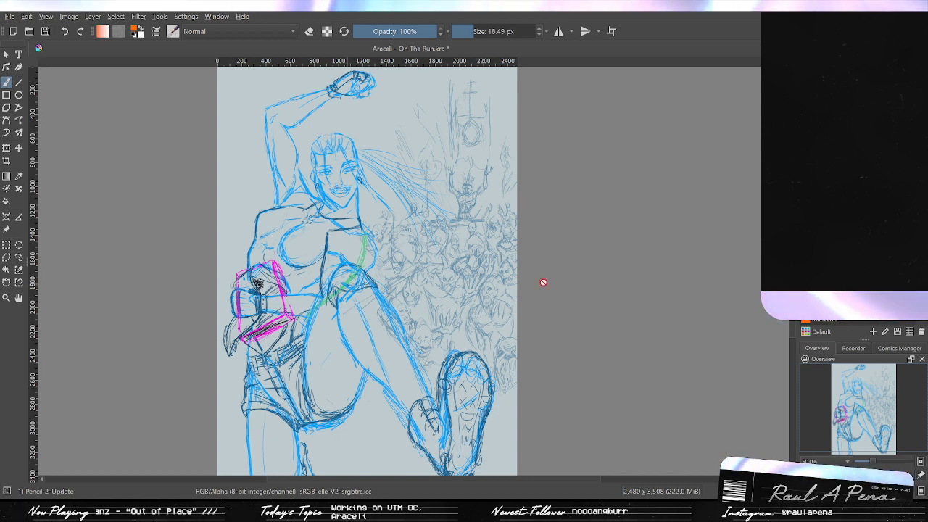
# Show the handwritten to-do notes over the sketch to review the planned tasks, and hide them again.
pyautogui.click(805, 174)
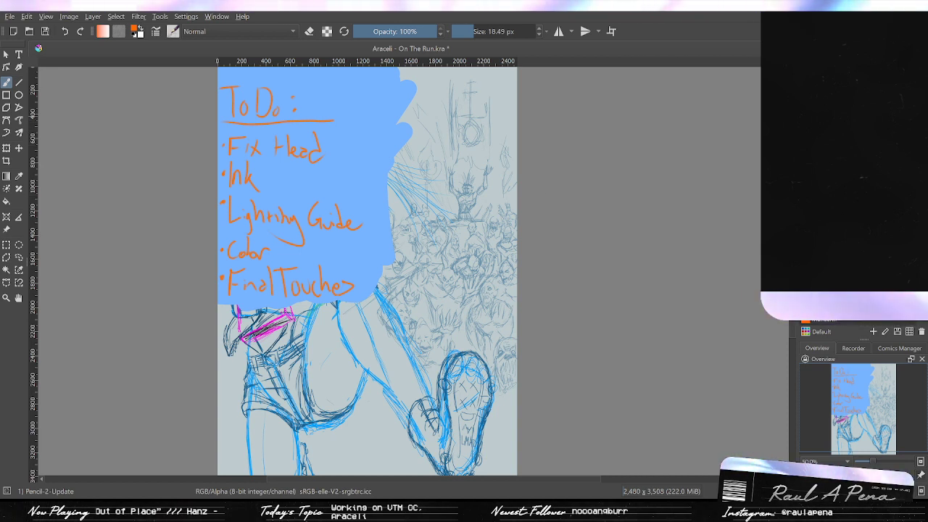
pyautogui.press('Delete')
pyautogui.hotkey('ctrl', 'shift', 'z')
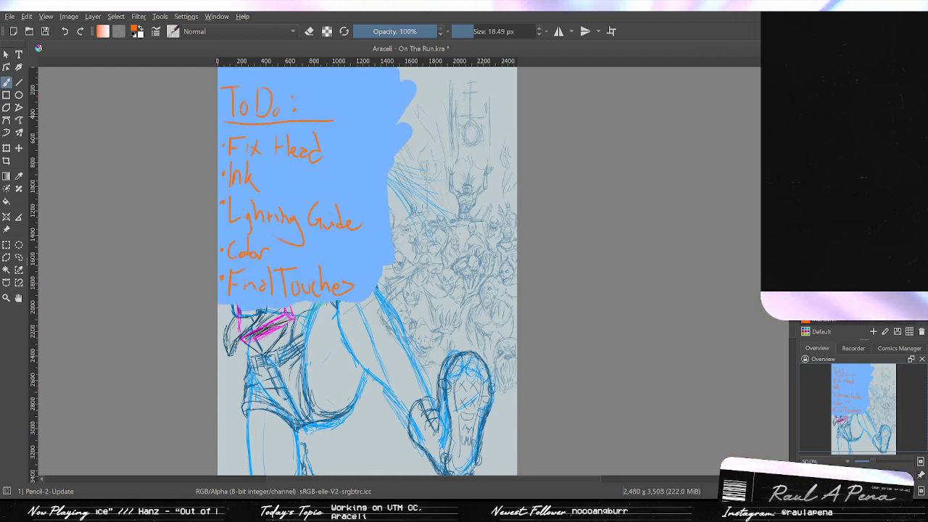
pyautogui.hotkey('ctrl', 'z')
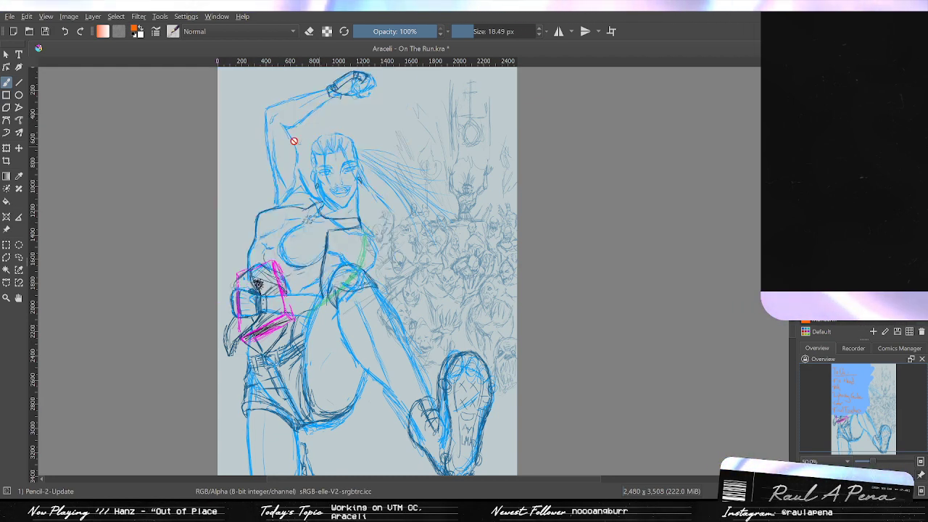
# Erase the woman's old head, flowing hair strands and earrings with the Basic-1 brush in eraser mode.
pyautogui.scroll(2, 299, 136)
pyautogui.scroll(-3, 303, 133)
pyautogui.scroll(4, 305, 131)
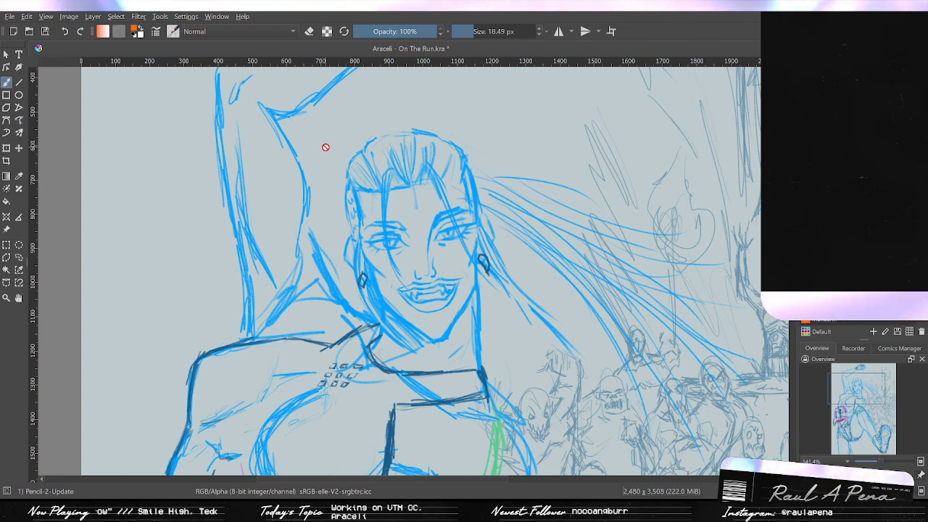
pyautogui.moveTo(495, 290); pyautogui.dragTo(500, 327)
pyautogui.moveTo(529, 252); pyautogui.dragTo(479, 281)
pyautogui.scroll(2, 479, 280)
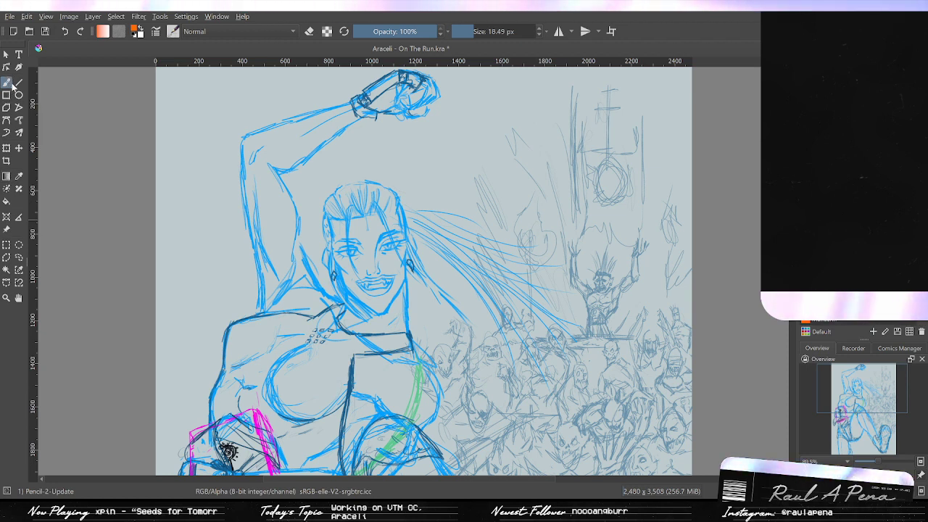
pyautogui.click(855, 225)
pyautogui.click(815, 269)
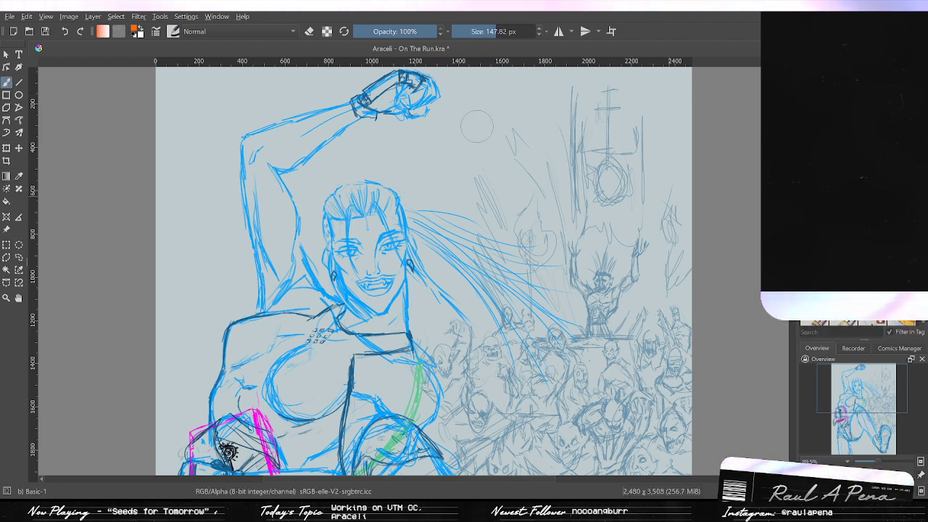
pyautogui.press('e')
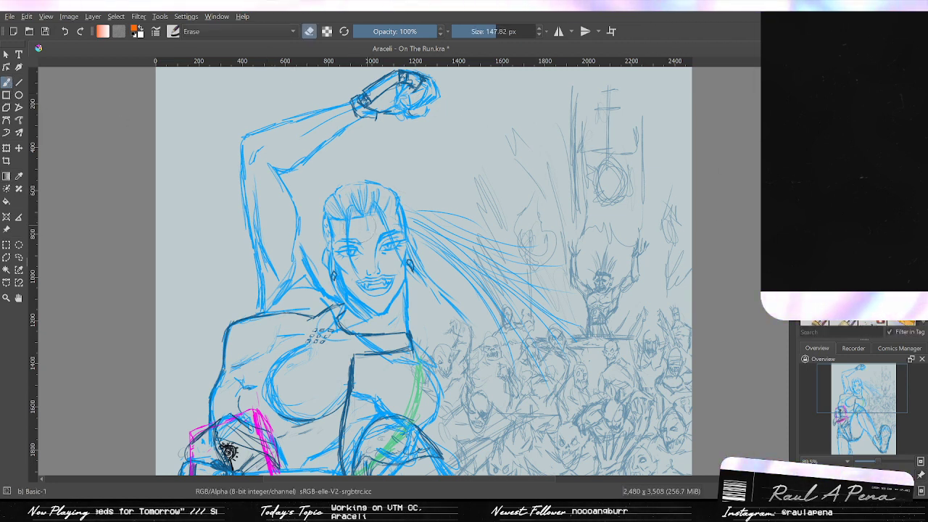
pyautogui.moveTo(353, 181)
pyautogui.mouseDown()
pyautogui.moveTo(342, 253)
pyautogui.moveTo(364, 299)
pyautogui.moveTo(398, 282)
pyautogui.moveTo(392, 248)
pyautogui.mouseUp()
pyautogui.moveTo(390, 190)
pyautogui.mouseDown()
pyautogui.moveTo(384, 224)
pyautogui.moveTo(464, 313)
pyautogui.mouseUp()
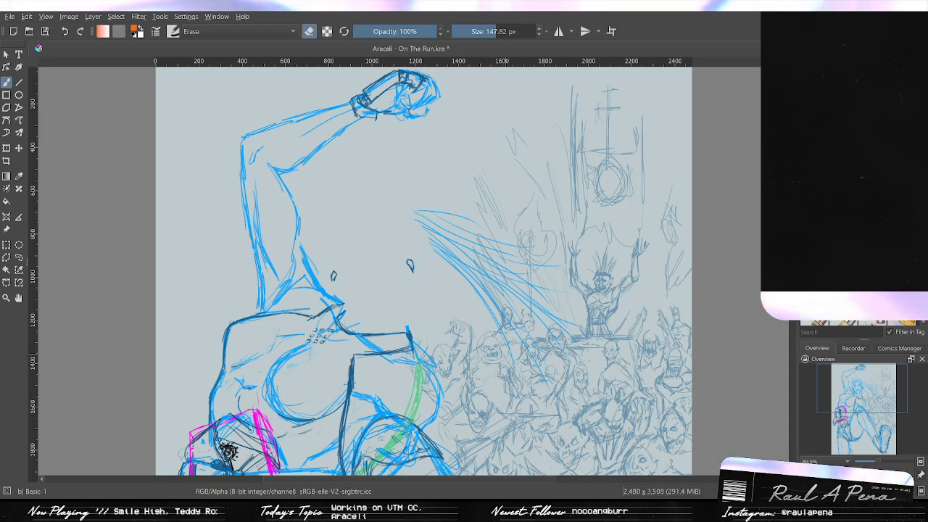
pyautogui.moveTo(479, 232); pyautogui.dragTo(435, 268)
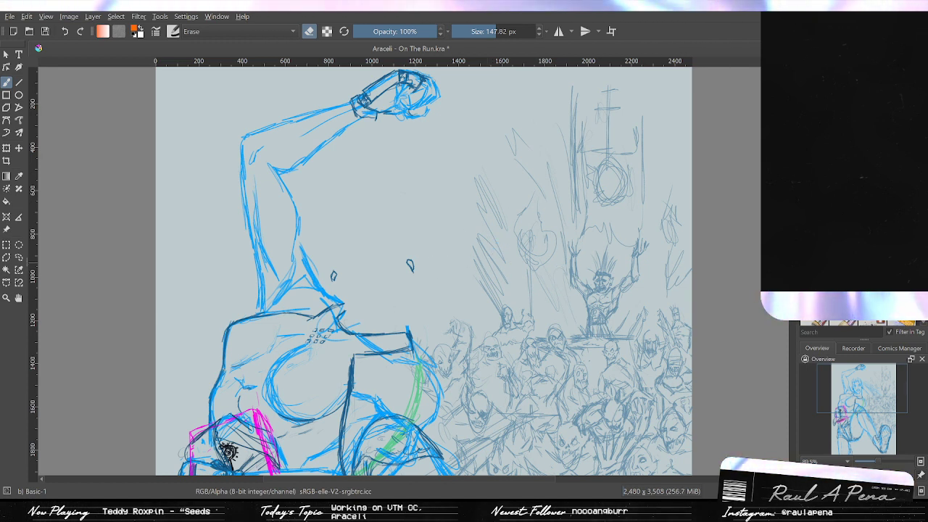
pyautogui.moveTo(333, 274); pyautogui.dragTo(345, 269)
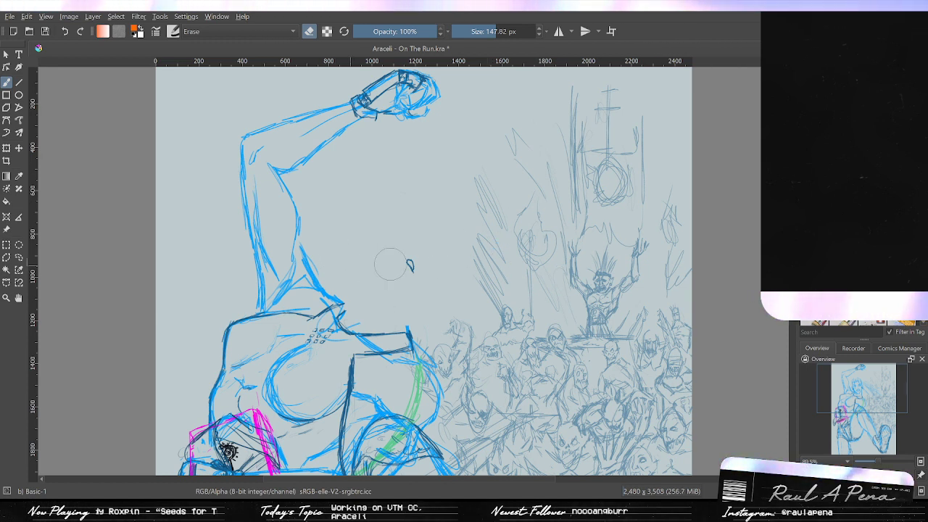
# Switch to the Pencil-2-Update brush with a bright blue colour and set its size to 6 px.
pyautogui.click(833, 268)
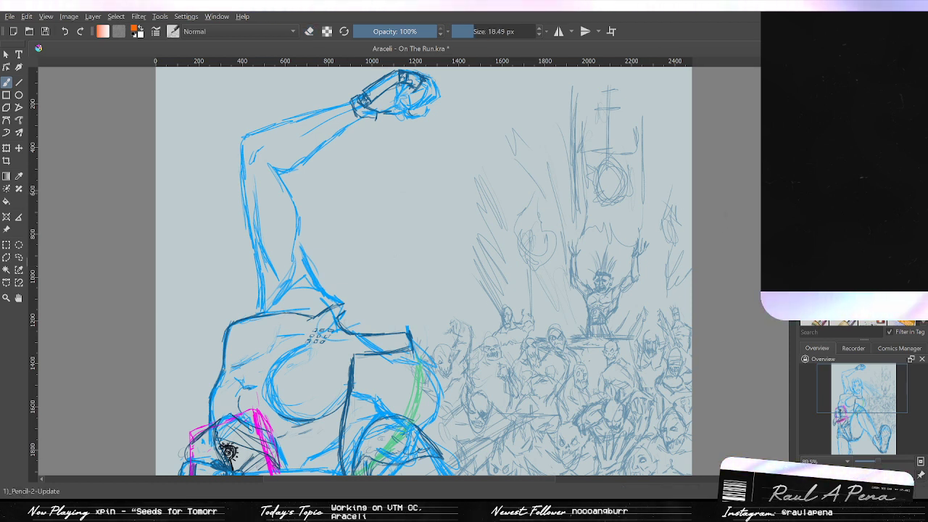
pyautogui.click(848, 210)
pyautogui.click(833, 268)
pyautogui.click(805, 331)
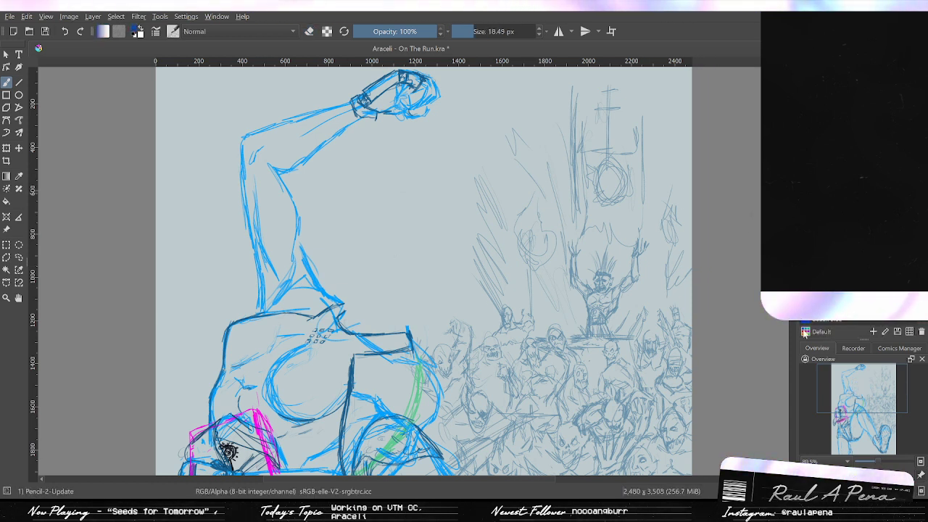
pyautogui.click(858, 375)
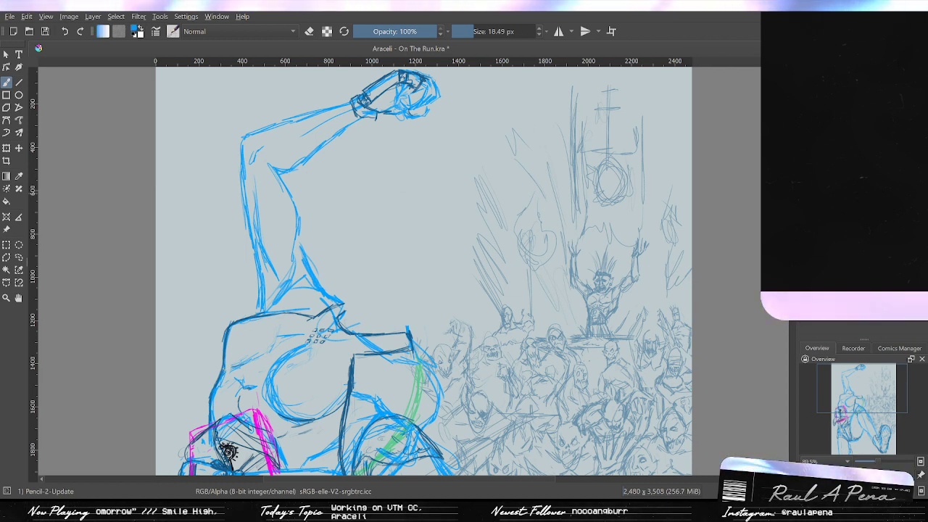
pyautogui.click(826, 246)
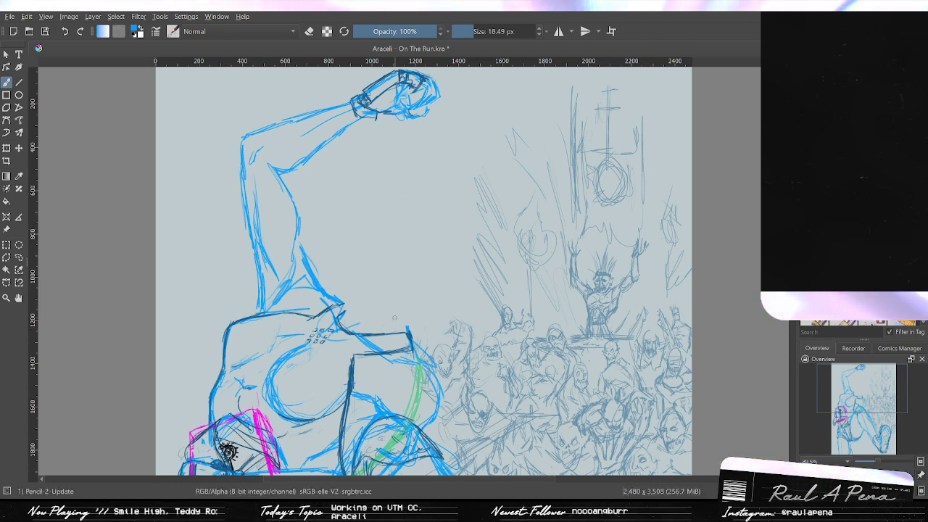
pyautogui.click(344, 34)
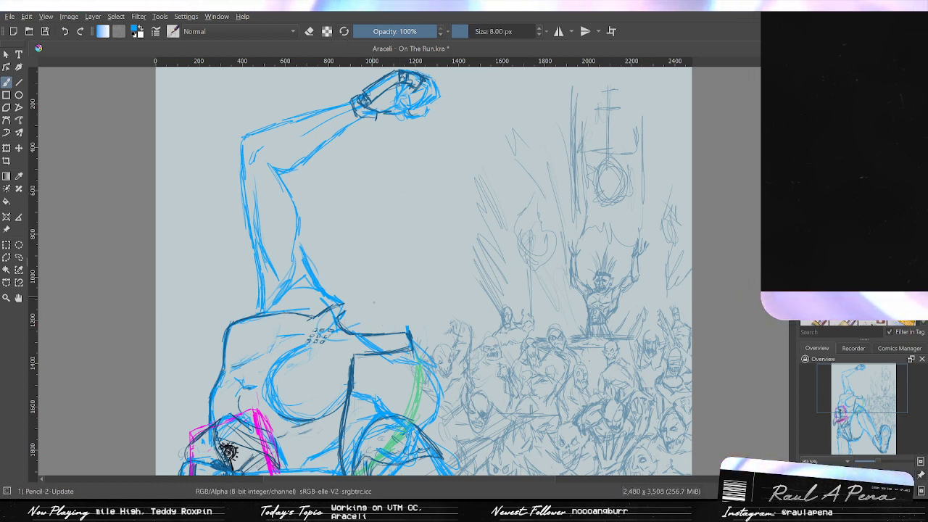
pyautogui.moveTo(362, 276); pyautogui.dragTo(353, 298)
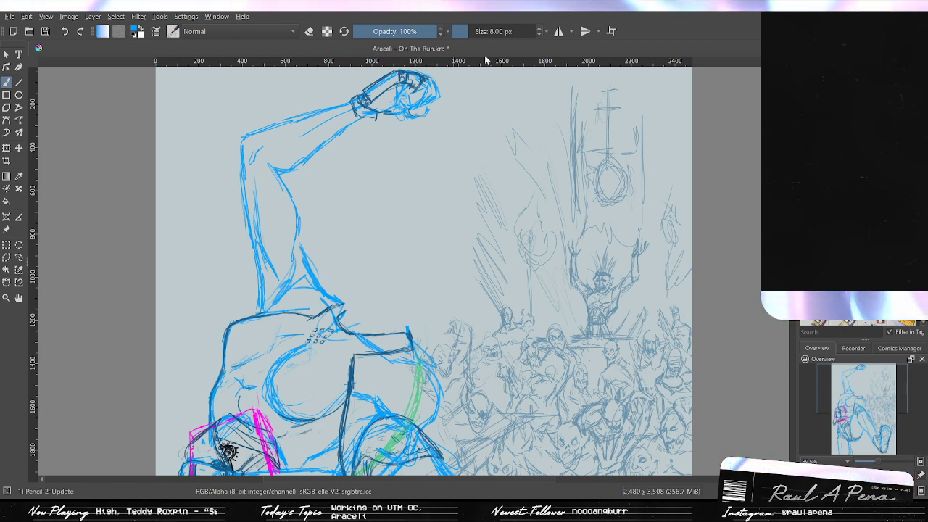
pyautogui.click(539, 34)
pyautogui.click(539, 35)
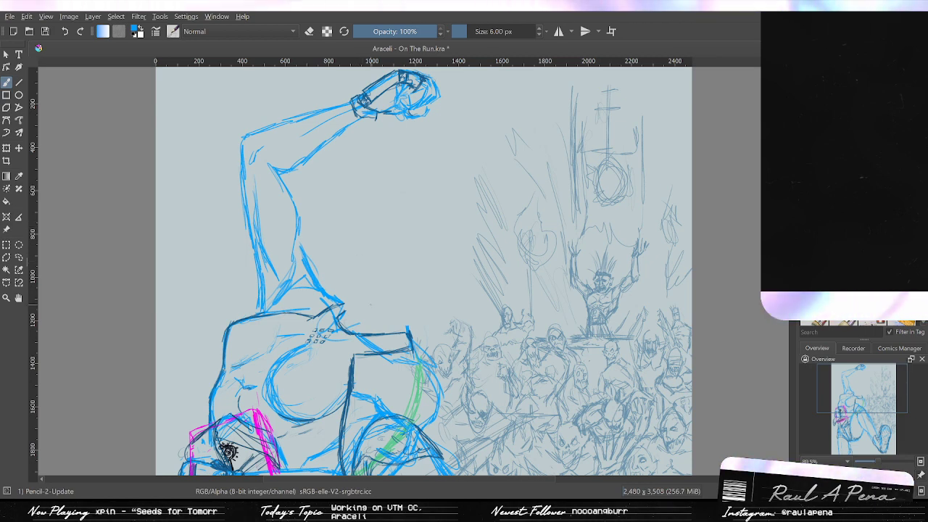
# Sketch a new blue head above the collar, with an oval face contour and a rounded skull outline.
pyautogui.moveTo(353, 296)
pyautogui.mouseDown()
pyautogui.moveTo(355, 261)
pyautogui.moveTo(393, 242)
pyautogui.moveTo(412, 182)
pyautogui.mouseUp()
pyautogui.moveTo(395, 117)
pyautogui.mouseDown()
pyautogui.moveTo(388, 216)
pyautogui.moveTo(363, 265)
pyautogui.moveTo(400, 246)
pyautogui.mouseUp()
pyautogui.hotkey('ctrl', 'z')
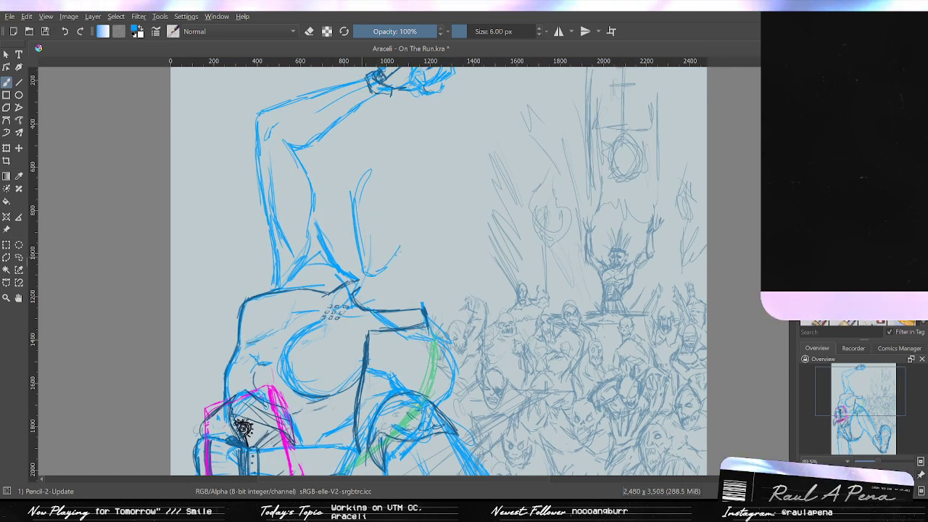
pyautogui.moveTo(406, 164); pyautogui.dragTo(395, 253)
pyautogui.moveTo(370, 155); pyautogui.dragTo(351, 247)
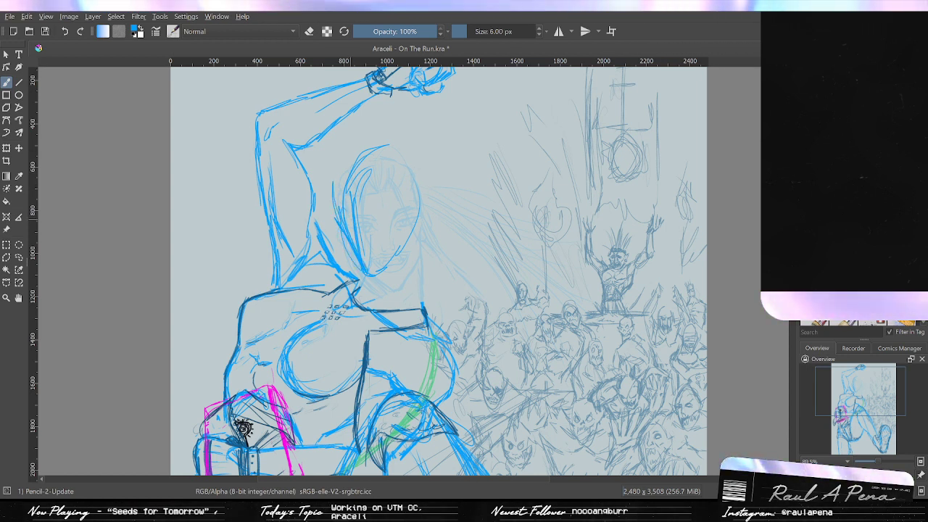
pyautogui.moveTo(334, 194)
pyautogui.mouseDown()
pyautogui.moveTo(371, 150)
pyautogui.moveTo(428, 255)
pyautogui.mouseUp()
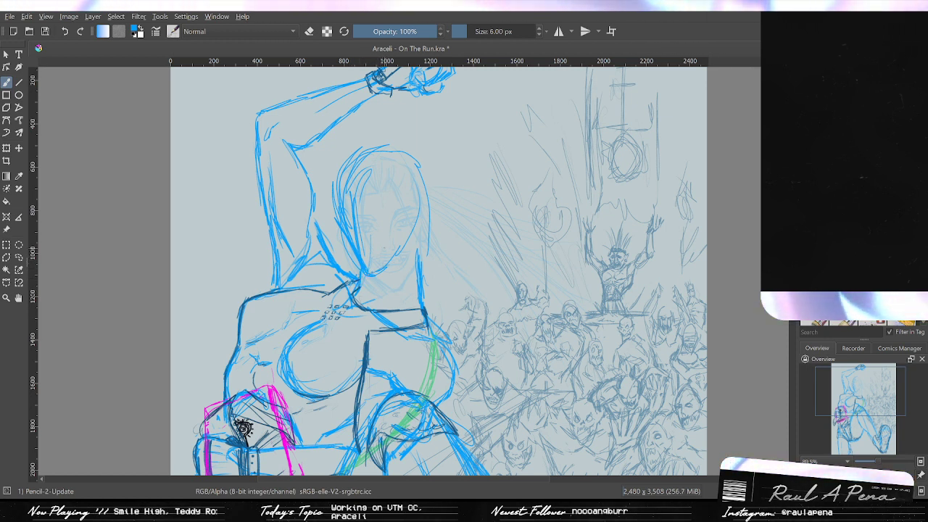
# Erase the inner face contour and chin lines with the Basic-1 eraser, keeping the outer skull outline.
pyautogui.press('/')
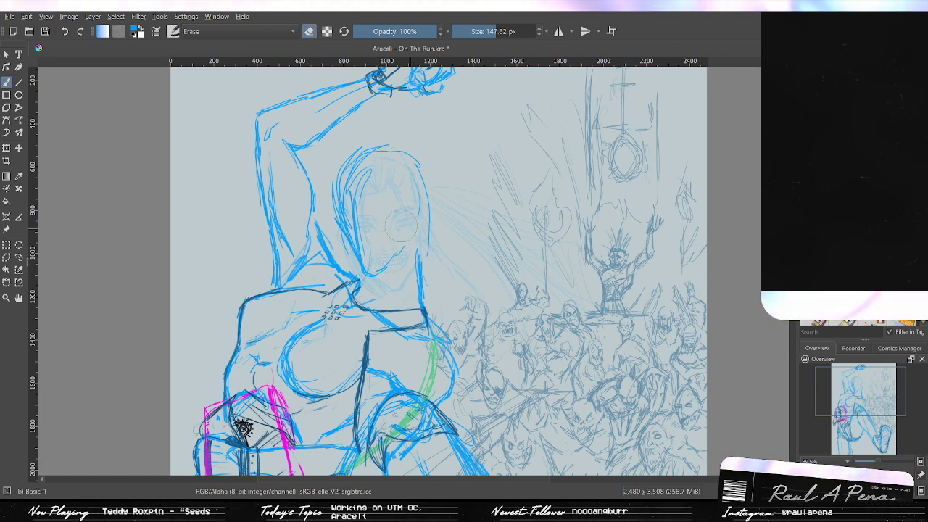
pyautogui.moveTo(401, 226)
pyautogui.mouseDown()
pyautogui.moveTo(390, 262)
pyautogui.moveTo(369, 270)
pyautogui.moveTo(364, 190)
pyautogui.mouseUp()
pyautogui.moveTo(384, 135); pyautogui.dragTo(418, 174)
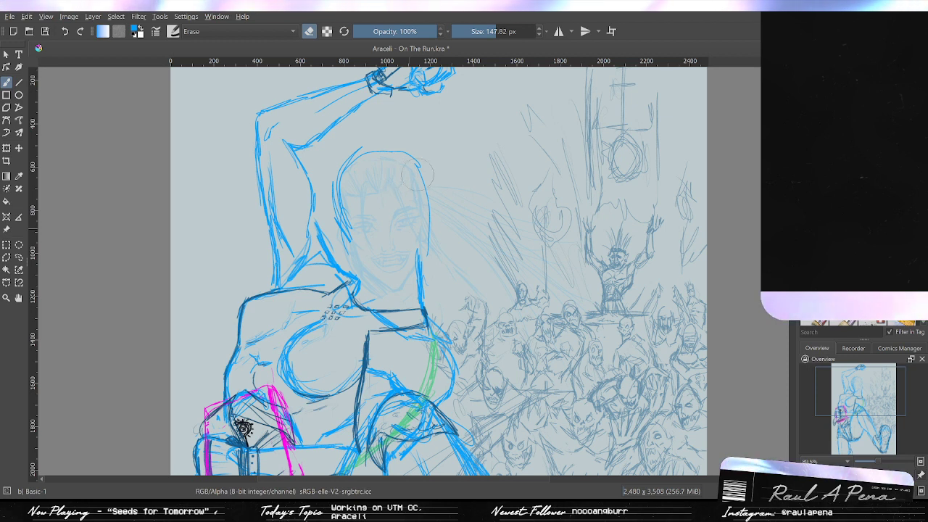
pyautogui.press('/')
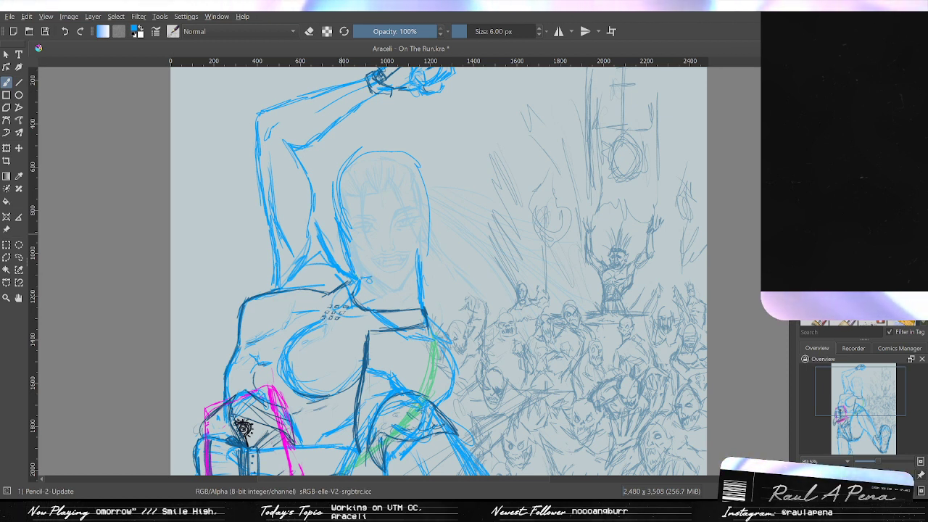
# Redraw the jaw and the side of the face in blue, and add a curved brow line across the head.
pyautogui.hotkey('ctrl', 'z')
pyautogui.hotkey('ctrl', 'z')
pyautogui.moveTo(381, 271)
pyautogui.mouseDown()
pyautogui.moveTo(407, 255)
pyautogui.moveTo(401, 265)
pyautogui.mouseUp()
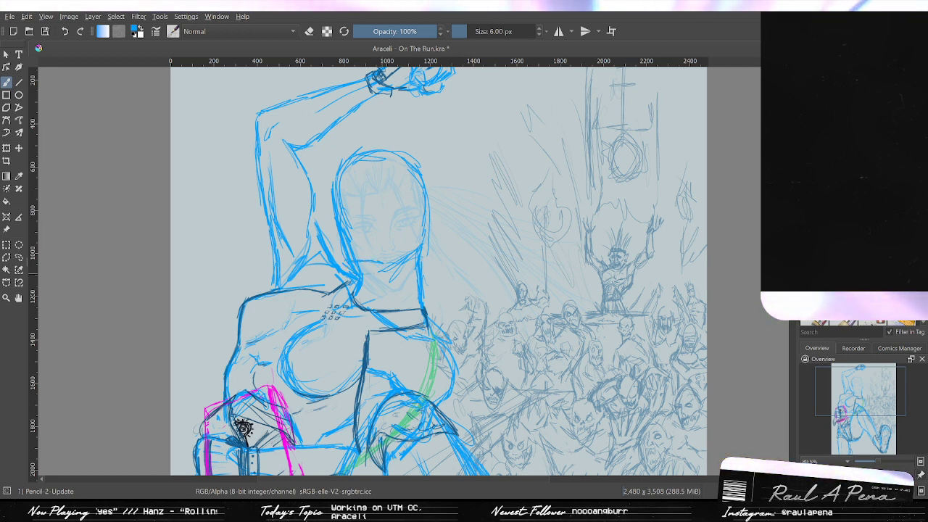
pyautogui.press('/')
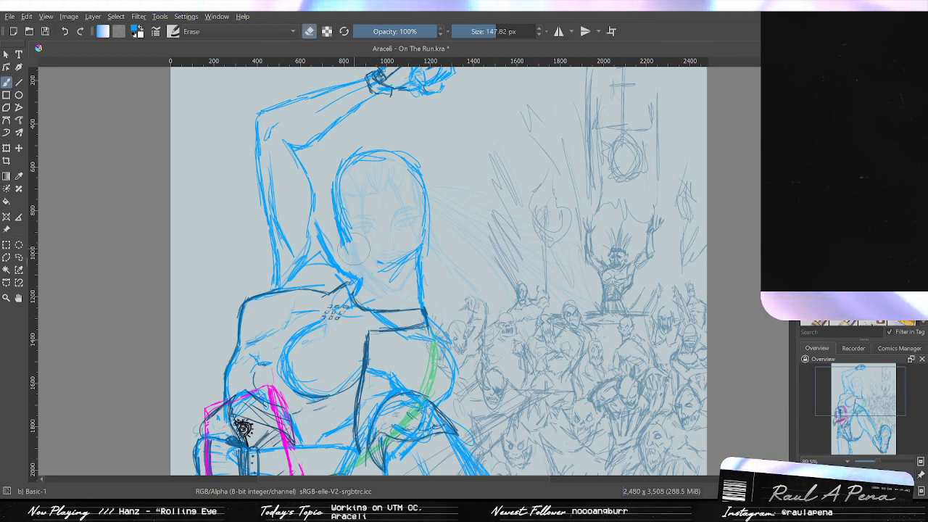
pyautogui.press('e')
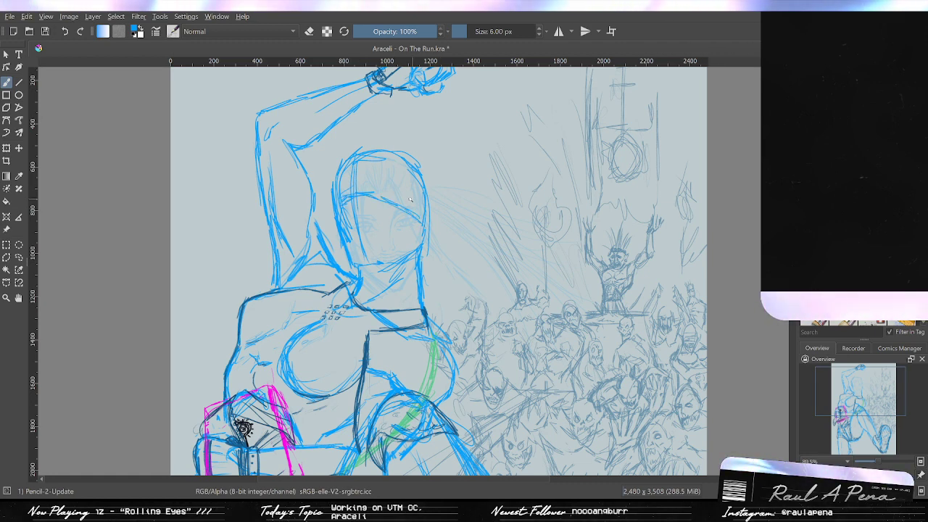
pyautogui.moveTo(413, 200); pyautogui.dragTo(423, 265)
# Try erasing part of the brow line and the adjoining face edge, and undo the erasure.
pyautogui.scroll(5, 422, 265)
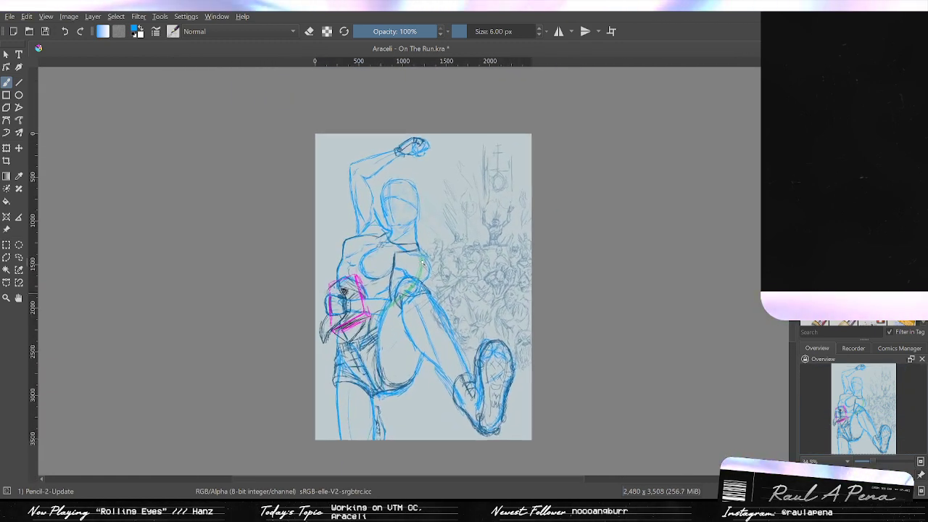
pyautogui.scroll(1, 418, 206)
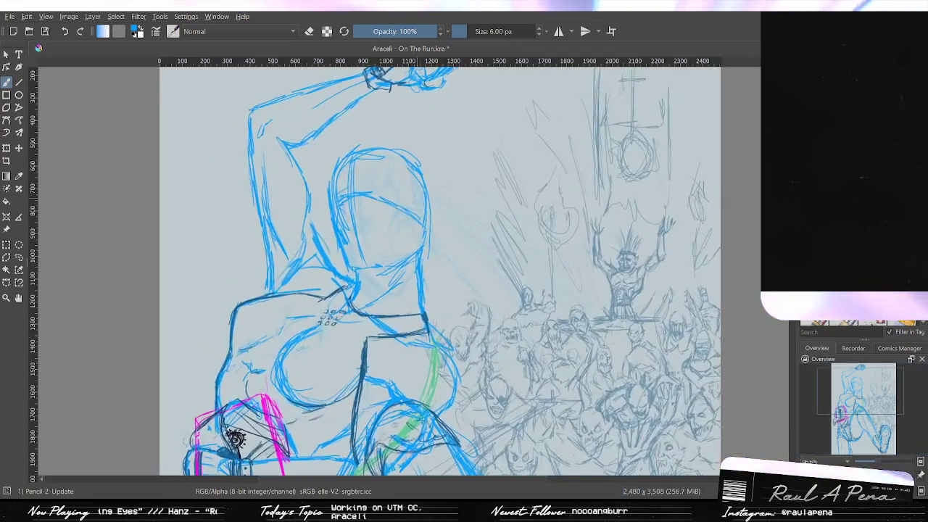
pyautogui.press('e')
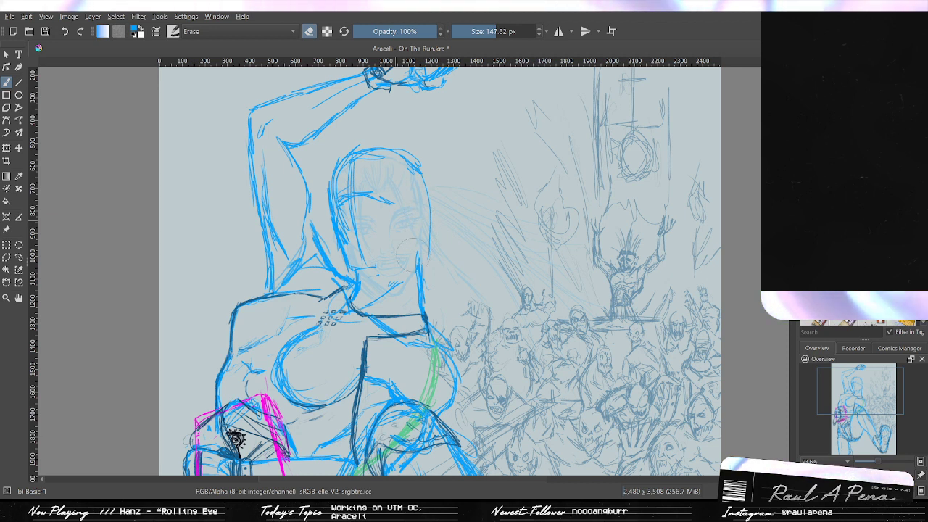
pyautogui.hotkey('ctrl', 'z')
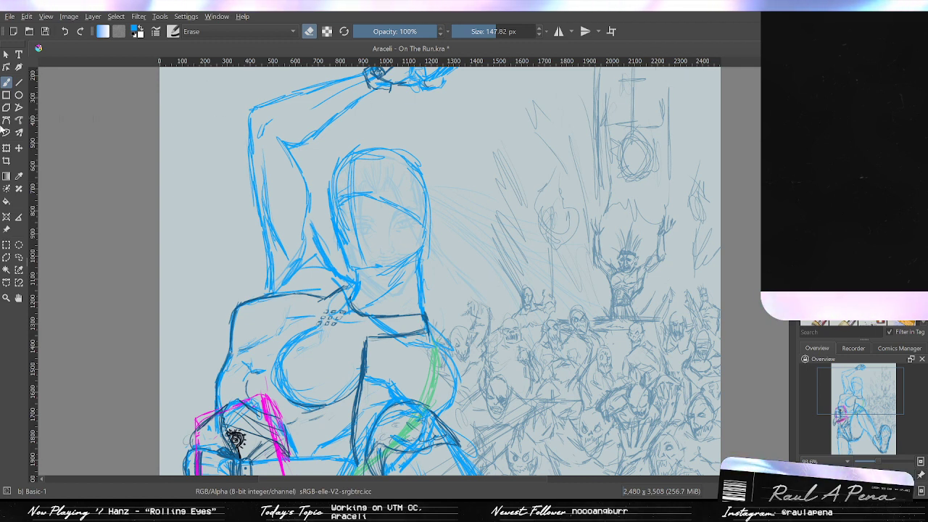
# Outline the new head and neck with a polygonal selection, stepping back and forth through the history to keep the selection and redrawn head.
pyautogui.click(7, 147)
pyautogui.press('b')
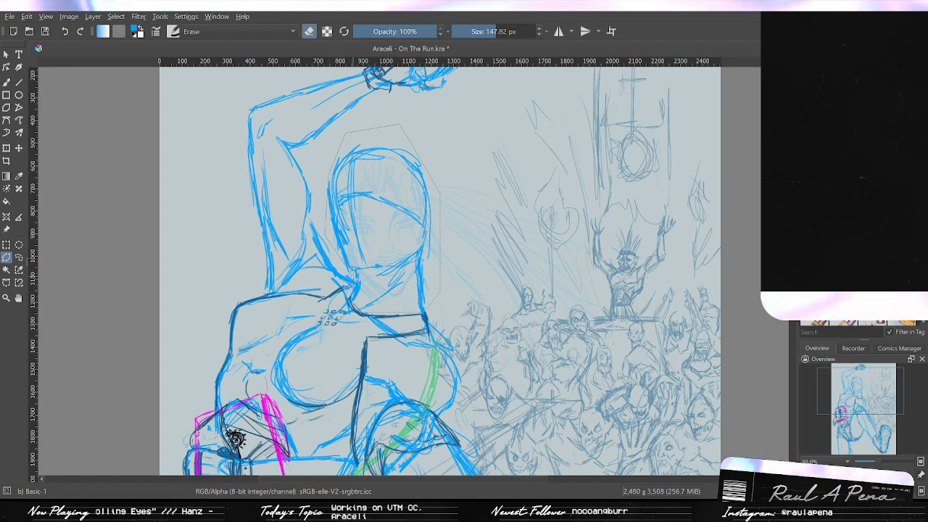
pyautogui.hotkey('ctrl', 'shift', 'a')
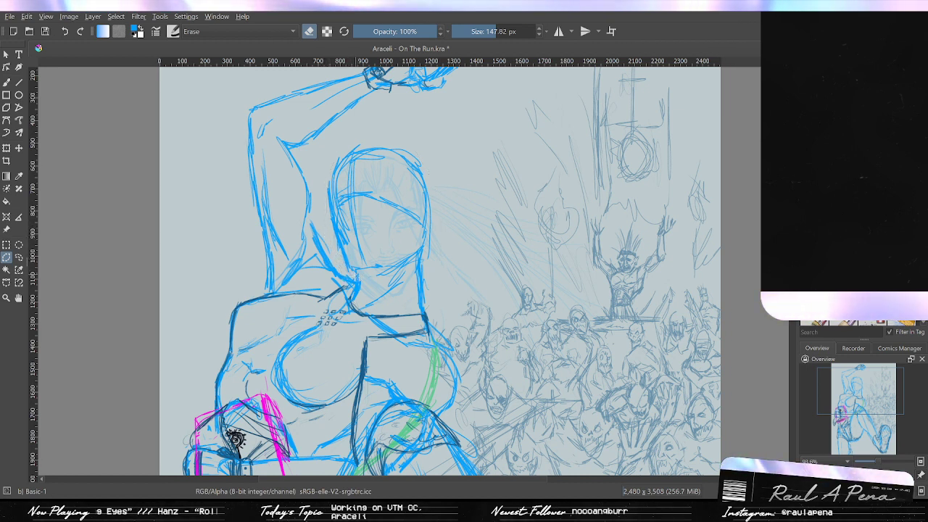
pyautogui.hotkey('ctrl', 'z')
pyautogui.hotkey('ctrl', 'z')
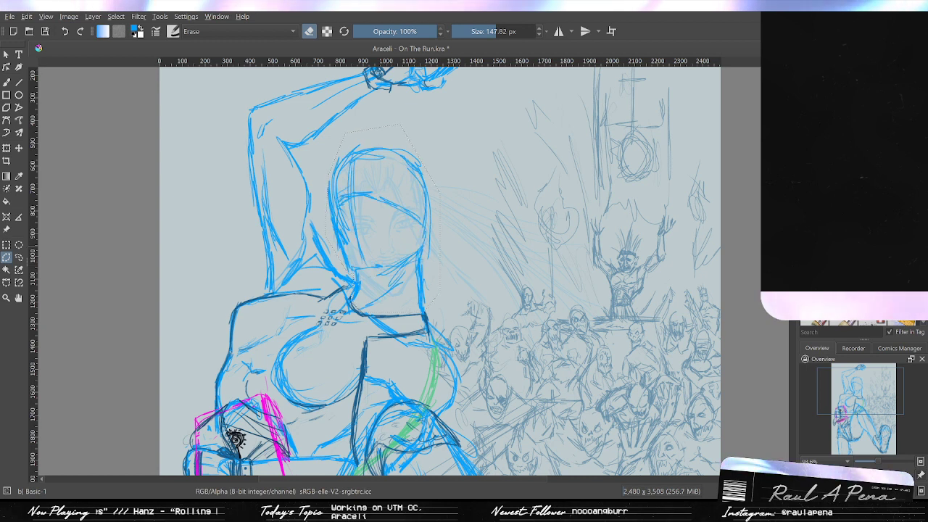
pyautogui.hotkey('ctrl', 'shift', 'z')
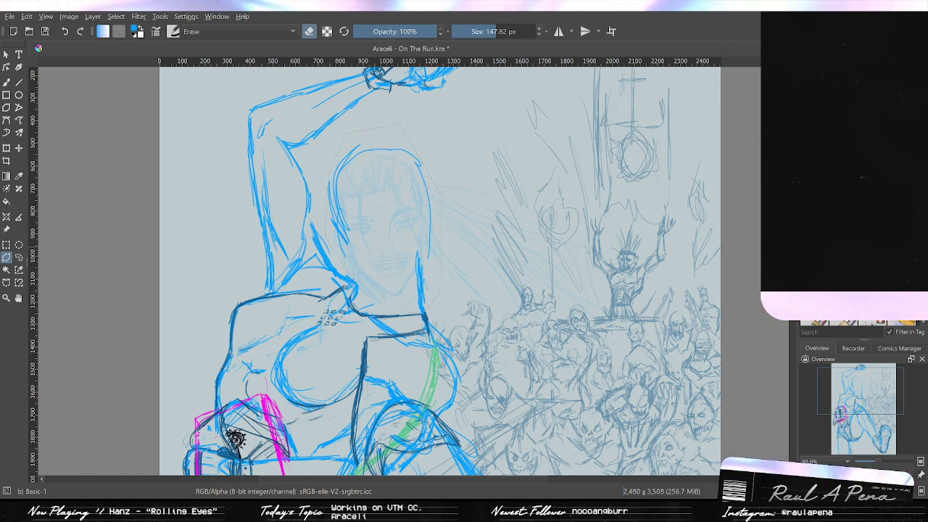
pyautogui.hotkey('ctrl', 'z')
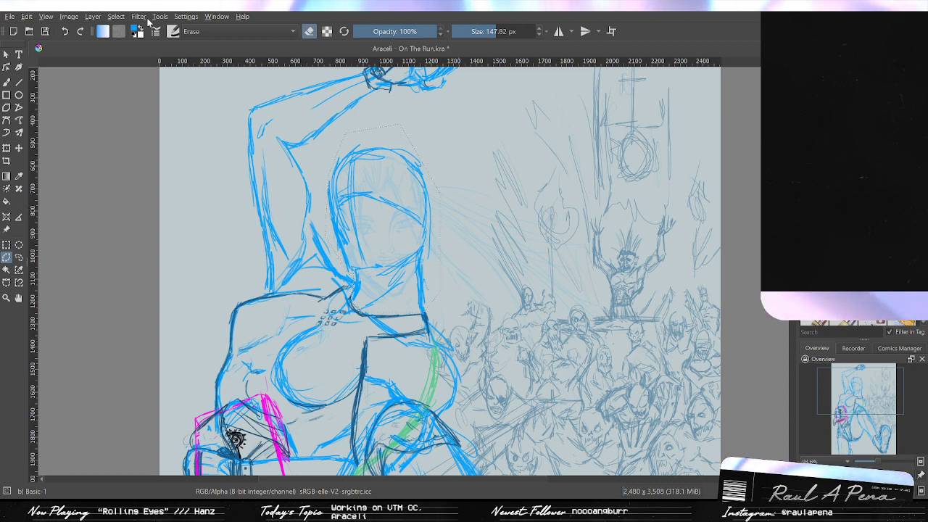
# Clear the polygonal selection around the head and return to the freehand brush.
pyautogui.hotkey('ctrl', 'shift', 'a')
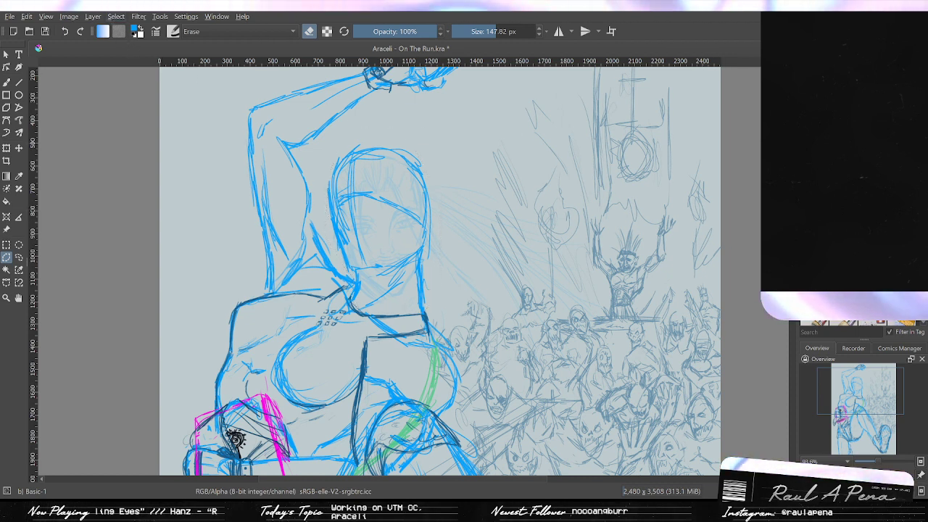
pyautogui.hotkey('ctrl', 'z')
pyautogui.hotkey('ctrl', 'shift', 'z')
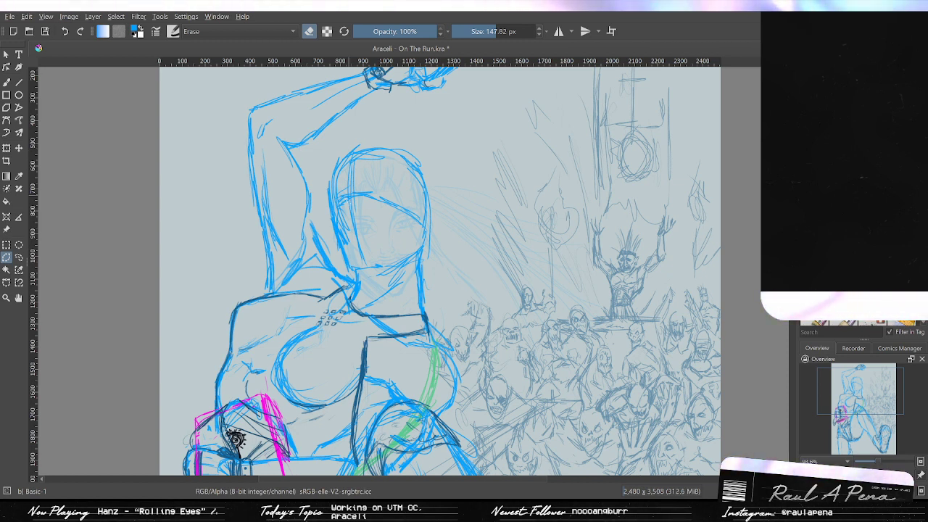
pyautogui.press('b')
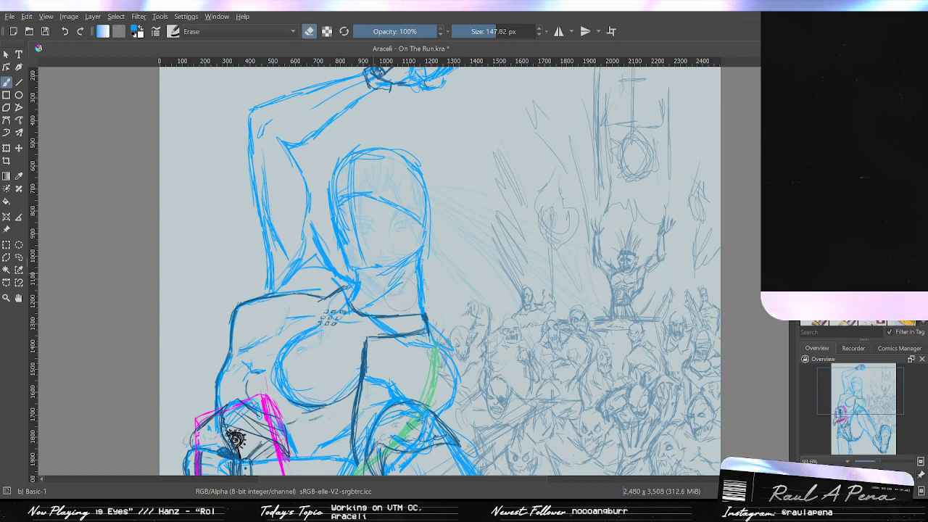
# Erase the crown of the skull and the far side of the face with the eraser at 76.93 px.
pyautogui.click(435, 240)
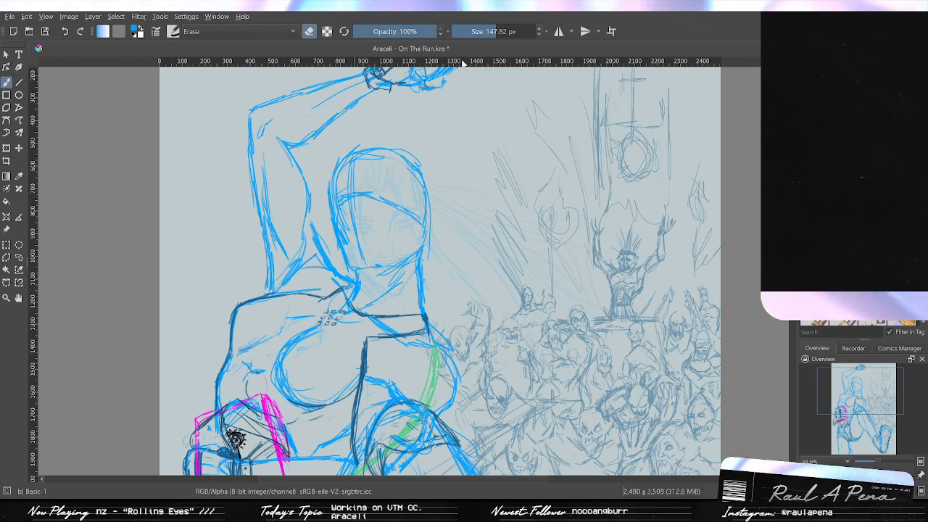
pyautogui.press('/')
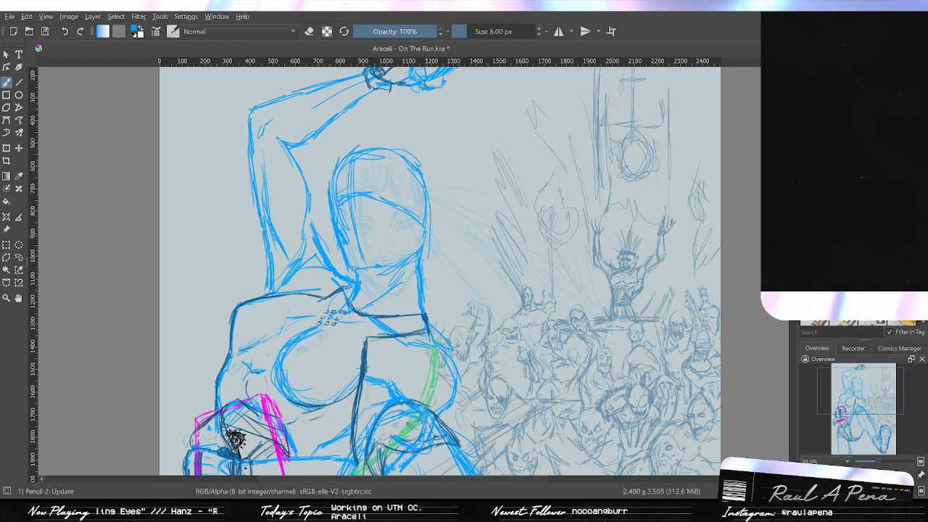
pyautogui.press('/')
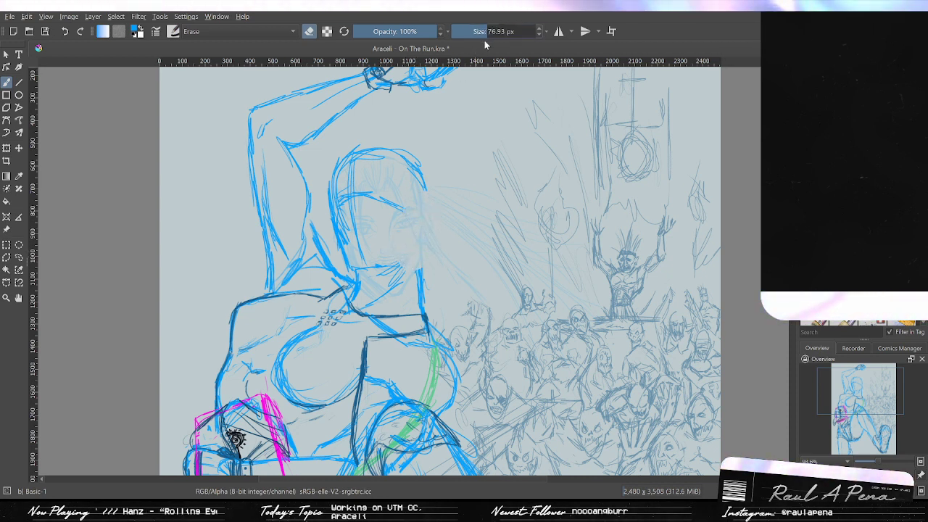
pyautogui.press('/')
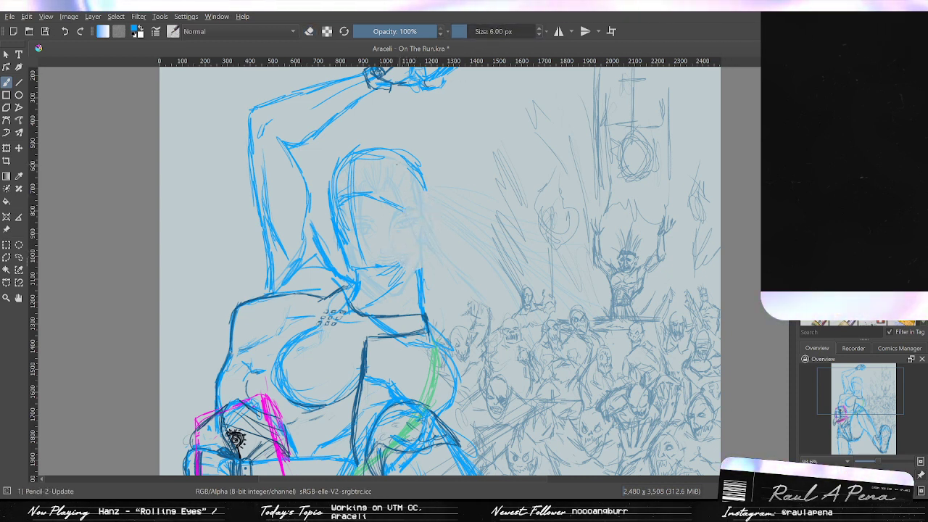
pyautogui.press('/')
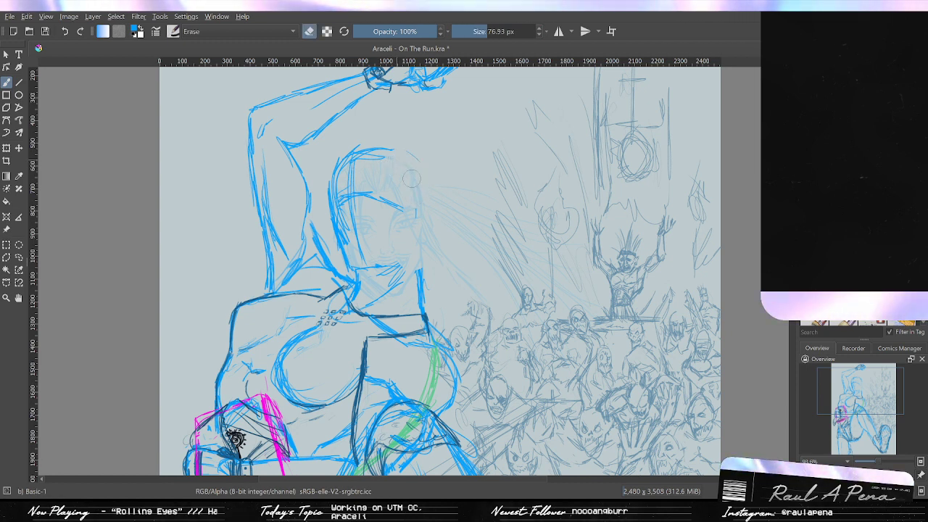
pyautogui.moveTo(397, 151)
pyautogui.mouseDown()
pyautogui.moveTo(353, 154)
pyautogui.moveTo(335, 195)
pyautogui.mouseUp()
# Redraw a lower crown and the far side of the head in blue with the 6 px Pencil-2-Update brush.
pyautogui.press('/')
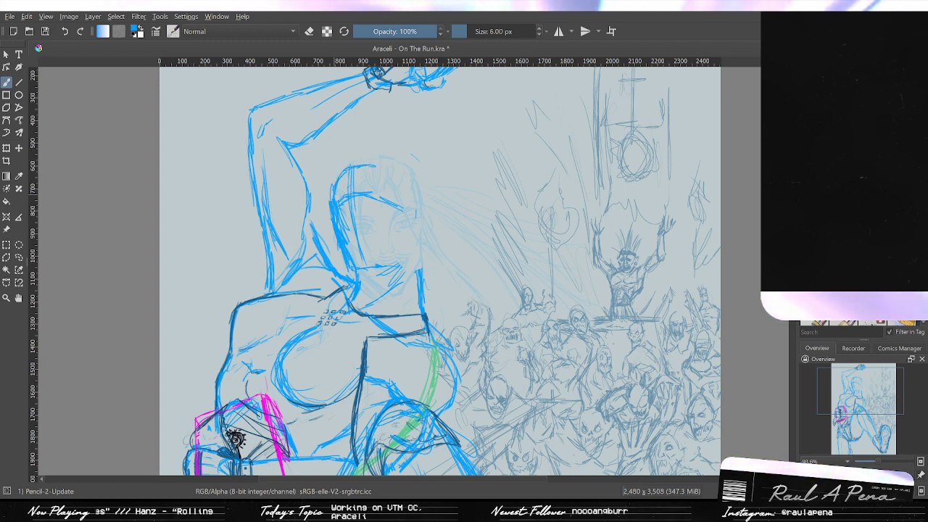
pyautogui.moveTo(370, 168); pyautogui.dragTo(421, 192)
pyautogui.hotkey('ctrl', 'z')
pyautogui.hotkey('ctrl', 'z')
pyautogui.hotkey('ctrl', 'z')
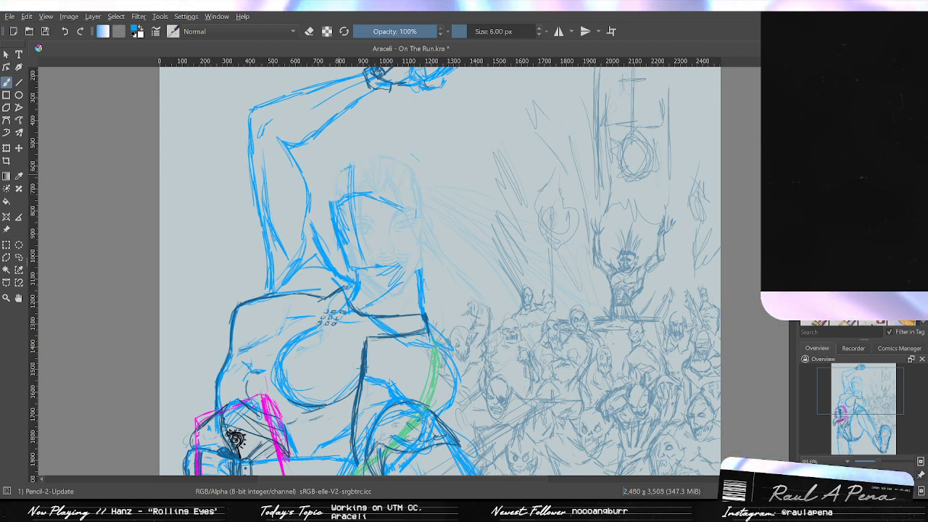
pyautogui.moveTo(342, 172); pyautogui.dragTo(332, 215)
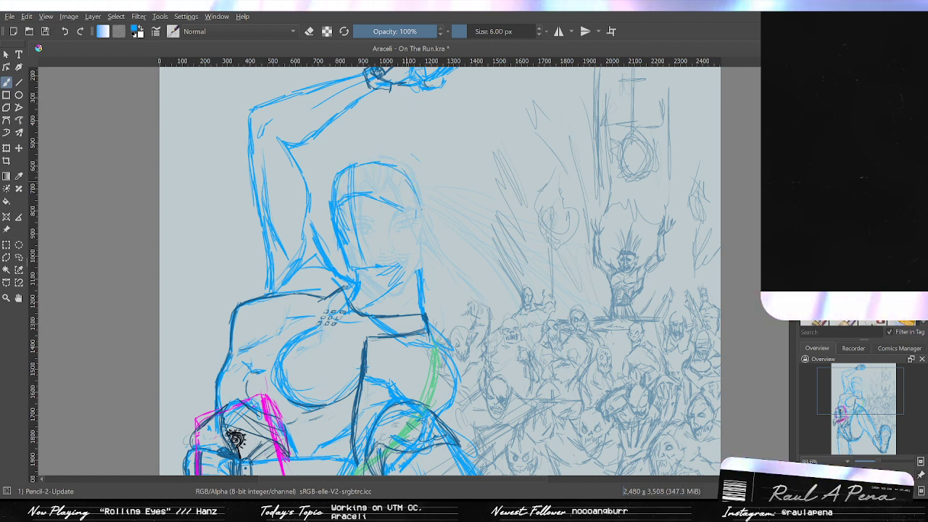
pyautogui.moveTo(395, 165); pyautogui.dragTo(423, 217)
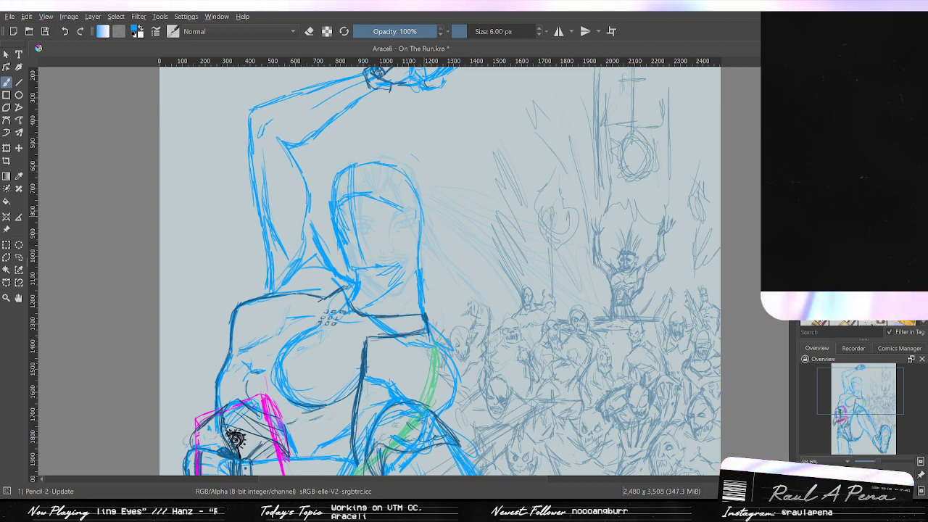
pyautogui.moveTo(419, 255); pyautogui.dragTo(440, 226)
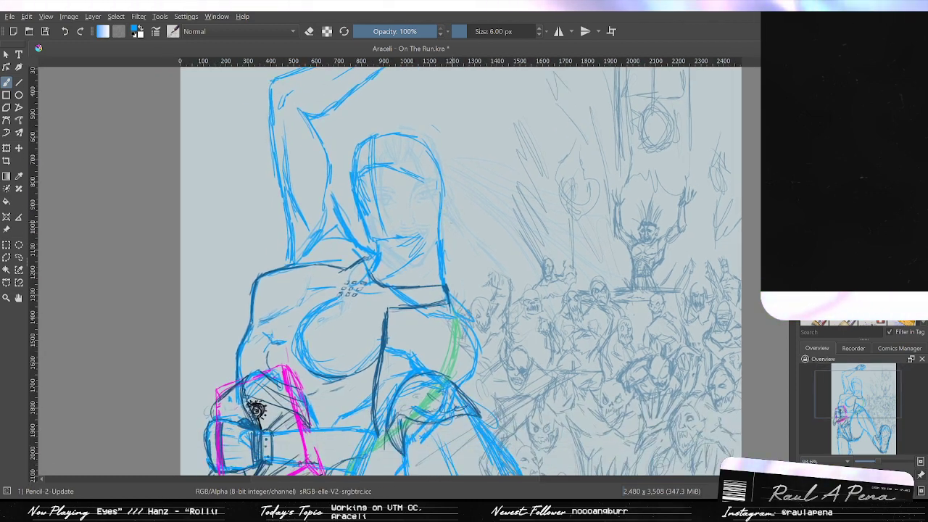
# Erase the curved brow line, the vertical face line and the extra inner strokes along the near side of the head.
pyautogui.scroll(-4, 437, 229)
pyautogui.scroll(6, 436, 203)
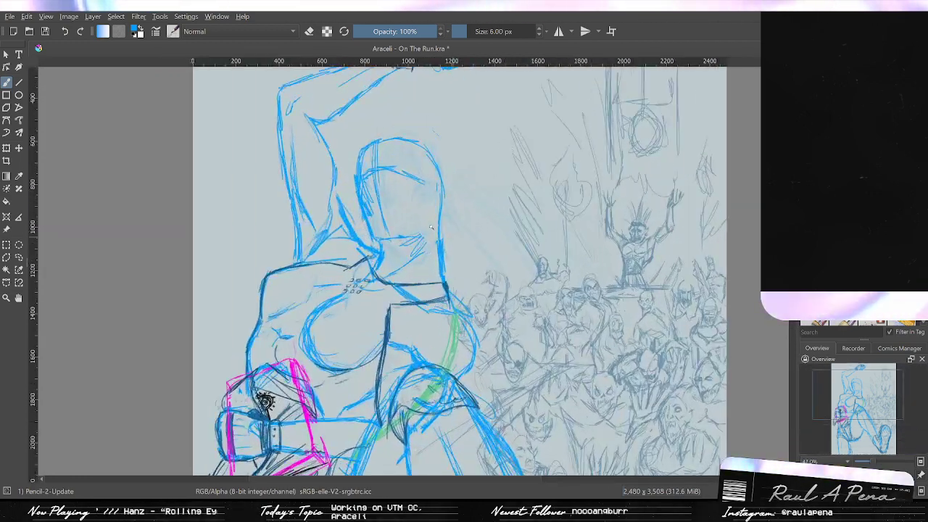
pyautogui.moveTo(436, 202); pyautogui.dragTo(437, 200)
pyautogui.press('/')
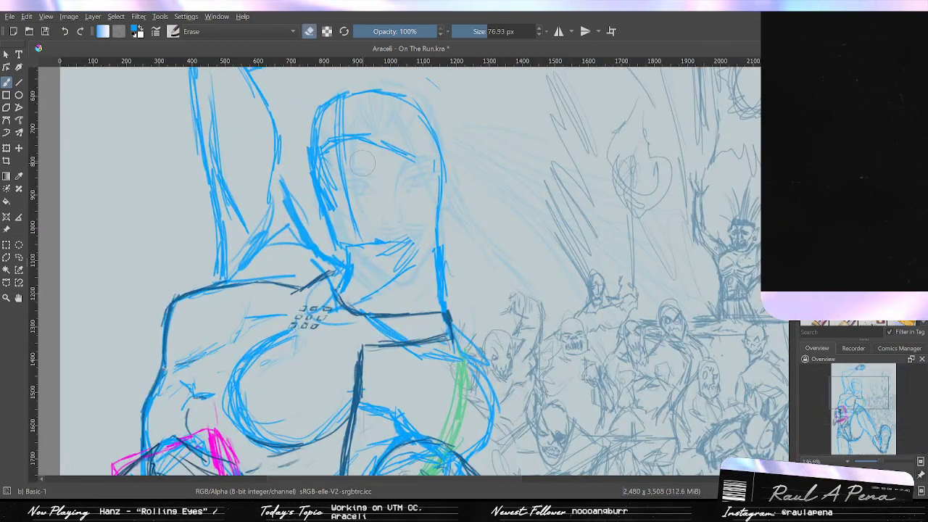
pyautogui.moveTo(354, 134)
pyautogui.mouseDown()
pyautogui.moveTo(342, 114)
pyautogui.moveTo(353, 223)
pyautogui.mouseUp()
pyautogui.moveTo(368, 138); pyautogui.dragTo(414, 161)
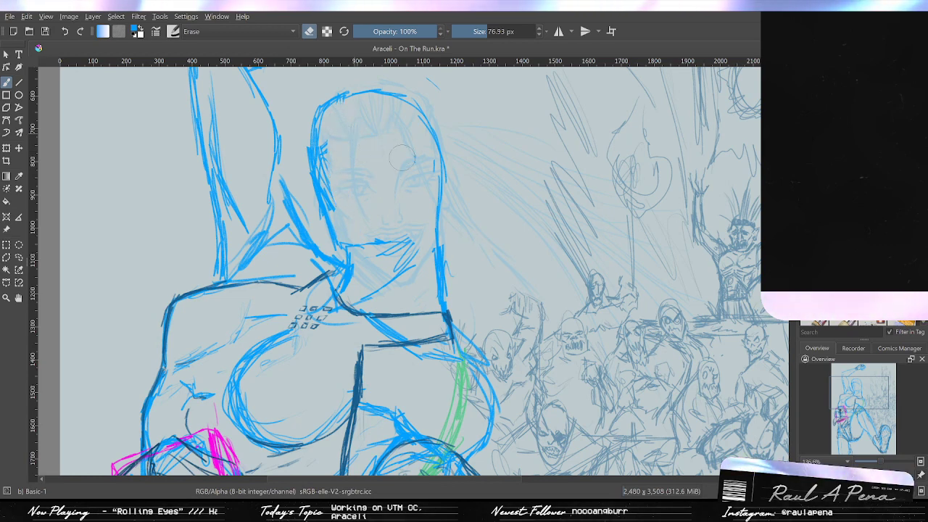
pyautogui.moveTo(330, 145); pyautogui.dragTo(339, 210)
pyautogui.moveTo(333, 154); pyautogui.dragTo(330, 192)
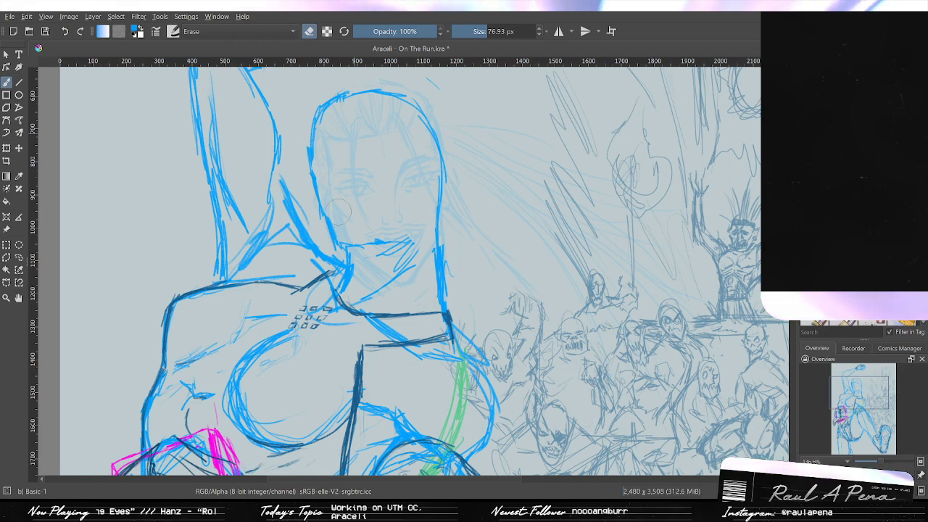
# Sketch horizontal blue guide lines at eye level from the canvas edge to the face, and try a short vertical centre line.
pyautogui.press('/')
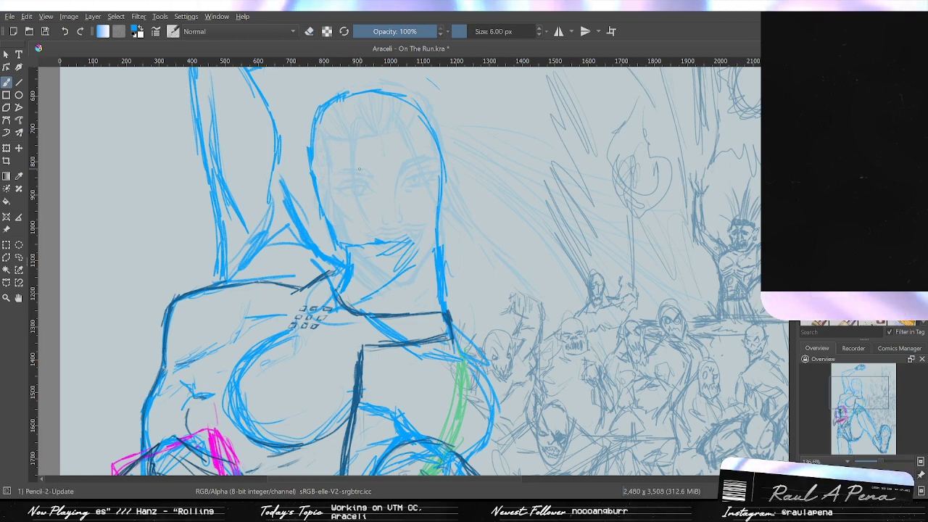
pyautogui.scroll(-5, 356, 172)
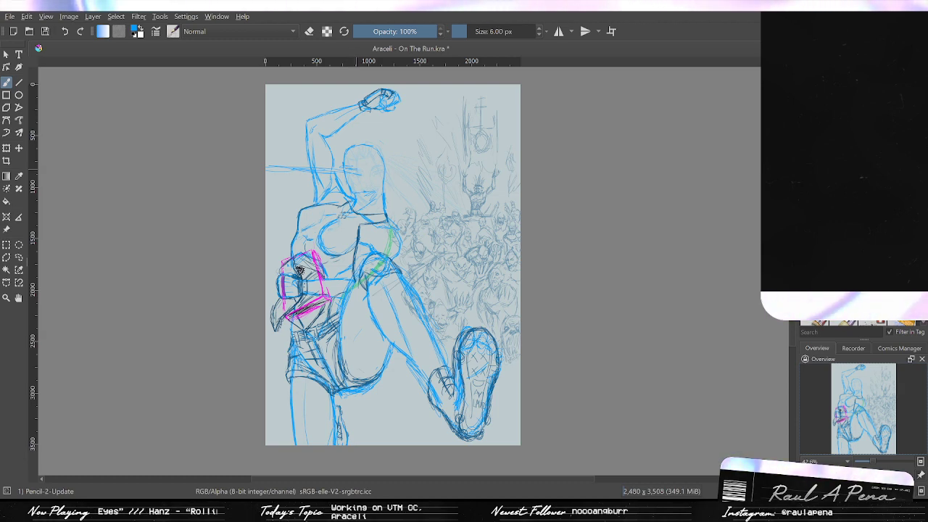
pyautogui.scroll(6, 351, 176)
pyautogui.moveTo(357, 153); pyautogui.dragTo(364, 211)
pyautogui.moveTo(364, 165); pyautogui.dragTo(367, 261)
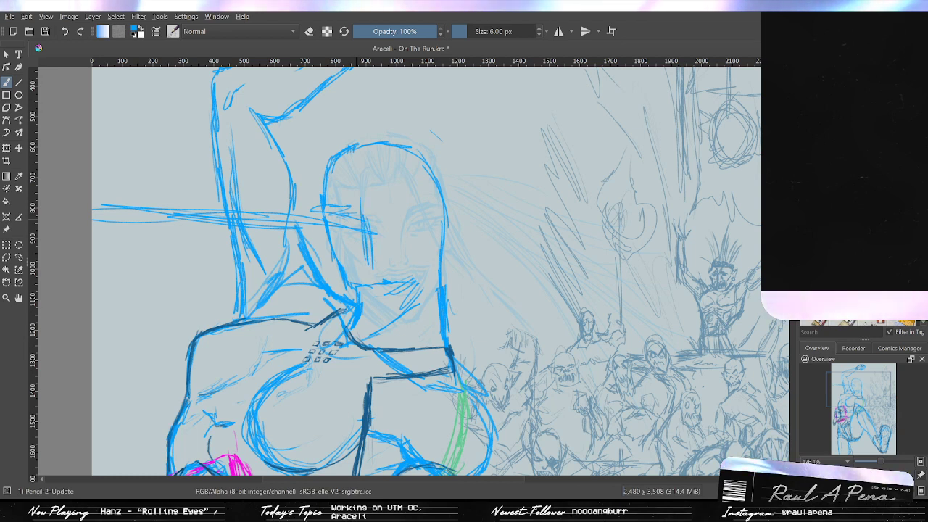
pyautogui.hotkey('ctrl', 'z')
# Draw the face's centre line from crown to chin, and add the jaw curve and a curved eye line.
pyautogui.moveTo(355, 153); pyautogui.dragTo(358, 228)
pyautogui.moveTo(361, 150); pyautogui.dragTo(365, 266)
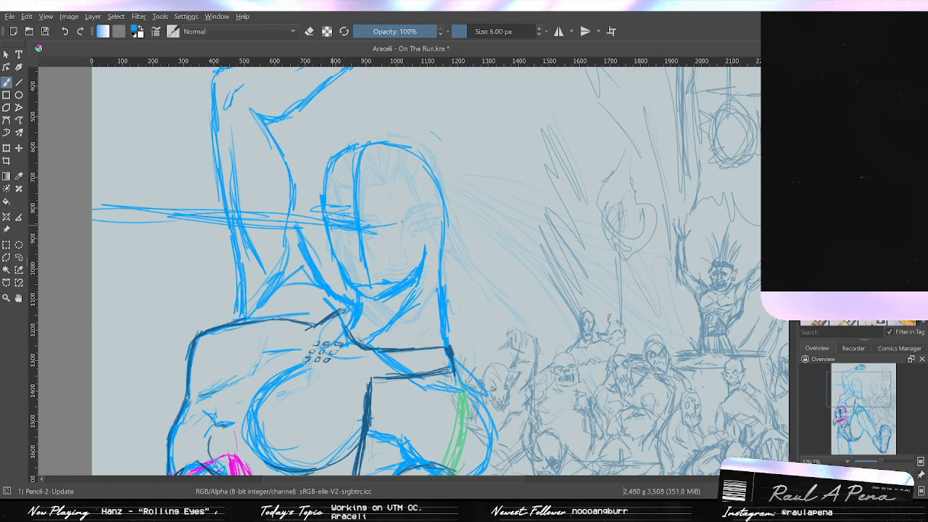
pyautogui.moveTo(374, 229); pyautogui.dragTo(427, 216)
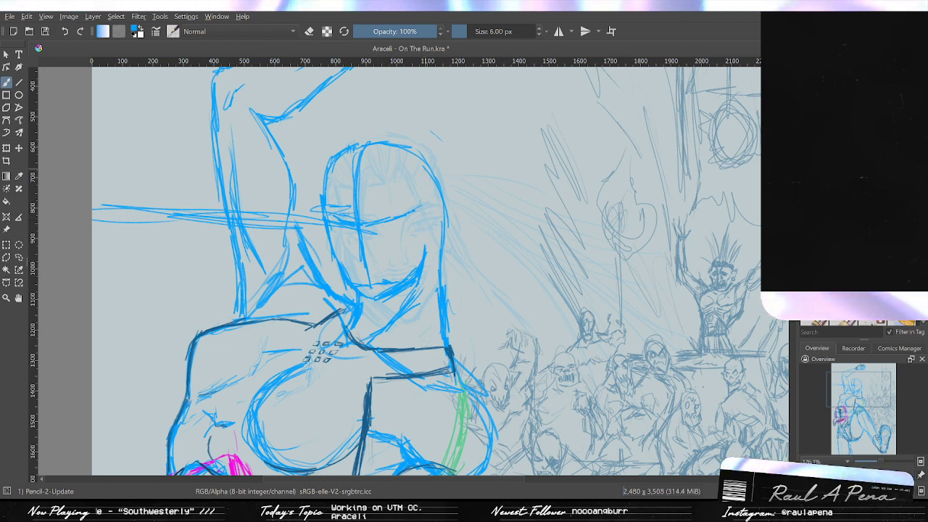
# Redraw the far side of the head further inward, and erase the old outer edge and stray strokes at the chin.
pyautogui.moveTo(432, 179); pyautogui.dragTo(432, 257)
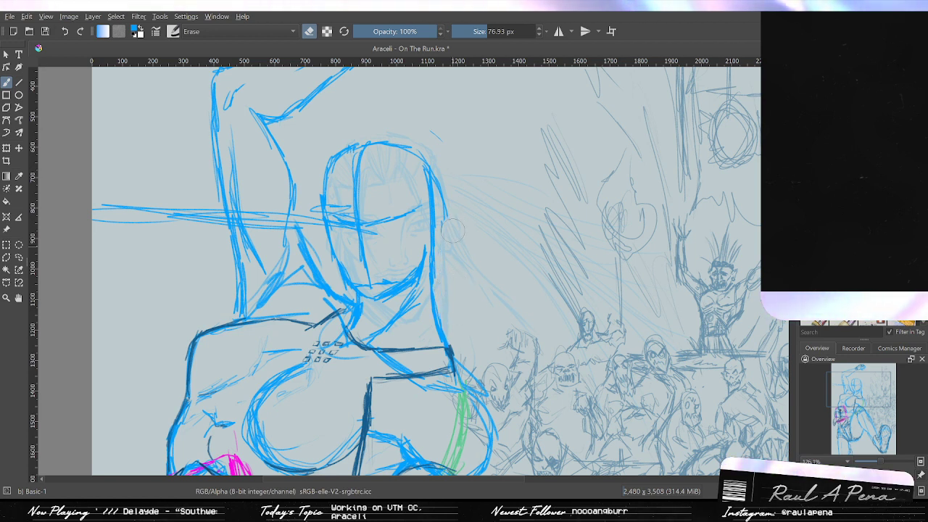
pyautogui.moveTo(452, 231); pyautogui.dragTo(444, 180)
pyautogui.moveTo(373, 283)
pyautogui.mouseDown()
pyautogui.moveTo(370, 276)
pyautogui.moveTo(385, 276)
pyautogui.mouseUp()
pyautogui.press('/')
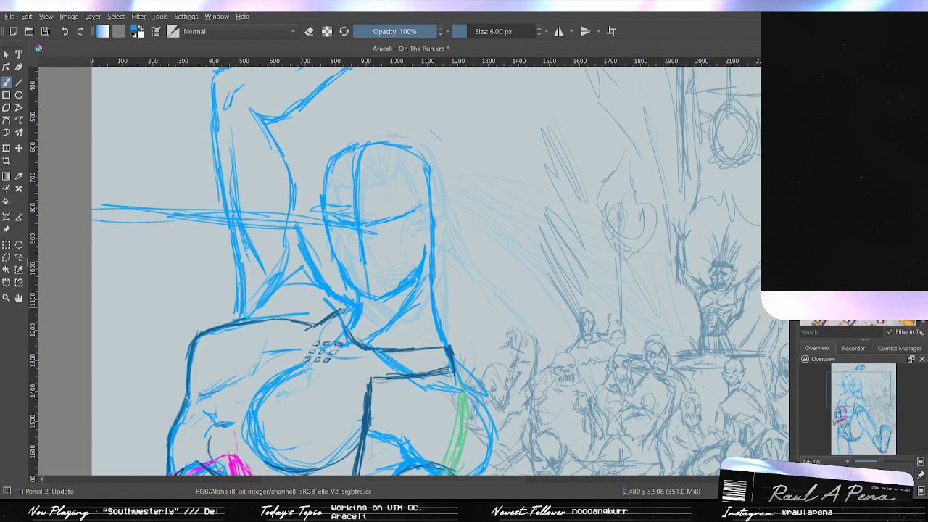
# Erase the lower face contour and chin, and redraw the cheek and jaw in blue with a lower chin.
pyautogui.press('2')
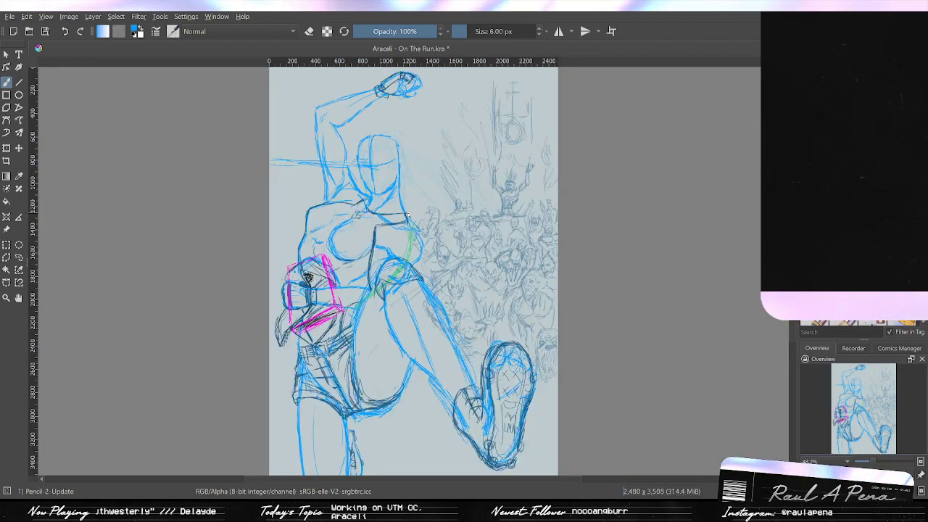
pyautogui.moveTo(411, 216); pyautogui.dragTo(431, 189)
pyautogui.scroll(4, 431, 189)
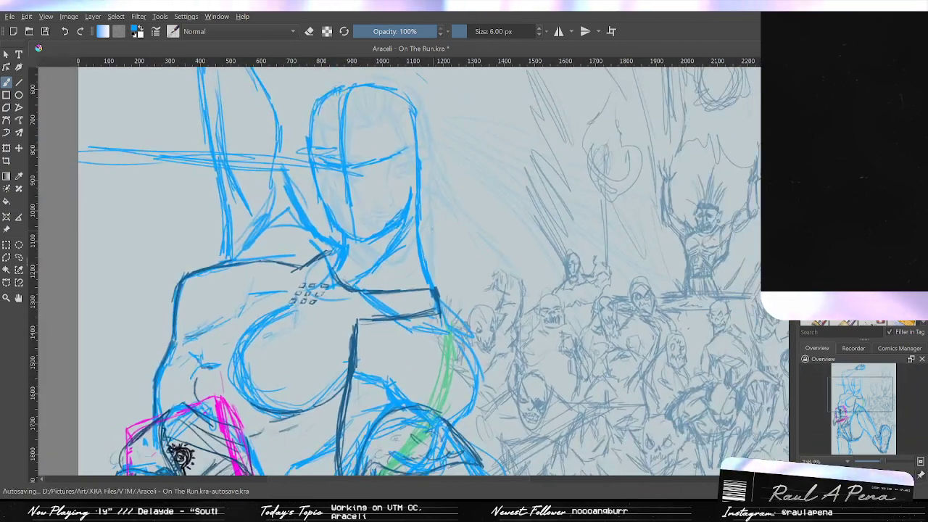
pyautogui.moveTo(443, 230); pyautogui.dragTo(465, 288)
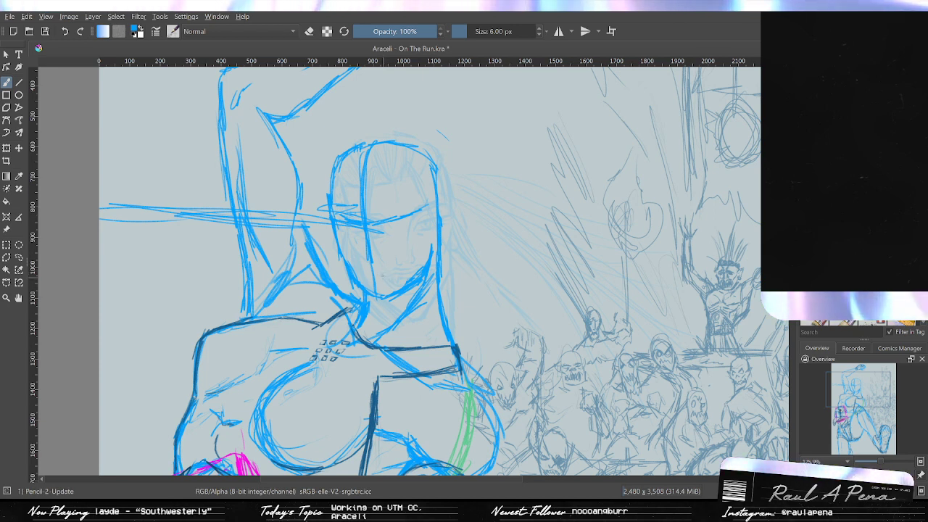
pyautogui.press('/')
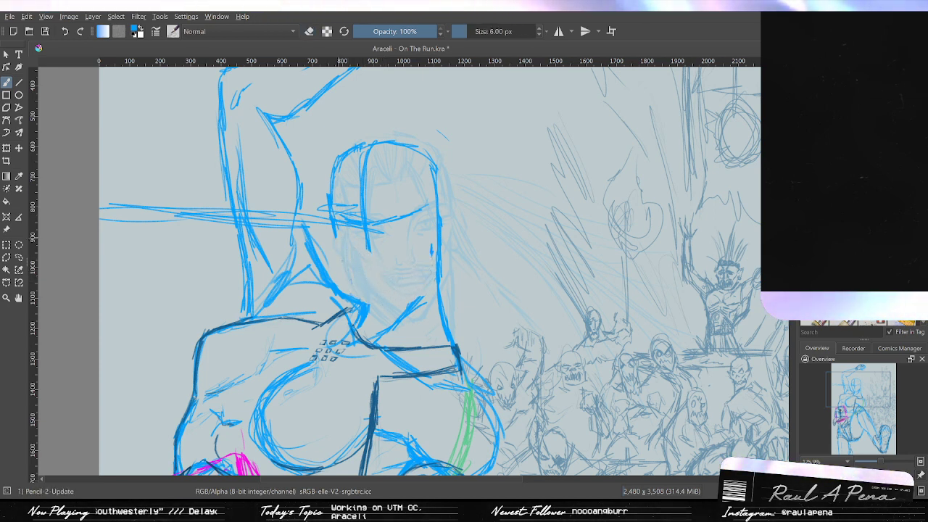
pyautogui.moveTo(341, 254); pyautogui.dragTo(374, 310)
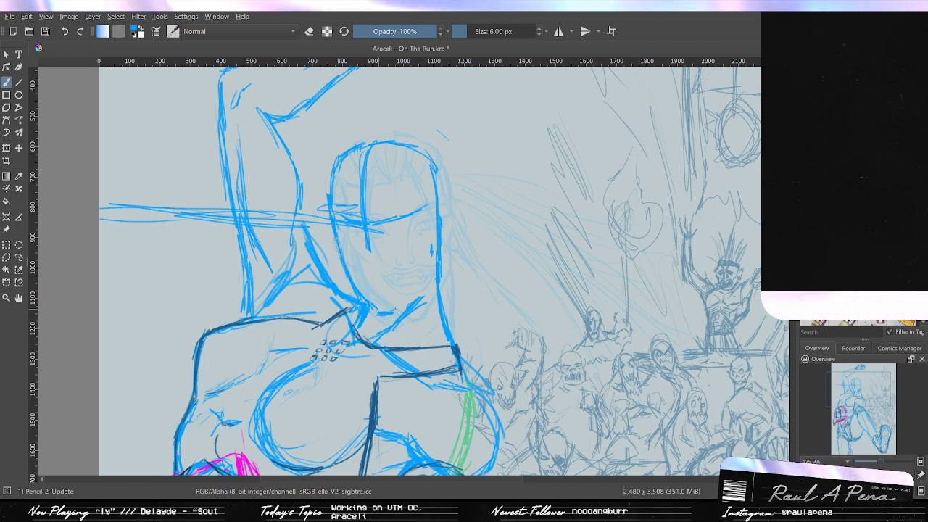
# Erase the centre and eye lines inside the face, and redraw the centre line down to the chin with a lower crown.
pyautogui.press('e')
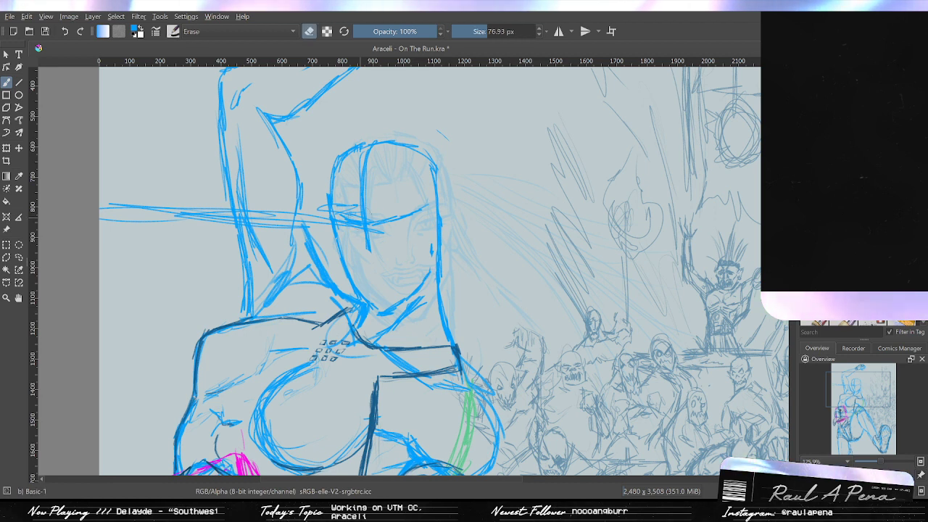
pyautogui.moveTo(373, 230)
pyautogui.mouseDown()
pyautogui.moveTo(355, 216)
pyautogui.moveTo(401, 229)
pyautogui.mouseUp()
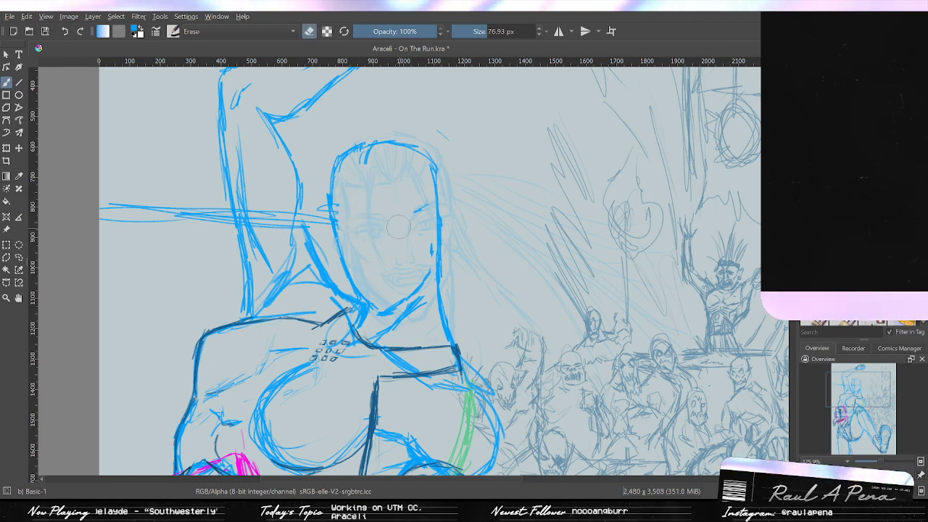
pyautogui.press('/')
pyautogui.moveTo(343, 228); pyautogui.dragTo(362, 241)
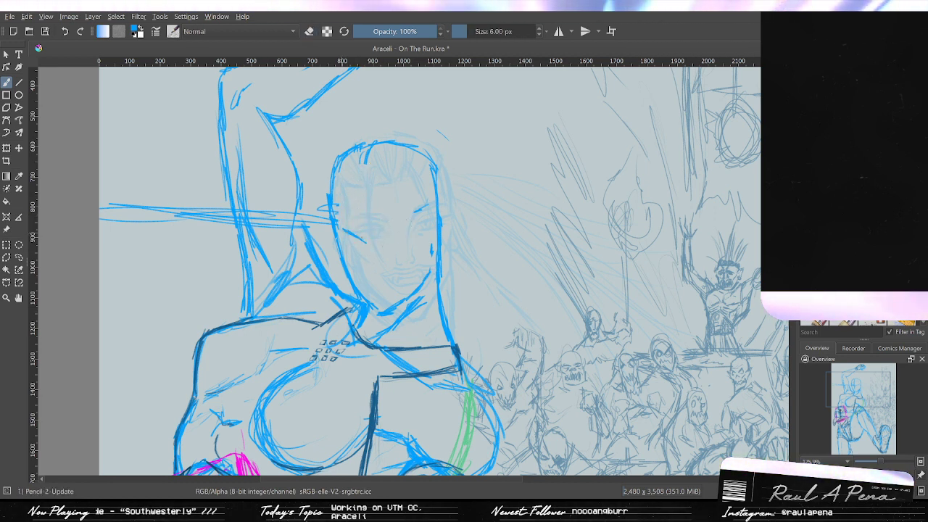
pyautogui.moveTo(370, 174); pyautogui.dragTo(379, 300)
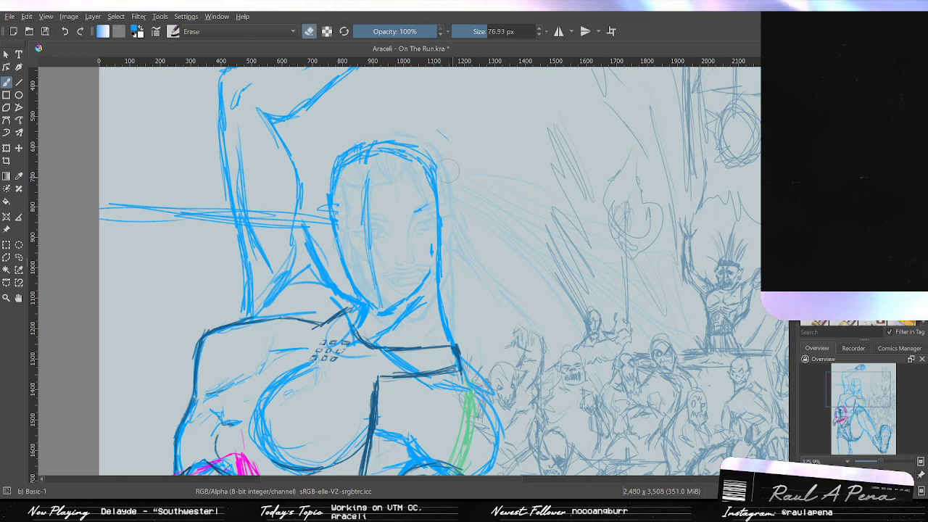
# Erase the old outer skull strokes around the new crown, and draw a lower curved eye line across the face.
pyautogui.moveTo(427, 142)
pyautogui.mouseDown()
pyautogui.moveTo(350, 143)
pyautogui.moveTo(324, 162)
pyautogui.moveTo(317, 223)
pyautogui.mouseUp()
pyautogui.click(440, 134)
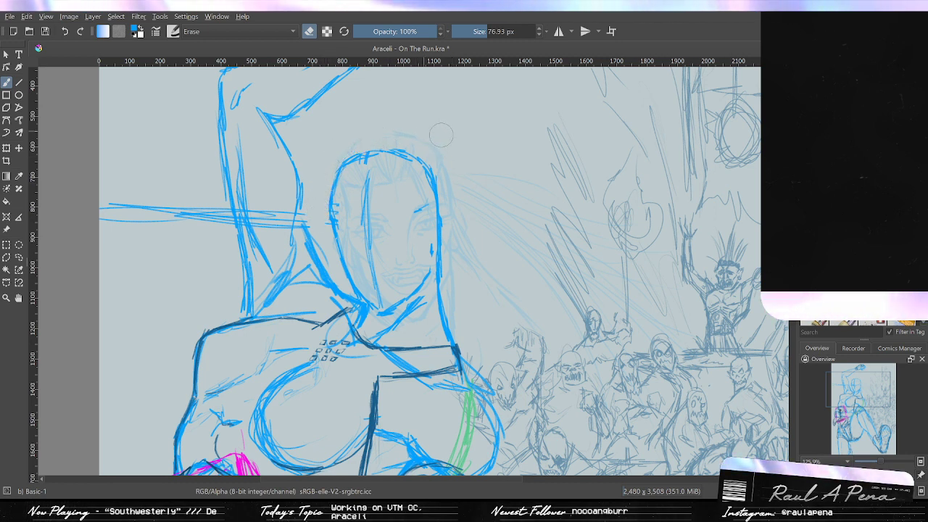
pyautogui.press('/')
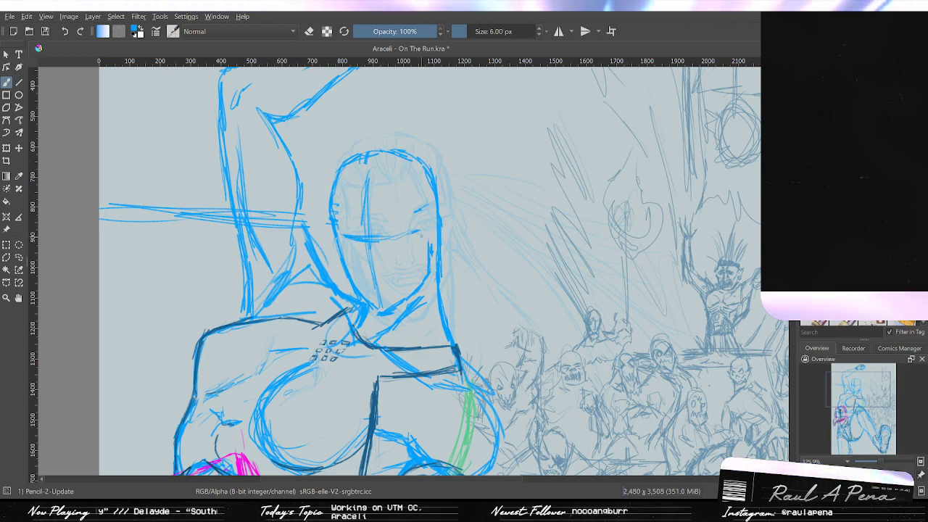
# Erase the horizontal guide lines that cross the raised arm beside the head.
pyautogui.scroll(-6, 411, 208)
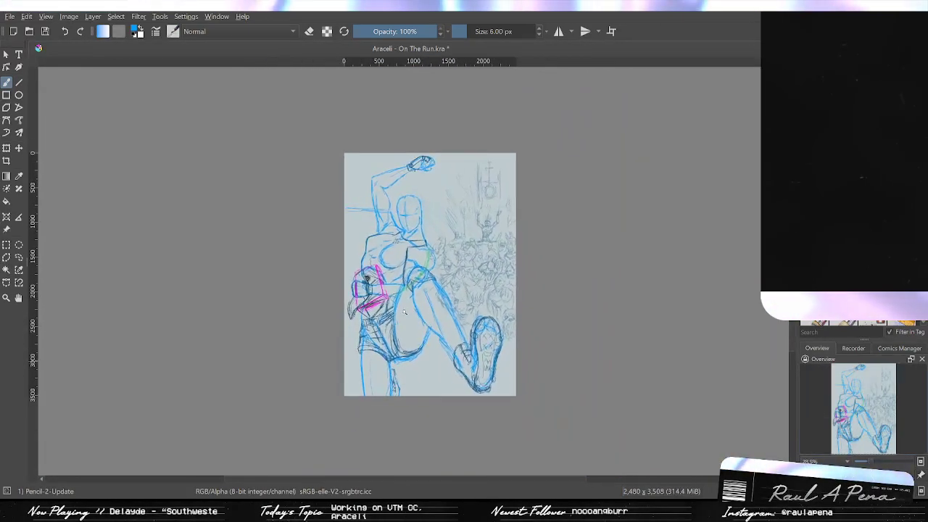
pyautogui.scroll(10, 426, 216)
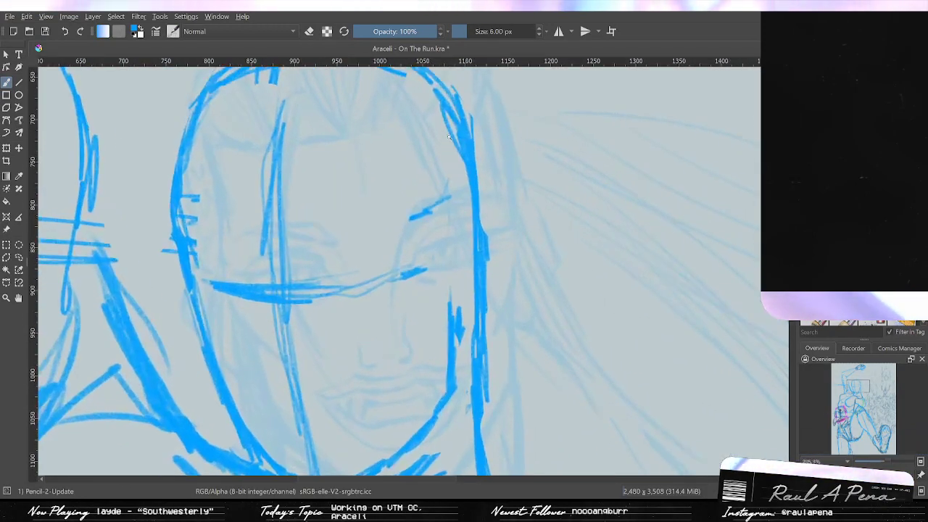
pyautogui.moveTo(426, 217); pyautogui.dragTo(572, 200)
pyautogui.scroll(-2, 427, 217)
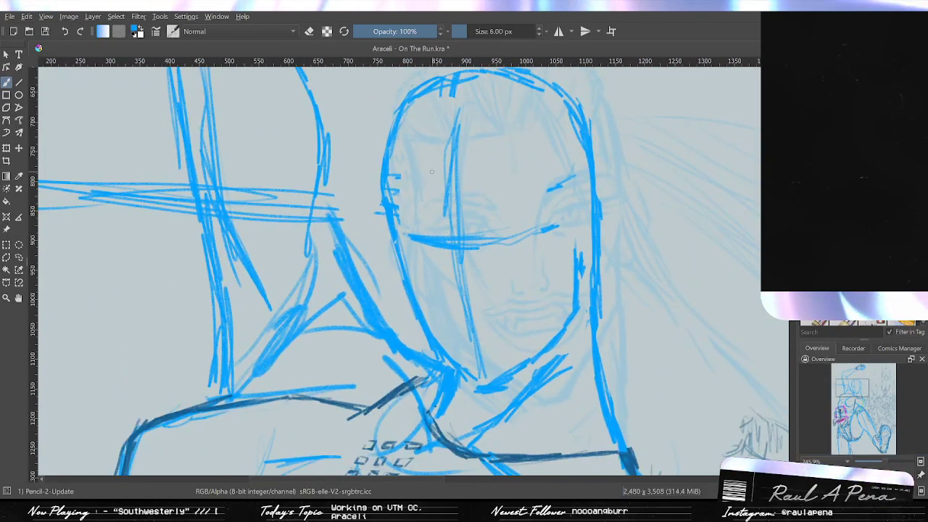
pyautogui.press('/')
pyautogui.moveTo(364, 221)
pyautogui.mouseDown()
pyautogui.moveTo(330, 206)
pyautogui.moveTo(352, 210)
pyautogui.moveTo(266, 221)
pyautogui.mouseUp()
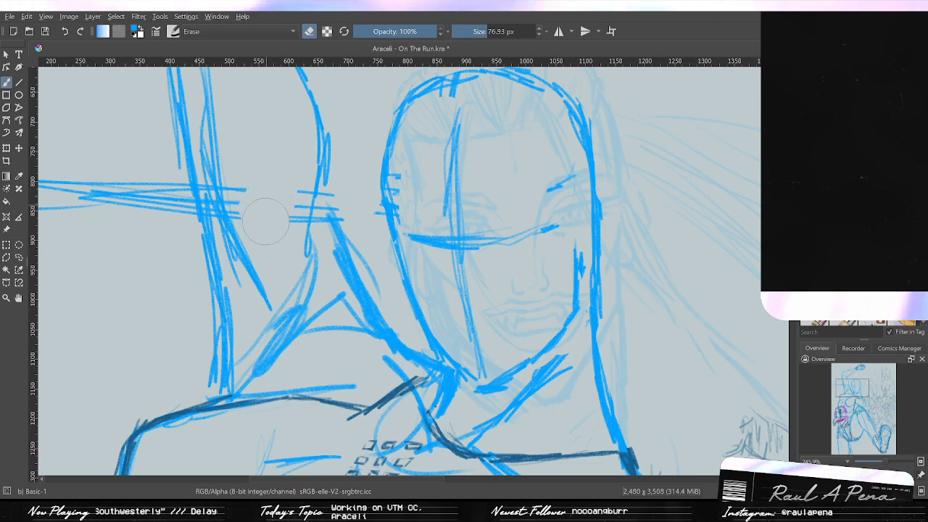
pyautogui.scroll(-3, 265, 222)
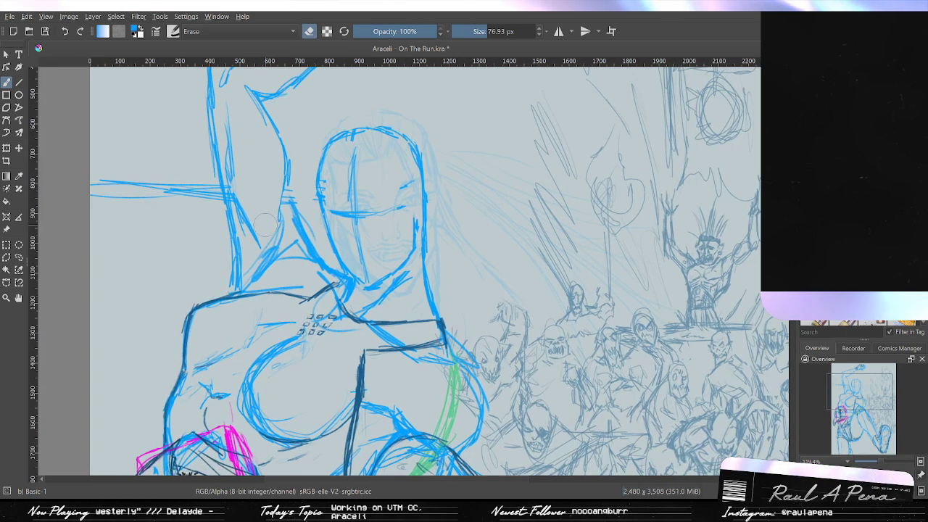
pyautogui.moveTo(230, 190)
pyautogui.mouseDown()
pyautogui.moveTo(164, 202)
pyautogui.moveTo(136, 170)
pyautogui.moveTo(97, 220)
pyautogui.mouseUp()
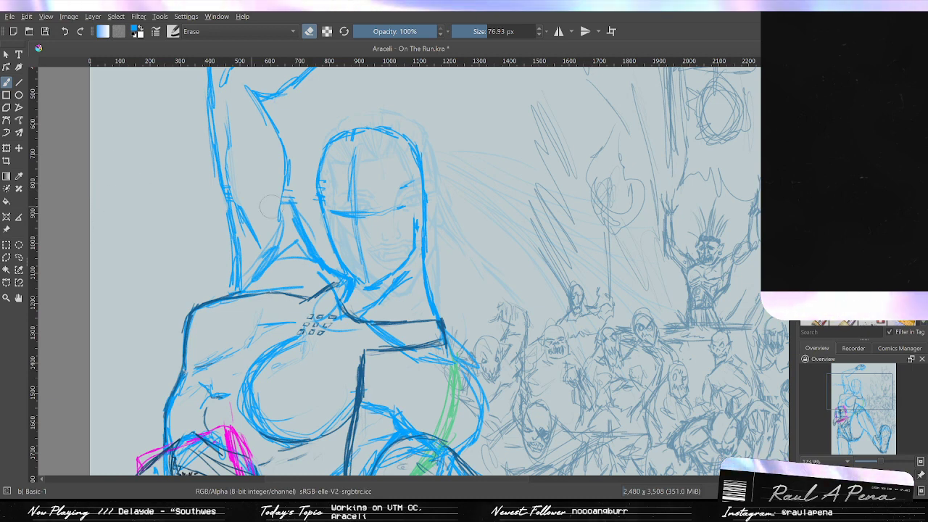
# Erase most of the blue centre line and the curved eye line inside the face.
pyautogui.scroll(4, 403, 215)
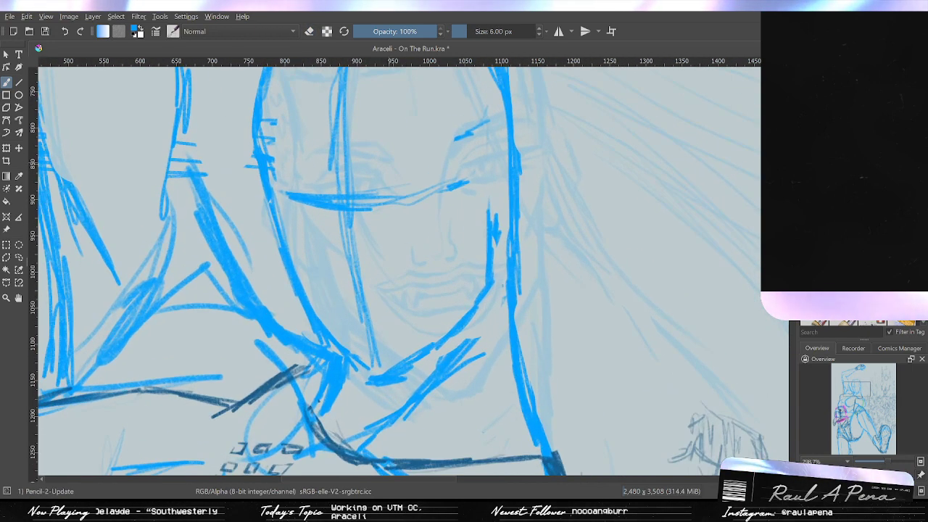
pyautogui.moveTo(359, 185)
pyautogui.mouseDown()
pyautogui.moveTo(342, 142)
pyautogui.moveTo(326, 183)
pyautogui.moveTo(301, 180)
pyautogui.moveTo(322, 200)
pyautogui.mouseUp()
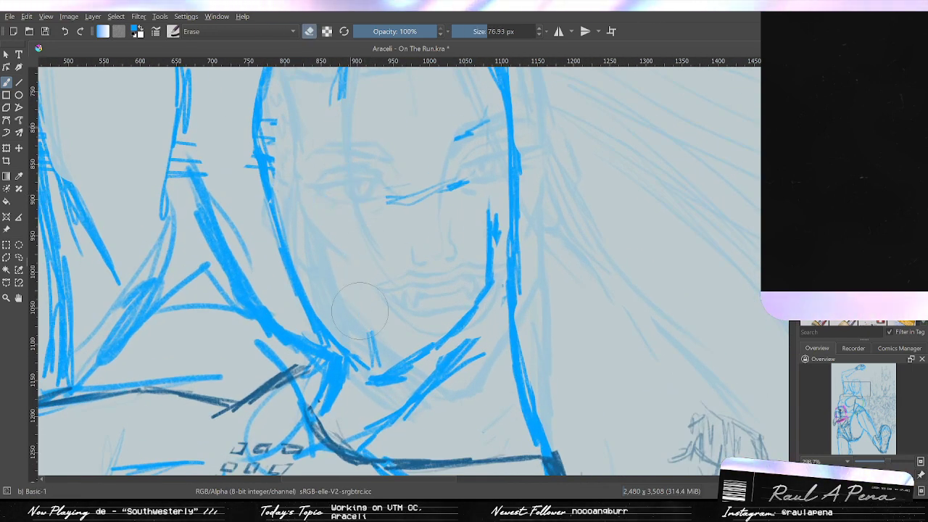
pyautogui.moveTo(398, 201); pyautogui.dragTo(427, 191)
pyautogui.moveTo(371, 158); pyautogui.dragTo(385, 221)
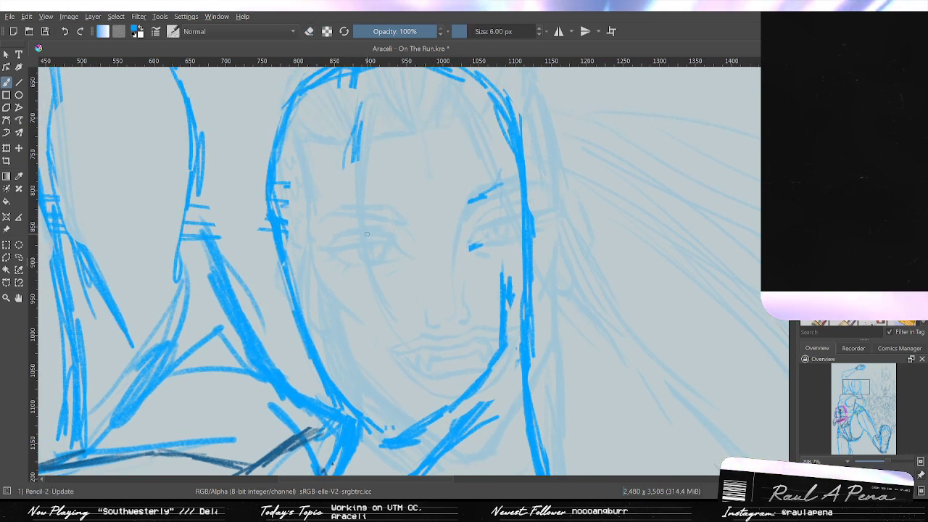
pyautogui.moveTo(308, 237)
pyautogui.mouseDown()
pyautogui.moveTo(295, 233)
pyautogui.moveTo(355, 249)
pyautogui.mouseUp()
pyautogui.hotkey('ctrl', 'z')
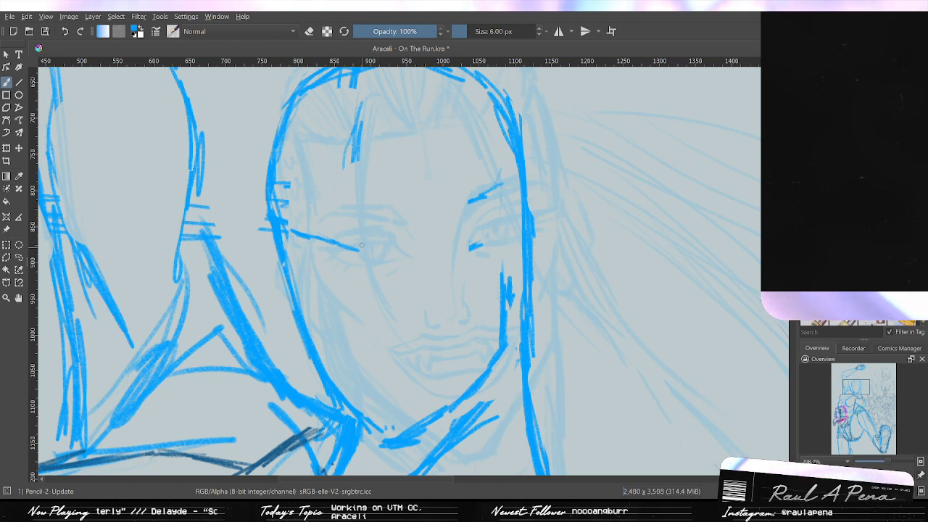
pyautogui.hotkey('ctrl', 'z')
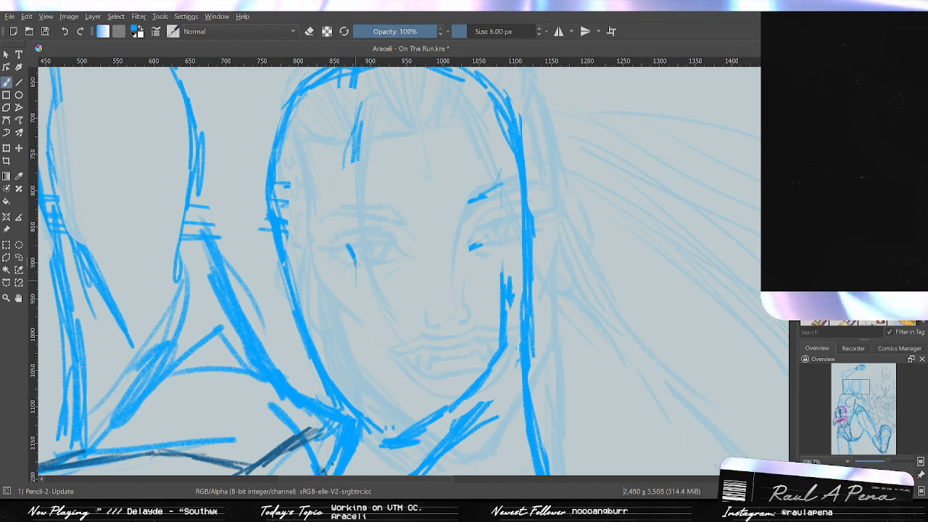
# Draw the nose in blue with a long bridge line that curves around the tip into the nostril.
pyautogui.moveTo(354, 262); pyautogui.dragTo(355, 313)
pyautogui.moveTo(349, 247); pyautogui.dragTo(355, 306)
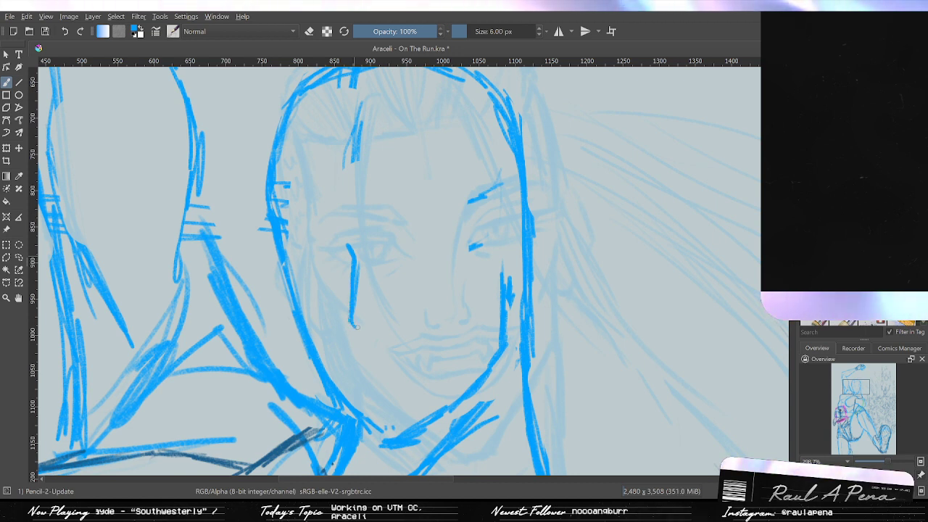
pyautogui.moveTo(353, 327); pyautogui.dragTo(390, 314)
pyautogui.moveTo(344, 233); pyautogui.dragTo(349, 243)
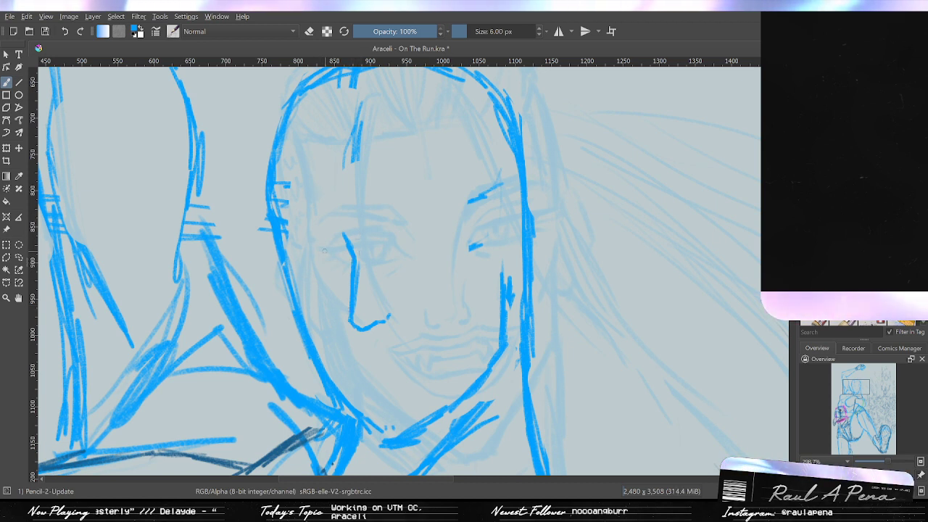
pyautogui.moveTo(310, 234); pyautogui.dragTo(337, 245)
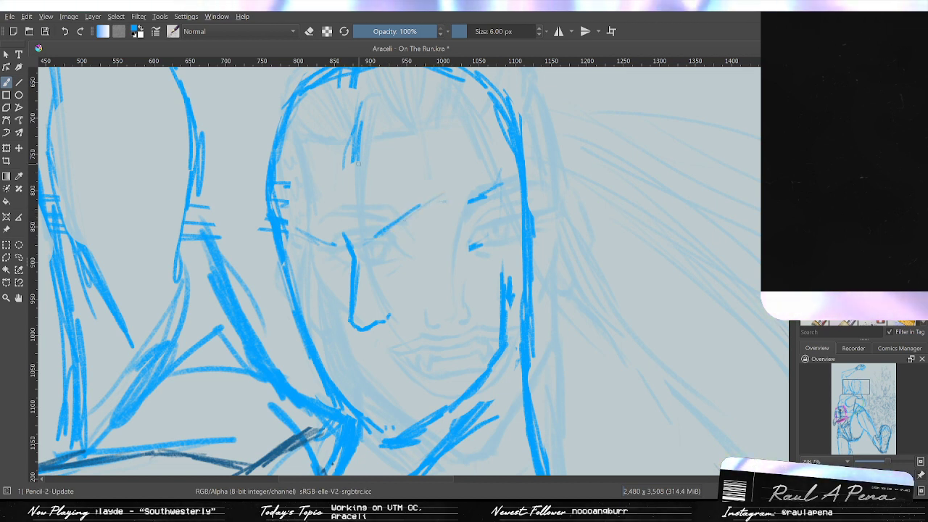
pyautogui.hotkey('ctrl', 'z')
pyautogui.hotkey('ctrl', 'z')
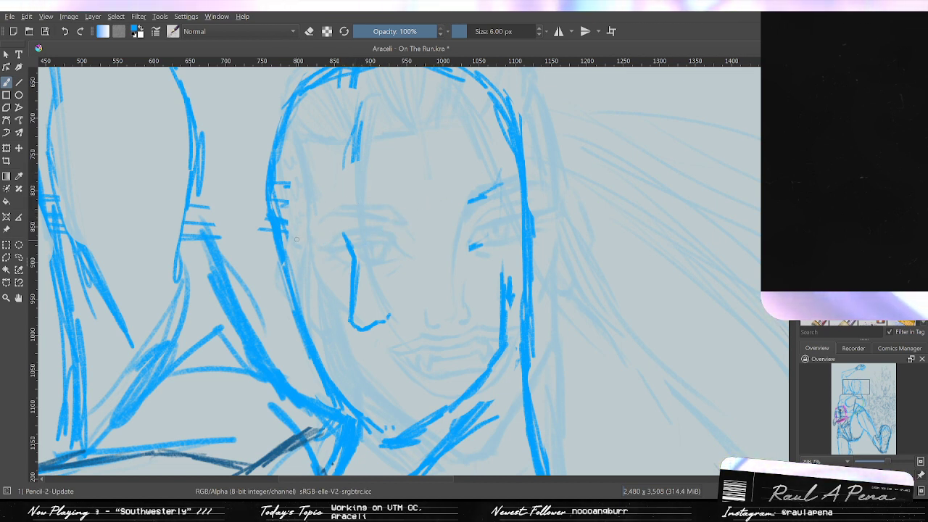
pyautogui.hotkey('ctrl', 'z')
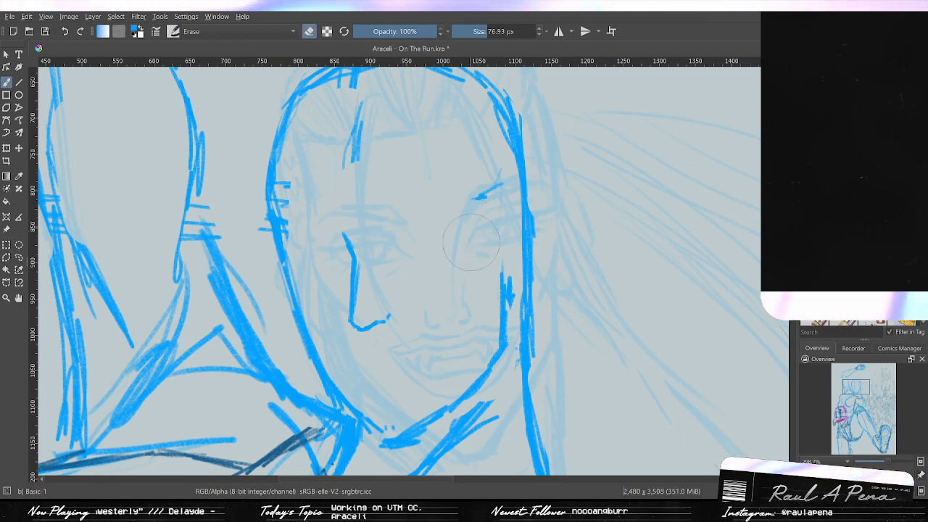
# Erase the leftover guide strokes at the forehead, brow and temple, and hide the faint old sketch of the face.
pyautogui.moveTo(362, 190)
pyautogui.mouseDown()
pyautogui.moveTo(362, 154)
pyautogui.moveTo(333, 164)
pyautogui.mouseUp()
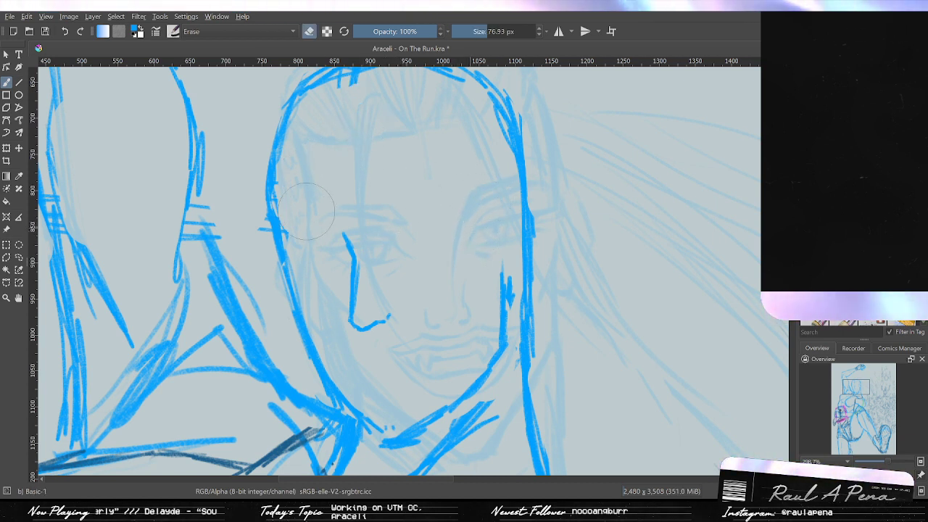
pyautogui.press('/')
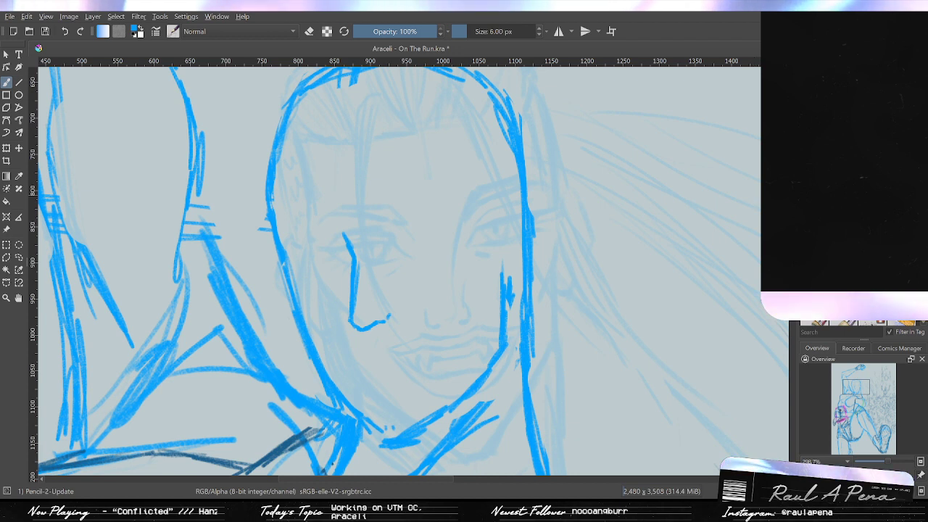
pyautogui.click(805, 197)
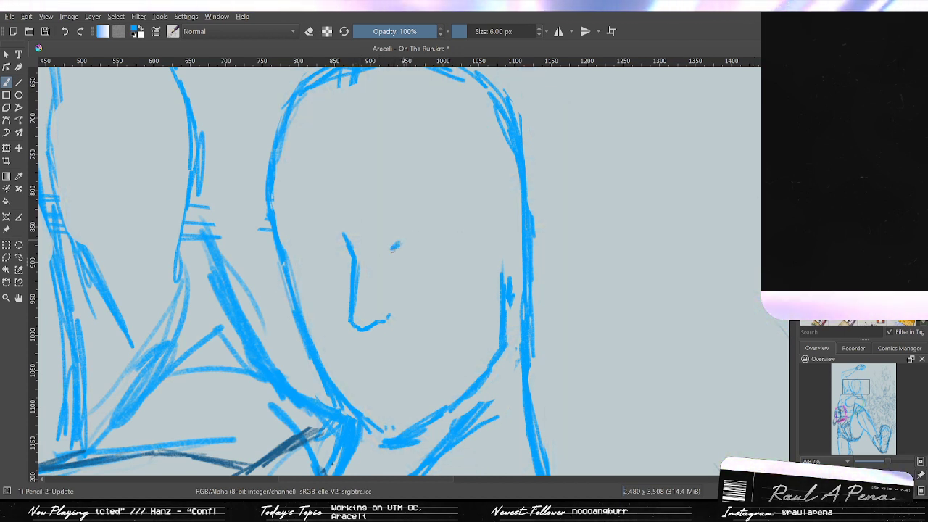
# Draw two narrow oval eyes, one on each side of the nose bridge.
pyautogui.moveTo(450, 234); pyautogui.dragTo(462, 235)
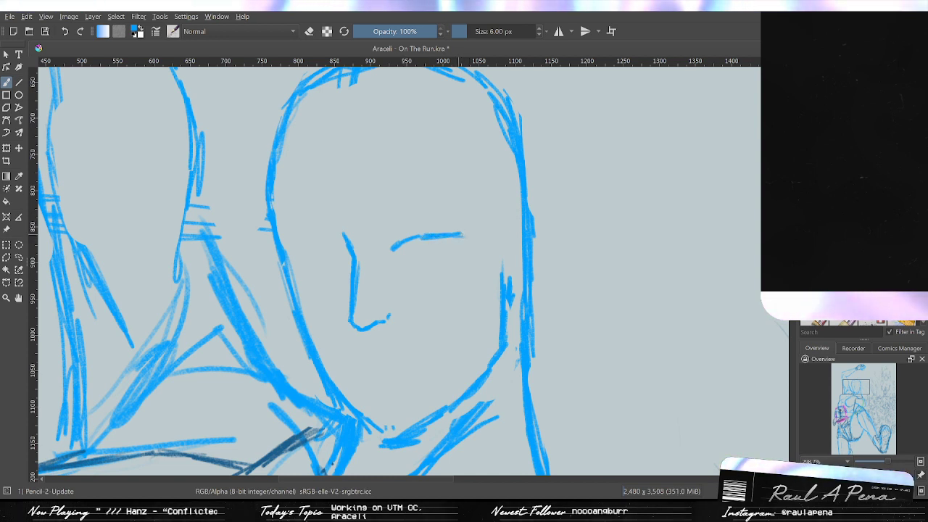
pyautogui.hotkey('ctrl', 'z')
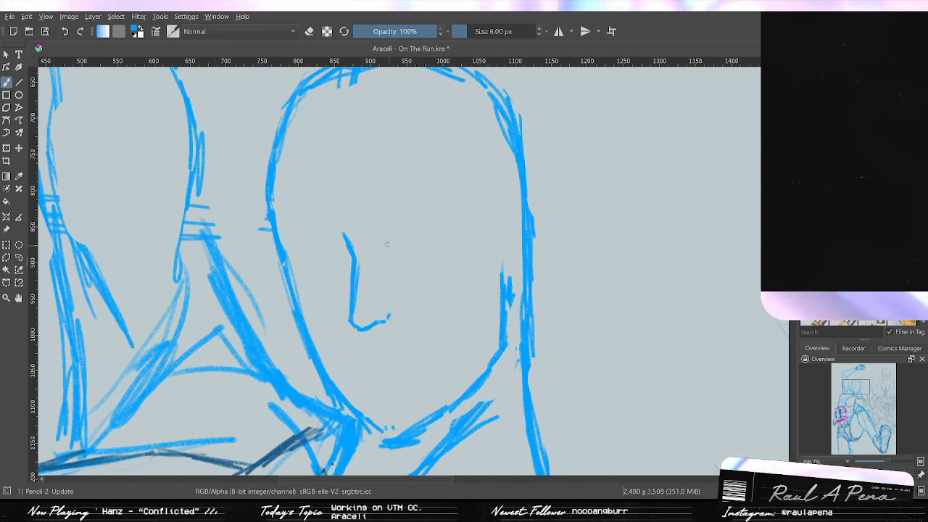
pyautogui.moveTo(399, 236); pyautogui.dragTo(441, 231)
pyautogui.moveTo(305, 244); pyautogui.dragTo(333, 246)
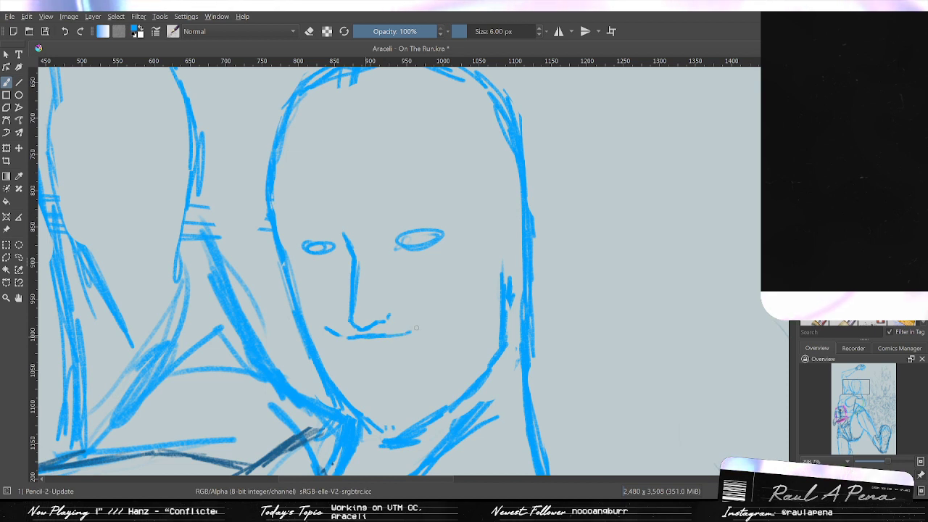
pyautogui.moveTo(362, 337); pyautogui.dragTo(438, 315)
pyautogui.hotkey('ctrl', 'z')
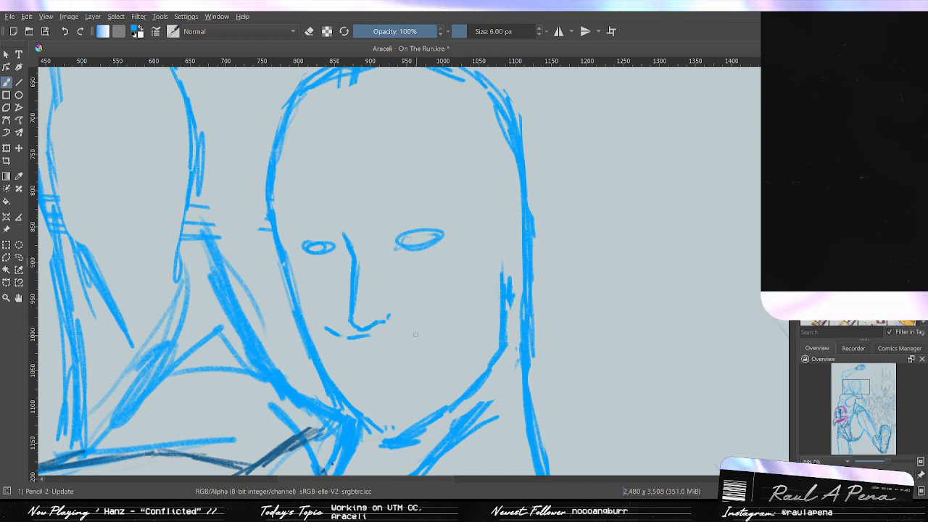
pyautogui.hotkey('ctrl', 'z')
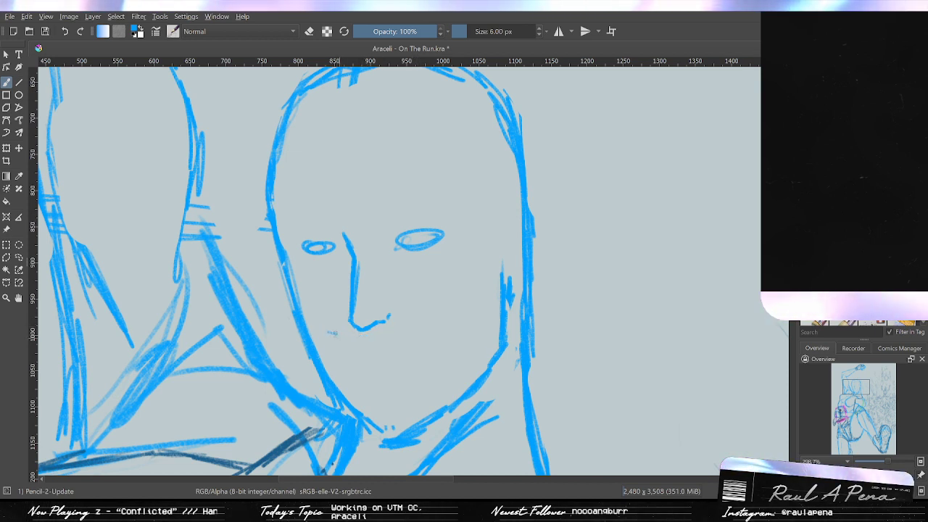
# Draw the upper mouth line directly below the nose, rising toward the far cheek.
pyautogui.moveTo(329, 333)
pyautogui.mouseDown()
pyautogui.moveTo(427, 325)
pyautogui.moveTo(415, 334)
pyautogui.moveTo(414, 326)
pyautogui.mouseUp()
pyautogui.press('/')
pyautogui.press('/')
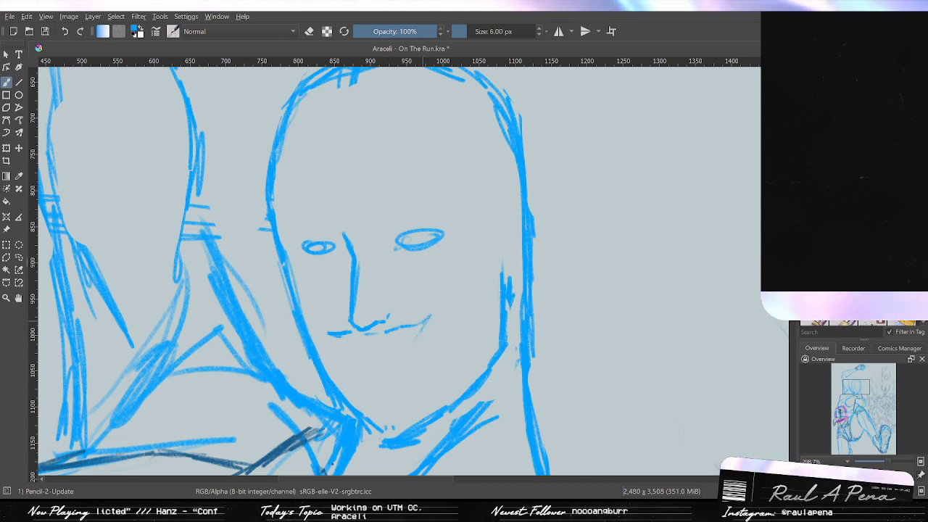
# Reduce the eraser size to 35.16 px, and draw the curved lower lip between the two mouth corners.
pyautogui.press('e')
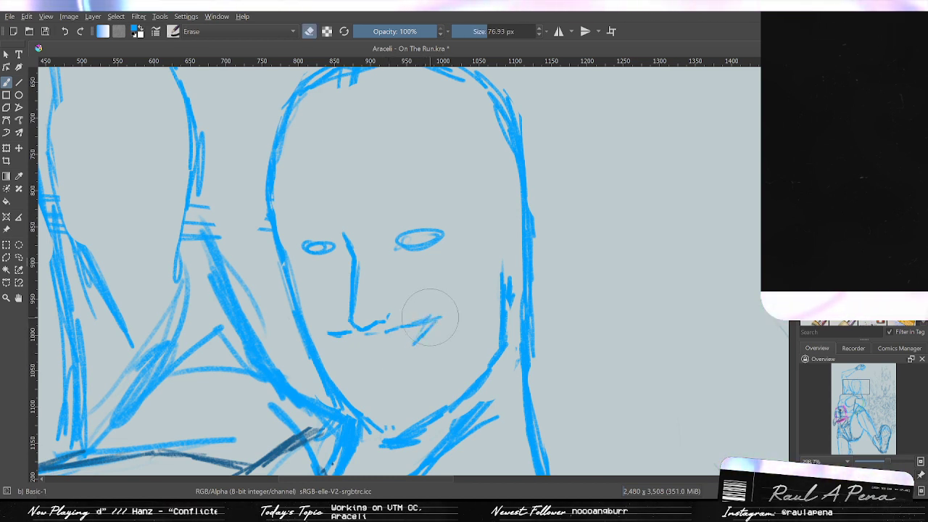
pyautogui.press('[')
pyautogui.press('[')
pyautogui.press('[')
pyautogui.press('[')
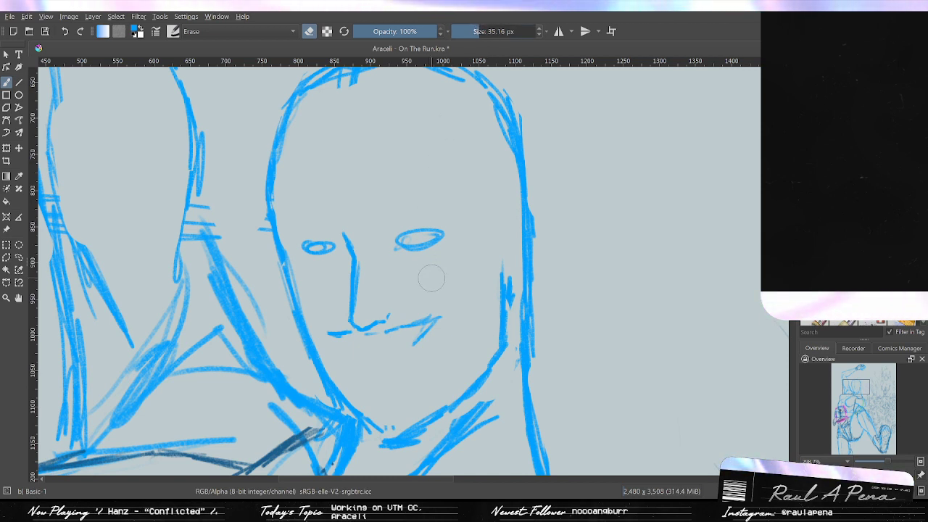
pyautogui.press('/')
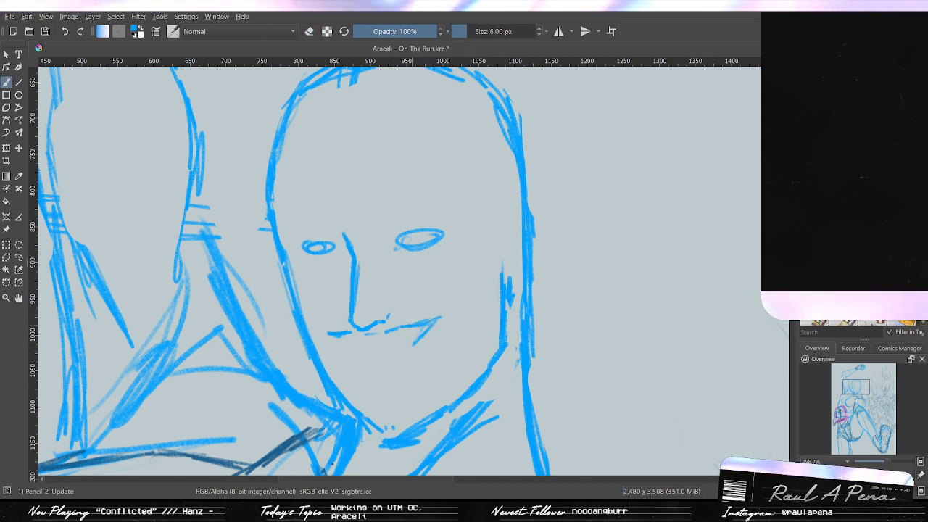
pyautogui.moveTo(335, 337); pyautogui.dragTo(353, 353)
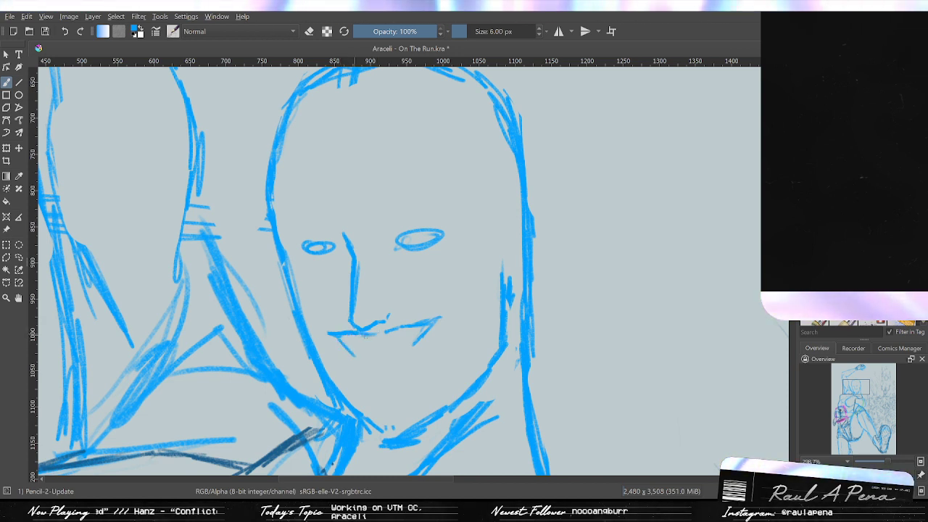
pyautogui.moveTo(377, 357); pyautogui.dragTo(354, 355)
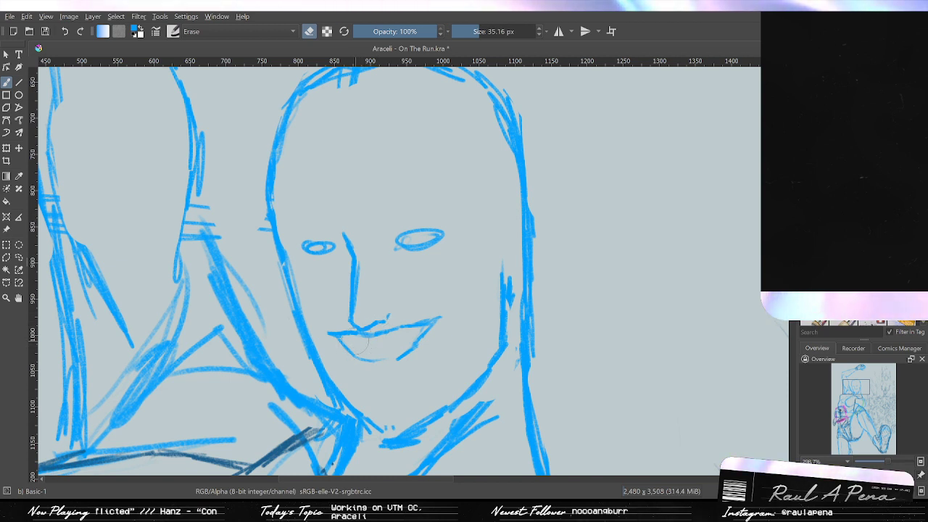
# Erase the nose tip where it touches the mouth, and redraw the tip and nostril slightly higher.
pyautogui.moveTo(368, 313); pyautogui.dragTo(387, 307)
pyautogui.press('e')
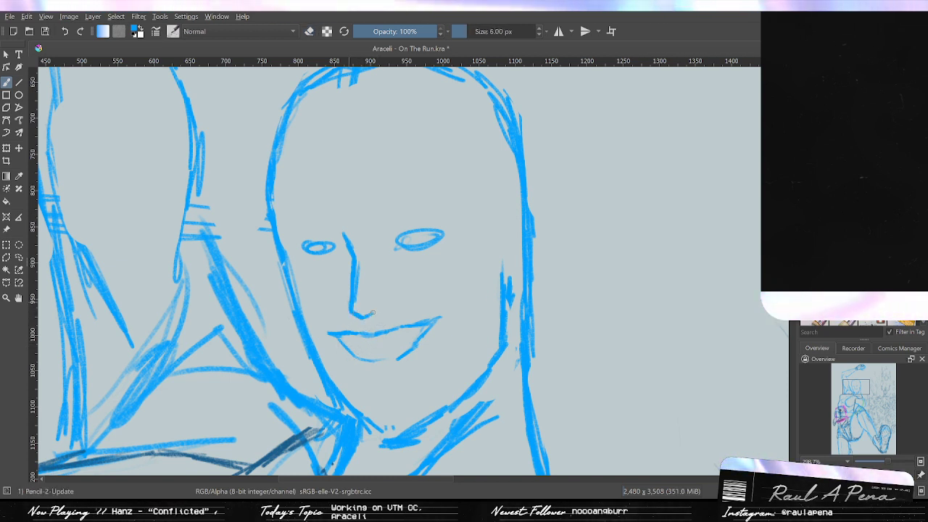
pyautogui.moveTo(352, 310); pyautogui.dragTo(389, 304)
# Erase the upper nose bridge and redraw it as a cleaner line starting higher between the eyes.
pyautogui.press('e')
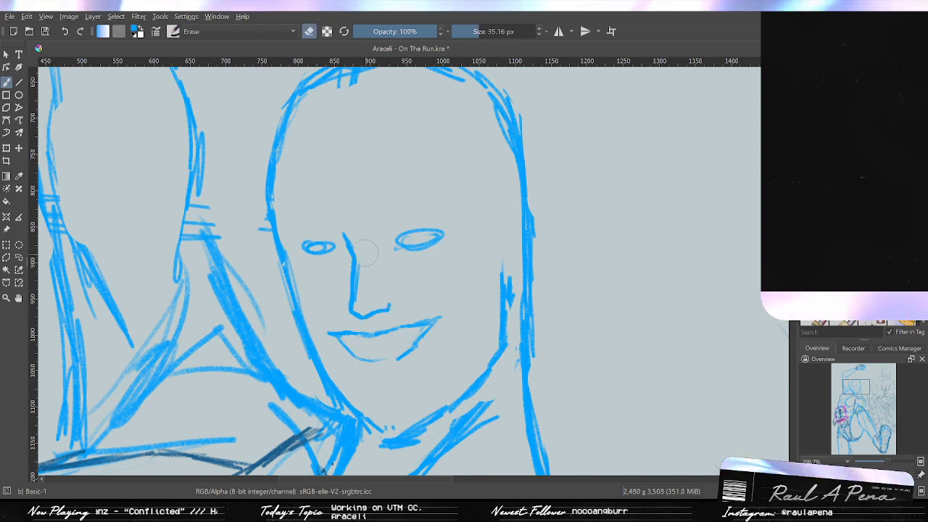
pyautogui.moveTo(355, 245)
pyautogui.mouseDown()
pyautogui.moveTo(336, 229)
pyautogui.moveTo(348, 251)
pyautogui.mouseUp()
pyautogui.press('e')
pyautogui.hotkey('ctrl', 'z')
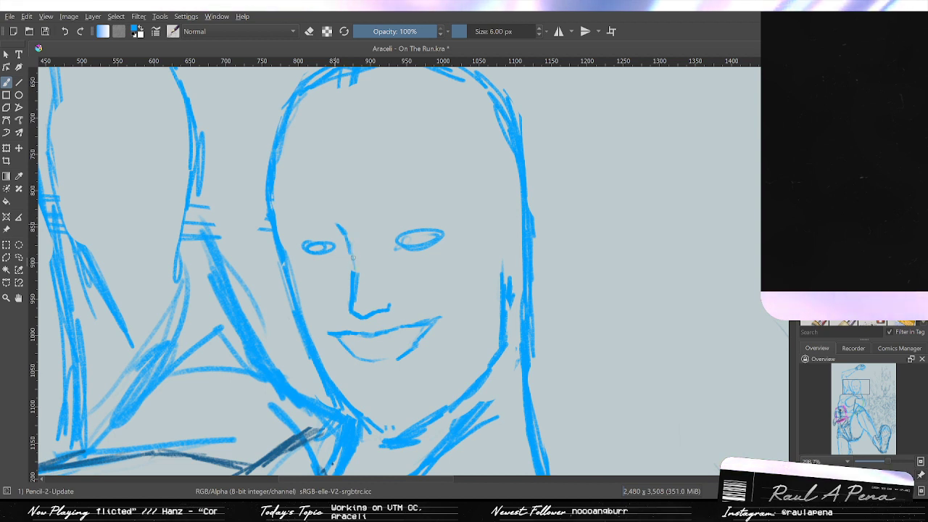
pyautogui.press('e')
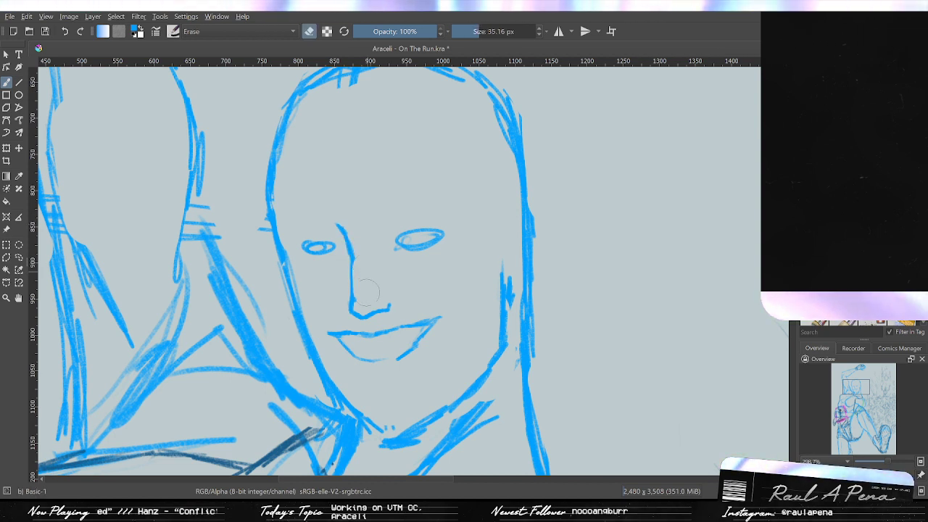
pyautogui.moveTo(356, 261); pyautogui.dragTo(350, 288)
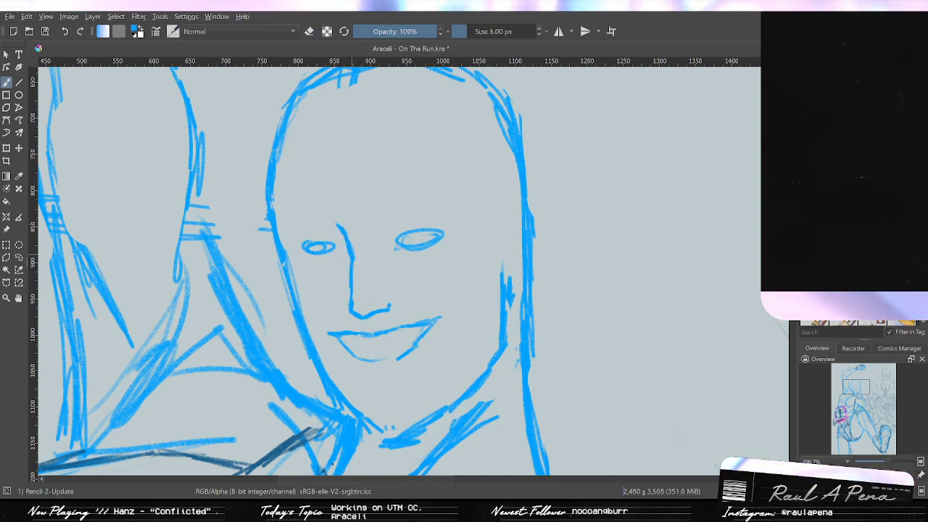
# Erase the small oval far eye and the old chin outline of the head.
pyautogui.press('e')
pyautogui.moveTo(303, 246); pyautogui.dragTo(333, 248)
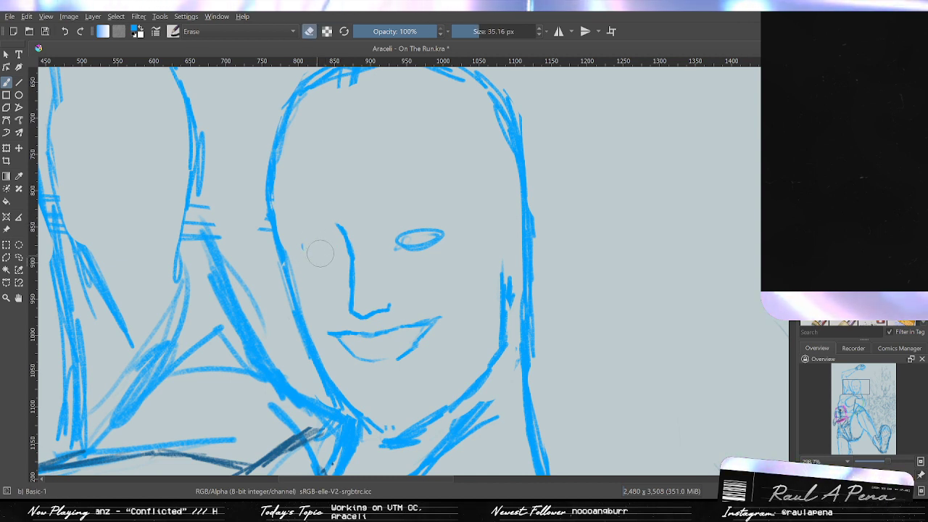
pyautogui.moveTo(322, 373); pyautogui.dragTo(372, 420)
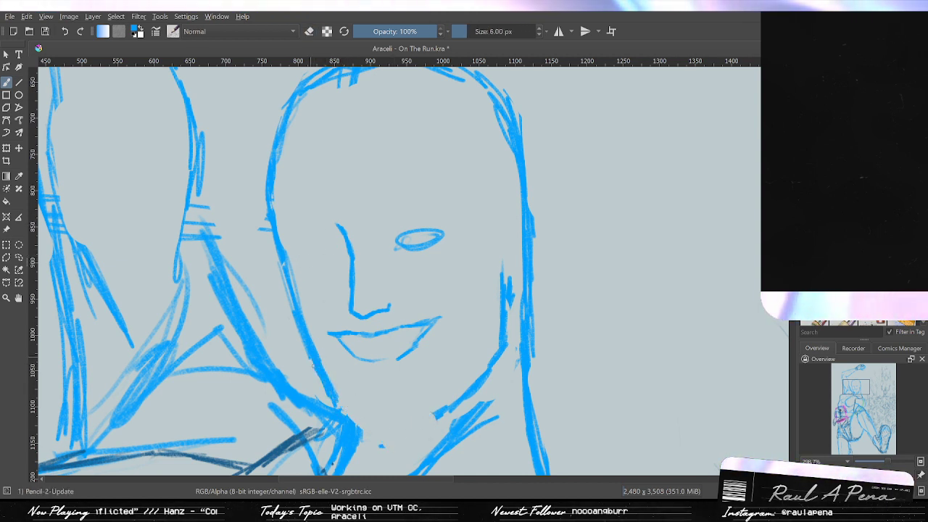
pyautogui.moveTo(336, 392); pyautogui.dragTo(356, 408)
pyautogui.hotkey('ctrl', 'z')
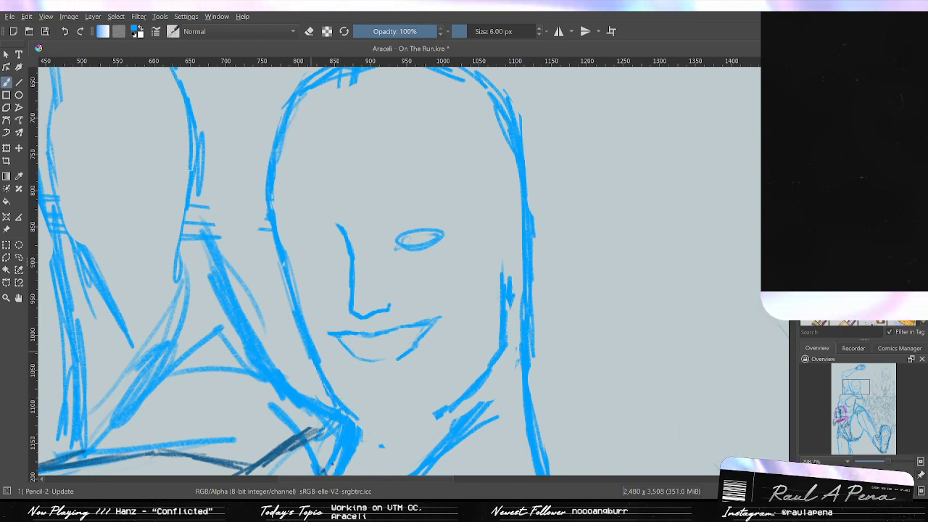
pyautogui.hotkey('ctrl', 'z')
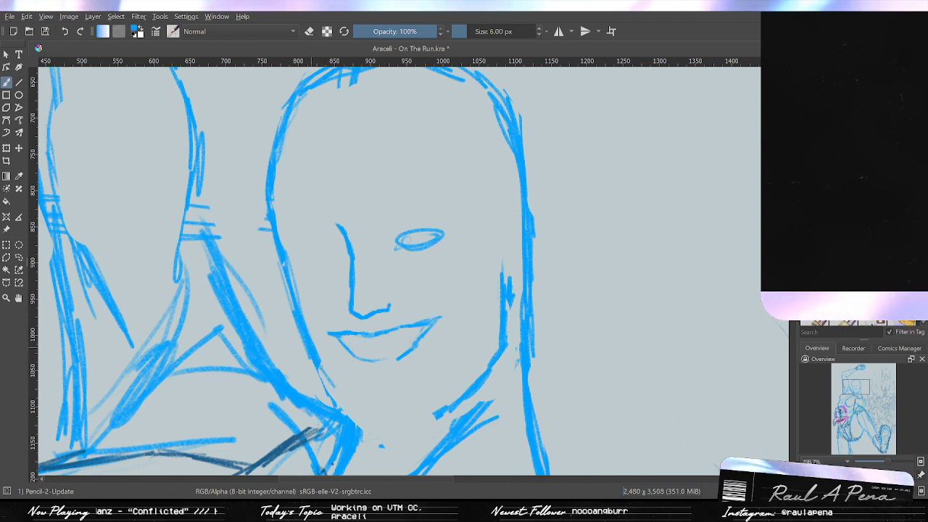
# Redraw the far jawline down to a narrower chin, and continue the near jaw up toward the cheek.
pyautogui.moveTo(312, 349); pyautogui.dragTo(358, 416)
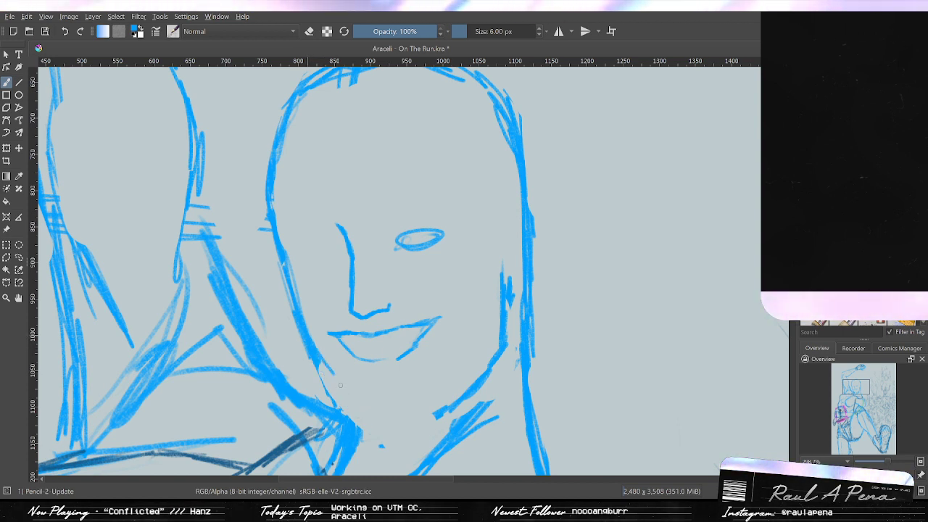
pyautogui.moveTo(318, 361)
pyautogui.mouseDown()
pyautogui.moveTo(365, 426)
pyautogui.moveTo(390, 422)
pyautogui.mouseUp()
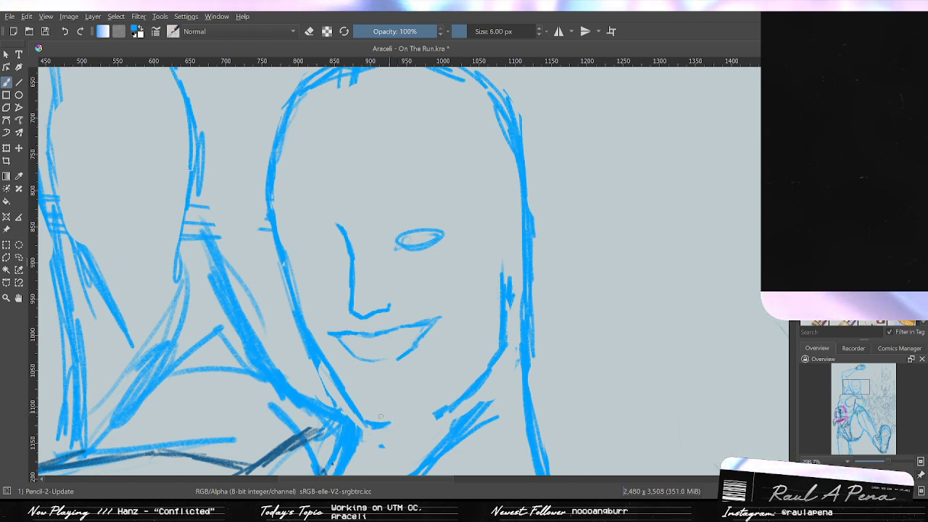
pyautogui.moveTo(408, 421); pyautogui.dragTo(426, 400)
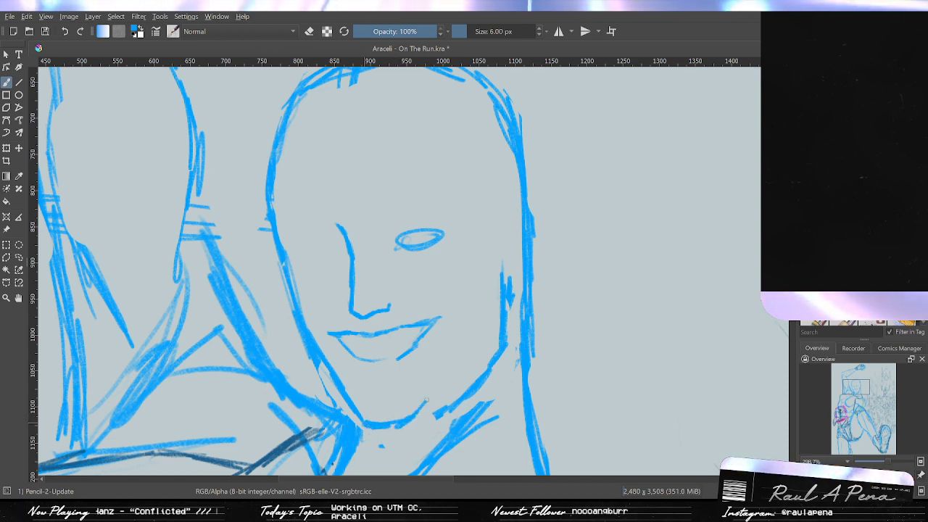
pyautogui.hotkey('ctrl', 'z')
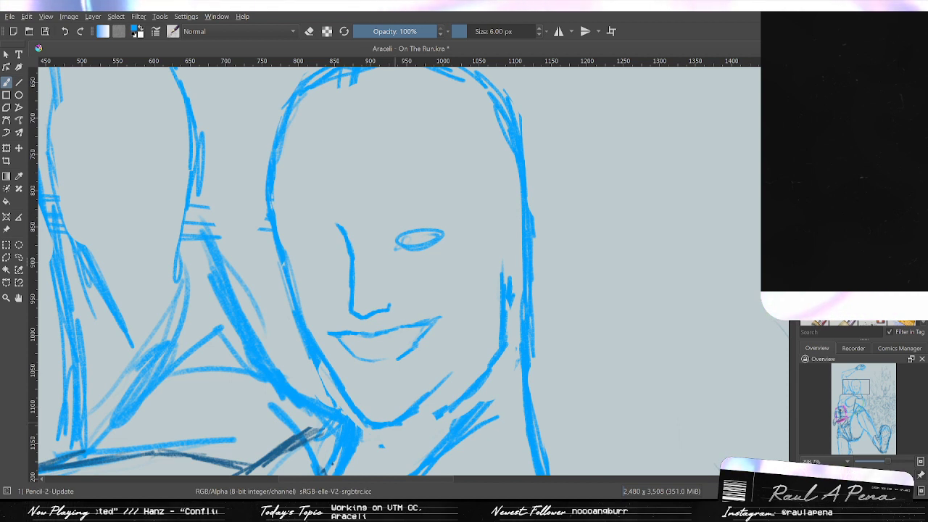
pyautogui.moveTo(412, 417); pyautogui.dragTo(466, 363)
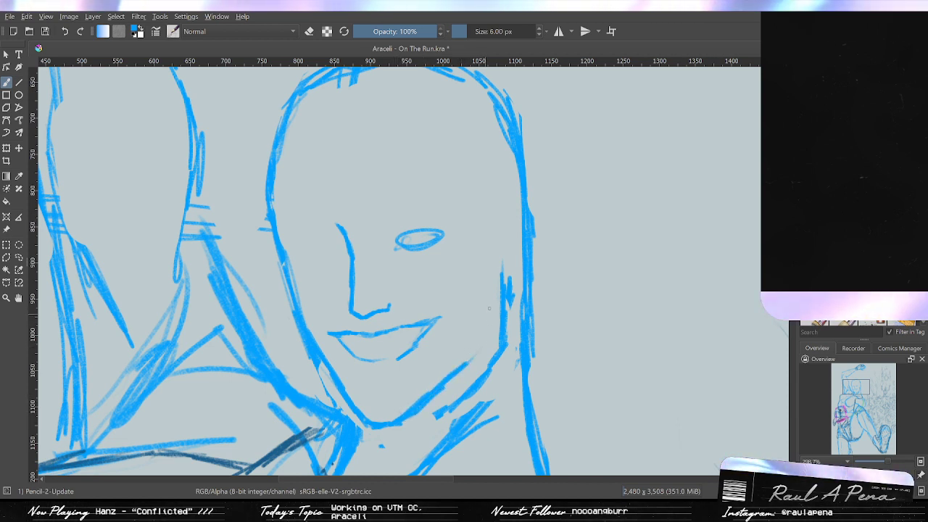
# Erase the old near-side jaw and cheek line outside the new jaw contour.
pyautogui.moveTo(488, 294); pyautogui.dragTo(485, 339)
pyautogui.hotkey('ctrl', 'z')
pyautogui.moveTo(497, 271); pyautogui.dragTo(495, 317)
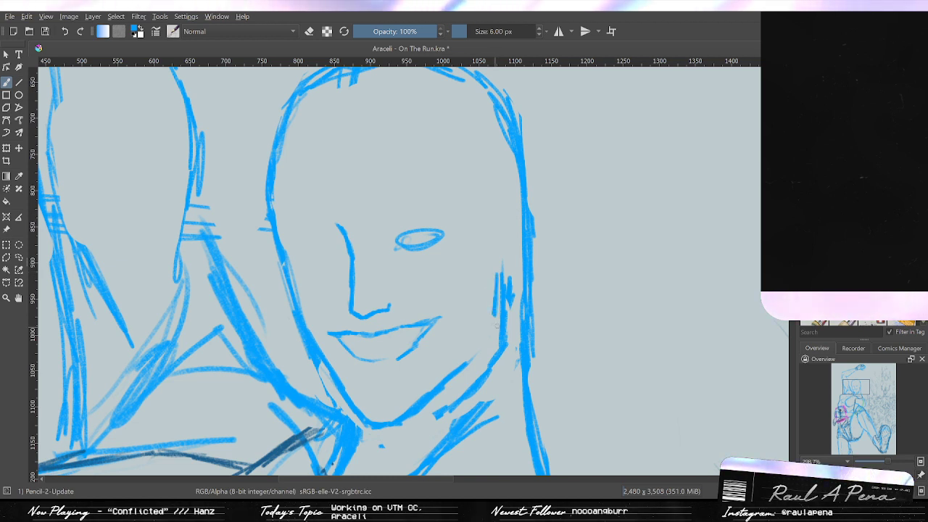
pyautogui.press('e')
pyautogui.moveTo(507, 264)
pyautogui.mouseDown()
pyautogui.moveTo(503, 331)
pyautogui.moveTo(463, 394)
pyautogui.moveTo(394, 424)
pyautogui.moveTo(413, 407)
pyautogui.mouseUp()
pyautogui.press('/')
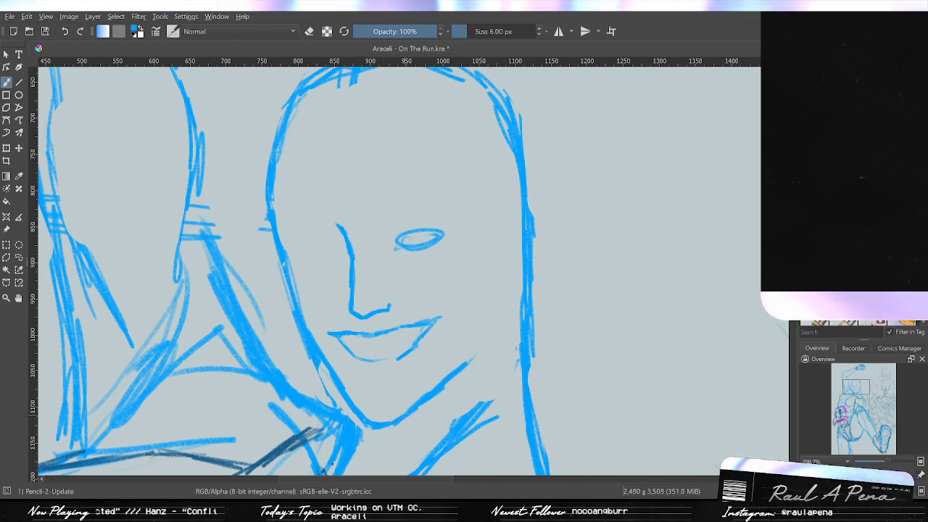
# Erase the leftover lines outside the new far jaw and the old far cheek outline.
pyautogui.moveTo(312, 377); pyautogui.dragTo(355, 444)
pyautogui.press('/')
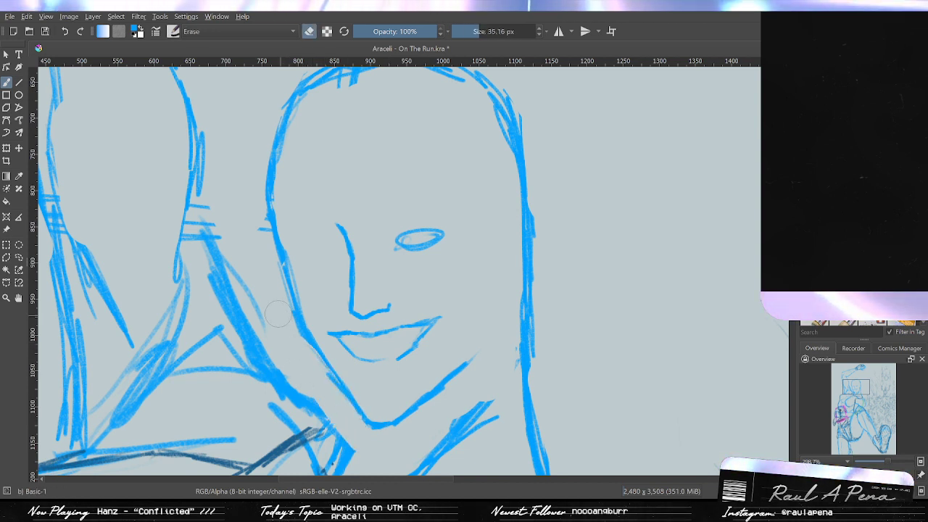
pyautogui.press('/')
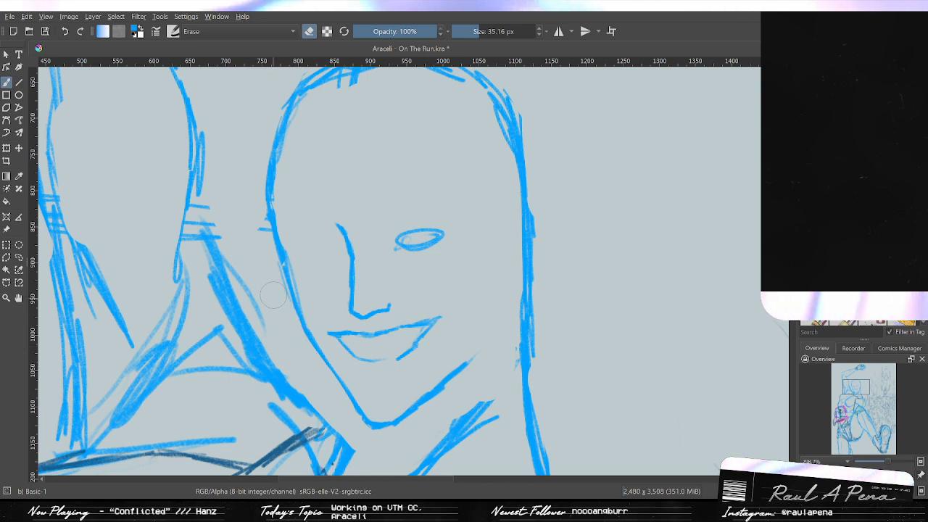
pyautogui.moveTo(271, 287); pyautogui.dragTo(286, 304)
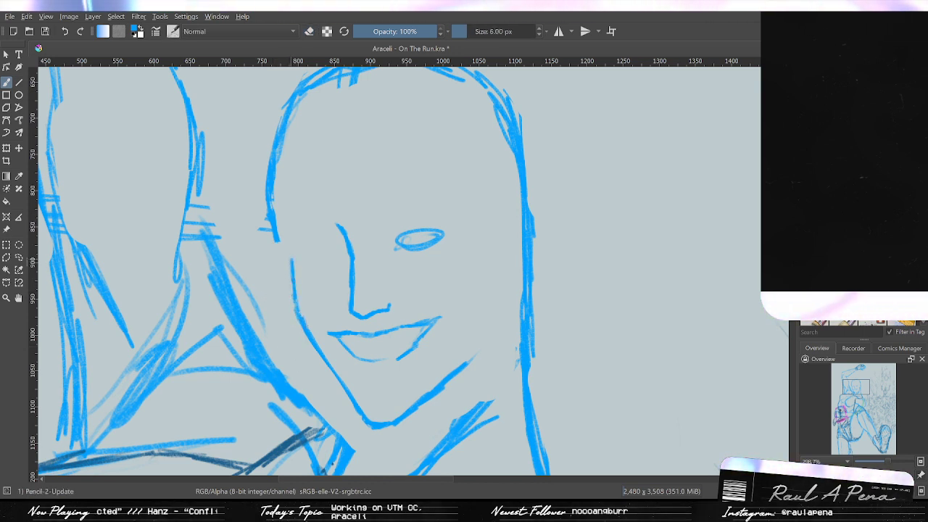
# Redraw the far cheek and temple contour slightly inward, erasing the old outline and tick marks beside it.
pyautogui.moveTo(295, 300); pyautogui.dragTo(310, 335)
pyautogui.press('/')
pyautogui.moveTo(273, 225)
pyautogui.mouseDown()
pyautogui.moveTo(271, 209)
pyautogui.moveTo(261, 231)
pyautogui.mouseUp()
pyautogui.press('/')
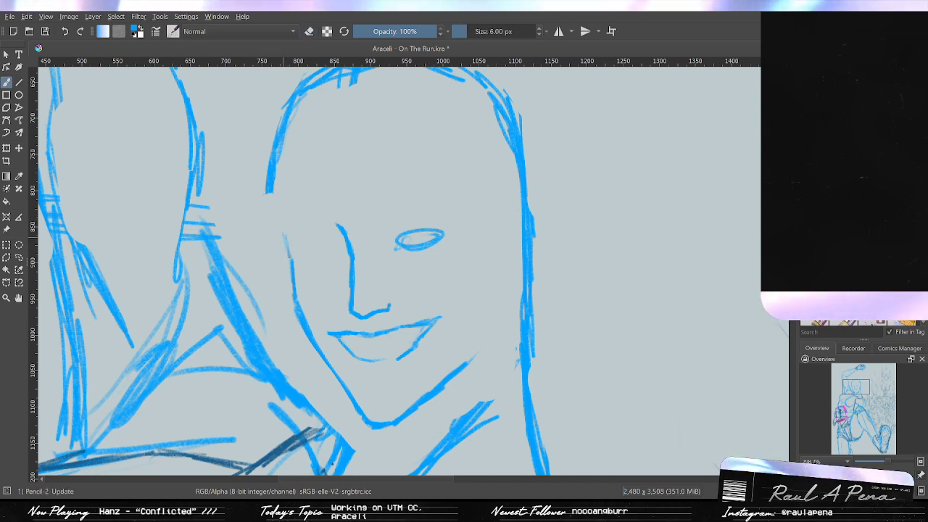
pyautogui.hotkey('ctrl', 'z')
pyautogui.moveTo(291, 261); pyautogui.dragTo(276, 187)
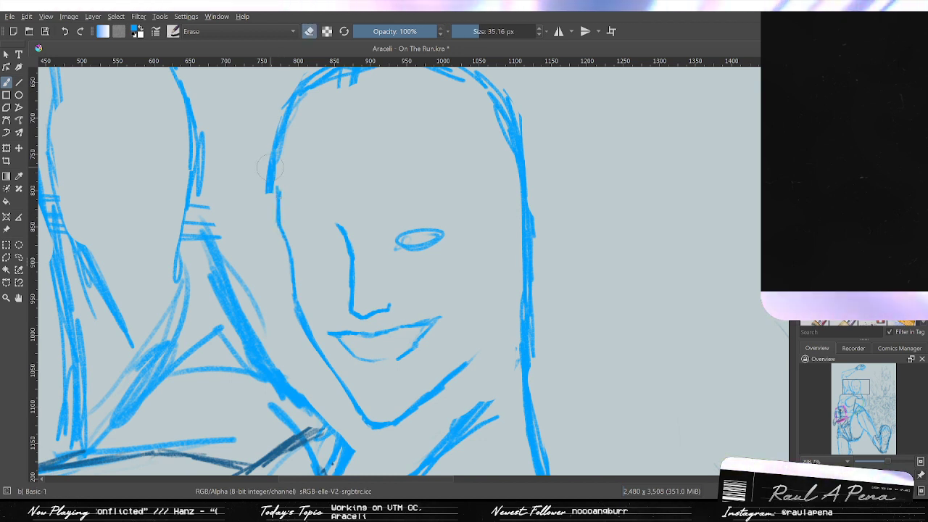
# Erase the old skull outline from the far temple to the top of the head.
pyautogui.moveTo(318, 154)
pyautogui.mouseDown()
pyautogui.moveTo(291, 216)
pyautogui.moveTo(250, 211)
pyautogui.mouseUp()
pyautogui.press('/')
pyautogui.moveTo(258, 174)
pyautogui.mouseDown()
pyautogui.moveTo(288, 146)
pyautogui.moveTo(345, 137)
pyautogui.mouseUp()
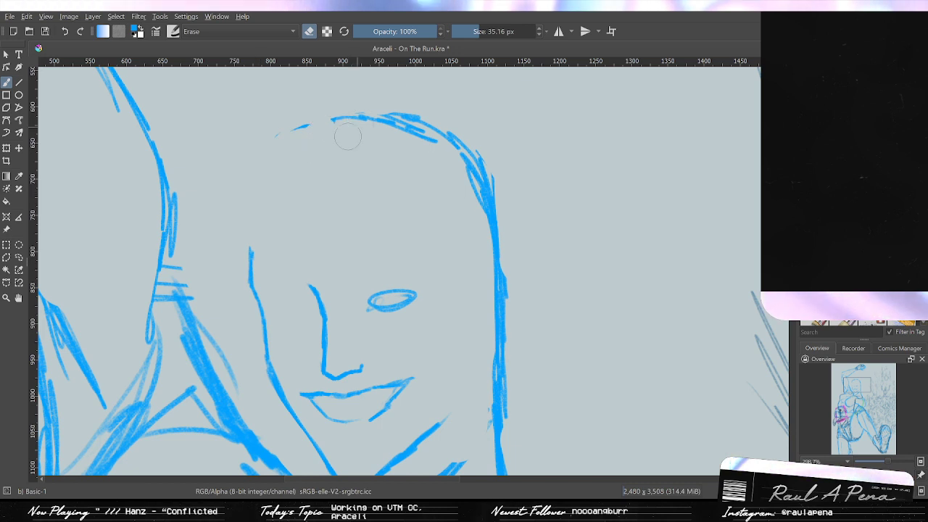
# Draw a lower, rounder skull curve from the far temple over to the near side, and sketch the near ear.
pyautogui.press('e')
pyautogui.moveTo(251, 227); pyautogui.dragTo(300, 161)
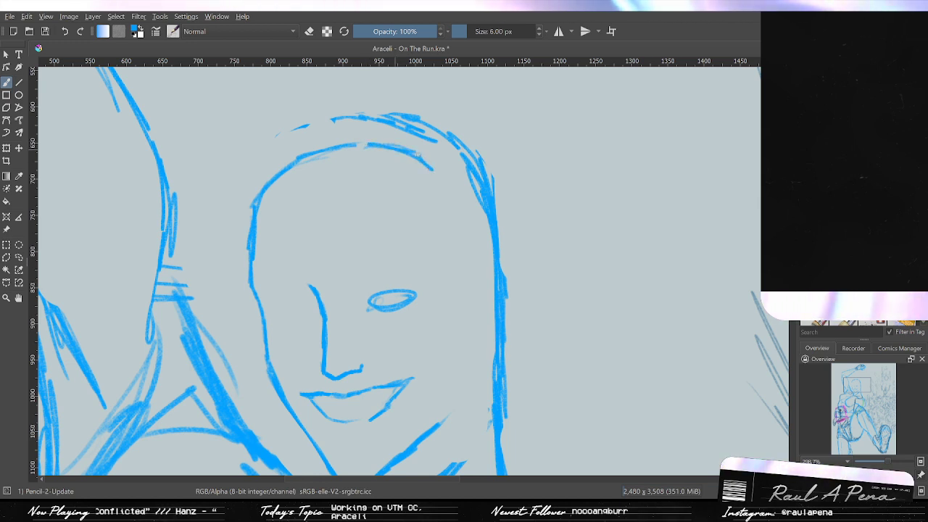
pyautogui.moveTo(456, 172); pyautogui.dragTo(424, 151)
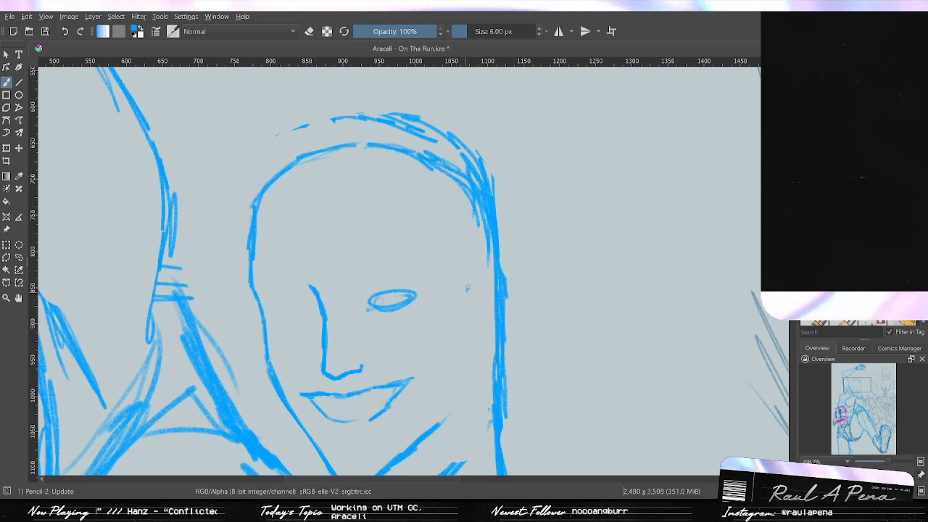
pyautogui.moveTo(467, 286)
pyautogui.mouseDown()
pyautogui.moveTo(463, 296)
pyautogui.moveTo(472, 297)
pyautogui.moveTo(487, 221)
pyautogui.moveTo(502, 207)
pyautogui.moveTo(513, 240)
pyautogui.moveTo(480, 310)
pyautogui.mouseUp()
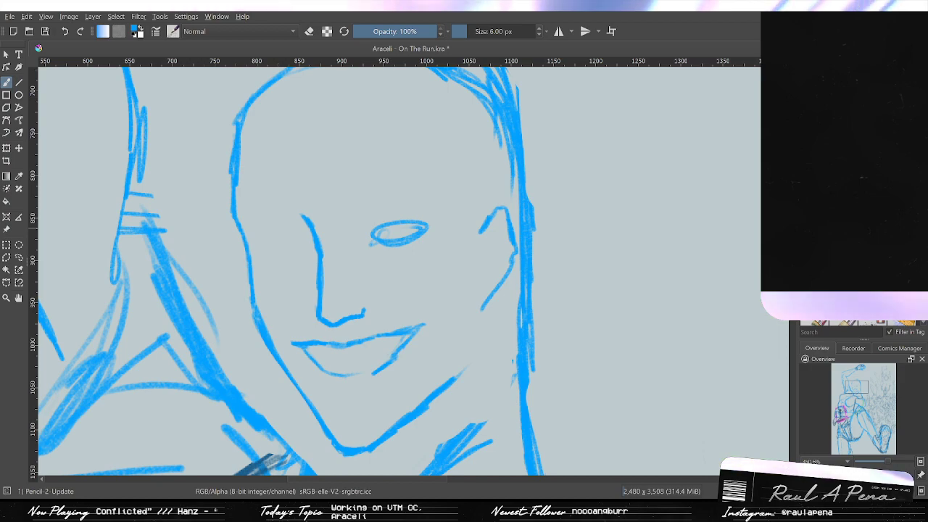
# Examine the face, eyes and eyebrows of the coloured character reference beside the sketch, and return to the sketched head.
pyautogui.moveTo(703, 163); pyautogui.dragTo(710, 239)
pyautogui.moveTo(758, 155); pyautogui.dragTo(642, 231)
pyautogui.scroll(5, 642, 232)
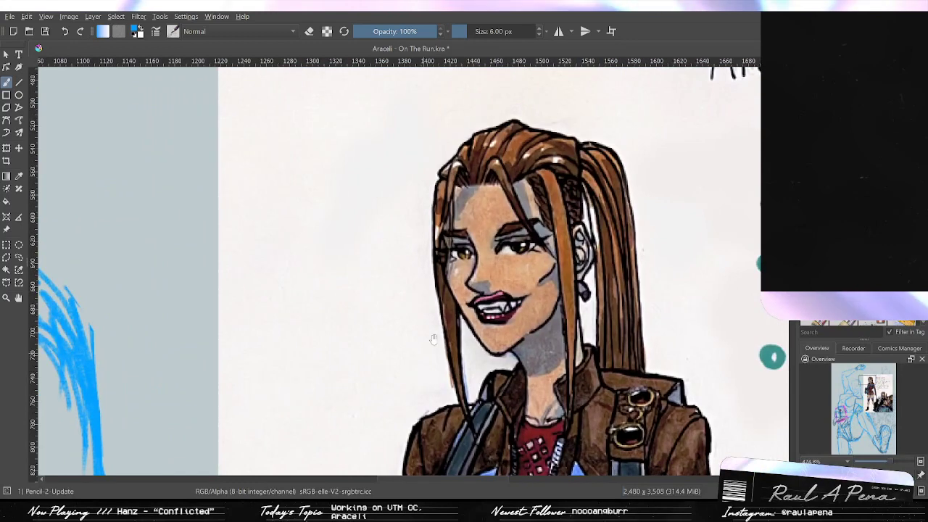
pyautogui.moveTo(434, 339); pyautogui.dragTo(437, 321)
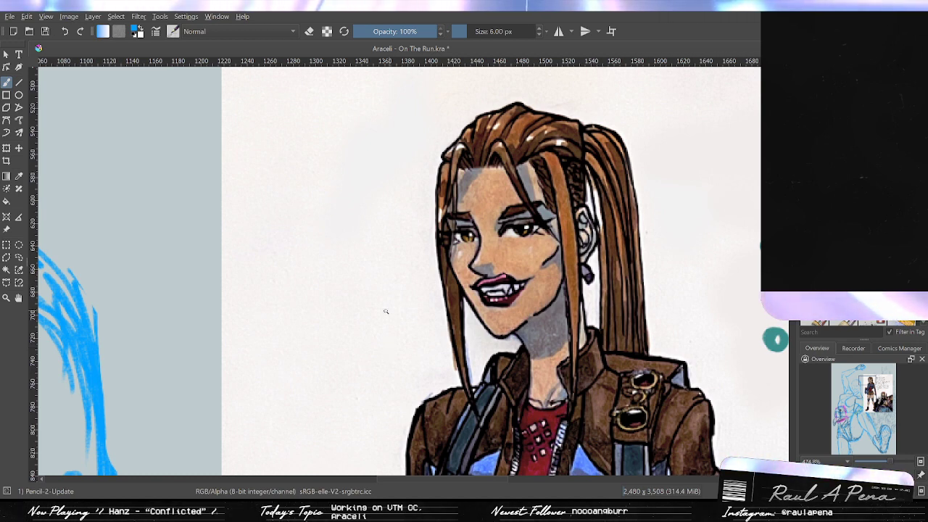
pyautogui.moveTo(352, 263); pyautogui.dragTo(373, 331)
pyautogui.moveTo(373, 331); pyautogui.dragTo(503, 224)
pyautogui.moveTo(319, 340); pyautogui.dragTo(531, 231)
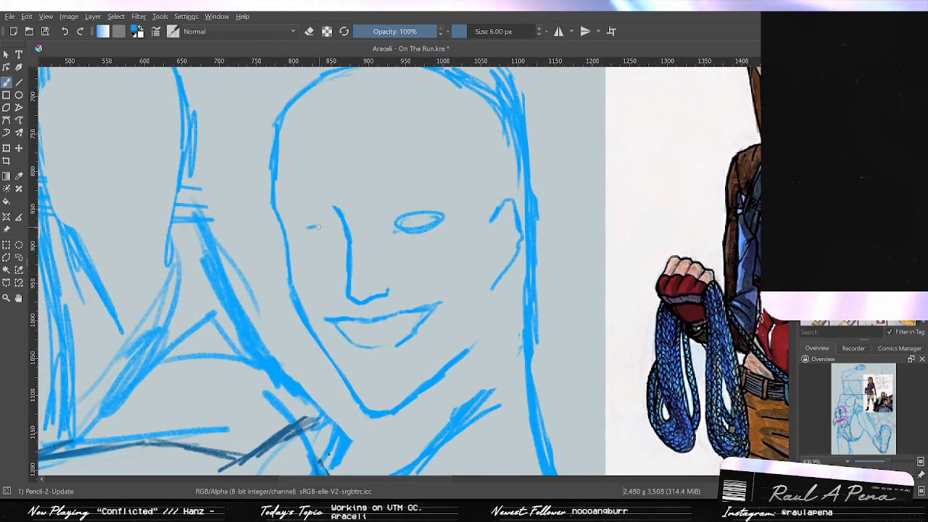
pyautogui.hotkey('ctrl', 'z')
pyautogui.moveTo(431, 240)
pyautogui.mouseDown()
pyautogui.moveTo(269, 292)
pyautogui.moveTo(197, 338)
pyautogui.mouseUp()
pyautogui.moveTo(84, 322)
pyautogui.mouseDown()
pyautogui.moveTo(350, 305)
pyautogui.moveTo(438, 271)
pyautogui.moveTo(449, 255)
pyautogui.mouseUp()
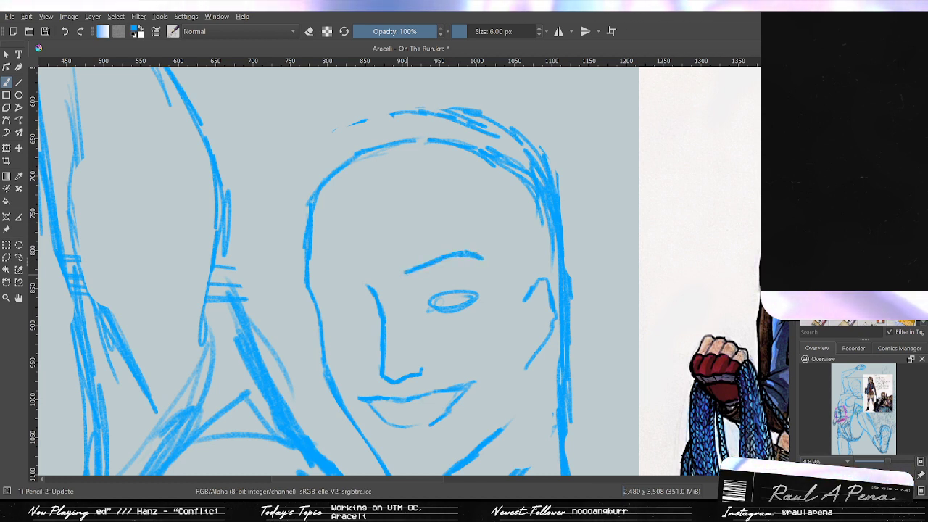
# Draw a slanted, arched near eyebrow above the oval eye and a short far eyebrow reaching the face contour.
pyautogui.hotkey('ctrl', 'z')
pyautogui.moveTo(438, 251)
pyautogui.mouseDown()
pyautogui.moveTo(461, 243)
pyautogui.moveTo(477, 251)
pyautogui.mouseUp()
pyautogui.hotkey('ctrl', 'z')
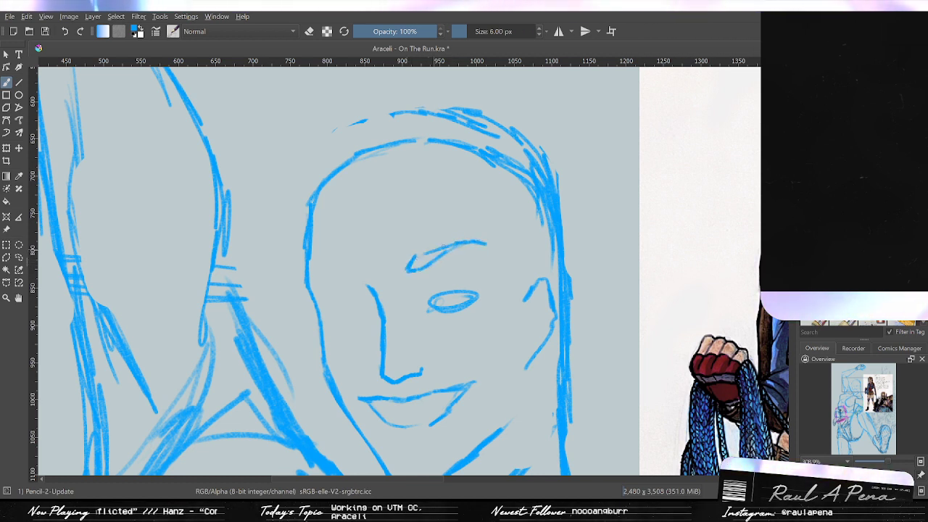
pyautogui.moveTo(408, 268); pyautogui.dragTo(442, 243)
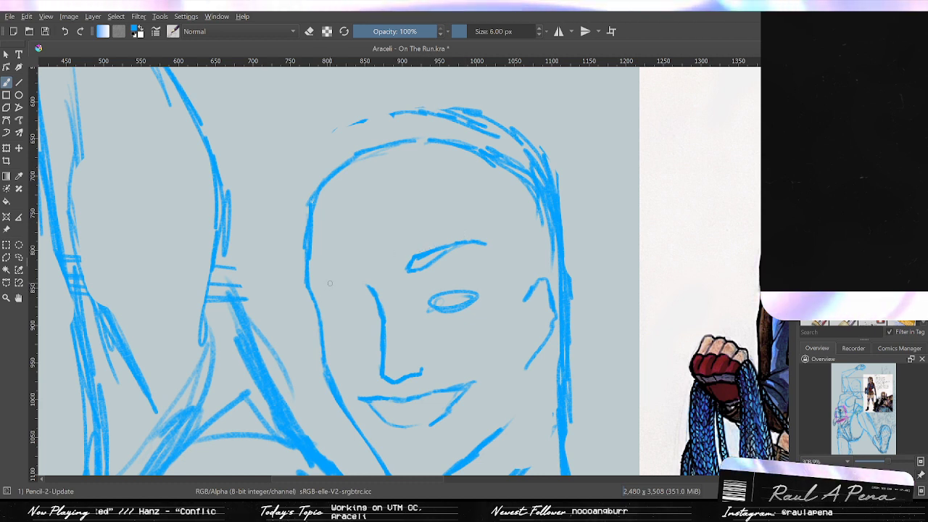
pyautogui.moveTo(347, 271)
pyautogui.mouseDown()
pyautogui.moveTo(360, 284)
pyautogui.moveTo(315, 267)
pyautogui.moveTo(317, 259)
pyautogui.mouseUp()
pyautogui.hotkey('ctrl', 'z')
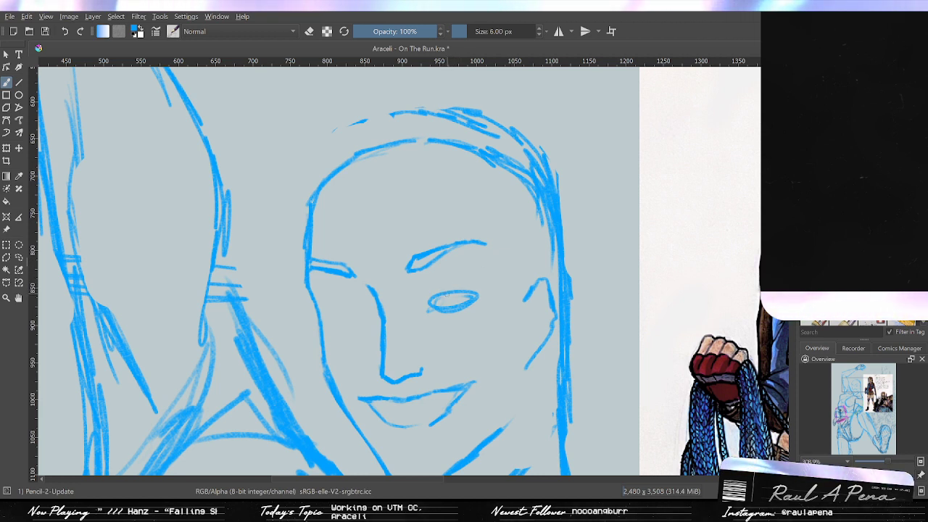
# Erase the oval near eye, and draw its inner corner and upper lid line rising toward the ear.
pyautogui.press('e')
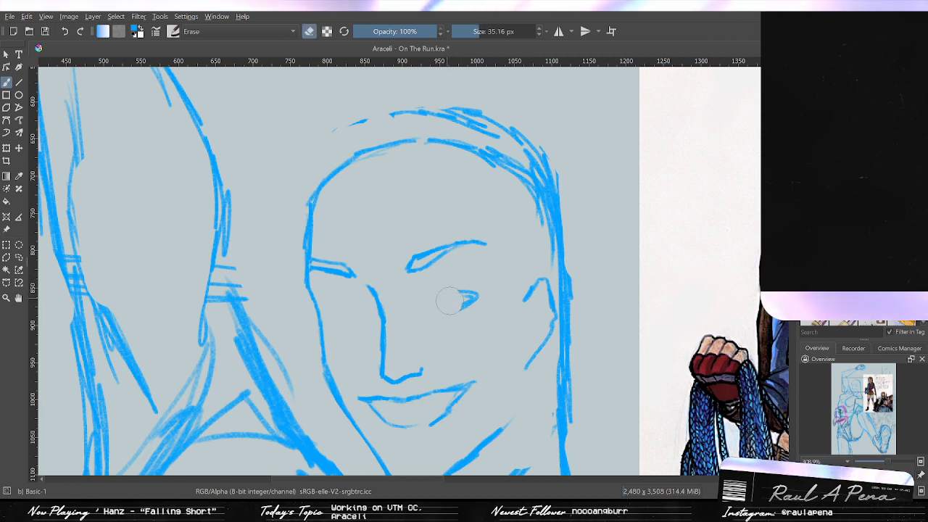
pyautogui.moveTo(449, 300); pyautogui.dragTo(460, 310)
pyautogui.press('e')
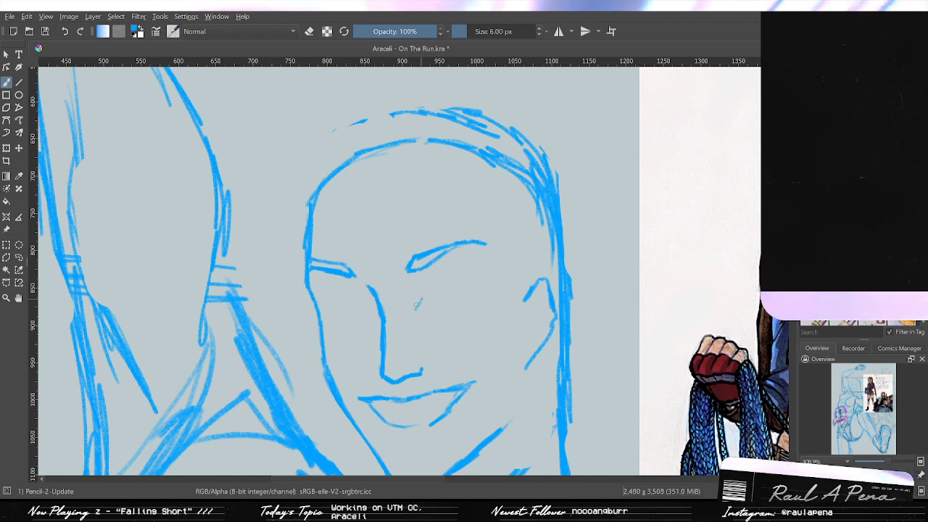
pyautogui.moveTo(423, 294); pyautogui.dragTo(418, 300)
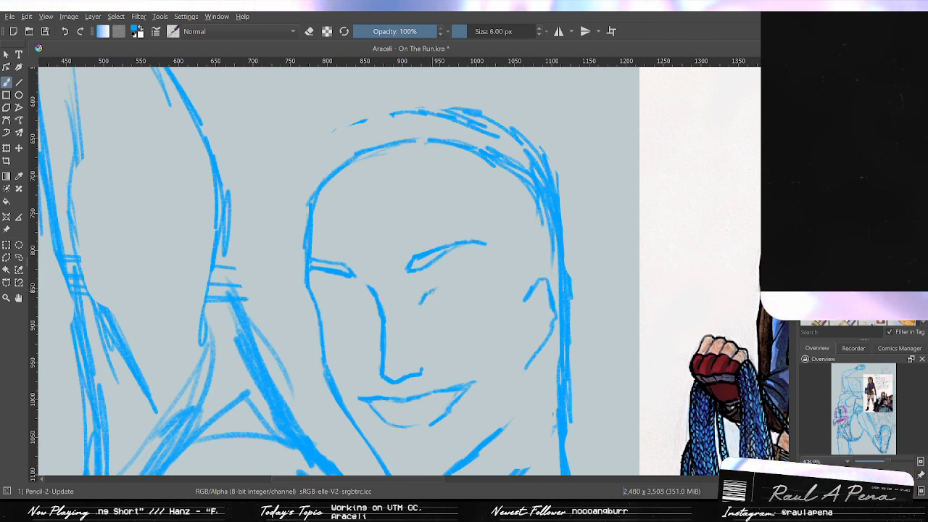
pyautogui.moveTo(421, 301); pyautogui.dragTo(496, 276)
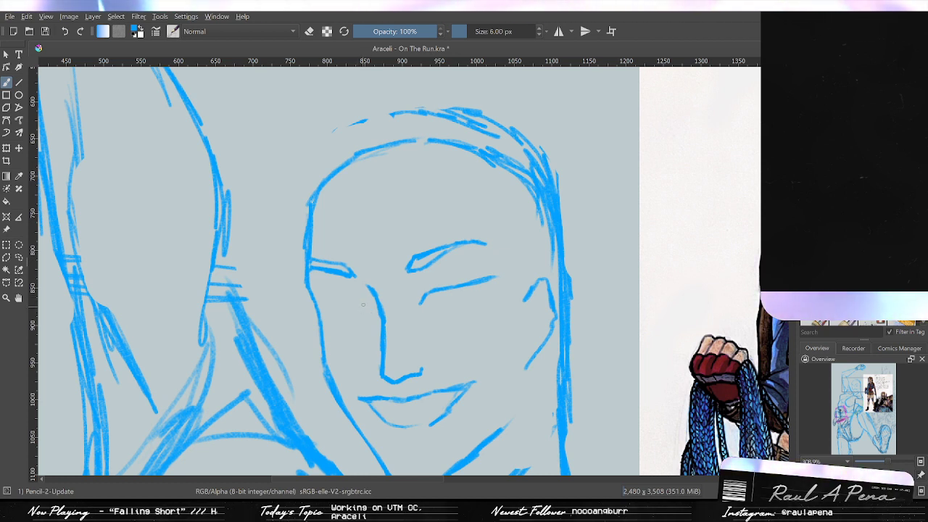
# Draw the far eye beside the nose bridge, and close the near eye with an angular lower lid.
pyautogui.moveTo(370, 310); pyautogui.dragTo(319, 297)
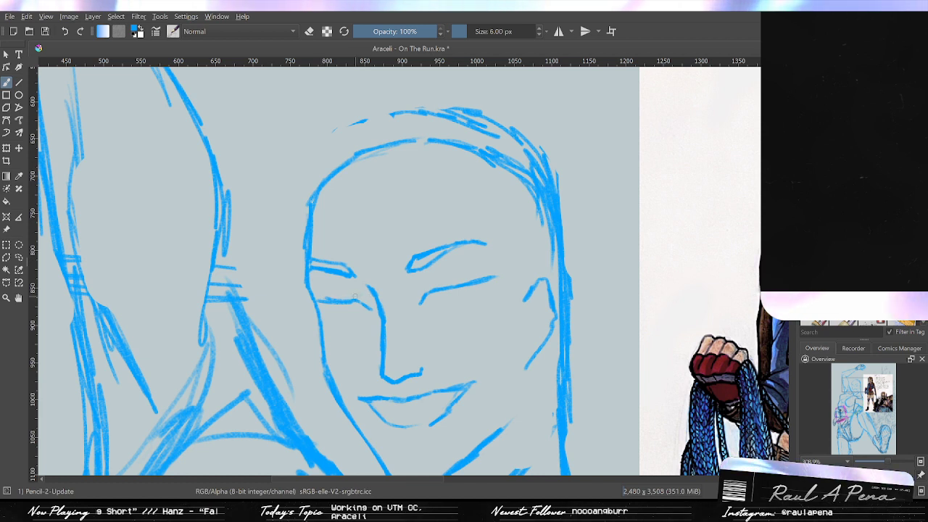
pyautogui.hotkey('ctrl', 'z')
pyautogui.hotkey('ctrl', 'z')
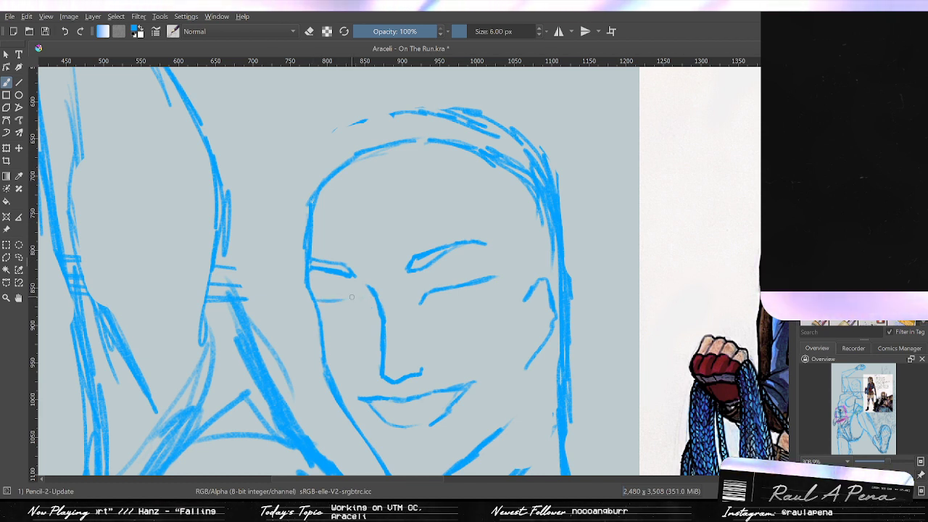
pyautogui.moveTo(351, 297)
pyautogui.mouseDown()
pyautogui.moveTo(363, 301)
pyautogui.moveTo(334, 313)
pyautogui.moveTo(371, 310)
pyautogui.mouseUp()
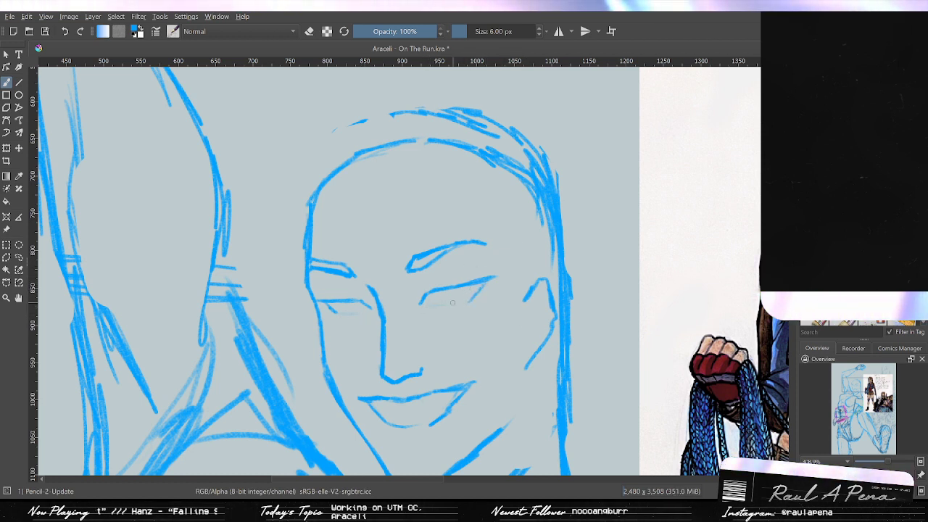
pyautogui.moveTo(445, 304)
pyautogui.mouseDown()
pyautogui.moveTo(465, 303)
pyautogui.moveTo(426, 307)
pyautogui.mouseUp()
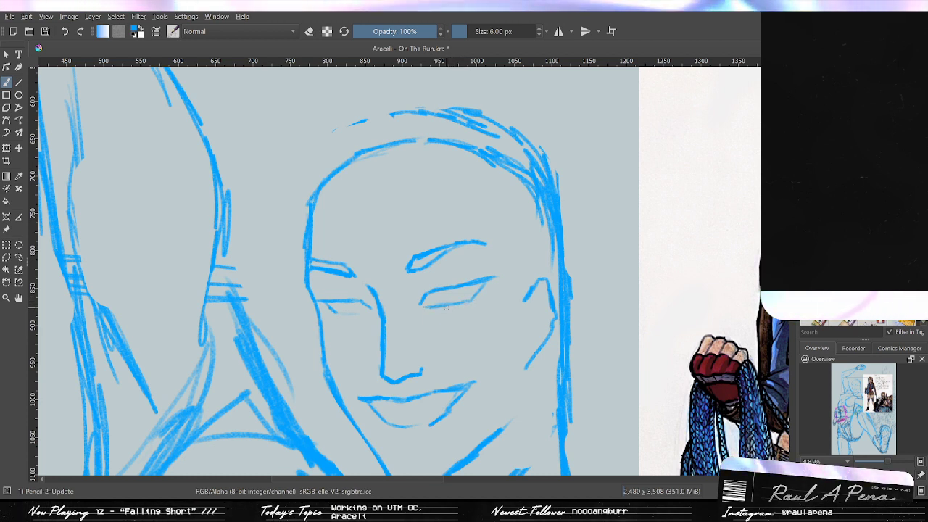
# Close the far eye's lower lid, refine the corners of both eyes, and sketch an iris in each eye.
pyautogui.moveTo(337, 314); pyautogui.dragTo(354, 314)
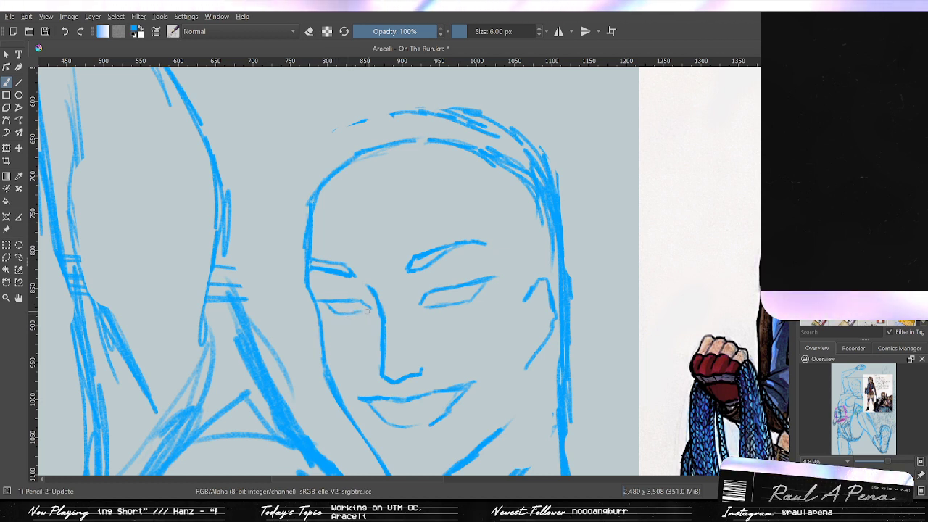
pyautogui.moveTo(351, 313); pyautogui.dragTo(364, 311)
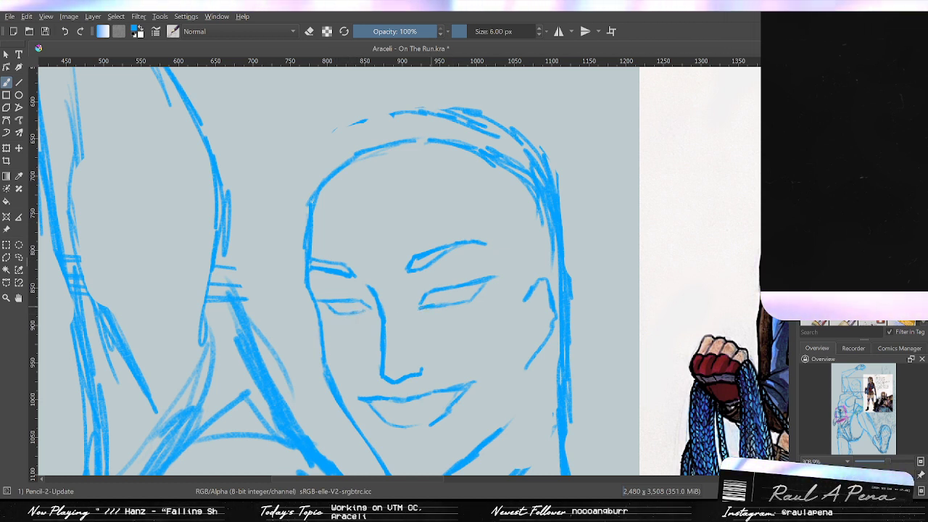
pyautogui.moveTo(431, 307)
pyautogui.mouseDown()
pyautogui.moveTo(449, 304)
pyautogui.moveTo(411, 310)
pyautogui.mouseUp()
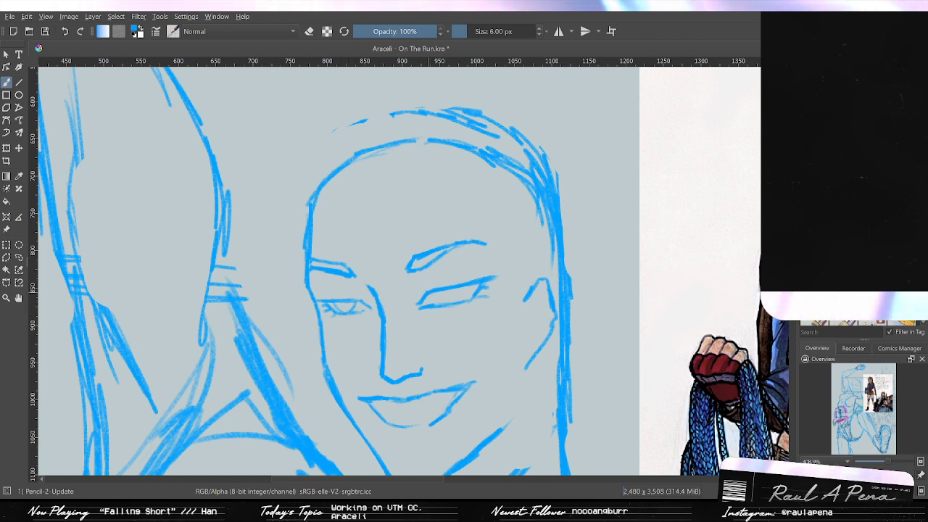
pyautogui.moveTo(431, 294); pyautogui.dragTo(439, 301)
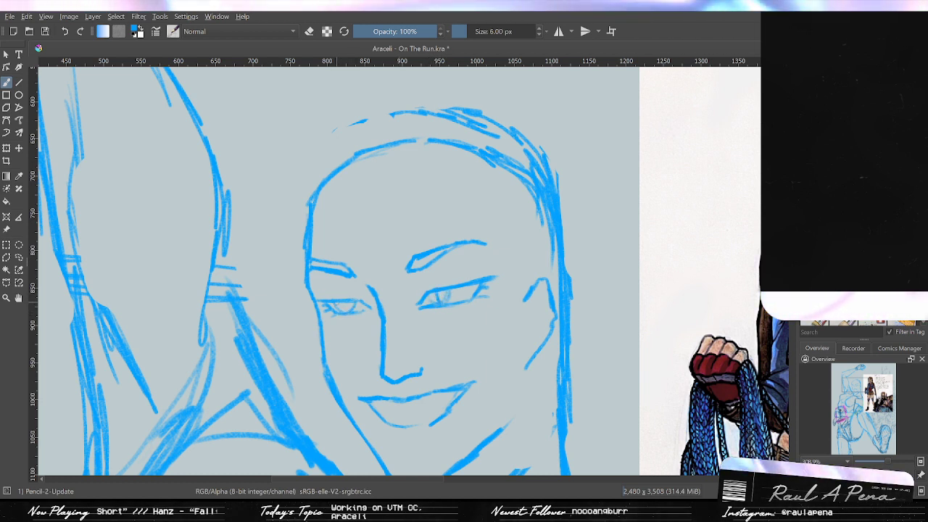
pyautogui.moveTo(343, 302); pyautogui.dragTo(342, 311)
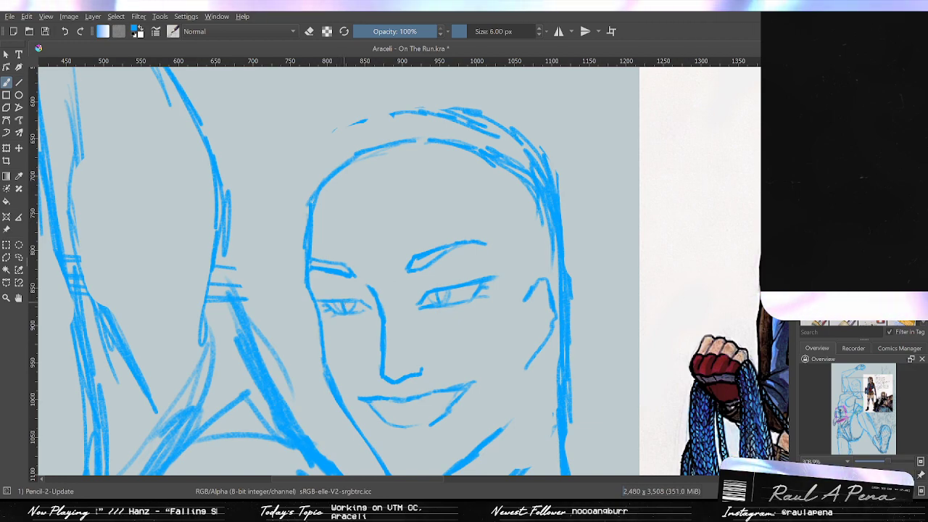
# Compare the eyes with the coloured character reference, and darken the far eye's iris beneath the upper lid.
pyautogui.scroll(-2, 531, 257)
pyautogui.moveTo(532, 257); pyautogui.dragTo(339, 338)
pyautogui.scroll(4, 479, 275)
pyautogui.moveTo(541, 215); pyautogui.dragTo(425, 274)
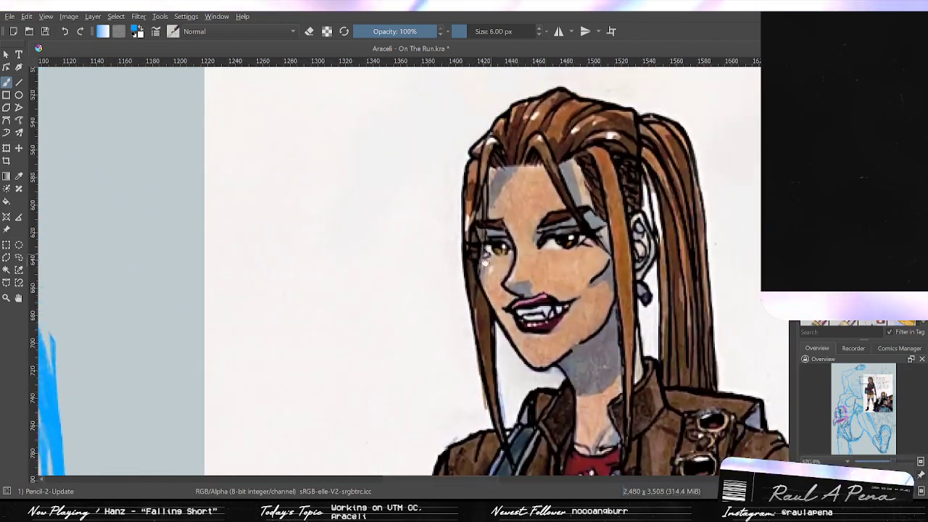
pyautogui.moveTo(265, 377)
pyautogui.mouseDown()
pyautogui.moveTo(629, 228)
pyautogui.moveTo(832, 83)
pyautogui.mouseUp()
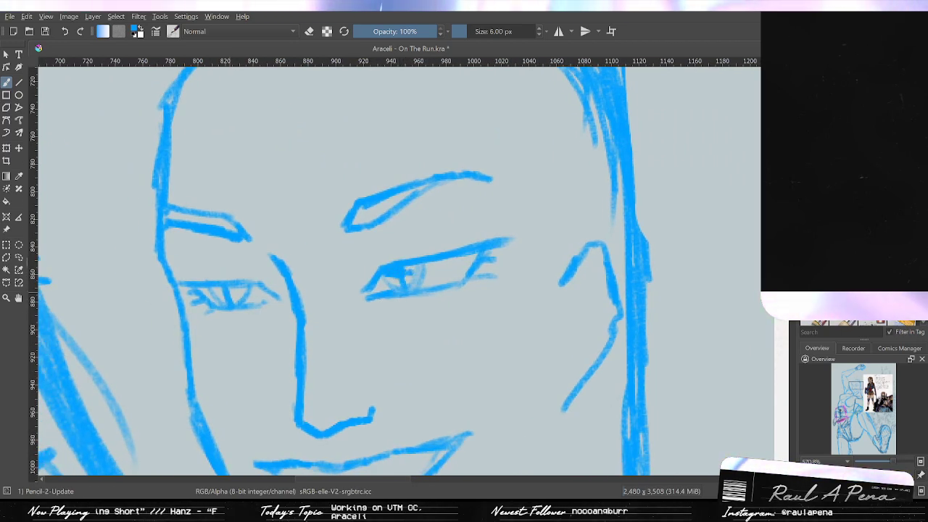
pyautogui.moveTo(217, 288); pyautogui.dragTo(222, 293)
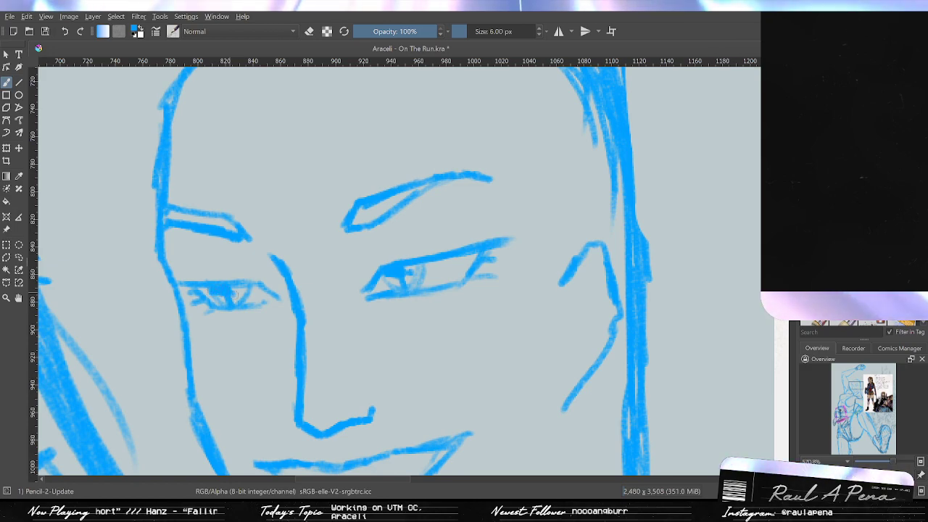
# Sharpen the near eye's inner corner and draw a curved lid crease above its upper lid.
pyautogui.scroll(-3, 263, 308)
pyautogui.scroll(3, 263, 308)
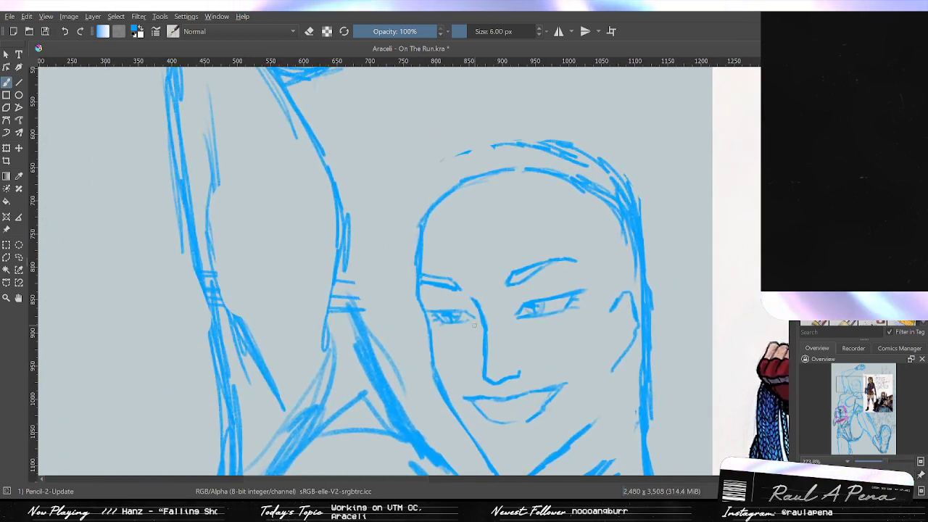
pyautogui.scroll(1, 438, 287)
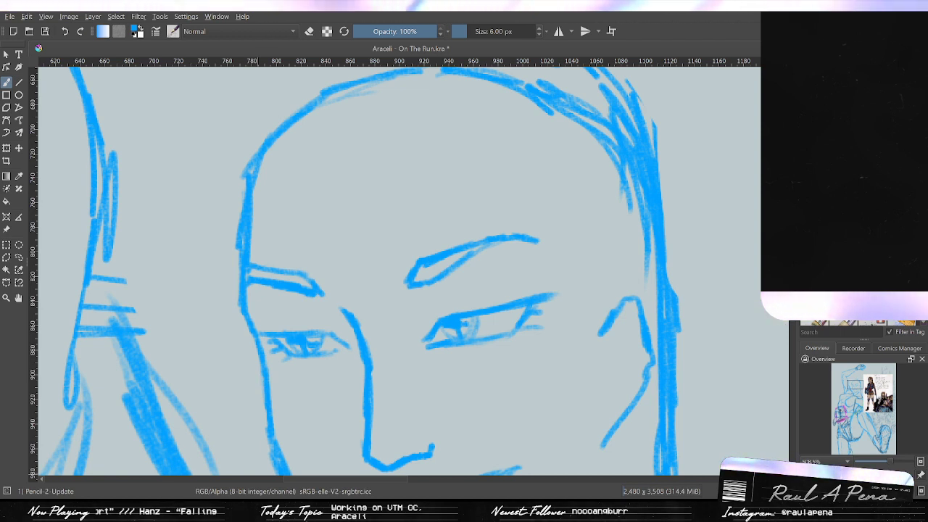
pyautogui.moveTo(428, 325); pyautogui.dragTo(419, 339)
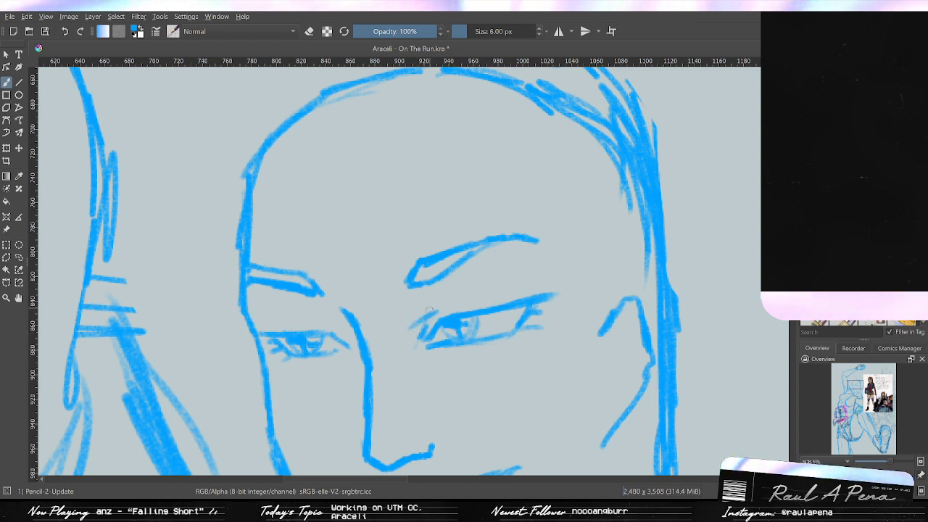
pyautogui.hotkey('ctrl', 'z')
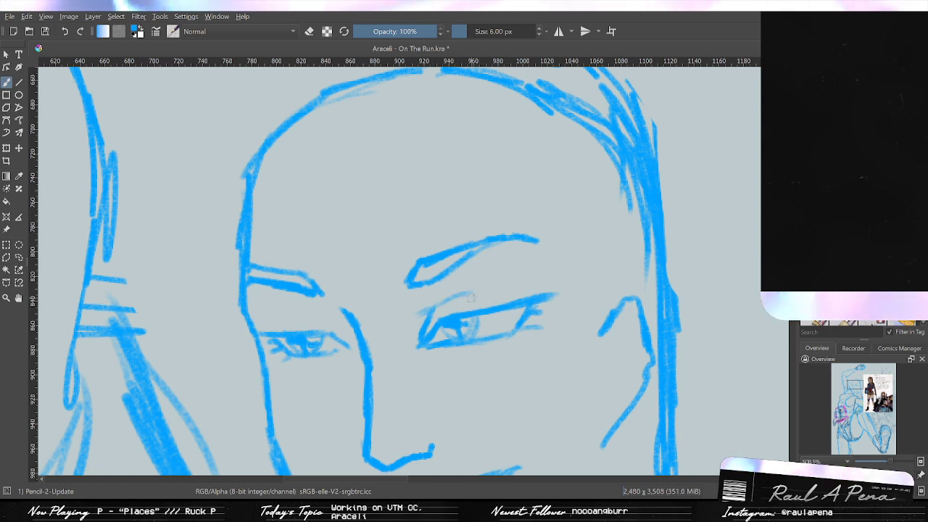
pyautogui.moveTo(478, 294); pyautogui.dragTo(432, 310)
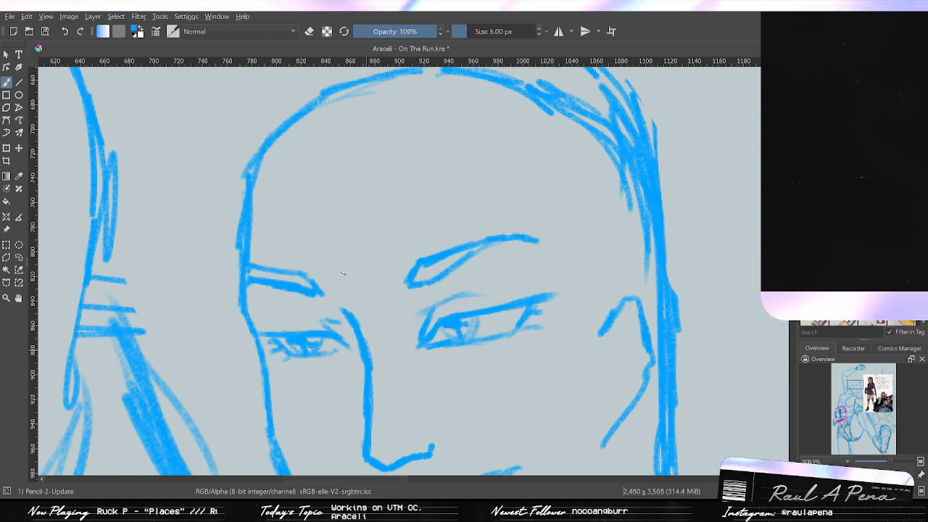
# Draw a flat lid crease above the far eye and extend the nose bridge up to the far eyebrow.
pyautogui.moveTo(325, 323); pyautogui.dragTo(278, 319)
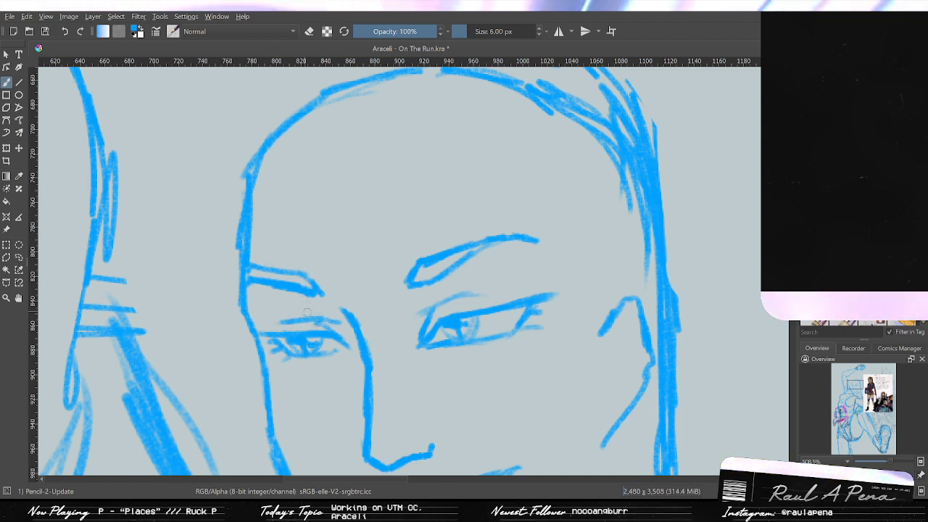
pyautogui.hotkey('ctrl', 'z')
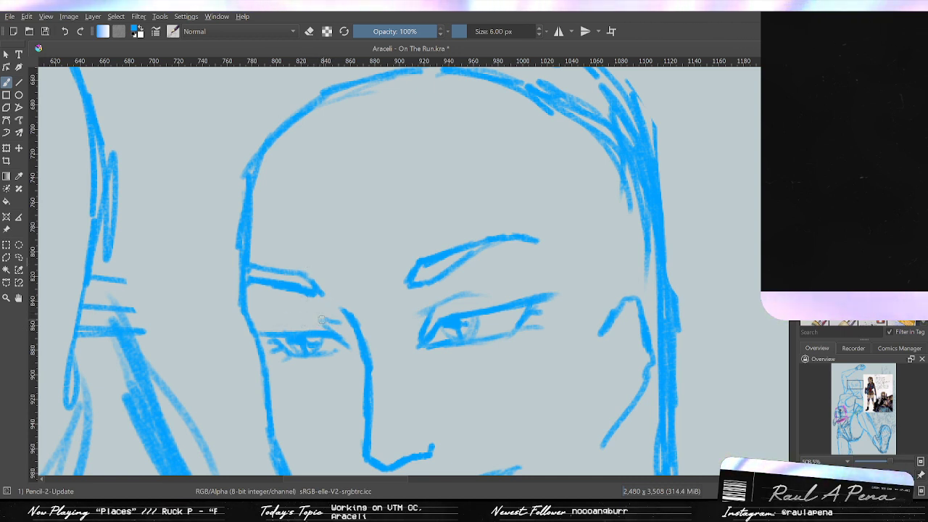
pyautogui.moveTo(323, 319); pyautogui.dragTo(278, 319)
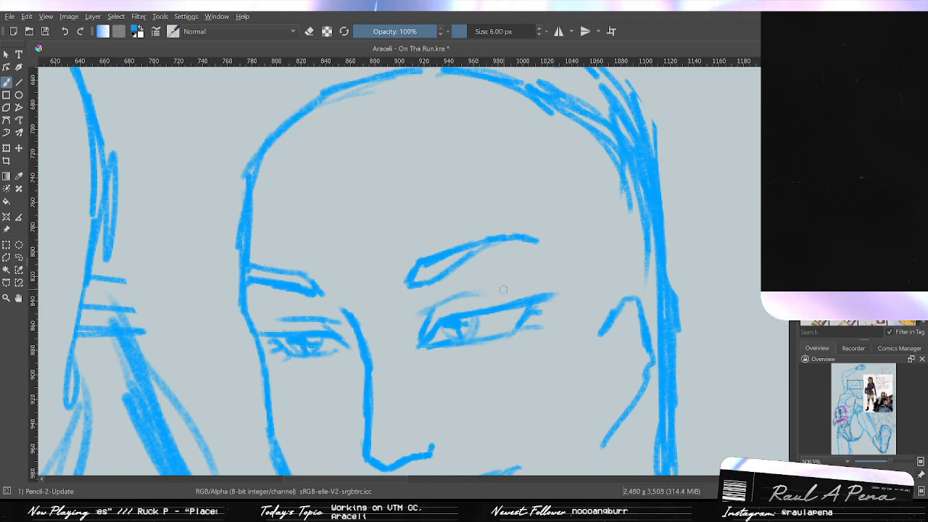
pyautogui.moveTo(496, 293); pyautogui.dragTo(559, 186)
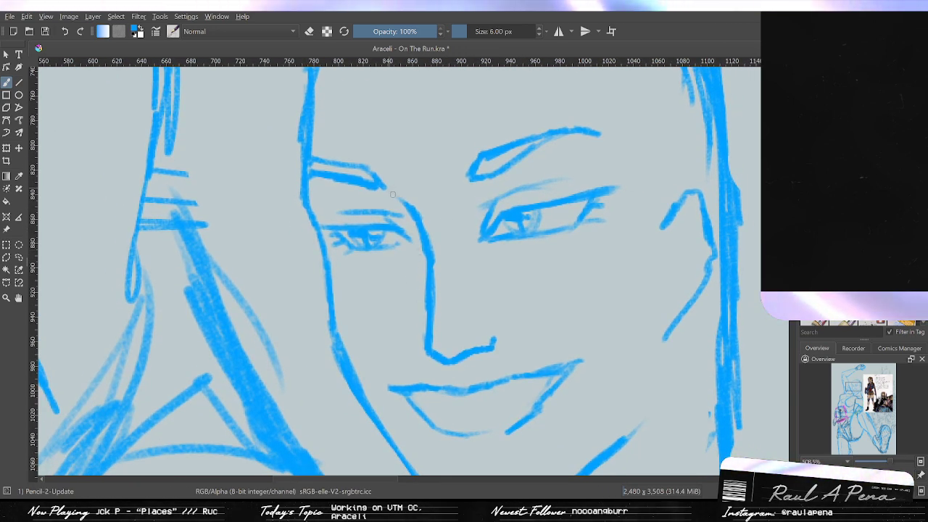
pyautogui.moveTo(361, 196); pyautogui.dragTo(424, 260)
pyautogui.scroll(-2, 425, 260)
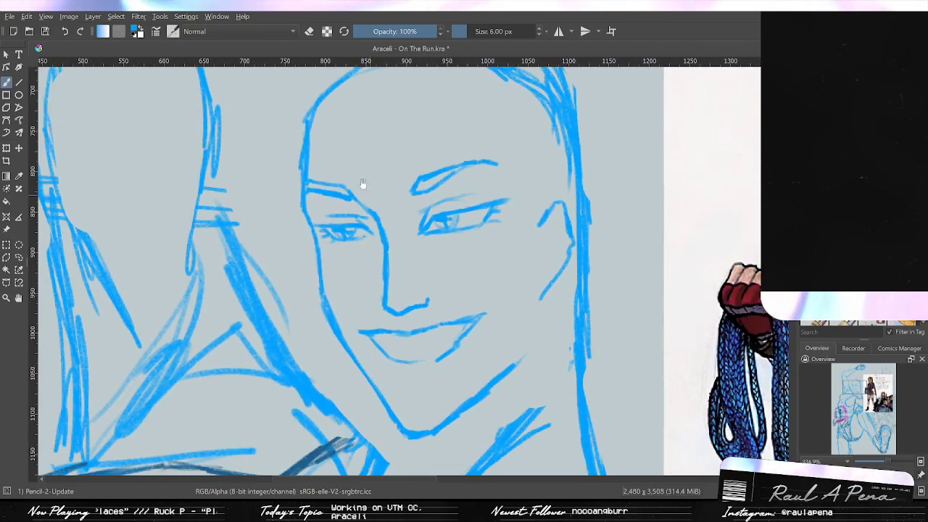
# Erase the far eyebrow between the face contour and the nose bridge.
pyautogui.scroll(-3, 363, 186)
pyautogui.scroll(2, 401, 241)
pyautogui.scroll(4, 400, 241)
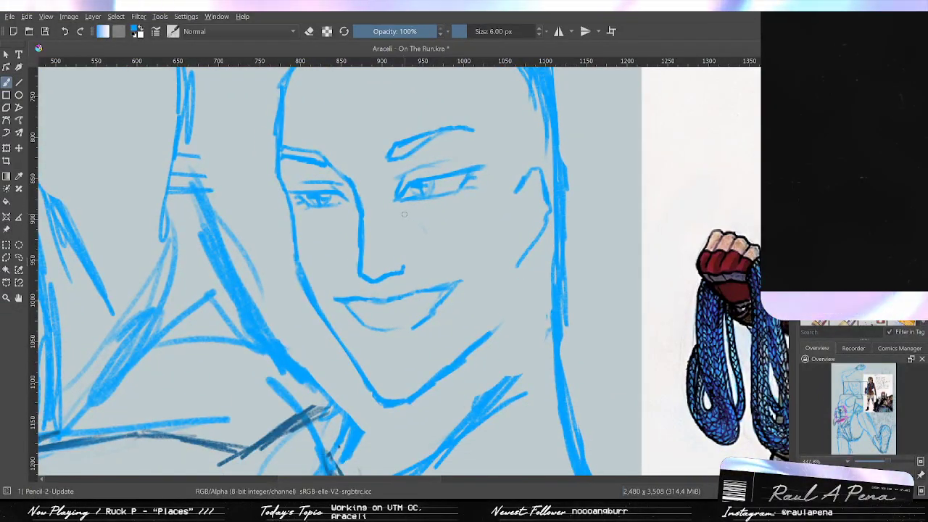
pyautogui.scroll(4, 424, 229)
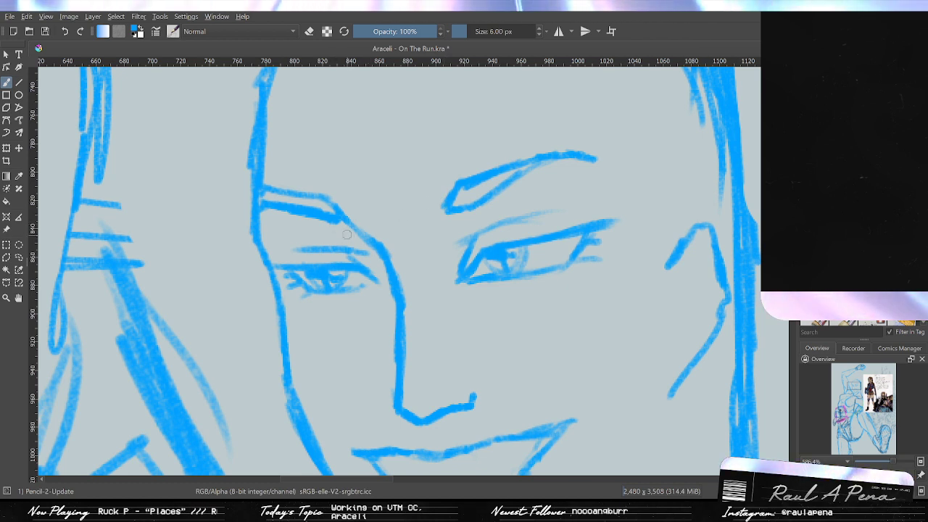
pyautogui.press('e')
pyautogui.moveTo(332, 218)
pyautogui.mouseDown()
pyautogui.moveTo(301, 206)
pyautogui.moveTo(338, 208)
pyautogui.moveTo(300, 204)
pyautogui.mouseUp()
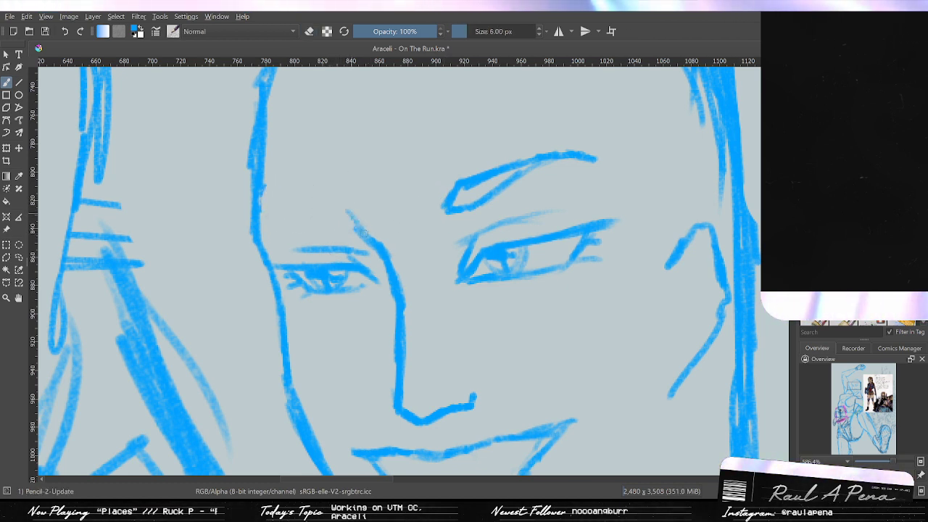
# Try to draw a lower, angular far eyebrow running from the face contour to the nose bridge.
pyautogui.moveTo(349, 231)
pyautogui.mouseDown()
pyautogui.moveTo(283, 218)
pyautogui.moveTo(350, 232)
pyautogui.moveTo(262, 229)
pyautogui.moveTo(260, 219)
pyautogui.moveTo(287, 212)
pyautogui.mouseUp()
pyautogui.hotkey('ctrl', 'z')
pyautogui.hotkey('ctrl', 'z')
pyautogui.hotkey('ctrl', 'z')
pyautogui.hotkey('ctrl', 'z')
pyautogui.hotkey('ctrl', 'z')
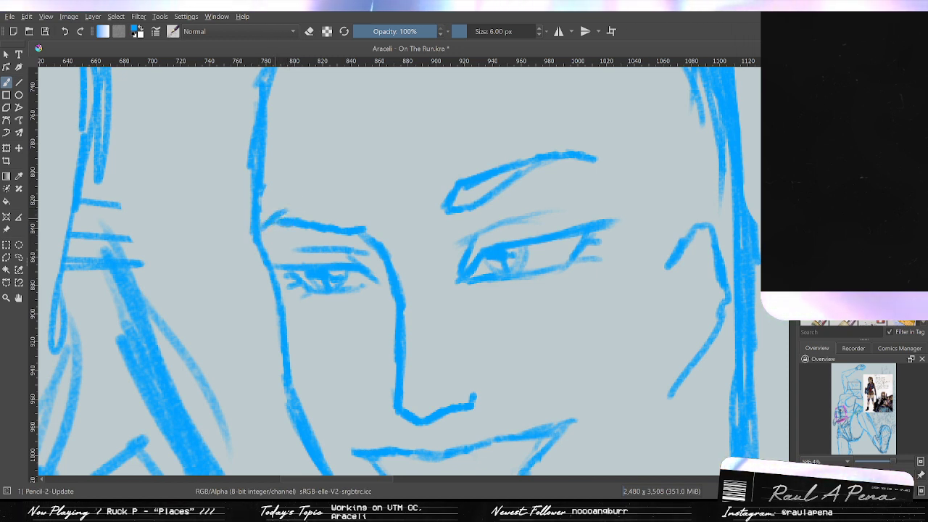
pyautogui.moveTo(327, 211); pyautogui.dragTo(366, 224)
pyautogui.hotkey('ctrl', 'z')
pyautogui.hotkey('ctrl', 'z')
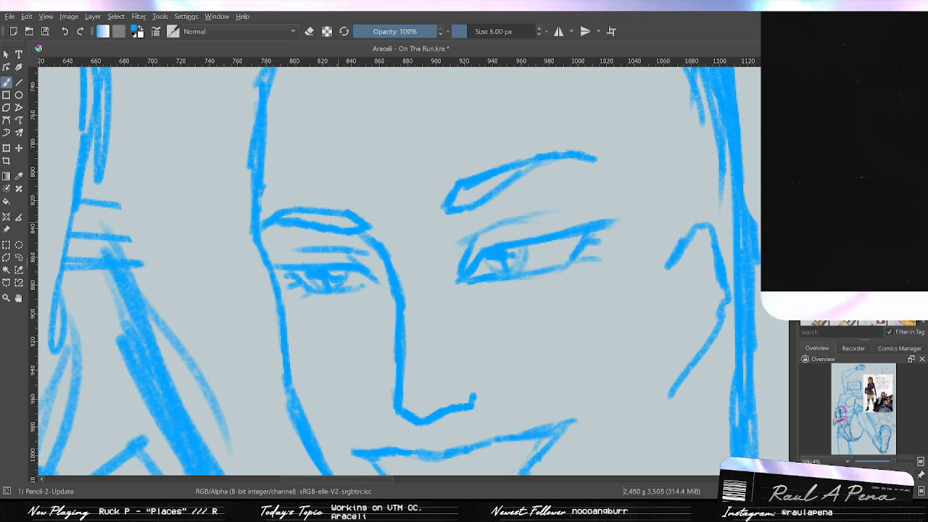
pyautogui.hotkey('ctrl', 'z')
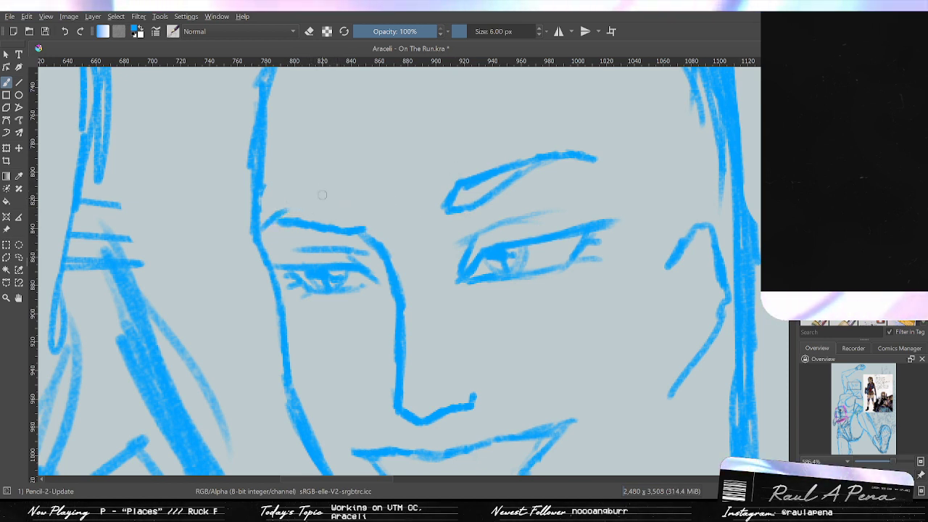
pyautogui.hotkey('ctrl', 'z')
pyautogui.hotkey('ctrl', 'z')
pyautogui.hotkey('ctrl', 'z')
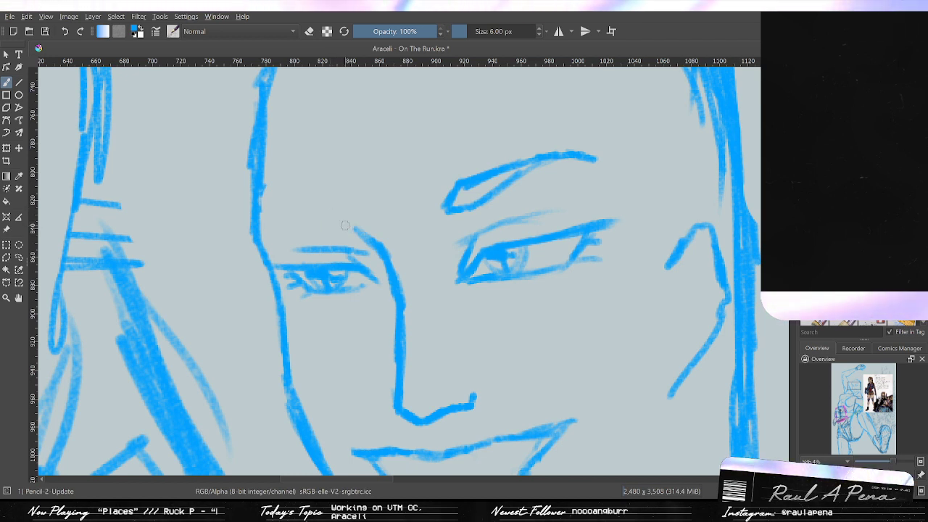
# Redraw the far eyebrow as an arched, angular shape starting at the nose bridge and tapering toward the face contour.
pyautogui.moveTo(364, 217); pyautogui.dragTo(343, 226)
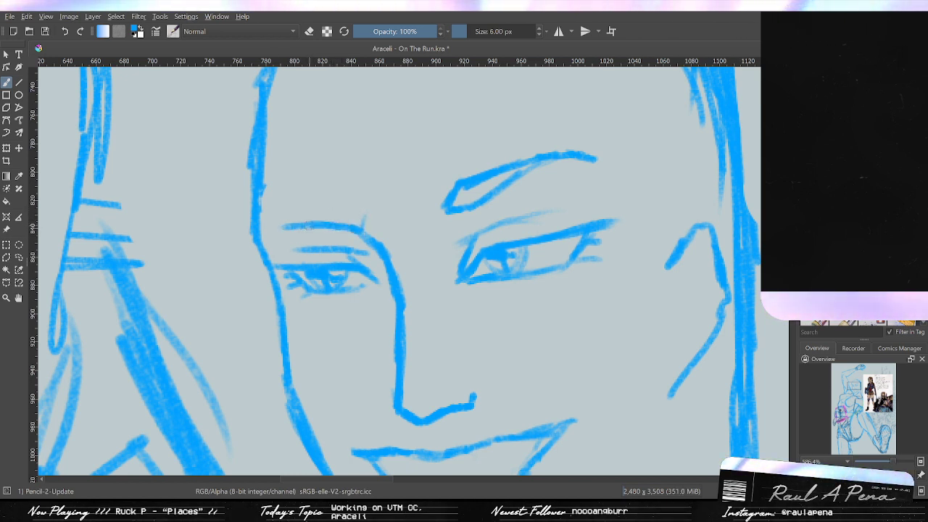
pyautogui.hotkey('ctrl', 'z')
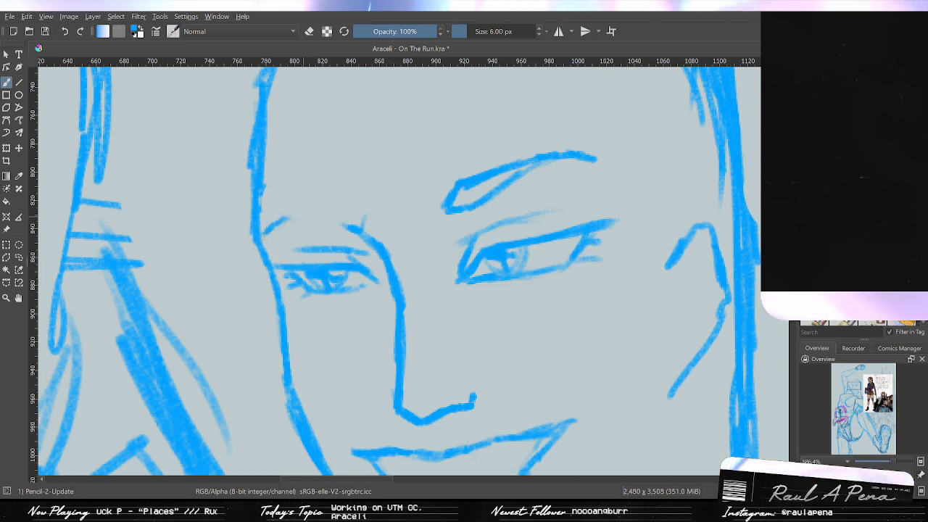
pyautogui.hotkey('ctrl', 'z')
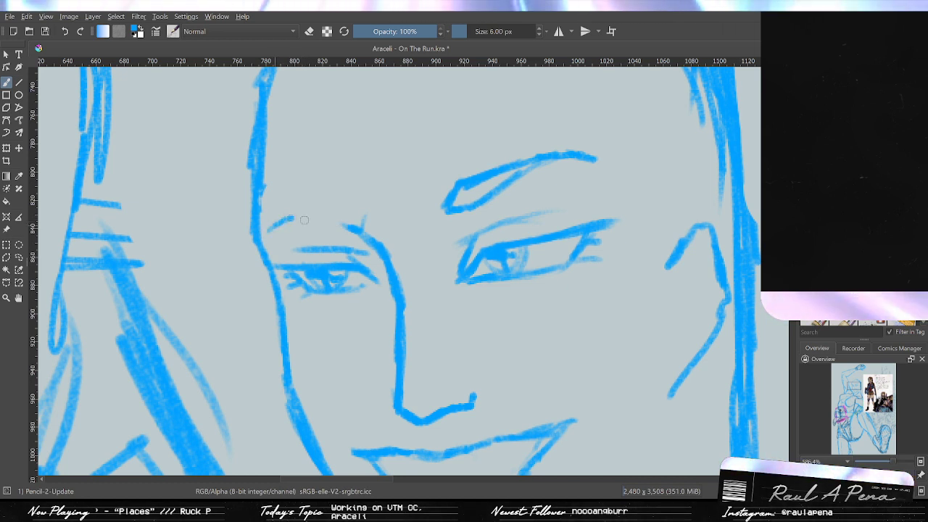
pyautogui.moveTo(304, 221); pyautogui.dragTo(361, 230)
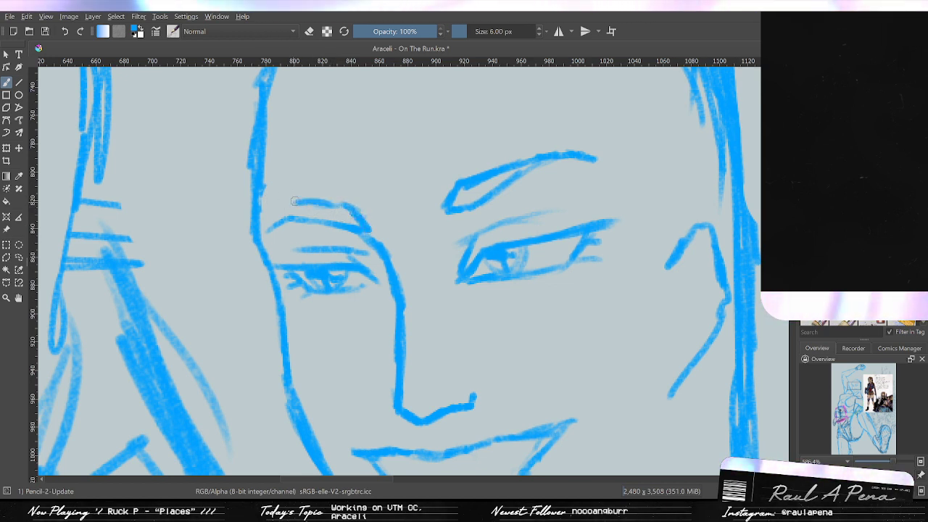
pyautogui.moveTo(343, 208)
pyautogui.mouseDown()
pyautogui.moveTo(312, 203)
pyautogui.moveTo(341, 197)
pyautogui.moveTo(289, 210)
pyautogui.moveTo(326, 209)
pyautogui.moveTo(284, 208)
pyautogui.mouseUp()
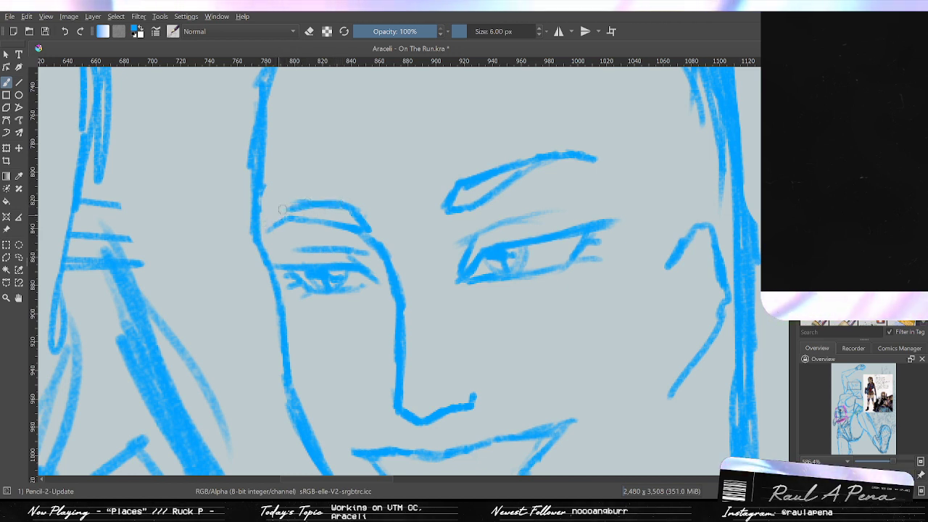
pyautogui.hotkey('ctrl', 'z')
pyautogui.hotkey('ctrl', 'z')
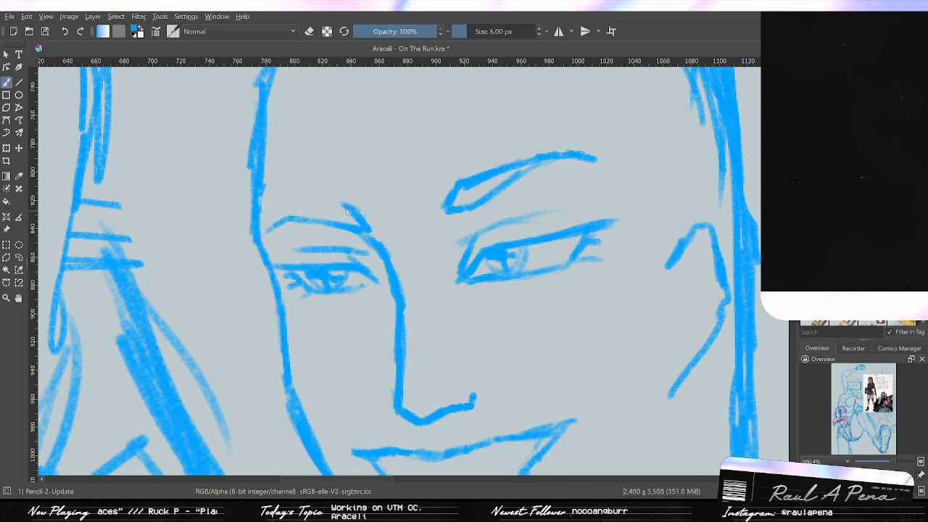
pyautogui.moveTo(266, 230); pyautogui.dragTo(303, 202)
# Erase the entire mouth below the nose.
pyautogui.moveTo(362, 219); pyautogui.dragTo(353, 295)
pyautogui.scroll(5, 353, 294)
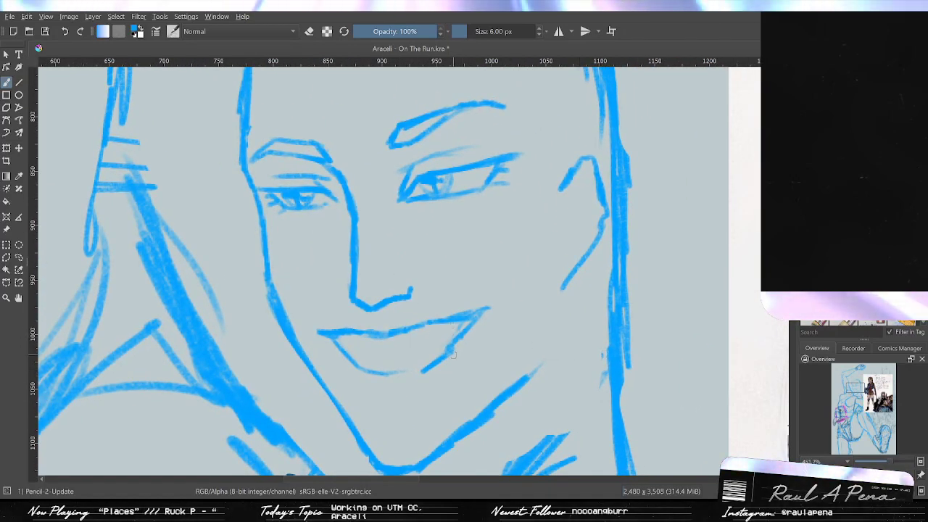
pyautogui.press('e')
pyautogui.moveTo(482, 316)
pyautogui.mouseDown()
pyautogui.moveTo(471, 347)
pyautogui.moveTo(460, 327)
pyautogui.moveTo(404, 351)
pyautogui.moveTo(329, 333)
pyautogui.moveTo(377, 362)
pyautogui.moveTo(445, 370)
pyautogui.mouseUp()
pyautogui.hotkey('ctrl', 'z')
pyautogui.press('e')
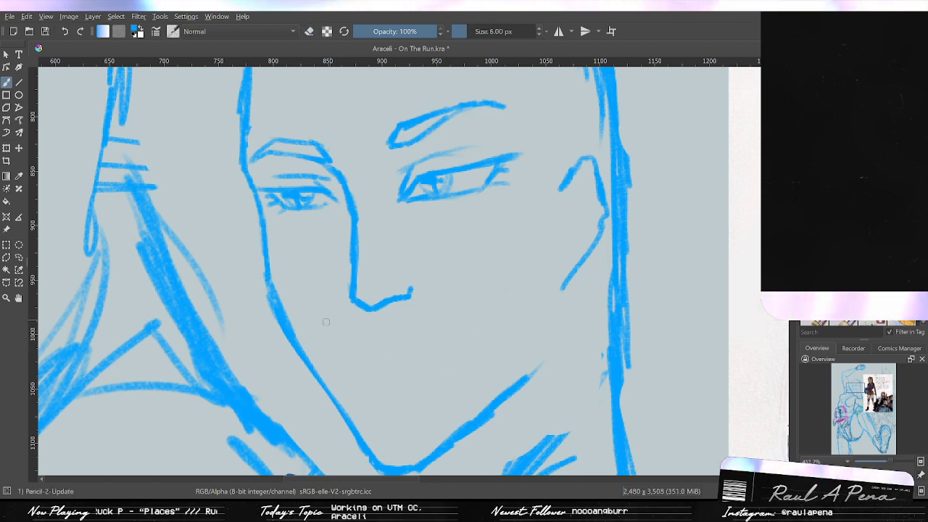
# Draw a wide, upward-curving smile line below the nose with a short diagonal stroke descending from the near corner.
pyautogui.hotkey('ctrl', 'z')
pyautogui.moveTo(316, 319)
pyautogui.mouseDown()
pyautogui.moveTo(333, 329)
pyautogui.moveTo(368, 327)
pyautogui.moveTo(485, 300)
pyautogui.mouseUp()
pyautogui.hotkey('ctrl', 'z')
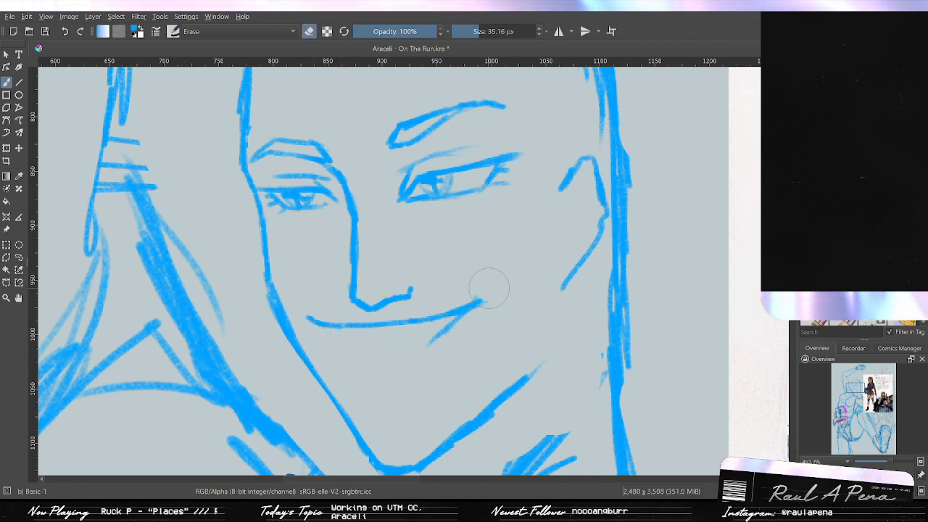
pyautogui.hotkey('ctrl', 'z')
pyautogui.press('/')
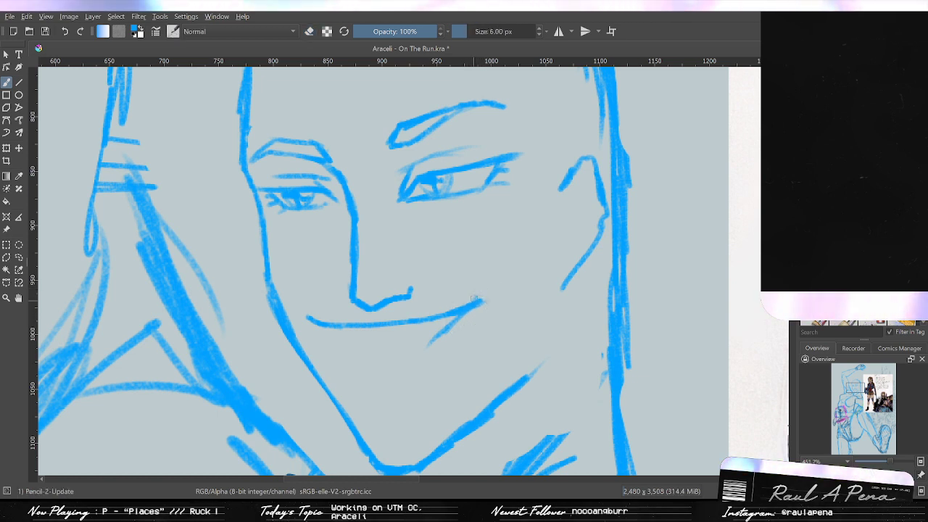
# Trim the near corner of the smile with the eraser and redraw it as a thin, upturned tip.
pyautogui.press('e')
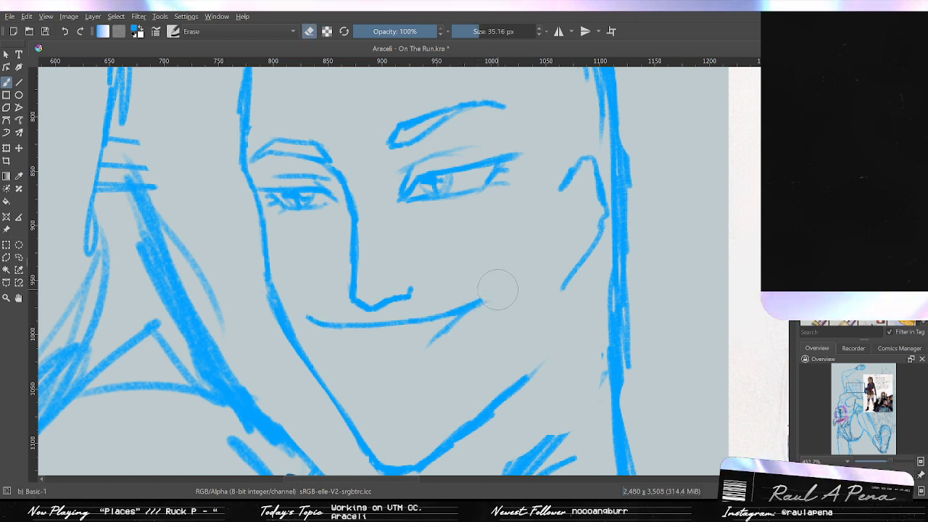
pyautogui.moveTo(484, 300); pyautogui.dragTo(480, 321)
pyautogui.press('e')
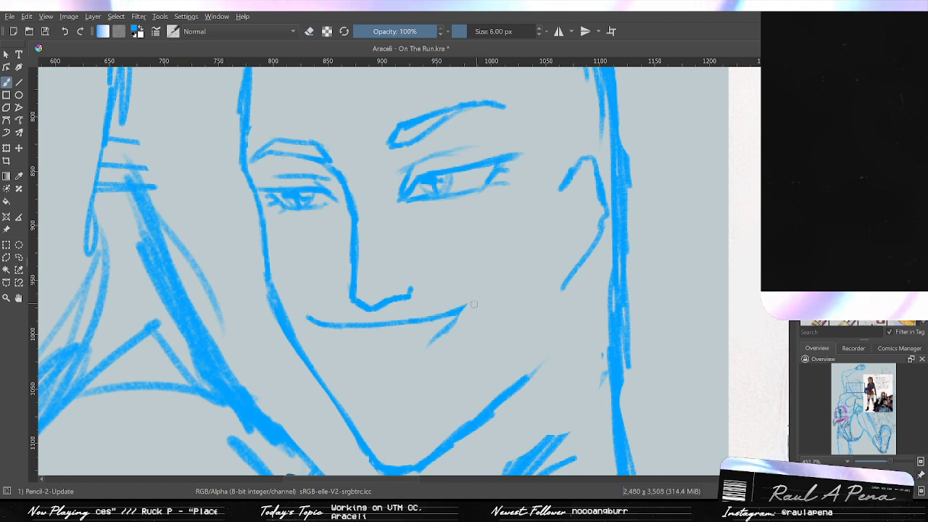
pyautogui.moveTo(475, 295); pyautogui.dragTo(450, 321)
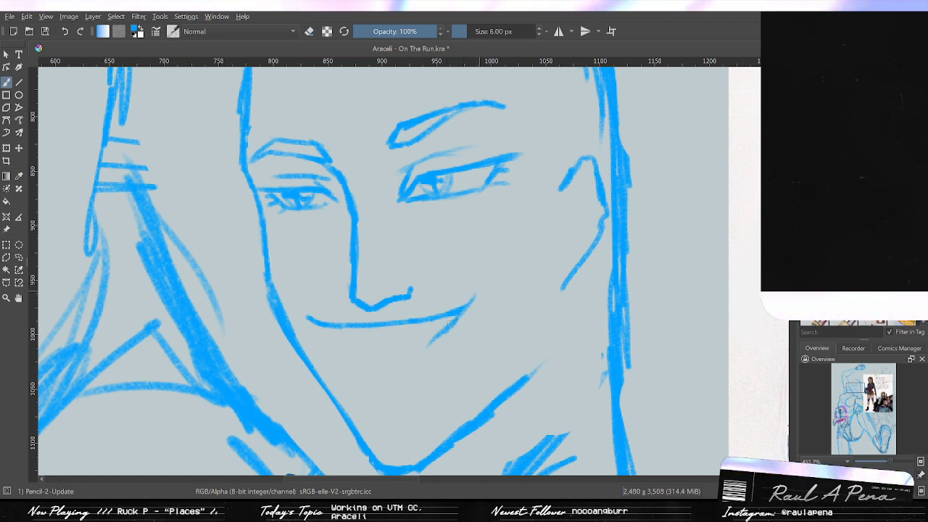
# Close the open grin with a curved lower edge between both corners and sketch the teeth with pointed fangs inside.
pyautogui.moveTo(317, 327); pyautogui.dragTo(347, 360)
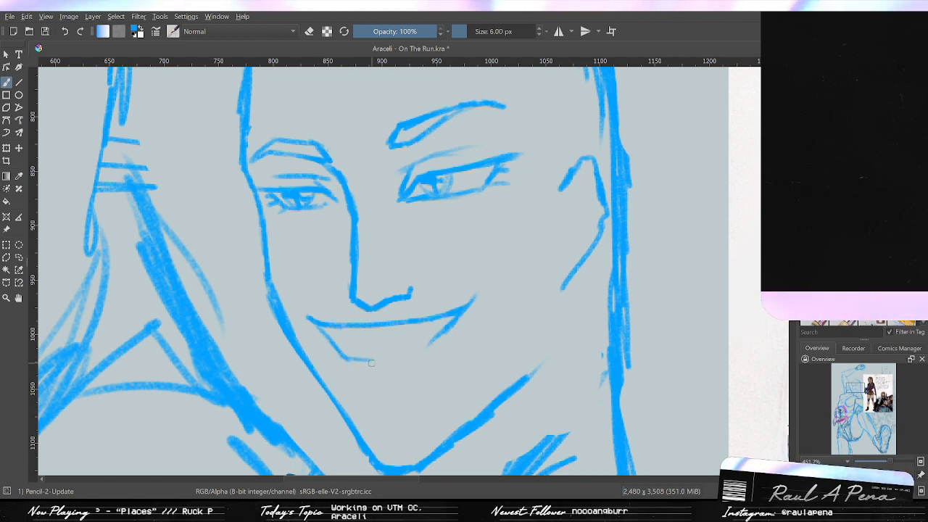
pyautogui.hotkey('ctrl', 'z')
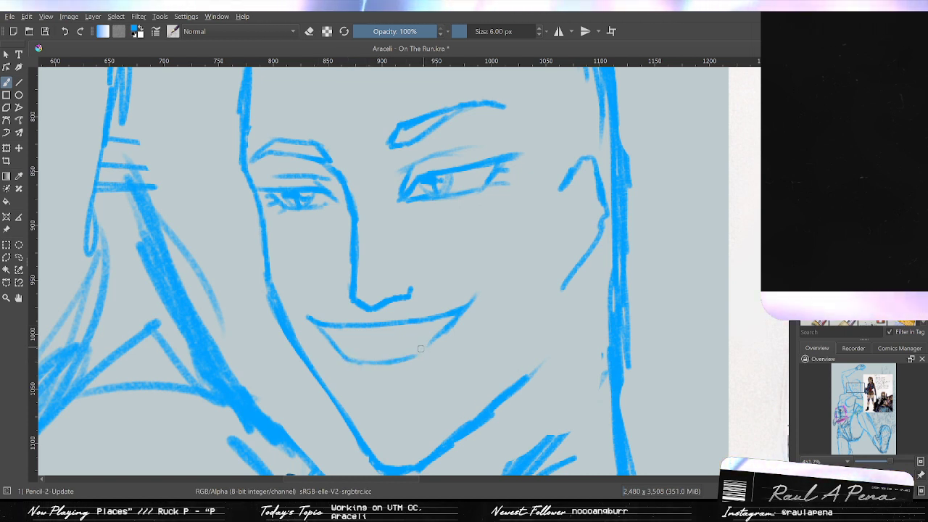
pyautogui.moveTo(417, 355); pyautogui.dragTo(443, 334)
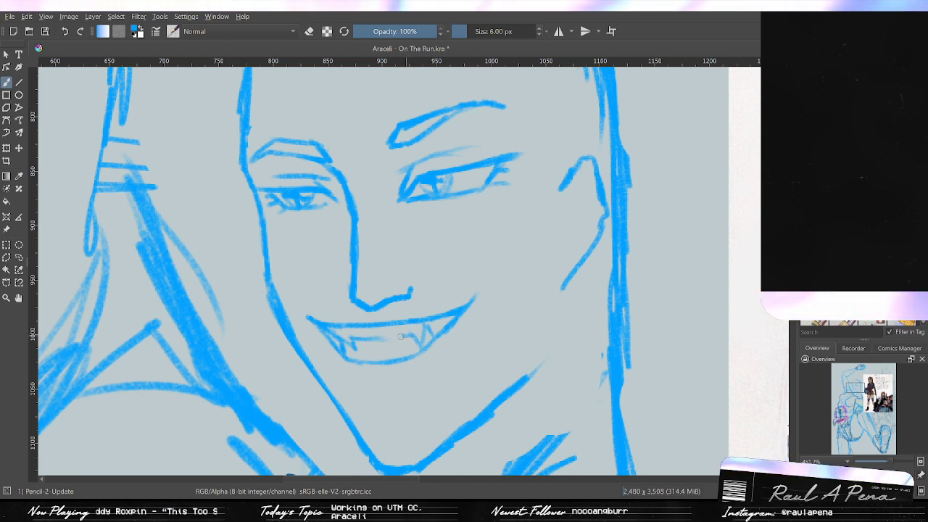
pyautogui.moveTo(448, 285); pyautogui.dragTo(452, 334)
# Examine the redrawn face against the whole figure and the character reference sheet.
pyautogui.scroll(-6, 451, 335)
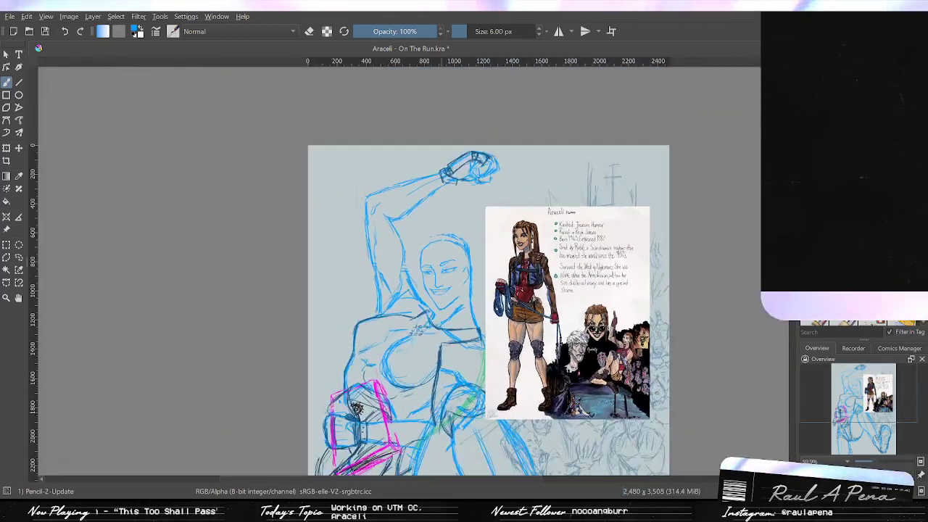
pyautogui.moveTo(400, 261); pyautogui.dragTo(396, 263)
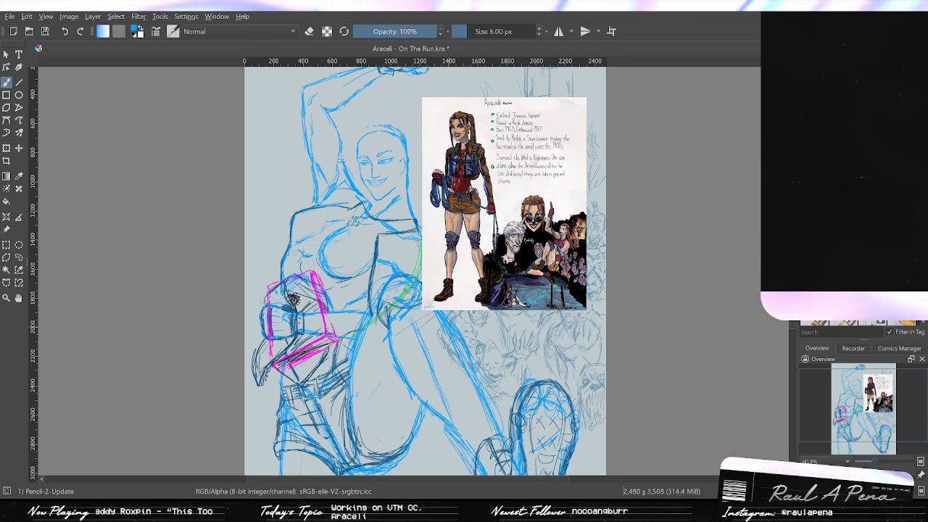
pyautogui.scroll(3, 397, 253)
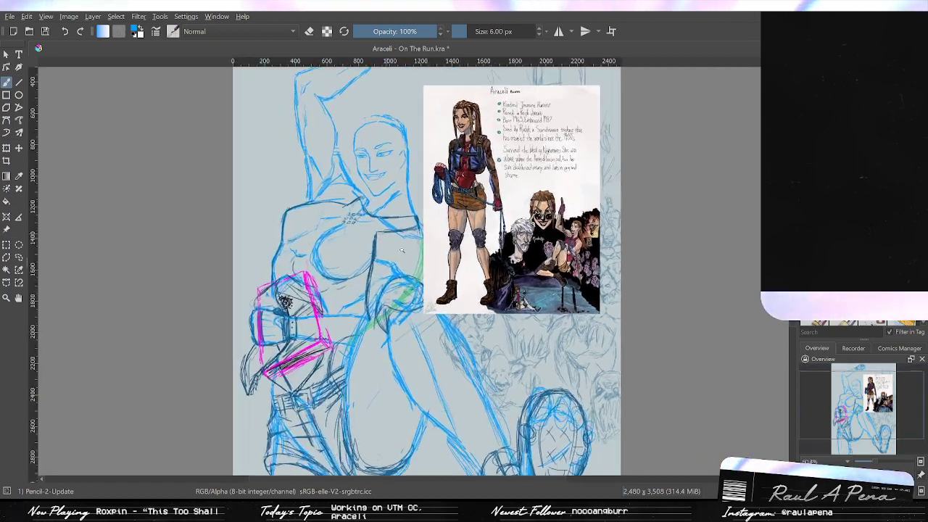
pyautogui.scroll(2, 324, 197)
pyautogui.moveTo(355, 149); pyautogui.dragTo(323, 362)
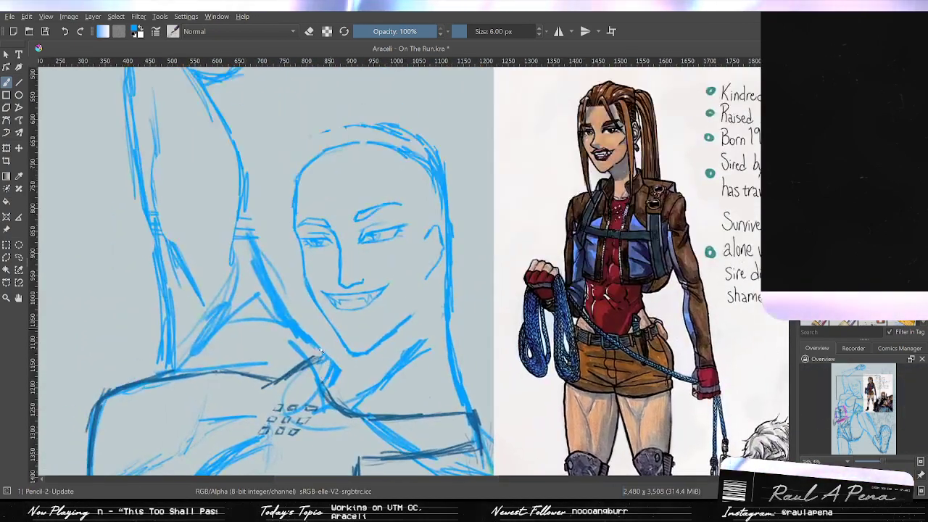
pyautogui.scroll(2, 355, 344)
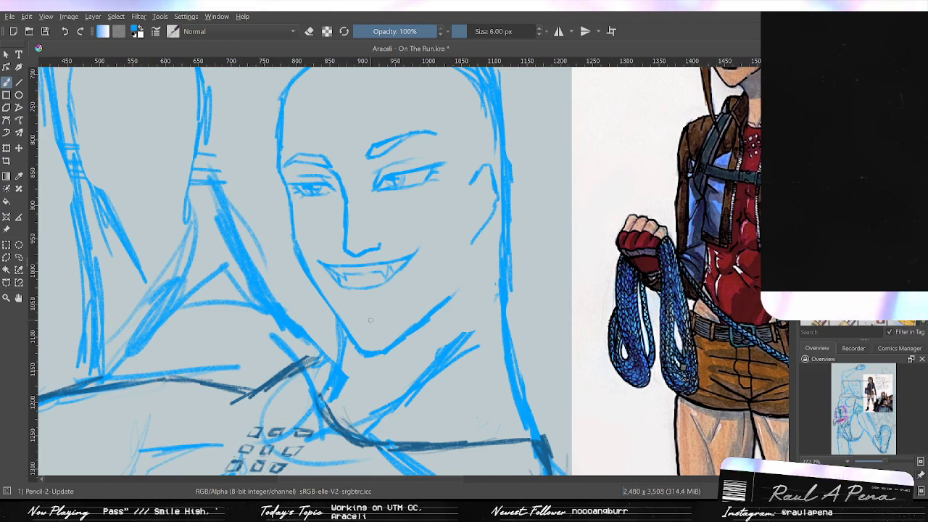
pyautogui.scroll(-5, 630, 188)
pyautogui.scroll(-2, 413, 272)
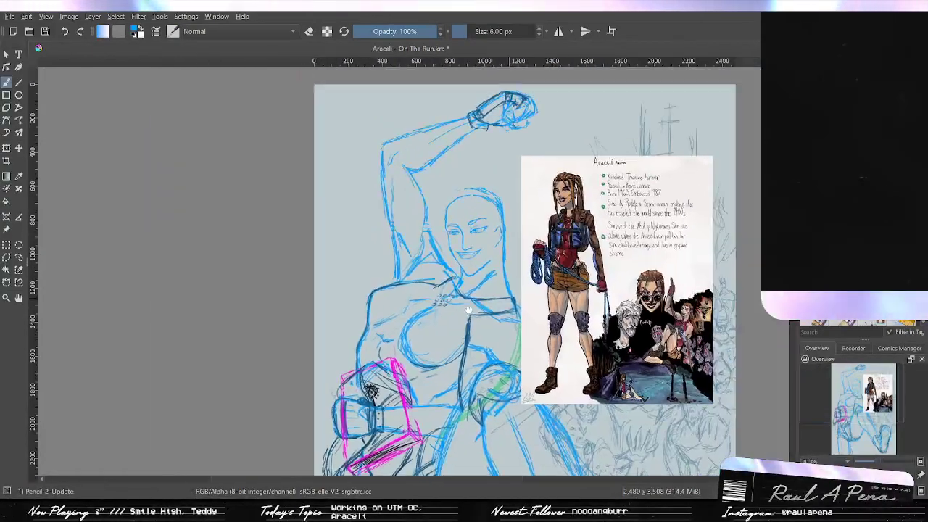
pyautogui.moveTo(463, 275); pyautogui.dragTo(382, 285)
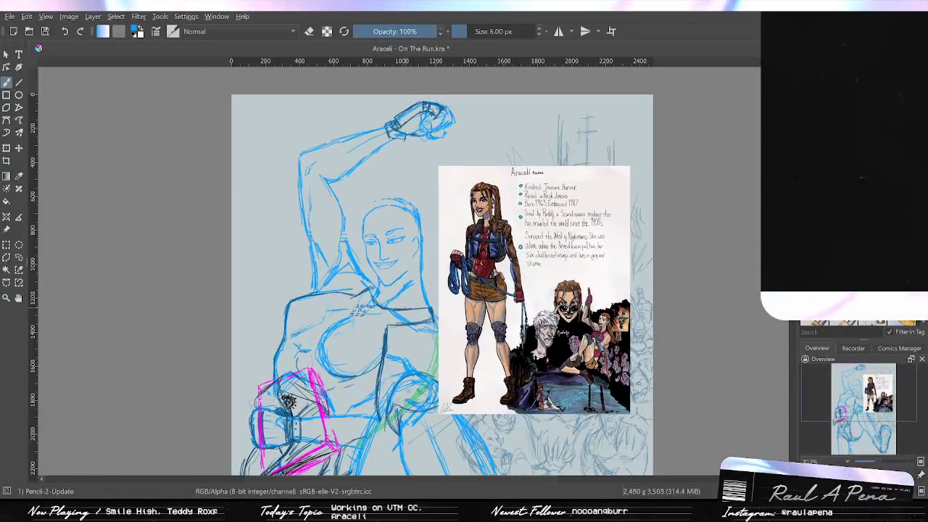
pyautogui.scroll(1, 422, 257)
pyautogui.scroll(4, 350, 237)
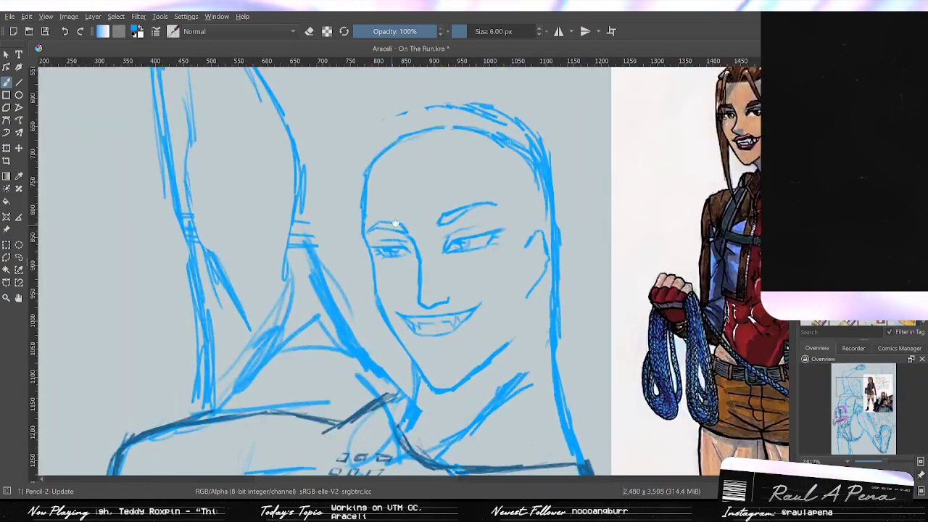
# Draw a long, nearly horizontal hairline stroke across the forehead above the eyebrows.
pyautogui.scroll(3, 395, 224)
pyautogui.moveTo(393, 175)
pyautogui.mouseDown()
pyautogui.moveTo(381, 210)
pyautogui.moveTo(435, 187)
pyautogui.mouseUp()
pyautogui.hotkey('ctrl', 'z')
pyautogui.hotkey('ctrl', 'z')
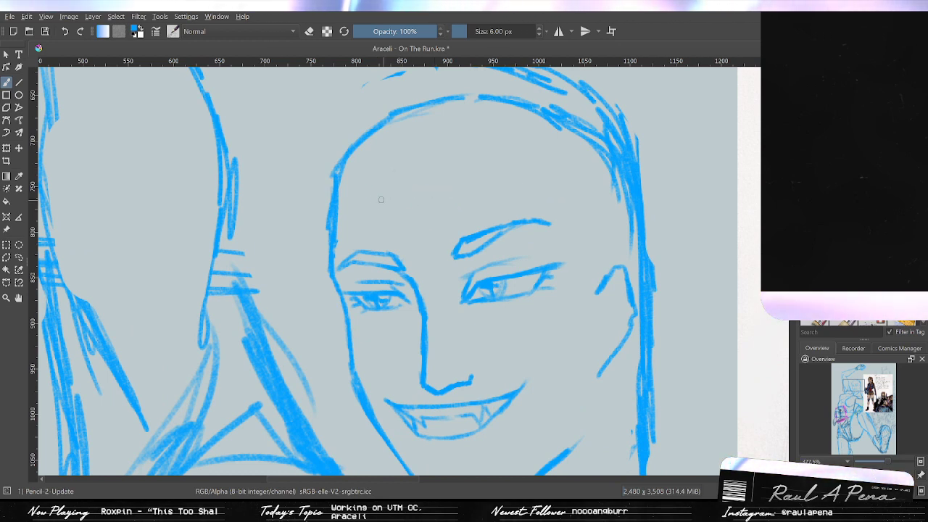
pyautogui.moveTo(368, 193); pyautogui.dragTo(527, 192)
pyautogui.hotkey('ctrl', 'z')
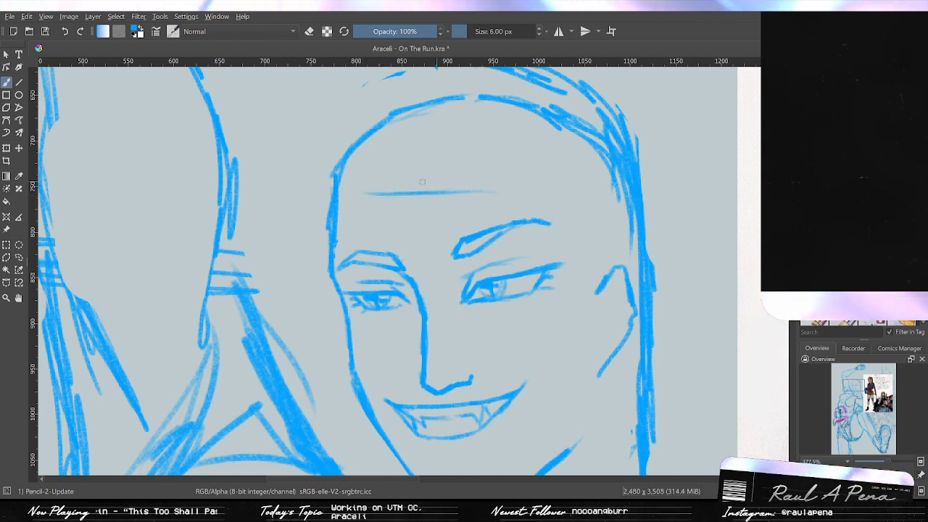
pyautogui.hotkey('ctrl', 'z')
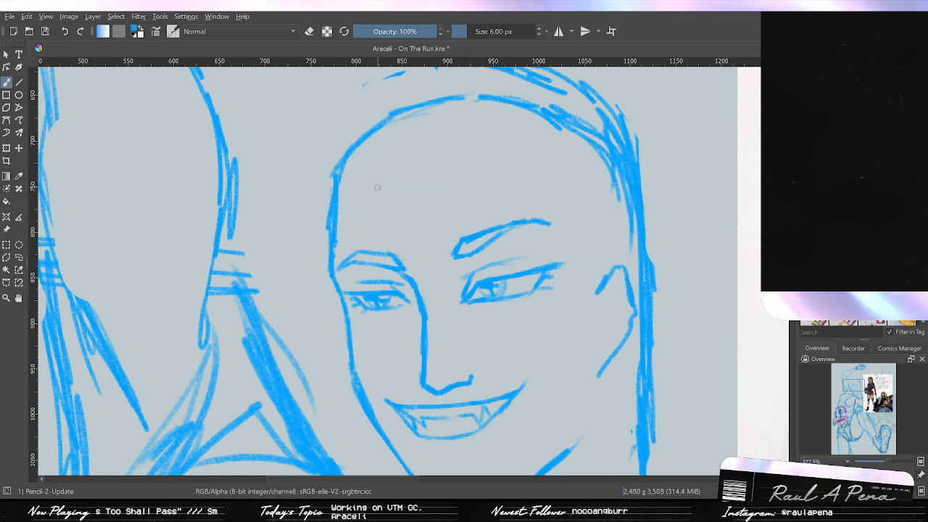
pyautogui.moveTo(373, 181); pyautogui.dragTo(548, 180)
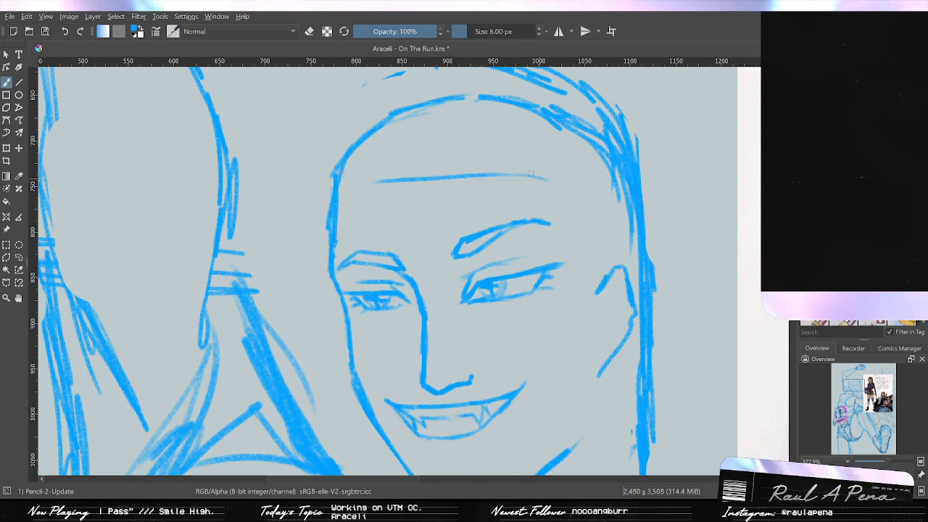
# Try to draw loose hair strands falling from the top of the head across the forehead and face.
pyautogui.scroll(-3, 414, 174)
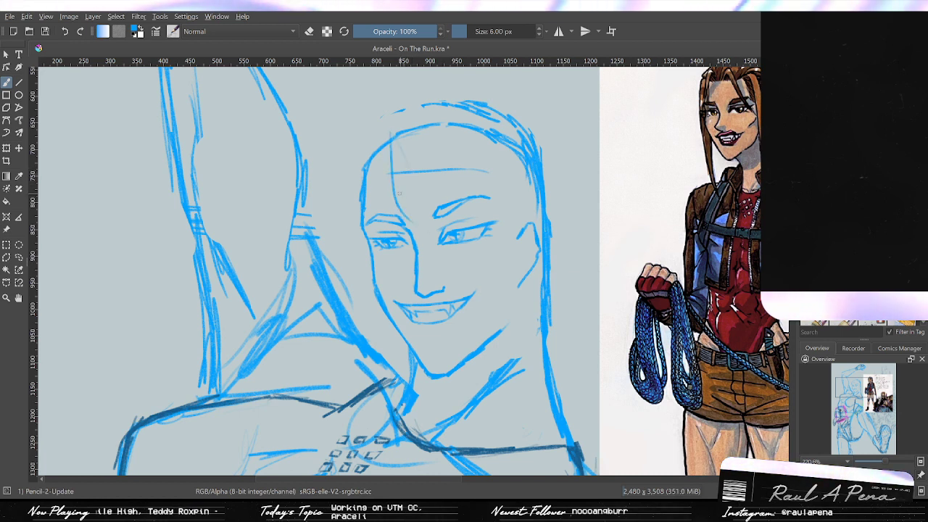
pyautogui.hotkey('ctrl', 'z')
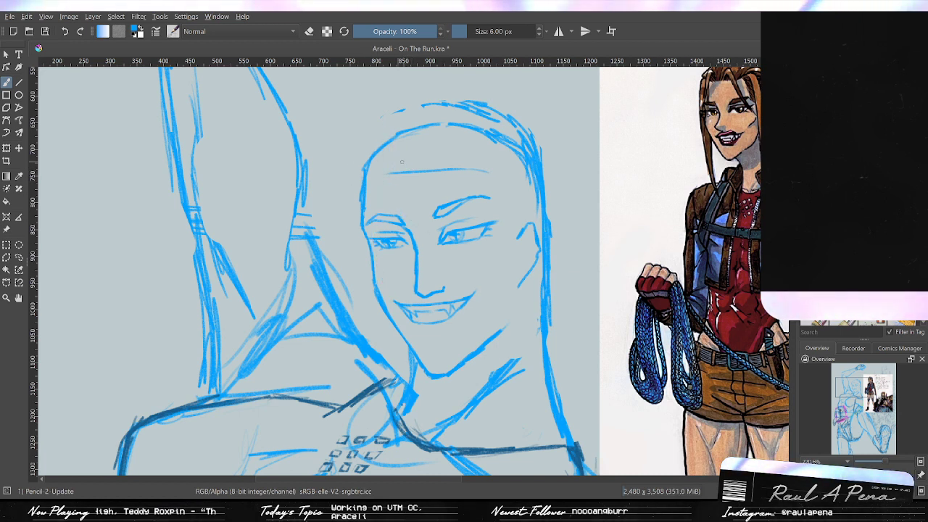
pyautogui.moveTo(384, 133); pyautogui.dragTo(451, 276)
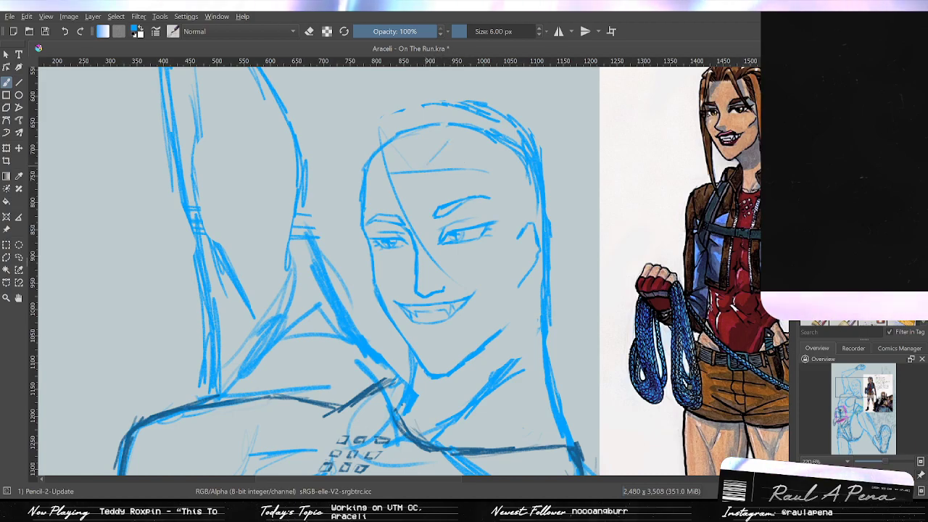
pyautogui.scroll(-2, 436, 234)
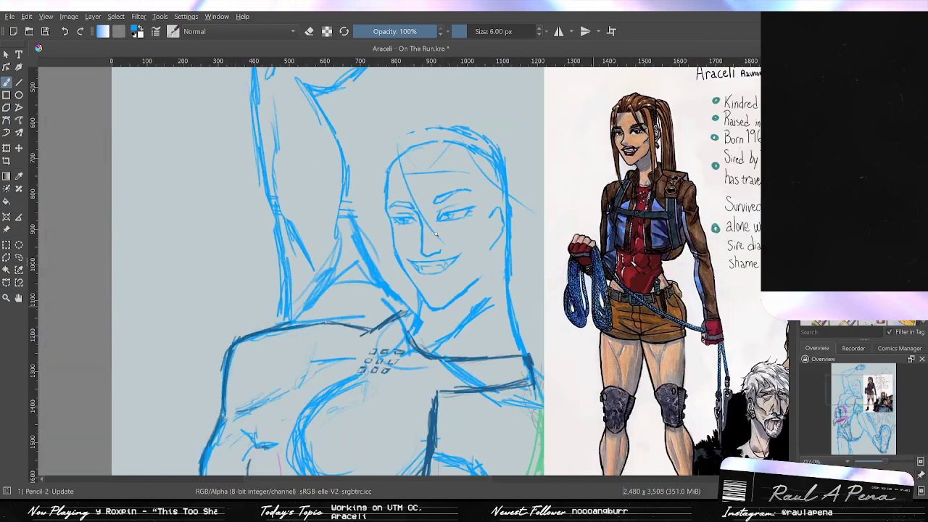
pyautogui.scroll(-2, 436, 233)
pyautogui.scroll(1, 437, 233)
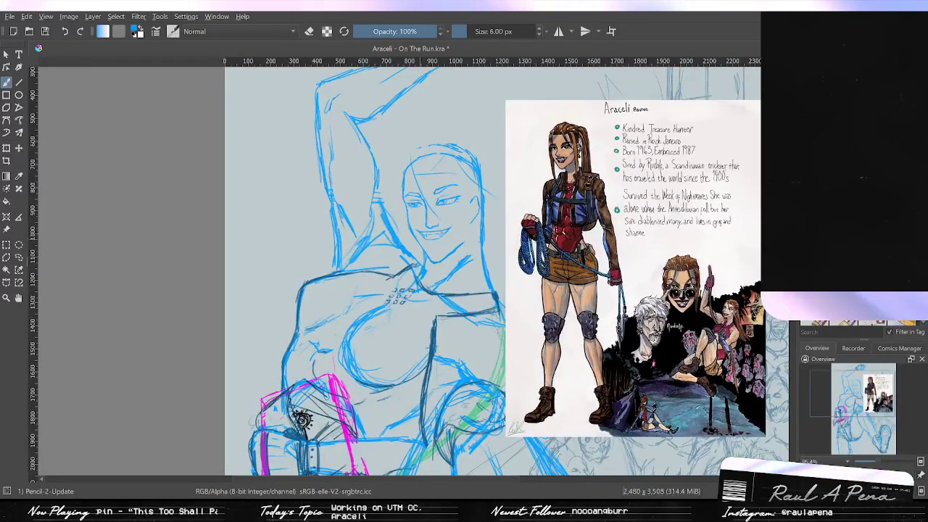
pyautogui.scroll(1, 438, 224)
pyautogui.scroll(4, 416, 217)
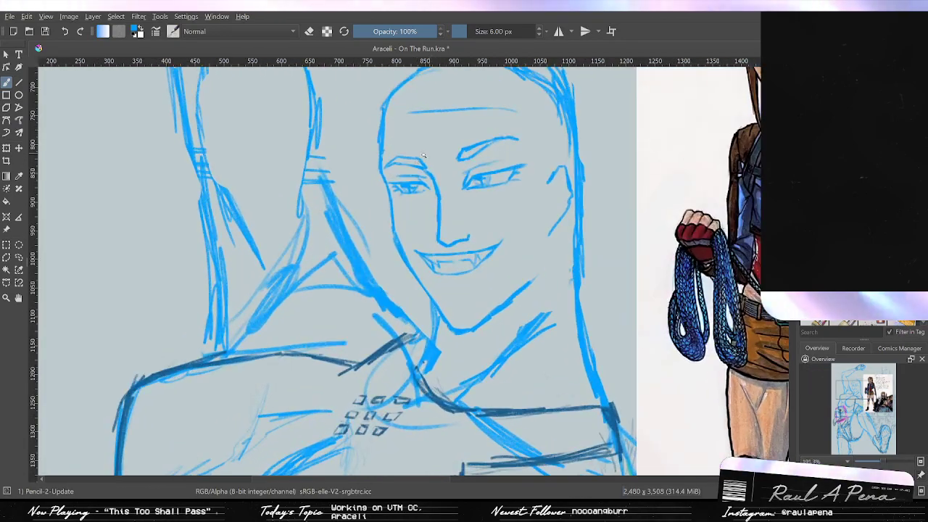
# Draw the full lower lip beneath the open grin and the upper lip contour just under the nose.
pyautogui.moveTo(528, 253)
pyautogui.mouseDown()
pyautogui.moveTo(389, 346)
pyautogui.moveTo(560, 296)
pyautogui.moveTo(435, 319)
pyautogui.moveTo(407, 333)
pyautogui.mouseUp()
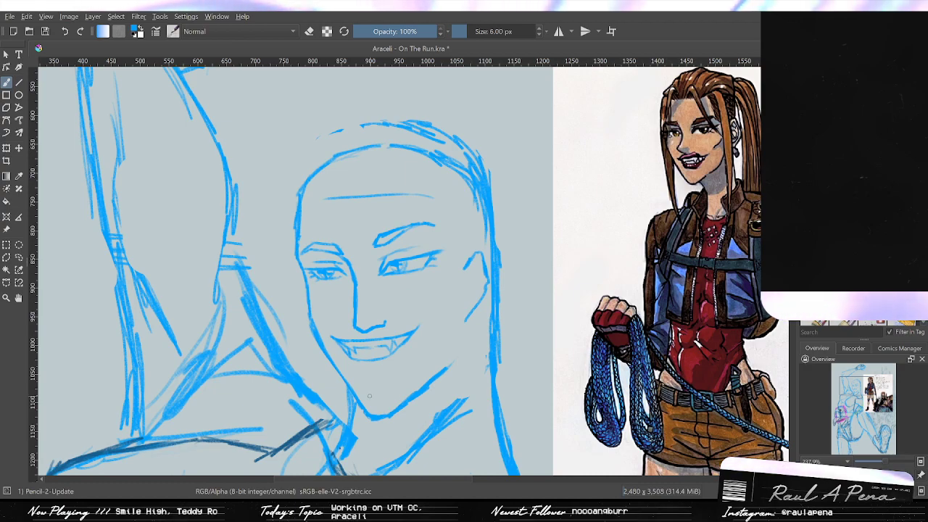
pyautogui.keyDown('ctrl'); pyautogui.moveTo(373, 368); pyautogui.dragTo(381, 265); pyautogui.keyUp('ctrl')
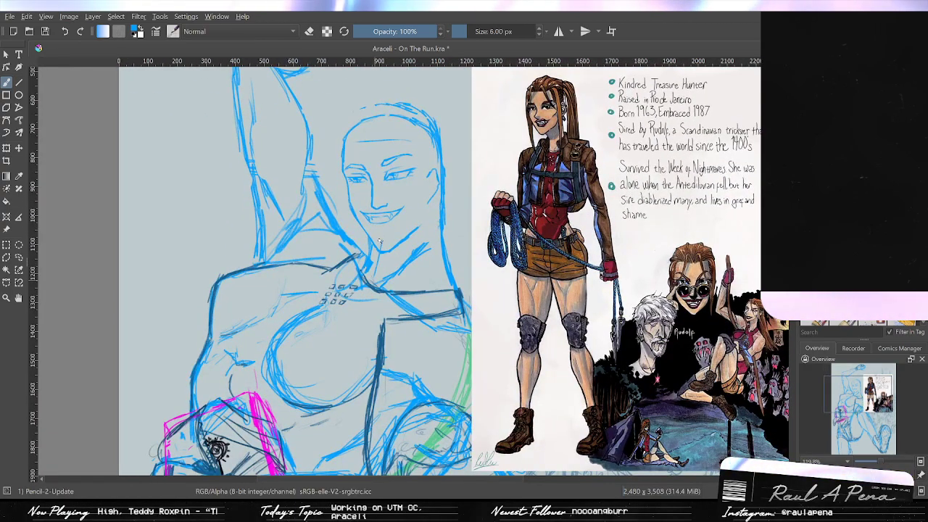
pyautogui.scroll(5, 378, 240)
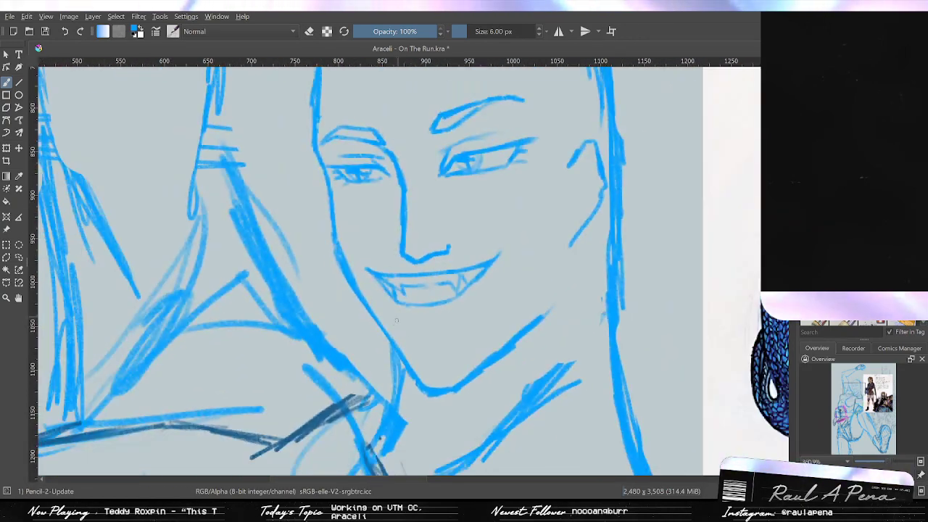
pyautogui.moveTo(387, 300); pyautogui.dragTo(414, 324)
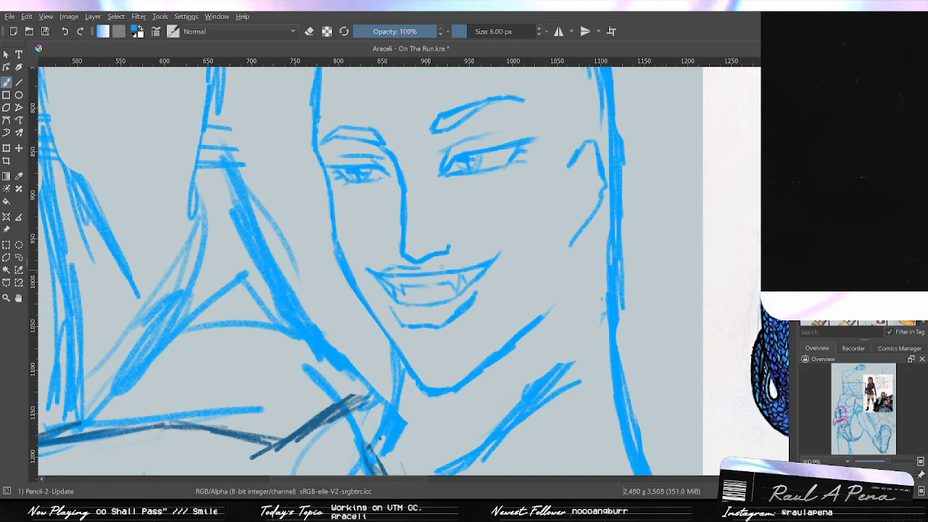
pyautogui.moveTo(369, 269); pyautogui.dragTo(449, 261)
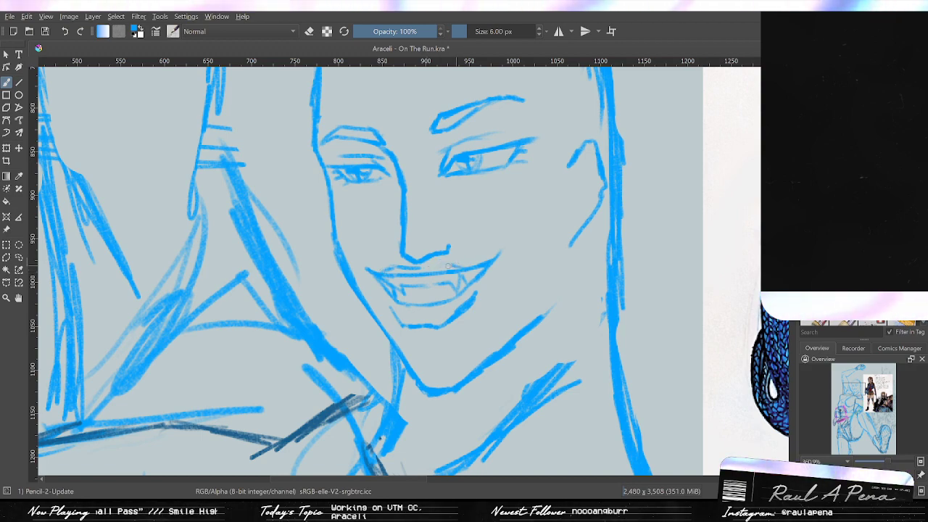
# Hide the character reference sheet and bring the whole sketch into view.
pyautogui.scroll(-6, 468, 250)
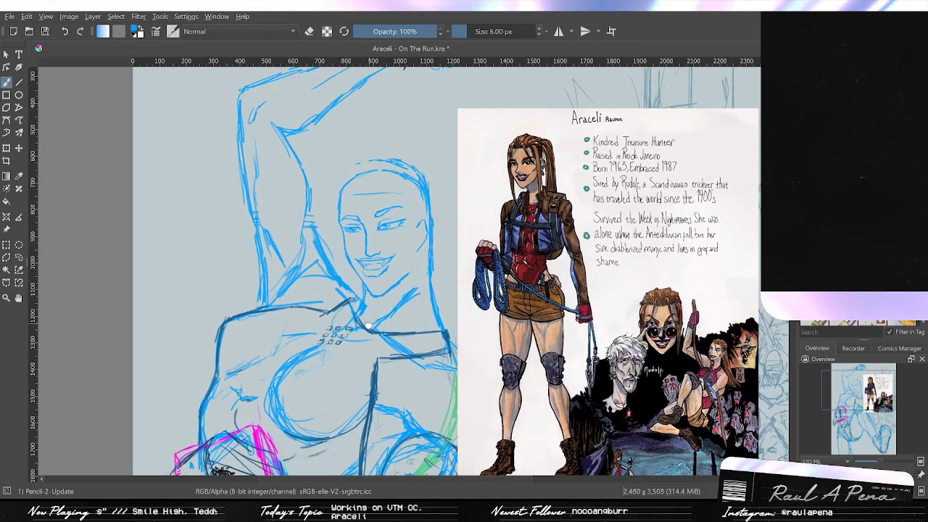
pyautogui.moveTo(368, 325); pyautogui.dragTo(385, 332)
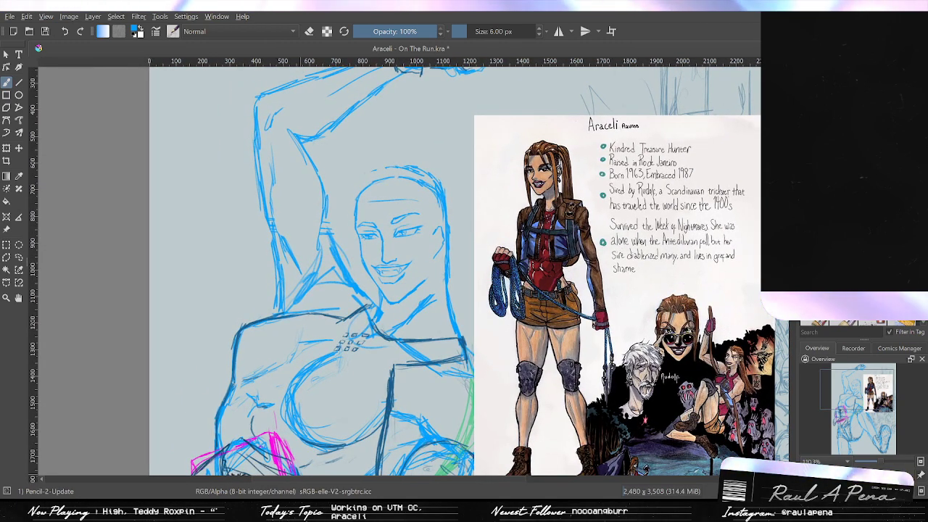
pyautogui.scroll(-3, 459, 279)
pyautogui.moveTo(434, 319); pyautogui.dragTo(462, 211)
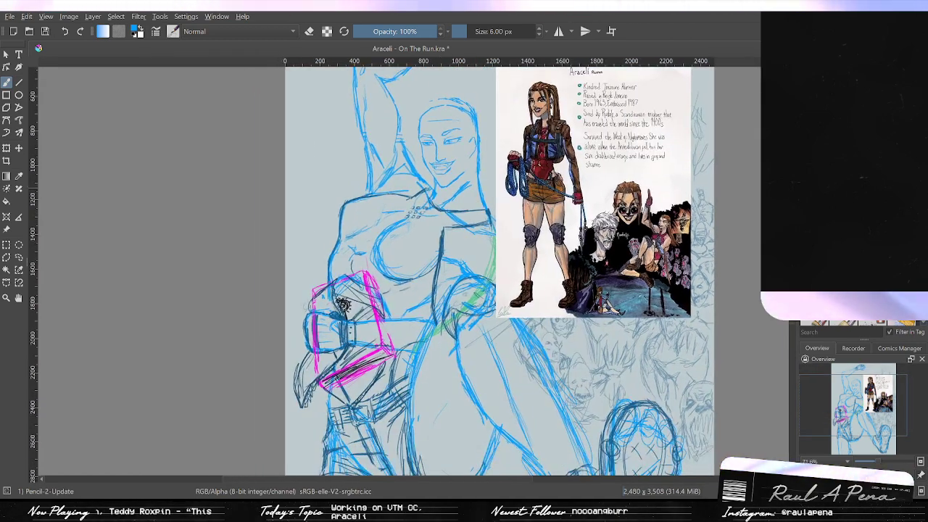
pyautogui.hotkey('ctrl', 'z')
pyautogui.scroll(-4, 535, 230)
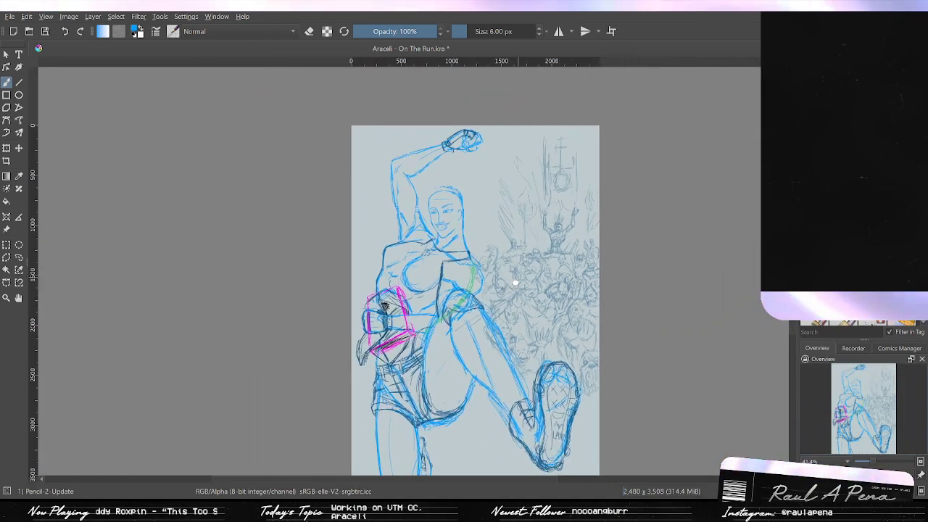
# Start a polygonal selection around the woman's head, tracing beneath the chin and up along the jaw toward the ear.
pyautogui.scroll(5, 514, 281)
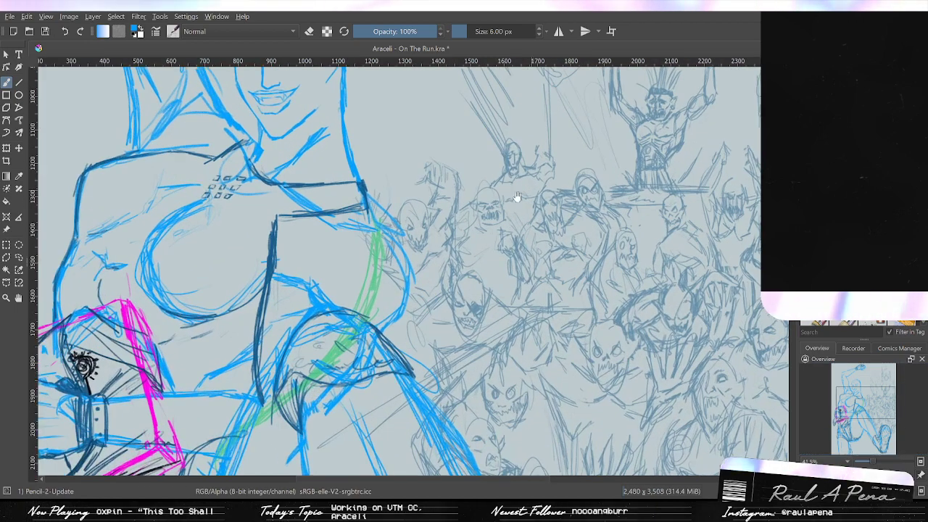
pyautogui.scroll(2, 501, 367)
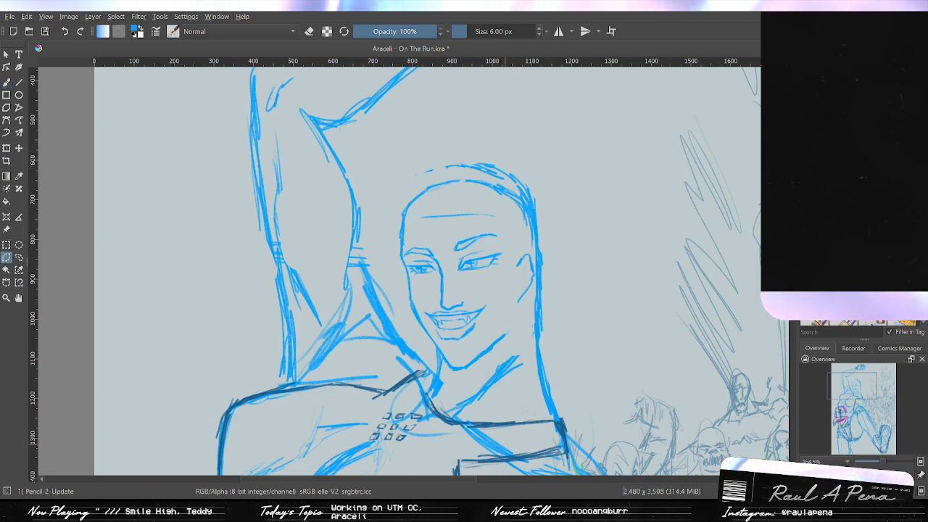
pyautogui.scroll(4, 433, 352)
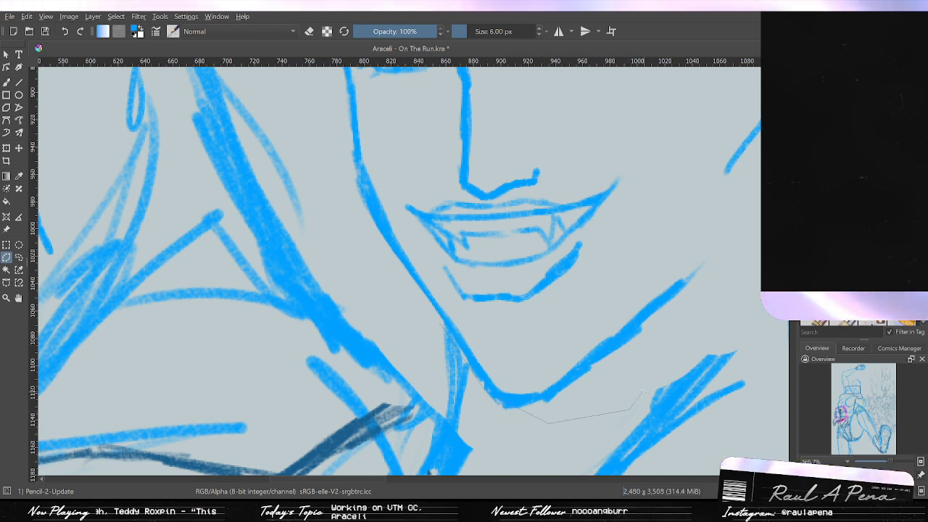
pyautogui.click(6, 245)
pyautogui.click(7, 257)
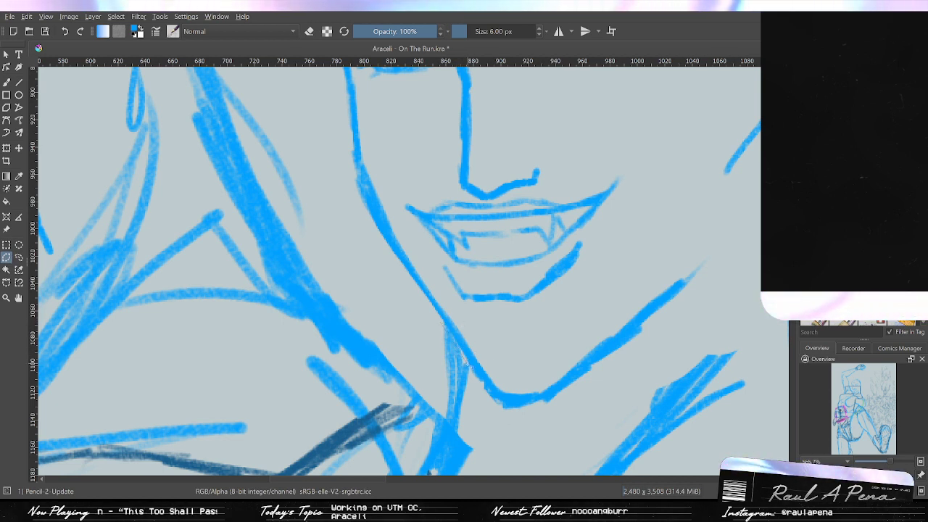
pyautogui.click(486, 398)
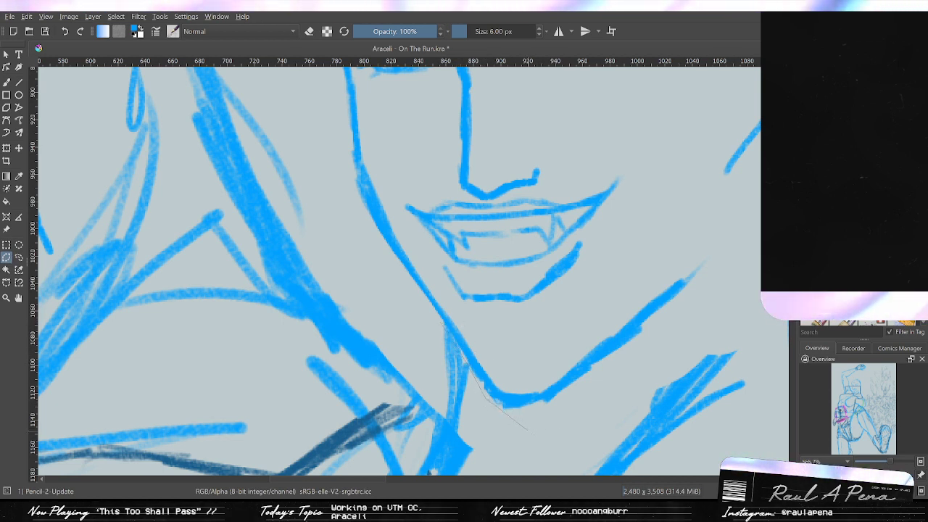
pyautogui.click(529, 429)
pyautogui.click(612, 387)
pyautogui.moveTo(679, 317)
pyautogui.mouseDown()
pyautogui.moveTo(657, 331)
pyautogui.moveTo(389, 413)
pyautogui.mouseUp()
pyautogui.scroll(-1, 389, 413)
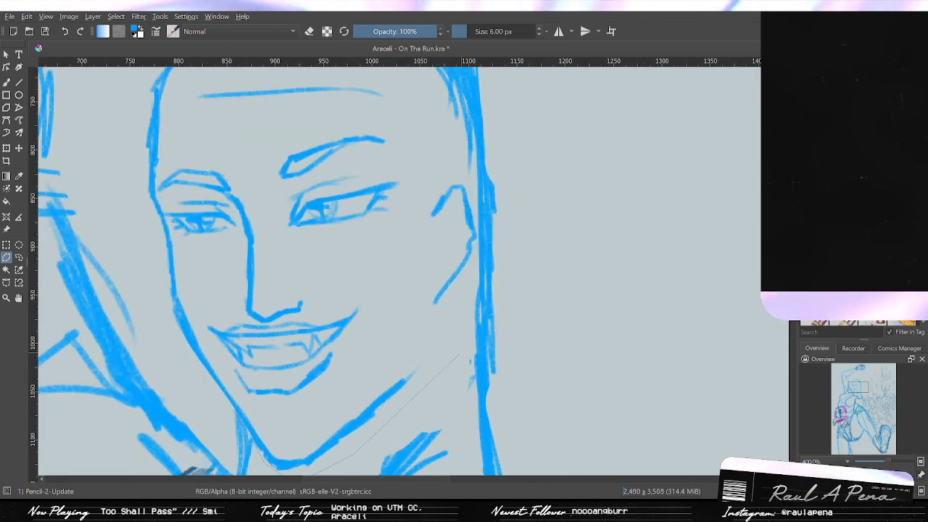
pyautogui.click(459, 338)
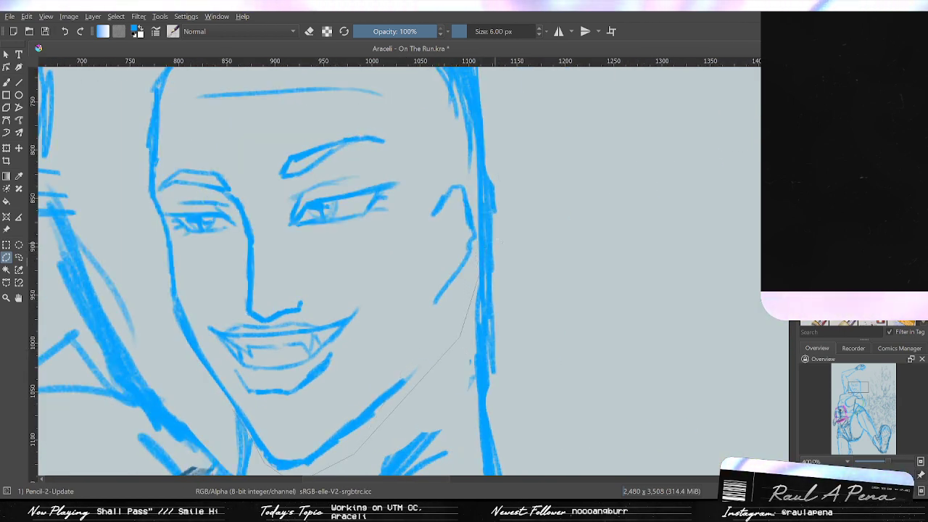
# Continue the polygonal selection around the back of the head, the crown and the face, closing it at the jaw.
pyautogui.scroll(3, 516, 319)
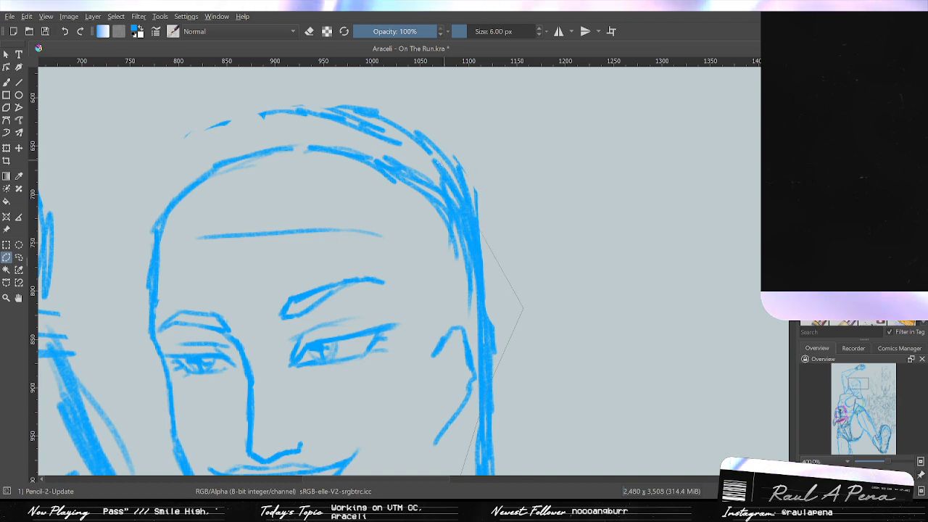
pyautogui.click(309, 79)
pyautogui.click(140, 120)
pyautogui.moveTo(147, 186); pyautogui.dragTo(211, 93)
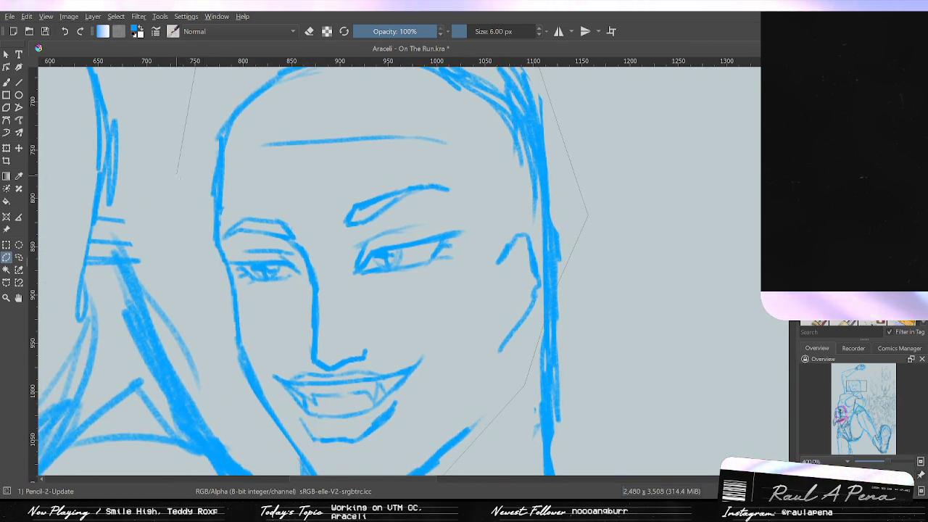
pyautogui.moveTo(215, 296); pyautogui.dragTo(161, 174)
pyautogui.scroll(6, 241, 333)
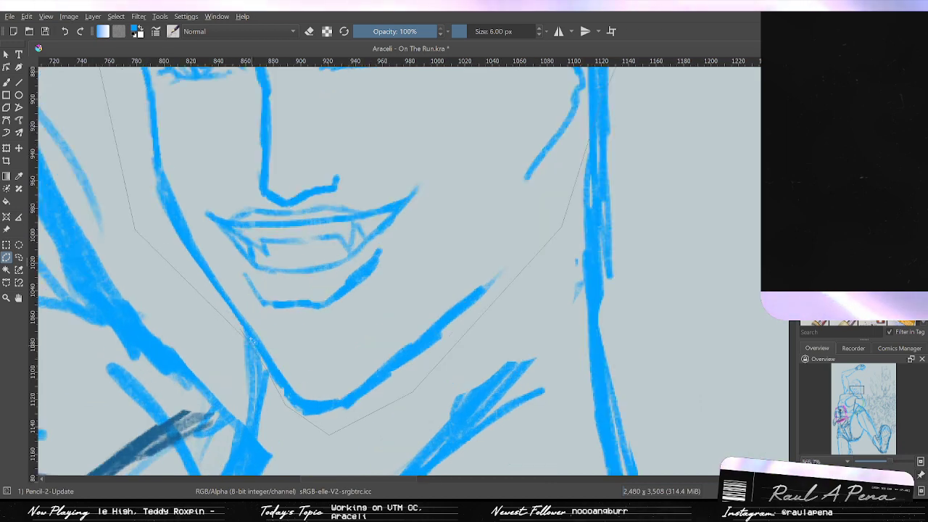
pyautogui.click(253, 339)
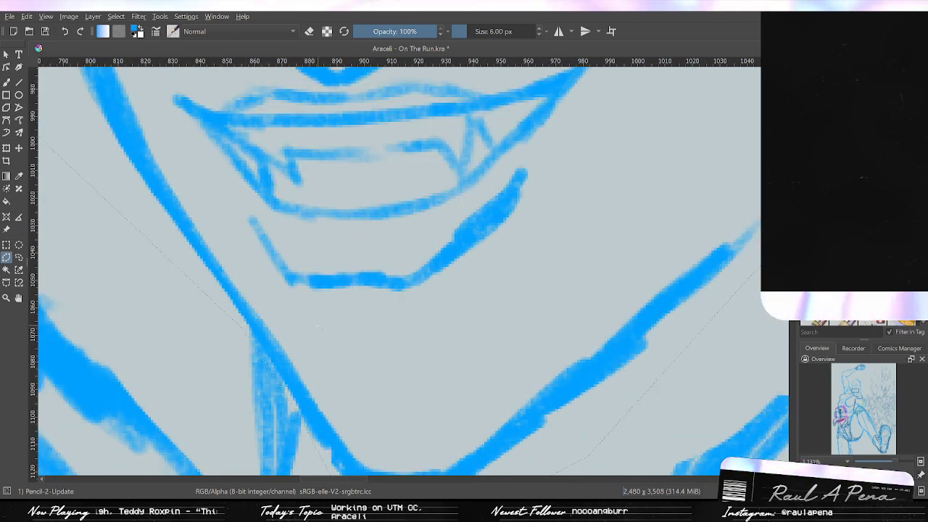
# Cut the selected head from the sketch and paste it back in place as a separate piece.
pyautogui.scroll(-4, 319, 319)
pyautogui.hotkey('ctrl', 'x')
pyautogui.hotkey('ctrl', 'v')
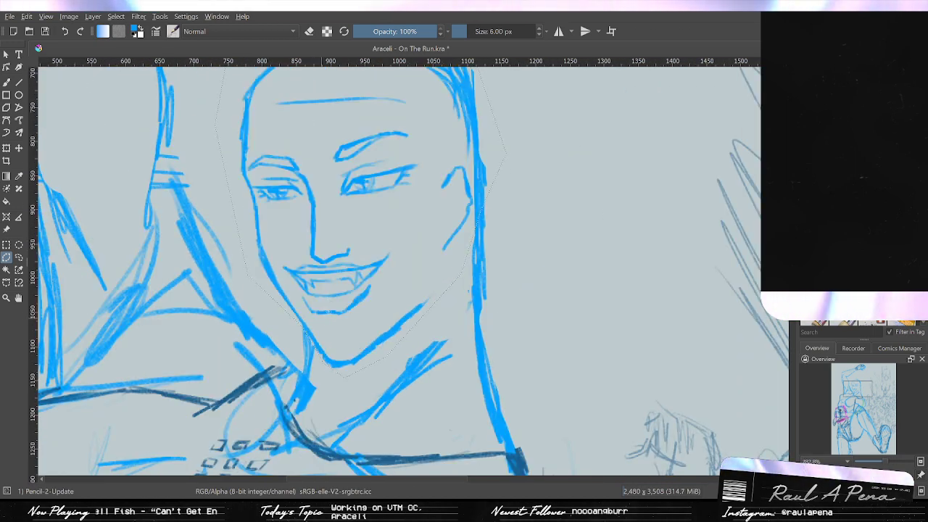
pyautogui.scroll(-2, 327, 285)
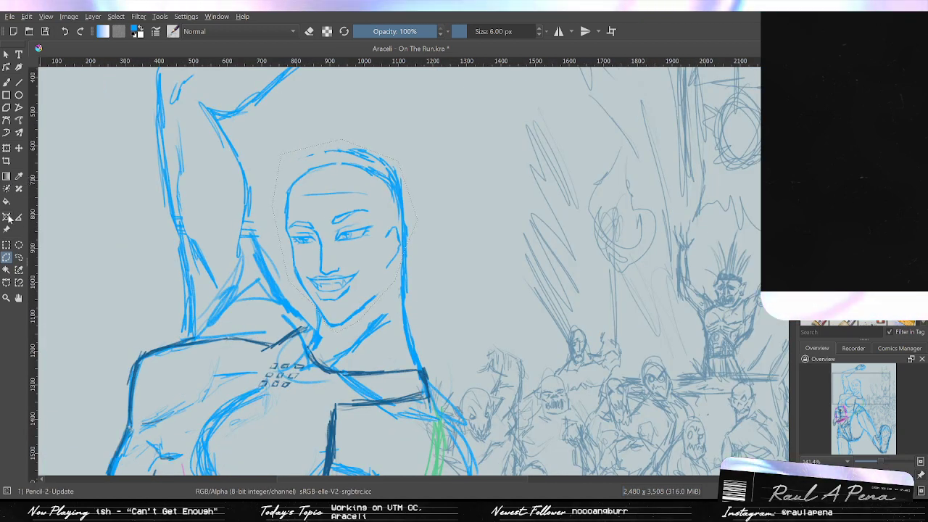
# Transform the pasted head to scale it up slightly, undoing an exaggerated enlargement.
pyautogui.hotkey('ctrl', 't')
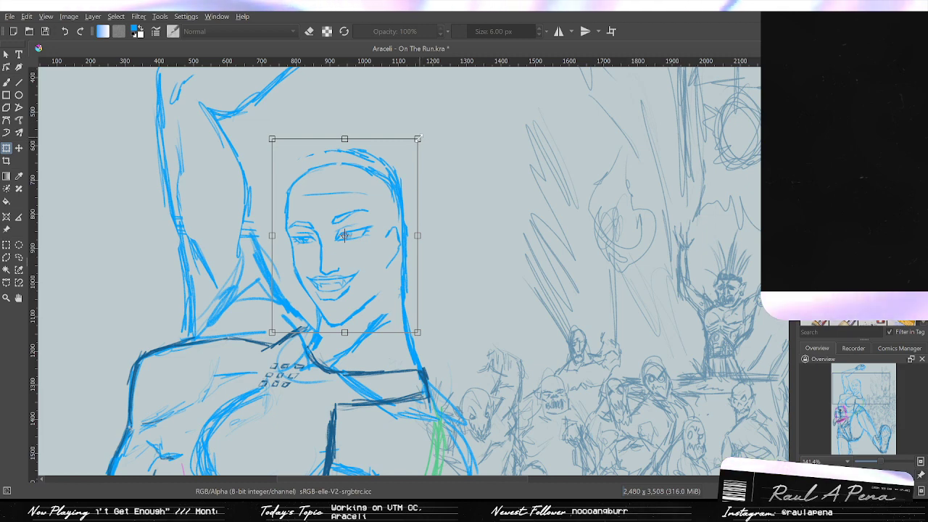
pyautogui.moveTo(416, 138); pyautogui.dragTo(442, 104)
pyautogui.scroll(-3, 456, 127)
pyautogui.scroll(1, 454, 123)
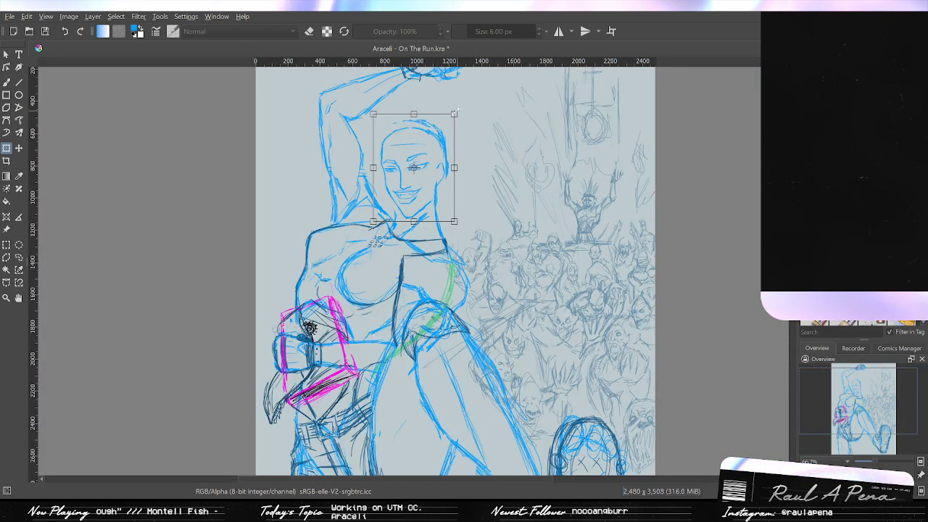
pyautogui.moveTo(453, 114); pyautogui.dragTo(667, 54)
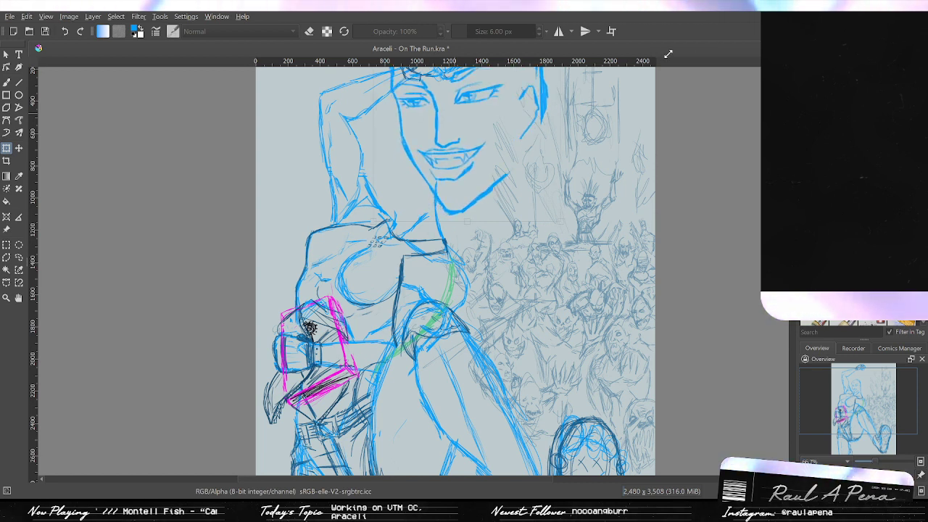
pyautogui.hotkey('ctrl', 'z')
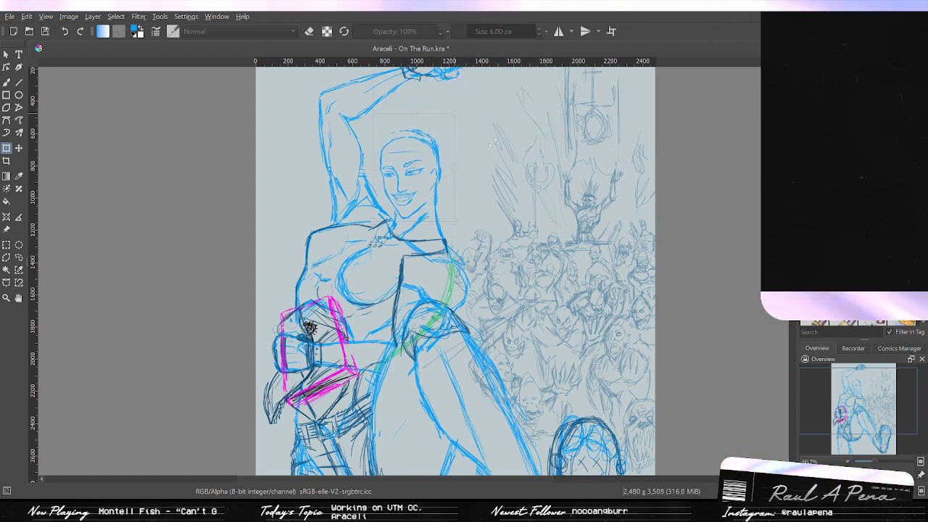
# Shift the enlarged head in small moves to seat it over the neck and shoulders.
pyautogui.moveTo(424, 154); pyautogui.dragTo(416, 156)
pyautogui.scroll(-1, 415, 156)
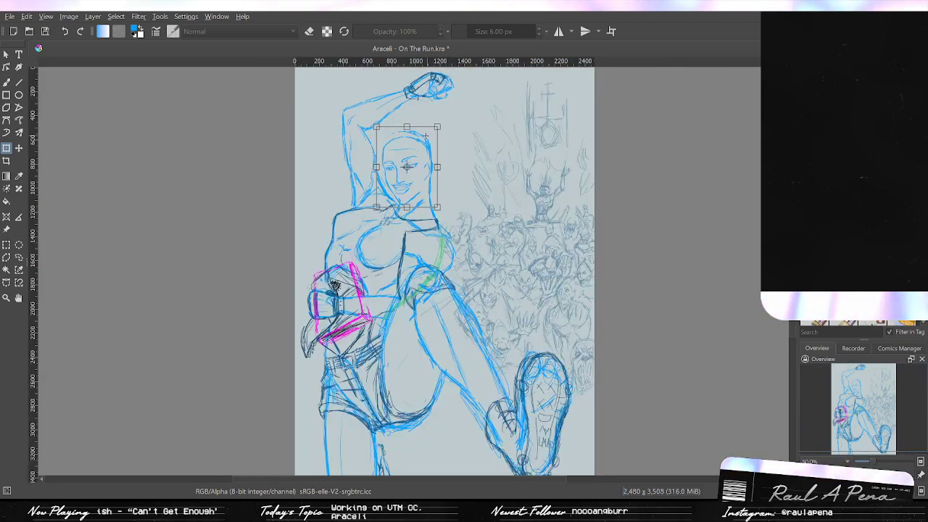
pyautogui.press('Return')
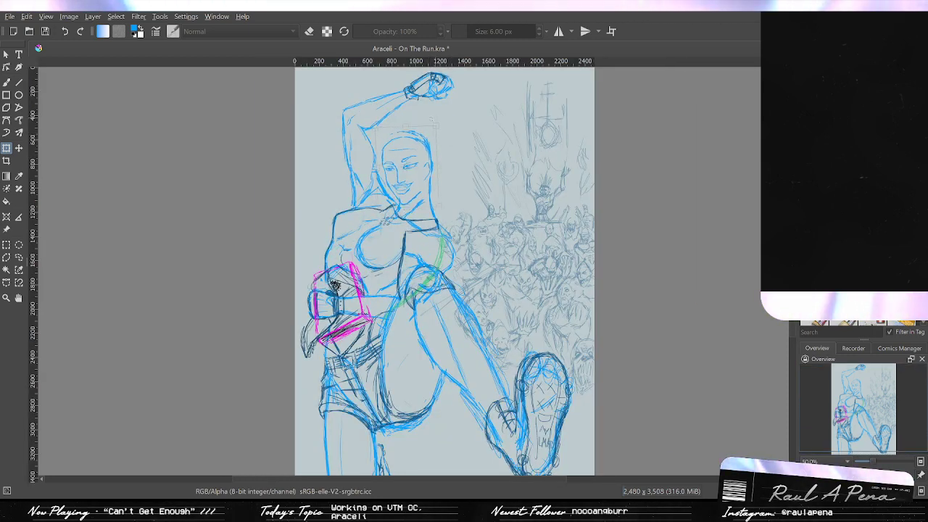
pyautogui.scroll(2, 415, 144)
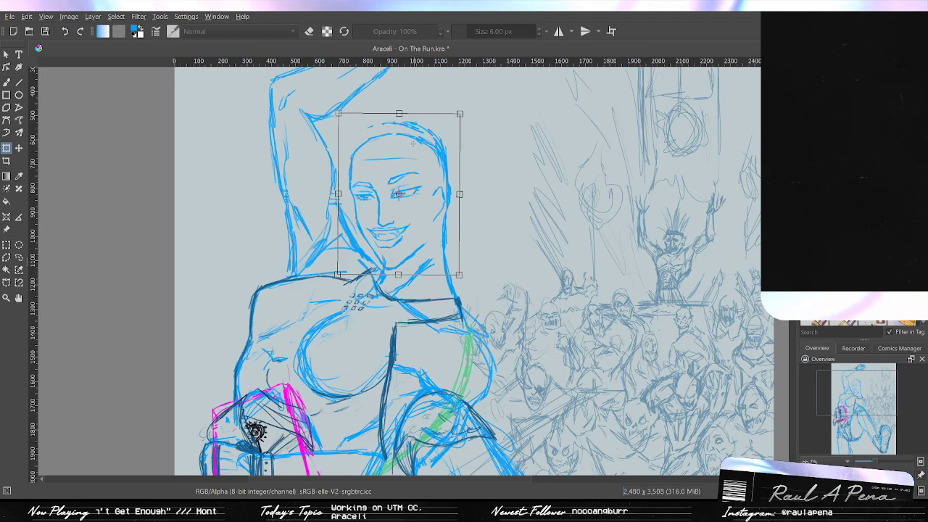
pyautogui.press('Return')
pyautogui.moveTo(413, 152); pyautogui.dragTo(417, 153)
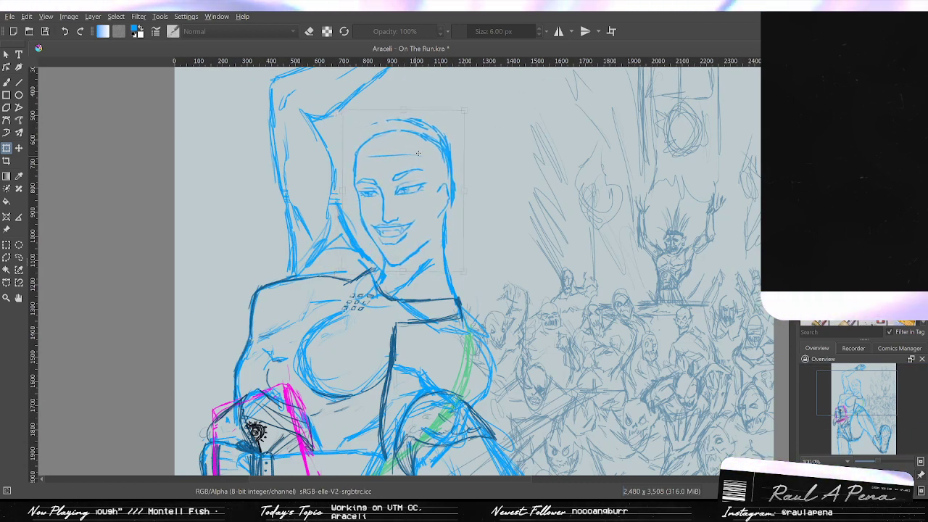
# Fine-tune the head's tilt over the neck, apply the transform and clear the selection.
pyautogui.scroll(-2, 417, 153)
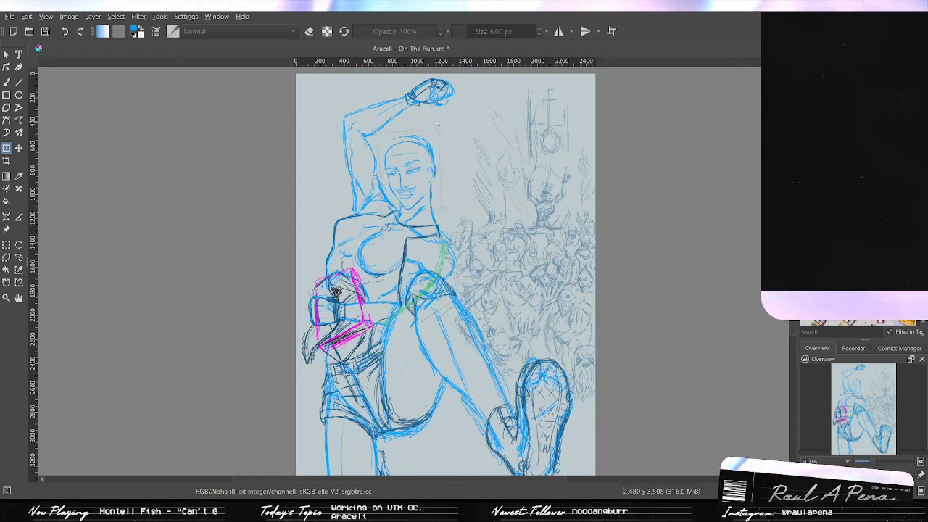
pyautogui.moveTo(386, 226); pyautogui.dragTo(382, 225)
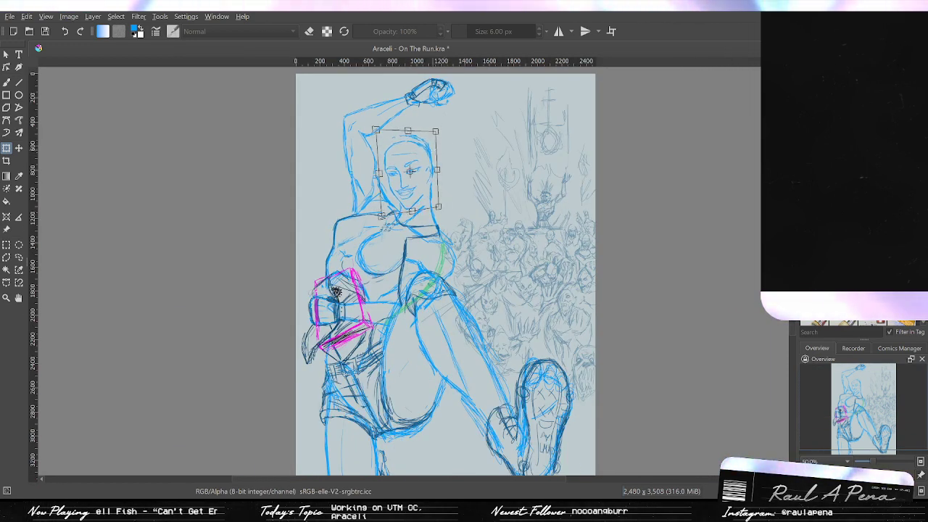
pyautogui.press('Return')
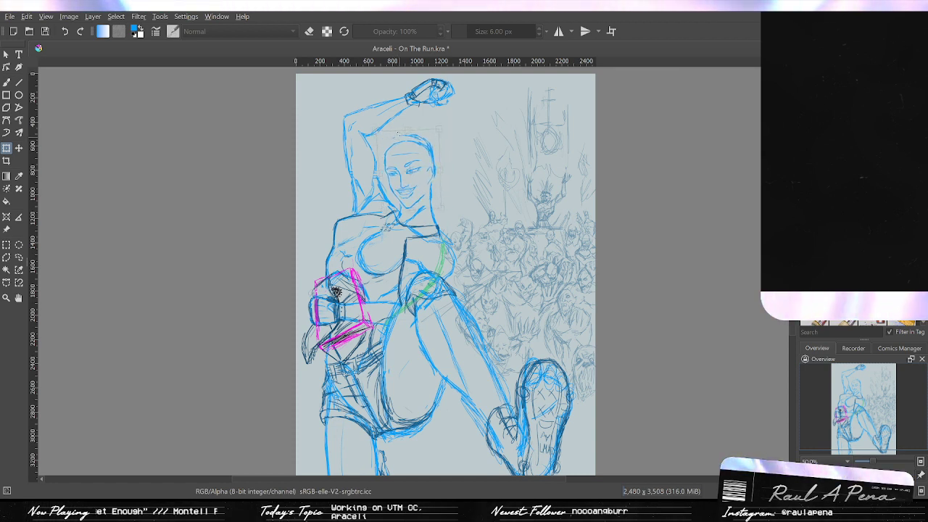
pyautogui.click(404, 119)
pyautogui.press('Return')
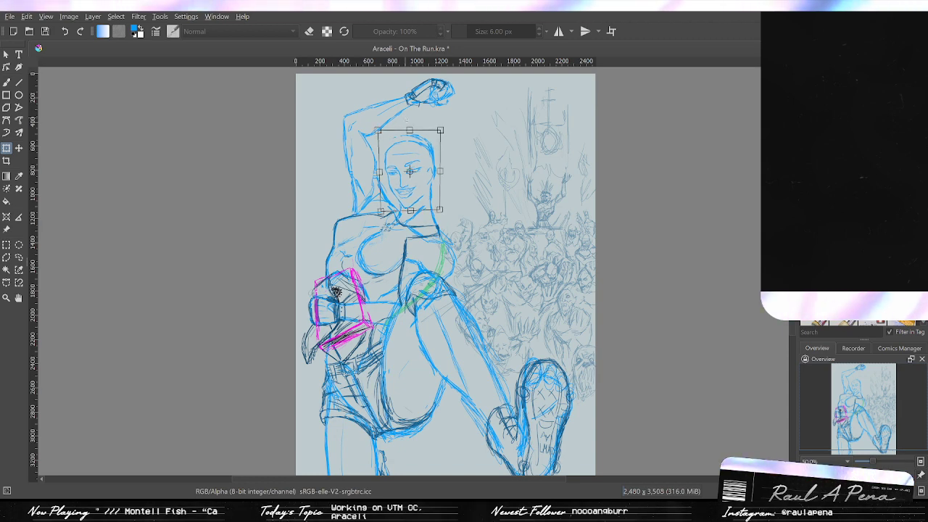
pyautogui.scroll(3, 436, 150)
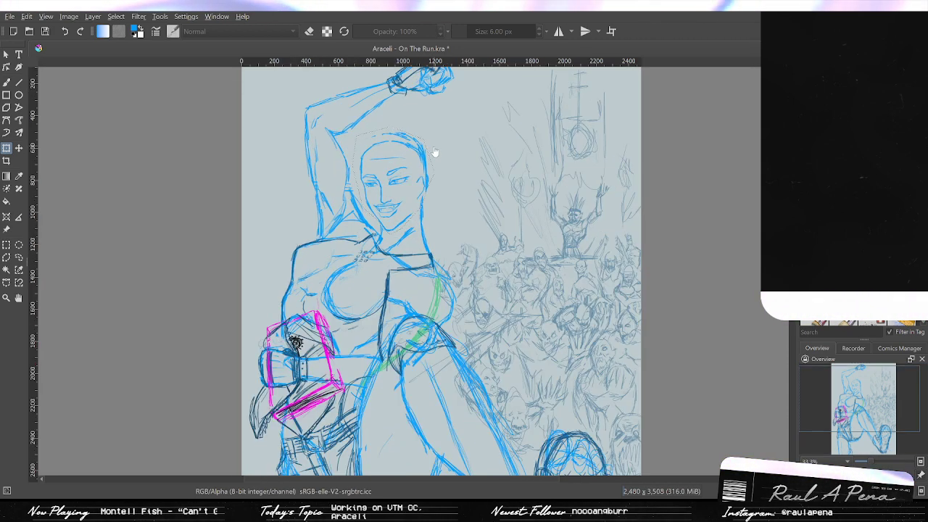
pyautogui.click(139, 48)
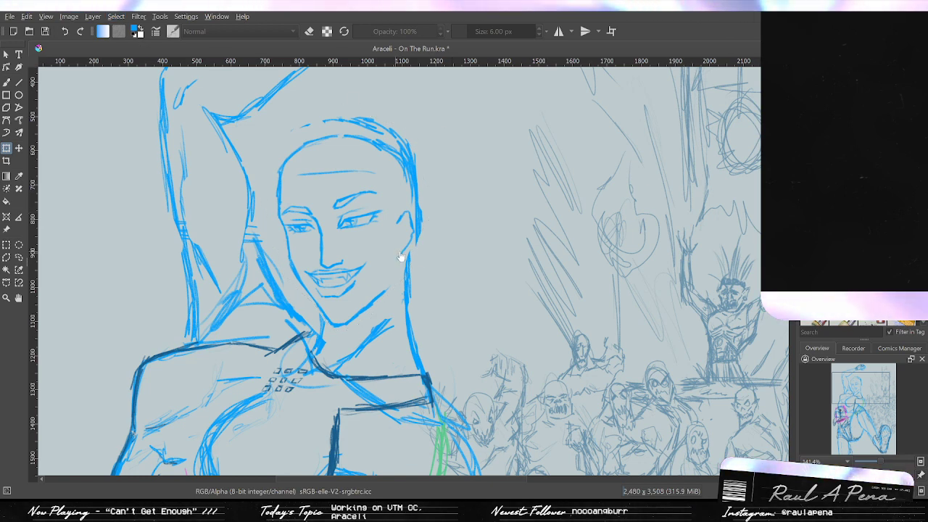
# Examine the resized head's proportions and placement against the body, both from afar and close up.
pyautogui.scroll(-5, 400, 256)
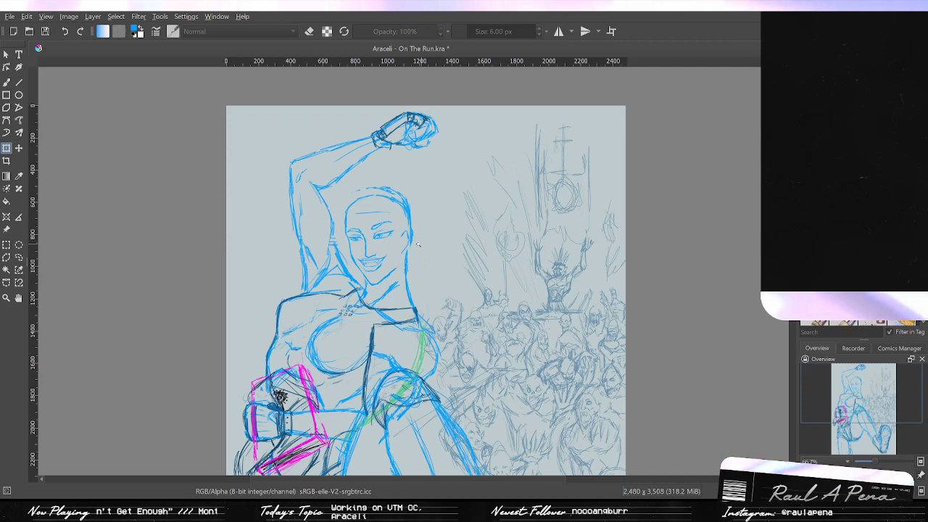
pyautogui.moveTo(386, 339); pyautogui.dragTo(432, 299)
pyautogui.moveTo(432, 299); pyautogui.dragTo(535, 268)
pyautogui.scroll(6, 536, 269)
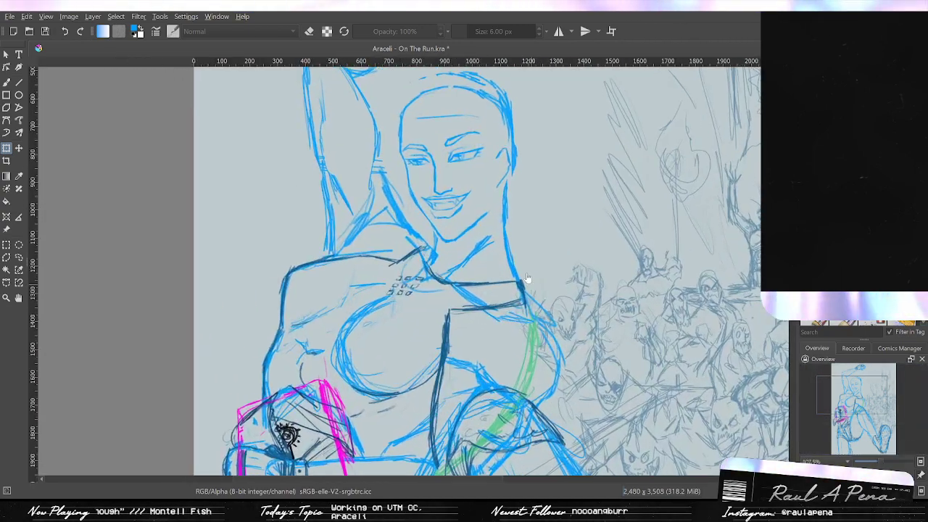
pyautogui.scroll(4, 507, 366)
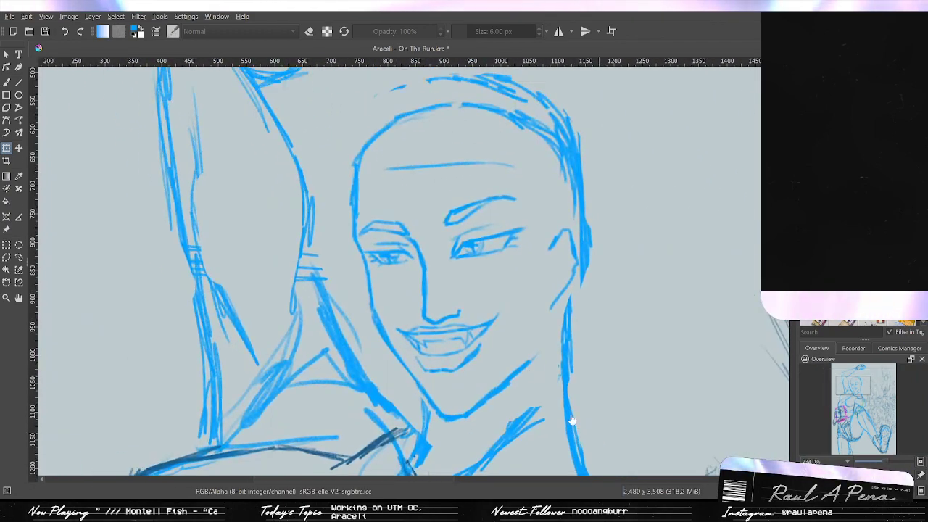
pyautogui.scroll(-2, 479, 309)
pyautogui.scroll(1, 479, 309)
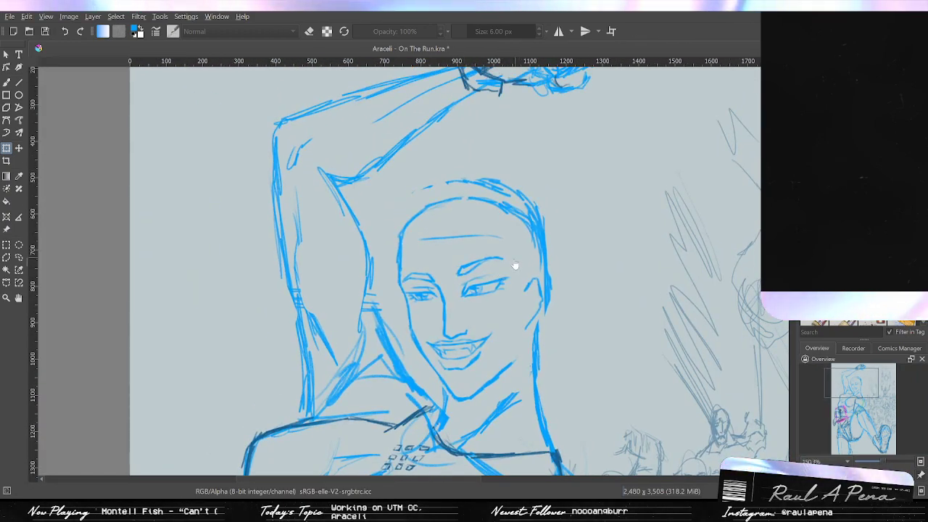
# Erase the loose outer outline strokes above the front of the crown, checking the head in mirrored view.
pyautogui.press('b')
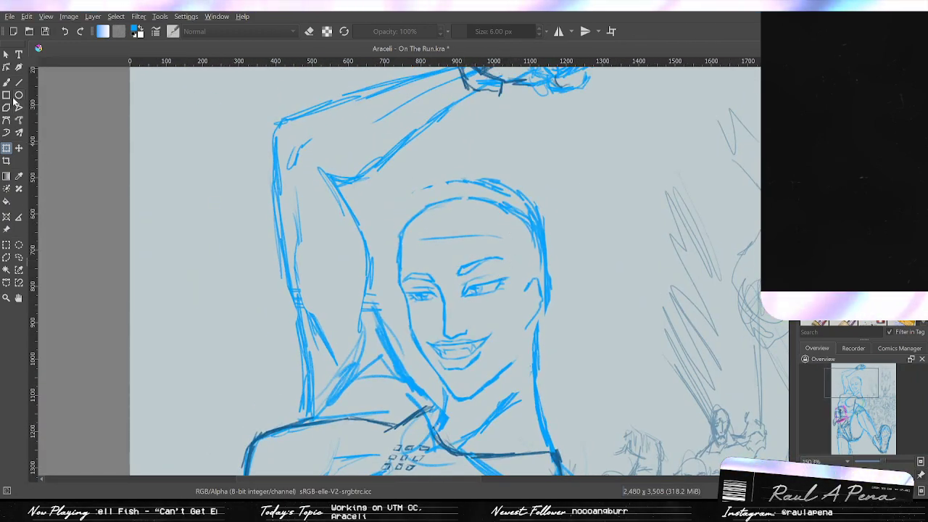
pyautogui.press('m')
pyautogui.press('m')
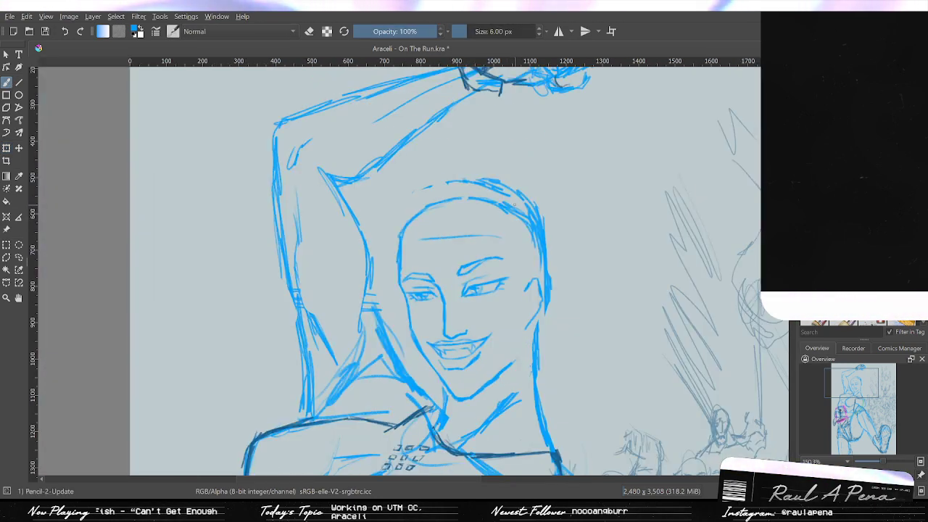
pyautogui.press('/')
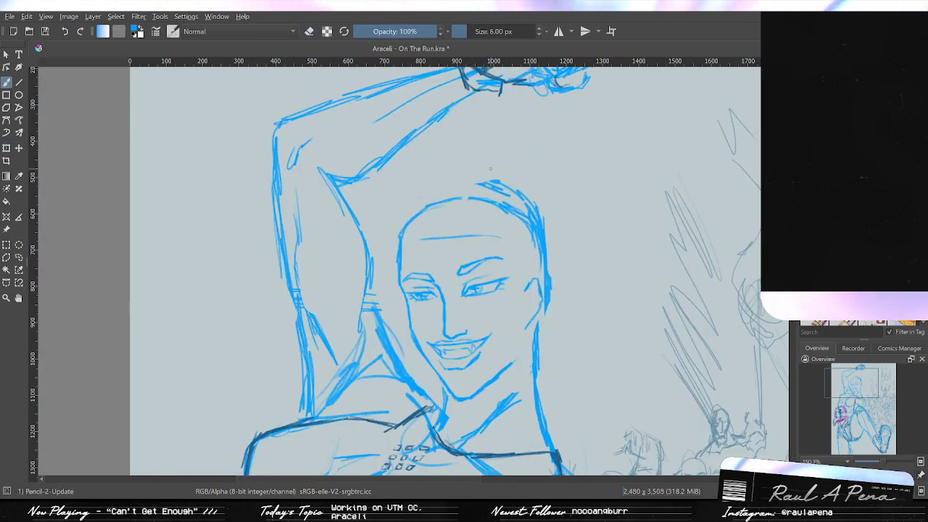
pyautogui.press('m')
pyautogui.press('m')
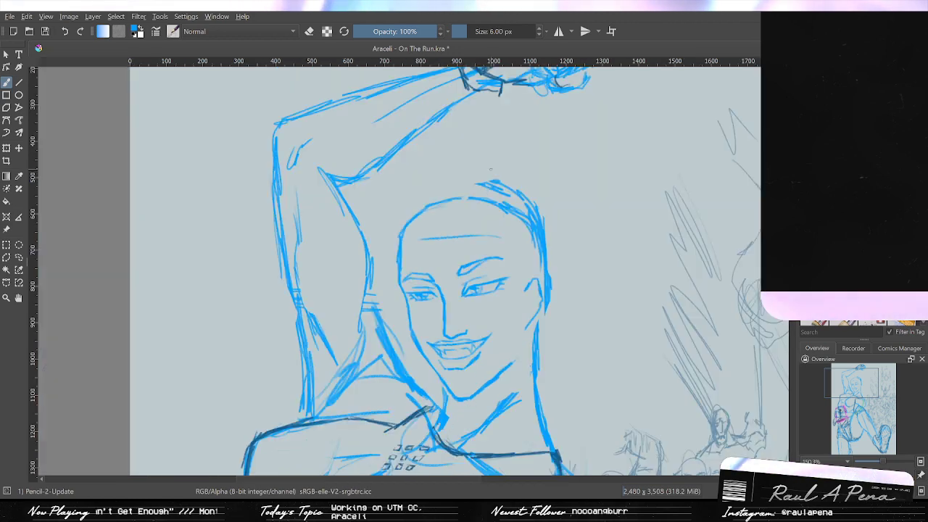
# Erase the lower lid line of the eye nearer the ear with a 12.16 px eraser, checking the face in mirrored view.
pyautogui.press('m')
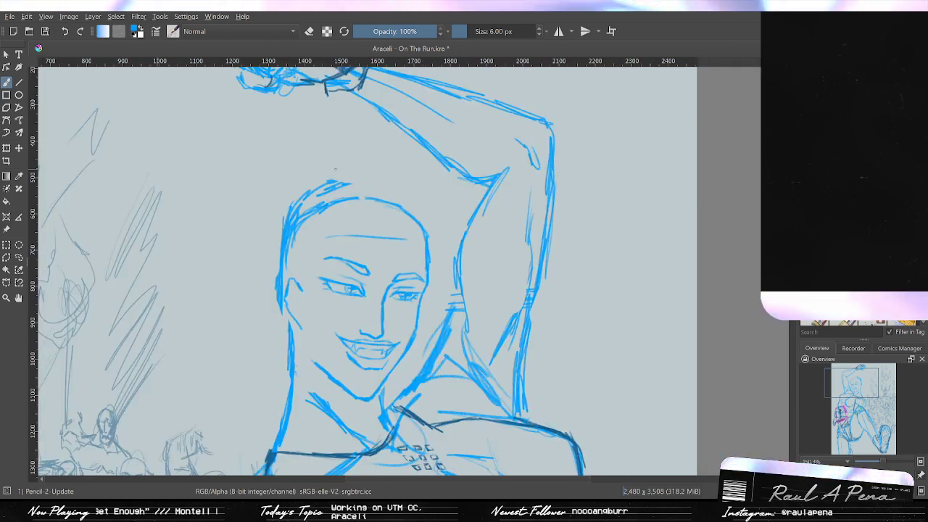
pyautogui.press('m')
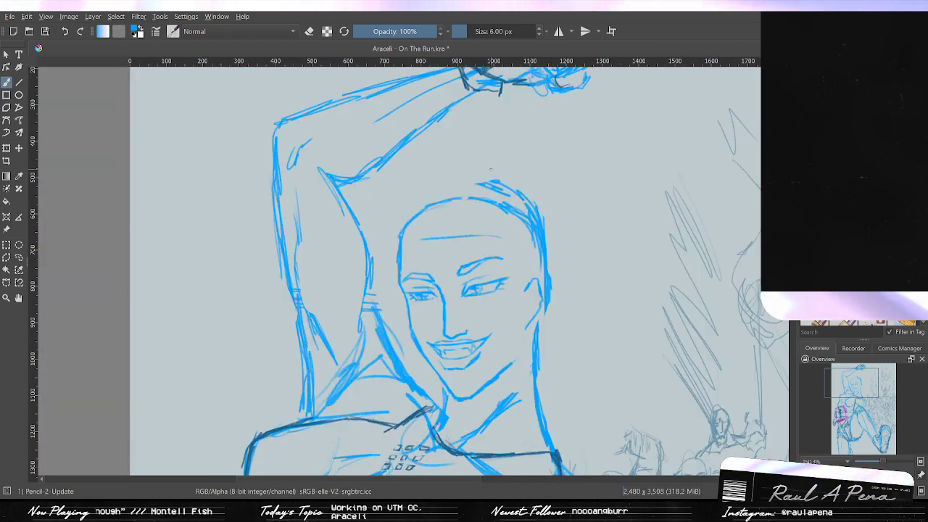
pyautogui.scroll(5, 475, 291)
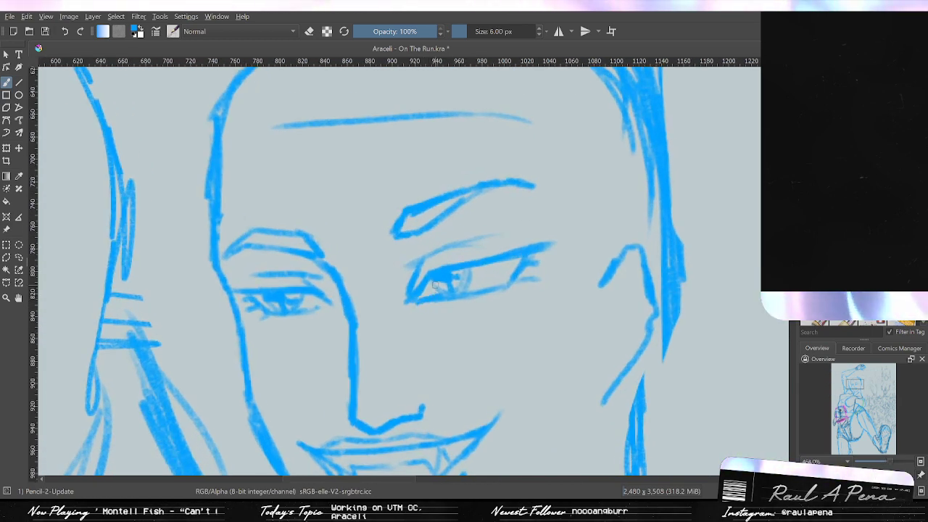
pyautogui.press('m')
pyautogui.press('m')
pyautogui.press('/')
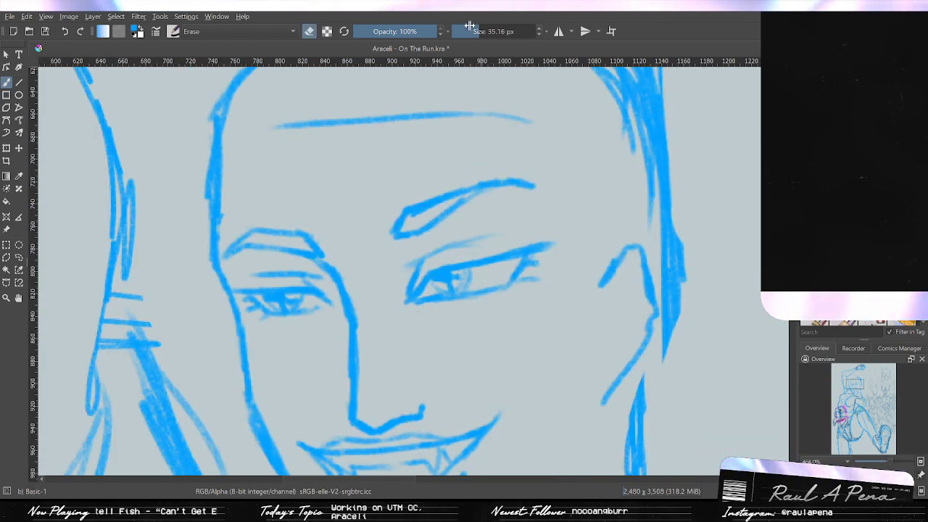
pyautogui.click(469, 26)
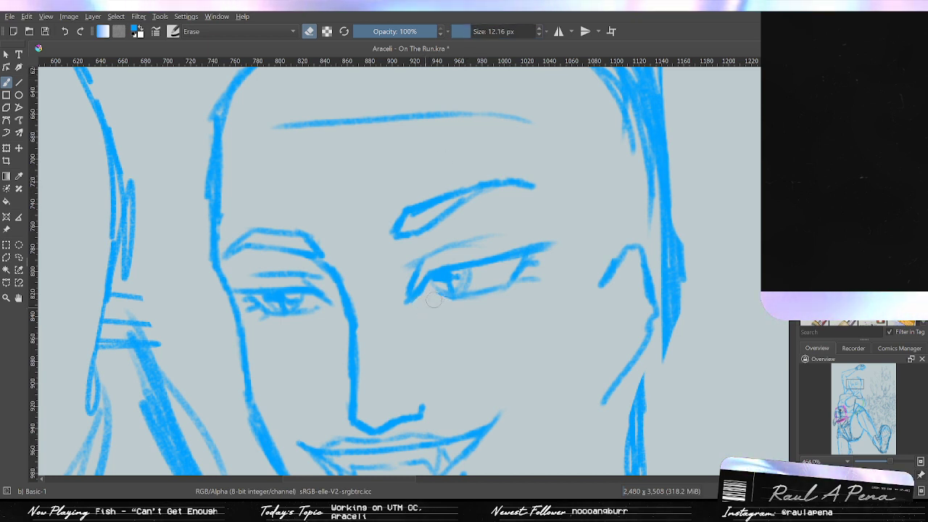
pyautogui.moveTo(447, 301)
pyautogui.mouseDown()
pyautogui.moveTo(479, 296)
pyautogui.moveTo(455, 304)
pyautogui.moveTo(492, 285)
pyautogui.mouseUp()
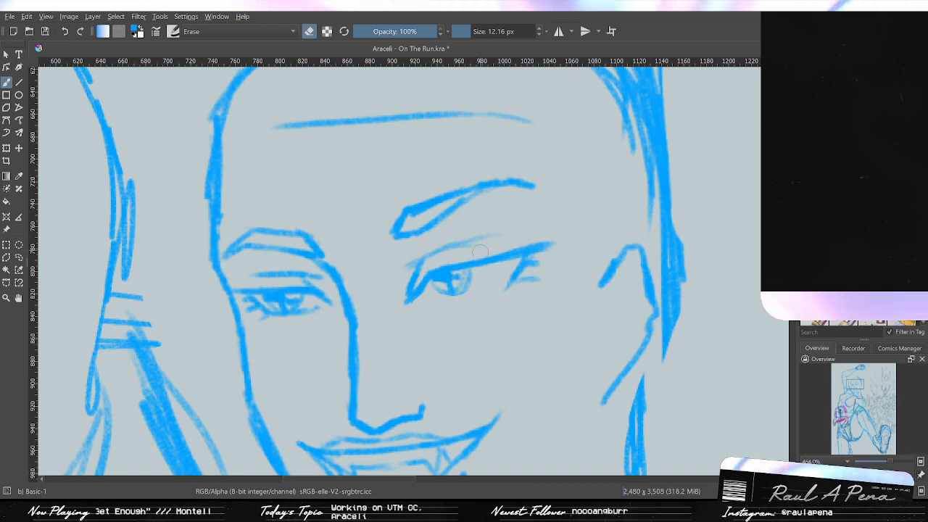
pyautogui.moveTo(411, 304); pyautogui.dragTo(410, 336)
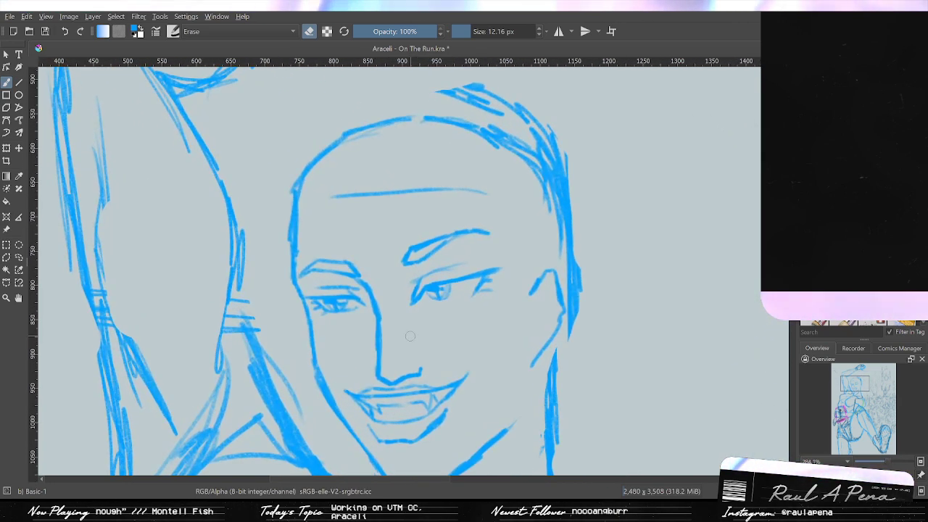
# Redraw a lighter lower lid on the eye nearer the ear with the 6 px pencil, checking the face mirrored.
pyautogui.press('m')
pyautogui.press('m')
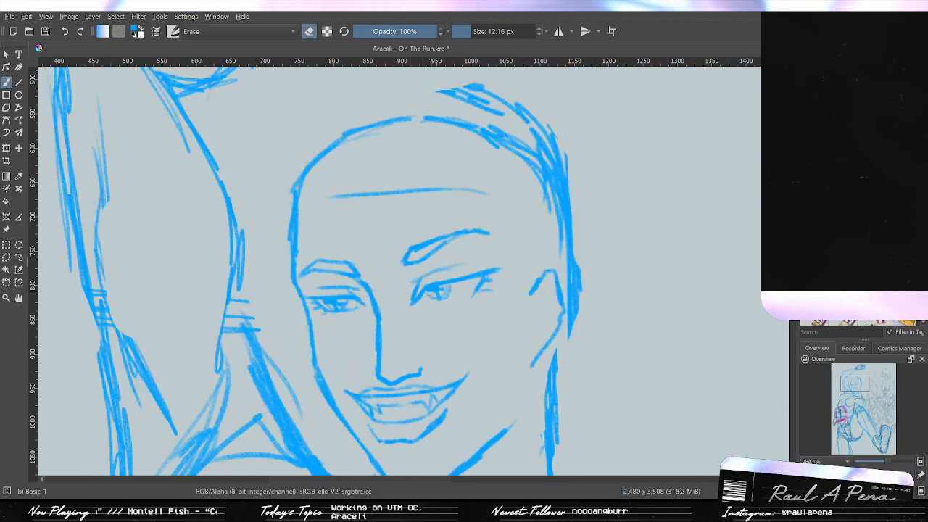
pyautogui.press('m')
pyautogui.press('m')
pyautogui.press('/')
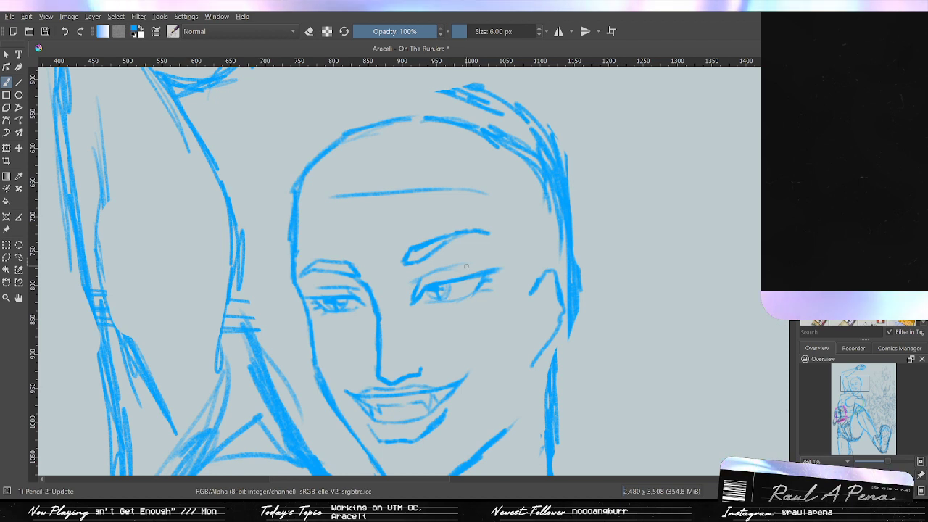
pyautogui.press('m')
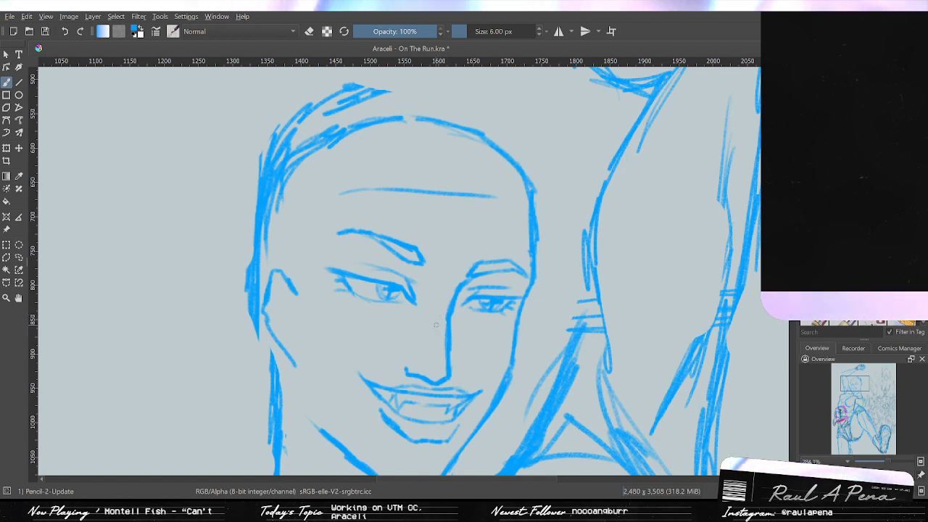
pyautogui.press('m')
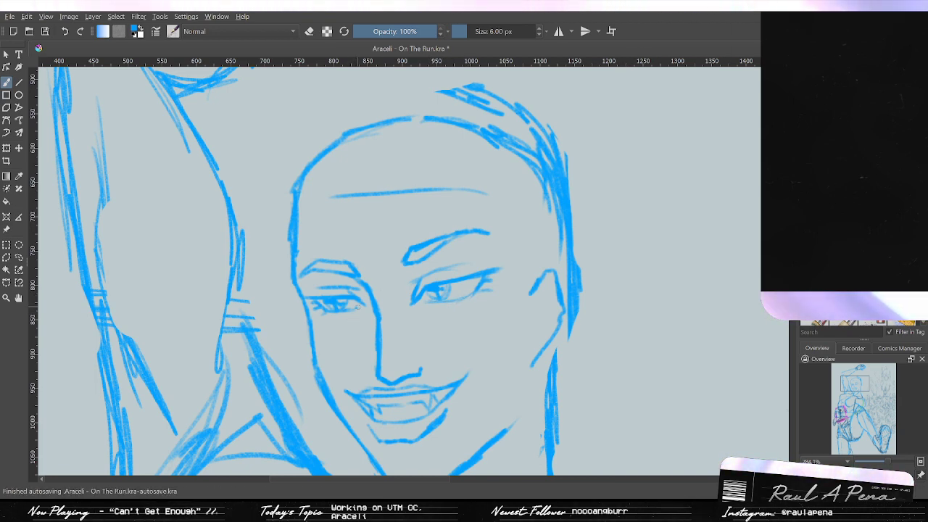
# Erase the lower edge of the far eye with the 12.16 px eraser and redraw it with the 6 px pencil.
pyautogui.press('m')
pyautogui.press('m')
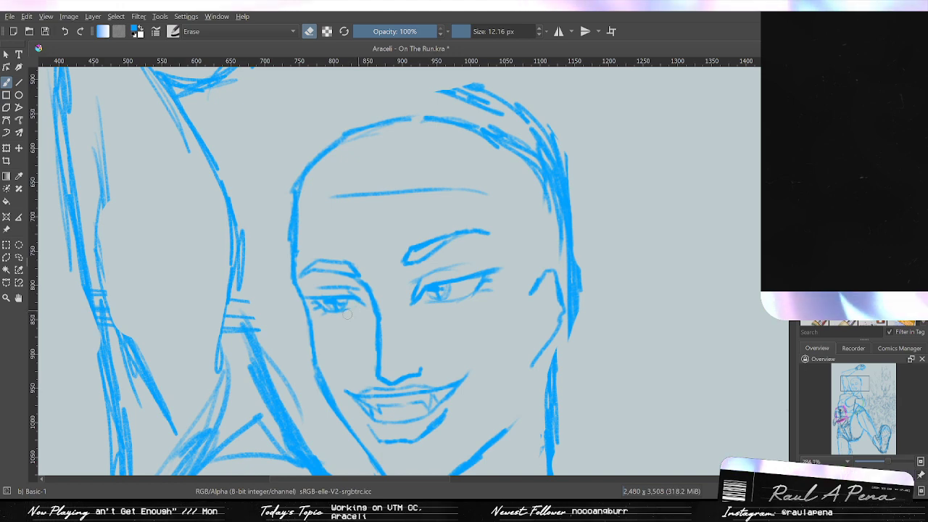
pyautogui.press('/')
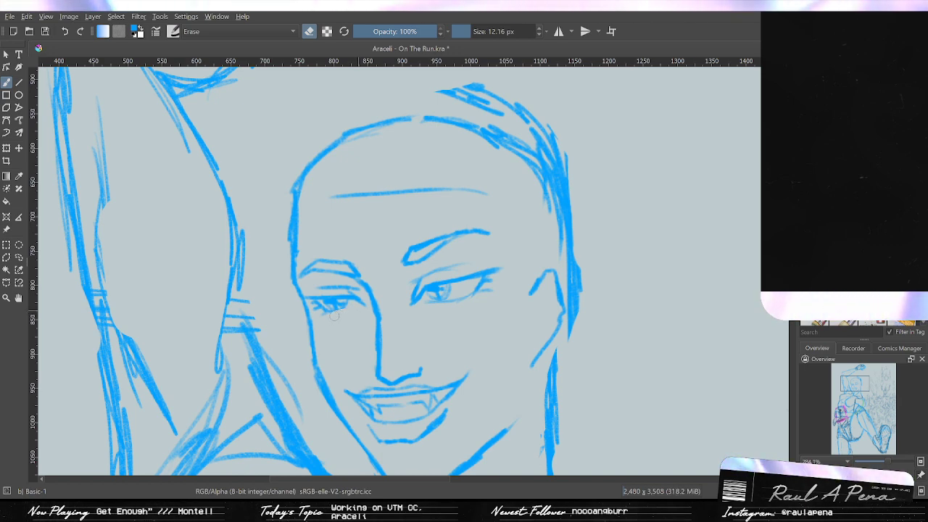
pyautogui.press('m')
pyautogui.press('m')
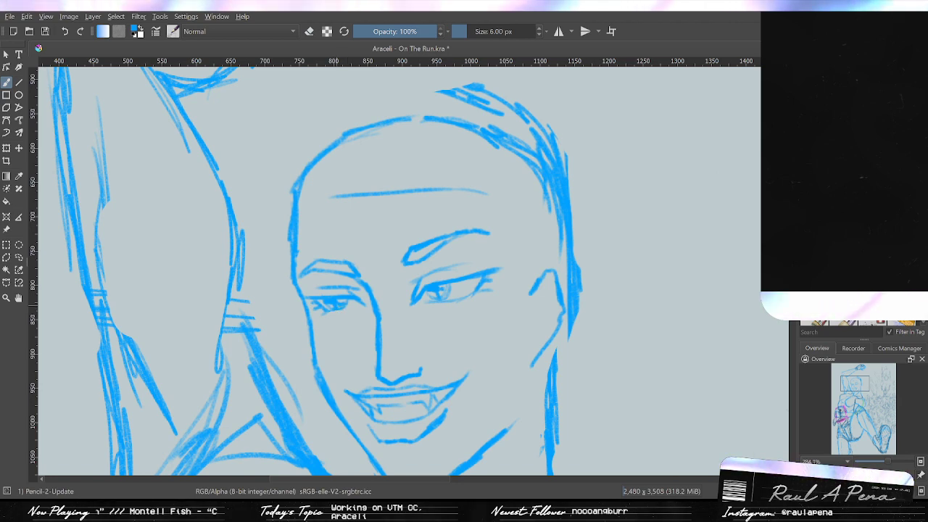
# Erase the far eye's iris with a 6.83 px eraser and redraw it with the 6 px pencil.
pyautogui.press('m')
pyautogui.press('m')
pyautogui.press('/')
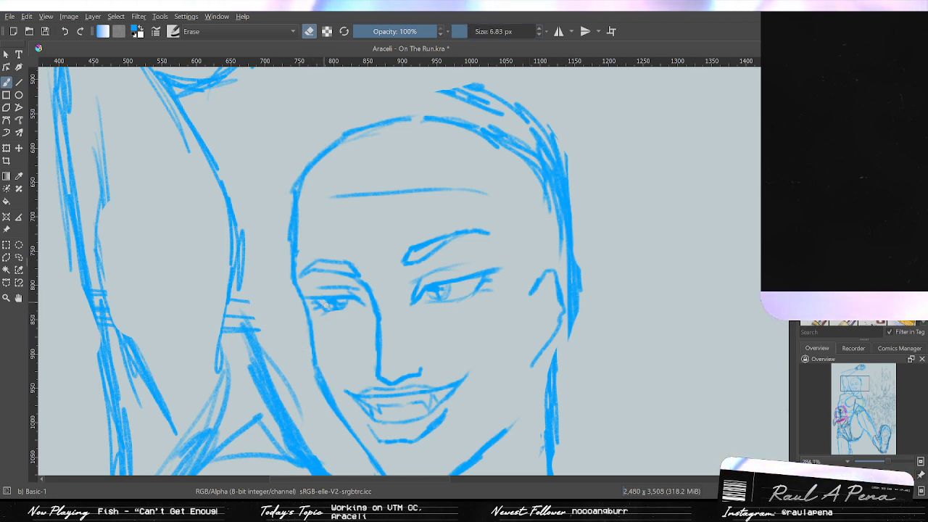
pyautogui.press('/')
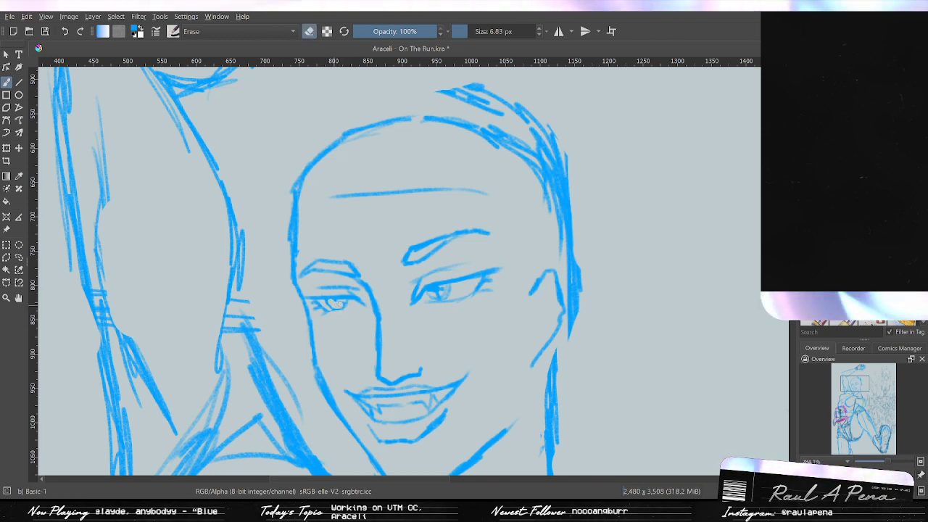
pyautogui.press('/')
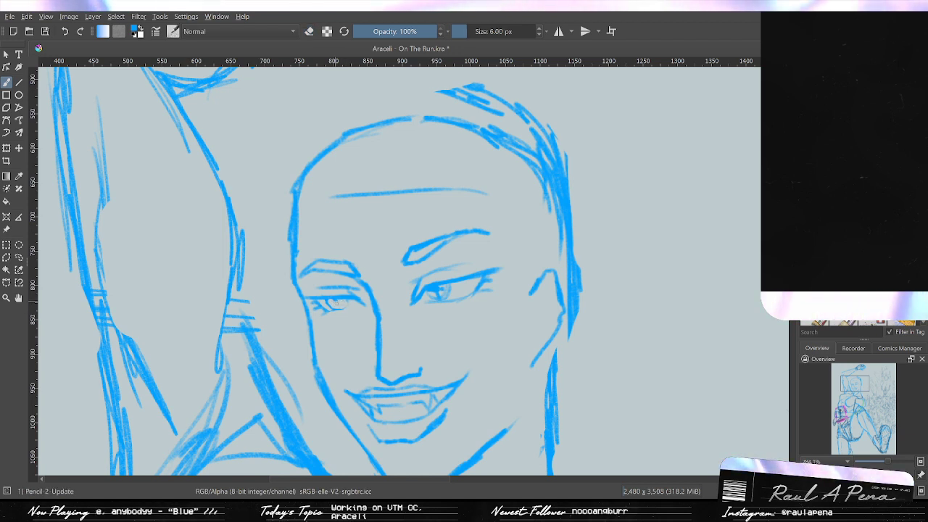
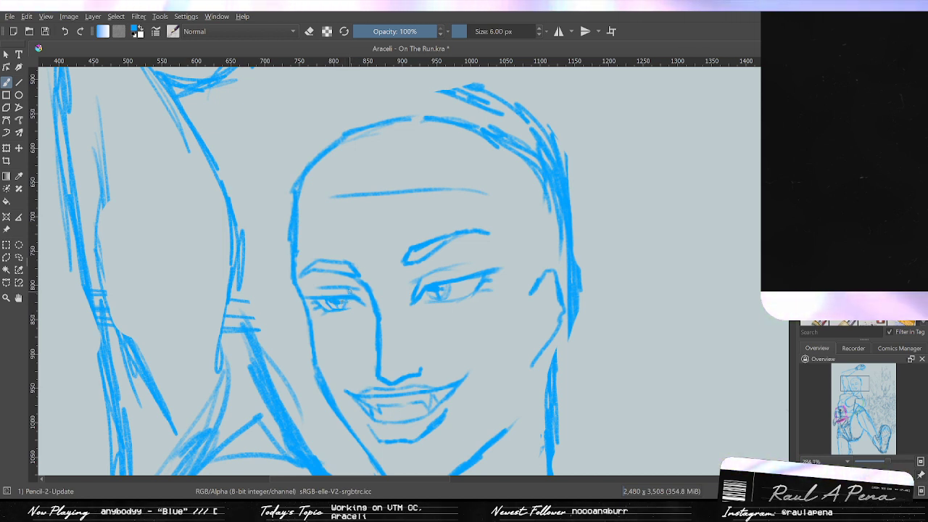
# Check the face in mirrored view and erase the straight guide line across the forehead with a 47.47 px eraser.
pyautogui.press('m')
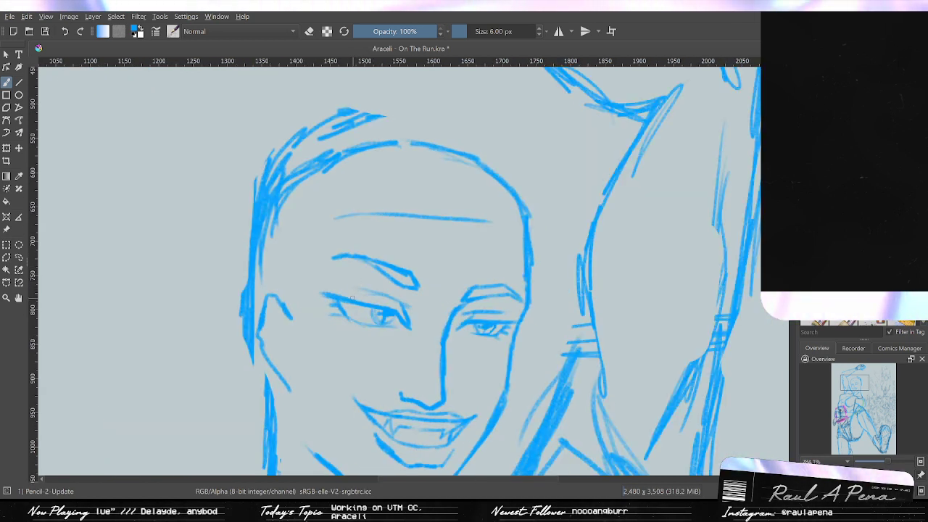
pyautogui.press('m')
pyautogui.press('m')
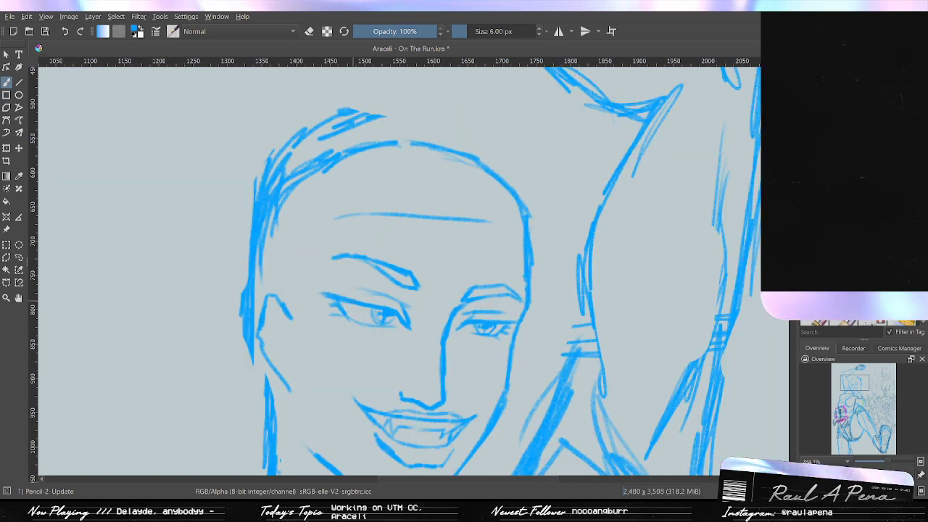
pyautogui.press('m')
pyautogui.press('m')
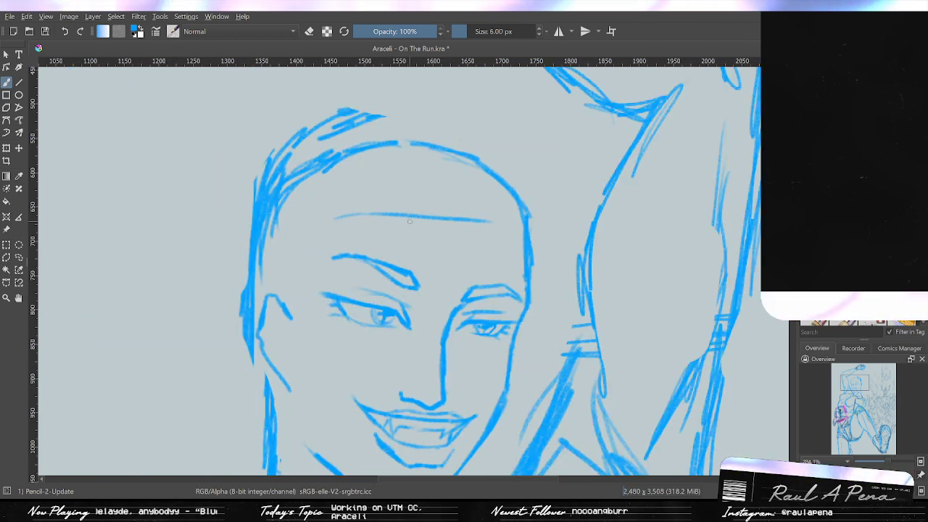
pyautogui.press('m')
pyautogui.moveTo(388, 219); pyautogui.dragTo(355, 219)
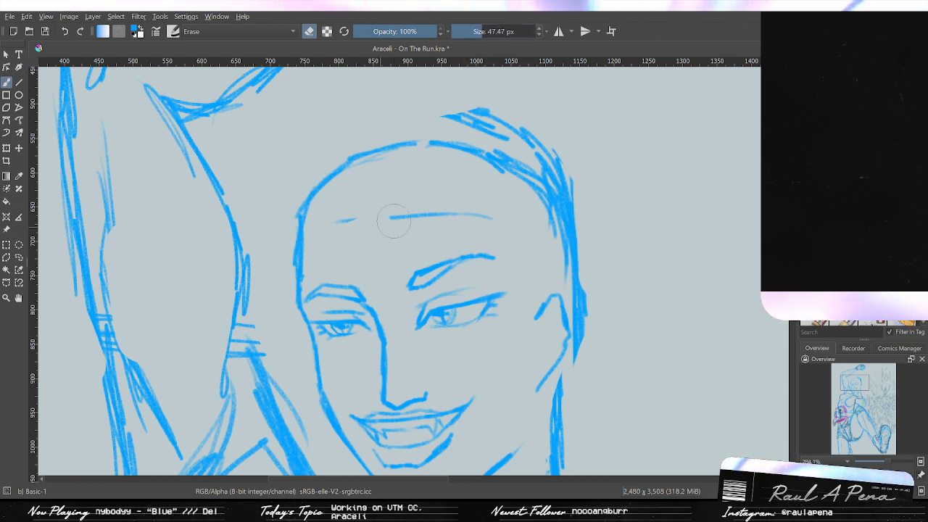
pyautogui.moveTo(389, 215); pyautogui.dragTo(482, 216)
# Sketch a curved hairline across the forehead from temple to temple with the 6 px pencil.
pyautogui.press('e')
pyautogui.moveTo(322, 227); pyautogui.dragTo(379, 221)
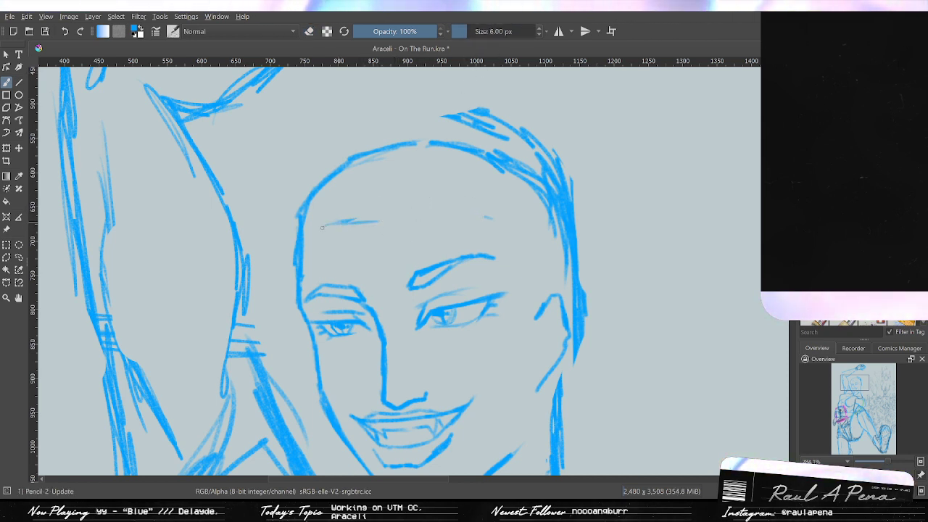
pyautogui.hotkey('ctrl', 'z')
pyautogui.moveTo(314, 245)
pyautogui.mouseDown()
pyautogui.moveTo(373, 226)
pyautogui.moveTo(331, 224)
pyautogui.moveTo(388, 230)
pyautogui.moveTo(436, 209)
pyautogui.moveTo(505, 230)
pyautogui.mouseUp()
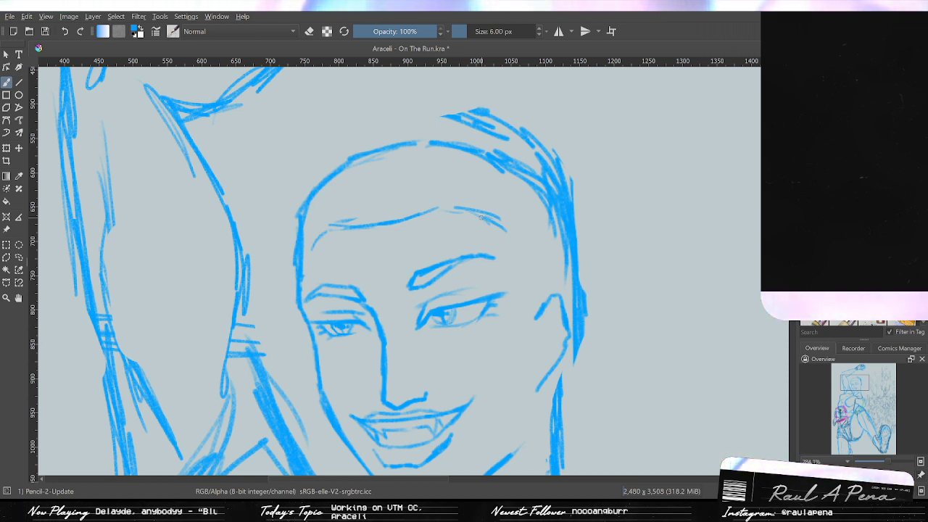
pyautogui.moveTo(373, 206); pyautogui.dragTo(367, 249)
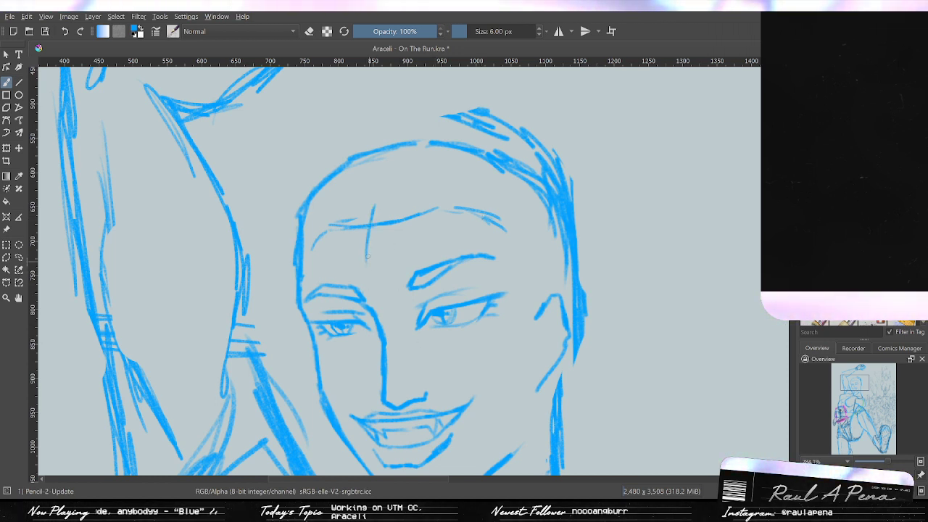
pyautogui.moveTo(373, 217); pyautogui.dragTo(388, 286)
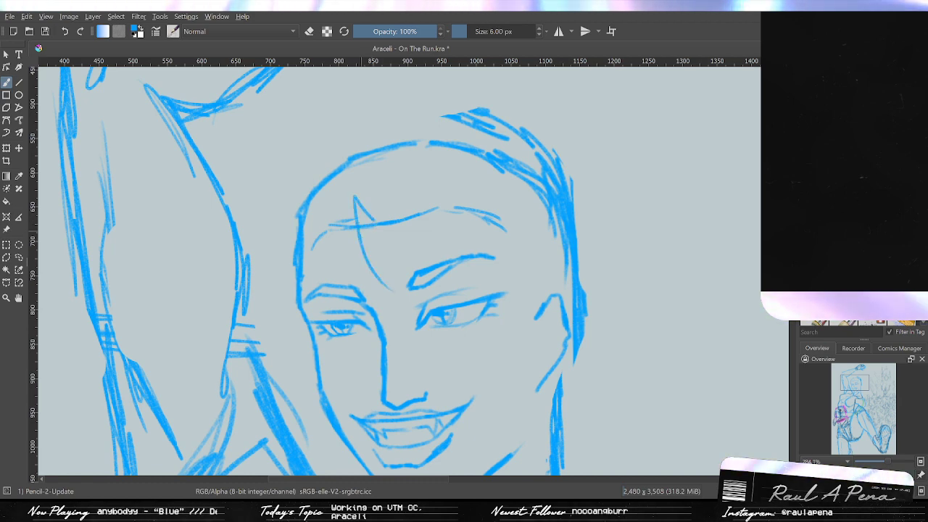
pyautogui.scroll(-2, 352, 213)
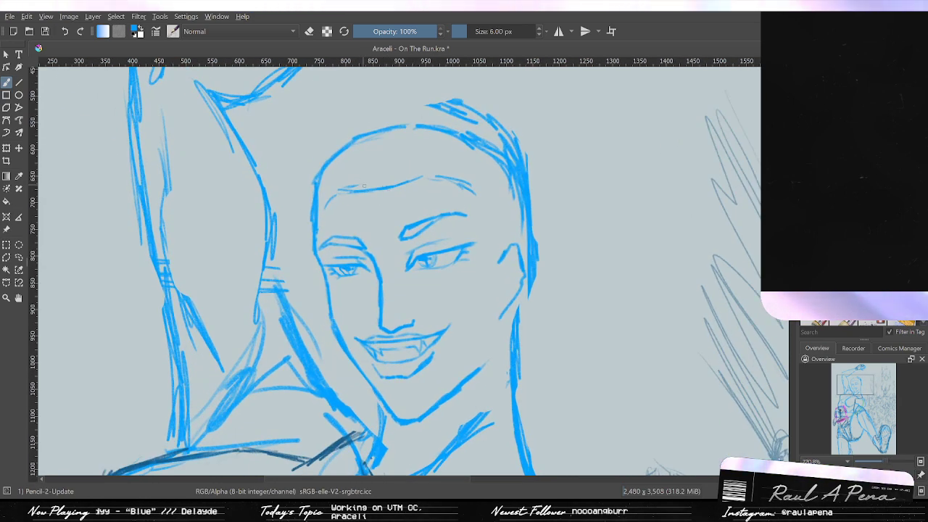
pyautogui.hotkey('ctrl', 'z')
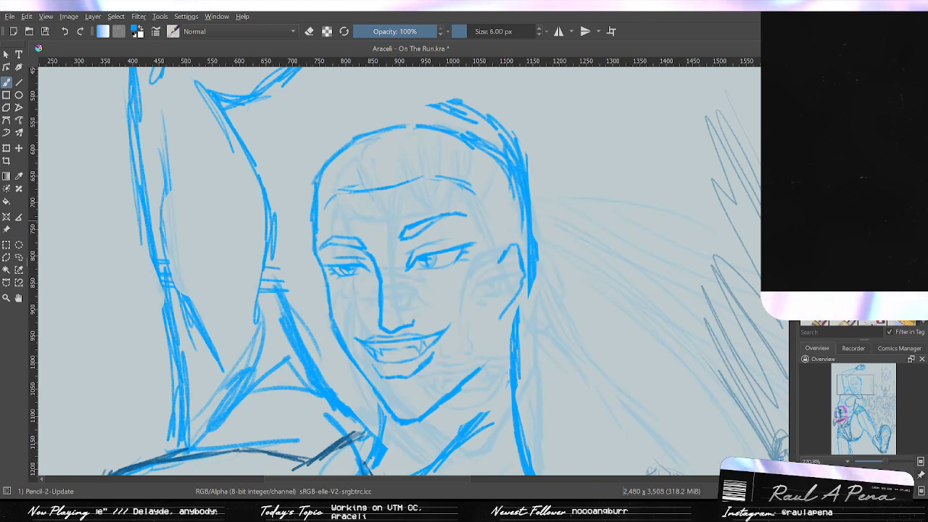
# Compare the new head with the earlier head sketch, studying the old hairline and loose hair strands.
pyautogui.hotkey('ctrl', 'z')
pyautogui.hotkey('ctrl', 'z')
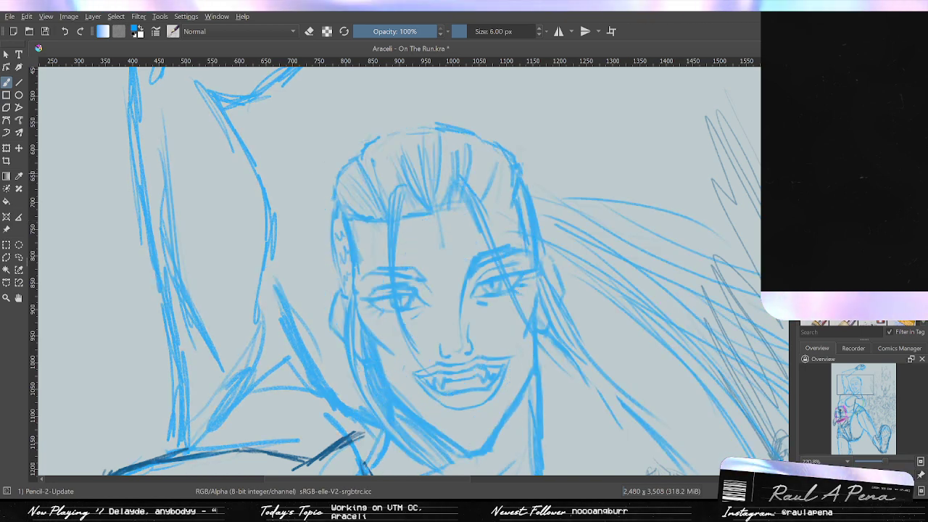
pyautogui.hotkey('ctrl', 'shift', 'z')
pyautogui.hotkey('ctrl', 'z')
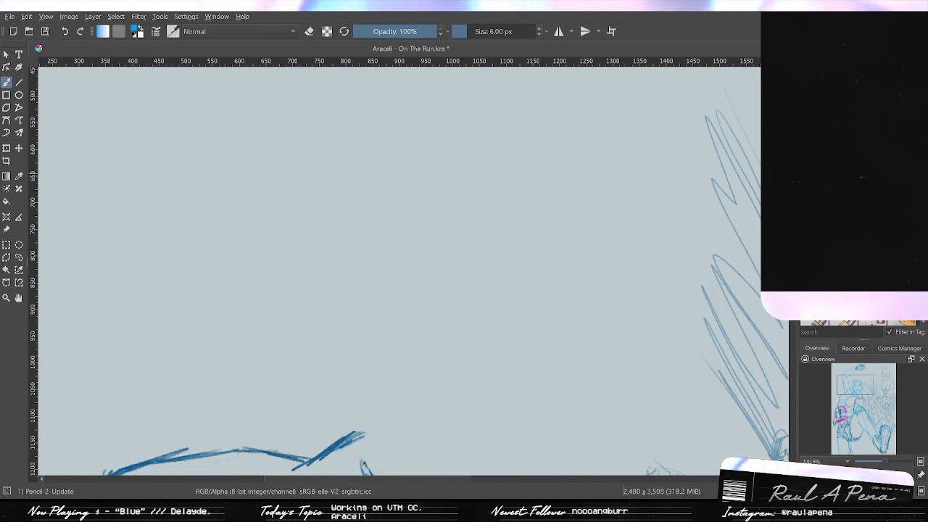
# Sketch two long hair strands from the hairline, one falling across the nose and mouth, the other past the brow and ear.
pyautogui.scroll(1, 387, 299)
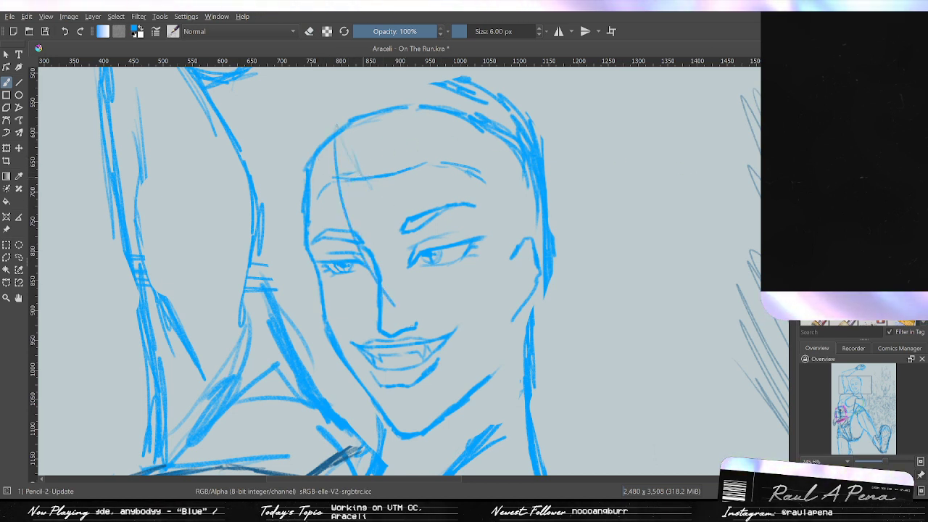
pyautogui.moveTo(395, 305); pyautogui.dragTo(415, 323)
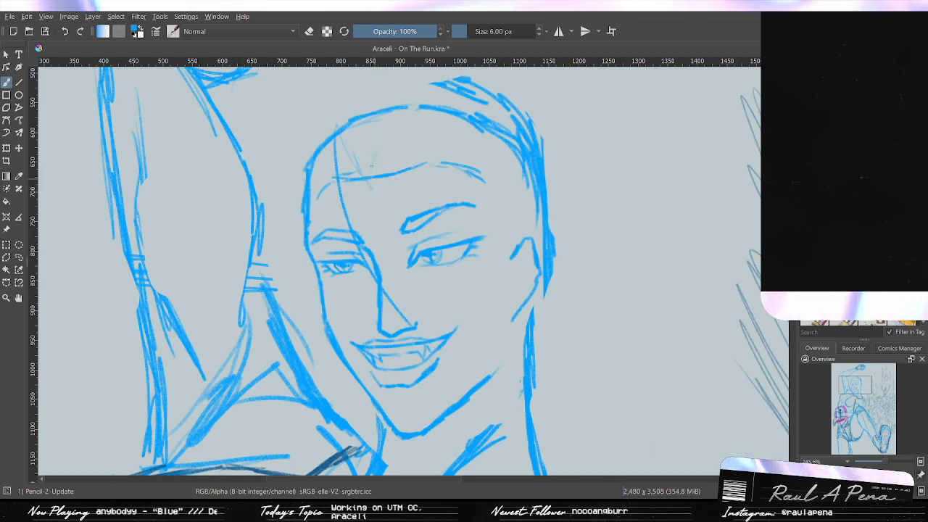
pyautogui.moveTo(378, 134); pyautogui.dragTo(468, 203)
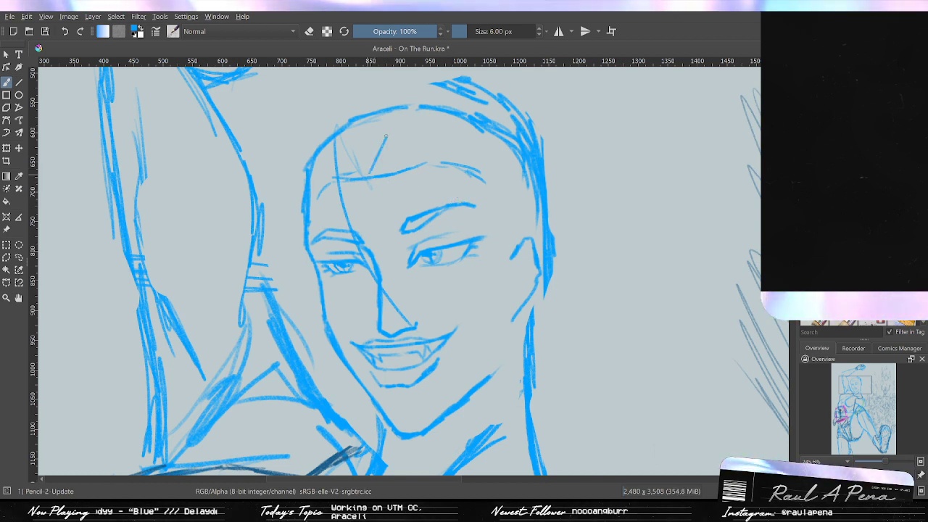
pyautogui.moveTo(370, 174); pyautogui.dragTo(623, 401)
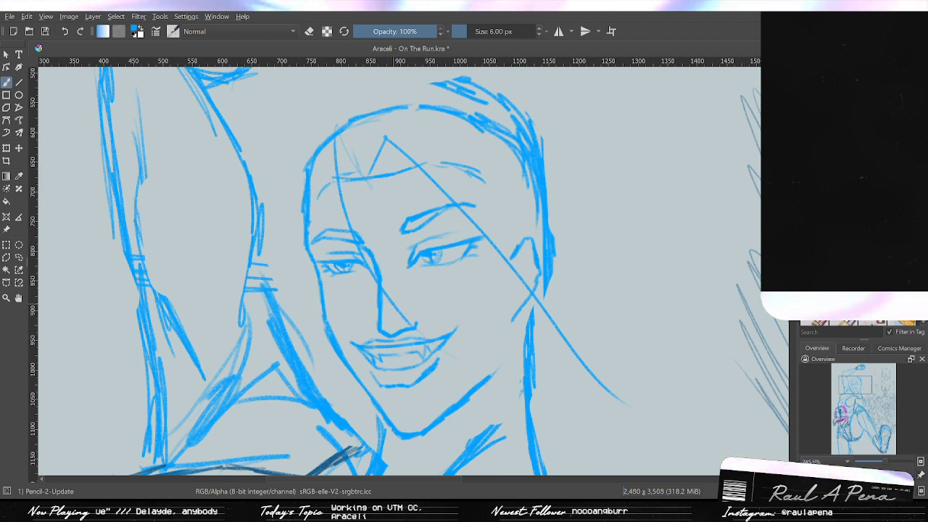
pyautogui.moveTo(419, 330); pyautogui.dragTo(518, 405)
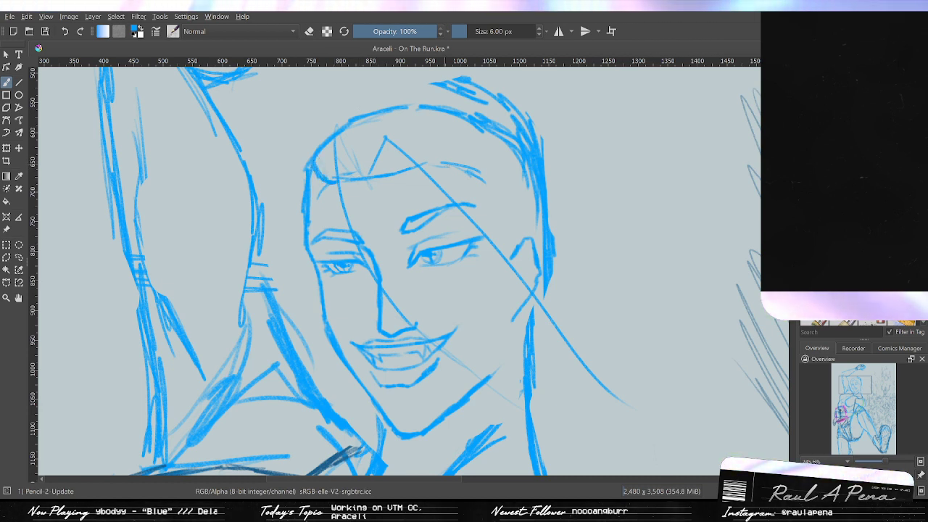
# Sketch a curved hairline segment from the temple up to the back edge of the head with the 6 px pencil.
pyautogui.moveTo(452, 166); pyautogui.dragTo(475, 160)
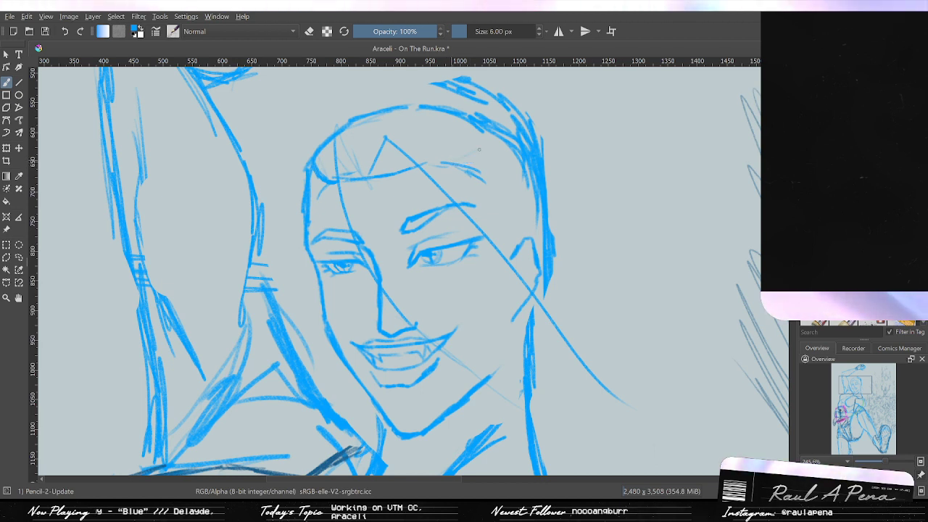
pyautogui.hotkey('ctrl', 'z')
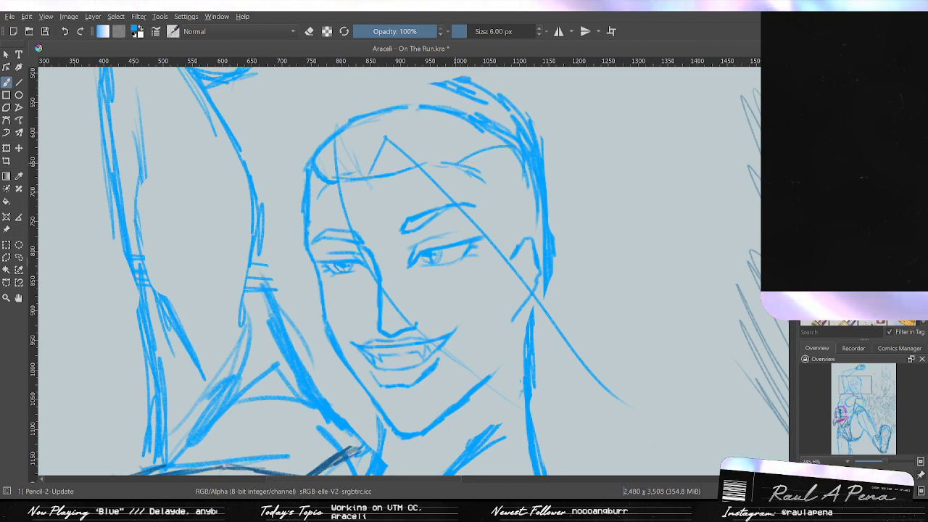
pyautogui.moveTo(460, 160); pyautogui.dragTo(520, 143)
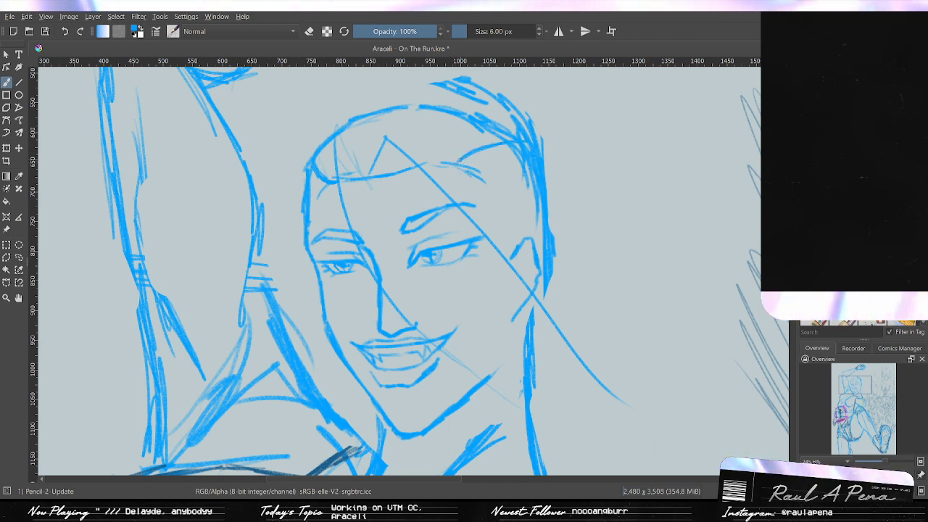
# Erase the thick outer outline at the back of the head and the top of the neck line, and sketch a tighter curve down to the ear.
pyautogui.press('e')
pyautogui.moveTo(495, 97)
pyautogui.mouseDown()
pyautogui.moveTo(455, 84)
pyautogui.moveTo(512, 97)
pyautogui.moveTo(503, 108)
pyautogui.moveTo(544, 149)
pyautogui.moveTo(555, 275)
pyautogui.mouseUp()
pyautogui.moveTo(560, 236); pyautogui.dragTo(541, 182)
pyautogui.press('e')
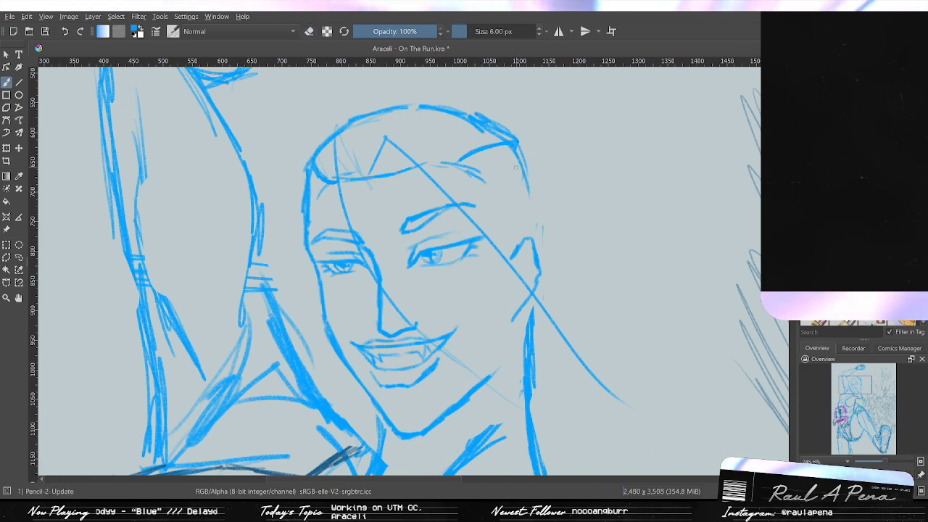
pyautogui.scroll(-4, 536, 223)
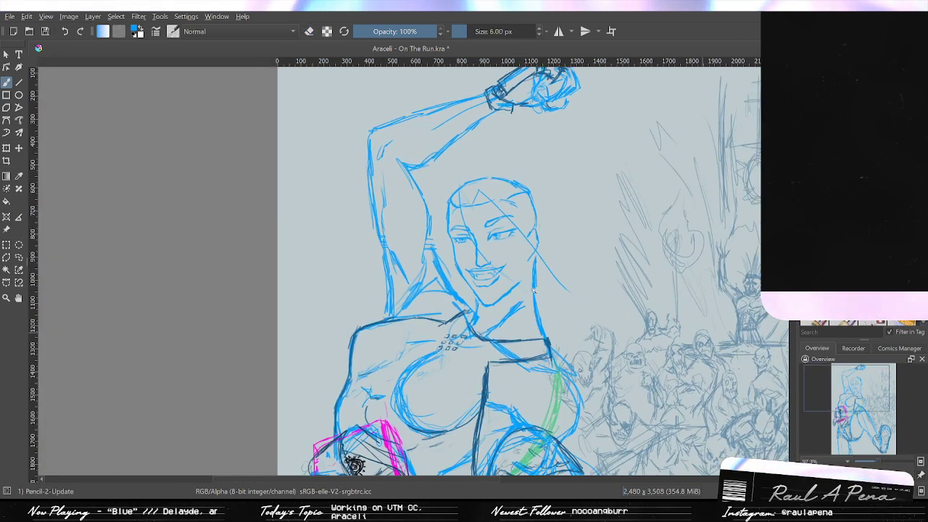
pyautogui.scroll(2, 536, 223)
pyautogui.press('e')
pyautogui.moveTo(535, 279)
pyautogui.mouseDown()
pyautogui.moveTo(538, 325)
pyautogui.moveTo(538, 293)
pyautogui.moveTo(538, 332)
pyautogui.moveTo(534, 280)
pyautogui.moveTo(530, 331)
pyautogui.mouseUp()
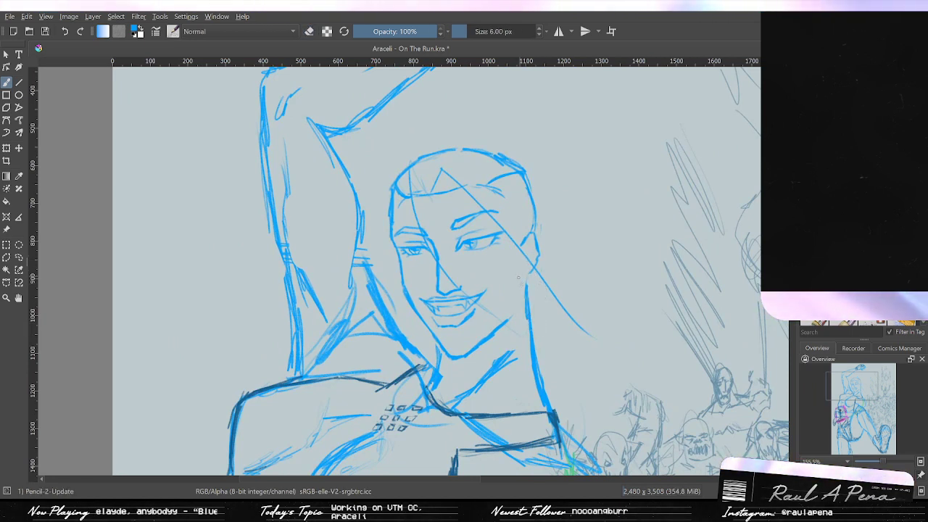
# Examine the coloured character reference beside the sketch, comparing its face, ear and hair with the new head.
pyautogui.scroll(3, 518, 277)
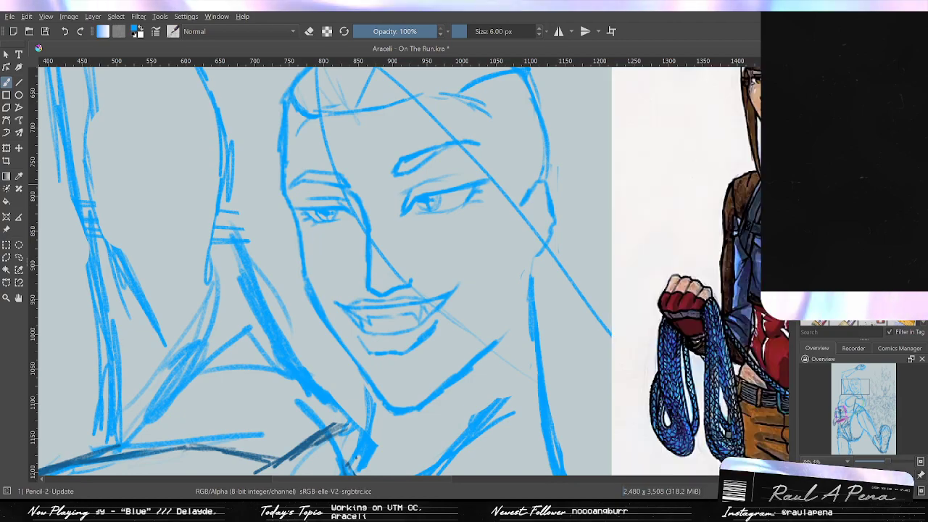
pyautogui.moveTo(616, 289); pyautogui.dragTo(616, 310)
pyautogui.moveTo(666, 217); pyautogui.dragTo(549, 284)
pyautogui.moveTo(681, 195); pyautogui.dragTo(588, 236)
pyautogui.moveTo(687, 429); pyautogui.dragTo(481, 210)
pyautogui.moveTo(528, 336); pyautogui.dragTo(408, 63)
pyautogui.moveTo(725, 351); pyautogui.dragTo(532, 259)
pyautogui.moveTo(572, 283)
pyautogui.mouseDown()
pyautogui.moveTo(580, 247)
pyautogui.moveTo(577, 289)
pyautogui.mouseUp()
pyautogui.moveTo(459, 288)
pyautogui.mouseDown()
pyautogui.moveTo(483, 309)
pyautogui.moveTo(731, 358)
pyautogui.mouseUp()
pyautogui.moveTo(406, 254)
pyautogui.mouseDown()
pyautogui.moveTo(645, 285)
pyautogui.moveTo(688, 413)
pyautogui.mouseUp()
pyautogui.scroll(-1, 642, 295)
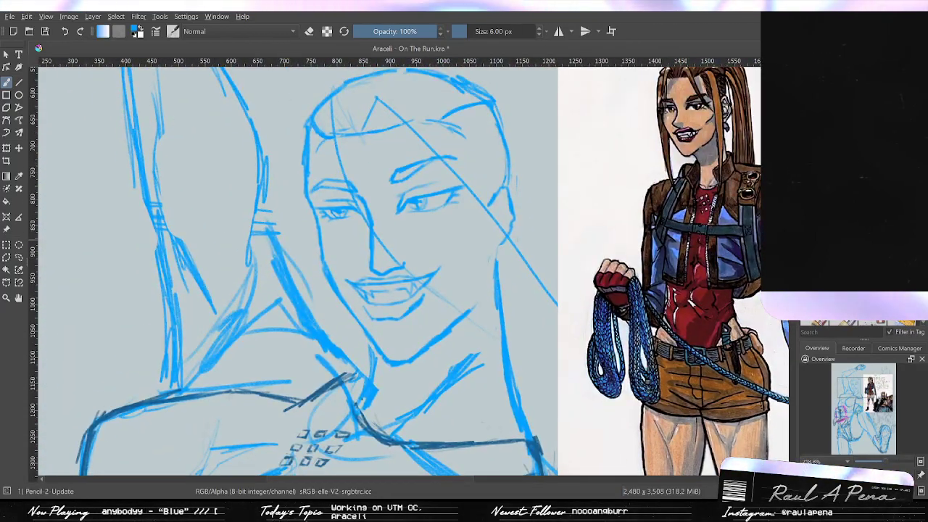
# Sketch the earlobe and the jaw line below it, then slim the neck line with an 18.49 px eraser and redraw its upper part.
pyautogui.moveTo(448, 273); pyautogui.dragTo(468, 219)
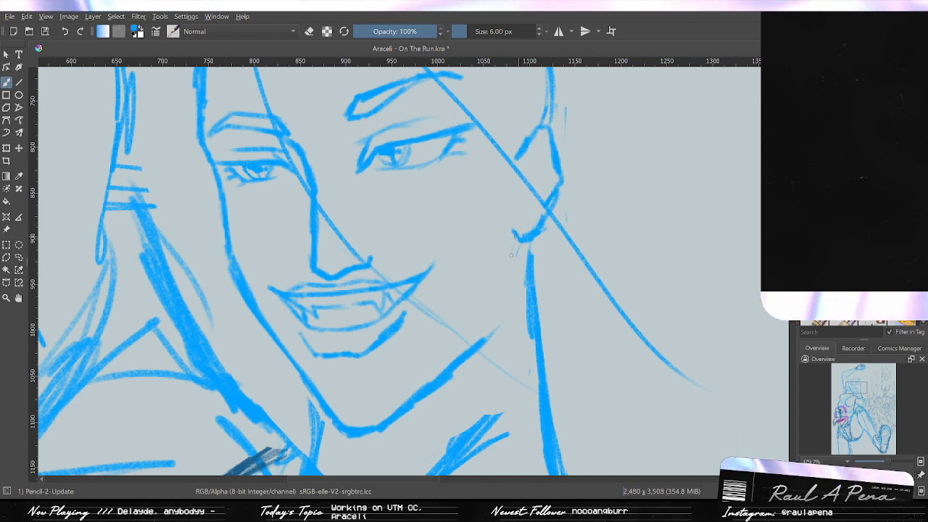
pyautogui.moveTo(513, 232)
pyautogui.mouseDown()
pyautogui.moveTo(505, 275)
pyautogui.moveTo(520, 333)
pyautogui.mouseUp()
pyautogui.press('e')
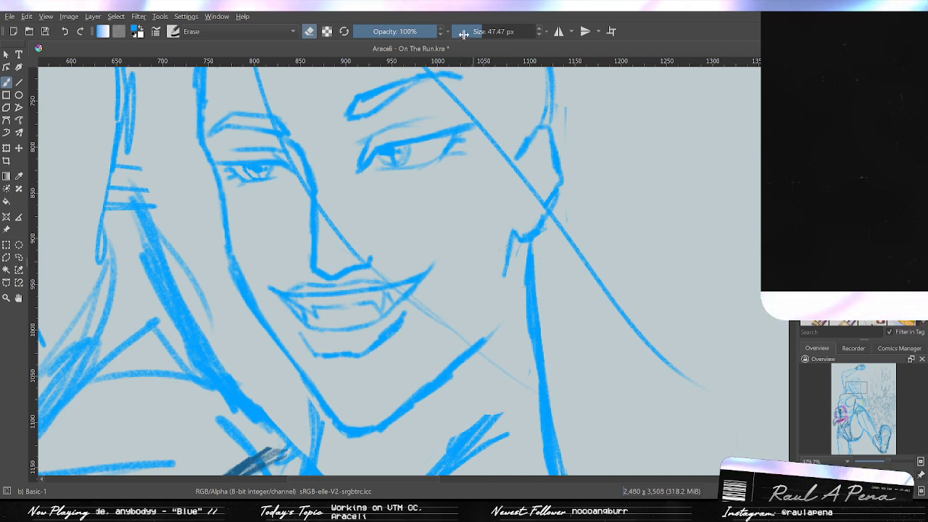
pyautogui.moveTo(463, 33); pyautogui.dragTo(454, 34)
pyautogui.moveTo(521, 281); pyautogui.dragTo(523, 326)
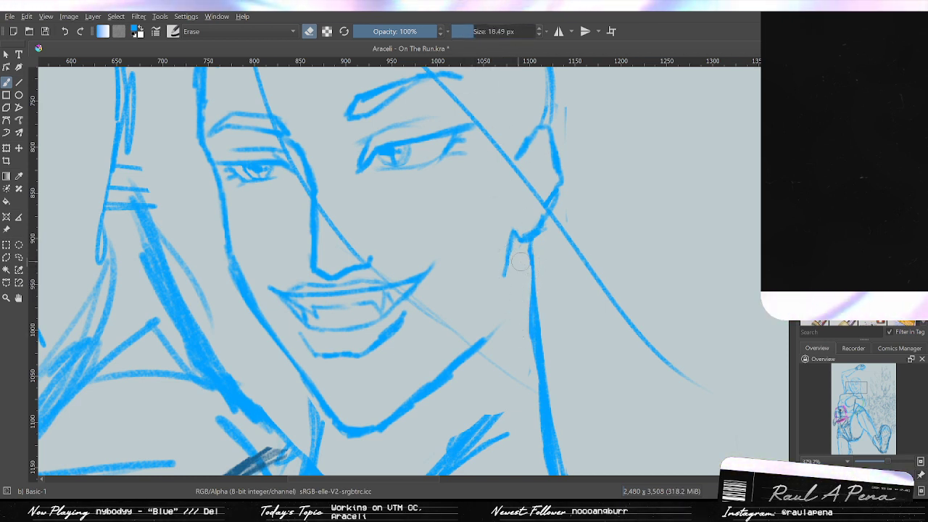
pyautogui.moveTo(518, 262); pyautogui.dragTo(535, 392)
pyautogui.press('/')
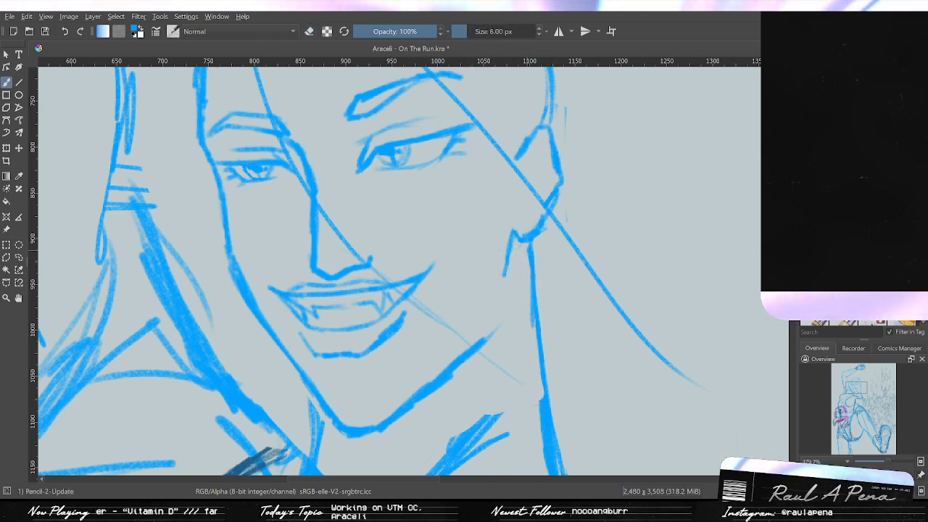
pyautogui.moveTo(526, 255); pyautogui.dragTo(532, 322)
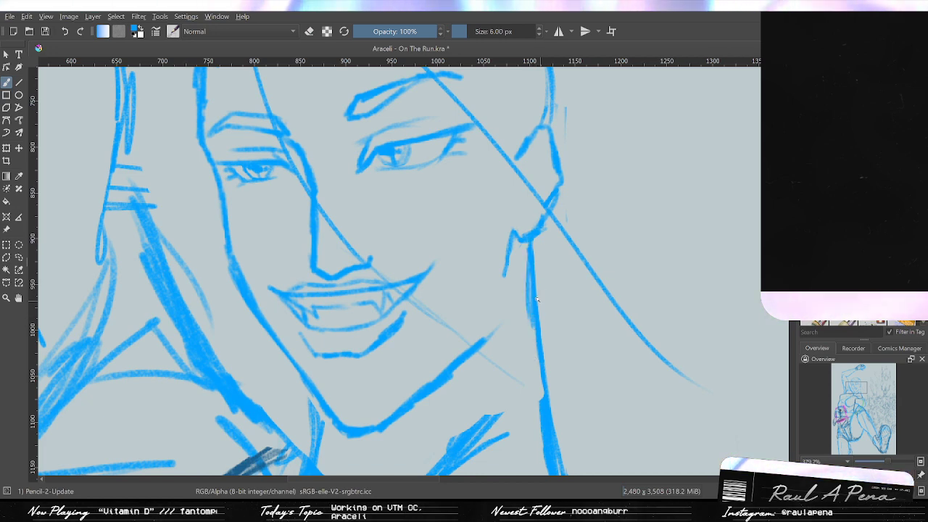
# Sketch the side hairline from the temple down to the front of the ear.
pyautogui.scroll(-6, 537, 299)
pyautogui.scroll(5, 542, 290)
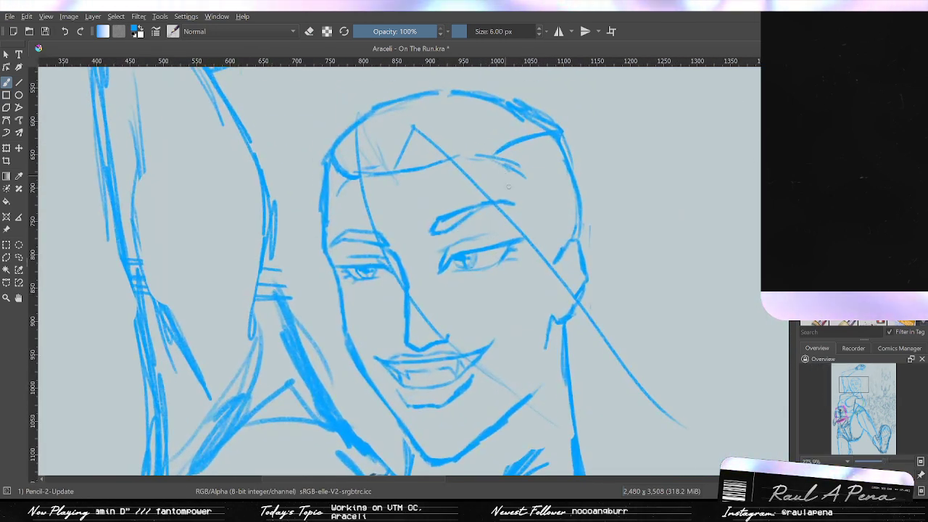
pyautogui.moveTo(517, 172); pyautogui.dragTo(530, 220)
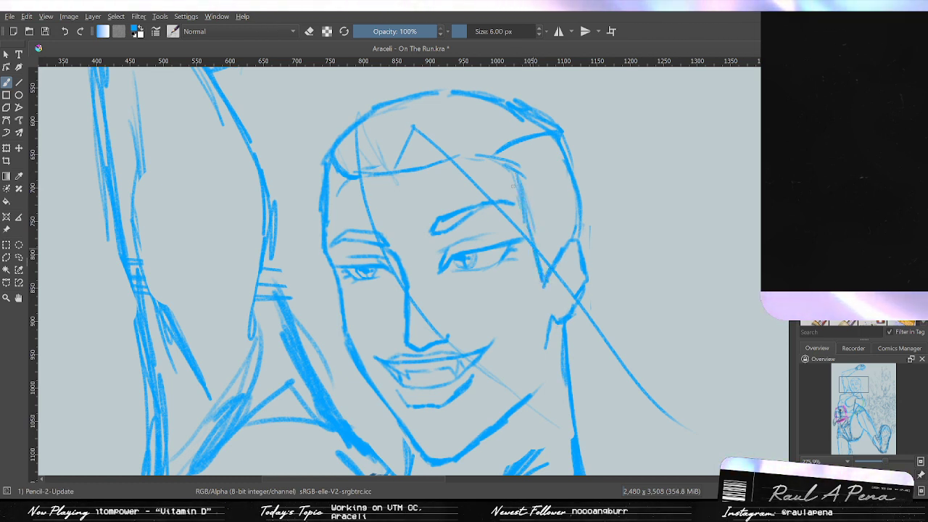
pyautogui.hotkey('ctrl', 'z')
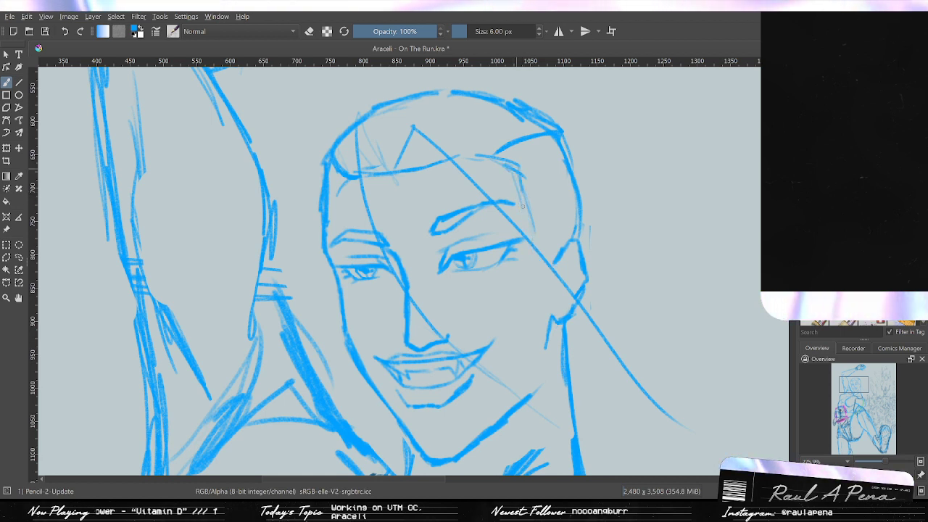
pyautogui.moveTo(517, 175); pyautogui.dragTo(551, 272)
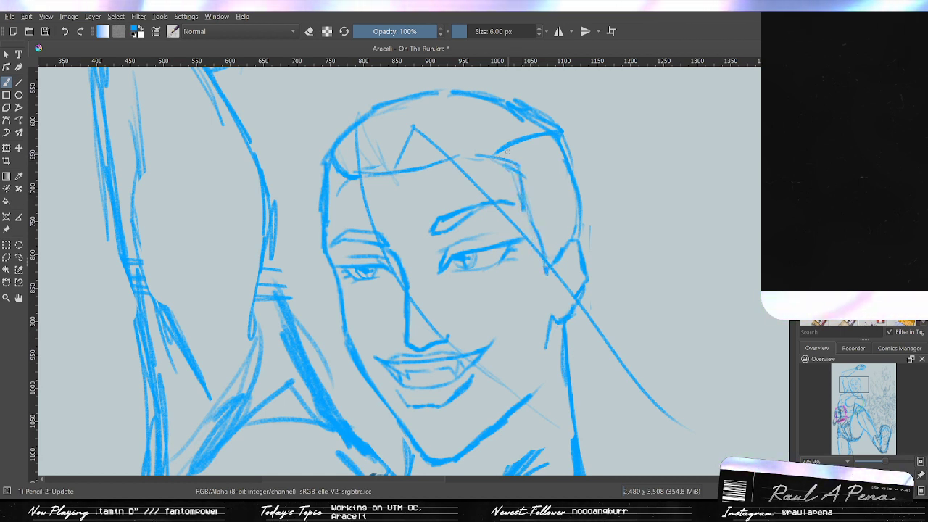
# Erase the temple curve and adjoining head outline with the 18.49 px eraser, and sketch a rounded curve from the temple to the back of the head.
pyautogui.press('/')
pyautogui.moveTo(495, 152); pyautogui.dragTo(497, 146)
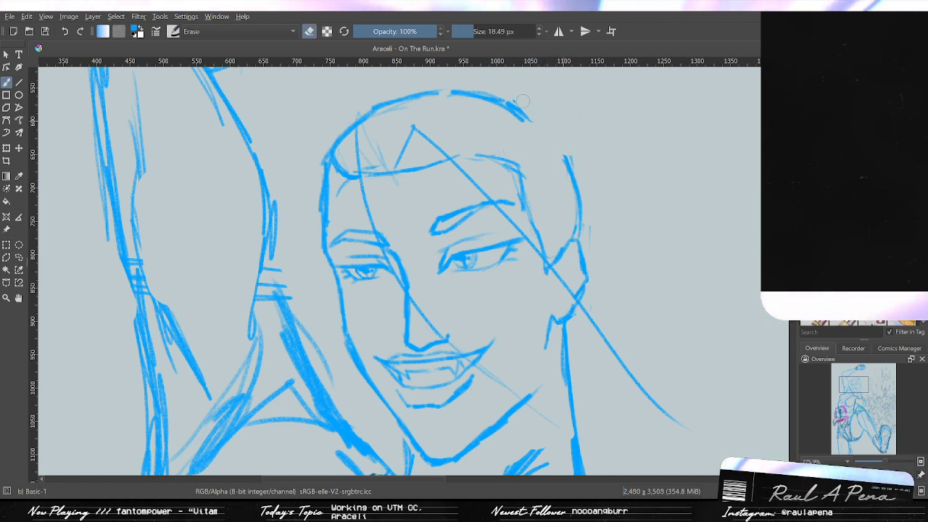
pyautogui.moveTo(518, 161); pyautogui.dragTo(537, 135)
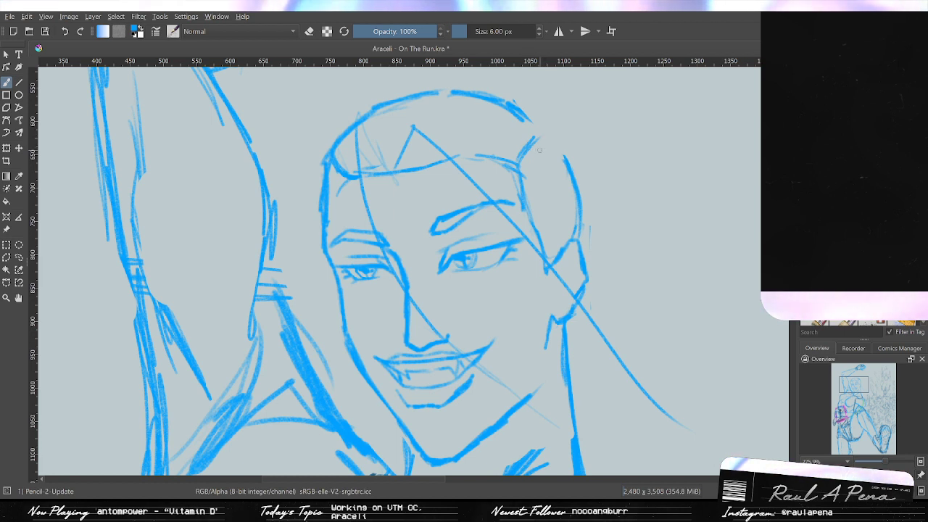
pyautogui.hotkey('ctrl', 'z')
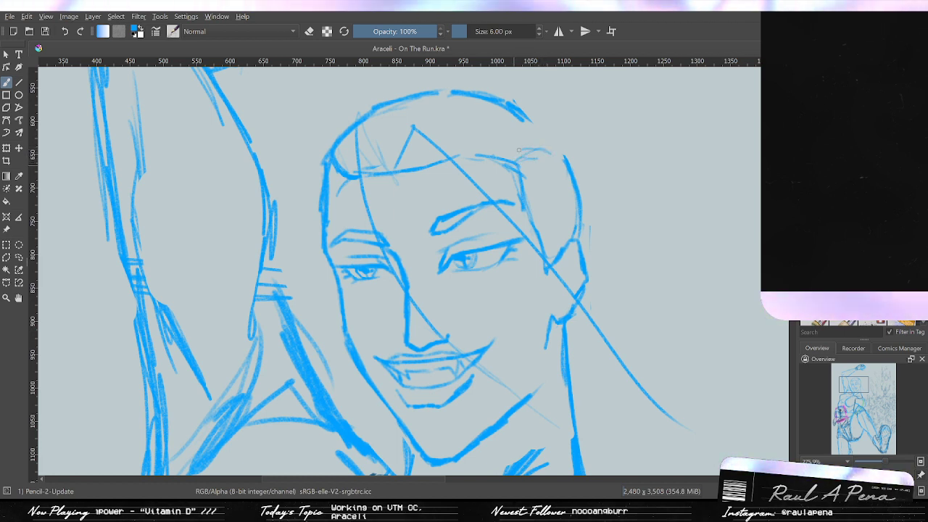
pyautogui.moveTo(513, 156); pyautogui.dragTo(563, 147)
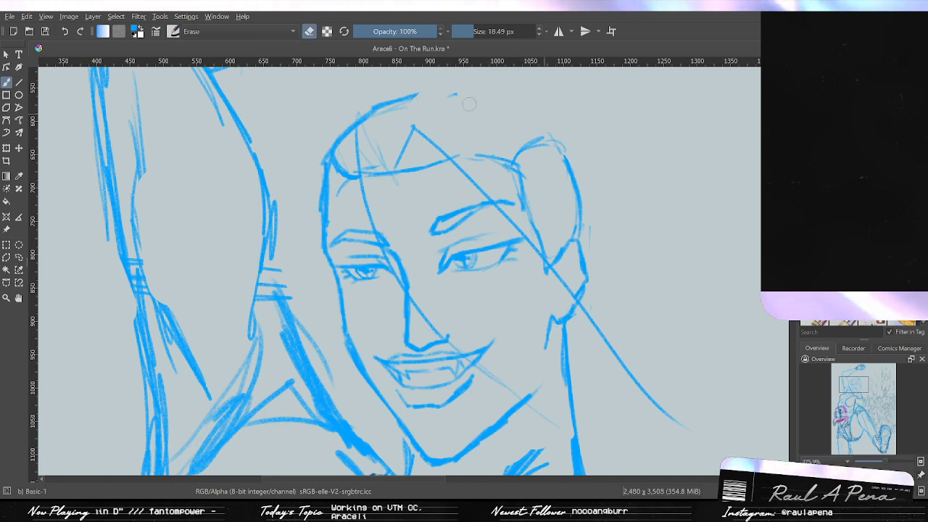
# Erase the remaining outline over the top of the head and sketch a short hairline curve at the far temple.
pyautogui.moveTo(469, 103)
pyautogui.mouseDown()
pyautogui.moveTo(392, 99)
pyautogui.moveTo(403, 113)
pyautogui.moveTo(366, 114)
pyautogui.moveTo(368, 126)
pyautogui.moveTo(378, 101)
pyautogui.moveTo(334, 147)
pyautogui.mouseUp()
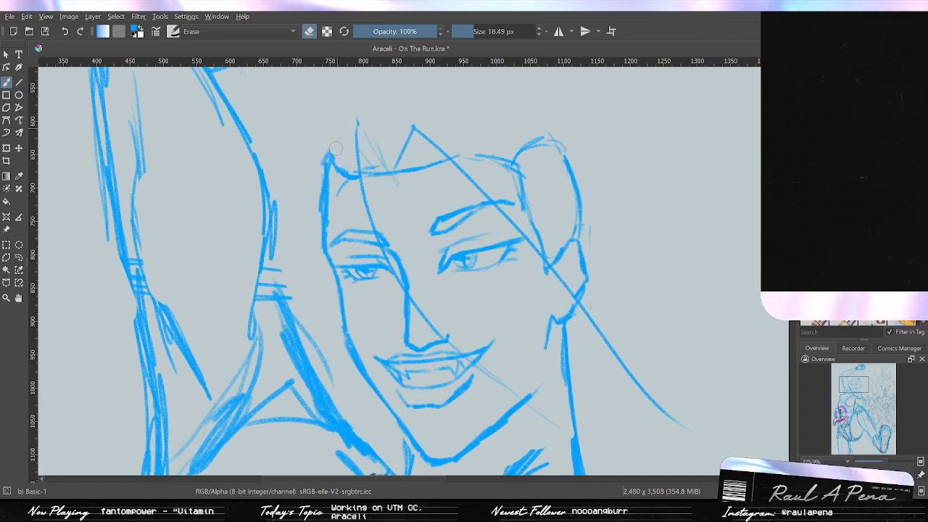
pyautogui.press('/')
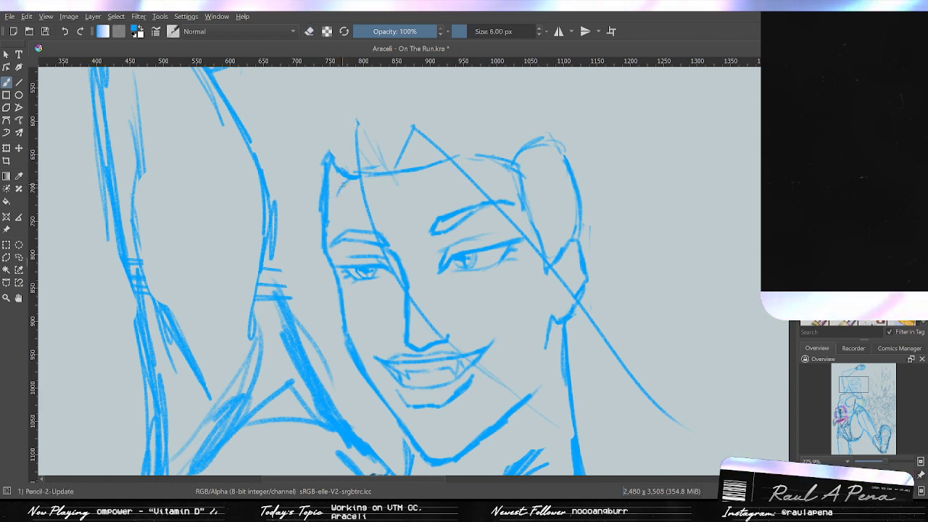
pyautogui.moveTo(329, 208); pyautogui.dragTo(330, 218)
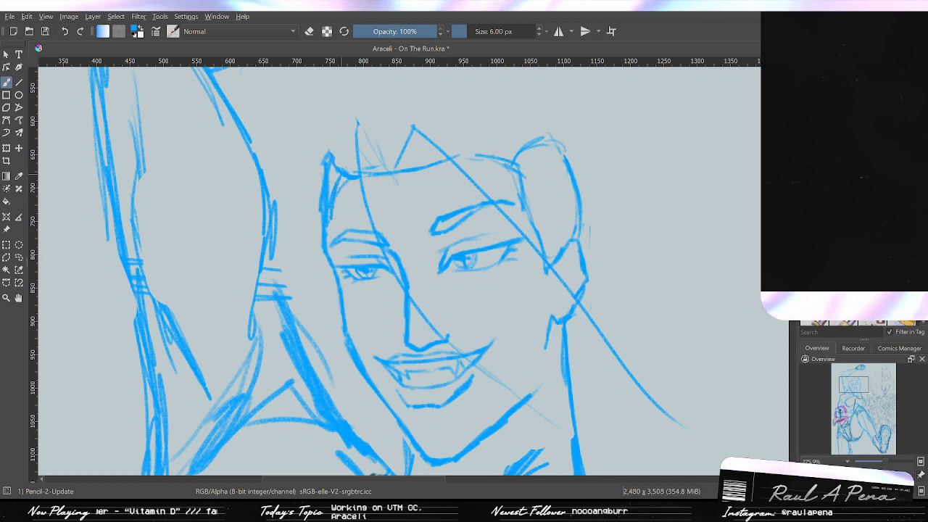
pyautogui.hotkey('ctrl', 'z')
pyautogui.moveTo(347, 177); pyautogui.dragTo(334, 204)
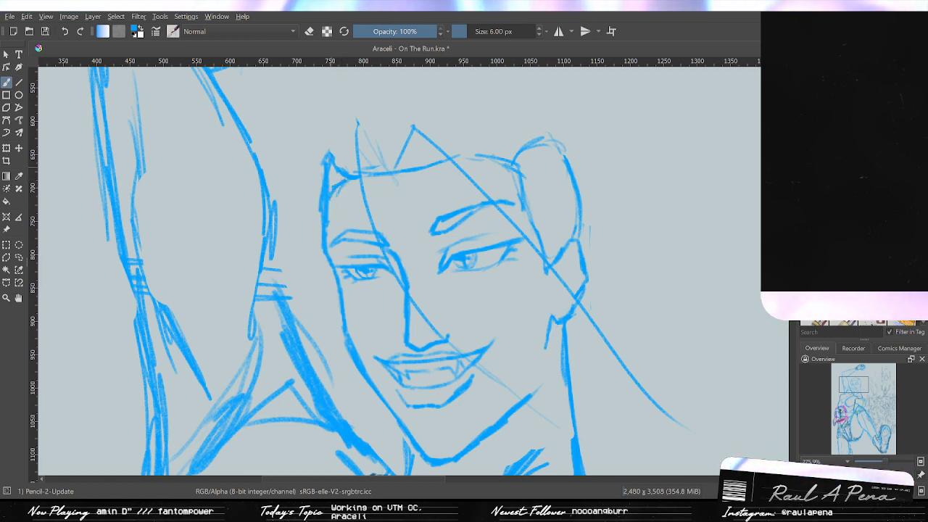
# Build up the two loose hair strands with V-shaped roots at the hairline and second edges running across the face and toward the ear.
pyautogui.moveTo(329, 154); pyautogui.dragTo(340, 129)
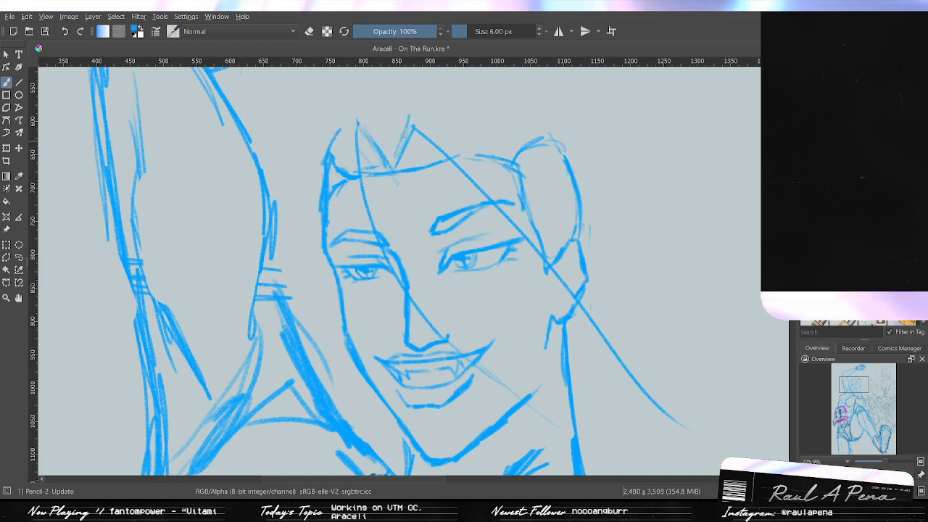
pyautogui.moveTo(392, 168); pyautogui.dragTo(408, 118)
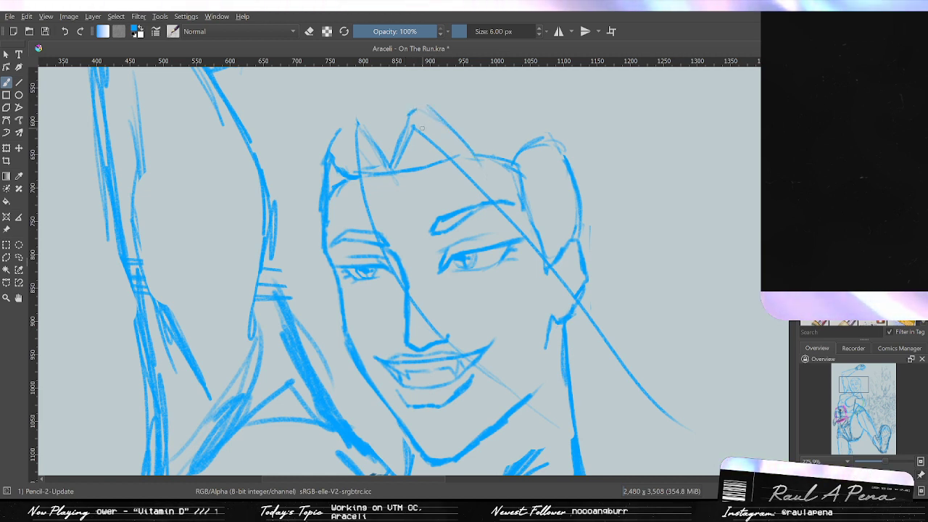
pyautogui.moveTo(402, 118)
pyautogui.mouseDown()
pyautogui.moveTo(419, 108)
pyautogui.moveTo(495, 174)
pyautogui.mouseUp()
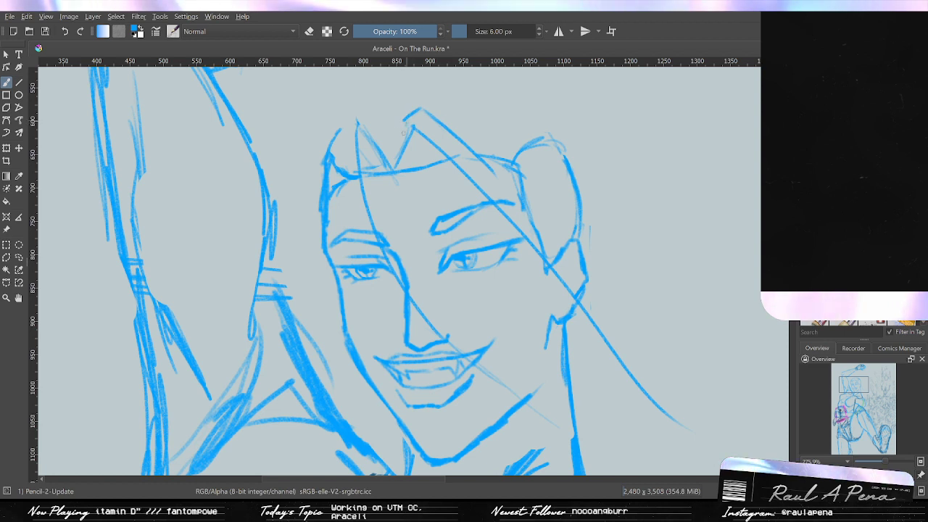
pyautogui.moveTo(470, 141); pyautogui.dragTo(555, 244)
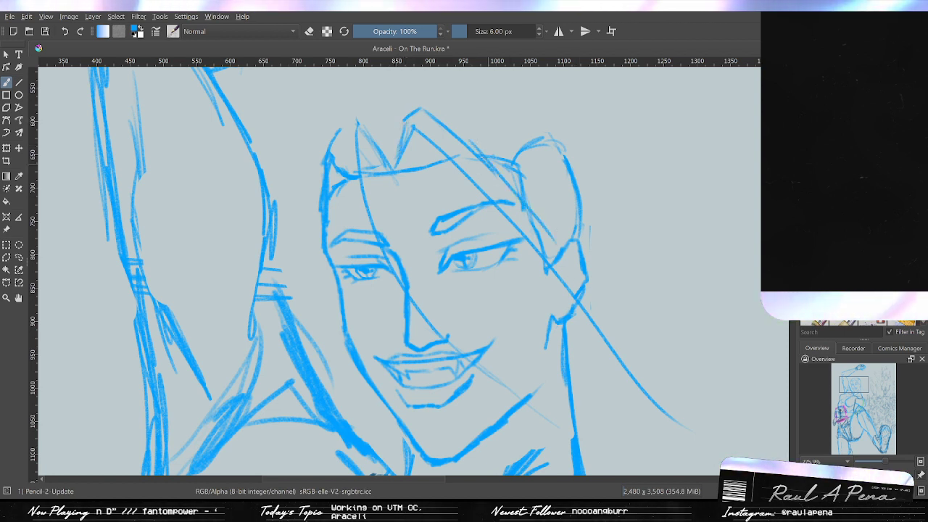
pyautogui.hotkey('ctrl', 'z')
pyautogui.moveTo(484, 162); pyautogui.dragTo(529, 220)
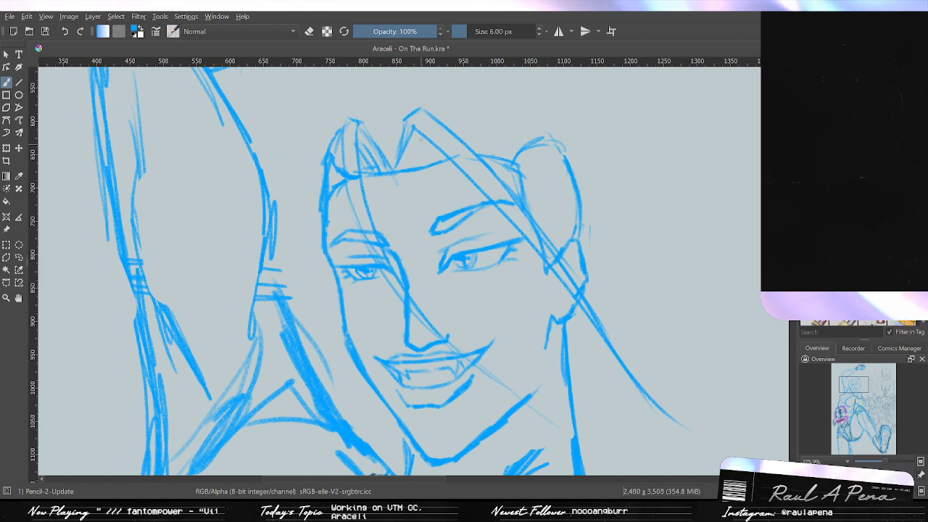
# Hatch the hair between the strand roots and sketch a thick new hair outline over the top of the head.
pyautogui.moveTo(418, 138); pyautogui.dragTo(431, 212)
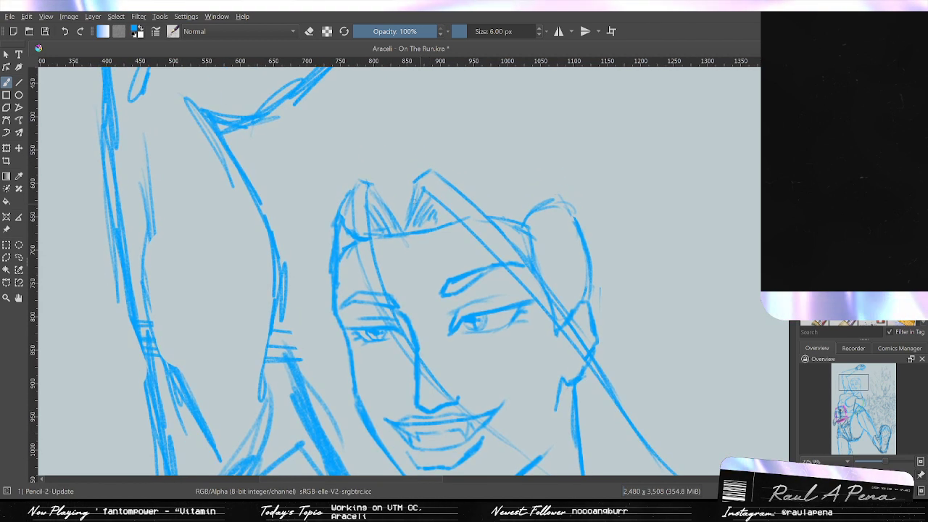
pyautogui.moveTo(352, 190)
pyautogui.mouseDown()
pyautogui.moveTo(396, 162)
pyautogui.moveTo(387, 154)
pyautogui.moveTo(416, 149)
pyautogui.moveTo(536, 170)
pyautogui.moveTo(469, 149)
pyautogui.moveTo(492, 150)
pyautogui.moveTo(560, 202)
pyautogui.mouseUp()
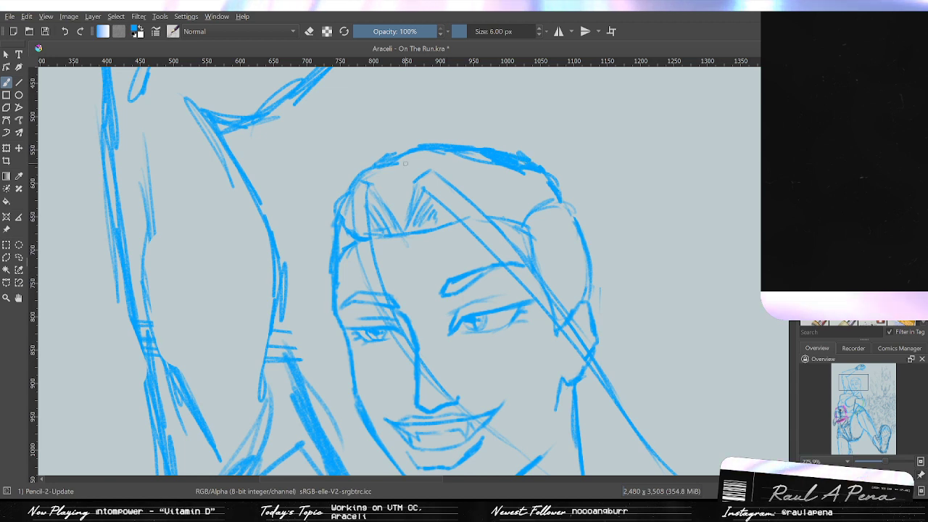
pyautogui.moveTo(378, 160); pyautogui.dragTo(435, 145)
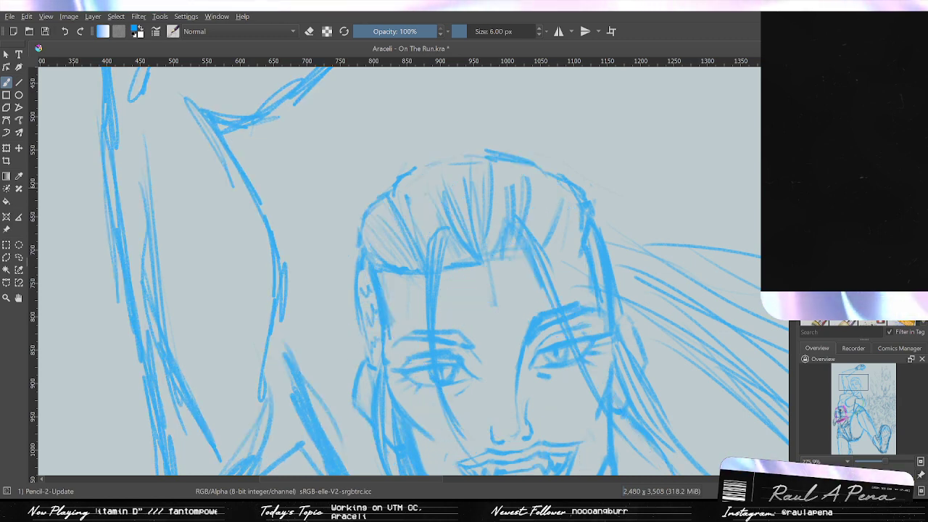
# Sketch curved swept-back hair strokes from the hairline toward the back of the head with the 6 px pencil.
pyautogui.moveTo(674, 192)
pyautogui.mouseDown()
pyautogui.moveTo(645, 159)
pyautogui.moveTo(639, 183)
pyautogui.mouseUp()
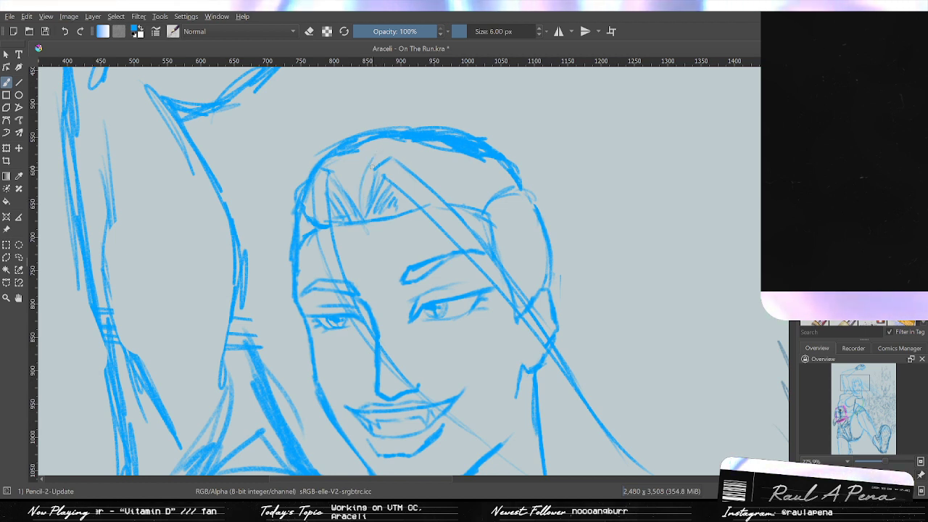
pyautogui.moveTo(455, 152); pyautogui.dragTo(423, 186)
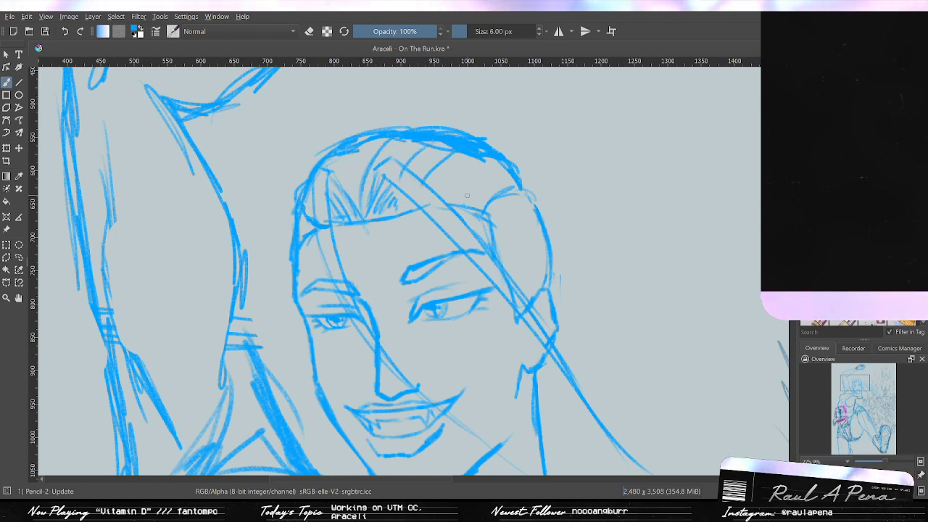
pyautogui.moveTo(509, 173); pyautogui.dragTo(465, 204)
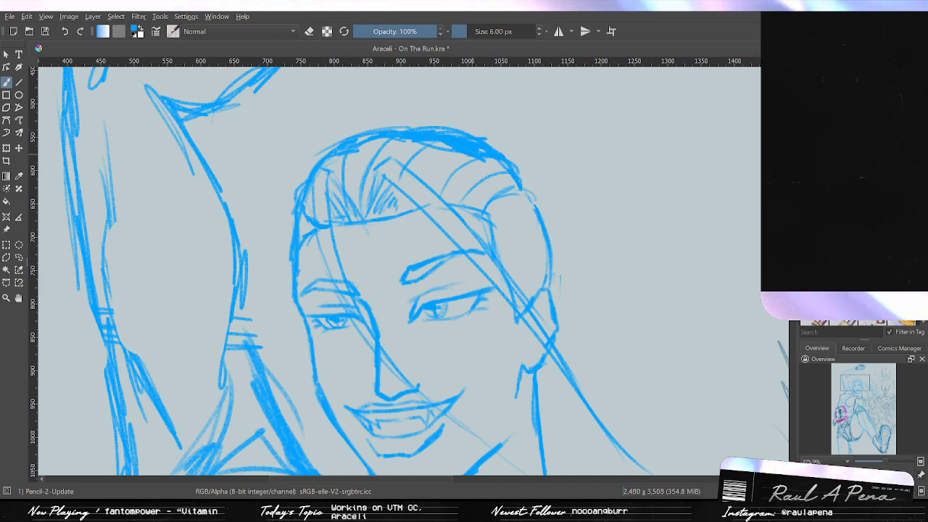
# Erase the thick hair outline over the top of the head with the 18.49 px eraser and redraw it as a thinner curve.
pyautogui.press('e')
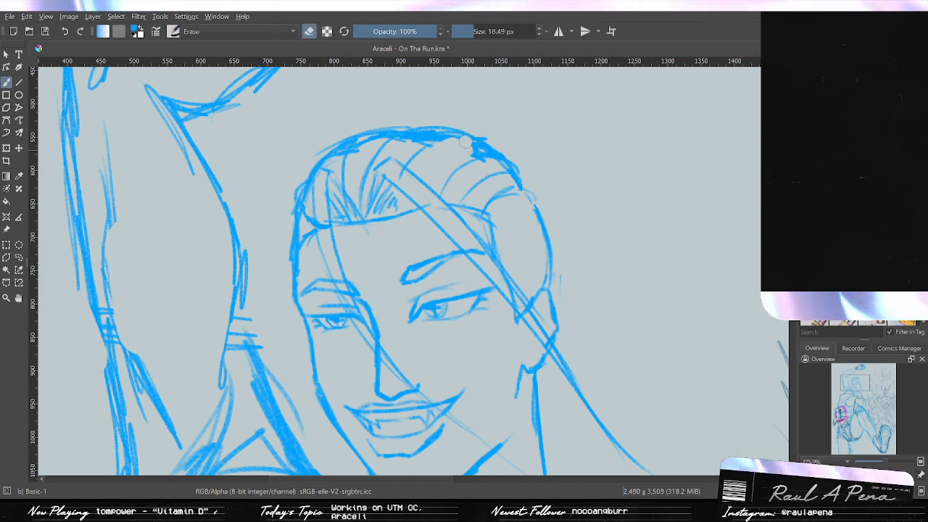
pyautogui.moveTo(465, 141)
pyautogui.mouseDown()
pyautogui.moveTo(406, 145)
pyautogui.moveTo(436, 136)
pyautogui.moveTo(474, 146)
pyautogui.moveTo(429, 136)
pyautogui.mouseUp()
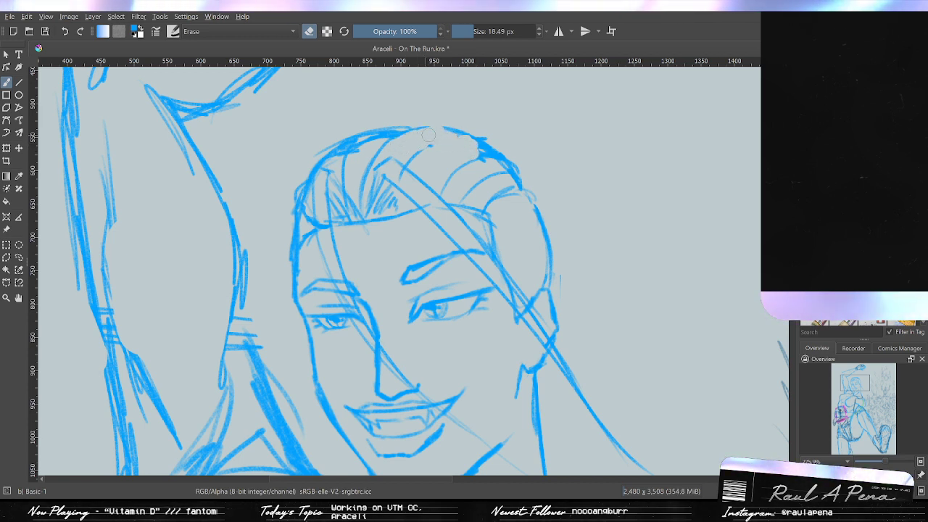
pyautogui.moveTo(494, 162); pyautogui.dragTo(478, 153)
pyautogui.moveTo(365, 143)
pyautogui.mouseDown()
pyautogui.moveTo(390, 136)
pyautogui.moveTo(337, 151)
pyautogui.moveTo(396, 132)
pyautogui.mouseUp()
pyautogui.press('/')
pyautogui.hotkey('ctrl', 'z')
pyautogui.moveTo(330, 153)
pyautogui.mouseDown()
pyautogui.moveTo(383, 132)
pyautogui.moveTo(455, 130)
pyautogui.mouseUp()
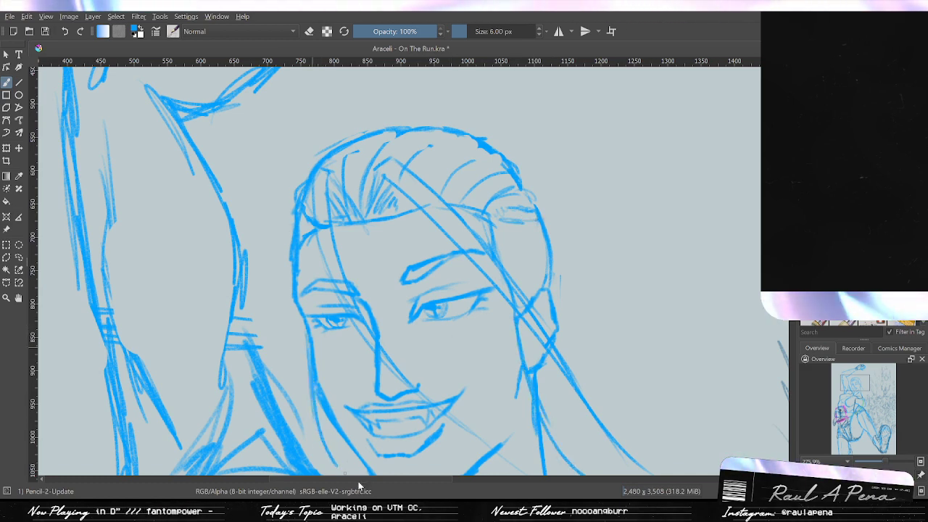
# Erase the front edge of the ear and sketch tapering loose hair strands falling below the ear and along the far jaw.
pyautogui.moveTo(521, 352); pyautogui.dragTo(373, 281)
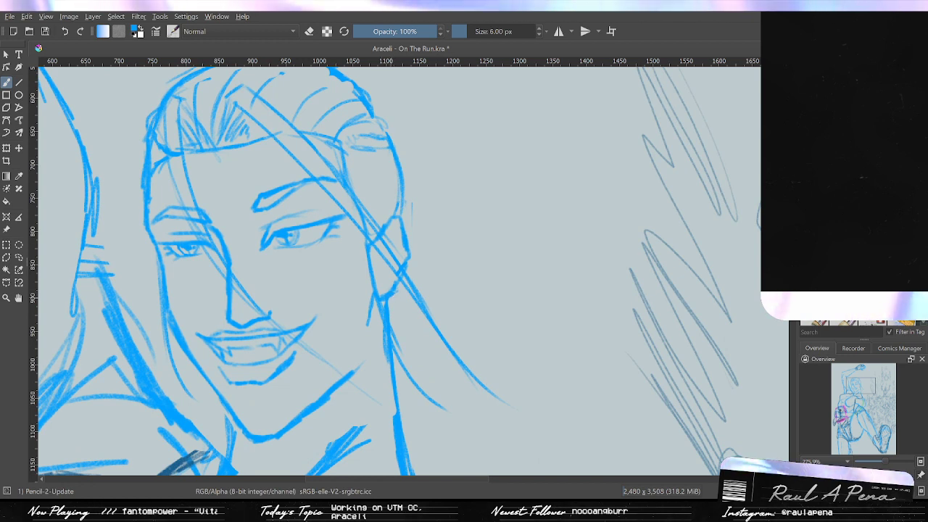
pyautogui.press('/')
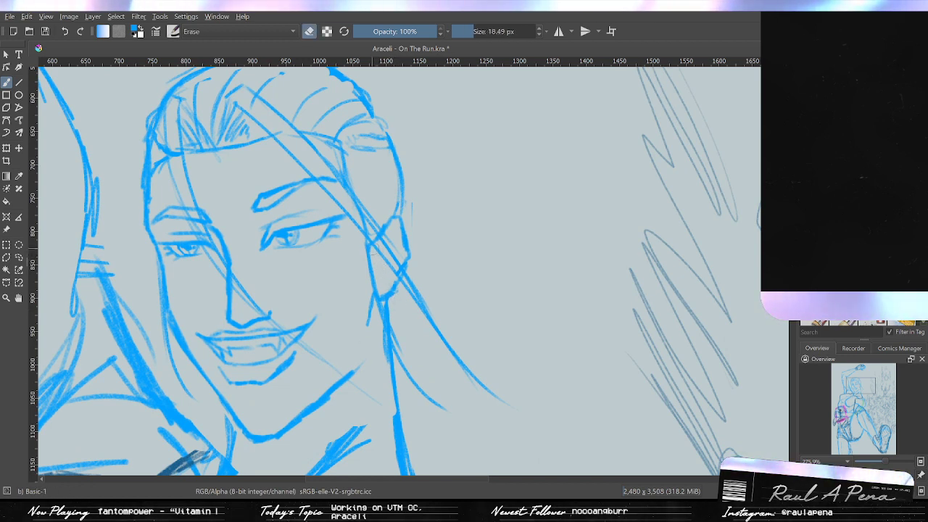
pyautogui.moveTo(372, 284); pyautogui.dragTo(376, 236)
pyautogui.press('e')
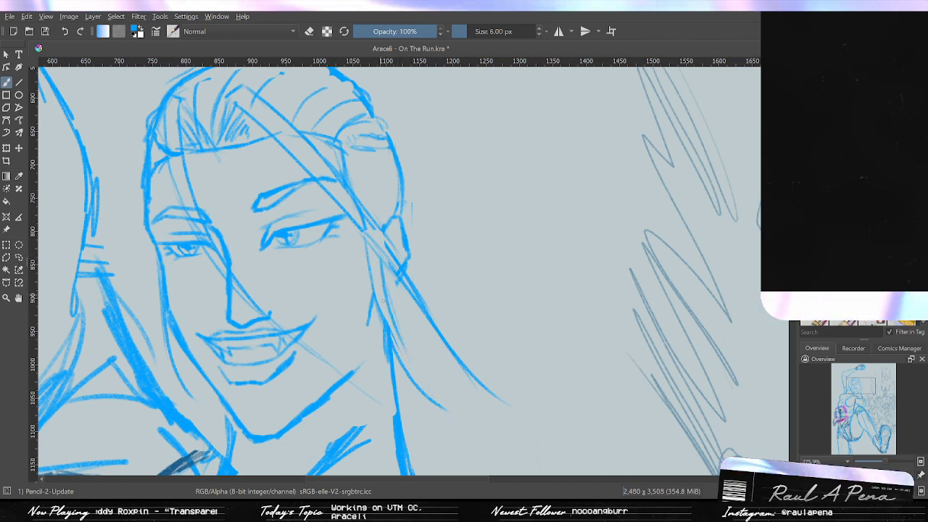
pyautogui.moveTo(383, 300); pyautogui.dragTo(476, 420)
pyautogui.moveTo(386, 312)
pyautogui.mouseDown()
pyautogui.moveTo(440, 398)
pyautogui.moveTo(475, 423)
pyautogui.mouseUp()
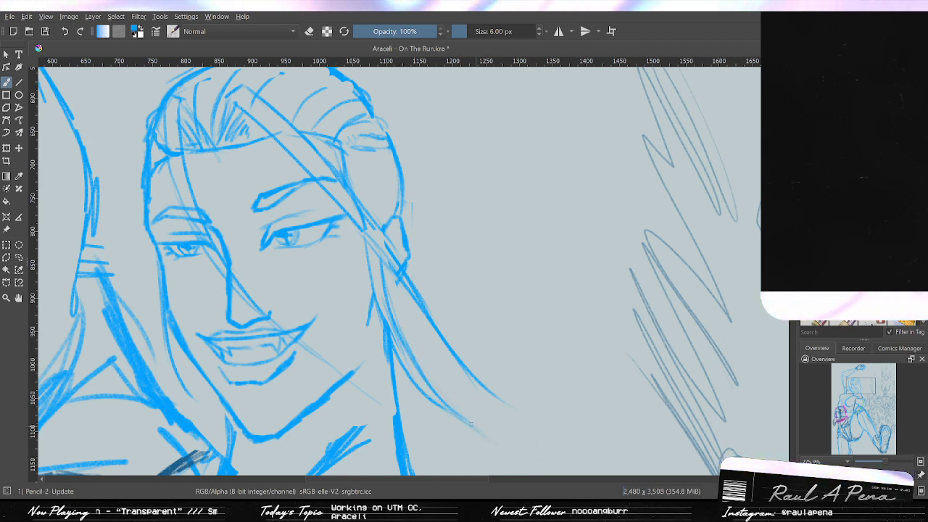
pyautogui.moveTo(172, 336); pyautogui.dragTo(232, 438)
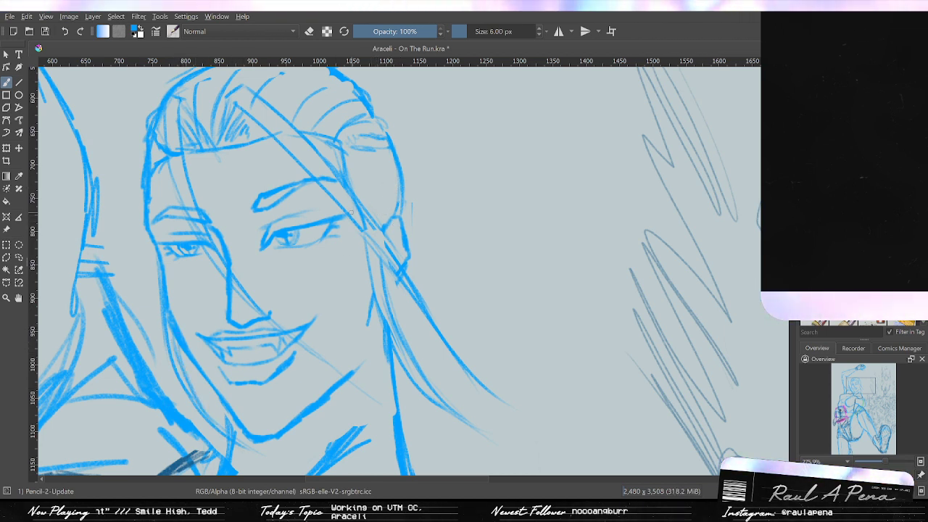
# Erase the stray lines inside the long strand crossing the ear, redraw its edges and hatch the hair on the side of the head.
pyautogui.moveTo(362, 225); pyautogui.dragTo(401, 274)
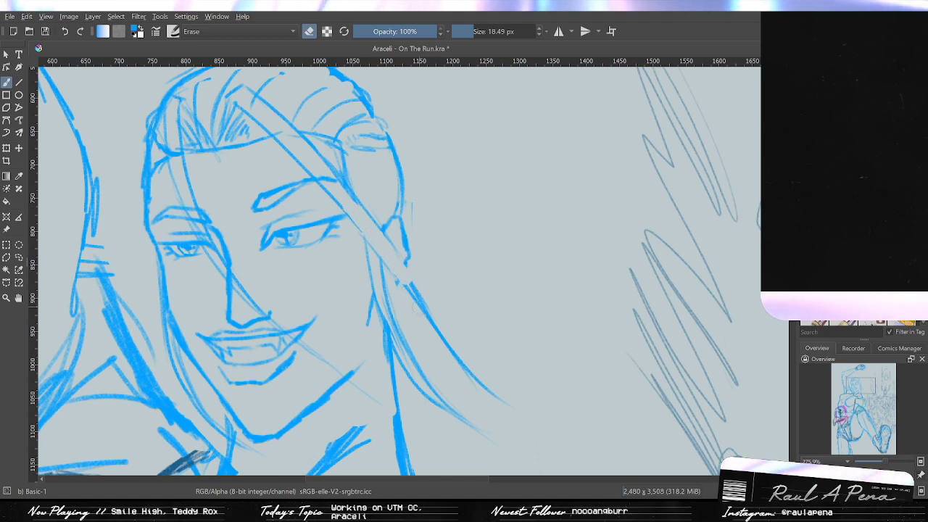
pyautogui.press('/')
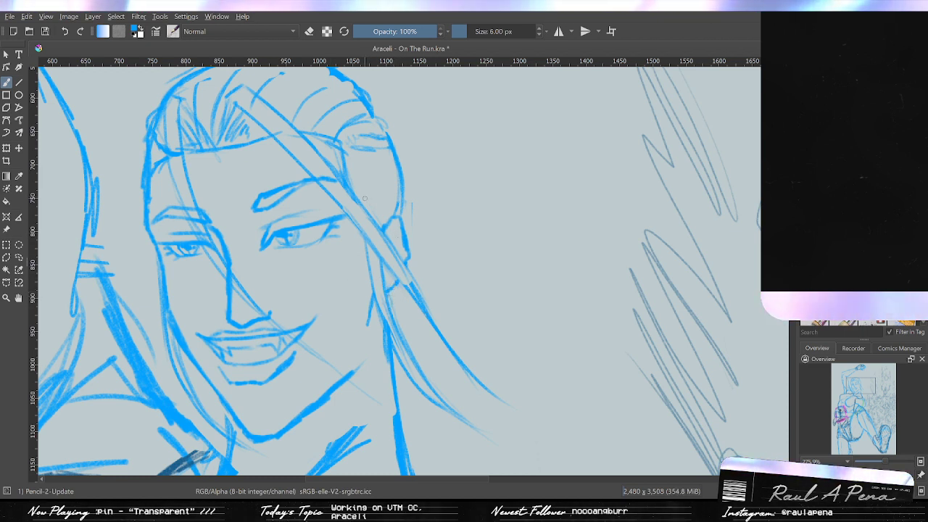
pyautogui.moveTo(364, 197)
pyautogui.mouseDown()
pyautogui.moveTo(573, 250)
pyautogui.moveTo(483, 239)
pyautogui.moveTo(500, 200)
pyautogui.moveTo(526, 223)
pyautogui.moveTo(532, 210)
pyautogui.mouseUp()
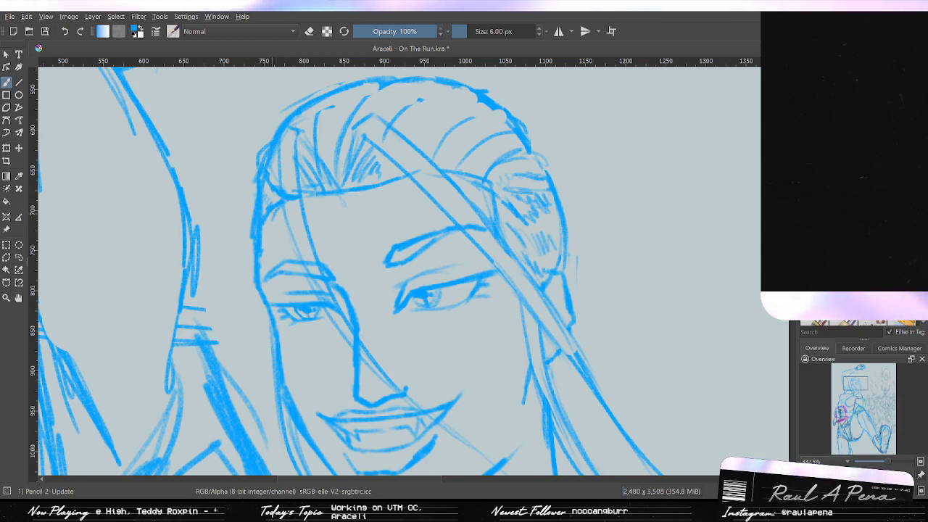
# Sketch a long wind-blown ponytail from the back of the head with an upper contour, several diagonal strands and one upward-curving lock.
pyautogui.moveTo(365, 178); pyautogui.dragTo(302, 210)
pyautogui.scroll(-4, 419, 143)
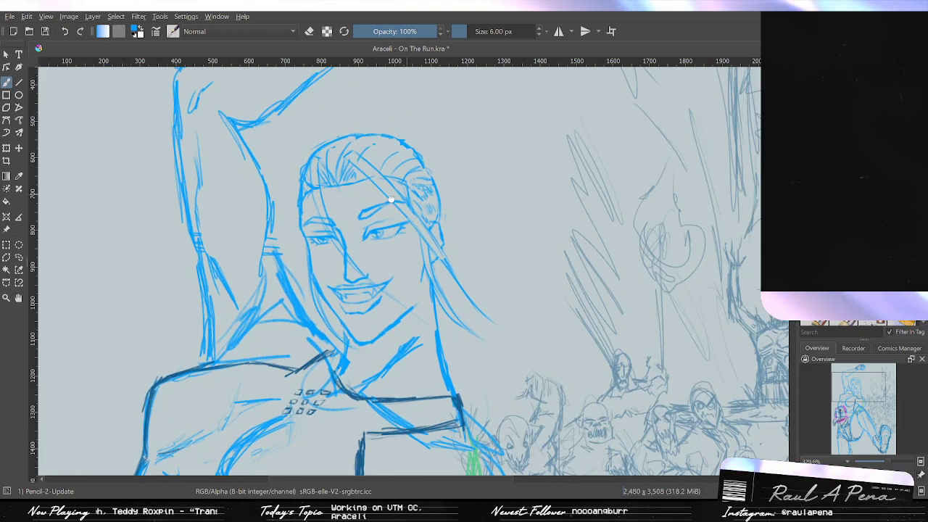
pyautogui.moveTo(437, 163)
pyautogui.mouseDown()
pyautogui.moveTo(430, 144)
pyautogui.moveTo(457, 150)
pyautogui.moveTo(433, 132)
pyautogui.moveTo(432, 154)
pyautogui.mouseUp()
pyautogui.scroll(1, 430, 145)
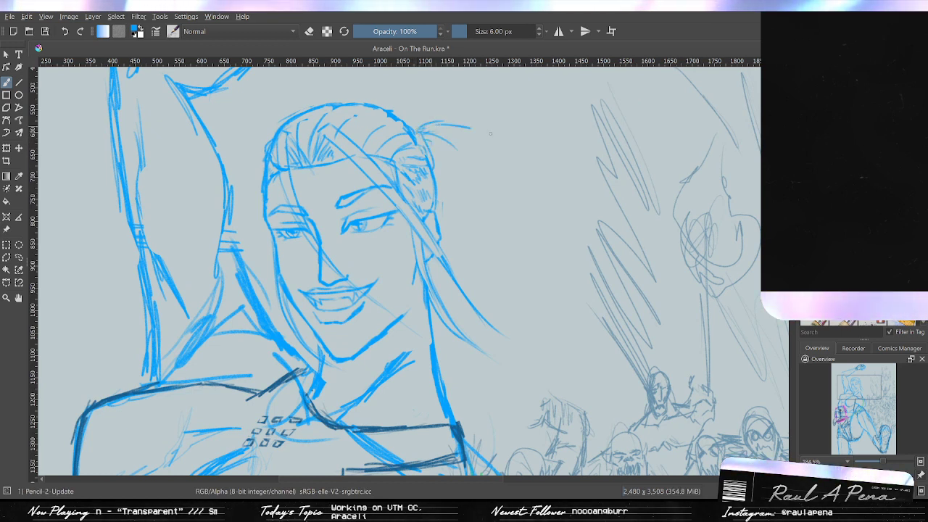
pyautogui.moveTo(490, 133)
pyautogui.mouseDown()
pyautogui.moveTo(516, 150)
pyautogui.moveTo(588, 239)
pyautogui.mouseUp()
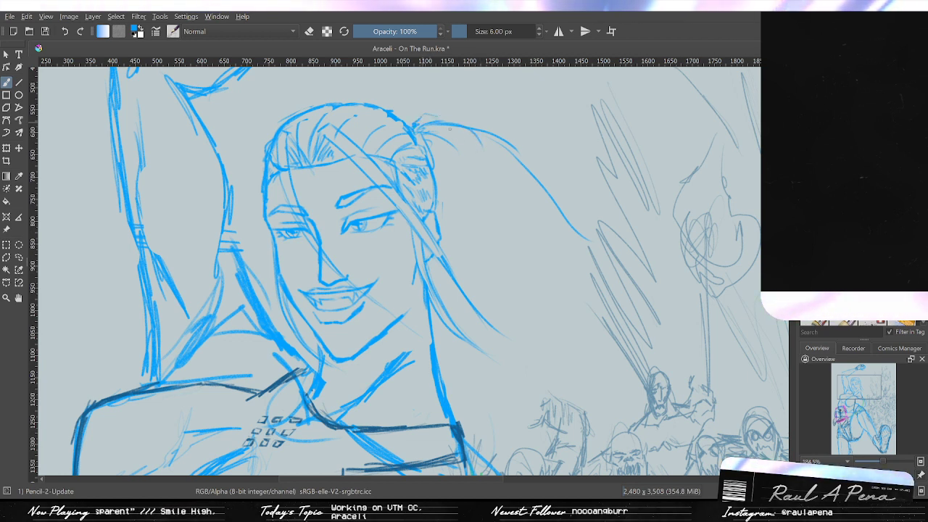
pyautogui.moveTo(507, 149); pyautogui.dragTo(687, 325)
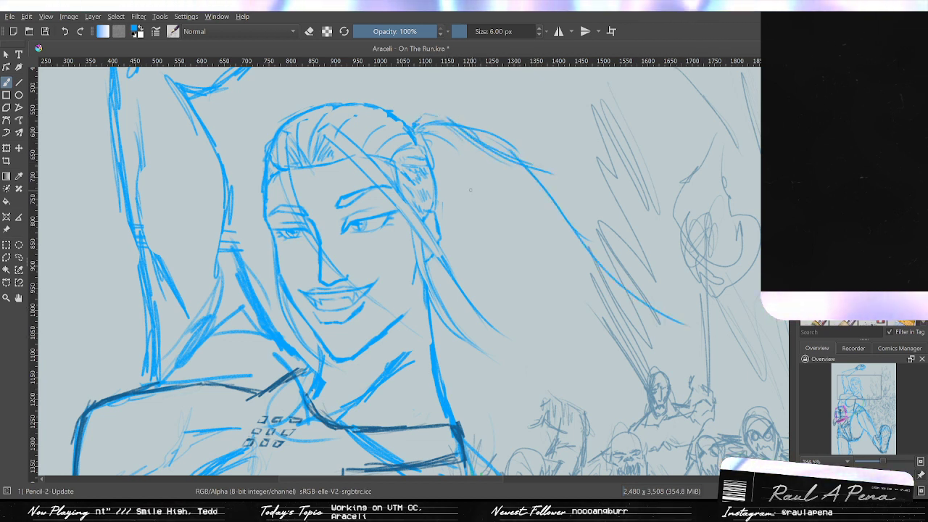
pyautogui.moveTo(436, 174); pyautogui.dragTo(651, 433)
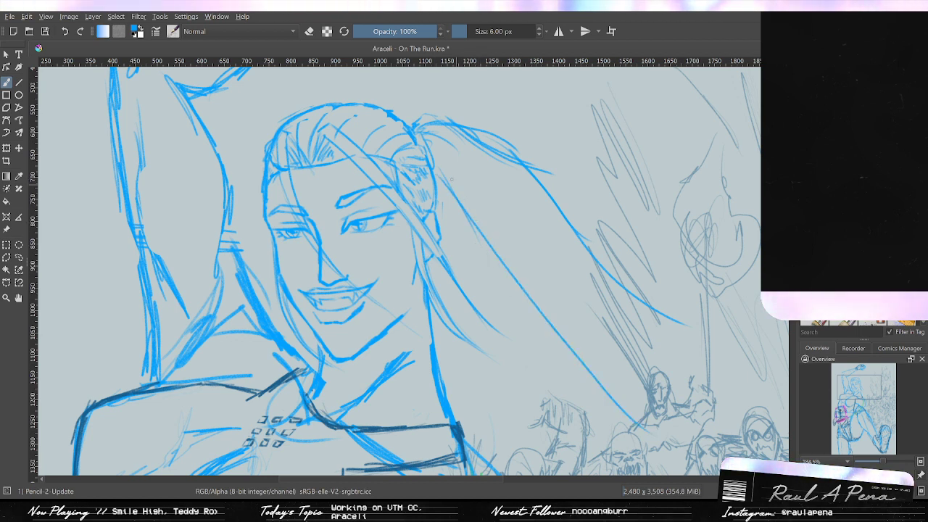
pyautogui.moveTo(453, 176); pyautogui.dragTo(648, 405)
pyautogui.moveTo(466, 177)
pyautogui.mouseDown()
pyautogui.moveTo(659, 356)
pyautogui.moveTo(627, 368)
pyautogui.mouseUp()
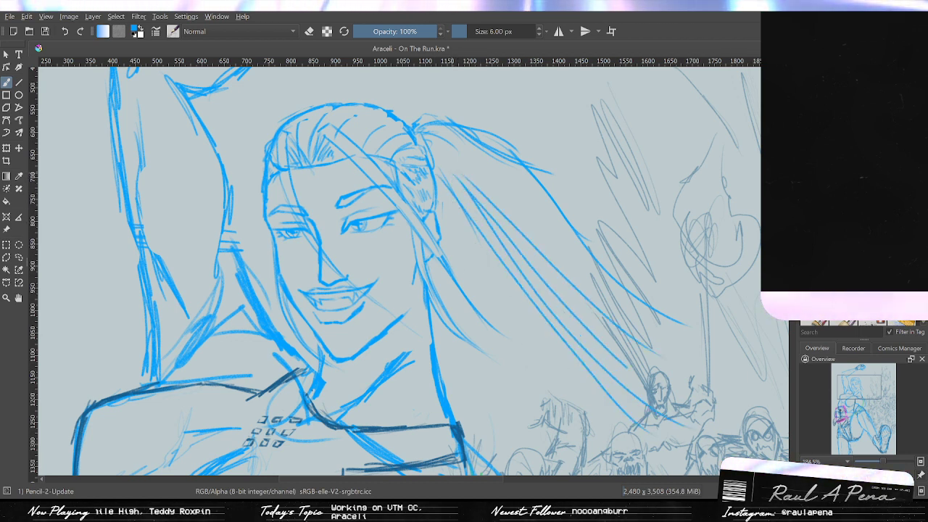
pyautogui.moveTo(490, 176); pyautogui.dragTo(679, 381)
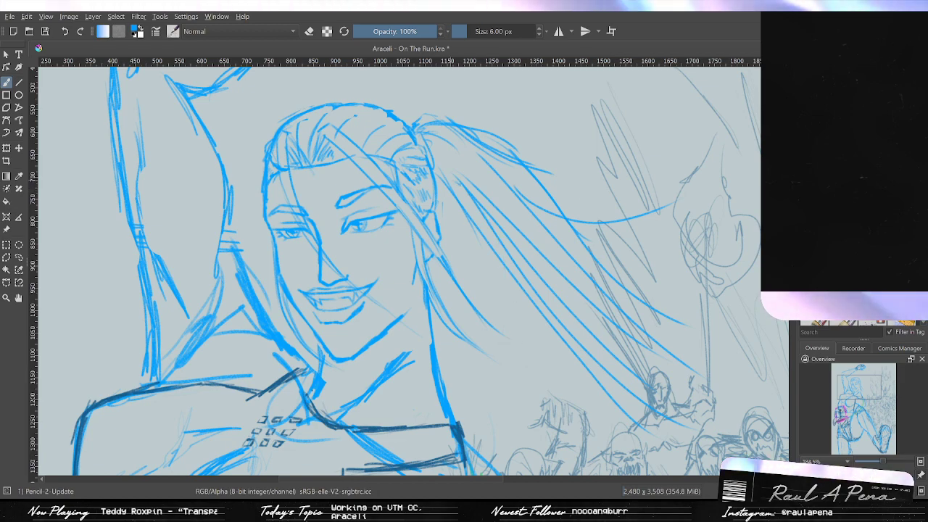
pyautogui.moveTo(583, 333); pyautogui.dragTo(586, 359)
# Erase the raised root and upper contour of the ponytail behind the head with the 18.49 px eraser.
pyautogui.moveTo(586, 359); pyautogui.dragTo(352, 392)
pyautogui.scroll(4, 443, 297)
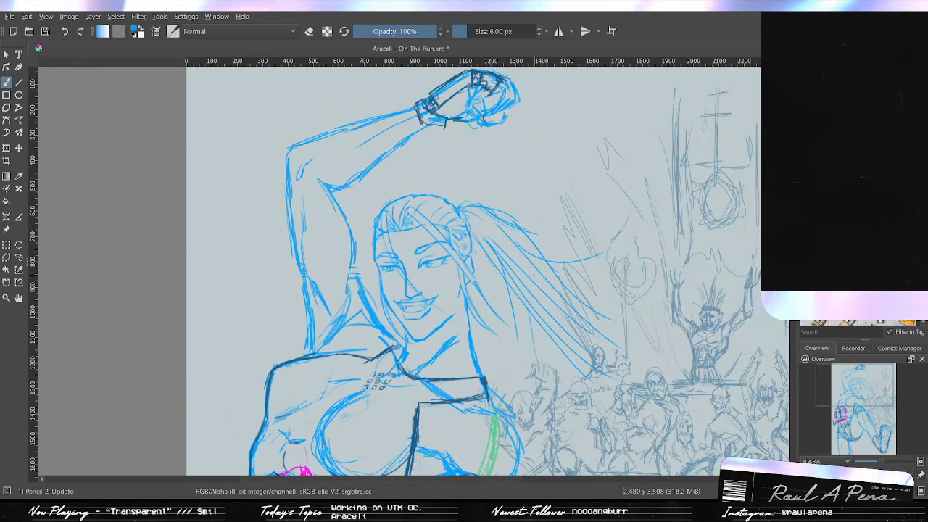
pyautogui.scroll(3, 512, 256)
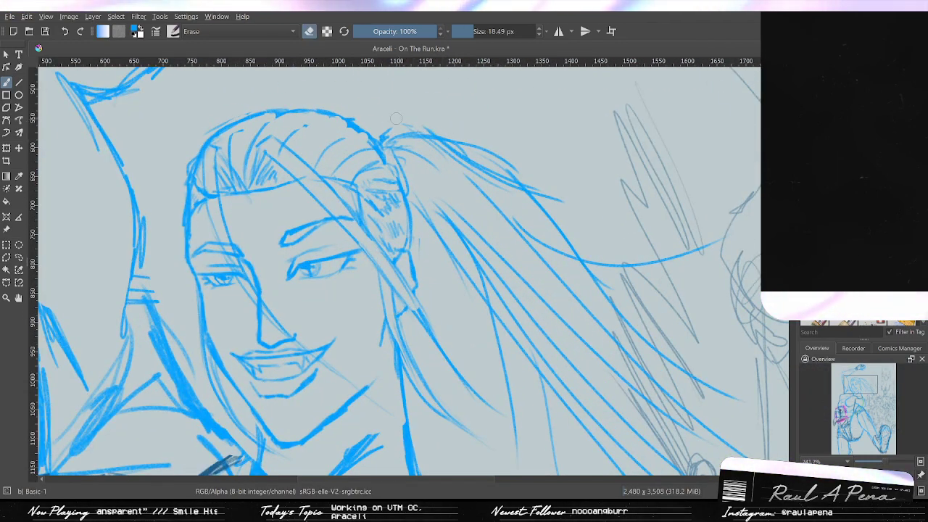
pyautogui.moveTo(396, 119)
pyautogui.mouseDown()
pyautogui.moveTo(401, 151)
pyautogui.moveTo(388, 131)
pyautogui.mouseUp()
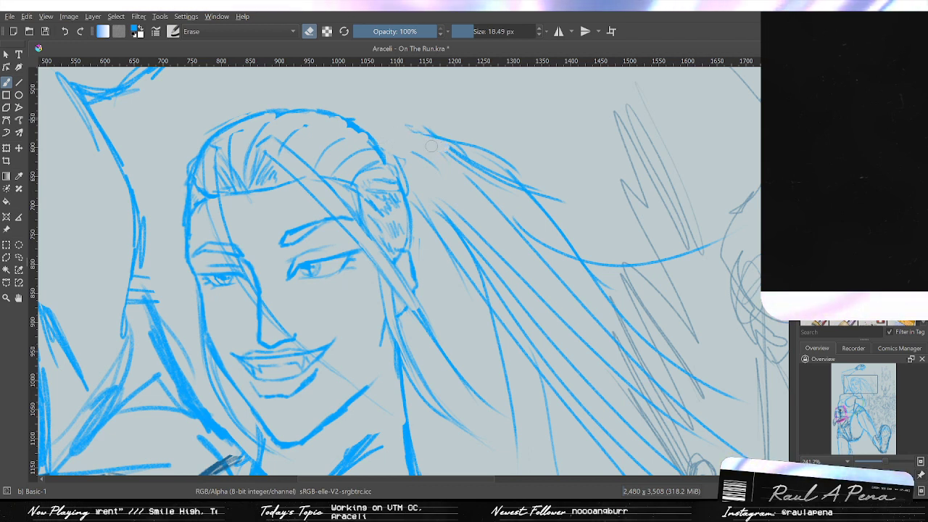
pyautogui.moveTo(445, 143); pyautogui.dragTo(455, 151)
pyautogui.press('/')
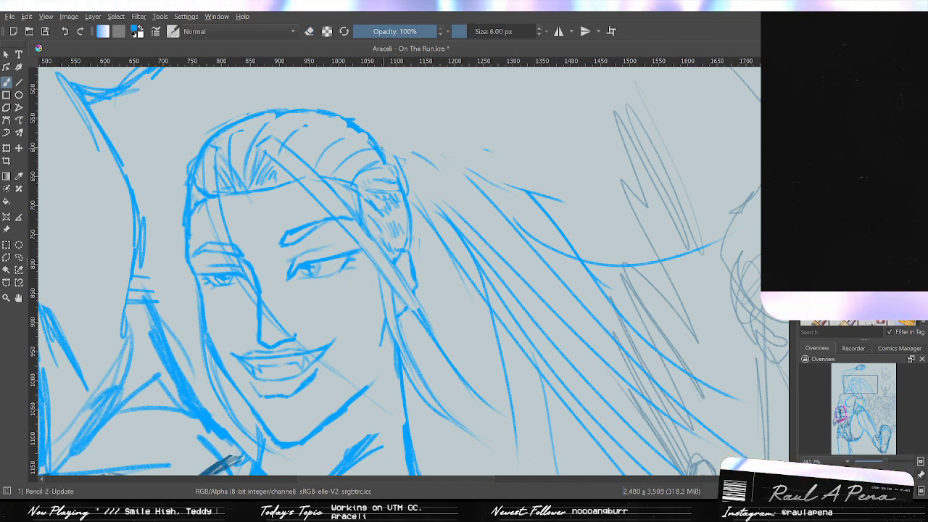
# Sketch a lower upper contour for the ponytail with a short flyaway strand and an overlapping lock along its top.
pyautogui.moveTo(380, 147); pyautogui.dragTo(491, 201)
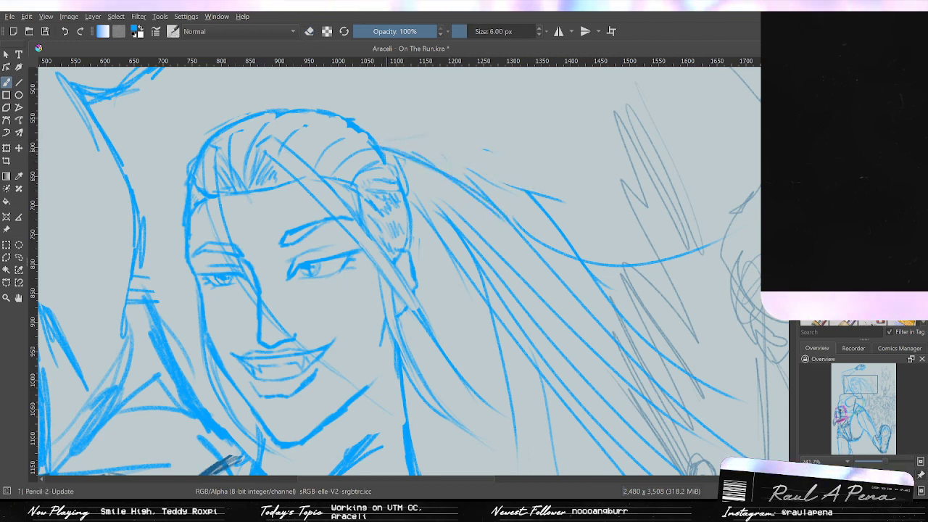
pyautogui.moveTo(385, 139); pyautogui.dragTo(444, 107)
pyautogui.moveTo(446, 169); pyautogui.dragTo(568, 226)
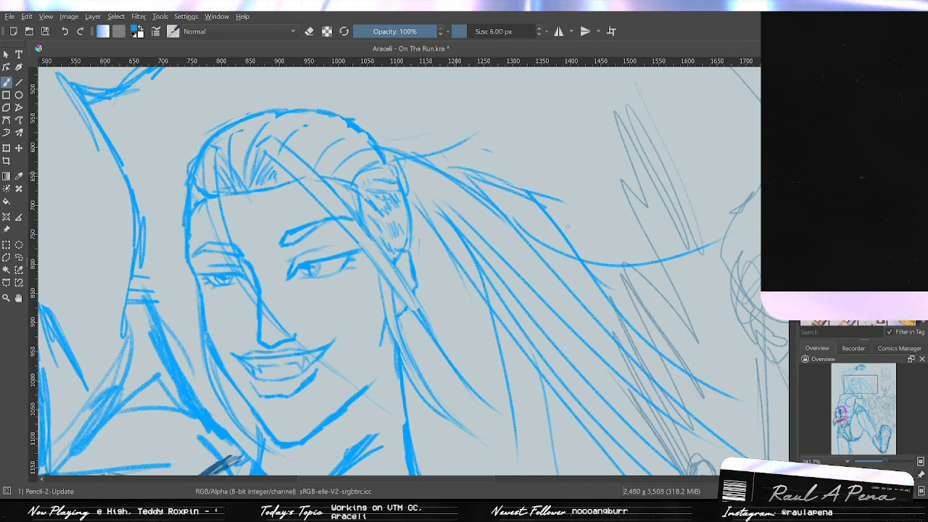
pyautogui.moveTo(460, 171); pyautogui.dragTo(613, 232)
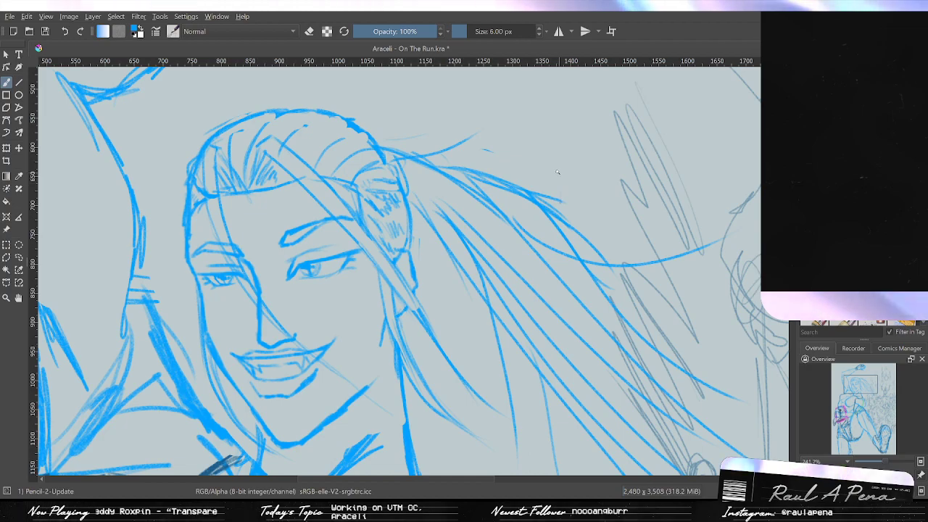
pyautogui.moveTo(557, 171); pyautogui.dragTo(505, 262)
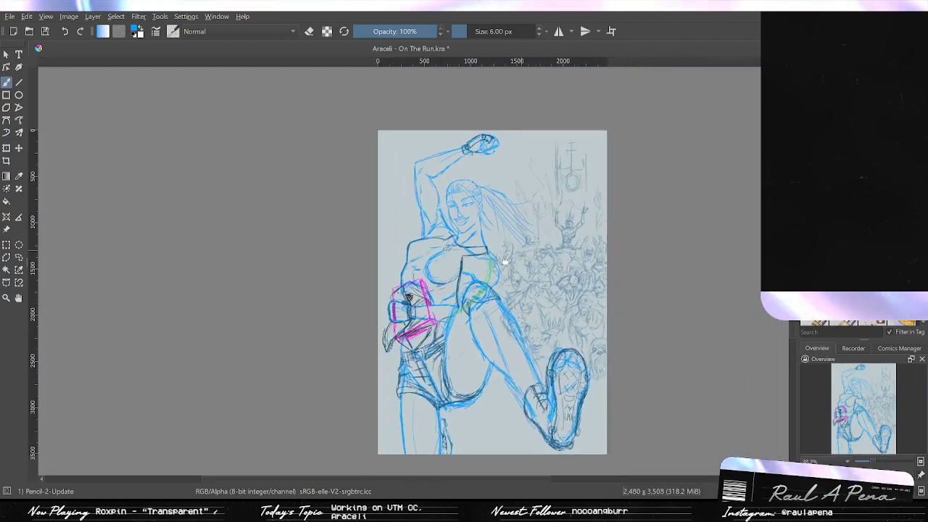
pyautogui.scroll(6, 505, 261)
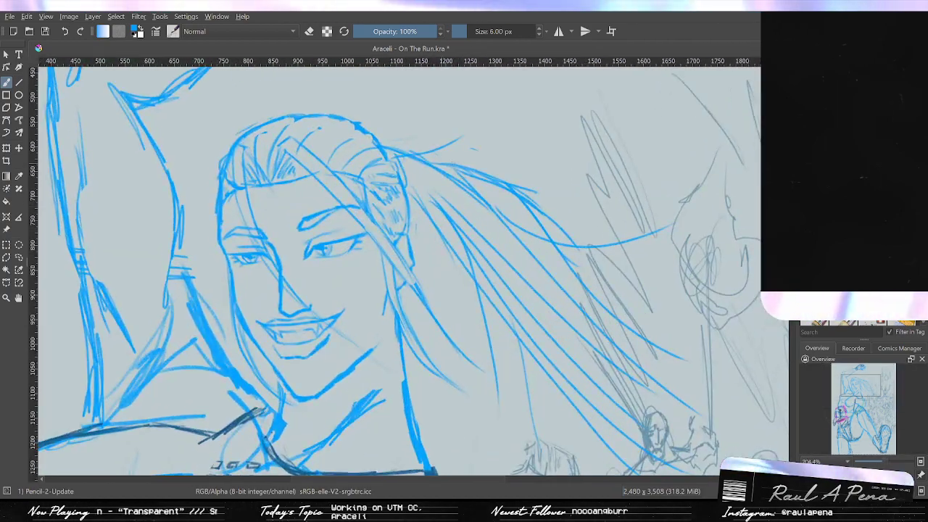
# Erase the ponytail's overlapping top lock and root lines, and resketch a narrower root with a flyaway strand starting lower on the head.
pyautogui.press('e')
pyautogui.moveTo(446, 165); pyautogui.dragTo(544, 210)
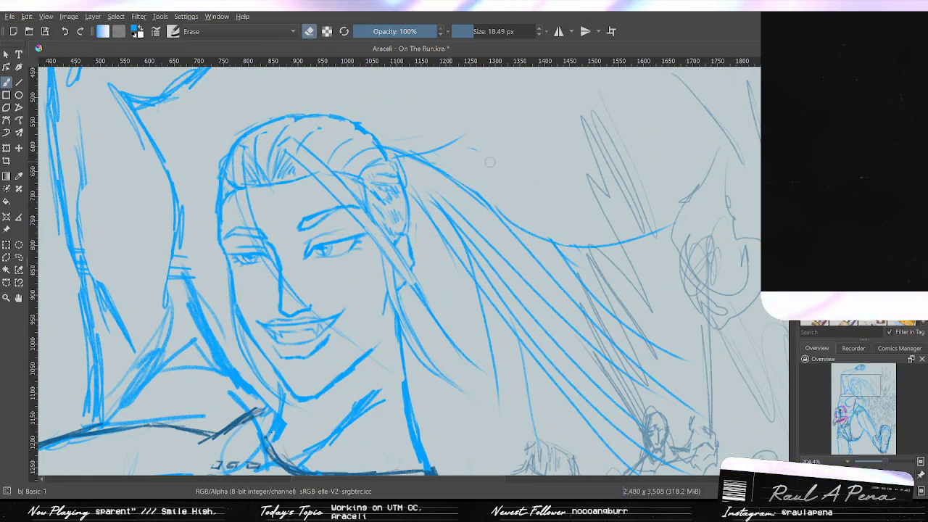
pyautogui.scroll(-5, 536, 239)
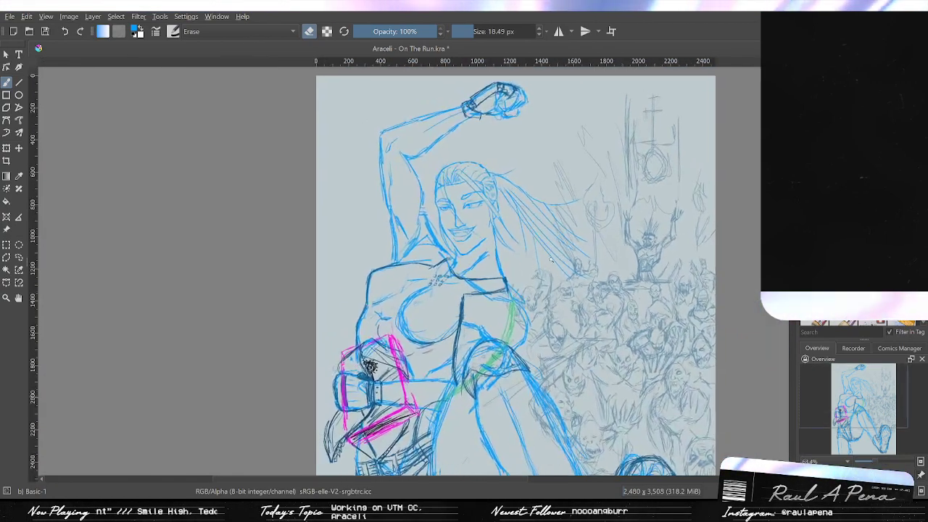
pyautogui.scroll(5, 550, 259)
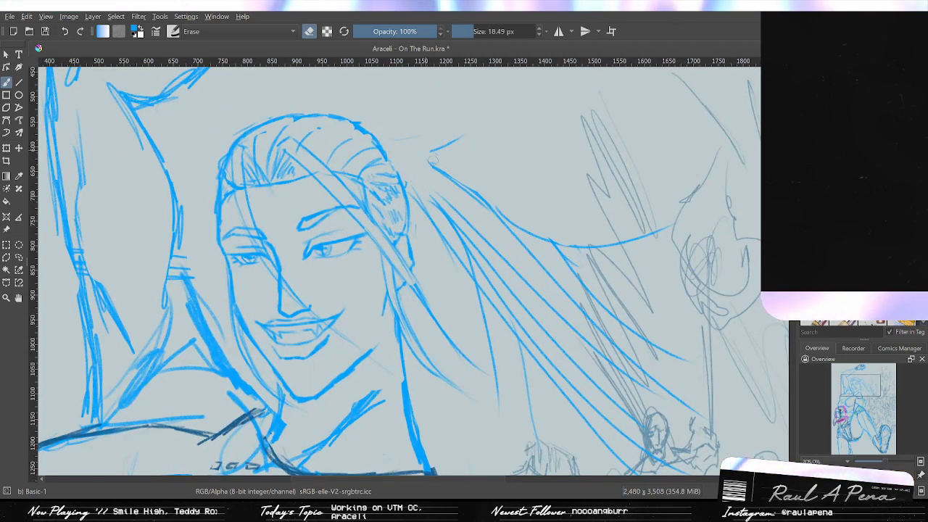
pyautogui.press('/')
pyautogui.moveTo(398, 165); pyautogui.dragTo(460, 217)
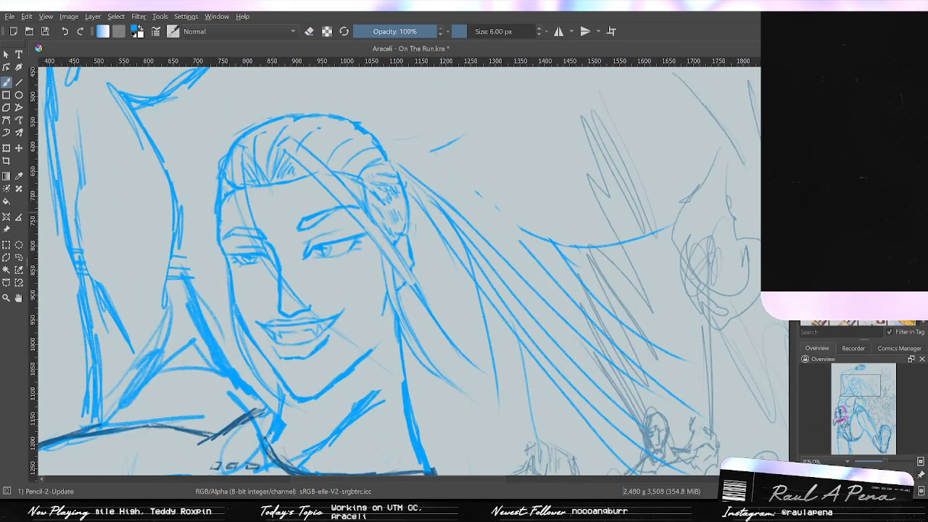
pyautogui.moveTo(401, 167); pyautogui.dragTo(476, 219)
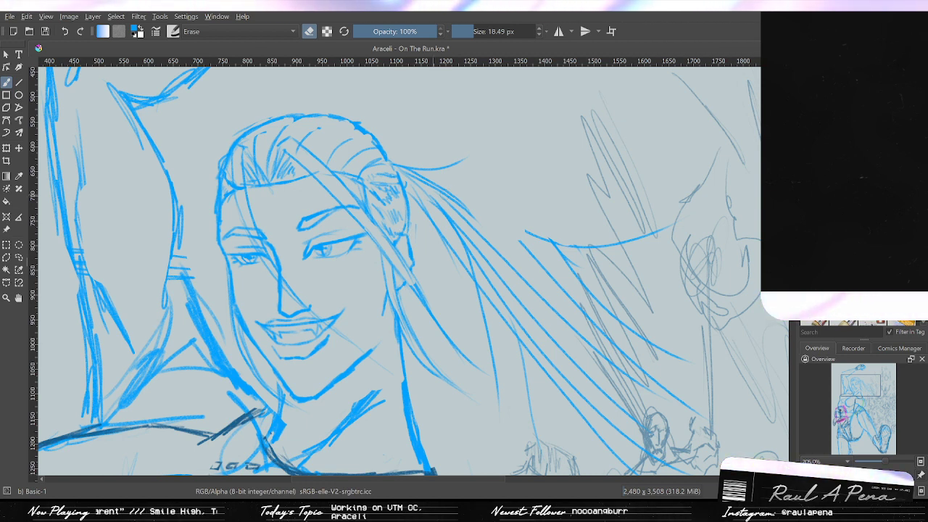
# Extend the ponytail's upper contour with the 6 px pencil, and erase the upward-curving lock and the outermost long strand.
pyautogui.press('e')
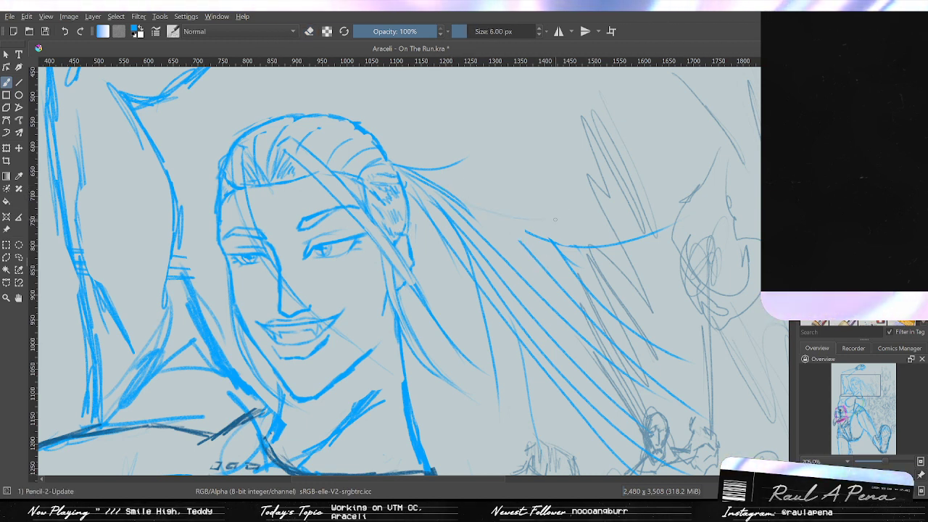
pyautogui.press('e')
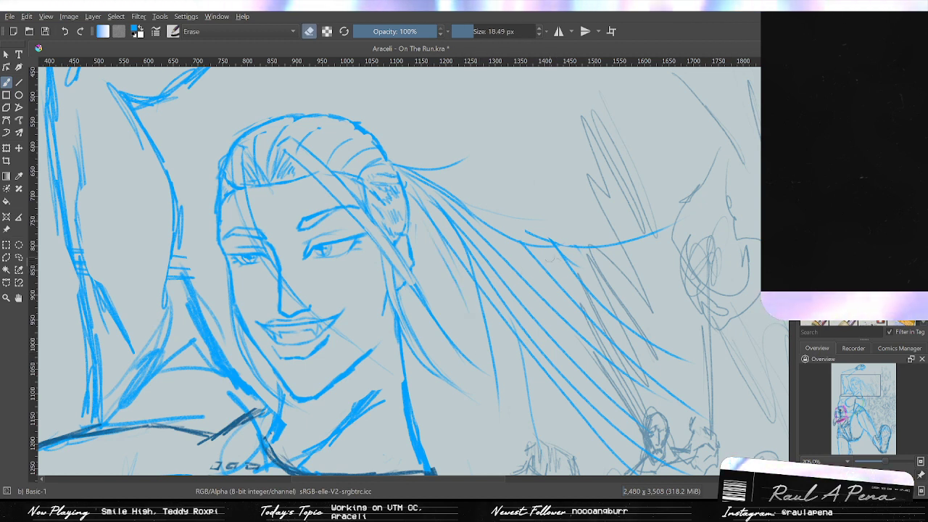
pyautogui.moveTo(505, 216)
pyautogui.mouseDown()
pyautogui.moveTo(611, 244)
pyautogui.moveTo(572, 247)
pyautogui.moveTo(630, 248)
pyautogui.mouseUp()
pyautogui.press('e')
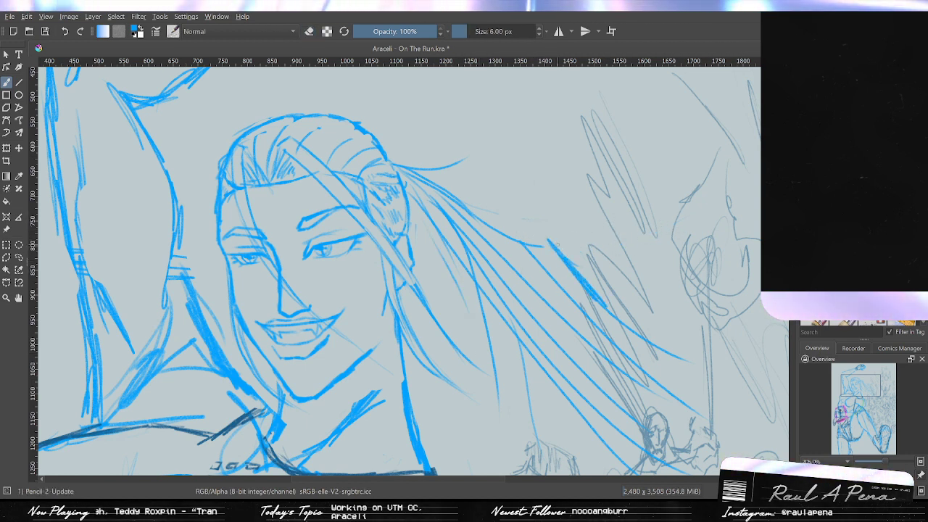
pyautogui.press('e')
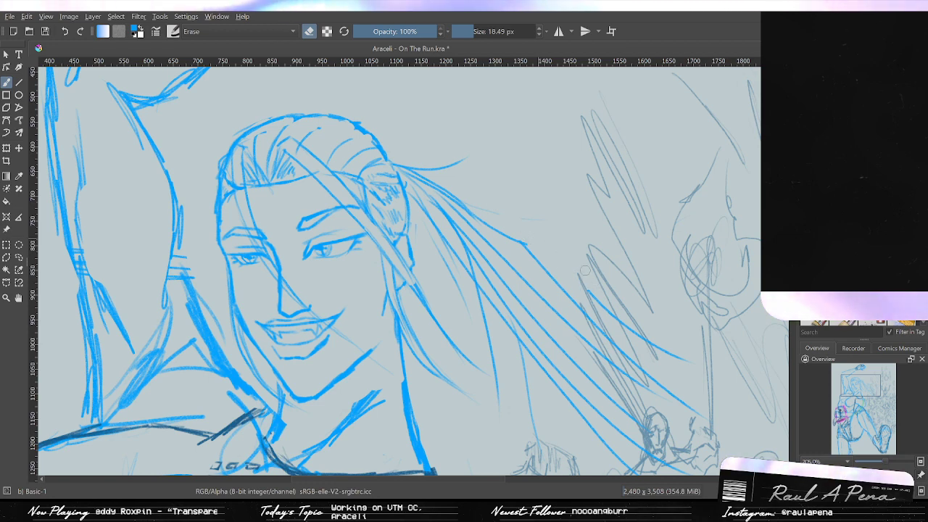
pyautogui.moveTo(564, 257)
pyautogui.mouseDown()
pyautogui.moveTo(638, 334)
pyautogui.moveTo(689, 362)
pyautogui.mouseUp()
pyautogui.press('e')
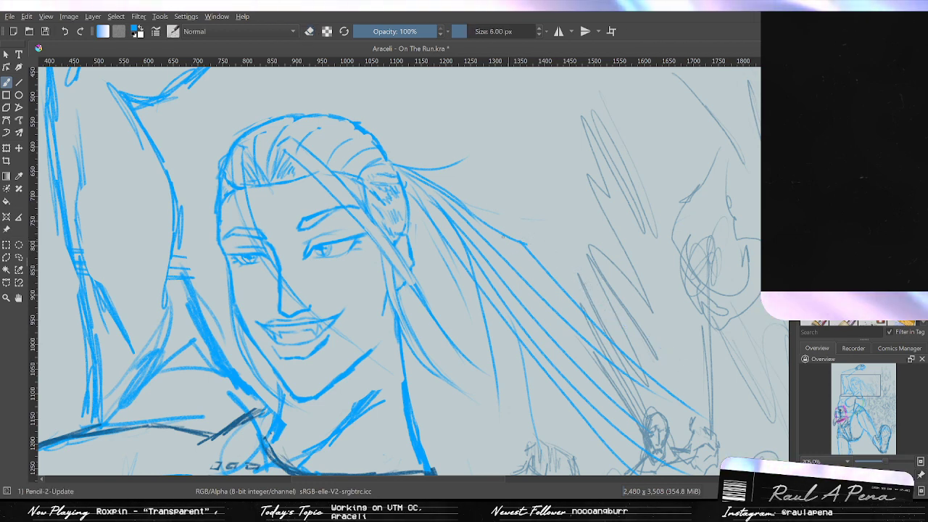
pyautogui.press('e')
pyautogui.moveTo(541, 235)
pyautogui.mouseDown()
pyautogui.moveTo(566, 338)
pyautogui.moveTo(555, 310)
pyautogui.moveTo(437, 242)
pyautogui.mouseUp()
pyautogui.scroll(6, 409, 187)
pyautogui.press('e')
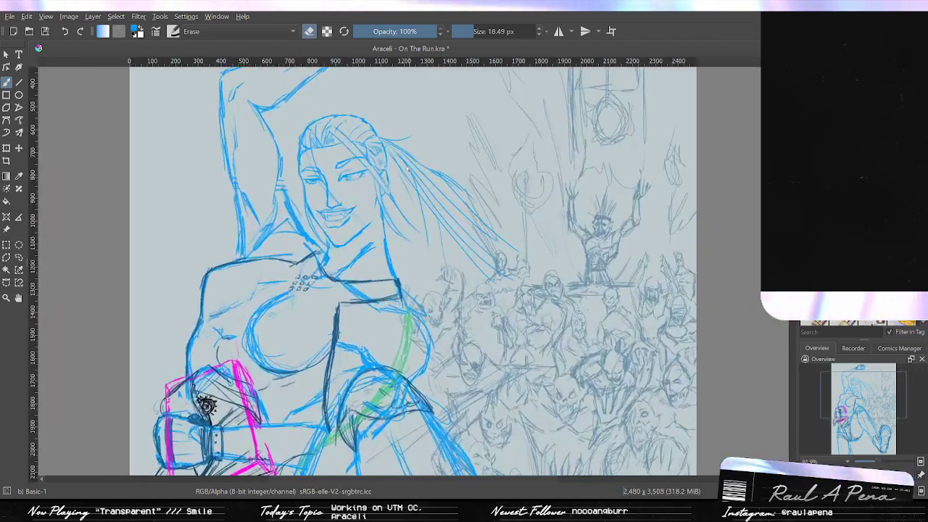
pyautogui.moveTo(471, 30); pyautogui.dragTo(474, 29)
pyautogui.moveTo(447, 163); pyautogui.dragTo(511, 212)
pyautogui.hotkey('ctrl', 'z')
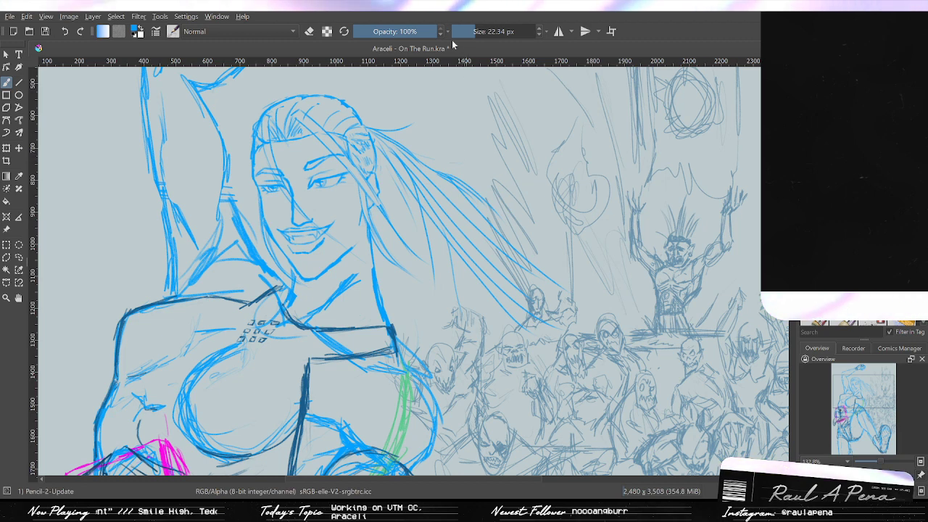
pyautogui.click(468, 31)
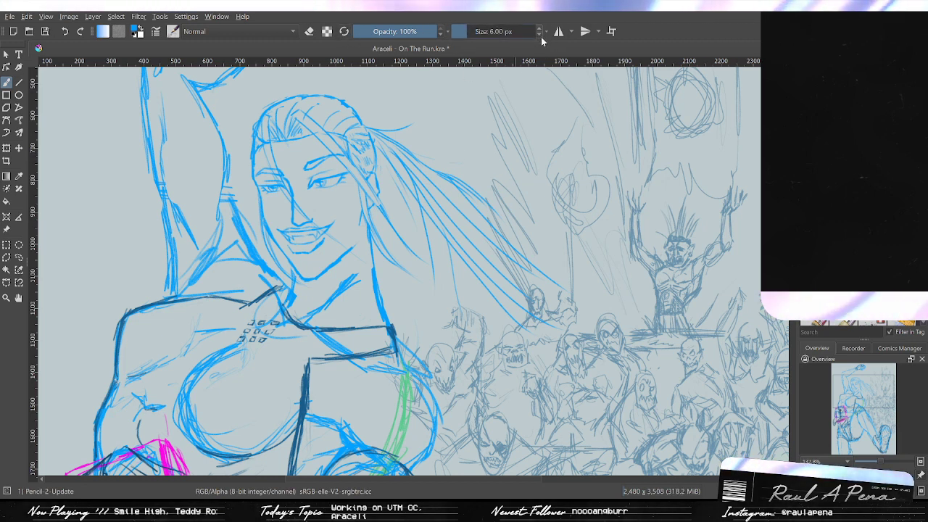
# Erase most of the long hair strands flowing behind the head with an eraser of about 74 px.
pyautogui.press('e')
pyautogui.click(487, 31)
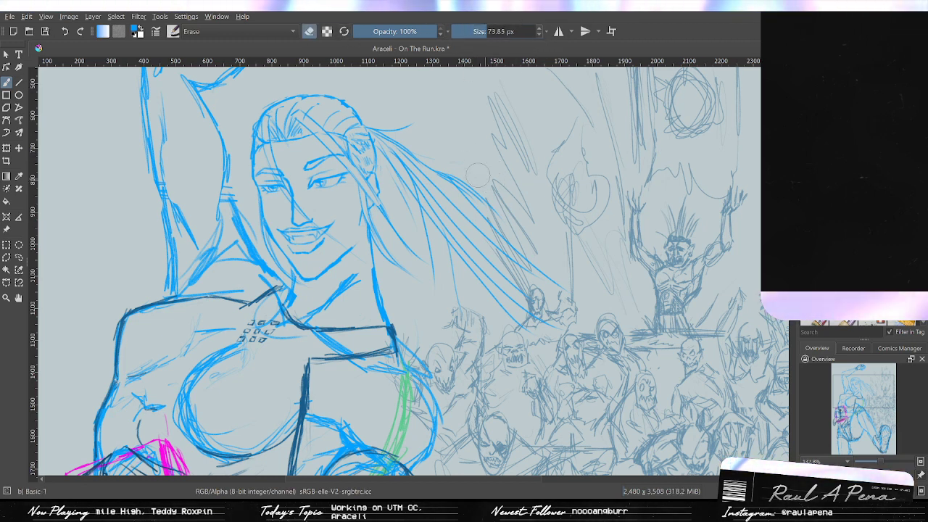
pyautogui.moveTo(464, 179)
pyautogui.mouseDown()
pyautogui.moveTo(438, 162)
pyautogui.moveTo(544, 255)
pyautogui.moveTo(557, 291)
pyautogui.mouseUp()
pyautogui.moveTo(487, 255)
pyautogui.mouseDown()
pyautogui.moveTo(443, 181)
pyautogui.moveTo(408, 149)
pyautogui.moveTo(489, 253)
pyautogui.mouseUp()
pyautogui.press('/')
pyautogui.hotkey('ctrl', 'z')
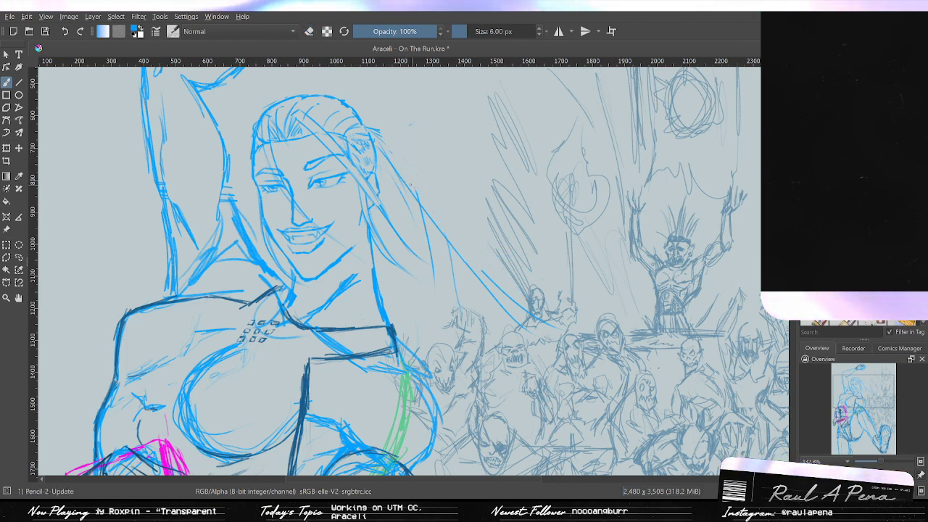
# Sketch new windblown hair strands sweeping back from behind the ear with the 6 px blue pencil.
pyautogui.moveTo(381, 140); pyautogui.dragTo(479, 283)
pyautogui.moveTo(377, 150); pyautogui.dragTo(414, 224)
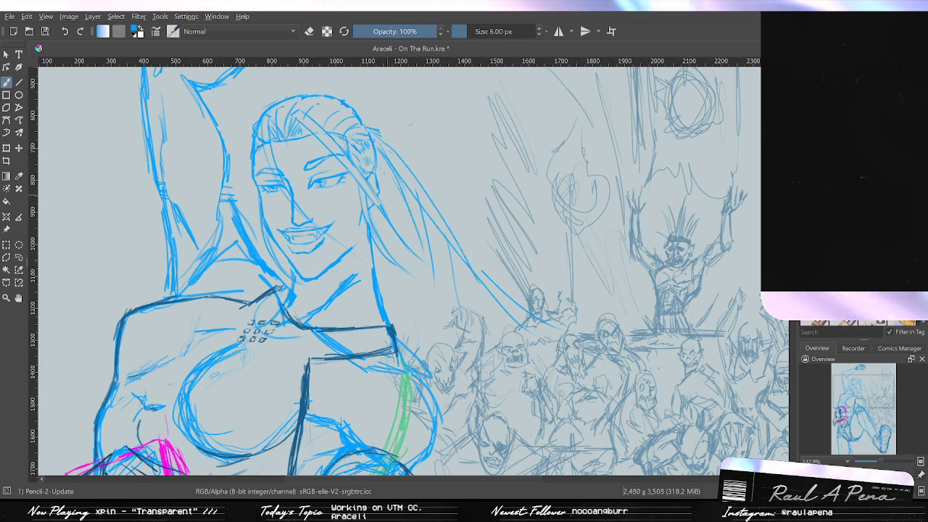
pyautogui.moveTo(393, 165); pyautogui.dragTo(443, 297)
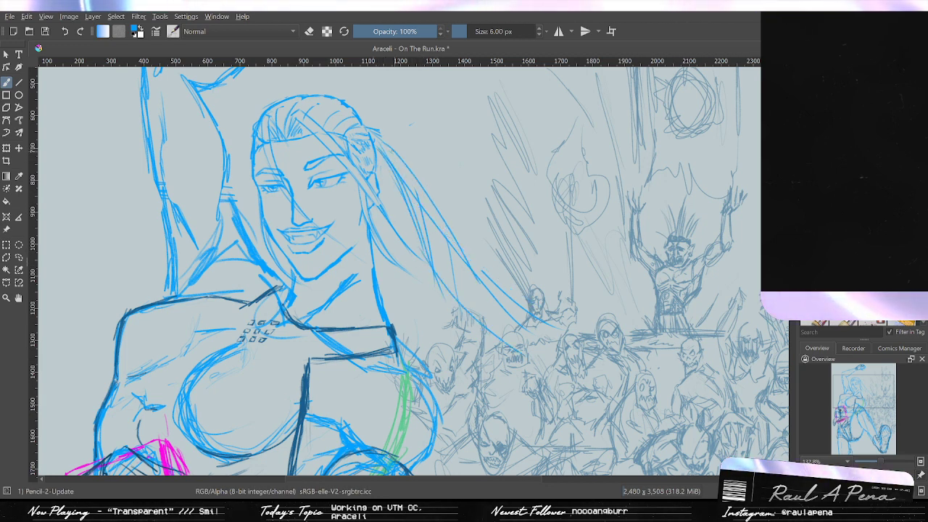
pyautogui.moveTo(393, 155); pyautogui.dragTo(469, 235)
pyautogui.moveTo(405, 172); pyautogui.dragTo(510, 233)
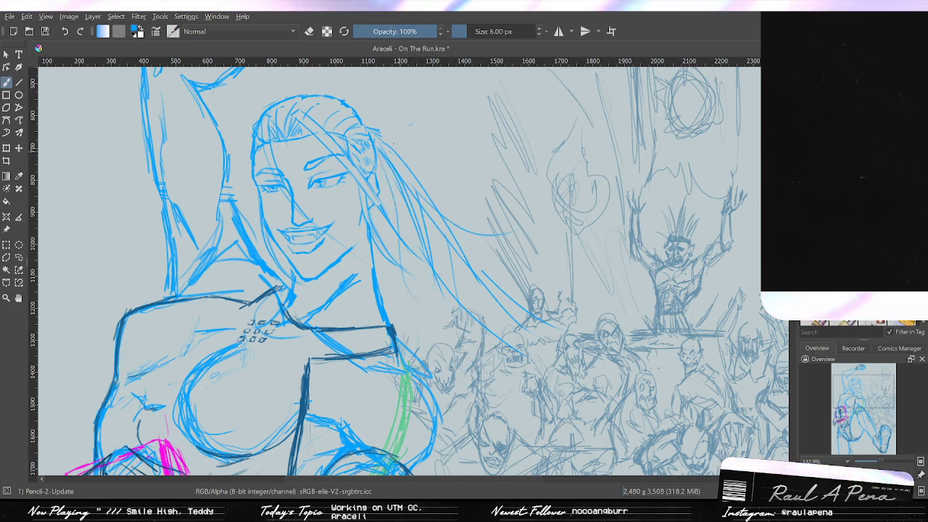
pyautogui.moveTo(368, 132)
pyautogui.mouseDown()
pyautogui.moveTo(450, 141)
pyautogui.moveTo(461, 162)
pyautogui.moveTo(434, 192)
pyautogui.moveTo(434, 217)
pyautogui.mouseUp()
# Examine the new hair in the full composition and compare the redrawn face with the earlier front-facing sketch.
pyautogui.moveTo(473, 164); pyautogui.dragTo(605, 201)
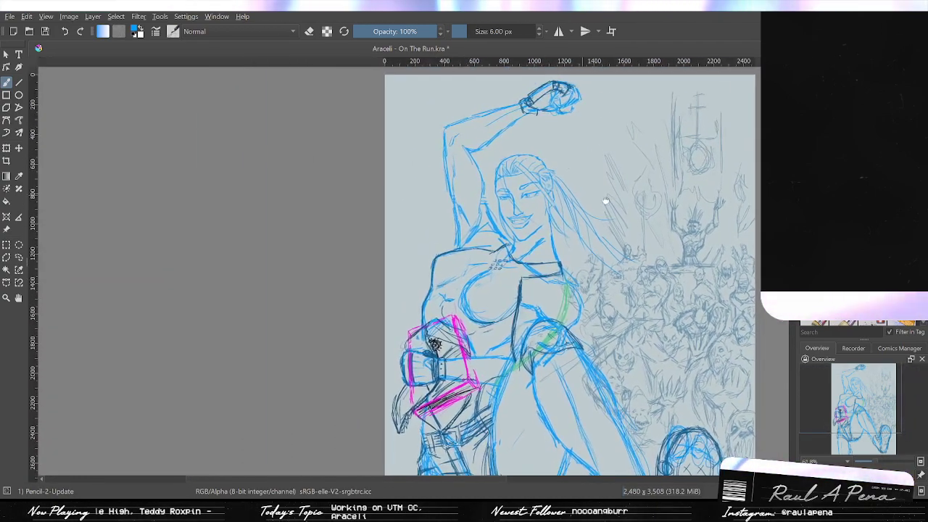
pyautogui.scroll(4, 605, 201)
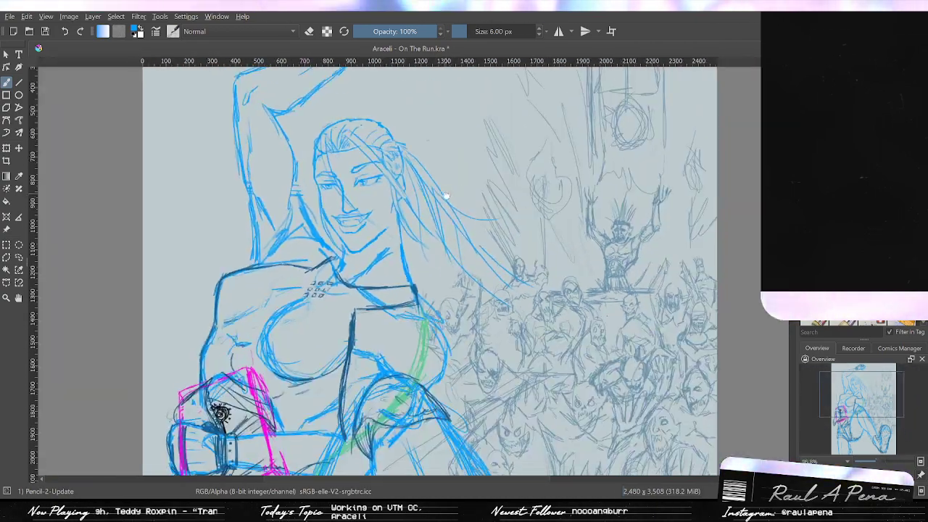
pyautogui.scroll(-4, 446, 195)
pyautogui.scroll(5, 506, 221)
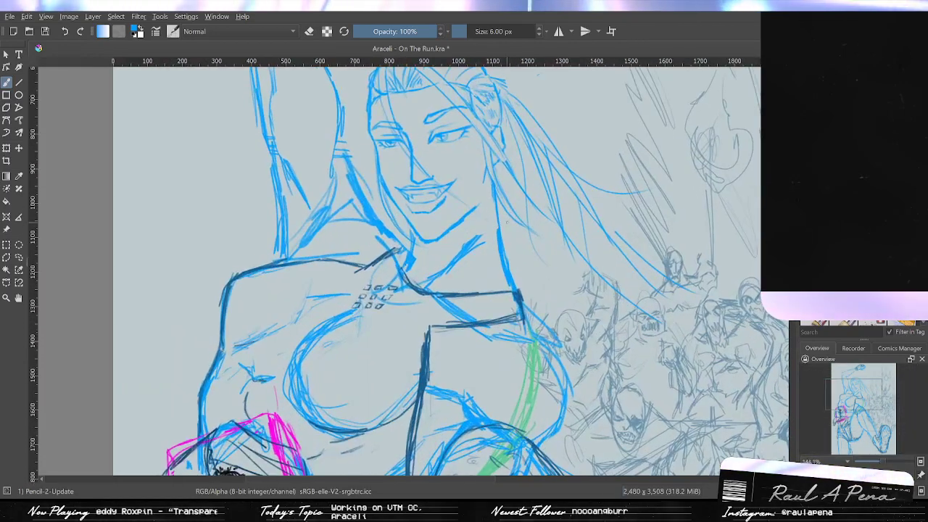
pyautogui.hotkey('ctrl', 'z')
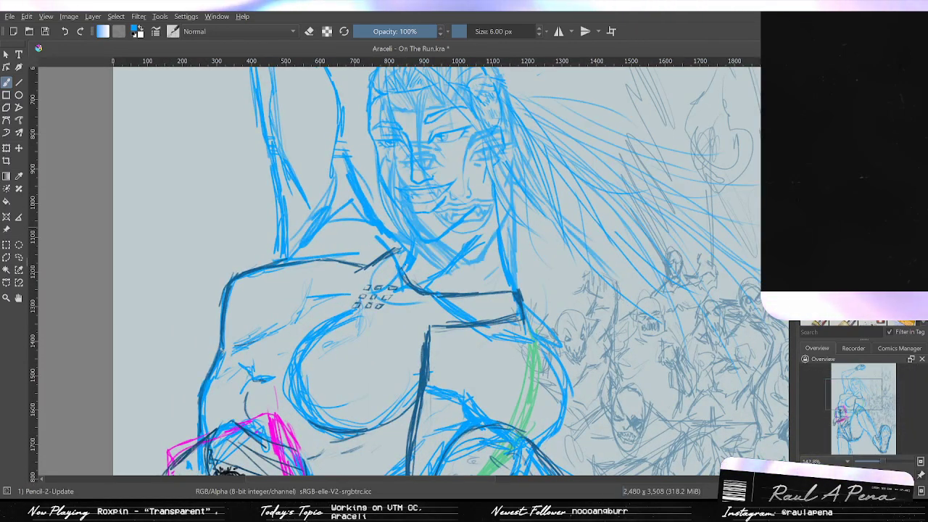
pyautogui.hotkey('ctrl', 'shift', 'z')
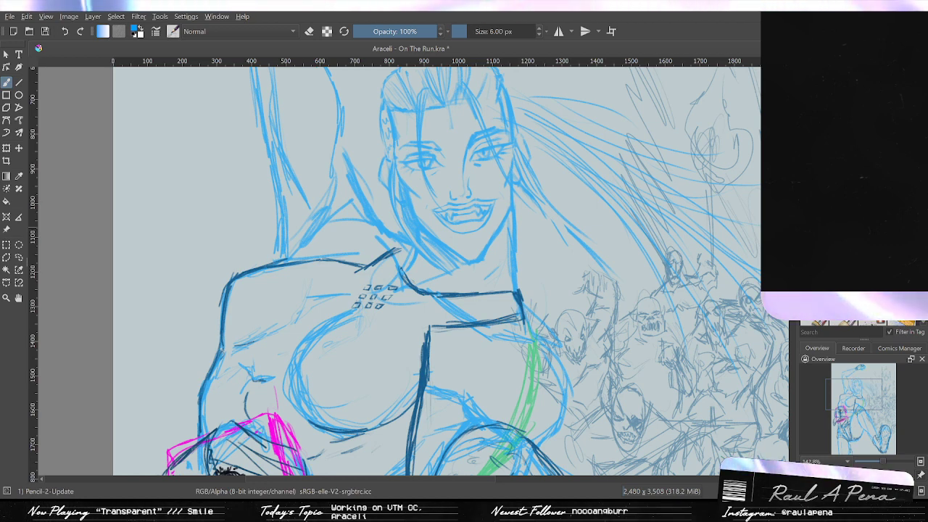
pyautogui.hotkey('ctrl', 'z')
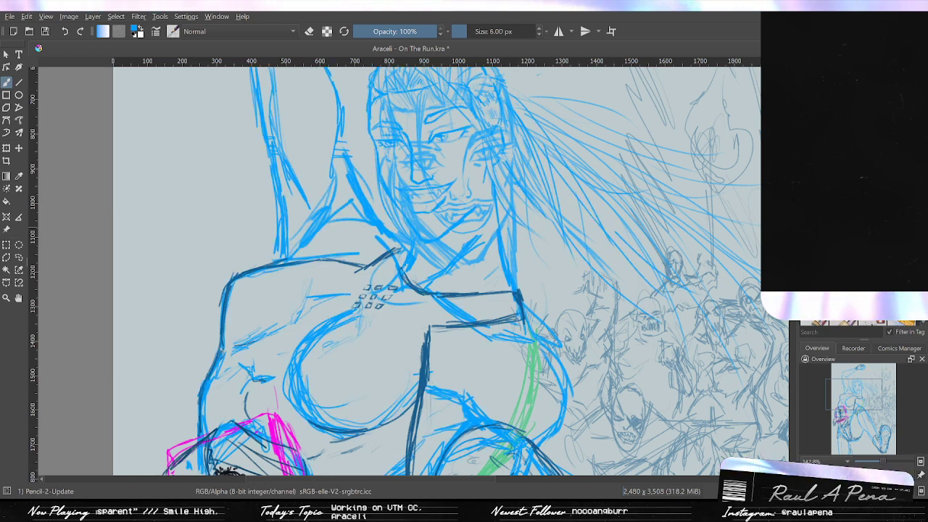
pyautogui.hotkey('ctrl', 'shift', 'z')
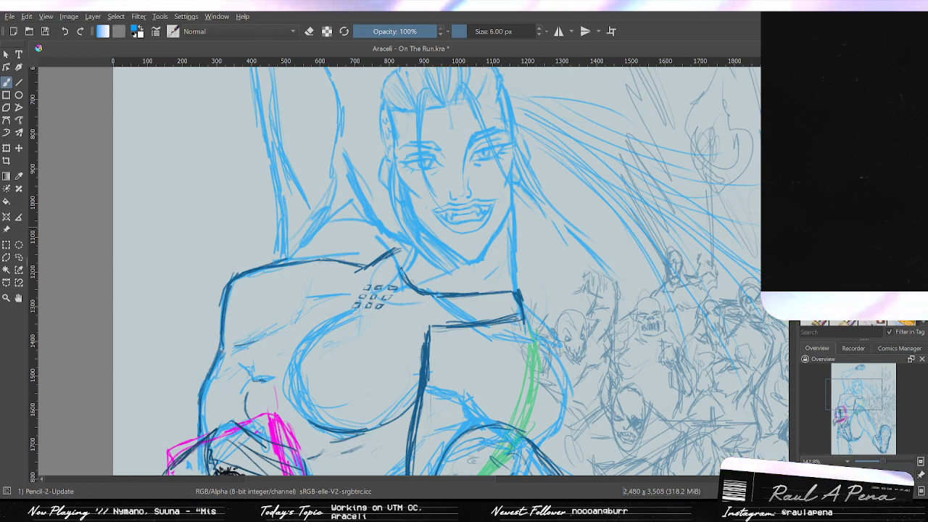
pyautogui.hotkey('ctrl', 'z')
pyautogui.hotkey('ctrl', 'shift', 'z')
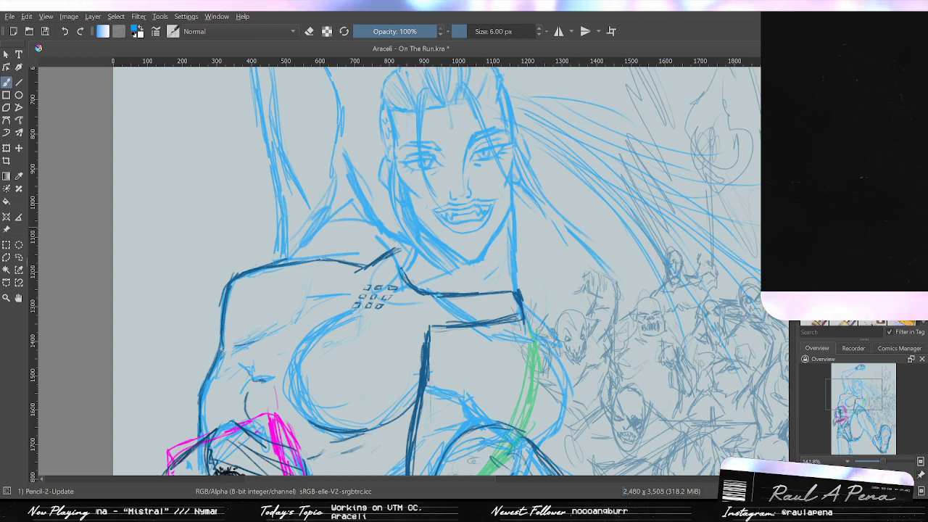
pyautogui.hotkey('ctrl', 'z')
pyautogui.hotkey('ctrl', 'shift', 'z')
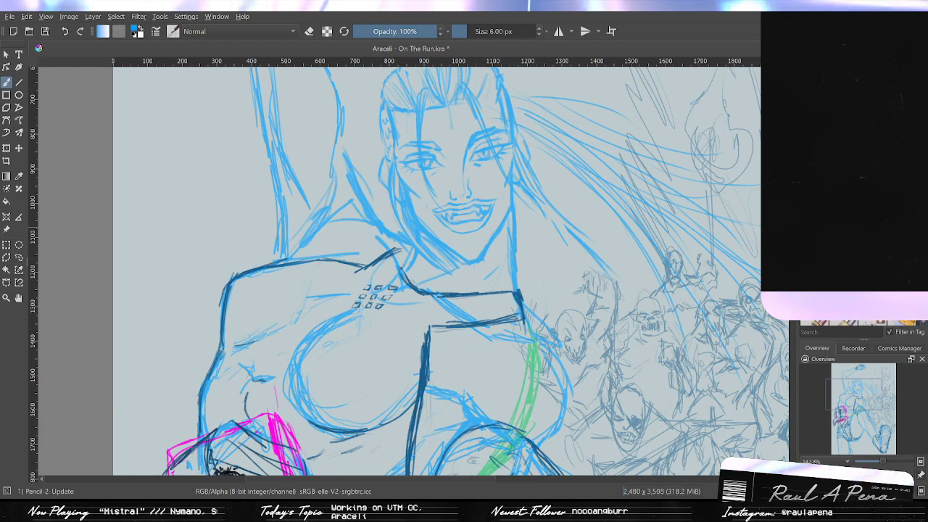
pyautogui.hotkey('ctrl', 'z')
pyautogui.hotkey('ctrl', 'shift', 'z')
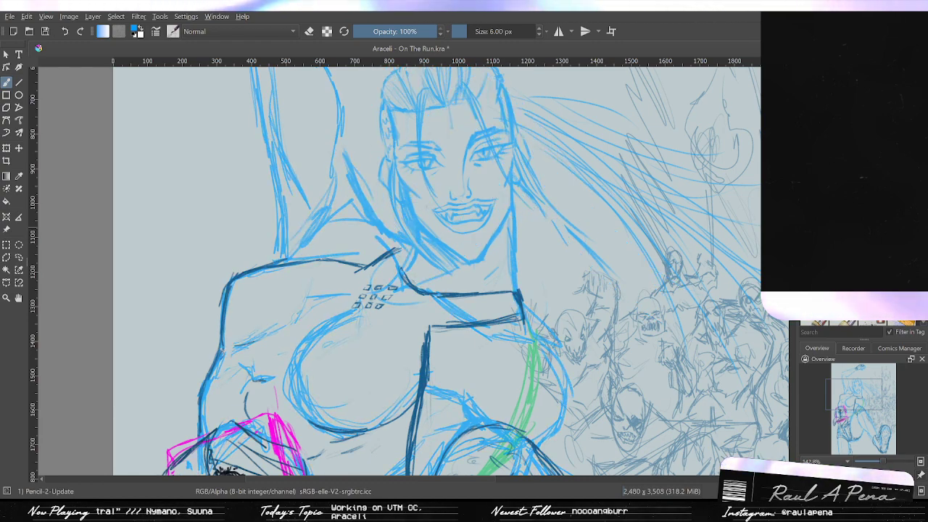
pyautogui.hotkey('ctrl', 'z')
pyautogui.hotkey('ctrl', 'z')
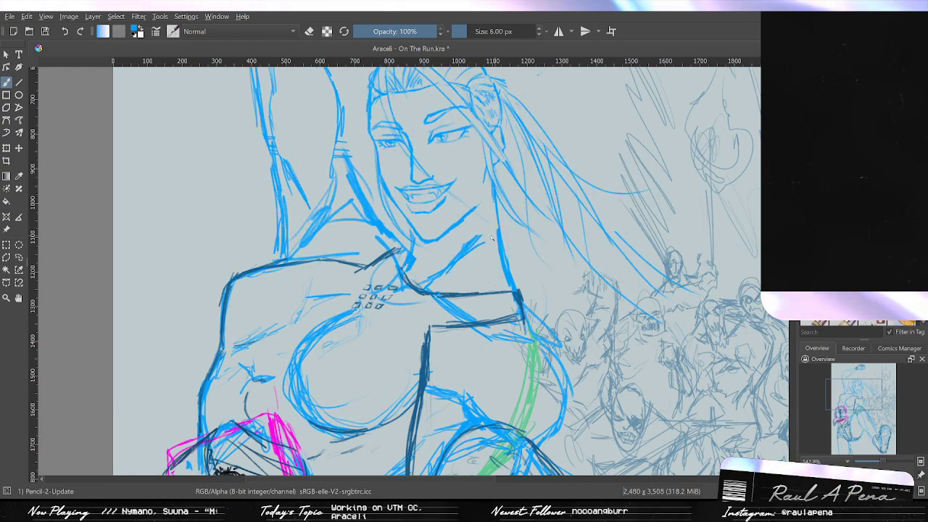
# Sketch a short diagonal cheek line between the mouth corner and the ear.
pyautogui.moveTo(491, 238); pyautogui.dragTo(513, 230)
pyautogui.moveTo(514, 230); pyautogui.dragTo(572, 332)
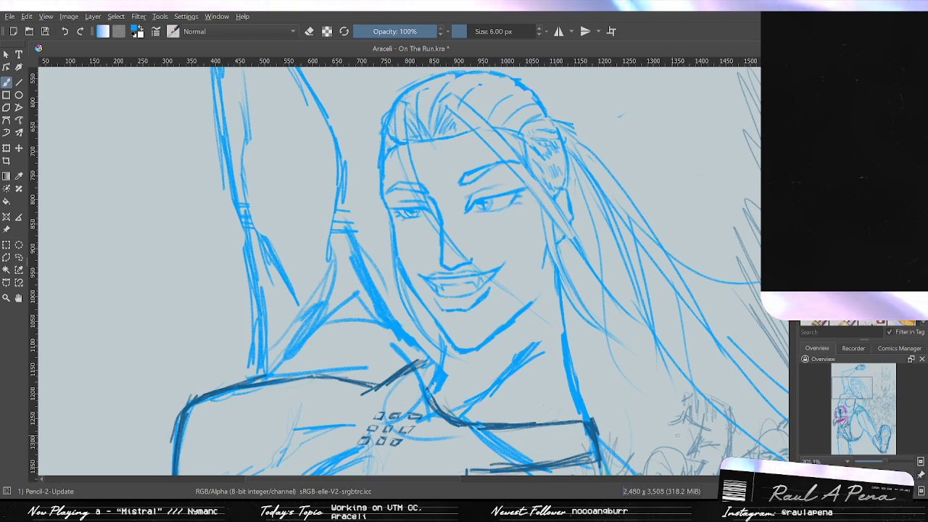
pyautogui.moveTo(435, 314); pyautogui.dragTo(387, 259)
pyautogui.moveTo(409, 369); pyautogui.dragTo(402, 317)
pyautogui.scroll(5, 400, 316)
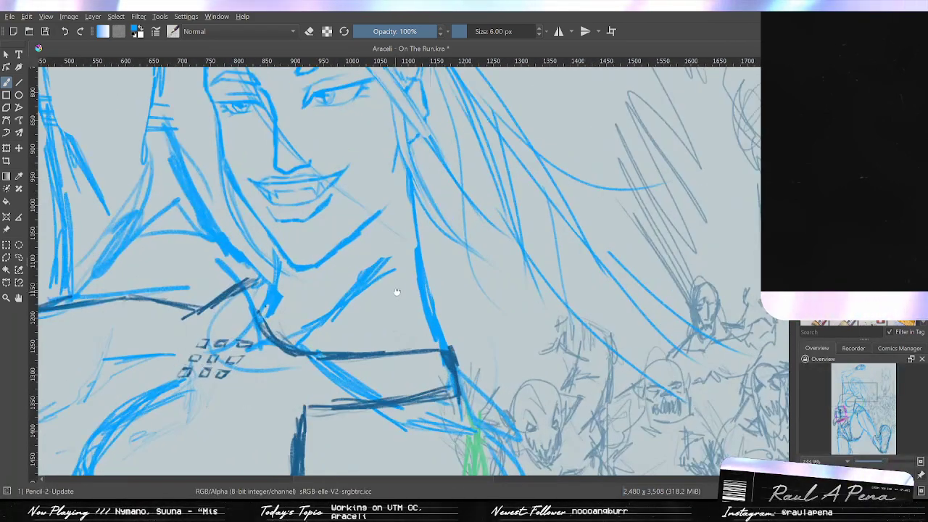
pyautogui.moveTo(401, 311); pyautogui.dragTo(399, 361)
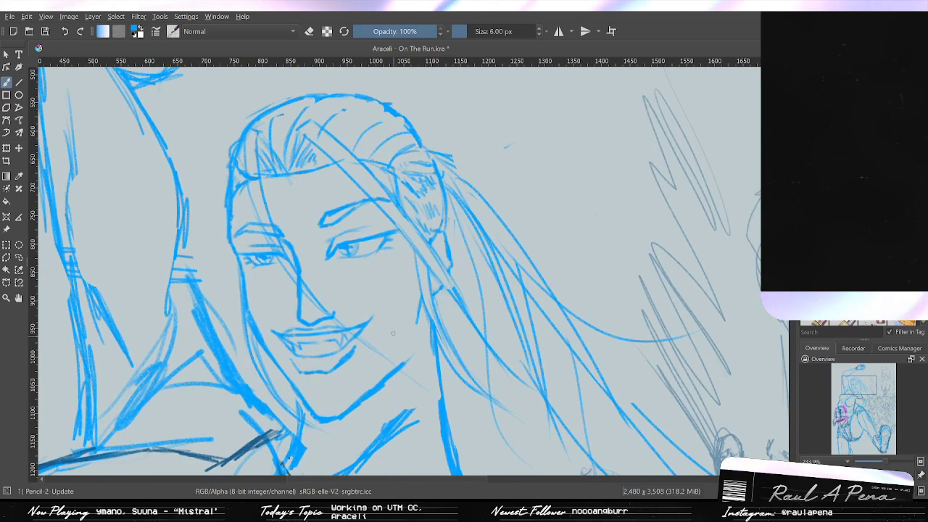
pyautogui.moveTo(363, 307); pyautogui.dragTo(472, 293)
pyautogui.scroll(3, 472, 293)
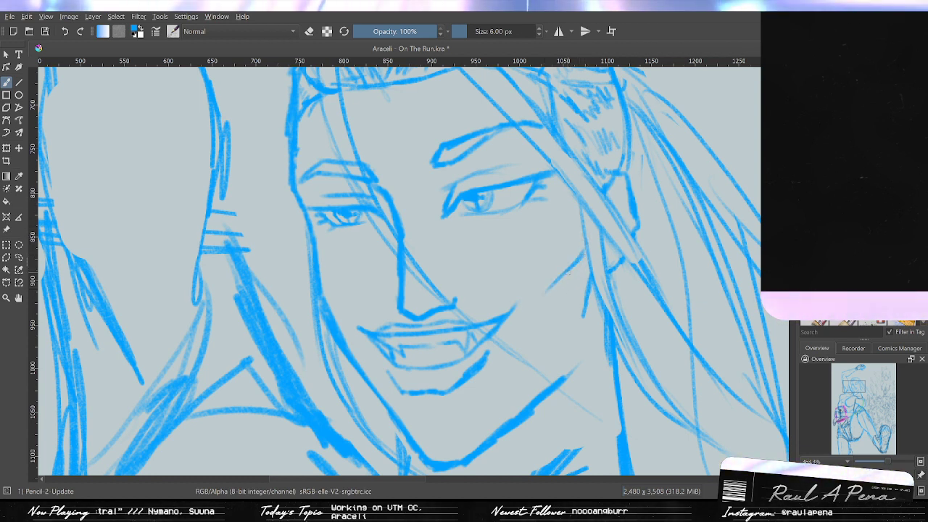
# Erase the loose hair strand along the far side of the jaw with an eraser of about 32 px and redraw it.
pyautogui.moveTo(529, 287); pyautogui.dragTo(594, 265)
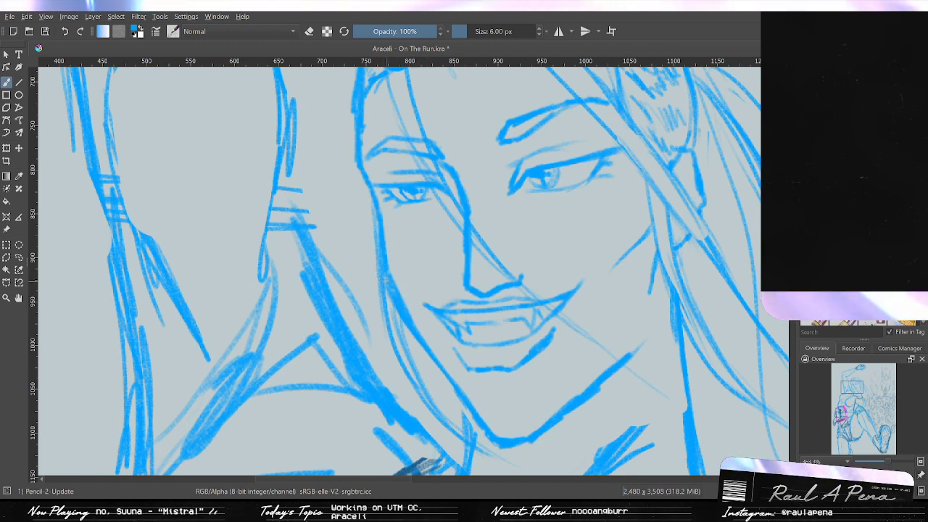
pyautogui.press('/')
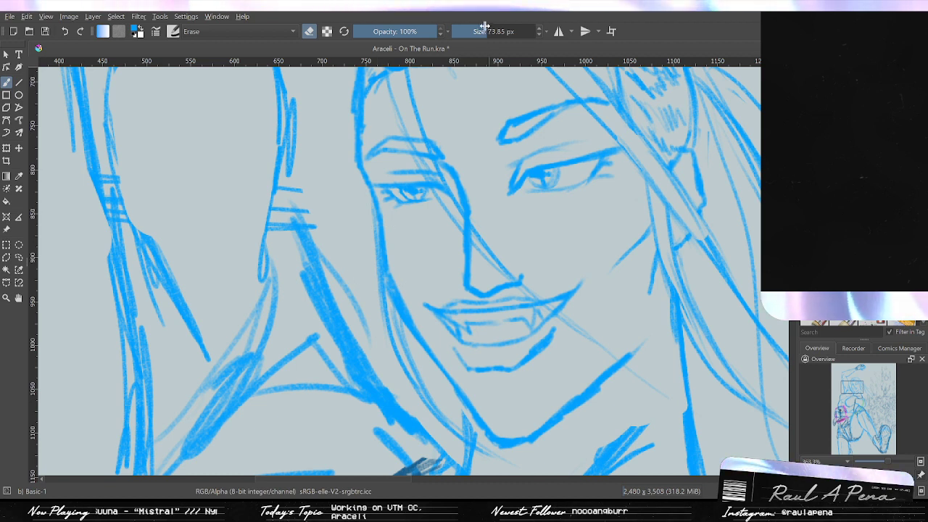
pyautogui.click(478, 31)
pyautogui.moveTo(368, 290); pyautogui.dragTo(410, 371)
pyautogui.hotkey('ctrl', 'z')
pyautogui.moveTo(366, 255); pyautogui.dragTo(403, 355)
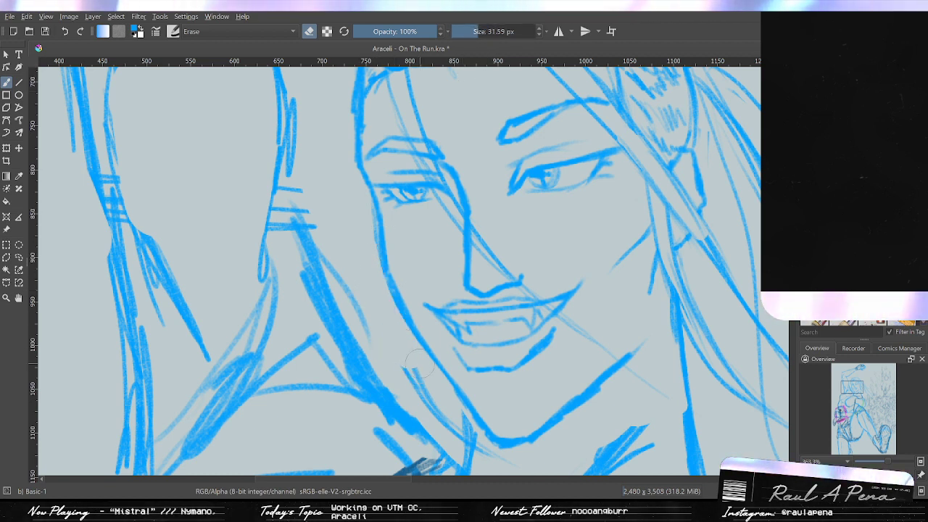
pyautogui.moveTo(374, 272); pyautogui.dragTo(416, 348)
pyautogui.press('e')
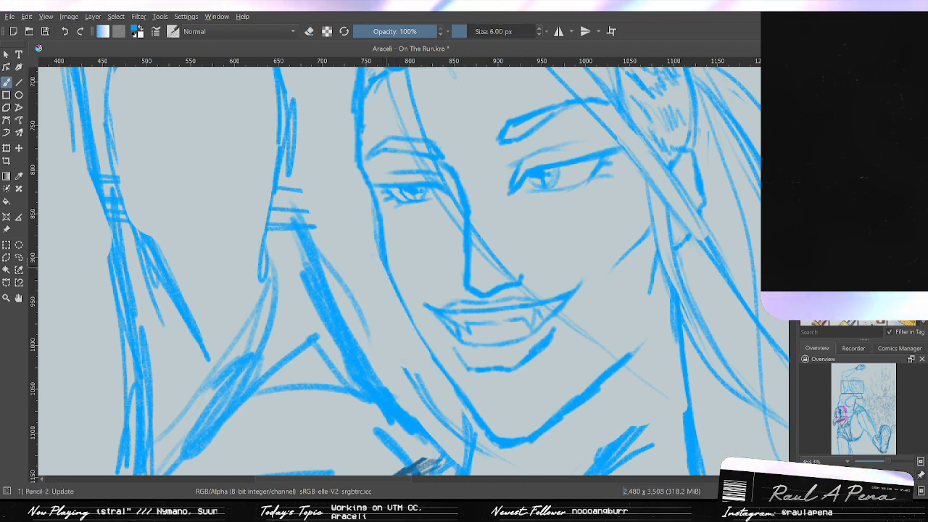
pyautogui.moveTo(381, 265); pyautogui.dragTo(403, 356)
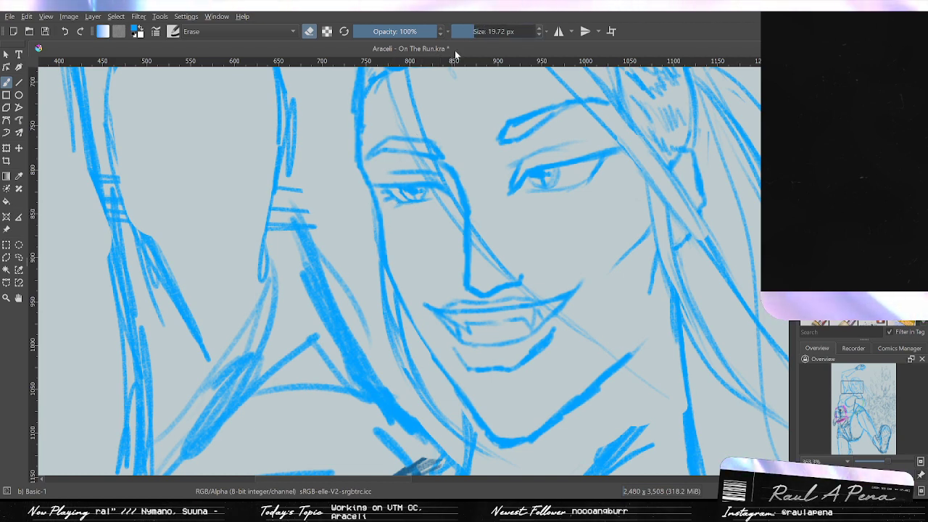
# Erase the lashes at the outer corner of the far eye with an eraser of about 4.6 px.
pyautogui.scroll(2, 403, 189)
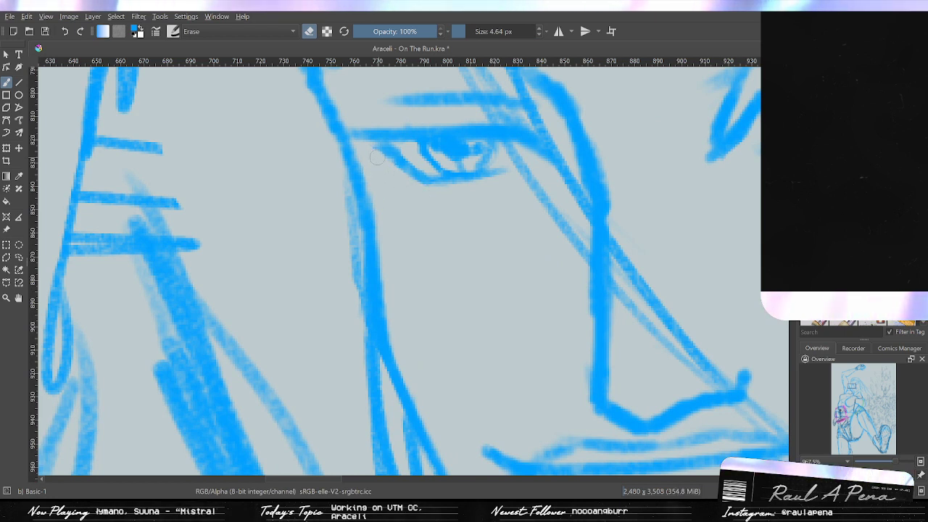
pyautogui.moveTo(374, 148); pyautogui.dragTo(384, 178)
pyautogui.press('e')
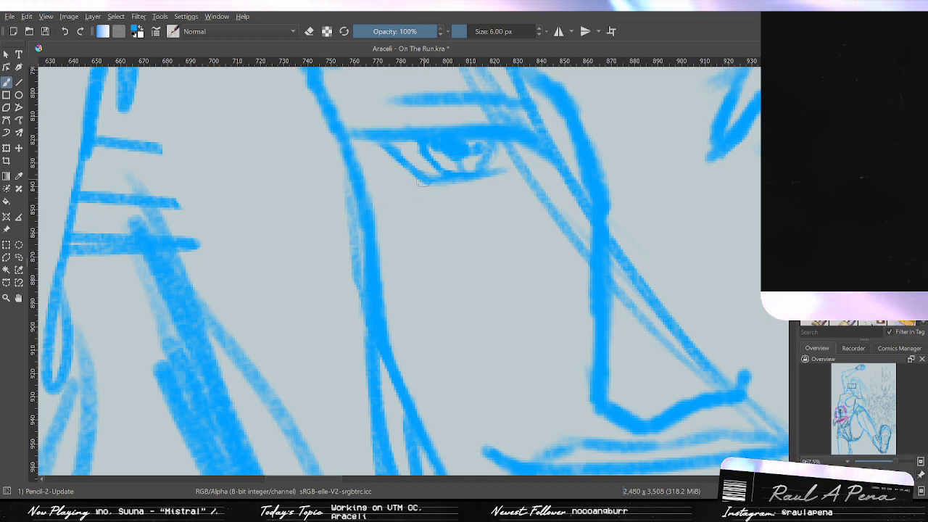
# Set the pencil size to 3 px and draw fine lashes fanning out from the far eye's outer corner.
pyautogui.click(539, 35)
pyautogui.click(539, 34)
pyautogui.click(539, 34)
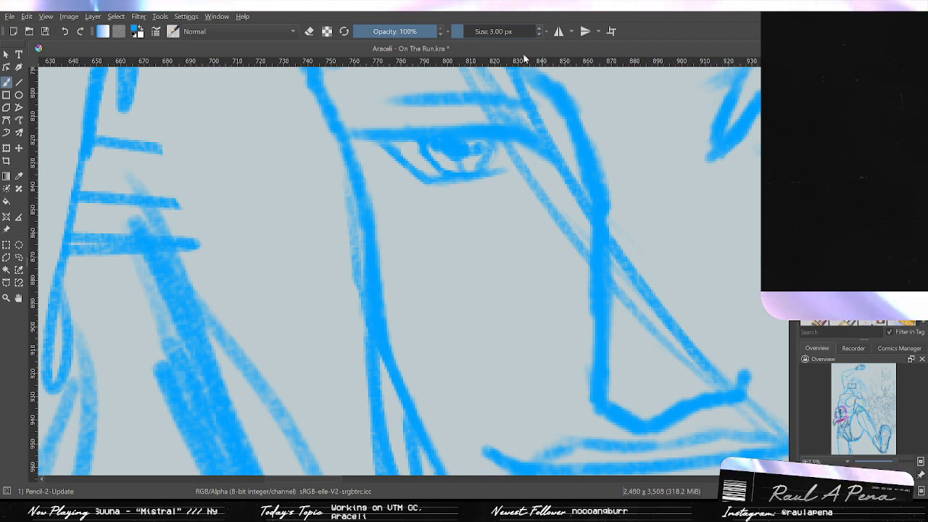
pyautogui.moveTo(431, 182); pyautogui.dragTo(385, 210)
pyautogui.hotkey('ctrl', 'z')
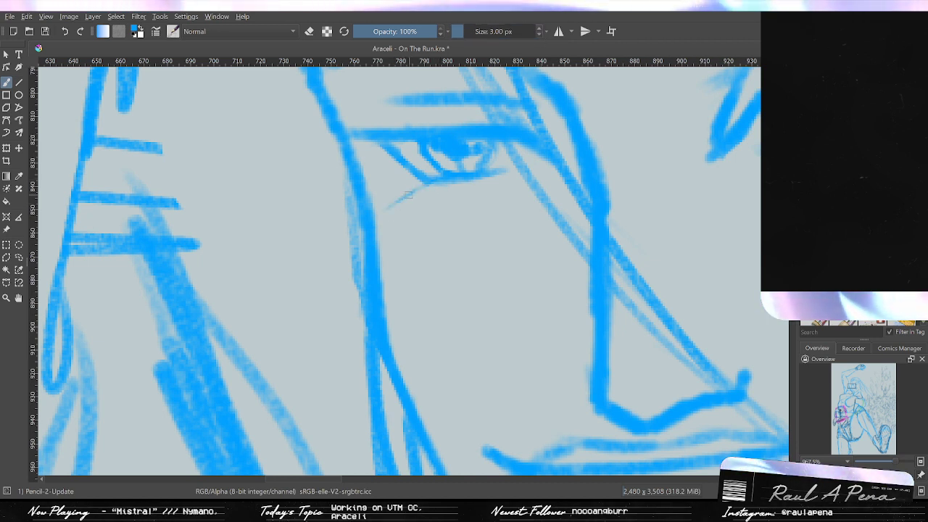
pyautogui.moveTo(412, 174); pyautogui.dragTo(369, 194)
pyautogui.hotkey('ctrl', 'z')
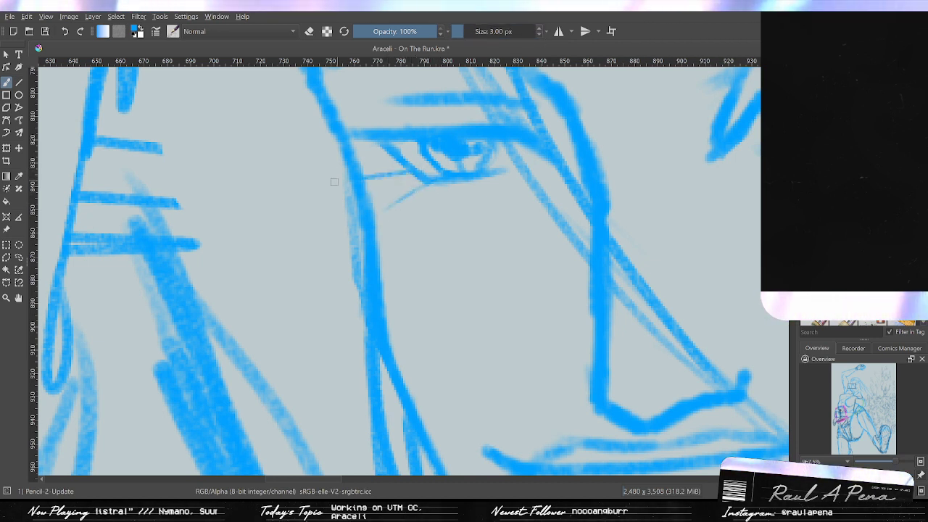
pyautogui.moveTo(406, 169); pyautogui.dragTo(338, 193)
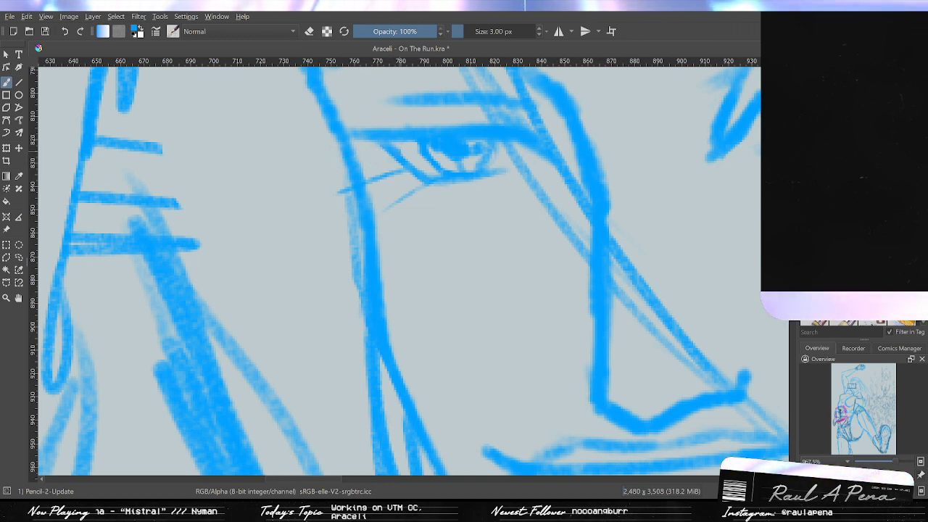
pyautogui.moveTo(395, 151); pyautogui.dragTo(346, 161)
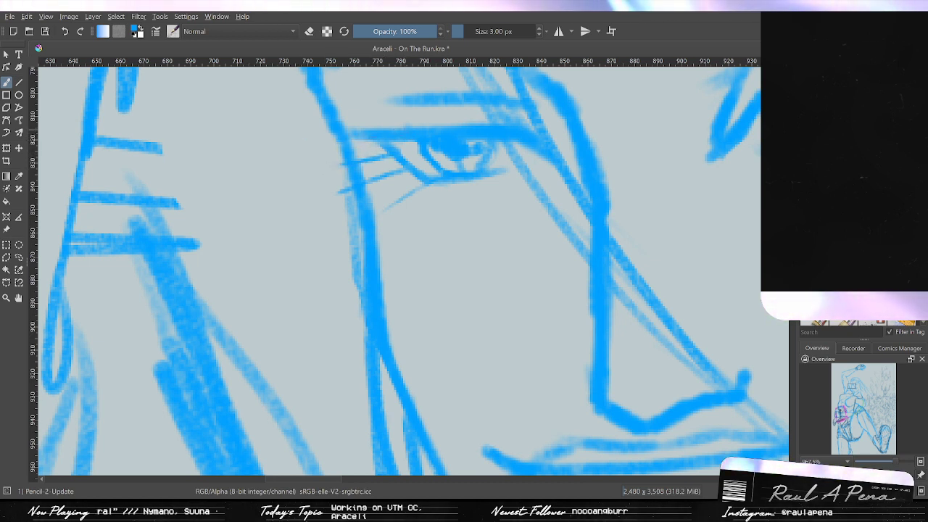
# Extend the far eye's upper lash line outward and draw three fine lashes at the near eye's outer corner.
pyautogui.moveTo(349, 134); pyautogui.dragTo(299, 142)
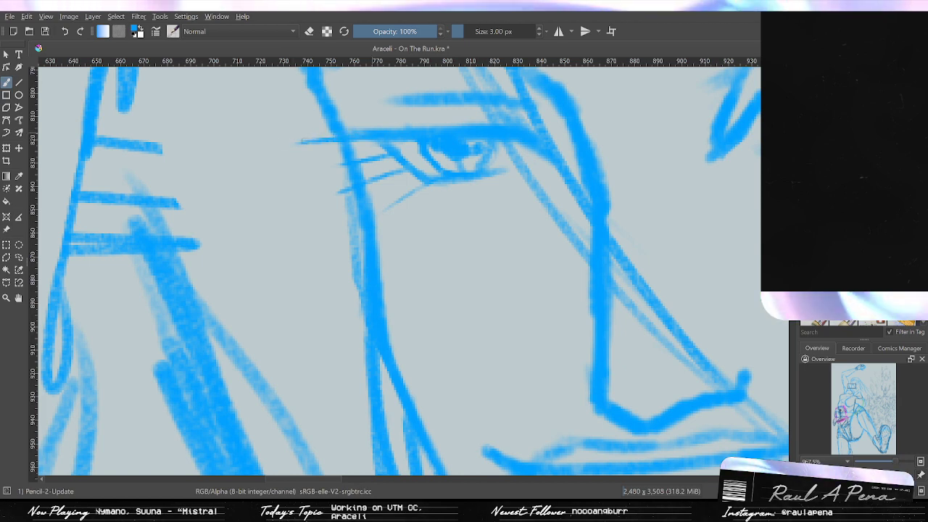
pyautogui.moveTo(465, 131)
pyautogui.mouseDown()
pyautogui.moveTo(203, 196)
pyautogui.moveTo(146, 222)
pyautogui.mouseUp()
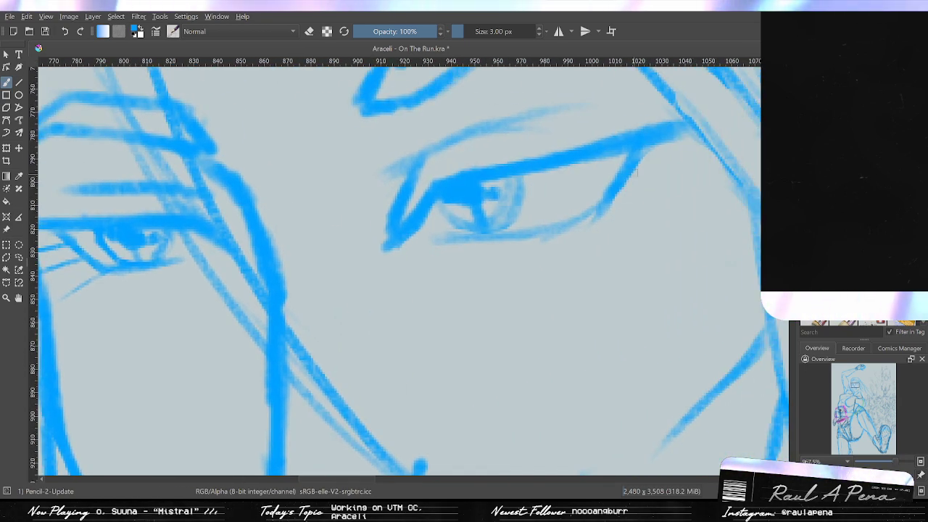
pyautogui.hotkey('ctrl', 'z')
pyautogui.moveTo(637, 165); pyautogui.dragTo(677, 165)
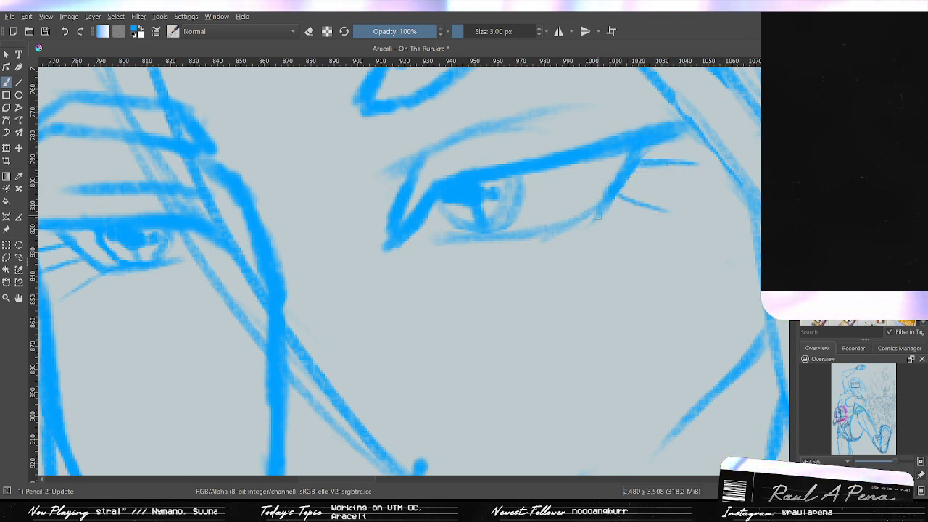
pyautogui.moveTo(636, 240); pyautogui.dragTo(588, 219)
pyautogui.moveTo(670, 200); pyautogui.dragTo(625, 189)
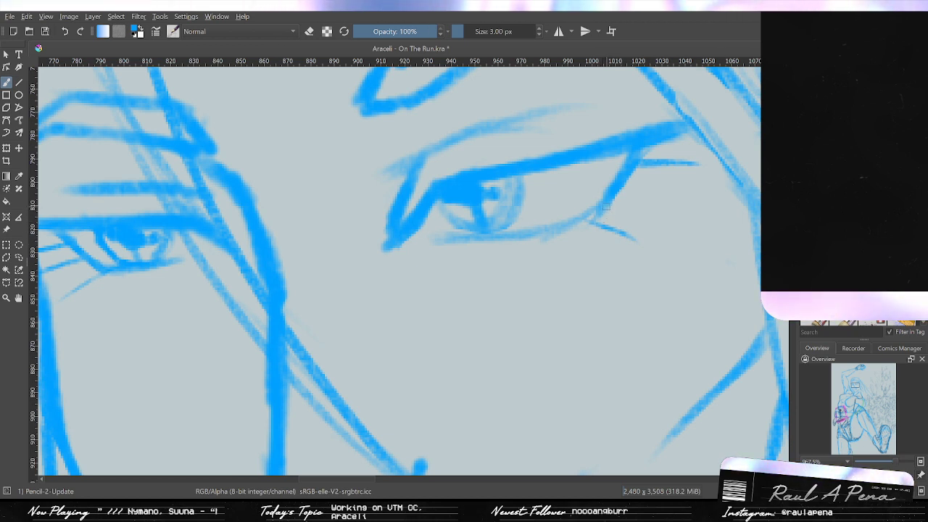
pyautogui.moveTo(694, 207); pyautogui.dragTo(617, 194)
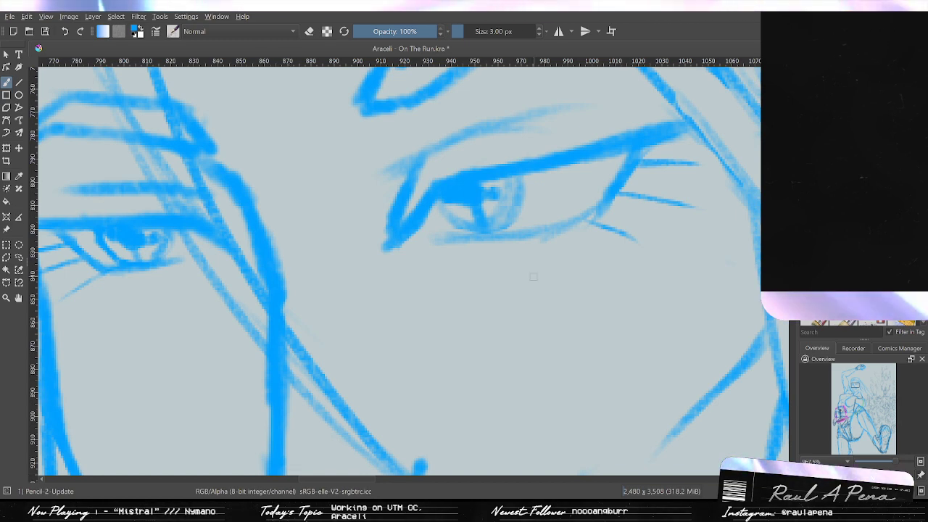
# Set the pencil size to 6 px and erase the near eye's brow with an eraser of about 26.7 px.
pyautogui.scroll(-6, 572, 239)
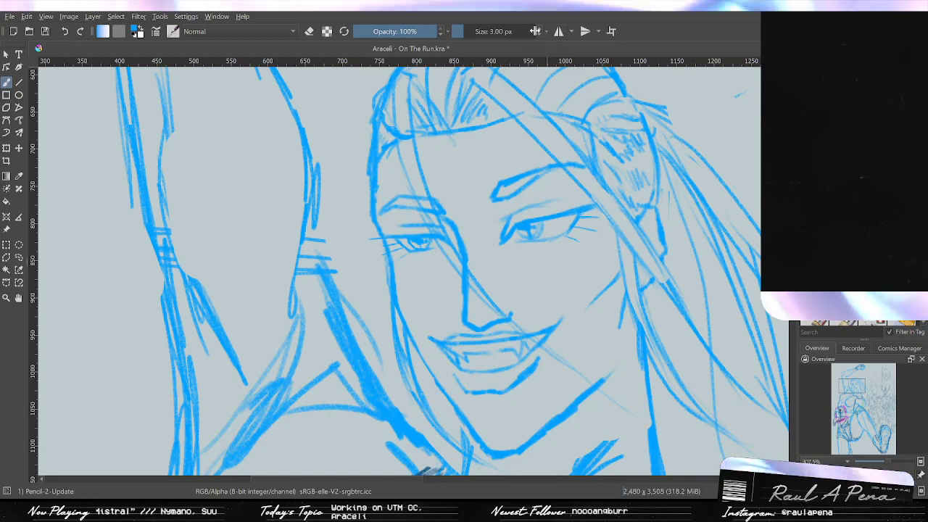
pyautogui.click(539, 29)
pyautogui.click(539, 29)
pyautogui.click(539, 29)
pyautogui.scroll(4, 528, 184)
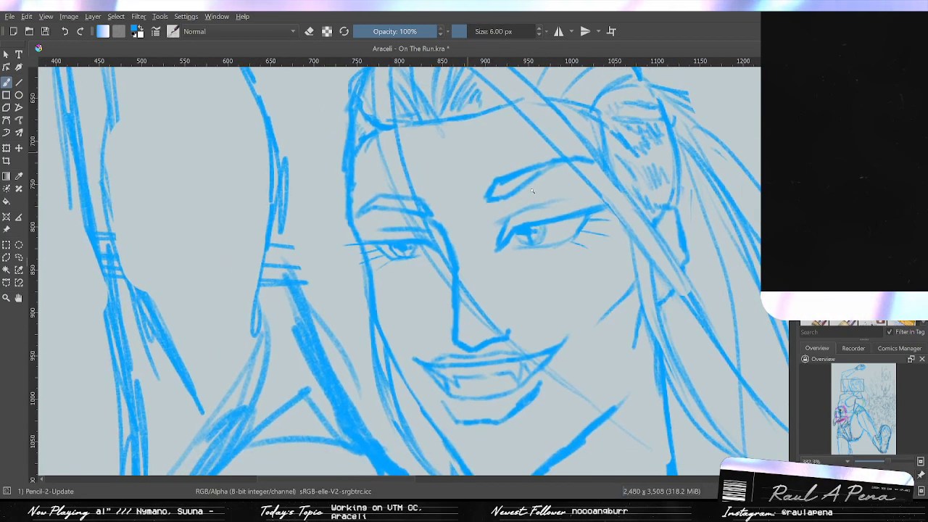
pyautogui.press('/')
pyautogui.press('/')
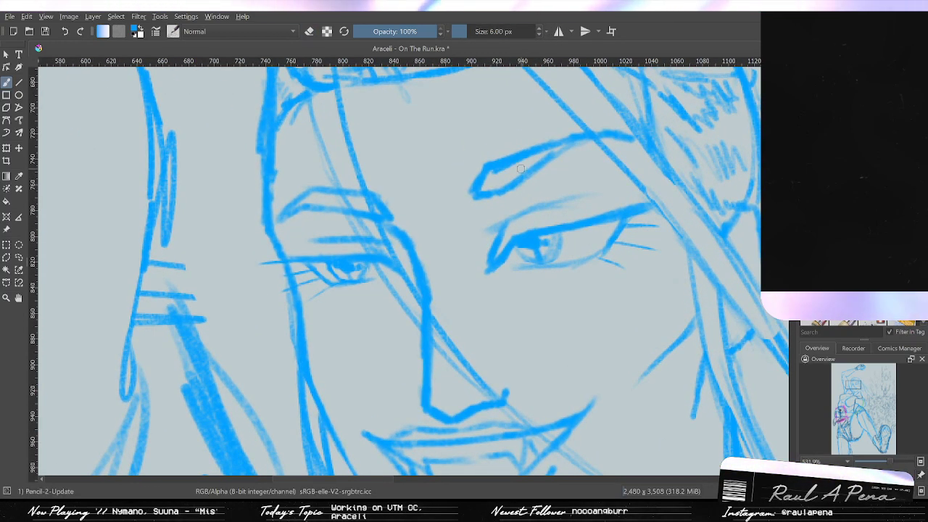
pyautogui.press('/')
pyautogui.click(481, 30)
pyautogui.click(477, 34)
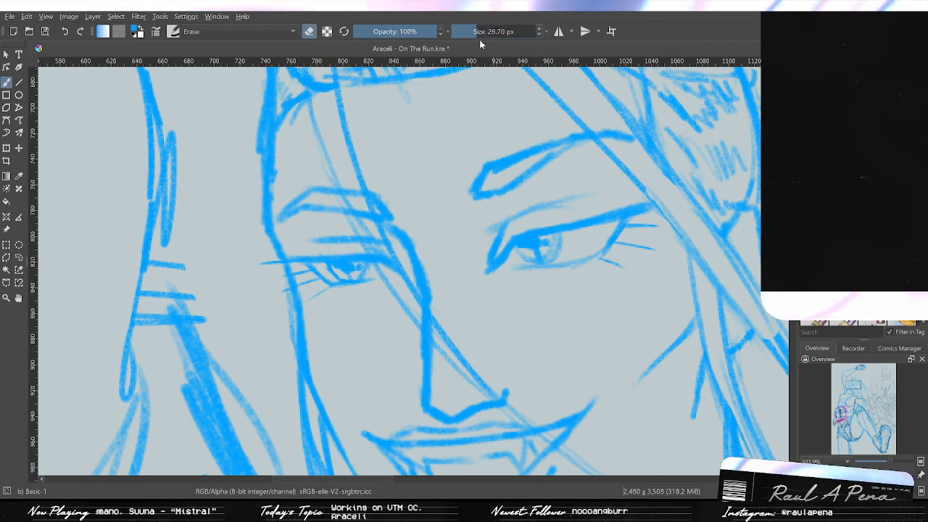
pyautogui.moveTo(497, 171)
pyautogui.mouseDown()
pyautogui.moveTo(487, 190)
pyautogui.moveTo(552, 147)
pyautogui.mouseUp()
pyautogui.press('/')
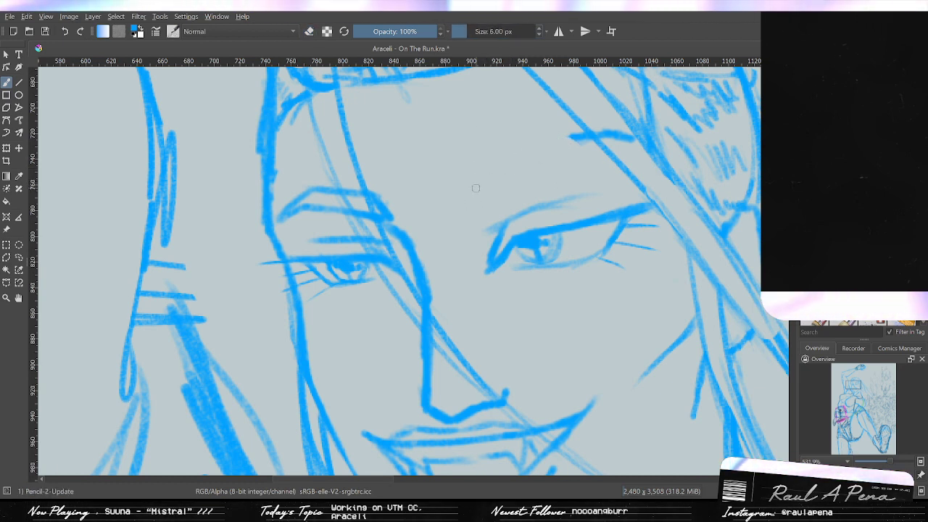
# Redraw the near eyebrow as a slim angular outline rising from its slanted inner end to the hair strand.
pyautogui.moveTo(477, 177); pyautogui.dragTo(466, 213)
pyautogui.moveTo(492, 179); pyautogui.dragTo(468, 215)
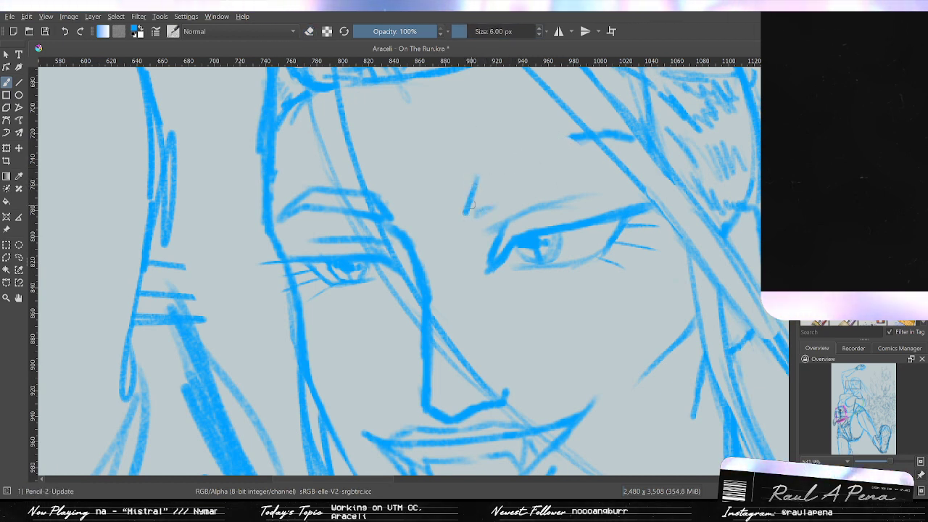
pyautogui.hotkey('ctrl', 'z')
pyautogui.hotkey('ctrl', 'z')
pyautogui.moveTo(476, 182)
pyautogui.mouseDown()
pyautogui.moveTo(504, 201)
pyautogui.moveTo(579, 143)
pyautogui.mouseUp()
pyautogui.moveTo(479, 181); pyautogui.dragTo(571, 146)
pyautogui.hotkey('ctrl', 'z')
pyautogui.moveTo(481, 176); pyautogui.dragTo(580, 141)
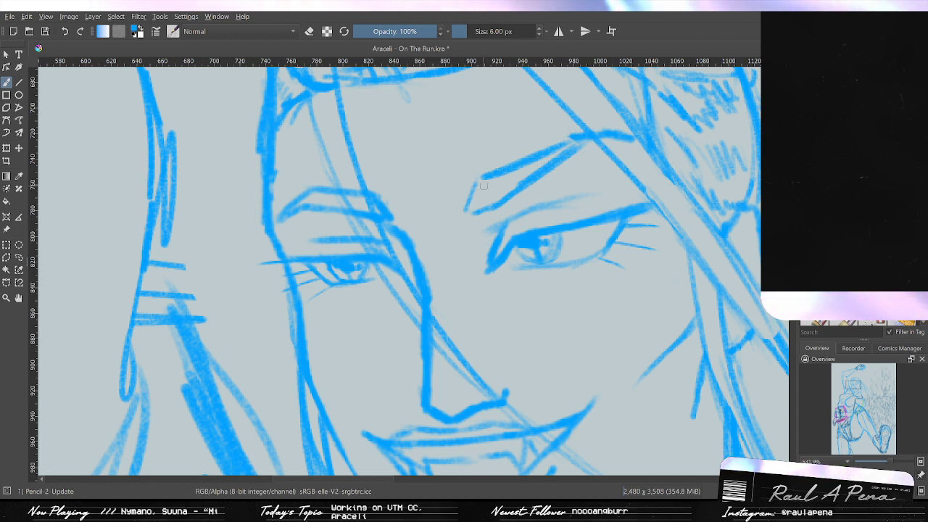
pyautogui.hotkey('ctrl', 'z')
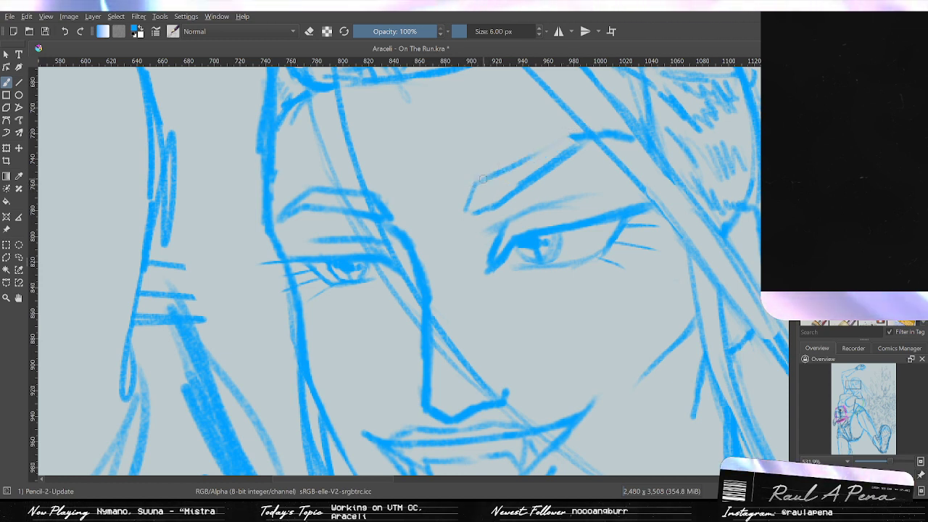
pyautogui.hotkey('ctrl', 'z')
pyautogui.moveTo(481, 180); pyautogui.dragTo(581, 144)
pyautogui.hotkey('ctrl', 'z')
pyautogui.moveTo(482, 181); pyautogui.dragTo(555, 147)
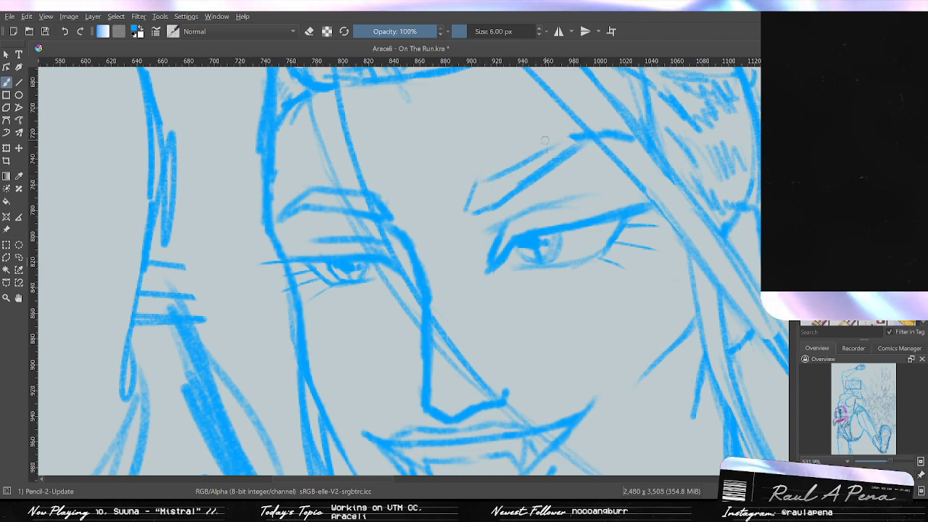
# Erase most of the far eyebrow with the 26.7 px eraser and return to the 6 px pencil.
pyautogui.press('e')
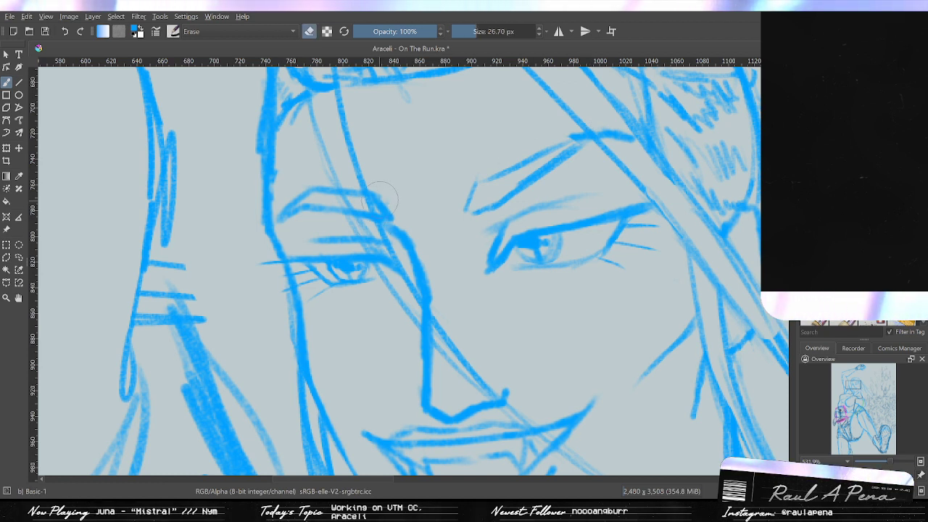
pyautogui.moveTo(380, 198)
pyautogui.mouseDown()
pyautogui.moveTo(394, 201)
pyautogui.moveTo(305, 198)
pyautogui.moveTo(320, 214)
pyautogui.mouseUp()
pyautogui.press('/')
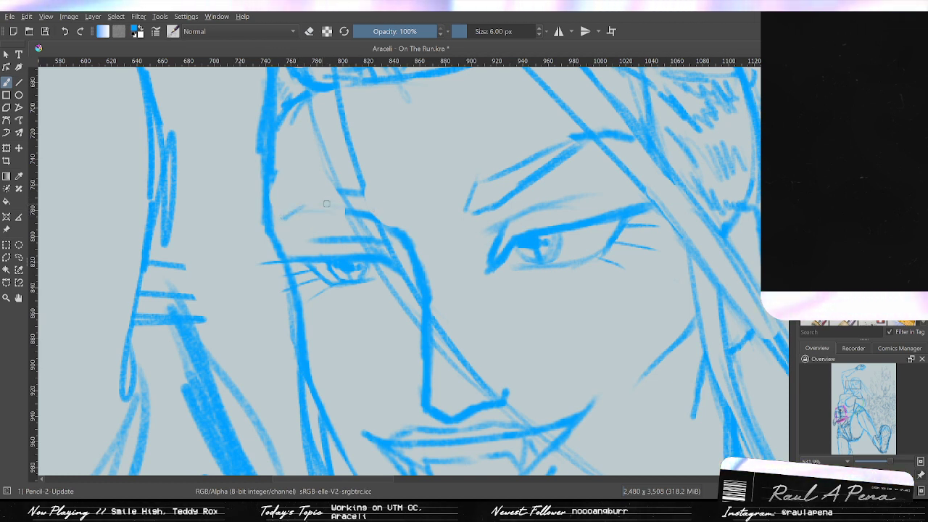
# Redraw the far eyebrow as a thin arched outline angling down toward the bridge of the nose.
pyautogui.moveTo(326, 204); pyautogui.dragTo(400, 226)
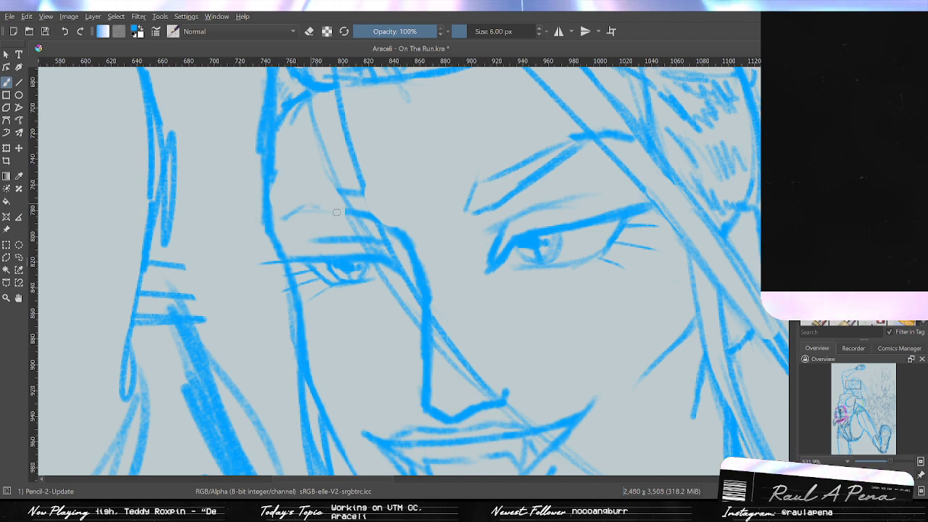
pyautogui.moveTo(318, 210); pyautogui.dragTo(385, 225)
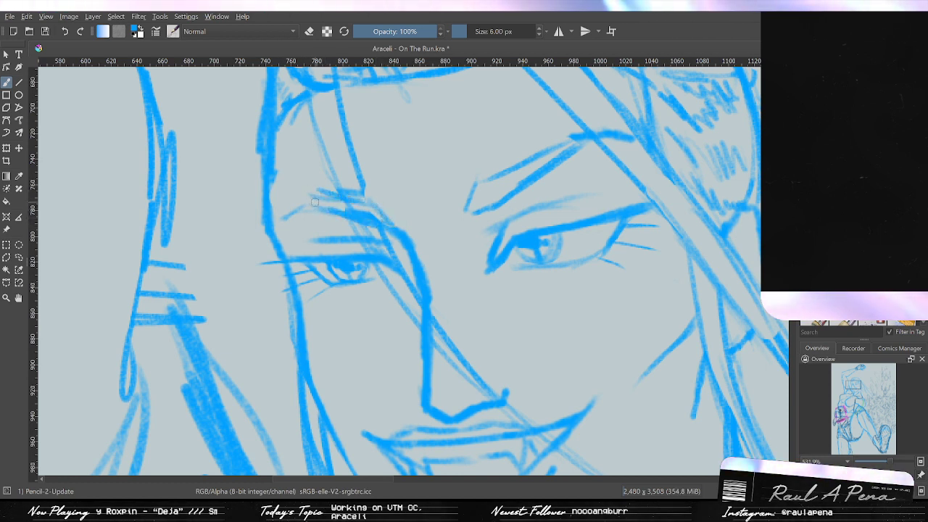
pyautogui.moveTo(310, 191); pyautogui.dragTo(264, 224)
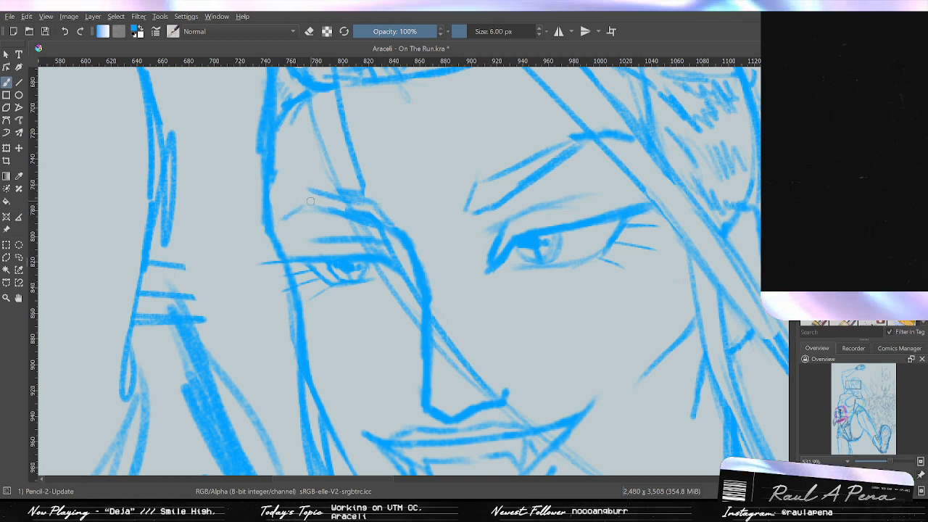
pyautogui.press('e')
pyautogui.press('e')
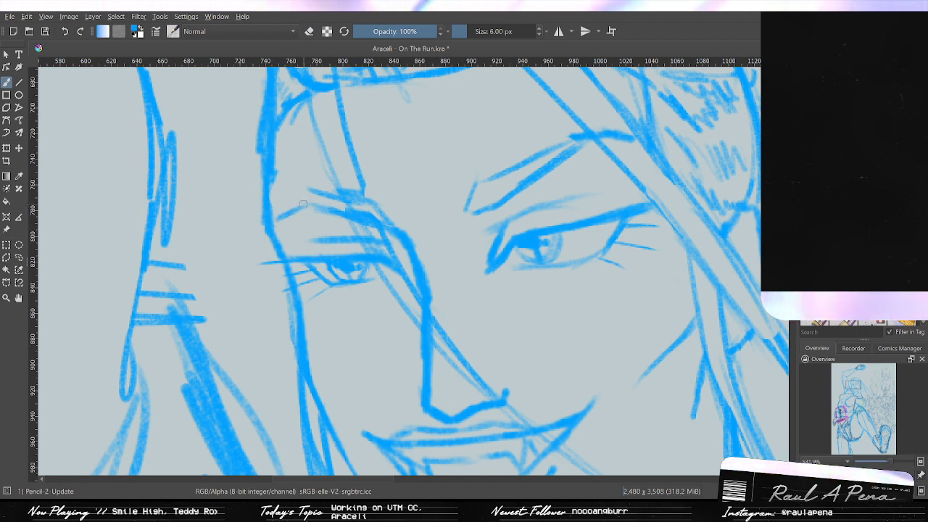
pyautogui.hotkey('ctrl', 'z')
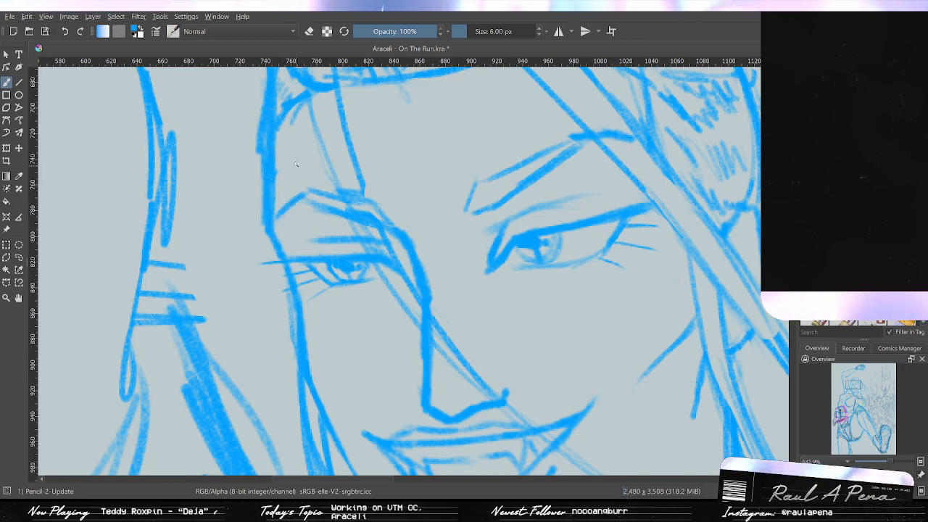
# Erase the brow and eyelid lines crossing the inside of the loose strand over the far eye, reducing the eraser to about 7.5 px.
pyautogui.moveTo(296, 164); pyautogui.dragTo(305, 202)
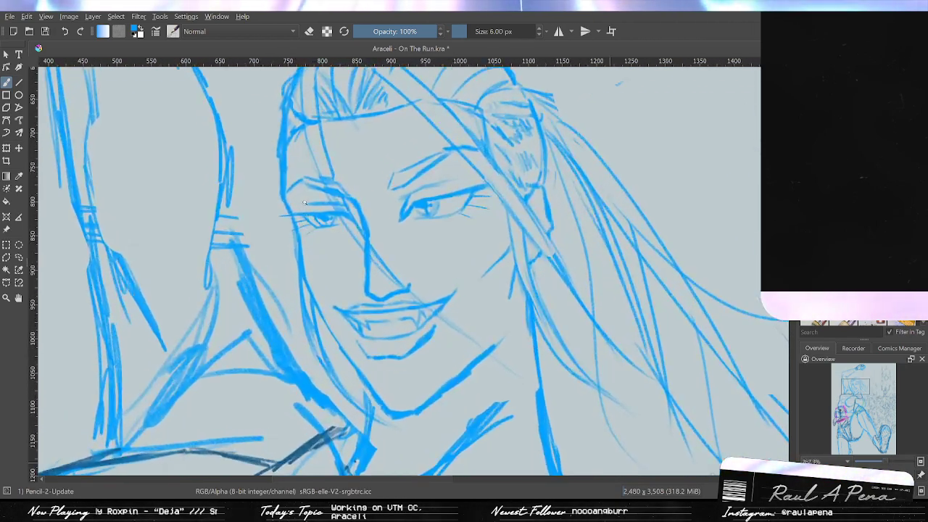
pyautogui.scroll(1, 305, 202)
pyautogui.scroll(3, 328, 177)
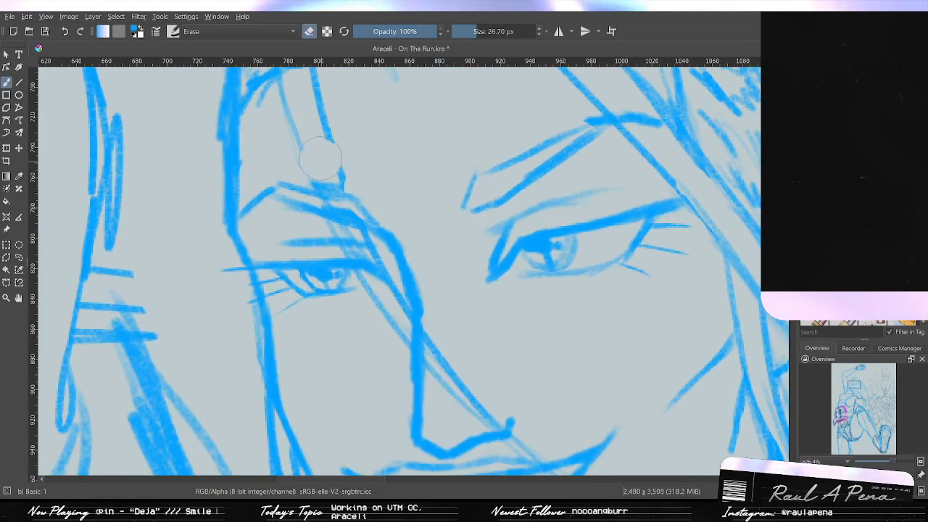
pyautogui.moveTo(311, 155); pyautogui.dragTo(322, 134)
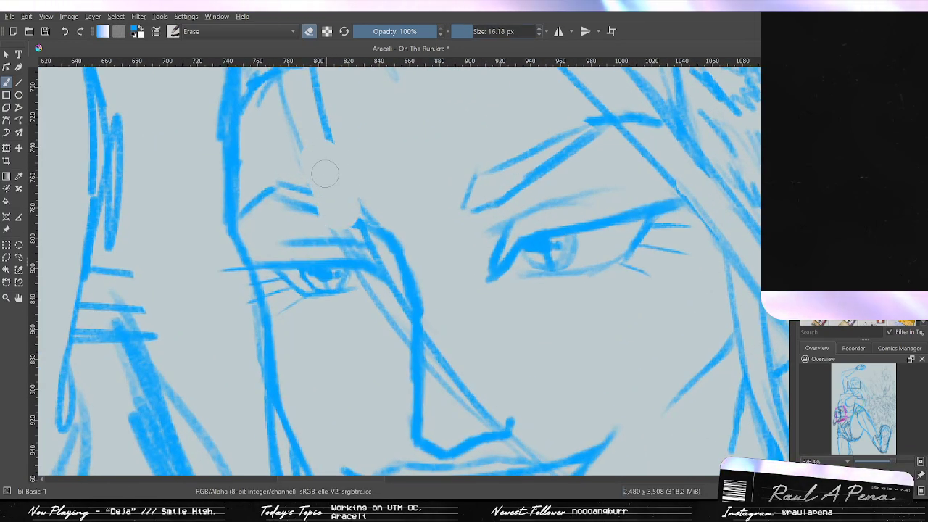
pyautogui.hotkey('ctrl', 'z')
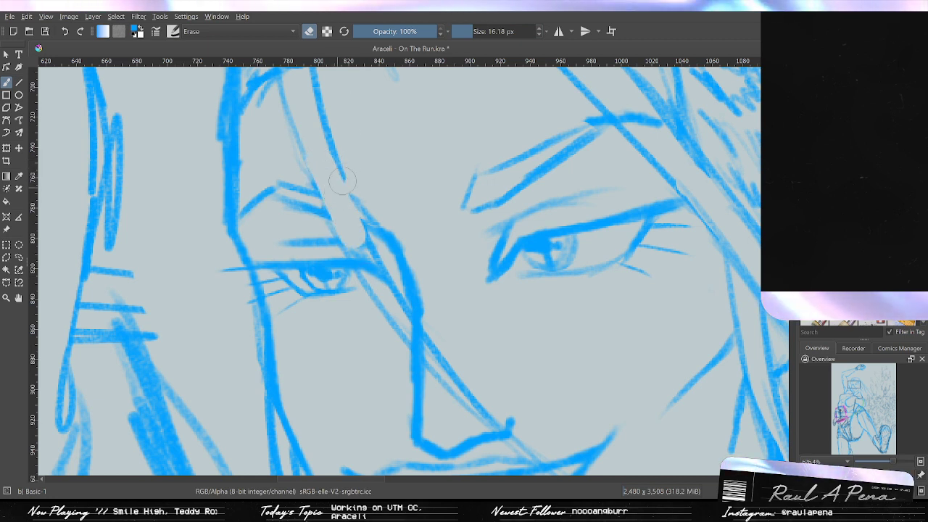
pyautogui.moveTo(470, 29); pyautogui.dragTo(467, 31)
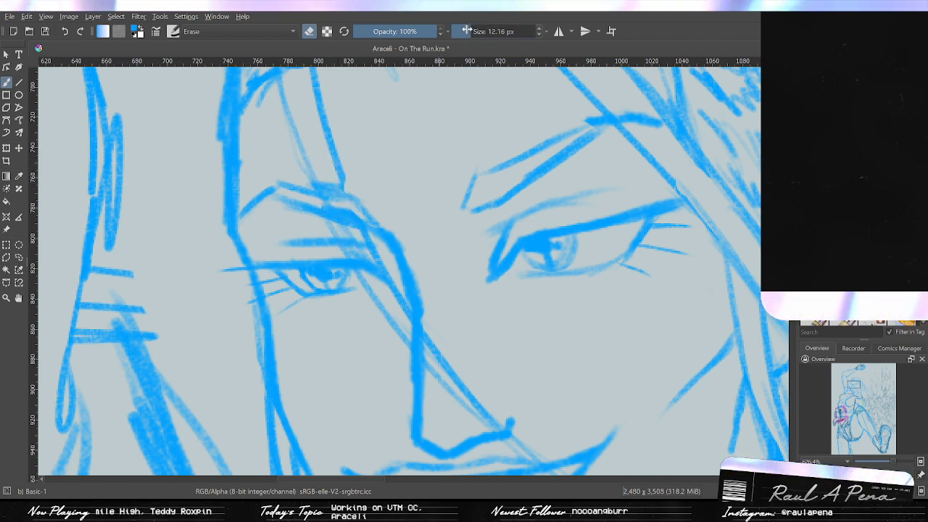
pyautogui.moveTo(335, 171)
pyautogui.mouseDown()
pyautogui.moveTo(334, 194)
pyautogui.moveTo(355, 238)
pyautogui.moveTo(329, 180)
pyautogui.moveTo(378, 273)
pyautogui.mouseUp()
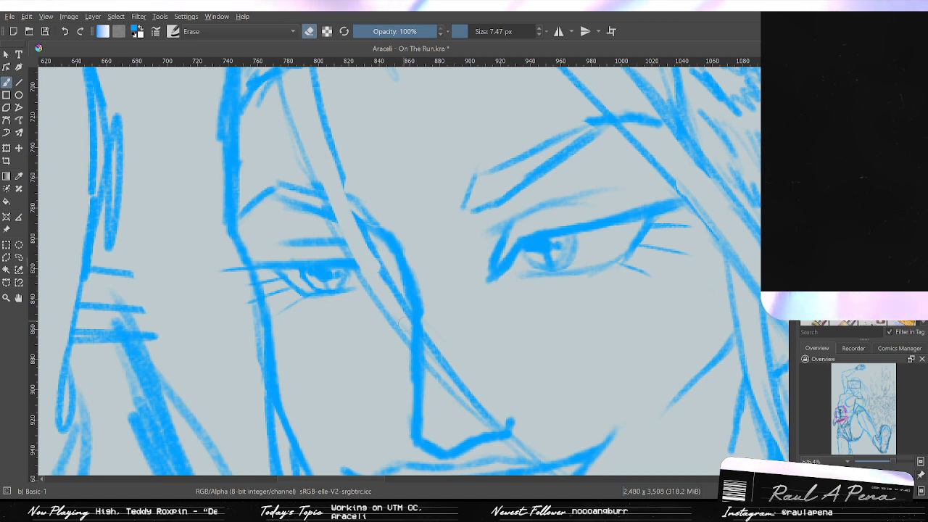
pyautogui.moveTo(393, 306)
pyautogui.mouseDown()
pyautogui.moveTo(342, 239)
pyautogui.moveTo(319, 178)
pyautogui.moveTo(370, 242)
pyautogui.mouseUp()
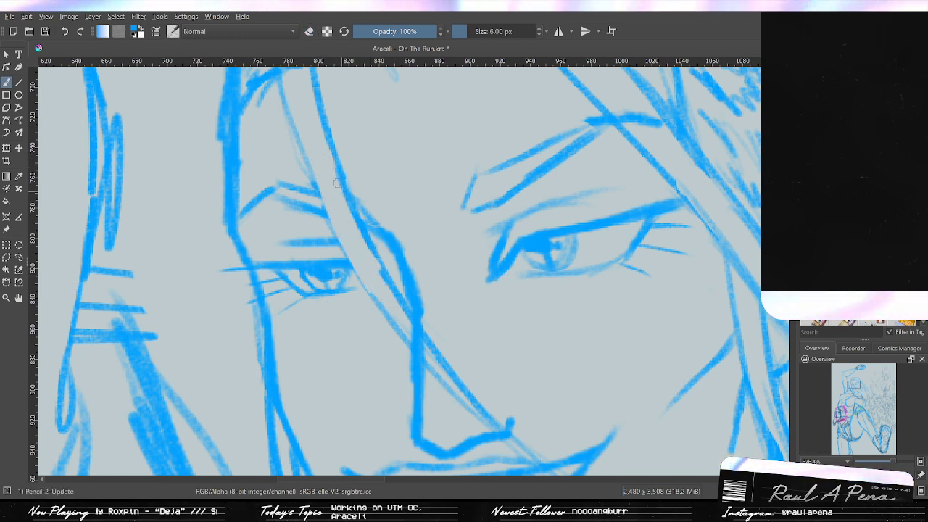
# Redraw the loose strand's edges past the far brow and eye and touch up the eyelid crease with the 6 px pencil.
pyautogui.moveTo(323, 216); pyautogui.dragTo(380, 310)
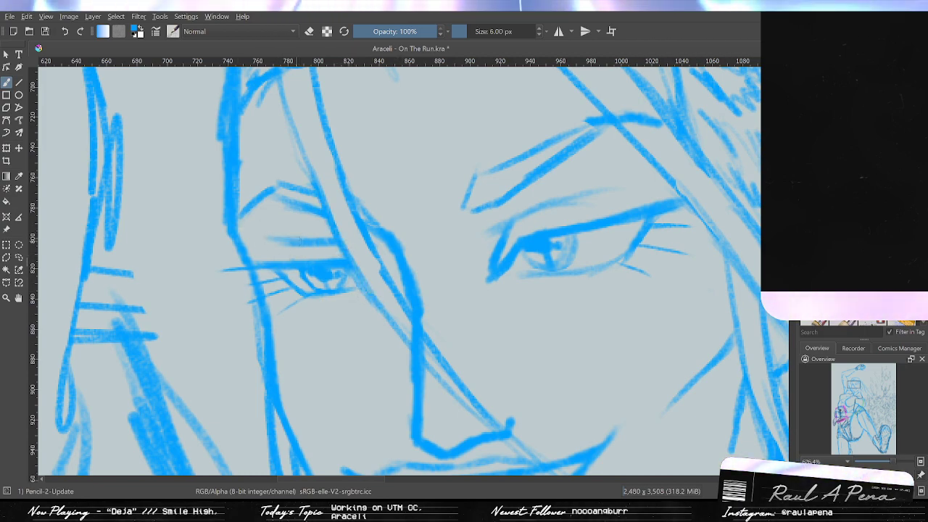
pyautogui.moveTo(299, 241); pyautogui.dragTo(322, 308)
pyautogui.moveTo(322, 308); pyautogui.dragTo(456, 284)
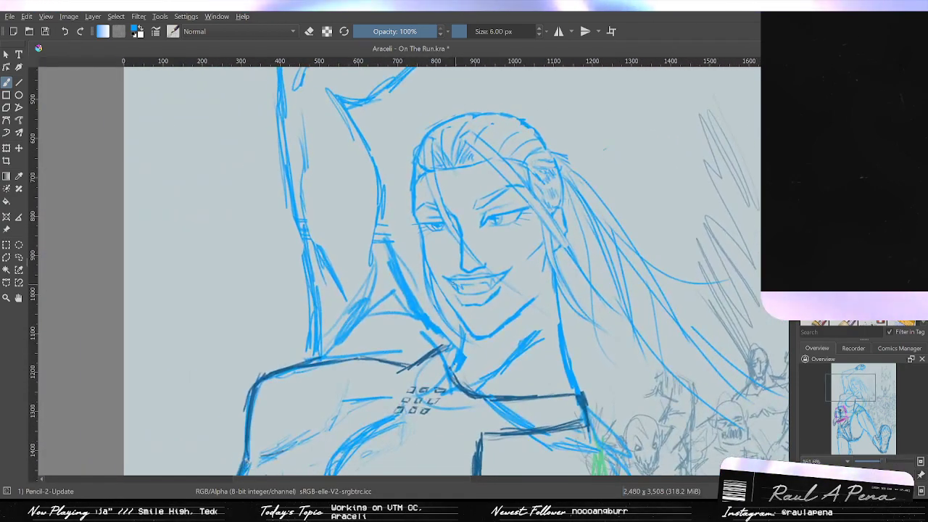
pyautogui.scroll(5, 425, 192)
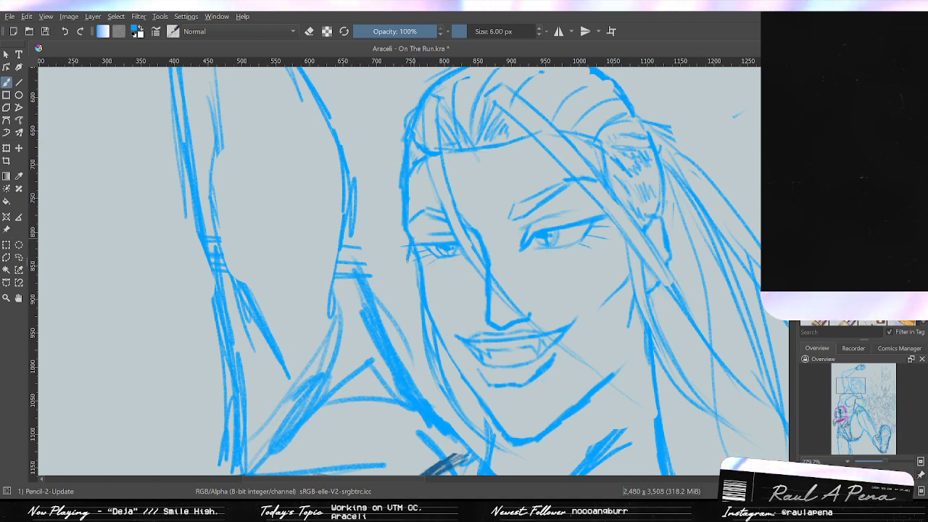
# Erase the jawline and chin and redraw them as a smoother, slightly higher curve with the 6 px pencil.
pyautogui.moveTo(471, 206); pyautogui.dragTo(382, 235)
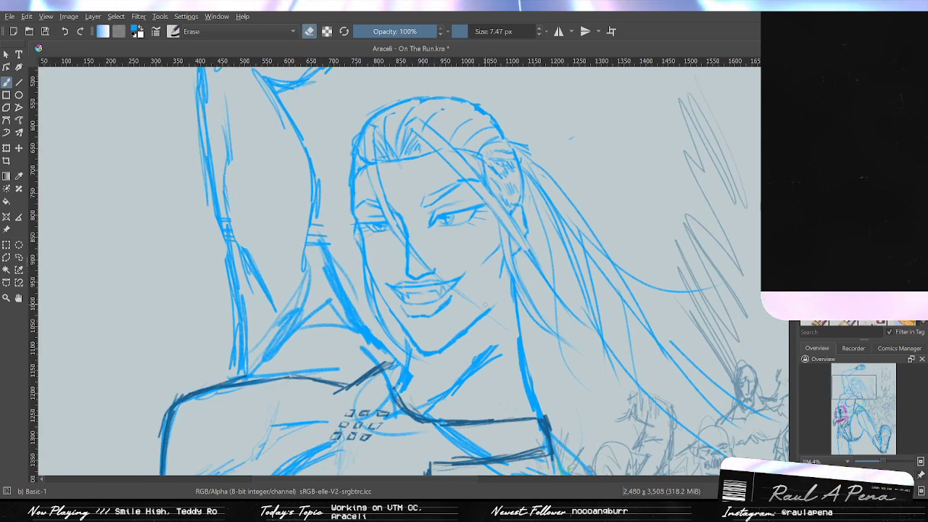
pyautogui.moveTo(458, 329); pyautogui.dragTo(459, 295)
pyautogui.press('/')
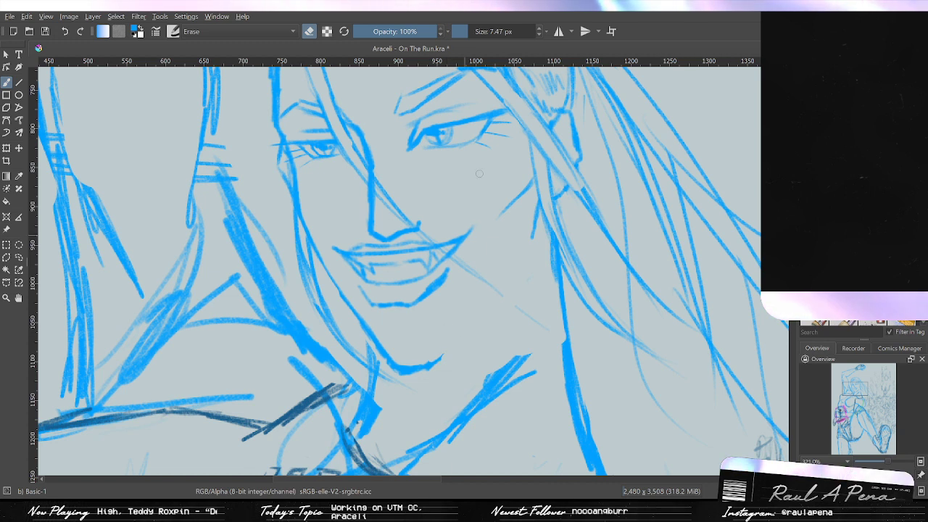
pyautogui.moveTo(521, 291); pyautogui.dragTo(437, 357)
pyautogui.moveTo(485, 270)
pyautogui.mouseDown()
pyautogui.moveTo(497, 306)
pyautogui.moveTo(515, 299)
pyautogui.moveTo(449, 334)
pyautogui.moveTo(441, 355)
pyautogui.moveTo(437, 280)
pyautogui.moveTo(387, 352)
pyautogui.moveTo(396, 369)
pyautogui.moveTo(371, 335)
pyautogui.mouseUp()
pyautogui.click(480, 33)
pyautogui.press('/')
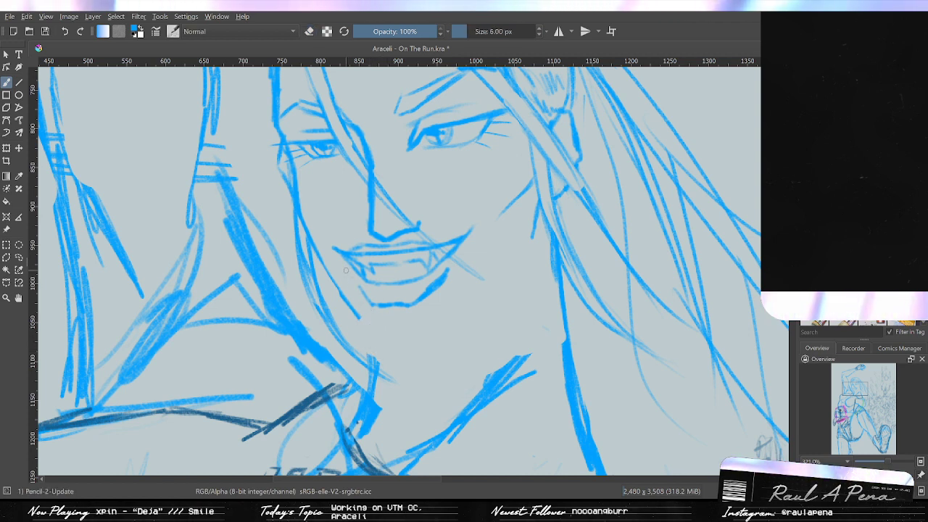
pyautogui.moveTo(337, 292); pyautogui.dragTo(367, 334)
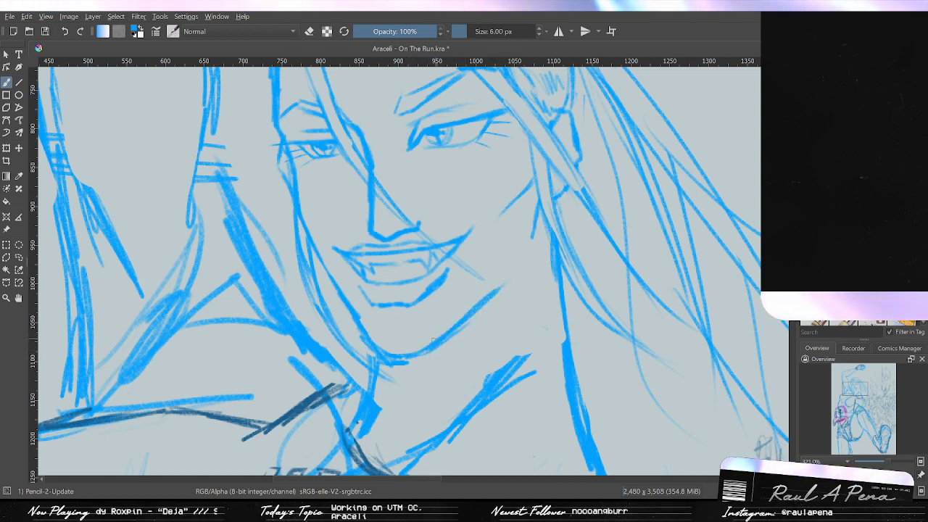
# Extend the jawline from the chin up toward the ear with the 6 px pencil.
pyautogui.press('e')
pyautogui.moveTo(504, 287)
pyautogui.mouseDown()
pyautogui.moveTo(442, 351)
pyautogui.moveTo(399, 356)
pyautogui.moveTo(358, 333)
pyautogui.moveTo(399, 356)
pyautogui.moveTo(522, 265)
pyautogui.mouseUp()
pyautogui.press('/')
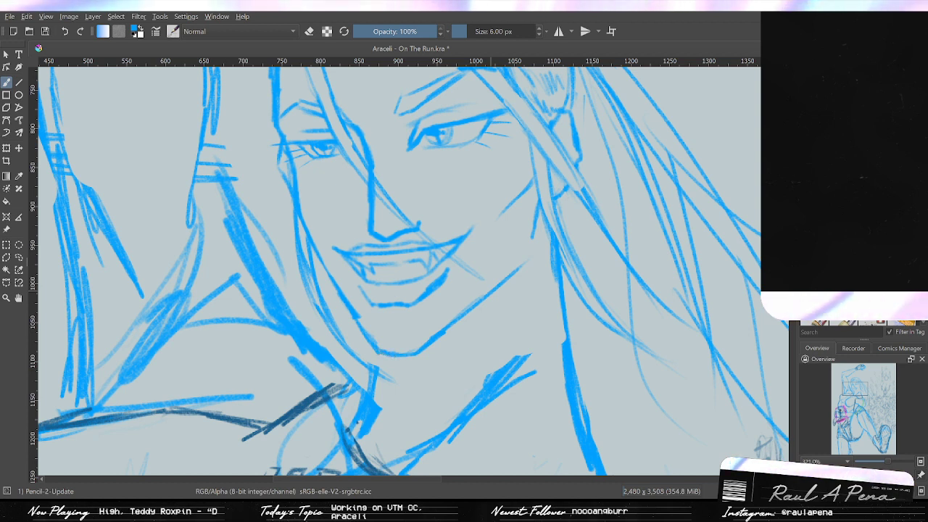
pyautogui.hotkey('ctrl', 'z')
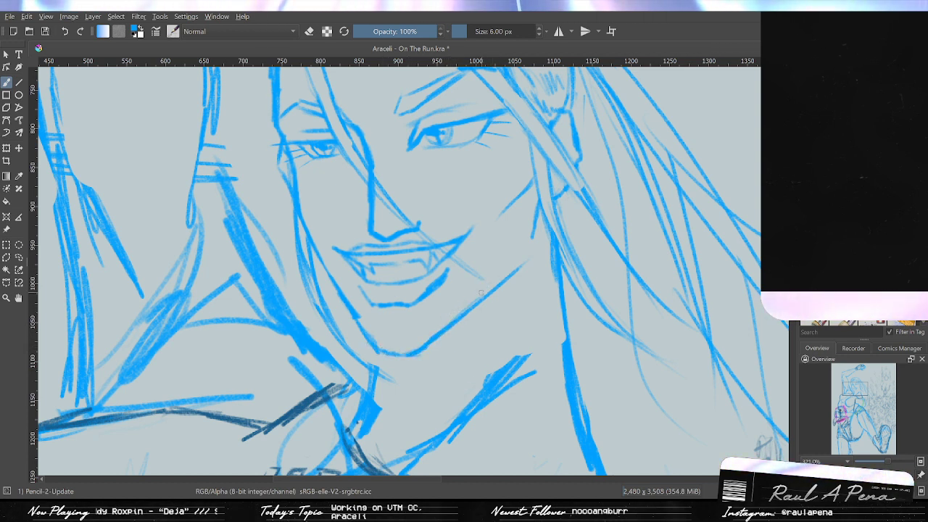
pyautogui.moveTo(419, 355); pyautogui.dragTo(522, 261)
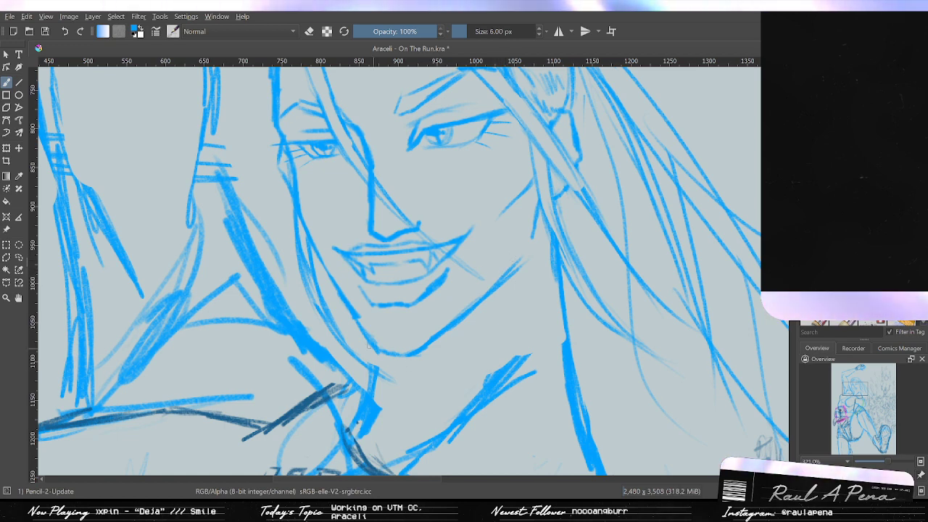
# Erase the upper part of the thick neck line beneath the jaw with the 37.05 px eraser.
pyautogui.scroll(-3, 413, 340)
pyautogui.press('/')
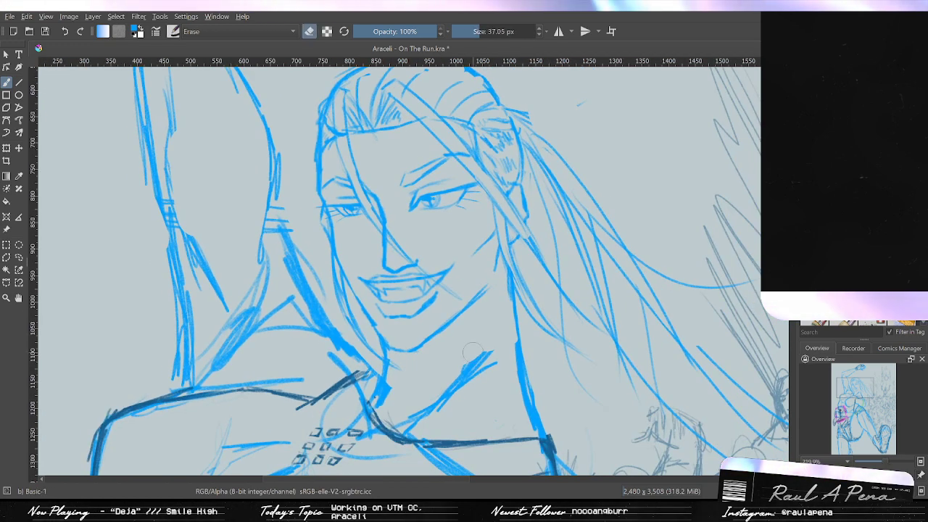
pyautogui.moveTo(479, 380); pyautogui.dragTo(494, 365)
pyautogui.scroll(4, 482, 357)
pyautogui.press('/')
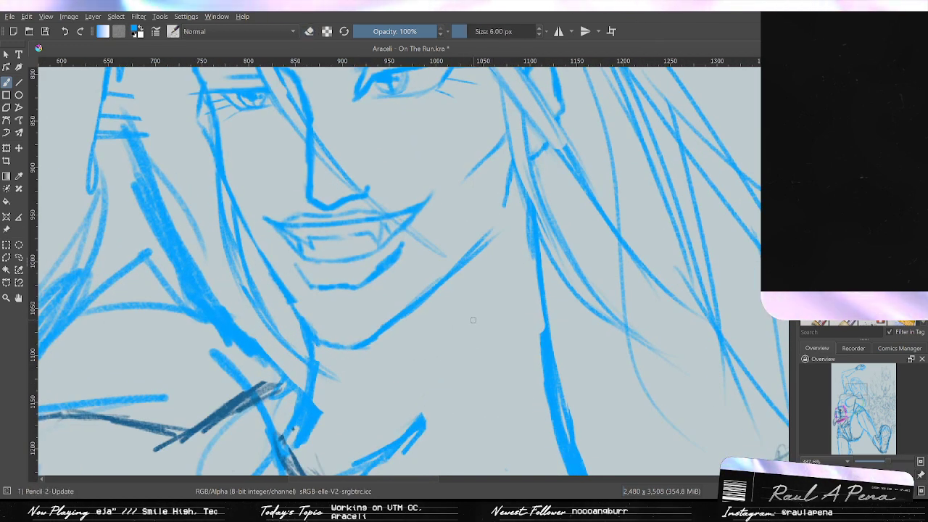
# Redraw the neck muscle line with the 6 px pencil, slanting from below the jaw corner down to the remaining neck stroke.
pyautogui.moveTo(483, 292); pyautogui.dragTo(433, 414)
pyautogui.hotkey('ctrl', 'z')
pyautogui.hotkey('ctrl', 'shift', 'z')
pyautogui.hotkey('ctrl', 'z')
pyautogui.hotkey('ctrl', 'shift', 'z')
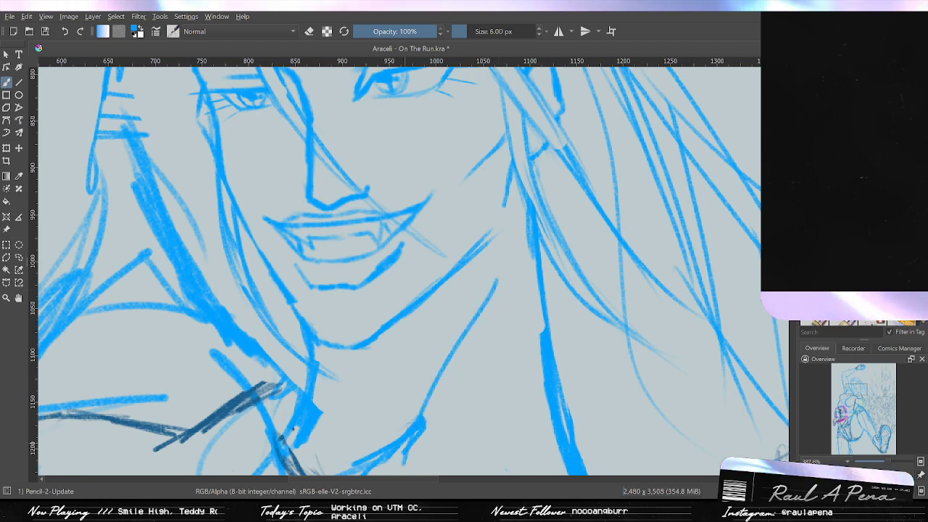
pyautogui.hotkey('ctrl', 'z')
pyautogui.moveTo(484, 299); pyautogui.dragTo(440, 374)
pyautogui.moveTo(499, 271); pyautogui.dragTo(429, 417)
pyautogui.hotkey('ctrl', 'z')
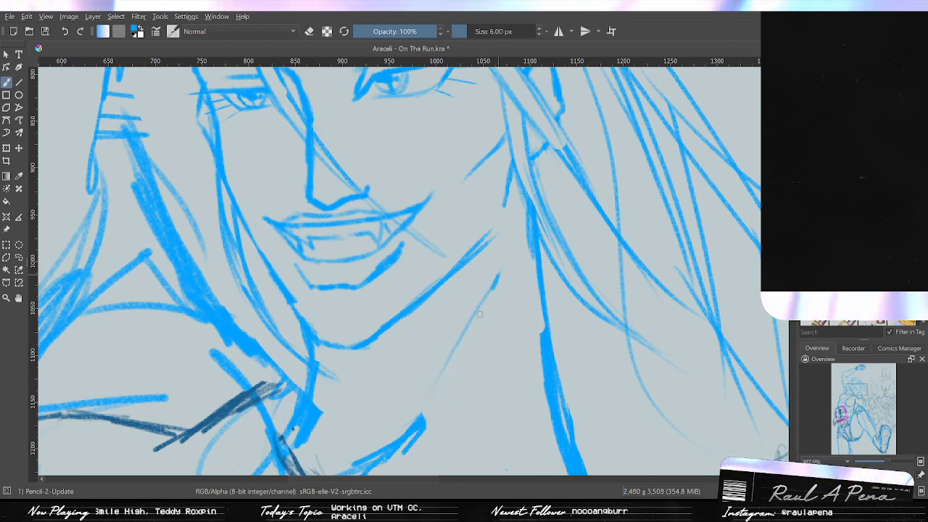
pyautogui.moveTo(498, 274); pyautogui.dragTo(424, 416)
# Erase the thick lower end of the neck muscle line and redraw it as a thin curve toward the collar.
pyautogui.press('/')
pyautogui.press('-')
pyautogui.press('-')
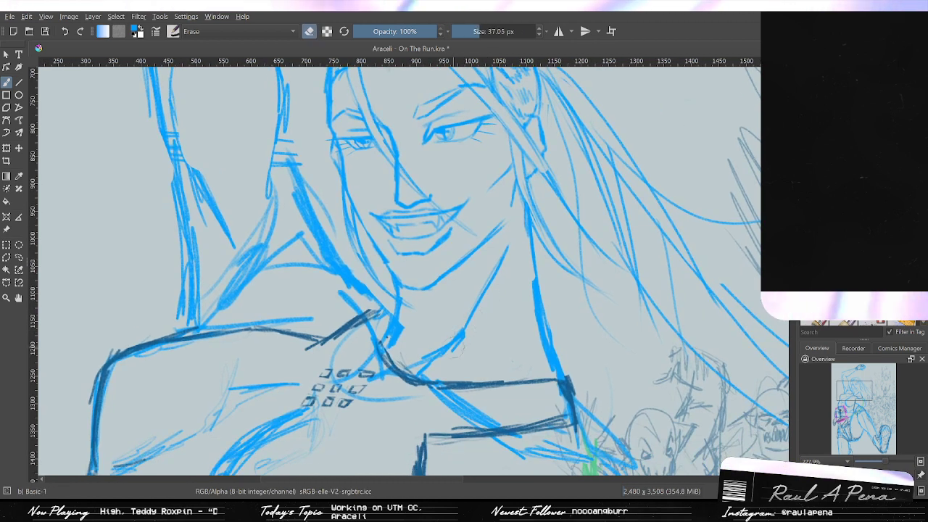
pyautogui.moveTo(472, 341)
pyautogui.mouseDown()
pyautogui.moveTo(418, 366)
pyautogui.moveTo(435, 362)
pyautogui.moveTo(432, 340)
pyautogui.moveTo(428, 367)
pyautogui.mouseUp()
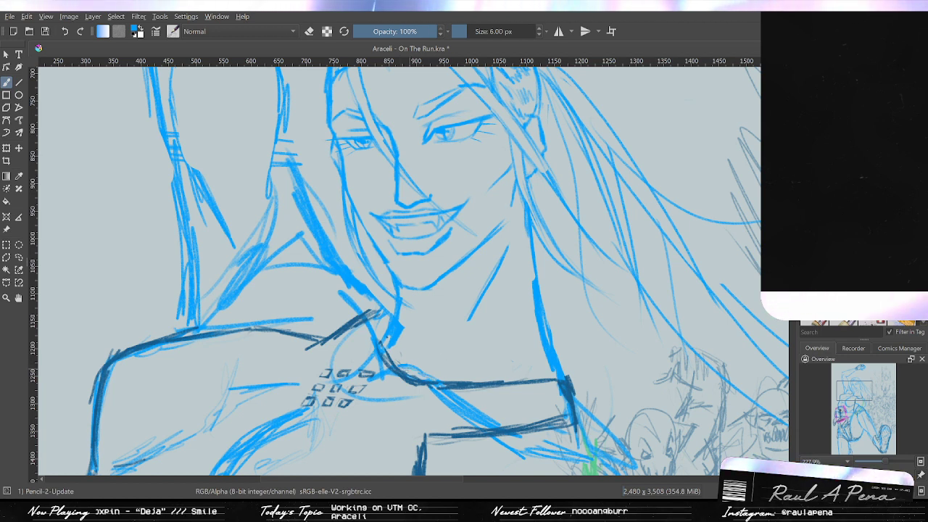
pyautogui.moveTo(451, 341); pyautogui.dragTo(414, 364)
pyautogui.moveTo(473, 328); pyautogui.dragTo(420, 361)
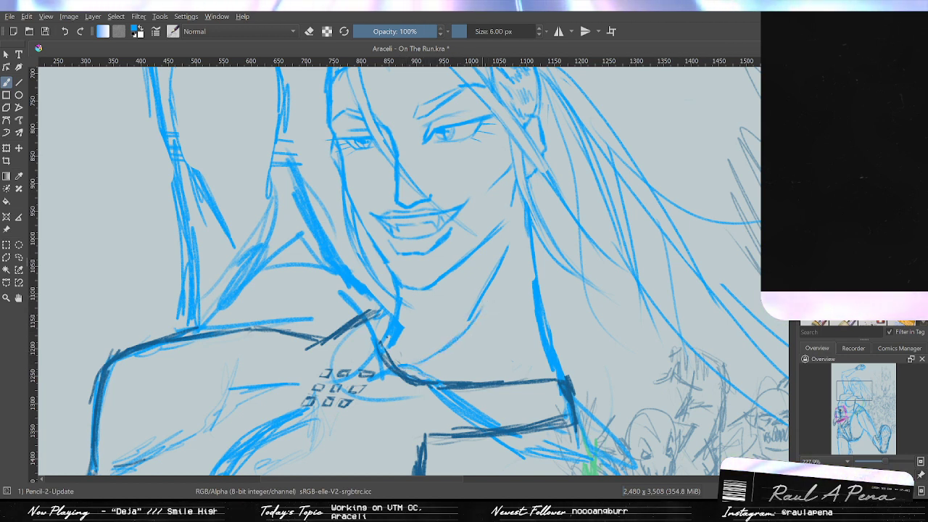
pyautogui.hotkey('ctrl', 'z')
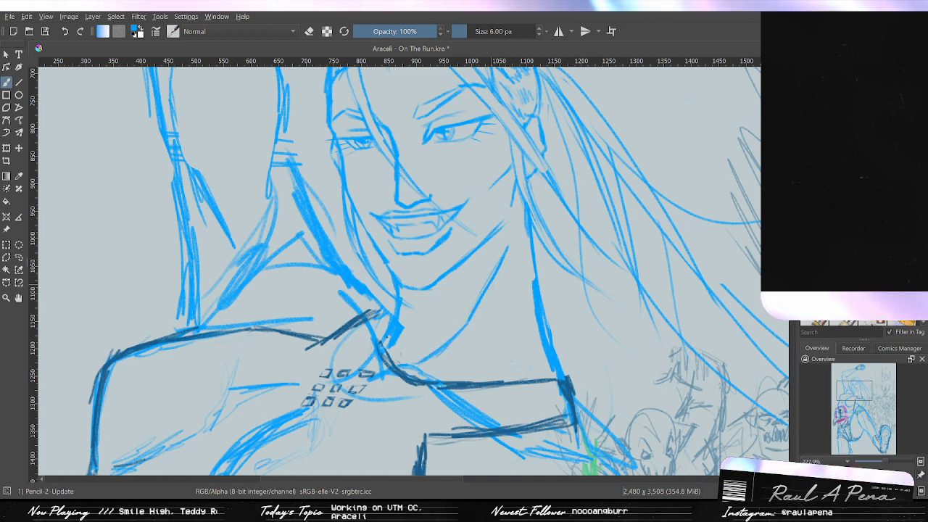
# Thin and smooth the inner edge of the neck muscle line with the eraser.
pyautogui.press('e')
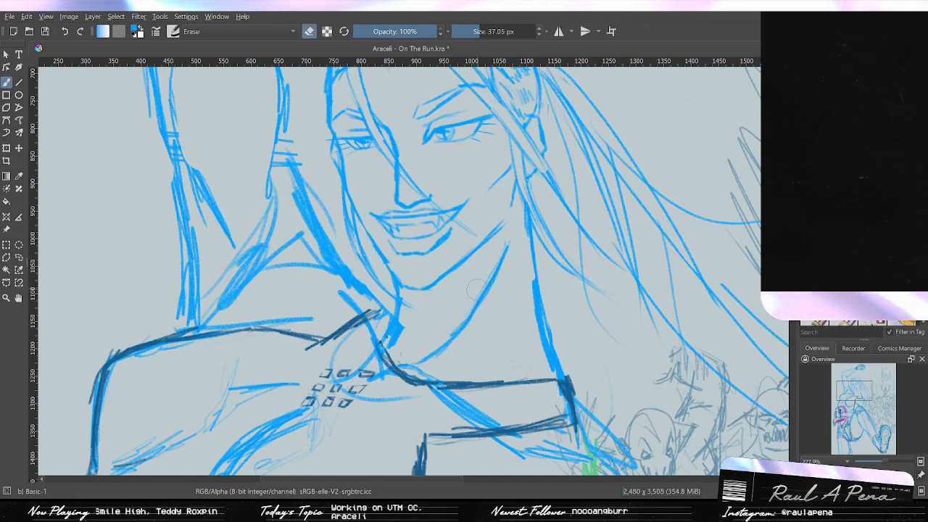
pyautogui.moveTo(448, 338); pyautogui.dragTo(498, 259)
pyautogui.press('e')
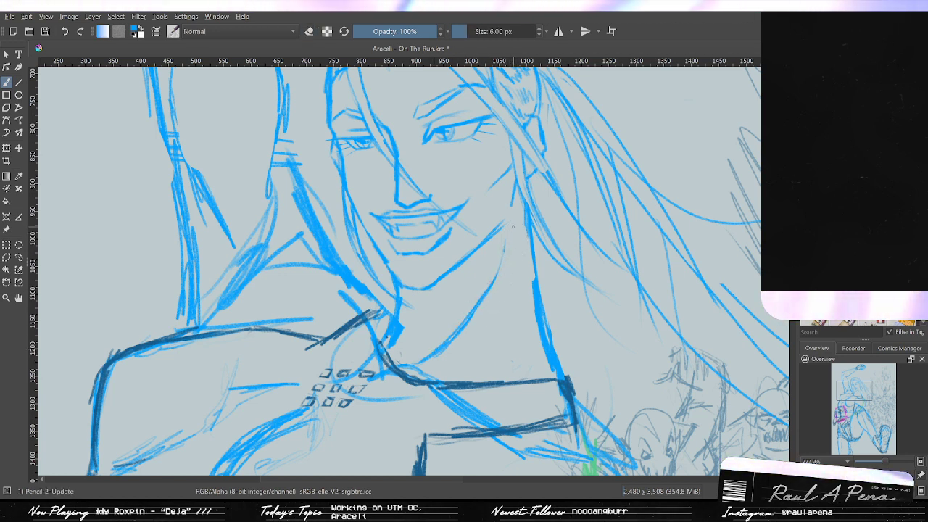
# Trim the heavy stroke at the front of the neck just above the collar with the 37.05 px eraser.
pyautogui.scroll(-4, 515, 200)
pyautogui.moveTo(520, 216); pyautogui.dragTo(454, 231)
pyautogui.scroll(-2, 500, 250)
pyautogui.scroll(-1, 506, 248)
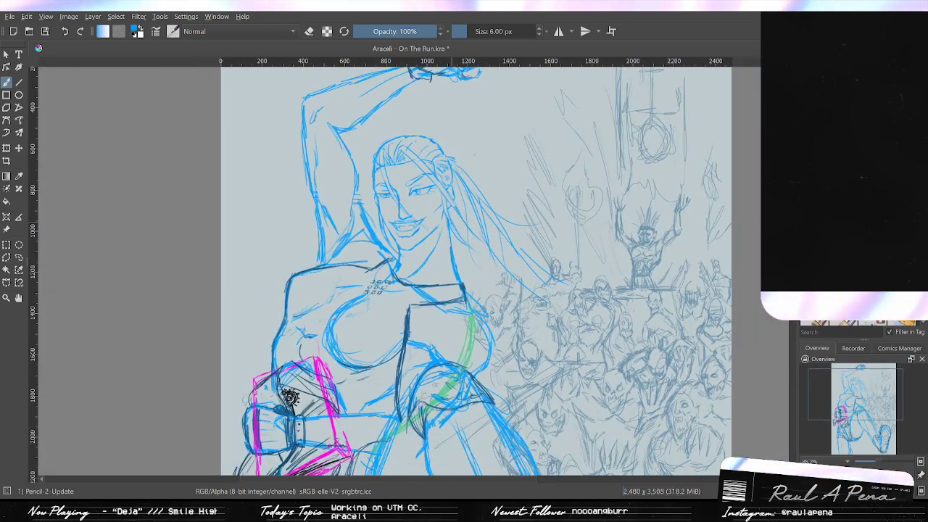
pyautogui.scroll(6, 429, 330)
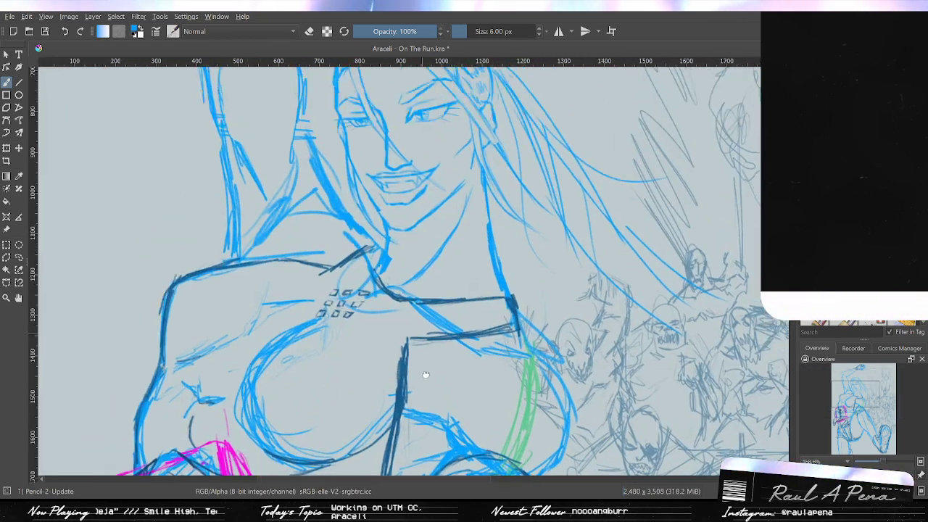
pyautogui.press('e')
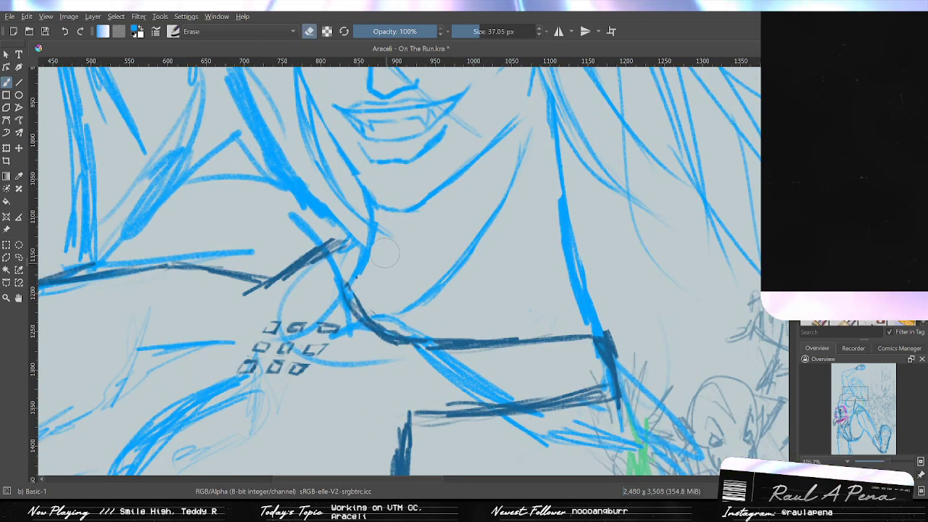
pyautogui.moveTo(384, 253)
pyautogui.mouseDown()
pyautogui.moveTo(379, 314)
pyautogui.moveTo(409, 381)
pyautogui.mouseUp()
pyautogui.press('/')
pyautogui.scroll(-3, 395, 363)
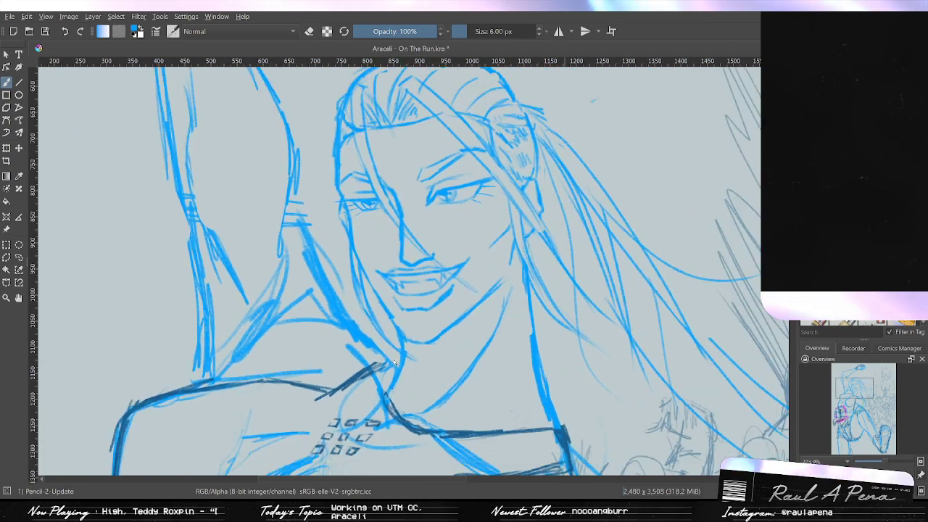
# Join the open end of the jawline to the line below the ear with the 6 px pencil.
pyautogui.scroll(-3, 395, 362)
pyautogui.moveTo(409, 329); pyautogui.dragTo(370, 304)
pyautogui.scroll(4, 440, 290)
pyautogui.press('/')
pyautogui.scroll(1, 439, 250)
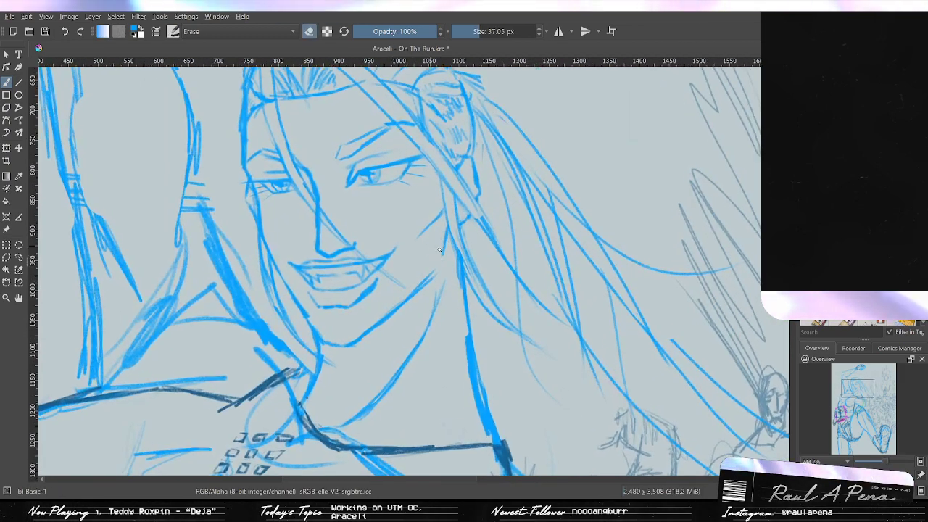
pyautogui.scroll(2, 439, 250)
pyautogui.press('/')
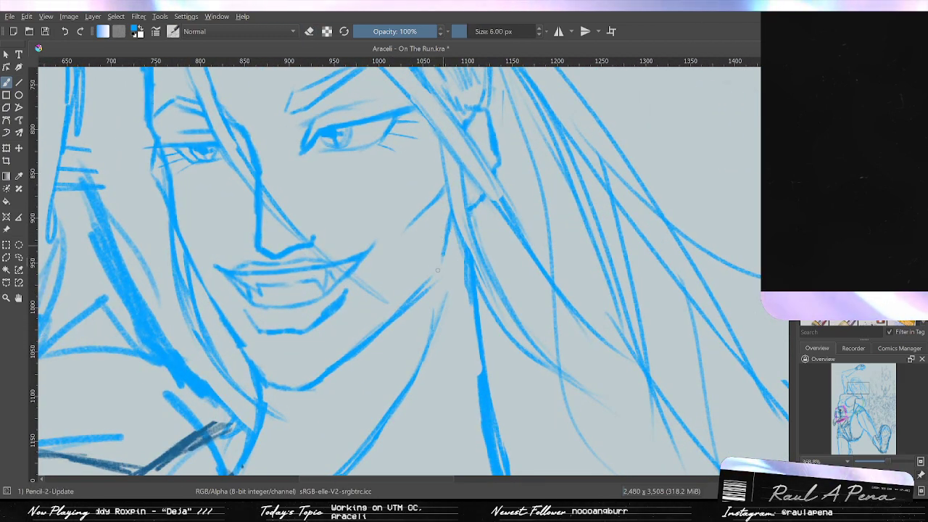
pyautogui.scroll(-1, 437, 270)
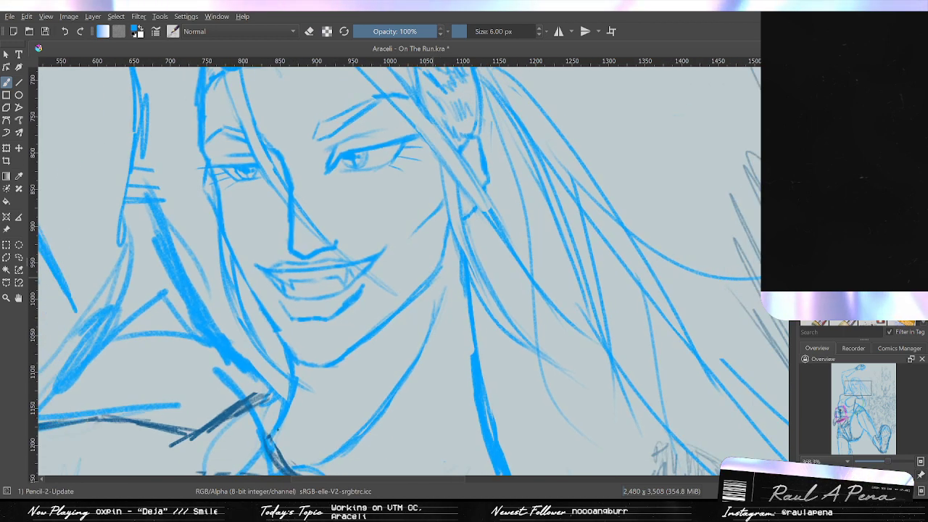
pyautogui.scroll(-3, 444, 249)
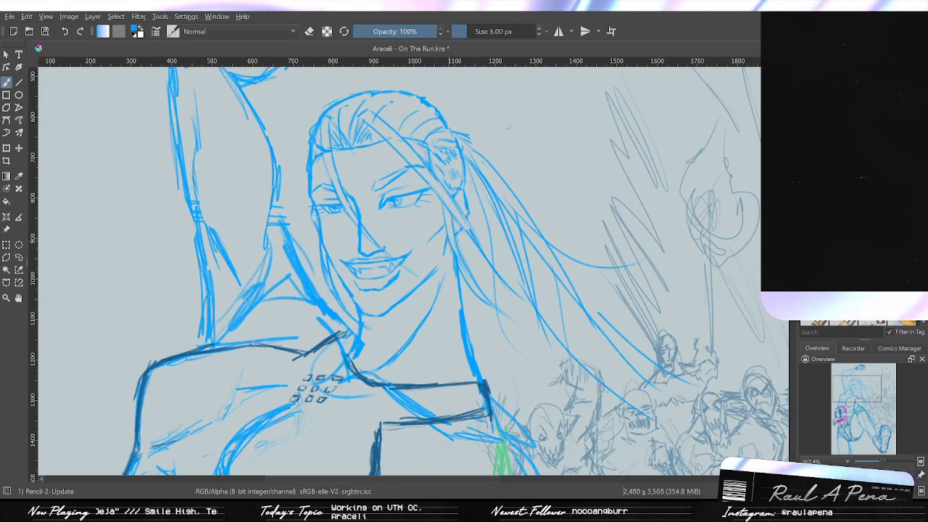
# Check the whole figure's proportions in both mirrored and normal canvas views.
pyautogui.press('2')
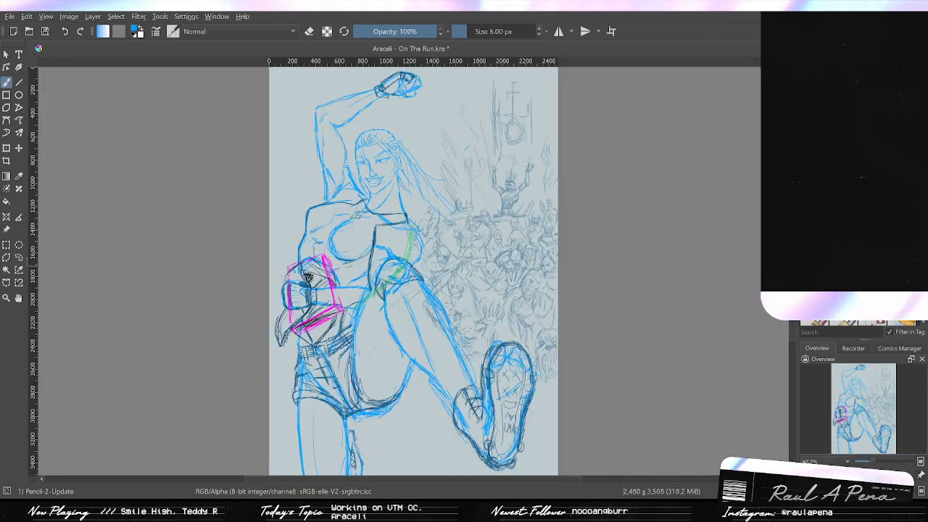
pyautogui.scroll(2, 403, 276)
pyautogui.press('m')
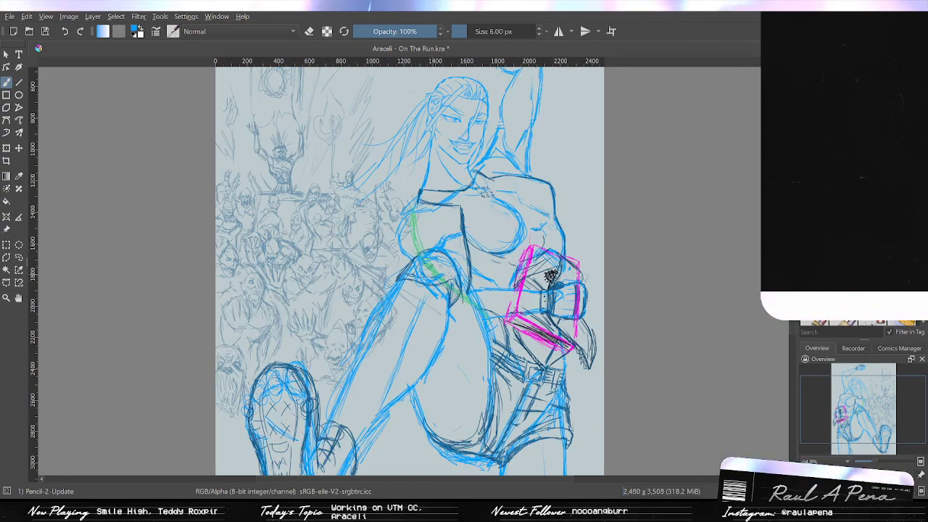
pyautogui.press('m')
pyautogui.press('m')
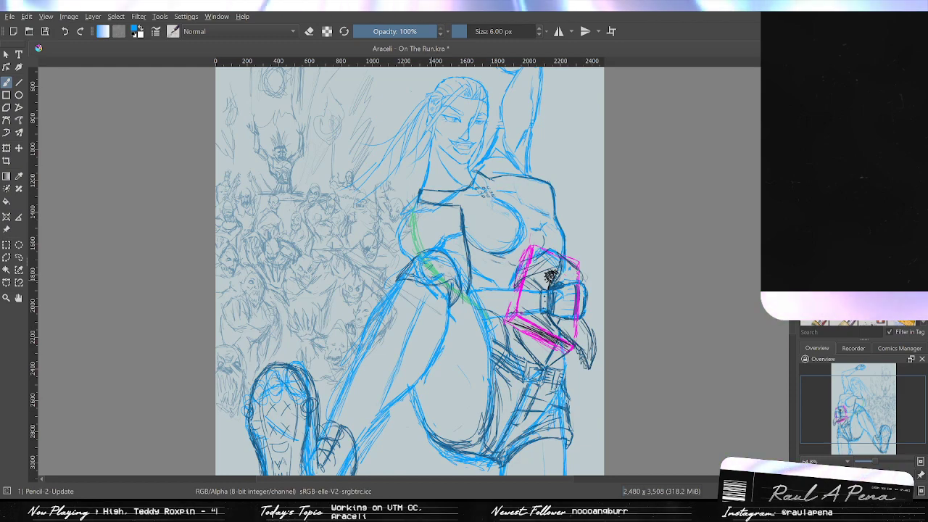
pyautogui.press('m')
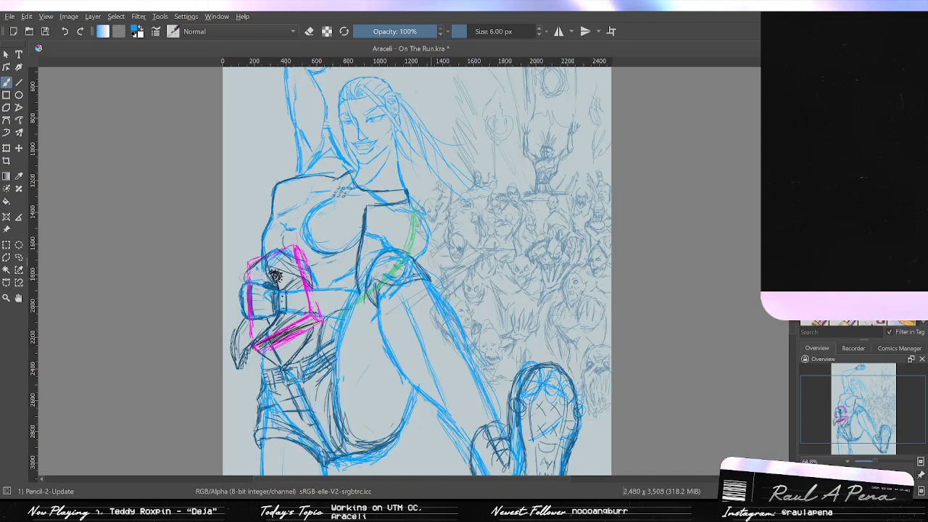
pyautogui.scroll(4, 360, 117)
pyautogui.moveTo(384, 113); pyautogui.dragTo(436, 371)
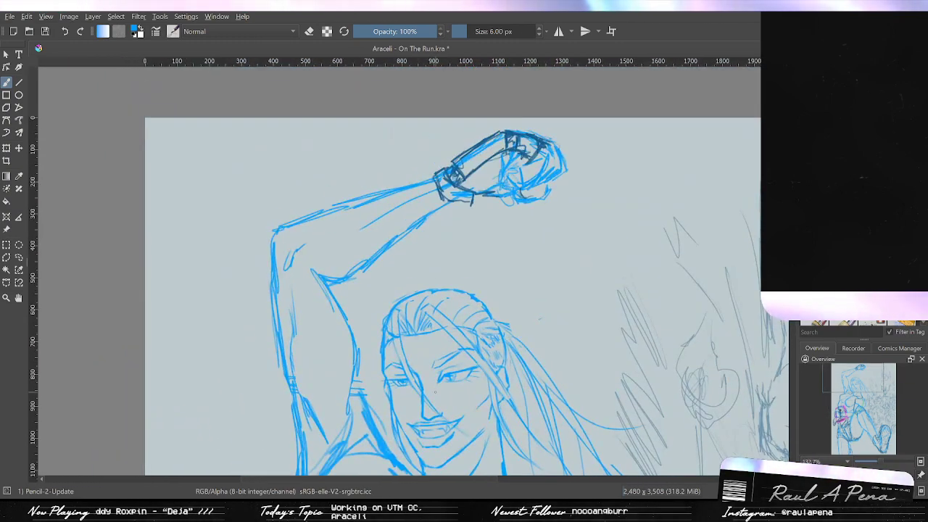
# Erase the iris and pupil of the far eye, reducing the eraser to 6.23 px.
pyautogui.scroll(3, 443, 371)
pyautogui.scroll(8, 440, 232)
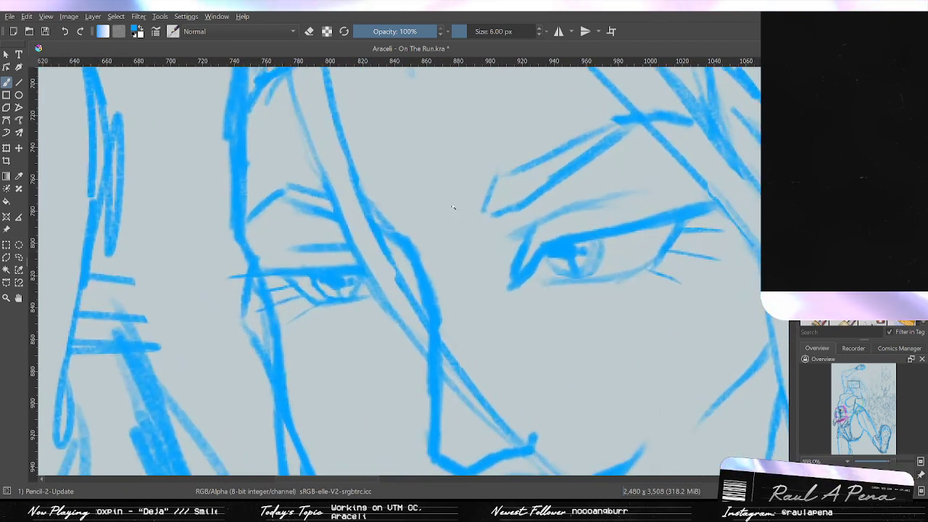
pyautogui.press('/')
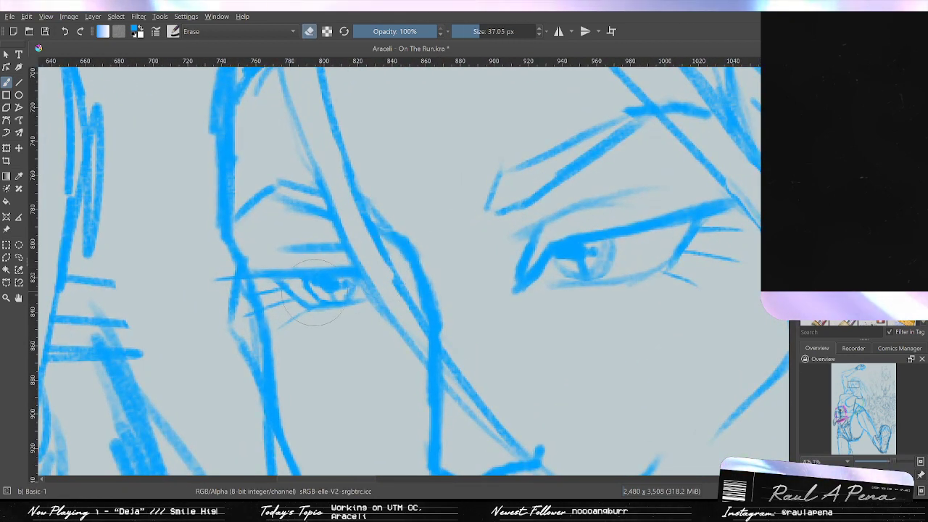
pyautogui.moveTo(476, 28); pyautogui.dragTo(471, 28)
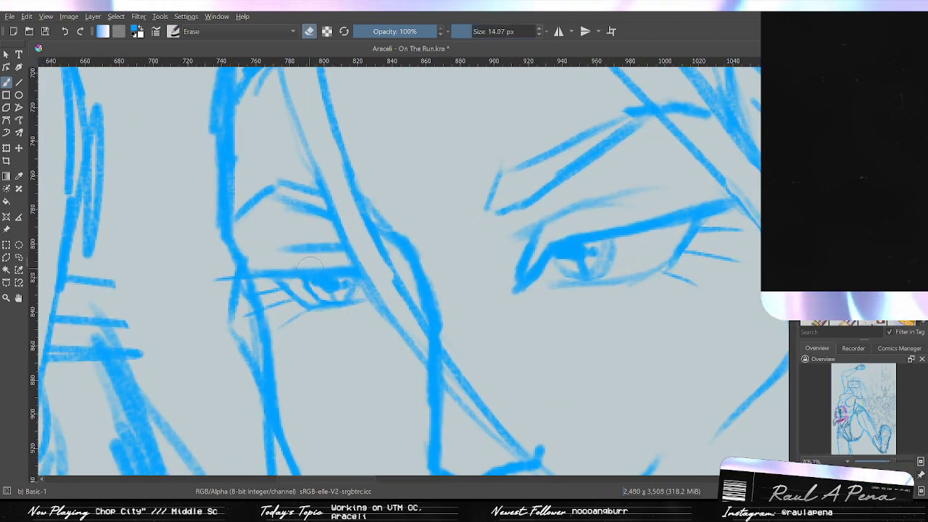
pyautogui.click(466, 34)
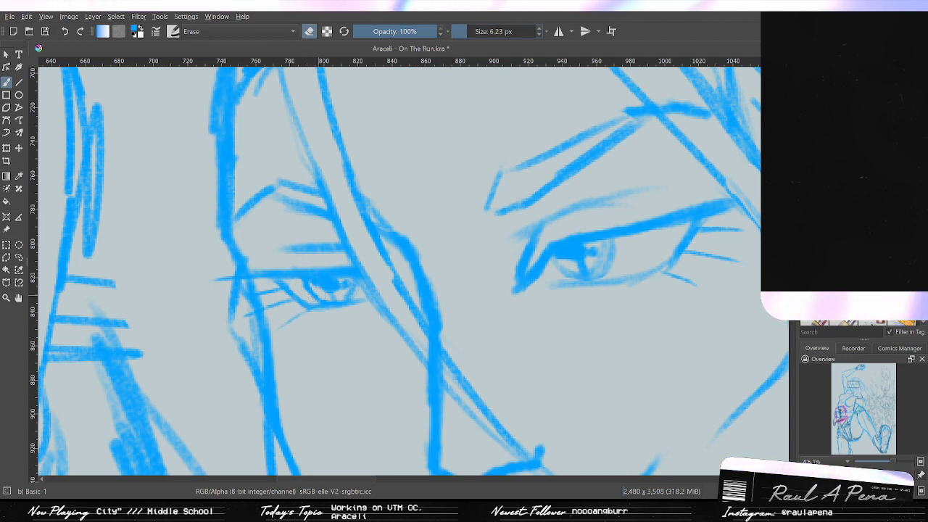
pyautogui.moveTo(313, 290); pyautogui.dragTo(348, 291)
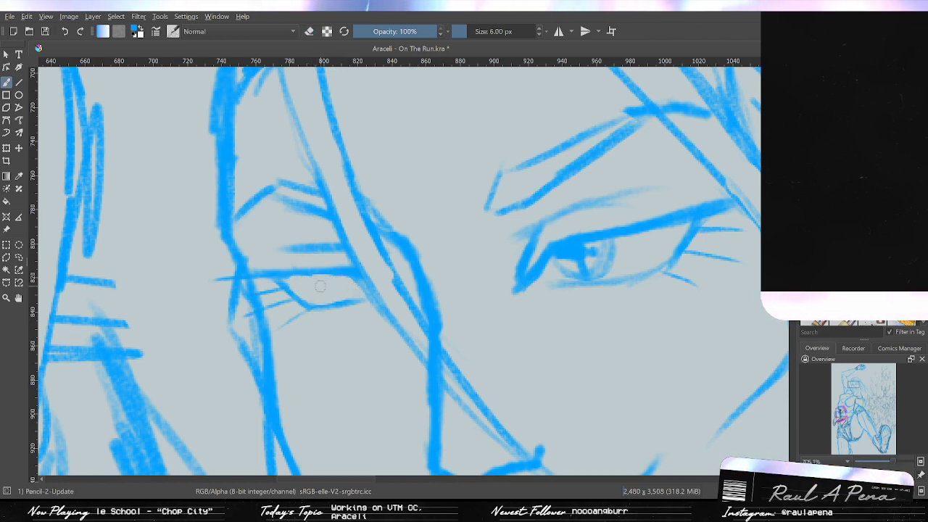
# Redraw the far eye's iris as a round outline with a slit pupil and shading, using a 3 px pencil.
pyautogui.doubleClick(538, 34)
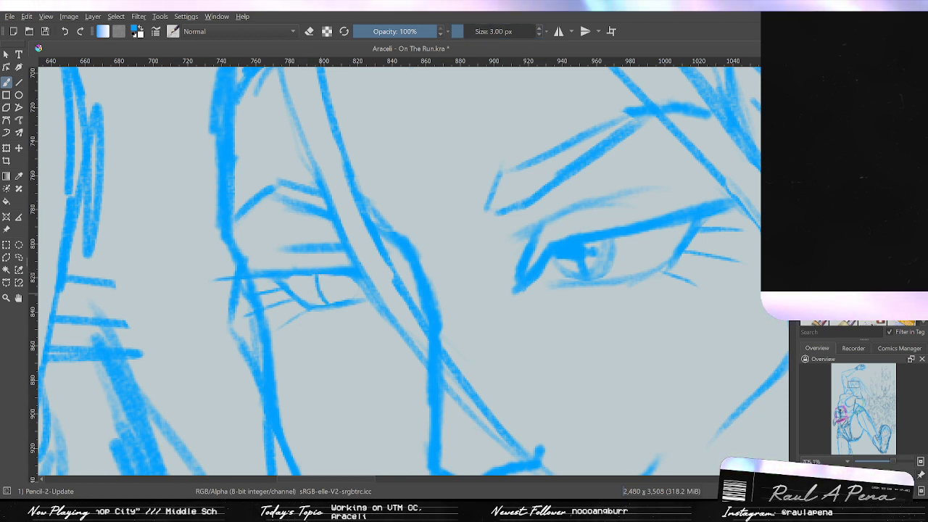
pyautogui.hotkey('ctrl', 'z')
pyautogui.moveTo(304, 276); pyautogui.dragTo(325, 301)
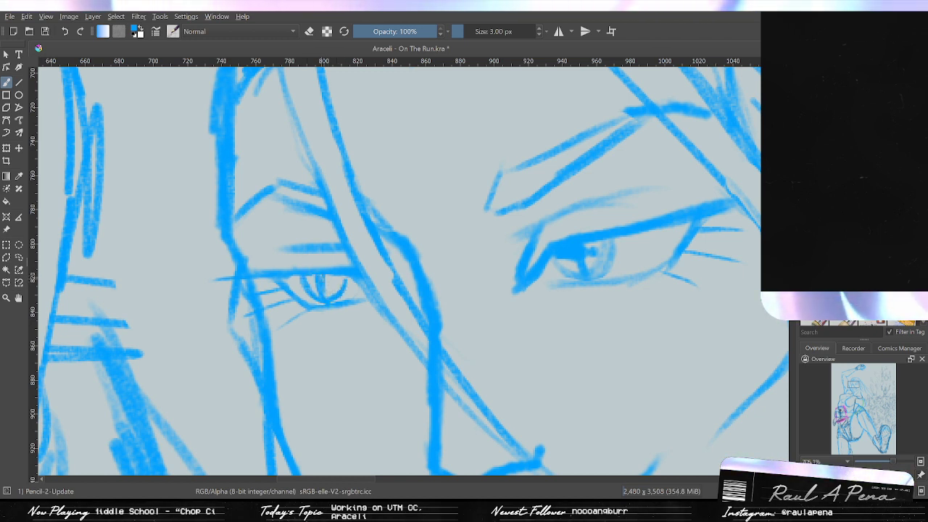
pyautogui.moveTo(322, 277)
pyautogui.mouseDown()
pyautogui.moveTo(322, 290)
pyautogui.moveTo(311, 284)
pyautogui.mouseUp()
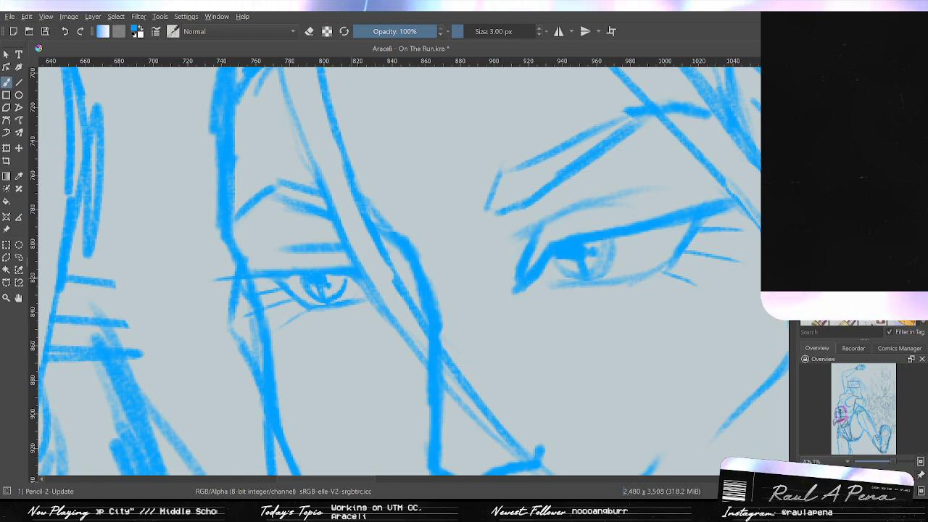
pyautogui.scroll(-6, 329, 258)
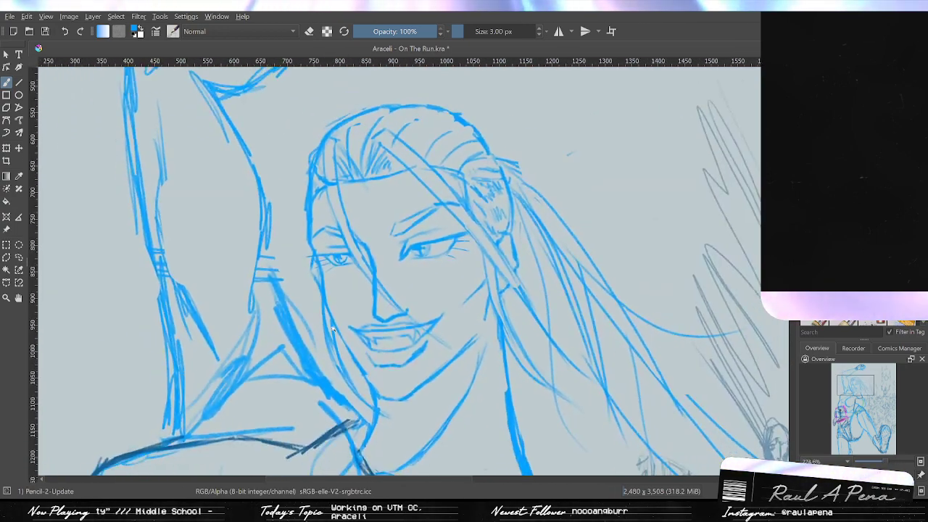
# Check the redrawn far eye up close and compare the face and whole figure in mirrored and normal canvas views.
pyautogui.scroll(6, 357, 234)
pyautogui.scroll(1, 357, 234)
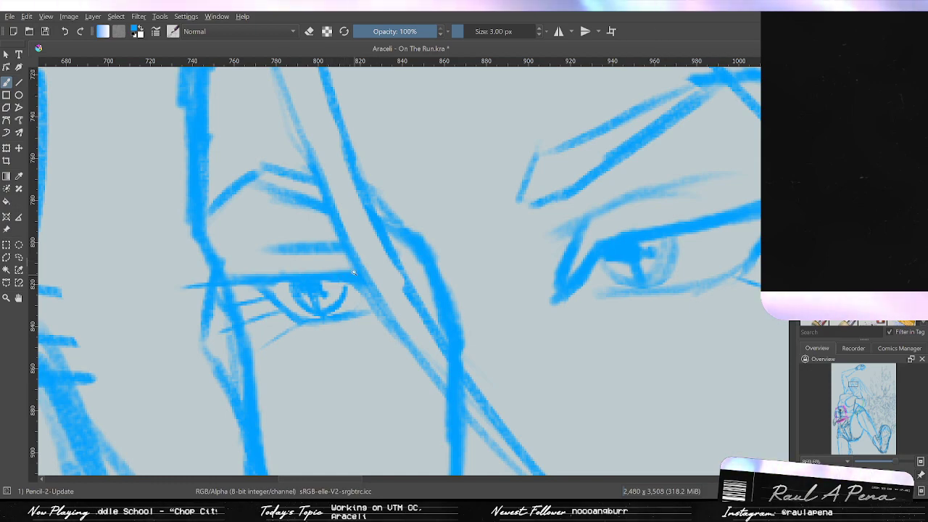
pyautogui.scroll(-8, 353, 272)
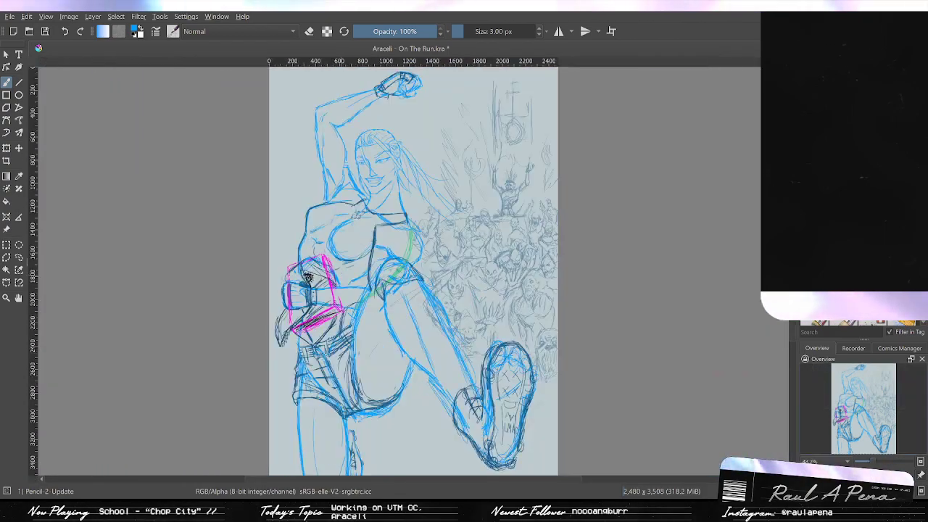
pyautogui.press('m')
pyautogui.press('m')
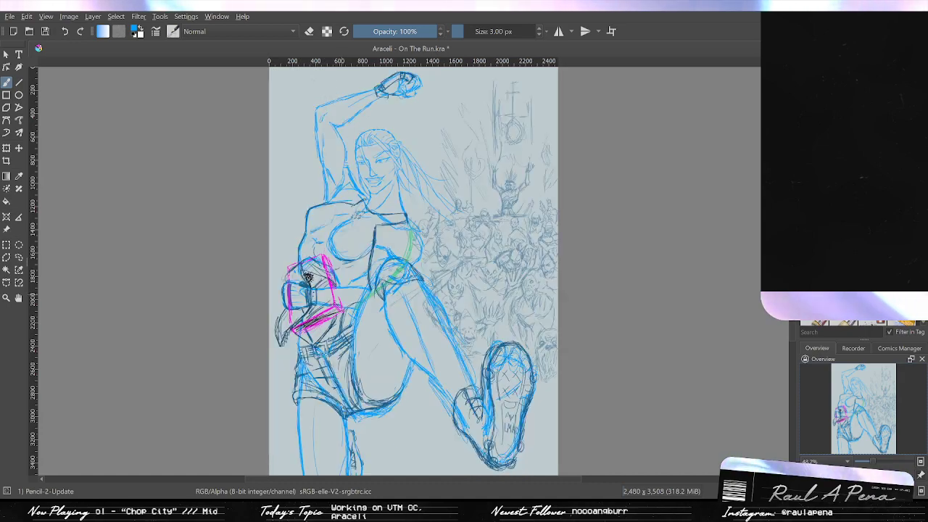
pyautogui.scroll(6, 369, 181)
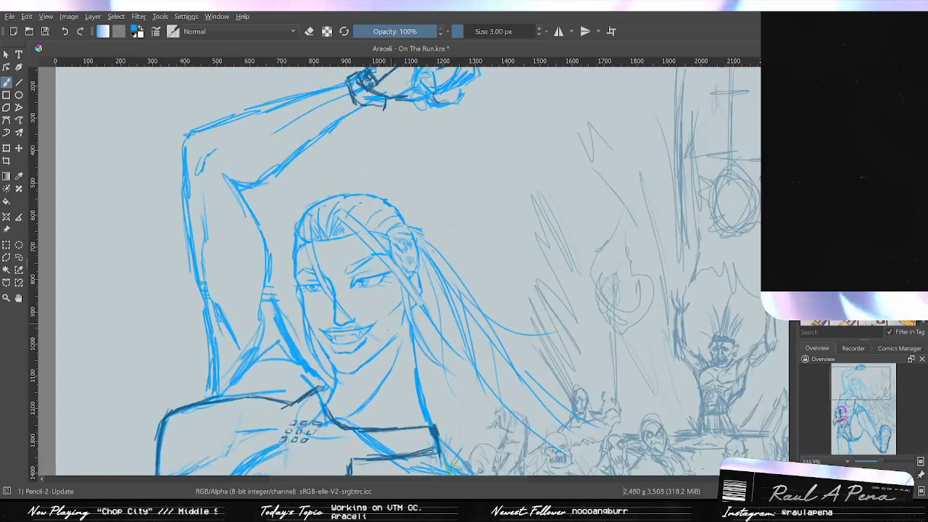
pyautogui.press('m')
pyautogui.press('m')
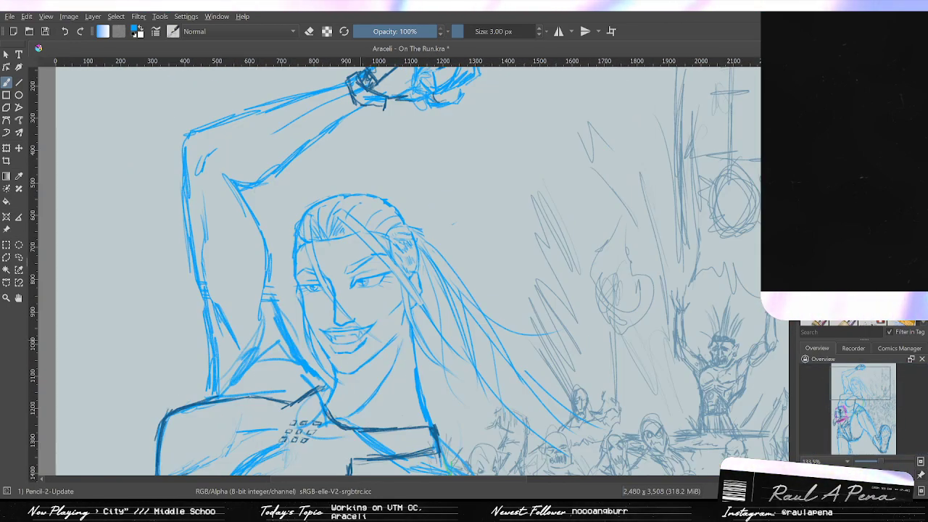
pyautogui.press('m')
pyautogui.press('m')
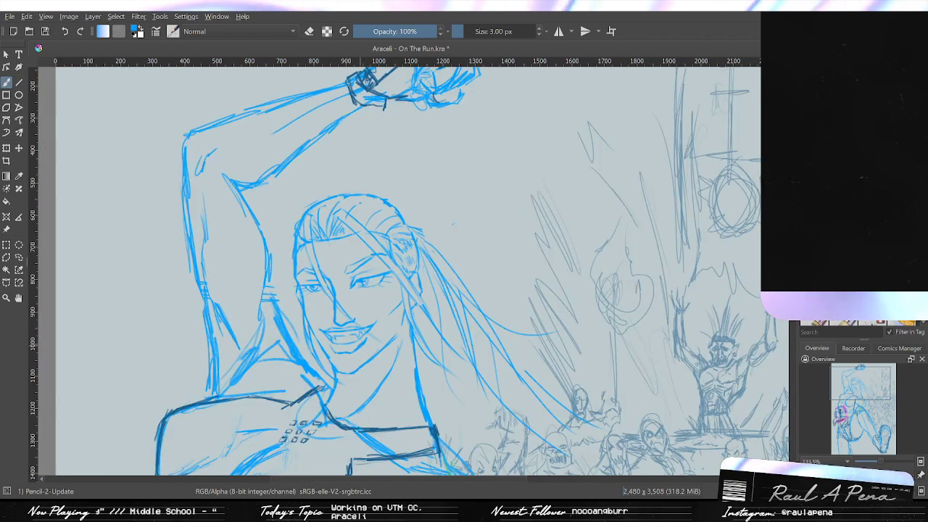
# Outline the near eye and its lashes with a polygonal selection, then cut and paste that piece in place.
pyautogui.moveTo(365, 300); pyautogui.dragTo(366, 245)
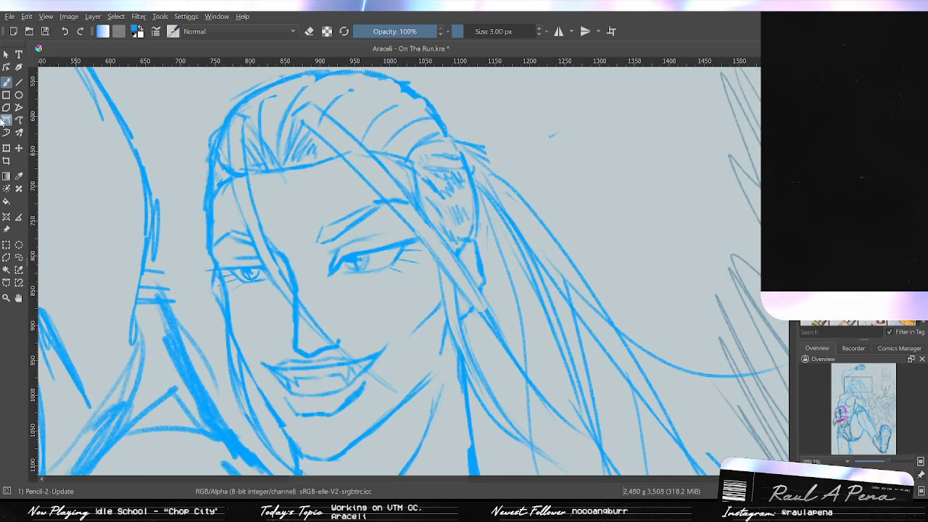
pyautogui.click(6, 256)
pyautogui.moveTo(318, 298); pyautogui.dragTo(318, 250)
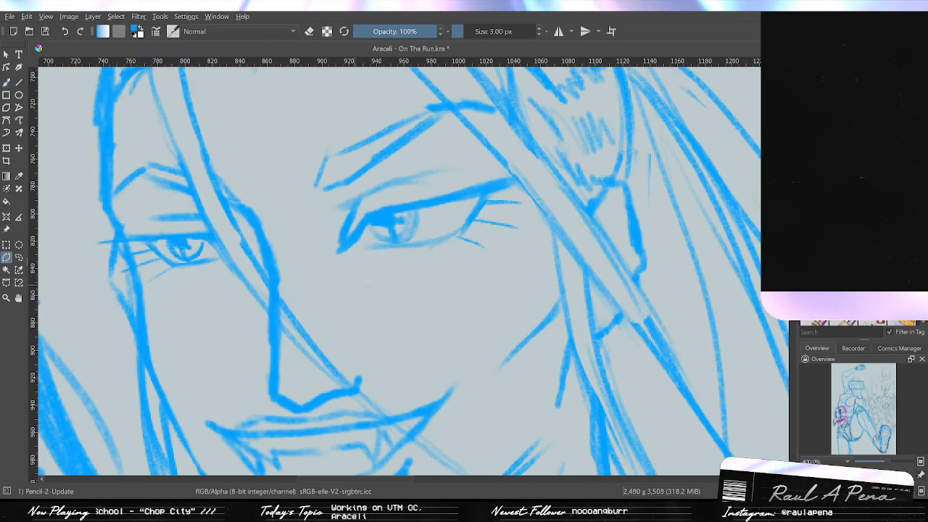
pyautogui.click(445, 154)
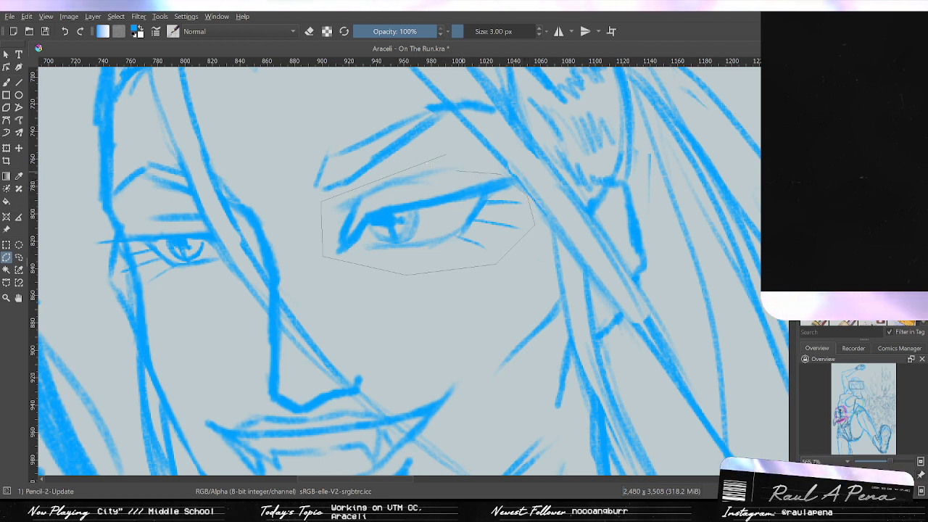
pyautogui.click(446, 156)
pyautogui.hotkey('ctrl', 'x')
pyautogui.hotkey('ctrl', 'v')
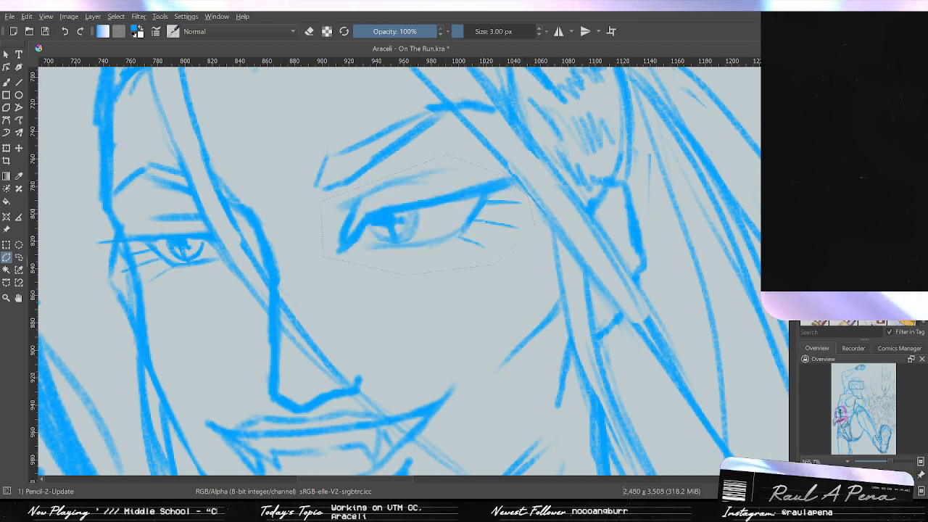
# Clear the selection, shift the near eye slightly toward the nose with the Transform tool, and check it in the mirrored view.
pyautogui.click(7, 148)
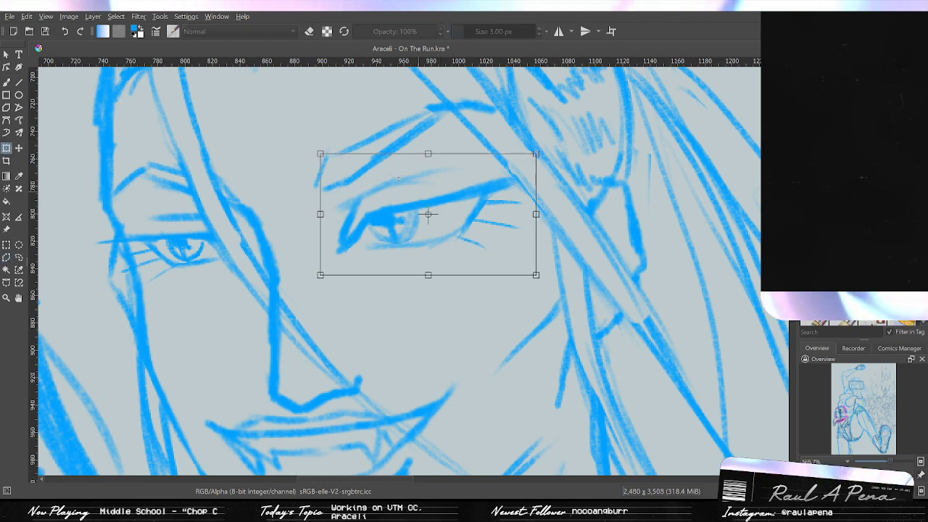
pyautogui.click(114, 18)
pyautogui.click(125, 39)
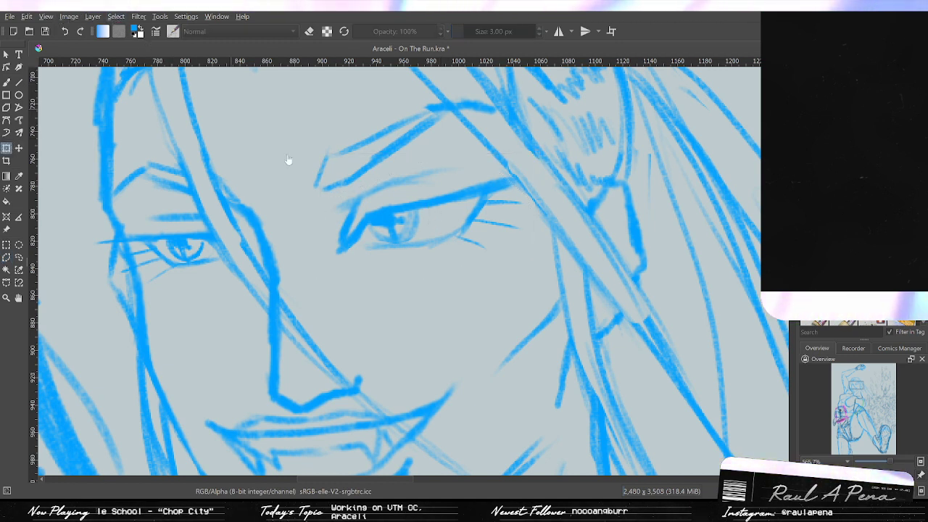
pyautogui.click(289, 161)
pyautogui.moveTo(397, 216); pyautogui.dragTo(386, 214)
pyautogui.scroll(-3, 385, 215)
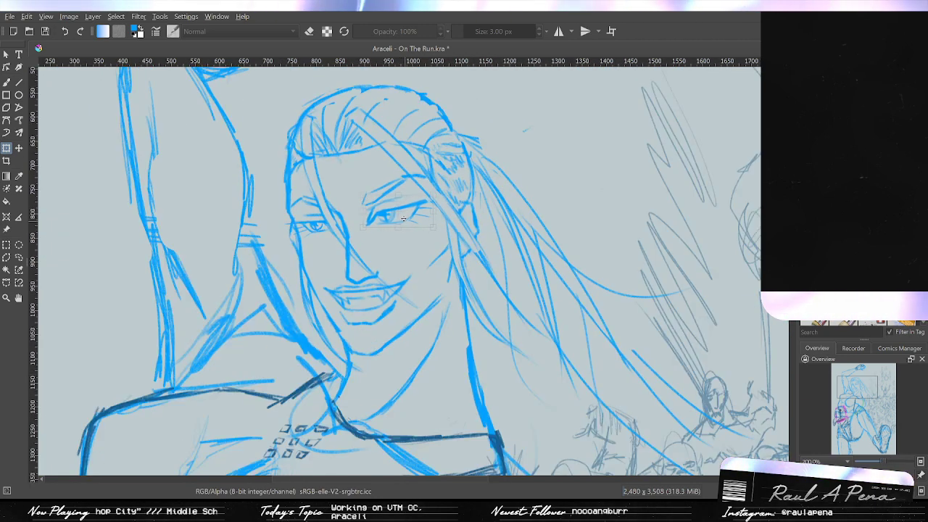
pyautogui.press('Return')
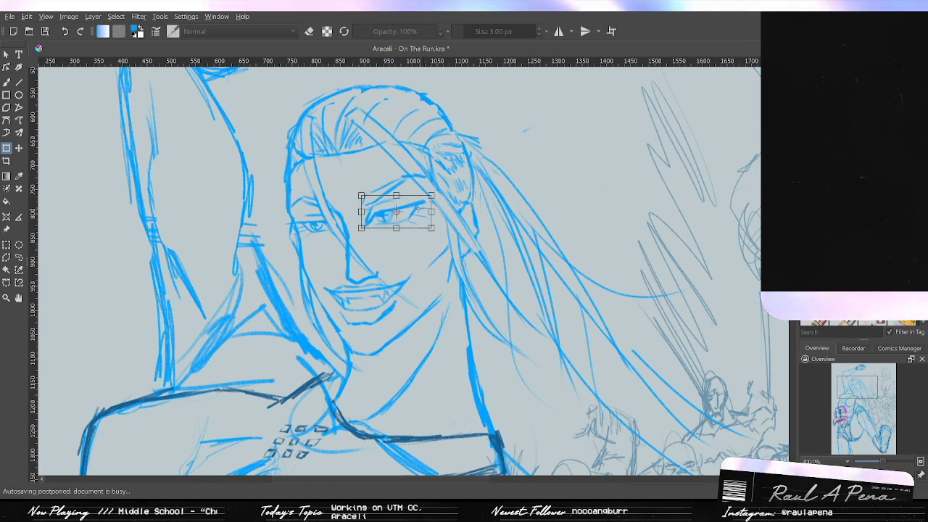
pyautogui.press('m')
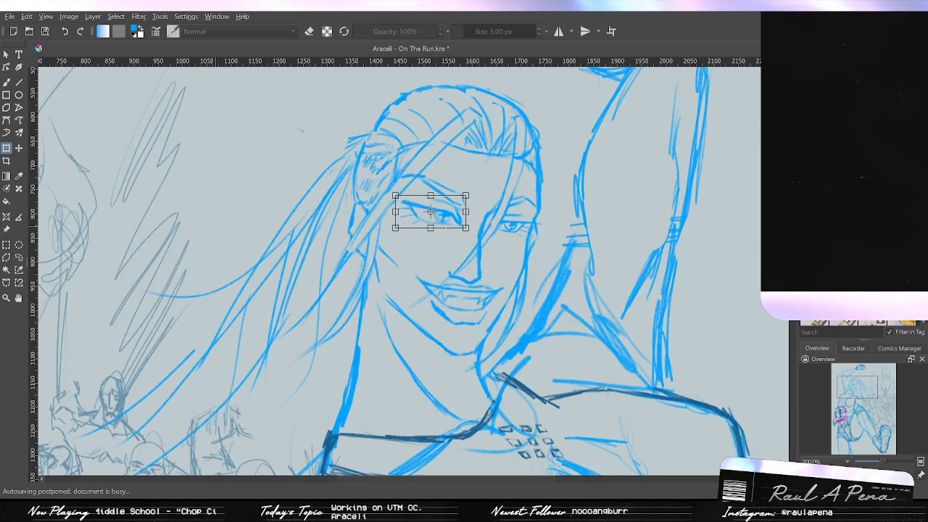
pyautogui.press('m')
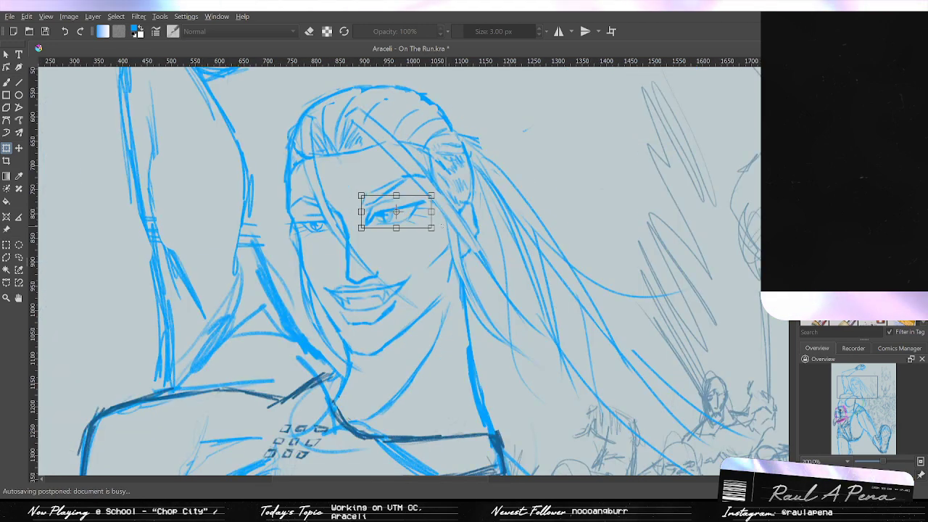
# Rotate the near eye slightly counter-clockwise so its outer corner sits higher, and apply the transform.
pyautogui.moveTo(438, 192); pyautogui.dragTo(421, 200)
pyautogui.press('Return')
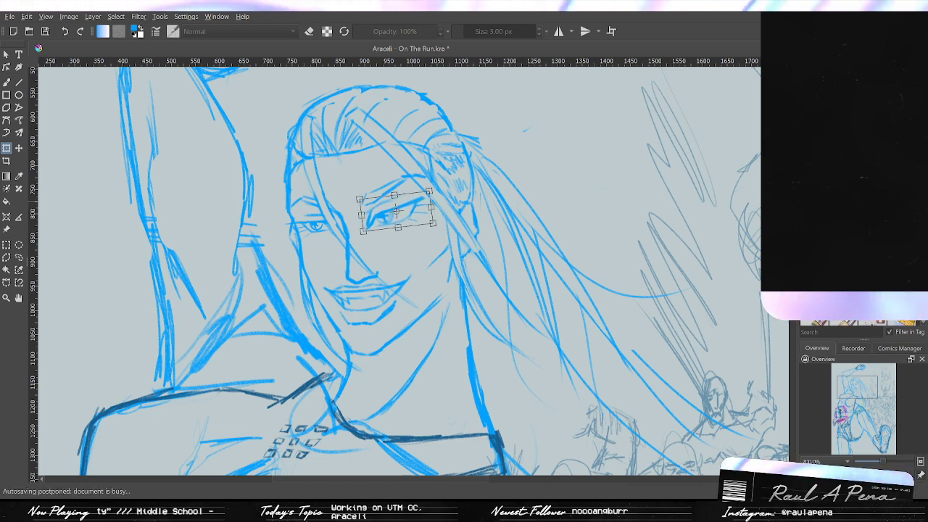
pyautogui.press('Return')
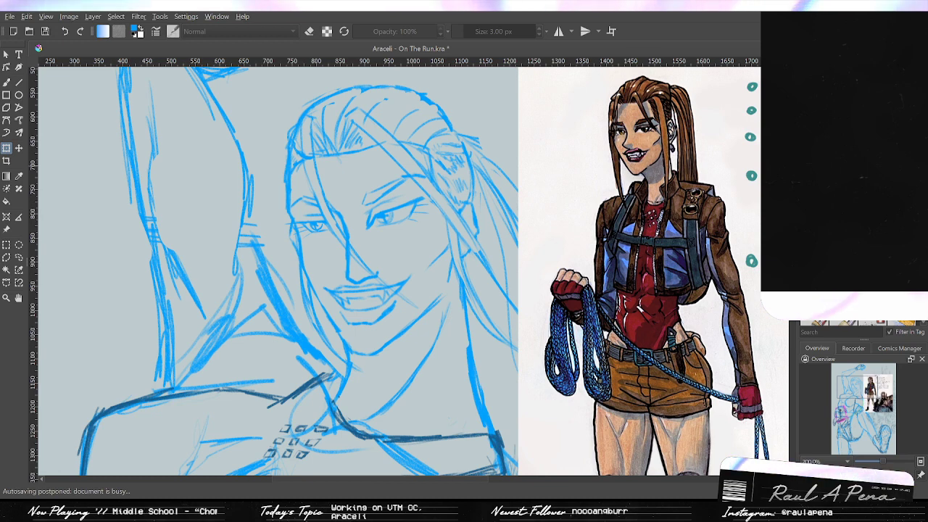
pyautogui.click(424, 187)
pyautogui.press('Return')
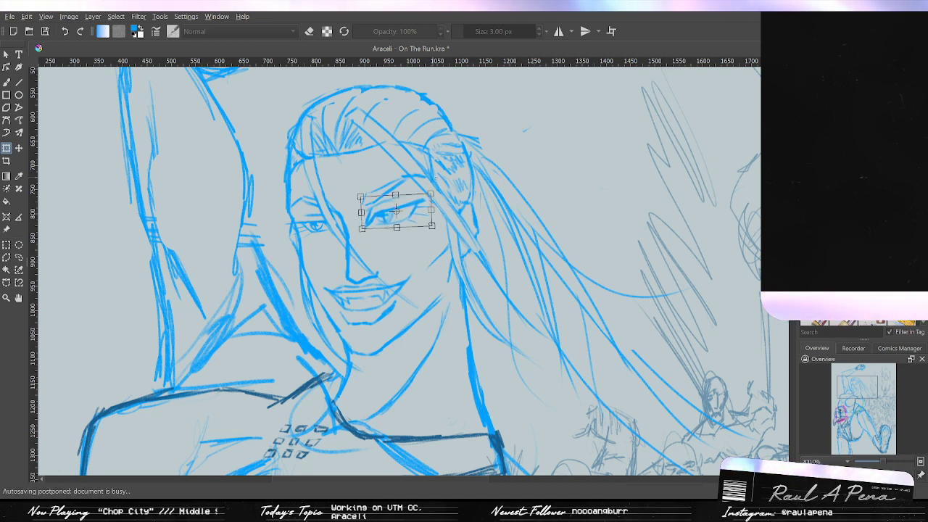
pyautogui.press('Return')
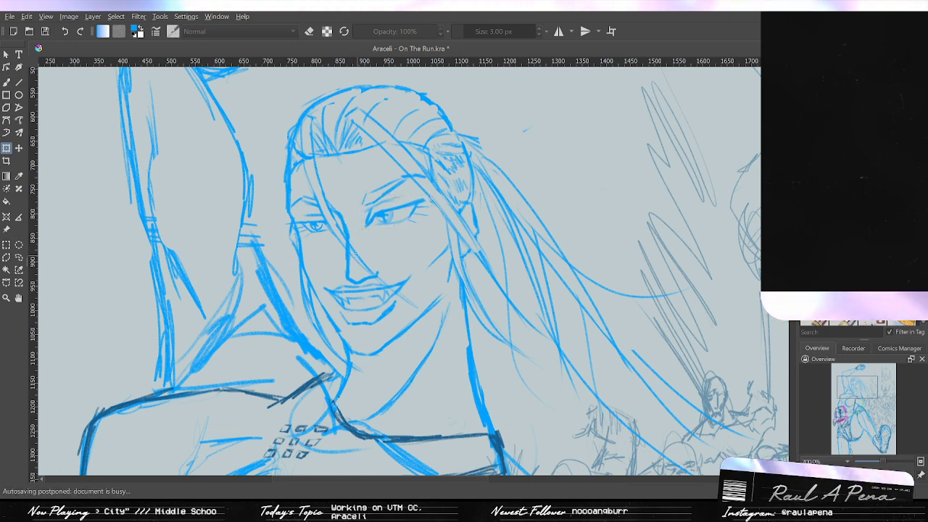
# Outline the far eye, including its upper lid line and lashes, with a closed polygonal selection.
pyautogui.scroll(2, 366, 197)
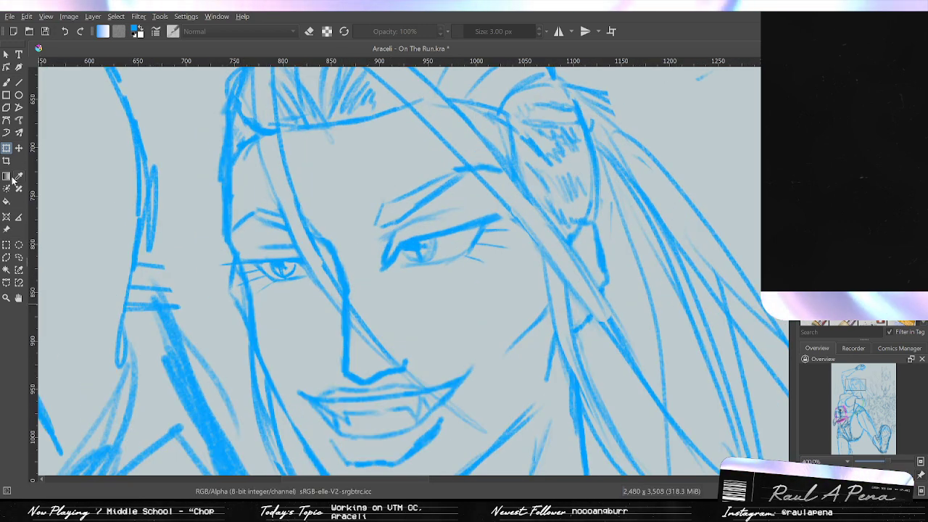
pyautogui.click(7, 257)
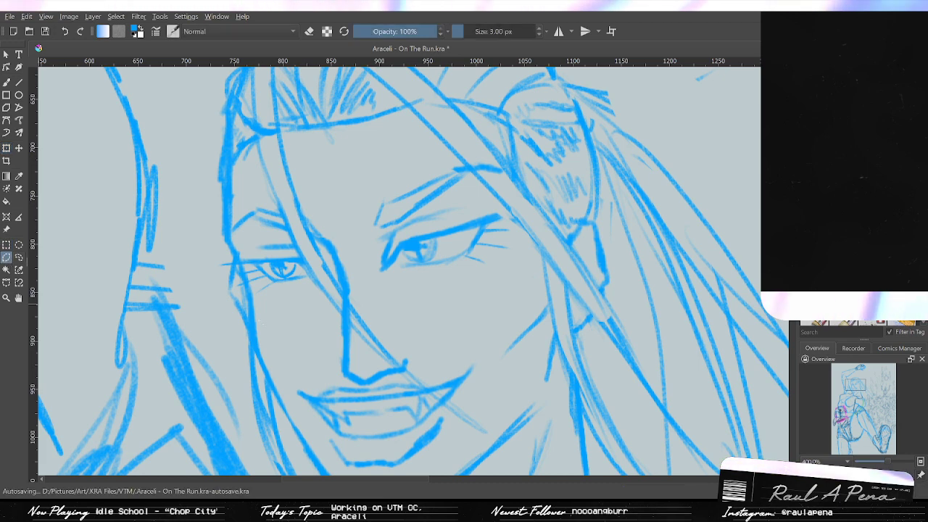
pyautogui.scroll(2, 314, 285)
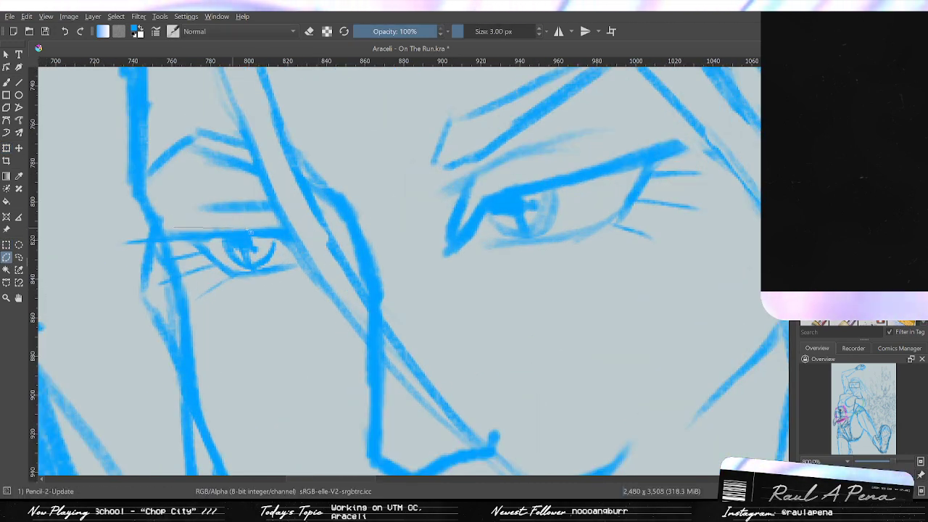
pyautogui.click(174, 226)
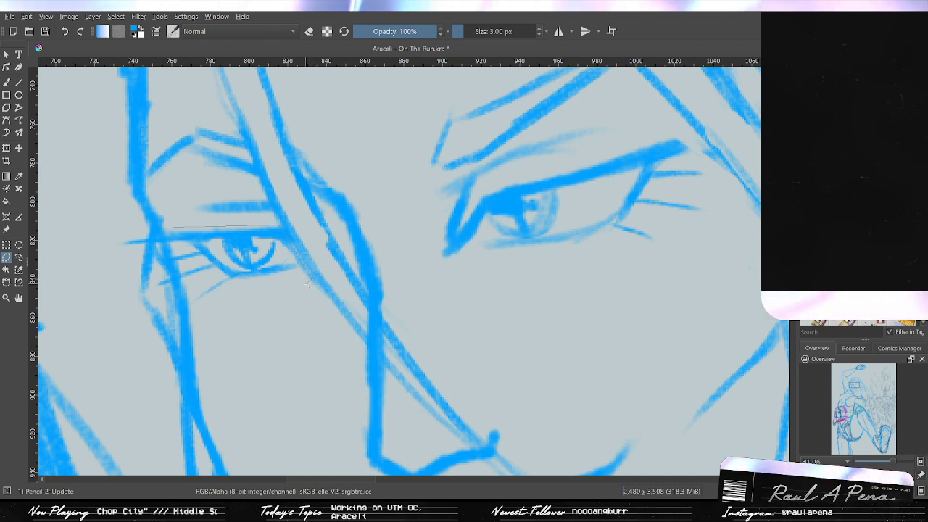
pyautogui.click(223, 289)
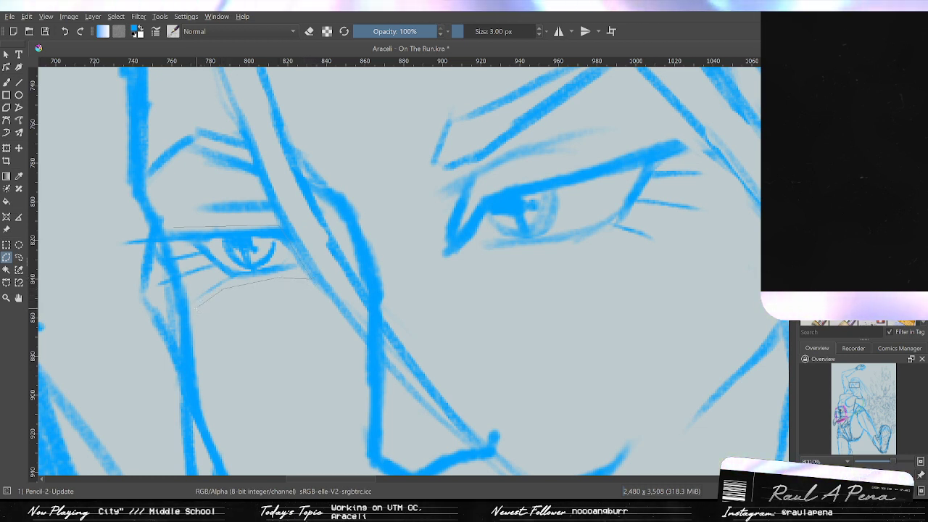
pyautogui.click(192, 309)
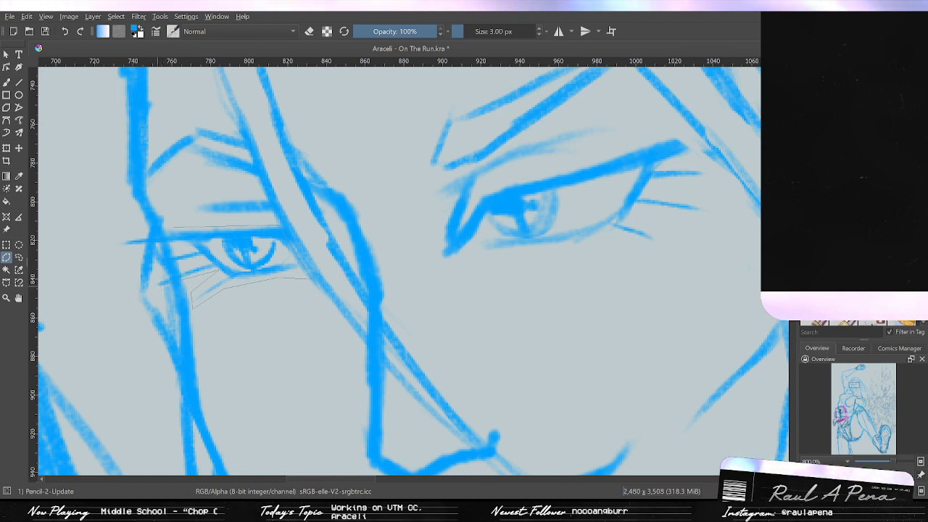
pyautogui.click(207, 262)
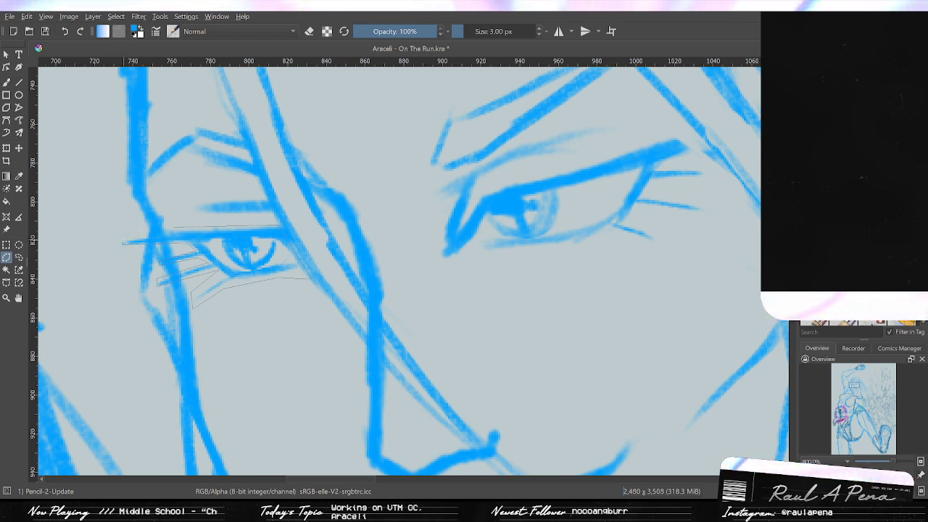
pyautogui.click(174, 227)
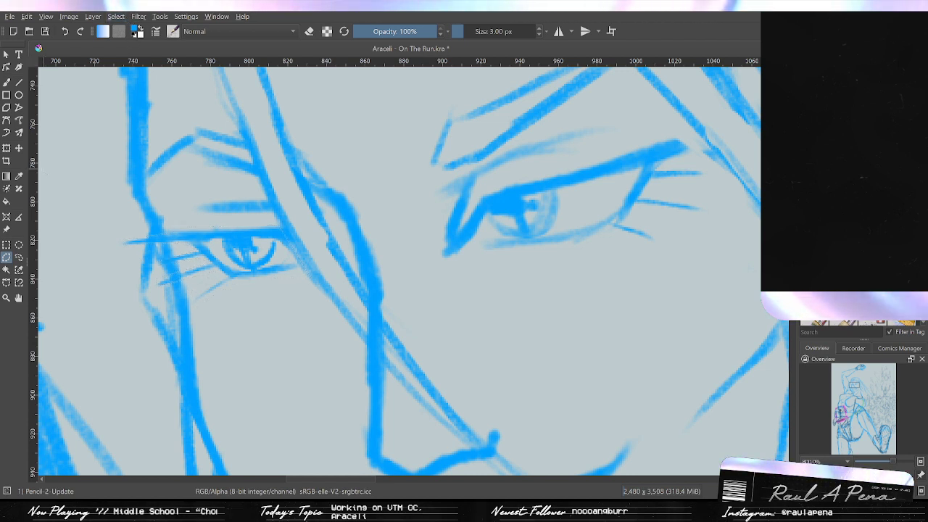
# Rotate the selected far eye slightly clockwise with the Transform tool so its tilt suits the face.
pyautogui.click(6, 147)
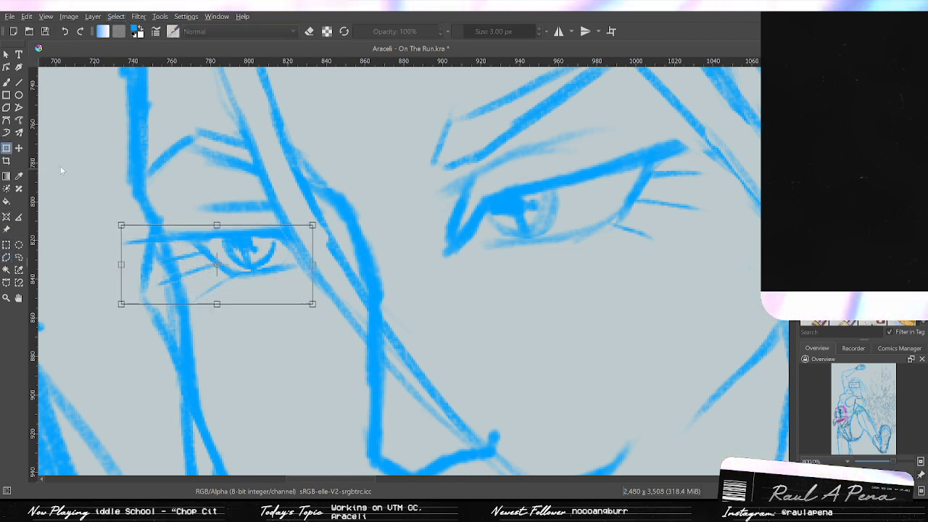
pyautogui.moveTo(223, 211); pyautogui.dragTo(230, 212)
pyautogui.scroll(-4, 216, 265)
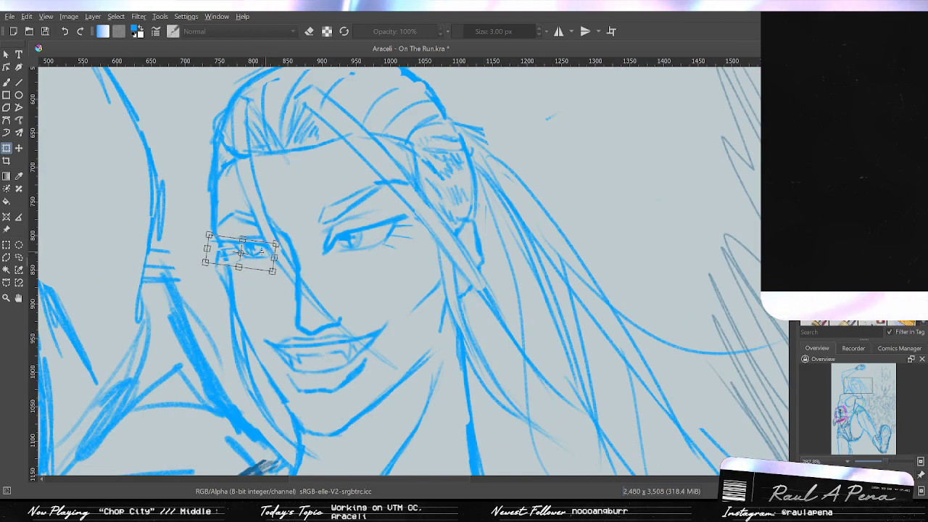
pyautogui.press('Return')
pyautogui.moveTo(255, 257); pyautogui.dragTo(257, 253)
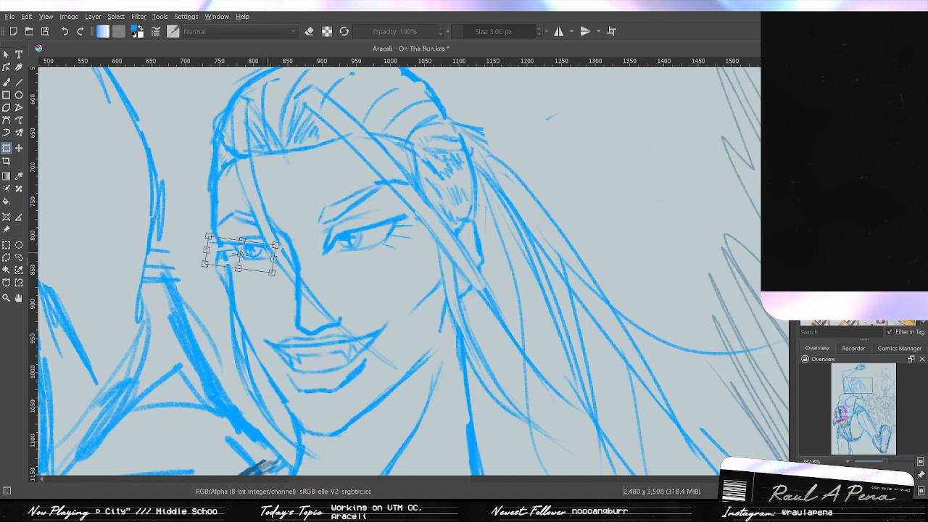
# Ease back the far eye's tilt, nudge it toward the nose, and apply the transform in the mirrored view.
pyautogui.click(268, 248)
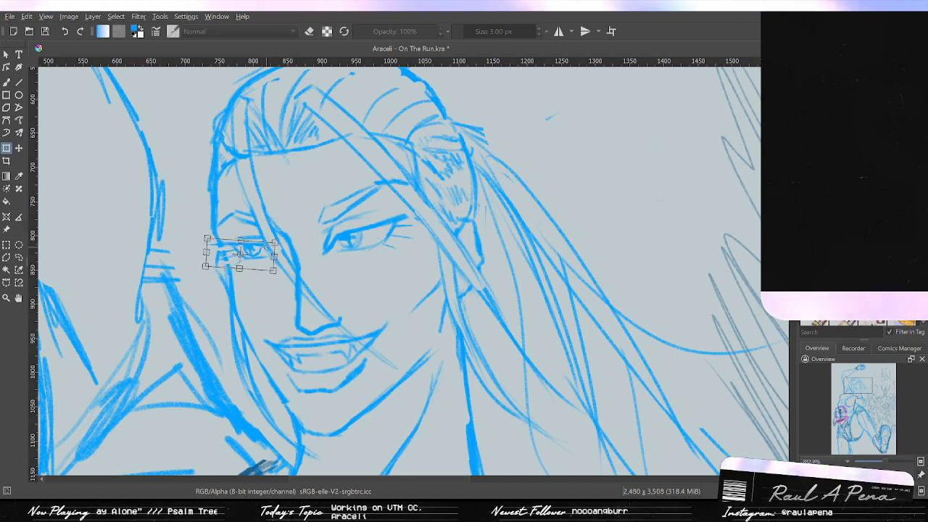
pyautogui.moveTo(269, 248); pyautogui.dragTo(274, 249)
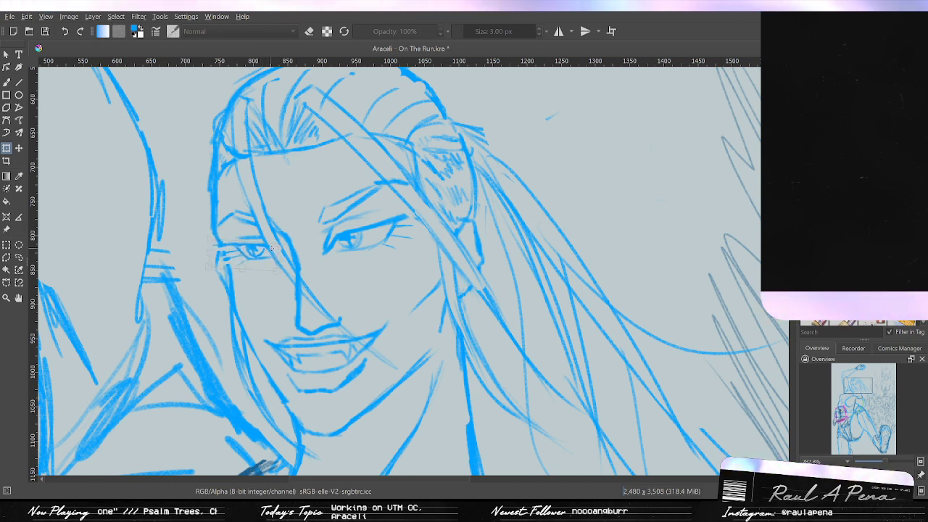
pyautogui.click(272, 248)
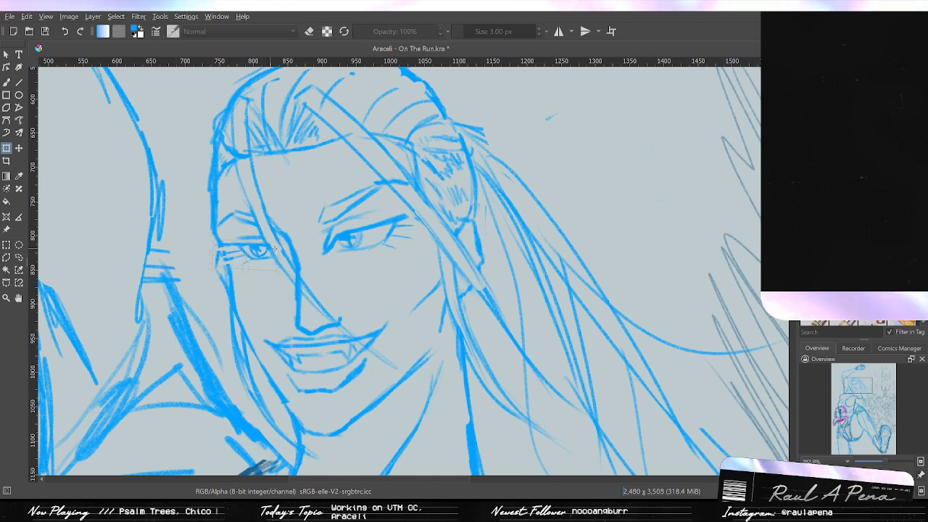
pyautogui.scroll(-1, 262, 250)
pyautogui.press('m')
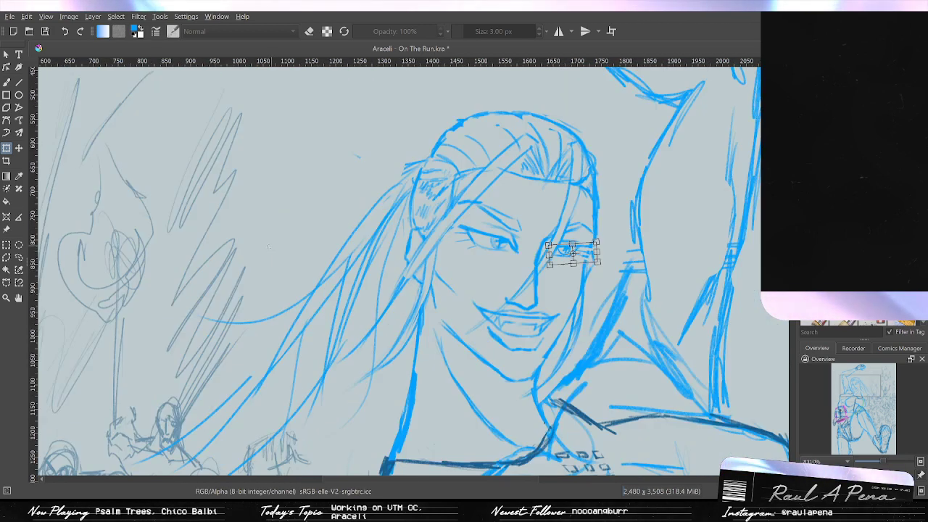
pyautogui.press('Return')
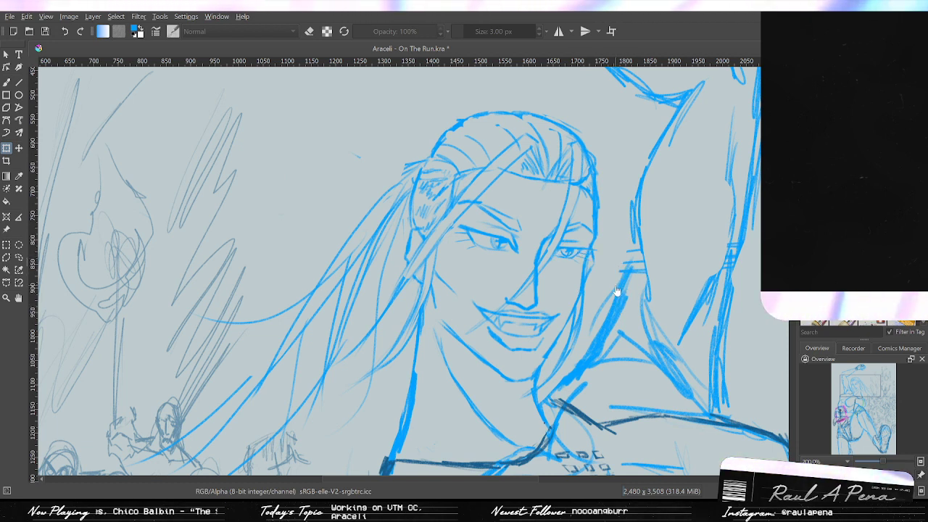
# Transform the far eye again, lowering it slightly and fine-tuning its angle, and apply the change.
pyautogui.click(584, 253)
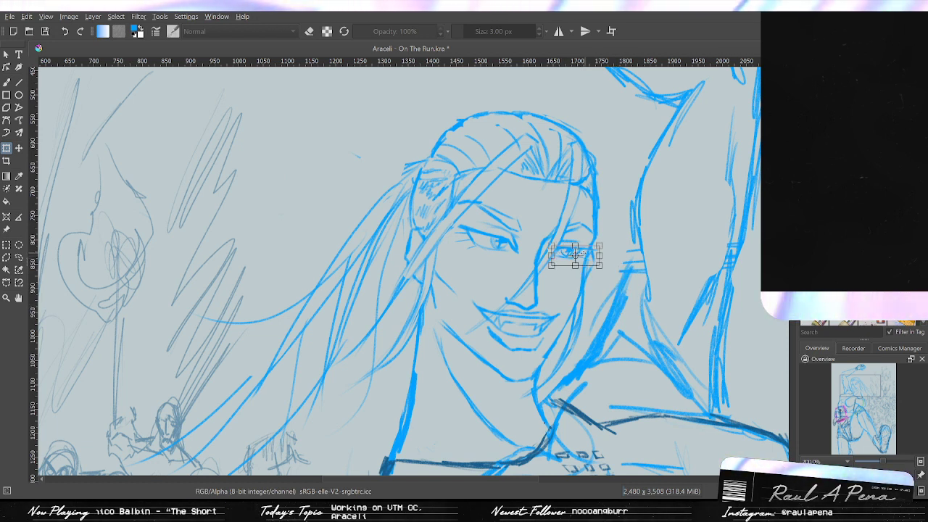
pyautogui.press('Return')
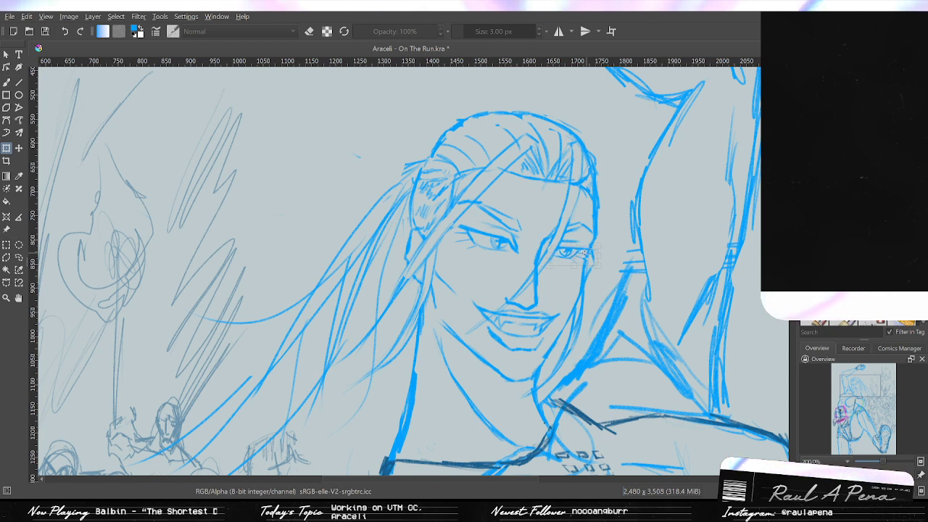
pyautogui.moveTo(584, 253); pyautogui.dragTo(603, 245)
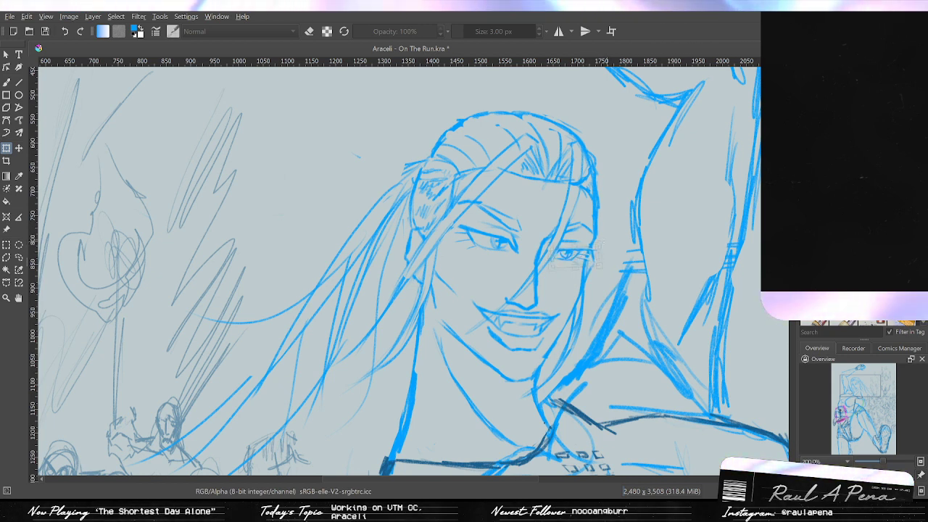
pyautogui.hotkey('ctrl', 't')
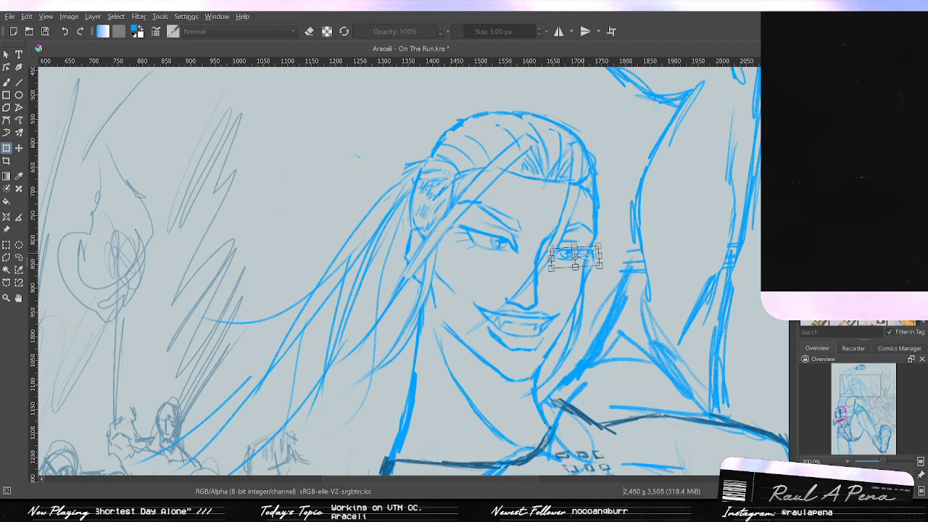
pyautogui.press('Return')
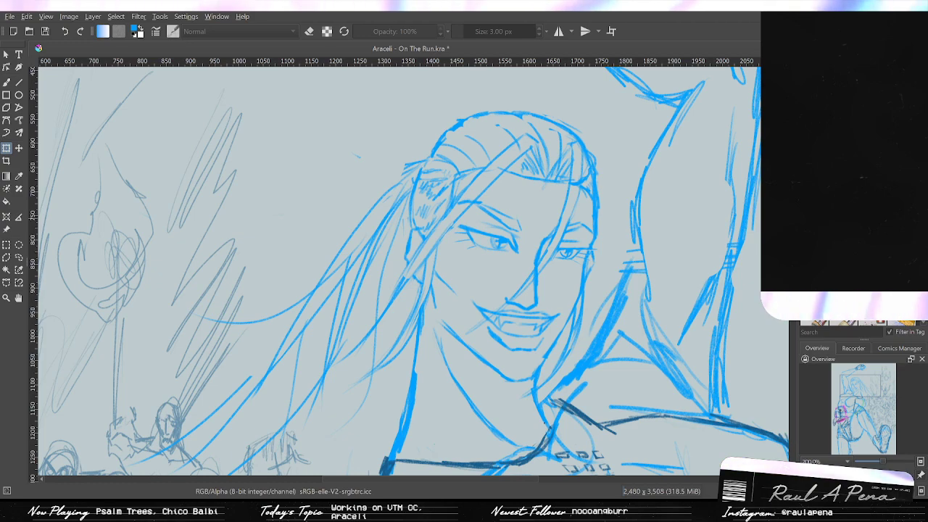
# Examine the adjusted eyes and face in the mirrored view, both close up and from farther out.
pyautogui.scroll(-2, 560, 277)
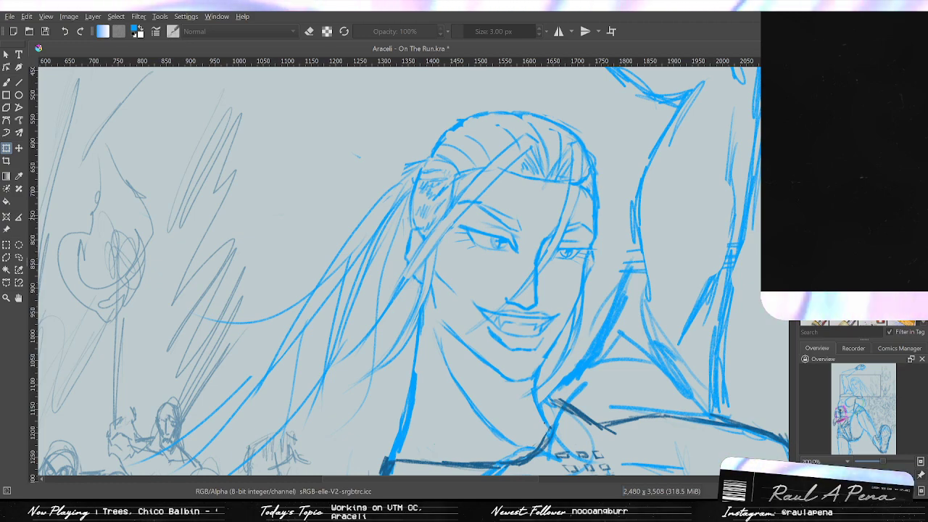
pyautogui.scroll(2, 560, 278)
pyautogui.scroll(-1, 563, 273)
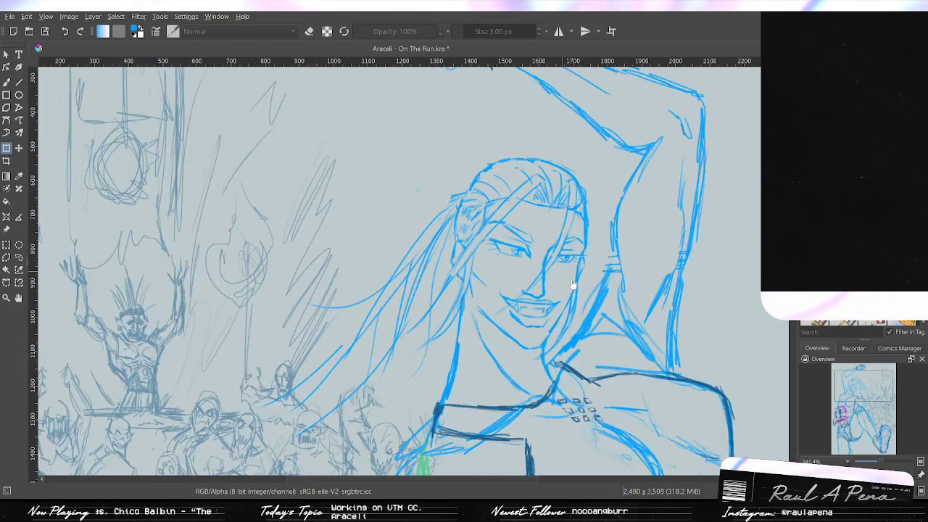
pyautogui.scroll(-3, 565, 278)
pyautogui.scroll(4, 568, 280)
pyautogui.scroll(3, 573, 283)
pyautogui.scroll(-4, 573, 284)
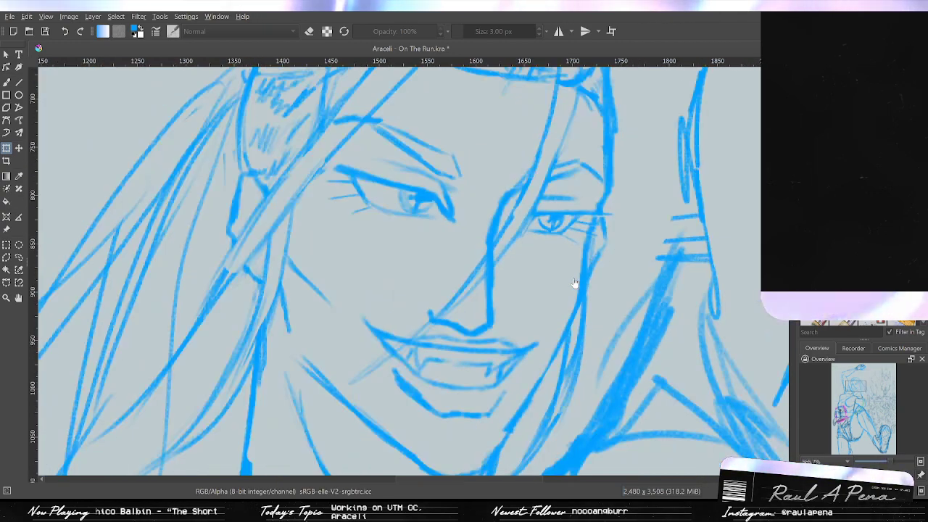
pyautogui.scroll(-3, 585, 289)
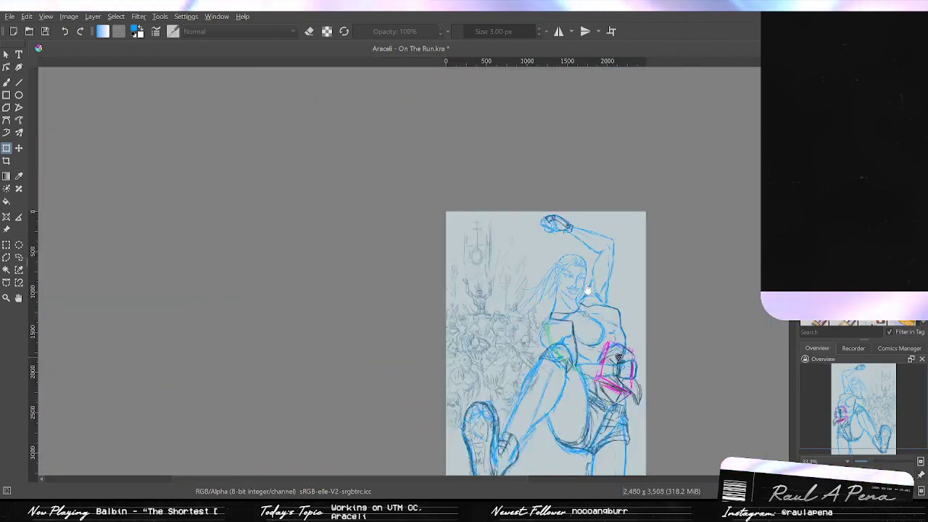
# Compare the whole figure's pose and proportions in the normal and mirrored views.
pyautogui.scroll(2, 587, 289)
pyautogui.press('m')
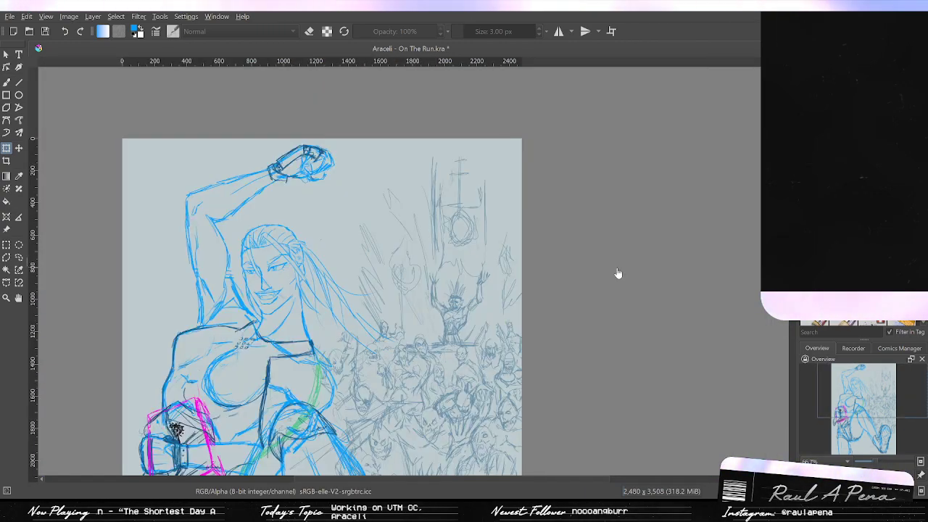
pyautogui.moveTo(314, 321)
pyautogui.mouseDown()
pyautogui.moveTo(492, 238)
pyautogui.moveTo(563, 226)
pyautogui.moveTo(450, 139)
pyautogui.mouseUp()
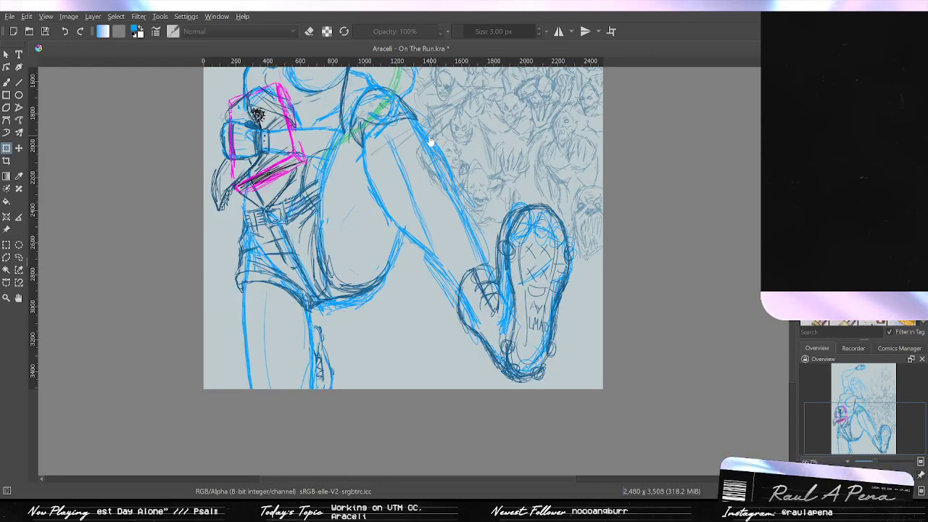
pyautogui.press('2')
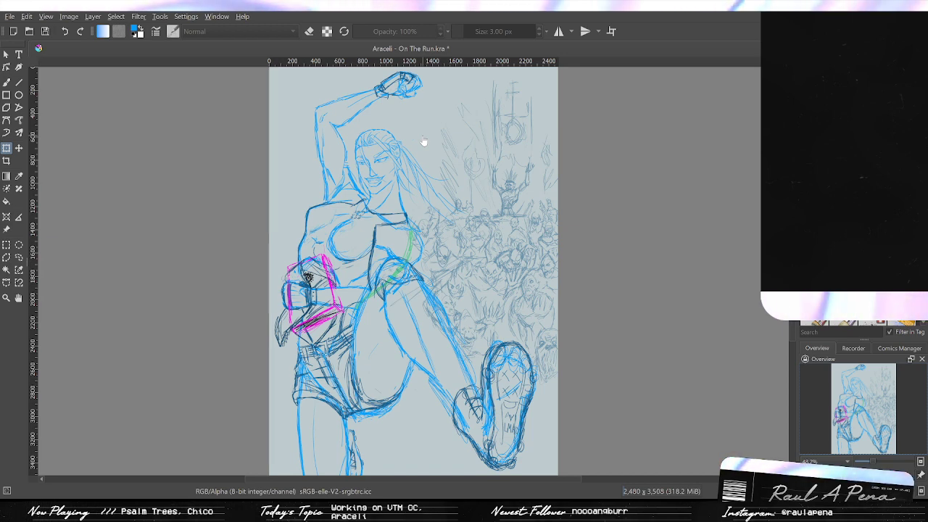
pyautogui.press('m')
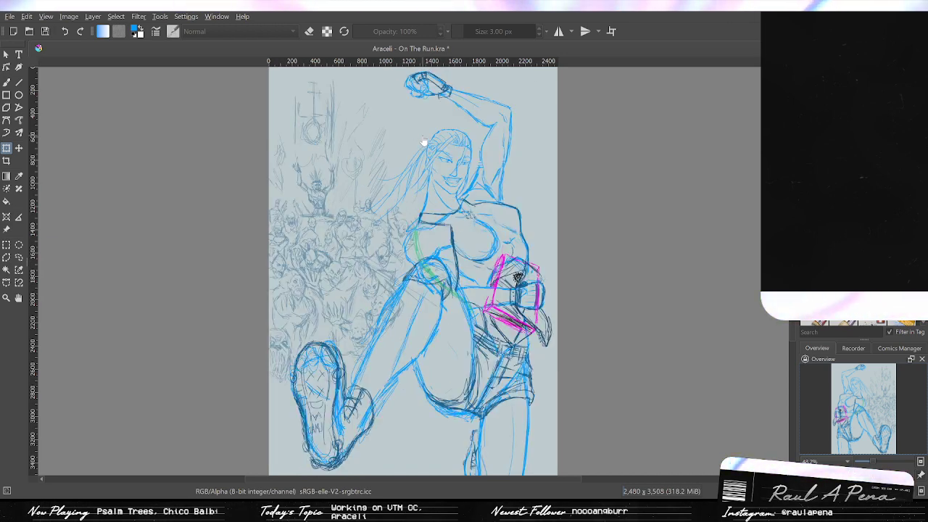
pyautogui.press('m')
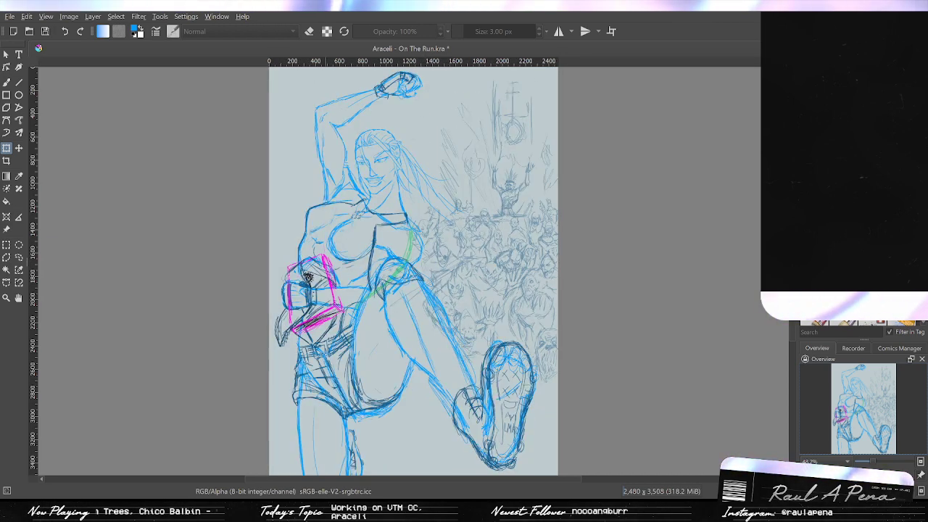
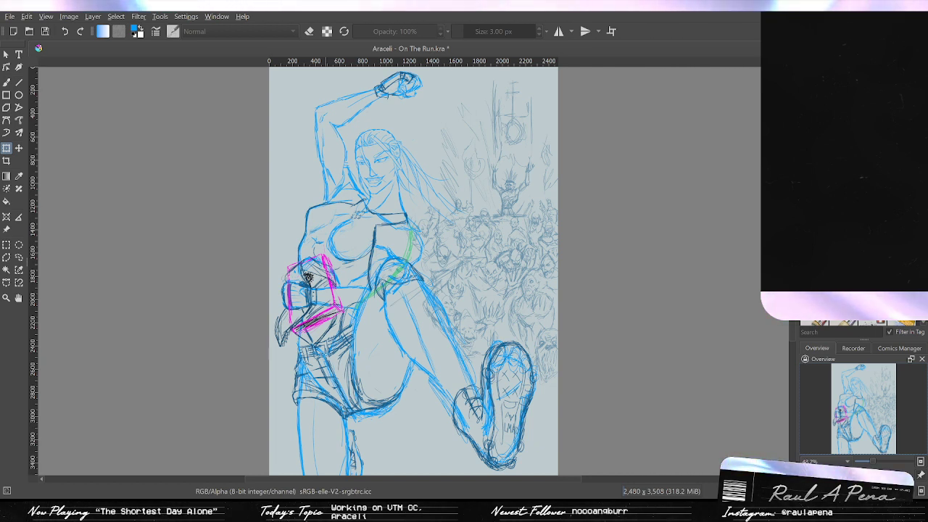
# Hide and restore the reworked blue figure sketch, and bring up its earlier front-facing head for comparison.
pyautogui.scroll(1, 377, 183)
pyautogui.scroll(4, 377, 183)
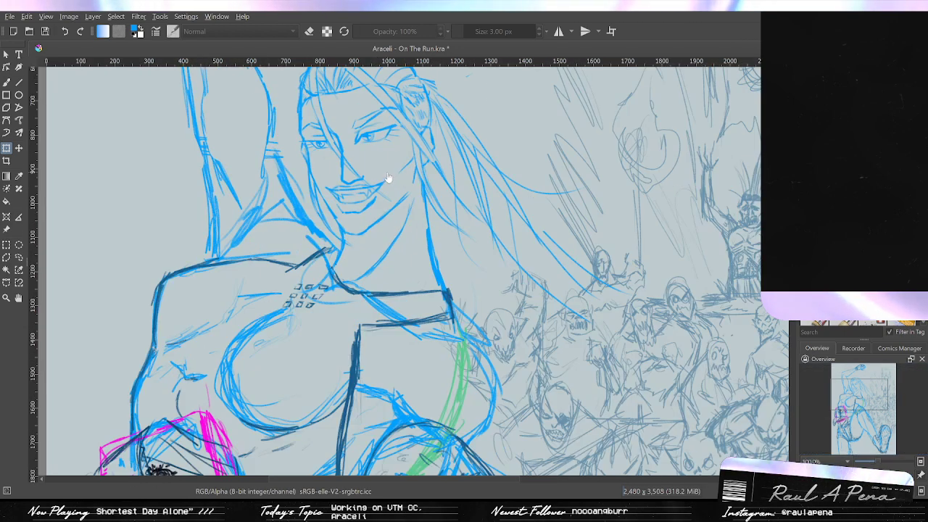
pyautogui.scroll(-3, 376, 183)
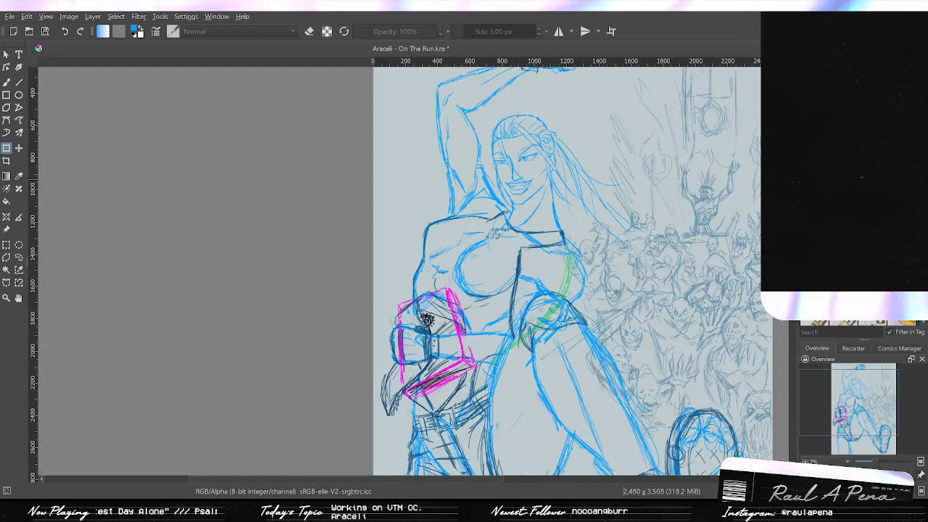
pyautogui.hotkey('ctrl', 'z')
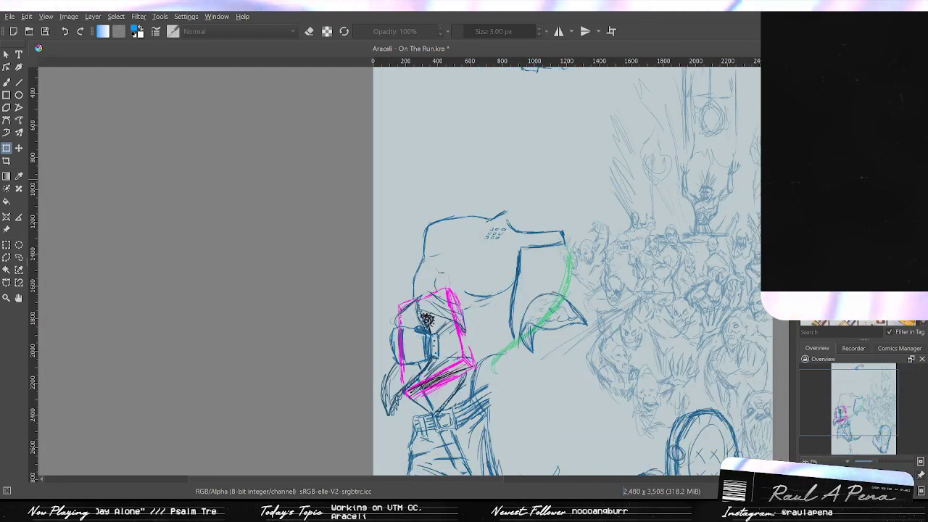
pyautogui.hotkey('ctrl', 'shift', 'z')
pyautogui.hotkey('ctrl', 'z')
pyautogui.hotkey('ctrl', 'shift', 'z')
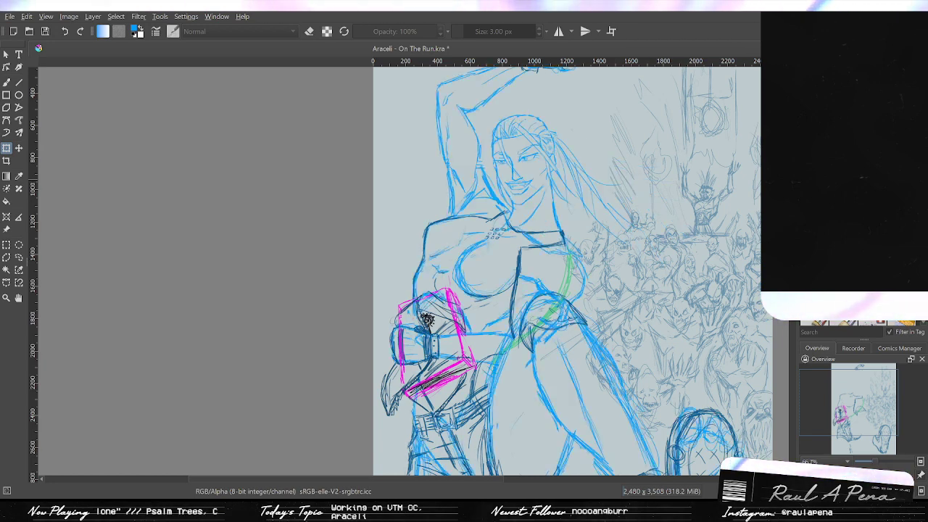
pyautogui.hotkey('ctrl', 'z')
pyautogui.hotkey('ctrl', 'shift', 'z')
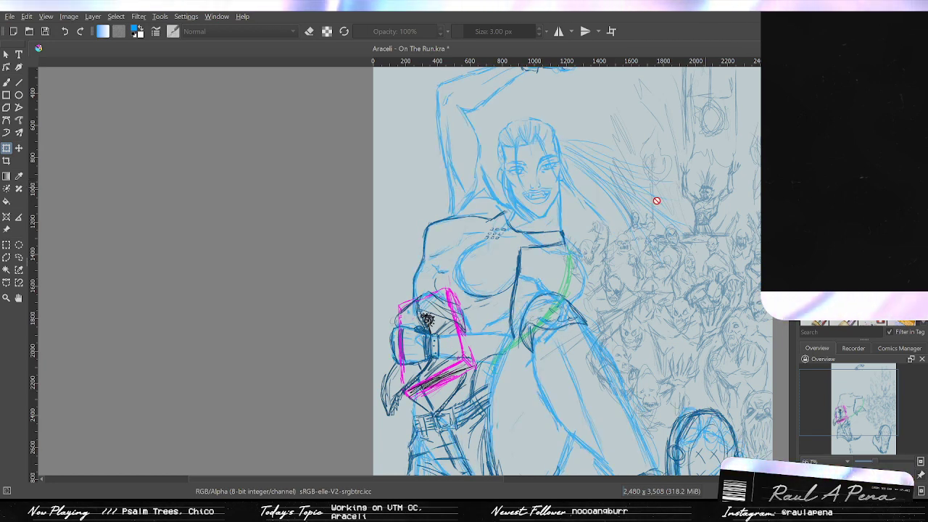
pyautogui.scroll(-2, 656, 200)
pyautogui.moveTo(658, 201); pyautogui.dragTo(609, 199)
pyautogui.scroll(2, 620, 198)
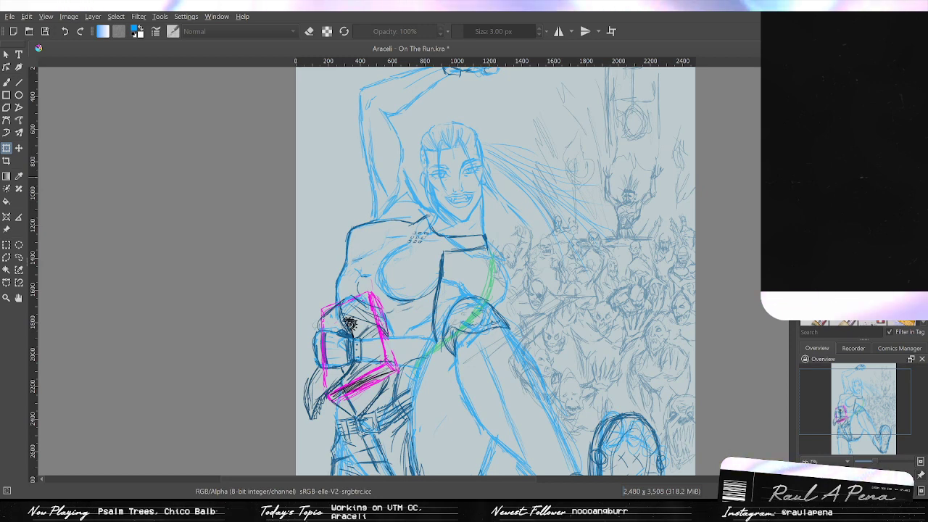
# Switch repeatedly between the earlier front-facing head and the reworked turned head, ending on the reworked version.
pyautogui.hotkey('ctrl', 'z')
pyautogui.hotkey('ctrl', 'z')
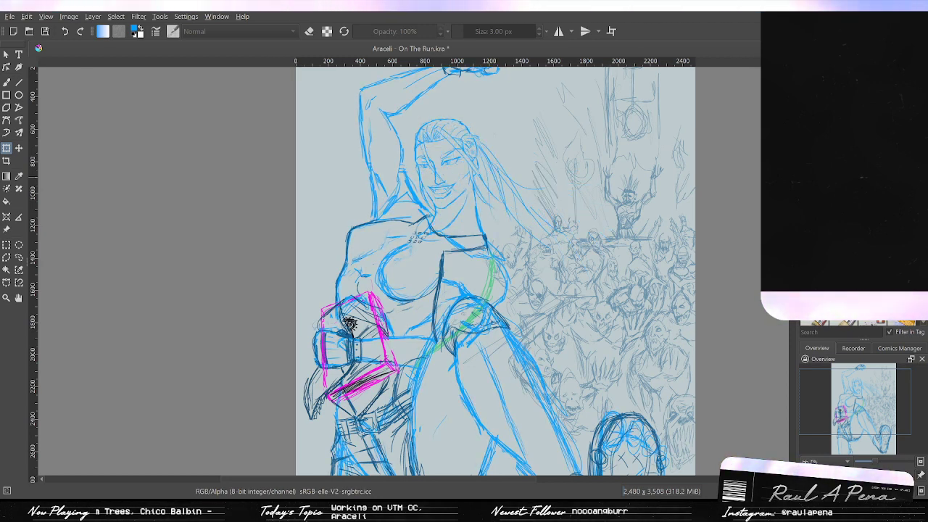
pyautogui.hotkey('ctrl', 'z')
pyautogui.hotkey('ctrl', 'z')
pyautogui.hotkey('ctrl', 'shift', 'z')
pyautogui.hotkey('ctrl', 'shift', 'z')
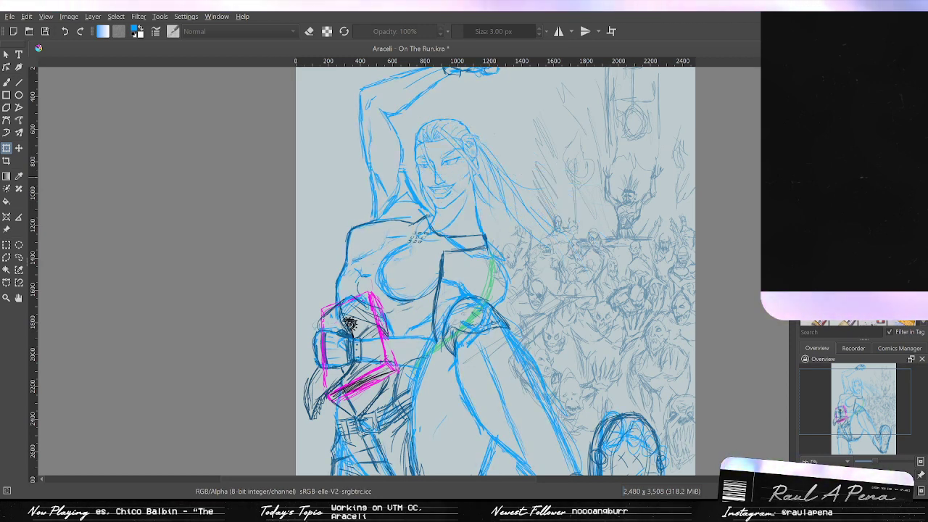
pyautogui.hotkey('ctrl', 'shift', 'z')
pyautogui.hotkey('ctrl', 'z')
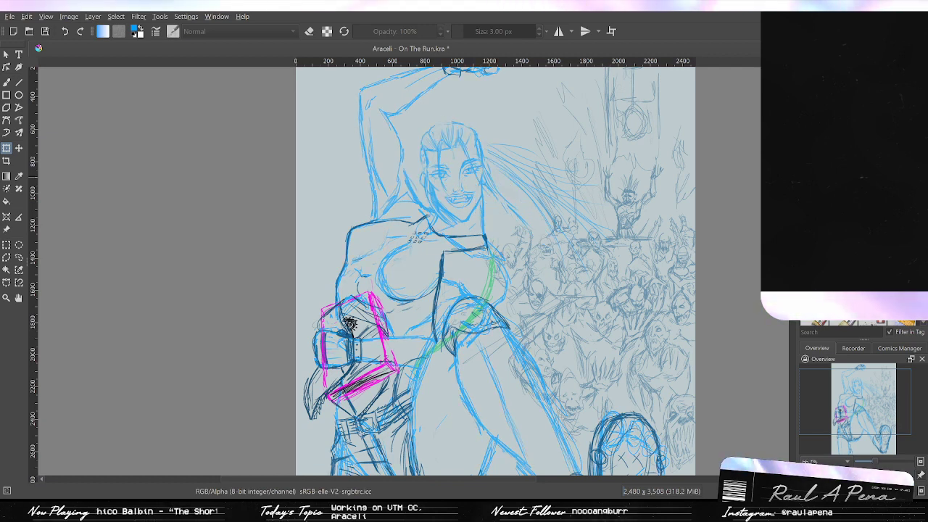
pyautogui.hotkey('ctrl', 'shift', 'z')
pyautogui.hotkey('ctrl', 'z')
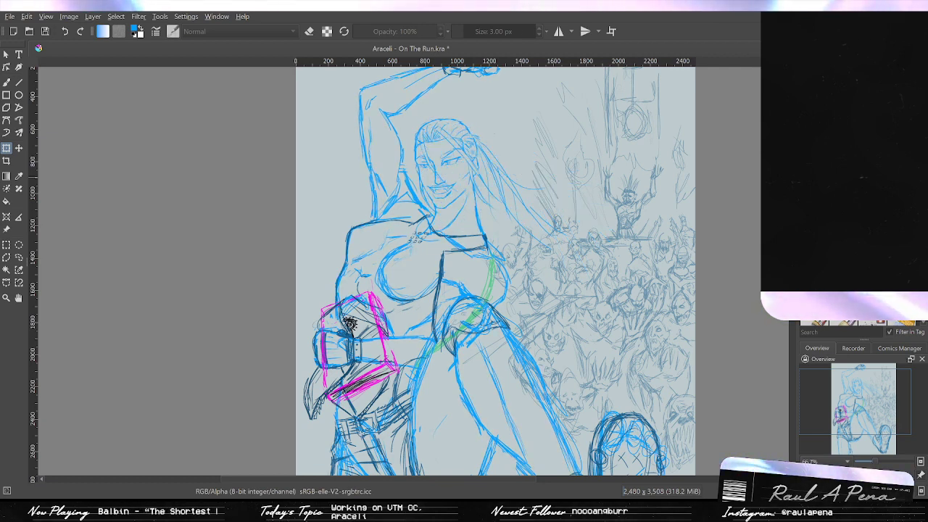
pyautogui.hotkey('ctrl', 'shift', 'z')
pyautogui.hotkey('ctrl', 'z')
pyautogui.hotkey('ctrl', 'z')
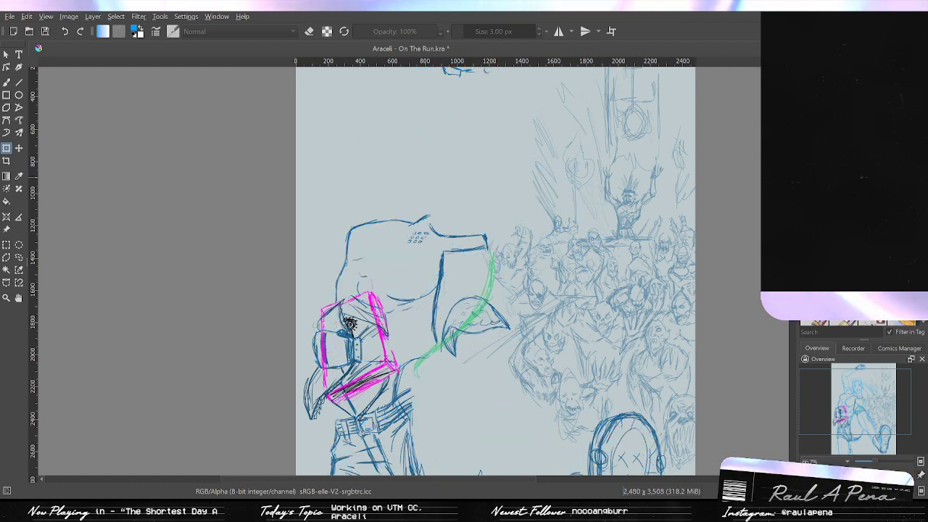
pyautogui.hotkey('ctrl', 'shift', 'z')
pyautogui.hotkey('ctrl', 'shift', 'z')
pyautogui.hotkey('ctrl', 'z')
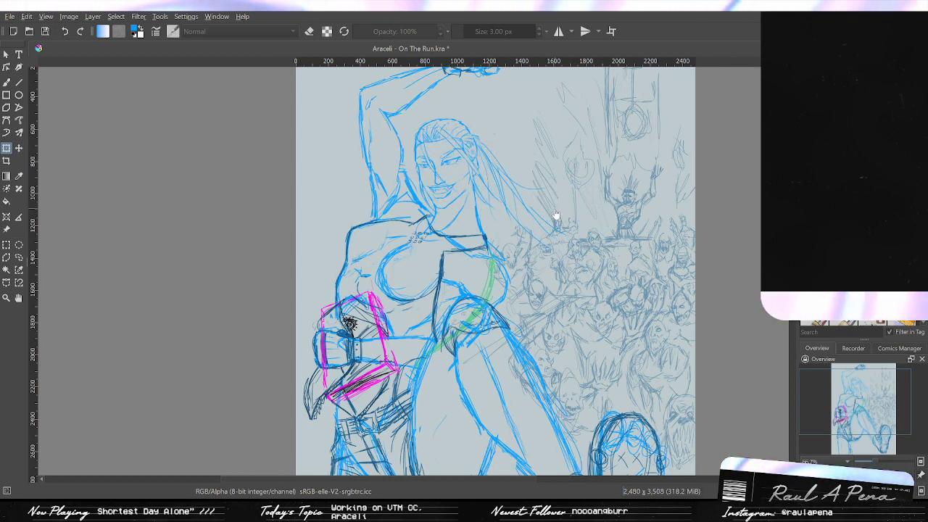
# Begin a polygonal selection along the reworked head's jawline, behind the neck and around the flowing hair.
pyautogui.scroll(2, 556, 210)
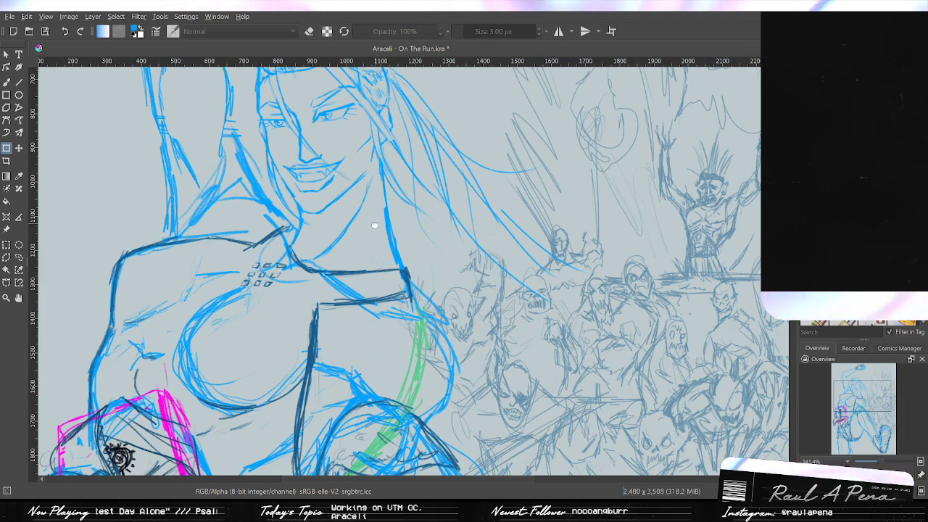
pyautogui.moveTo(373, 225); pyautogui.dragTo(428, 326)
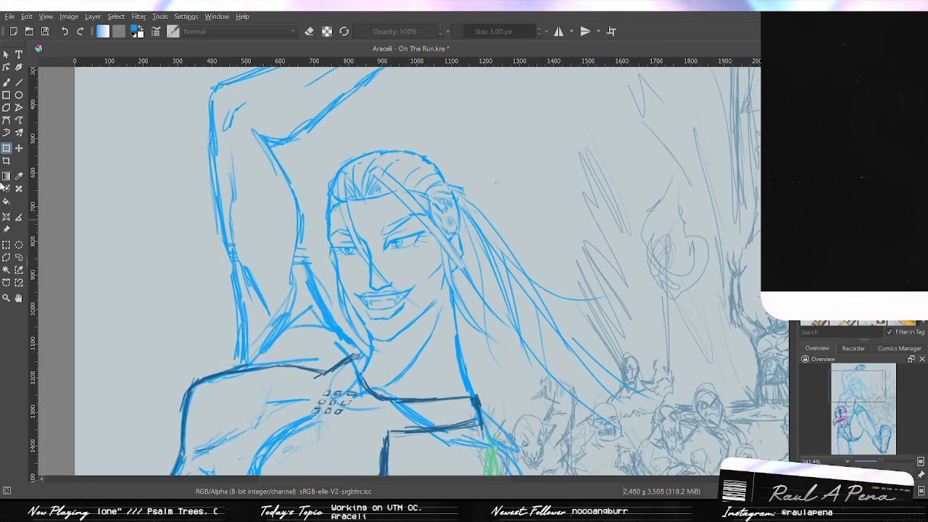
pyautogui.click(6, 256)
pyautogui.scroll(3, 395, 322)
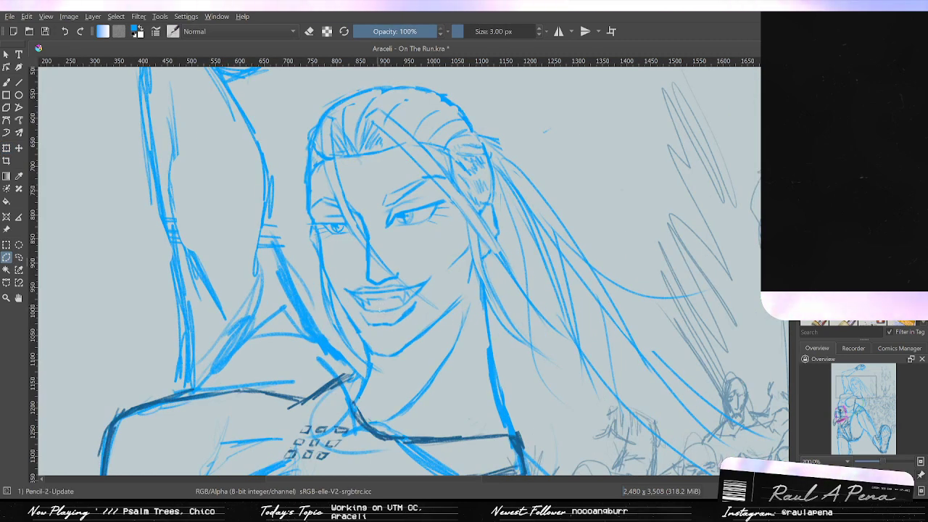
pyautogui.scroll(-1, 404, 332)
pyautogui.scroll(1, 418, 355)
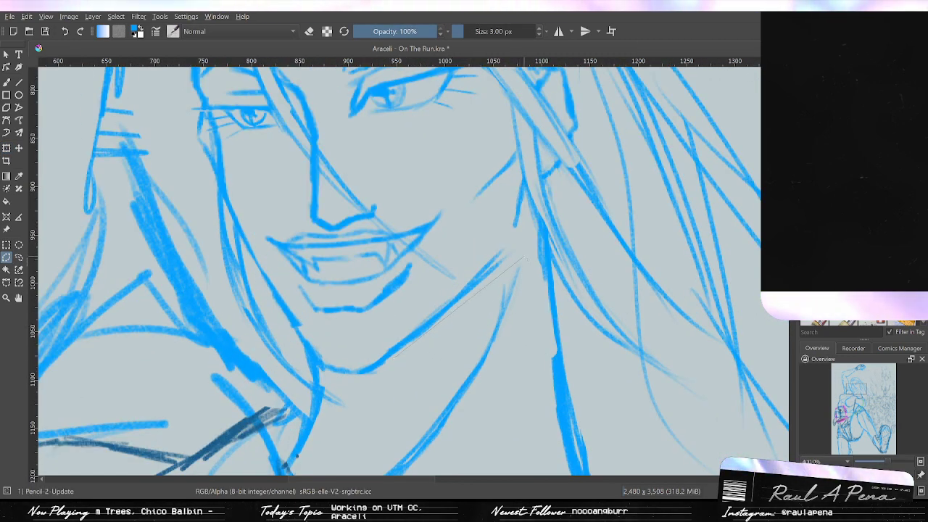
pyautogui.click(537, 229)
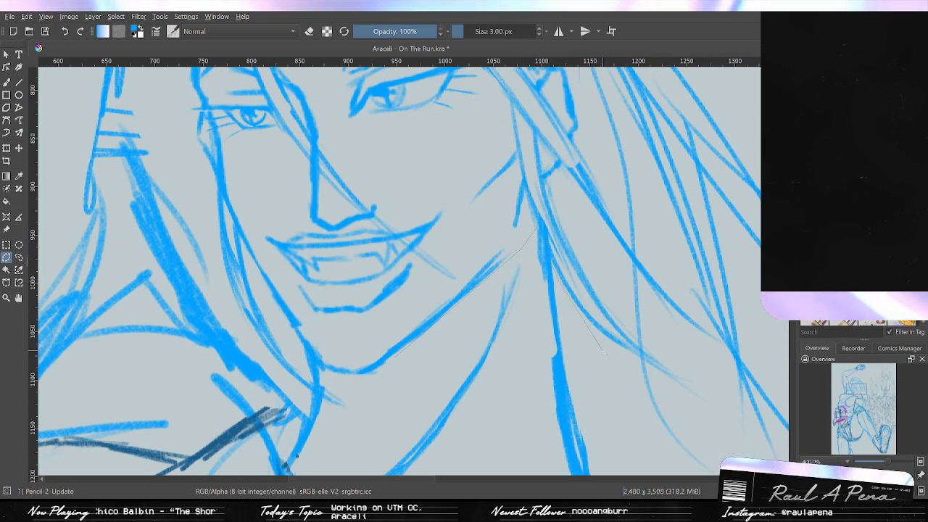
pyautogui.scroll(-1, 594, 351)
pyautogui.click(644, 419)
pyautogui.moveTo(644, 419); pyautogui.dragTo(541, 405)
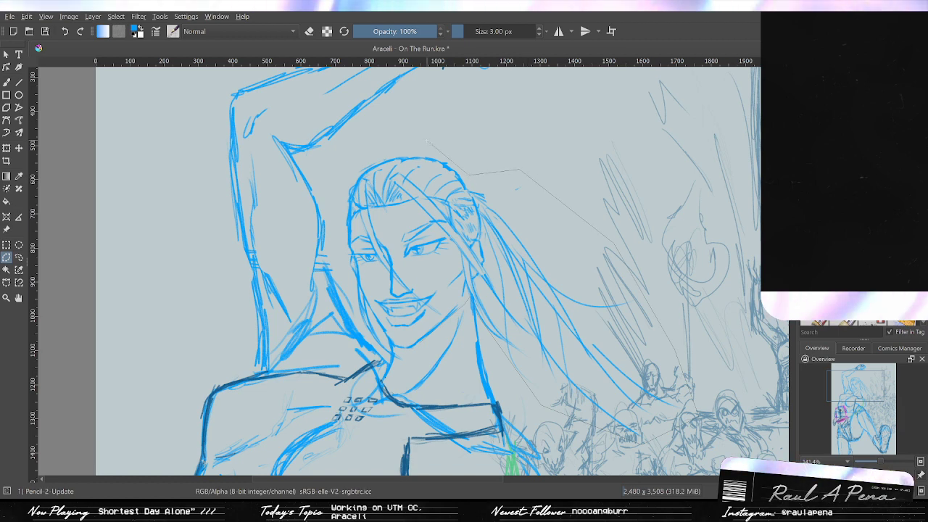
# Continue the polygonal selection over the top of the hair and down the front of the face towards the chin.
pyautogui.click(427, 141)
pyautogui.click(340, 166)
pyautogui.scroll(2, 358, 227)
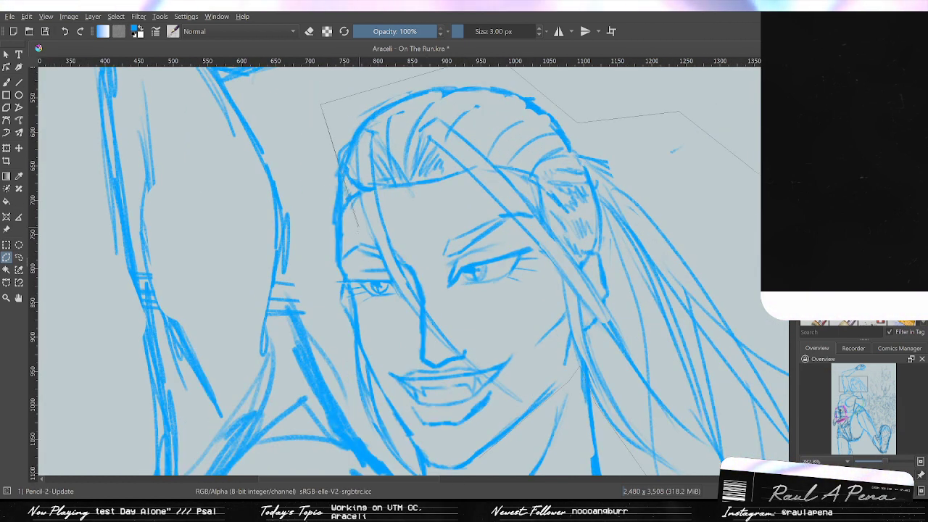
pyautogui.scroll(3, 325, 266)
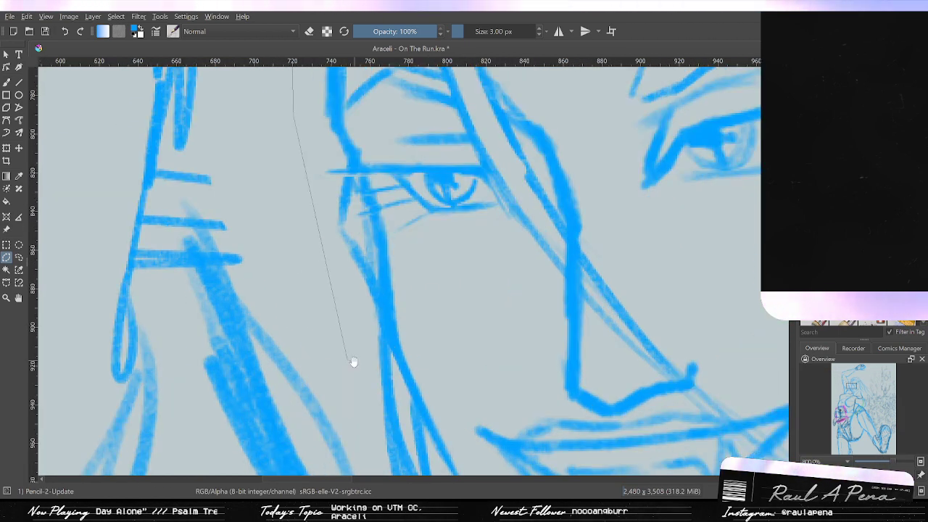
pyautogui.scroll(-2, 341, 232)
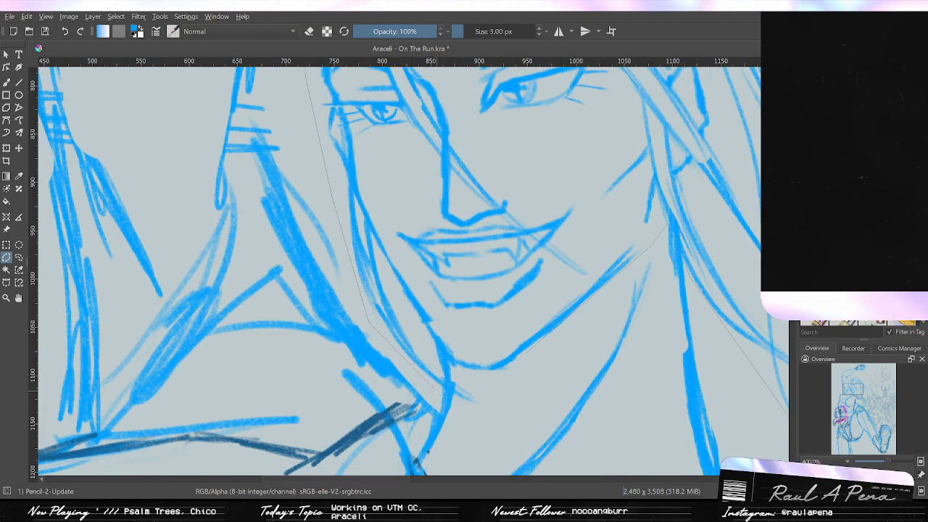
pyautogui.scroll(2, 437, 392)
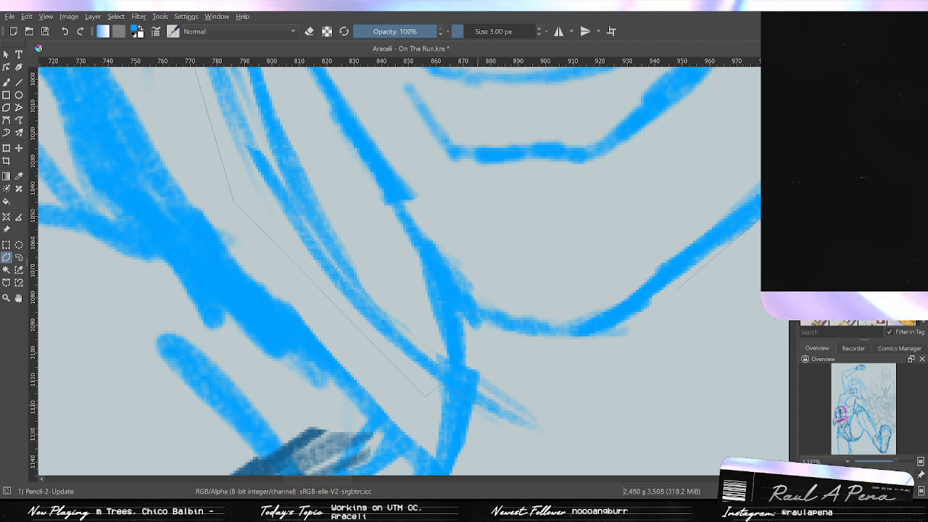
# Close the polygonal selection around the hair strand's tip and under the chin, leaving the neck lines out.
pyautogui.click(534, 437)
pyautogui.click(578, 428)
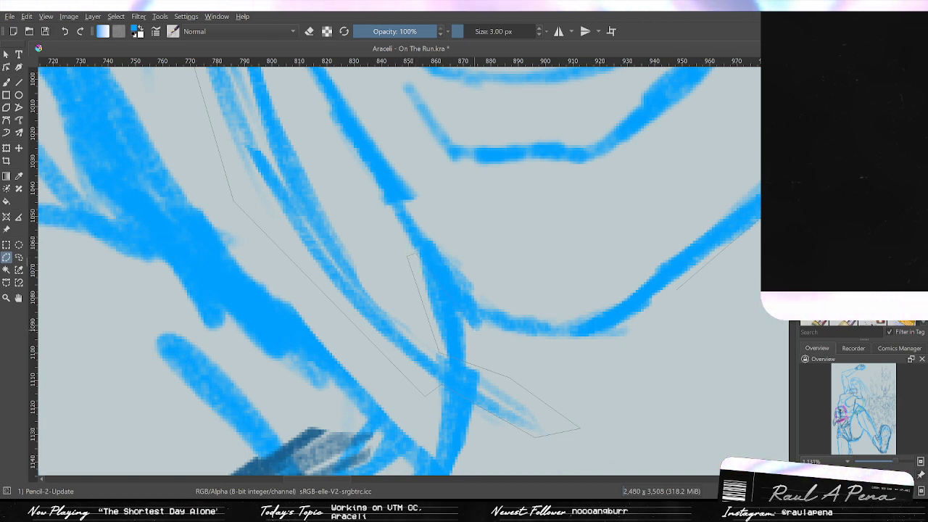
pyautogui.moveTo(647, 346); pyautogui.dragTo(420, 356)
pyautogui.click(496, 330)
pyautogui.scroll(-6, 453, 305)
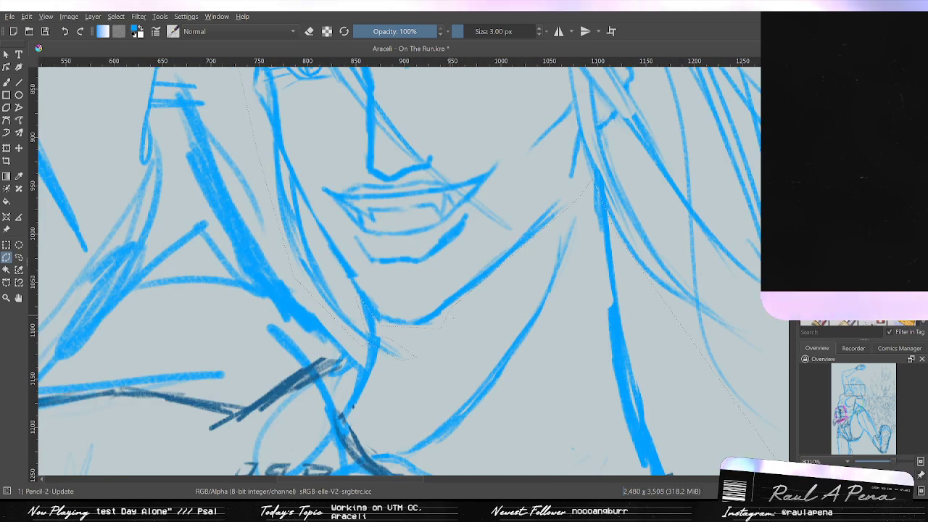
# Cut the selected head and hair, paste them back as a separate piece, and tilt them slightly clockwise.
pyautogui.hotkey('ctrl', 'x')
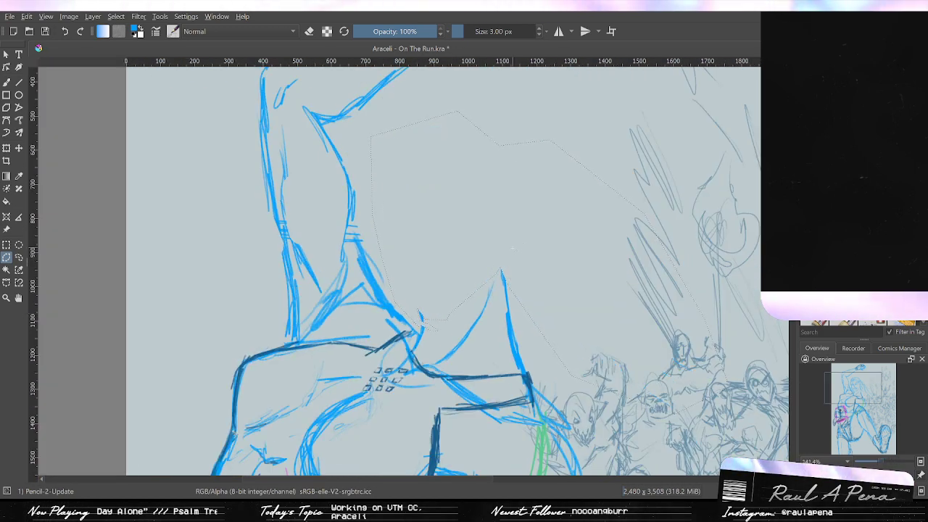
pyautogui.hotkey('ctrl', 'v')
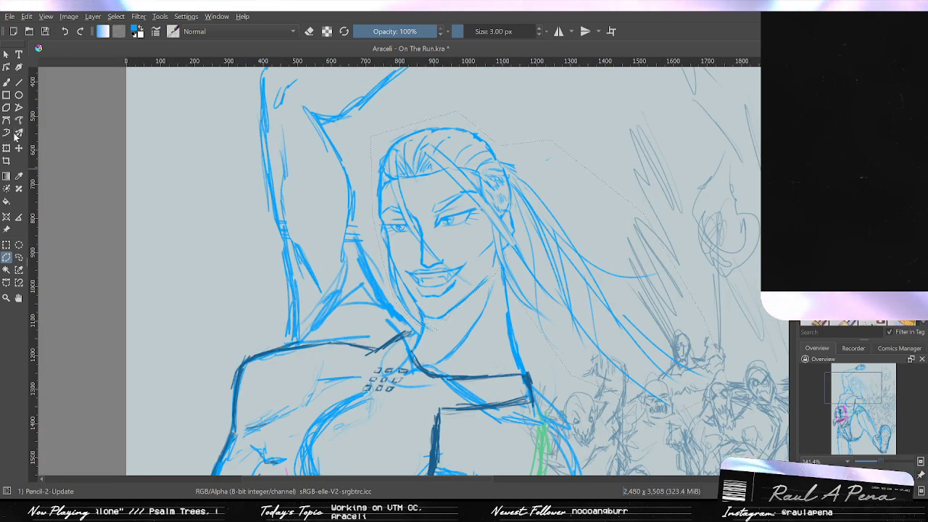
pyautogui.click(5, 148)
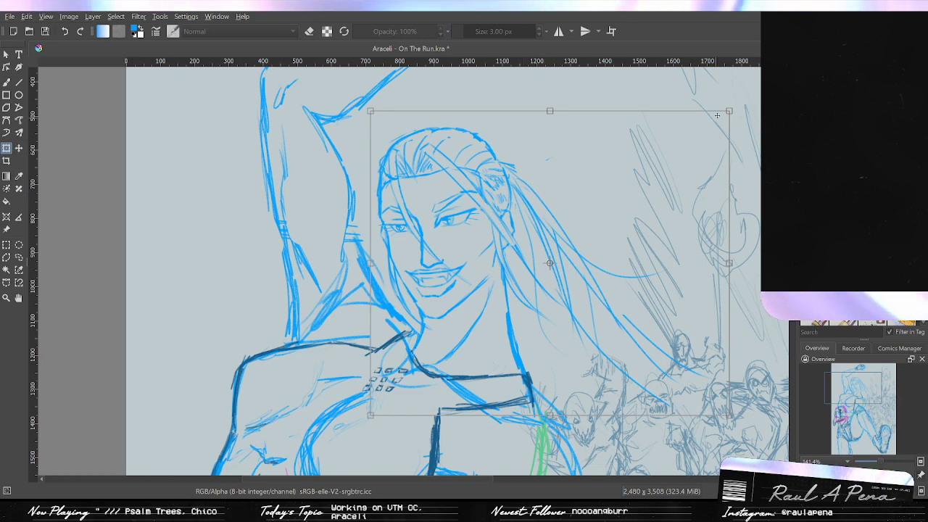
pyautogui.moveTo(716, 115); pyautogui.dragTo(725, 124)
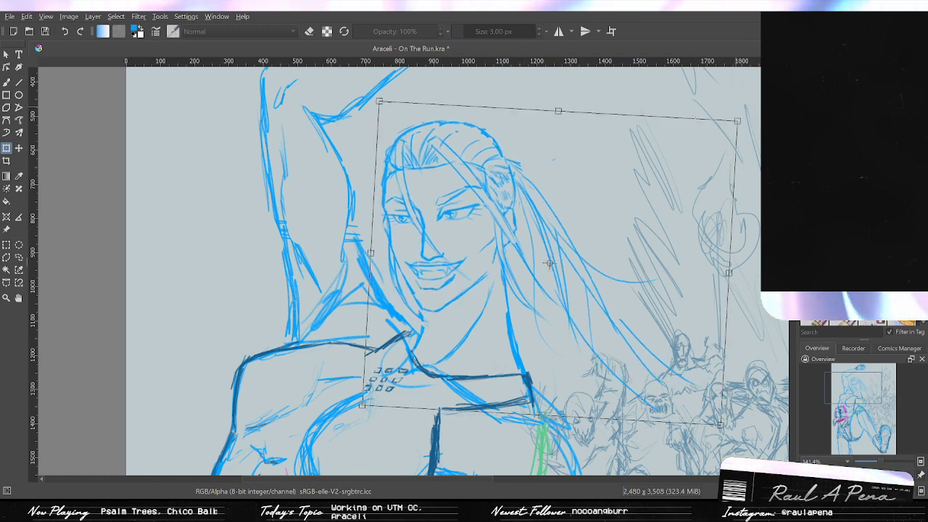
pyautogui.moveTo(514, 167)
pyautogui.mouseDown()
pyautogui.moveTo(554, 162)
pyautogui.moveTo(499, 173)
pyautogui.mouseUp()
pyautogui.scroll(-2, 555, 162)
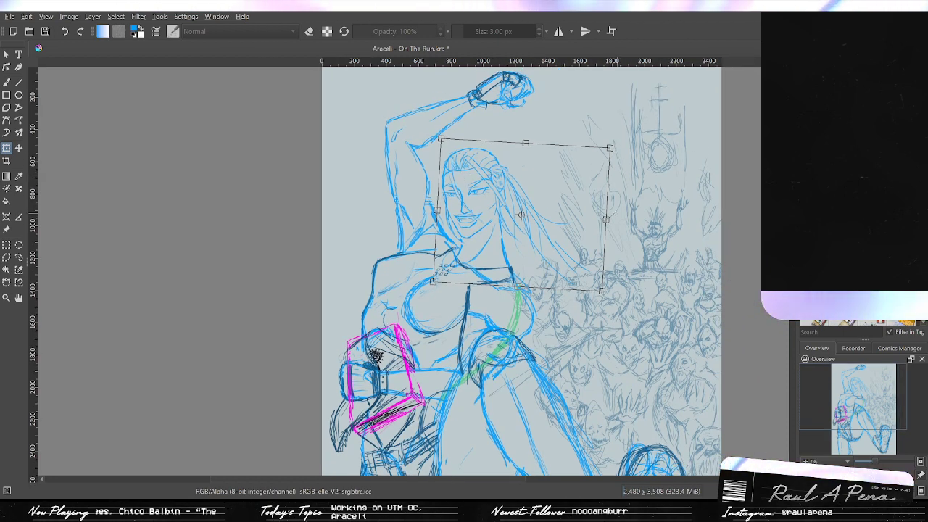
pyautogui.moveTo(610, 148); pyautogui.dragTo(624, 186)
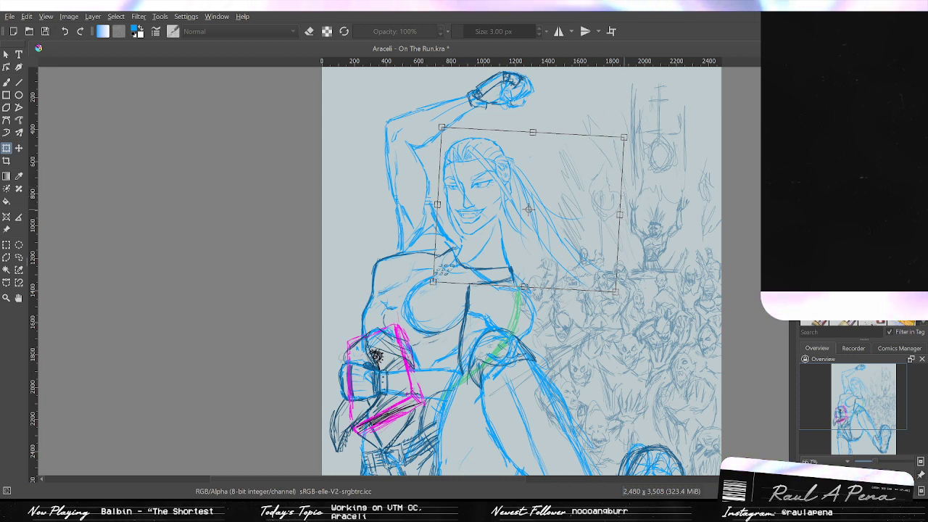
pyautogui.hotkey('ctrl', 'z')
pyautogui.press('Return')
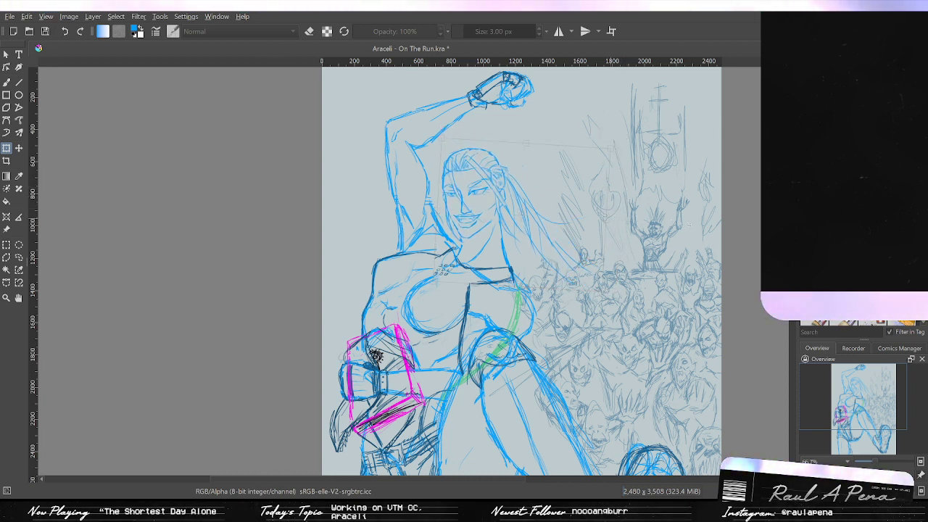
# Stretch the pasted head and hair slightly wider and fine-tune their height against the body.
pyautogui.click(614, 220)
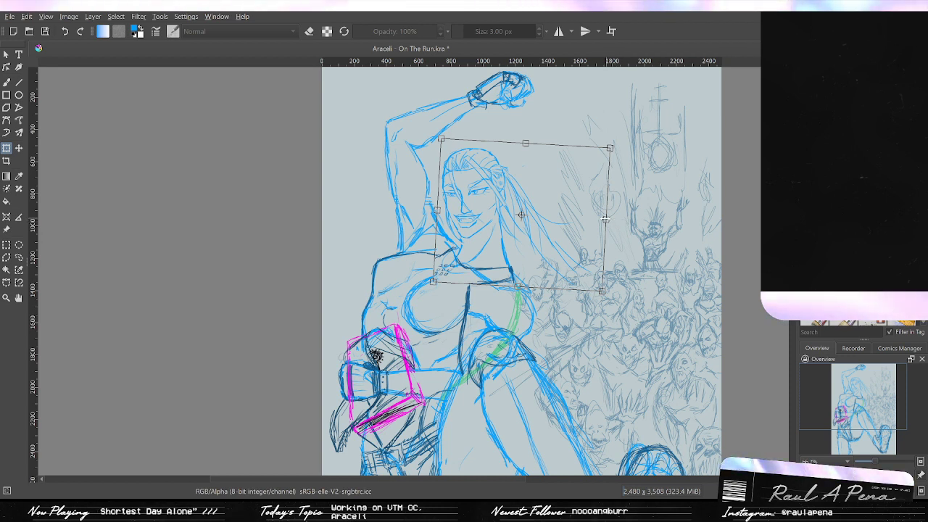
pyautogui.press('Return')
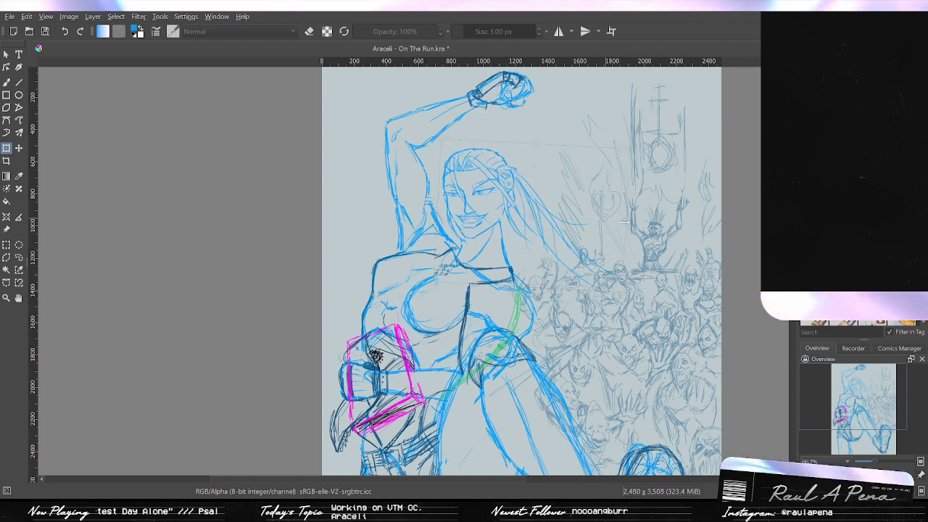
pyautogui.hotkey('ctrl', 'z')
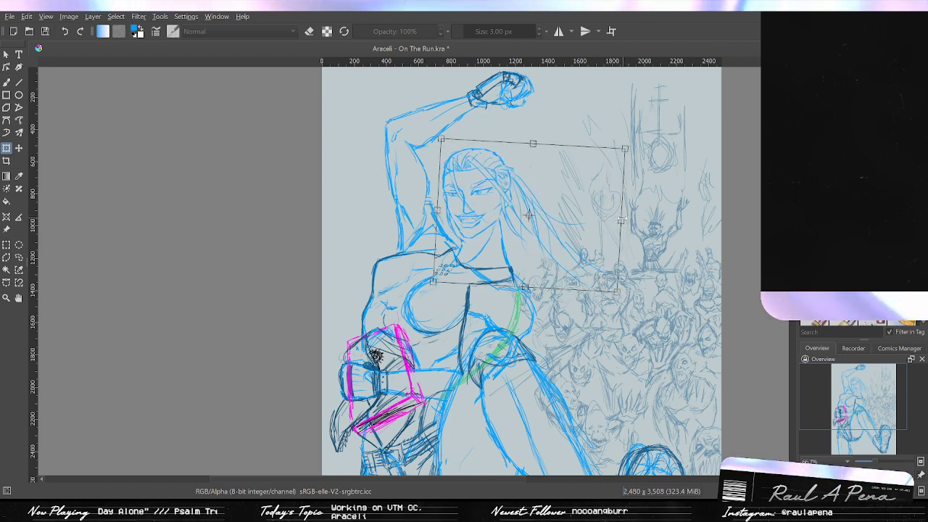
pyautogui.press('Return')
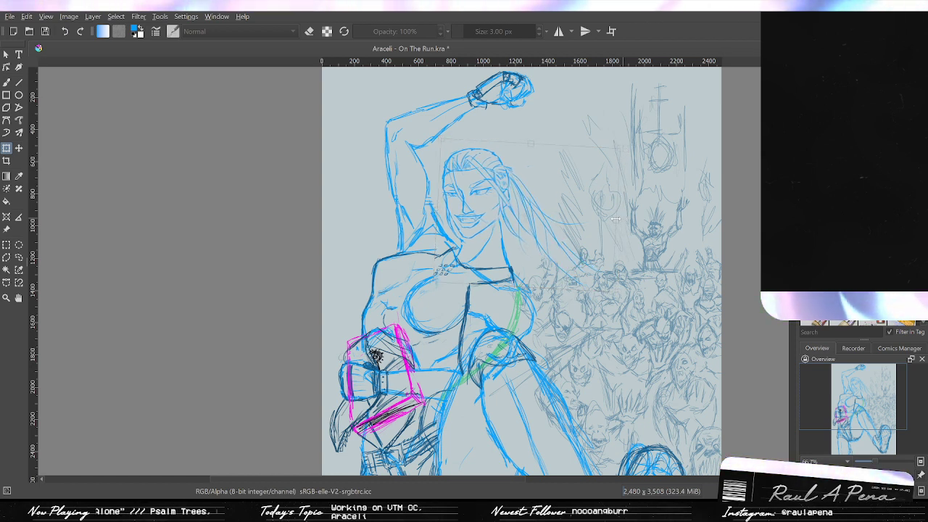
pyautogui.hotkey('ctrl', 'z')
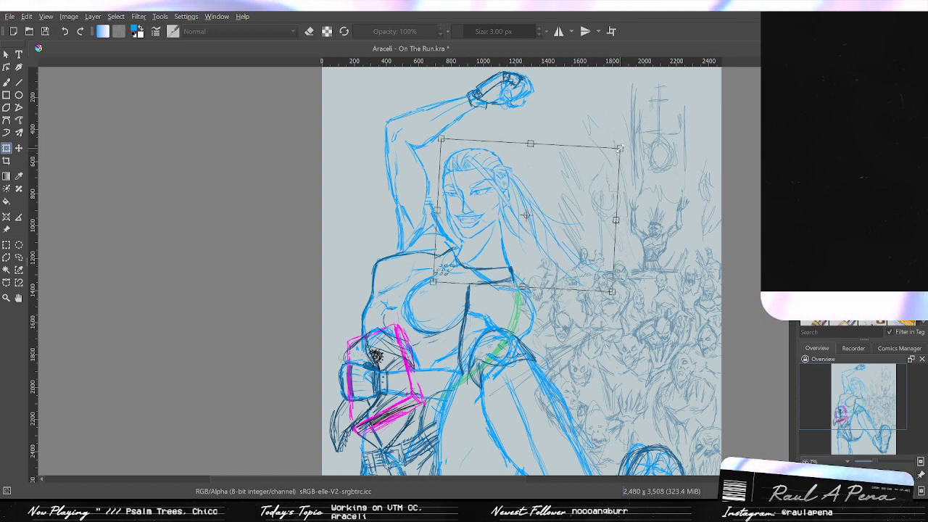
pyautogui.press('Return')
pyautogui.hotkey('ctrl', 'z')
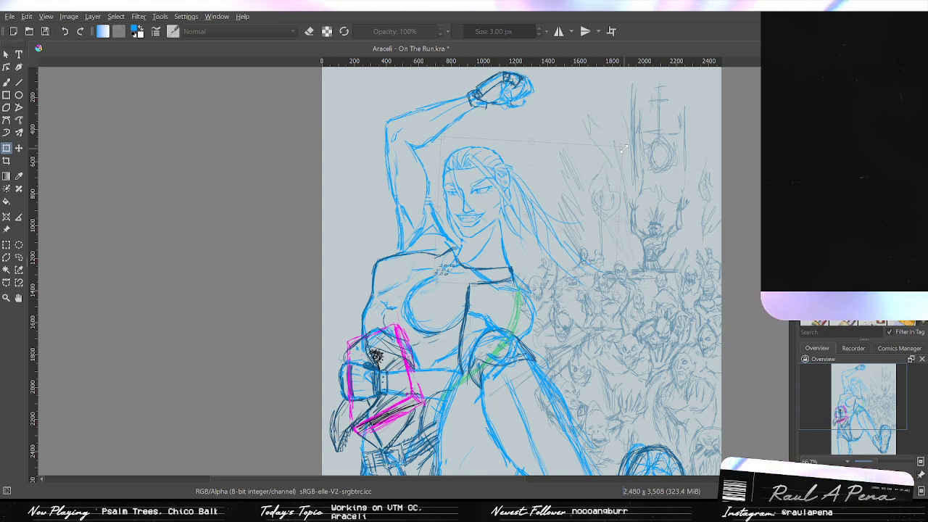
pyautogui.press('Return')
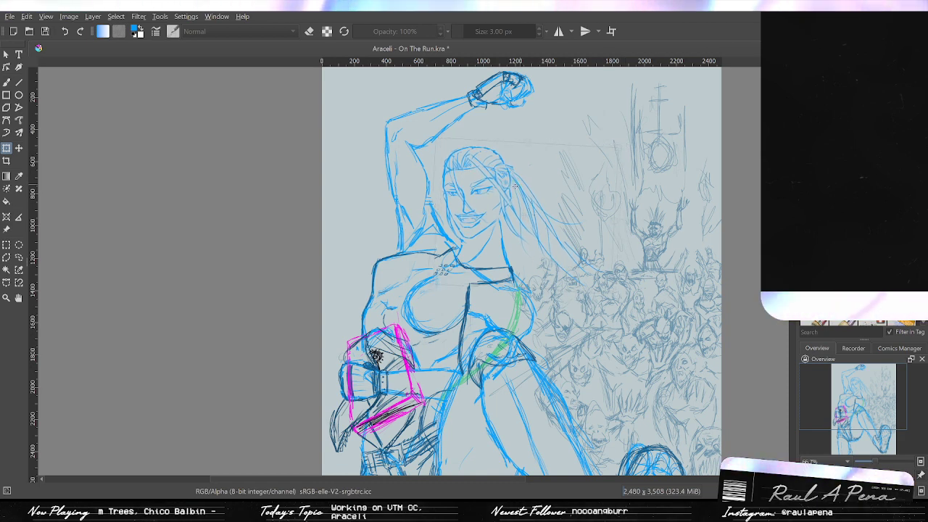
# Fit the resized head over the neck, apply the transform and clear the selection.
pyautogui.hotkey('ctrl', 'z')
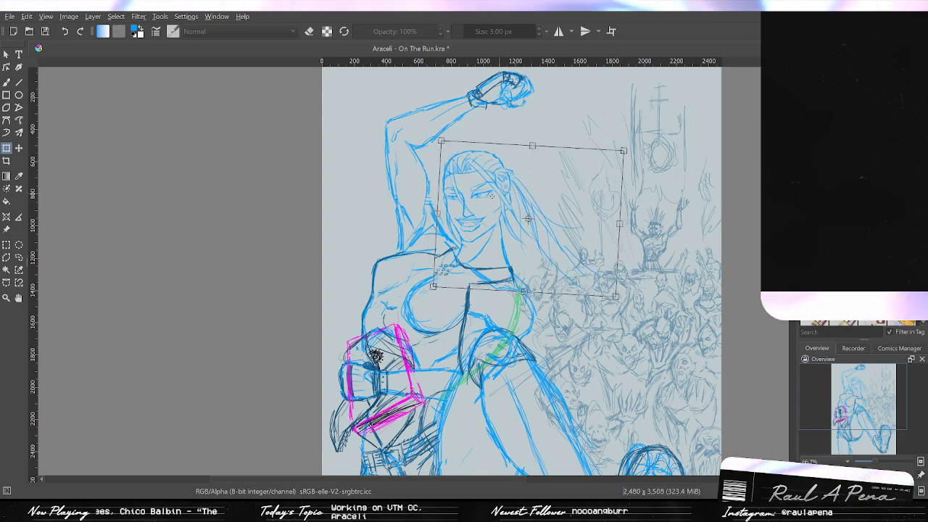
pyautogui.scroll(1, 519, 189)
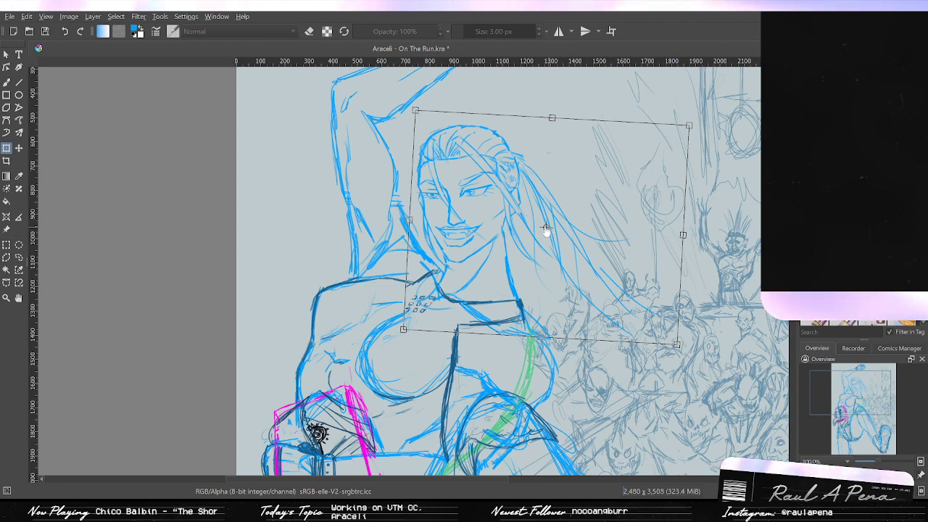
pyautogui.press('Return')
pyautogui.moveTo(517, 184)
pyautogui.mouseDown()
pyautogui.moveTo(517, 196)
pyautogui.moveTo(508, 193)
pyautogui.mouseUp()
pyautogui.scroll(-2, 513, 197)
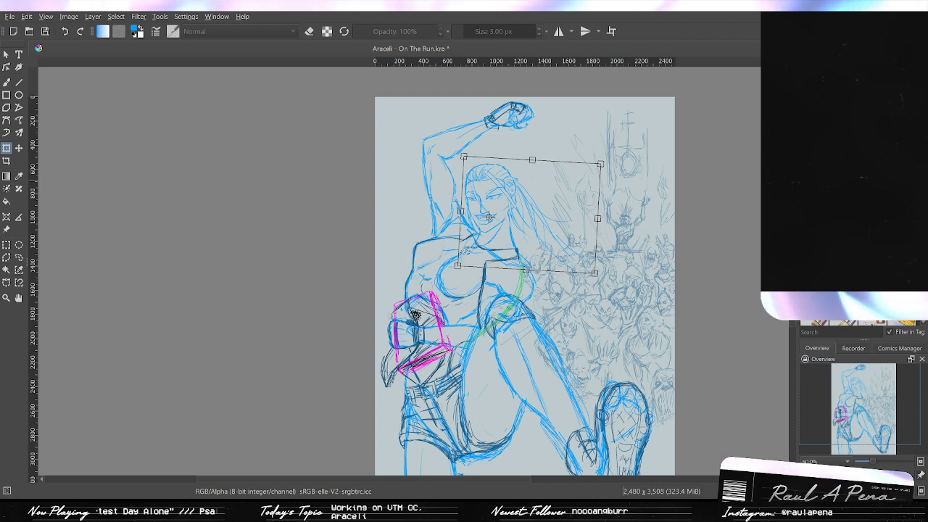
pyautogui.press('Return')
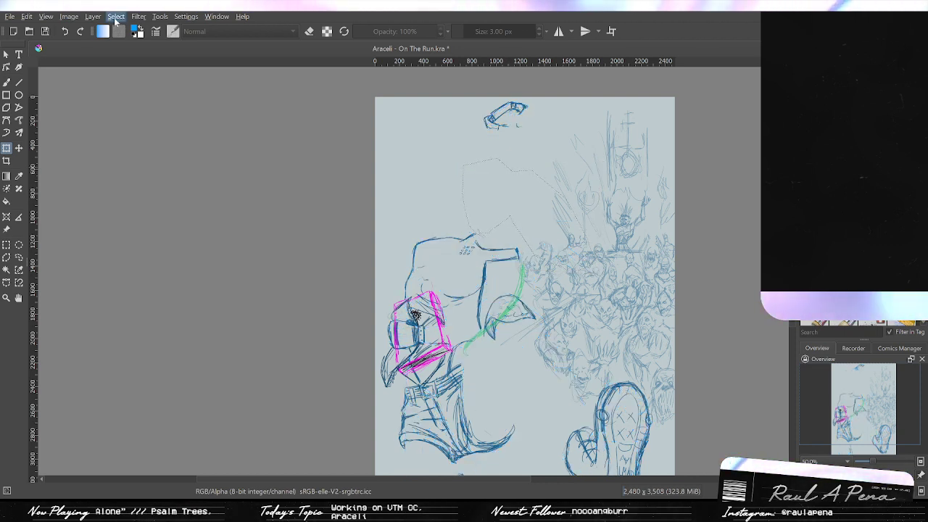
pyautogui.click(130, 52)
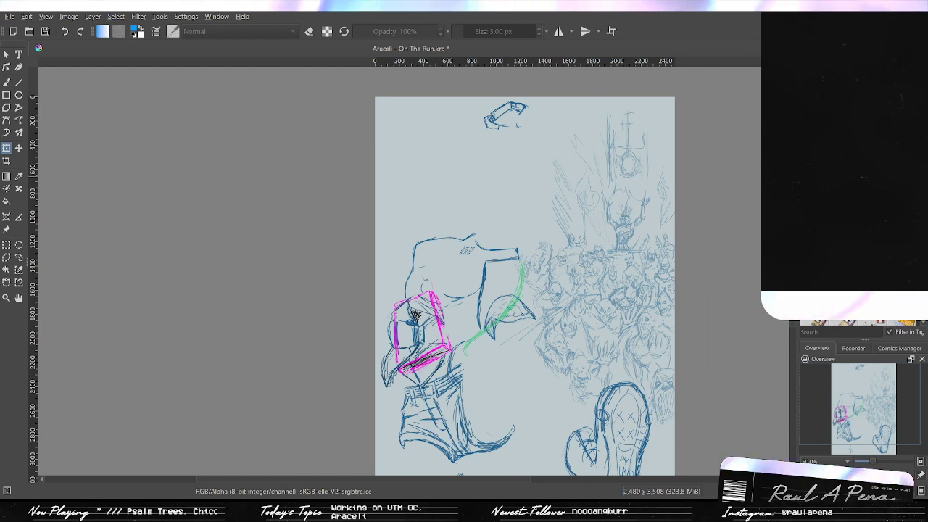
# Compare the figure with the earlier front-facing head, without a head, with the reworked head, and with both heads overlaid.
pyautogui.hotkey('ctrl', 'z')
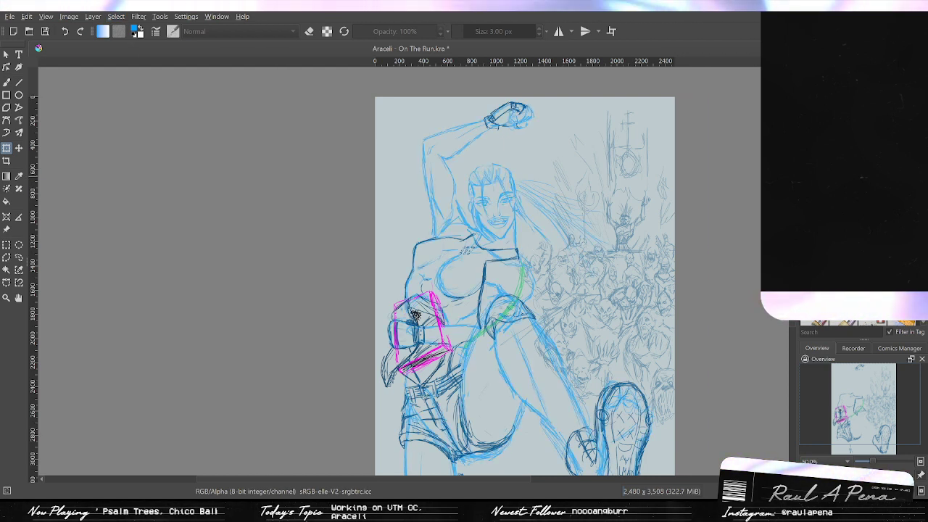
pyautogui.hotkey('ctrl', 'z')
pyautogui.hotkey('ctrl', 'z')
pyautogui.hotkey('ctrl', 'z')
pyautogui.hotkey('ctrl', 'z')
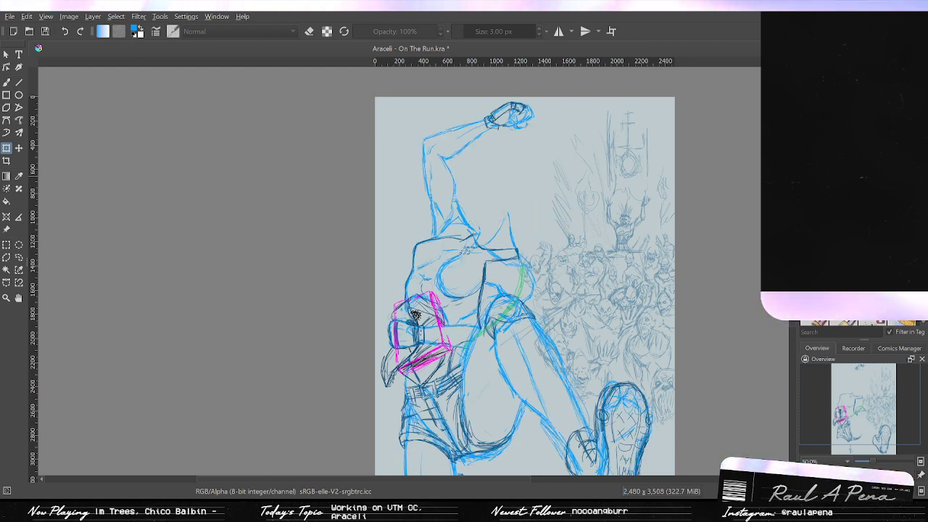
pyautogui.hotkey('ctrl', 'z')
pyautogui.hotkey('ctrl', 'shift', 'z')
pyautogui.hotkey('ctrl', 'shift', 'z')
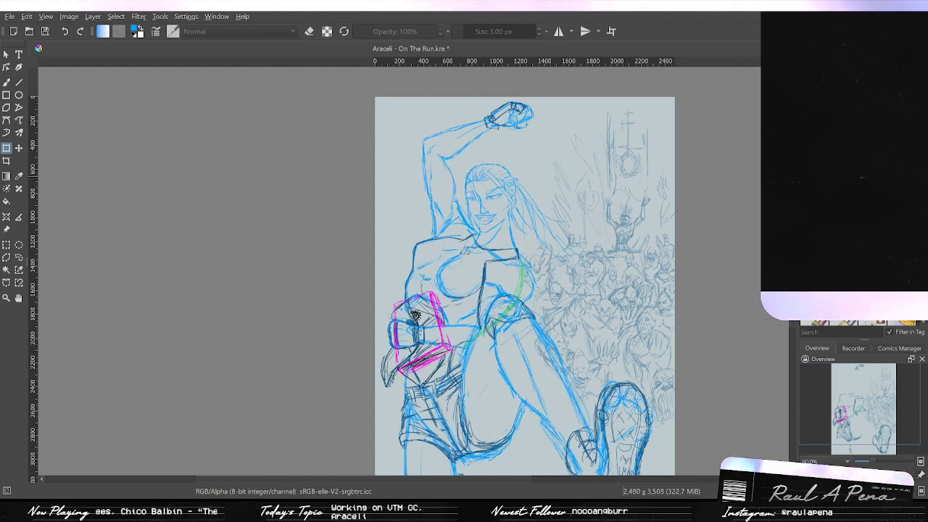
pyautogui.hotkey('ctrl', 'shift', 'z')
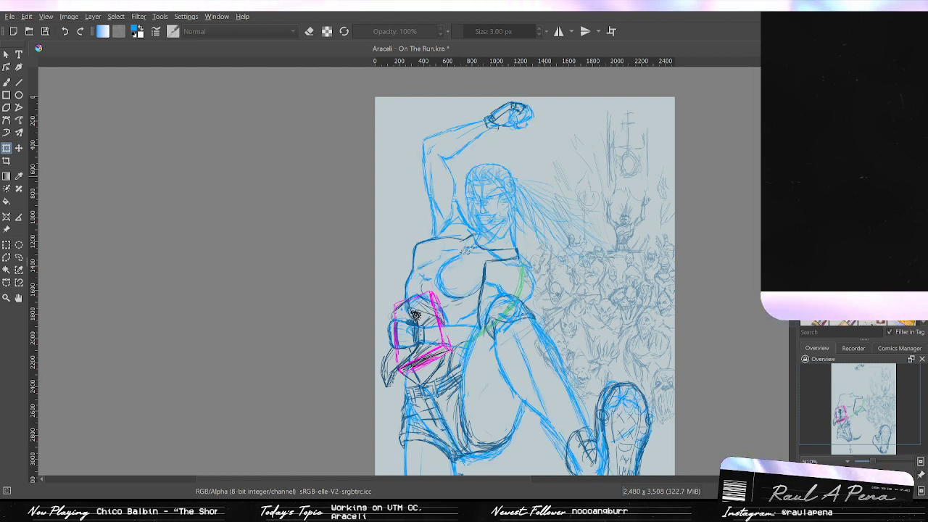
# Flip repeatedly between the earlier front-facing head, the reworked head and the two overlaid to judge which suits the pose.
pyautogui.hotkey('ctrl', 'z')
pyautogui.hotkey('ctrl', 'shift', 'z')
pyautogui.hotkey('ctrl', 'z')
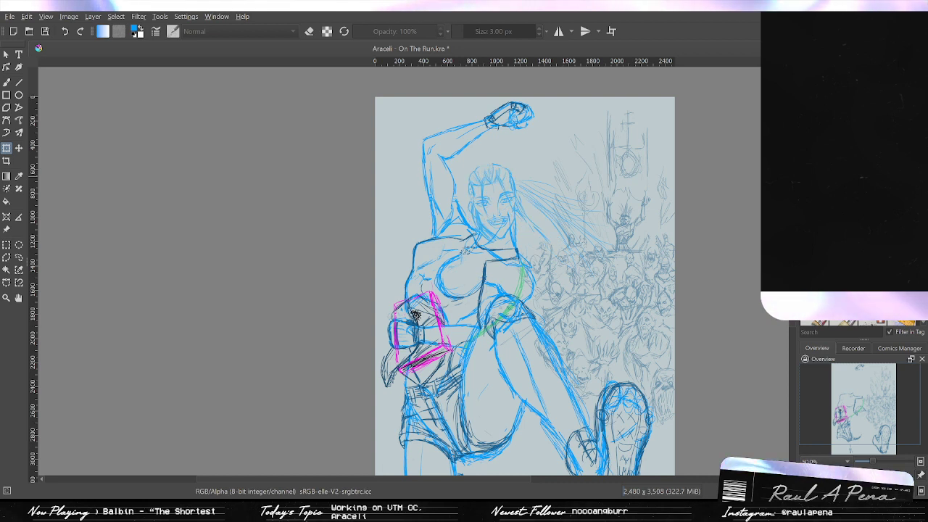
pyautogui.hotkey('ctrl', 'shift', 'z')
pyautogui.hotkey('ctrl', 'z')
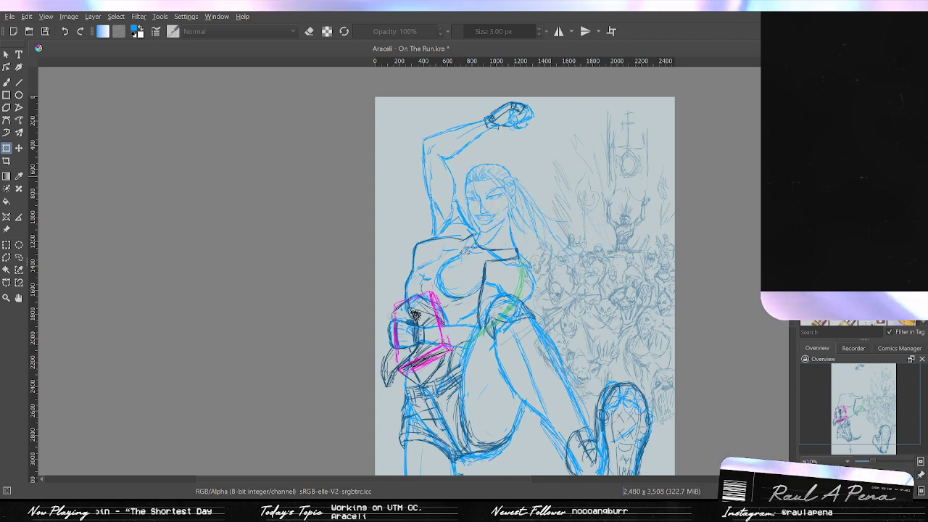
pyautogui.hotkey('ctrl', 'shift', 'z')
pyautogui.hotkey('ctrl', 'z')
pyautogui.hotkey('ctrl', 'shift', 'z')
pyautogui.hotkey('ctrl', 'z')
pyautogui.hotkey('ctrl', 'shift', 'z')
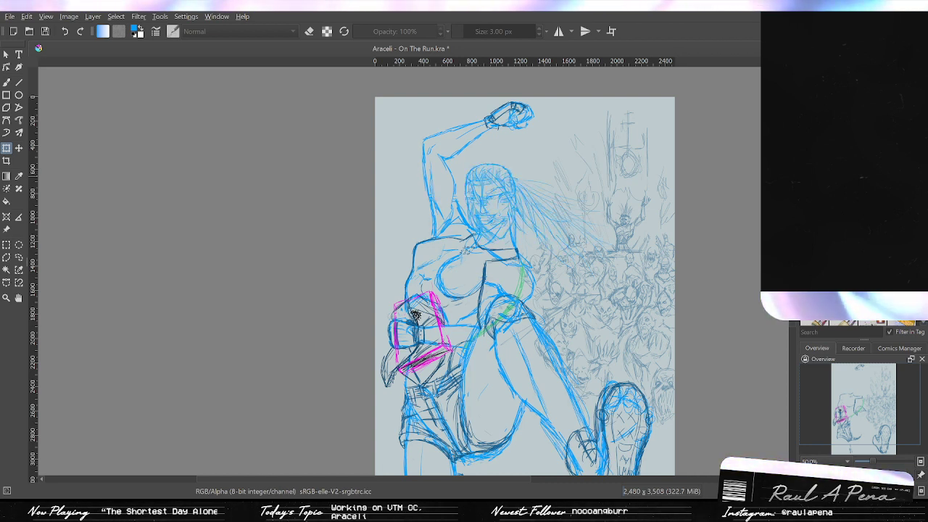
pyautogui.hotkey('ctrl', 'z')
pyautogui.hotkey('ctrl', 'shift', 'z')
pyautogui.hotkey('ctrl', 'z')
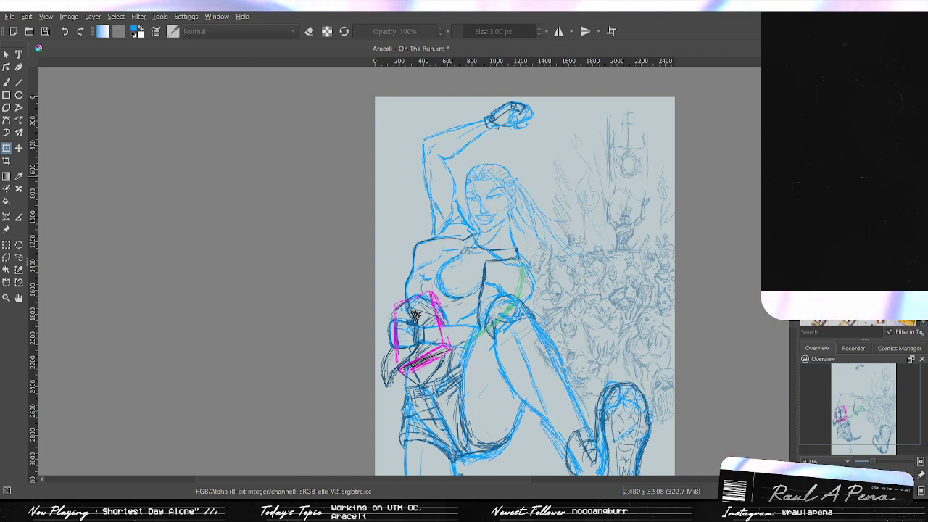
pyautogui.hotkey('ctrl', 'shift', 'z')
pyautogui.hotkey('ctrl', 'z')
pyautogui.hotkey('ctrl', 'shift', 'z')
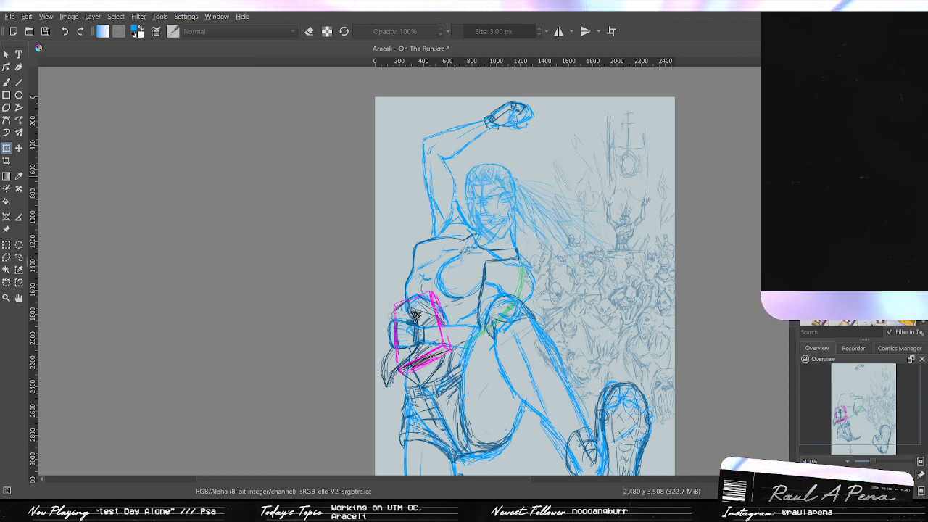
pyautogui.hotkey('ctrl', 'z')
pyautogui.hotkey('ctrl', 'shift', 'z')
pyautogui.hotkey('ctrl', 'z')
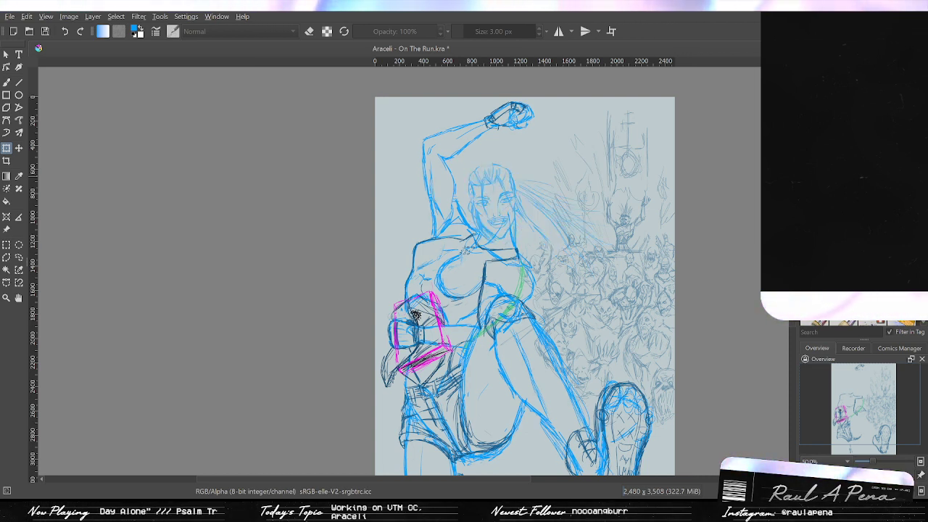
pyautogui.hotkey('ctrl', 'shift', 'z')
pyautogui.hotkey('ctrl', 'z')
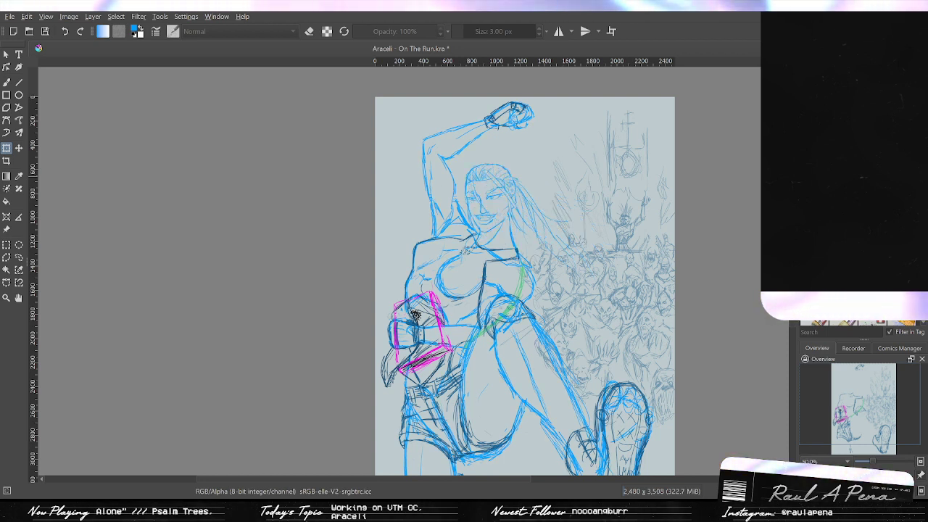
pyautogui.hotkey('ctrl', 'shift', 'z')
pyautogui.hotkey('ctrl', 'shift', 'z')
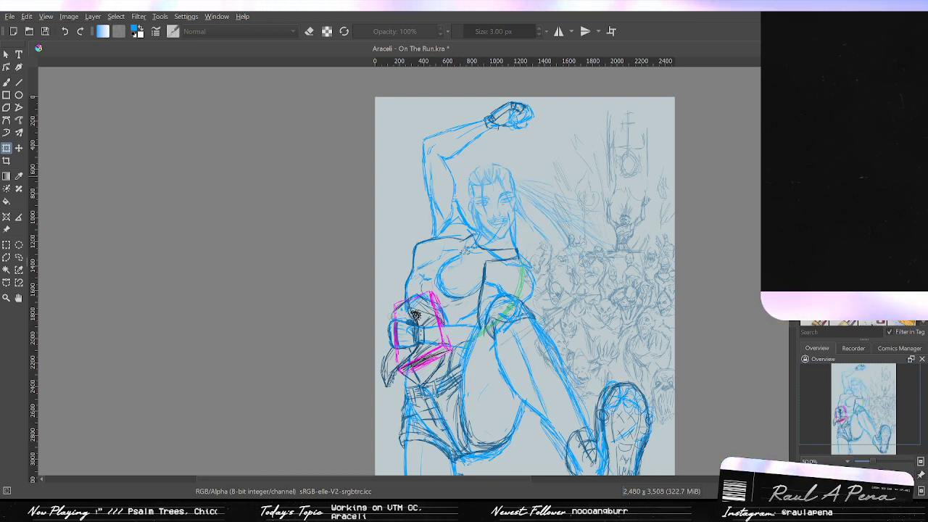
pyautogui.hotkey('ctrl', 'shift', 'z')
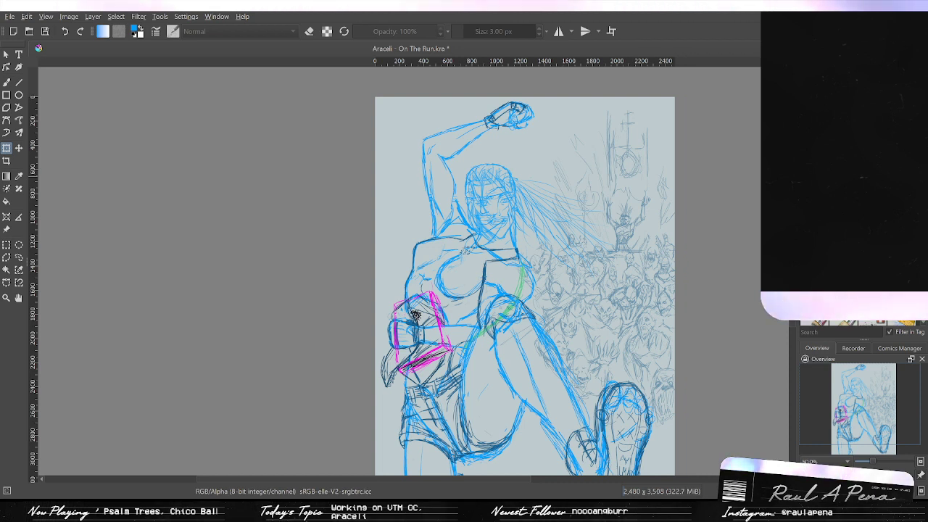
pyautogui.hotkey('ctrl', 'z')
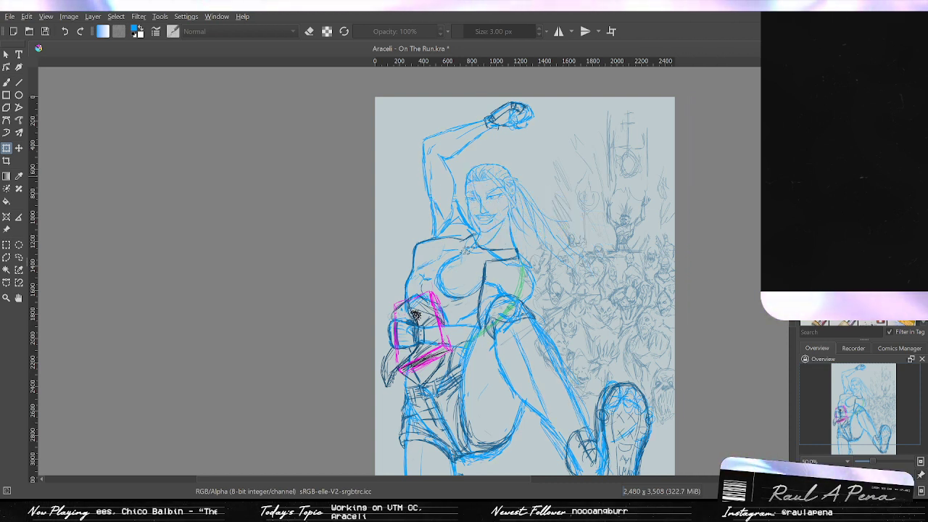
pyautogui.hotkey('ctrl', 'z')
# Examine the reworked face up close beside the coloured Araceli reference, checking the eyes, hairline and facial proportions.
pyautogui.scroll(5, 551, 307)
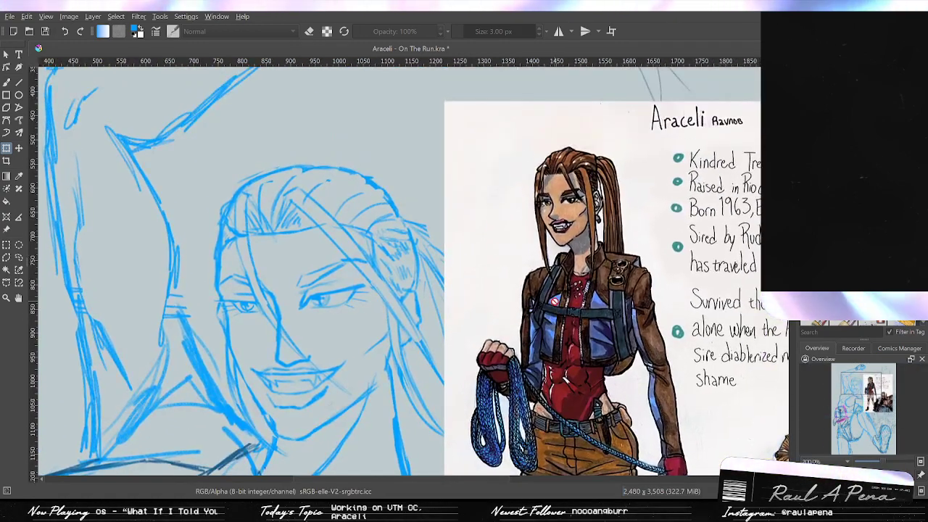
pyautogui.scroll(4, 290, 280)
pyautogui.scroll(-4, 290, 280)
pyautogui.scroll(2, 290, 281)
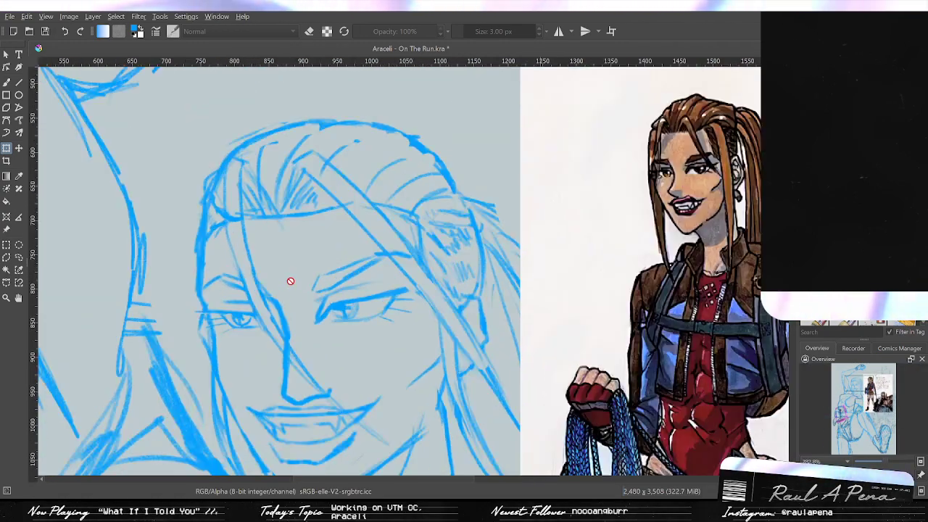
pyautogui.scroll(-4, 290, 280)
pyautogui.scroll(3, 290, 281)
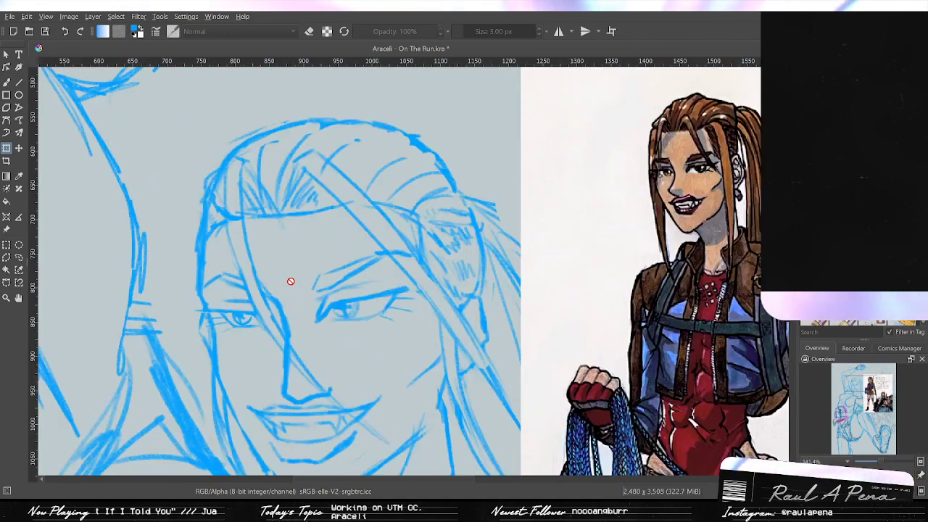
pyautogui.scroll(2, 416, 314)
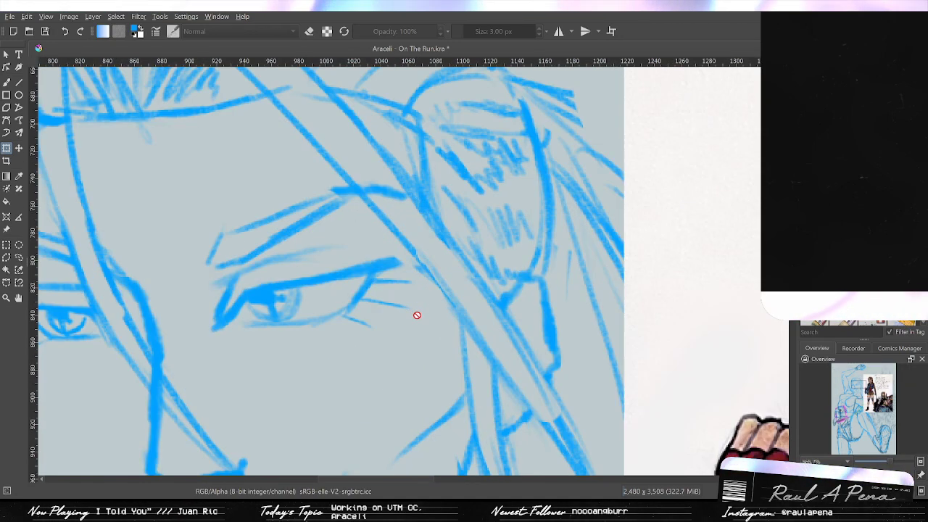
pyautogui.scroll(-2, 349, 306)
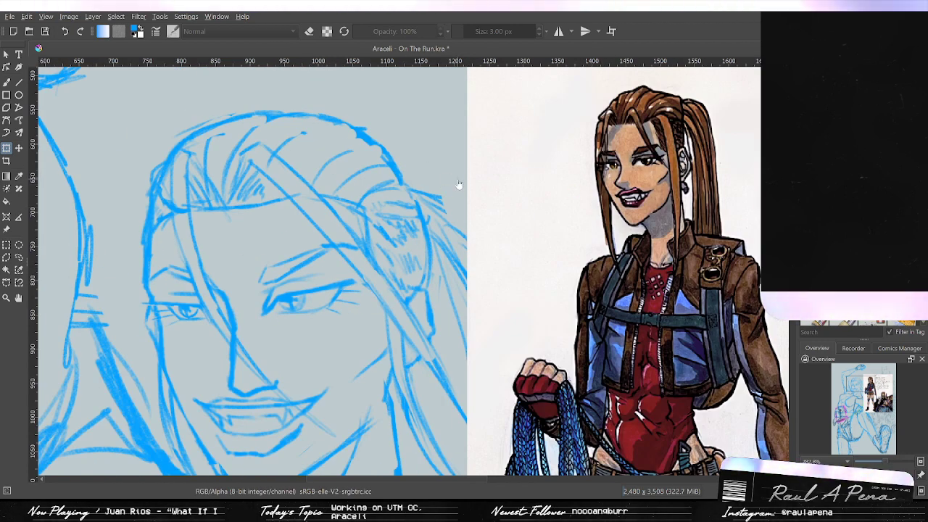
pyautogui.moveTo(275, 206)
pyautogui.mouseDown()
pyautogui.moveTo(320, 183)
pyautogui.moveTo(332, 157)
pyautogui.moveTo(513, 181)
pyautogui.moveTo(313, 167)
pyautogui.mouseUp()
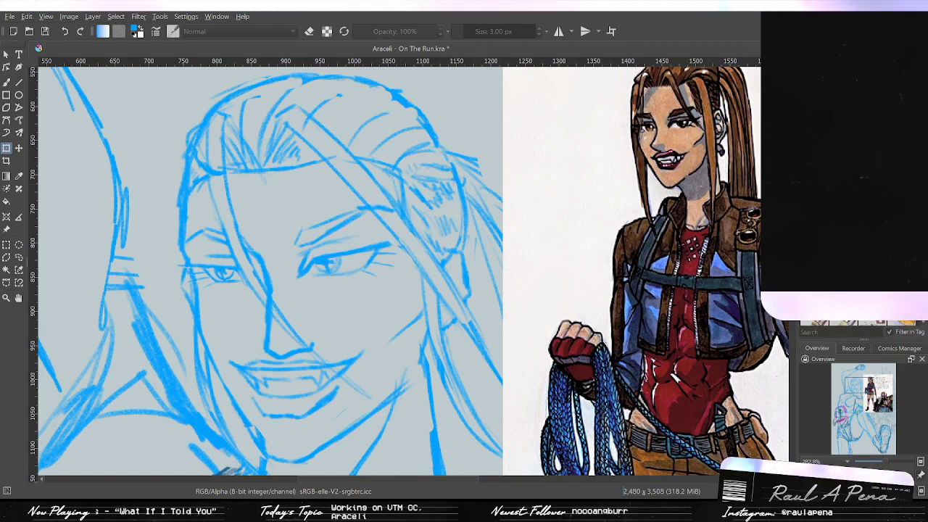
# Check the face mirrored, then erase the head outline between the hairline and the far eye with a 33.35 px eraser.
pyautogui.press('m')
pyautogui.press('m')
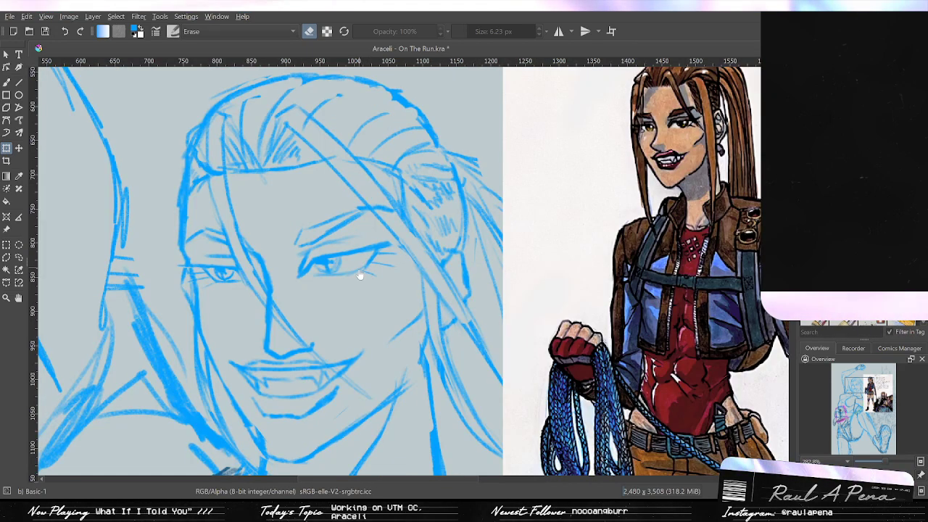
pyautogui.click(7, 82)
pyautogui.press('/')
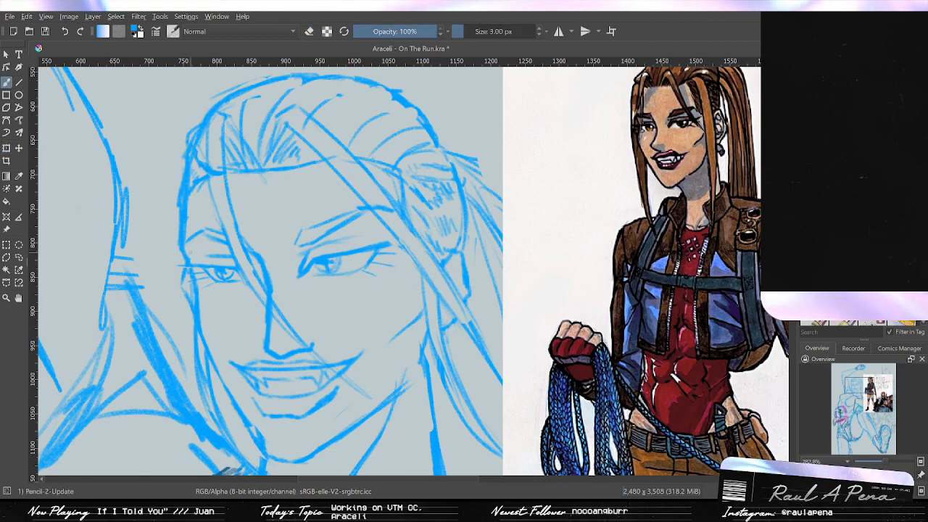
pyautogui.press('e')
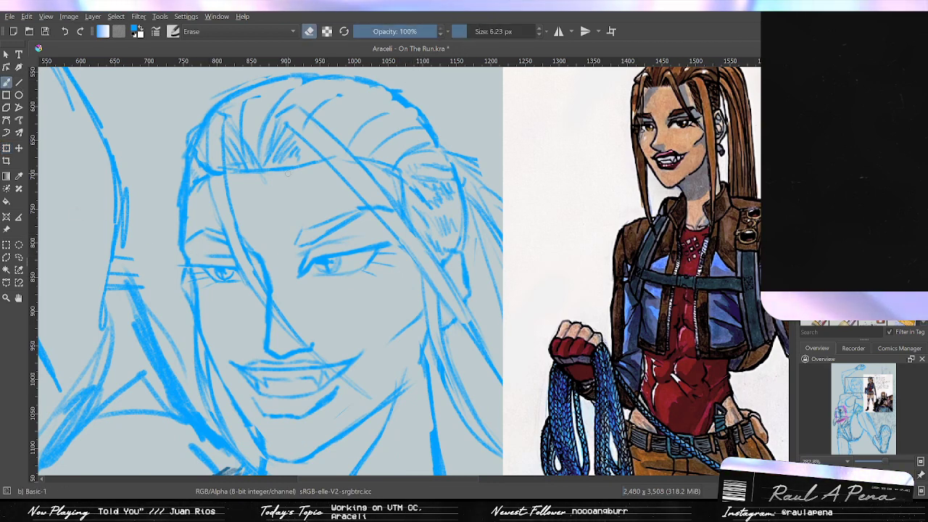
pyautogui.moveTo(187, 194); pyautogui.dragTo(184, 250)
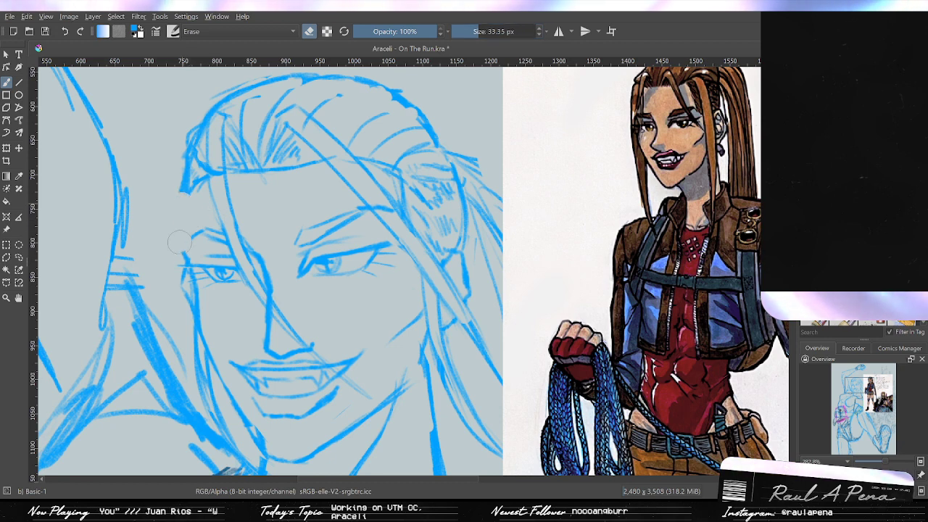
# Redraw the forehead contour above the far eye slightly further in with a 6 px pencil and trim its outer edge.
pyautogui.press('/')
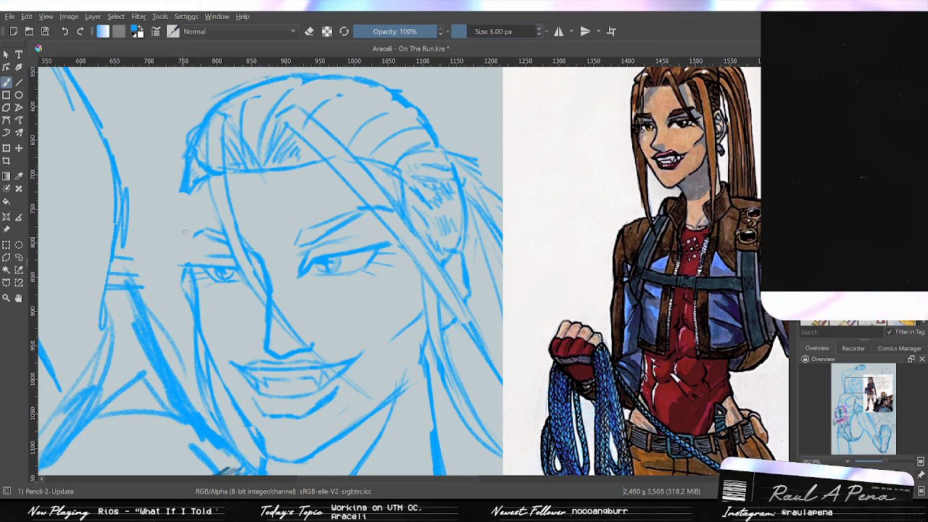
pyautogui.moveTo(185, 226); pyautogui.dragTo(184, 242)
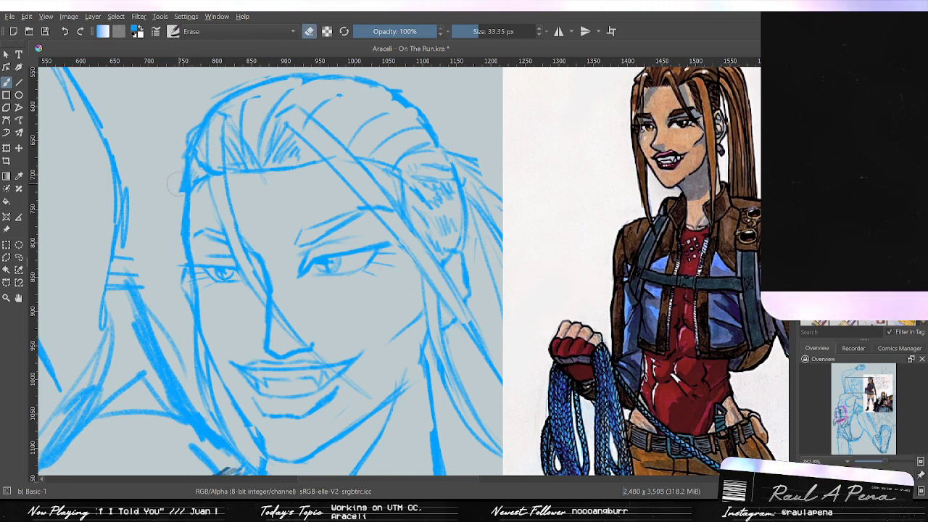
pyautogui.moveTo(173, 185); pyautogui.dragTo(173, 217)
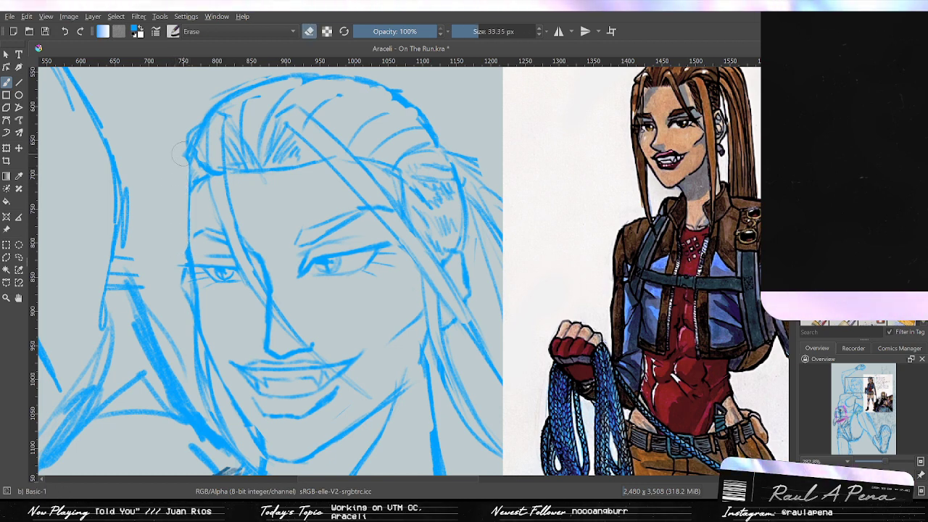
pyautogui.moveTo(177, 249); pyautogui.dragTo(178, 260)
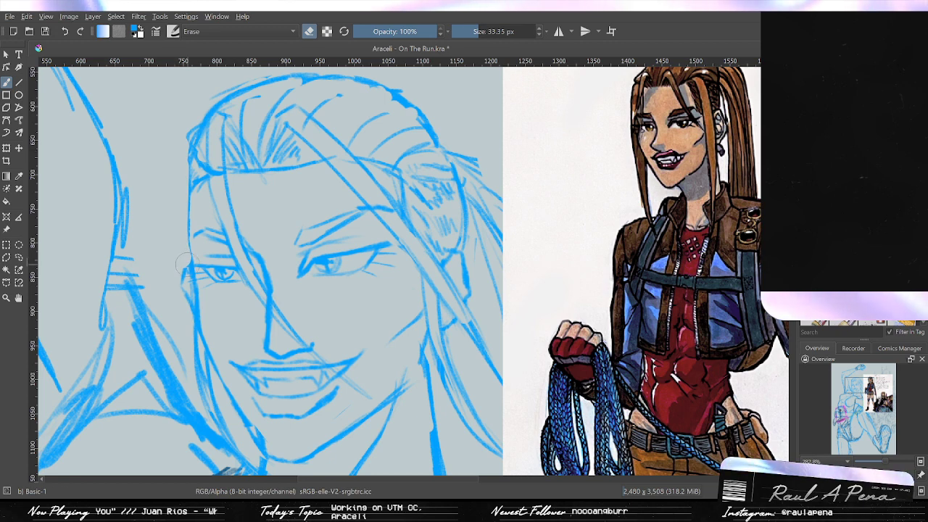
pyautogui.press('/')
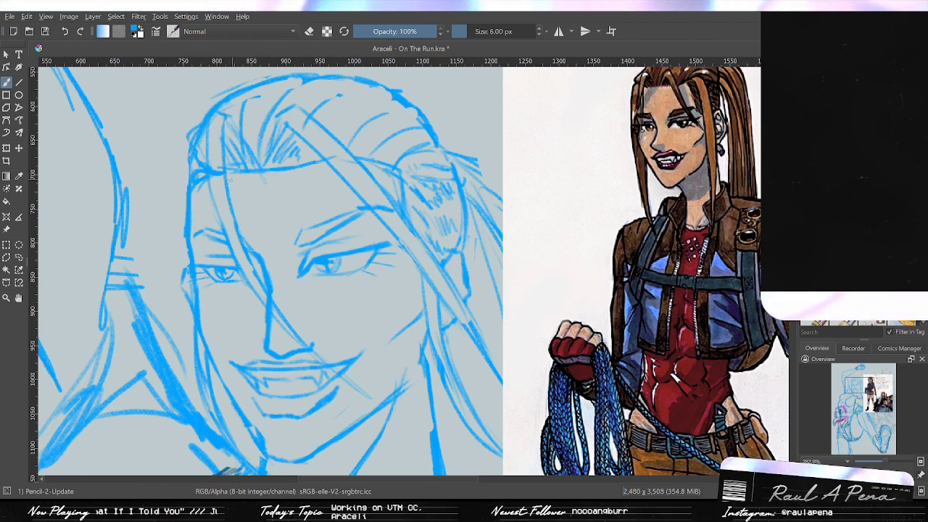
# Clean up the hairline corner at the far temple and redraw the edge of the loose strand hanging from it.
pyautogui.press('/')
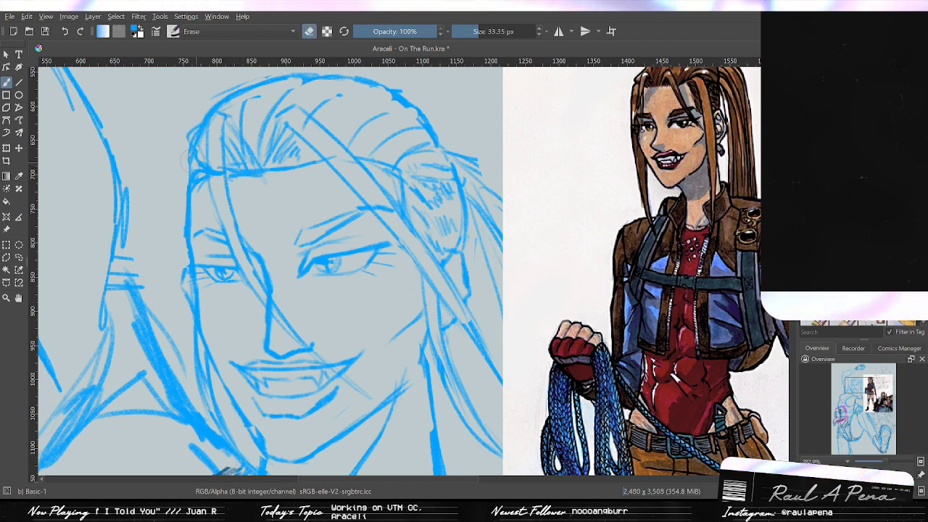
pyautogui.moveTo(192, 155); pyautogui.dragTo(193, 174)
pyautogui.press('e')
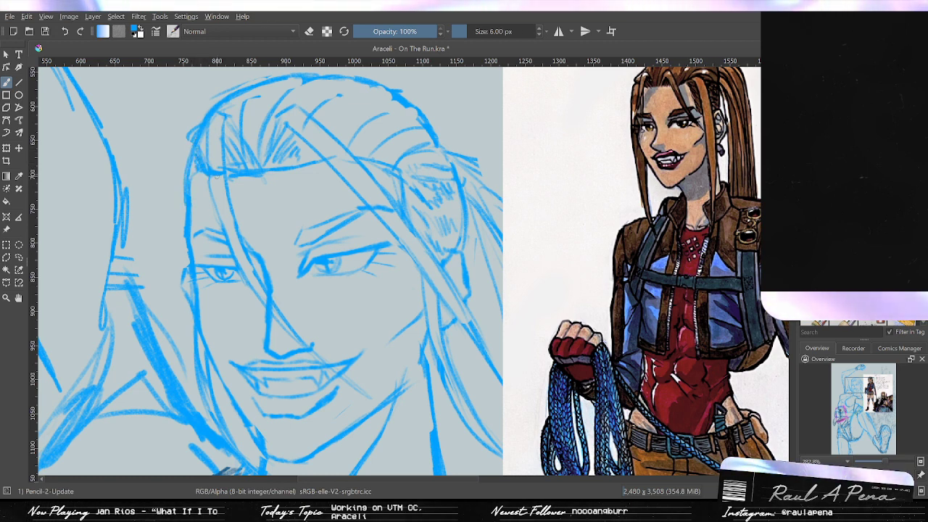
pyautogui.moveTo(216, 176); pyautogui.dragTo(223, 233)
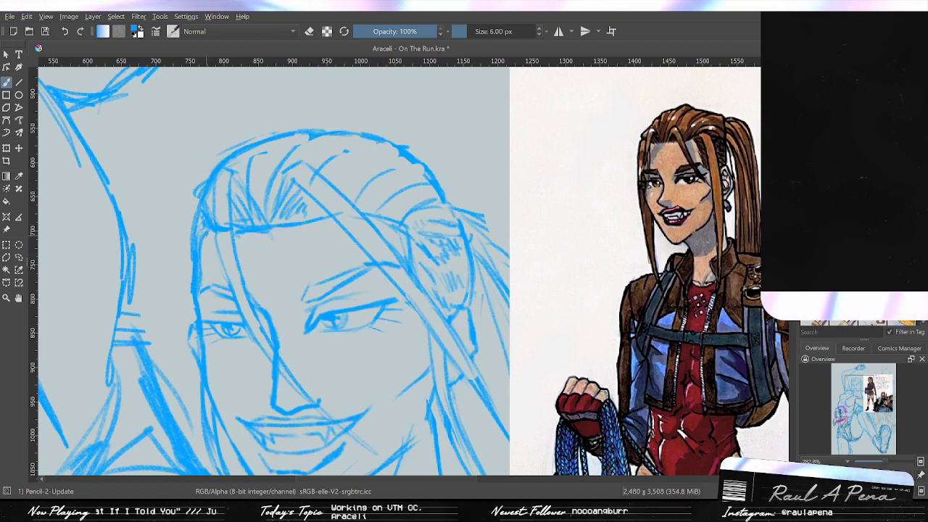
# Reduce the eraser to about 15 px and refine the outer end of the near eye's upper lid.
pyautogui.moveTo(216, 234)
pyautogui.mouseDown()
pyautogui.moveTo(223, 291)
pyautogui.moveTo(353, 227)
pyautogui.moveTo(345, 253)
pyautogui.moveTo(373, 225)
pyautogui.moveTo(339, 246)
pyautogui.moveTo(376, 247)
pyautogui.moveTo(345, 254)
pyautogui.mouseUp()
pyautogui.scroll(1, 343, 248)
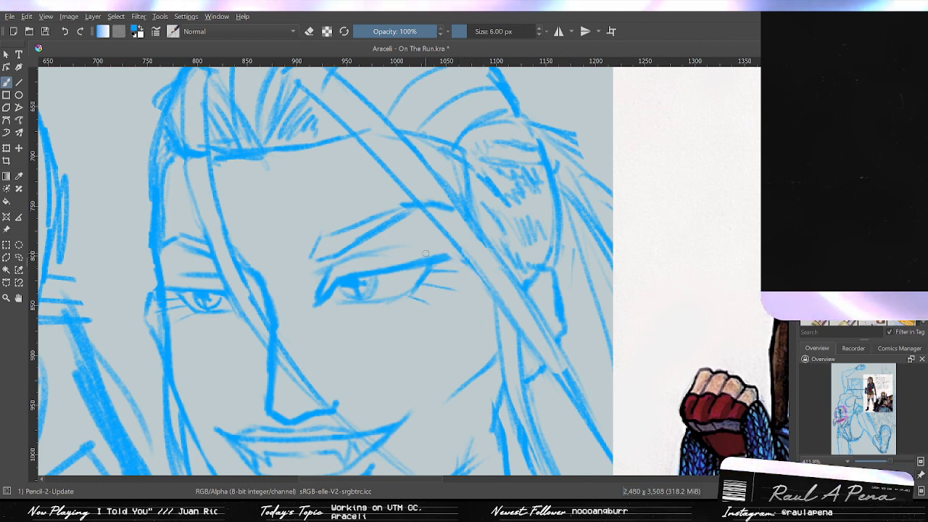
pyautogui.press('e')
pyautogui.click(472, 32)
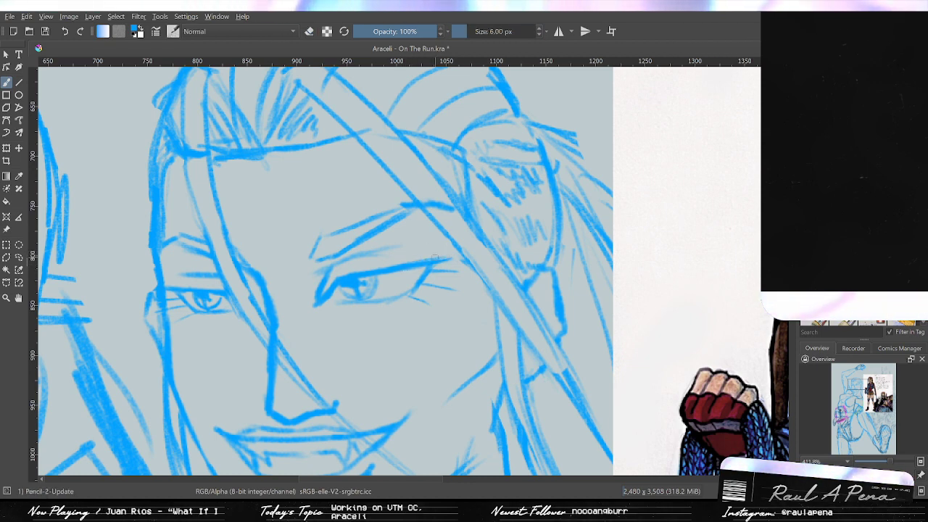
pyautogui.scroll(-1, 419, 249)
pyautogui.moveTo(417, 234)
pyautogui.mouseDown()
pyautogui.moveTo(403, 272)
pyautogui.moveTo(413, 246)
pyautogui.mouseUp()
pyautogui.moveTo(390, 216); pyautogui.dragTo(454, 265)
pyautogui.moveTo(400, 237); pyautogui.dragTo(427, 260)
pyautogui.scroll(-5, 428, 260)
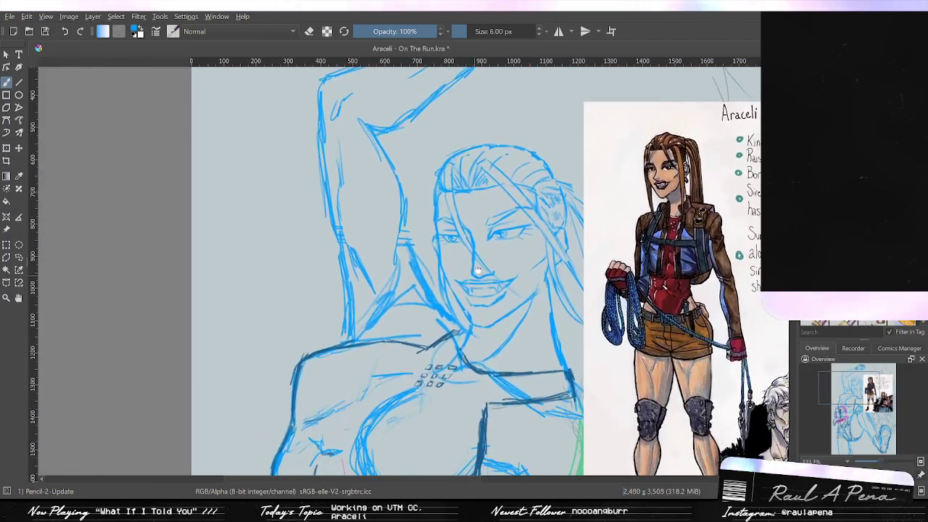
# Erase the iris and pupil from both eyes with the 15.10 px eraser, keeping the eyelid outlines.
pyautogui.scroll(5, 452, 267)
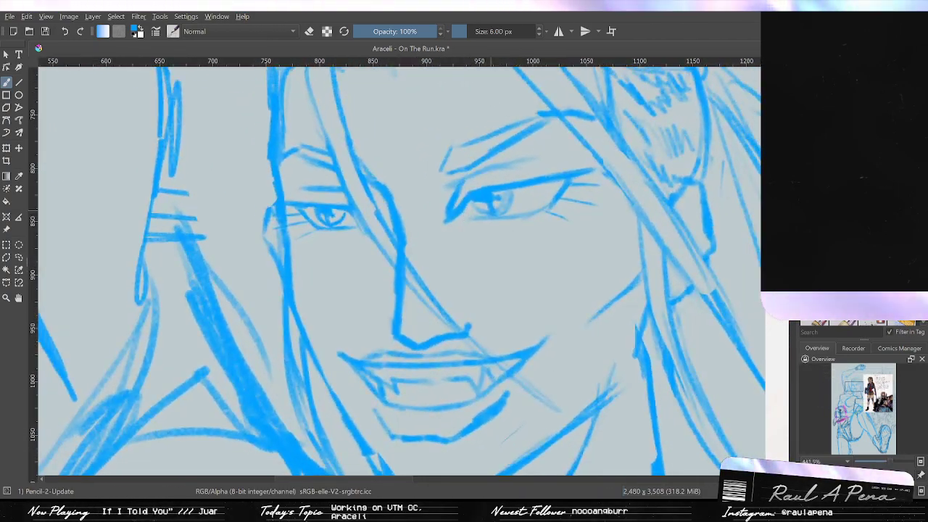
pyautogui.press('/')
pyautogui.moveTo(506, 194)
pyautogui.mouseDown()
pyautogui.moveTo(503, 209)
pyautogui.moveTo(479, 204)
pyautogui.moveTo(501, 207)
pyautogui.mouseUp()
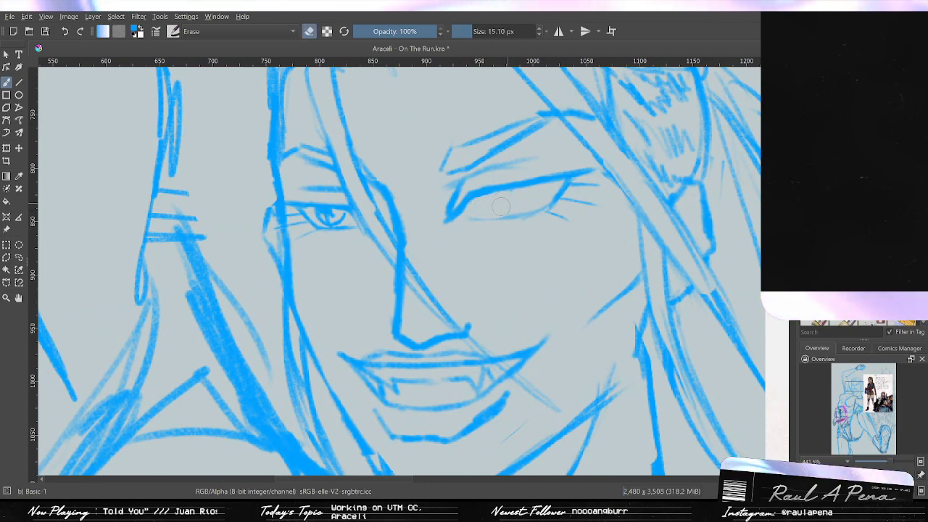
pyautogui.scroll(3, 358, 186)
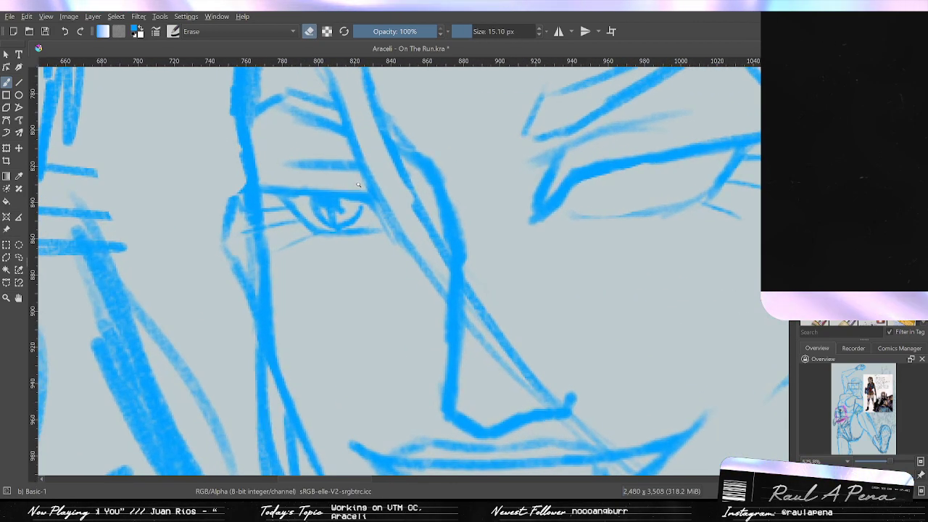
pyautogui.scroll(1, 358, 185)
pyautogui.moveTo(313, 210)
pyautogui.mouseDown()
pyautogui.moveTo(365, 214)
pyautogui.moveTo(352, 209)
pyautogui.mouseUp()
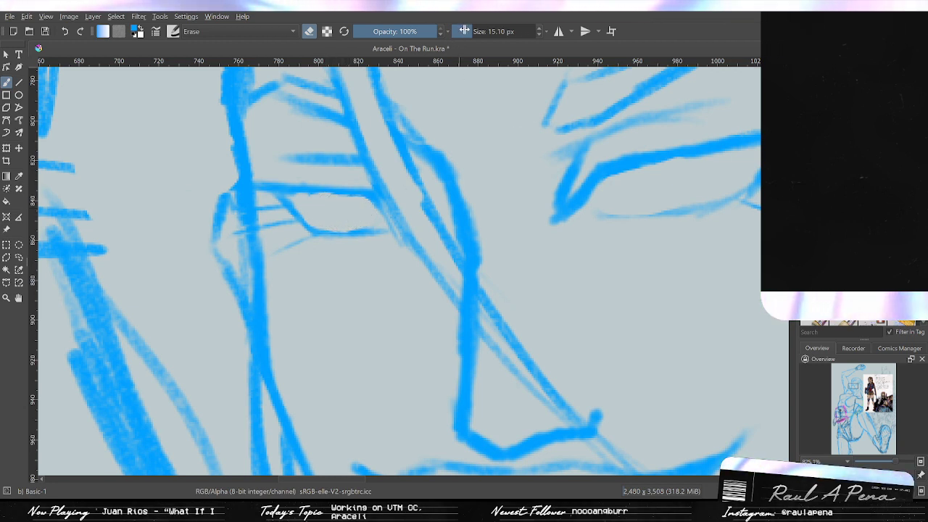
# Draw the near eye's iris with the 6 px pencil as an open curve hanging from the upper lid, redoing it until well shaped.
pyautogui.moveTo(464, 33); pyautogui.dragTo(472, 35)
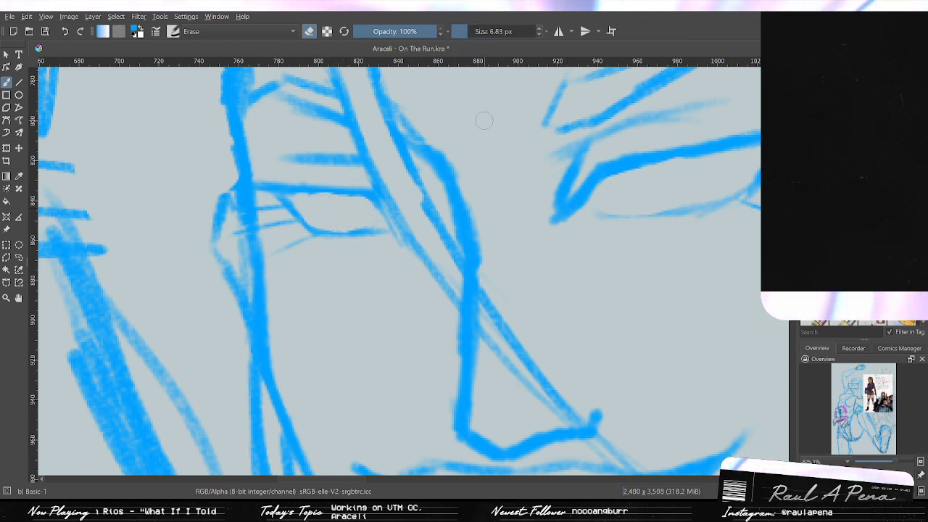
pyautogui.press('/')
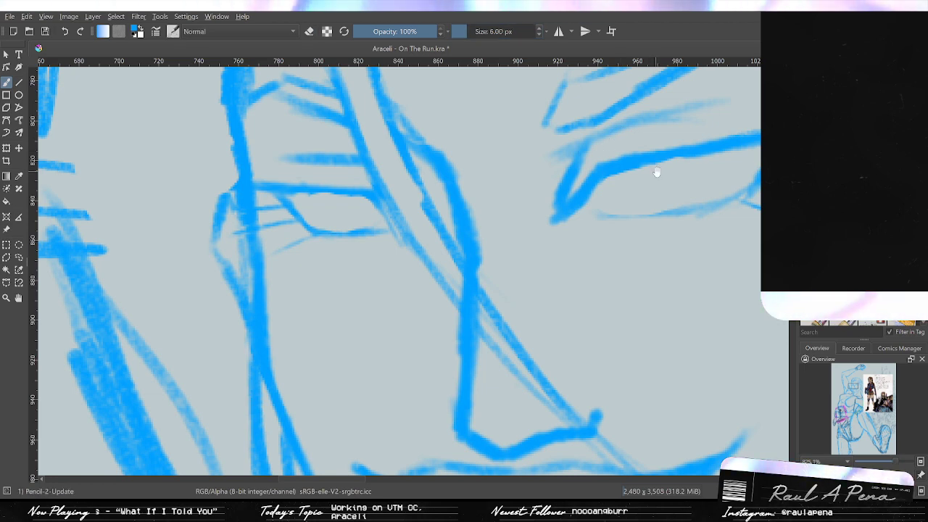
pyautogui.moveTo(656, 172)
pyautogui.mouseDown()
pyautogui.moveTo(529, 203)
pyautogui.moveTo(443, 241)
pyautogui.mouseUp()
pyautogui.hotkey('ctrl', 'z')
pyautogui.moveTo(408, 213); pyautogui.dragTo(447, 241)
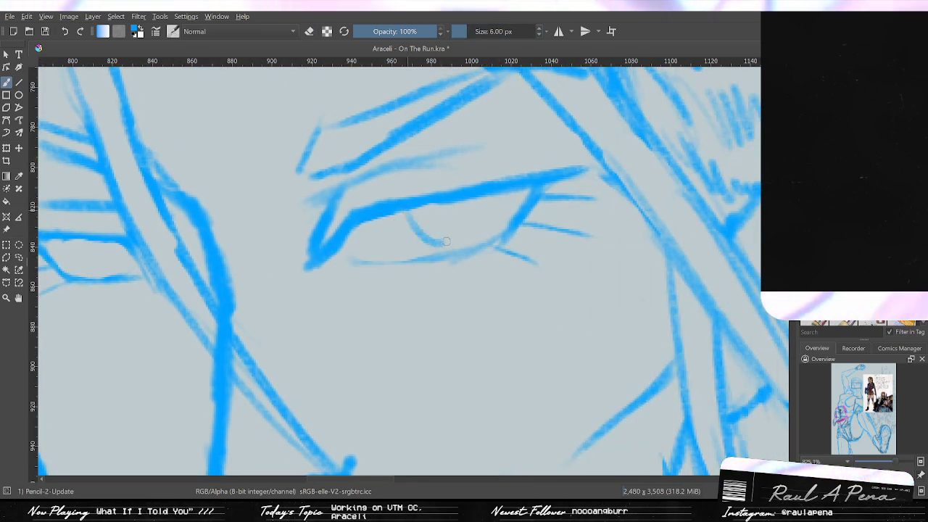
pyautogui.moveTo(478, 195)
pyautogui.mouseDown()
pyautogui.moveTo(467, 242)
pyautogui.moveTo(433, 273)
pyautogui.moveTo(470, 230)
pyautogui.mouseUp()
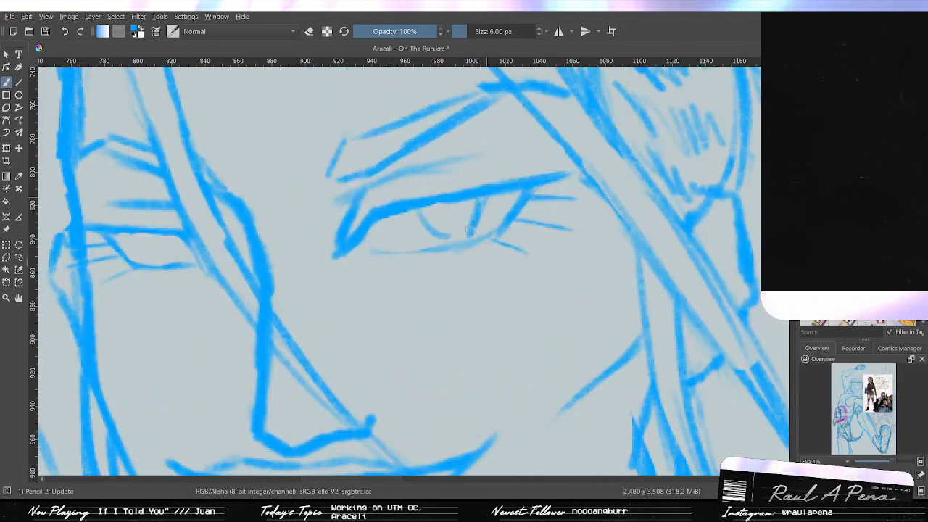
pyautogui.hotkey('ctrl', 'z')
pyautogui.hotkey('ctrl', 'z')
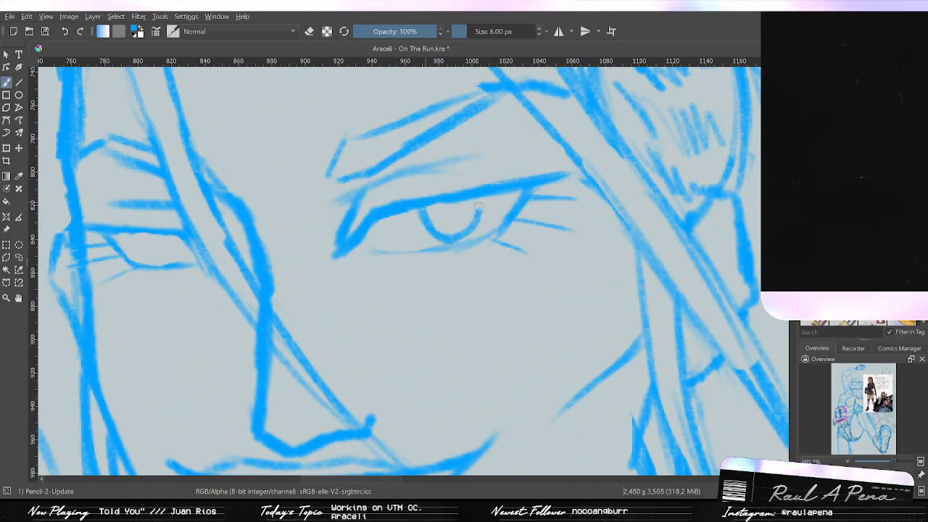
pyautogui.hotkey('ctrl', 'z')
pyautogui.hotkey('ctrl', 'z')
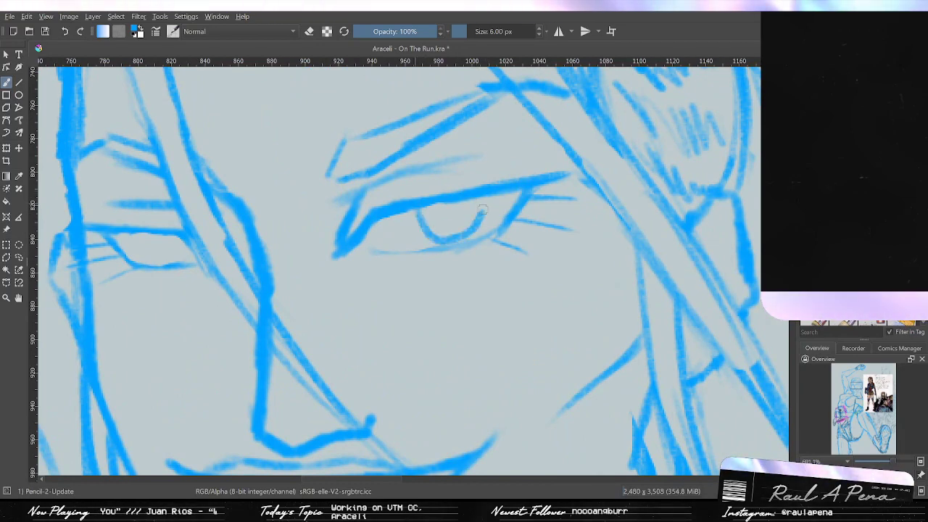
pyautogui.keyDown('ctrl'); pyautogui.scroll(-6, 482, 209); pyautogui.keyUp('ctrl')
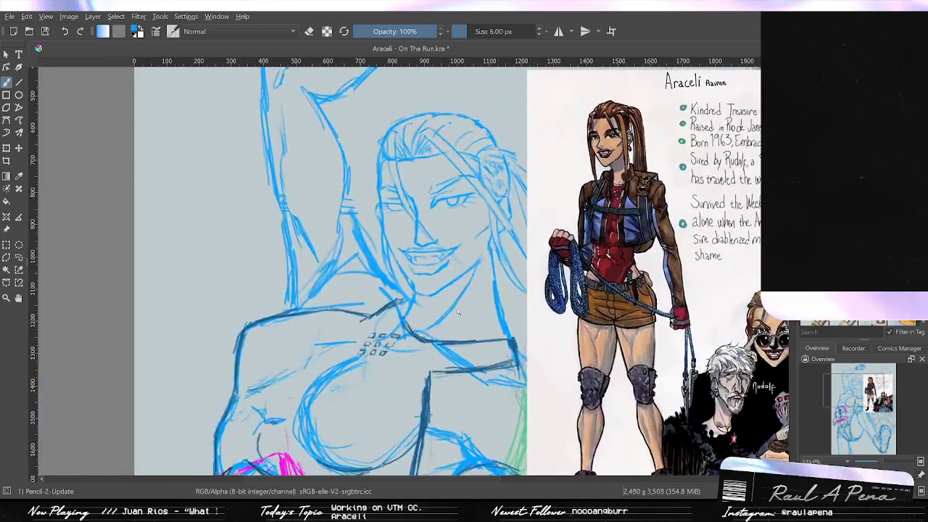
# Try to draw the far eye's iris as a rounded loop hanging from the upper lid beside the loose strand.
pyautogui.keyDown('ctrl'); pyautogui.scroll(7, 458, 312); pyautogui.keyUp('ctrl')
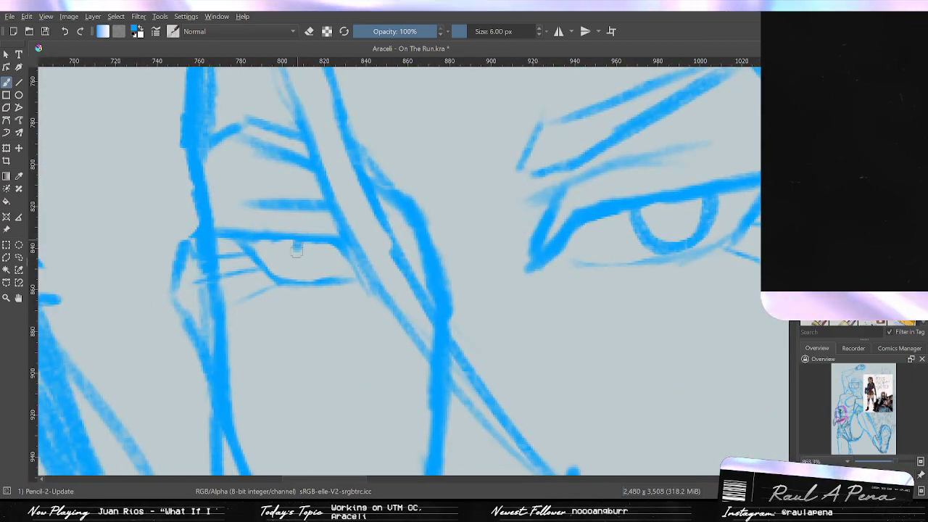
pyautogui.scroll(-7, 356, 332)
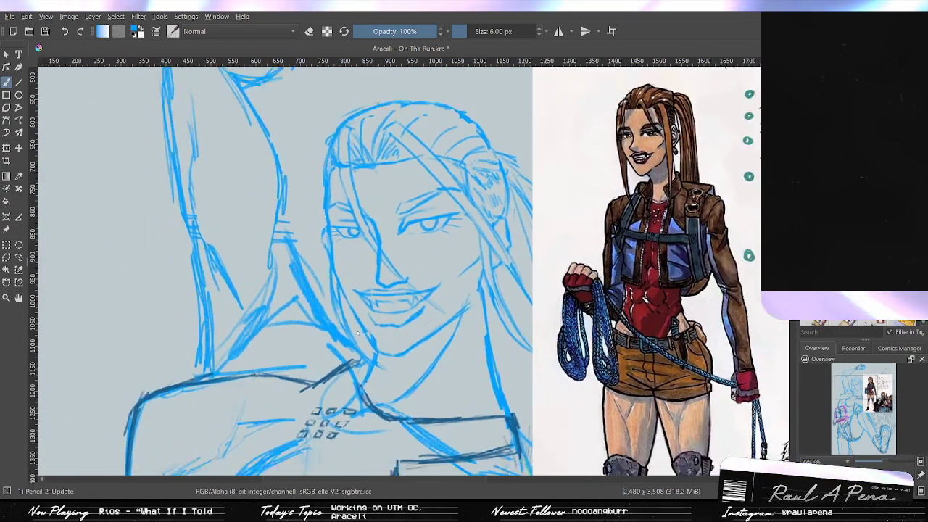
pyautogui.keyDown('ctrl'); pyautogui.scroll(8, 356, 332); pyautogui.keyUp('ctrl')
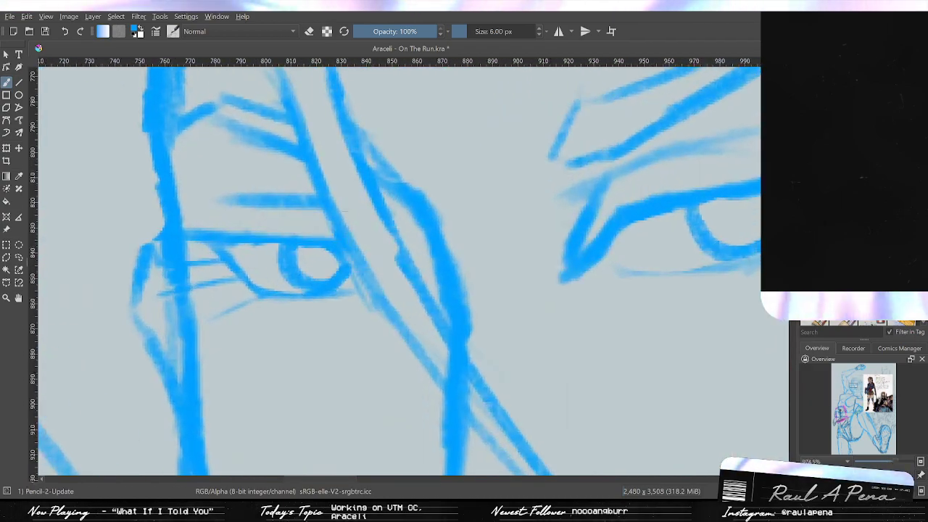
pyautogui.hotkey('ctrl', 'z')
pyautogui.moveTo(291, 245)
pyautogui.mouseDown()
pyautogui.moveTo(298, 276)
pyautogui.moveTo(345, 268)
pyautogui.mouseUp()
pyautogui.scroll(-2, 386, 225)
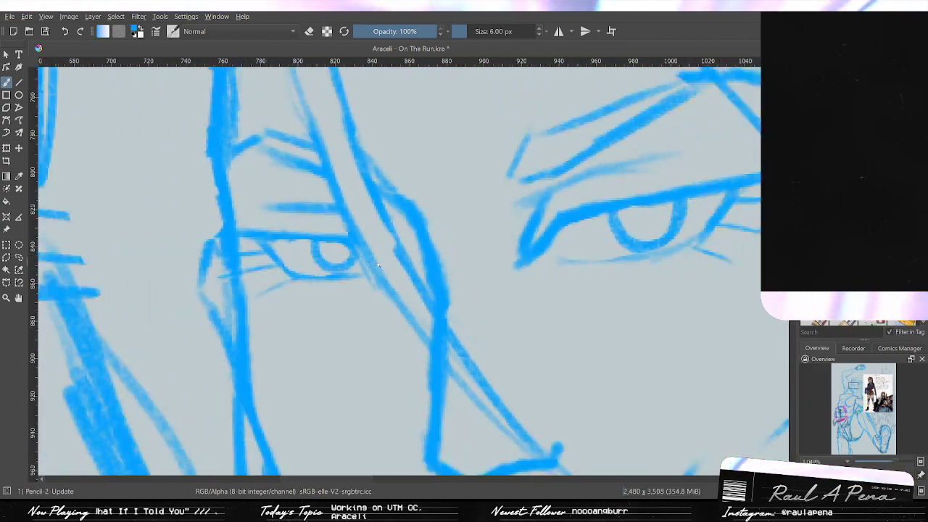
pyautogui.keyDown('ctrl'); pyautogui.scroll(-7, 378, 265); pyautogui.keyUp('ctrl')
pyautogui.keyDown('ctrl'); pyautogui.scroll(7, 369, 239); pyautogui.keyUp('ctrl')
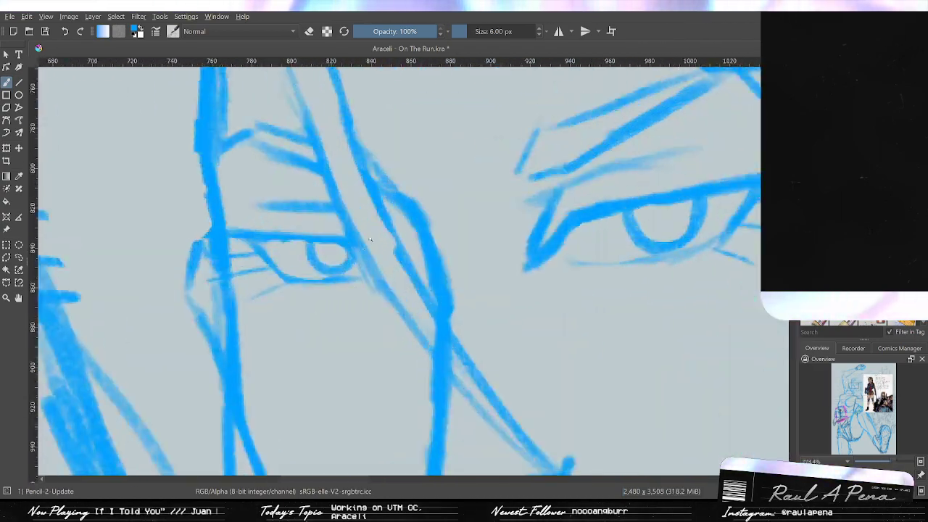
pyautogui.keyDown('ctrl'); pyautogui.scroll(2, 369, 239); pyautogui.keyUp('ctrl')
pyautogui.hotkey('ctrl', 'z')
# Redraw the far eye's iris with the 6 px pencil as a curve between the upper lid and the loose strand.
pyautogui.moveTo(294, 248)
pyautogui.mouseDown()
pyautogui.moveTo(288, 271)
pyautogui.moveTo(315, 287)
pyautogui.moveTo(342, 282)
pyautogui.mouseUp()
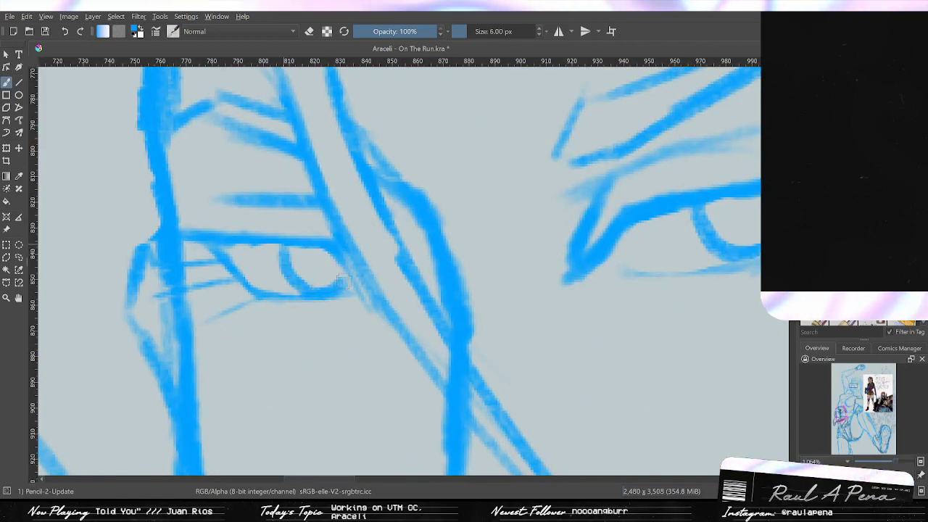
pyautogui.keyDown('ctrl'); pyautogui.scroll(-7, 358, 242); pyautogui.keyUp('ctrl')
pyautogui.keyDown('ctrl'); pyautogui.scroll(7, 302, 251); pyautogui.keyUp('ctrl')
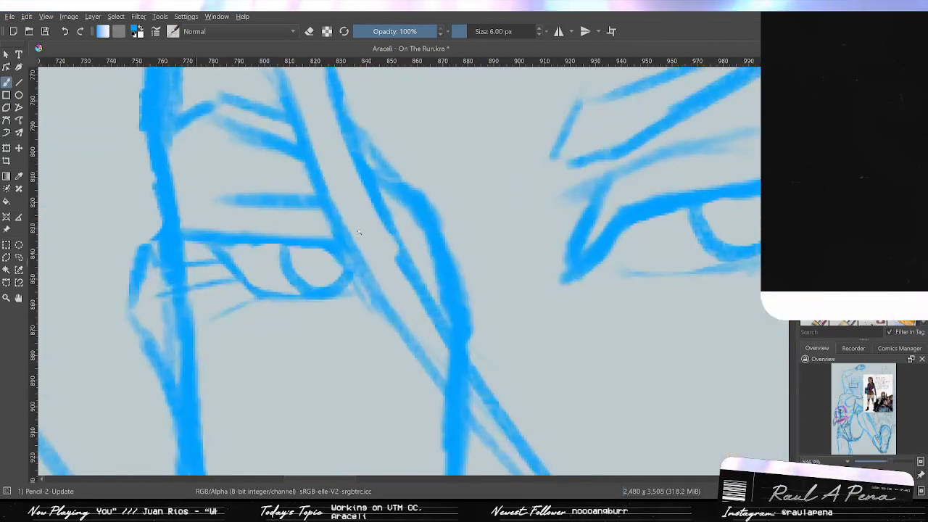
pyautogui.hotkey('ctrl', 'z')
pyautogui.moveTo(284, 249)
pyautogui.mouseDown()
pyautogui.moveTo(290, 273)
pyautogui.moveTo(319, 286)
pyautogui.mouseUp()
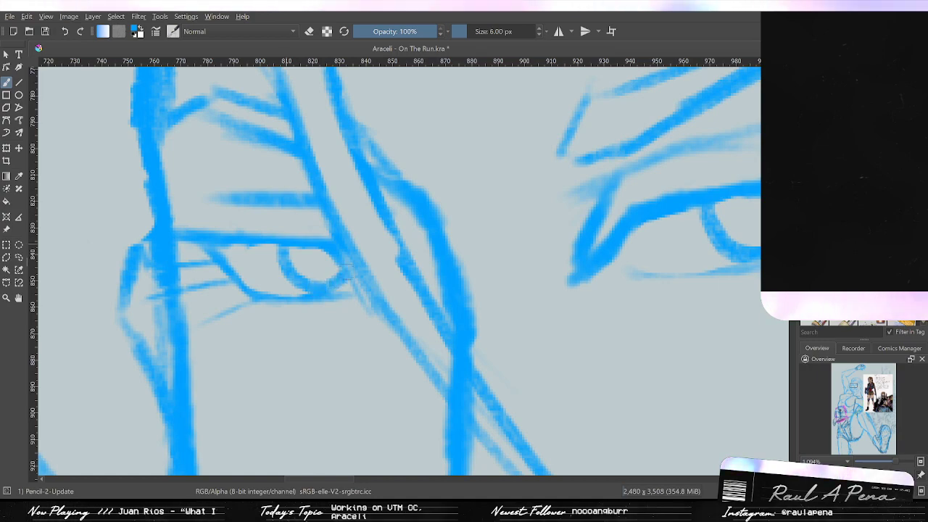
pyautogui.keyDown('ctrl'); pyautogui.scroll(-7, 351, 268); pyautogui.keyUp('ctrl')
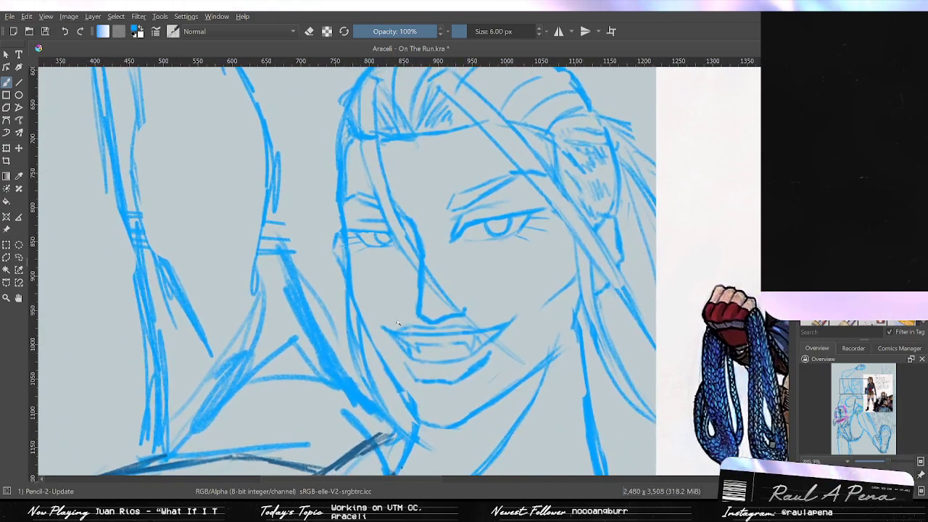
# Reduce the pencil to 3 px and draw a thin vertical pupil line inside the far eye's iris.
pyautogui.keyDown('ctrl'); pyautogui.scroll(7, 391, 275); pyautogui.keyUp('ctrl')
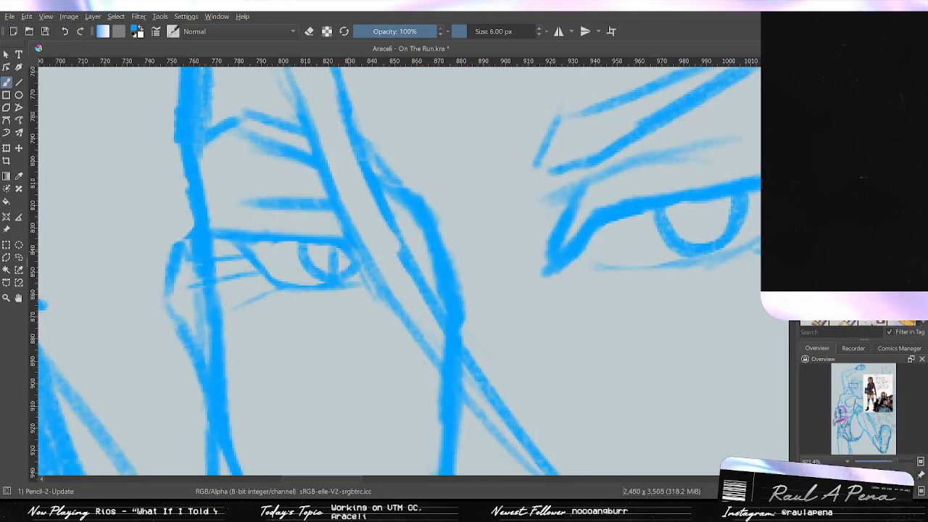
pyautogui.hotkey('ctrl', 'z')
pyautogui.click(539, 35)
pyautogui.click(539, 35)
pyautogui.click(539, 34)
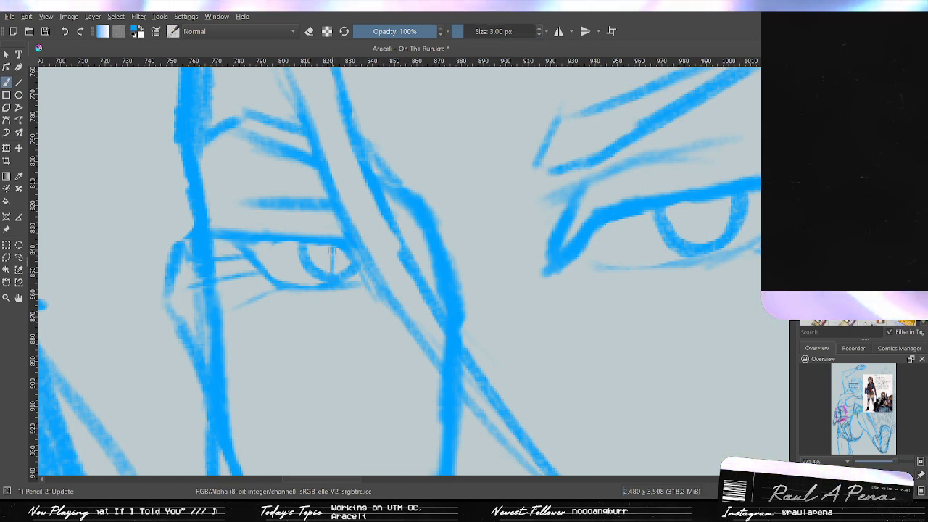
pyautogui.hotkey('ctrl', 'z')
pyautogui.moveTo(332, 271); pyautogui.dragTo(332, 249)
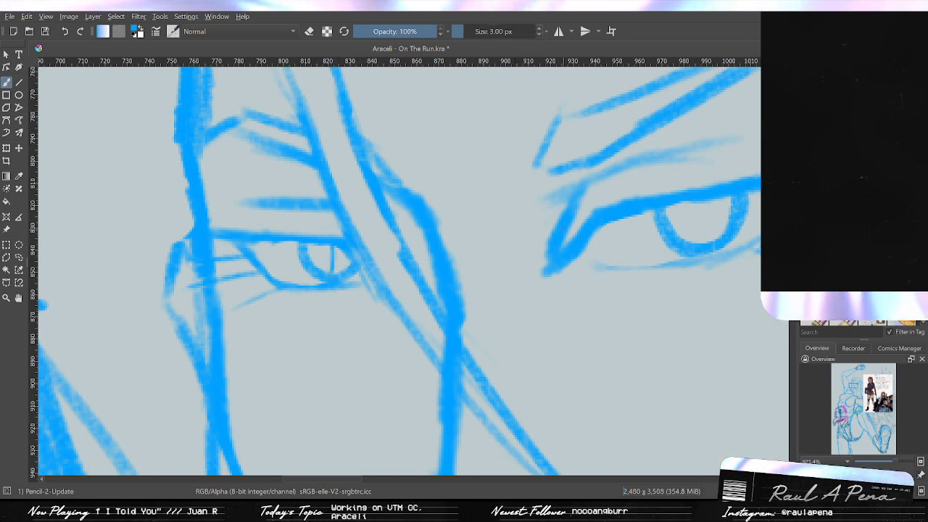
# Draw the near eye's vertical pupil line and add small shading strokes inside both irises with the 3 px pencil.
pyautogui.moveTo(702, 241); pyautogui.dragTo(701, 206)
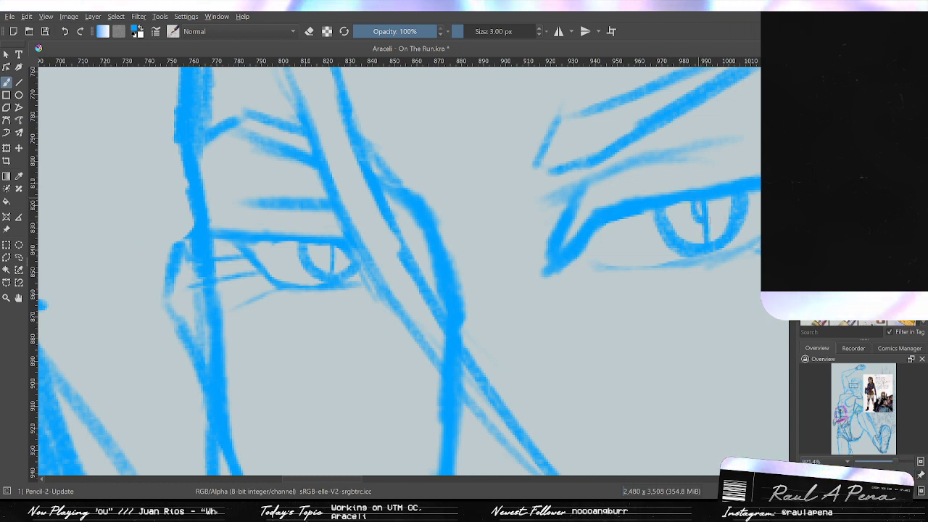
pyautogui.moveTo(698, 205)
pyautogui.mouseDown()
pyautogui.moveTo(713, 216)
pyautogui.moveTo(684, 208)
pyautogui.mouseUp()
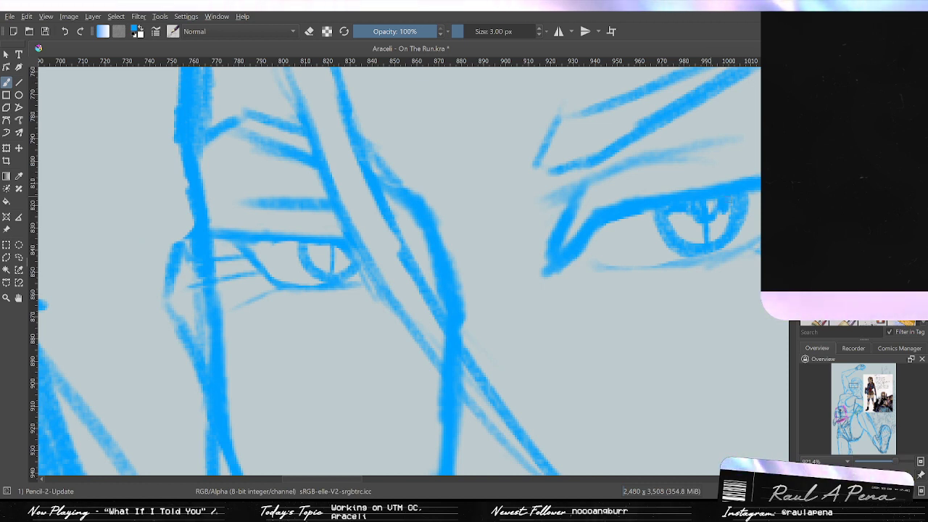
pyautogui.moveTo(326, 246)
pyautogui.mouseDown()
pyautogui.moveTo(364, 269)
pyautogui.moveTo(355, 374)
pyautogui.mouseUp()
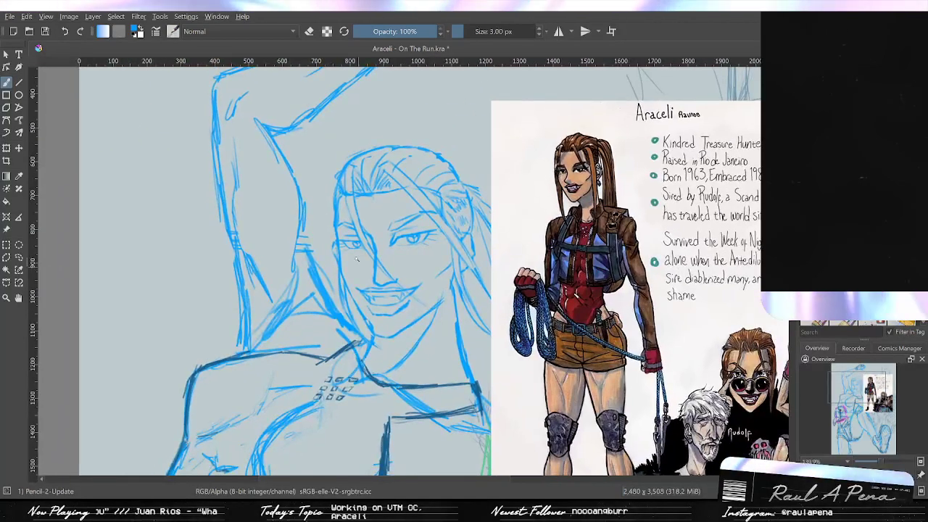
pyautogui.scroll(2, 356, 263)
pyautogui.scroll(8, 356, 263)
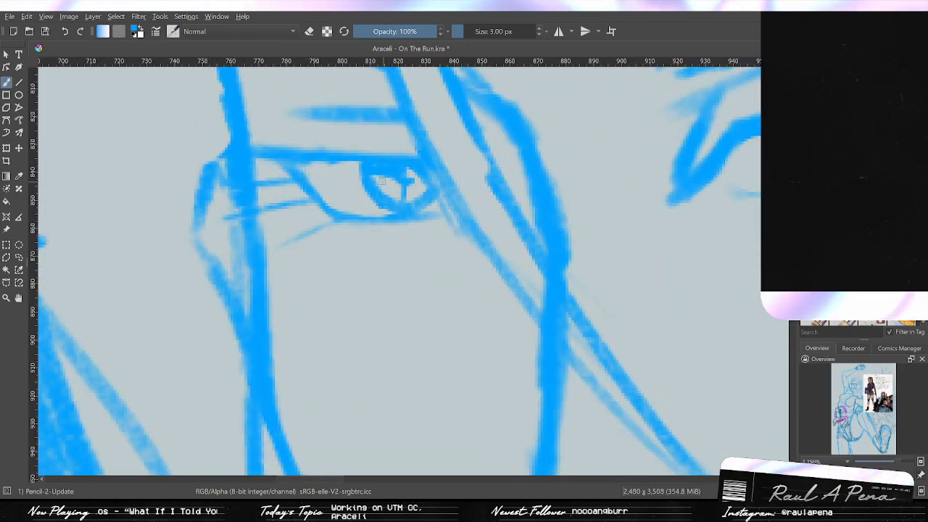
pyautogui.moveTo(565, 155); pyautogui.dragTo(349, 233)
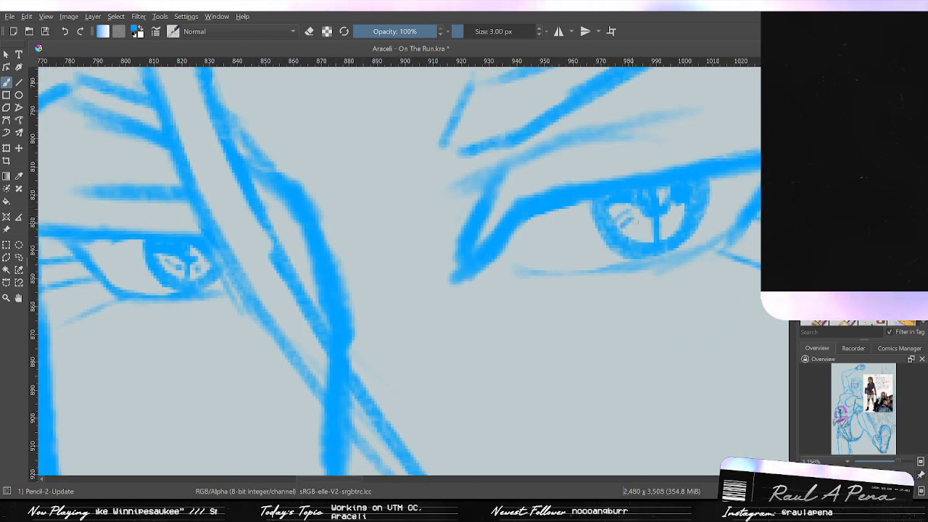
# Erase the nose outline and the part of the loose strand crossing it, using a 15.10 px eraser.
pyautogui.scroll(-5, 676, 222)
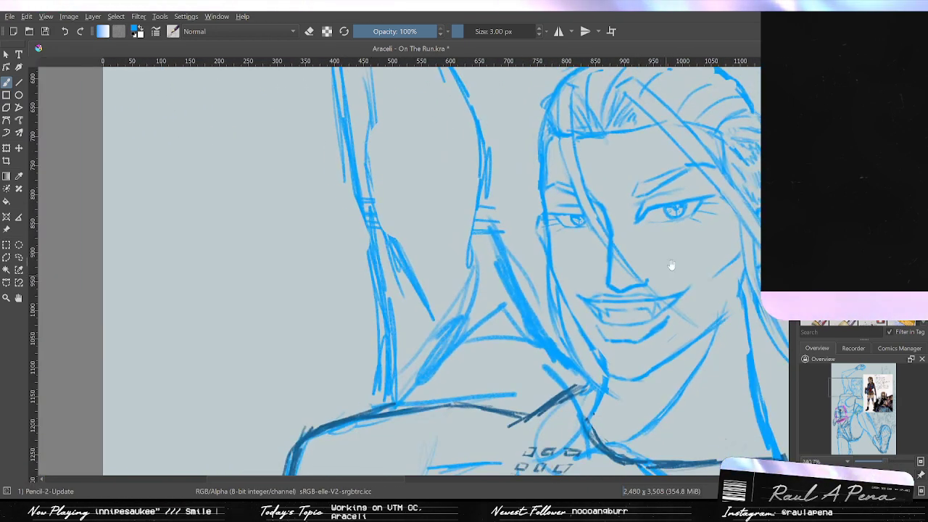
pyautogui.scroll(-4, 523, 307)
pyautogui.scroll(2, 564, 294)
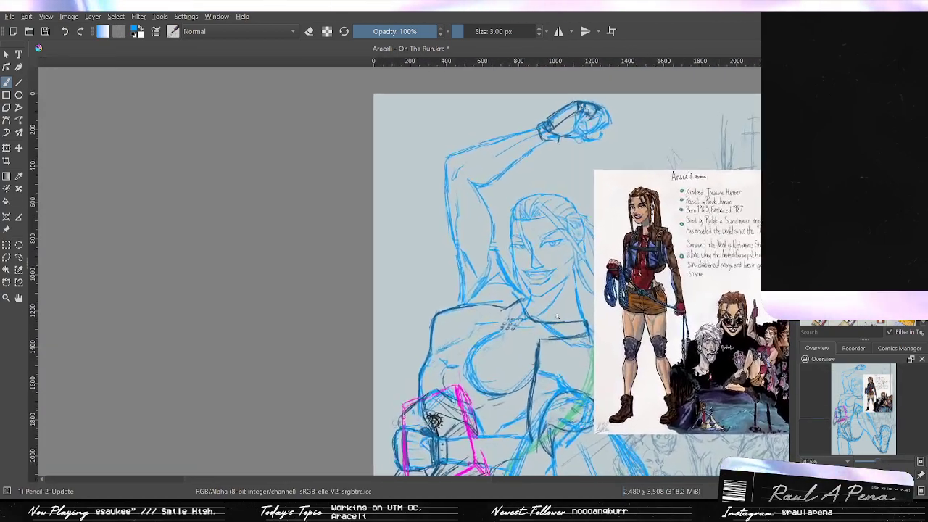
pyautogui.scroll(5, 564, 293)
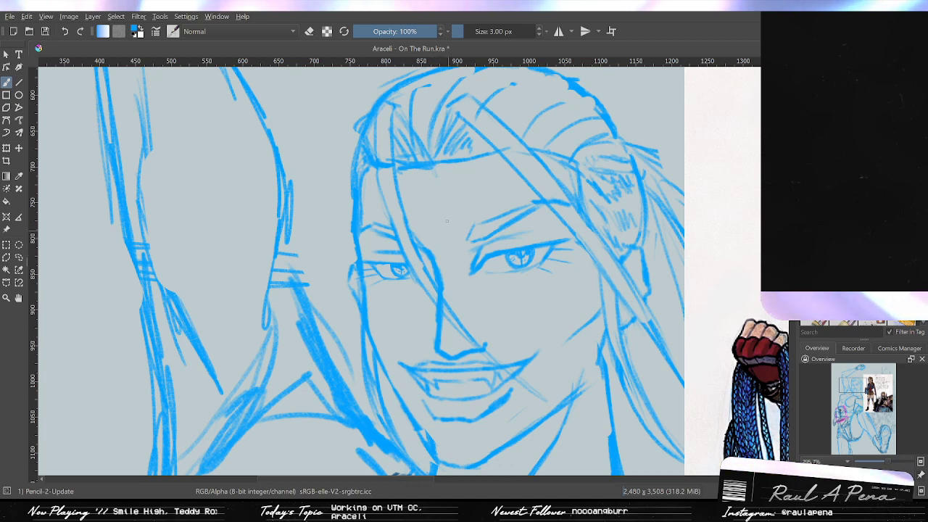
pyautogui.press('e')
pyautogui.moveTo(439, 272); pyautogui.dragTo(439, 334)
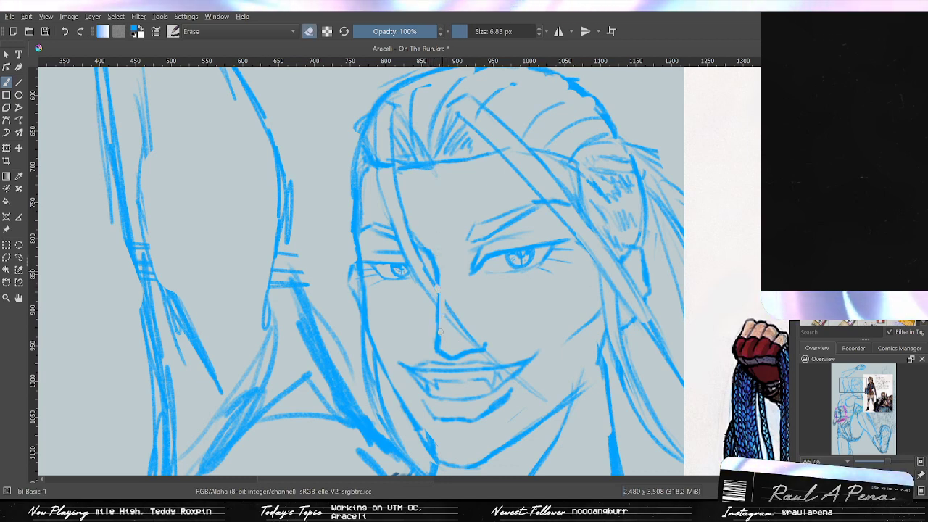
pyautogui.moveTo(435, 293)
pyautogui.mouseDown()
pyautogui.moveTo(440, 333)
pyautogui.moveTo(459, 348)
pyautogui.moveTo(444, 351)
pyautogui.moveTo(483, 349)
pyautogui.mouseUp()
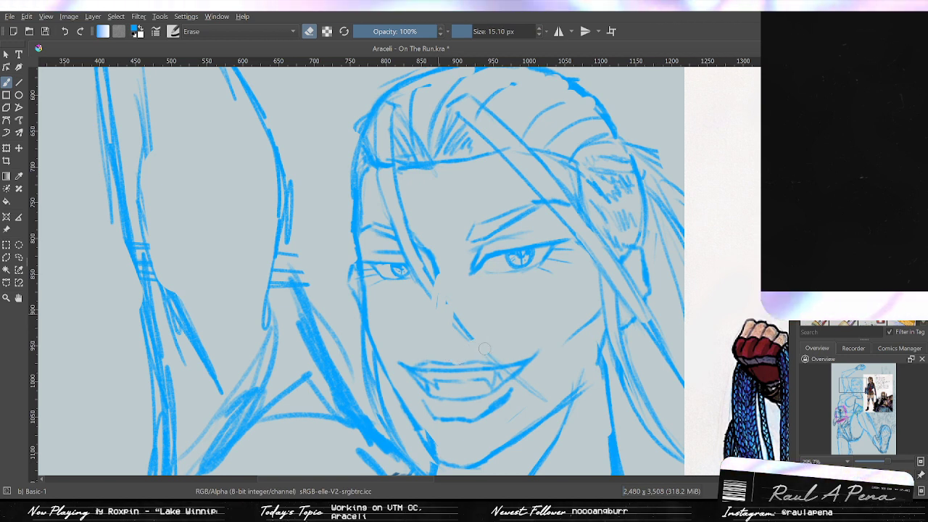
pyautogui.moveTo(441, 273)
pyautogui.mouseDown()
pyautogui.moveTo(436, 306)
pyautogui.moveTo(463, 334)
pyautogui.mouseUp()
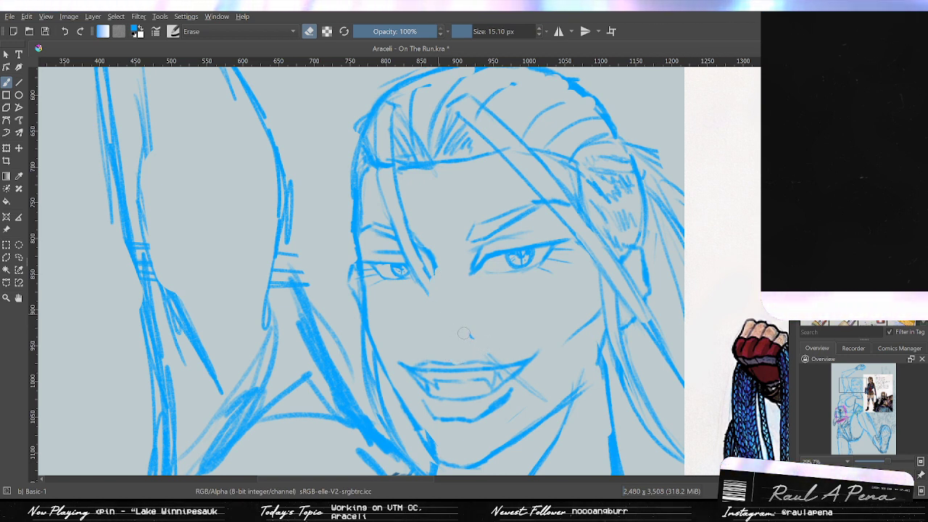
# Redraw the nose with the 3 px pencil, curving the bridge down to the tip and adding the underside and nostril wing.
pyautogui.press('/')
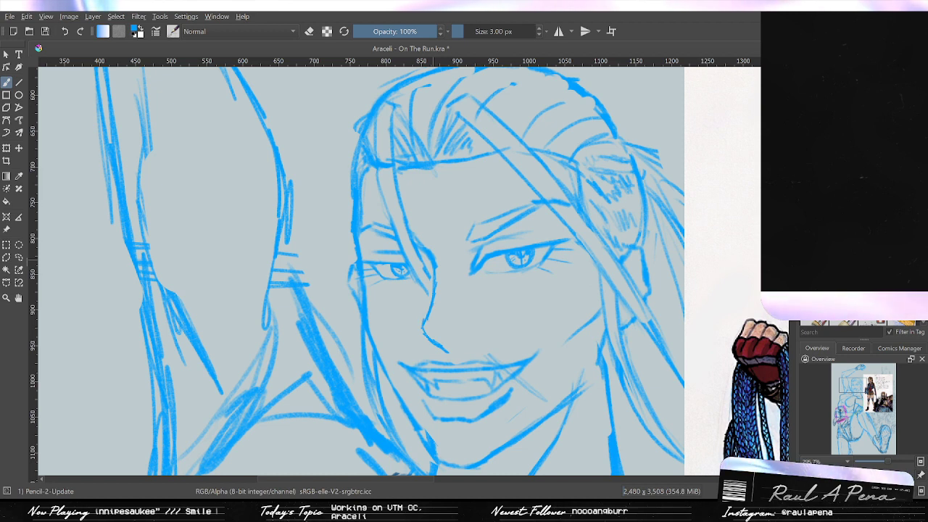
pyautogui.hotkey('ctrl', 'z')
pyautogui.hotkey('ctrl', 'z')
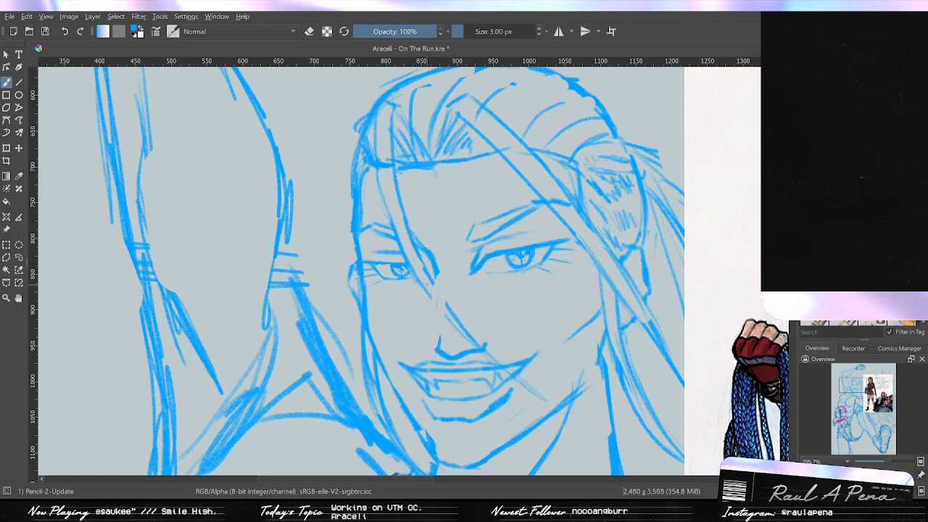
pyautogui.hotkey('ctrl', 'z')
pyautogui.moveTo(431, 284)
pyautogui.mouseDown()
pyautogui.moveTo(424, 306)
pyautogui.moveTo(153, 291)
pyautogui.moveTo(333, 311)
pyautogui.mouseUp()
pyautogui.hotkey('ctrl', 'z')
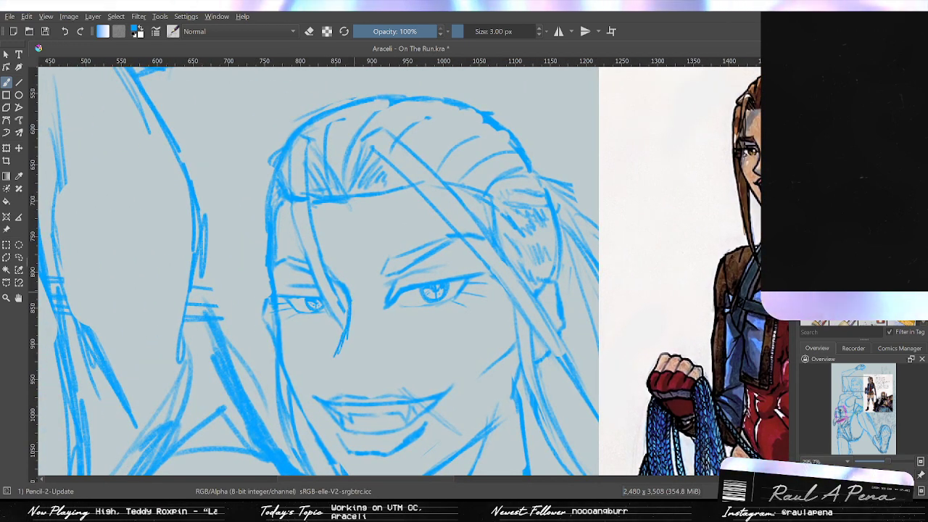
pyautogui.moveTo(334, 360); pyautogui.dragTo(358, 386)
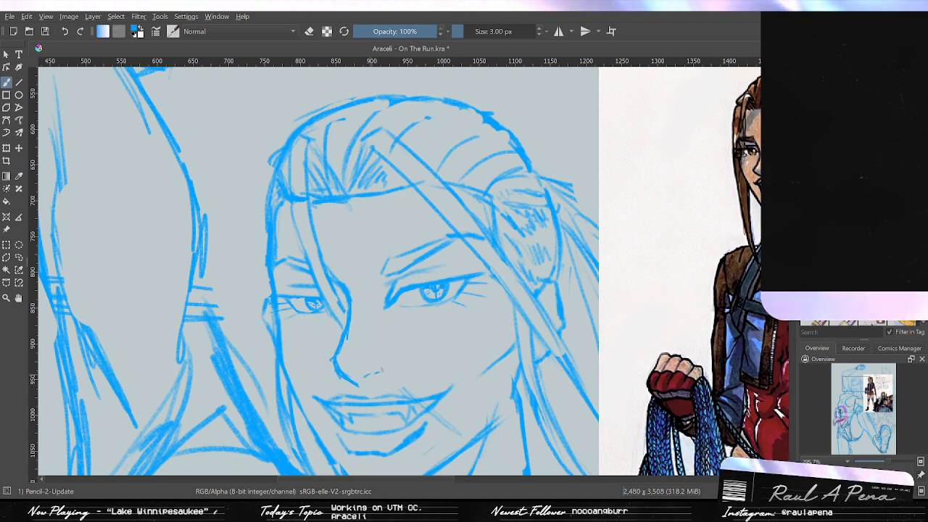
pyautogui.moveTo(378, 357); pyautogui.dragTo(374, 375)
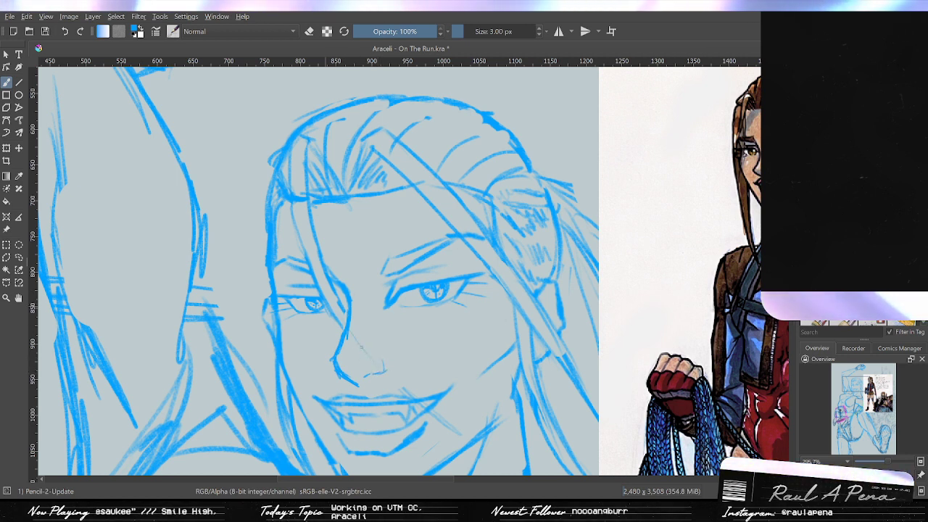
# Draw the loose hair strand with the 3 px pencil, running diagonally from the nose bridge past the nostril to the mouth.
pyautogui.moveTo(347, 335); pyautogui.dragTo(403, 386)
pyautogui.moveTo(350, 326); pyautogui.dragTo(420, 397)
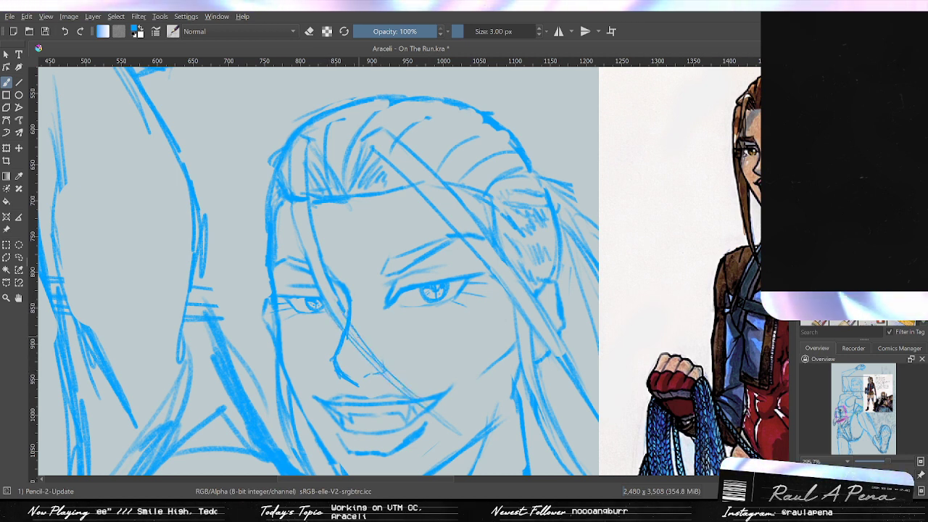
pyautogui.scroll(-5, 379, 279)
pyautogui.scroll(5, 378, 279)
pyautogui.scroll(2, 378, 279)
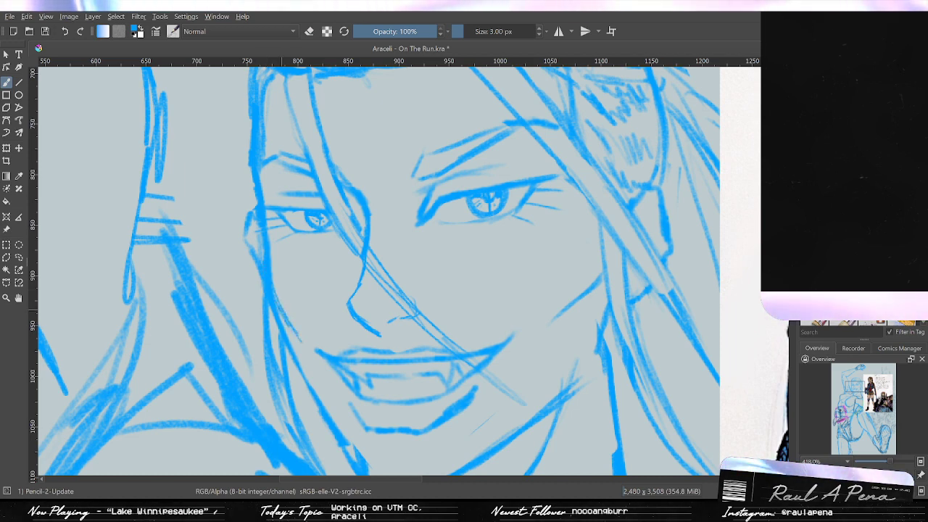
pyautogui.scroll(-1, 379, 276)
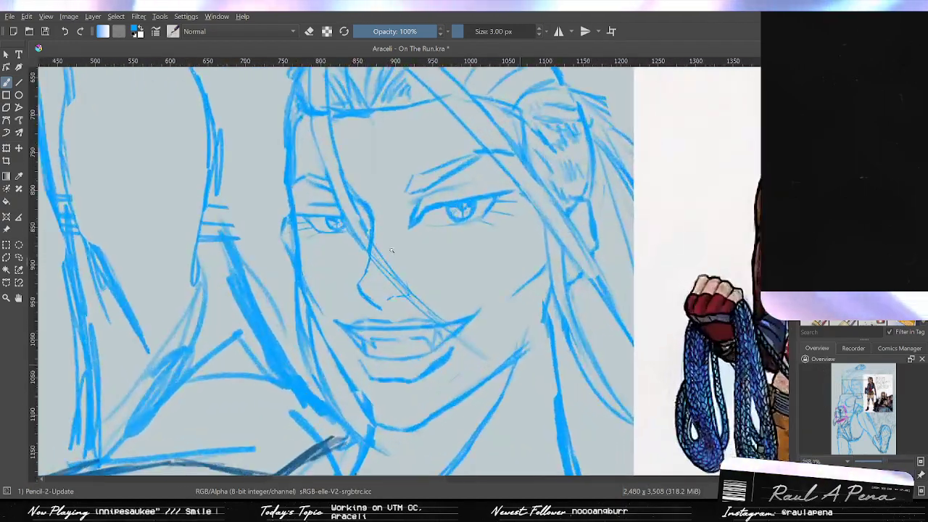
# Erase the upper lip's top outline with the 15.10 px eraser and redraw it with the 3 px pencil as a defined bow.
pyautogui.moveTo(391, 250); pyautogui.dragTo(393, 218)
pyautogui.press('/')
pyautogui.moveTo(433, 365); pyautogui.dragTo(447, 366)
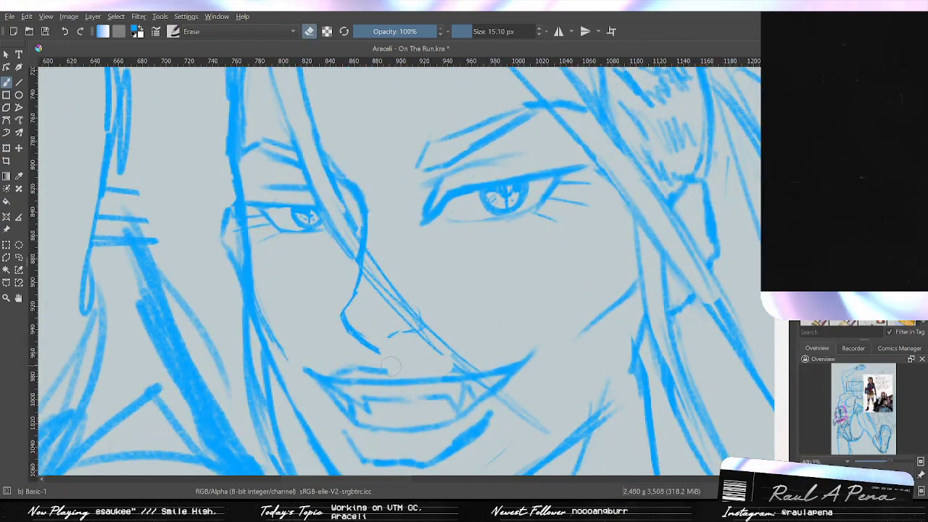
pyautogui.moveTo(368, 367)
pyautogui.mouseDown()
pyautogui.moveTo(336, 367)
pyautogui.moveTo(391, 368)
pyautogui.mouseUp()
pyautogui.moveTo(334, 370); pyautogui.dragTo(367, 366)
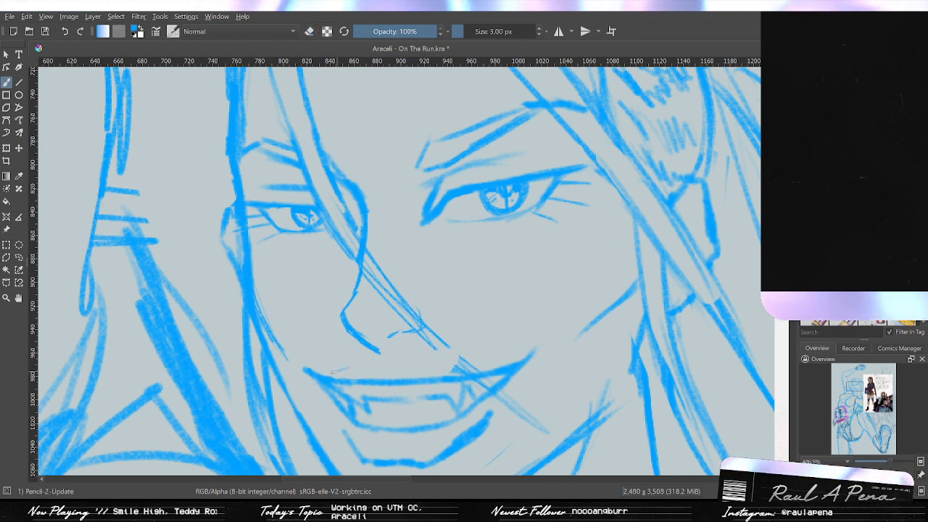
pyautogui.moveTo(364, 361); pyautogui.dragTo(392, 363)
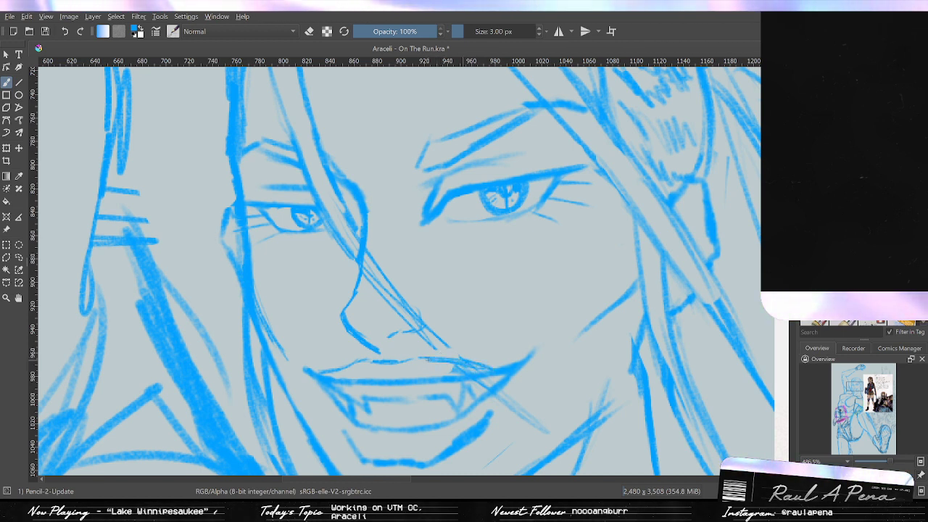
# Trim the overlong near corner of the mouth with the eraser and extend the lower lip line up towards it.
pyautogui.press('/')
pyautogui.moveTo(522, 359); pyautogui.dragTo(535, 347)
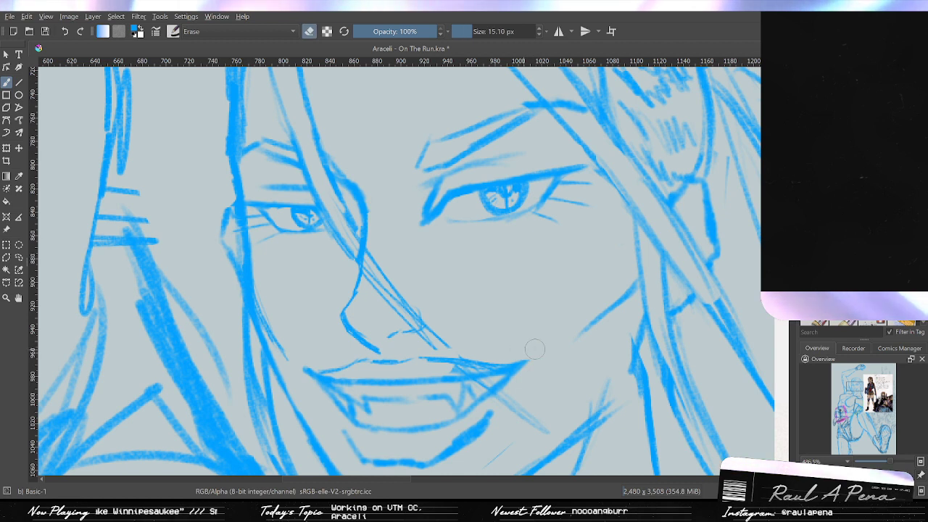
pyautogui.press('e')
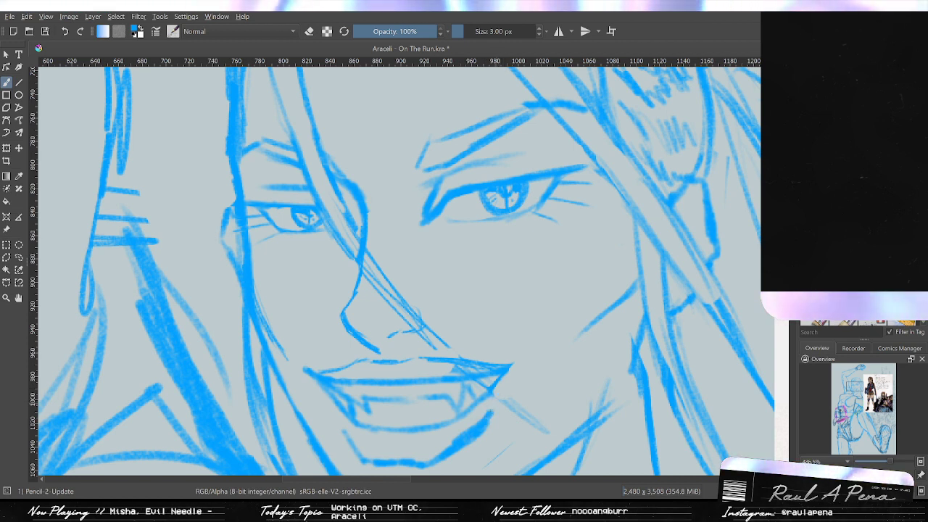
# Clean up the loose strand where it crosses the nose bridge and redraw its lines with the 3 px pencil down to the upper lip.
pyautogui.press('e')
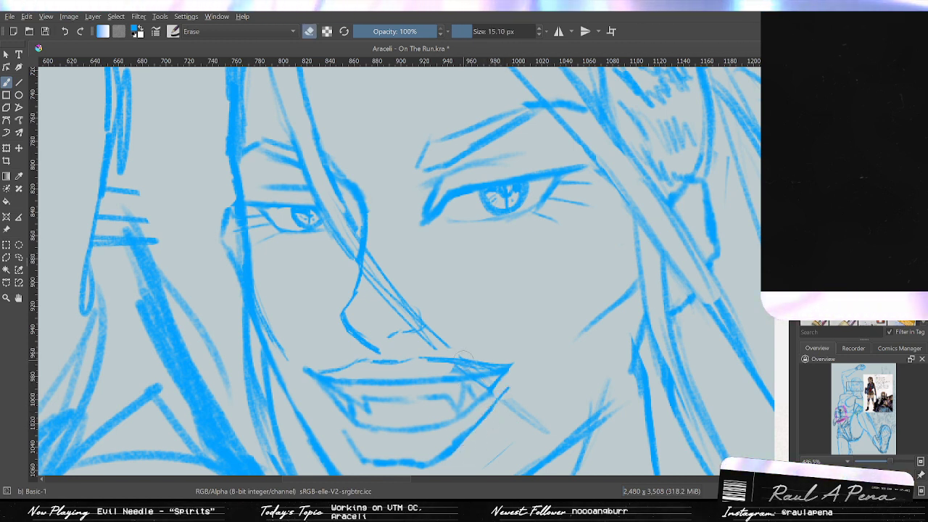
pyautogui.press('e')
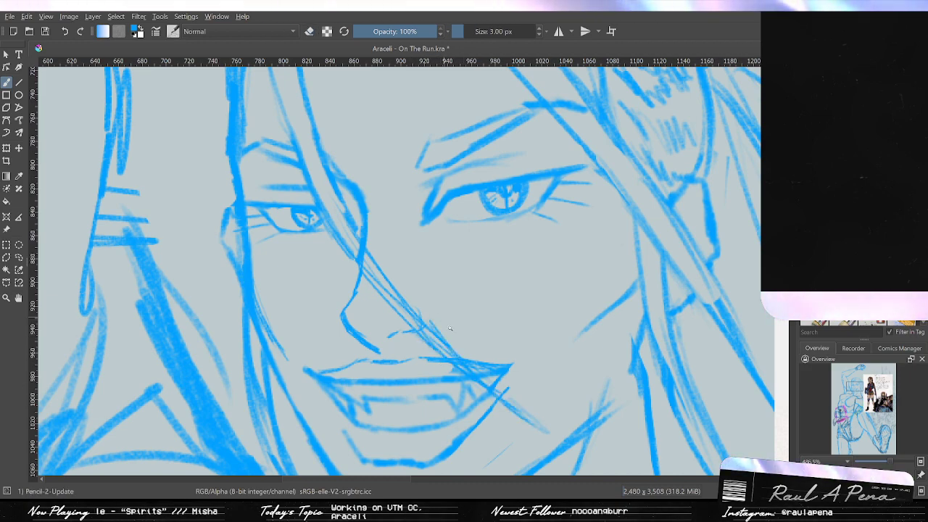
pyautogui.scroll(-3, 449, 329)
pyautogui.scroll(3, 489, 290)
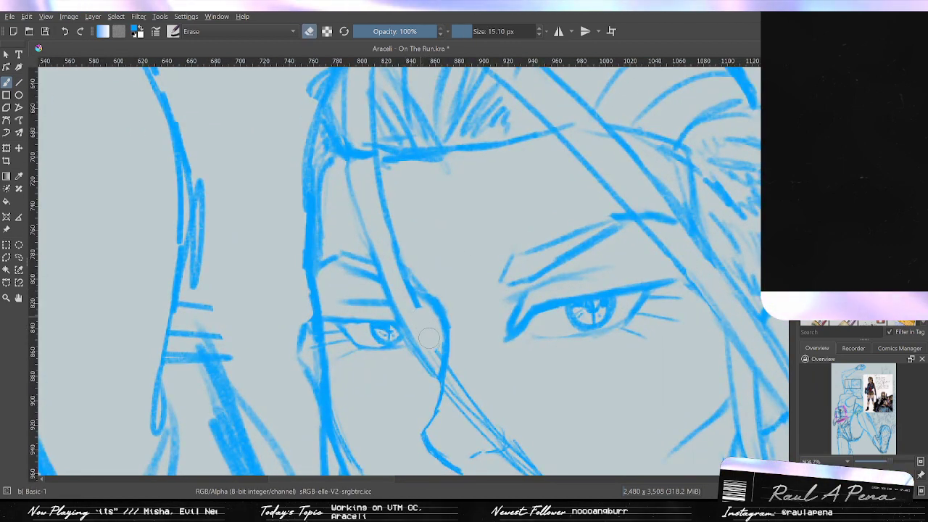
pyautogui.moveTo(409, 290); pyautogui.dragTo(443, 377)
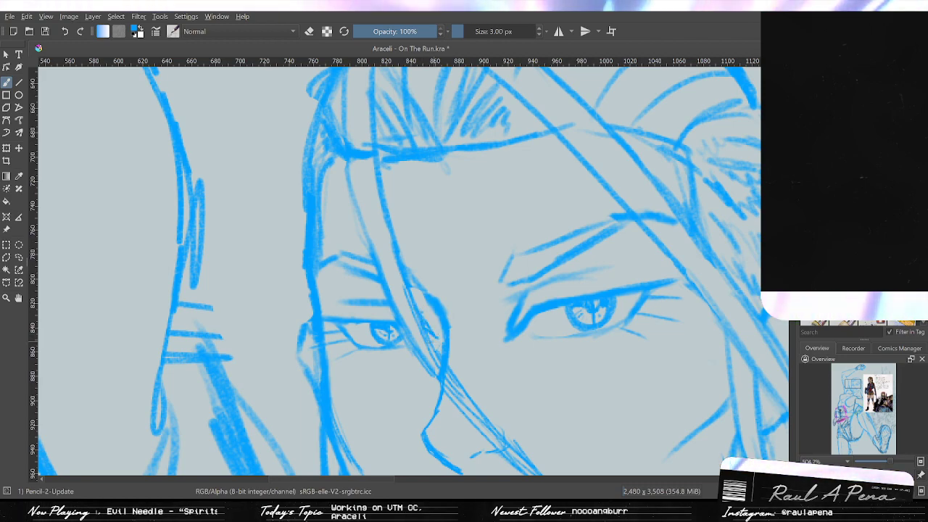
pyautogui.moveTo(460, 295); pyautogui.dragTo(460, 361)
# Erase the teeth, the fangs and the far side of the mouth using the 15.10 px eraser.
pyautogui.scroll(-6, 459, 362)
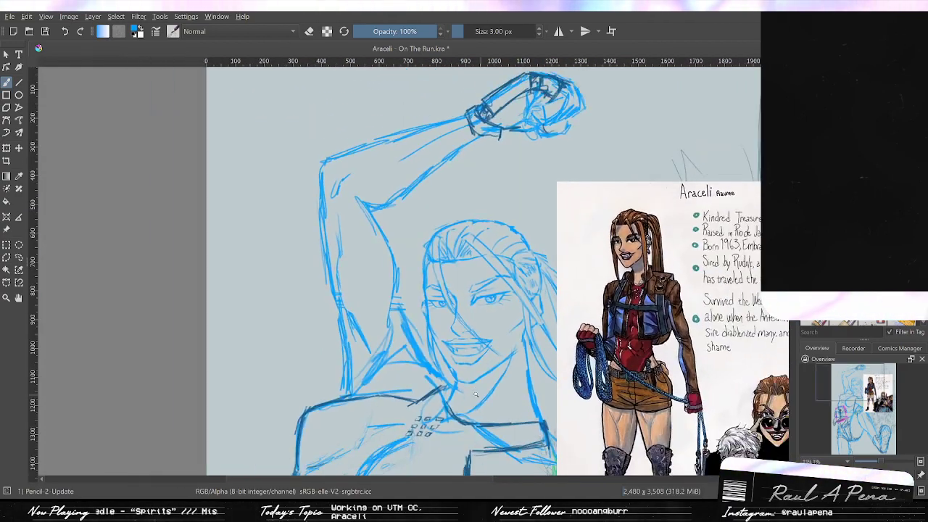
pyautogui.scroll(8, 380, 211)
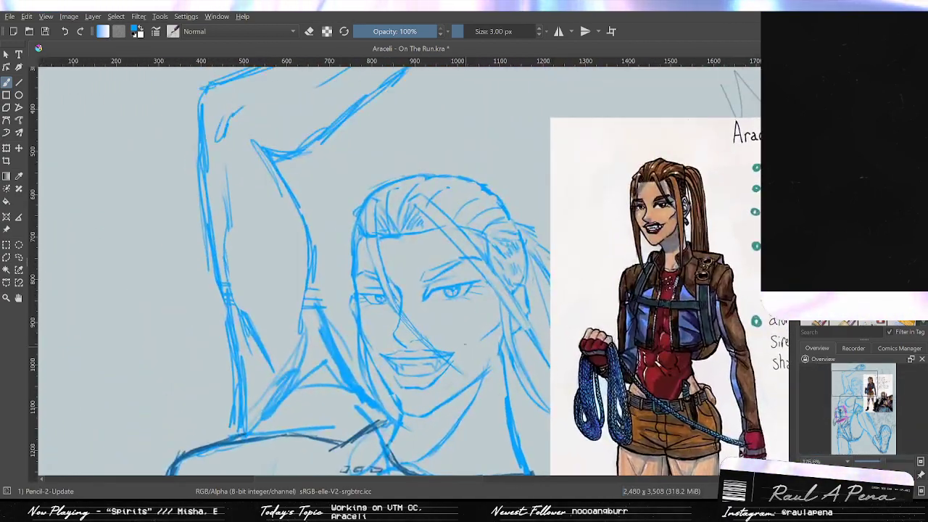
pyautogui.scroll(2, 471, 286)
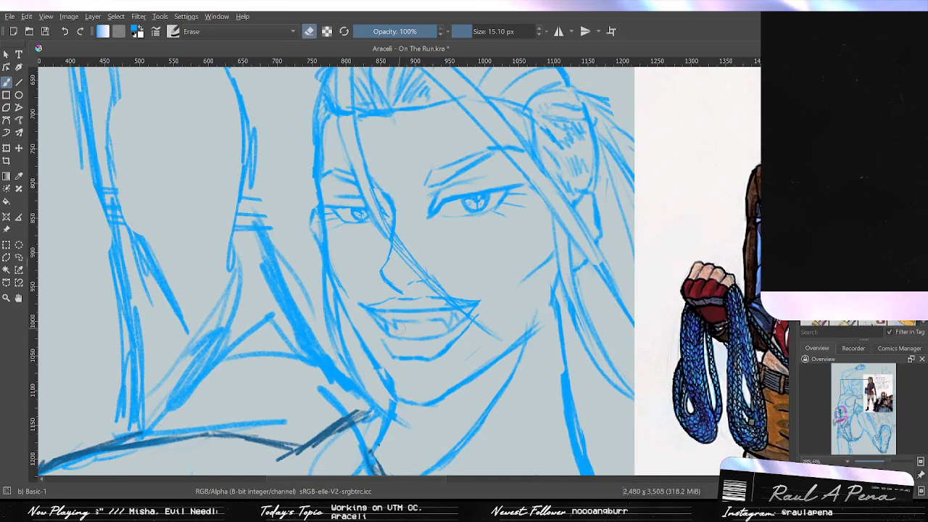
pyautogui.scroll(1, 399, 327)
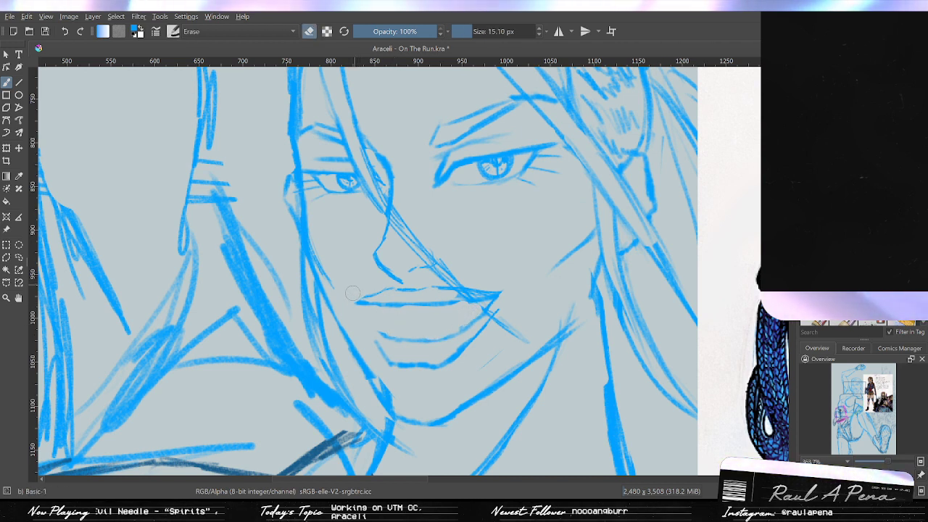
pyautogui.press('e')
pyautogui.press('e')
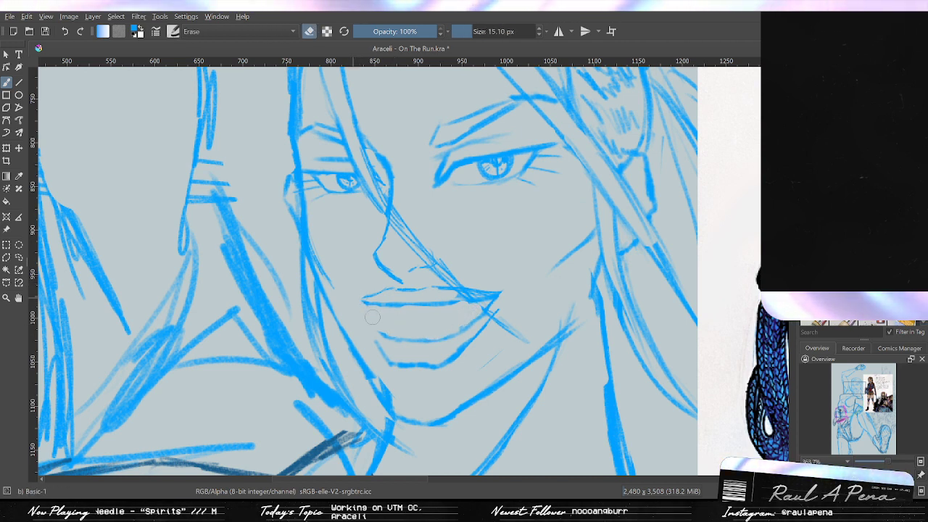
pyautogui.scroll(4, 360, 296)
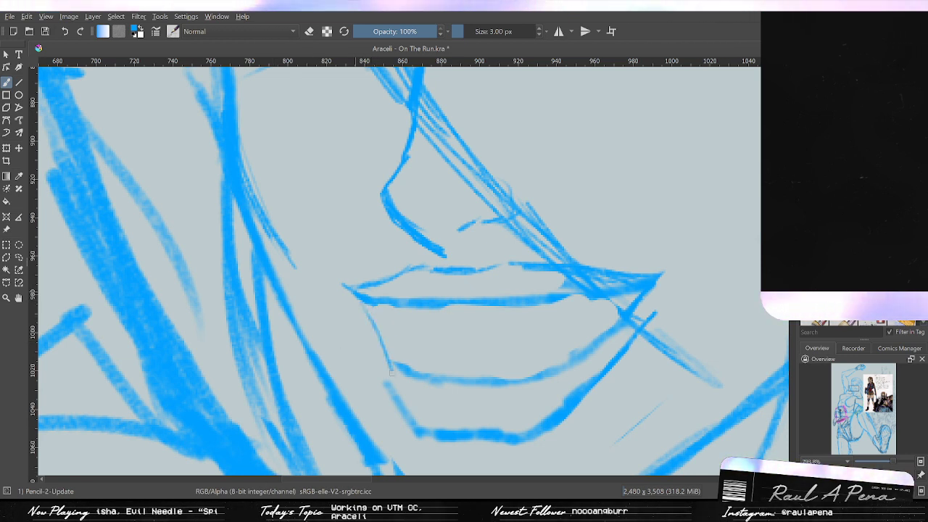
# Erase the lower lip's bottom outline and redraw it with the 3 px pencil as one curve joining the far and near sides.
pyautogui.moveTo(402, 418)
pyautogui.mouseDown()
pyautogui.moveTo(410, 430)
pyautogui.moveTo(526, 422)
pyautogui.mouseUp()
pyautogui.press('e')
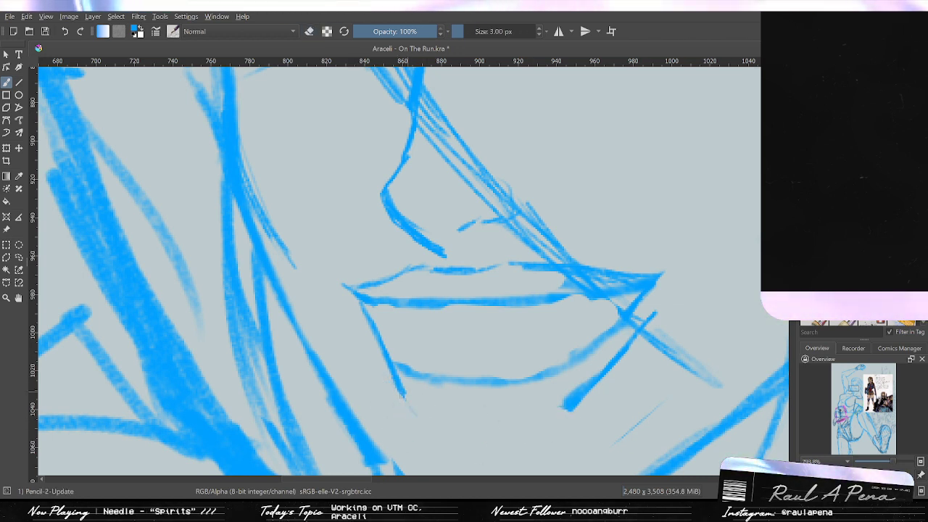
pyautogui.moveTo(403, 393)
pyautogui.mouseDown()
pyautogui.moveTo(436, 422)
pyautogui.moveTo(487, 427)
pyautogui.mouseUp()
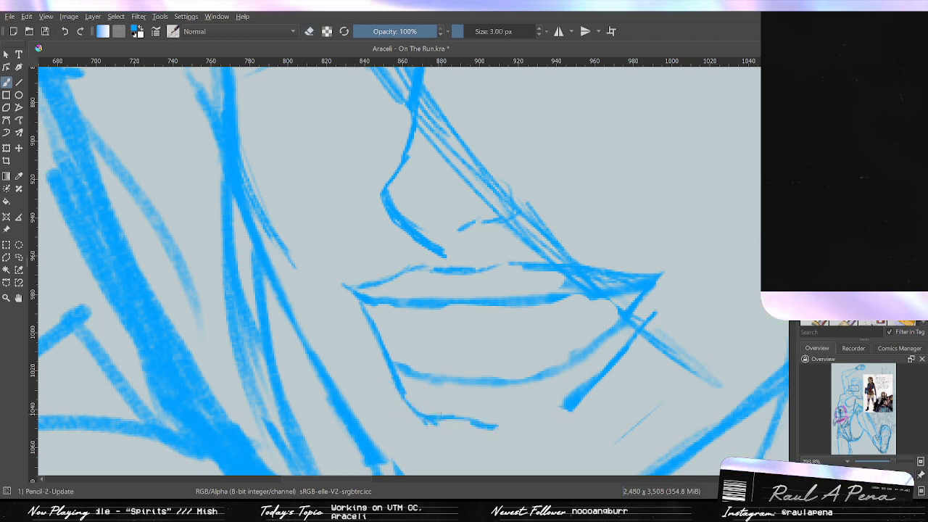
pyautogui.hotkey('ctrl', 'z')
pyautogui.moveTo(403, 396)
pyautogui.mouseDown()
pyautogui.moveTo(477, 421)
pyautogui.moveTo(540, 416)
pyautogui.mouseUp()
pyautogui.press('/')
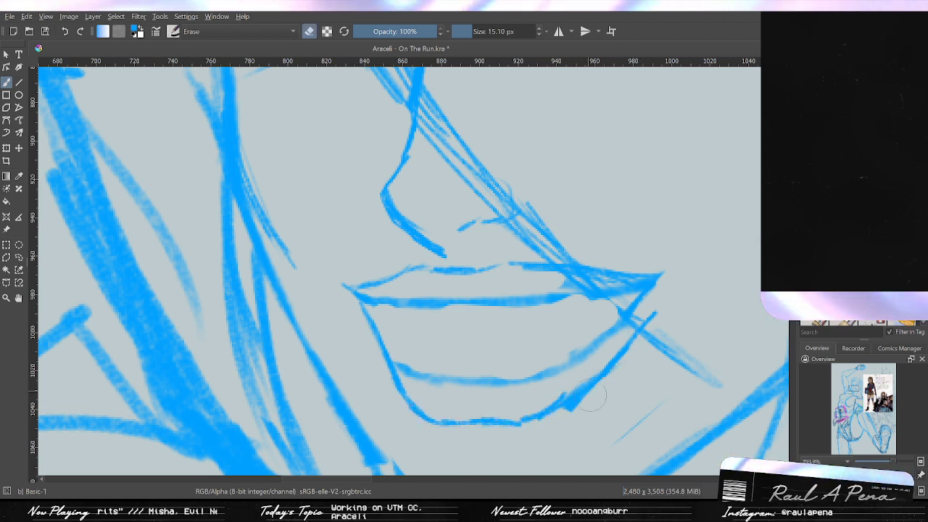
pyautogui.moveTo(600, 402); pyautogui.dragTo(569, 421)
# Erase the lower lip's inner edge and redraw it with the pencil as an angular line, leaving a small gap.
pyautogui.moveTo(566, 364)
pyautogui.mouseDown()
pyautogui.moveTo(441, 375)
pyautogui.moveTo(419, 372)
pyautogui.mouseUp()
pyautogui.press('e')
pyautogui.moveTo(392, 337)
pyautogui.mouseDown()
pyautogui.moveTo(418, 371)
pyautogui.moveTo(489, 370)
pyautogui.mouseUp()
pyautogui.hotkey('ctrl', 'z')
pyautogui.moveTo(420, 373)
pyautogui.mouseDown()
pyautogui.moveTo(516, 384)
pyautogui.moveTo(452, 378)
pyautogui.moveTo(516, 374)
pyautogui.moveTo(551, 359)
pyautogui.mouseUp()
pyautogui.hotkey('ctrl', 'z')
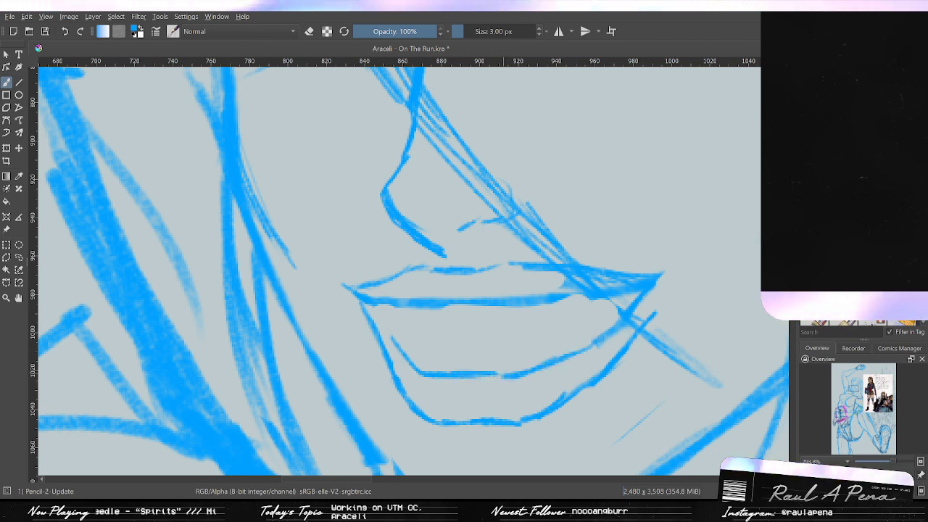
pyautogui.hotkey('ctrl', 'z')
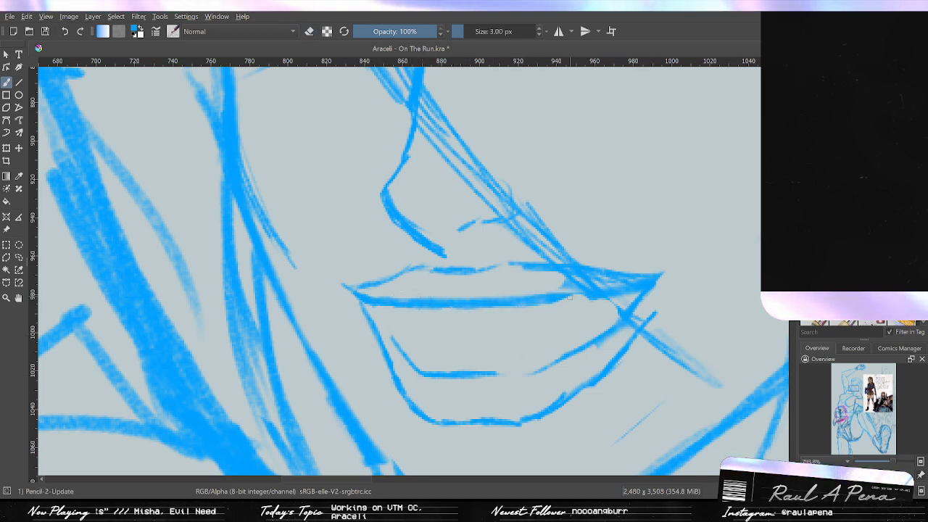
# Reinforce the upper mouth line towards the near corner, and draw the far fang and the upper teeth's bottom edge.
pyautogui.moveTo(549, 300); pyautogui.dragTo(625, 291)
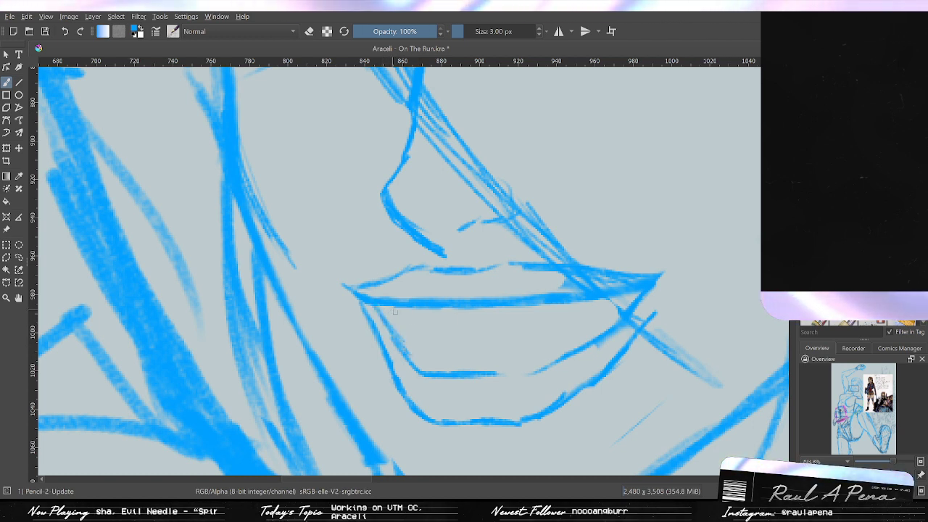
pyautogui.moveTo(402, 318); pyautogui.dragTo(406, 348)
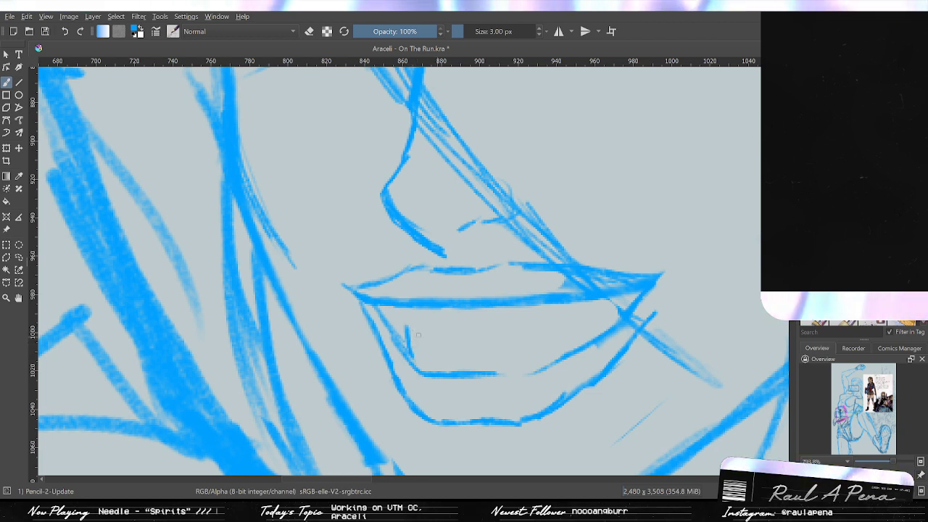
pyautogui.moveTo(461, 334); pyautogui.dragTo(509, 332)
pyautogui.hotkey('ctrl', 'z')
pyautogui.moveTo(409, 332)
pyautogui.mouseDown()
pyautogui.moveTo(524, 327)
pyautogui.moveTo(501, 337)
pyautogui.moveTo(468, 333)
pyautogui.moveTo(540, 324)
pyautogui.moveTo(525, 347)
pyautogui.mouseUp()
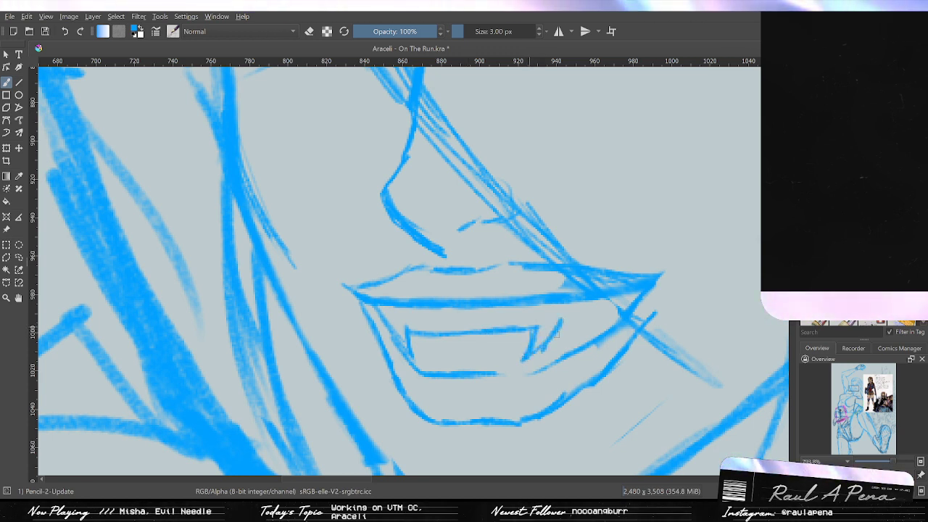
# Redraw the near fang down to the lower lip and add pointed side teeth between it and the mouth corner.
pyautogui.moveTo(540, 351); pyautogui.dragTo(526, 362)
pyautogui.hotkey('ctrl', 'z')
pyautogui.hotkey('ctrl', 'z')
pyautogui.moveTo(541, 327); pyautogui.dragTo(535, 371)
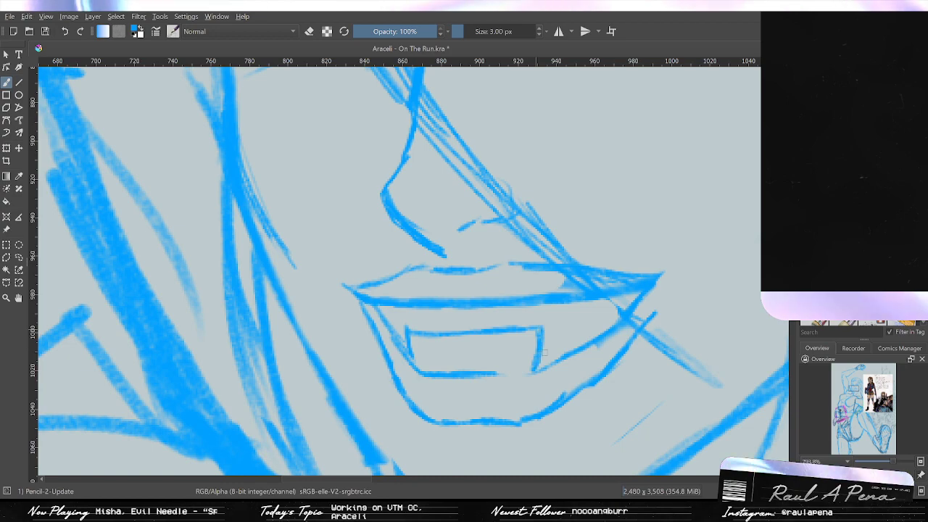
pyautogui.moveTo(565, 310)
pyautogui.mouseDown()
pyautogui.moveTo(540, 361)
pyautogui.moveTo(578, 347)
pyautogui.moveTo(598, 303)
pyautogui.moveTo(611, 329)
pyautogui.mouseUp()
pyautogui.scroll(-3, 616, 280)
pyautogui.scroll(4, 616, 280)
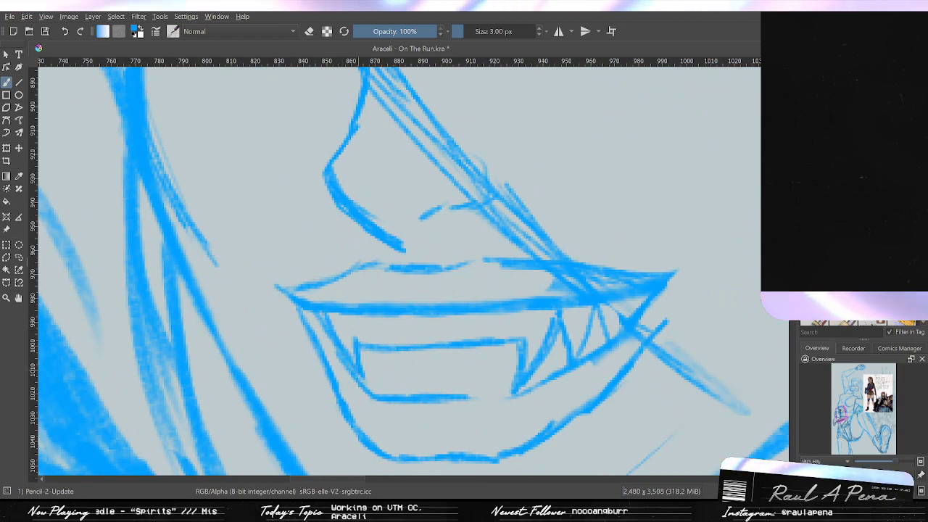
pyautogui.scroll(-4, 417, 336)
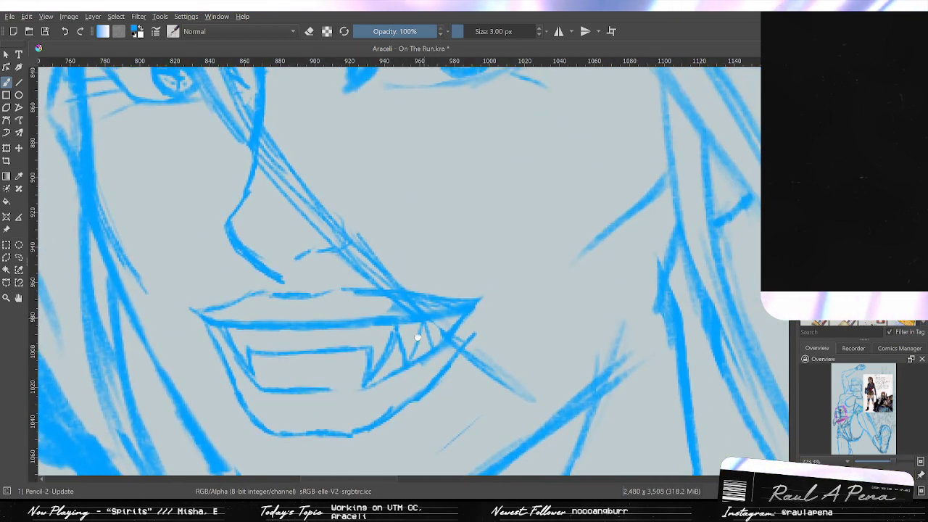
# Erase the overlapping strokes at the near jaw corner and the top of the neck with the 15.10 px eraser.
pyautogui.scroll(-7, 417, 337)
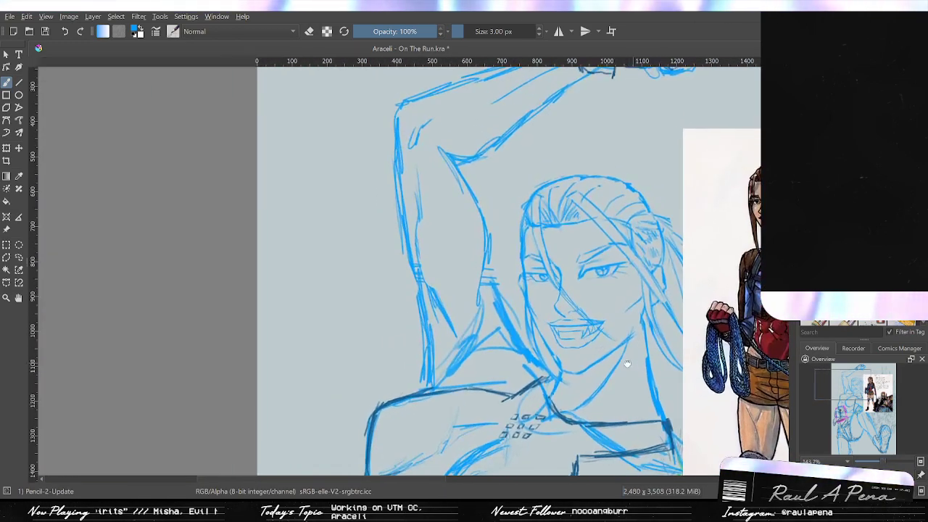
pyautogui.scroll(6, 627, 364)
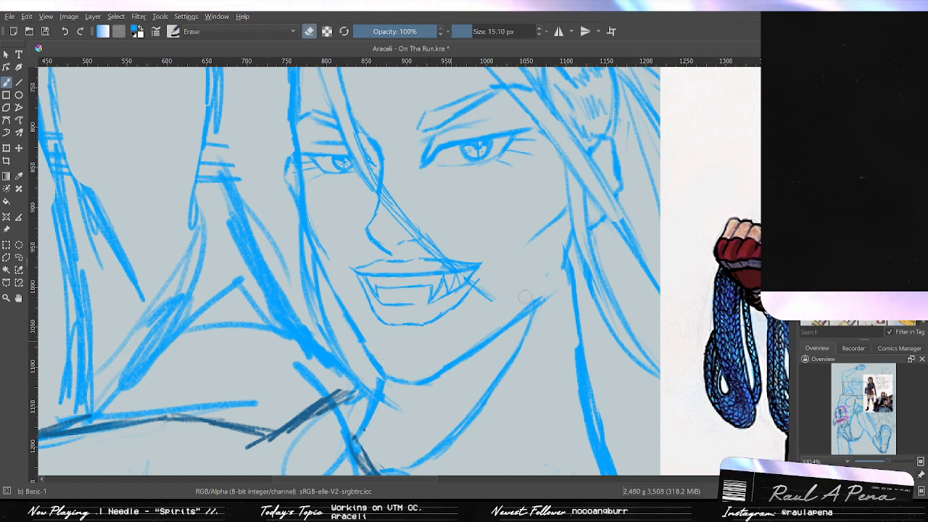
pyautogui.scroll(-3, 531, 294)
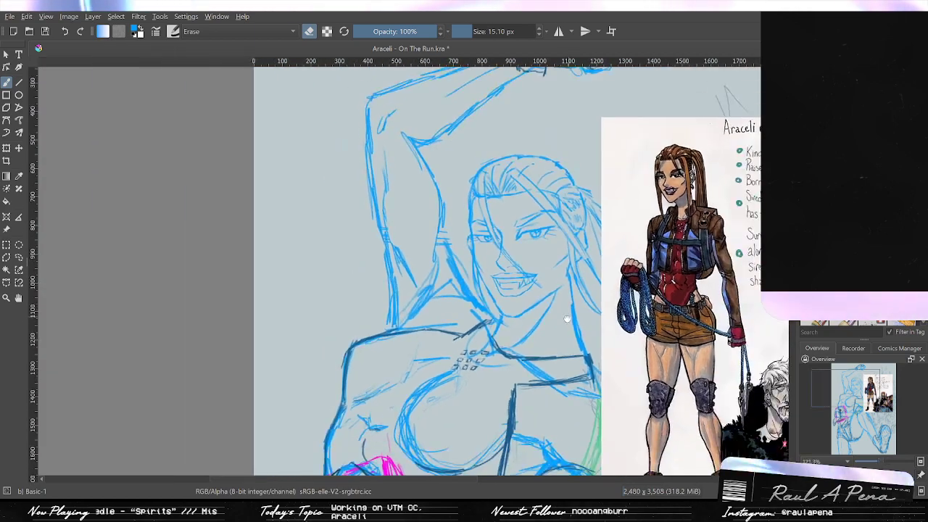
pyautogui.scroll(3, 491, 303)
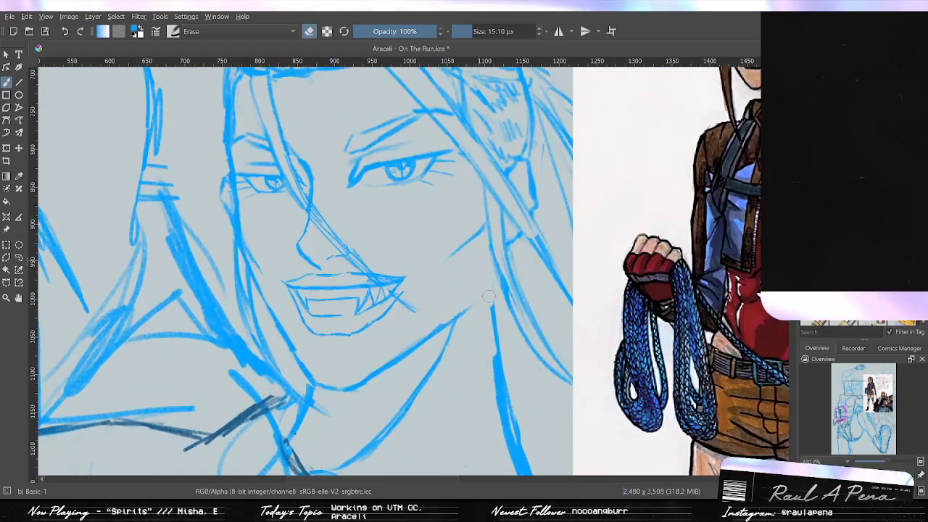
# Redraw the neck line below the ear and the jaw edge down to the jaw corner with the 3 px pencil.
pyautogui.press('/')
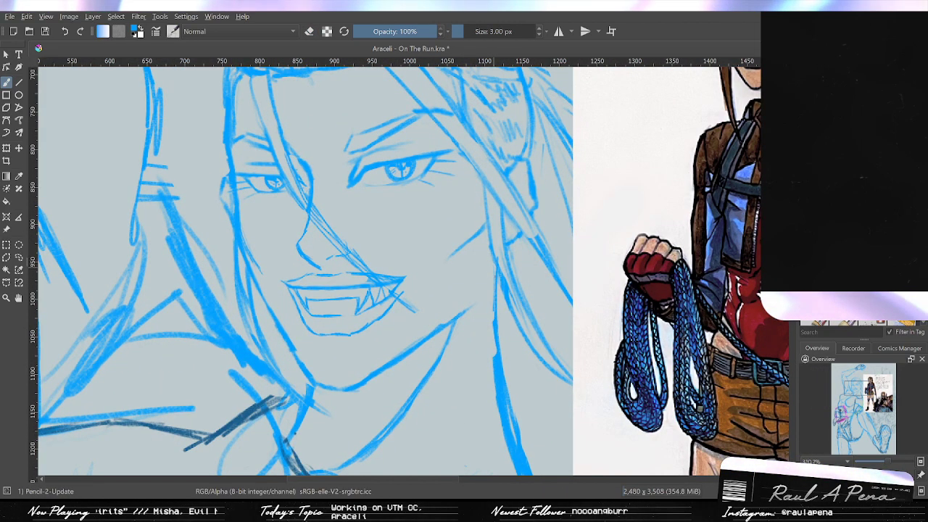
pyautogui.moveTo(490, 255); pyautogui.dragTo(474, 302)
pyautogui.scroll(-3, 482, 264)
pyautogui.scroll(3, 482, 265)
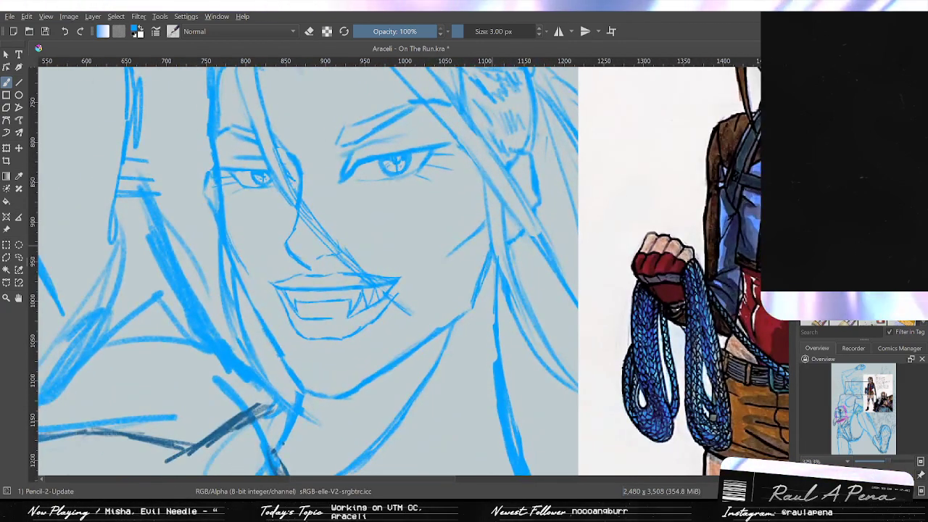
# Erase the jaw edge between the chin and the near jaw corner, and redraw it as one cleaner line with the 3 px pencil.
pyautogui.moveTo(429, 331); pyautogui.dragTo(399, 359)
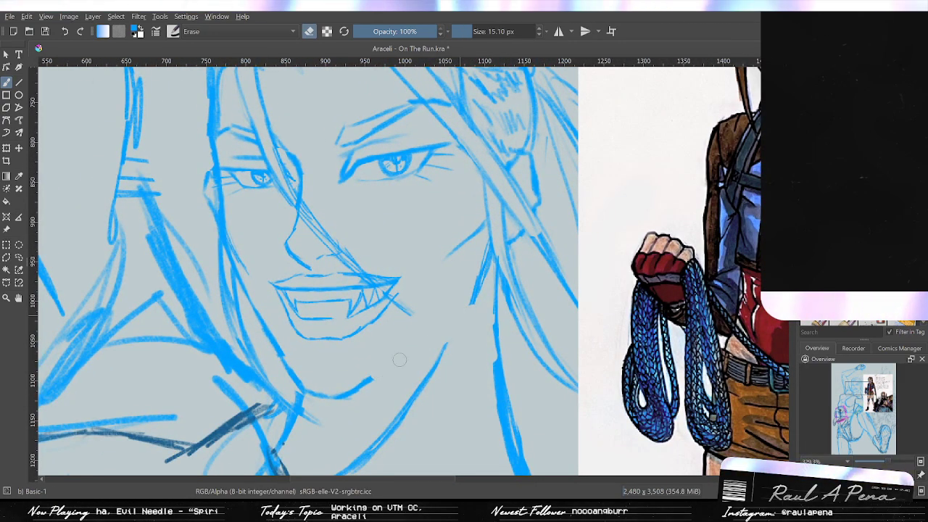
pyautogui.moveTo(445, 338); pyautogui.dragTo(467, 308)
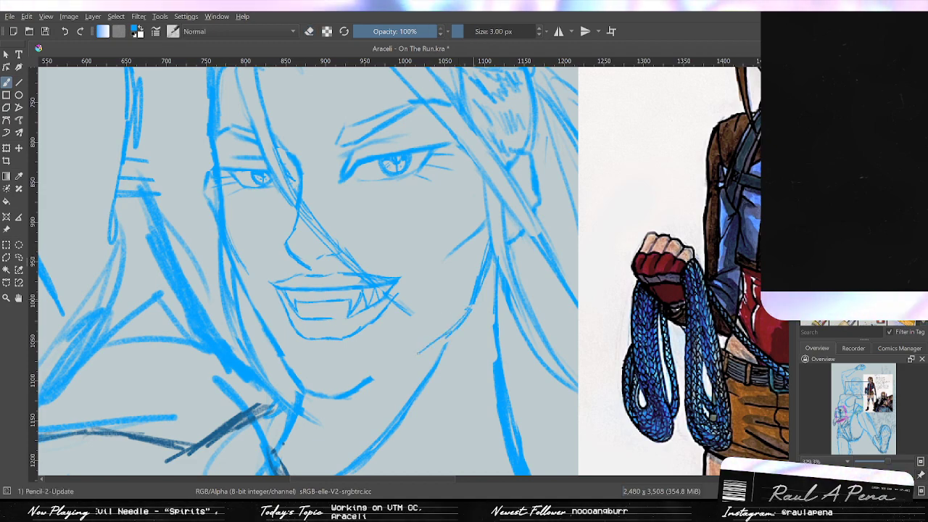
pyautogui.moveTo(446, 342); pyautogui.dragTo(377, 376)
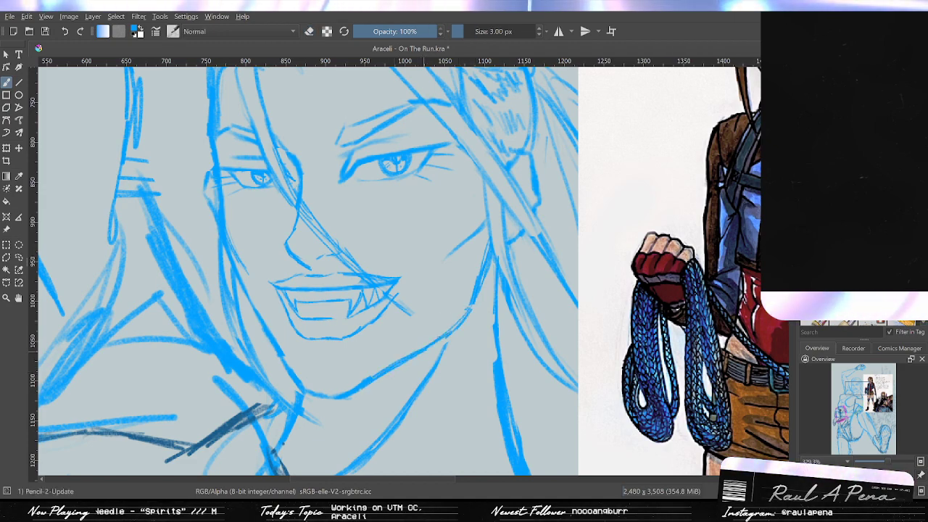
pyautogui.moveTo(500, 327); pyautogui.dragTo(468, 351)
# Erase the far cheek contour below the far eye and redraw it as a smoother line running down towards the chin.
pyautogui.scroll(3, 468, 352)
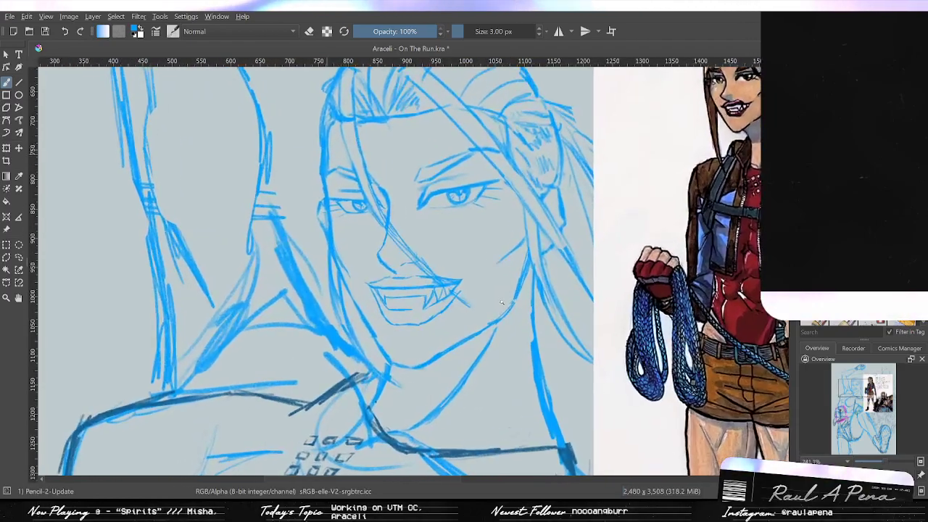
pyautogui.scroll(-2, 491, 311)
pyautogui.scroll(1, 491, 312)
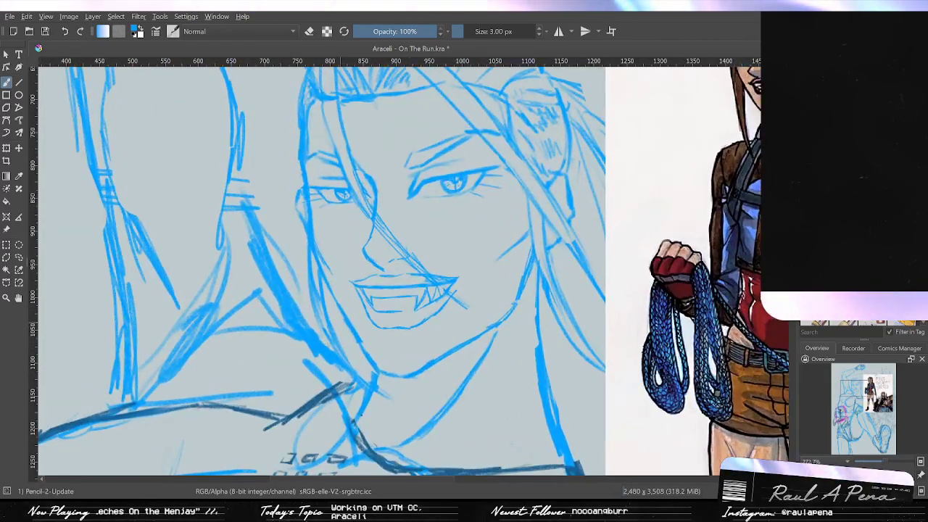
pyautogui.scroll(2, 338, 281)
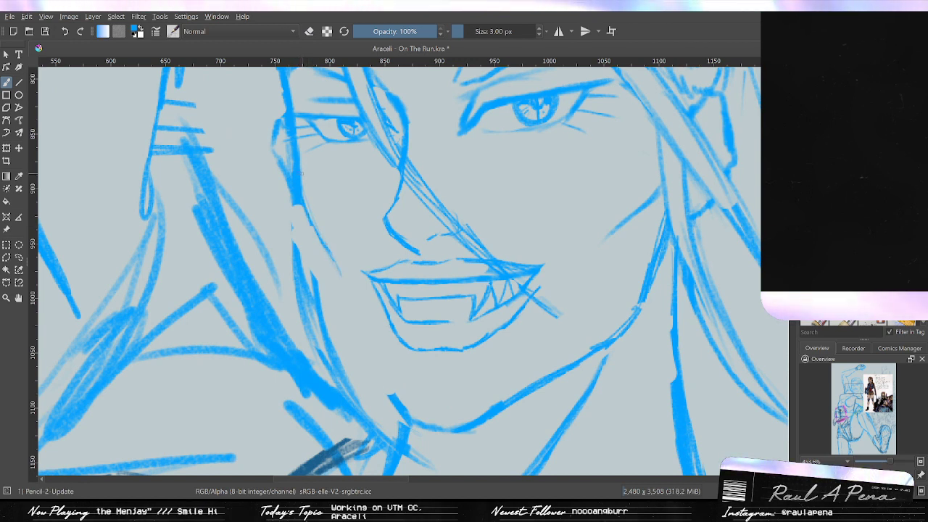
pyautogui.moveTo(300, 169)
pyautogui.mouseDown()
pyautogui.moveTo(298, 148)
pyautogui.moveTo(318, 233)
pyautogui.mouseUp()
pyautogui.press('/')
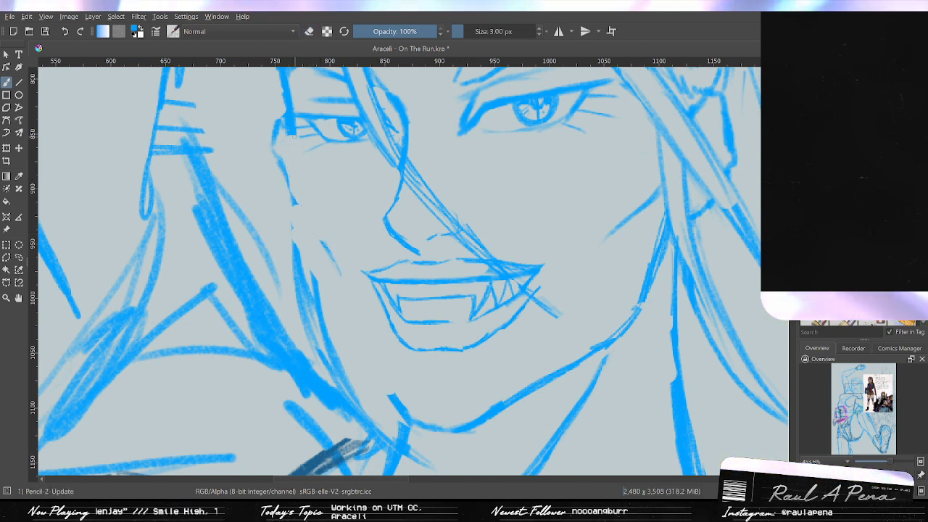
pyautogui.moveTo(292, 136)
pyautogui.mouseDown()
pyautogui.moveTo(293, 188)
pyautogui.moveTo(352, 288)
pyautogui.mouseUp()
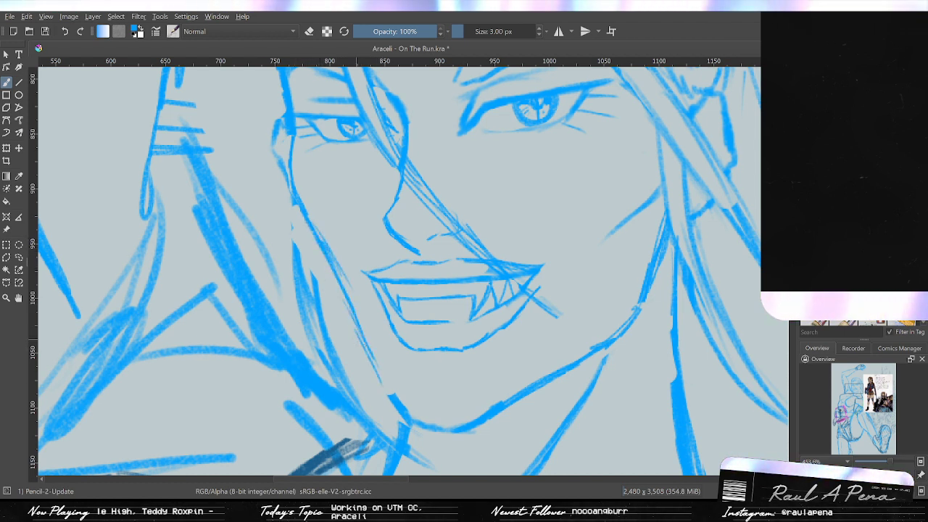
# Reinforce the far cheek line down to the chin and restore the hair strokes beside it.
pyautogui.moveTo(368, 349); pyautogui.dragTo(392, 395)
pyautogui.moveTo(352, 319); pyautogui.dragTo(372, 361)
pyautogui.moveTo(314, 246)
pyautogui.mouseDown()
pyautogui.moveTo(311, 283)
pyautogui.moveTo(316, 279)
pyautogui.mouseUp()
pyautogui.moveTo(295, 208)
pyautogui.mouseDown()
pyautogui.moveTo(294, 237)
pyautogui.moveTo(335, 265)
pyautogui.mouseUp()
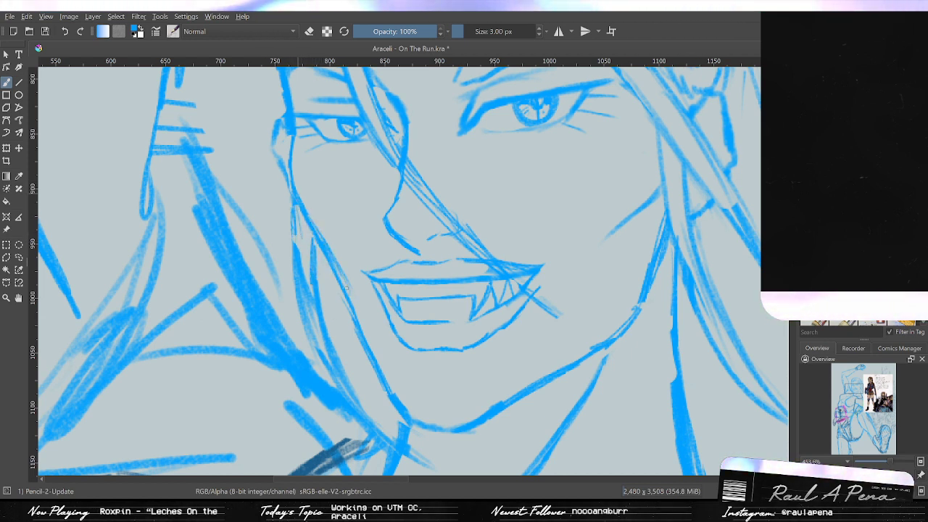
# Trim the lower end of the nose line with the 15.10 px eraser and touch up its tip with the 3 px pencil.
pyautogui.scroll(-4, 391, 264)
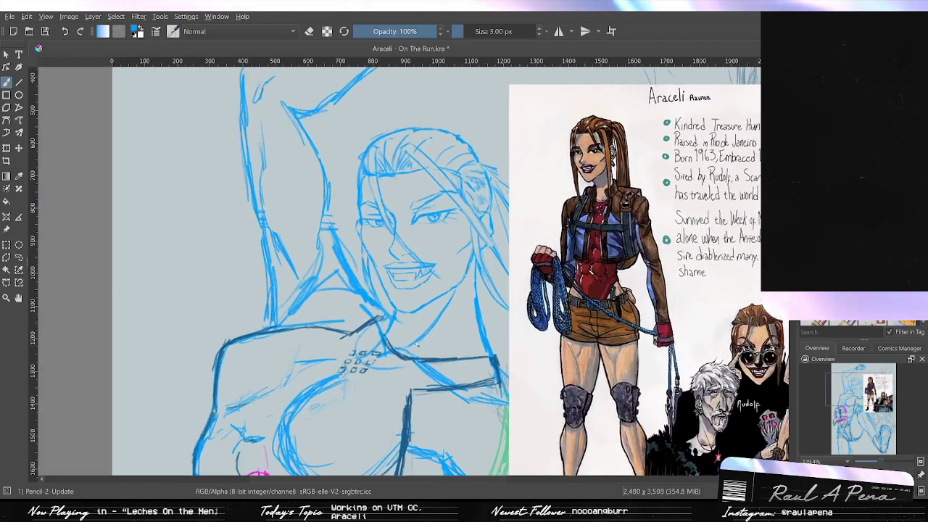
pyautogui.scroll(3, 392, 264)
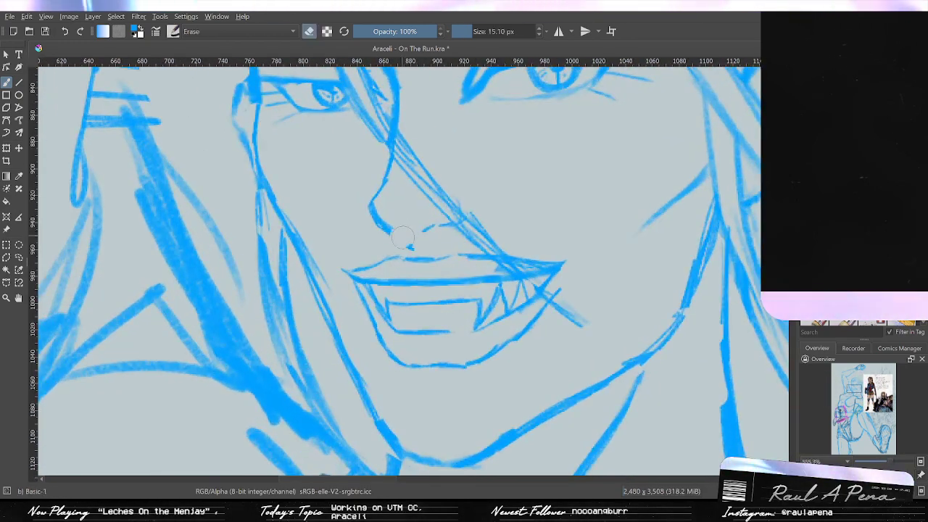
pyautogui.press('/')
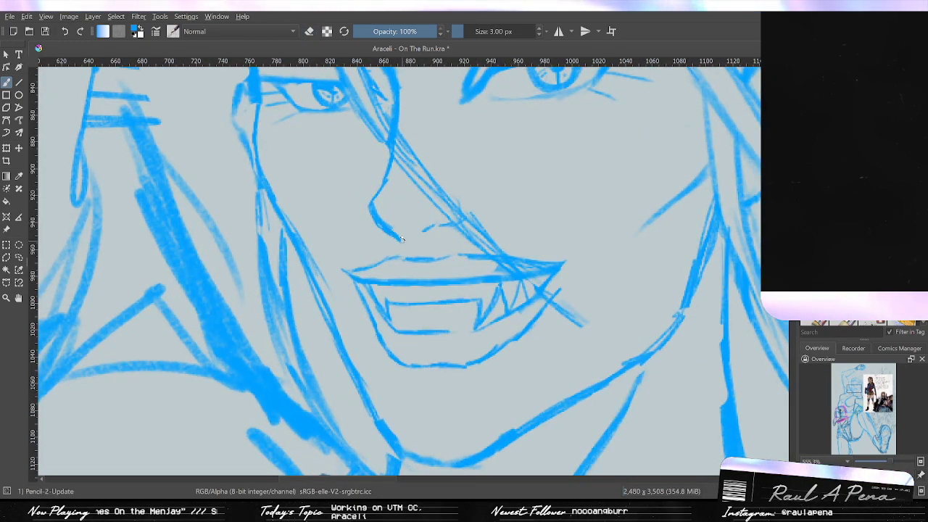
pyautogui.moveTo(402, 239)
pyautogui.mouseDown()
pyautogui.moveTo(399, 305)
pyautogui.moveTo(406, 250)
pyautogui.mouseUp()
pyautogui.moveTo(428, 229); pyautogui.dragTo(382, 276)
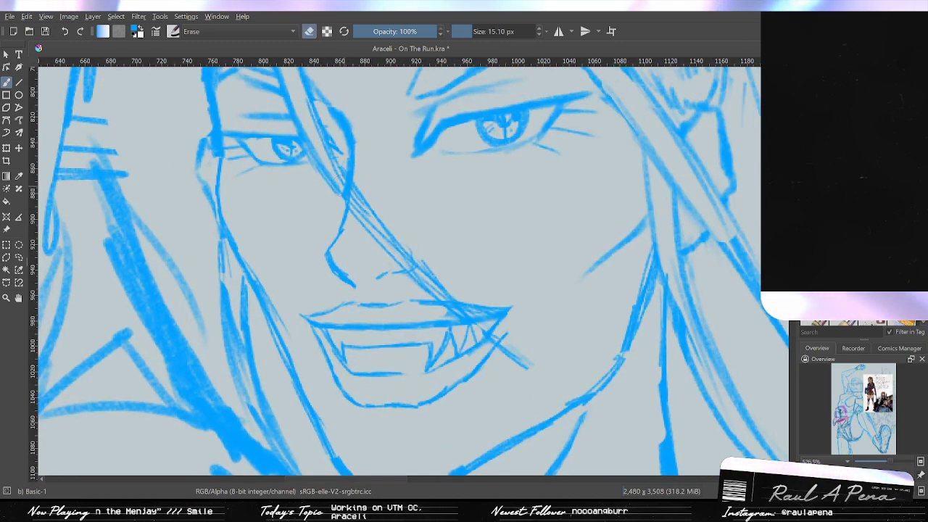
# Erase the nose bridge where the loose strand crosses it, and redraw the strand's edges over the nose.
pyautogui.moveTo(332, 170); pyautogui.dragTo(366, 207)
pyautogui.press('/')
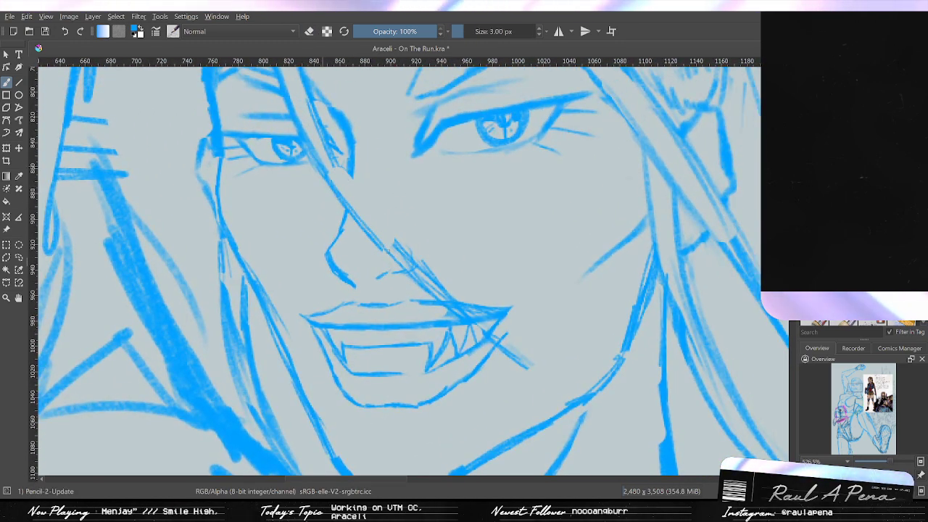
pyautogui.moveTo(330, 159)
pyautogui.mouseDown()
pyautogui.moveTo(366, 209)
pyautogui.moveTo(387, 263)
pyautogui.moveTo(384, 239)
pyautogui.moveTo(353, 265)
pyautogui.moveTo(355, 222)
pyautogui.moveTo(353, 272)
pyautogui.moveTo(382, 234)
pyautogui.moveTo(375, 236)
pyautogui.moveTo(386, 191)
pyautogui.mouseUp()
# Erase the near mouth corner with its side teeth, and redraw the upper lip edge and mouth line to a shorter, raised corner.
pyautogui.press('e')
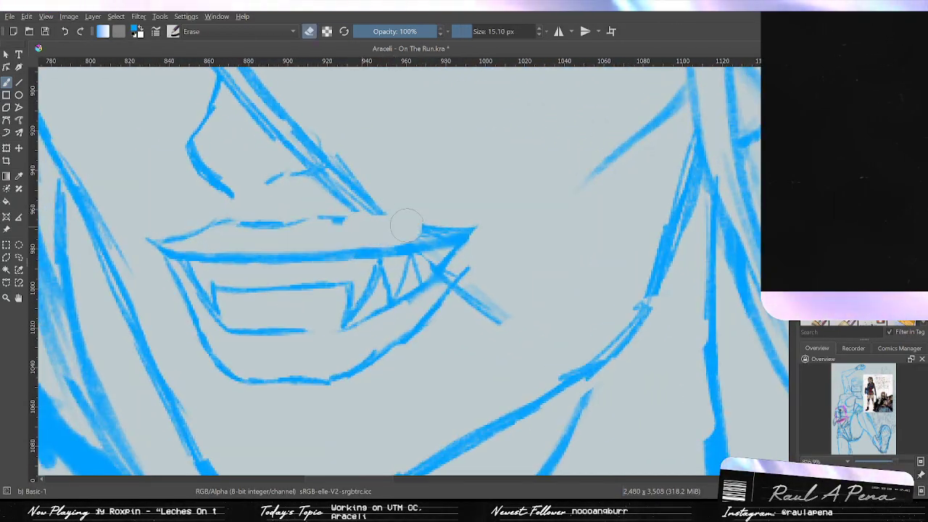
pyautogui.moveTo(433, 226)
pyautogui.mouseDown()
pyautogui.moveTo(465, 234)
pyautogui.moveTo(417, 277)
pyautogui.moveTo(427, 238)
pyautogui.moveTo(384, 252)
pyautogui.mouseUp()
pyautogui.press('/')
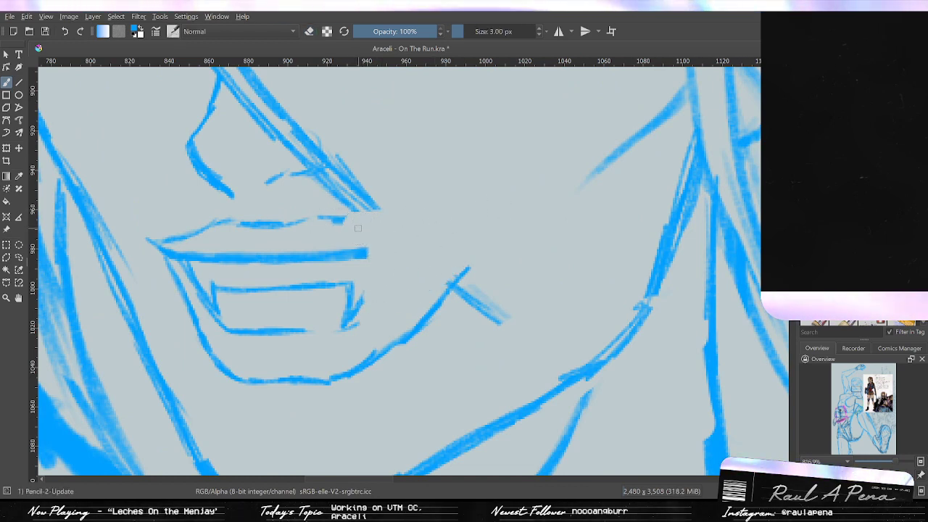
pyautogui.moveTo(338, 220)
pyautogui.mouseDown()
pyautogui.moveTo(382, 225)
pyautogui.moveTo(431, 208)
pyautogui.mouseUp()
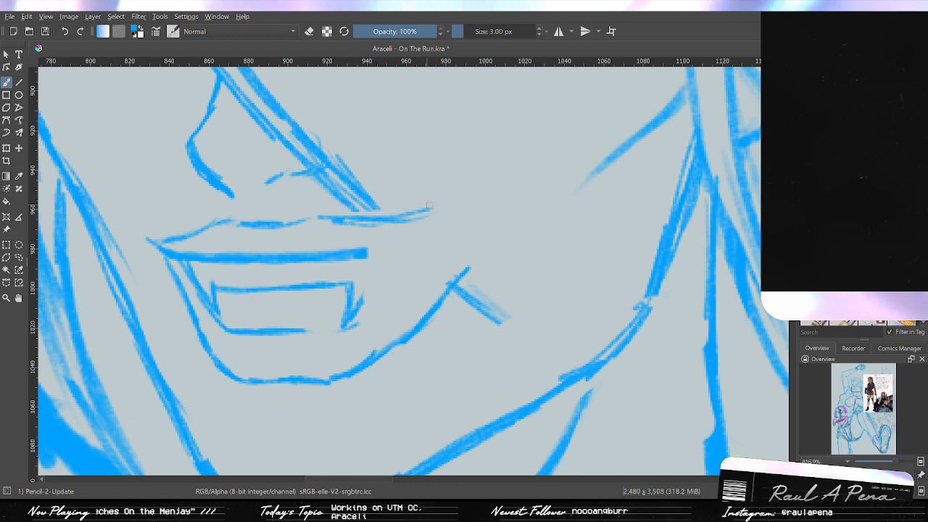
pyautogui.moveTo(368, 250); pyautogui.dragTo(424, 225)
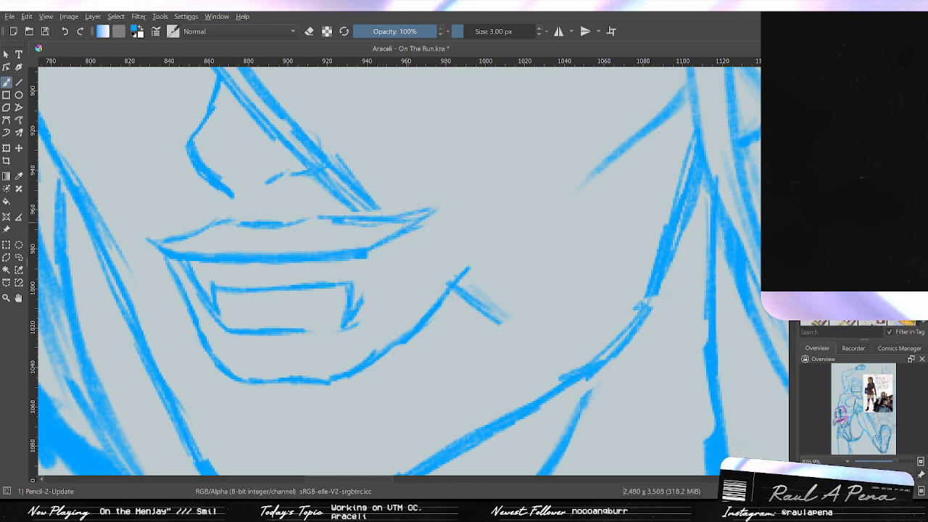
pyautogui.press('e')
pyautogui.moveTo(464, 265)
pyautogui.mouseDown()
pyautogui.moveTo(451, 288)
pyautogui.moveTo(377, 354)
pyautogui.mouseUp()
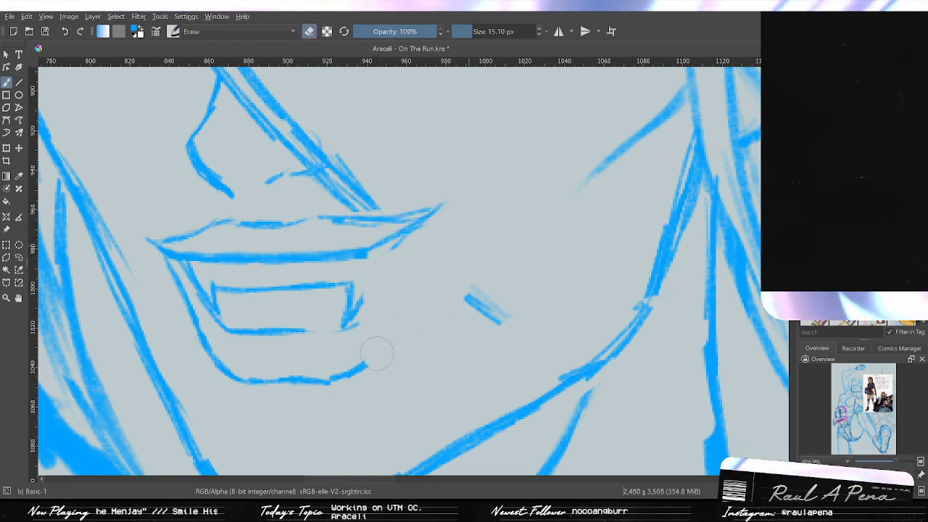
pyautogui.moveTo(367, 254); pyautogui.dragTo(449, 205)
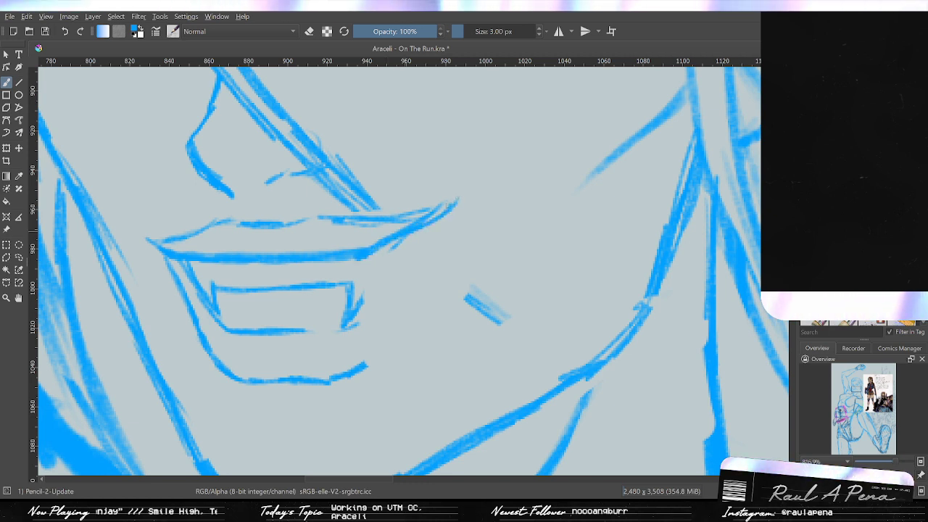
pyautogui.hotkey('ctrl', 'z')
pyautogui.hotkey('ctrl', 'z')
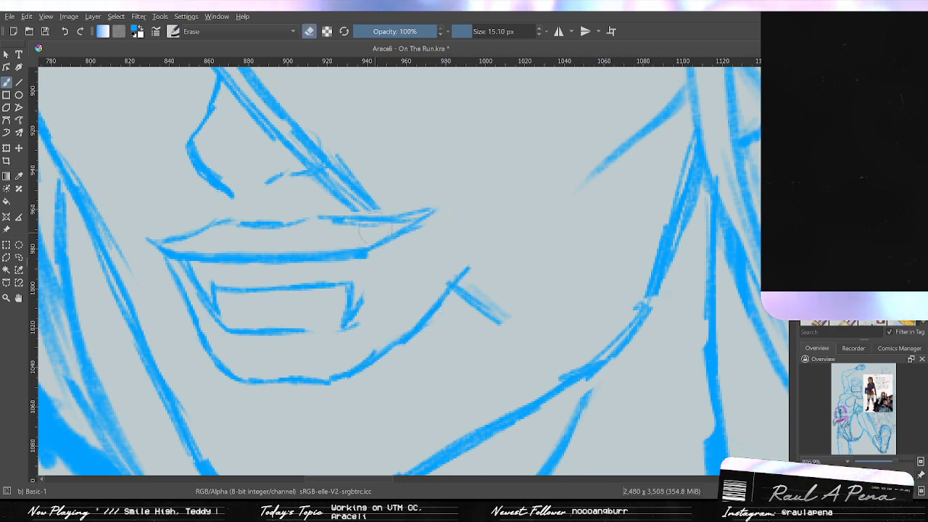
# Erase the near side of the lower lip and the tip of the near mouth corner with the 15.10 px eraser.
pyautogui.moveTo(467, 266); pyautogui.dragTo(377, 354)
pyautogui.moveTo(435, 210)
pyautogui.mouseDown()
pyautogui.moveTo(371, 217)
pyautogui.moveTo(439, 217)
pyautogui.mouseUp()
pyautogui.press('e')
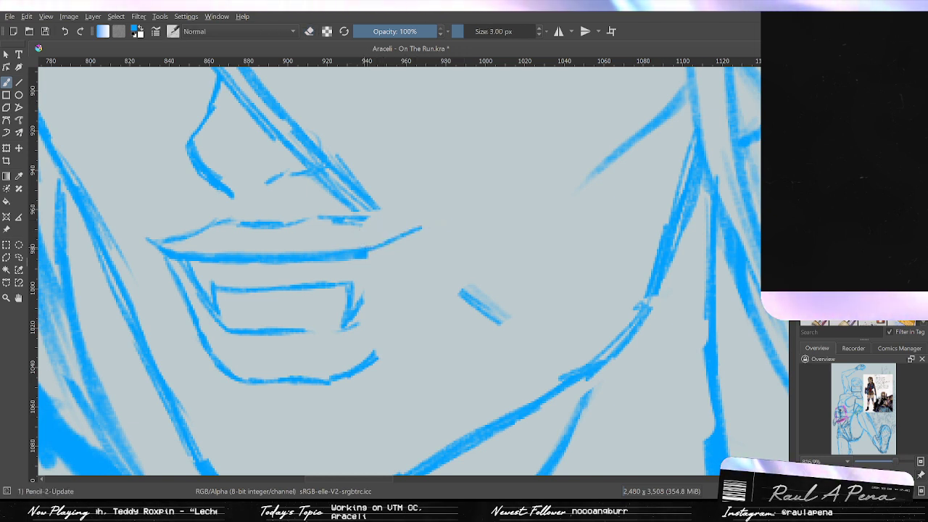
pyautogui.moveTo(400, 239); pyautogui.dragTo(453, 214)
pyautogui.hotkey('ctrl', 'z')
pyautogui.hotkey('ctrl', 'z')
pyautogui.hotkey('ctrl', 'z')
pyautogui.hotkey('ctrl', 'z')
pyautogui.hotkey('ctrl', 'z')
pyautogui.hotkey('ctrl', 'shift', 'z')
pyautogui.hotkey('ctrl', 'shift', 'z')
pyautogui.hotkey('ctrl', 'shift', 'z')
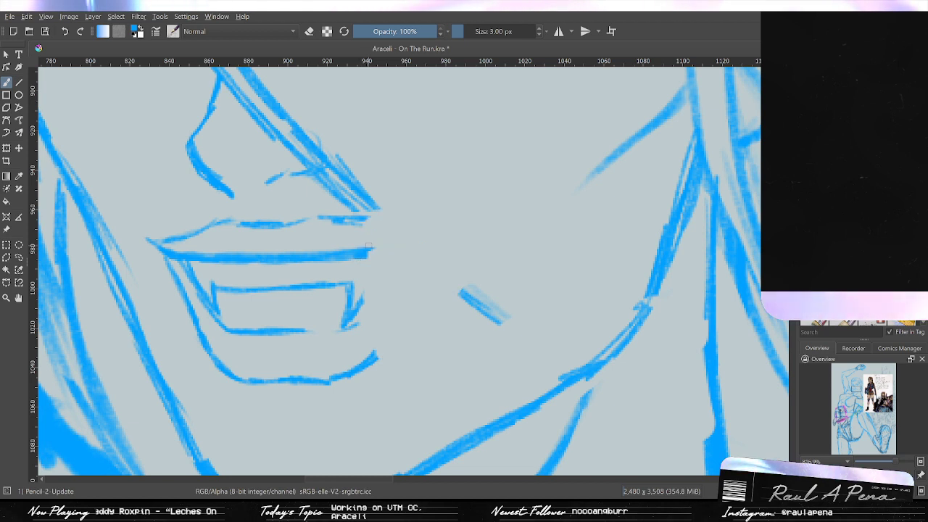
# Draw the mouth line curving up to a raised near corner, and slant the inner lower edge from there down to the near fang.
pyautogui.moveTo(388, 243); pyautogui.dragTo(456, 210)
pyautogui.moveTo(369, 253)
pyautogui.mouseDown()
pyautogui.moveTo(421, 233)
pyautogui.moveTo(362, 308)
pyautogui.mouseUp()
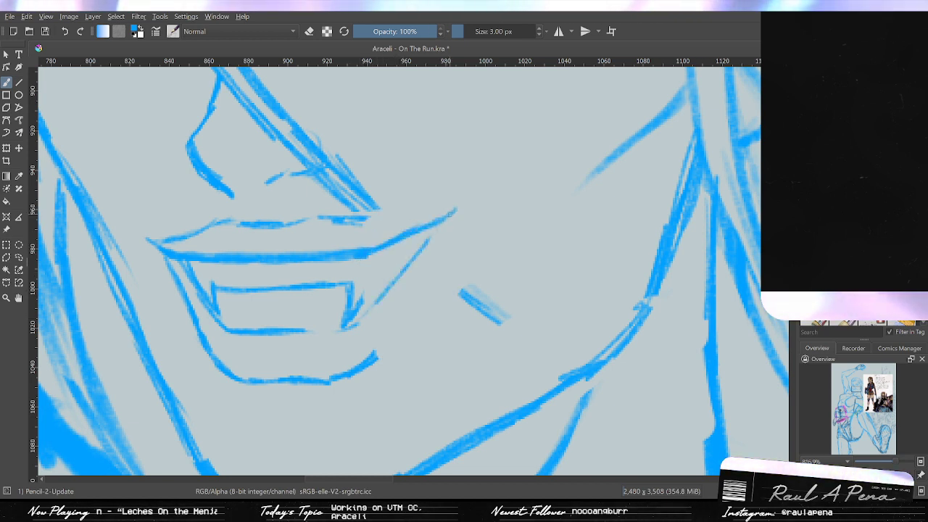
pyautogui.moveTo(423, 245); pyautogui.dragTo(351, 323)
# Replace the upper lip's top edge with a smoother contour from the far corner through the centre dip to the raised near corner.
pyautogui.moveTo(420, 221)
pyautogui.mouseDown()
pyautogui.moveTo(398, 214)
pyautogui.moveTo(352, 225)
pyautogui.moveTo(362, 221)
pyautogui.moveTo(332, 219)
pyautogui.moveTo(336, 209)
pyautogui.moveTo(409, 223)
pyautogui.moveTo(350, 210)
pyautogui.moveTo(411, 222)
pyautogui.mouseUp()
pyautogui.hotkey('ctrl', 'z')
pyautogui.press('/')
pyautogui.hotkey('ctrl', 'z')
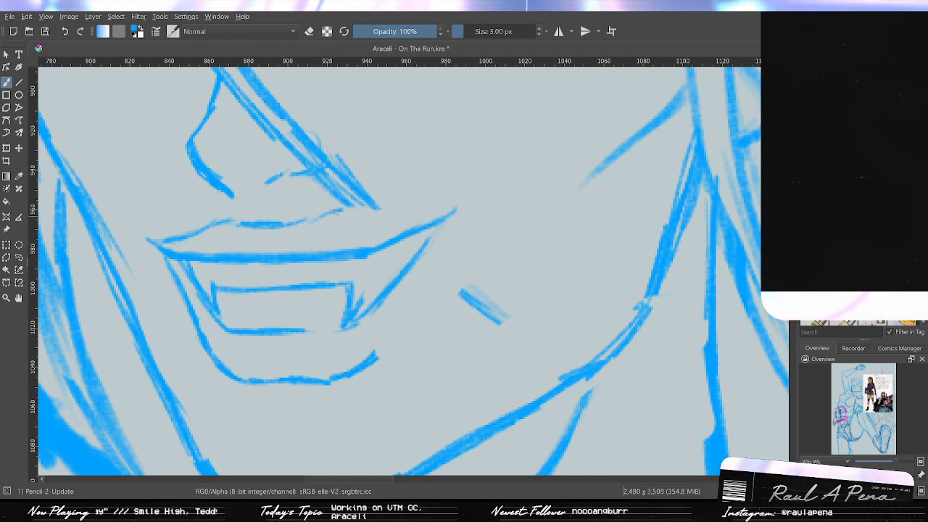
pyautogui.moveTo(314, 217); pyautogui.dragTo(385, 211)
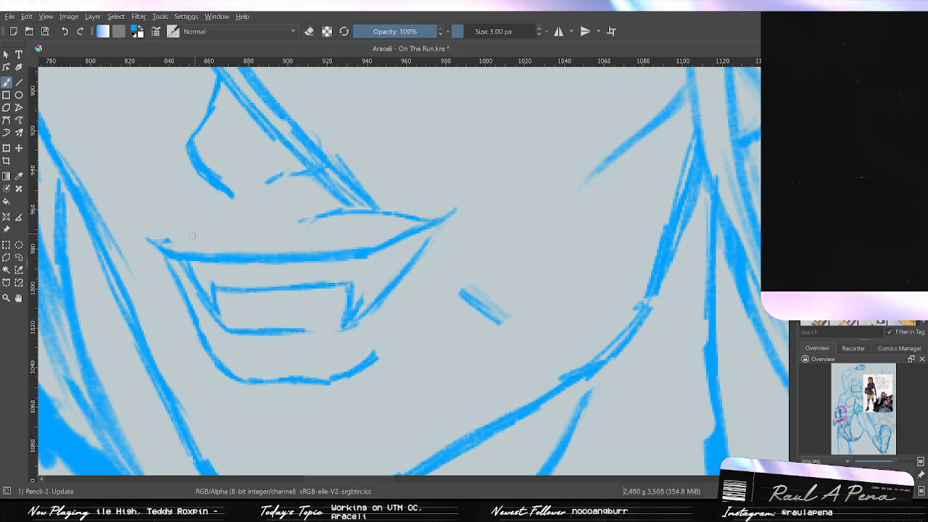
pyautogui.moveTo(201, 229); pyautogui.dragTo(294, 218)
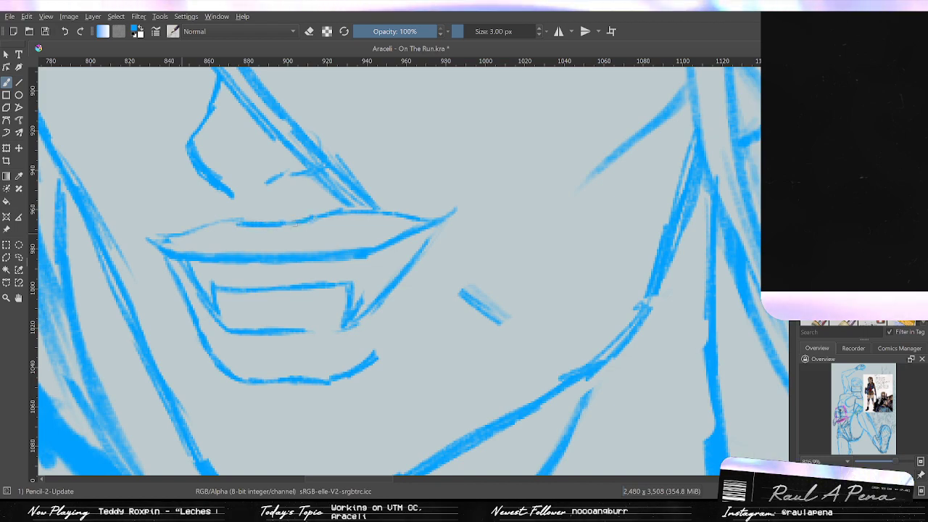
# Redraw the near side of the lower lip from below the raised mouth corner down to the lip's bottom edge.
pyautogui.moveTo(442, 269); pyautogui.dragTo(385, 344)
pyautogui.moveTo(444, 248); pyautogui.dragTo(399, 325)
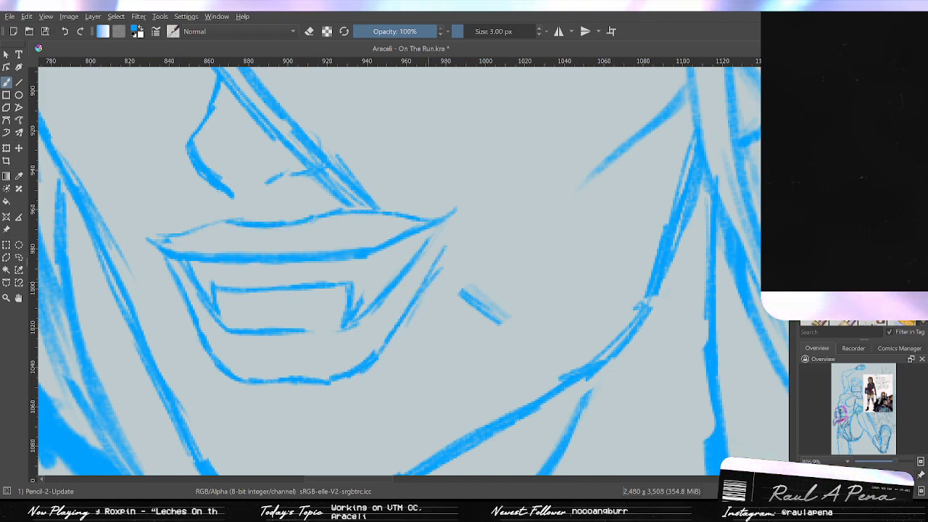
pyautogui.moveTo(424, 285); pyautogui.dragTo(361, 363)
# Erase the near fang, redraw it longer and curved, and add narrow side teeth with a shaded gap towards the raised mouth corner.
pyautogui.scroll(-4, 448, 238)
pyautogui.scroll(2, 448, 238)
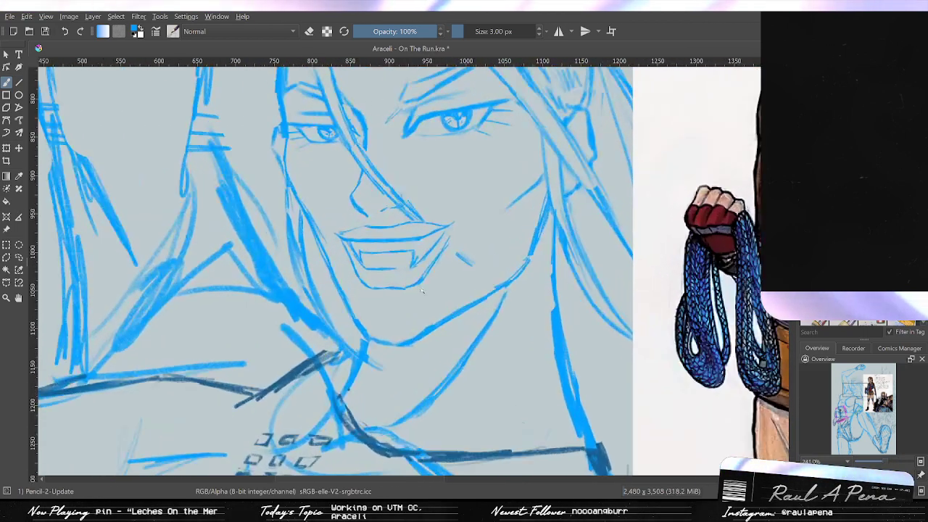
pyautogui.scroll(4, 419, 264)
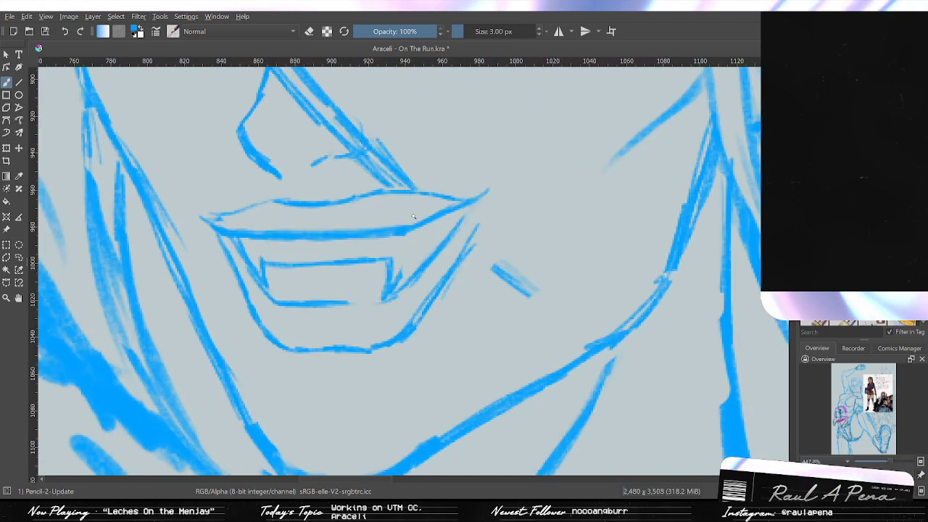
pyautogui.moveTo(391, 274); pyautogui.dragTo(377, 275)
pyautogui.press('e')
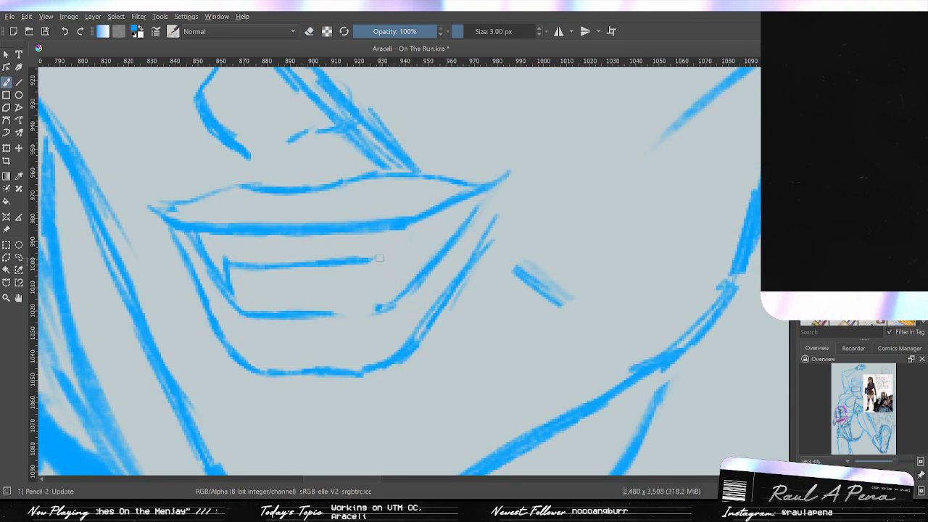
pyautogui.moveTo(406, 229); pyautogui.dragTo(402, 261)
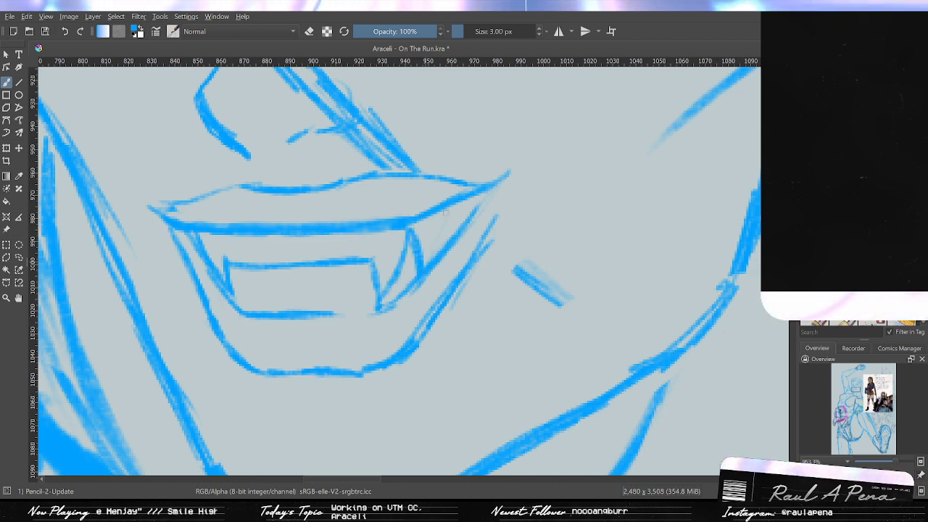
pyautogui.moveTo(445, 210); pyautogui.dragTo(436, 255)
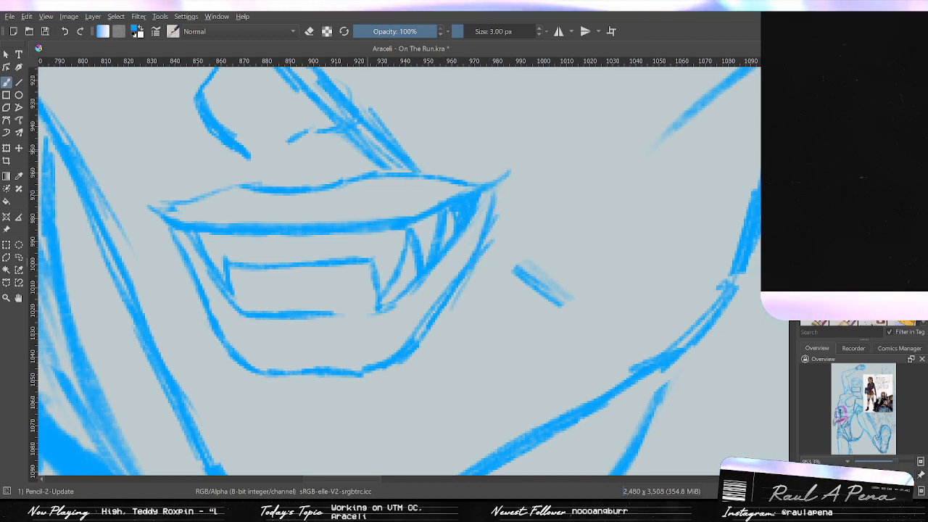
pyautogui.moveTo(453, 210); pyautogui.dragTo(508, 257)
pyautogui.scroll(-8, 482, 333)
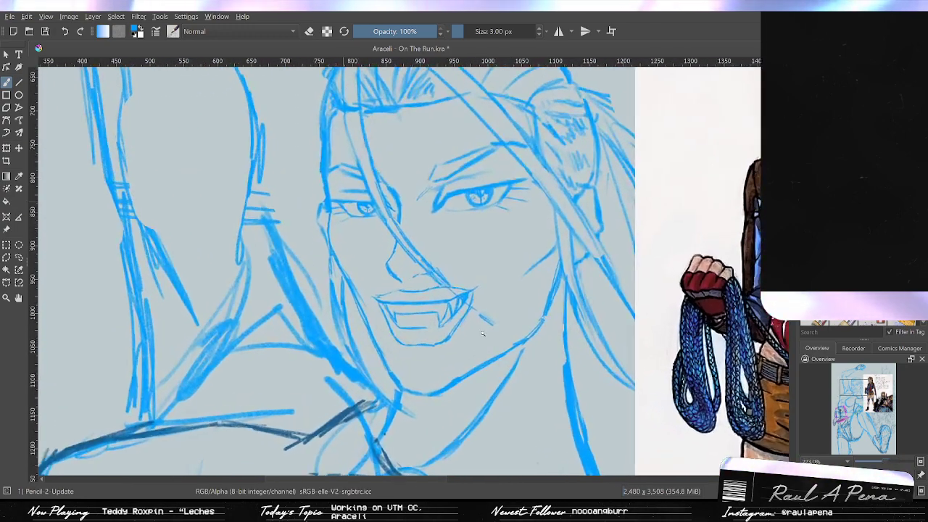
pyautogui.moveTo(482, 333); pyautogui.dragTo(483, 339)
pyautogui.moveTo(520, 294); pyautogui.dragTo(478, 304)
pyautogui.scroll(-3, 478, 303)
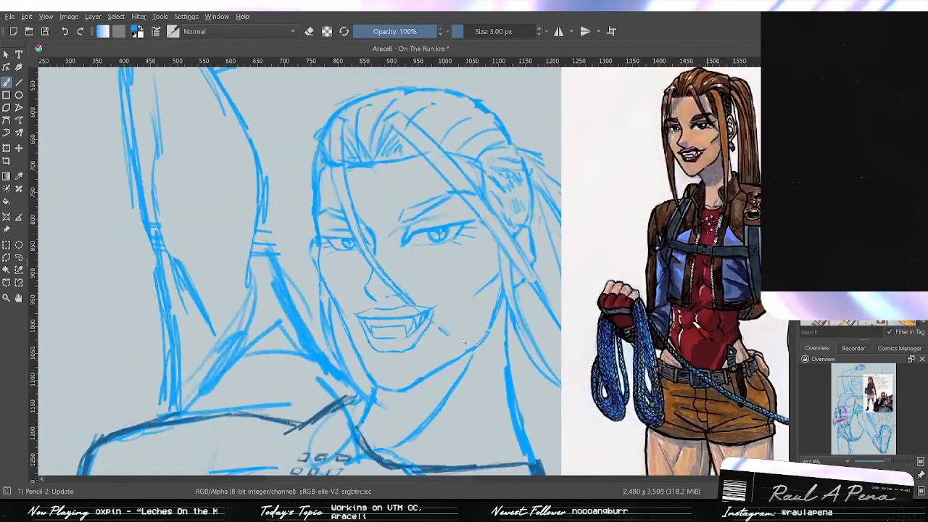
# Erase the near half of the upper lip's top edge and the end of the loose strand crossing it.
pyautogui.scroll(10, 461, 344)
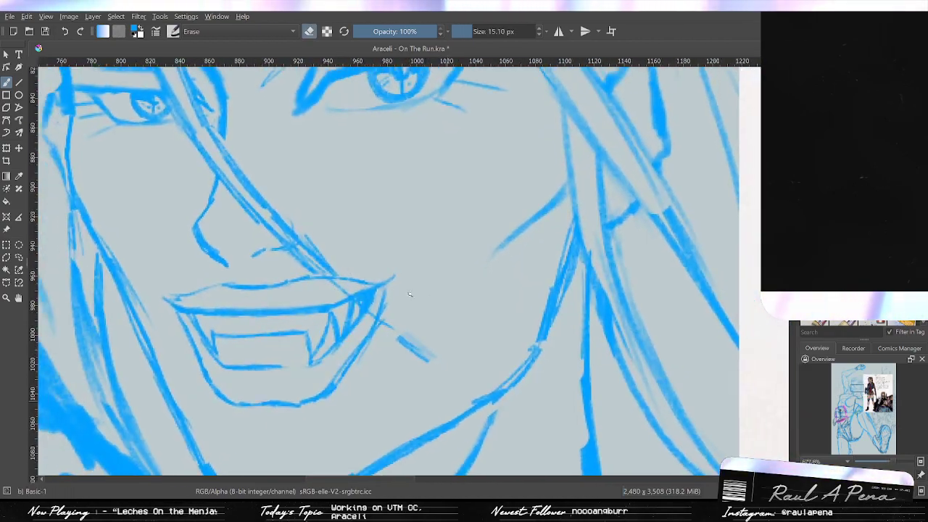
pyautogui.moveTo(364, 296); pyautogui.dragTo(457, 298)
pyautogui.moveTo(392, 276); pyautogui.dragTo(471, 280)
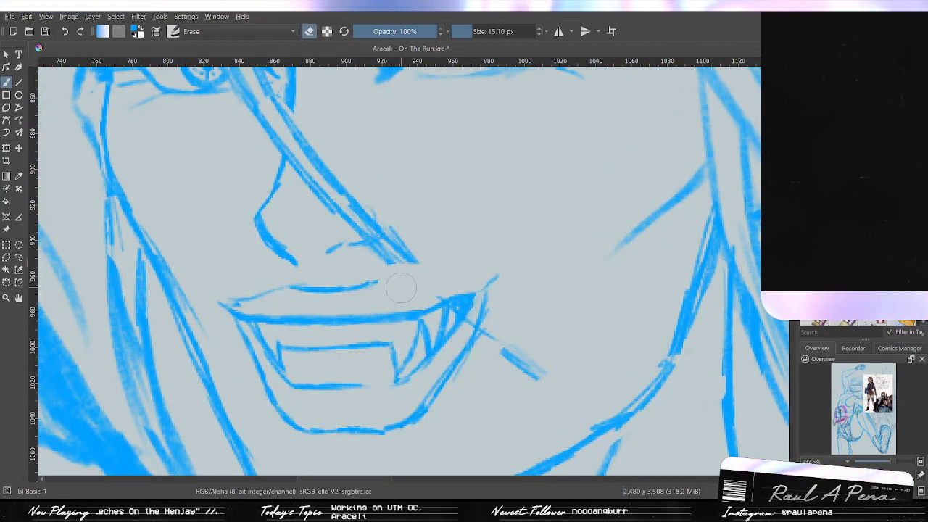
pyautogui.hotkey('ctrl', 'z')
pyautogui.moveTo(392, 277); pyautogui.dragTo(472, 279)
pyautogui.press('/')
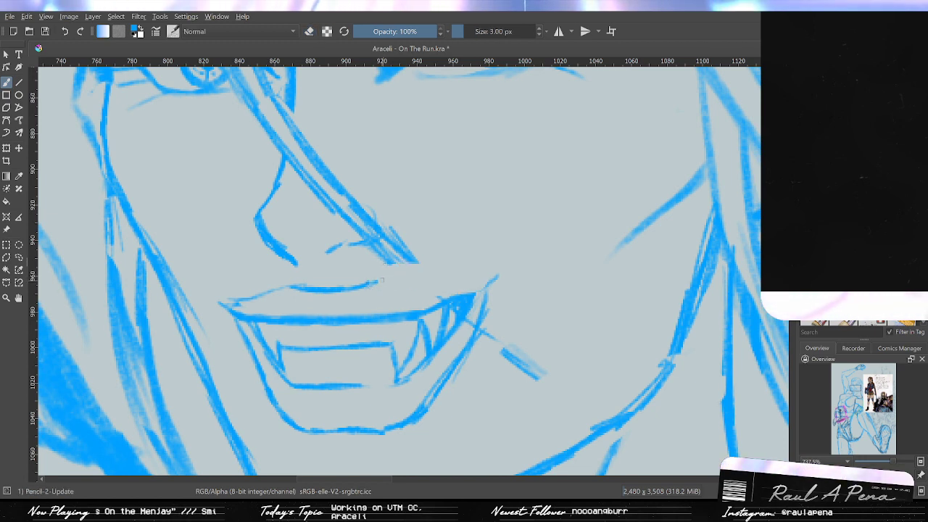
# Redraw the near half of the upper lip's top edge as a rounded peak sloping down towards the raised mouth corner.
pyautogui.moveTo(384, 278); pyautogui.dragTo(423, 295)
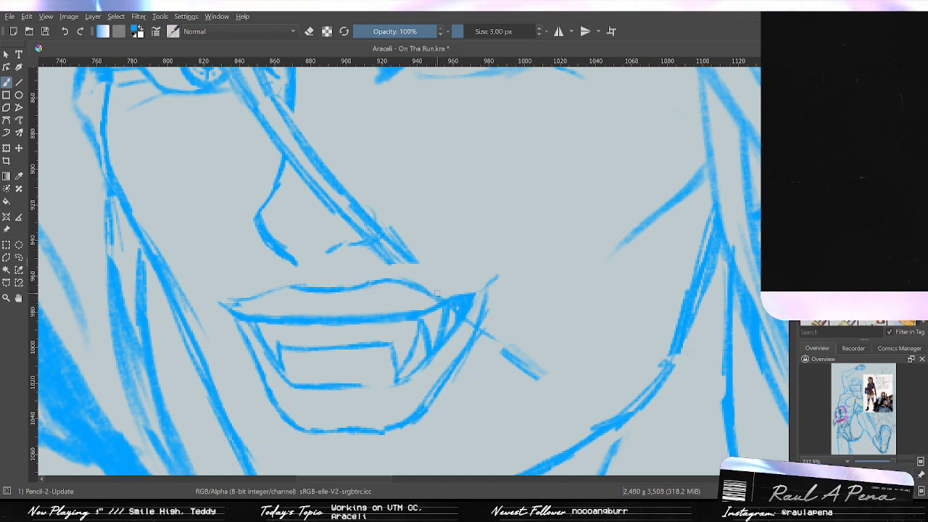
pyautogui.hotkey('ctrl', 'z')
pyautogui.moveTo(416, 283)
pyautogui.mouseDown()
pyautogui.moveTo(464, 293)
pyautogui.moveTo(460, 284)
pyautogui.moveTo(496, 275)
pyautogui.moveTo(510, 285)
pyautogui.moveTo(494, 280)
pyautogui.moveTo(270, 355)
pyautogui.moveTo(389, 320)
pyautogui.mouseUp()
pyautogui.scroll(-4, 495, 266)
pyautogui.scroll(3, 342, 333)
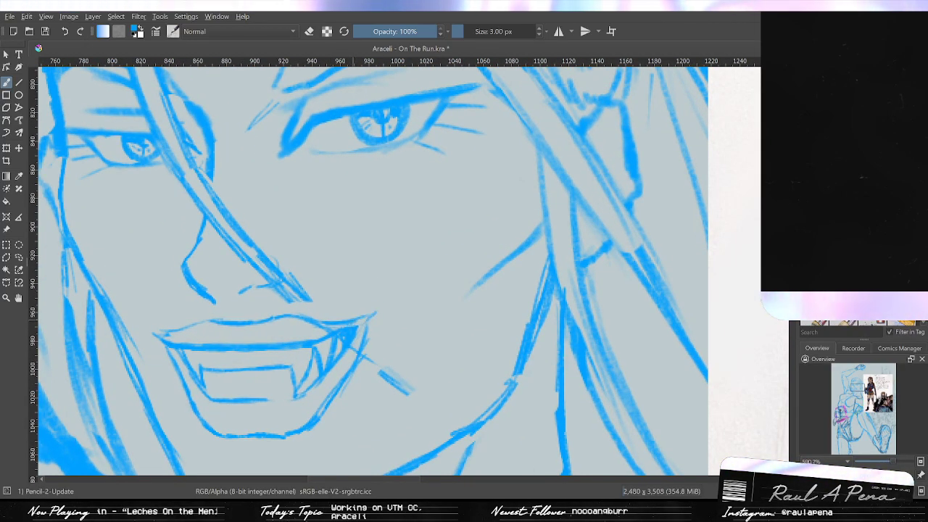
# Refine the near mouth corner into a smooth upward curl and clear the lower lip's line just beneath it.
pyautogui.scroll(2, 389, 279)
pyautogui.moveTo(352, 317)
pyautogui.mouseDown()
pyautogui.moveTo(416, 291)
pyautogui.moveTo(424, 298)
pyautogui.mouseUp()
pyautogui.press('/')
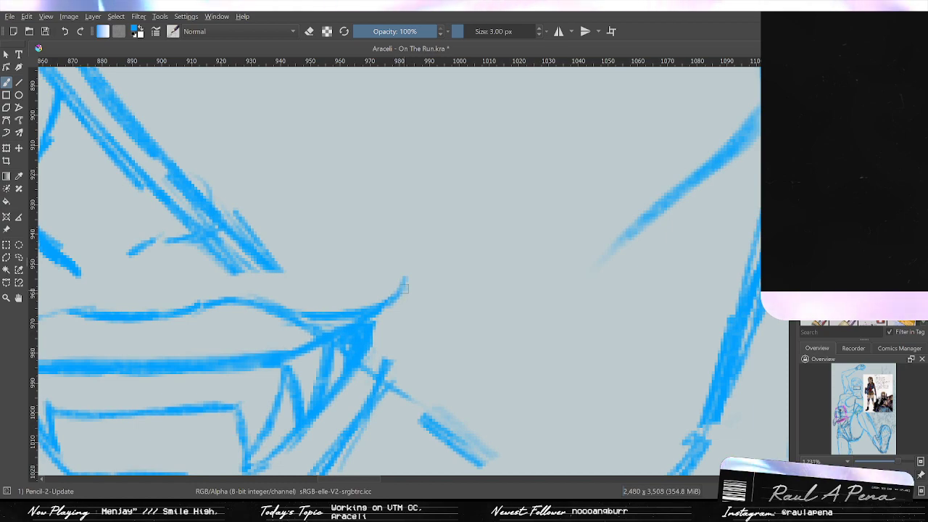
pyautogui.moveTo(384, 303)
pyautogui.mouseDown()
pyautogui.moveTo(418, 276)
pyautogui.moveTo(414, 342)
pyautogui.moveTo(397, 328)
pyautogui.mouseUp()
pyautogui.scroll(4, 397, 327)
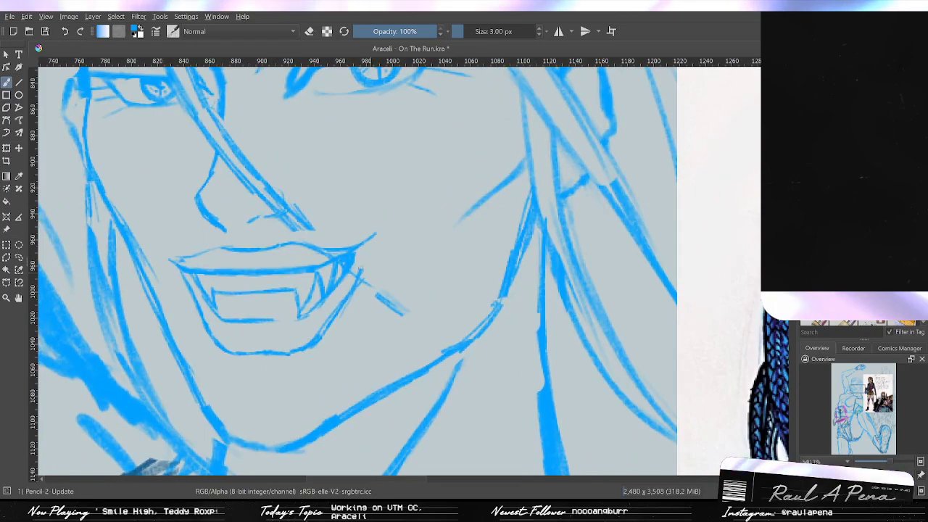
pyautogui.moveTo(385, 234); pyautogui.dragTo(399, 304)
pyautogui.scroll(-3, 400, 303)
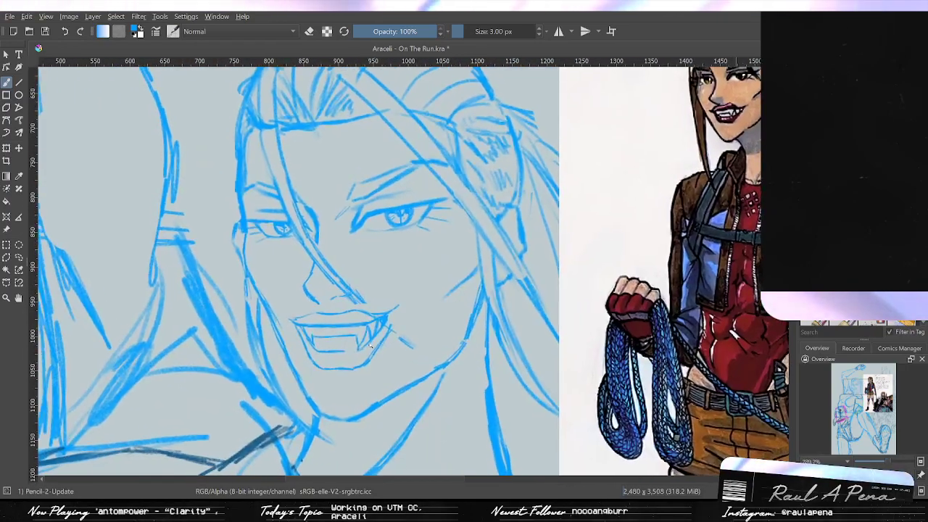
# Thicken the mouth's right-hand corner beside the fangs and connect the lower lip outline to it.
pyautogui.scroll(4, 400, 301)
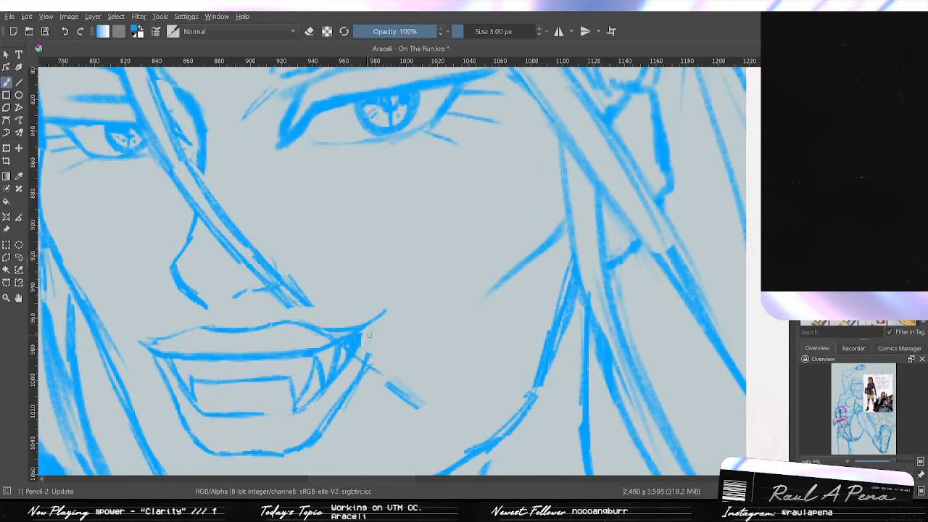
pyautogui.scroll(2, 360, 343)
pyautogui.moveTo(380, 316); pyautogui.dragTo(383, 303)
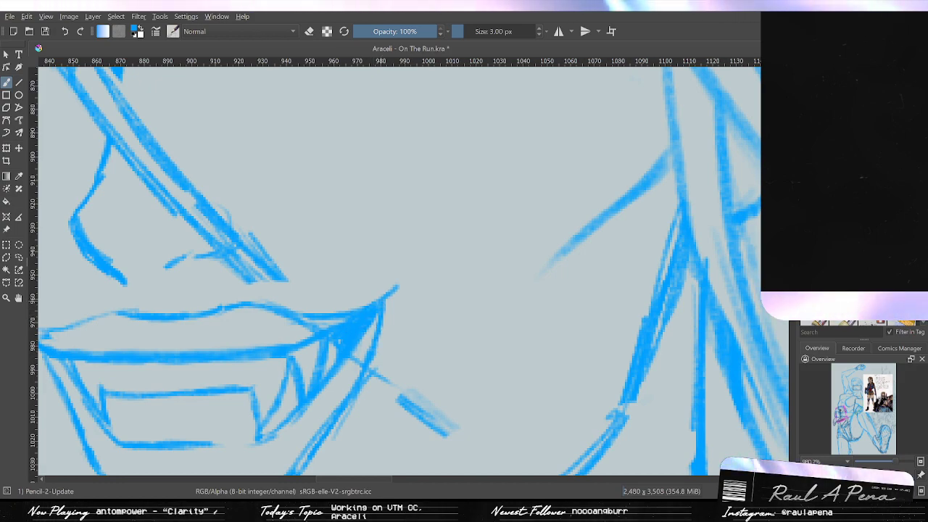
pyautogui.moveTo(407, 280); pyautogui.dragTo(278, 428)
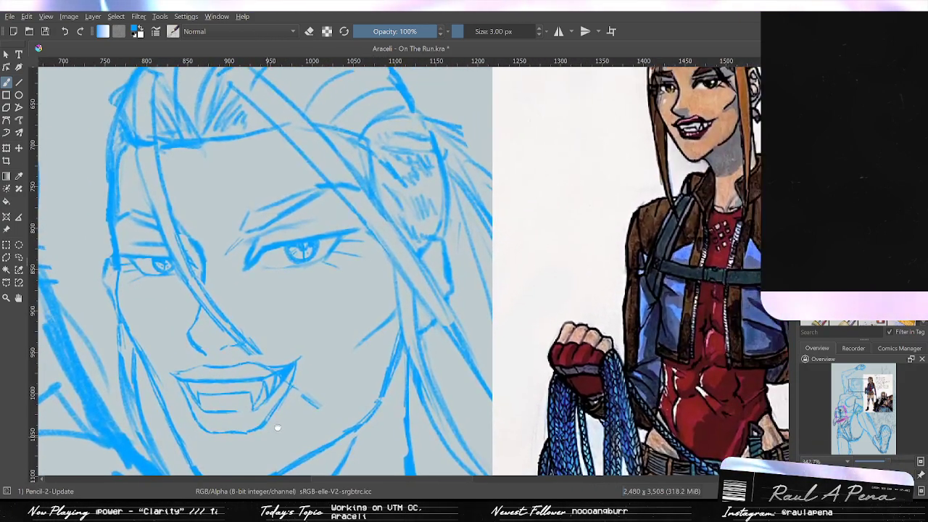
# Erase the lower lip's right-hand outline and the stray line crossing it below the mouth corner.
pyautogui.scroll(2, 277, 428)
pyautogui.scroll(4, 420, 217)
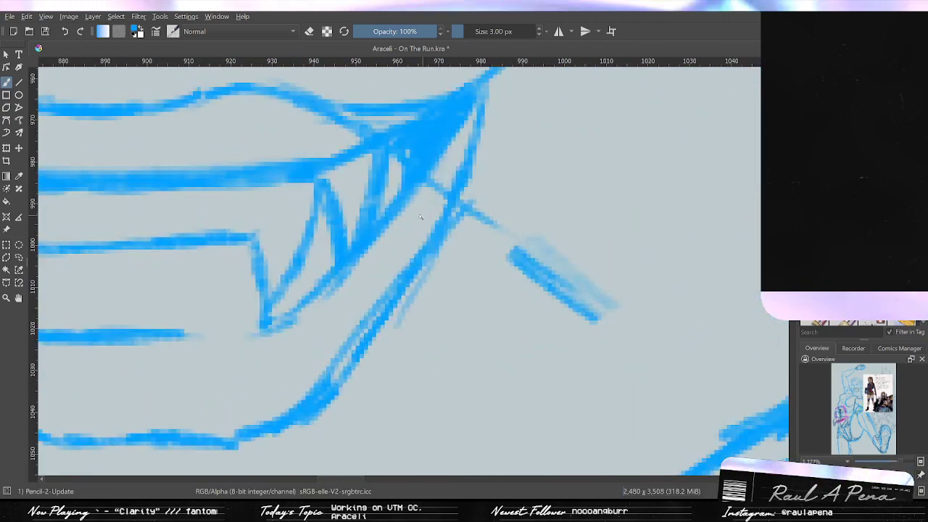
pyautogui.moveTo(420, 217); pyautogui.dragTo(402, 255)
pyautogui.press('/')
pyautogui.moveTo(451, 223)
pyautogui.mouseDown()
pyautogui.moveTo(400, 355)
pyautogui.moveTo(479, 204)
pyautogui.moveTo(378, 335)
pyautogui.mouseUp()
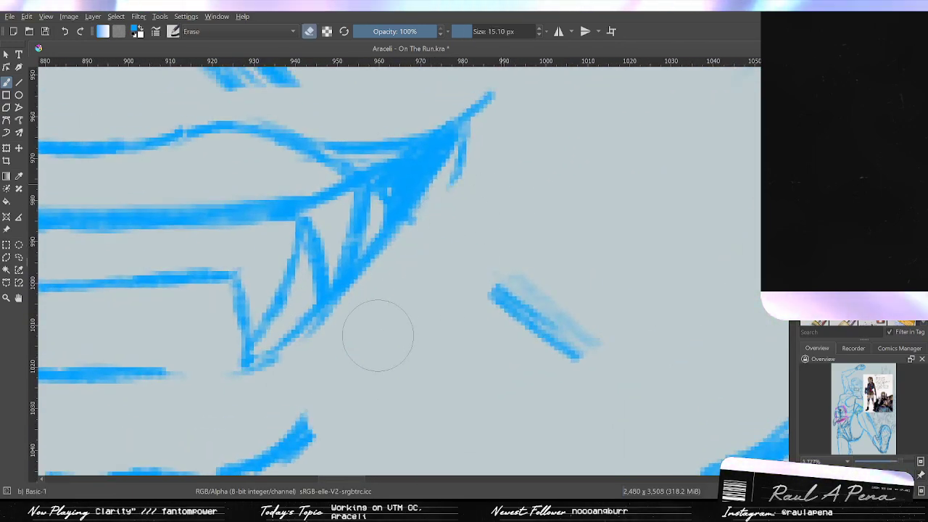
# Redraw the lower lip's right-hand outline from the mouth corner down to the chin side with the 3 px pencil.
pyautogui.press('e')
pyautogui.moveTo(458, 151); pyautogui.dragTo(362, 348)
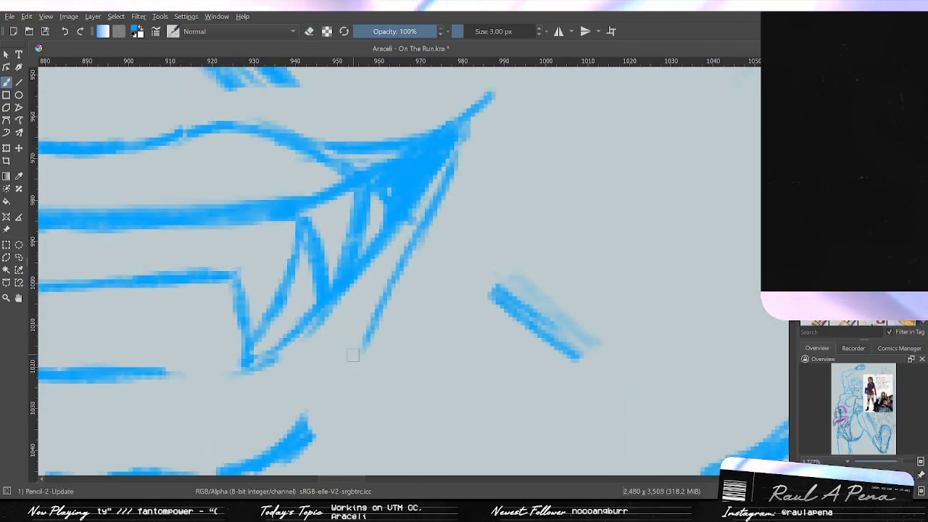
pyautogui.moveTo(401, 274); pyautogui.dragTo(329, 430)
pyautogui.hotkey('ctrl', 'z')
pyautogui.moveTo(374, 329); pyautogui.dragTo(330, 420)
pyautogui.moveTo(358, 348); pyautogui.dragTo(313, 427)
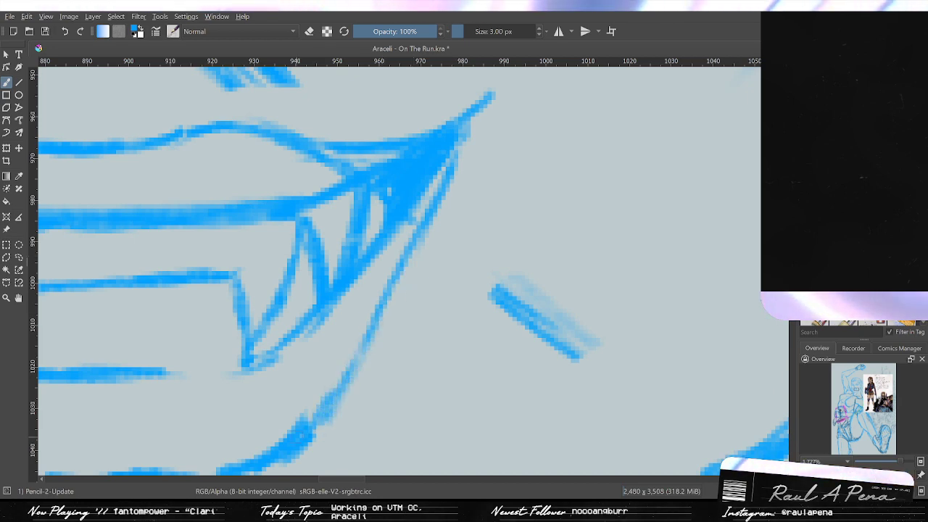
# Rework the lower lip's right-hand bend with the canvas rotated, joining the side line smoothly to the bottom edge, and restore the canvas rotation.
pyautogui.moveTo(313, 395); pyautogui.dragTo(440, 293)
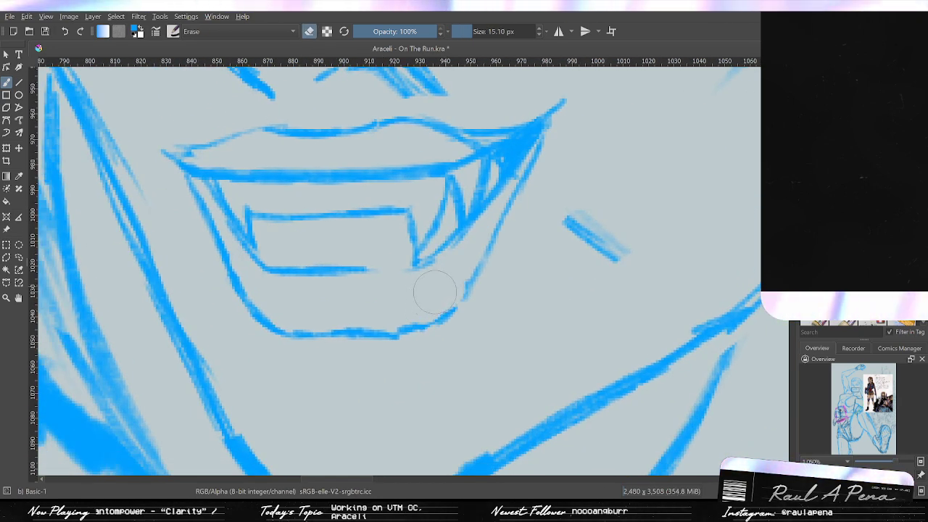
pyautogui.press('6')
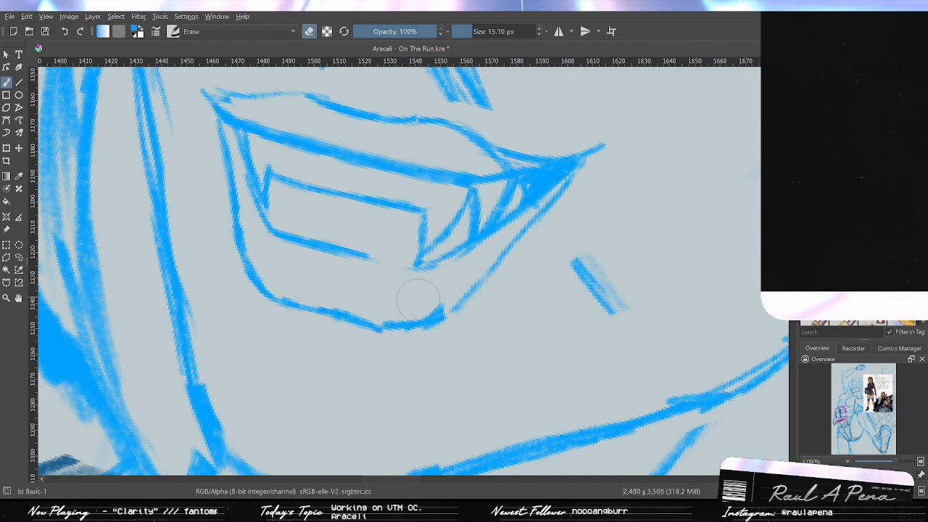
pyautogui.moveTo(486, 274); pyautogui.dragTo(445, 310)
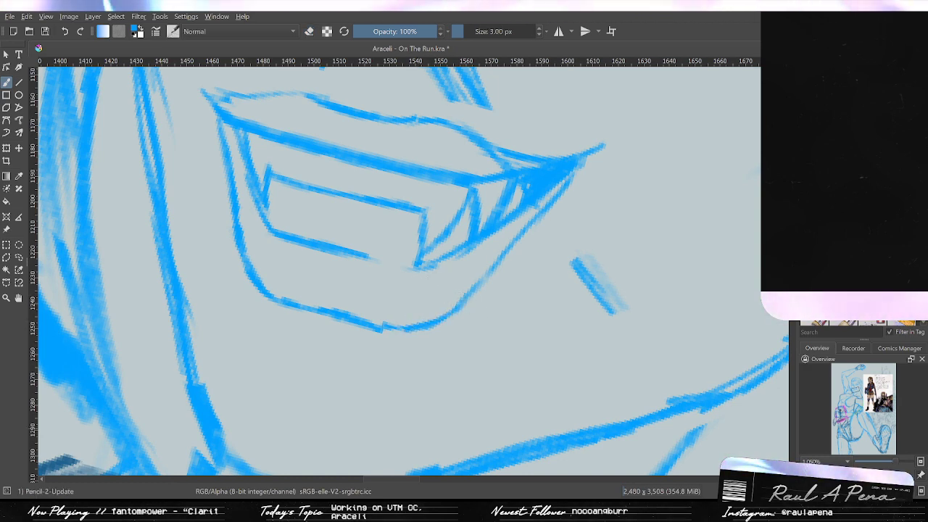
pyautogui.press('4')
pyautogui.press('4')
pyautogui.press('4')
pyautogui.press('4')
pyautogui.press('6')
pyautogui.press('6')
pyautogui.press('6')
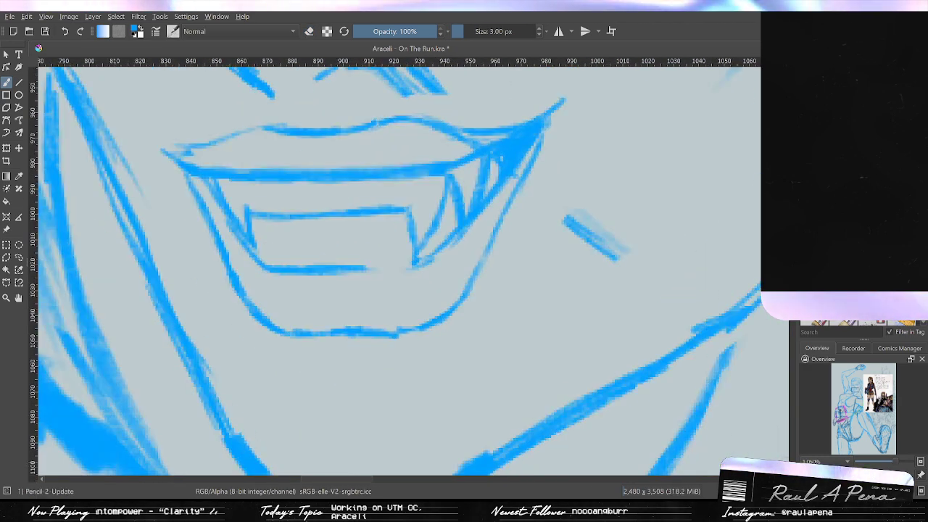
pyautogui.scroll(-4, 650, 324)
pyautogui.moveTo(618, 311); pyautogui.dragTo(607, 364)
pyautogui.scroll(-4, 608, 365)
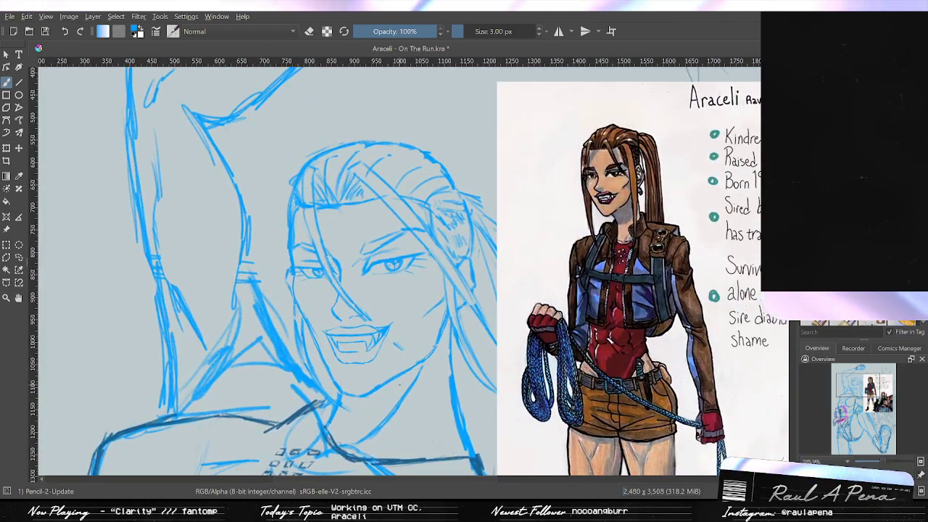
# Erase the lower lip's left-hand curve and redraw it as a clean line joining the bottom edge.
pyautogui.scroll(3, 400, 385)
pyautogui.scroll(1, 396, 326)
pyautogui.press('e')
pyautogui.moveTo(423, 251); pyautogui.dragTo(483, 275)
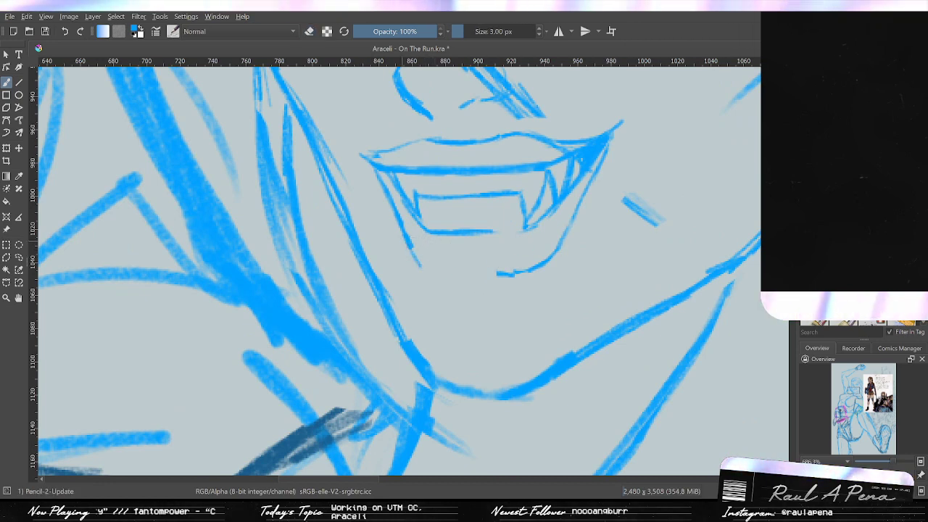
pyautogui.moveTo(444, 270); pyautogui.dragTo(498, 274)
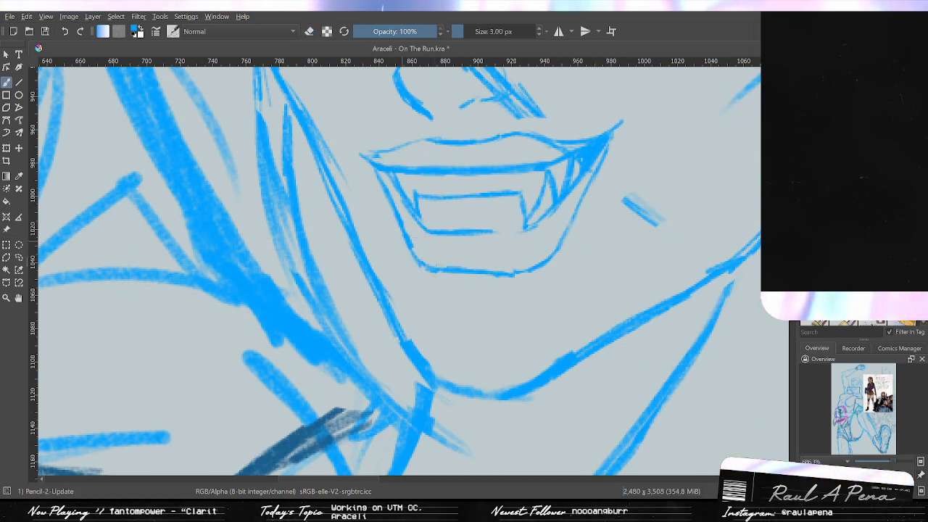
pyautogui.scroll(-4, 483, 295)
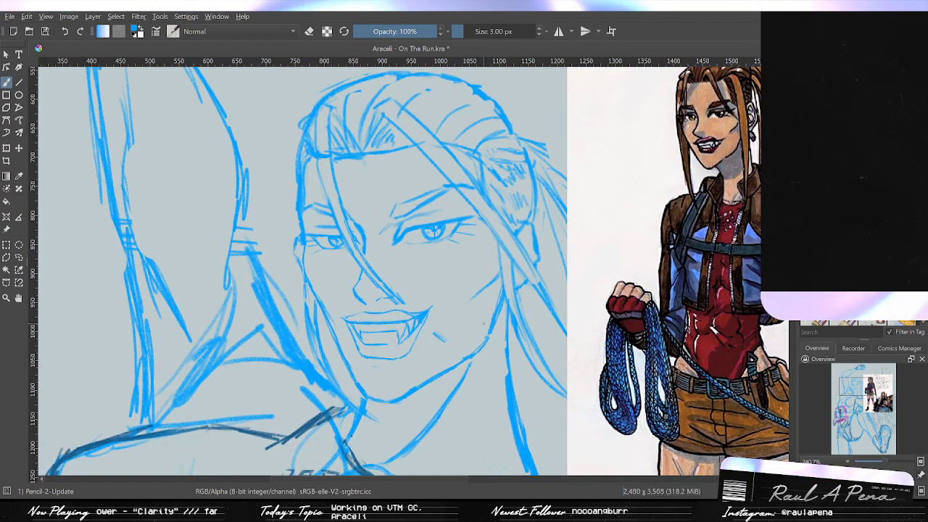
pyautogui.scroll(-3, 483, 319)
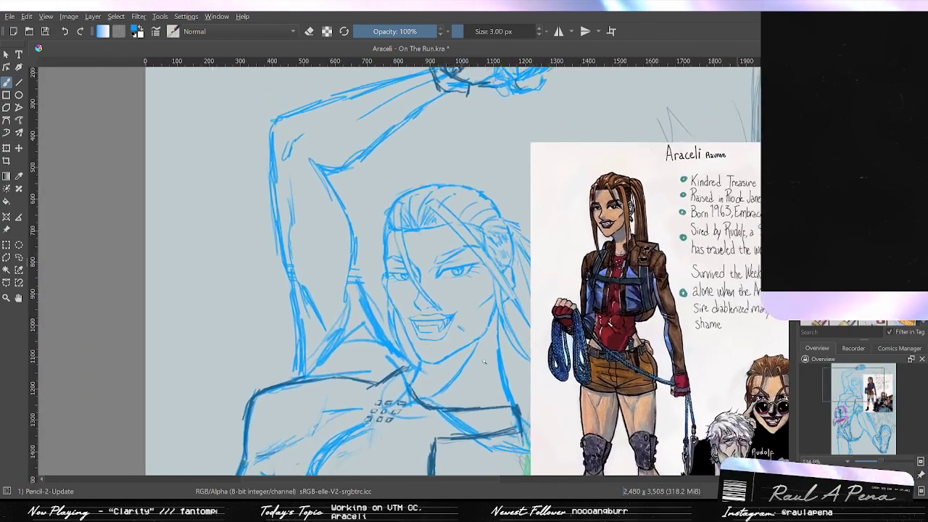
pyautogui.scroll(3, 491, 367)
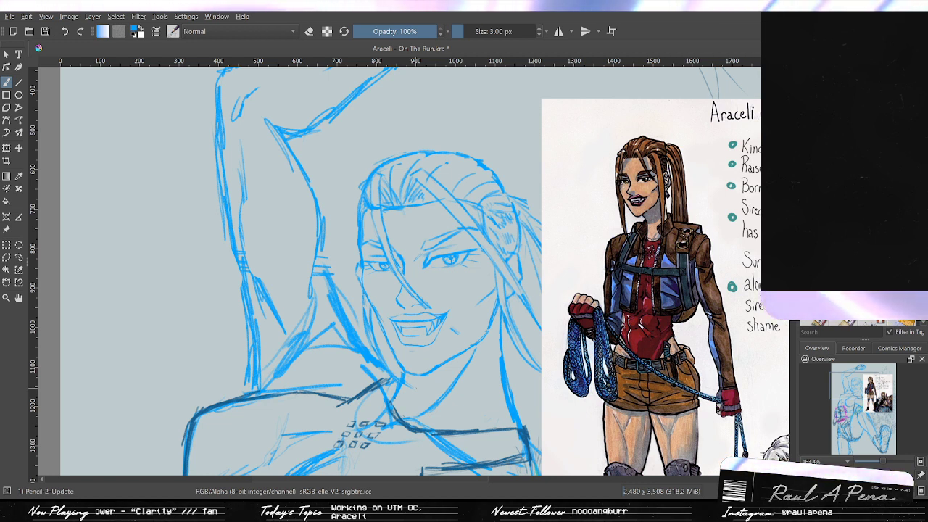
pyautogui.scroll(3, 439, 279)
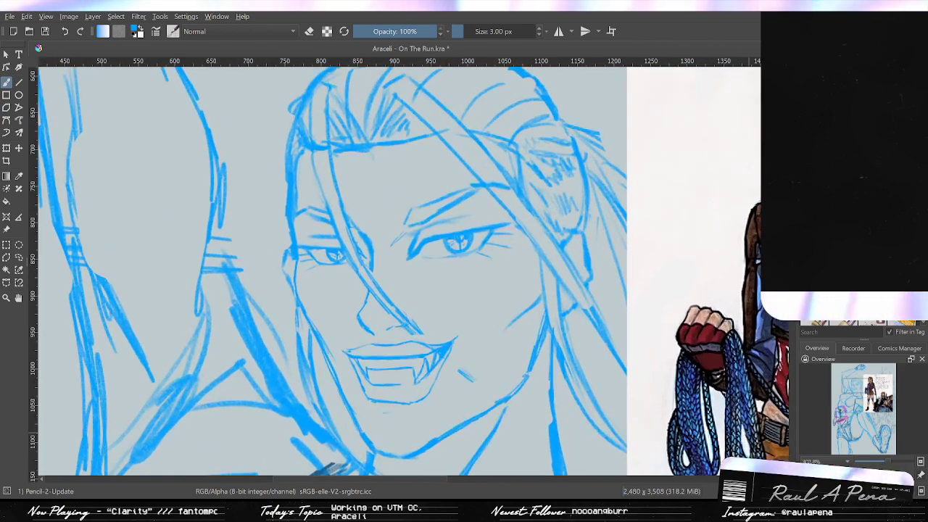
# Outline the unobstructed eye, including its lashes and eyelid crease, with a polygonal selection.
pyautogui.click(6, 258)
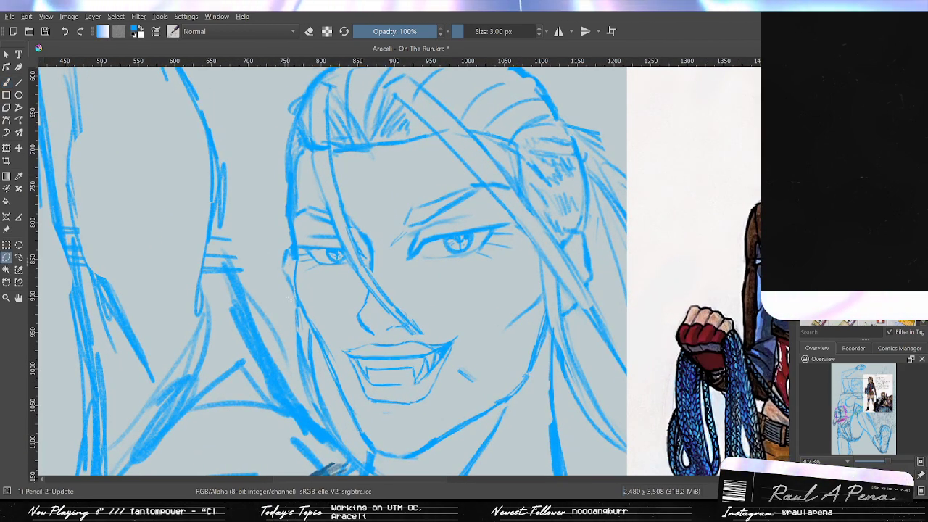
pyautogui.scroll(4, 418, 267)
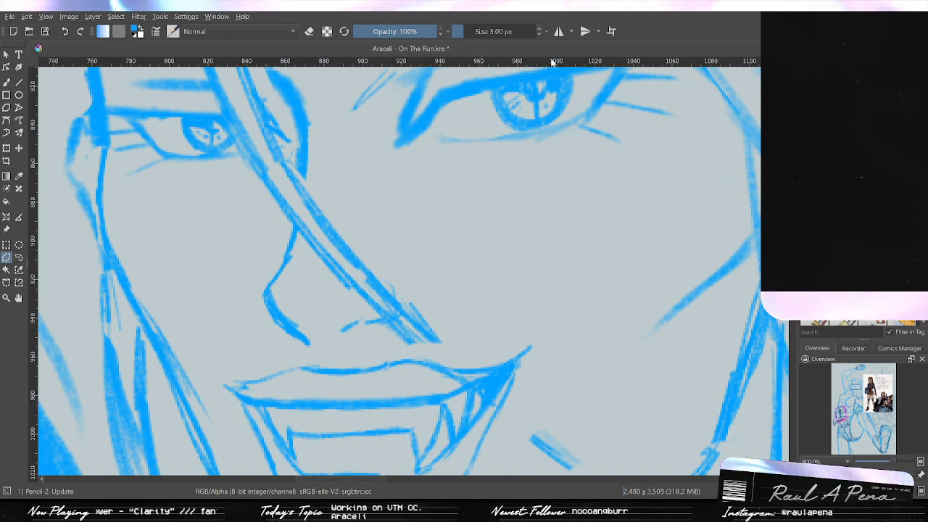
pyautogui.moveTo(497, 205); pyautogui.dragTo(407, 322)
pyautogui.scroll(2, 411, 254)
pyautogui.scroll(-3, 411, 248)
pyautogui.scroll(-1, 409, 248)
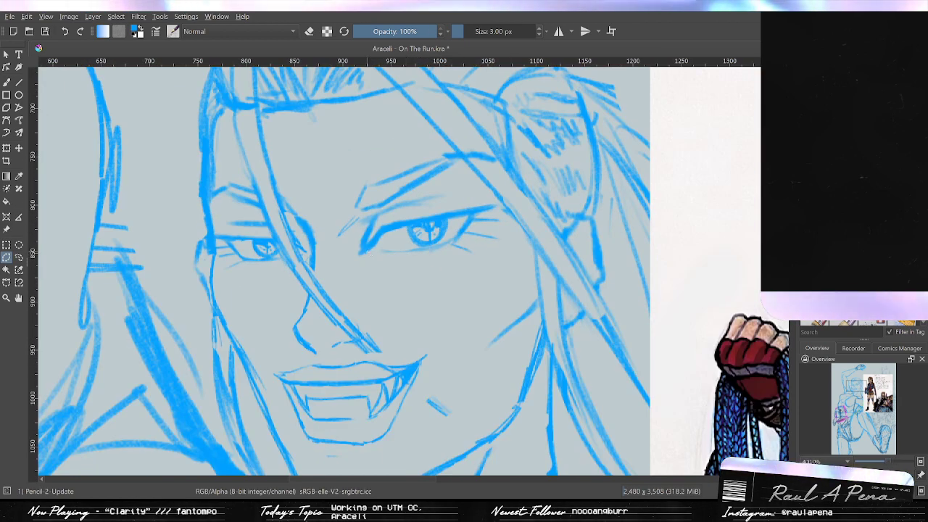
pyautogui.scroll(1, 367, 250)
pyautogui.click(361, 264)
pyautogui.click(331, 248)
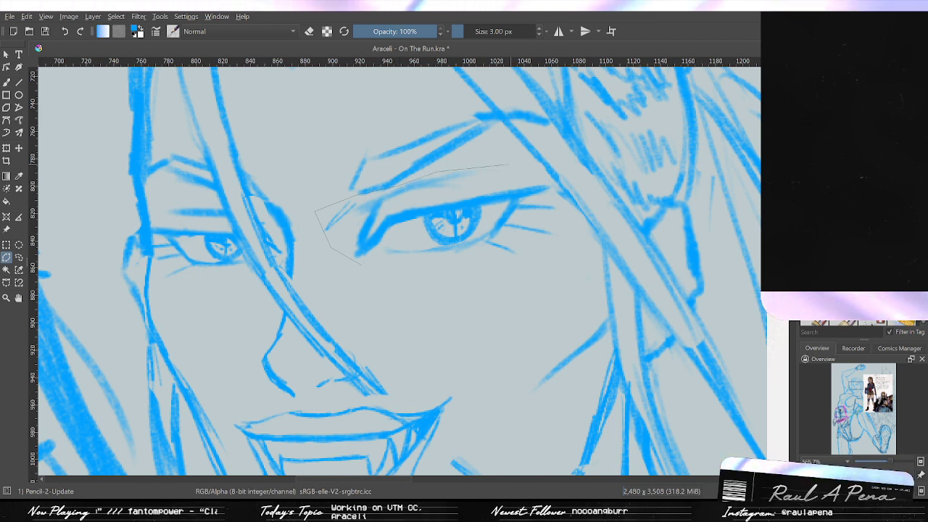
pyautogui.click(548, 182)
pyautogui.click(581, 248)
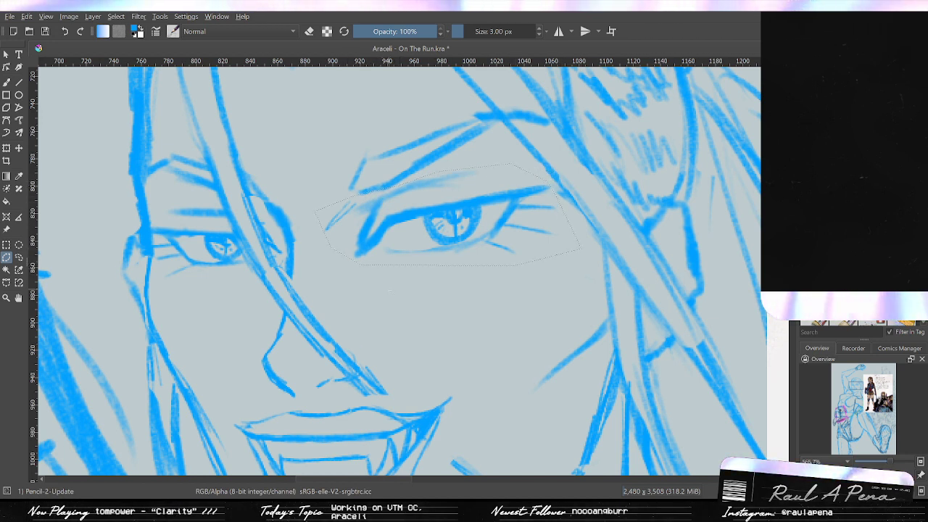
# Cut the selected eye and paste it back as a separate piece.
pyautogui.hotkey('ctrl', 'x')
pyautogui.hotkey('ctrl', 'v')
pyautogui.press('-')
pyautogui.press('-')
pyautogui.press('-')
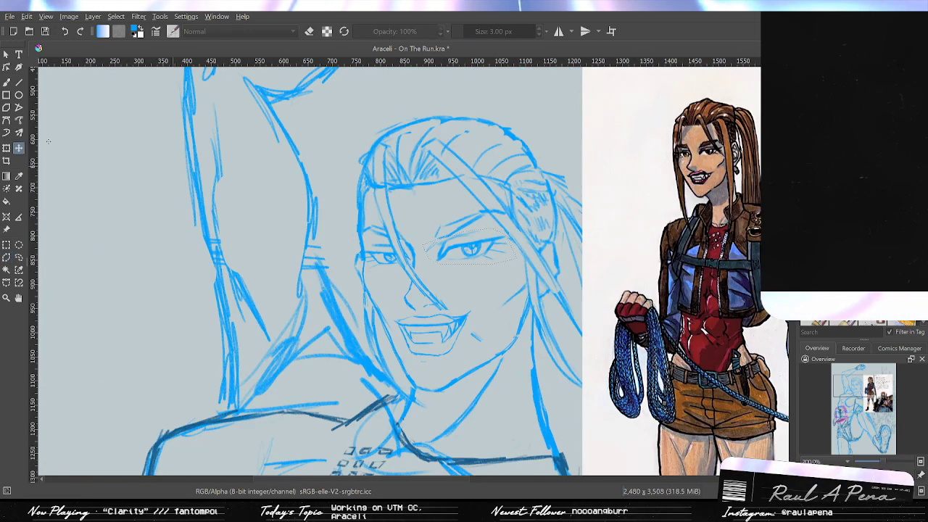
# Scale the pasted eye down slightly, shift it toward the nose, and apply the transformation.
pyautogui.hotkey('ctrl', 't')
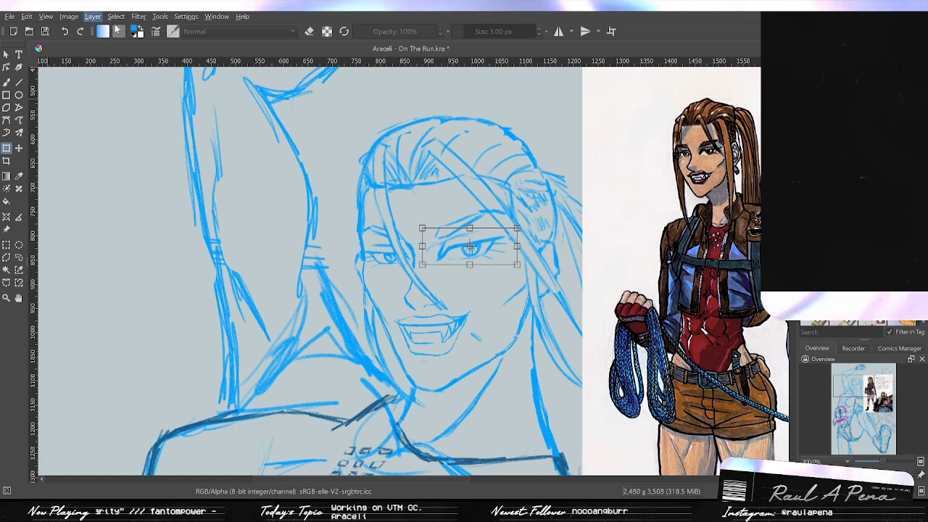
pyautogui.press('Return')
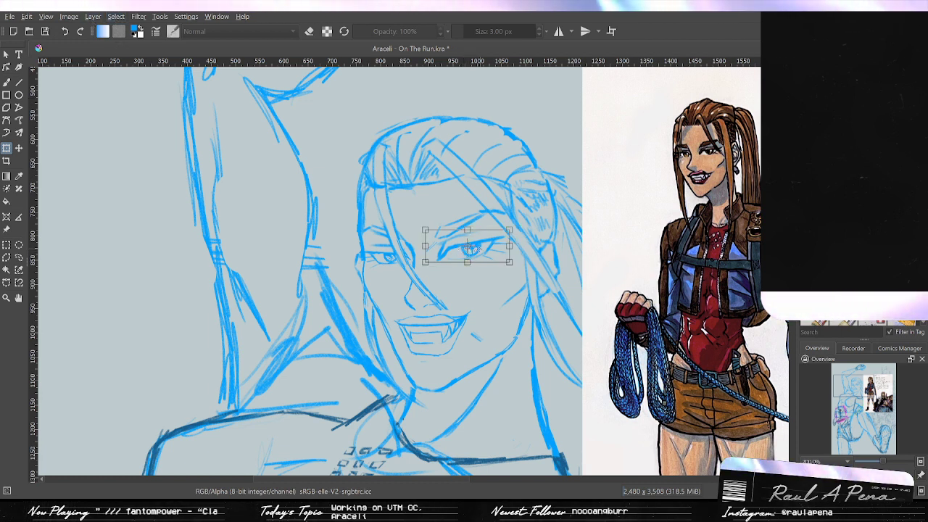
pyautogui.moveTo(476, 248); pyautogui.dragTo(482, 249)
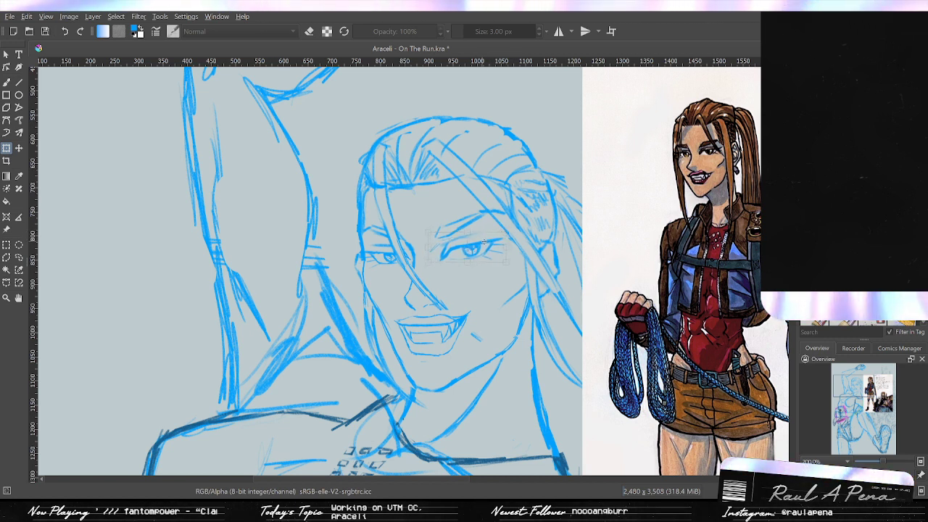
pyautogui.moveTo(484, 240); pyautogui.dragTo(481, 241)
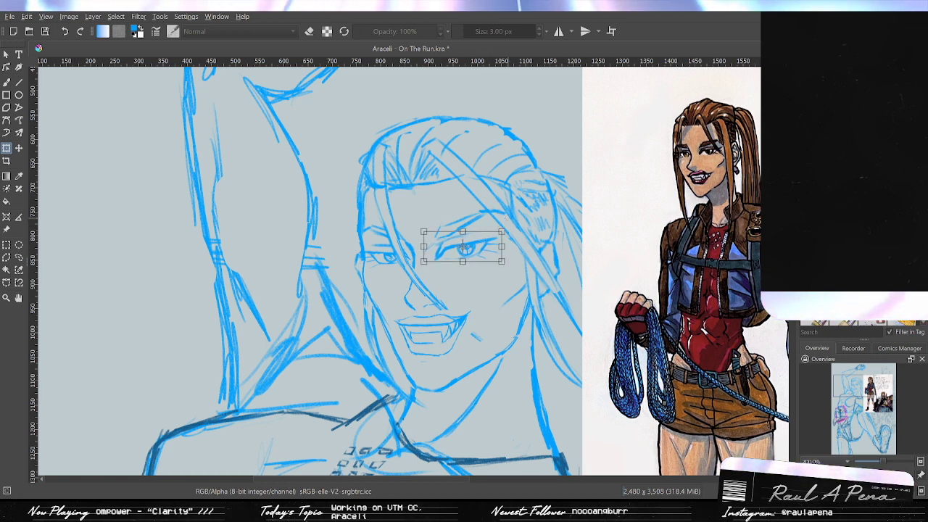
pyautogui.press('Return')
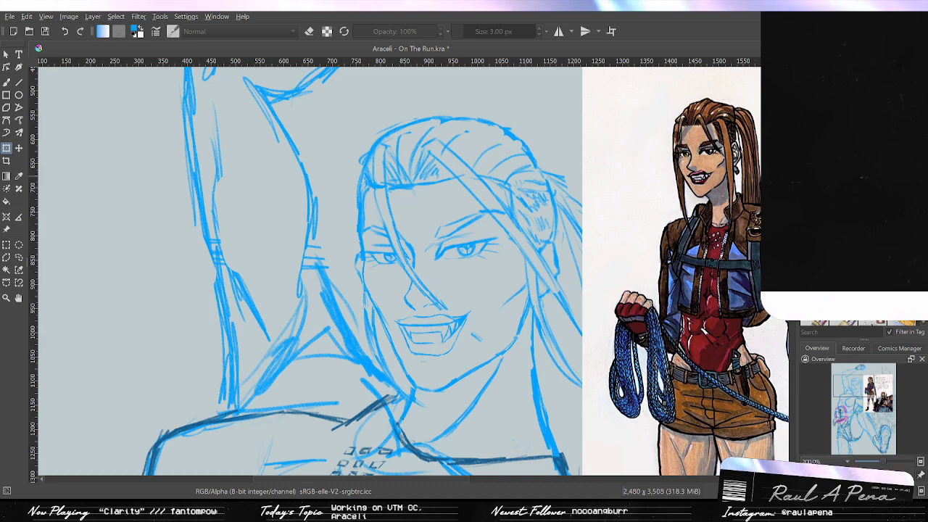
# Erase the eyebrow above the resized eye, keeping the eyelid crease and the hair strand.
pyautogui.moveTo(441, 292); pyautogui.dragTo(466, 317)
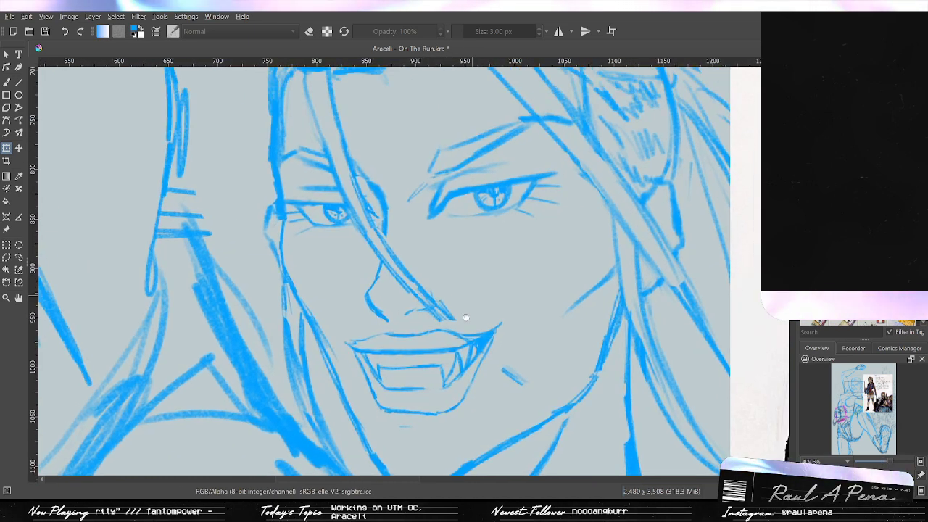
pyautogui.moveTo(467, 230); pyautogui.dragTo(437, 327)
pyautogui.press('e')
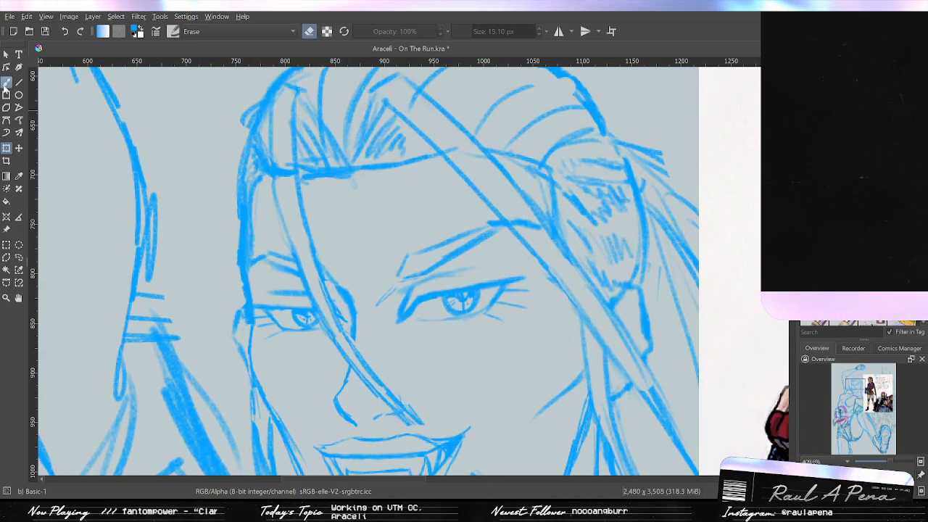
pyautogui.press('b')
pyautogui.moveTo(375, 268)
pyautogui.mouseDown()
pyautogui.moveTo(417, 254)
pyautogui.moveTo(400, 271)
pyautogui.moveTo(447, 259)
pyautogui.moveTo(464, 249)
pyautogui.moveTo(426, 257)
pyautogui.moveTo(459, 238)
pyautogui.moveTo(498, 235)
pyautogui.moveTo(478, 226)
pyautogui.moveTo(523, 215)
pyautogui.mouseUp()
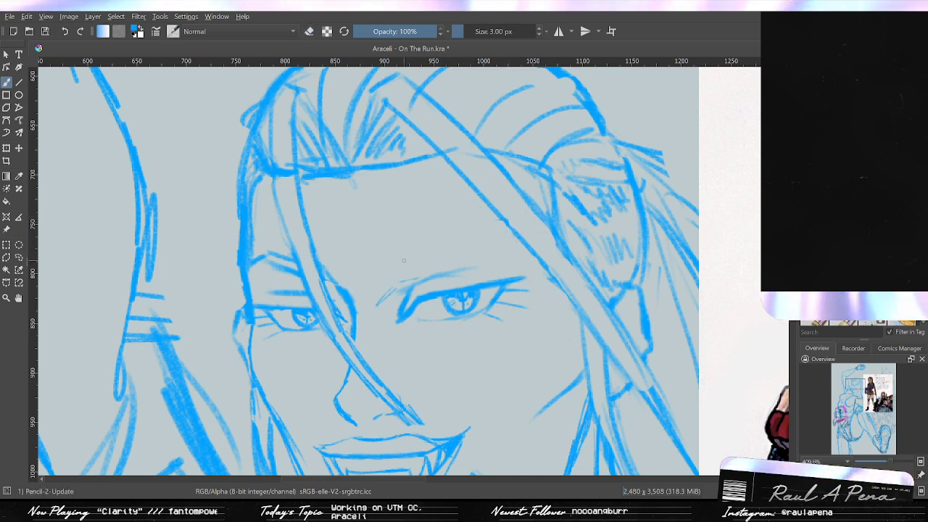
pyautogui.moveTo(389, 257); pyautogui.dragTo(375, 281)
pyautogui.hotkey('ctrl', 'z')
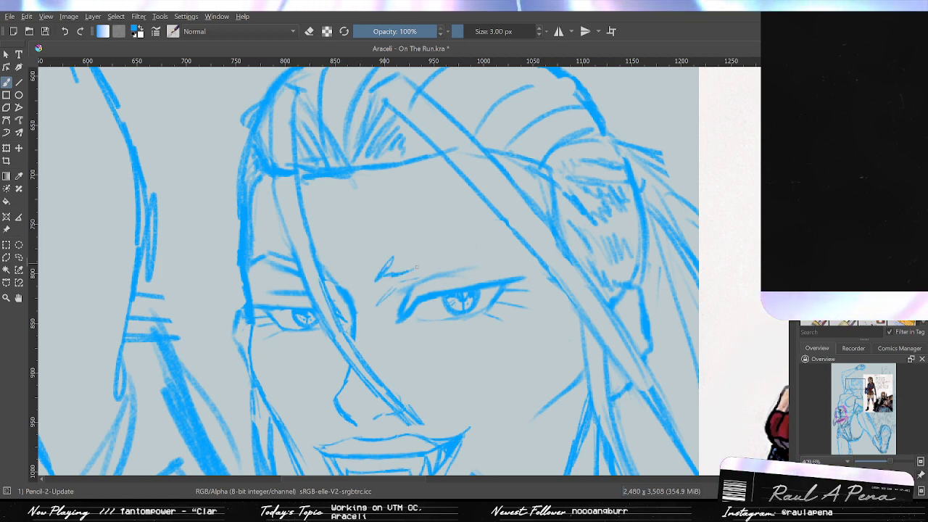
pyautogui.hotkey('ctrl', 'z')
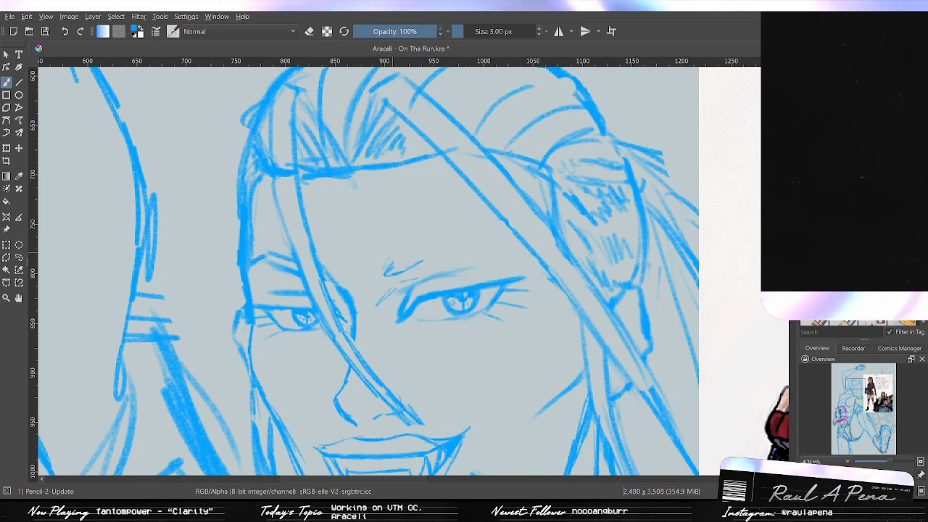
pyautogui.scroll(-2, 440, 237)
pyautogui.moveTo(464, 253); pyautogui.dragTo(497, 263)
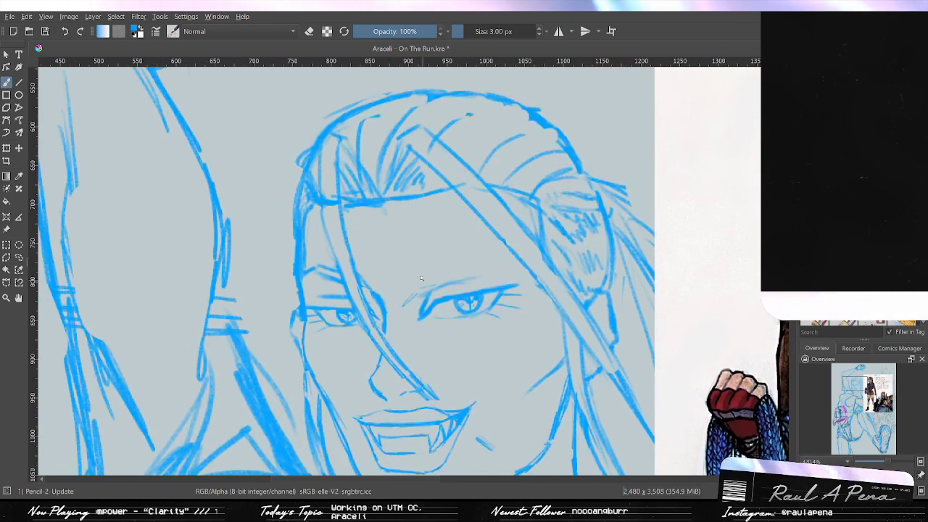
# Draw an arched, tapering eyebrow outline above the resized eye, running from near the nose to the diagonal hair strand.
pyautogui.scroll(1, 397, 270)
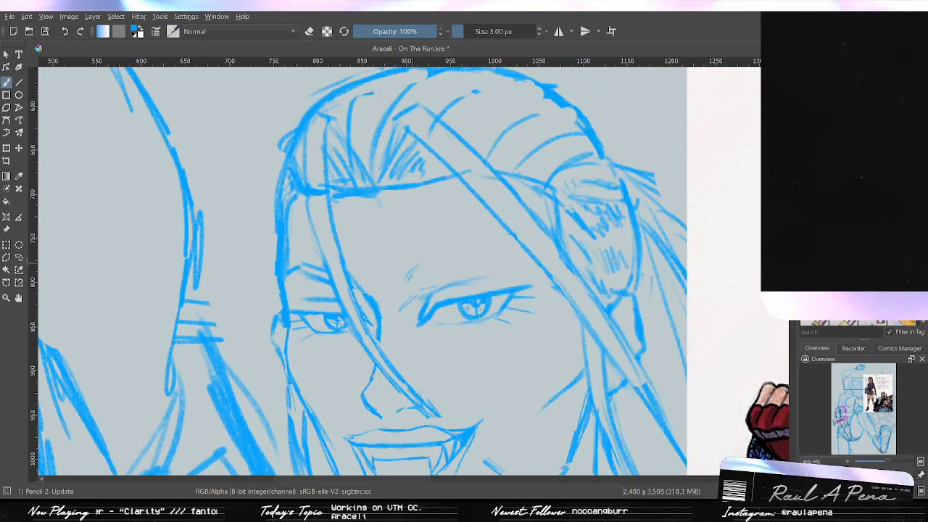
pyautogui.moveTo(408, 269)
pyautogui.mouseDown()
pyautogui.moveTo(438, 277)
pyautogui.moveTo(497, 233)
pyautogui.mouseUp()
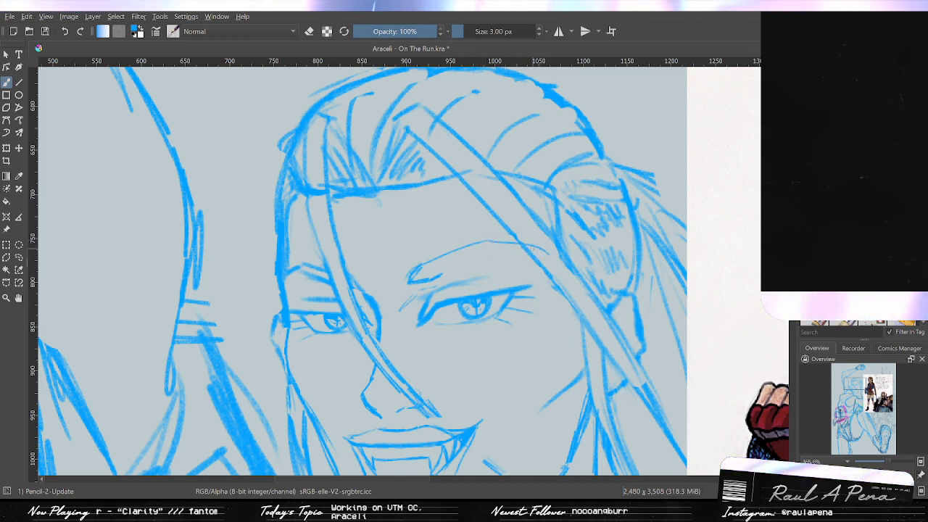
pyautogui.hotkey('ctrl', 'z')
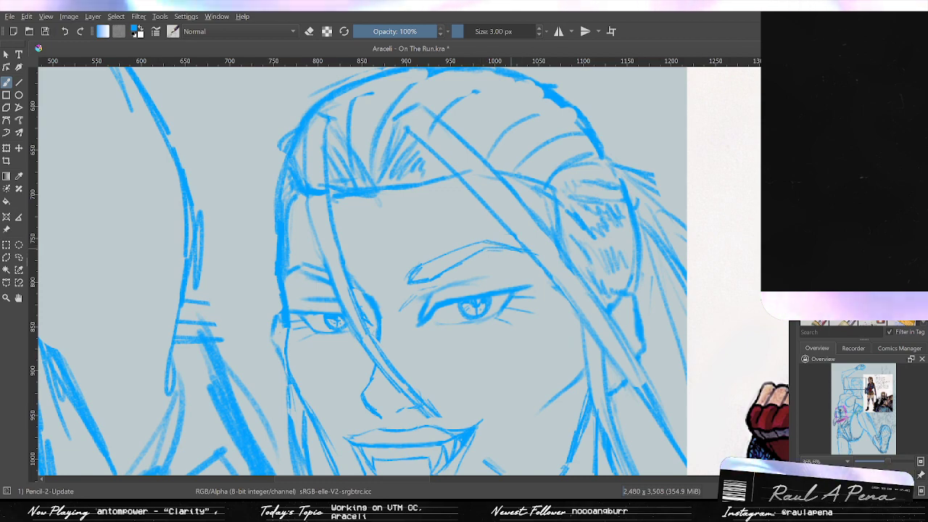
# Erase the old eyelid crease of the resized eye and redraw it between the upper lid and the new eyebrow.
pyautogui.scroll(-3, 510, 266)
pyautogui.scroll(1, 510, 267)
pyautogui.press('/')
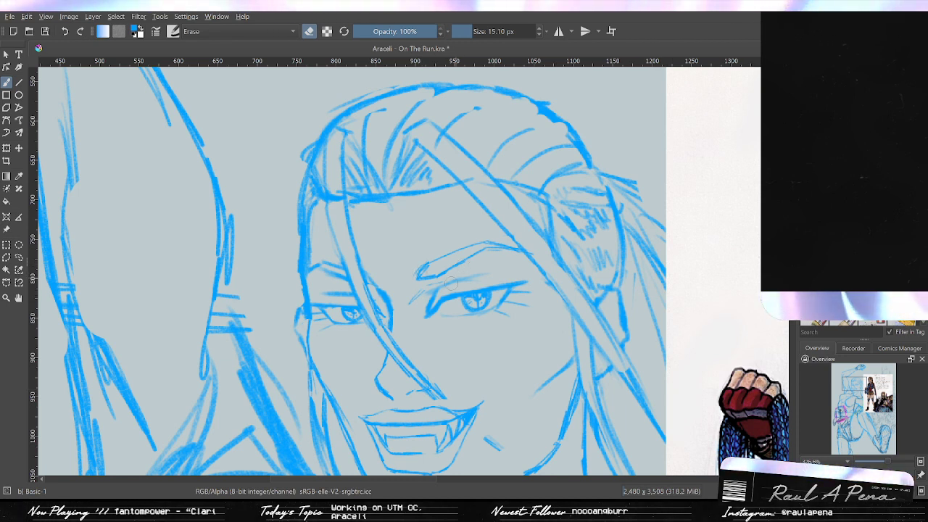
pyautogui.scroll(2, 409, 303)
pyautogui.moveTo(443, 283)
pyautogui.mouseDown()
pyautogui.moveTo(494, 266)
pyautogui.moveTo(464, 277)
pyautogui.mouseUp()
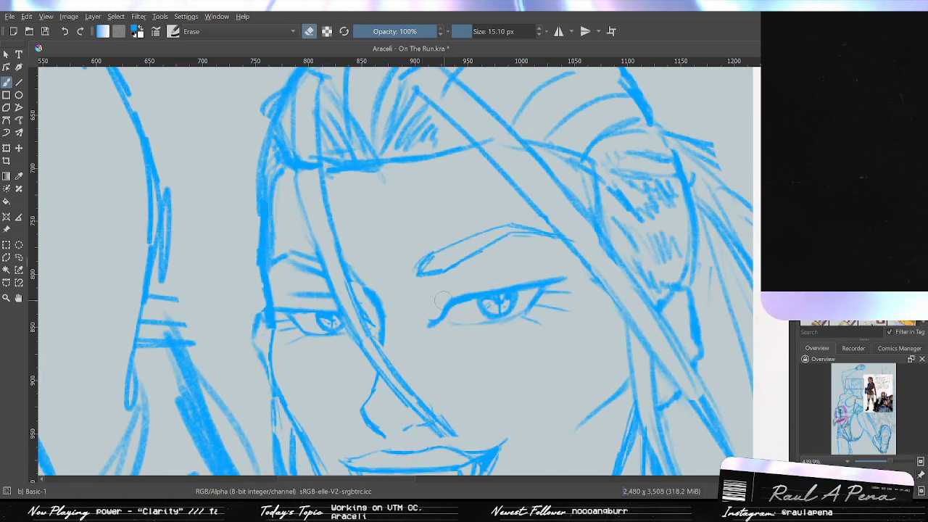
pyautogui.hotkey('ctrl', 'z')
pyautogui.hotkey('ctrl', 'z')
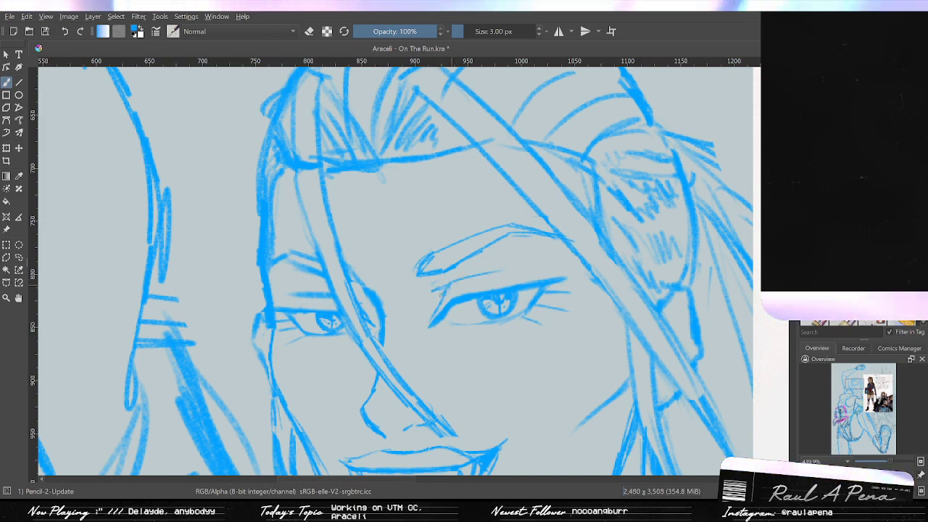
# Examine the redrawn eye and eyebrow within the whole face and compare them with the coloured reference figure.
pyautogui.scroll(-4, 527, 267)
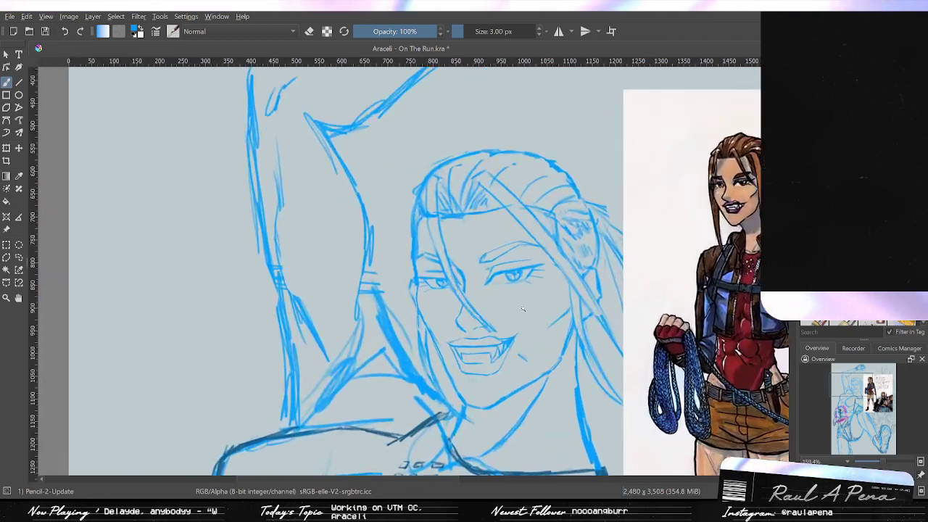
pyautogui.scroll(-3, 531, 288)
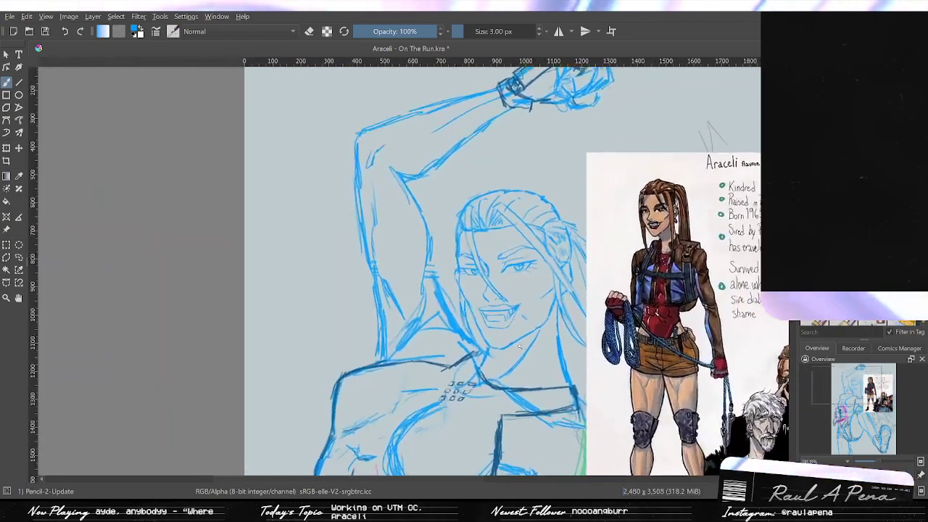
pyautogui.scroll(3, 519, 344)
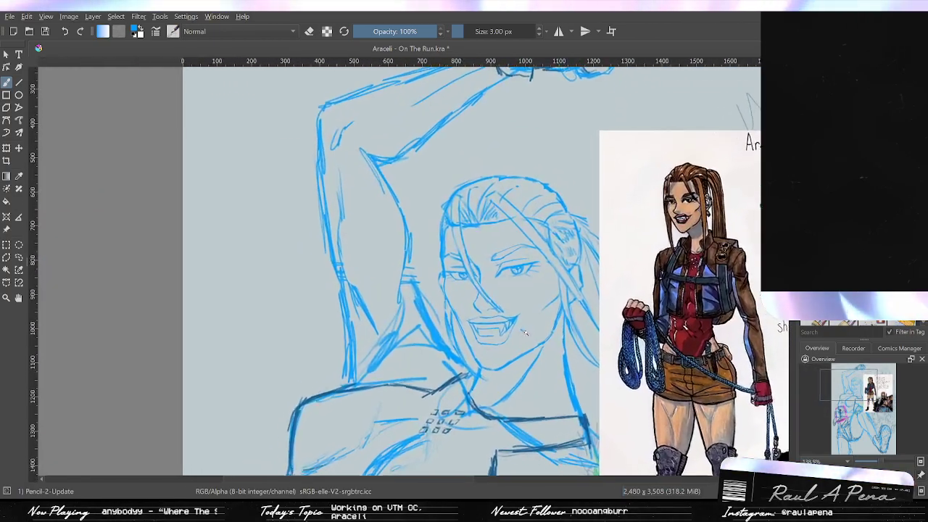
pyautogui.scroll(2, 529, 327)
pyautogui.press('e')
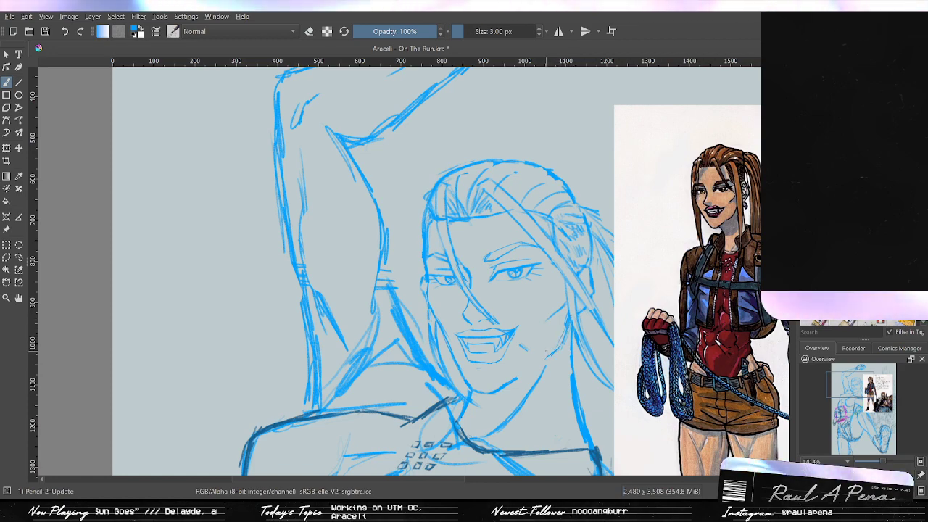
pyautogui.moveTo(412, 299)
pyautogui.mouseDown()
pyautogui.moveTo(416, 274)
pyautogui.moveTo(416, 311)
pyautogui.moveTo(432, 286)
pyautogui.moveTo(402, 286)
pyautogui.mouseUp()
pyautogui.scroll(3, 394, 281)
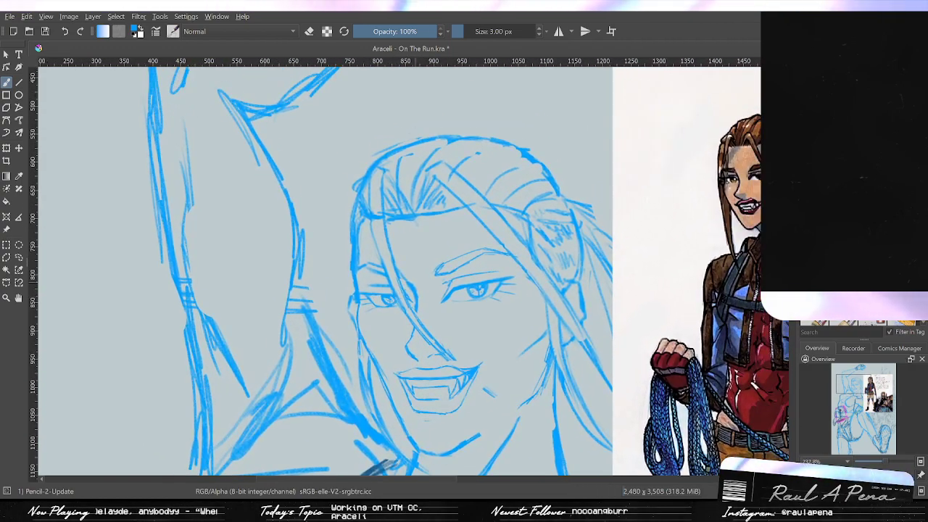
pyautogui.scroll(-2, 394, 281)
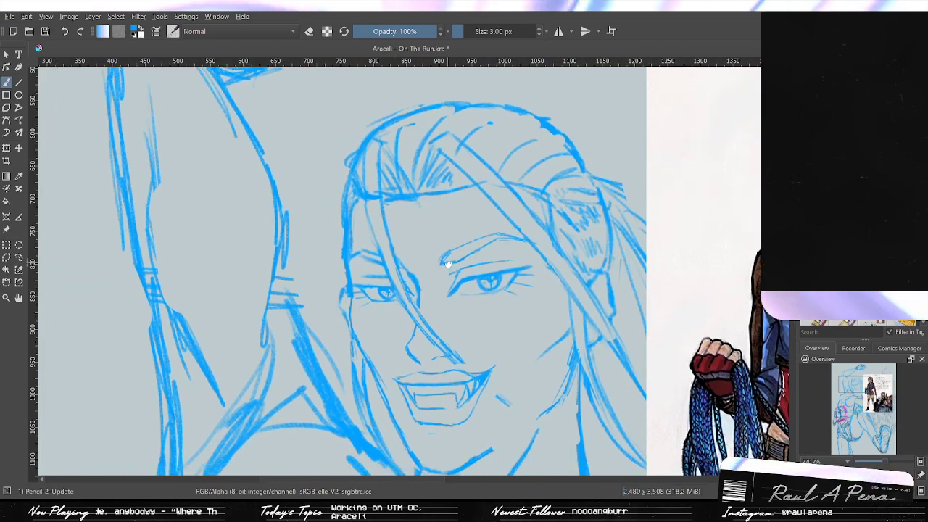
# Extend the hair strand crossing the nose past the mouth corner onto the cheek, and faintly sketch the brow-to-nose line.
pyautogui.moveTo(385, 276); pyautogui.dragTo(347, 228)
pyautogui.scroll(3, 347, 228)
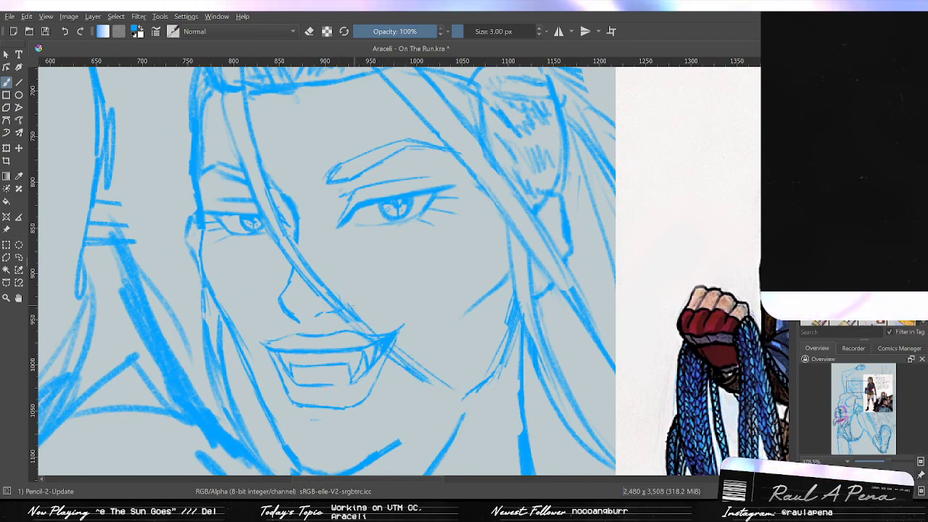
pyautogui.scroll(2, 349, 297)
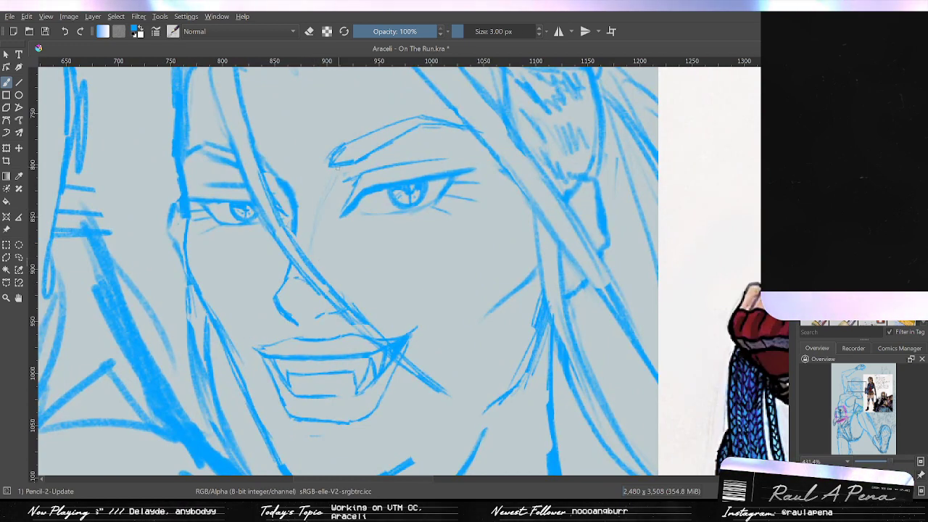
# Erase the lower part of the face outline between the far cheek and the chin.
pyautogui.scroll(-2, 310, 233)
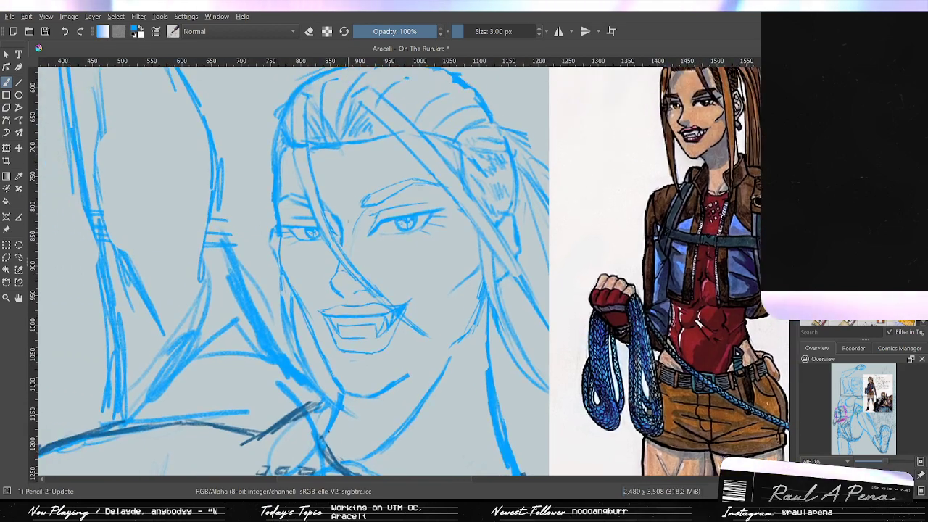
pyautogui.scroll(-3, 486, 275)
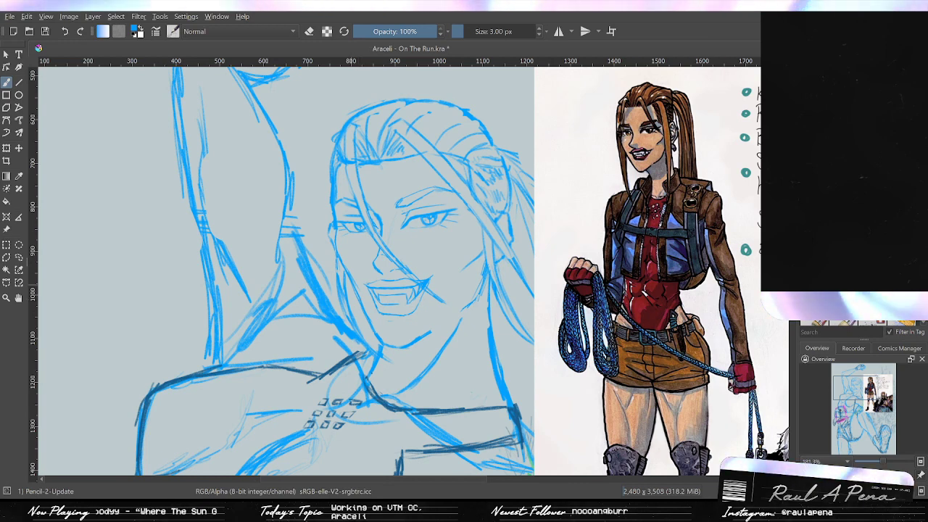
pyautogui.scroll(2, 370, 333)
pyautogui.press('/')
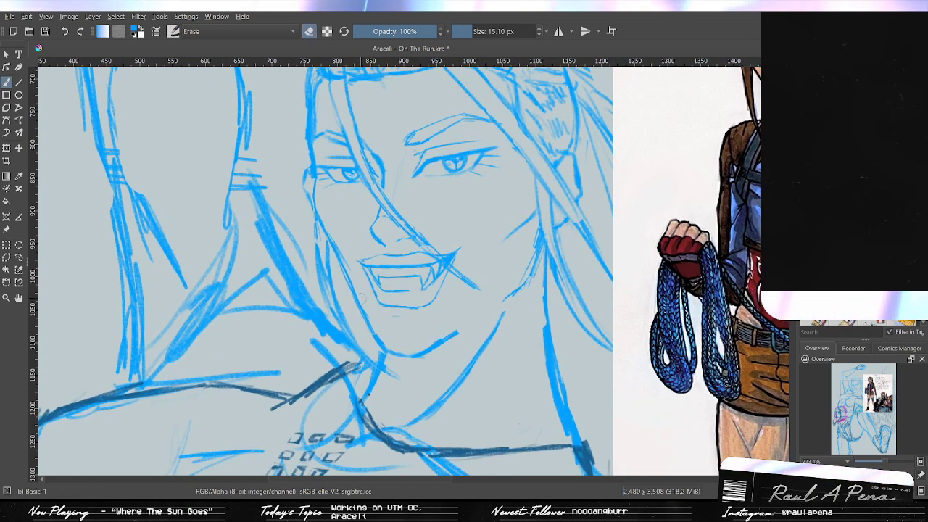
pyautogui.moveTo(431, 302); pyautogui.dragTo(369, 316)
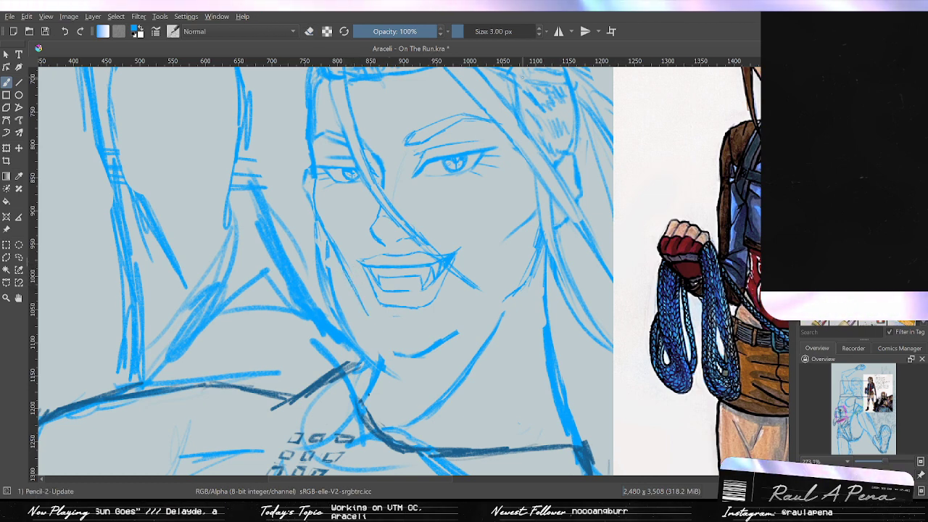
# Set the brush size to 6 px and redraw the face outline from the far cheek around the chin and along the jaw.
pyautogui.press(']')
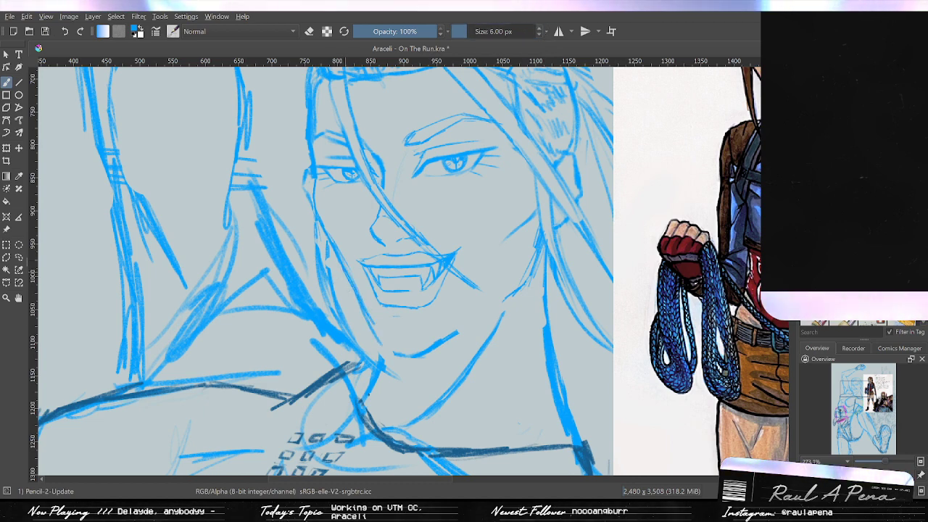
pyautogui.moveTo(334, 250); pyautogui.dragTo(392, 360)
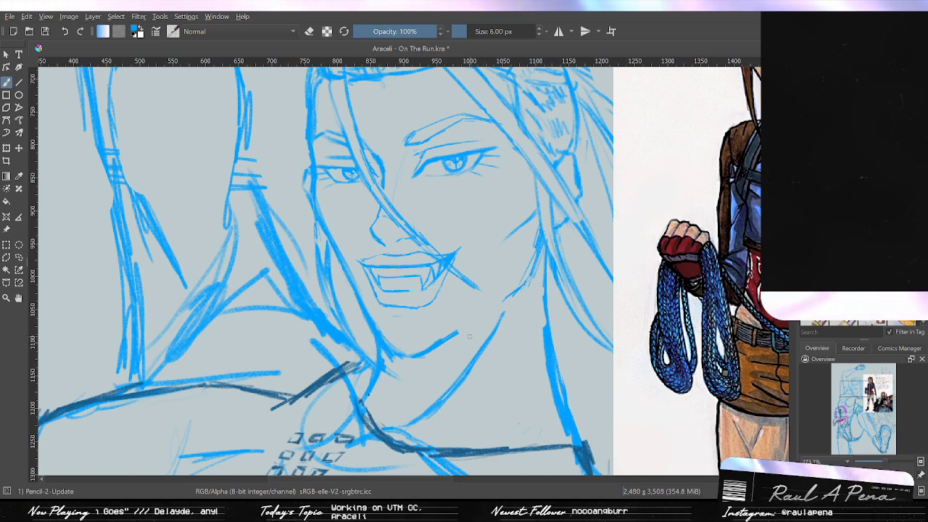
pyautogui.moveTo(464, 332); pyautogui.dragTo(500, 296)
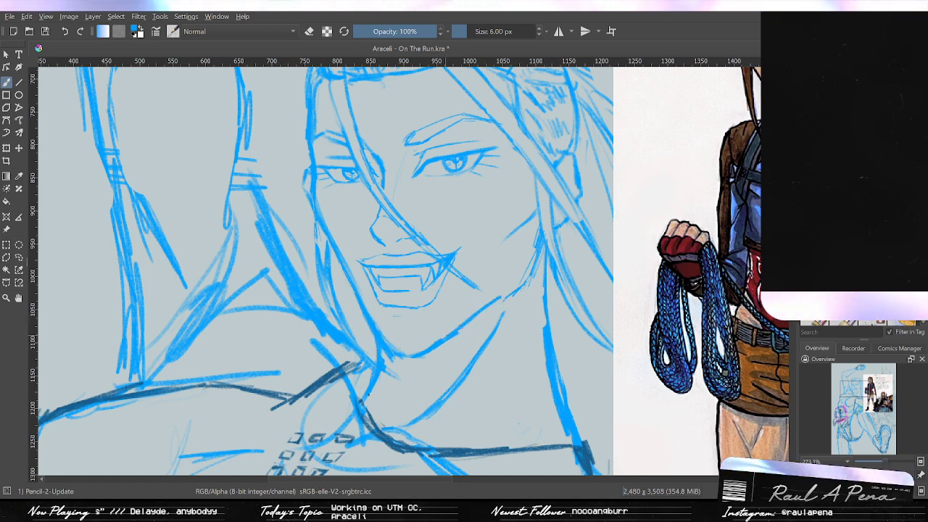
pyautogui.scroll(-1, 515, 267)
pyautogui.moveTo(515, 273); pyautogui.dragTo(450, 315)
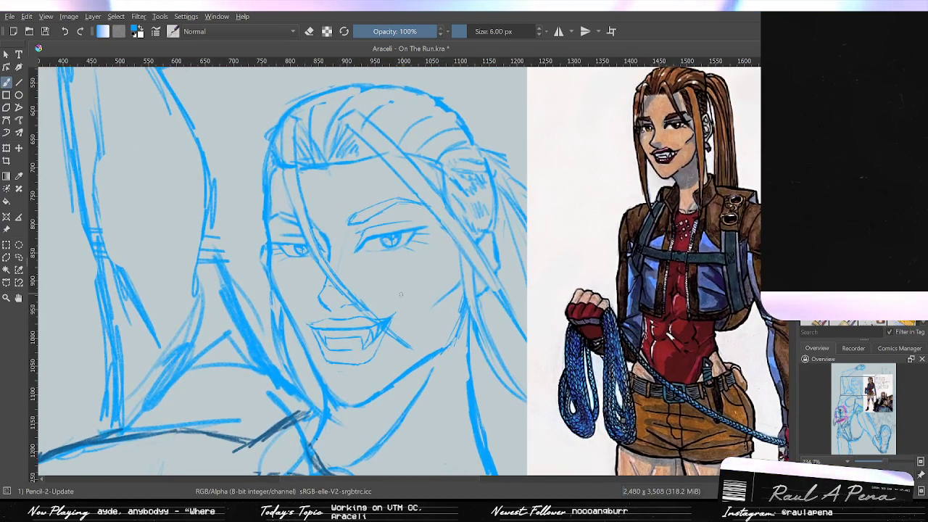
# Erase the lashes, outer corner and lower lid of the partly covered eye, keeping its iris and upper lid.
pyautogui.scroll(2, 337, 194)
pyautogui.scroll(5, 338, 194)
pyautogui.press('/')
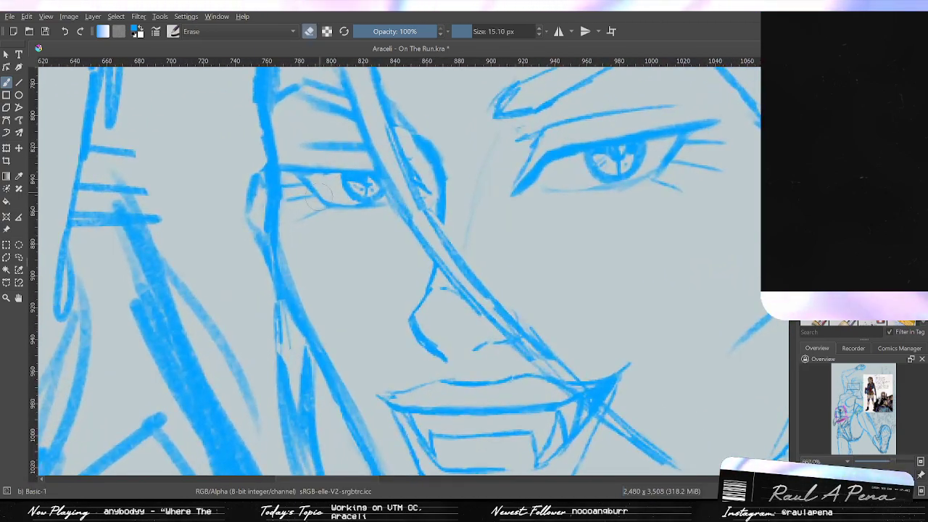
pyautogui.moveTo(317, 195)
pyautogui.mouseDown()
pyautogui.moveTo(294, 211)
pyautogui.moveTo(354, 211)
pyautogui.mouseUp()
# Set the brush size to 3 px and redraw the partly covered eye's outer corner, lower lid and lashes.
pyautogui.press('e')
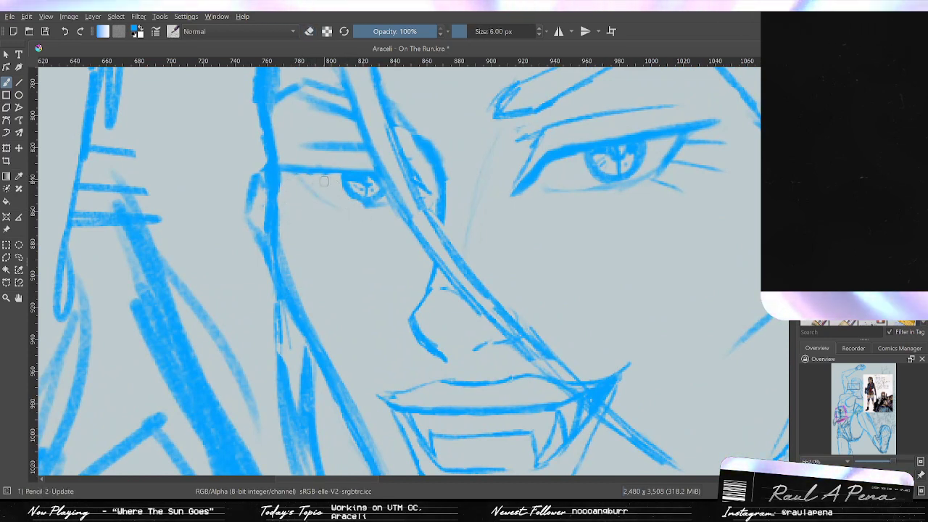
pyautogui.click(538, 34)
pyautogui.click(540, 34)
pyautogui.click(540, 34)
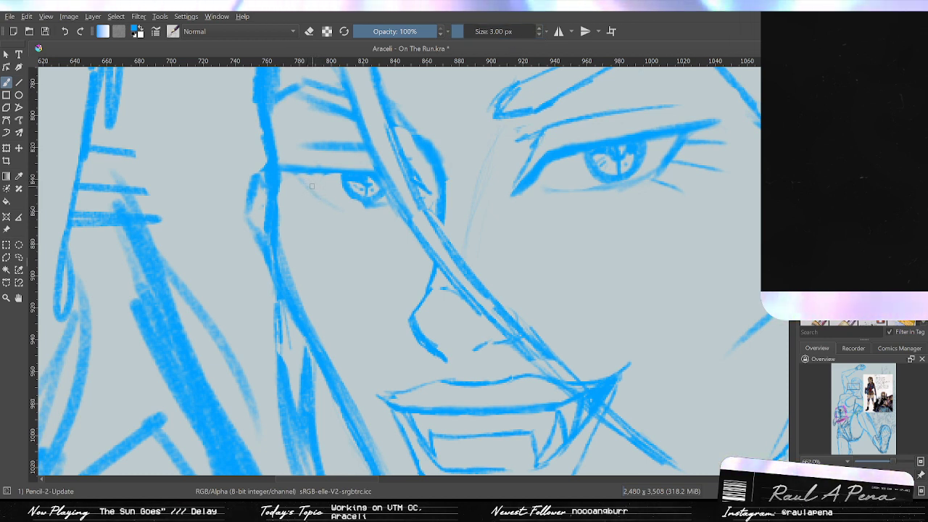
pyautogui.moveTo(308, 185); pyautogui.dragTo(345, 208)
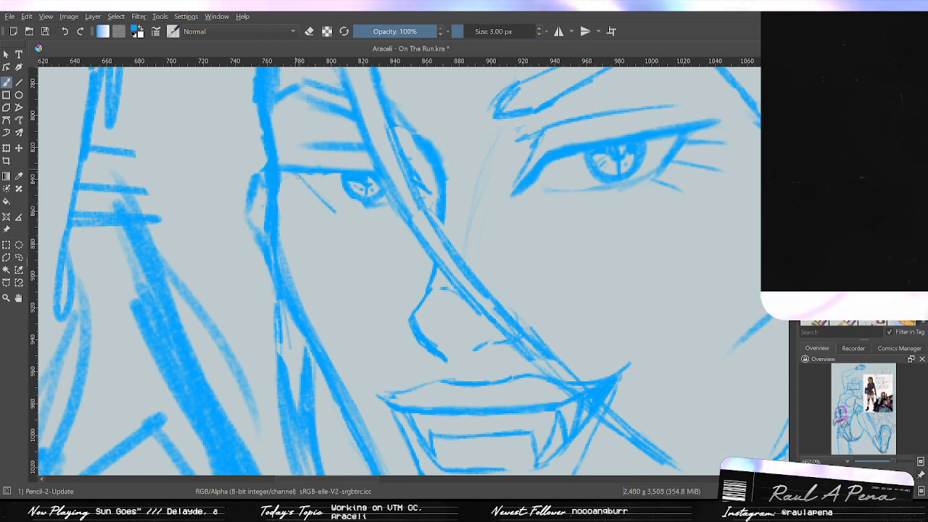
pyautogui.moveTo(298, 174)
pyautogui.mouseDown()
pyautogui.moveTo(324, 205)
pyautogui.moveTo(358, 208)
pyautogui.mouseUp()
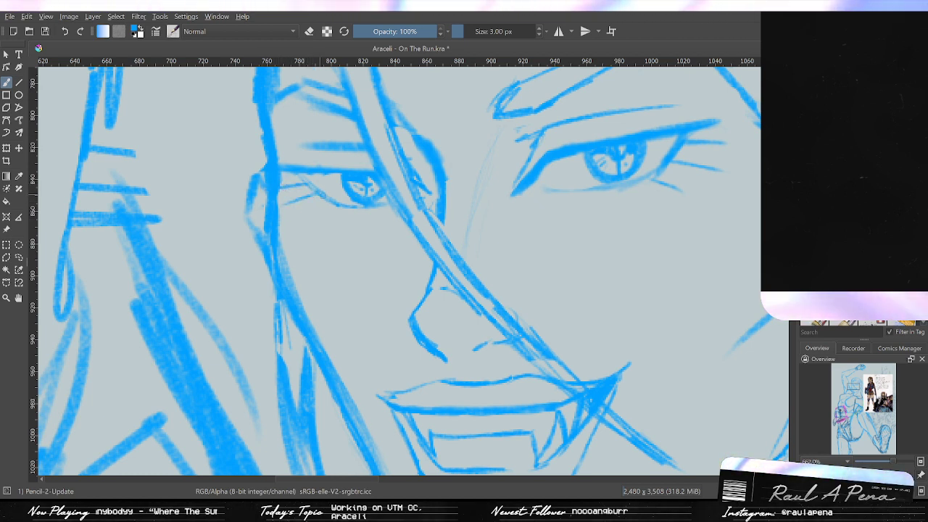
pyautogui.moveTo(335, 206); pyautogui.dragTo(304, 218)
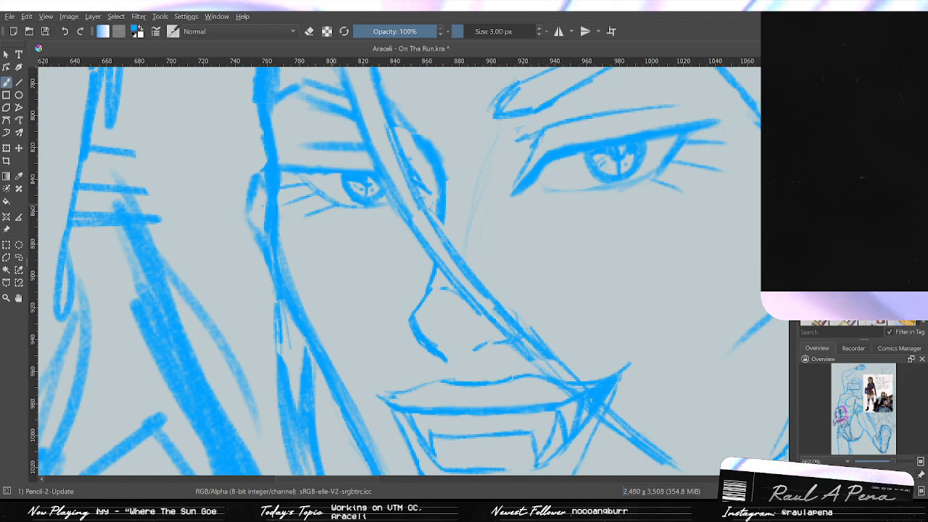
pyautogui.moveTo(348, 171)
pyautogui.mouseDown()
pyautogui.moveTo(348, 242)
pyautogui.moveTo(353, 164)
pyautogui.mouseUp()
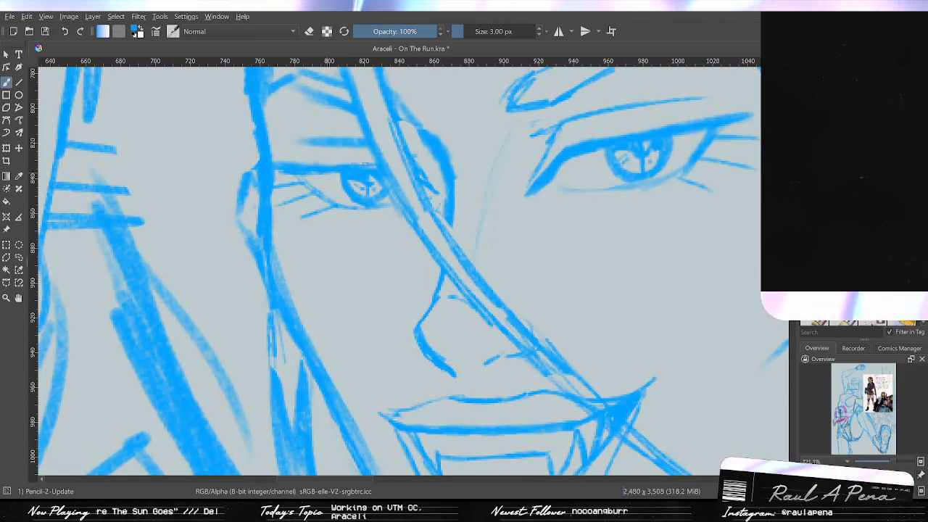
# Erase the hair strand crossing the forehead, far brow, far eye and nose bridge, using the 15.10 px eraser.
pyautogui.moveTo(387, 160); pyautogui.dragTo(408, 247)
pyautogui.scroll(7, 409, 248)
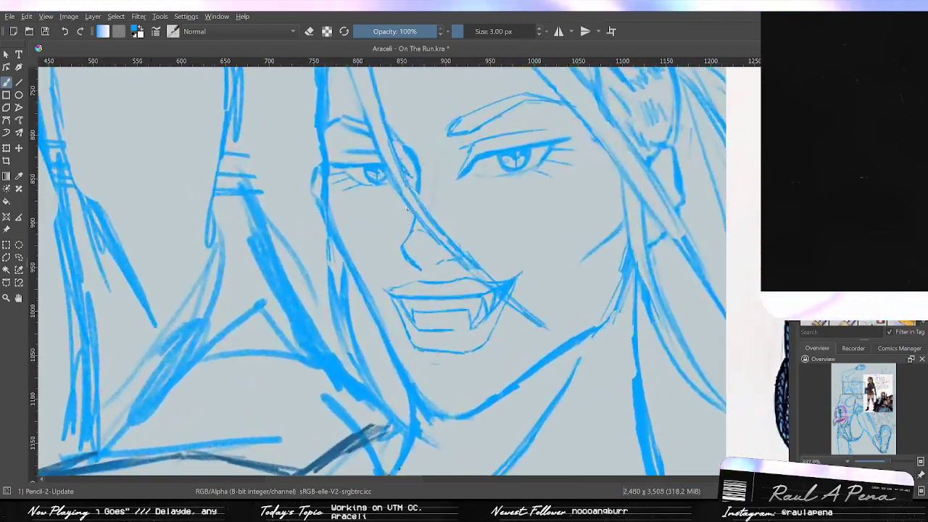
pyautogui.press('e')
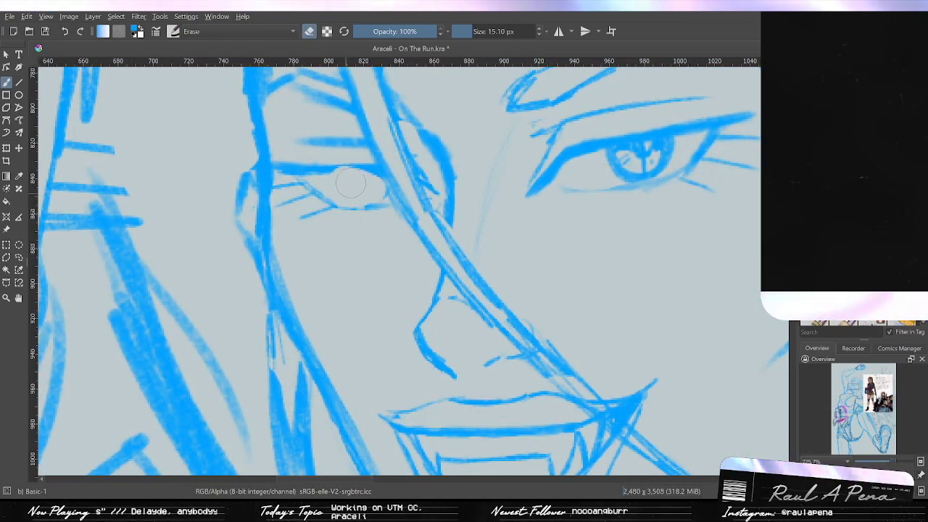
pyautogui.moveTo(350, 184)
pyautogui.mouseDown()
pyautogui.moveTo(413, 195)
pyautogui.moveTo(392, 187)
pyautogui.moveTo(500, 303)
pyautogui.moveTo(412, 228)
pyautogui.moveTo(462, 264)
pyautogui.moveTo(382, 145)
pyautogui.moveTo(396, 145)
pyautogui.moveTo(429, 226)
pyautogui.mouseUp()
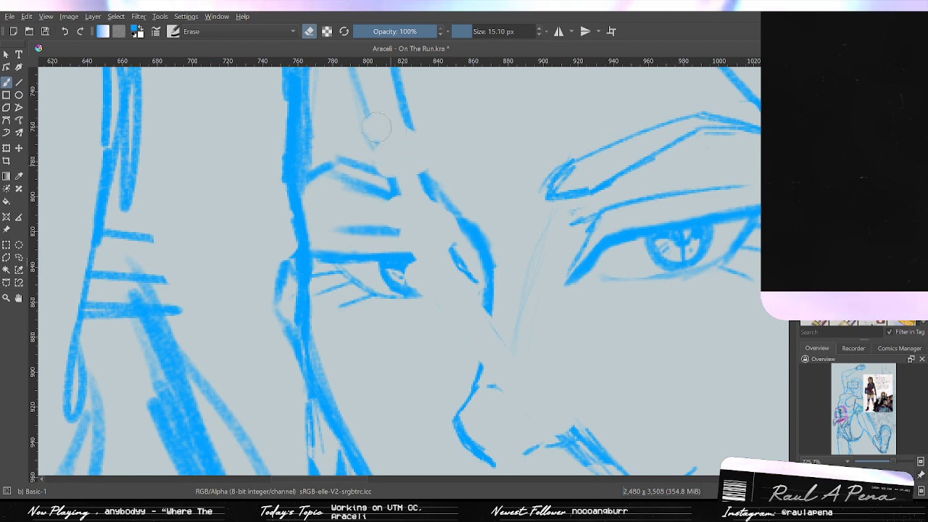
pyautogui.moveTo(390, 130); pyautogui.dragTo(401, 204)
pyautogui.moveTo(380, 190)
pyautogui.mouseDown()
pyautogui.moveTo(373, 162)
pyautogui.moveTo(430, 181)
pyautogui.mouseUp()
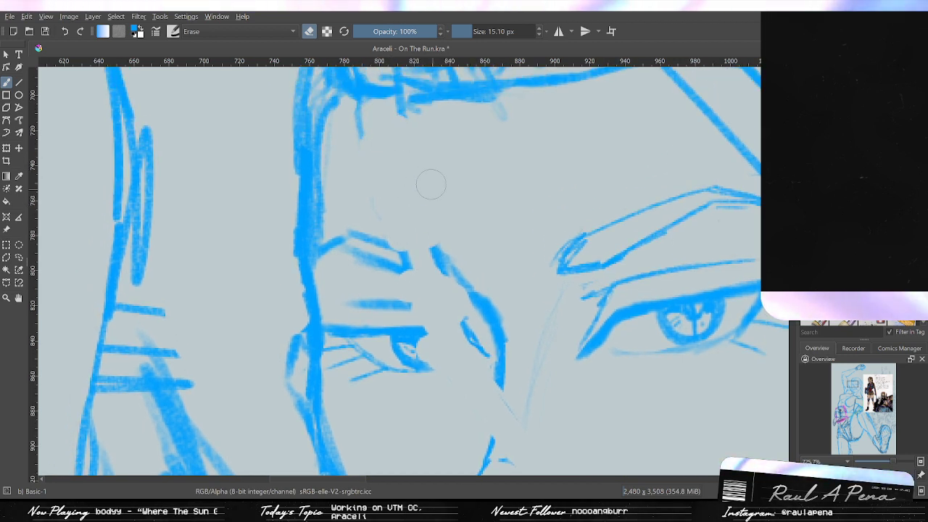
# Redraw the far eyebrow's inner end and the nose bridge contour with the 3 px pencil.
pyautogui.press('/')
pyautogui.moveTo(397, 238); pyautogui.dragTo(431, 258)
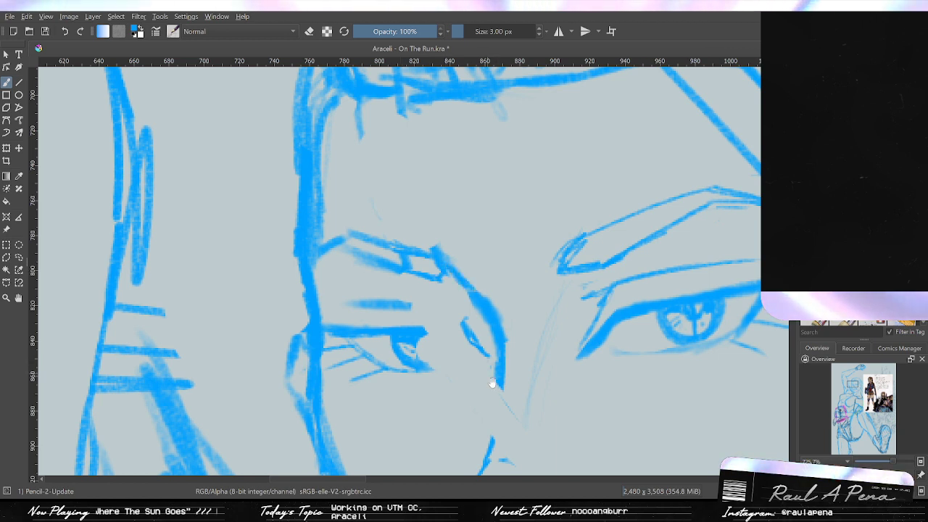
pyautogui.moveTo(492, 384)
pyautogui.mouseDown()
pyautogui.moveTo(493, 326)
pyautogui.moveTo(497, 392)
pyautogui.mouseUp()
pyautogui.moveTo(505, 324)
pyautogui.mouseDown()
pyautogui.moveTo(498, 374)
pyautogui.moveTo(455, 282)
pyautogui.mouseUp()
# Erase the remaining hair strand lines beside the nose, over the mouth corner and on the cheek.
pyautogui.press('/')
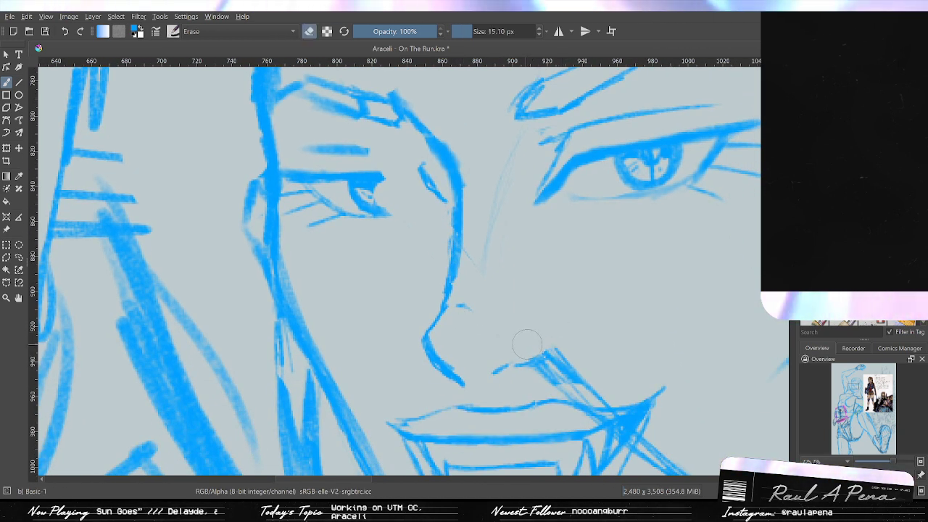
pyautogui.moveTo(526, 343)
pyautogui.mouseDown()
pyautogui.moveTo(558, 369)
pyautogui.moveTo(543, 377)
pyautogui.moveTo(582, 389)
pyautogui.moveTo(484, 292)
pyautogui.moveTo(463, 285)
pyautogui.mouseUp()
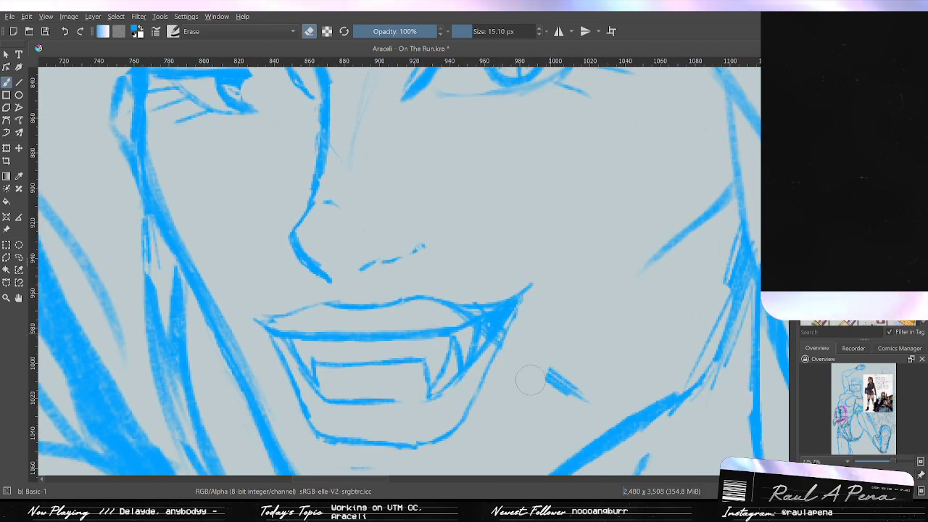
pyautogui.moveTo(571, 403)
pyautogui.mouseDown()
pyautogui.moveTo(553, 383)
pyautogui.moveTo(579, 417)
pyautogui.mouseUp()
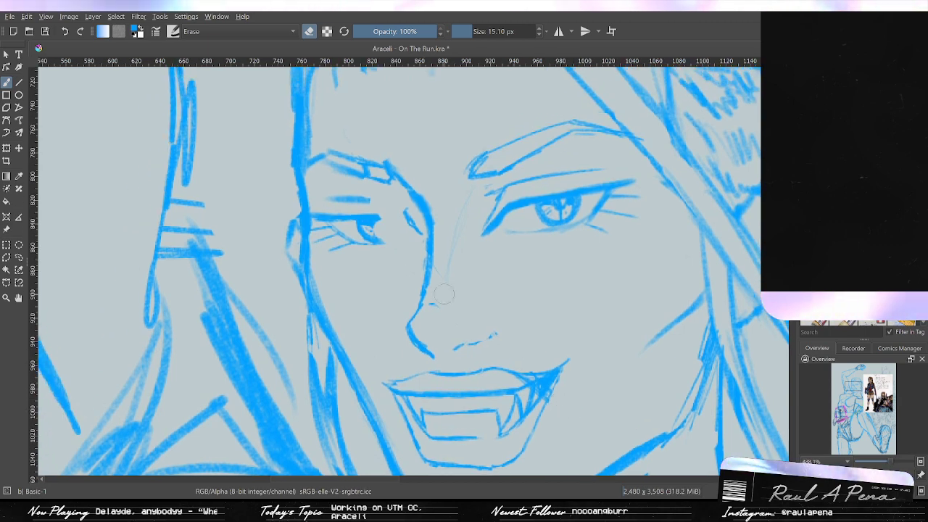
pyautogui.moveTo(441, 294); pyautogui.dragTo(449, 279)
# Erase the far eye's cut-off iris and extend its upper and lower lids toward the inner corner.
pyautogui.press('/')
pyautogui.scroll(2, 351, 234)
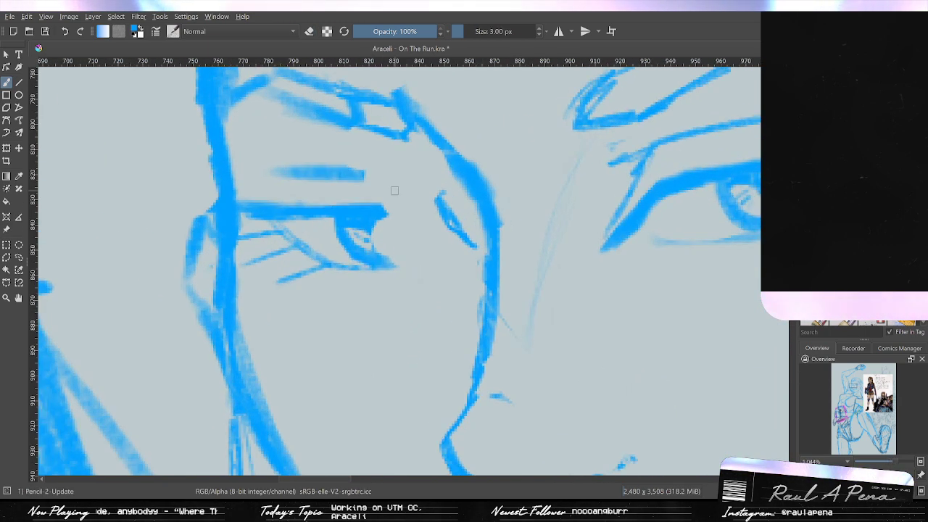
pyautogui.press('/')
pyautogui.moveTo(351, 234)
pyautogui.mouseDown()
pyautogui.moveTo(376, 242)
pyautogui.moveTo(360, 244)
pyautogui.mouseUp()
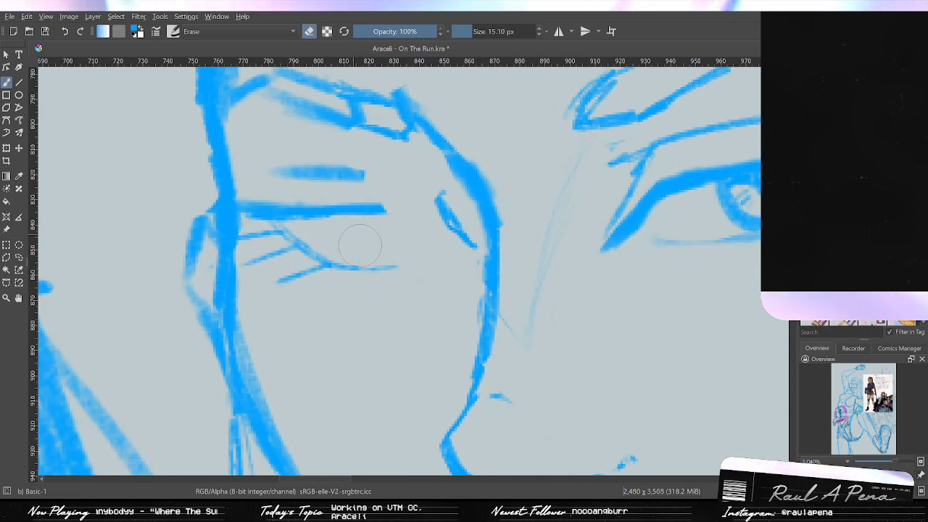
pyautogui.press('/')
pyautogui.moveTo(383, 209); pyautogui.dragTo(431, 212)
pyautogui.moveTo(384, 210); pyautogui.dragTo(434, 205)
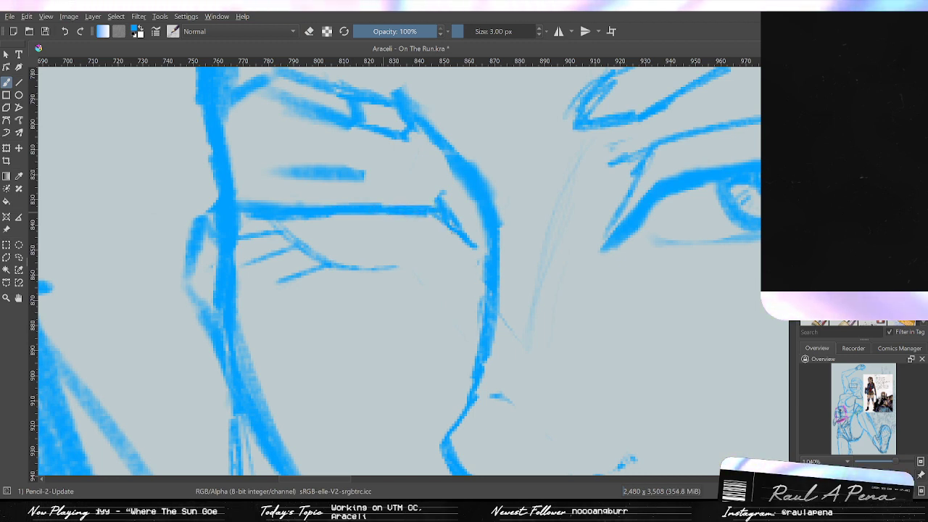
pyautogui.moveTo(433, 253)
pyautogui.mouseDown()
pyautogui.moveTo(395, 265)
pyautogui.moveTo(401, 255)
pyautogui.moveTo(444, 254)
pyautogui.moveTo(354, 271)
pyautogui.mouseUp()
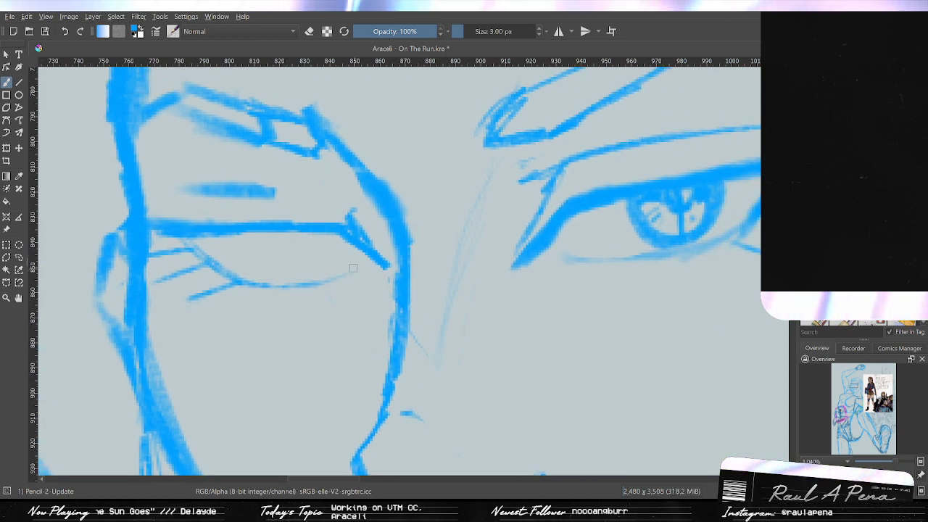
# Draw a full round iris with pupil and shading between the far eye's lids.
pyautogui.moveTo(255, 233); pyautogui.dragTo(284, 274)
pyautogui.hotkey('ctrl', 'z')
pyautogui.moveTo(264, 233)
pyautogui.mouseDown()
pyautogui.moveTo(305, 280)
pyautogui.moveTo(344, 258)
pyautogui.mouseUp()
pyautogui.hotkey('ctrl', 'z')
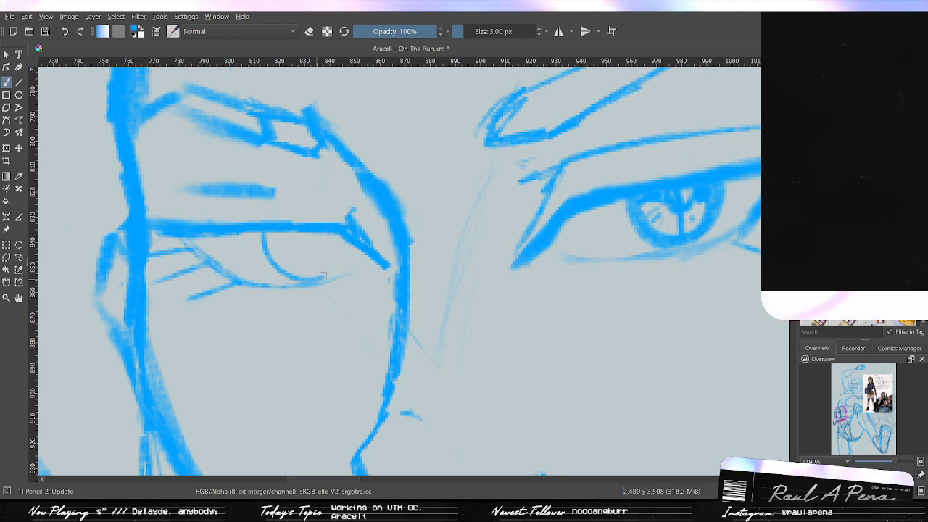
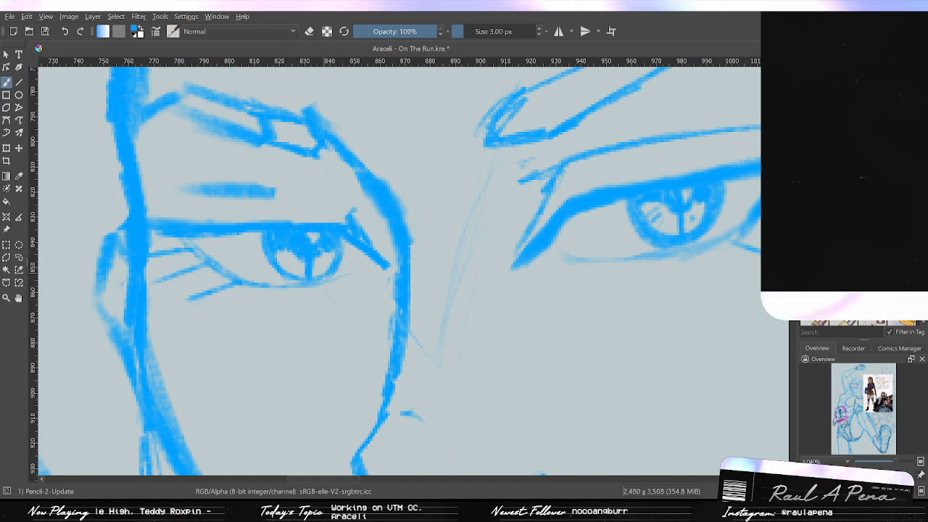
# Replace the thick crease above the far eye with a thin line running to the inner corner.
pyautogui.scroll(-4, 355, 265)
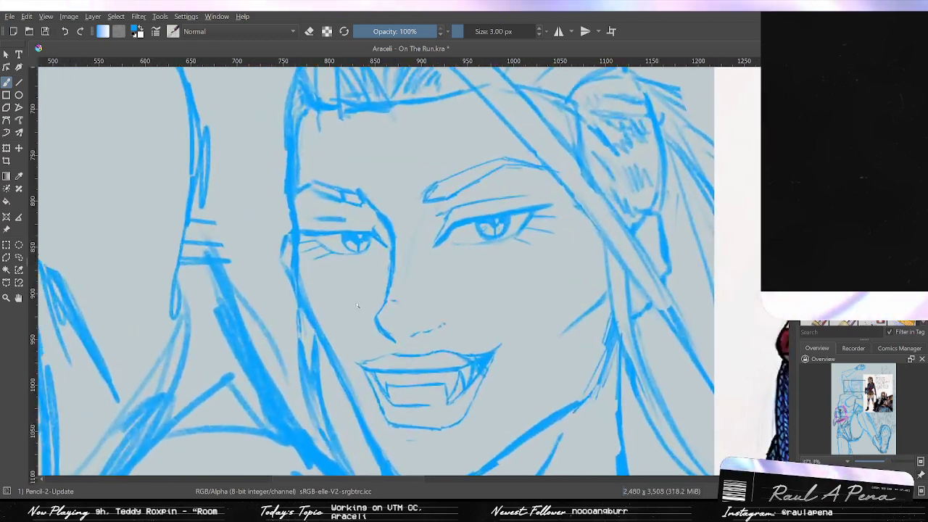
pyautogui.scroll(1, 362, 280)
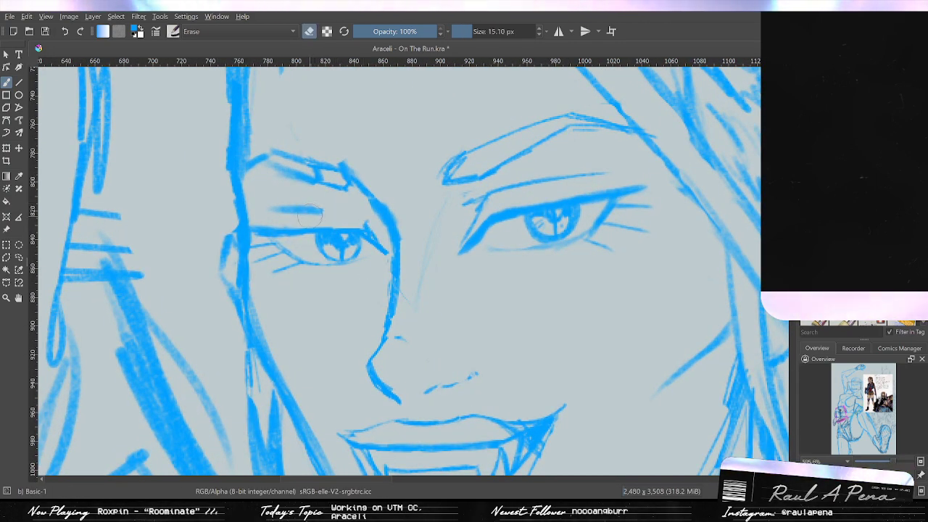
pyautogui.hotkey('ctrl', 'z')
pyautogui.hotkey('ctrl', 'z')
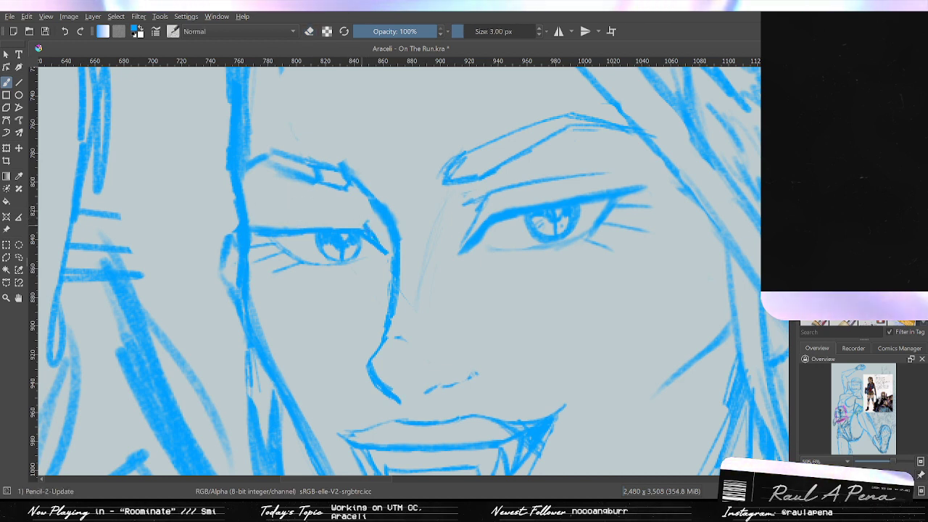
pyautogui.moveTo(359, 209)
pyautogui.mouseDown()
pyautogui.moveTo(372, 229)
pyautogui.moveTo(293, 211)
pyautogui.mouseUp()
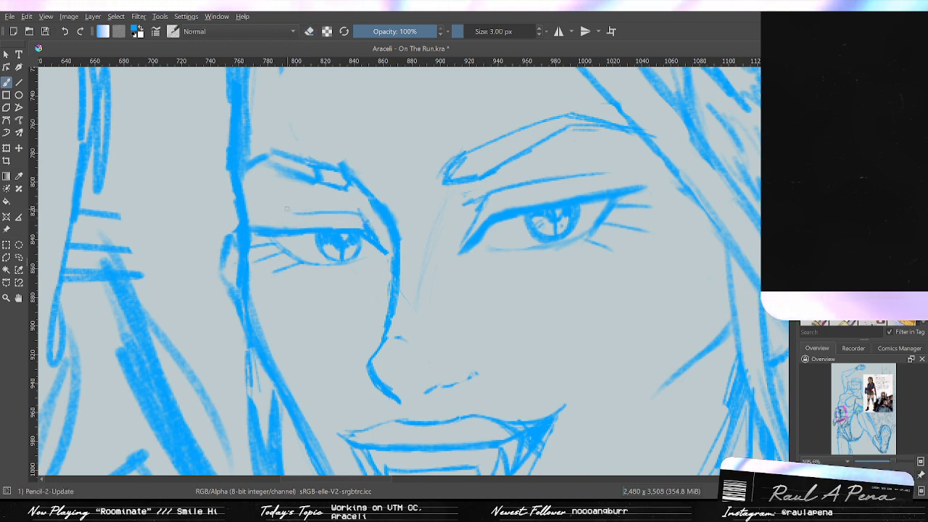
pyautogui.hotkey('ctrl', 'z')
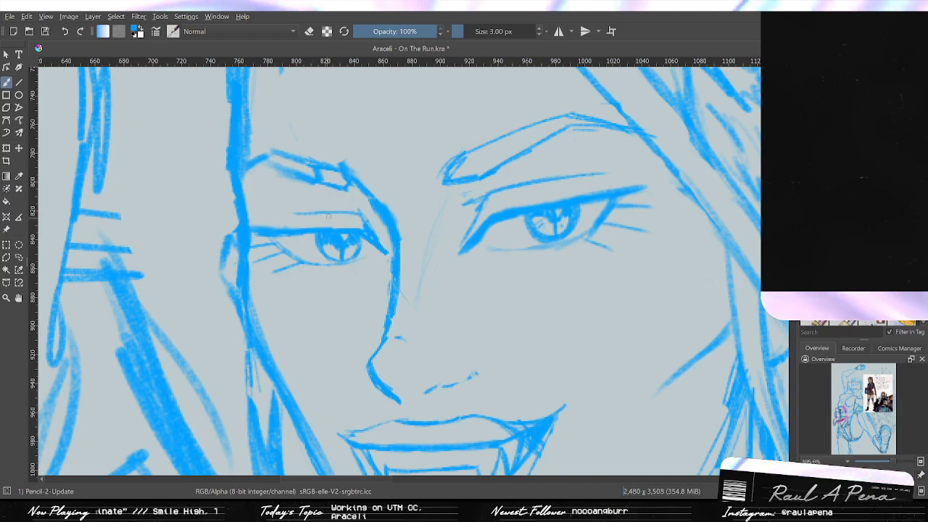
# Erase the far eye's outer corner, lashes and the outer part of its lids.
pyautogui.moveTo(326, 189)
pyautogui.mouseDown()
pyautogui.moveTo(343, 292)
pyautogui.moveTo(331, 240)
pyautogui.moveTo(342, 173)
pyautogui.mouseUp()
pyautogui.press('/')
pyautogui.moveTo(267, 231)
pyautogui.mouseDown()
pyautogui.moveTo(256, 257)
pyautogui.moveTo(248, 244)
pyautogui.moveTo(268, 272)
pyautogui.moveTo(263, 237)
pyautogui.moveTo(300, 273)
pyautogui.moveTo(285, 249)
pyautogui.moveTo(293, 264)
pyautogui.moveTo(298, 249)
pyautogui.moveTo(270, 240)
pyautogui.mouseUp()
pyautogui.press('e')
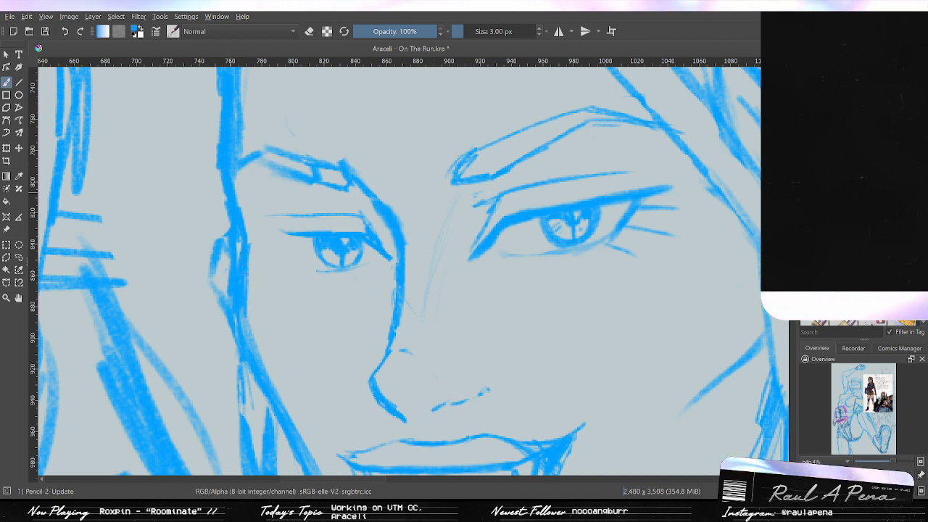
# Redraw the far eye's outer corner and lashes, and extend the upper lid to the face outline.
pyautogui.moveTo(263, 236)
pyautogui.mouseDown()
pyautogui.moveTo(312, 234)
pyautogui.moveTo(295, 250)
pyautogui.moveTo(297, 264)
pyautogui.mouseUp()
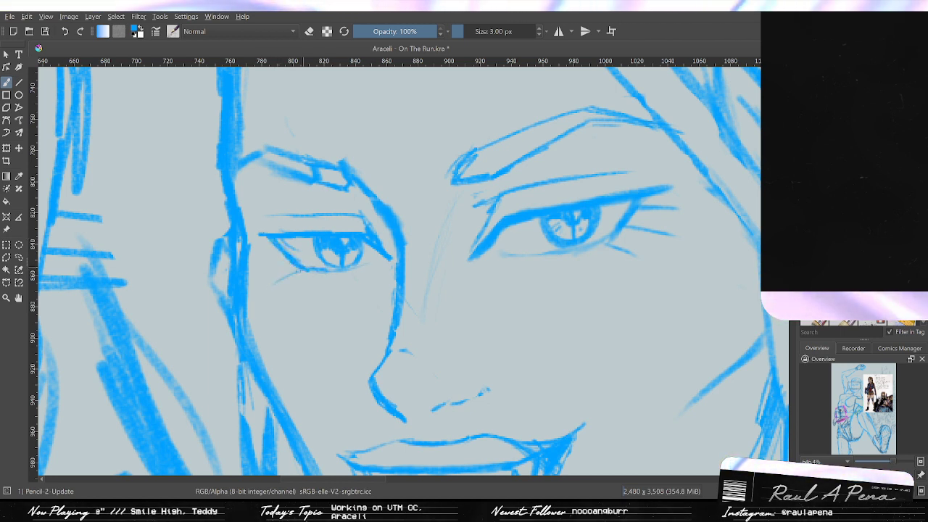
pyautogui.moveTo(300, 270); pyautogui.dragTo(275, 283)
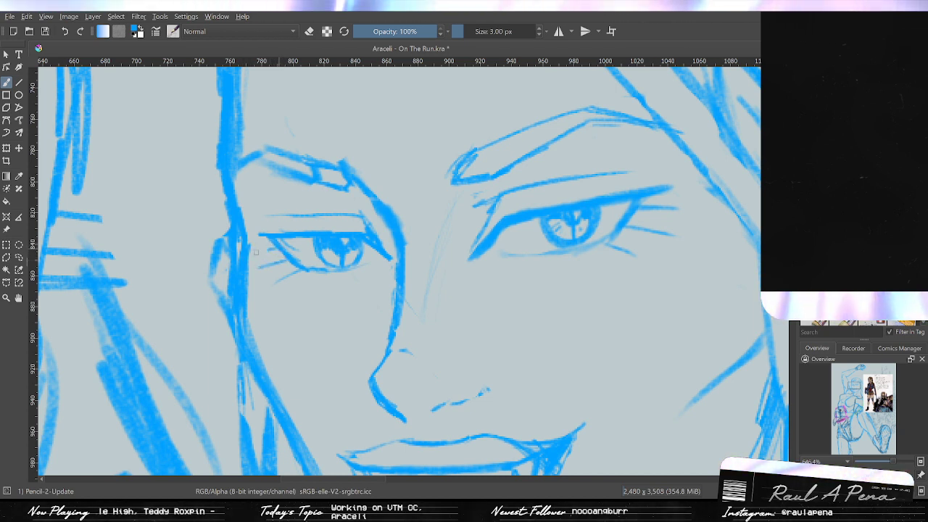
pyautogui.moveTo(267, 235); pyautogui.dragTo(246, 235)
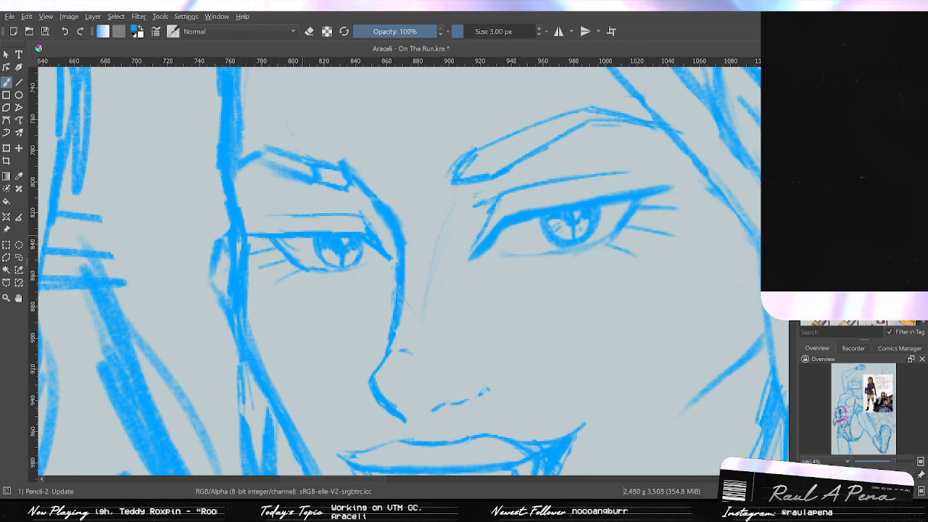
# Rework the outer end of the far eye's crease and firm up the lower edge of the far eyebrow.
pyautogui.press('/')
pyautogui.moveTo(268, 216); pyautogui.dragTo(308, 214)
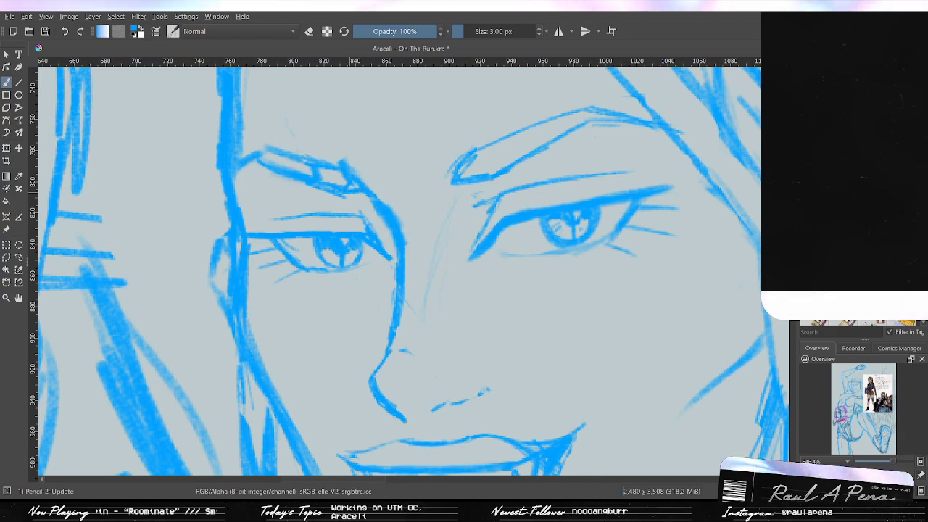
pyautogui.moveTo(434, 172); pyautogui.dragTo(411, 279)
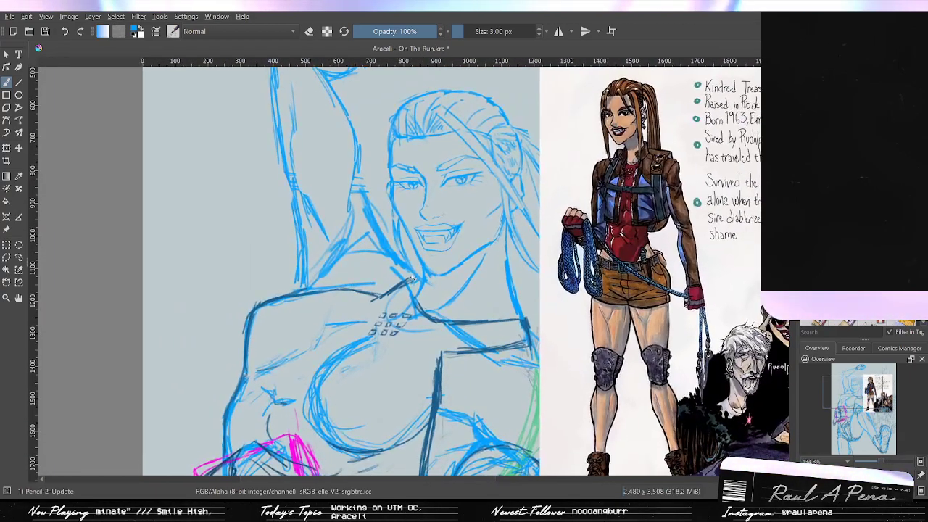
# Examine the redrawn face up close and at full-figure scale beside the Araceli reference drawing.
pyautogui.scroll(4, 417, 239)
pyautogui.scroll(2, 417, 239)
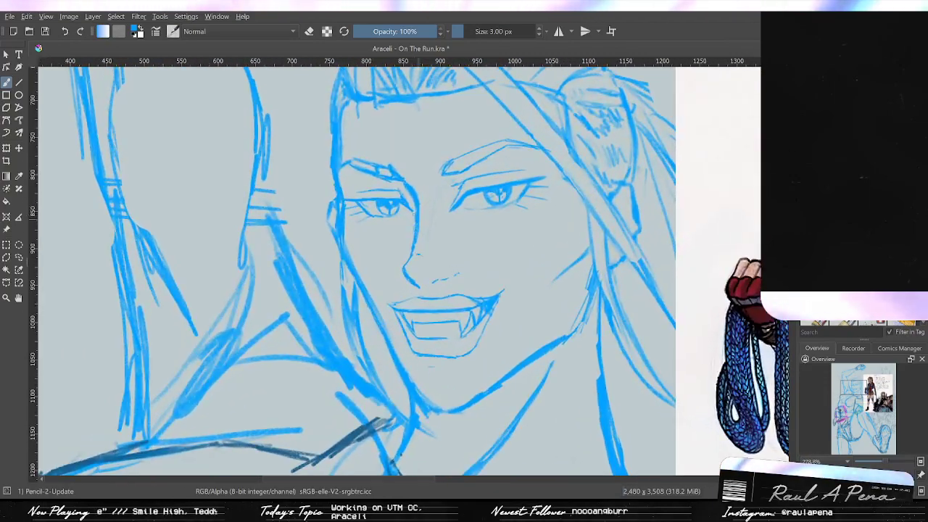
pyautogui.scroll(2, 413, 239)
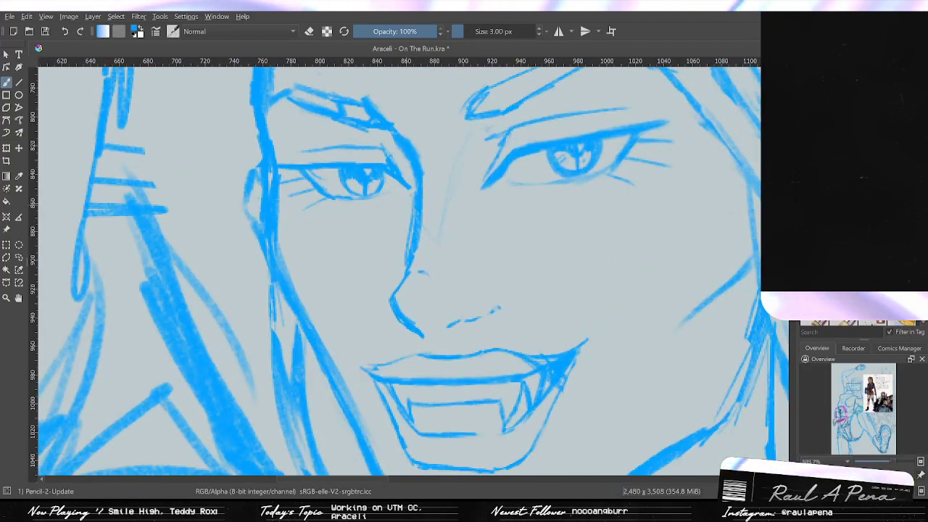
pyautogui.scroll(-2, 461, 279)
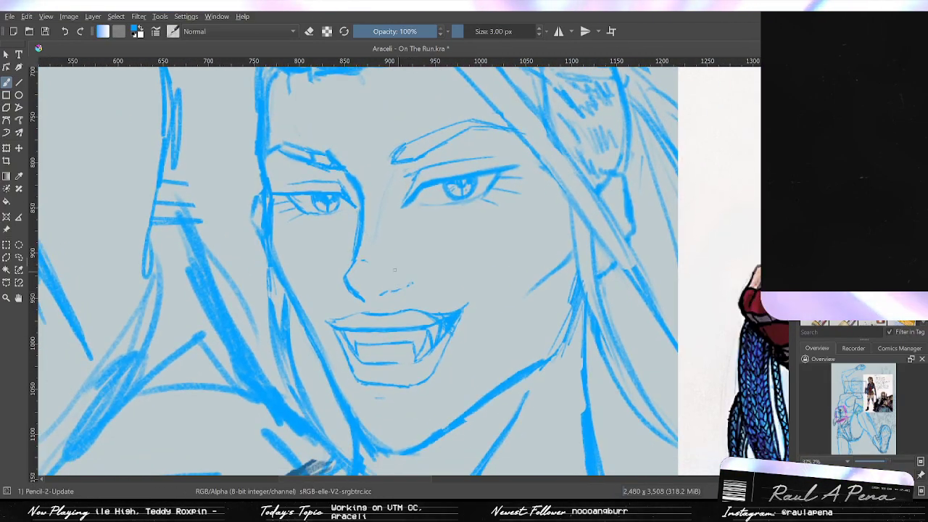
pyautogui.scroll(-5, 457, 371)
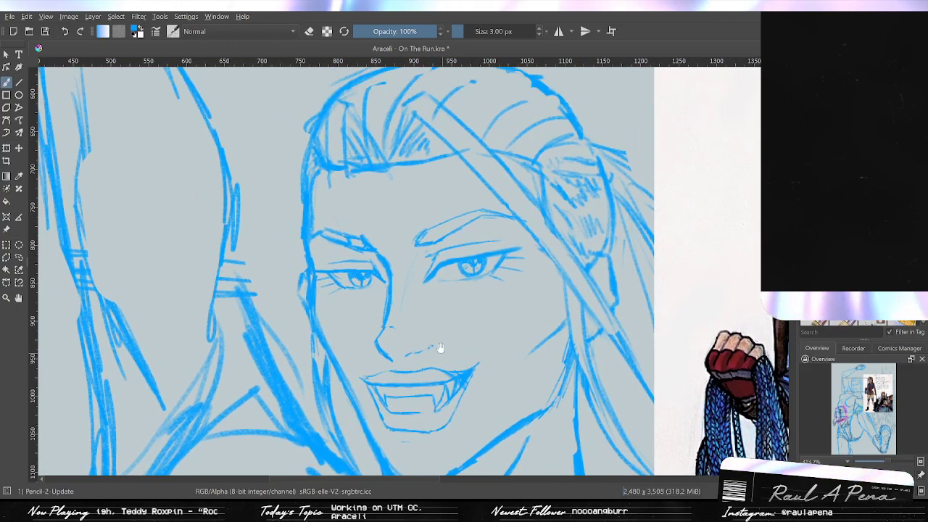
pyautogui.scroll(2, 457, 371)
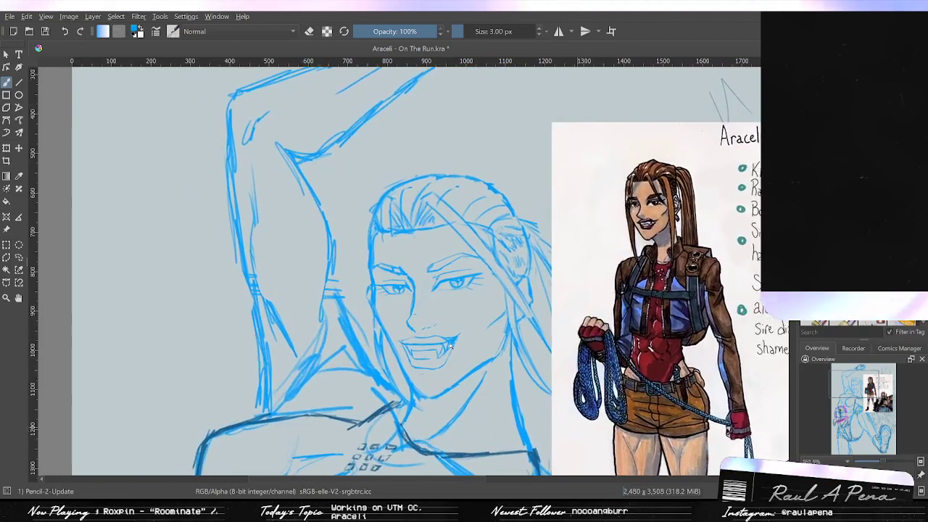
pyautogui.scroll(1, 450, 352)
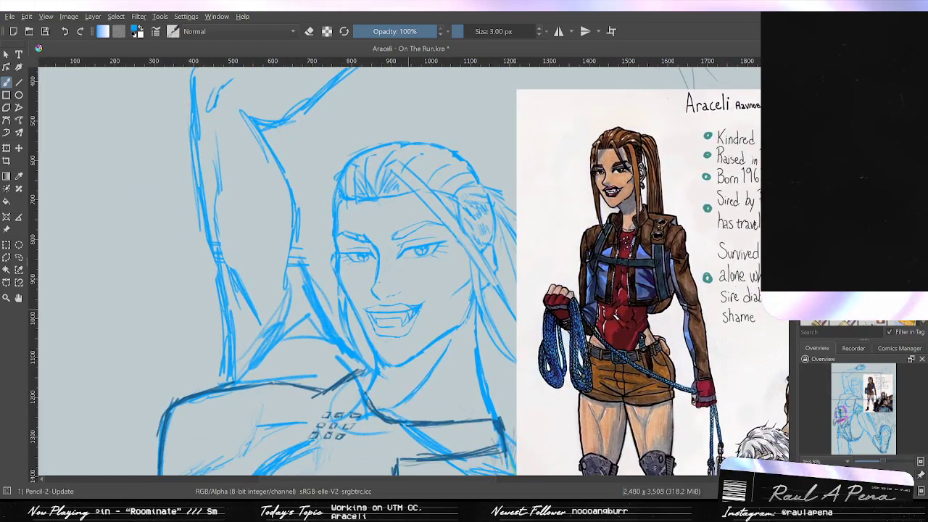
pyautogui.scroll(4, 387, 228)
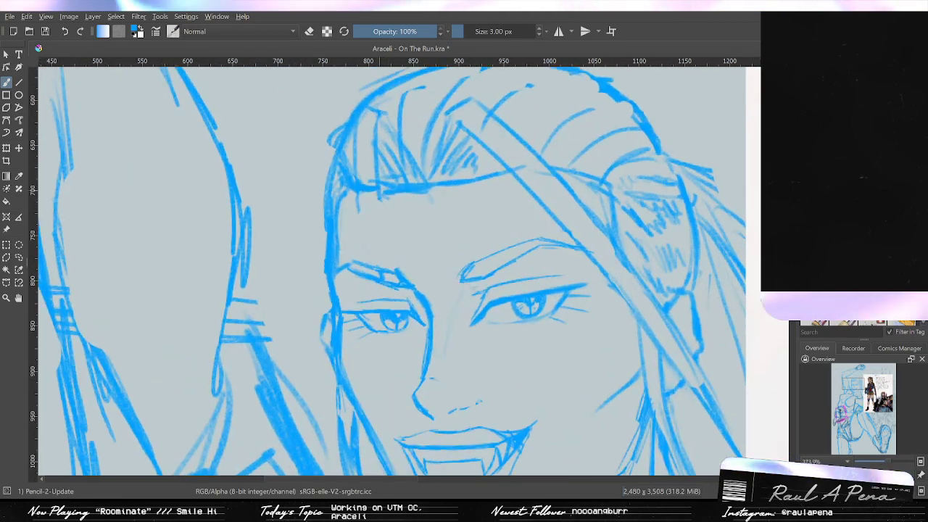
# Draw a thin loose hair strand from the hairline across the far brow and nose bridge, tapering over the near cheek.
pyautogui.moveTo(383, 193); pyautogui.dragTo(392, 265)
pyautogui.hotkey('ctrl', 'z')
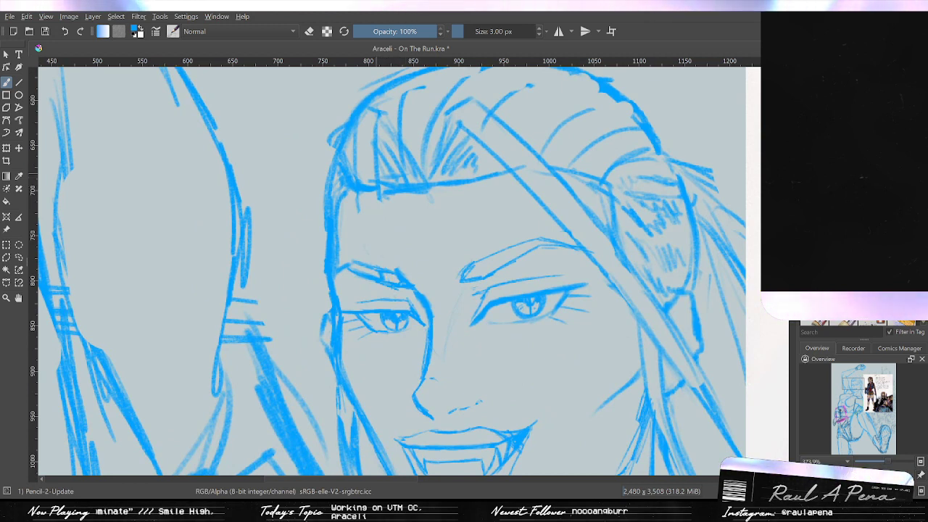
pyautogui.moveTo(384, 198); pyautogui.dragTo(395, 267)
pyautogui.moveTo(432, 336); pyautogui.dragTo(523, 428)
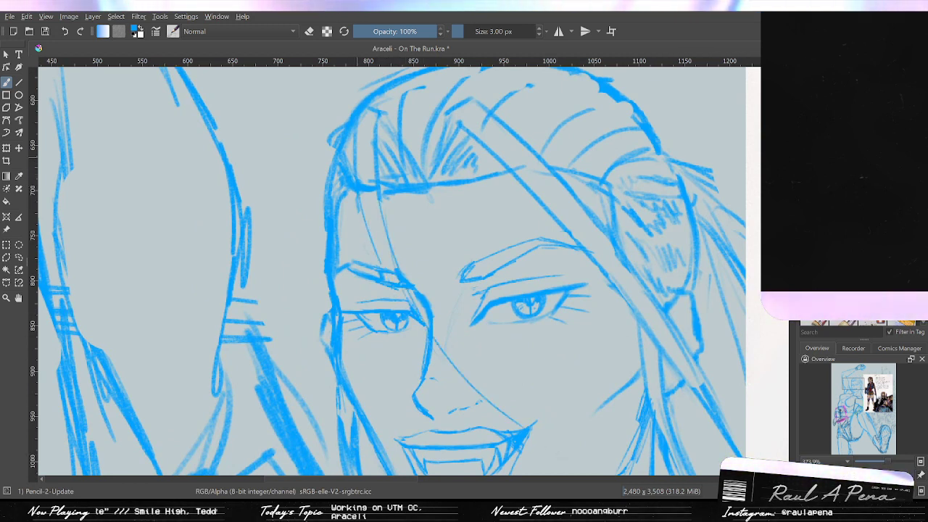
pyautogui.moveTo(433, 349); pyautogui.dragTo(503, 415)
pyautogui.moveTo(440, 345); pyautogui.dragTo(575, 451)
pyautogui.hotkey('ctrl', 'z')
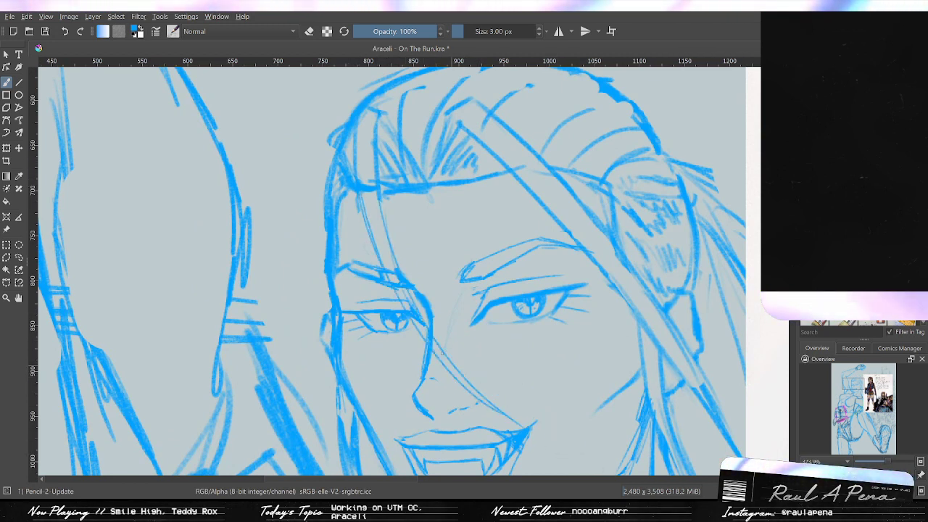
pyautogui.moveTo(439, 345); pyautogui.dragTo(570, 447)
pyautogui.moveTo(471, 308); pyautogui.dragTo(482, 270)
# Compare the new face strand with the Araceli reference drawing, both up close and at upper-body scale.
pyautogui.scroll(4, 481, 269)
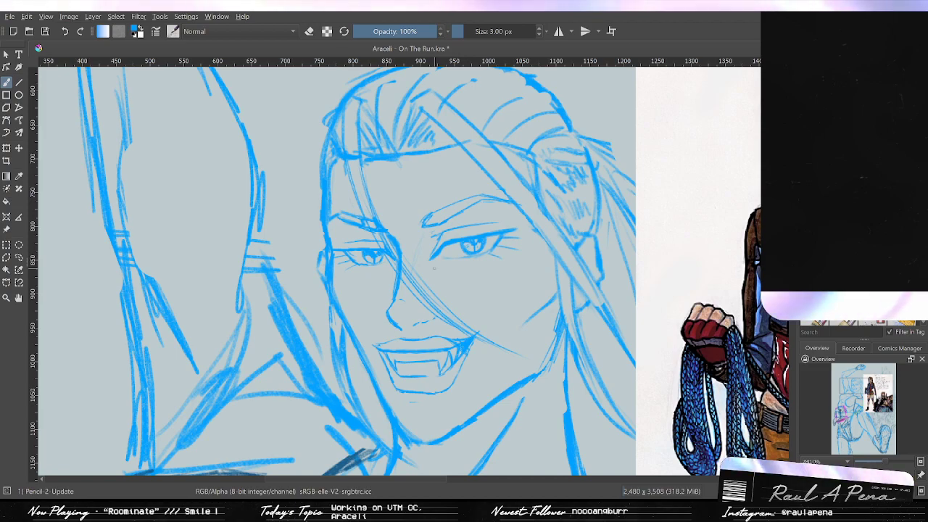
pyautogui.scroll(-5, 467, 305)
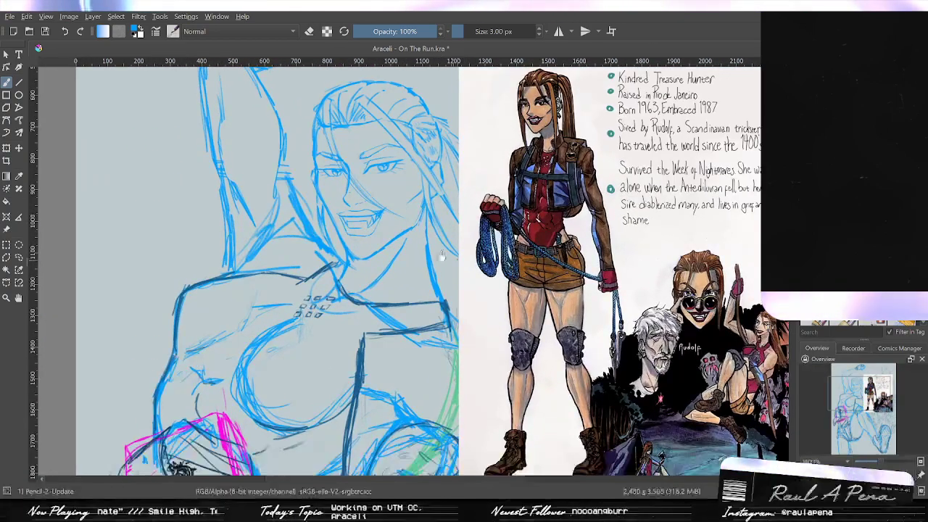
pyautogui.scroll(2, 442, 255)
pyautogui.moveTo(443, 255); pyautogui.dragTo(433, 271)
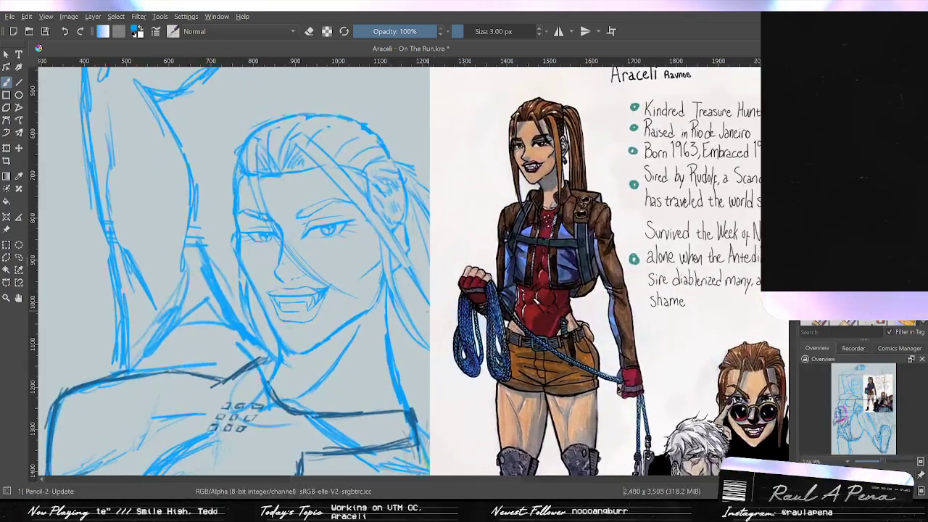
pyautogui.scroll(2, 392, 268)
pyautogui.scroll(-5, 404, 329)
pyautogui.scroll(8, 405, 329)
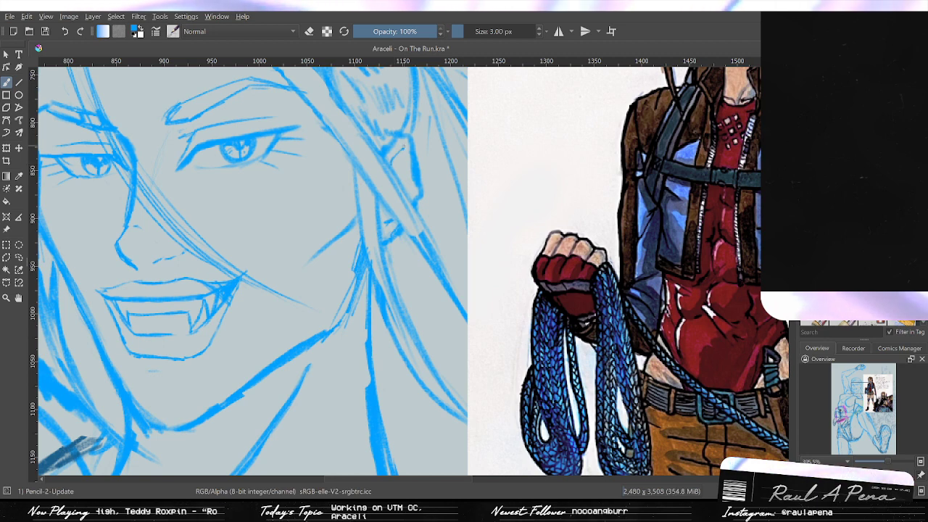
# Add inner-ear lines to the near ear and sketch small rounded dark blue earrings below both ears.
pyautogui.moveTo(401, 164); pyautogui.dragTo(403, 153)
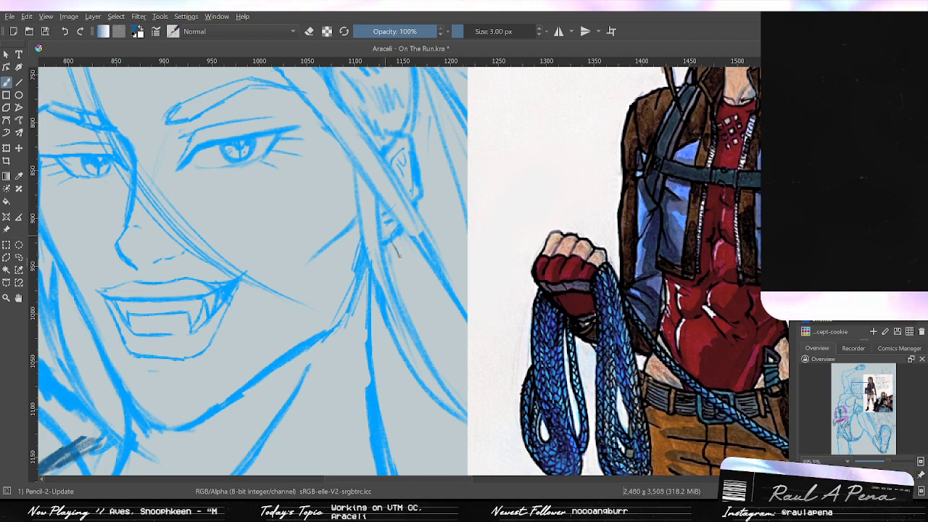
pyautogui.moveTo(392, 238); pyautogui.dragTo(403, 270)
pyautogui.moveTo(385, 236); pyautogui.dragTo(392, 268)
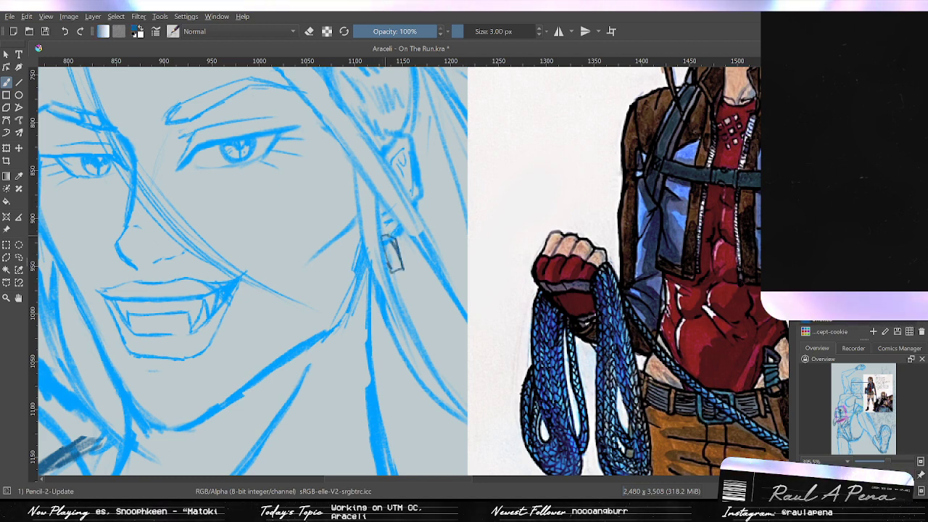
pyautogui.hotkey('ctrl', 'z')
pyautogui.hotkey('ctrl', 'z')
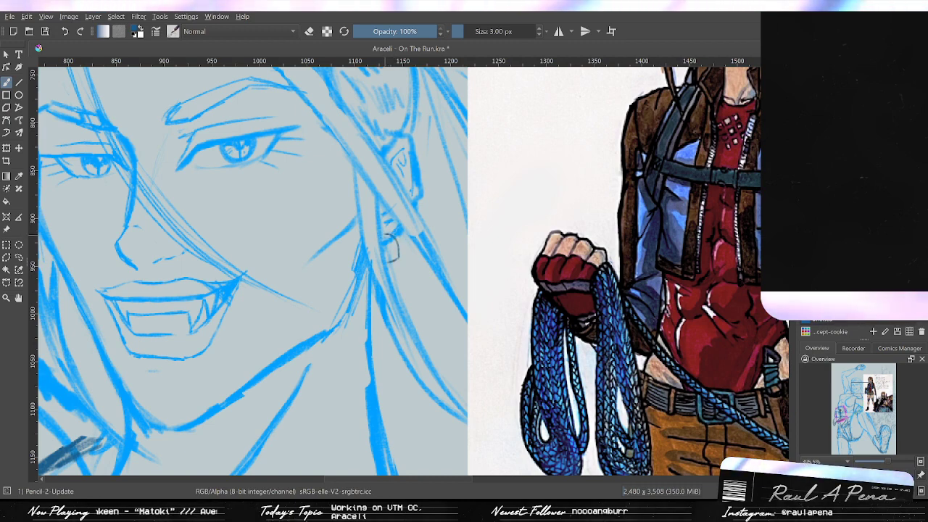
pyautogui.moveTo(385, 235); pyautogui.dragTo(387, 260)
pyautogui.scroll(-3, 392, 246)
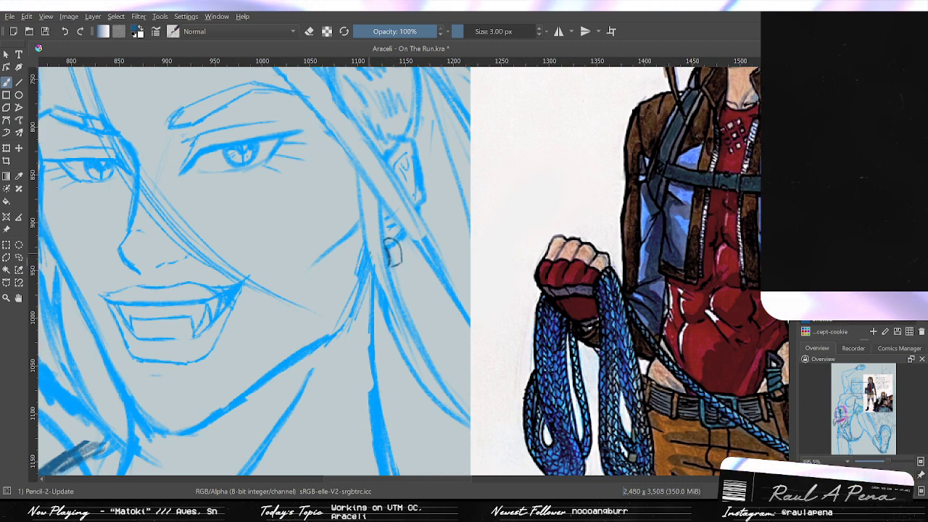
pyautogui.scroll(2, 266, 232)
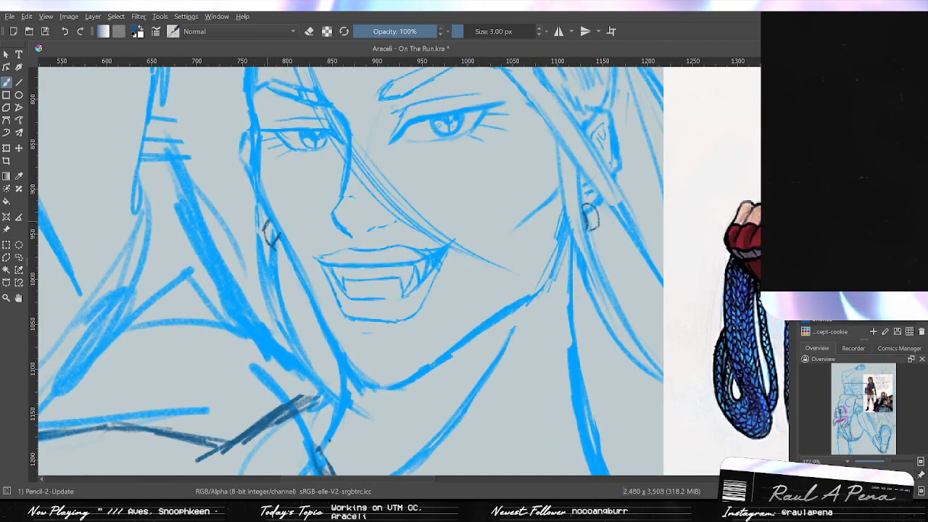
pyautogui.moveTo(266, 228); pyautogui.dragTo(268, 240)
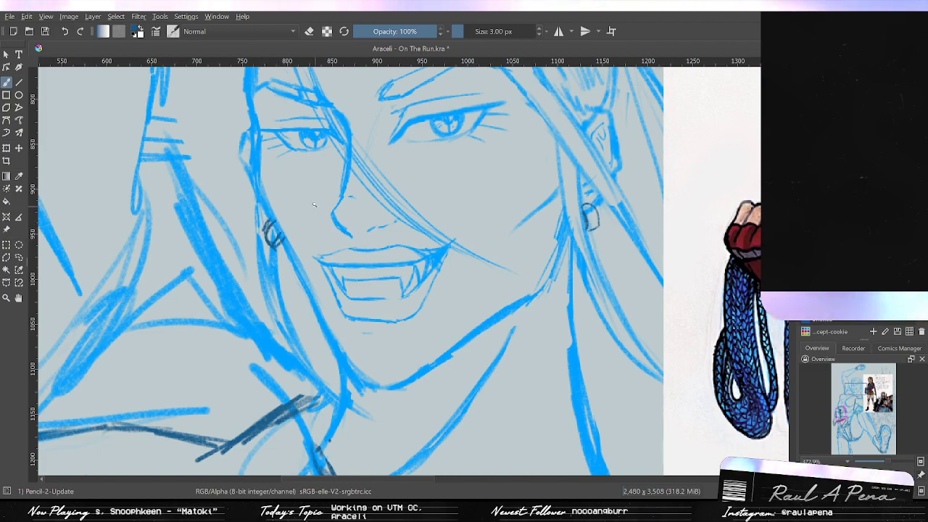
# Check the earrings against the whole figure and erase a short stretch of the jaw line below the near cheek.
pyautogui.scroll(-6, 319, 202)
pyautogui.scroll(5, 334, 293)
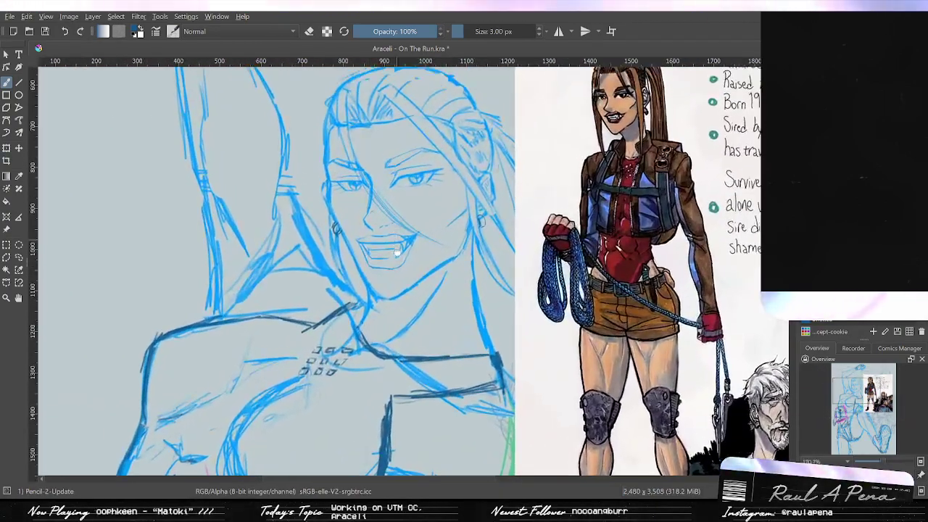
pyautogui.scroll(1, 380, 259)
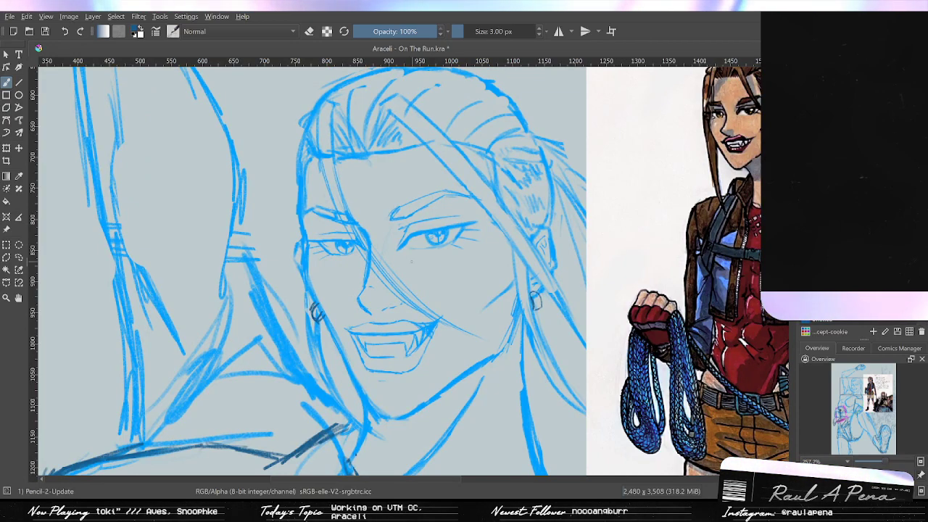
pyautogui.scroll(-1, 403, 279)
pyautogui.scroll(-2, 403, 279)
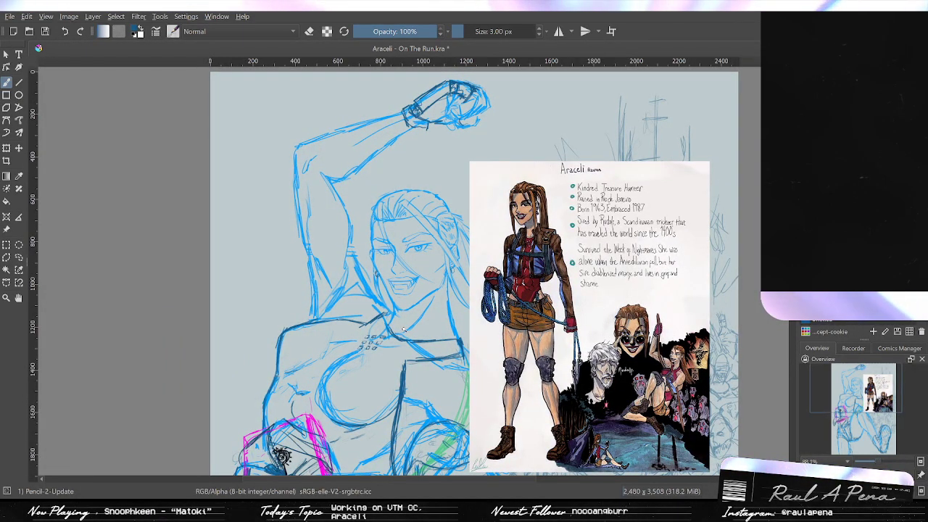
pyautogui.scroll(3, 402, 329)
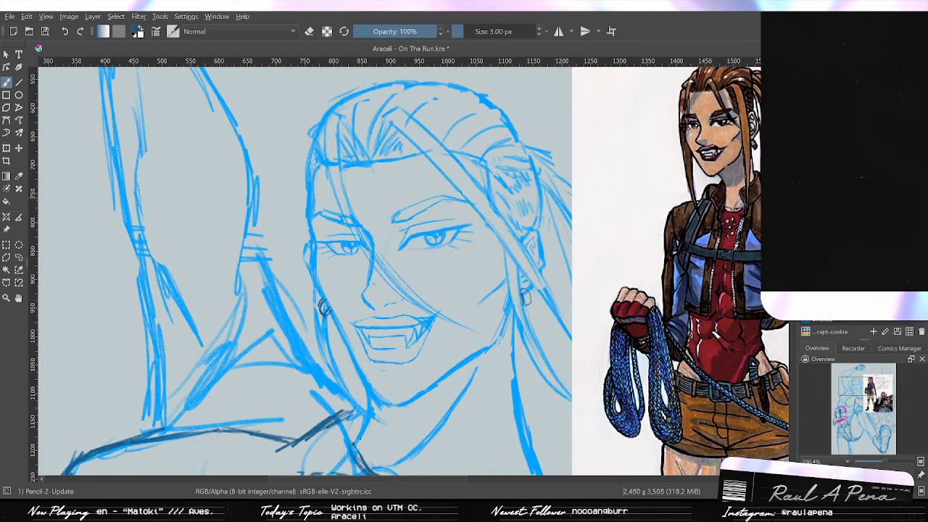
pyautogui.scroll(2, 456, 314)
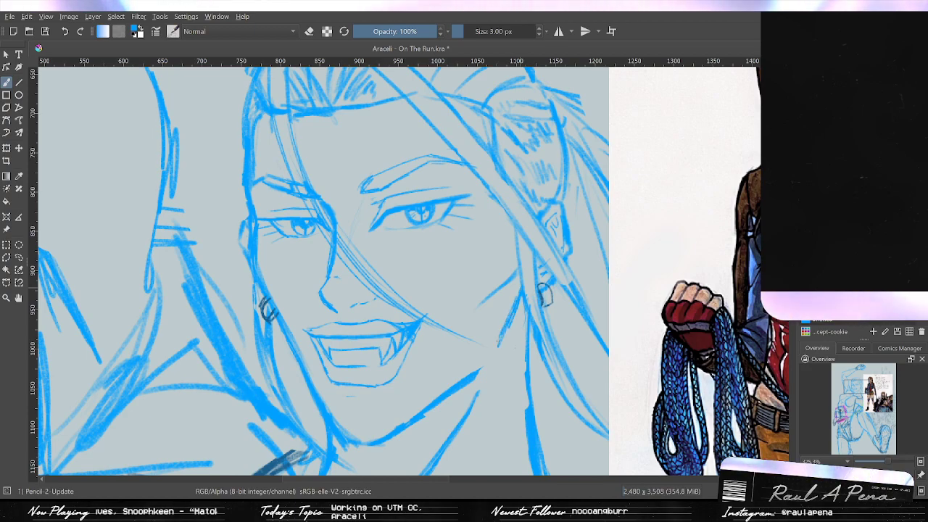
# Tidy the lines where the far hair strand meets the chin and rework the top of the neck line beneath it.
pyautogui.scroll(-3, 323, 272)
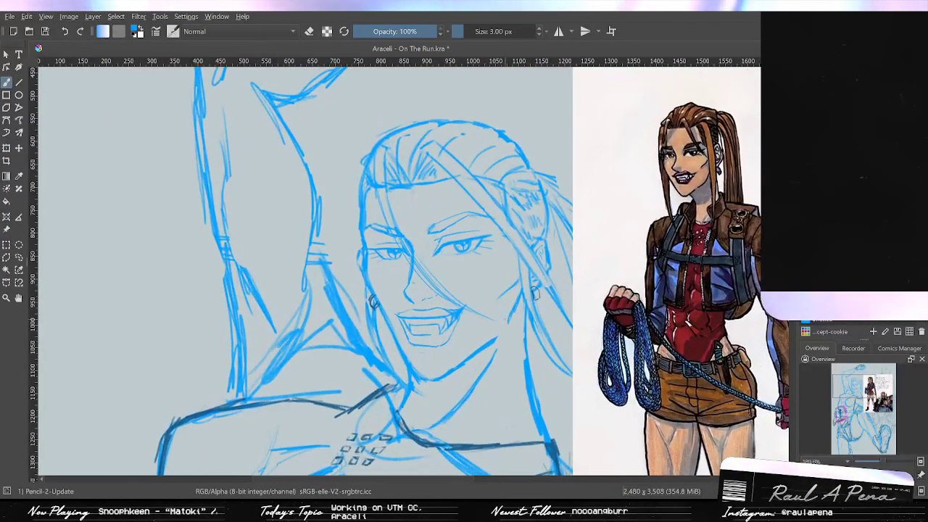
pyautogui.scroll(2, 423, 280)
pyautogui.scroll(-2, 423, 281)
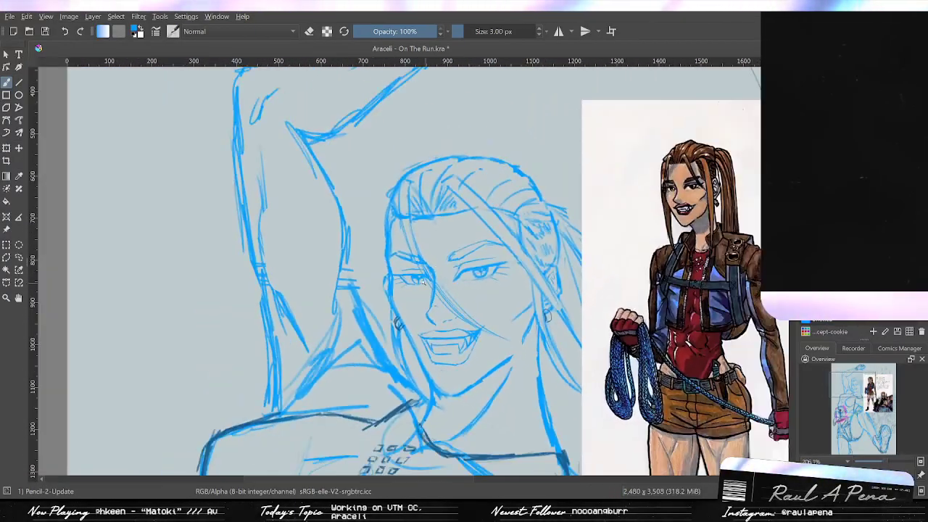
pyautogui.scroll(-3, 423, 283)
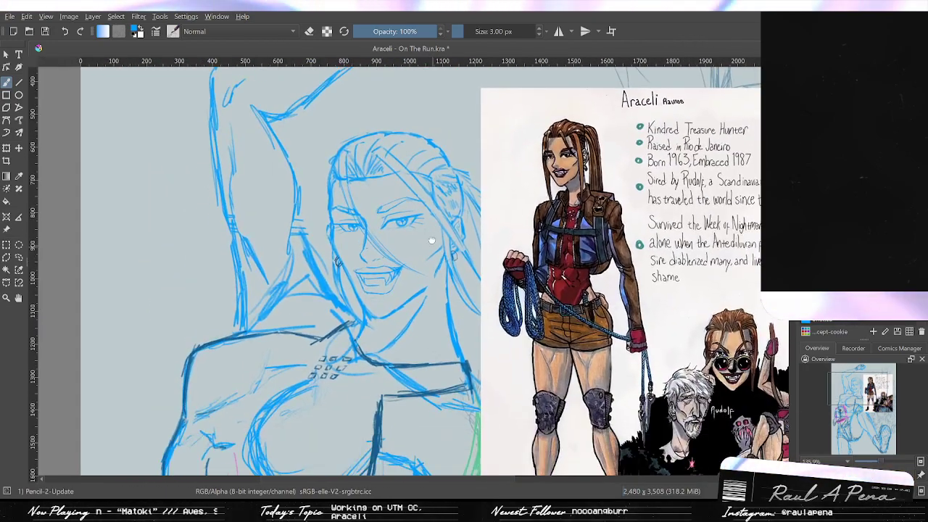
pyautogui.moveTo(432, 240); pyautogui.dragTo(434, 231)
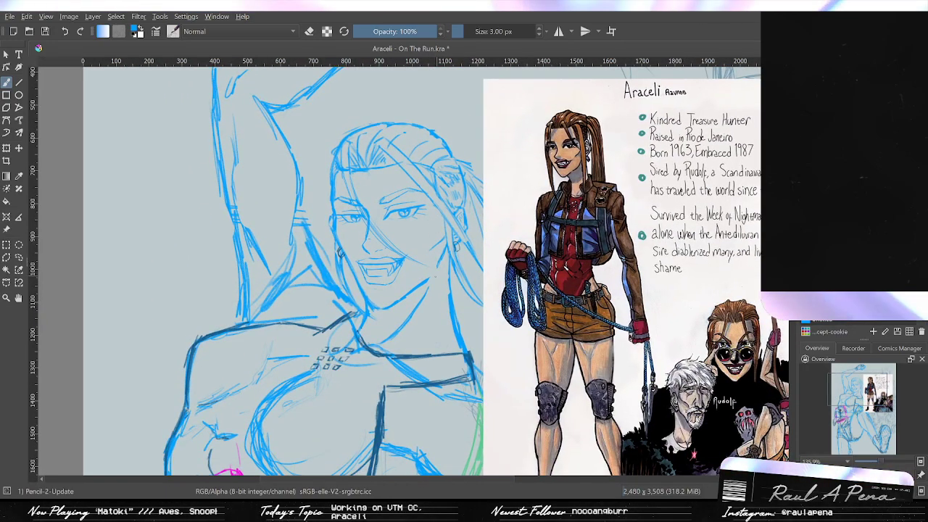
pyautogui.press('/')
pyautogui.scroll(2, 369, 315)
pyautogui.moveTo(356, 277); pyautogui.dragTo(377, 308)
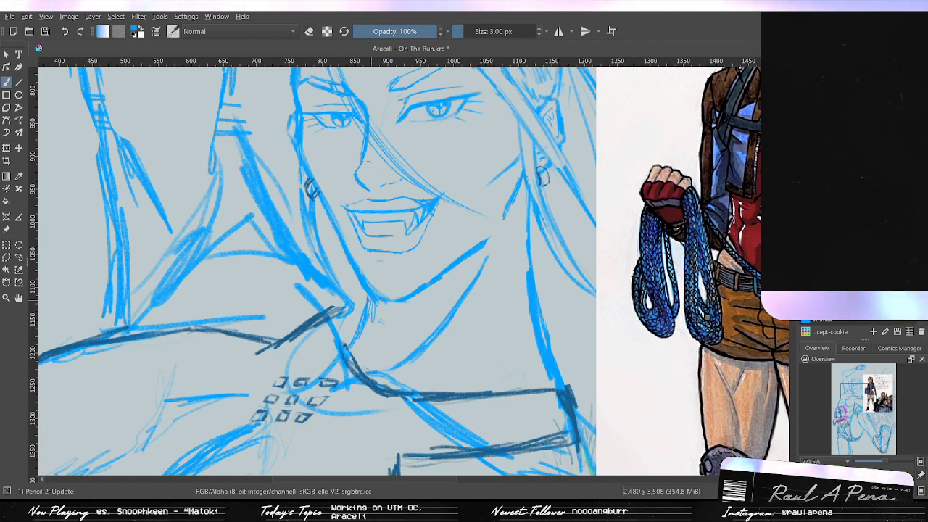
# Examine the head, neck and shoulders at several scales beside the Araceli reference drawing.
pyautogui.scroll(-2, 373, 290)
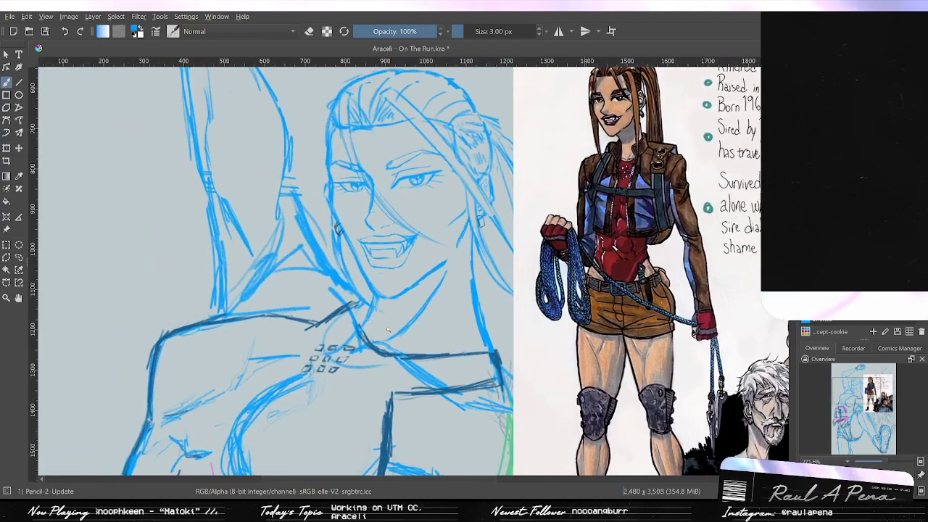
pyautogui.scroll(2, 368, 362)
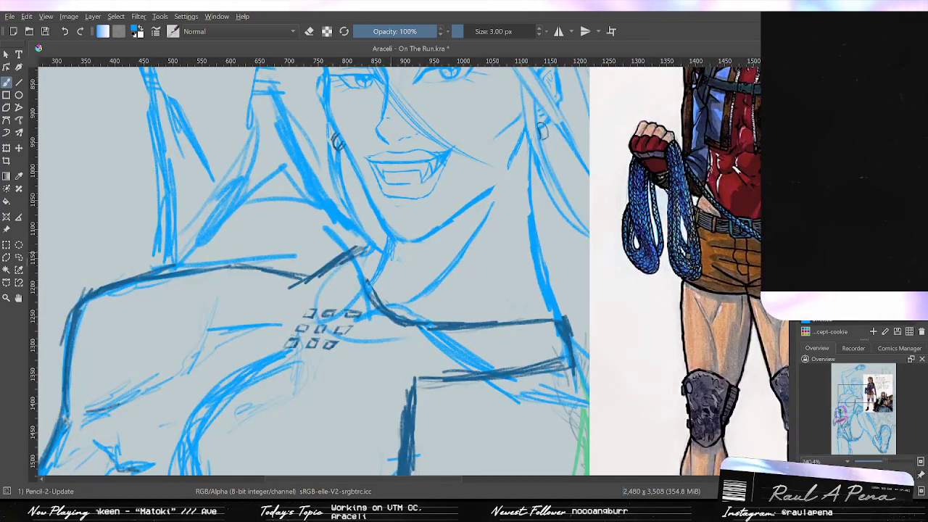
pyautogui.scroll(-3, 412, 259)
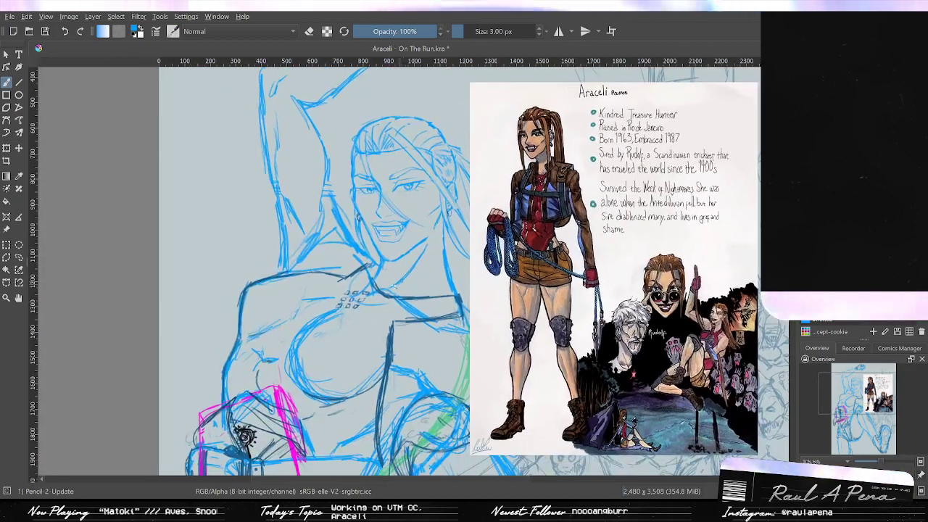
pyautogui.scroll(2, 403, 246)
pyautogui.moveTo(421, 262); pyautogui.dragTo(386, 281)
pyautogui.scroll(2, 386, 281)
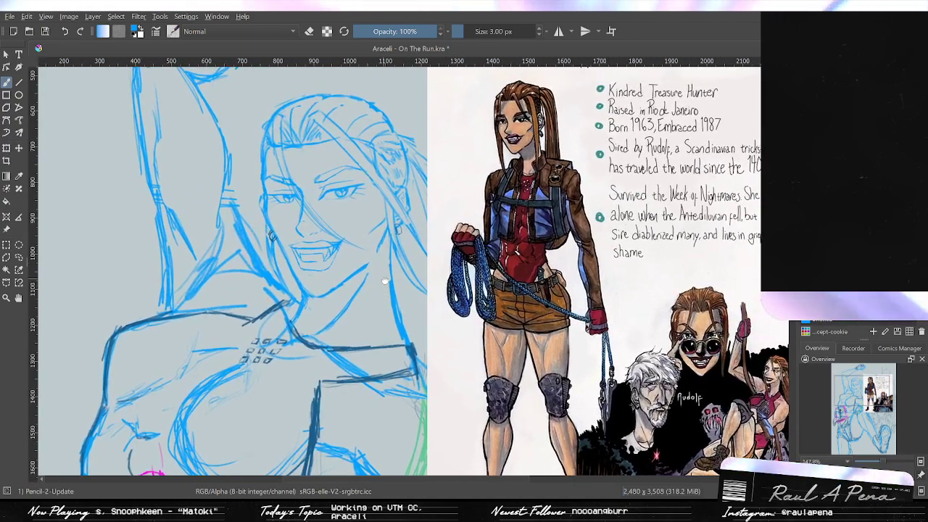
pyautogui.scroll(-2, 384, 283)
pyautogui.scroll(2, 384, 282)
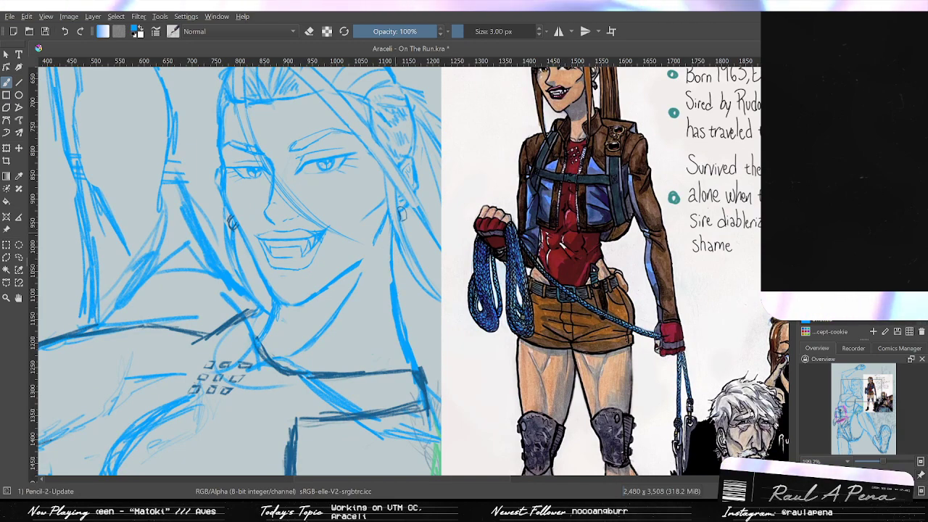
pyautogui.scroll(-3, 398, 338)
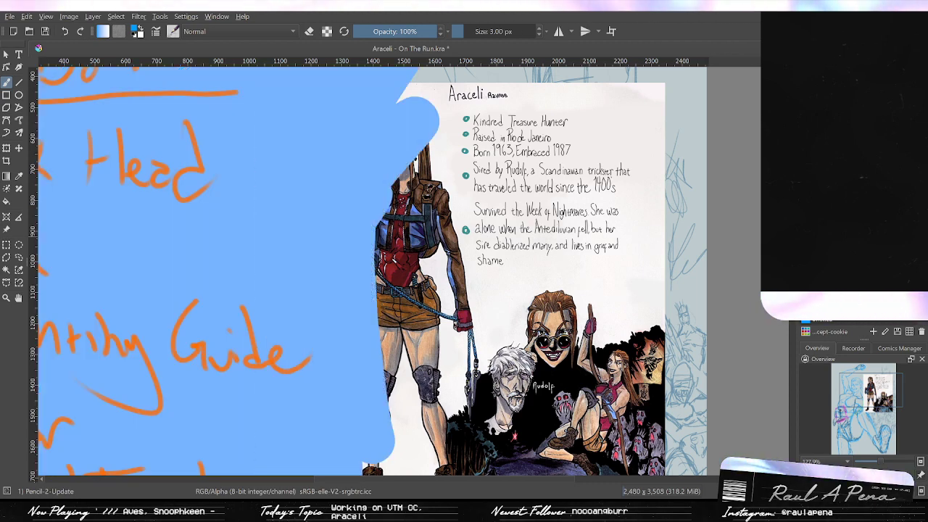
# Show the To Do list over the sketch and bring the whole list into view.
pyautogui.moveTo(330, 302); pyautogui.dragTo(339, 337)
pyautogui.moveTo(347, 272); pyautogui.dragTo(626, 310)
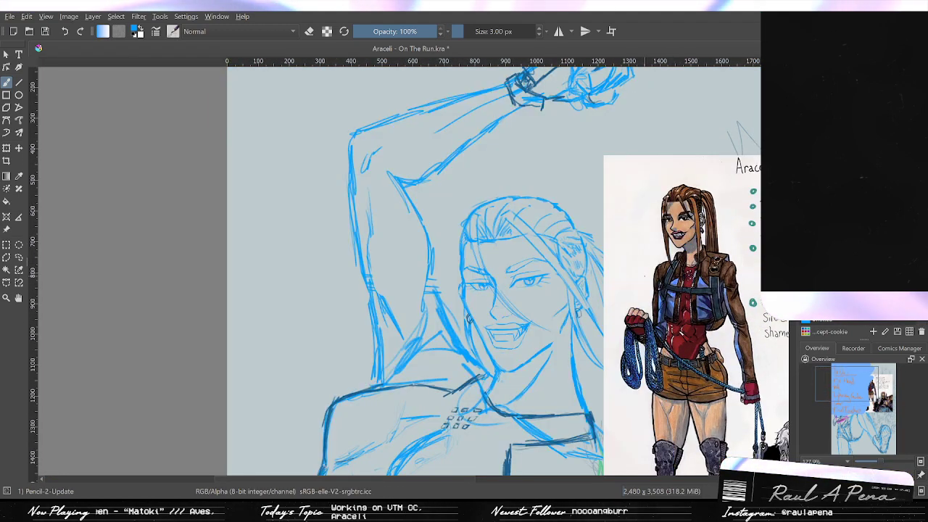
pyautogui.hotkey('ctrl', 'z')
pyautogui.moveTo(494, 231); pyautogui.dragTo(494, 274)
pyautogui.scroll(-1, 493, 273)
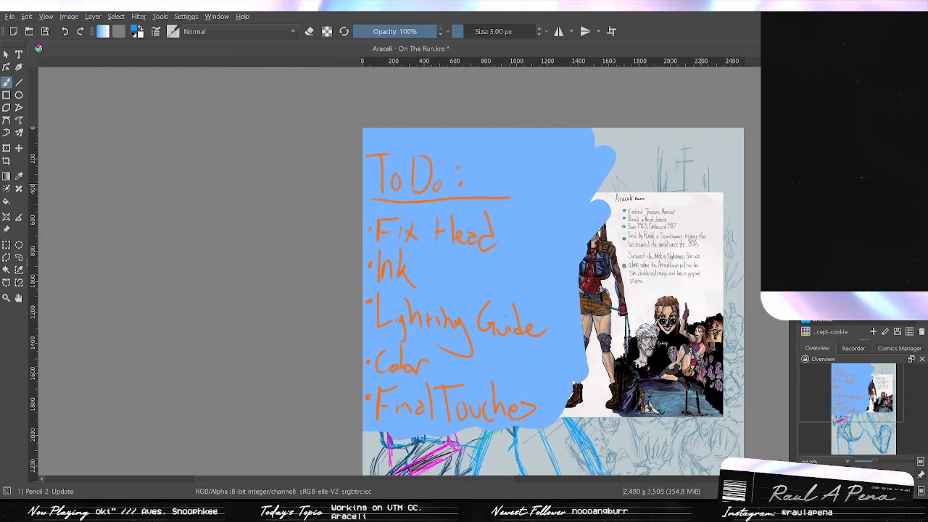
pyautogui.hotkey('ctrl', 'z')
pyautogui.hotkey('ctrl', 'shift', 'z')
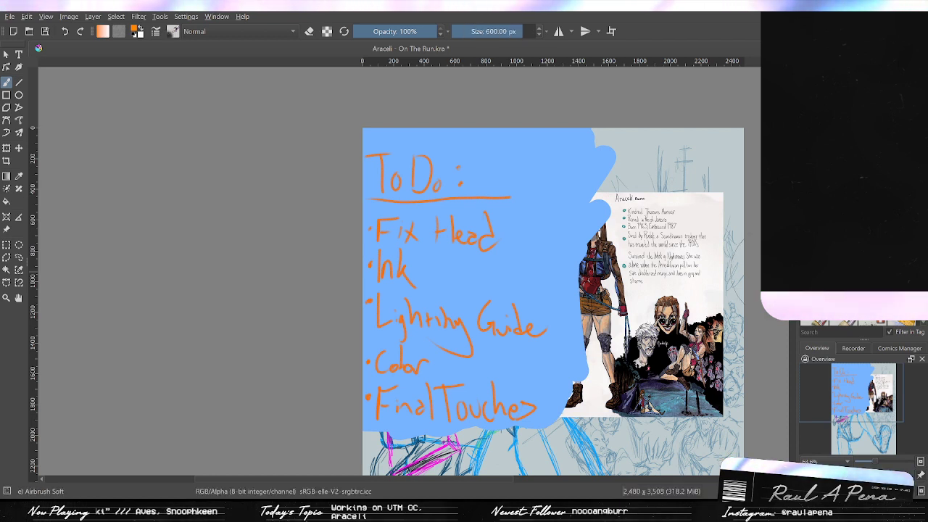
# Tick off Fix Head in the To Do list with an orange check mark, using a 12 px brush.
pyautogui.press('/')
pyautogui.moveTo(542, 166); pyautogui.dragTo(560, 198)
pyautogui.hotkey('ctrl', 'z')
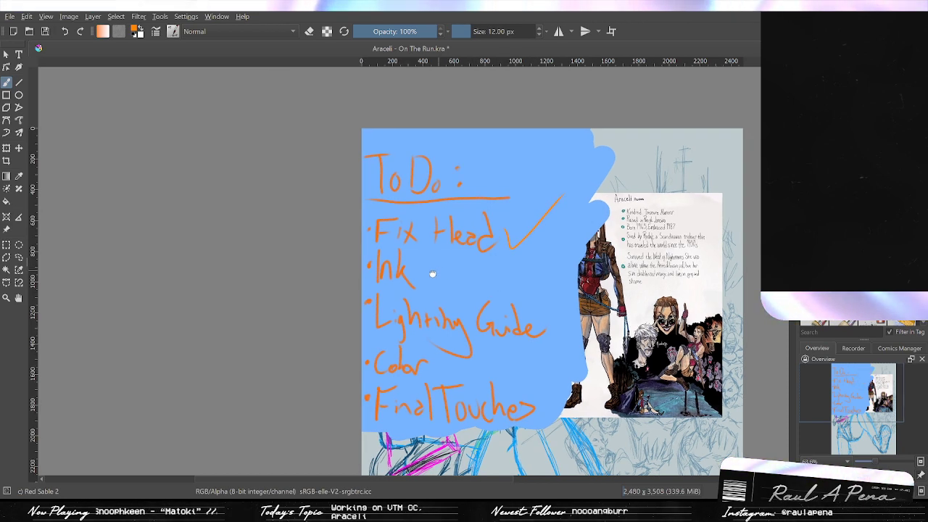
# Draw a small orange circle beside Ink in the To Do list and reset the brush colours to black and white.
pyautogui.moveTo(432, 273)
pyautogui.keyDown('ctrl'); pyautogui.mouseDown()
pyautogui.moveTo(424, 257)
pyautogui.moveTo(487, 255)
pyautogui.mouseUp(); pyautogui.keyUp('ctrl')
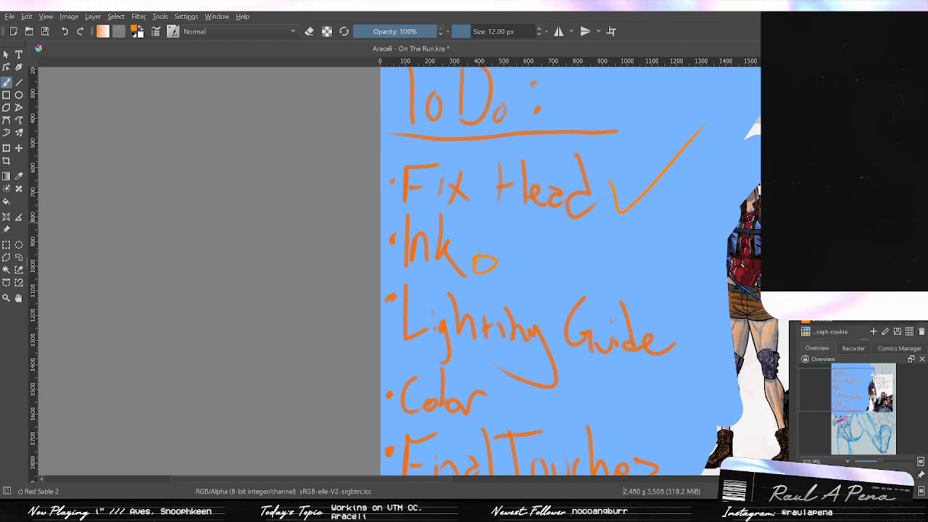
pyautogui.press('d')
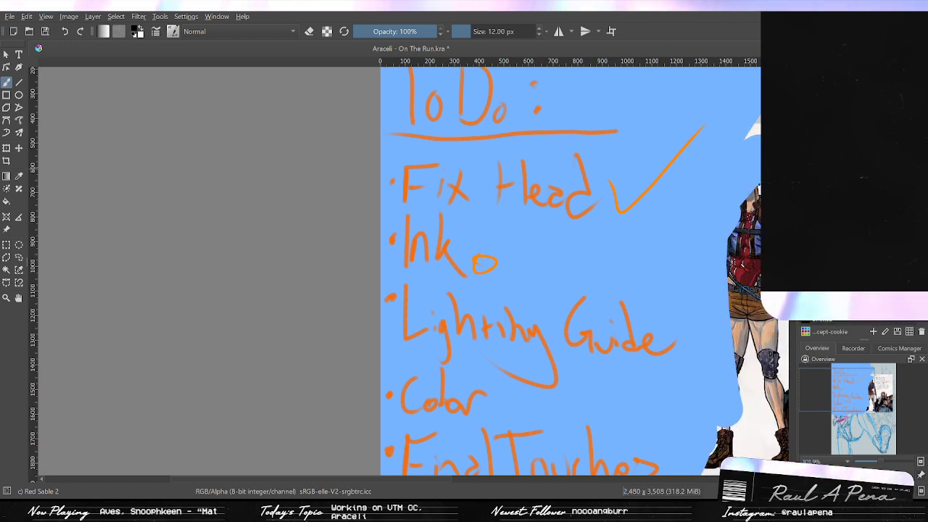
# Hide the To Do list and the Araceli reference drawing so only the sketch with its background crowd shows.
pyautogui.click(805, 245)
pyautogui.moveTo(737, 244)
pyautogui.mouseDown()
pyautogui.moveTo(636, 213)
pyautogui.moveTo(651, 243)
pyautogui.mouseUp()
pyautogui.moveTo(651, 243); pyautogui.dragTo(548, 242)
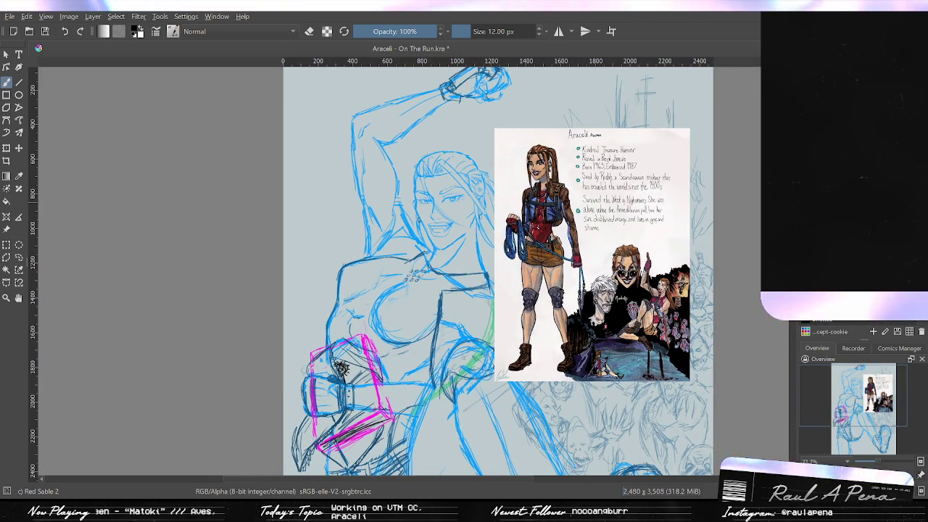
pyautogui.click(804, 245)
pyautogui.moveTo(571, 263)
pyautogui.mouseDown()
pyautogui.moveTo(567, 257)
pyautogui.moveTo(591, 285)
pyautogui.moveTo(563, 246)
pyautogui.moveTo(580, 240)
pyautogui.moveTo(584, 285)
pyautogui.moveTo(607, 233)
pyautogui.mouseUp()
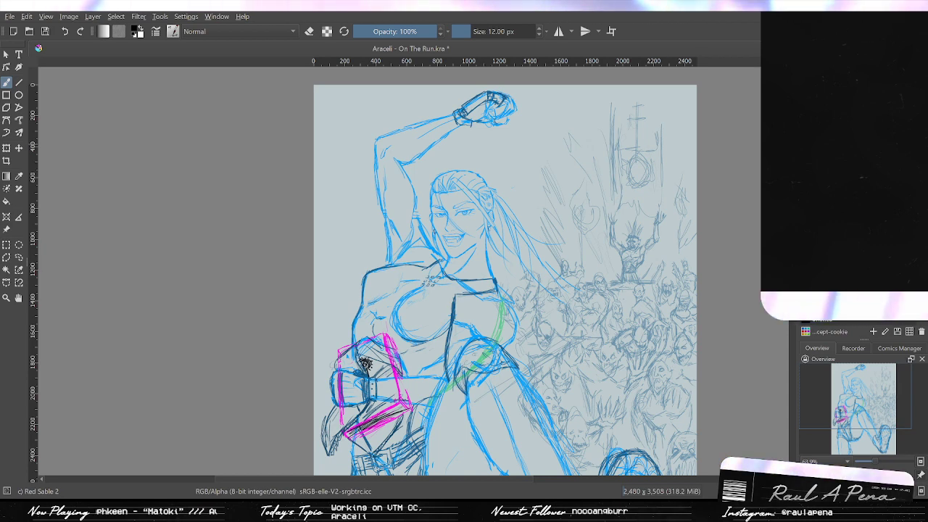
# Sample a dark red and sketch a thick curved line from the shoulder up past the raised fist to the page's upper edge.
pyautogui.keyDown('ctrl'); pyautogui.click(365, 363); pyautogui.keyUp('ctrl')
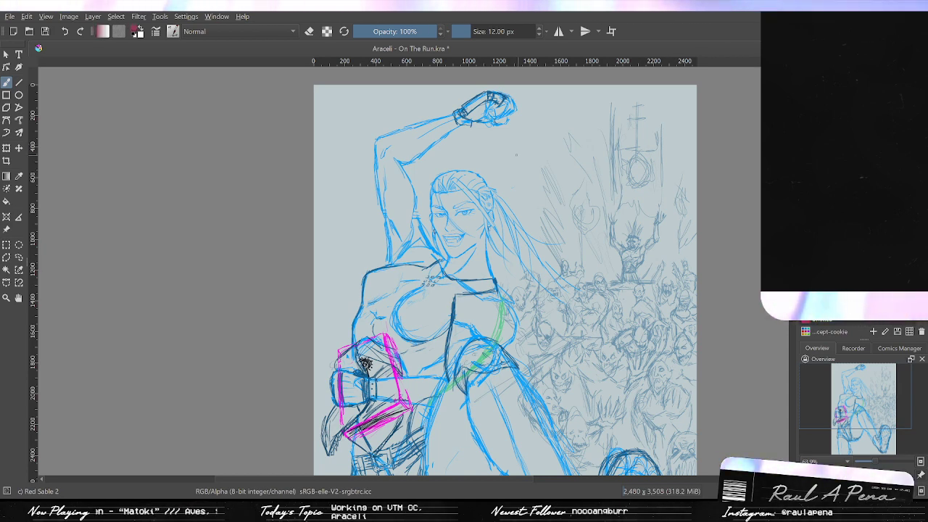
pyautogui.scroll(-5, 516, 155)
pyautogui.scroll(4, 516, 164)
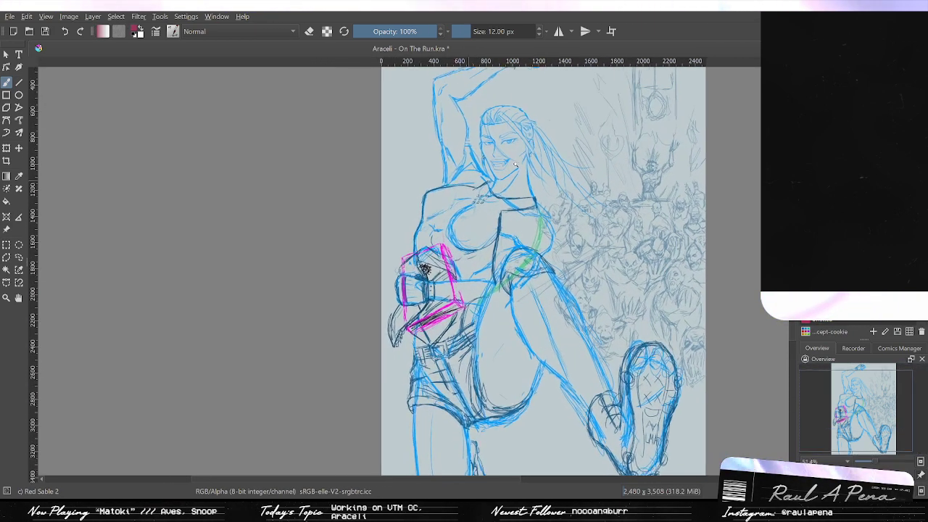
pyautogui.moveTo(543, 163); pyautogui.dragTo(477, 279)
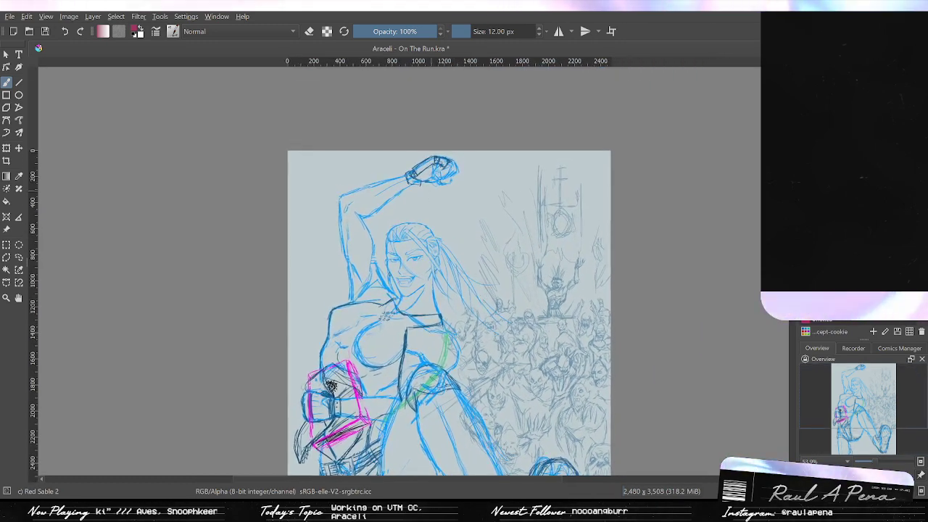
pyautogui.moveTo(450, 153)
pyautogui.mouseDown()
pyautogui.moveTo(356, 275)
pyautogui.moveTo(350, 301)
pyautogui.mouseUp()
pyautogui.hotkey('ctrl', 'z')
pyautogui.moveTo(398, 224); pyautogui.dragTo(351, 299)
pyautogui.moveTo(424, 189); pyautogui.dragTo(351, 301)
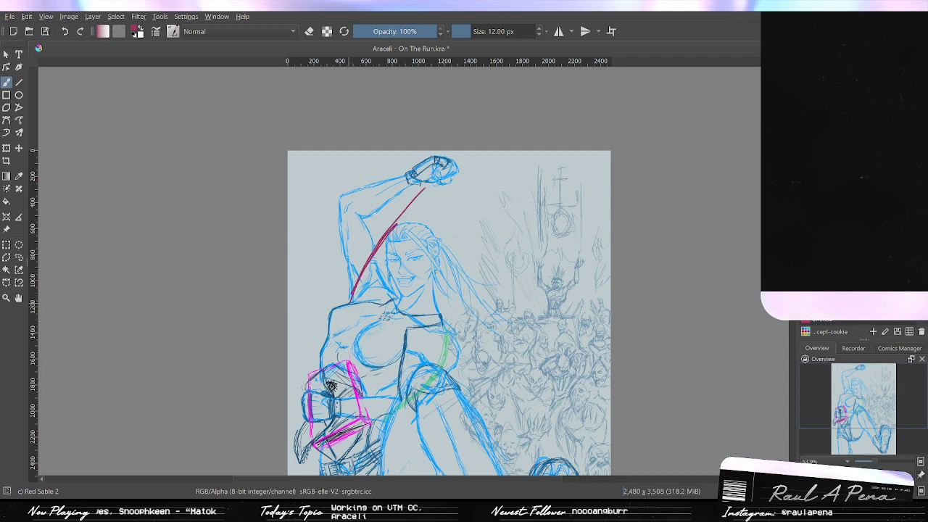
pyautogui.moveTo(477, 152); pyautogui.dragTo(406, 212)
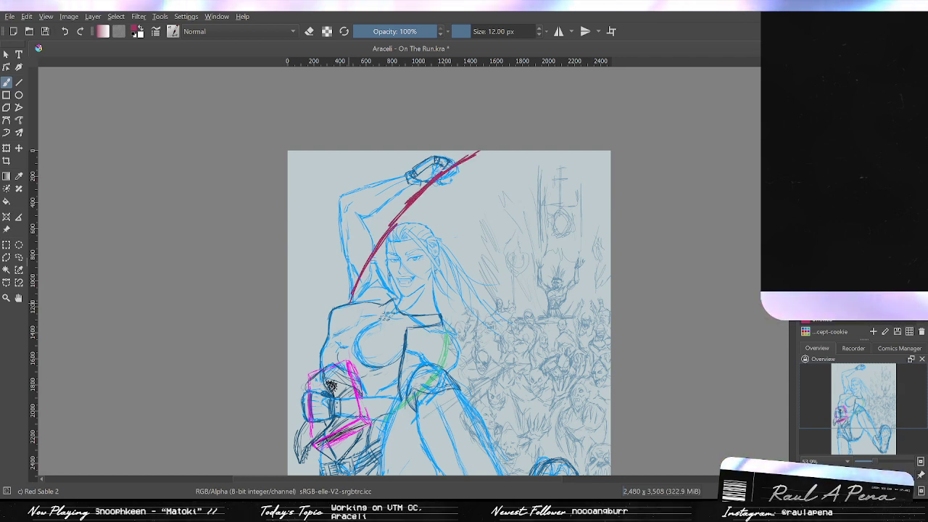
pyautogui.moveTo(378, 245); pyautogui.dragTo(445, 176)
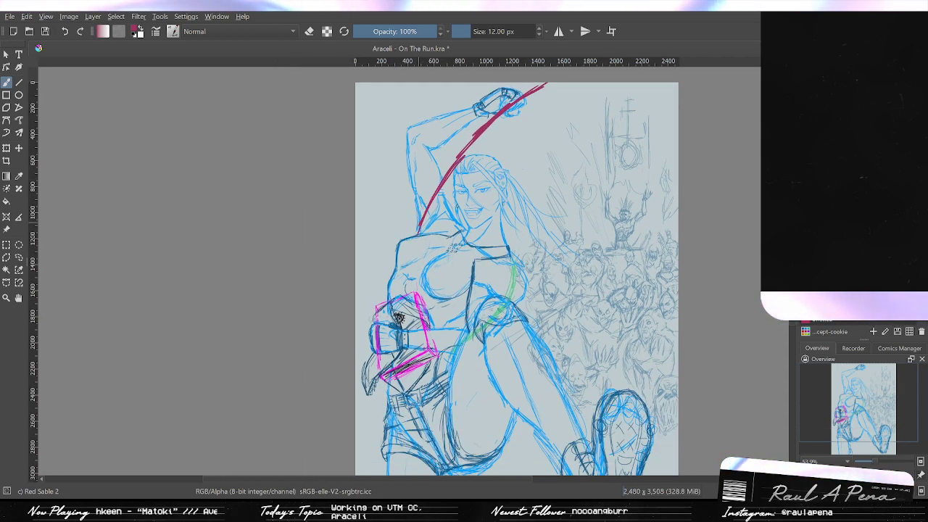
# Try thin dark red curves sweeping under the raised thigh and across the lower leg and boot.
pyautogui.moveTo(399, 316); pyautogui.dragTo(413, 252)
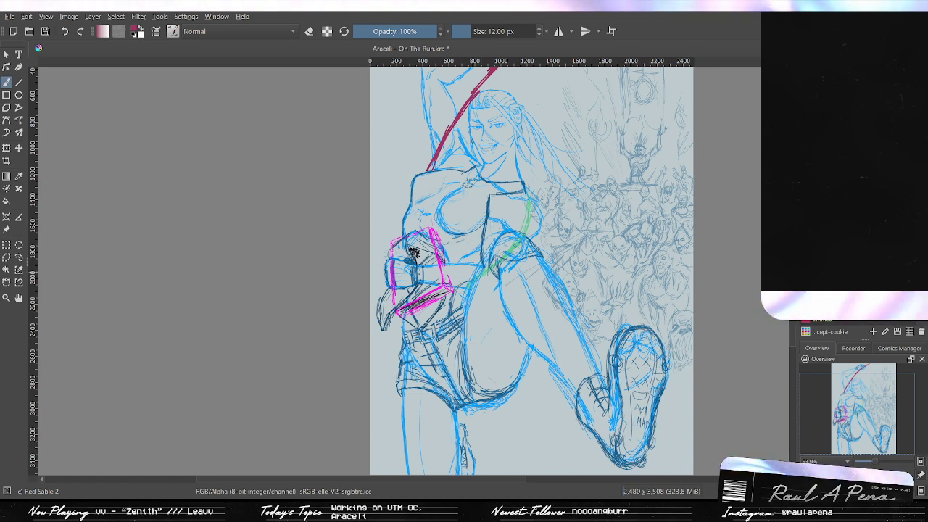
pyautogui.moveTo(439, 181); pyautogui.dragTo(471, 295)
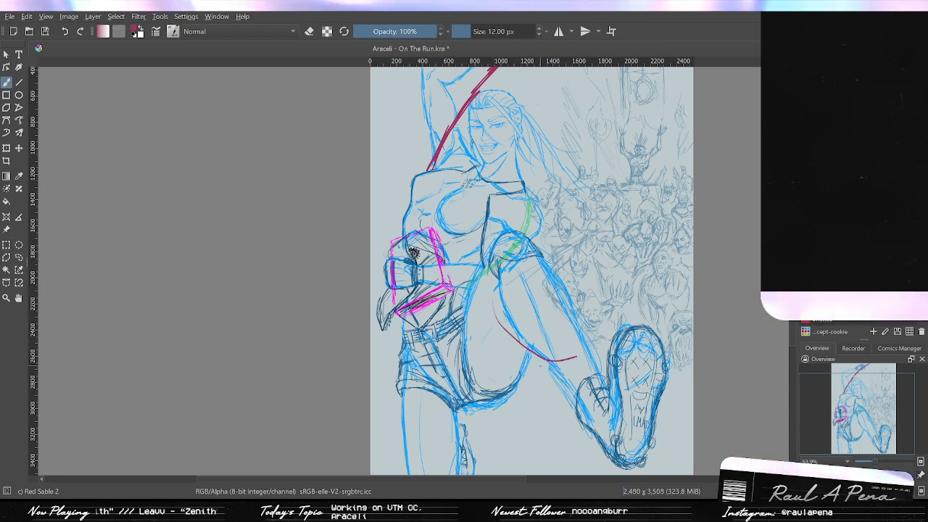
pyautogui.moveTo(528, 349); pyautogui.dragTo(483, 314)
pyautogui.scroll(-3, 484, 311)
pyautogui.scroll(3, 494, 310)
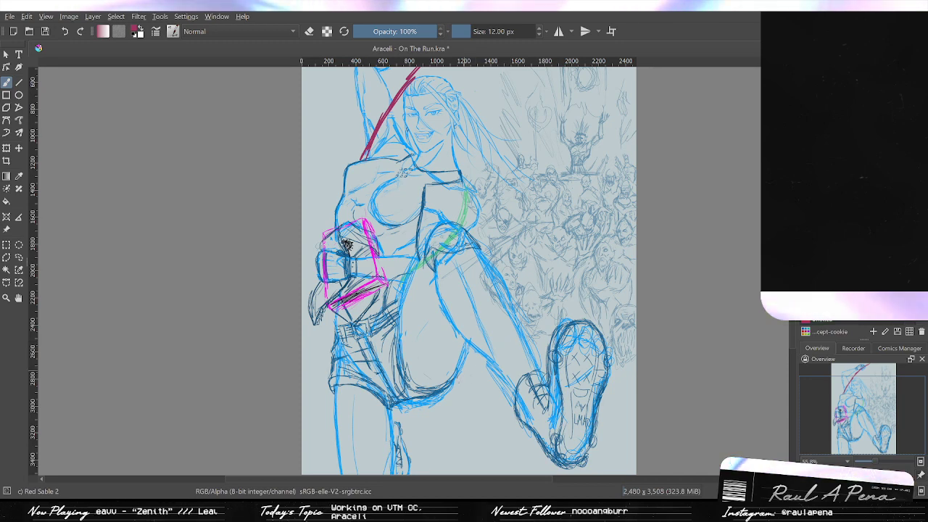
pyautogui.moveTo(457, 377); pyautogui.dragTo(636, 255)
pyautogui.hotkey('ctrl', 'z')
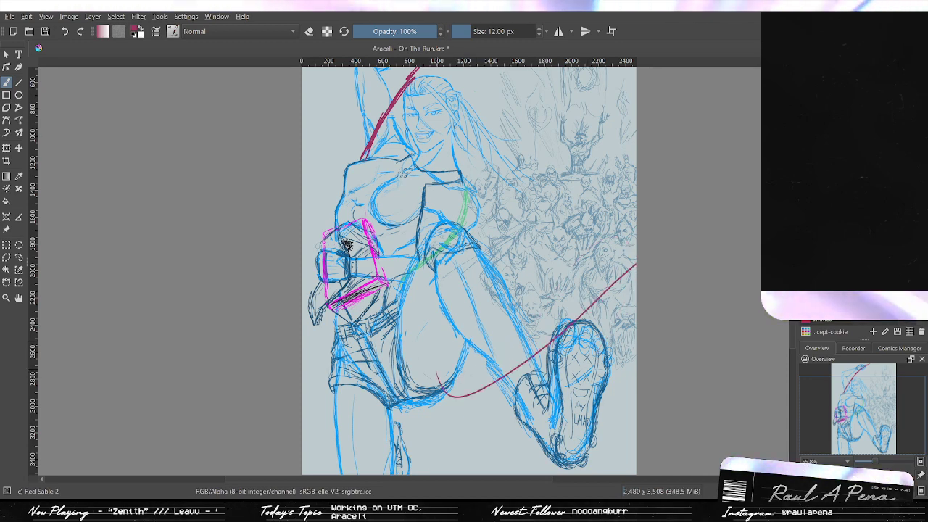
pyautogui.moveTo(635, 324)
pyautogui.mouseDown()
pyautogui.moveTo(628, 341)
pyautogui.moveTo(631, 324)
pyautogui.mouseUp()
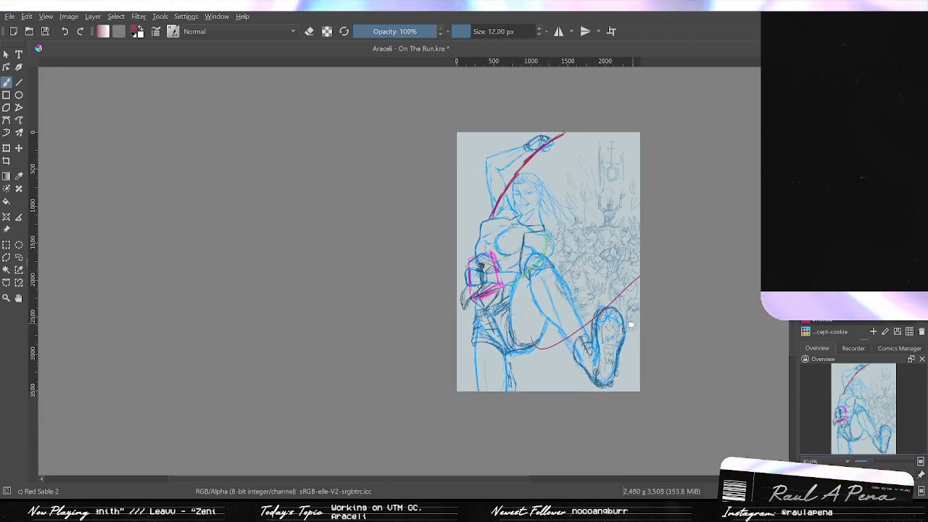
pyautogui.moveTo(567, 341); pyautogui.dragTo(567, 312)
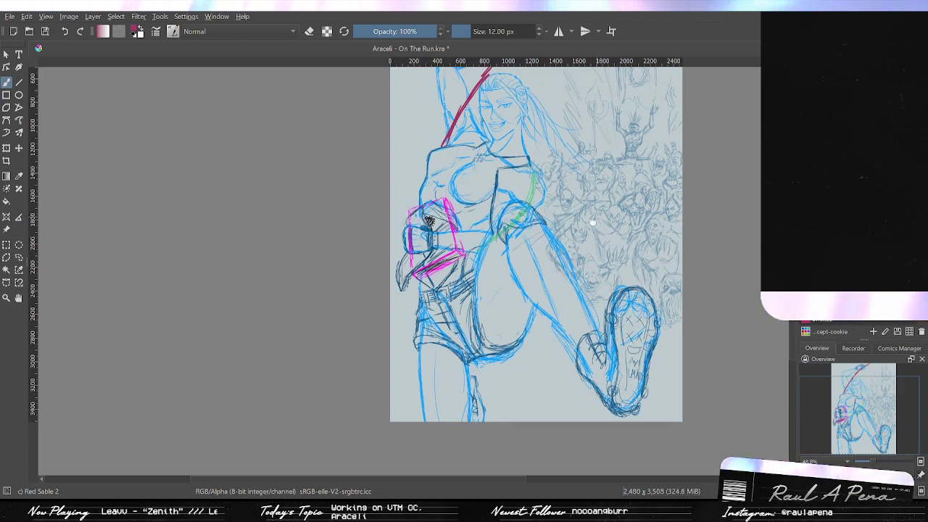
# Draw a large dark red loop from behind the raised knee, through the crowd, across the lower leg to the page bottom.
pyautogui.moveTo(429, 220); pyautogui.dragTo(433, 320)
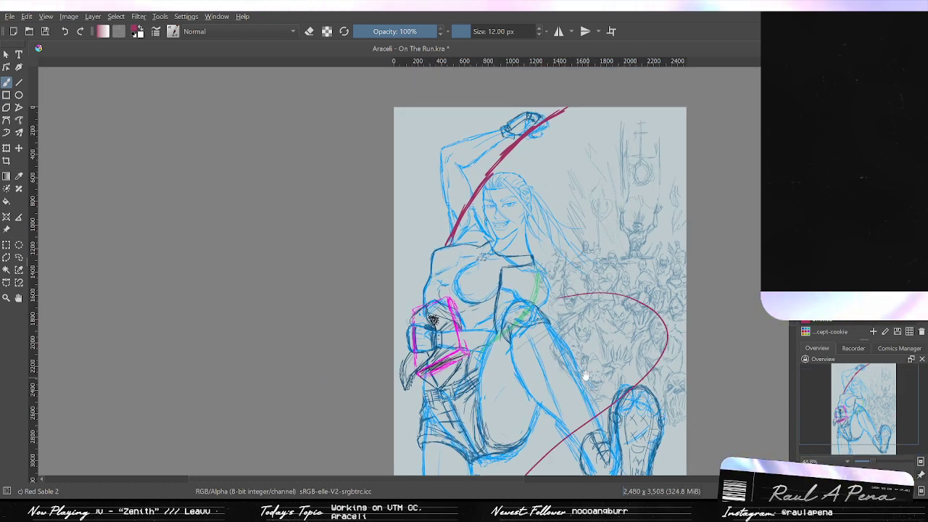
pyautogui.moveTo(585, 374); pyautogui.dragTo(635, 265)
pyautogui.moveTo(483, 211); pyautogui.dragTo(387, 254)
pyautogui.moveTo(517, 237)
pyautogui.mouseDown()
pyautogui.moveTo(559, 219)
pyautogui.moveTo(595, 345)
pyautogui.moveTo(480, 474)
pyautogui.mouseUp()
pyautogui.moveTo(633, 334)
pyautogui.mouseDown()
pyautogui.moveTo(669, 199)
pyautogui.moveTo(617, 294)
pyautogui.moveTo(609, 359)
pyautogui.mouseUp()
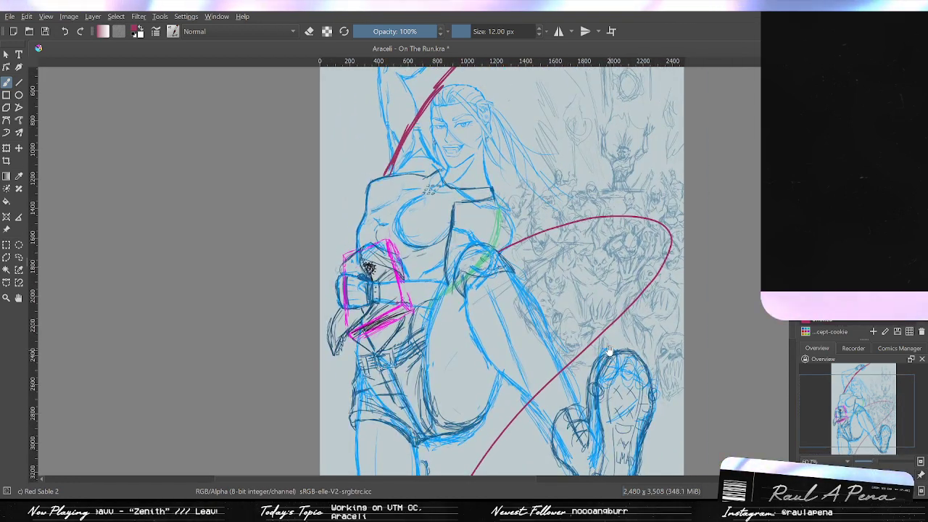
# Reset the brush colours to black and white and fade the figure sketch and dark red curves for inking.
pyautogui.moveTo(638, 256); pyautogui.dragTo(648, 305)
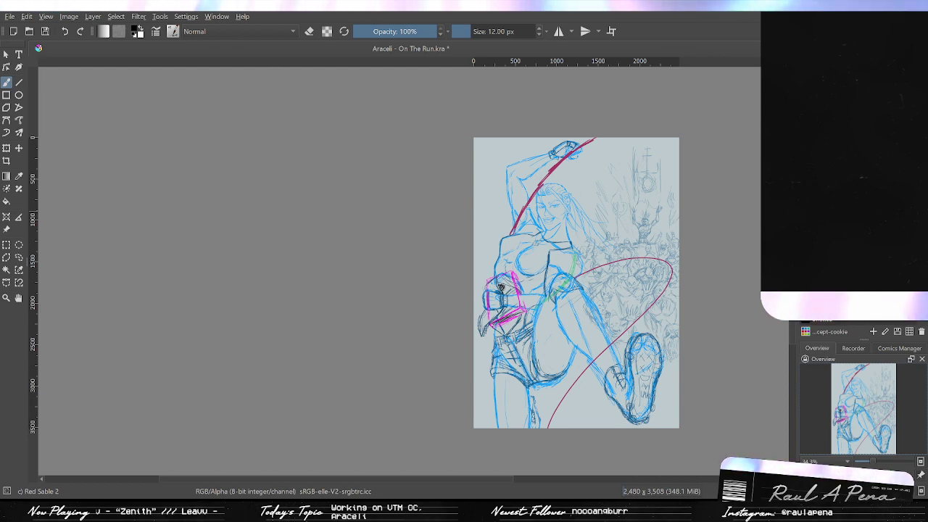
pyautogui.moveTo(675, 228); pyautogui.dragTo(652, 212)
pyautogui.moveTo(651, 212); pyautogui.dragTo(702, 309)
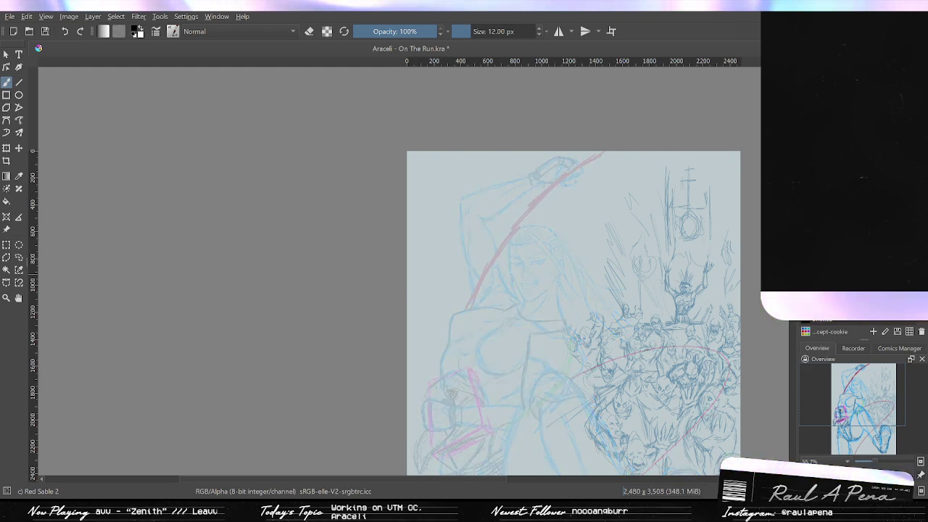
# Try to ink the outer edge of the face beside the eye and cheek with a black 12 px stroke.
pyautogui.scroll(5, 543, 224)
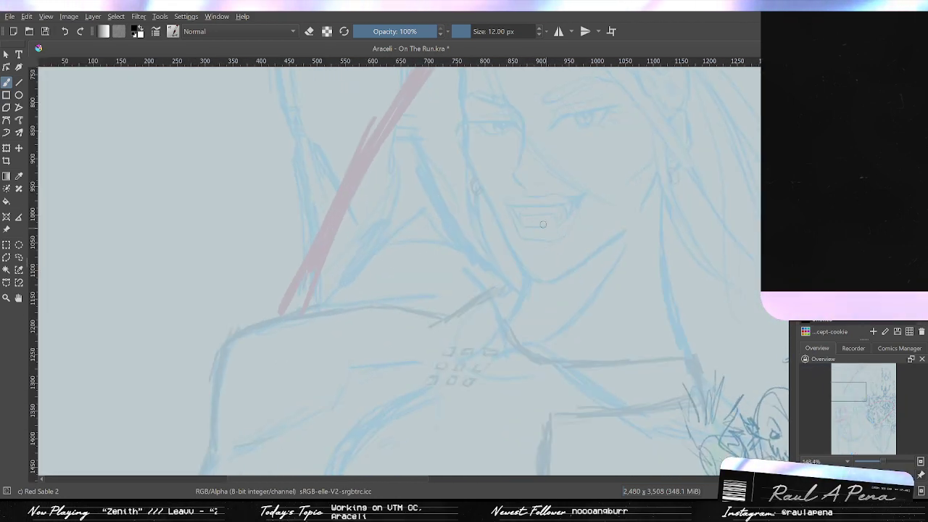
pyautogui.scroll(2, 543, 224)
pyautogui.scroll(-1, 533, 226)
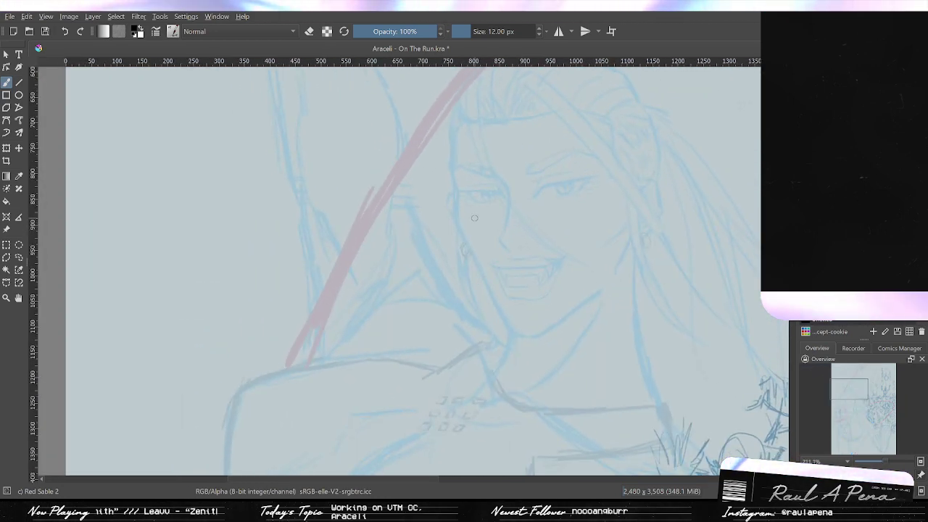
pyautogui.scroll(2, 474, 218)
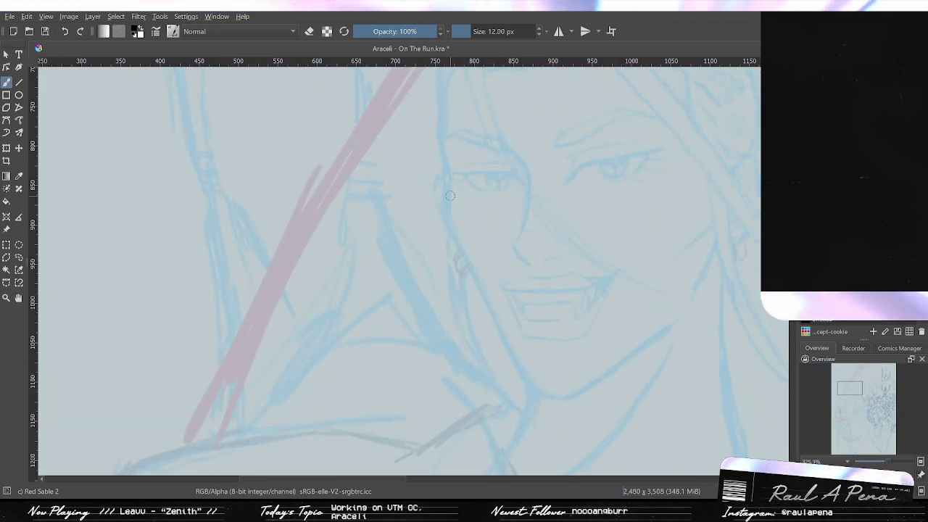
pyautogui.moveTo(443, 161); pyautogui.dragTo(451, 236)
pyautogui.hotkey('ctrl', 'z')
pyautogui.moveTo(442, 160); pyautogui.dragTo(451, 232)
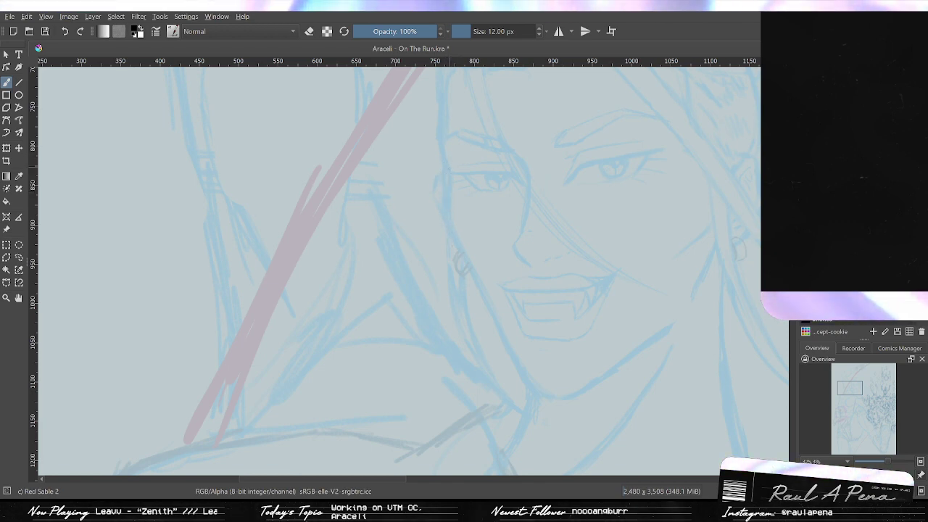
pyautogui.hotkey('ctrl', 'z')
# Ink the outer contour of the upper arm below the raised arm in black, redrawing the stroke down from the shoulder corner.
pyautogui.scroll(-4, 435, 242)
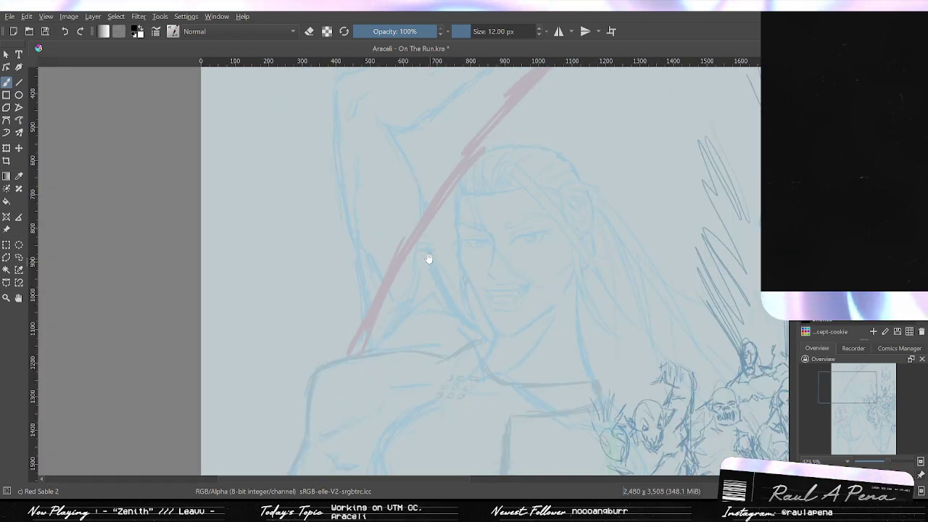
pyautogui.scroll(-1, 484, 277)
pyautogui.moveTo(517, 310); pyautogui.dragTo(577, 162)
pyautogui.scroll(2, 464, 264)
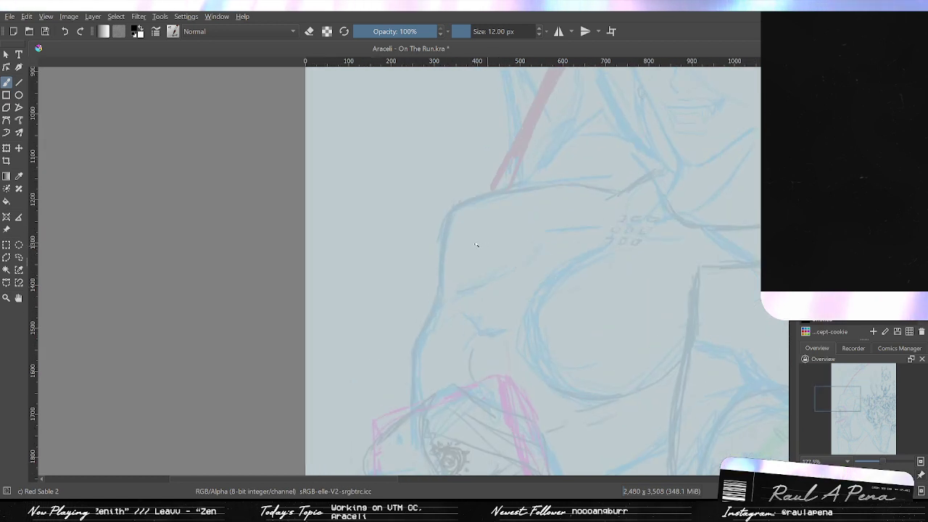
pyautogui.moveTo(478, 246); pyautogui.dragTo(441, 284)
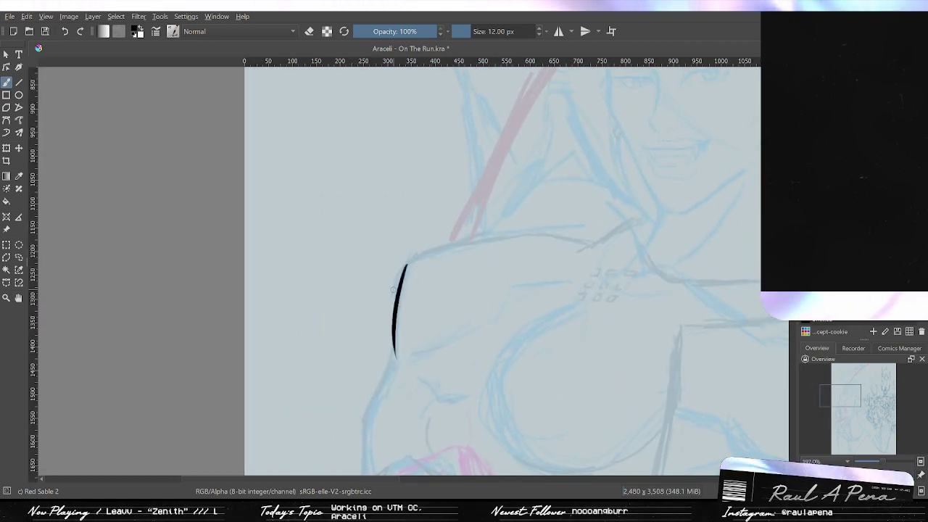
pyautogui.moveTo(408, 260); pyautogui.dragTo(456, 245)
pyautogui.hotkey('ctrl', 'z')
pyautogui.moveTo(404, 268)
pyautogui.mouseDown()
pyautogui.moveTo(440, 248)
pyautogui.moveTo(420, 257)
pyautogui.mouseUp()
pyautogui.hotkey('ctrl', 'z')
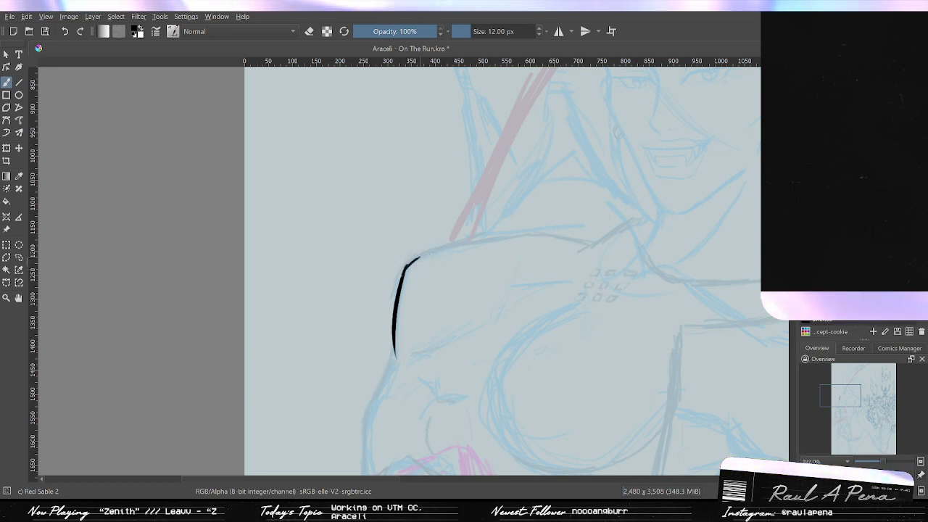
pyautogui.hotkey('ctrl', 'z')
pyautogui.hotkey('ctrl', 'z')
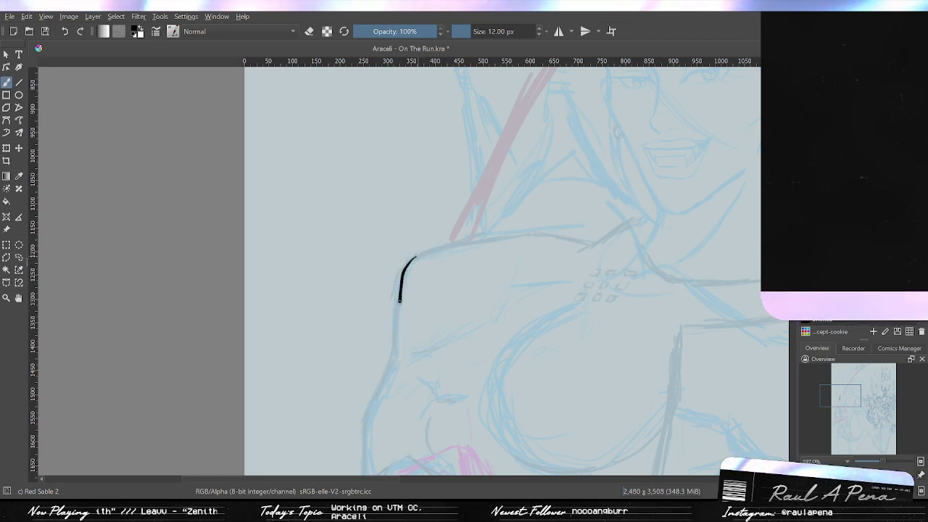
pyautogui.hotkey('ctrl', 'z')
pyautogui.moveTo(416, 258); pyautogui.dragTo(395, 286)
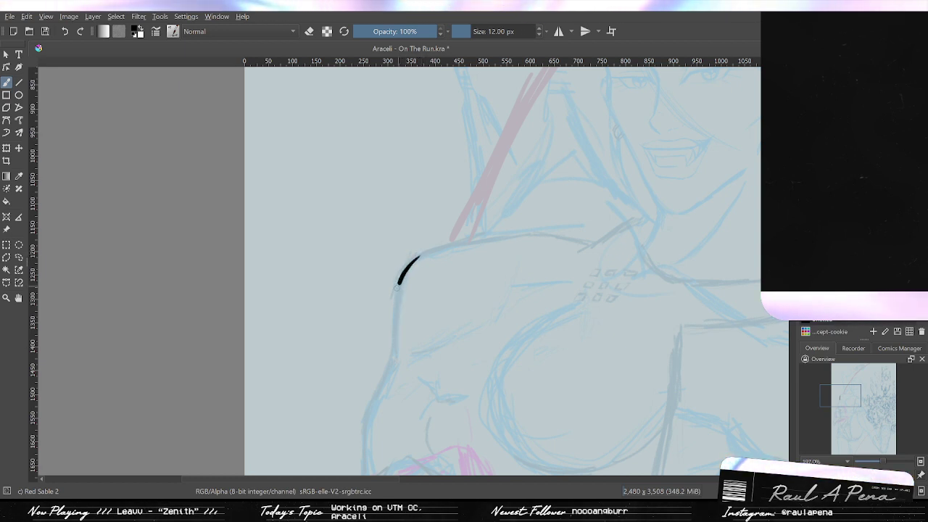
pyautogui.hotkey('ctrl', 'z')
pyautogui.moveTo(414, 255); pyautogui.dragTo(401, 353)
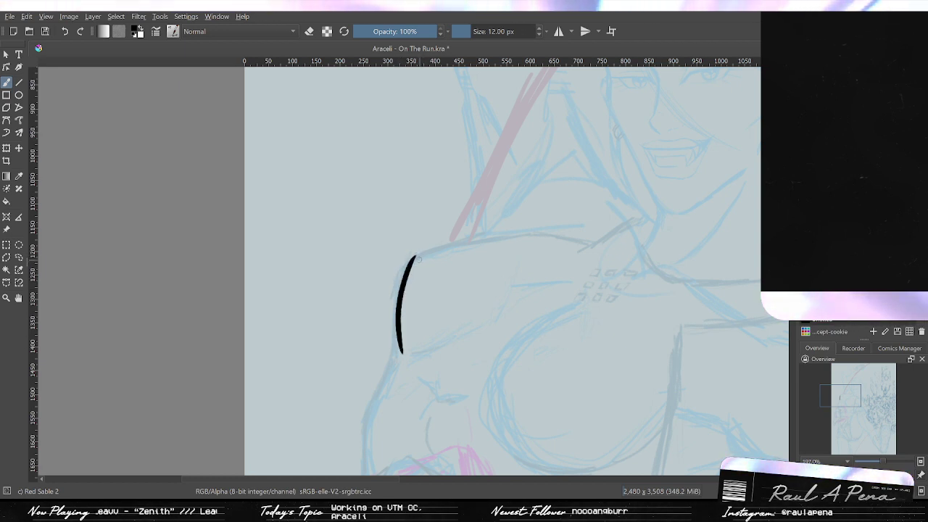
pyautogui.moveTo(414, 257); pyautogui.dragTo(393, 349)
pyautogui.hotkey('ctrl', 'z')
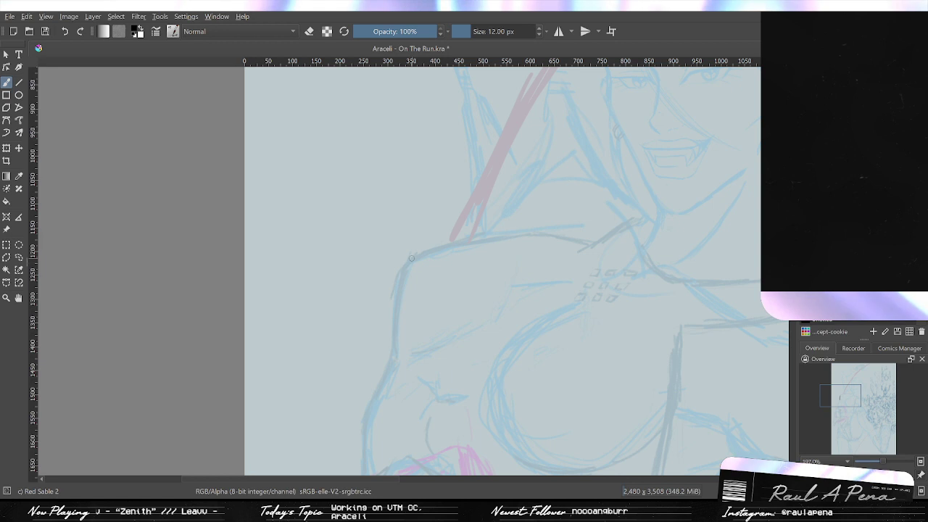
pyautogui.moveTo(413, 252); pyautogui.dragTo(396, 370)
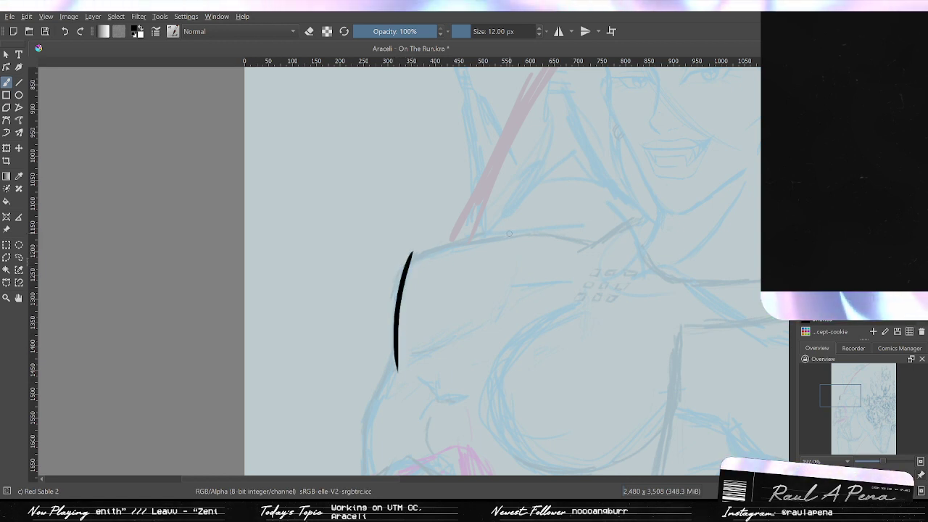
# Try to ink the top contour of the shoulder in black, from the neck side out past the shoulder corner.
pyautogui.moveTo(522, 232); pyautogui.dragTo(371, 286)
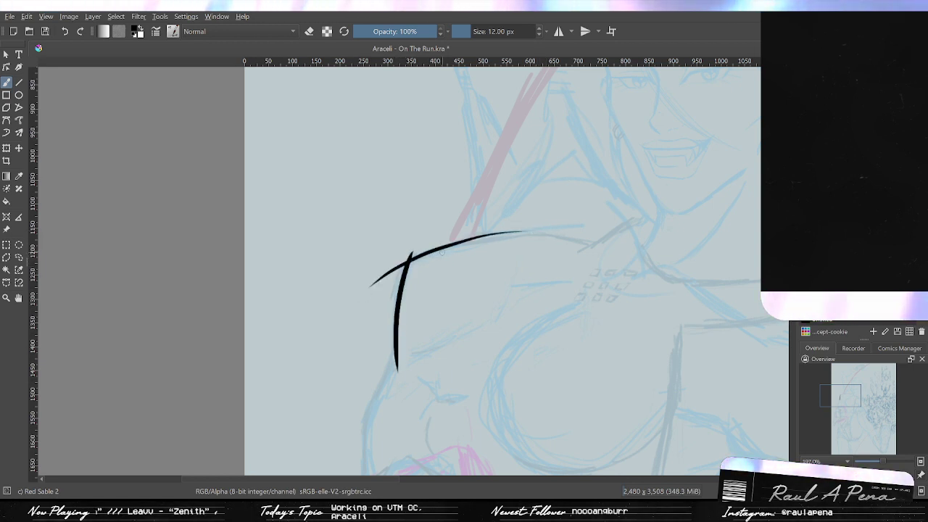
pyautogui.hotkey('ctrl', 'z')
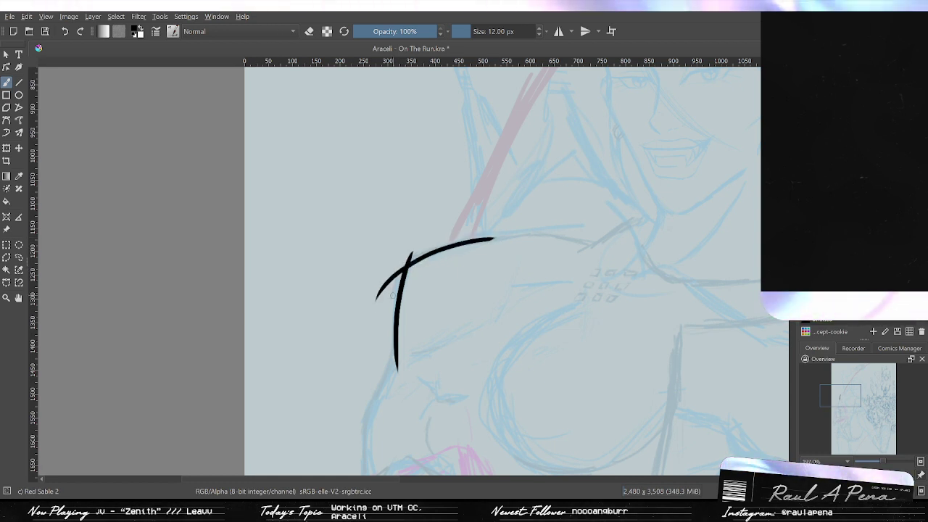
pyautogui.hotkey('ctrl', 'z')
pyautogui.moveTo(410, 253); pyautogui.dragTo(464, 244)
pyautogui.hotkey('ctrl', 'z')
pyautogui.scroll(2, 426, 247)
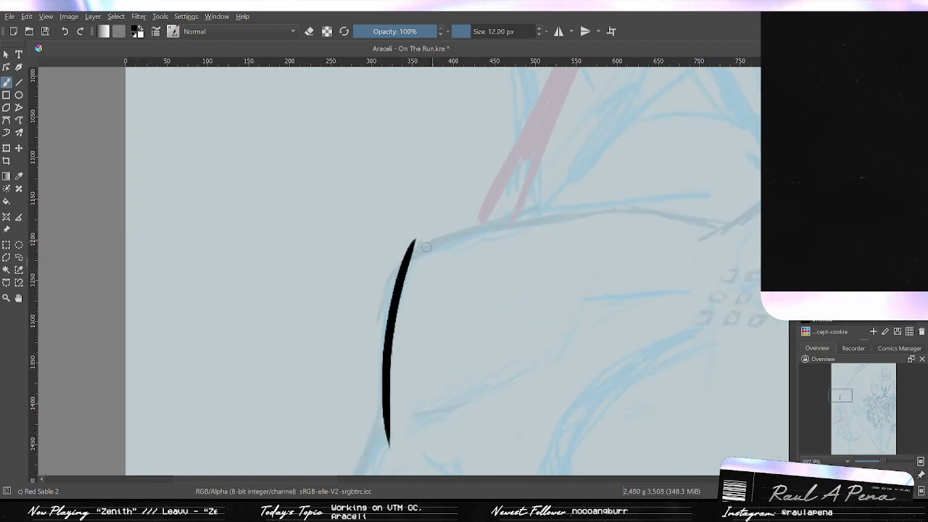
# Try a short corner stroke with a shoulder-top line, and undo all the black strokes around the shoulder.
pyautogui.moveTo(435, 238); pyautogui.dragTo(387, 311)
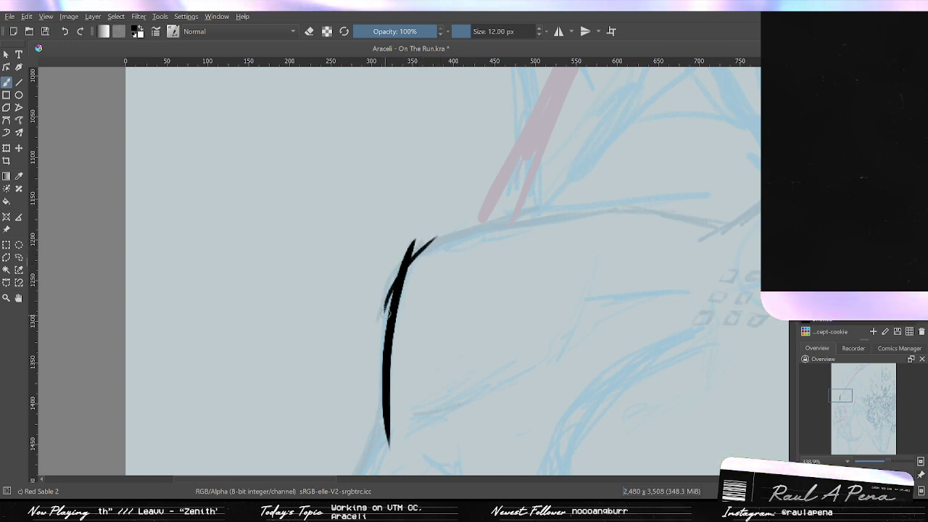
pyautogui.moveTo(411, 257); pyautogui.dragTo(490, 229)
pyautogui.hotkey('ctrl', 'z')
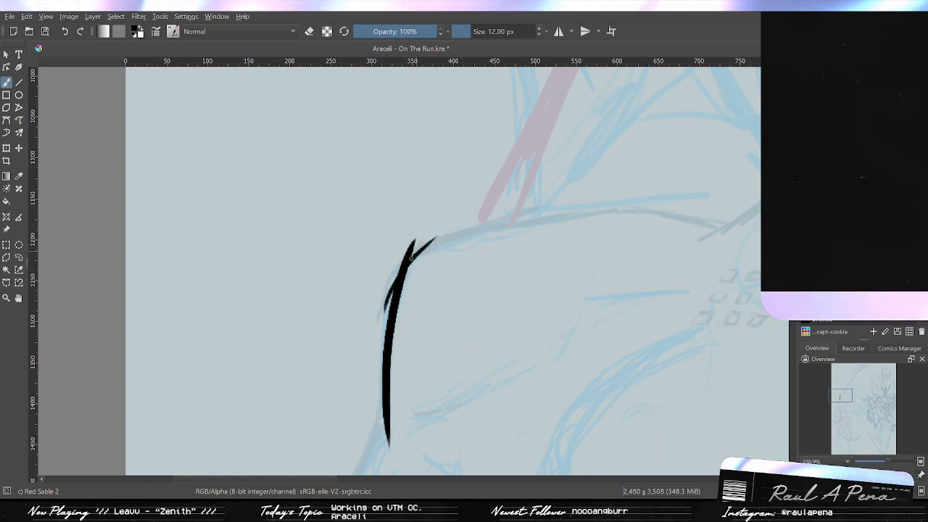
pyautogui.moveTo(410, 258)
pyautogui.mouseDown()
pyautogui.moveTo(439, 236)
pyautogui.moveTo(534, 229)
pyautogui.moveTo(392, 276)
pyautogui.mouseUp()
pyautogui.hotkey('ctrl', 'z')
pyautogui.hotkey('ctrl', 'z')
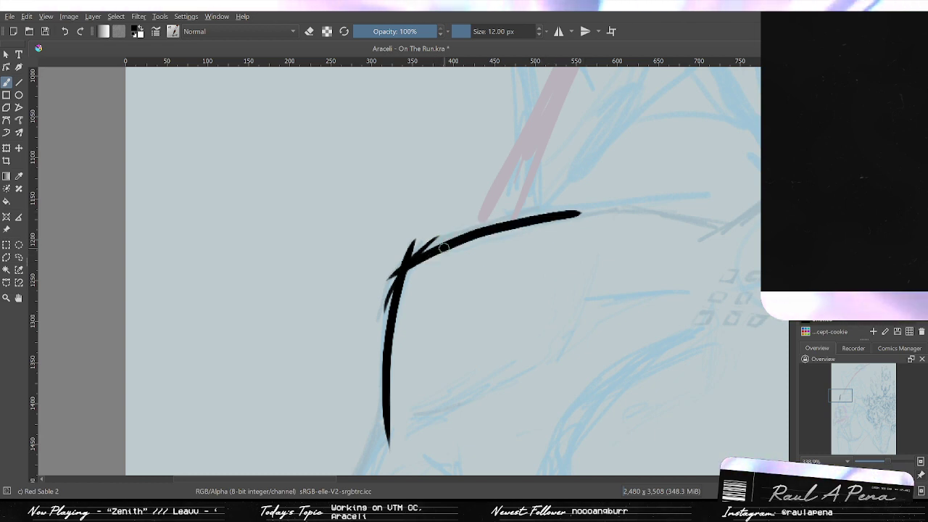
pyautogui.hotkey('ctrl', 'z')
pyautogui.hotkey('ctrl', 'z')
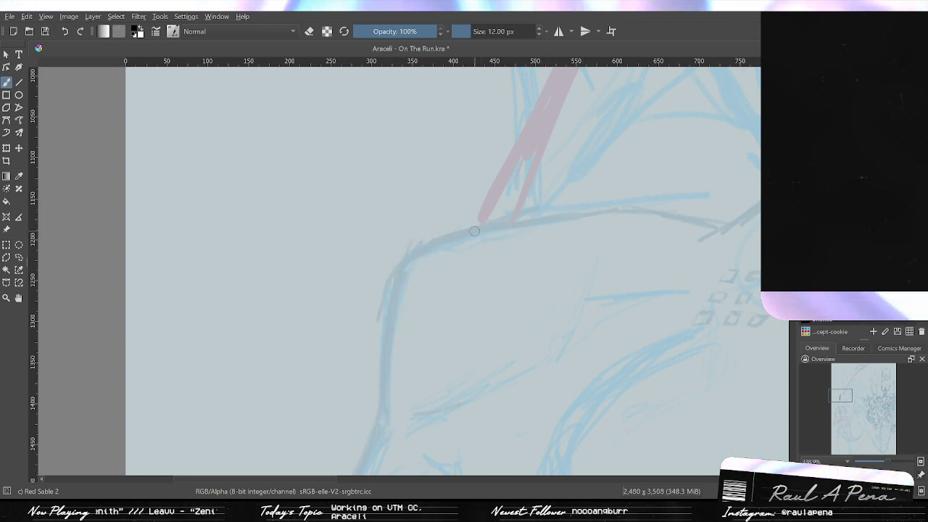
# Try repeated black strokes curving along the shoulder's top contour down to its outer corner, undoing each one.
pyautogui.hotkey('ctrl', 'z')
pyautogui.hotkey('ctrl', 'shift', 'z')
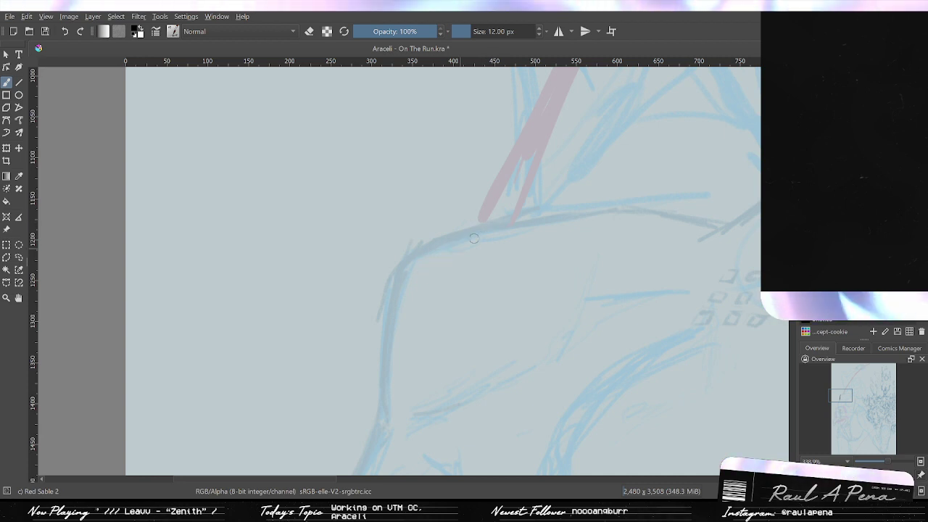
pyautogui.moveTo(542, 213); pyautogui.dragTo(425, 254)
pyautogui.hotkey('ctrl', 'z')
pyautogui.moveTo(531, 224); pyautogui.dragTo(401, 261)
pyautogui.hotkey('ctrl', 'z')
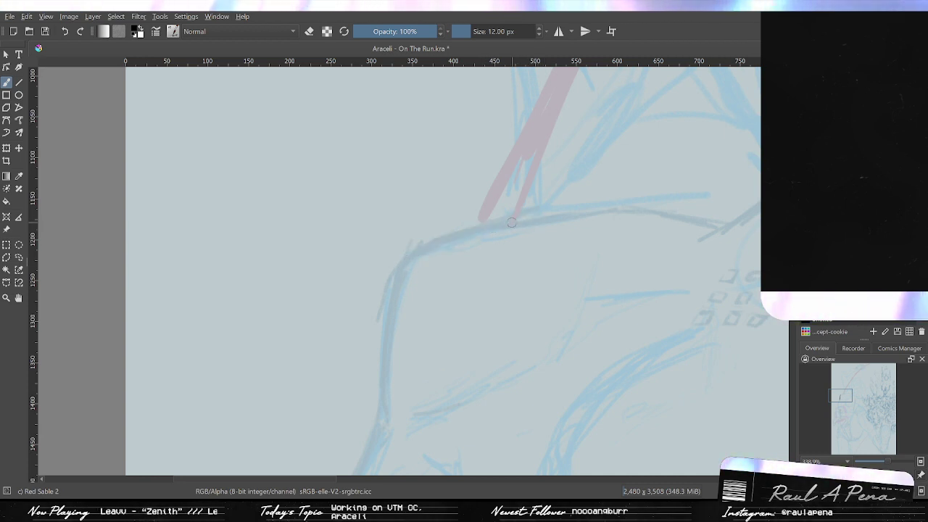
pyautogui.hotkey('ctrl', 'z')
pyautogui.hotkey('ctrl', 'shift', 'z')
pyautogui.moveTo(524, 219); pyautogui.dragTo(401, 266)
pyautogui.hotkey('ctrl', 'z')
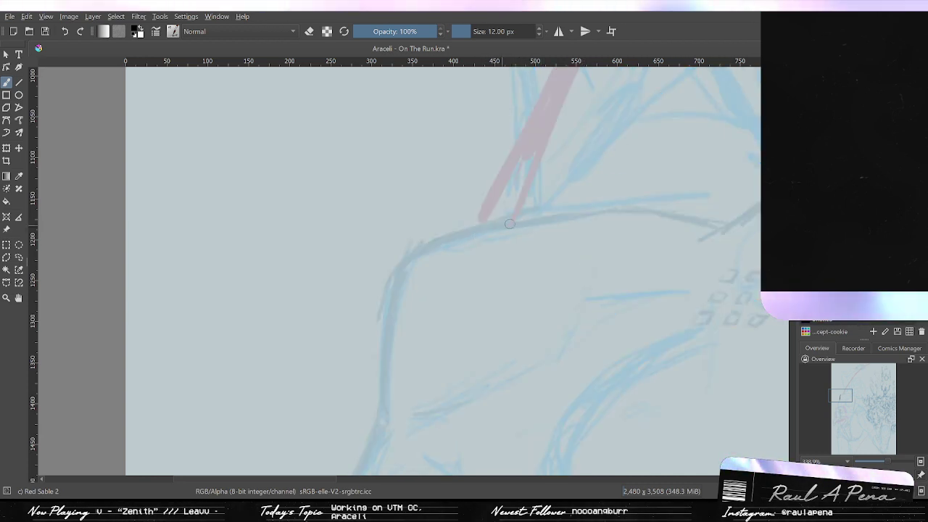
pyautogui.moveTo(533, 218); pyautogui.dragTo(395, 269)
pyautogui.hotkey('ctrl', 'z')
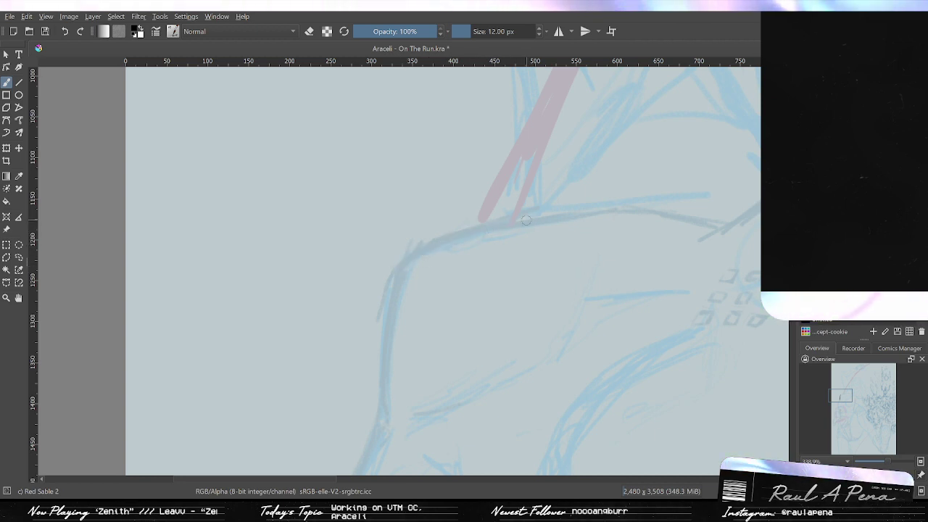
pyautogui.moveTo(484, 222); pyautogui.dragTo(392, 262)
pyautogui.hotkey('ctrl', 'z')
pyautogui.moveTo(533, 217); pyautogui.dragTo(380, 294)
pyautogui.hotkey('ctrl', 'z')
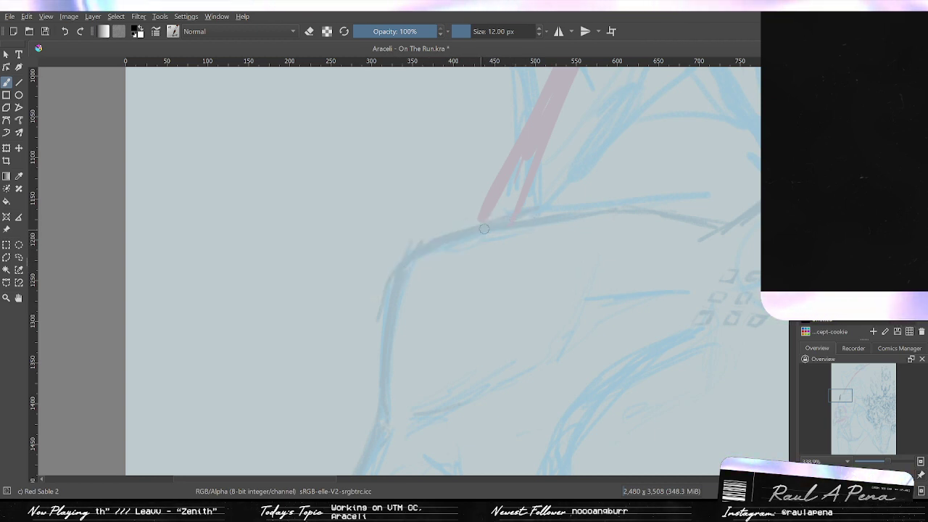
pyautogui.moveTo(540, 222)
pyautogui.mouseDown()
pyautogui.moveTo(496, 229)
pyautogui.moveTo(373, 284)
pyautogui.mouseUp()
pyautogui.hotkey('ctrl', 'z')
# Ink the shoulder's top contour and the outer edge of the upper arm as two black strokes crossing at the shoulder corner.
pyautogui.moveTo(529, 219)
pyautogui.mouseDown()
pyautogui.moveTo(394, 263)
pyautogui.moveTo(432, 246)
pyautogui.moveTo(413, 265)
pyautogui.moveTo(386, 420)
pyautogui.moveTo(441, 223)
pyautogui.moveTo(390, 438)
pyautogui.mouseUp()
pyautogui.hotkey('ctrl', 'z')
pyautogui.hotkey('ctrl', 'z')
pyautogui.hotkey('ctrl', 'z')
pyautogui.hotkey('ctrl', 'z')
pyautogui.moveTo(409, 236)
pyautogui.mouseDown()
pyautogui.moveTo(384, 283)
pyautogui.moveTo(389, 430)
pyautogui.mouseUp()
pyautogui.hotkey('ctrl', 'z')
# Ink the next segment of the outer arm contour, branching off the shoulder stroke's lower end and slanting outward, redrawing it until it fits.
pyautogui.moveTo(403, 318)
pyautogui.mouseDown()
pyautogui.moveTo(400, 368)
pyautogui.moveTo(445, 268)
pyautogui.mouseUp()
pyautogui.moveTo(441, 287); pyautogui.dragTo(436, 262)
pyautogui.press('+')
pyautogui.press('+')
pyautogui.moveTo(457, 222); pyautogui.dragTo(411, 304)
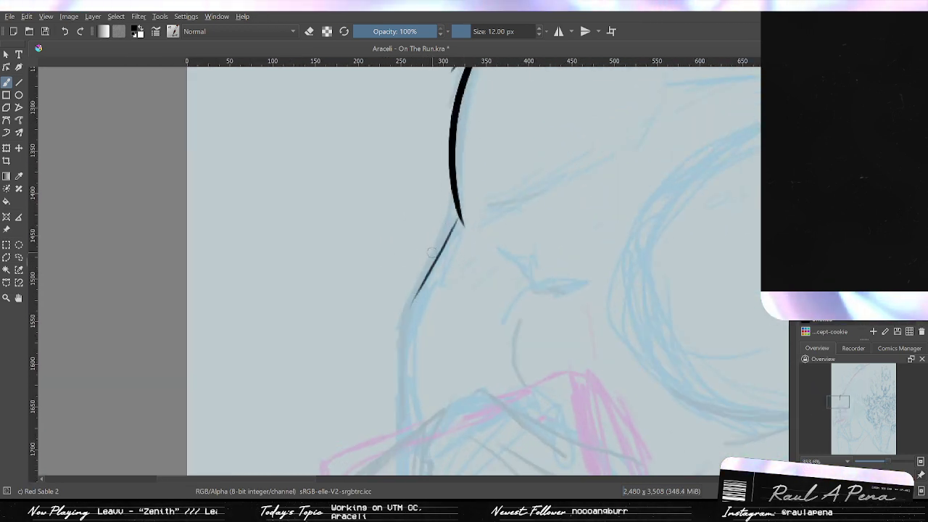
pyautogui.moveTo(443, 229); pyautogui.dragTo(389, 355)
pyautogui.hotkey('ctrl', 'z')
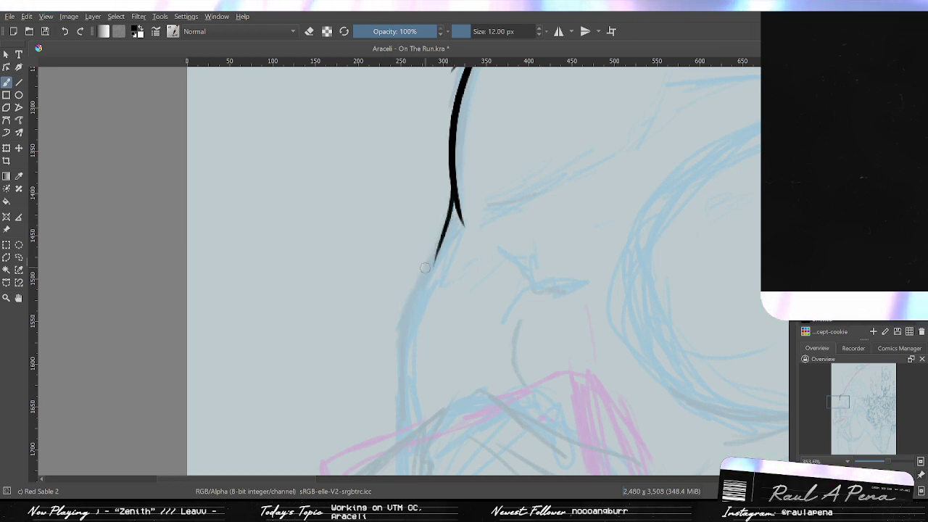
pyautogui.hotkey('ctrl', 'z')
pyautogui.moveTo(452, 186); pyautogui.dragTo(395, 347)
pyautogui.hotkey('ctrl', 'z')
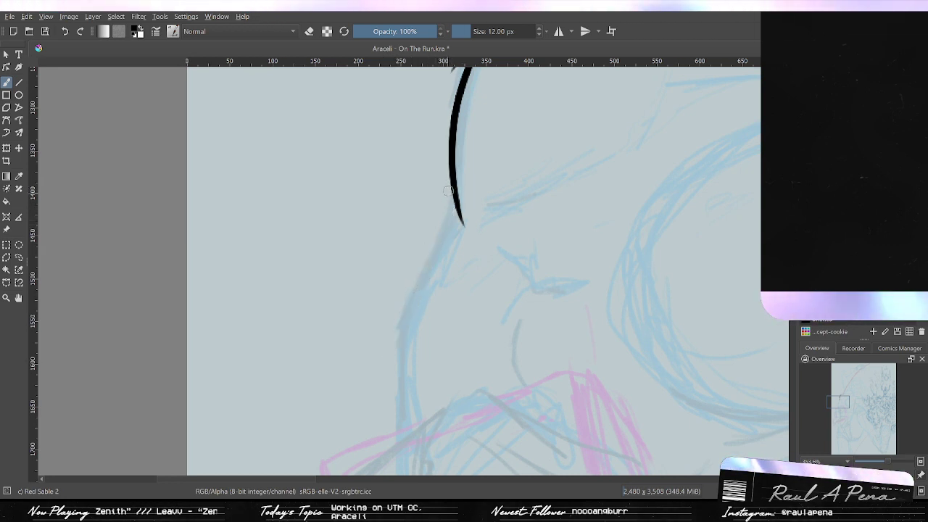
pyautogui.moveTo(454, 179); pyautogui.dragTo(409, 321)
pyautogui.hotkey('ctrl', 'z')
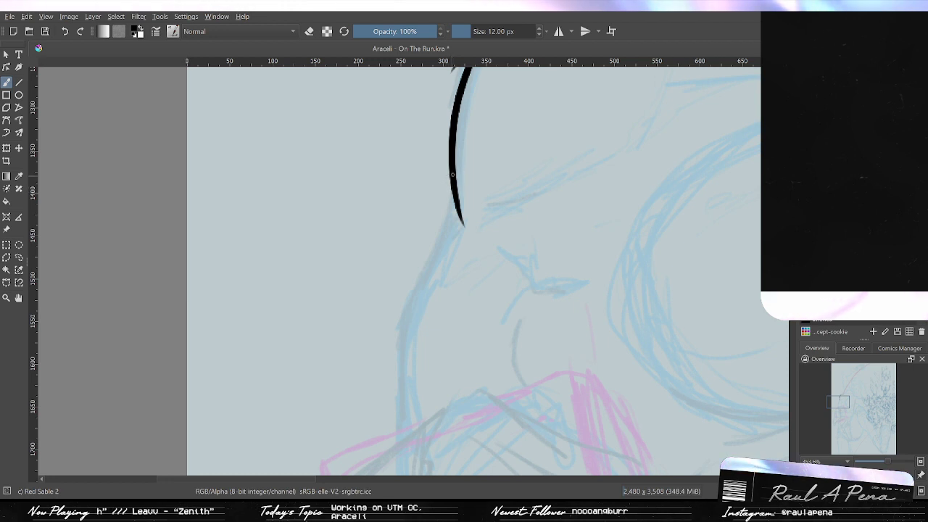
pyautogui.moveTo(448, 214); pyautogui.dragTo(385, 326)
pyautogui.hotkey('ctrl', 'z')
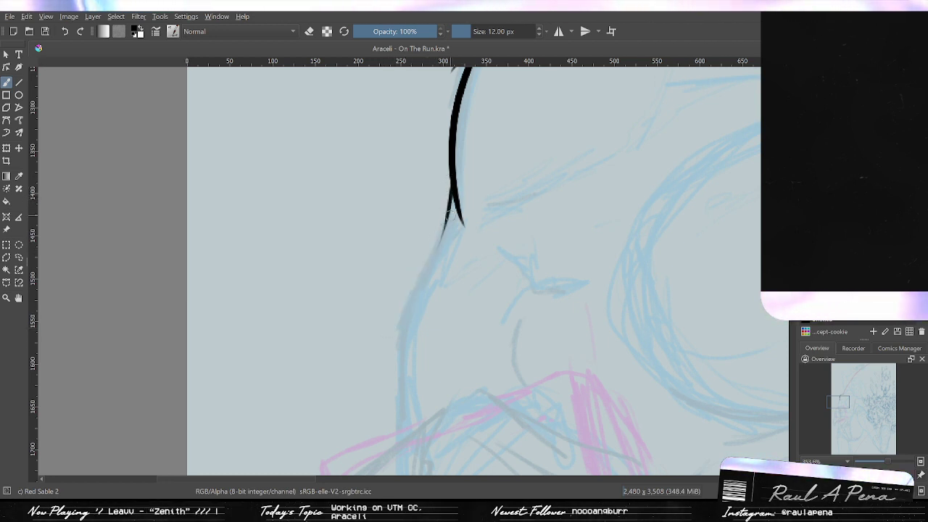
pyautogui.moveTo(453, 216); pyautogui.dragTo(420, 297)
pyautogui.hotkey('ctrl', 'z')
pyautogui.moveTo(455, 179); pyautogui.dragTo(438, 266)
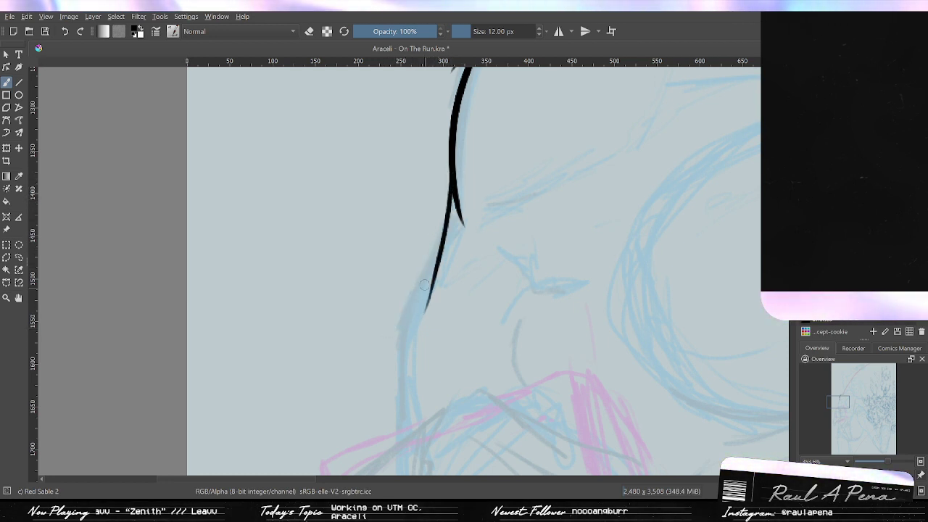
pyautogui.hotkey('ctrl', 'z')
pyautogui.moveTo(446, 197); pyautogui.dragTo(435, 257)
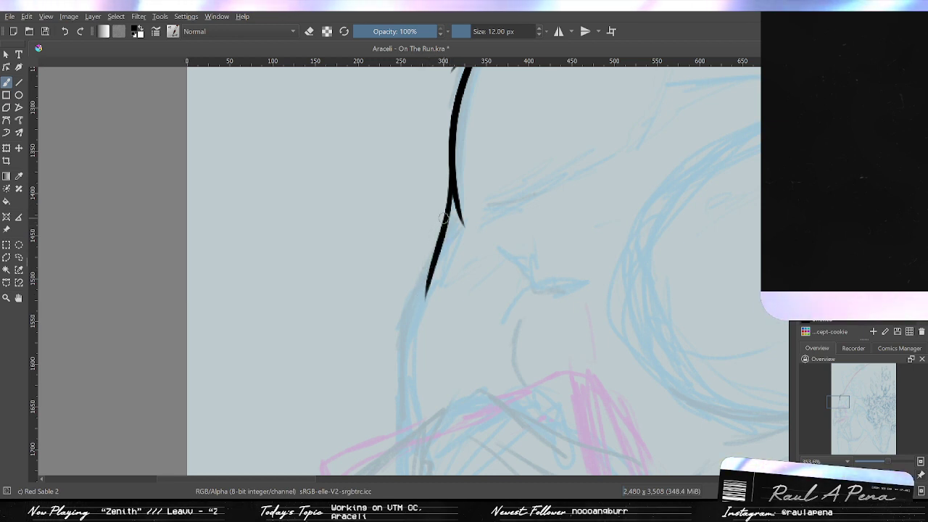
# Continue the outer arm contour in black with an outward-bulging curve that overlaps the previous segment's lower end.
pyautogui.moveTo(446, 212); pyautogui.dragTo(392, 426)
pyautogui.hotkey('ctrl', 'z')
pyautogui.moveTo(439, 235); pyautogui.dragTo(387, 395)
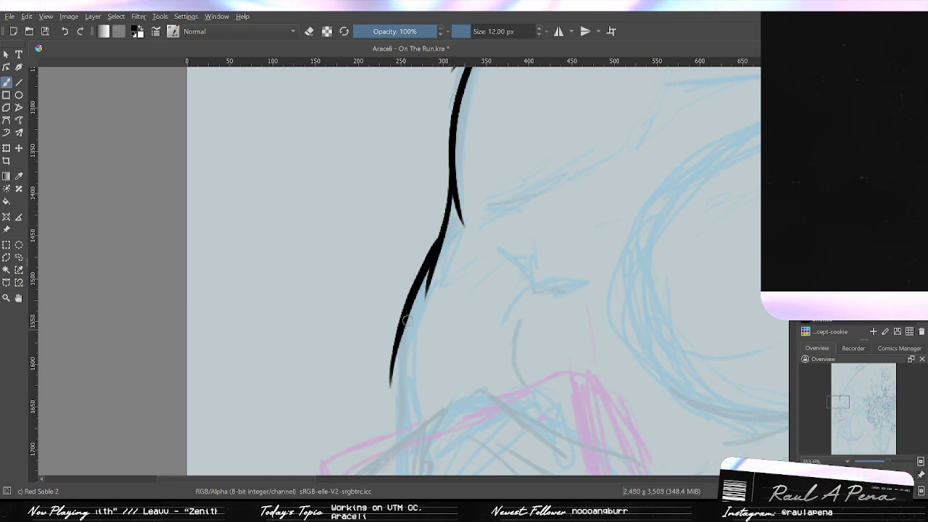
pyautogui.hotkey('ctrl', 'z')
pyautogui.moveTo(434, 248); pyautogui.dragTo(402, 390)
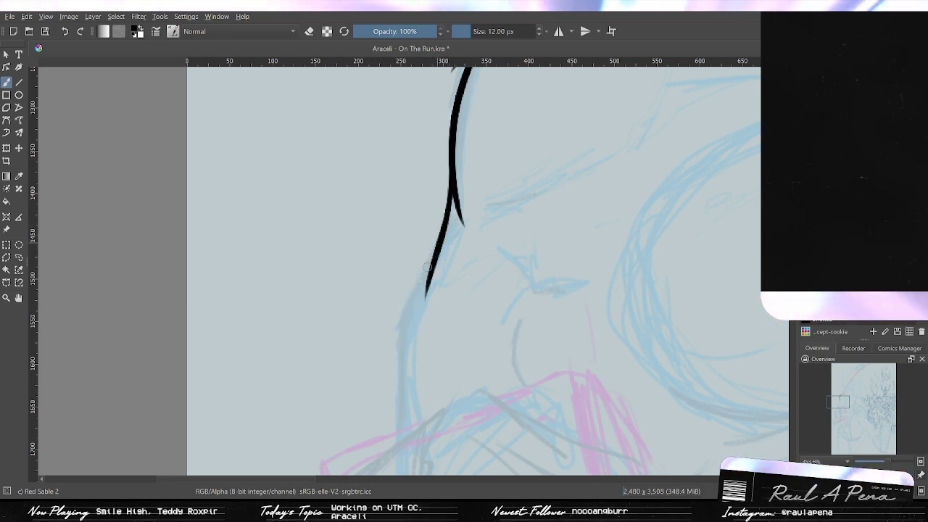
pyautogui.moveTo(435, 246); pyautogui.dragTo(397, 390)
pyautogui.hotkey('ctrl', 'z')
pyautogui.moveTo(439, 248); pyautogui.dragTo(401, 390)
pyautogui.moveTo(402, 358)
pyautogui.mouseDown()
pyautogui.moveTo(416, 272)
pyautogui.moveTo(407, 358)
pyautogui.mouseUp()
pyautogui.hotkey('ctrl', 'z')
# Extend the outer arm contour almost straight down past the pink sketch line, redrawing the black stroke until it fits.
pyautogui.moveTo(416, 273); pyautogui.dragTo(421, 355)
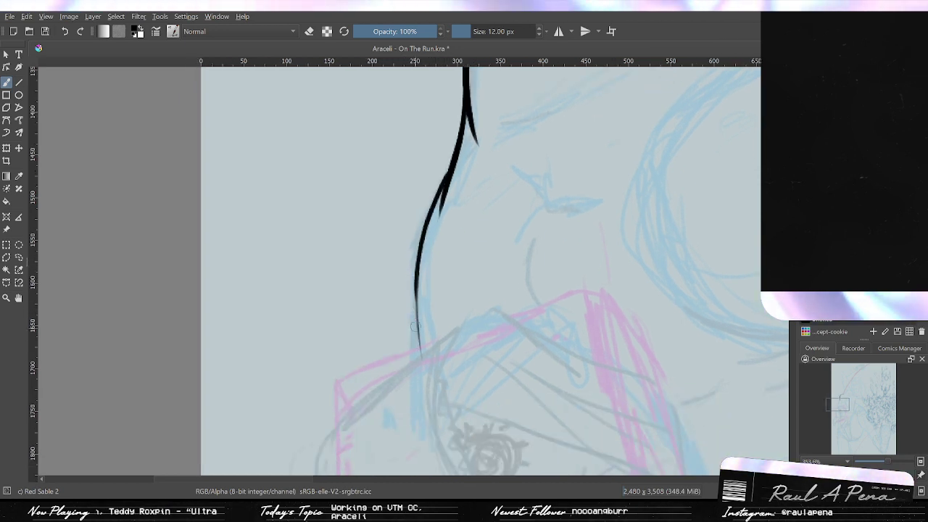
pyautogui.hotkey('ctrl', 'z')
pyautogui.moveTo(415, 281); pyautogui.dragTo(419, 361)
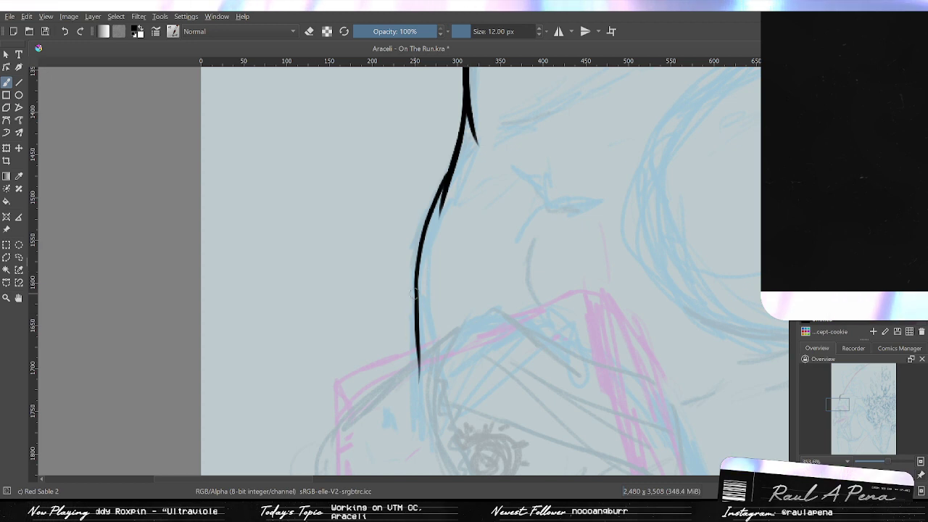
pyautogui.hotkey('ctrl', 'z')
pyautogui.moveTo(415, 282); pyautogui.dragTo(411, 364)
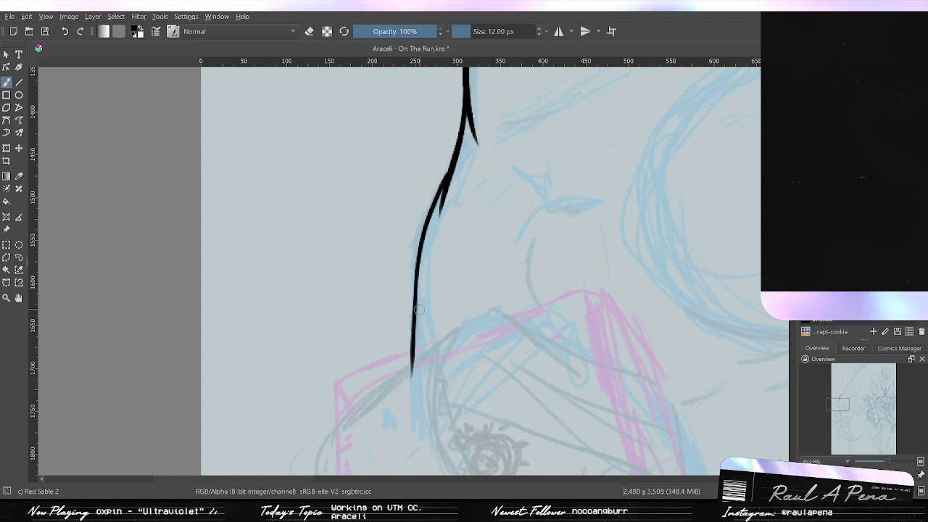
# Ink a short thin black line just inside the lower end of the outer arm contour, ending near the pink sketch line.
pyautogui.moveTo(449, 270); pyautogui.dragTo(415, 305)
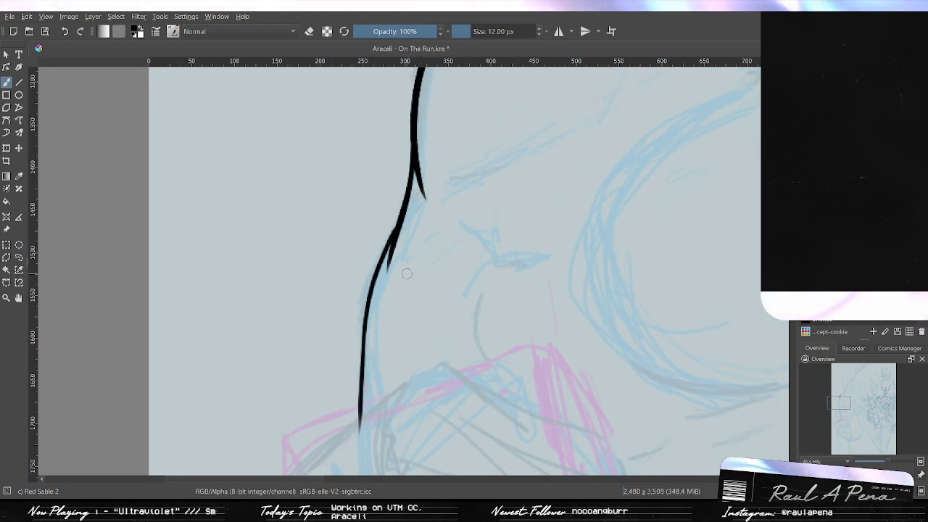
pyautogui.moveTo(366, 330); pyautogui.dragTo(382, 400)
pyautogui.hotkey('ctrl', 'z')
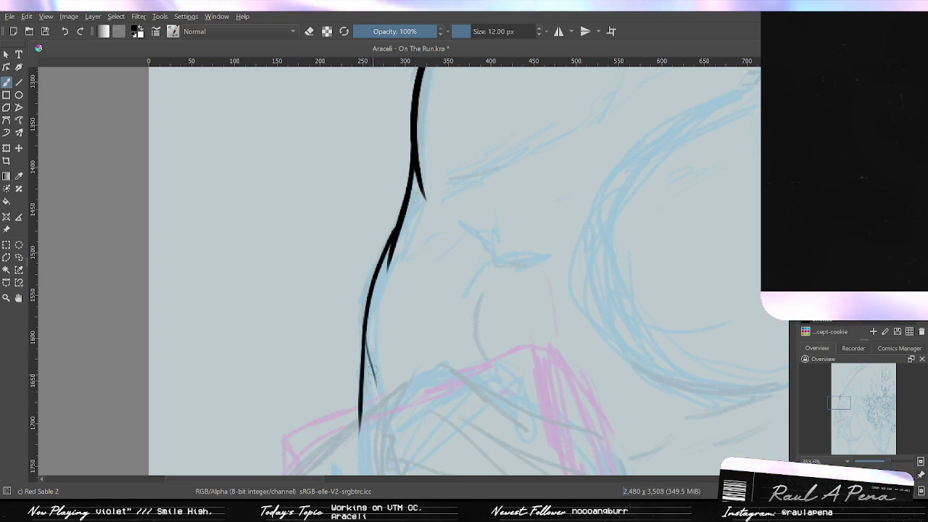
pyautogui.moveTo(365, 332); pyautogui.dragTo(378, 402)
pyautogui.hotkey('ctrl', 'z')
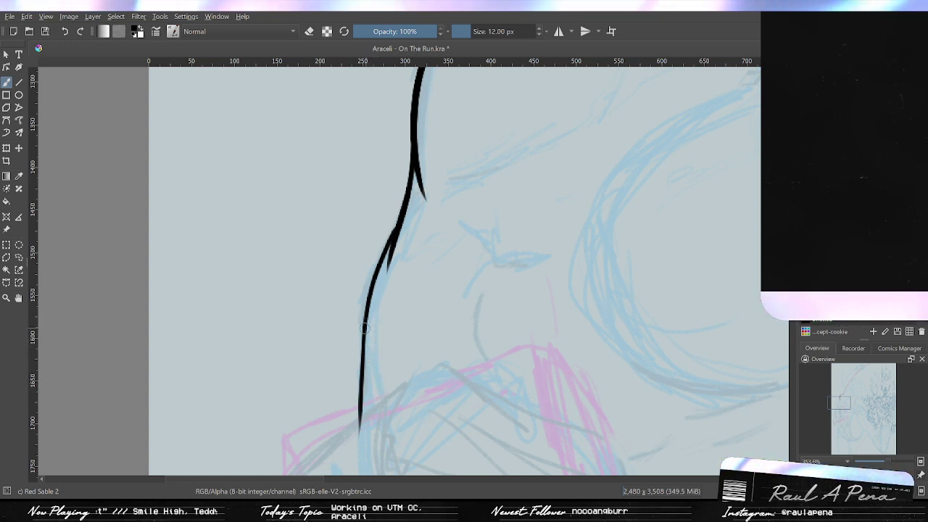
pyautogui.moveTo(365, 334); pyautogui.dragTo(379, 403)
pyautogui.moveTo(384, 298)
pyautogui.mouseDown()
pyautogui.moveTo(349, 398)
pyautogui.moveTo(359, 448)
pyautogui.mouseUp()
pyautogui.hotkey('ctrl', 'z')
pyautogui.hotkey('ctrl', 'z')
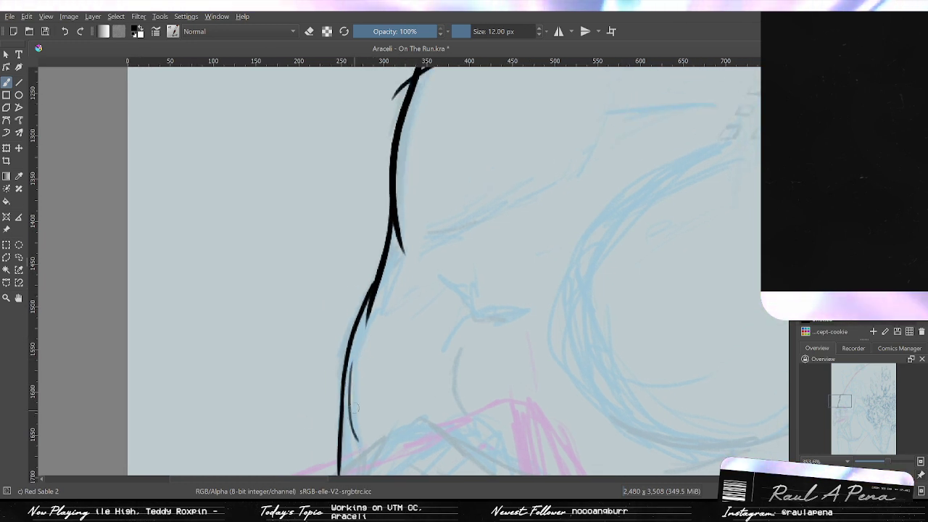
pyautogui.hotkey('ctrl', 'z')
pyautogui.moveTo(347, 371); pyautogui.dragTo(358, 444)
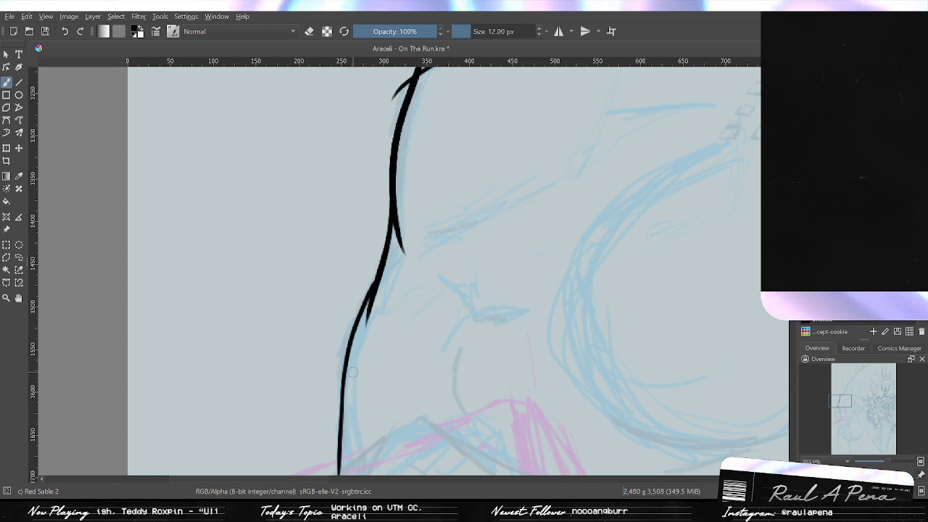
pyautogui.moveTo(354, 364); pyautogui.dragTo(360, 443)
pyautogui.hotkey('ctrl', 'z')
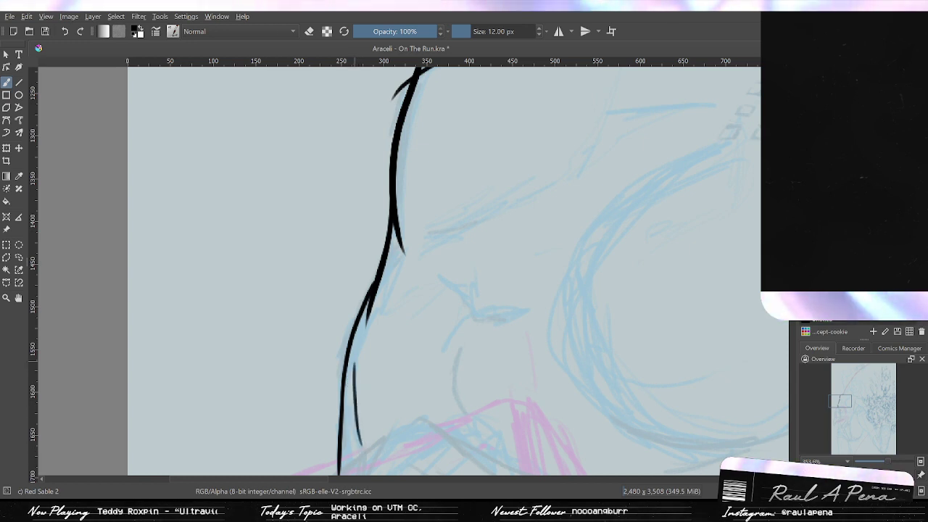
# Erase the overshooting stroke ends where the shoulder's top line crosses the outer arm line, leaving a clean corner.
pyautogui.moveTo(366, 353); pyautogui.dragTo(384, 362)
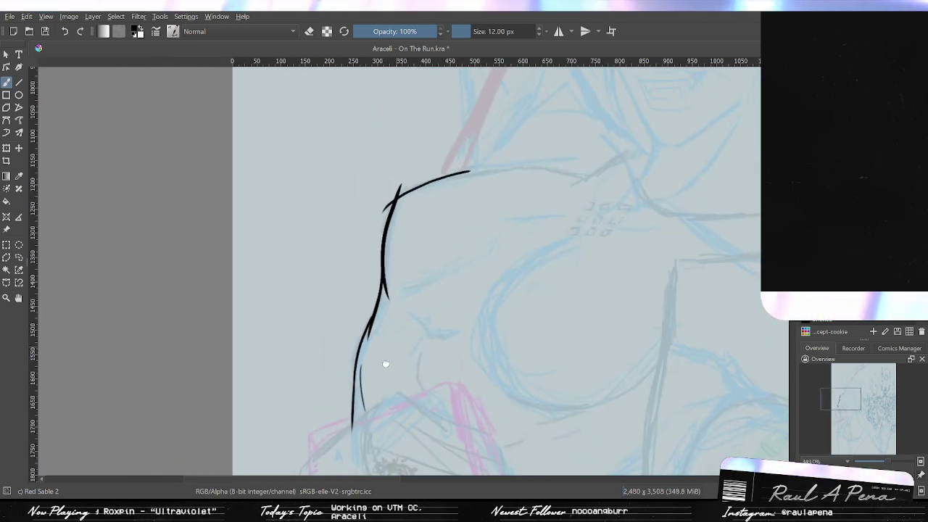
pyautogui.moveTo(414, 319); pyautogui.dragTo(398, 348)
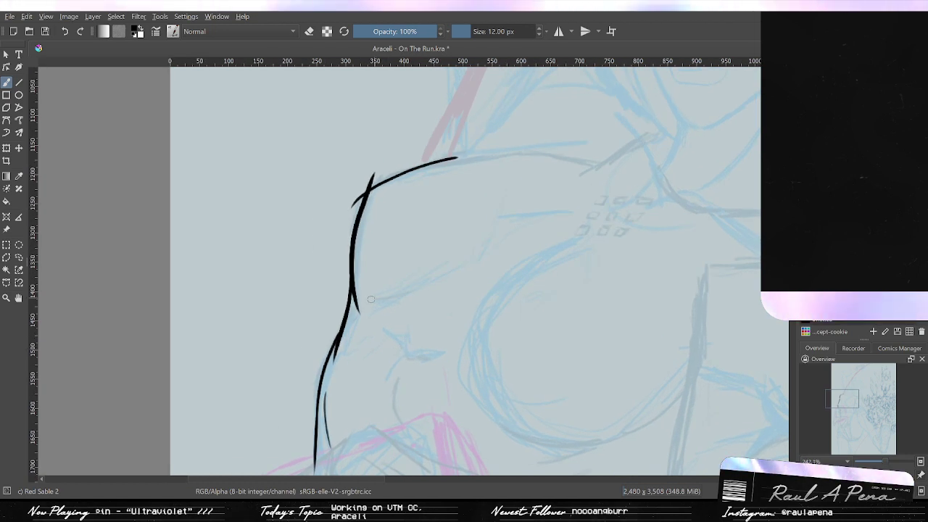
pyautogui.press('/')
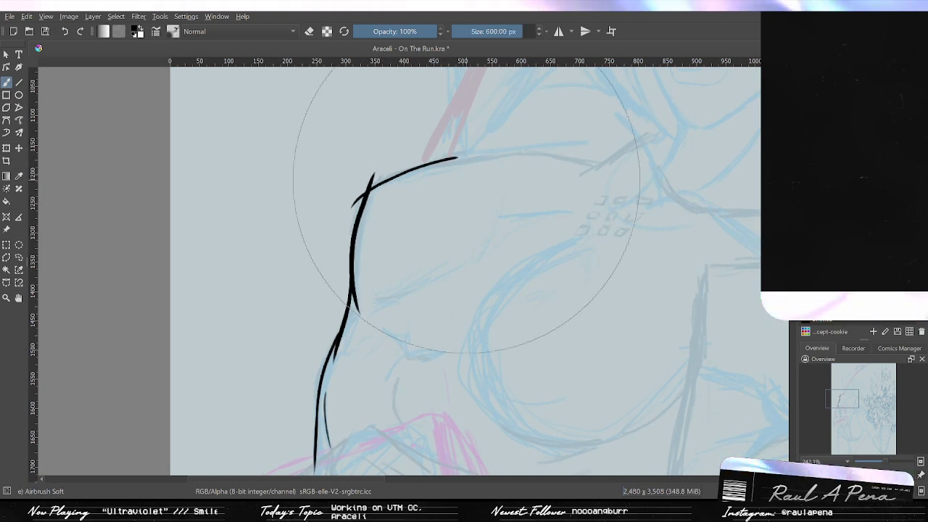
pyautogui.press('/')
pyautogui.click(826, 282)
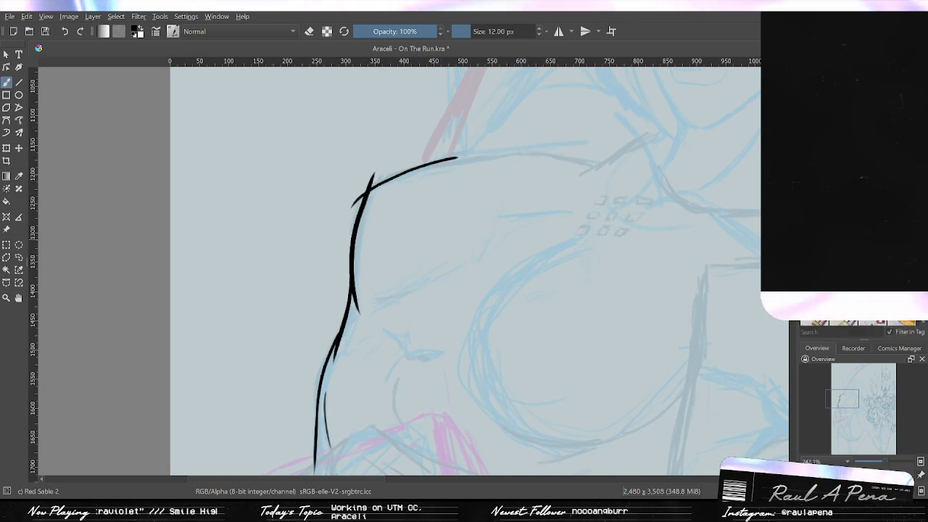
pyautogui.press('/')
pyautogui.moveTo(363, 194); pyautogui.dragTo(377, 167)
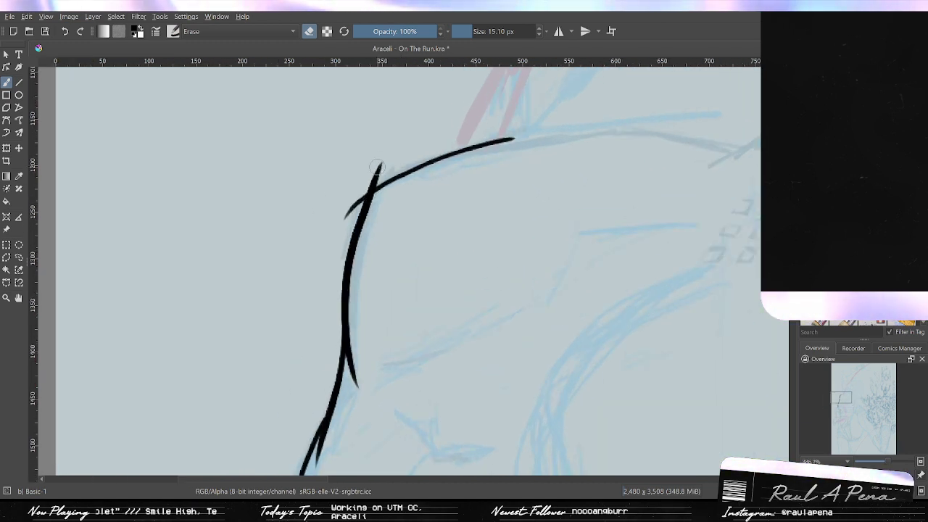
pyautogui.scroll(3, 376, 166)
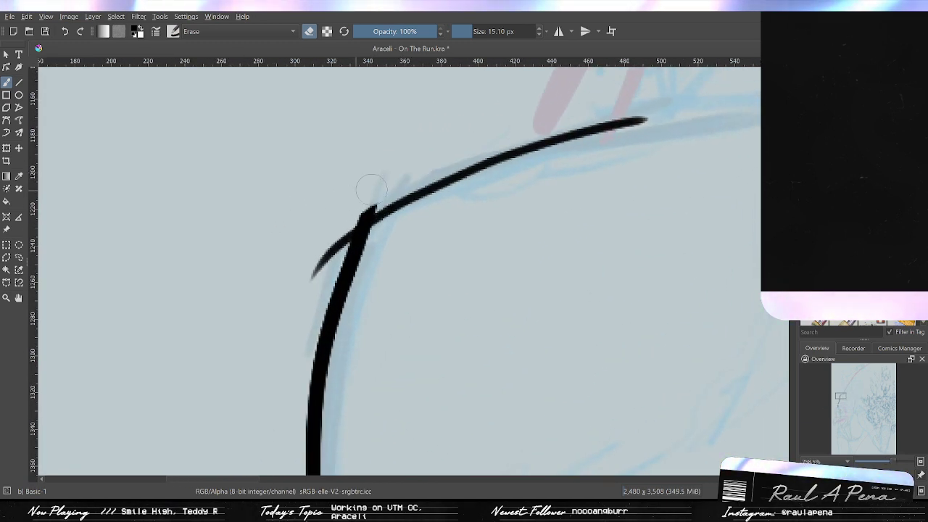
pyautogui.moveTo(355, 200)
pyautogui.mouseDown()
pyautogui.moveTo(379, 191)
pyautogui.moveTo(335, 228)
pyautogui.mouseUp()
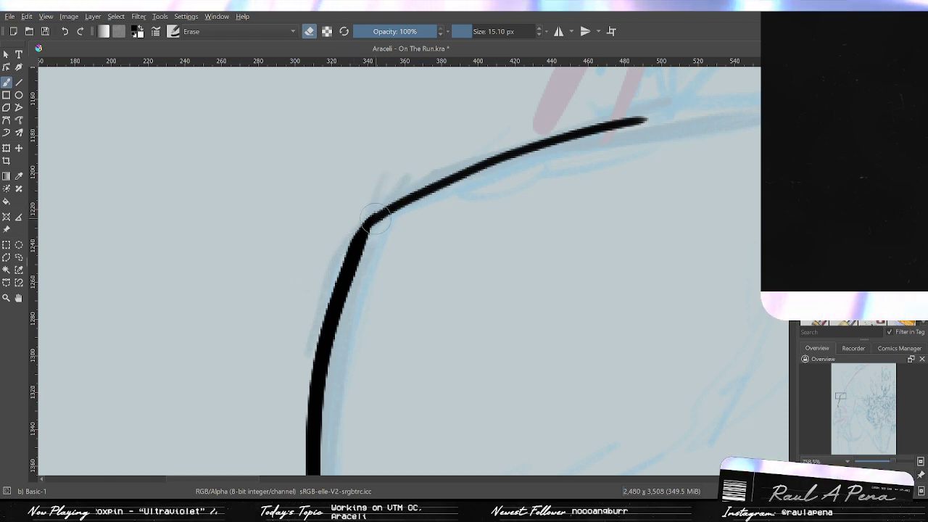
# Fill and round the corner between the shoulder's top line and the outer arm line with short black strokes.
pyautogui.press('e')
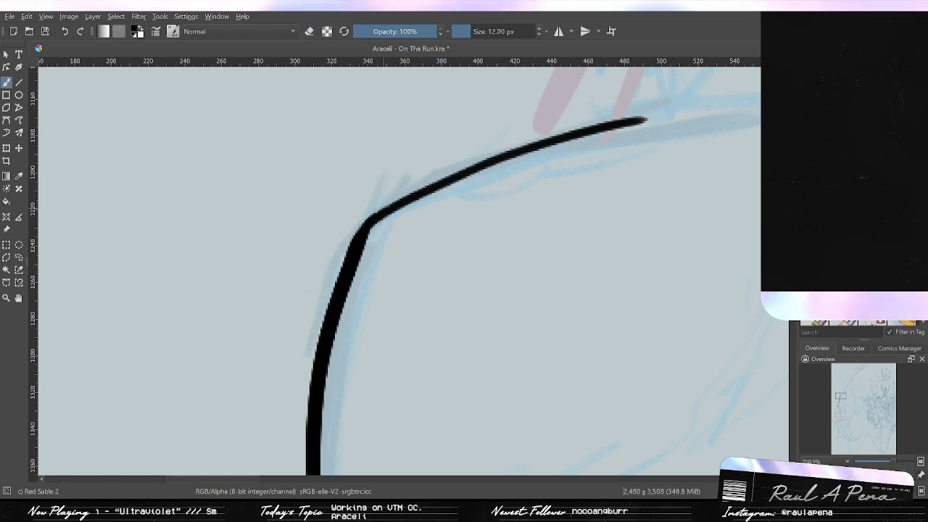
pyautogui.moveTo(401, 188); pyautogui.dragTo(372, 271)
pyautogui.moveTo(401, 217)
pyautogui.mouseDown()
pyautogui.moveTo(373, 265)
pyautogui.moveTo(397, 196)
pyautogui.mouseUp()
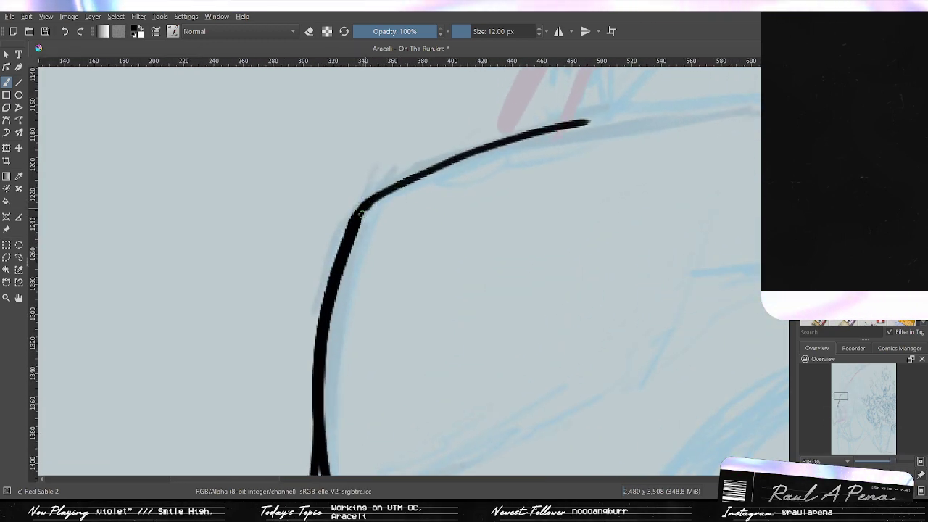
pyautogui.press('e')
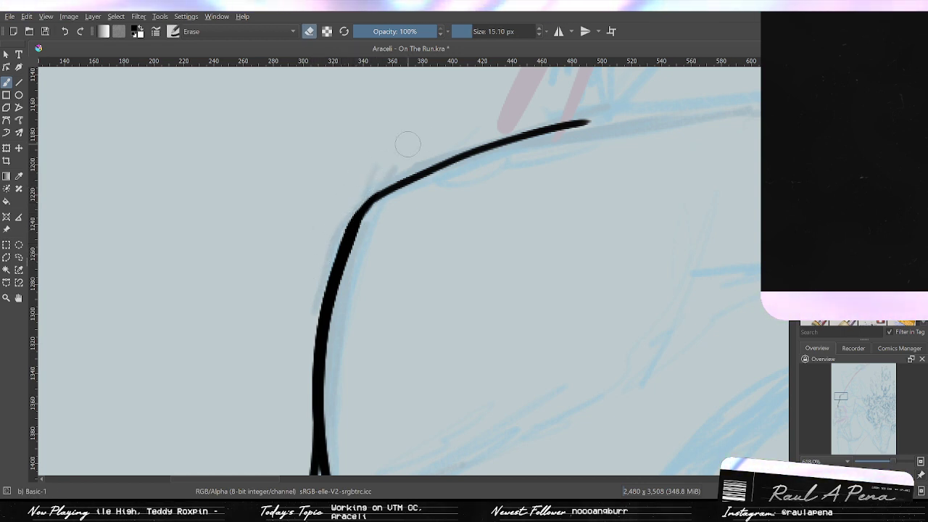
# Try to continue the shoulder's top line in black from its tapered end toward the neck.
pyautogui.scroll(-2, 385, 165)
pyautogui.moveTo(410, 169); pyautogui.dragTo(302, 261)
pyautogui.scroll(1, 325, 232)
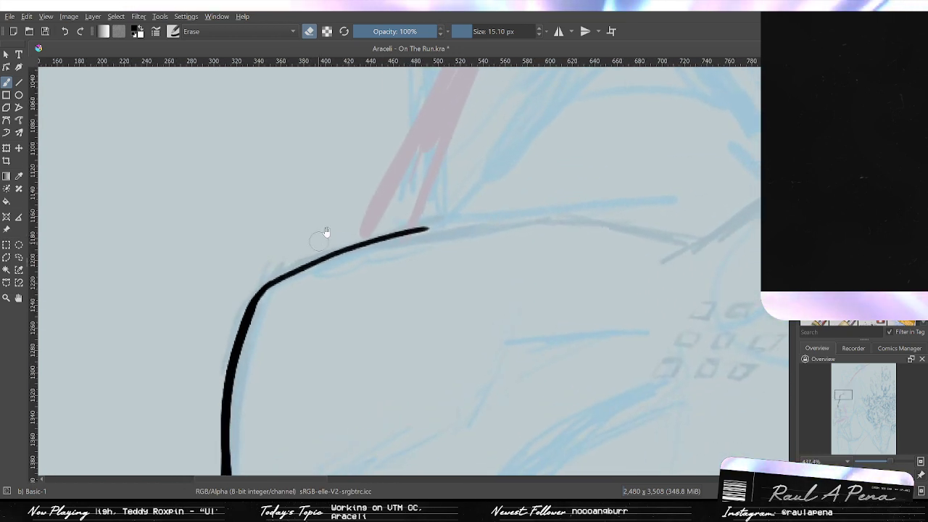
pyautogui.moveTo(384, 194); pyautogui.dragTo(349, 225)
pyautogui.scroll(-1, 345, 227)
pyautogui.press('/')
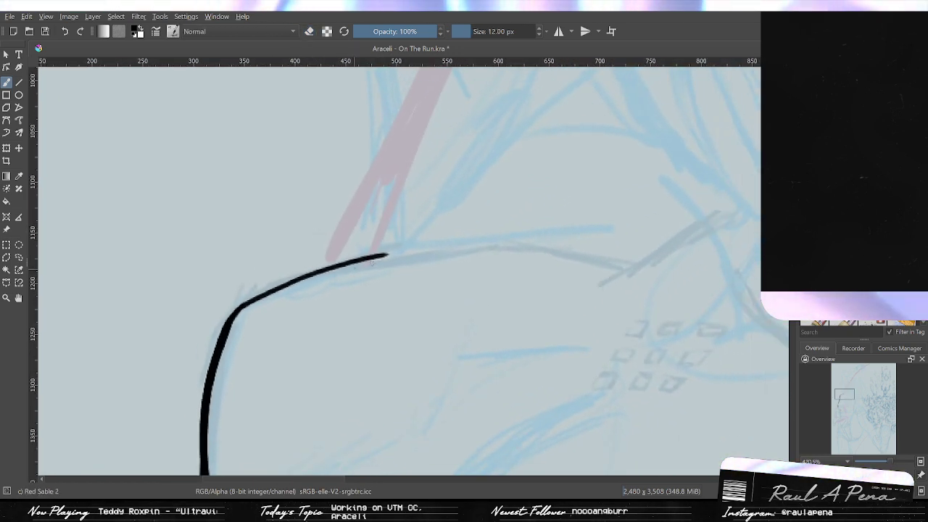
pyautogui.moveTo(386, 255); pyautogui.dragTo(491, 245)
pyautogui.hotkey('ctrl', 'z')
pyautogui.moveTo(380, 254); pyautogui.dragTo(482, 176)
pyautogui.hotkey('ctrl', 'z')
pyautogui.moveTo(383, 254)
pyautogui.mouseDown()
pyautogui.moveTo(502, 152)
pyautogui.moveTo(413, 231)
pyautogui.mouseUp()
pyautogui.hotkey('ctrl', 'z')
pyautogui.moveTo(414, 231); pyautogui.dragTo(407, 250)
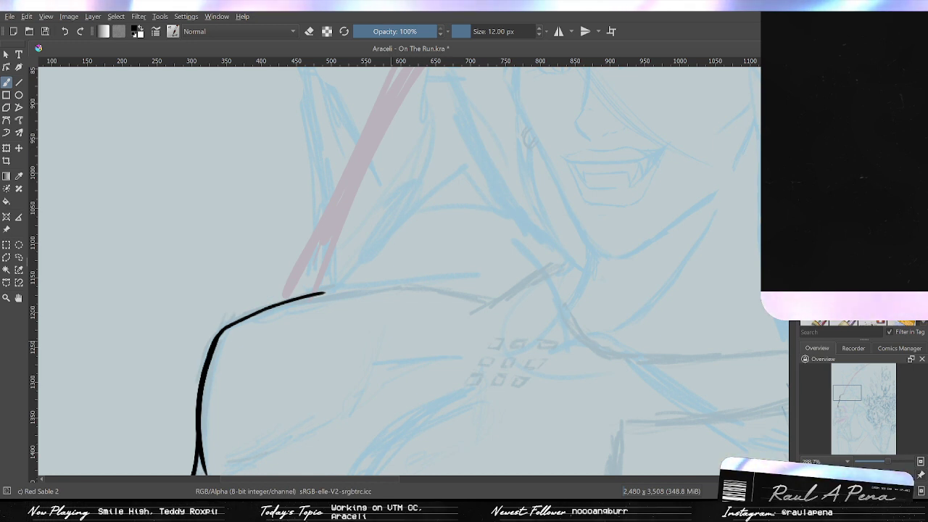
pyautogui.moveTo(448, 175)
pyautogui.mouseDown()
pyautogui.moveTo(450, 232)
pyautogui.moveTo(507, 256)
pyautogui.moveTo(478, 288)
pyautogui.moveTo(477, 311)
pyautogui.mouseUp()
pyautogui.moveTo(478, 311)
pyautogui.mouseDown()
pyautogui.moveTo(608, 303)
pyautogui.moveTo(440, 329)
pyautogui.mouseUp()
pyautogui.hotkey('ctrl', 'z')
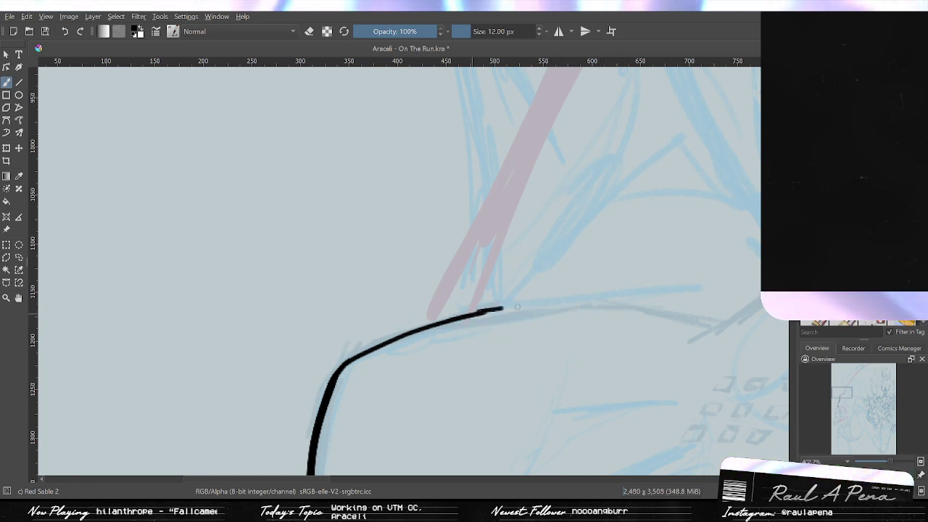
# Extend the shoulder's top line toward the neck with a gently arched black stroke along the sketch, redrawing it until it fits.
pyautogui.moveTo(517, 306); pyautogui.dragTo(624, 307)
pyautogui.hotkey('ctrl', 'z')
pyautogui.moveTo(487, 313); pyautogui.dragTo(642, 321)
pyautogui.hotkey('ctrl', 'z')
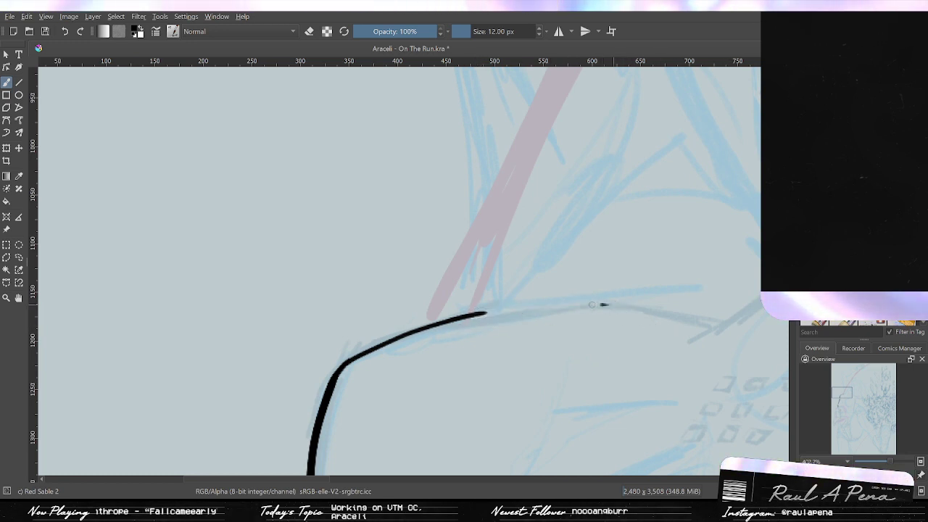
pyautogui.moveTo(485, 313); pyautogui.dragTo(670, 313)
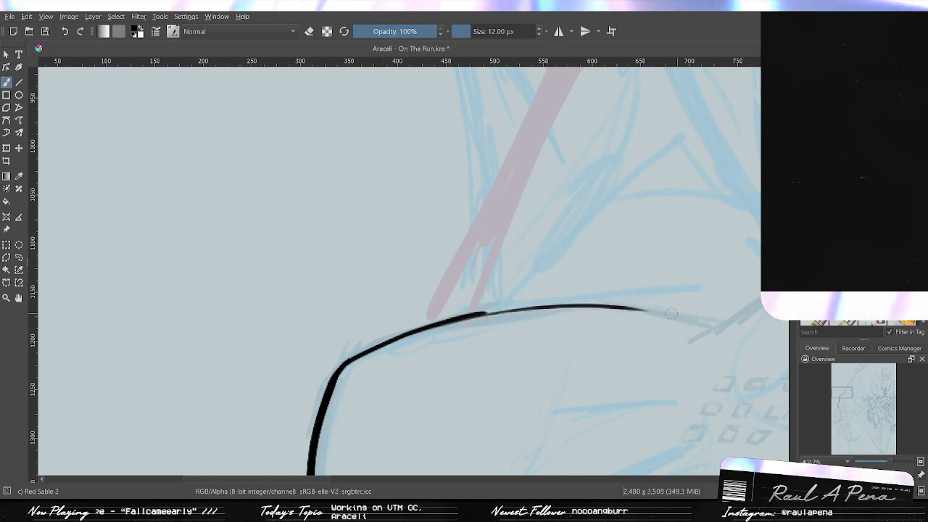
pyautogui.moveTo(449, 323); pyautogui.dragTo(695, 319)
pyautogui.hotkey('ctrl', 'z')
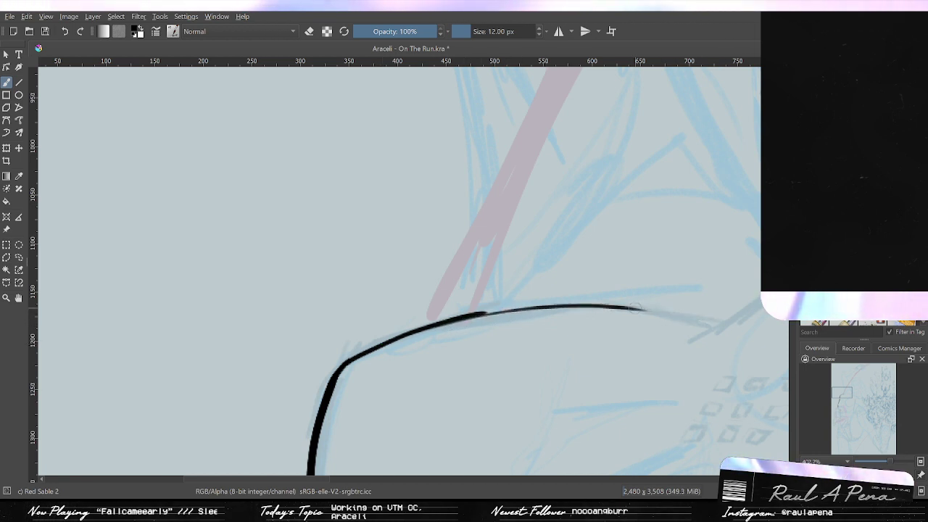
pyautogui.moveTo(519, 310)
pyautogui.mouseDown()
pyautogui.moveTo(678, 327)
pyautogui.moveTo(486, 314)
pyautogui.mouseUp()
pyautogui.hotkey('ctrl', 'z')
pyautogui.hotkey('ctrl', 'z')
pyautogui.hotkey('ctrl', 'z')
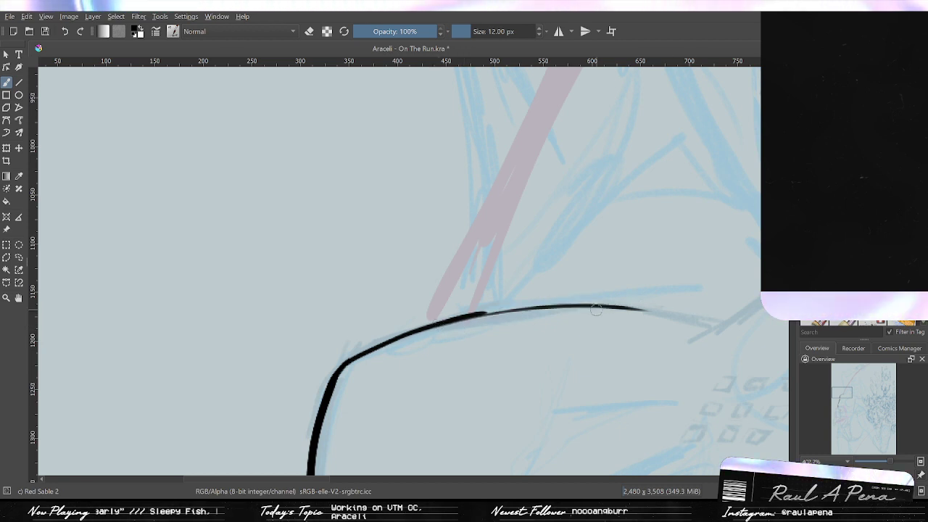
pyautogui.moveTo(613, 307); pyautogui.dragTo(580, 304)
pyautogui.moveTo(471, 315); pyautogui.dragTo(629, 308)
pyautogui.hotkey('ctrl', 'z')
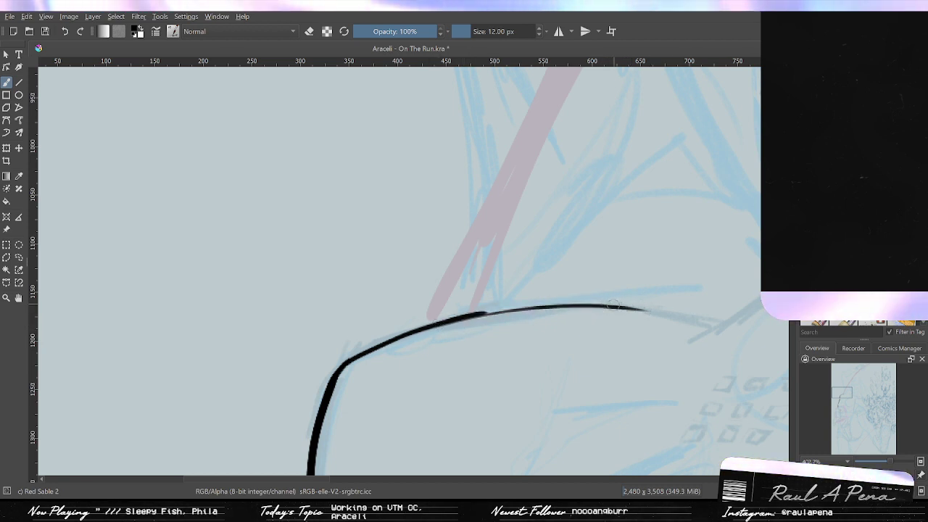
pyautogui.hotkey('ctrl', 'z')
pyautogui.moveTo(487, 313)
pyautogui.mouseDown()
pyautogui.moveTo(695, 313)
pyautogui.moveTo(368, 331)
pyautogui.mouseUp()
pyautogui.hotkey('ctrl', 'z')
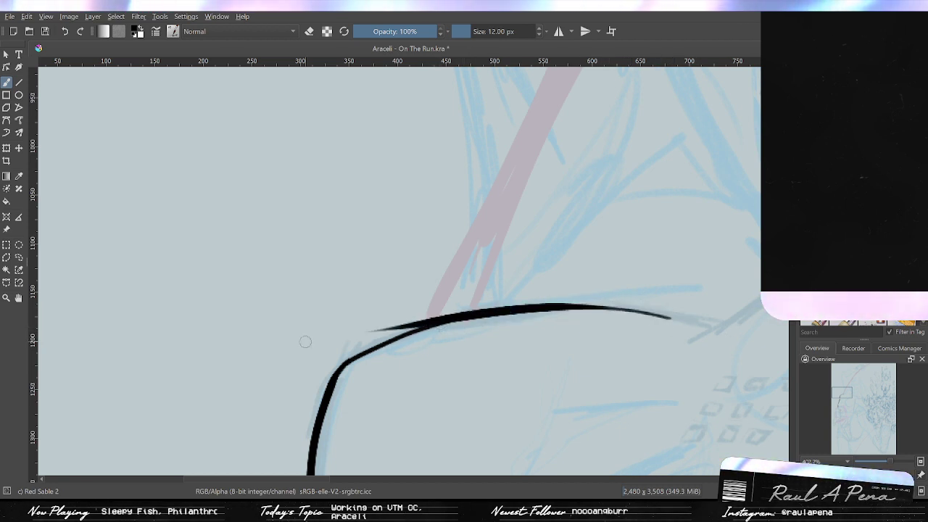
pyautogui.hotkey('ctrl', 'z')
pyautogui.moveTo(653, 311)
pyautogui.mouseDown()
pyautogui.moveTo(407, 330)
pyautogui.moveTo(424, 316)
pyautogui.mouseUp()
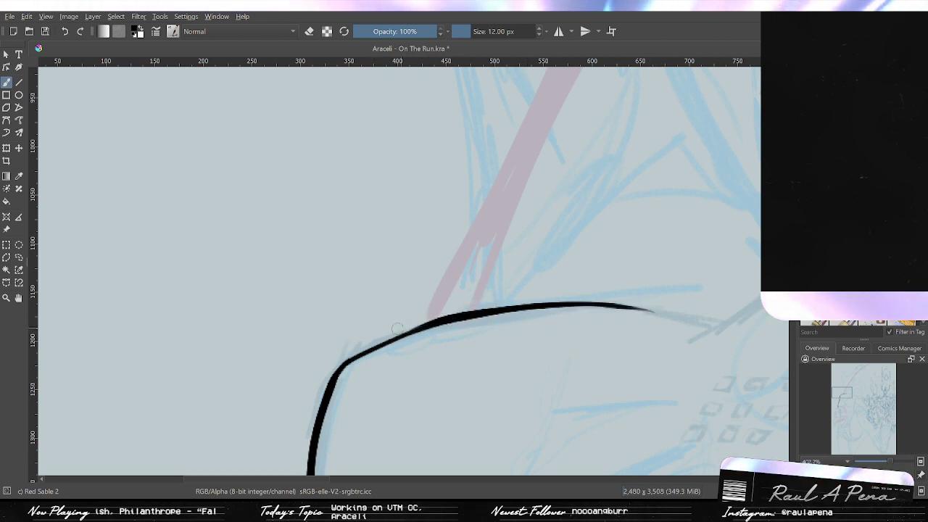
# Erase the excess thickness where the extension overlaps the shoulder's top line so the two strokes merge smoothly.
pyautogui.moveTo(368, 348); pyautogui.dragTo(440, 321)
pyautogui.hotkey('ctrl', 'z')
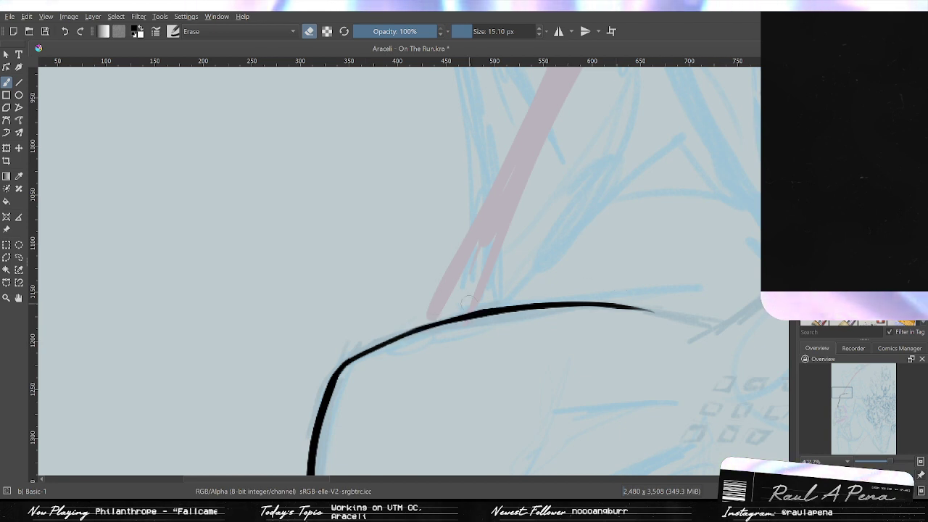
pyautogui.moveTo(489, 303); pyautogui.dragTo(514, 302)
pyautogui.hotkey('ctrl', 'z')
pyautogui.hotkey('ctrl', 'z')
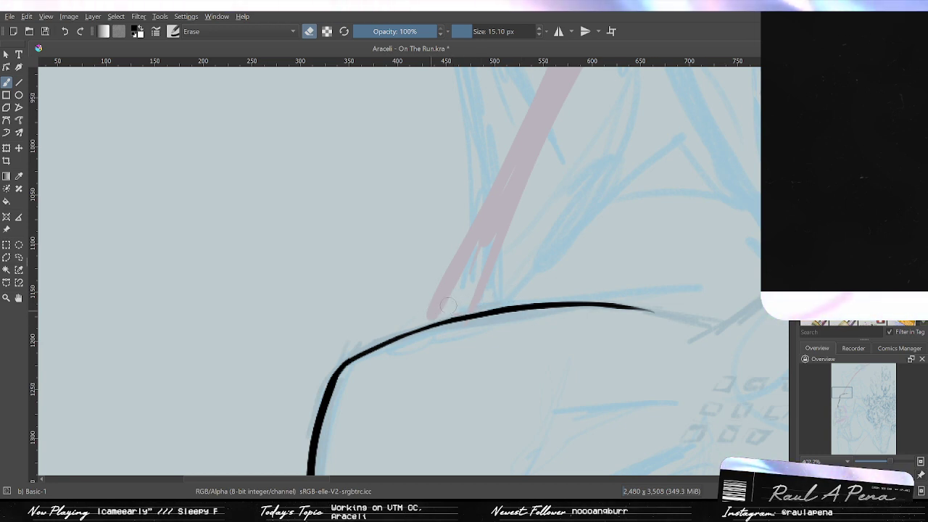
pyautogui.moveTo(569, 282)
pyautogui.mouseDown()
pyautogui.moveTo(597, 305)
pyautogui.moveTo(493, 233)
pyautogui.moveTo(492, 257)
pyautogui.moveTo(455, 319)
pyautogui.mouseUp()
pyautogui.press('/')
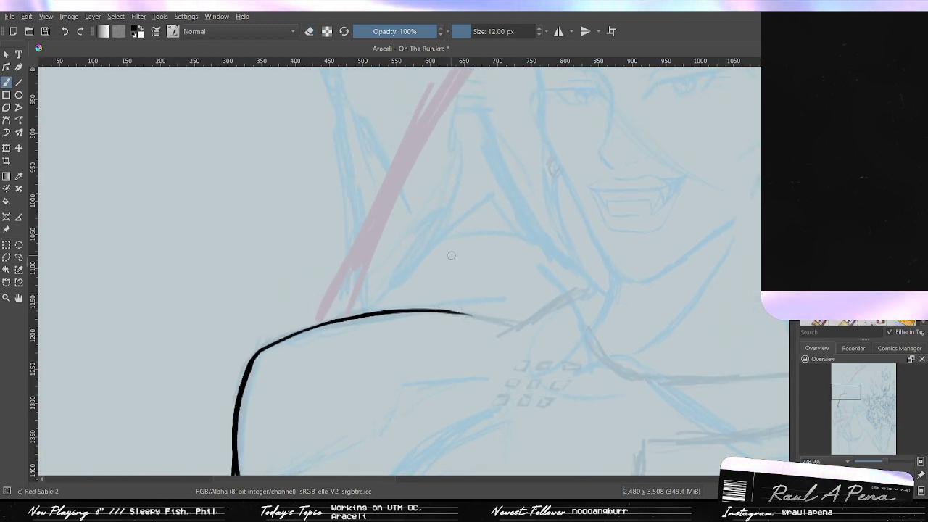
# Make the faded sketch beneath the ink more opaque.
pyautogui.moveTo(475, 220); pyautogui.dragTo(455, 274)
pyautogui.scroll(1, 455, 274)
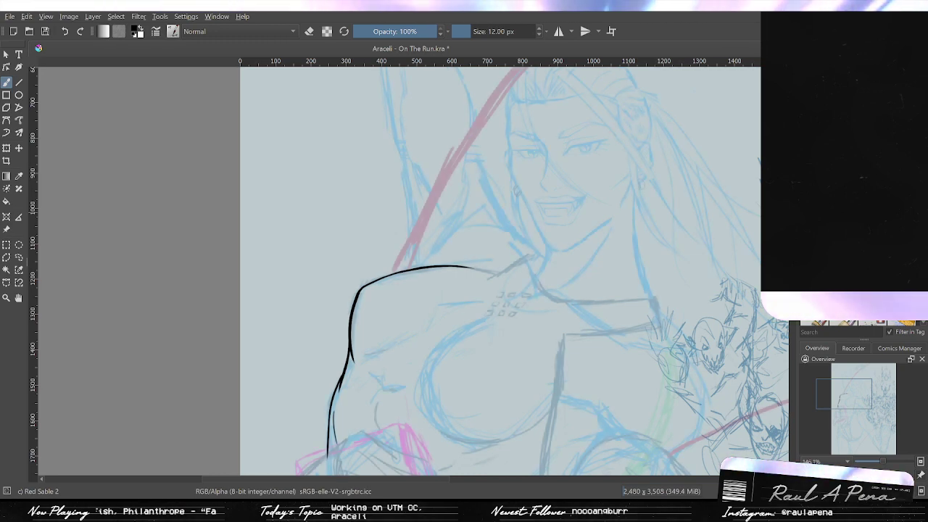
pyautogui.scroll(3, 506, 237)
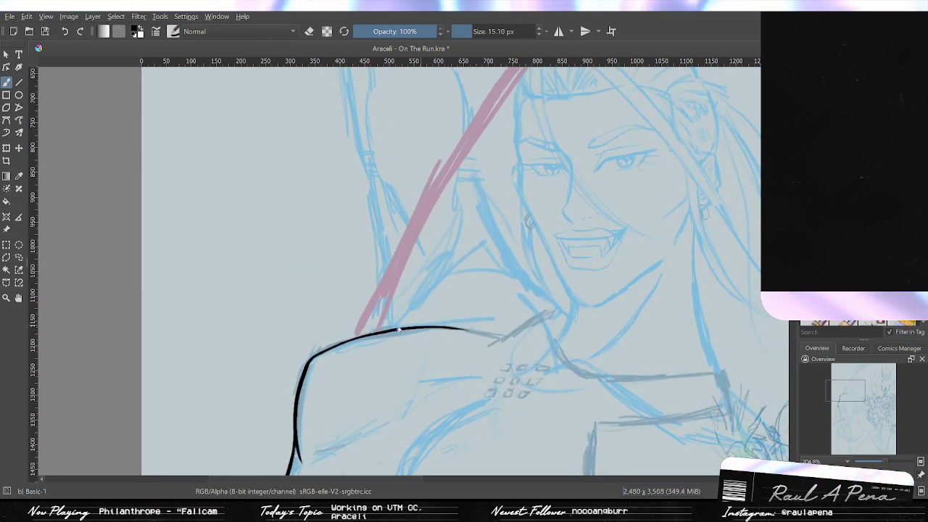
pyautogui.press('[')
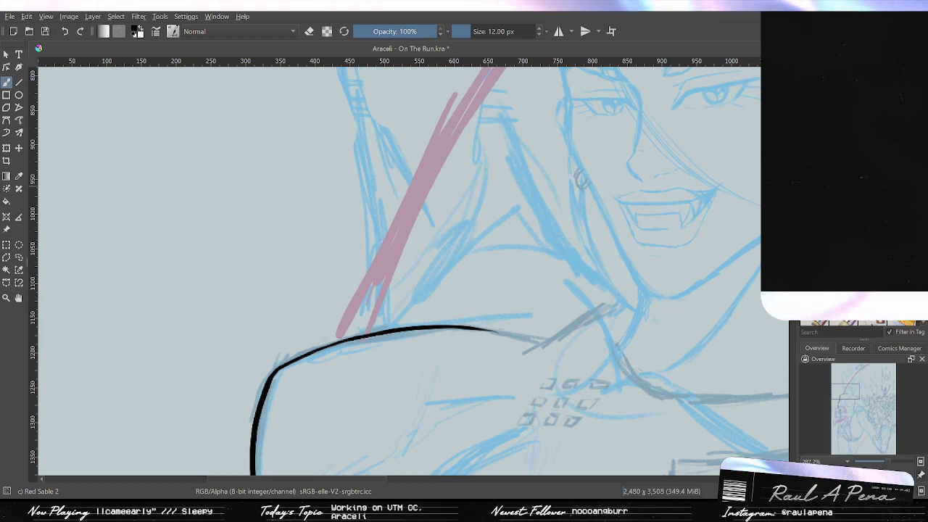
# Ink a short black line branching upward off the shoulder's top line along the blue sketch stroke, redrawing it until it fits.
pyautogui.moveTo(419, 327); pyautogui.dragTo(516, 310)
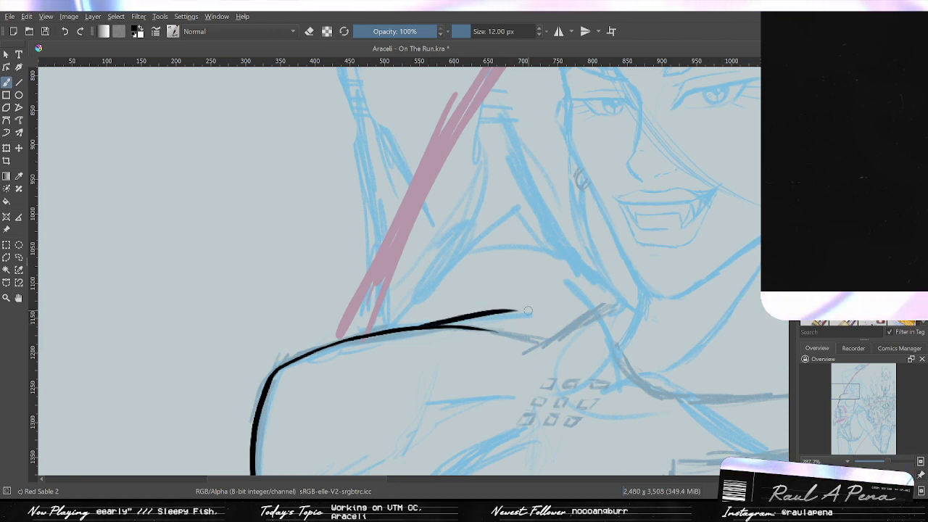
pyautogui.hotkey('ctrl', 'z')
pyautogui.moveTo(427, 325)
pyautogui.mouseDown()
pyautogui.moveTo(542, 306)
pyautogui.moveTo(406, 327)
pyautogui.moveTo(507, 314)
pyautogui.mouseUp()
pyautogui.hotkey('ctrl', 'z')
pyautogui.hotkey('ctrl', 'z')
pyautogui.hotkey('ctrl', 'z')
pyautogui.moveTo(426, 324); pyautogui.dragTo(510, 316)
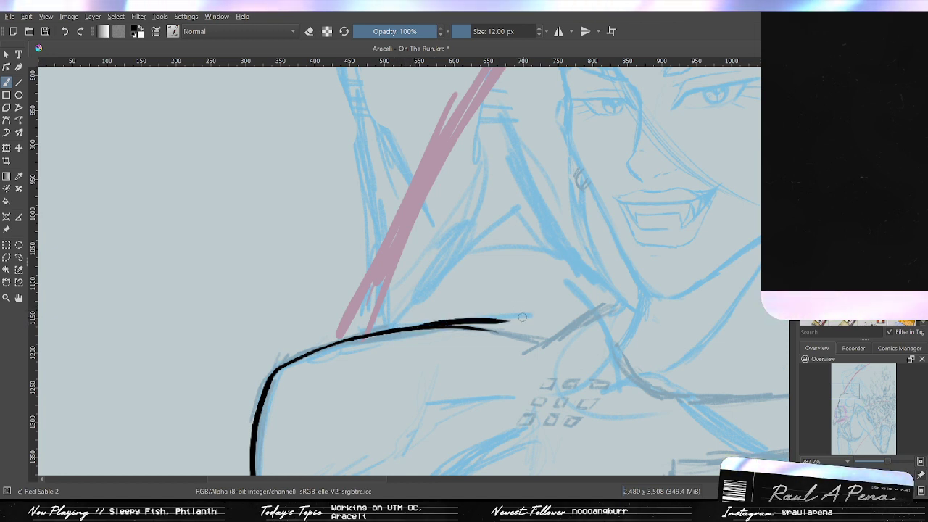
pyautogui.hotkey('ctrl', 'z')
pyautogui.moveTo(434, 325); pyautogui.dragTo(526, 307)
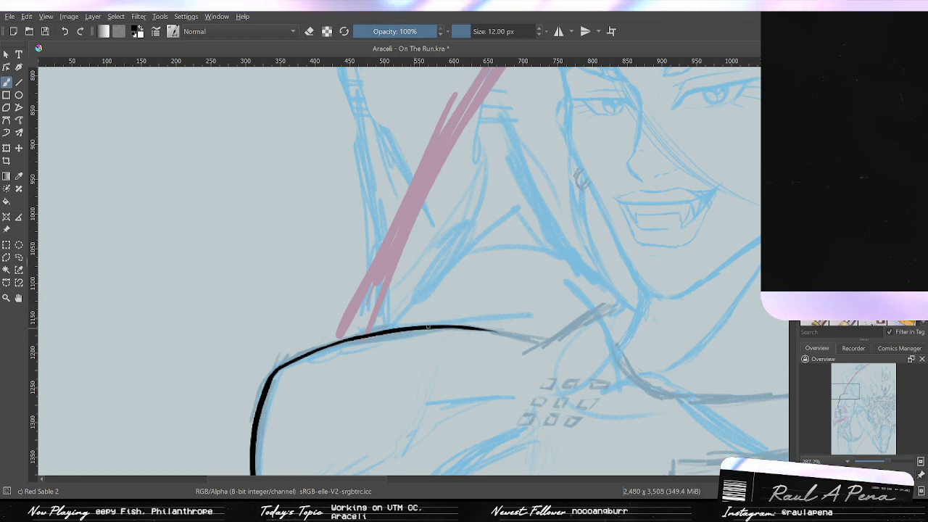
pyautogui.moveTo(428, 327); pyautogui.dragTo(516, 315)
# Ink a long diagonal black line rising from the shoulder to the blue sketch's peak beside the neck, then erase its tail below the shoulder.
pyautogui.moveTo(426, 313)
pyautogui.mouseDown()
pyautogui.moveTo(458, 334)
pyautogui.moveTo(555, 224)
pyautogui.mouseUp()
pyautogui.hotkey('ctrl', 'z')
pyautogui.moveTo(405, 380); pyautogui.dragTo(555, 227)
pyautogui.hotkey('ctrl', 'z')
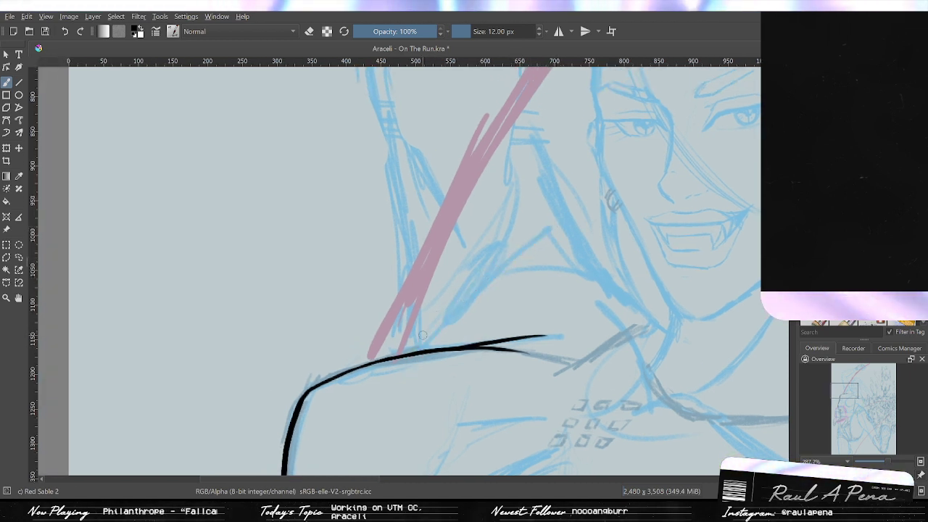
pyautogui.moveTo(418, 350); pyautogui.dragTo(565, 231)
pyautogui.hotkey('ctrl', 'z')
pyautogui.moveTo(378, 445); pyautogui.dragTo(564, 223)
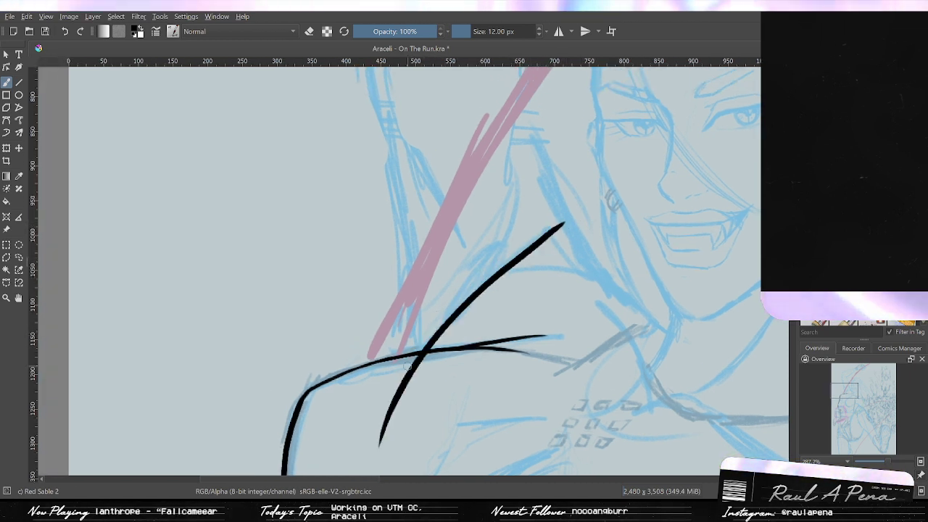
pyautogui.hotkey('ctrl', 'z')
pyautogui.moveTo(371, 440); pyautogui.dragTo(564, 216)
pyautogui.hotkey('ctrl', 'z')
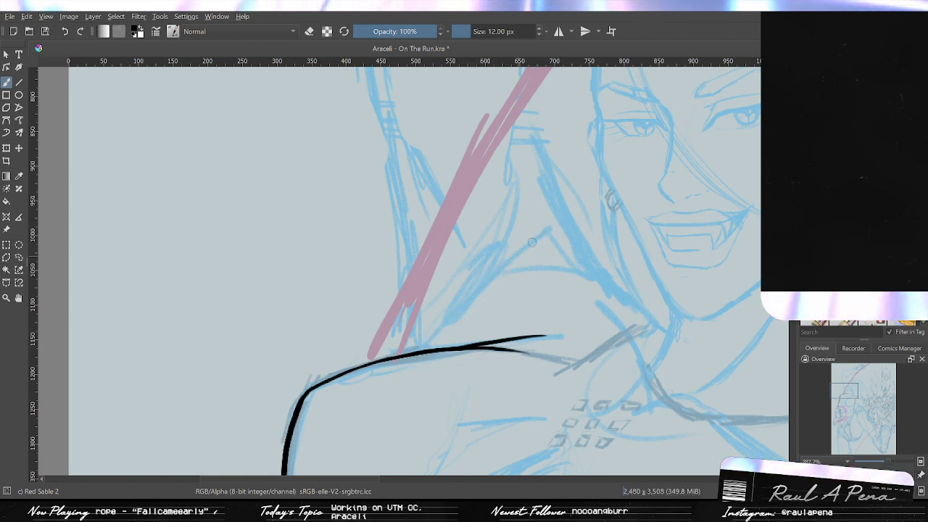
pyautogui.moveTo(350, 449); pyautogui.dragTo(564, 213)
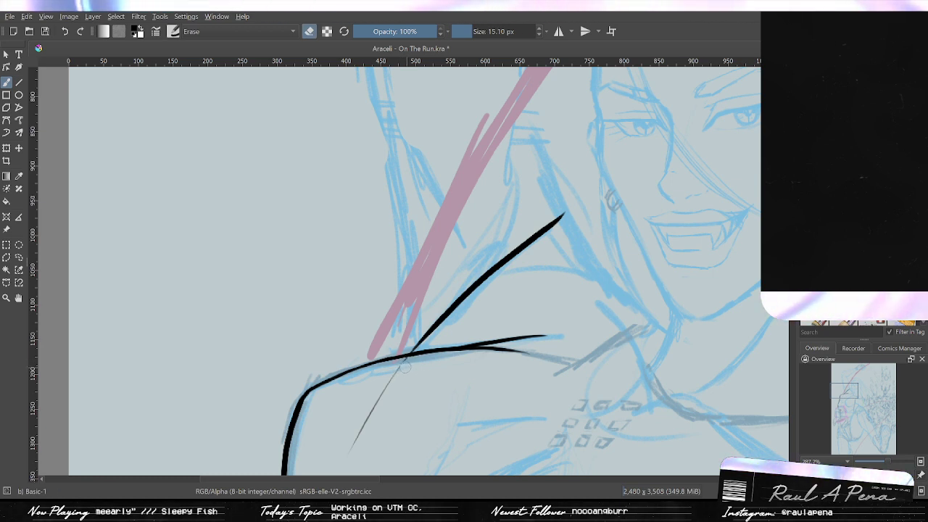
pyautogui.moveTo(403, 366)
pyautogui.mouseDown()
pyautogui.moveTo(384, 385)
pyautogui.moveTo(351, 451)
pyautogui.mouseUp()
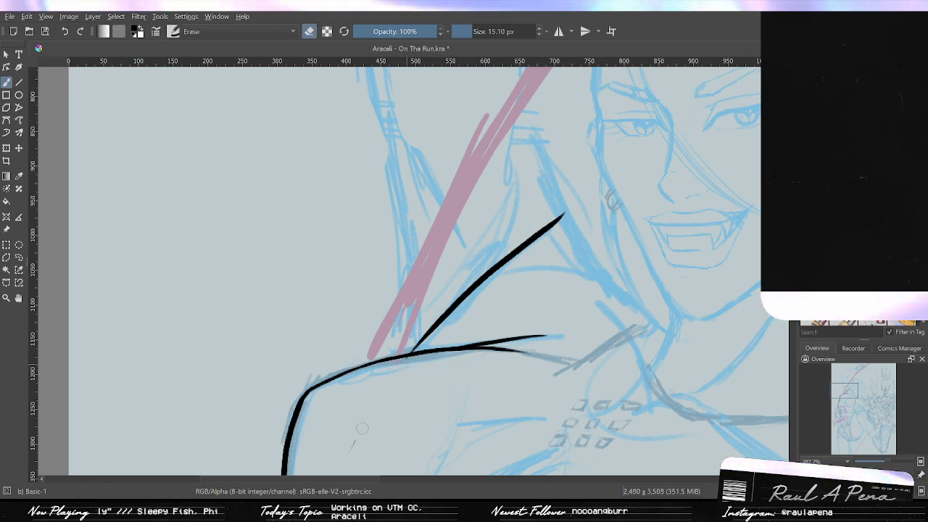
# Try to ink the blue contour beside the face in black, from the pink curve down past the diagonal line's peak.
pyautogui.scroll(3, 390, 387)
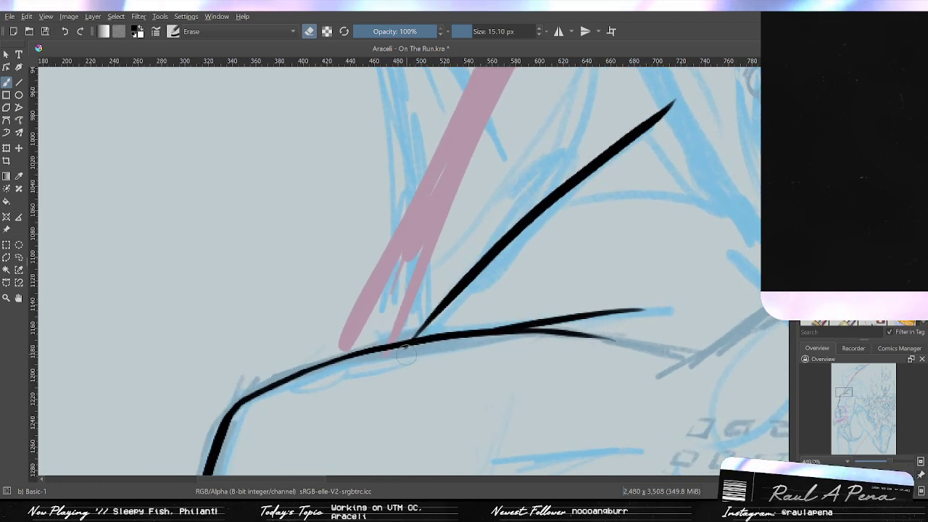
pyautogui.press('/')
pyautogui.scroll(-3, 601, 258)
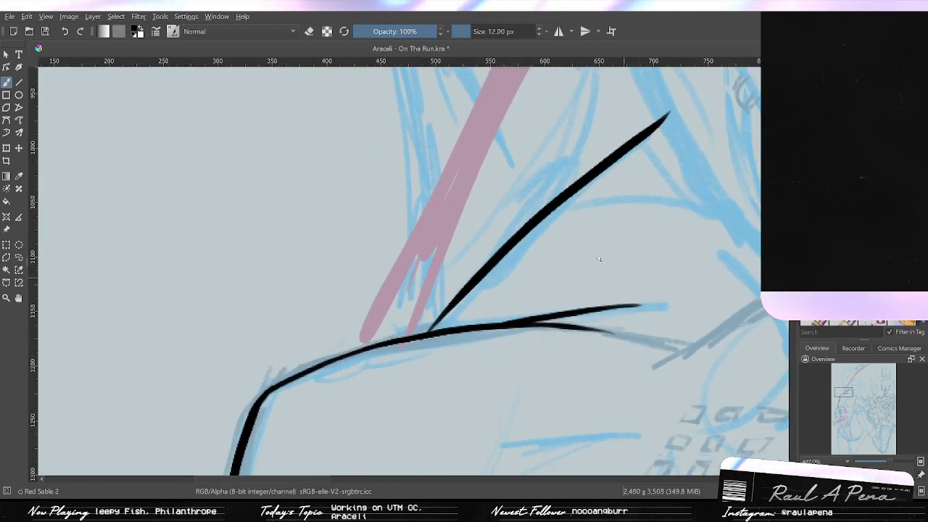
pyautogui.moveTo(594, 264)
pyautogui.mouseDown()
pyautogui.moveTo(520, 319)
pyautogui.moveTo(477, 367)
pyautogui.moveTo(499, 322)
pyautogui.mouseUp()
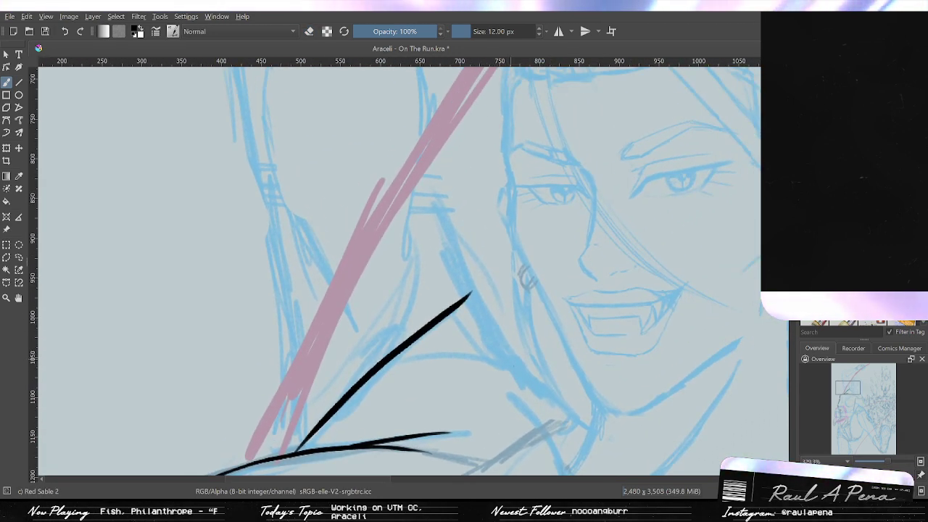
pyautogui.hotkey('ctrl', 'z')
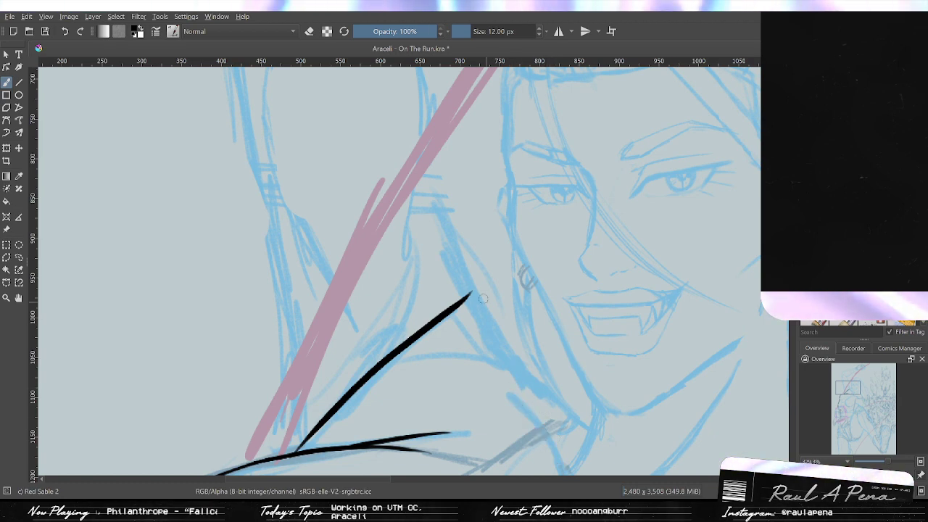
pyautogui.hotkey('ctrl', 'z')
pyautogui.scroll(-4, 502, 329)
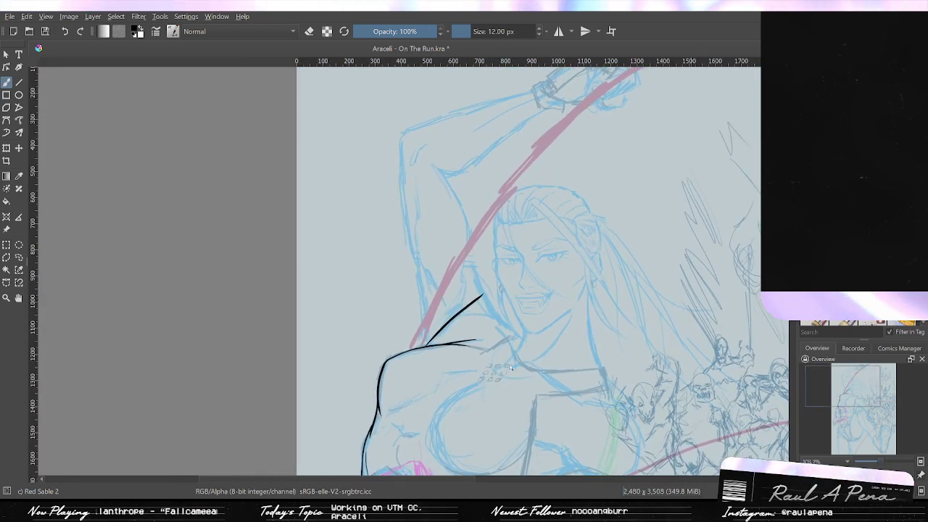
pyautogui.scroll(4, 498, 351)
pyautogui.scroll(2, 498, 350)
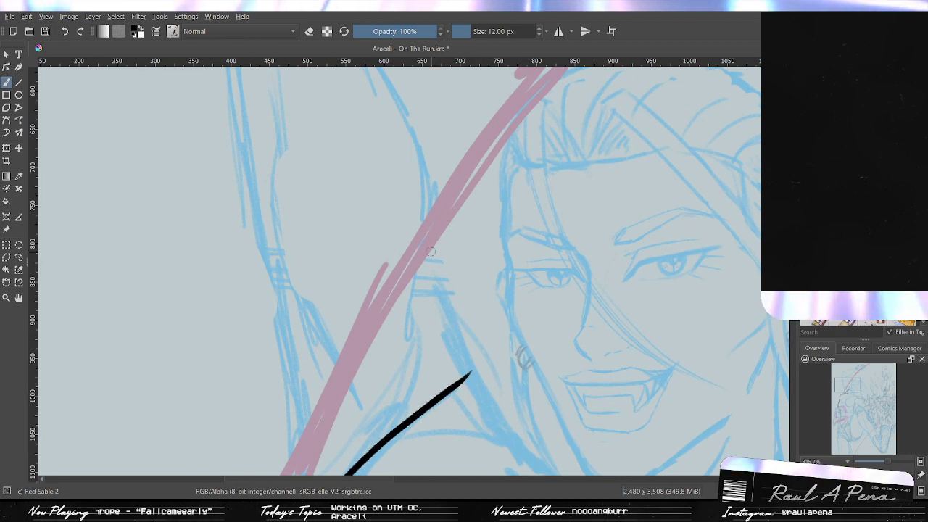
pyautogui.moveTo(425, 250); pyautogui.dragTo(492, 381)
pyautogui.hotkey('ctrl', 'z')
pyautogui.moveTo(418, 265); pyautogui.dragTo(521, 460)
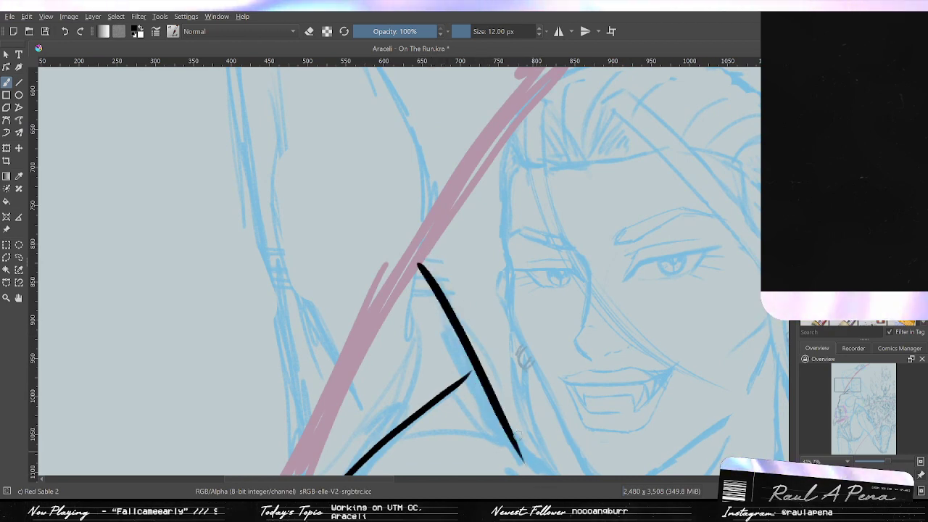
pyautogui.hotkey('ctrl', 'z')
pyautogui.moveTo(435, 299); pyautogui.dragTo(361, 210)
pyautogui.scroll(-4, 359, 207)
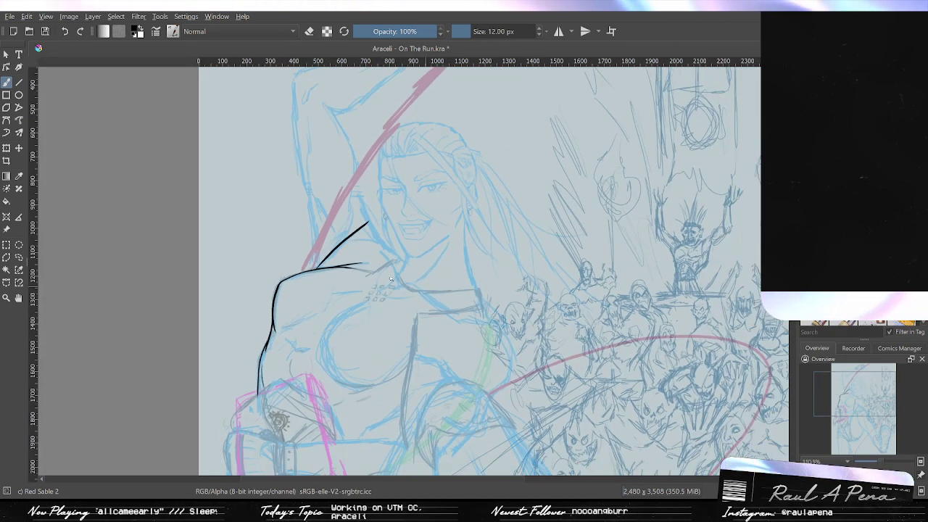
pyautogui.scroll(1, 358, 210)
pyautogui.scroll(3, 384, 268)
pyautogui.moveTo(350, 168); pyautogui.dragTo(394, 281)
pyautogui.hotkey('ctrl', 'z')
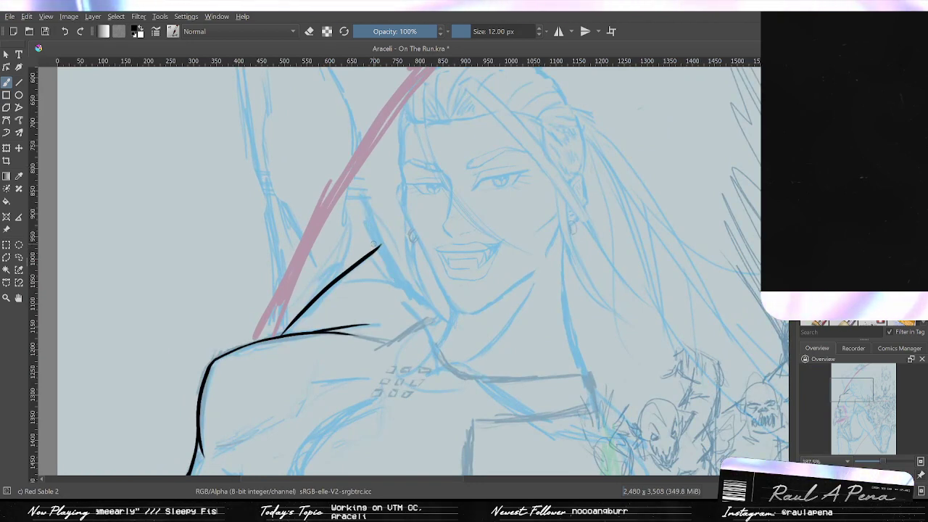
# Ink a long black contour from the pink curve down past the diagonal line's peak to the jaw, redrawing it until it fits.
pyautogui.moveTo(377, 248); pyautogui.dragTo(371, 198)
pyautogui.moveTo(368, 194); pyautogui.dragTo(367, 202)
pyautogui.hotkey('ctrl', 'z')
pyautogui.scroll(3, 367, 203)
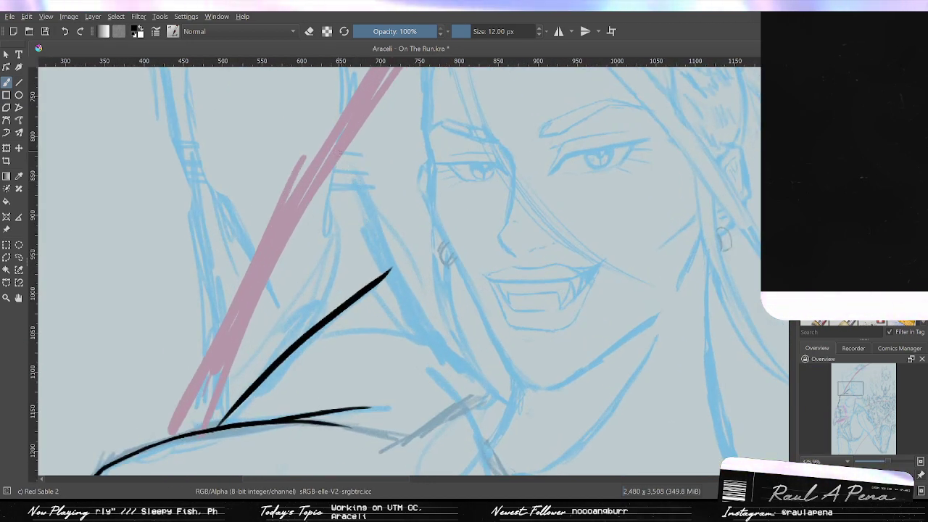
pyautogui.moveTo(378, 254); pyautogui.dragTo(352, 187)
pyautogui.hotkey('ctrl', 'z')
pyautogui.moveTo(341, 136); pyautogui.dragTo(390, 272)
pyautogui.hotkey('ctrl', 'z')
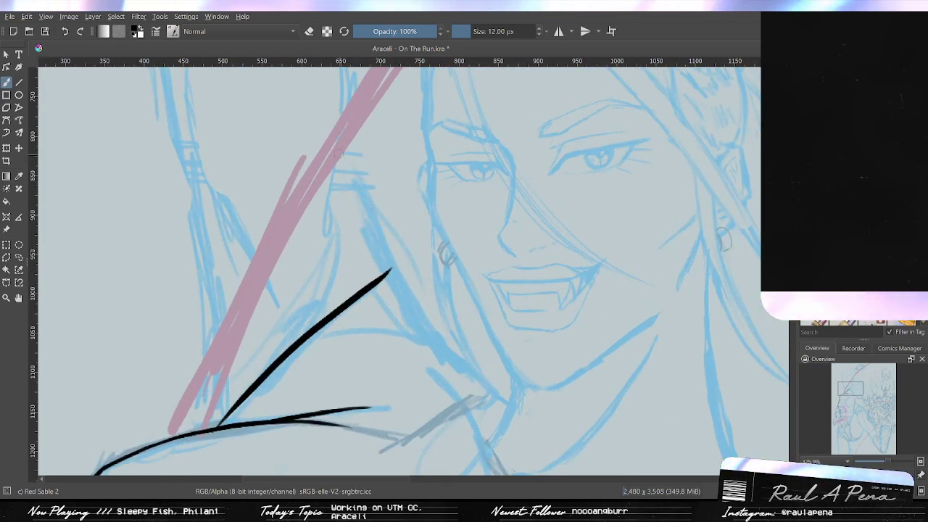
pyautogui.moveTo(337, 145)
pyautogui.mouseDown()
pyautogui.moveTo(395, 294)
pyautogui.moveTo(496, 398)
pyautogui.moveTo(471, 317)
pyautogui.mouseUp()
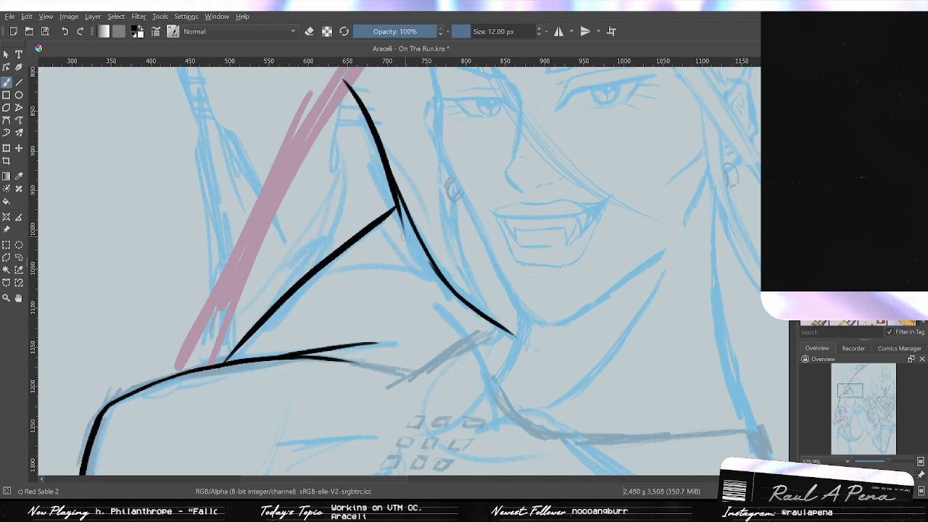
# Try to erase the overlap where the diagonal line's peak meets the new contour, then undo the erasing.
pyautogui.press('e')
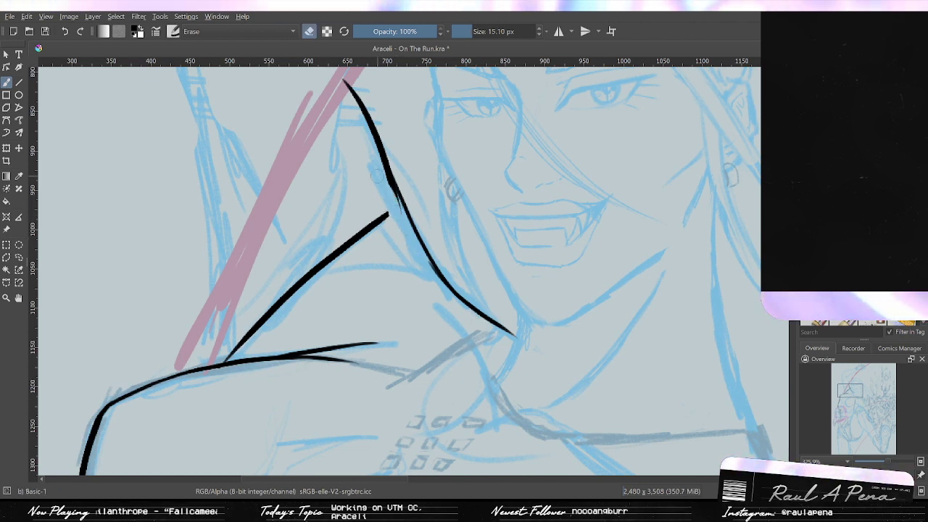
pyautogui.hotkey('ctrl', 'z')
pyautogui.moveTo(367, 134); pyautogui.dragTo(383, 200)
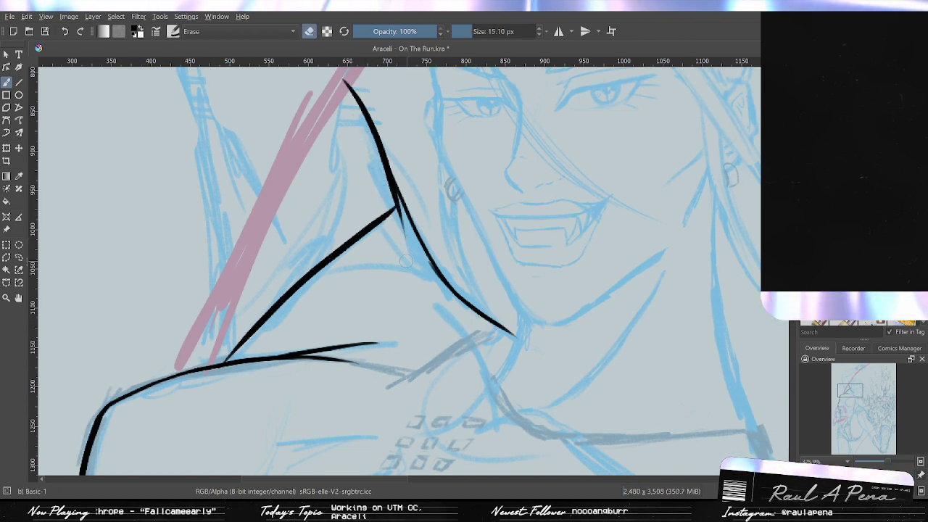
pyautogui.scroll(-2, 409, 261)
pyautogui.scroll(5, 409, 261)
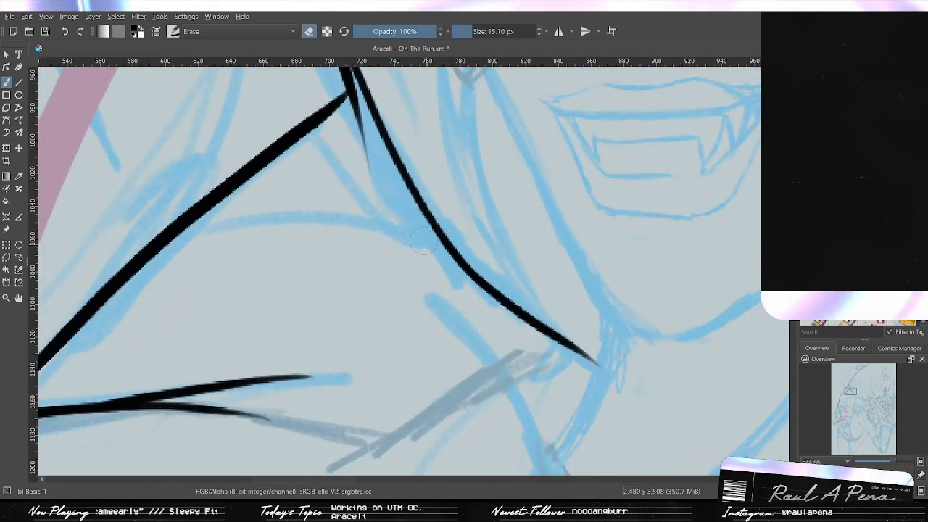
pyautogui.scroll(-4, 470, 341)
pyautogui.scroll(4, 469, 342)
# Ink a curved black neck line from below the diagonal line's peak down to the collarbone along the blue sketch, redrawing it until it fits.
pyautogui.press('/')
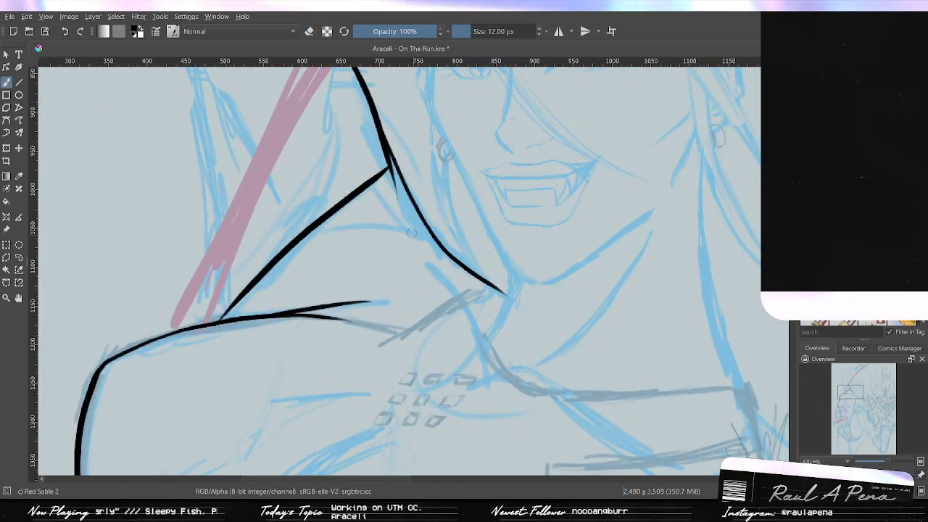
pyautogui.moveTo(400, 210); pyautogui.dragTo(451, 304)
pyautogui.hotkey('ctrl', 'z')
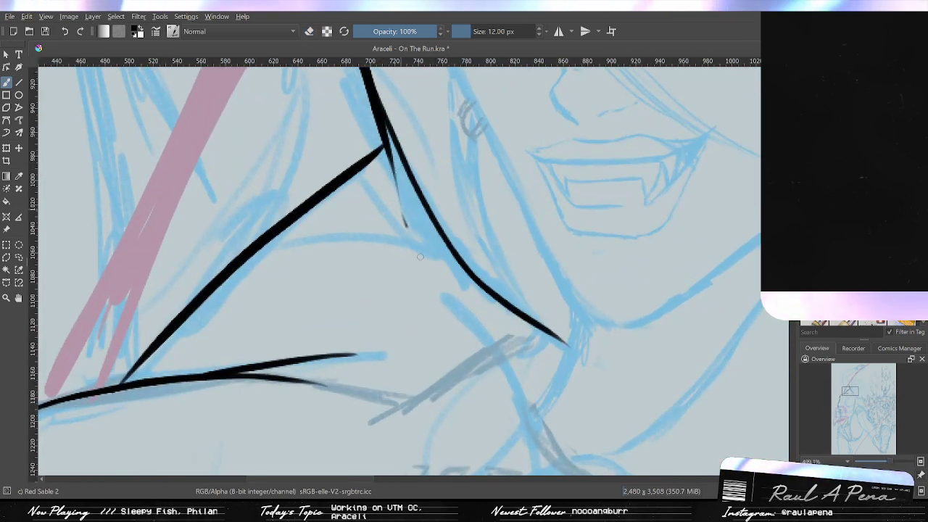
pyautogui.moveTo(400, 210); pyautogui.dragTo(455, 313)
pyautogui.hotkey('ctrl', 'z')
pyautogui.moveTo(408, 233); pyautogui.dragTo(498, 361)
pyautogui.hotkey('ctrl', 'z')
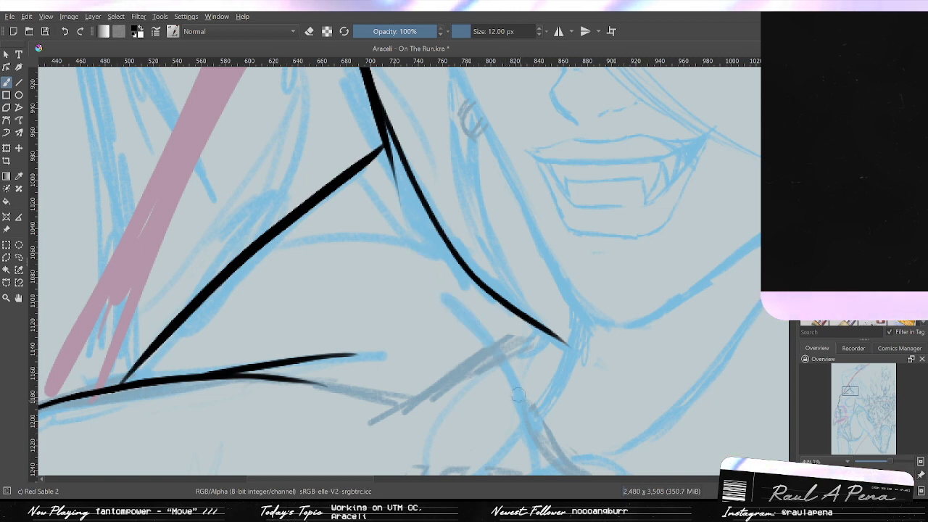
pyautogui.moveTo(519, 399)
pyautogui.mouseDown()
pyautogui.moveTo(497, 390)
pyautogui.moveTo(459, 315)
pyautogui.mouseUp()
pyautogui.moveTo(361, 142)
pyautogui.mouseDown()
pyautogui.moveTo(419, 221)
pyautogui.moveTo(433, 264)
pyautogui.mouseUp()
pyautogui.hotkey('ctrl', 'z')
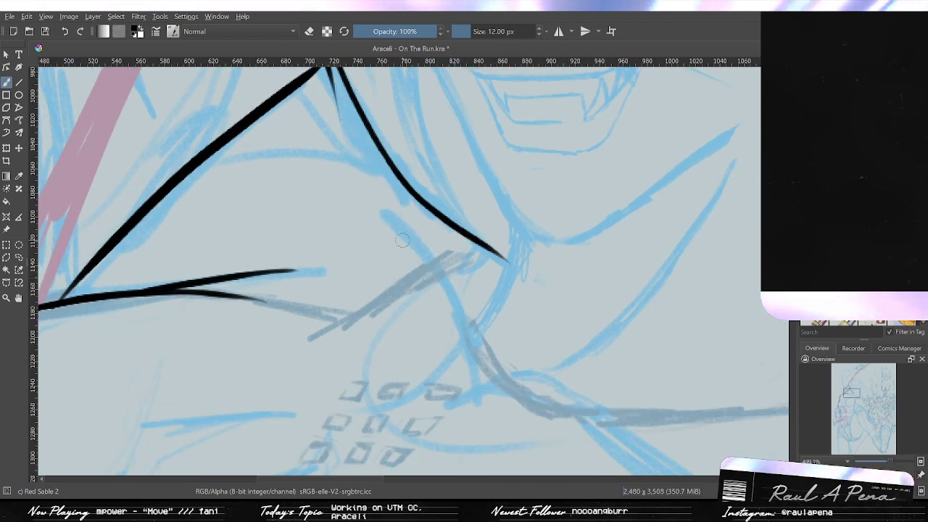
pyautogui.moveTo(362, 180); pyautogui.dragTo(477, 385)
pyautogui.hotkey('ctrl', 'z')
pyautogui.moveTo(355, 171); pyautogui.dragTo(427, 407)
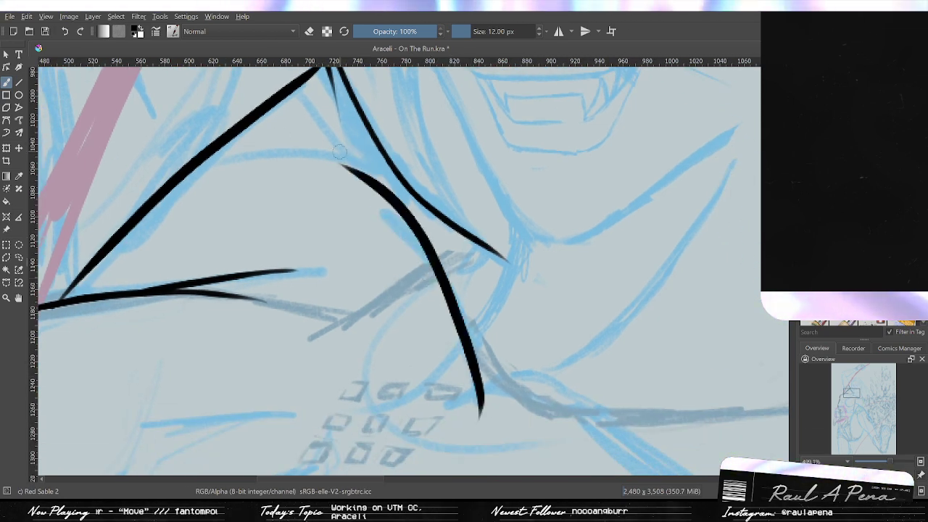
pyautogui.hotkey('ctrl', 'z')
pyautogui.moveTo(351, 158)
pyautogui.mouseDown()
pyautogui.moveTo(472, 345)
pyautogui.moveTo(511, 449)
pyautogui.mouseUp()
pyautogui.hotkey('ctrl', 'z')
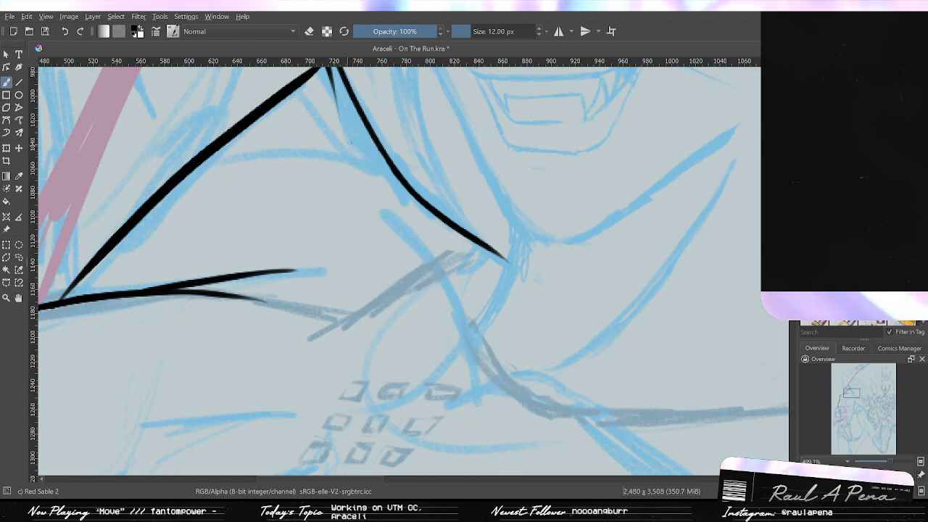
pyautogui.moveTo(350, 144); pyautogui.dragTo(474, 415)
pyautogui.hotkey('ctrl', 'z')
pyautogui.moveTo(357, 143); pyautogui.dragTo(484, 405)
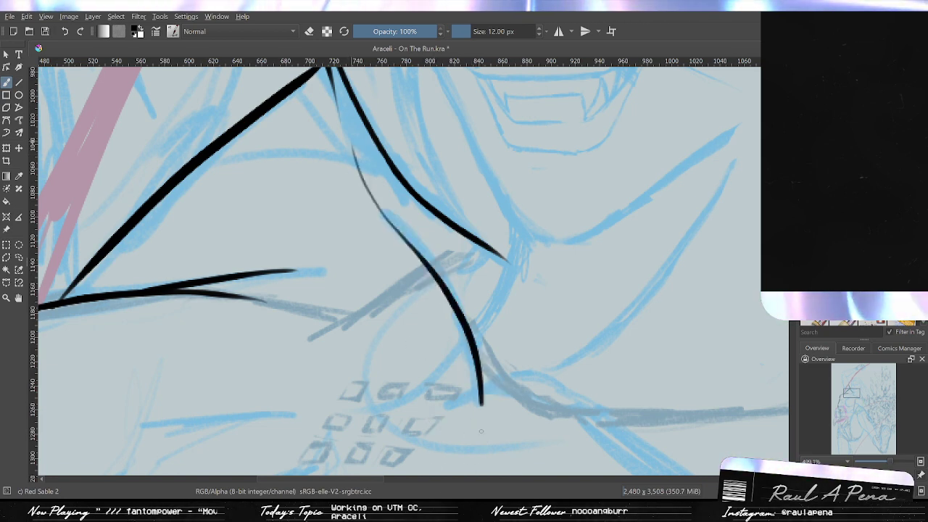
# Erase around the lower end of the new neck line to trim it to a tapered tip at the collarbone.
pyautogui.press('-')
pyautogui.moveTo(475, 450); pyautogui.dragTo(483, 349)
pyautogui.press('/')
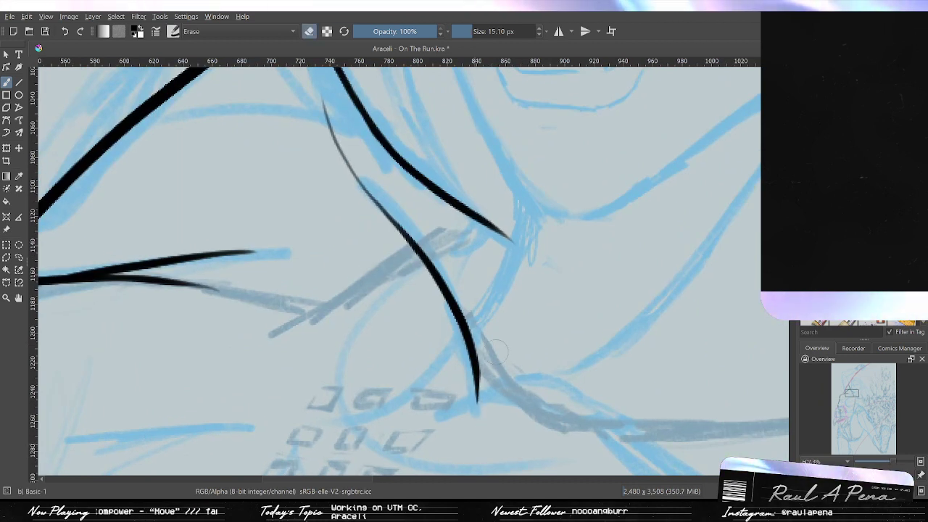
pyautogui.hotkey('ctrl', 'z')
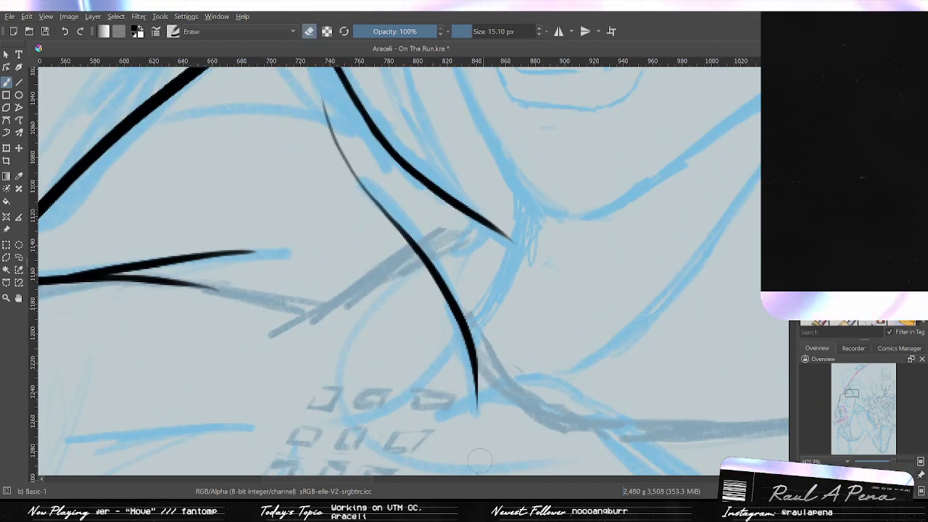
pyautogui.moveTo(497, 397); pyautogui.dragTo(506, 308)
pyautogui.moveTo(500, 206); pyautogui.dragTo(498, 320)
pyautogui.scroll(5, 498, 320)
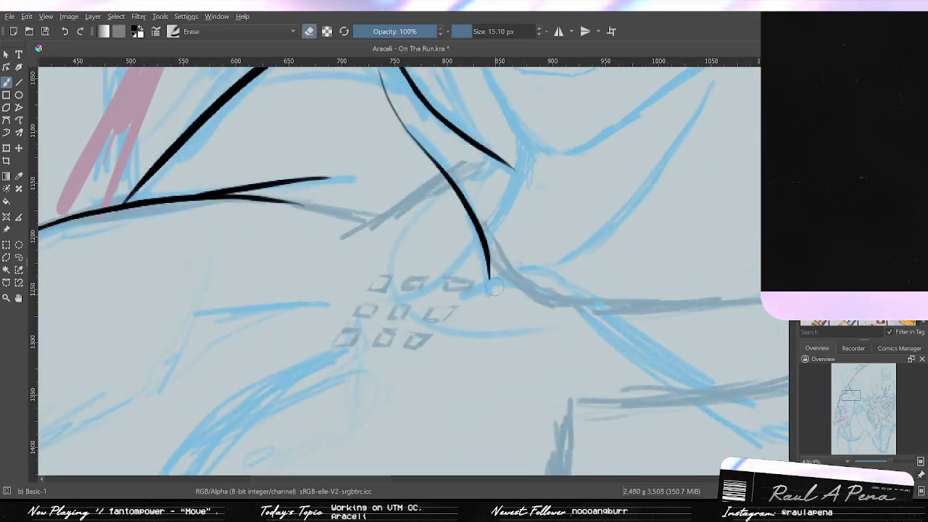
# Try to ink the collarbone as one long black stroke running from the neck line's lower end diagonally down along the blue sketch.
pyautogui.press('/')
pyautogui.moveTo(547, 268); pyautogui.dragTo(395, 322)
pyautogui.hotkey('ctrl', 'z')
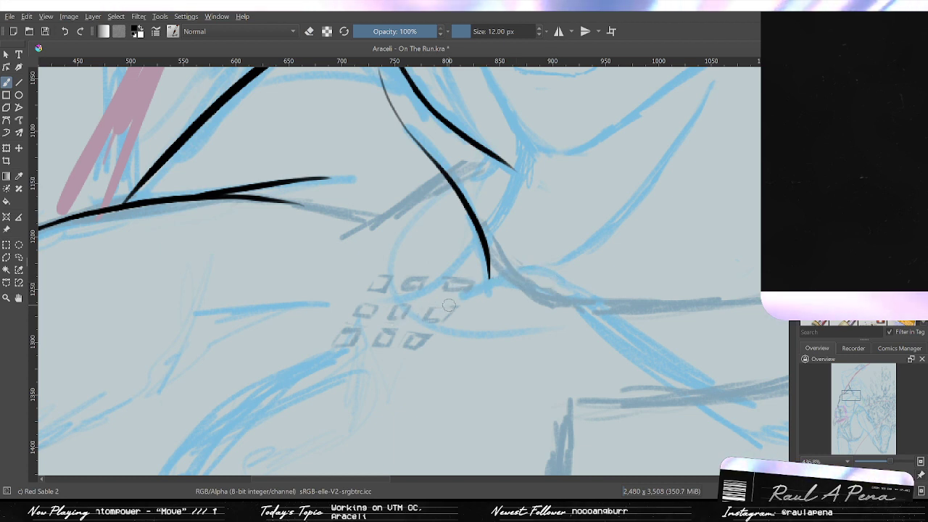
pyautogui.hotkey('ctrl', 'z')
pyautogui.moveTo(526, 313)
pyautogui.mouseDown()
pyautogui.moveTo(355, 270)
pyautogui.moveTo(573, 400)
pyautogui.moveTo(576, 379)
pyautogui.moveTo(338, 252)
pyautogui.moveTo(594, 402)
pyautogui.mouseUp()
pyautogui.hotkey('ctrl', 'z')
pyautogui.hotkey('ctrl', 'z')
pyautogui.hotkey('ctrl', 'z')
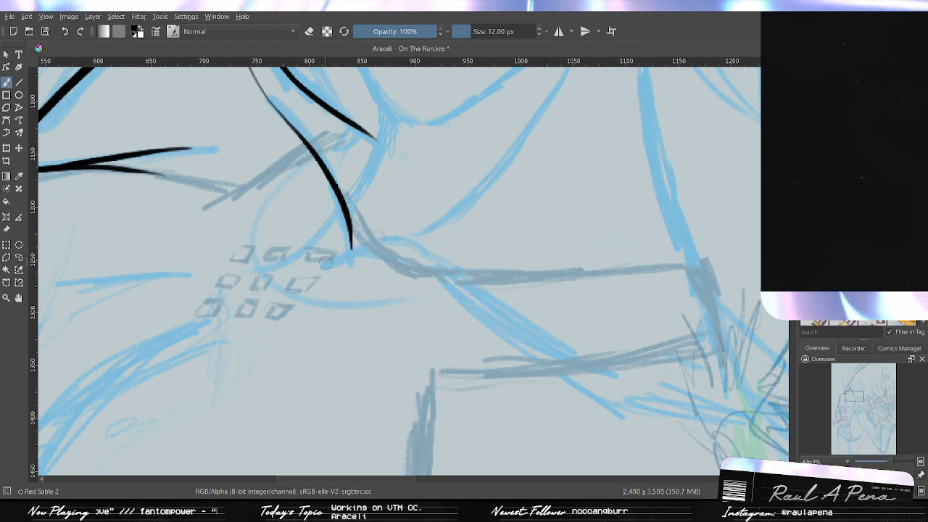
pyautogui.moveTo(326, 262); pyautogui.dragTo(535, 362)
pyautogui.hotkey('ctrl', 'z')
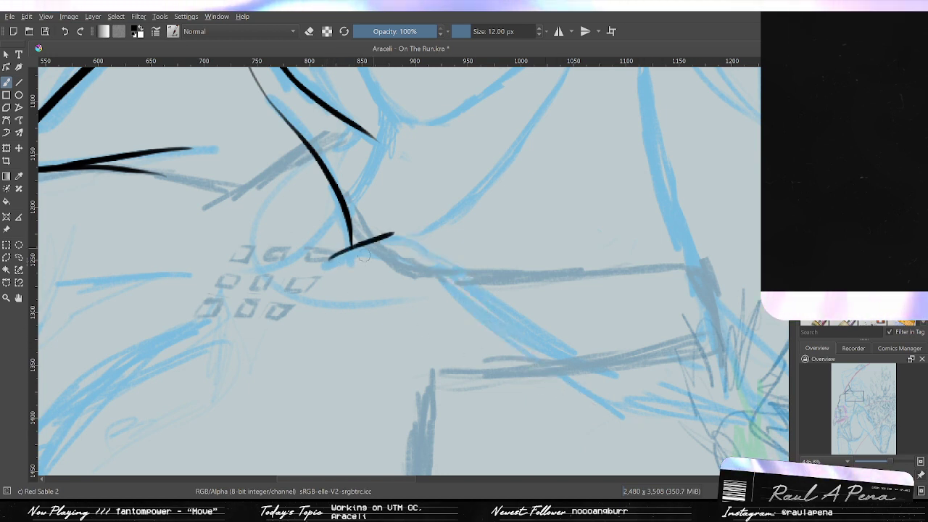
pyautogui.moveTo(328, 255); pyautogui.dragTo(522, 356)
pyautogui.hotkey('ctrl', 'z')
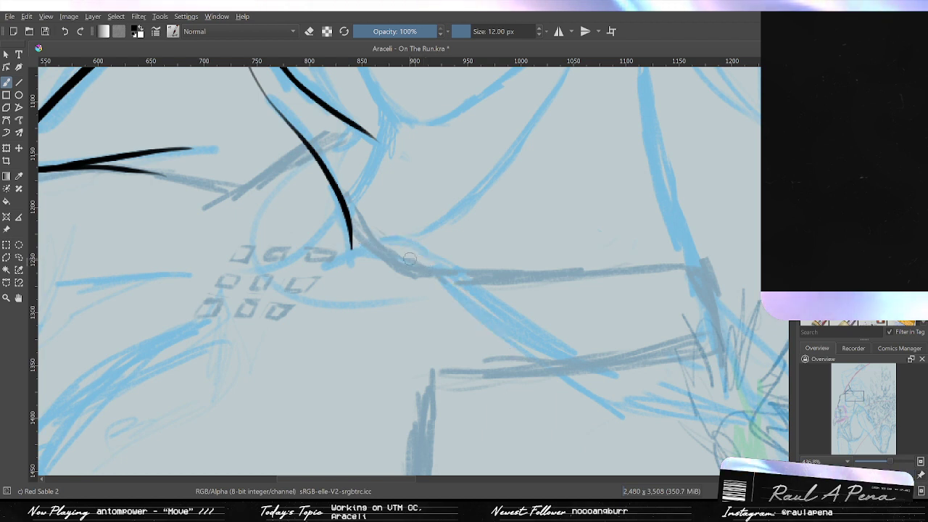
pyautogui.moveTo(327, 255); pyautogui.dragTo(516, 342)
pyautogui.hotkey('ctrl', 'z')
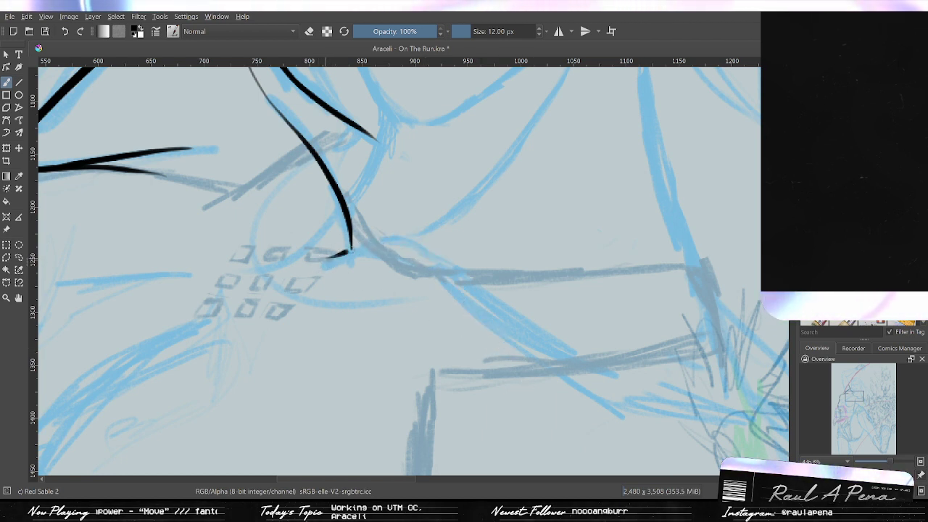
pyautogui.moveTo(328, 255); pyautogui.dragTo(517, 341)
pyautogui.hotkey('ctrl', 'z')
pyautogui.moveTo(340, 250)
pyautogui.mouseDown()
pyautogui.moveTo(528, 326)
pyautogui.moveTo(574, 355)
pyautogui.mouseUp()
pyautogui.hotkey('ctrl', 'z')
pyautogui.moveTo(333, 253)
pyautogui.mouseDown()
pyautogui.moveTo(516, 308)
pyautogui.moveTo(297, 265)
pyautogui.mouseUp()
pyautogui.hotkey('ctrl', 'z')
pyautogui.hotkey('ctrl', 'z')
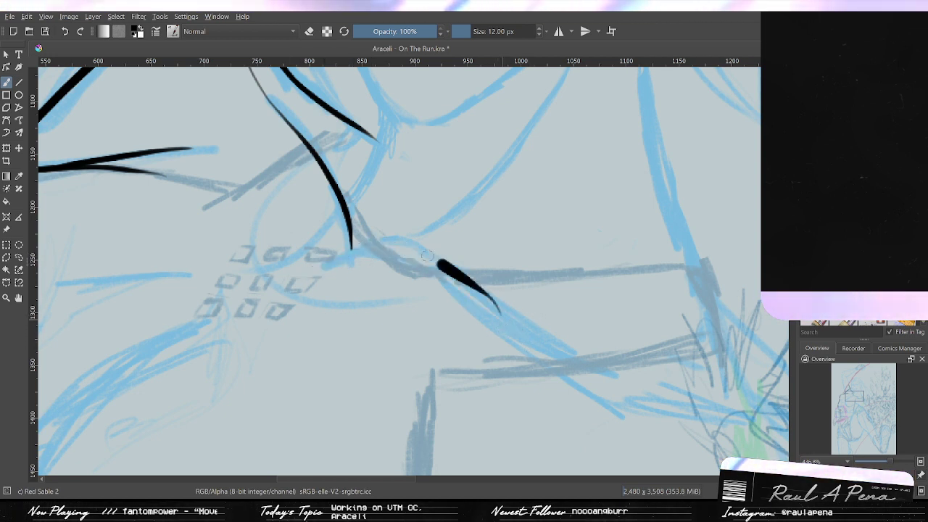
pyautogui.moveTo(427, 255); pyautogui.dragTo(304, 262)
pyautogui.hotkey('ctrl', 'z')
pyautogui.moveTo(514, 325)
pyautogui.mouseDown()
pyautogui.moveTo(313, 259)
pyautogui.moveTo(518, 354)
pyautogui.mouseUp()
pyautogui.hotkey('ctrl', 'z')
pyautogui.hotkey('ctrl', 'z')
# Ink a short, slightly rising black collarbone stroke across the neck line's lower tip, redrawing it until it follows the blue sketch.
pyautogui.moveTo(330, 264); pyautogui.dragTo(395, 244)
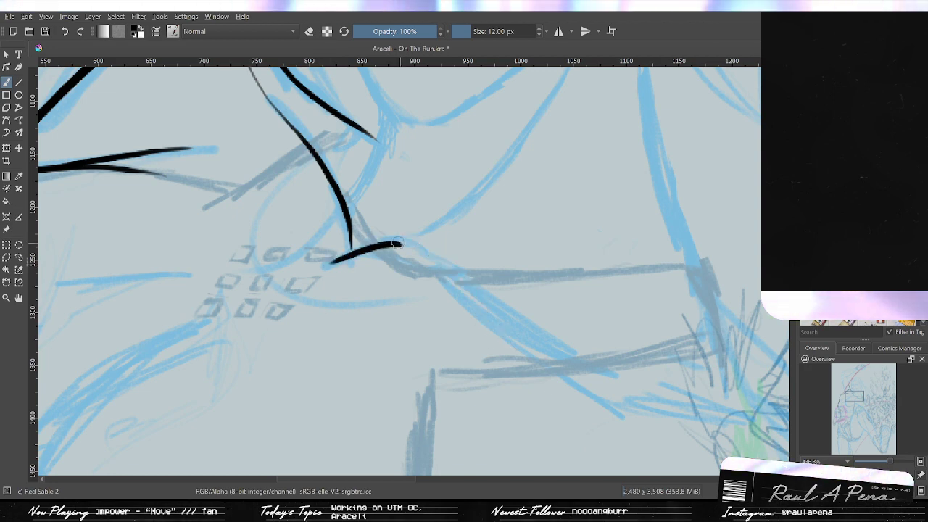
pyautogui.scroll(2, 322, 267)
pyautogui.hotkey('ctrl', 'z')
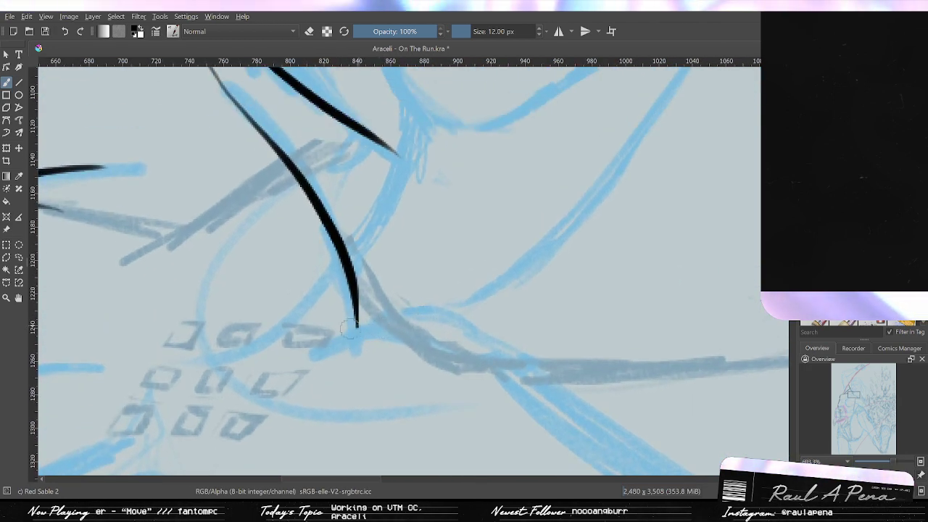
pyautogui.moveTo(428, 307)
pyautogui.mouseDown()
pyautogui.moveTo(335, 341)
pyautogui.moveTo(431, 305)
pyautogui.mouseUp()
pyautogui.hotkey('ctrl', 'z')
pyautogui.hotkey('ctrl', 'z')
pyautogui.moveTo(308, 341); pyautogui.dragTo(445, 297)
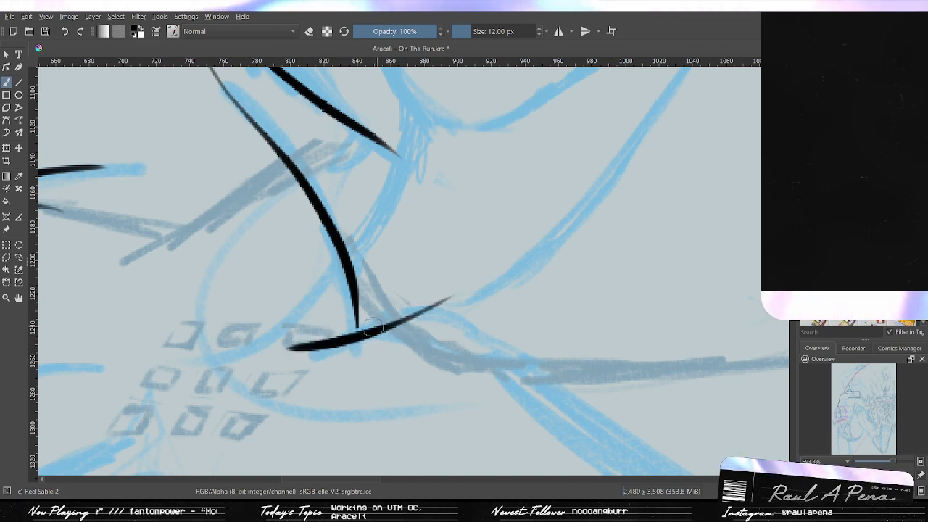
pyautogui.hotkey('ctrl', 'z')
pyautogui.moveTo(313, 335)
pyautogui.mouseDown()
pyautogui.moveTo(438, 302)
pyautogui.moveTo(353, 336)
pyautogui.mouseUp()
pyautogui.hotkey('ctrl', 'z')
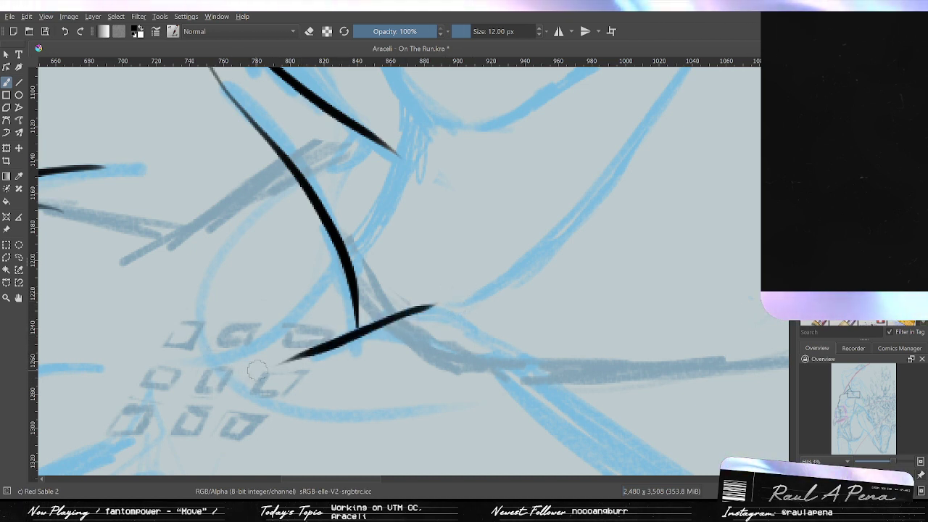
# Try to re-ink the collarbone stroke as a straight, slightly rising black line crossing the neck line's lower tip.
pyautogui.hotkey('ctrl', 'z')
pyautogui.moveTo(434, 303); pyautogui.dragTo(326, 344)
pyautogui.hotkey('ctrl', 'z')
pyautogui.moveTo(433, 295); pyautogui.dragTo(331, 334)
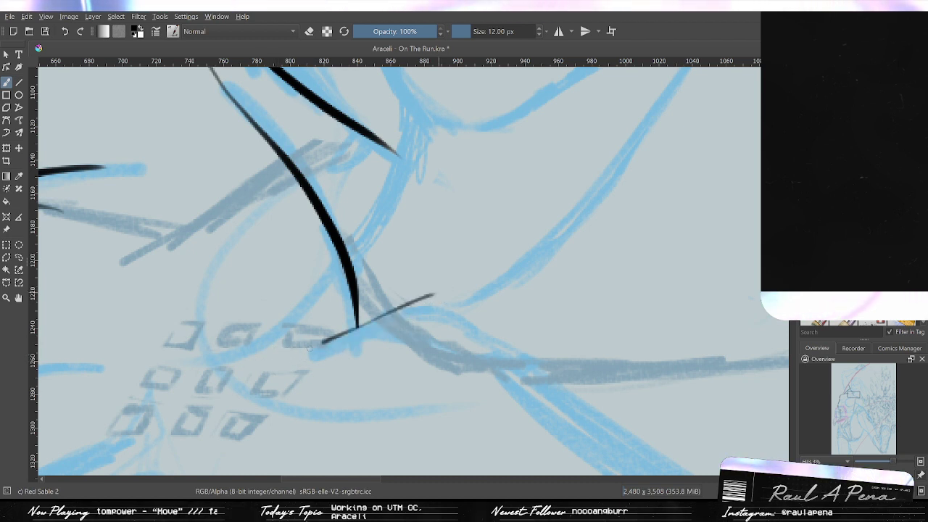
pyautogui.hotkey('ctrl', 'z')
pyautogui.moveTo(435, 304); pyautogui.dragTo(300, 342)
pyautogui.hotkey('ctrl', 'z')
pyautogui.moveTo(434, 305); pyautogui.dragTo(299, 353)
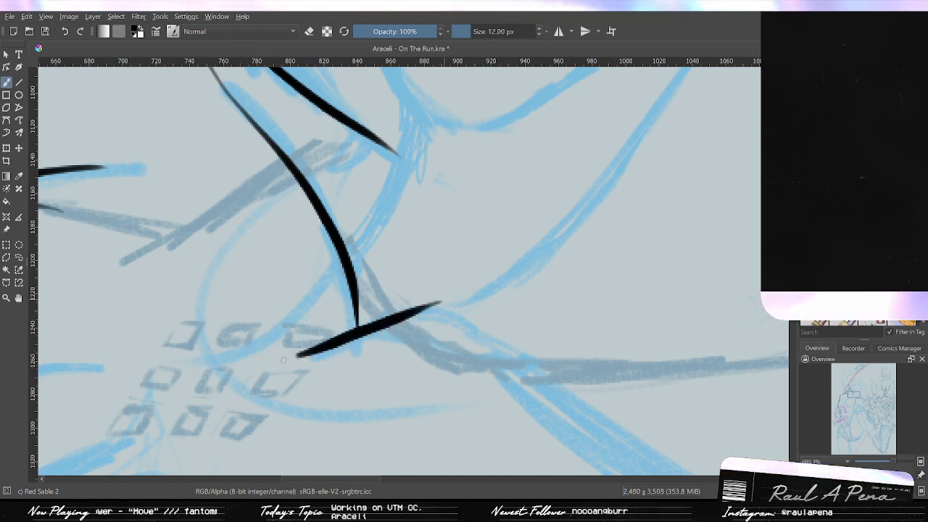
pyautogui.hotkey('ctrl', 'z')
pyautogui.moveTo(431, 304); pyautogui.dragTo(287, 350)
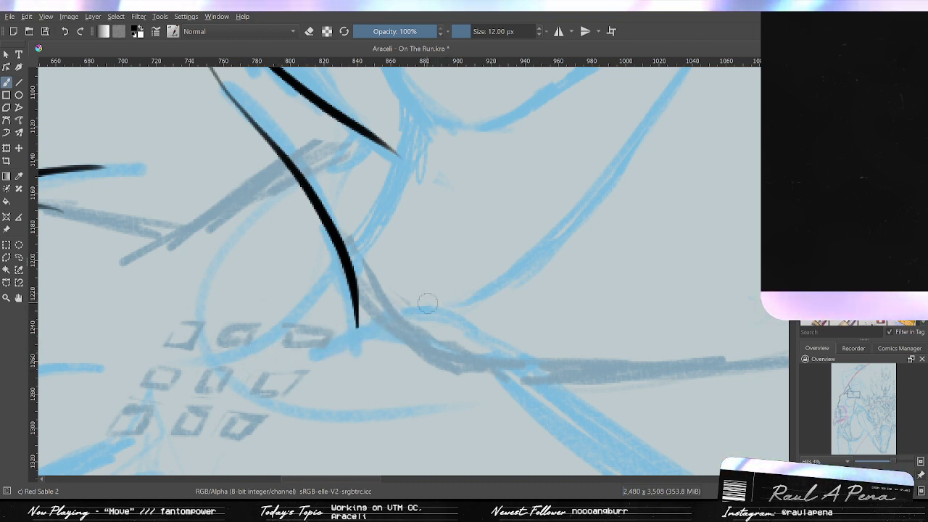
# Try to ink the collarbone's inner end as a short, flattened black arch passing through the neck line's tip.
pyautogui.moveTo(425, 310); pyautogui.dragTo(331, 352)
pyautogui.hotkey('ctrl', 'z')
pyautogui.moveTo(452, 317); pyautogui.dragTo(319, 358)
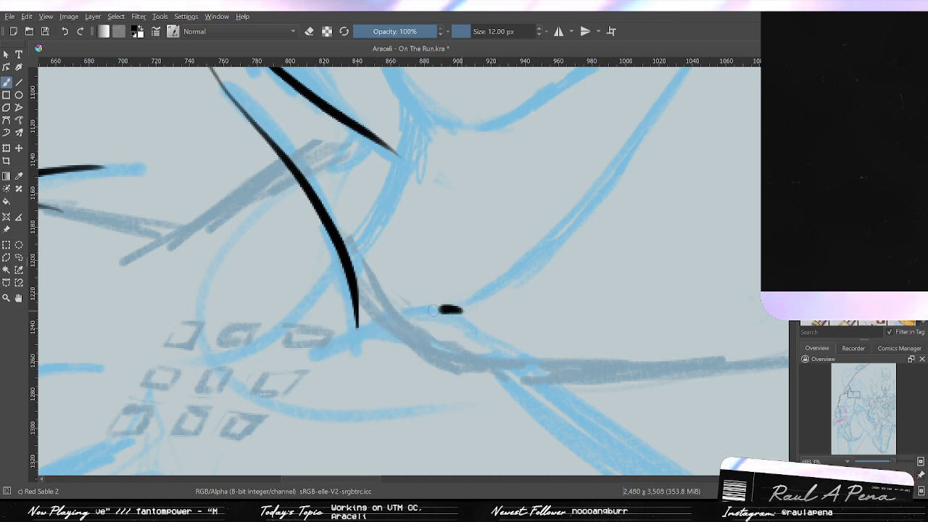
pyautogui.hotkey('ctrl', 'z')
pyautogui.moveTo(433, 310)
pyautogui.mouseDown()
pyautogui.moveTo(303, 353)
pyautogui.moveTo(320, 346)
pyautogui.mouseUp()
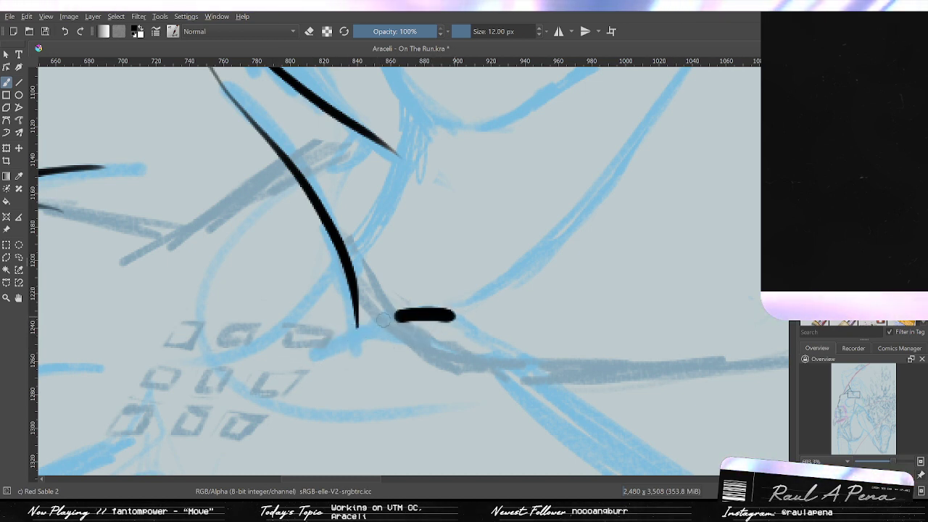
pyautogui.moveTo(454, 311); pyautogui.dragTo(331, 334)
pyautogui.hotkey('ctrl', 'z')
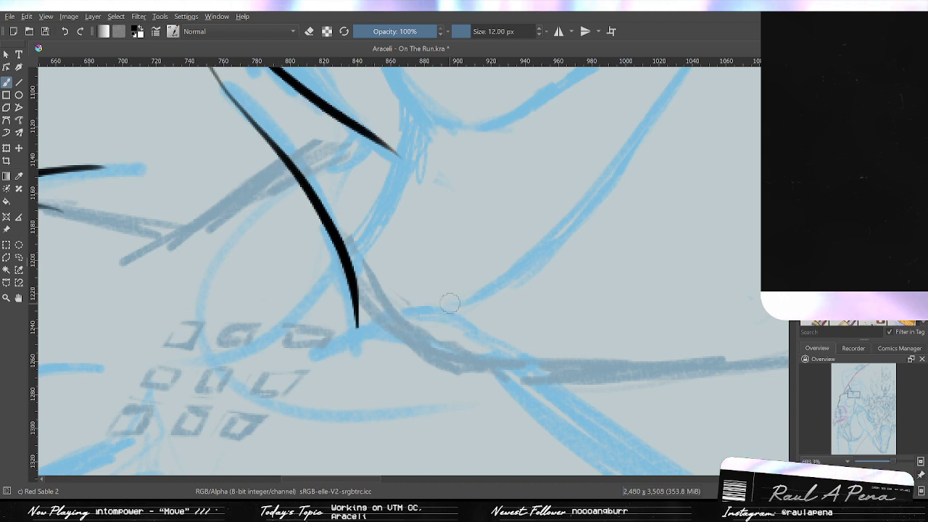
pyautogui.hotkey('ctrl', 'z')
pyautogui.moveTo(447, 313); pyautogui.dragTo(331, 335)
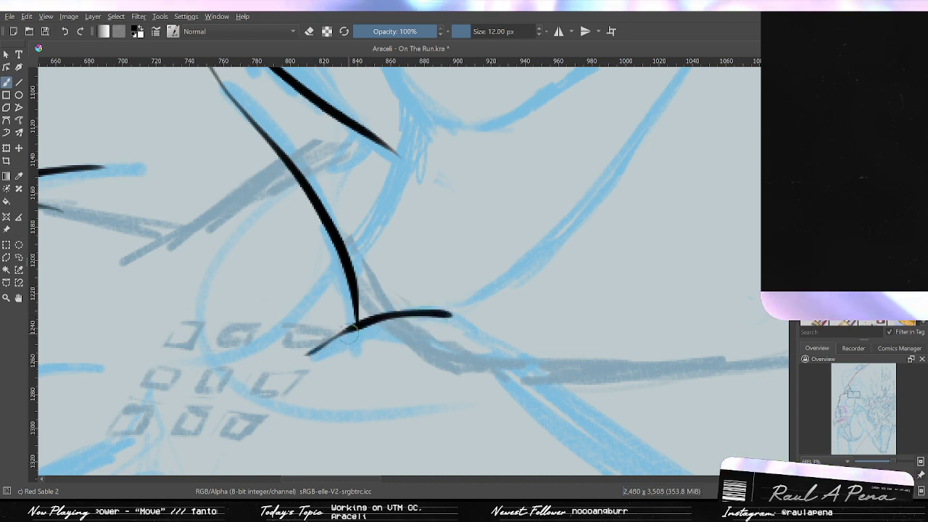
pyautogui.hotkey('ctrl', 'z')
# Try to ink the collarbone arch with its outer end curving slightly downward along the blue sketch.
pyautogui.moveTo(463, 317); pyautogui.dragTo(350, 354)
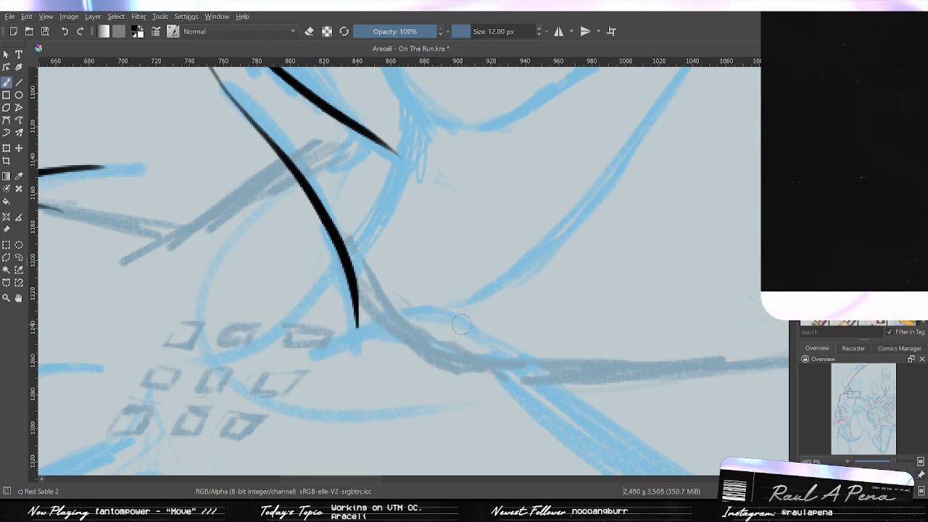
pyautogui.moveTo(462, 318)
pyautogui.mouseDown()
pyautogui.moveTo(356, 345)
pyautogui.moveTo(409, 320)
pyautogui.moveTo(338, 341)
pyautogui.mouseUp()
pyautogui.hotkey('ctrl', 'z')
pyautogui.hotkey('ctrl', 'z')
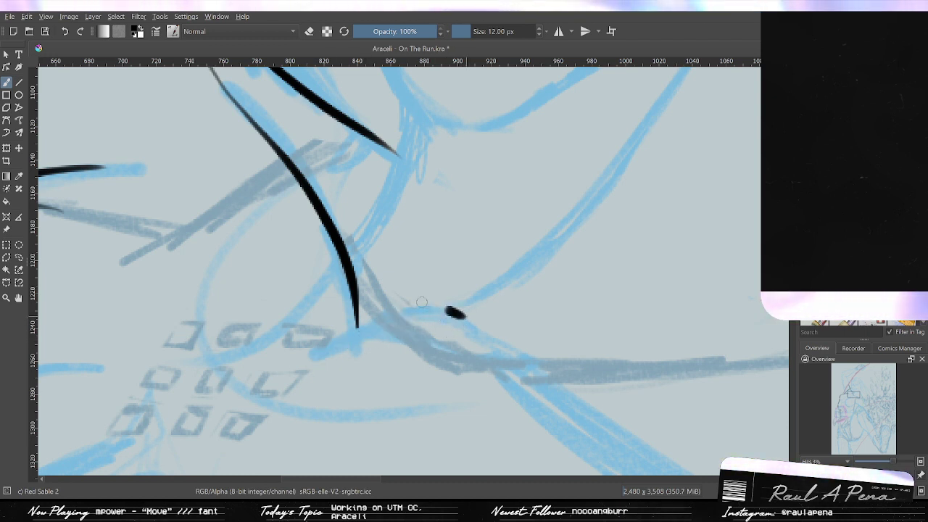
pyautogui.hotkey('ctrl', 'z')
pyautogui.moveTo(444, 313); pyautogui.dragTo(298, 372)
pyautogui.hotkey('ctrl', 'z')
pyautogui.moveTo(444, 313); pyautogui.dragTo(312, 341)
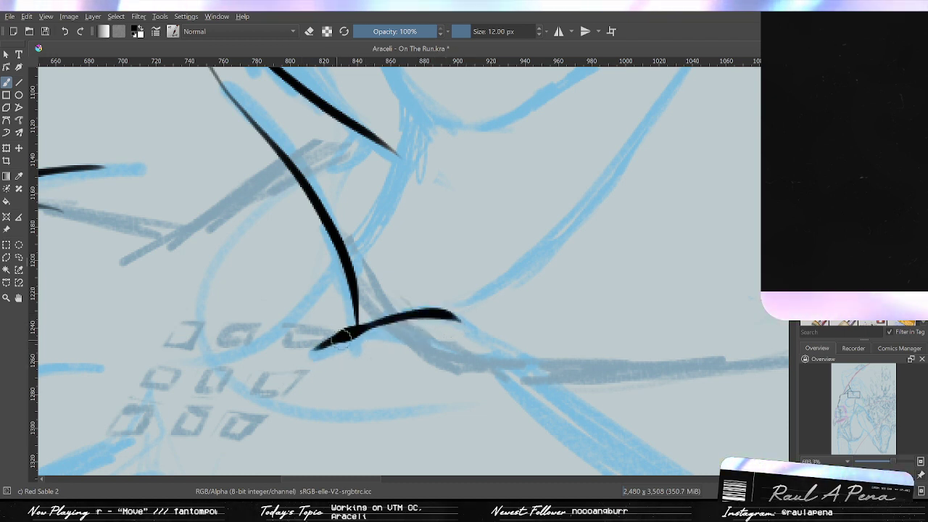
# Ink a wide black collarbone arch through the neck line's lower tip, bending down onto the diagonal blue sketch line, redrawing it until it fits.
pyautogui.hotkey('ctrl', 'z')
pyautogui.moveTo(477, 314); pyautogui.dragTo(342, 335)
pyautogui.hotkey('ctrl', 'z')
pyautogui.moveTo(478, 313)
pyautogui.mouseDown()
pyautogui.moveTo(319, 353)
pyautogui.moveTo(470, 316)
pyautogui.moveTo(314, 371)
pyautogui.mouseUp()
pyautogui.hotkey('ctrl', 'z')
pyautogui.hotkey('ctrl', 'z')
pyautogui.moveTo(477, 314)
pyautogui.mouseDown()
pyautogui.moveTo(349, 359)
pyautogui.moveTo(338, 341)
pyautogui.moveTo(505, 353)
pyautogui.mouseUp()
pyautogui.hotkey('ctrl', 'z')
pyautogui.hotkey('ctrl', 'z')
pyautogui.moveTo(305, 360); pyautogui.dragTo(508, 355)
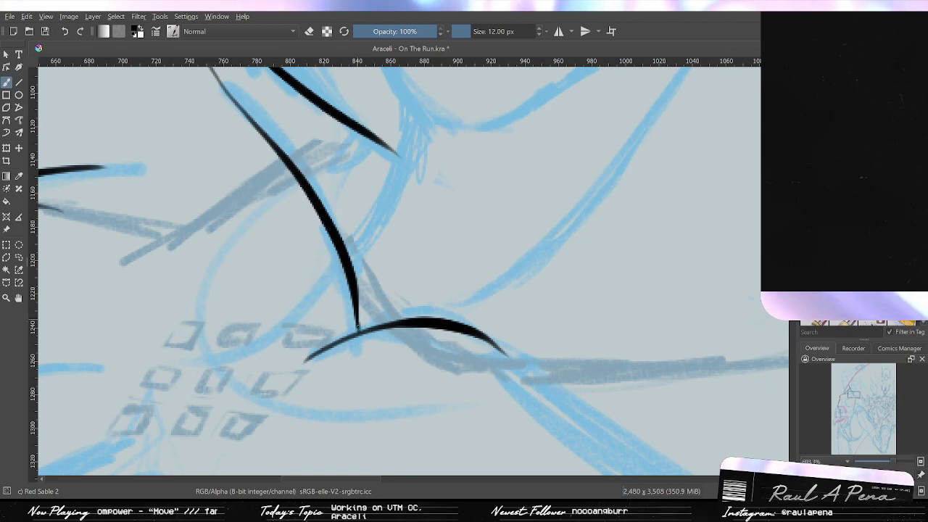
# Extend the collarbone with a thick black stroke running diagonally down from the arch along the blue sketch, and fill in the join.
pyautogui.moveTo(496, 348); pyautogui.dragTo(399, 318)
pyautogui.moveTo(349, 266); pyautogui.dragTo(351, 290)
pyautogui.moveTo(370, 321)
pyautogui.mouseDown()
pyautogui.moveTo(333, 317)
pyautogui.moveTo(331, 268)
pyautogui.moveTo(525, 458)
pyautogui.mouseUp()
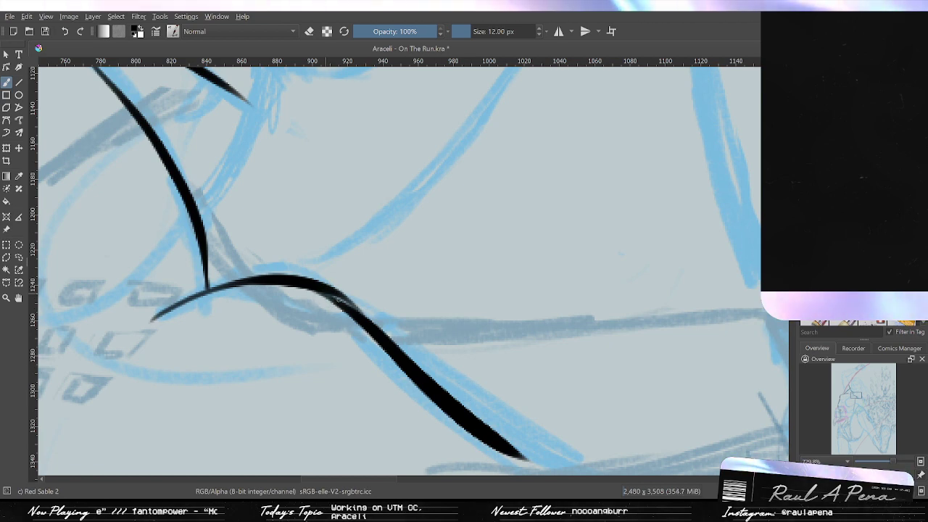
pyautogui.moveTo(406, 364); pyautogui.dragTo(321, 286)
pyautogui.moveTo(395, 327)
pyautogui.mouseDown()
pyautogui.moveTo(395, 348)
pyautogui.moveTo(396, 324)
pyautogui.mouseUp()
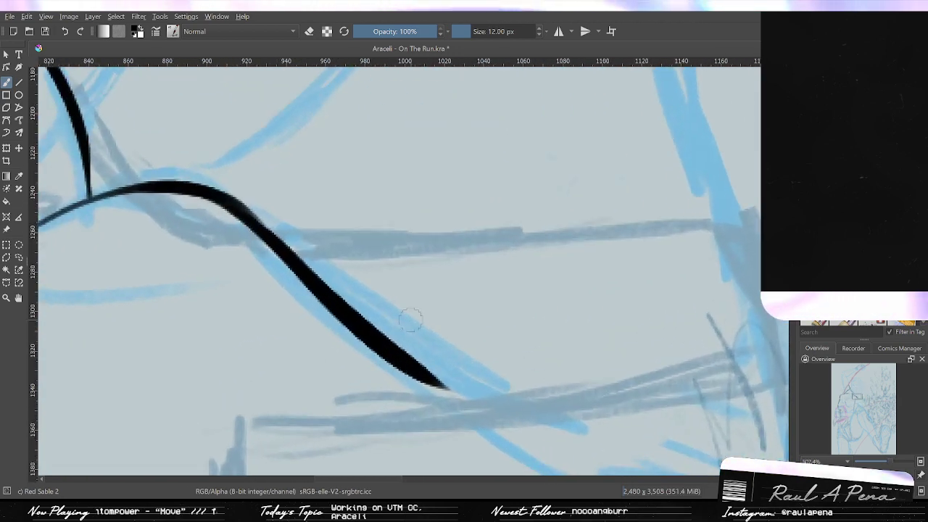
pyautogui.moveTo(283, 261); pyautogui.dragTo(392, 351)
# Erase along the upper edge of the diagonal collarbone stroke to smooth its join with the arch.
pyautogui.press('e')
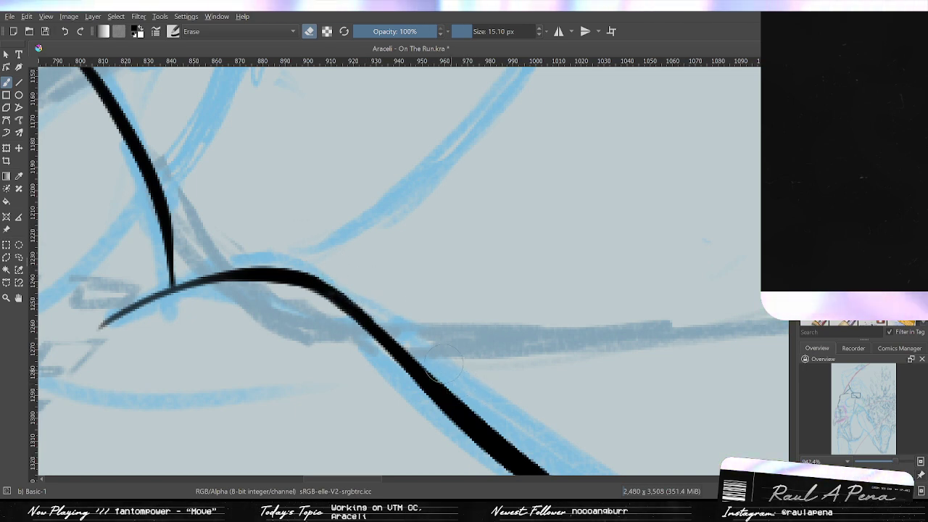
pyautogui.moveTo(440, 326)
pyautogui.mouseDown()
pyautogui.moveTo(432, 315)
pyautogui.moveTo(421, 355)
pyautogui.moveTo(407, 301)
pyautogui.mouseUp()
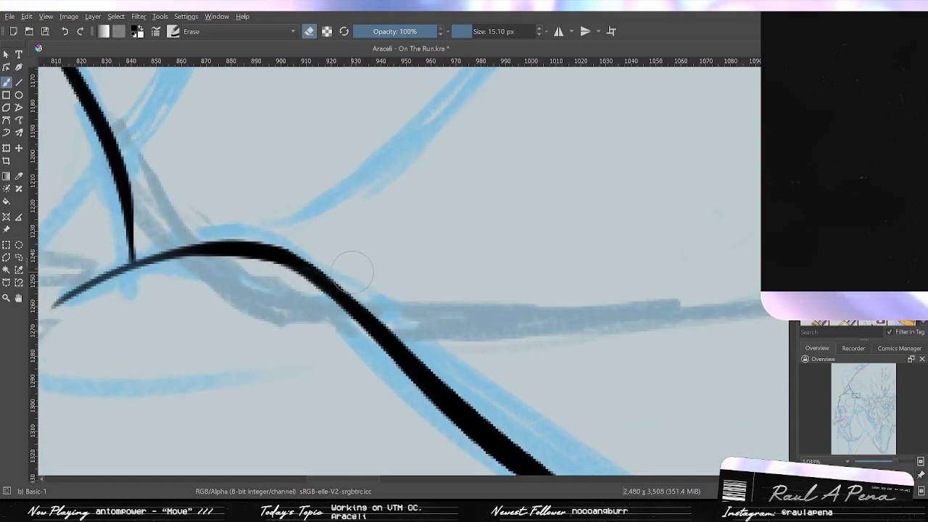
pyautogui.scroll(-3, 456, 331)
pyautogui.scroll(2, 468, 355)
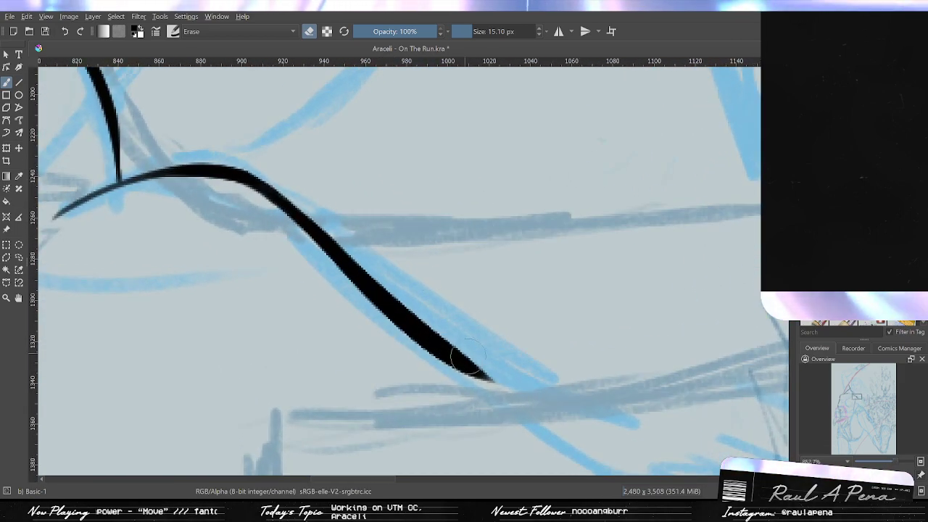
pyautogui.scroll(-5, 467, 355)
pyautogui.scroll(4, 467, 344)
# Check the collarbone in mirrored view and try to trim the diagonal stroke's lower tip with the eraser.
pyautogui.press('/')
pyautogui.press('m')
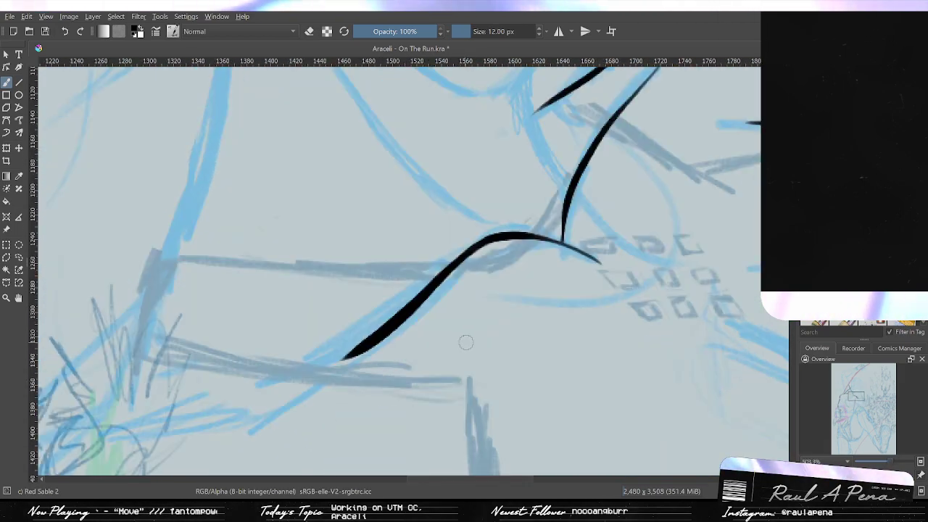
pyautogui.press('m')
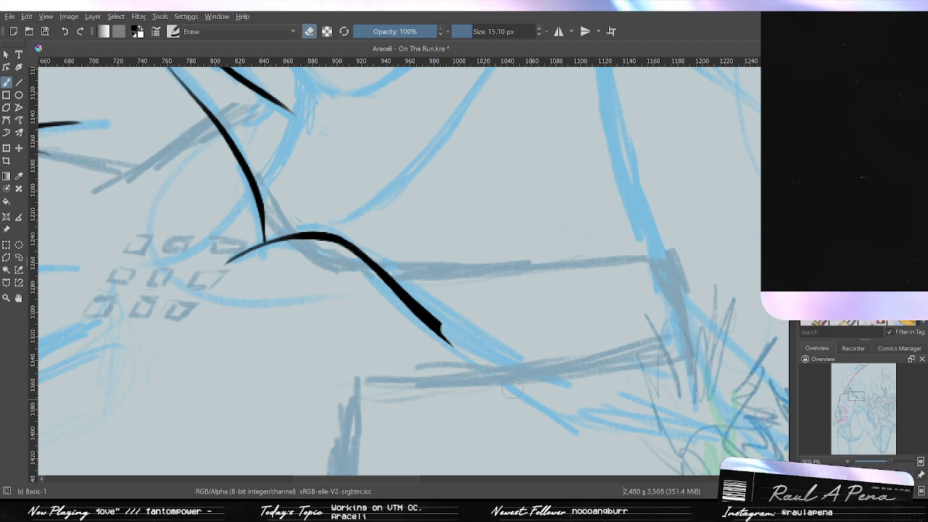
pyautogui.press('m')
pyautogui.press('m')
pyautogui.press('/')
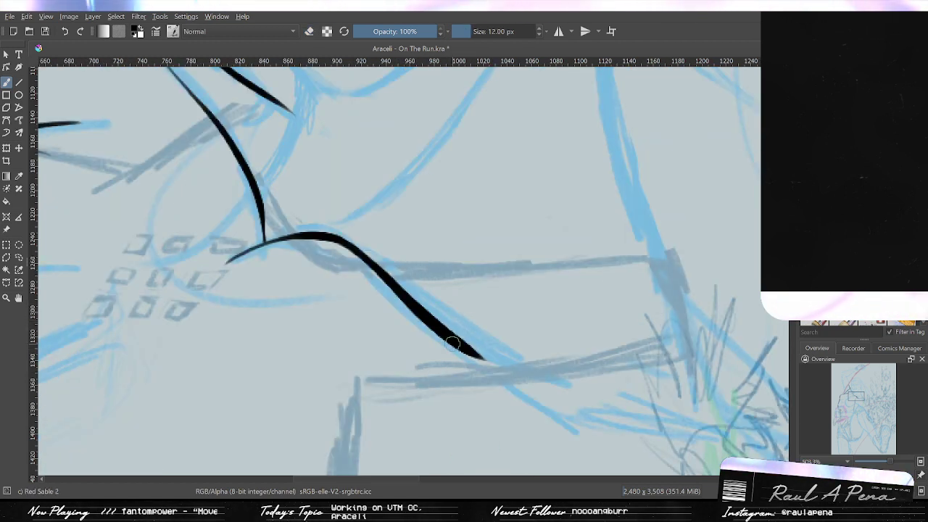
# Continue the black collarbone line from its lower tip to the end of the lower blue sketch line, redrawing it until it tapers along the sketch.
pyautogui.hotkey('ctrl', 'z')
pyautogui.moveTo(442, 329); pyautogui.dragTo(574, 429)
pyautogui.hotkey('ctrl', 'z')
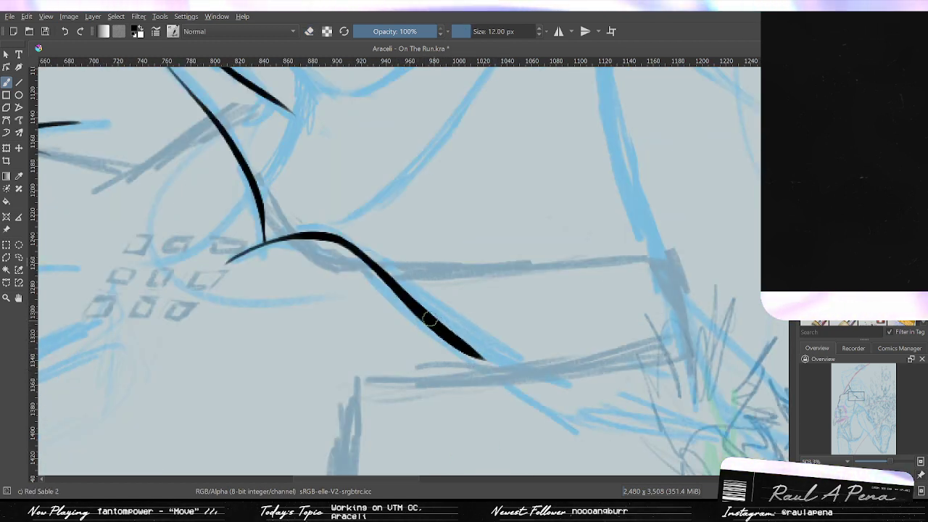
pyautogui.moveTo(435, 323); pyautogui.dragTo(544, 403)
pyautogui.hotkey('ctrl', 'z')
pyautogui.moveTo(484, 360); pyautogui.dragTo(547, 397)
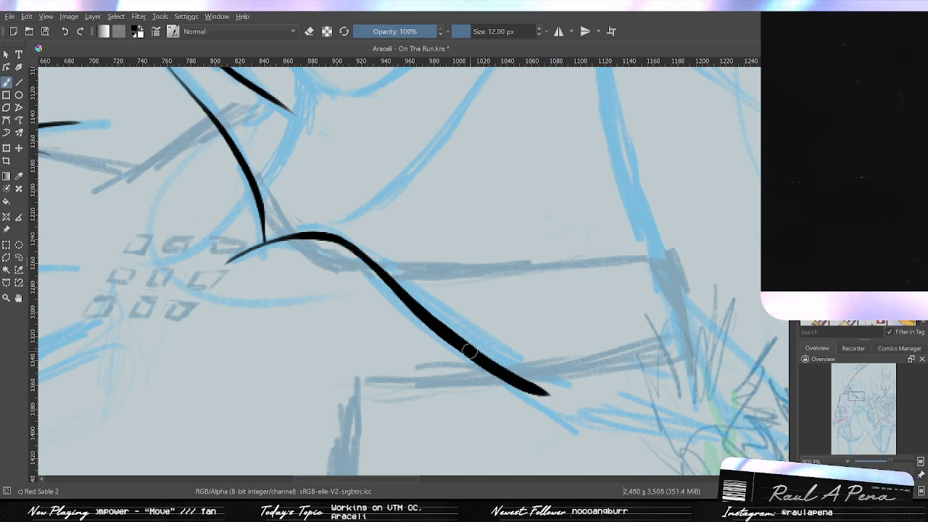
pyautogui.hotkey('ctrl', 'z')
pyautogui.moveTo(484, 360); pyautogui.dragTo(580, 433)
# Check the collarbone line in mirrored view and erase the bump along its upper edge where the two strokes overlap.
pyautogui.press('m')
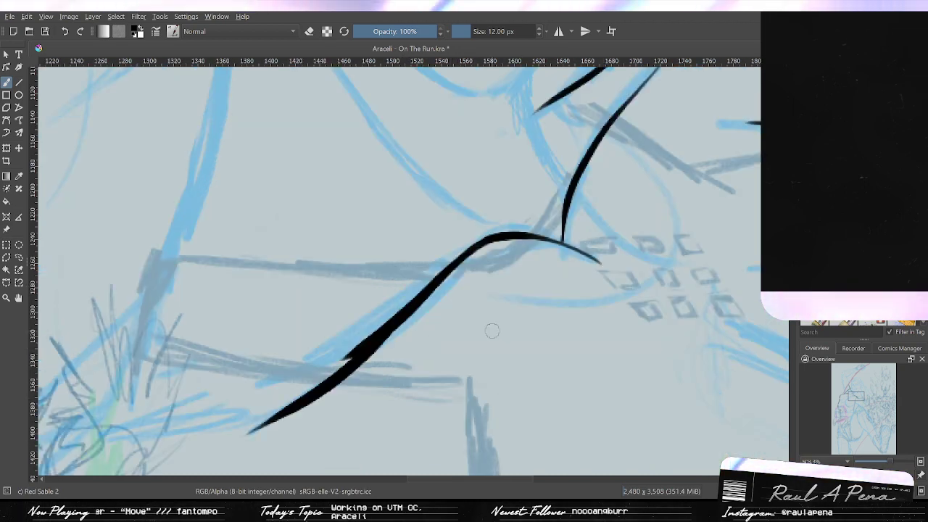
pyautogui.press('m')
pyautogui.moveTo(487, 368); pyautogui.dragTo(535, 395)
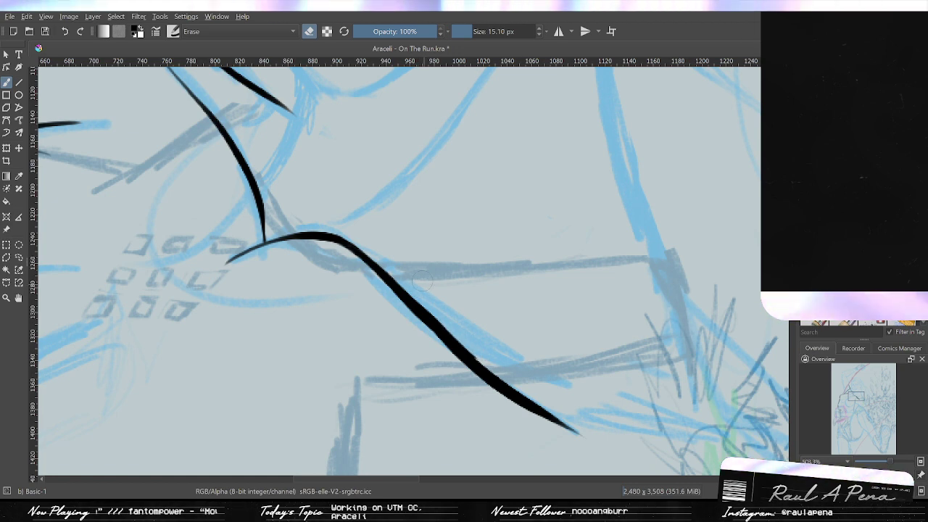
pyautogui.scroll(5, 429, 293)
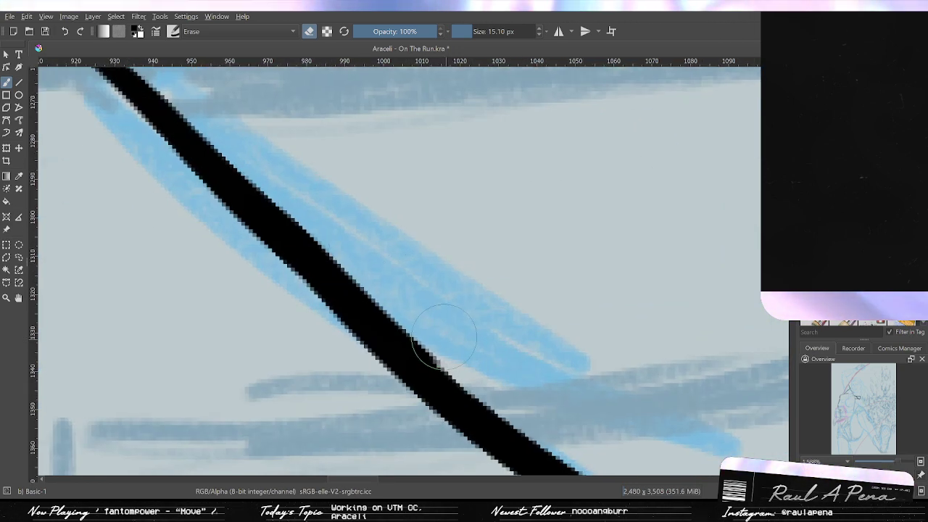
pyautogui.scroll(-4, 333, 196)
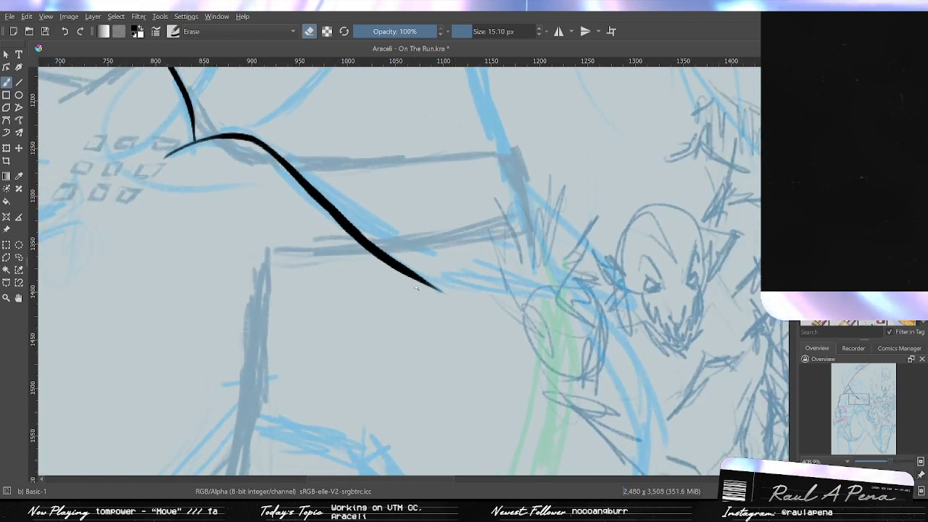
pyautogui.scroll(4, 406, 259)
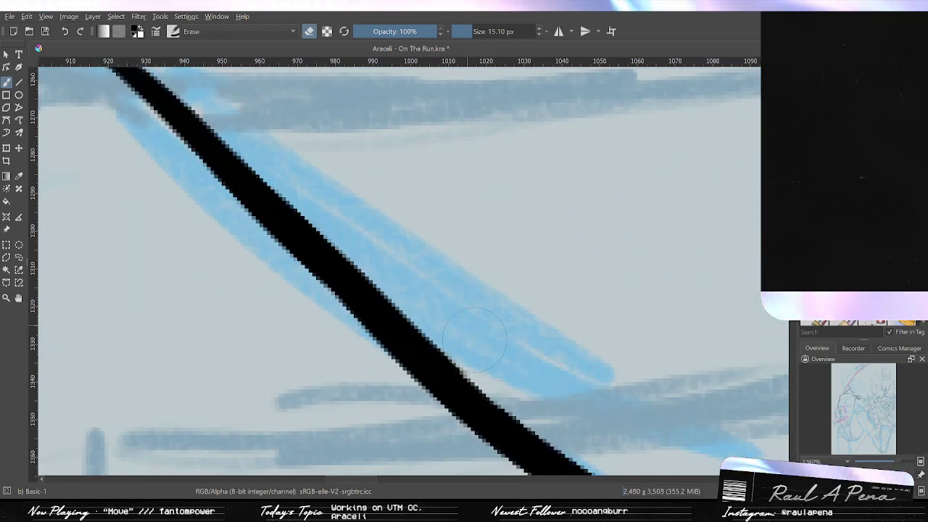
pyautogui.scroll(-6, 477, 330)
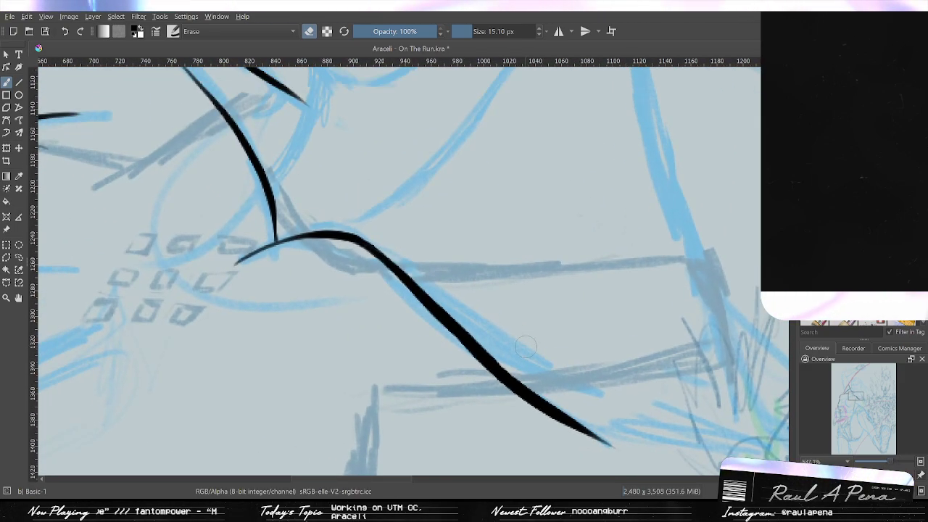
pyautogui.moveTo(559, 360); pyautogui.dragTo(555, 345)
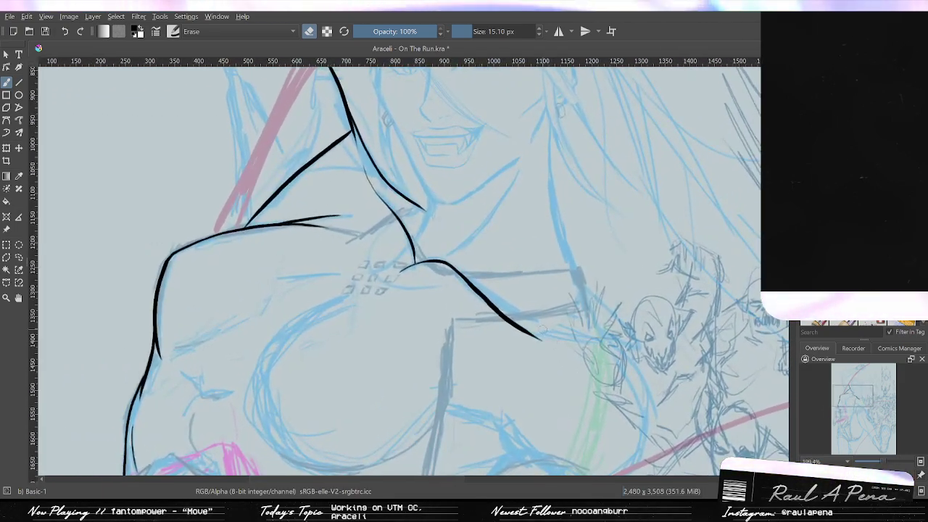
# Ink a short curved black stroke from the jaw corner down towards the neck line, redrawing it until it stops just short of that line.
pyautogui.press('/')
pyautogui.moveTo(432, 226)
pyautogui.mouseDown()
pyautogui.moveTo(442, 209)
pyautogui.moveTo(452, 308)
pyautogui.mouseUp()
pyautogui.moveTo(426, 254); pyautogui.dragTo(404, 349)
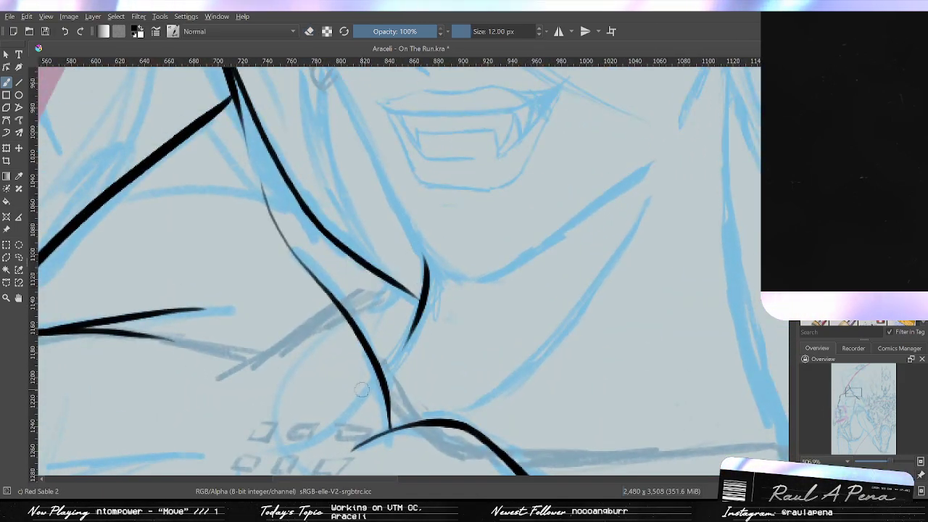
pyautogui.hotkey('ctrl', 'z')
pyautogui.moveTo(421, 233); pyautogui.dragTo(386, 382)
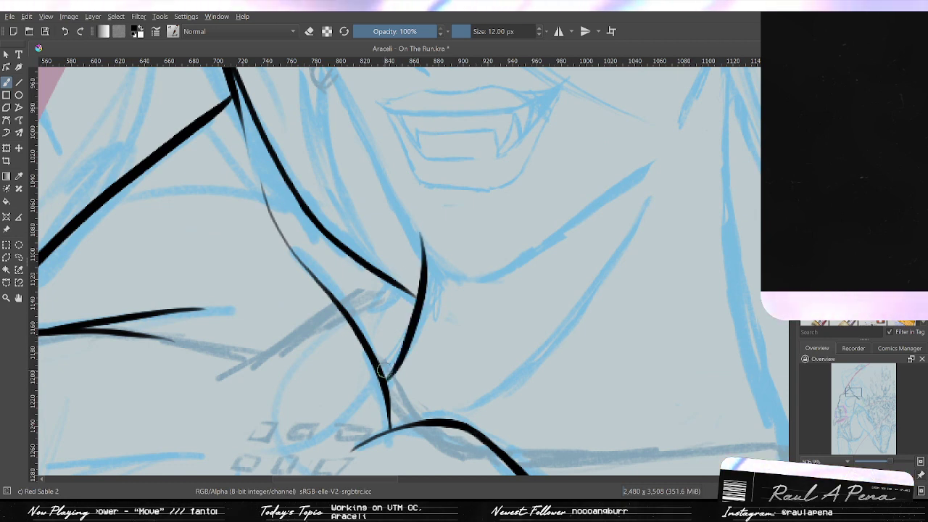
pyautogui.hotkey('ctrl', 'z')
pyautogui.moveTo(423, 239); pyautogui.dragTo(395, 366)
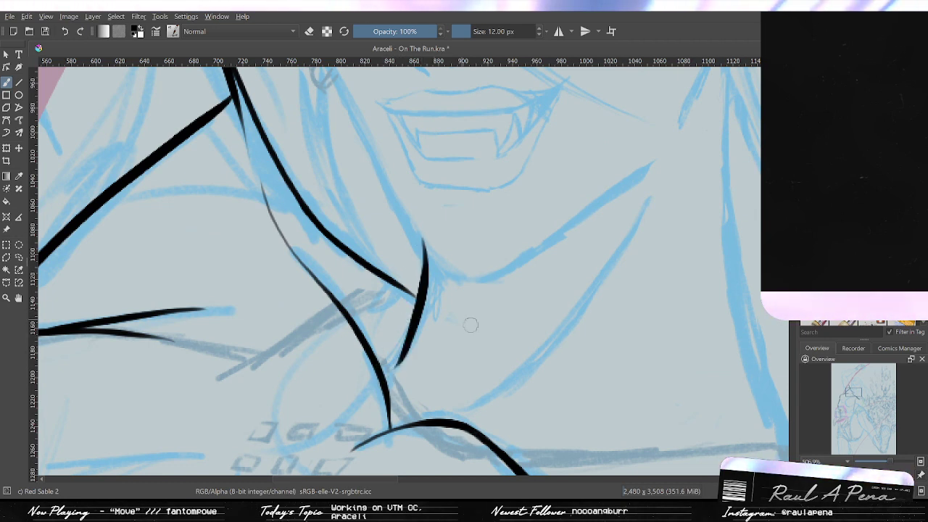
# Ink a curved black throat line between the collarbone arch and the blue sketch beneath the chin.
pyautogui.moveTo(476, 330); pyautogui.dragTo(374, 313)
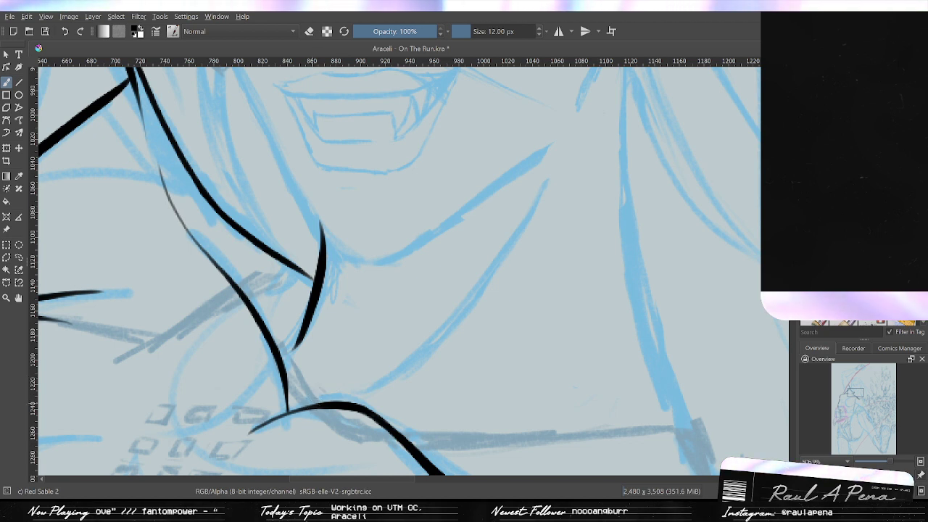
pyautogui.moveTo(319, 400); pyautogui.dragTo(459, 321)
pyautogui.hotkey('ctrl', 'z')
pyautogui.moveTo(543, 195)
pyautogui.mouseDown()
pyautogui.moveTo(381, 384)
pyautogui.moveTo(331, 393)
pyautogui.moveTo(521, 220)
pyautogui.mouseUp()
pyautogui.hotkey('ctrl', 'z')
pyautogui.hotkey('ctrl', 'z')
pyautogui.moveTo(542, 165)
pyautogui.mouseDown()
pyautogui.moveTo(424, 327)
pyautogui.moveTo(315, 393)
pyautogui.moveTo(552, 229)
pyautogui.moveTo(515, 308)
pyautogui.moveTo(476, 356)
pyautogui.moveTo(615, 352)
pyautogui.moveTo(559, 326)
pyautogui.mouseUp()
pyautogui.hotkey('ctrl', 'z')
pyautogui.scroll(-6, 558, 328)
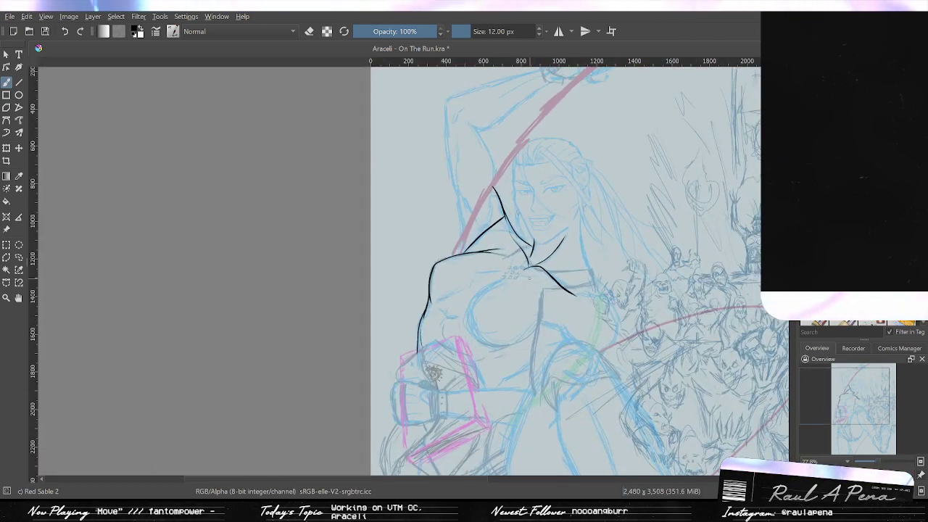
pyautogui.moveTo(530, 389); pyautogui.dragTo(538, 298)
pyautogui.moveTo(508, 115)
pyautogui.mouseDown()
pyautogui.moveTo(456, 379)
pyautogui.moveTo(464, 436)
pyautogui.mouseUp()
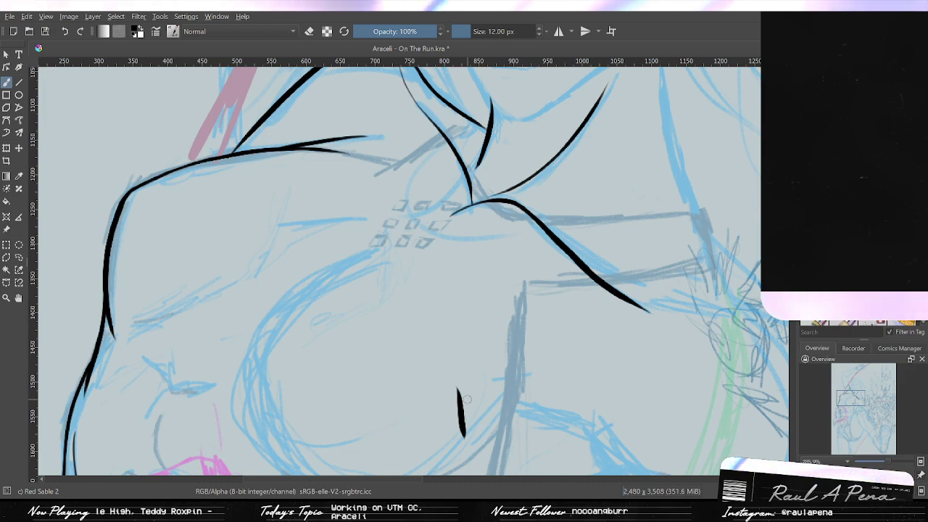
pyautogui.hotkey('ctrl', 'z')
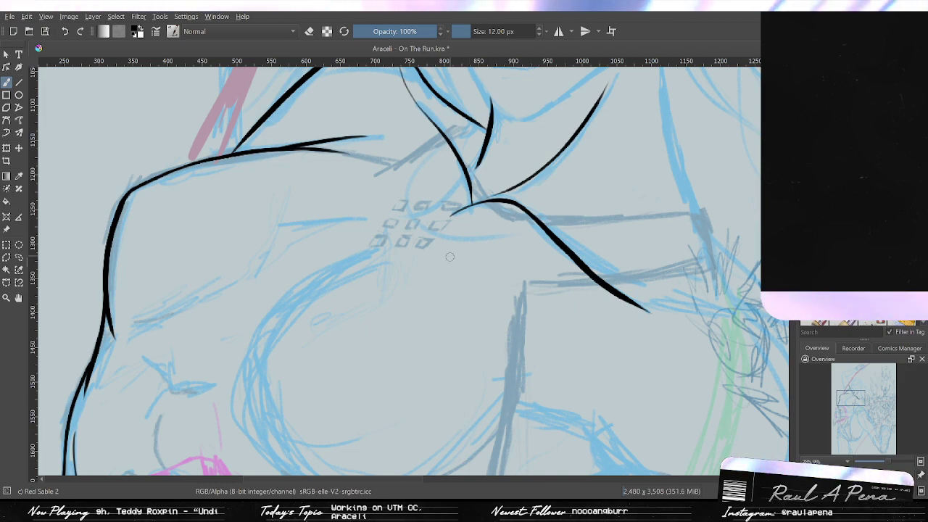
# Check the inked lines with the sketch hidden and smooth the outer corner of the black shoulder line with the eraser.
pyautogui.moveTo(451, 279); pyautogui.dragTo(553, 426)
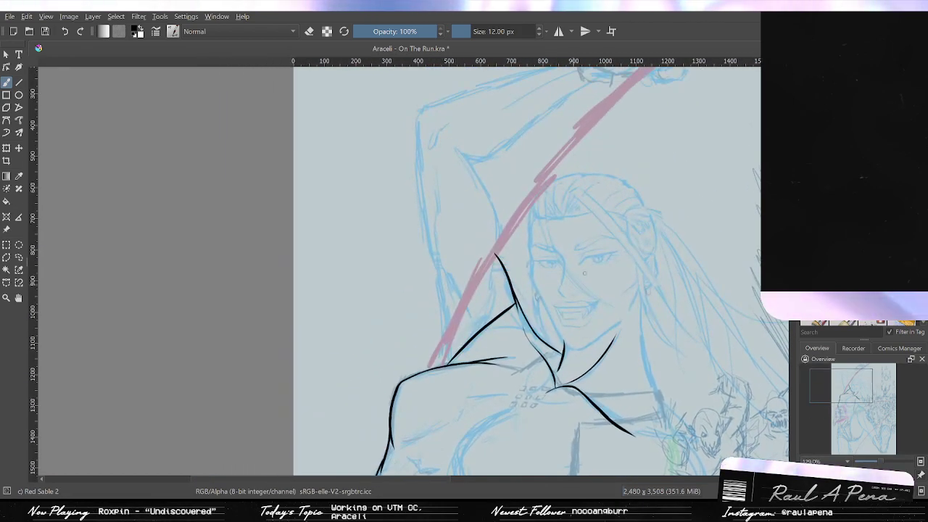
pyautogui.moveTo(584, 274); pyautogui.dragTo(513, 200)
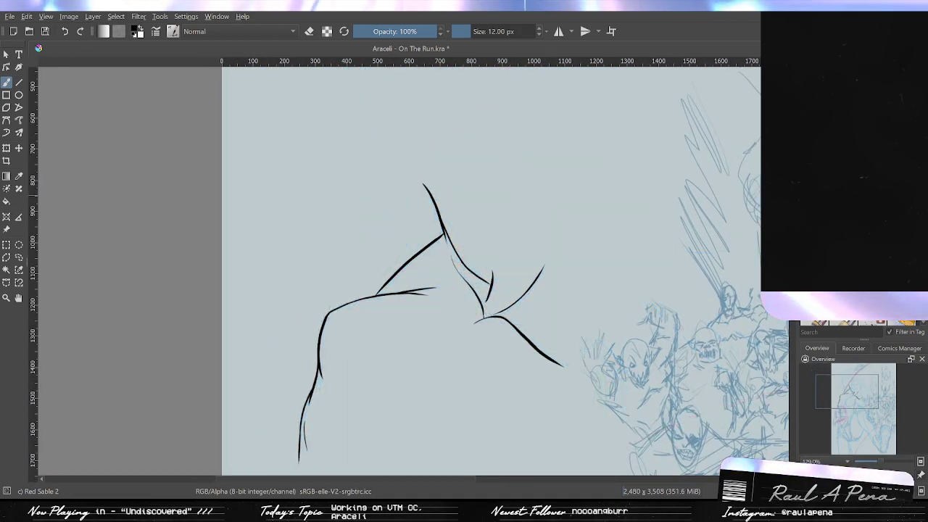
pyautogui.scroll(8, 355, 264)
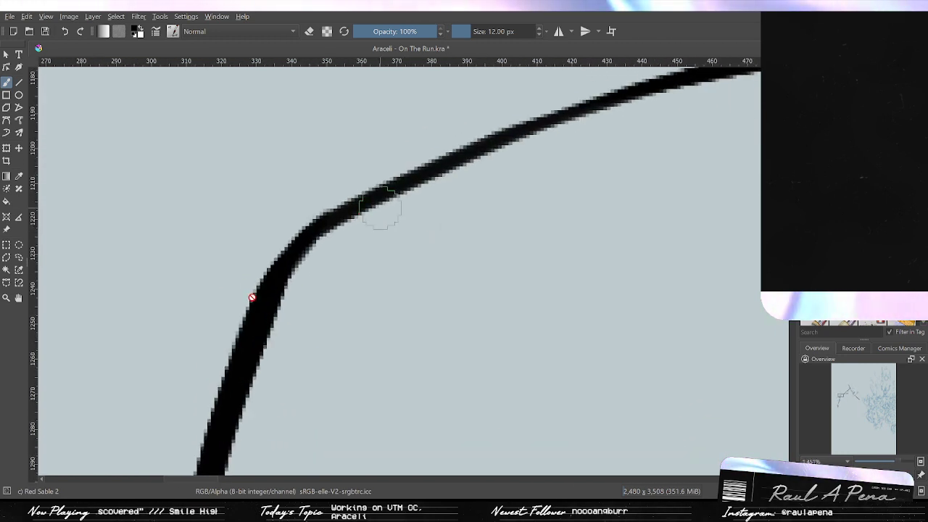
pyautogui.scroll(-6, 326, 246)
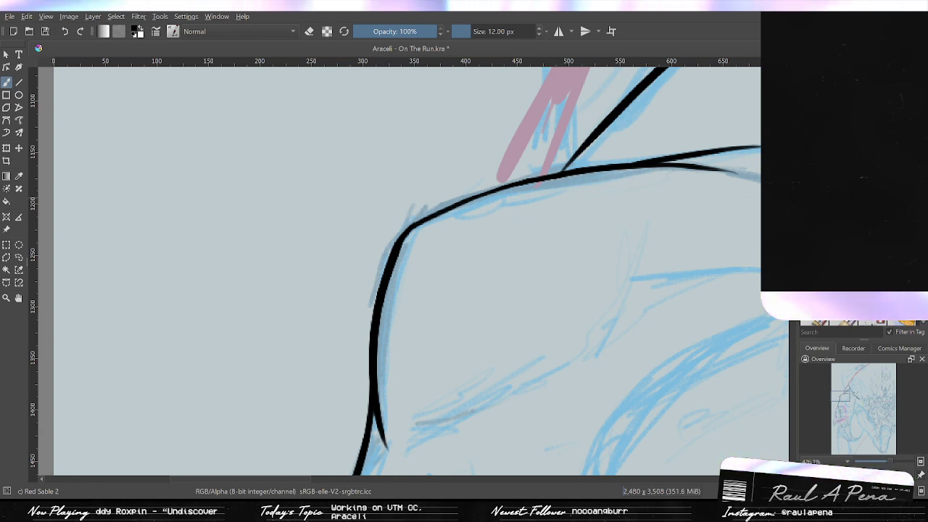
pyautogui.scroll(3, 412, 232)
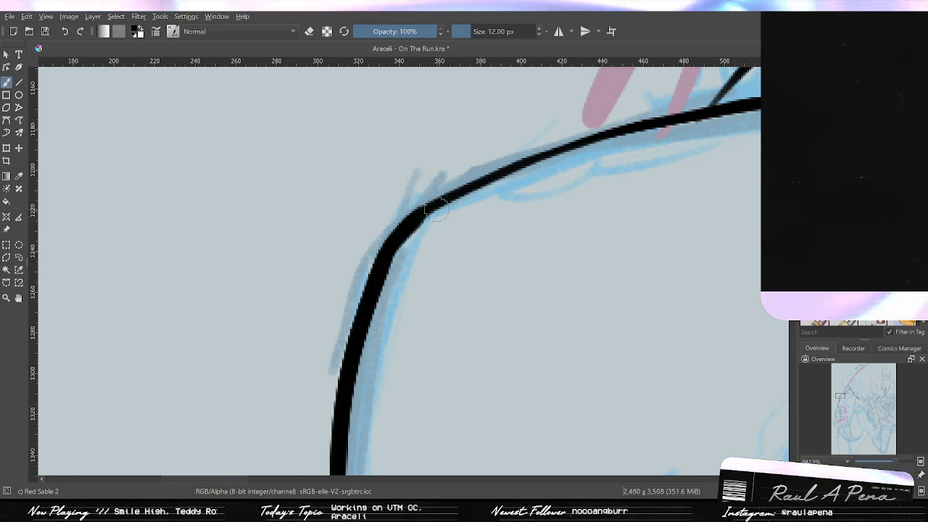
pyautogui.scroll(-6, 422, 211)
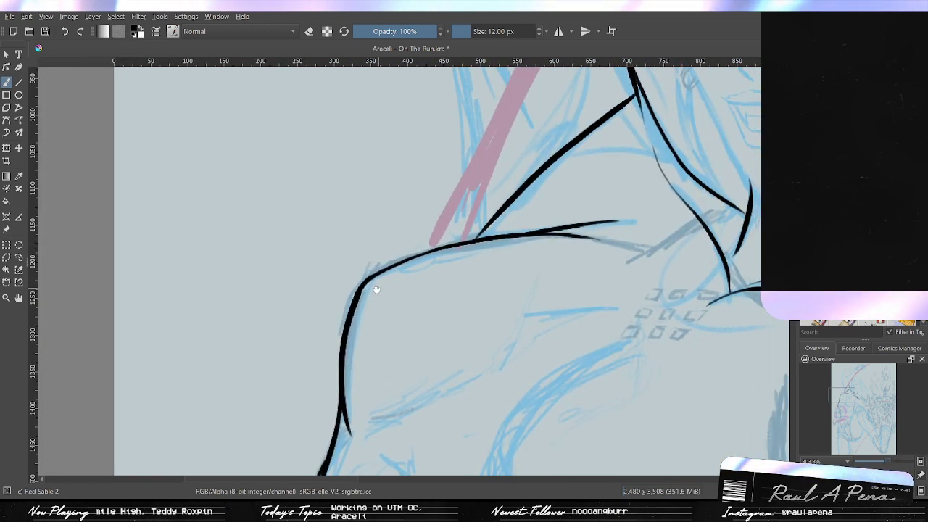
pyautogui.scroll(7, 422, 210)
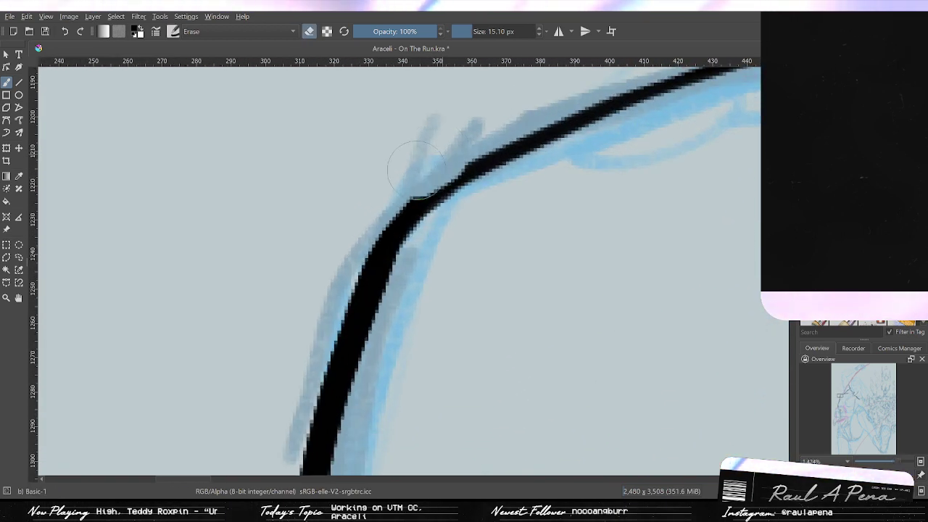
pyautogui.press('e')
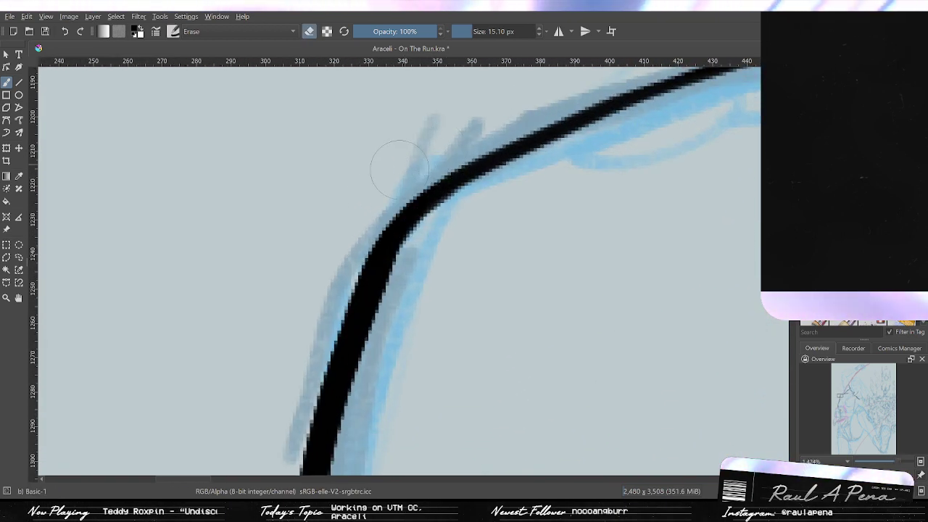
pyautogui.scroll(-5, 391, 217)
pyautogui.scroll(4, 394, 210)
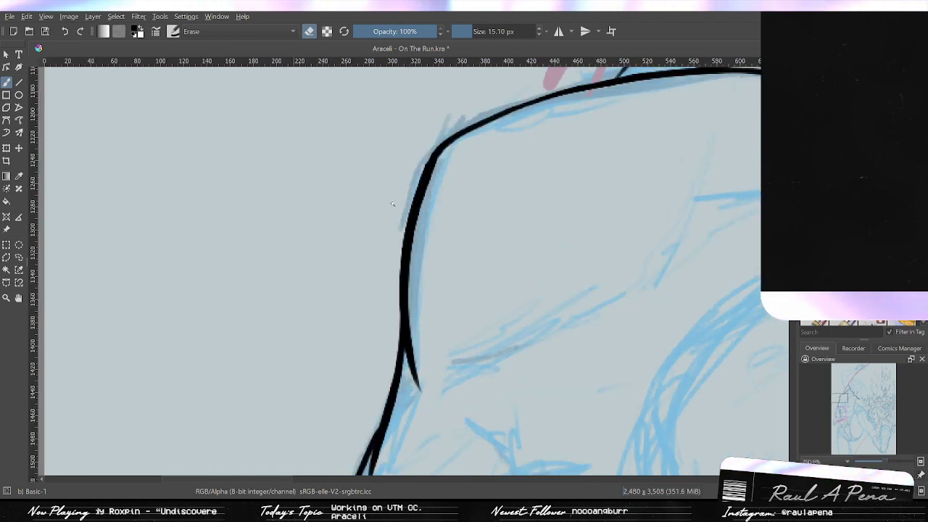
pyautogui.scroll(2, 408, 173)
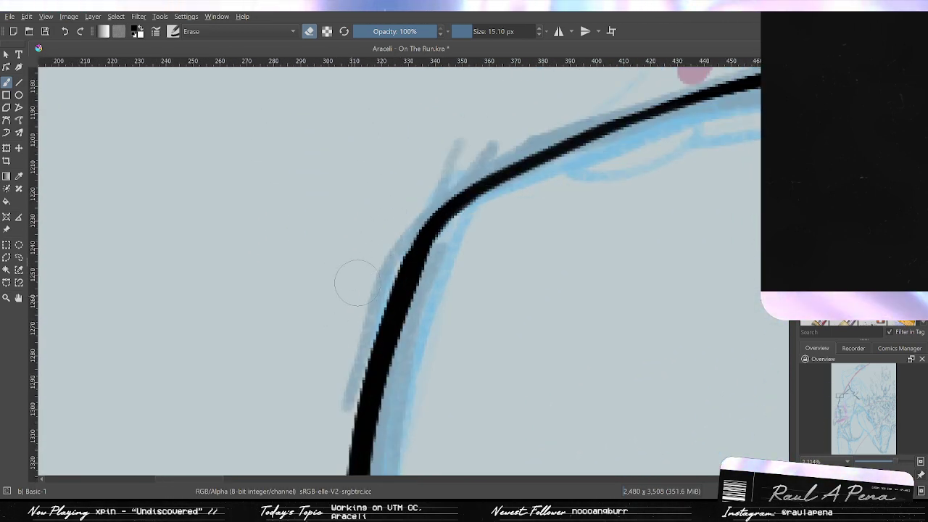
pyautogui.scroll(-7, 366, 268)
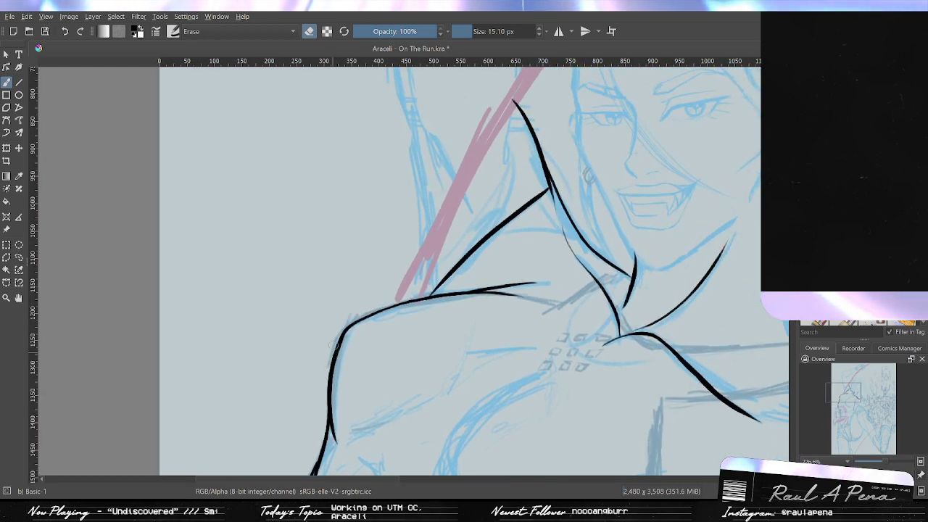
pyautogui.scroll(-2, 335, 345)
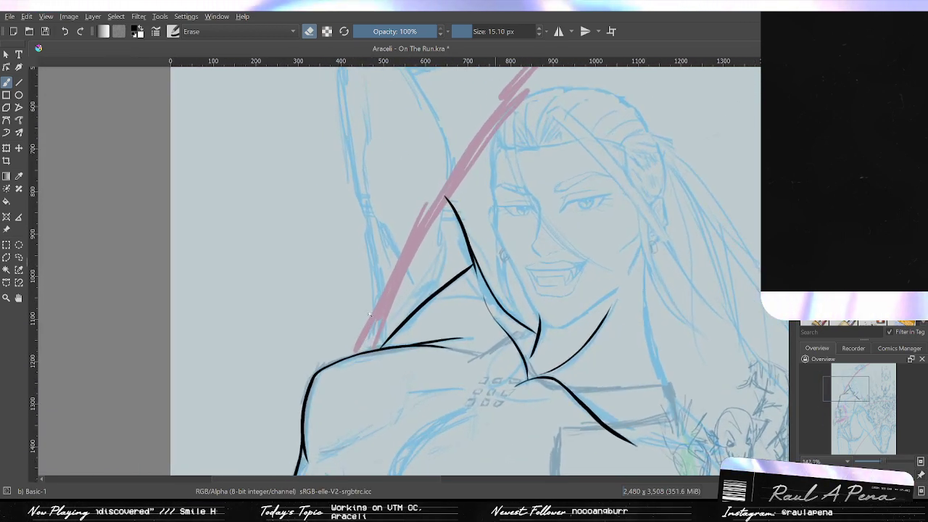
# Ink a long curved black line down the raised upper arm, following the inner blue sketch line and tapering at the pink guide.
pyautogui.scroll(4, 369, 314)
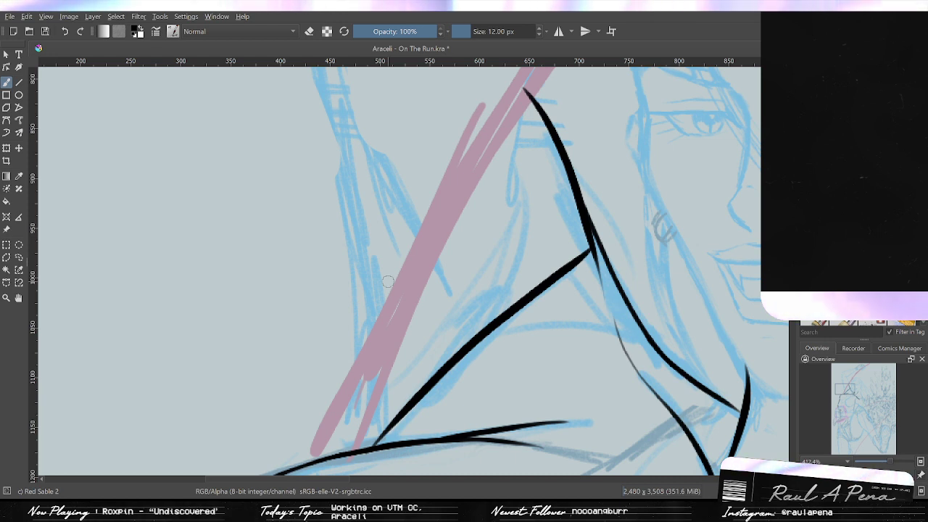
pyautogui.scroll(-2, 374, 286)
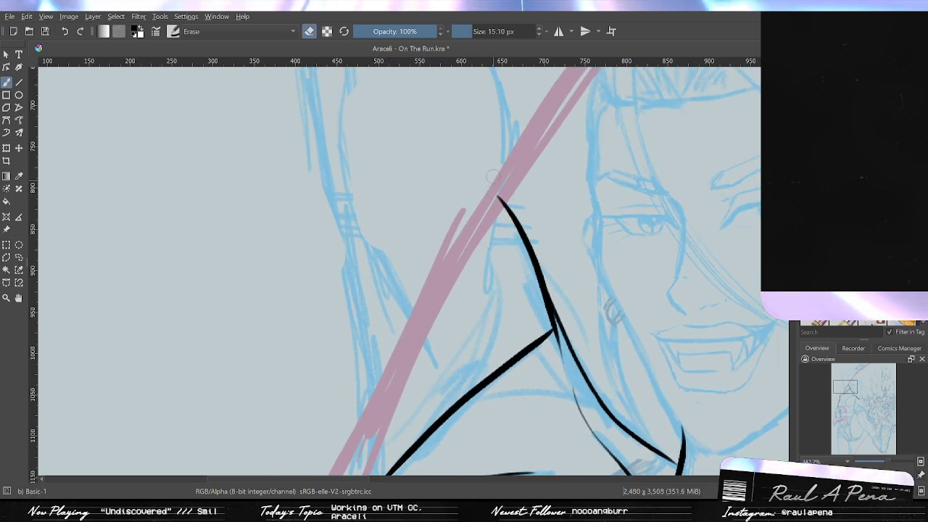
pyautogui.press('/')
pyautogui.scroll(-2, 495, 254)
pyautogui.moveTo(497, 213); pyautogui.dragTo(456, 331)
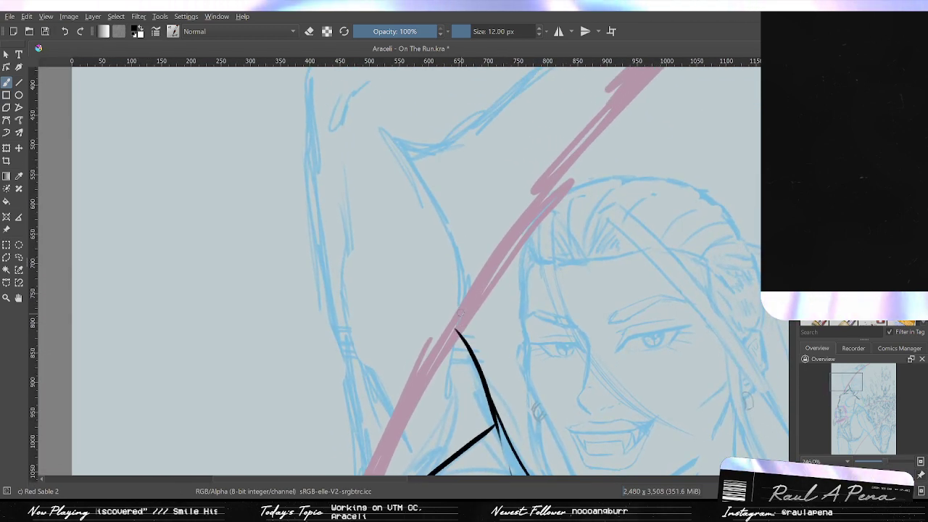
pyautogui.scroll(2, 361, 319)
pyautogui.moveTo(360, 276); pyautogui.dragTo(371, 311)
pyautogui.scroll(-1, 361, 243)
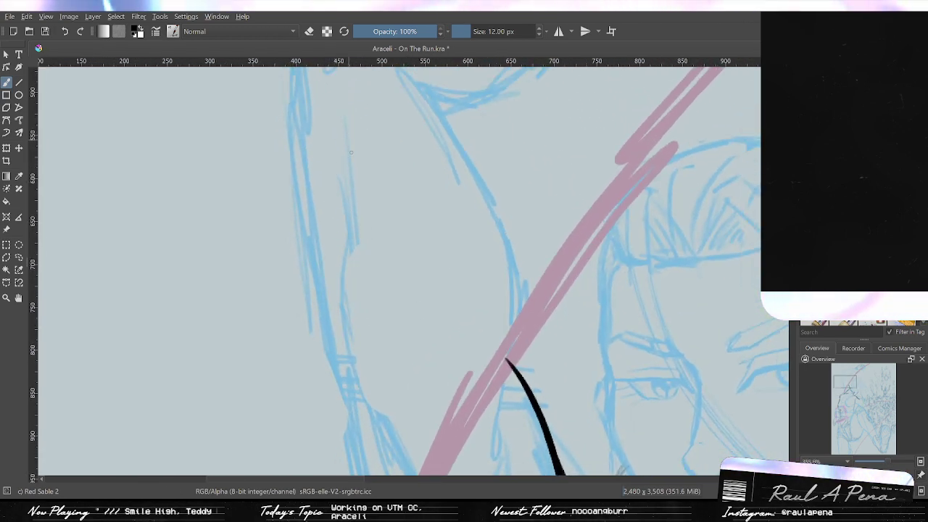
pyautogui.moveTo(350, 141); pyautogui.dragTo(380, 474)
pyautogui.moveTo(380, 361)
pyautogui.mouseDown()
pyautogui.moveTo(383, 228)
pyautogui.moveTo(403, 353)
pyautogui.mouseUp()
pyautogui.scroll(-1, 403, 352)
pyautogui.scroll(3, 398, 305)
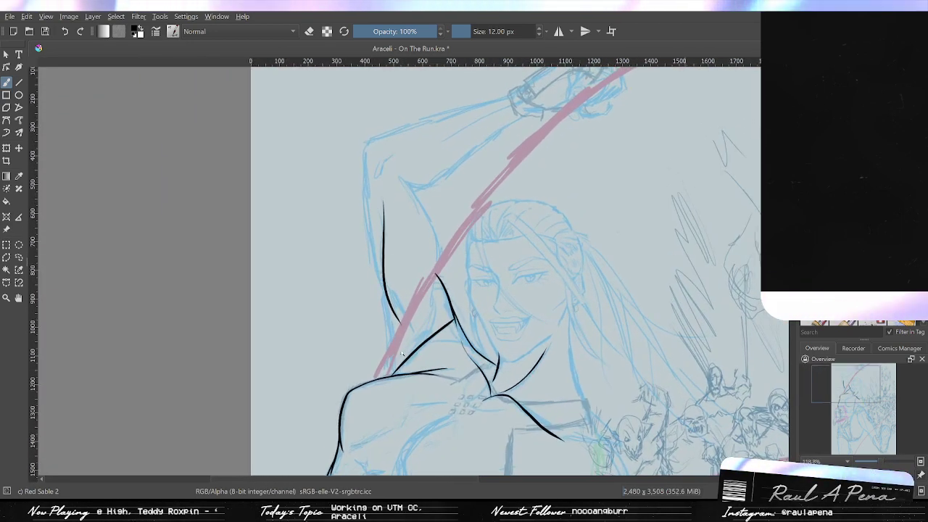
pyautogui.scroll(1, 398, 305)
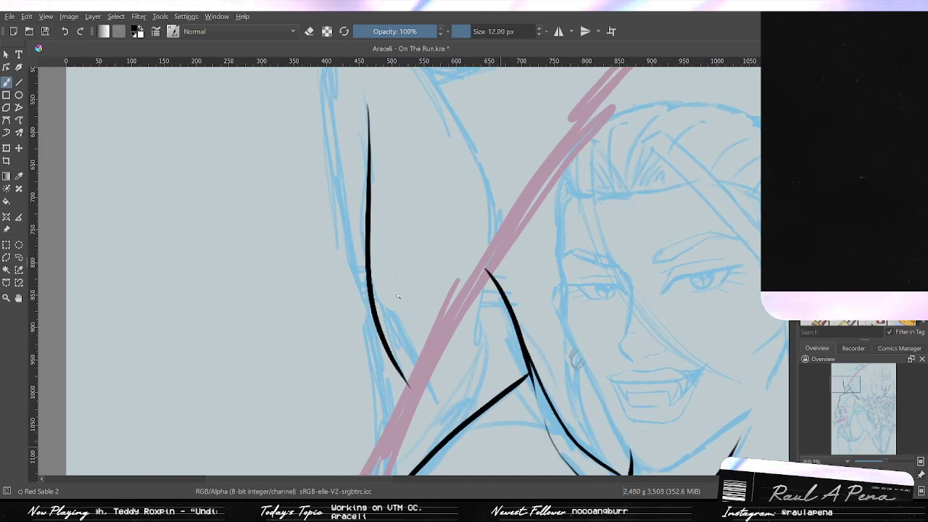
pyautogui.scroll(-3, 399, 377)
pyautogui.scroll(3, 399, 378)
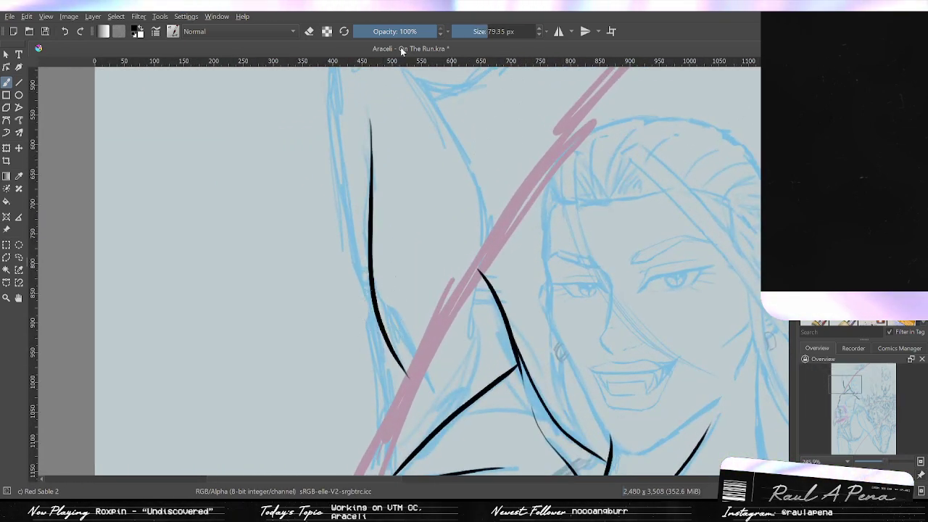
# Restore the brush to 12 px and ink a black line from the upper arm line down across the shoulder line, redrawing it until it follows the sketch.
pyautogui.click(347, 33)
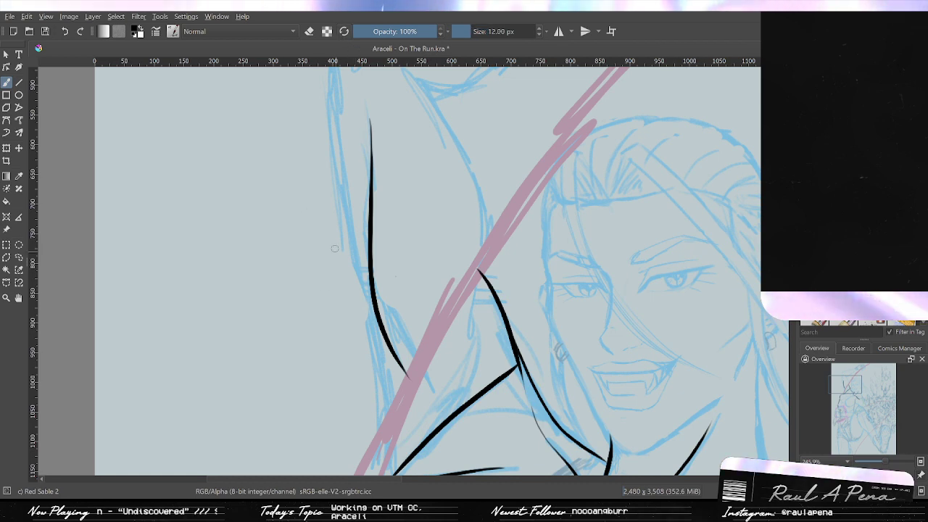
pyautogui.moveTo(347, 223); pyautogui.dragTo(384, 475)
pyautogui.moveTo(365, 358)
pyautogui.mouseDown()
pyautogui.moveTo(393, 210)
pyautogui.moveTo(395, 251)
pyautogui.mouseUp()
pyautogui.hotkey('ctrl', 'z')
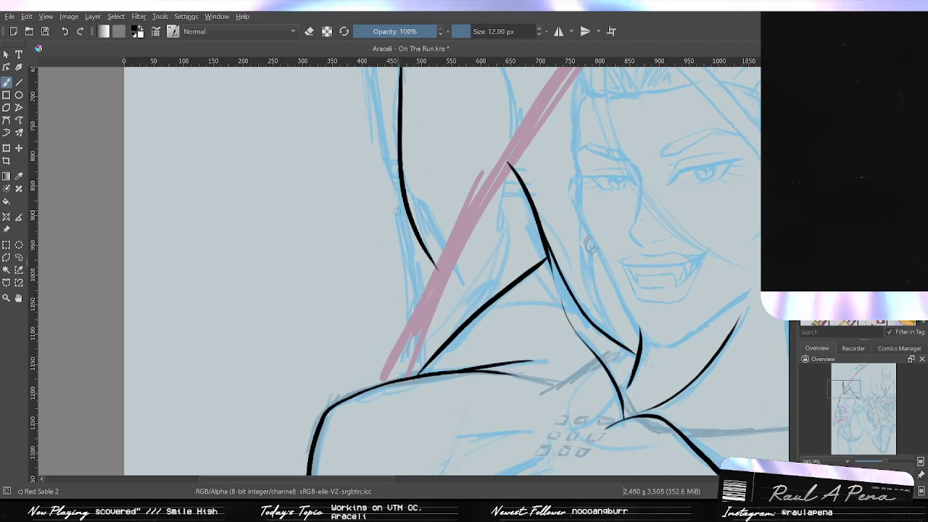
pyautogui.moveTo(404, 205); pyautogui.dragTo(395, 352)
pyautogui.hotkey('ctrl', 'z')
pyautogui.moveTo(404, 210); pyautogui.dragTo(415, 384)
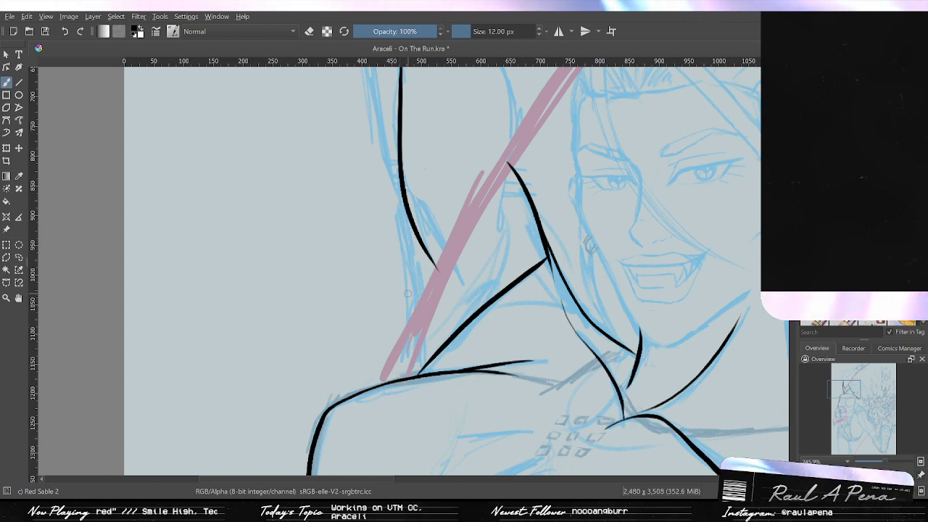
pyautogui.moveTo(403, 203); pyautogui.dragTo(405, 448)
# Erase the part of the new arm line that runs below the shoulder line and check the line art with the sketch hidden.
pyautogui.press('e')
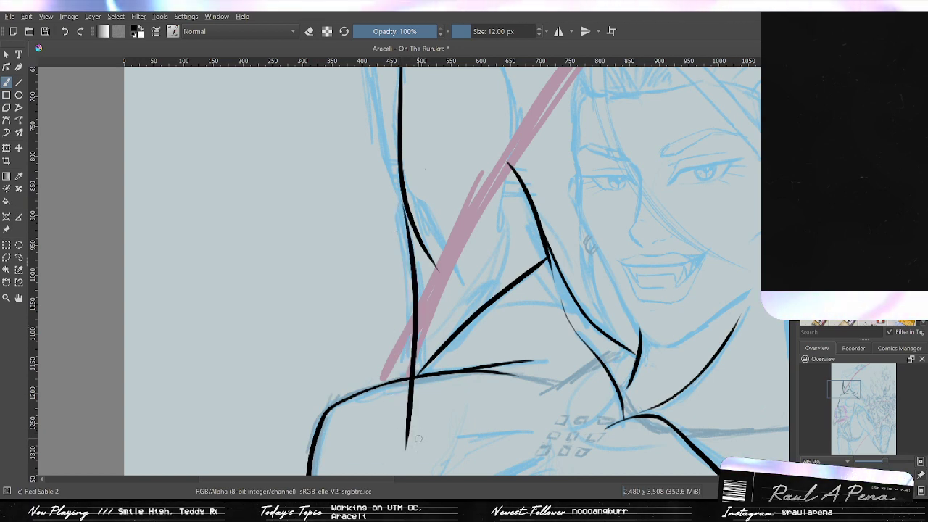
pyautogui.moveTo(399, 402)
pyautogui.mouseDown()
pyautogui.moveTo(474, 263)
pyautogui.moveTo(455, 471)
pyautogui.mouseUp()
pyautogui.scroll(-3, 465, 406)
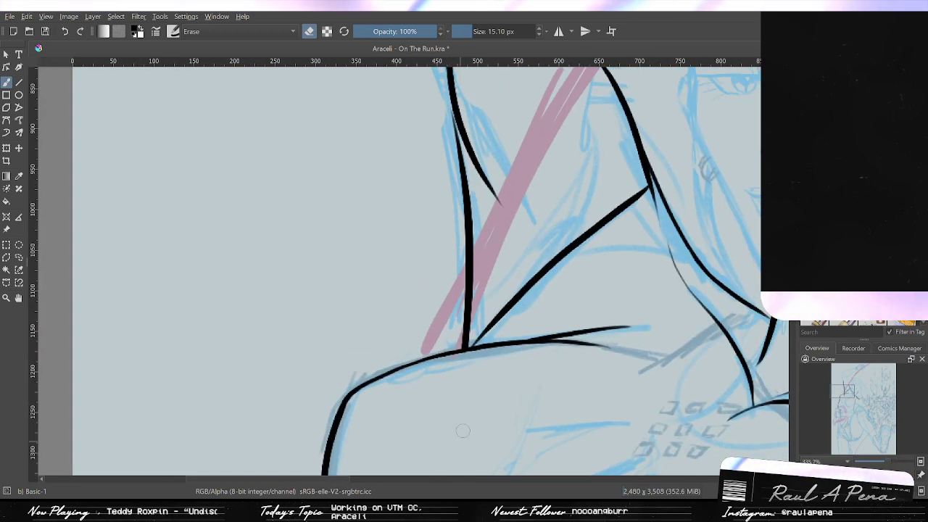
pyautogui.scroll(-5, 472, 365)
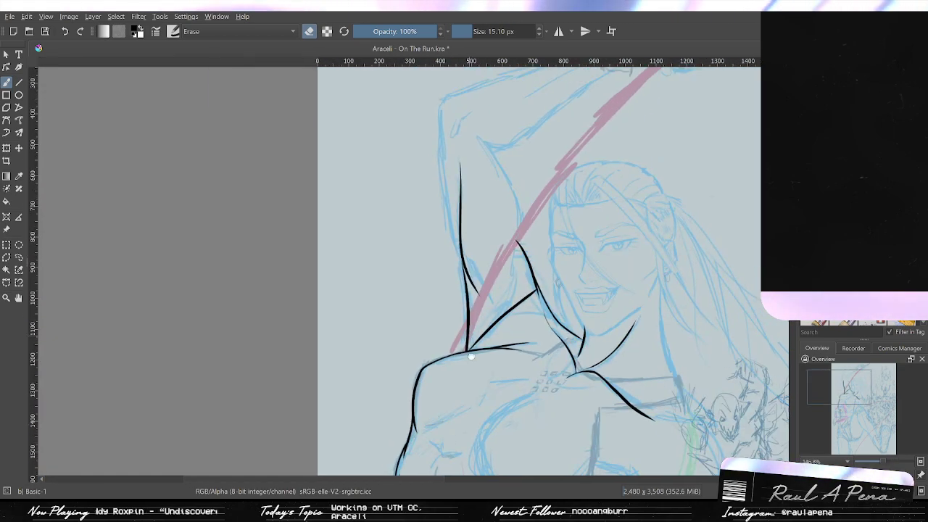
pyautogui.scroll(3, 456, 379)
pyautogui.scroll(-4, 429, 323)
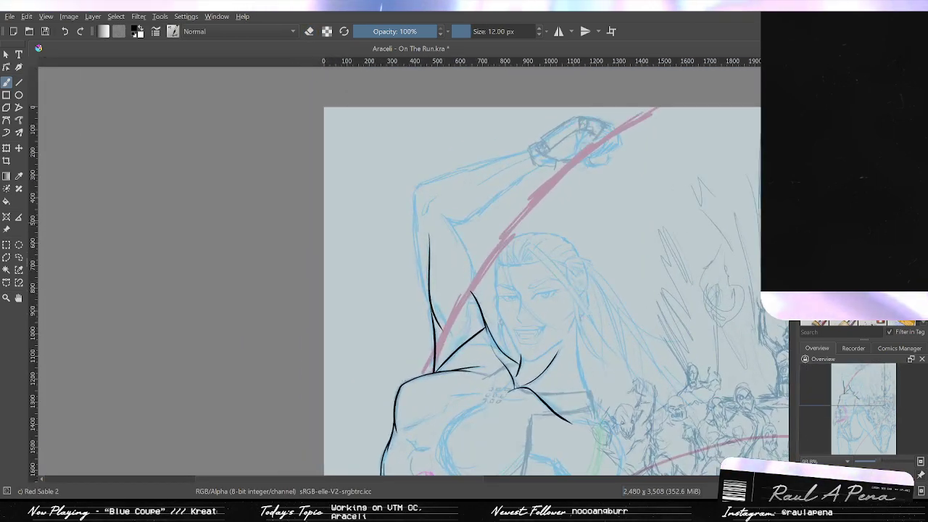
pyautogui.click(806, 242)
pyautogui.moveTo(468, 358); pyautogui.dragTo(489, 299)
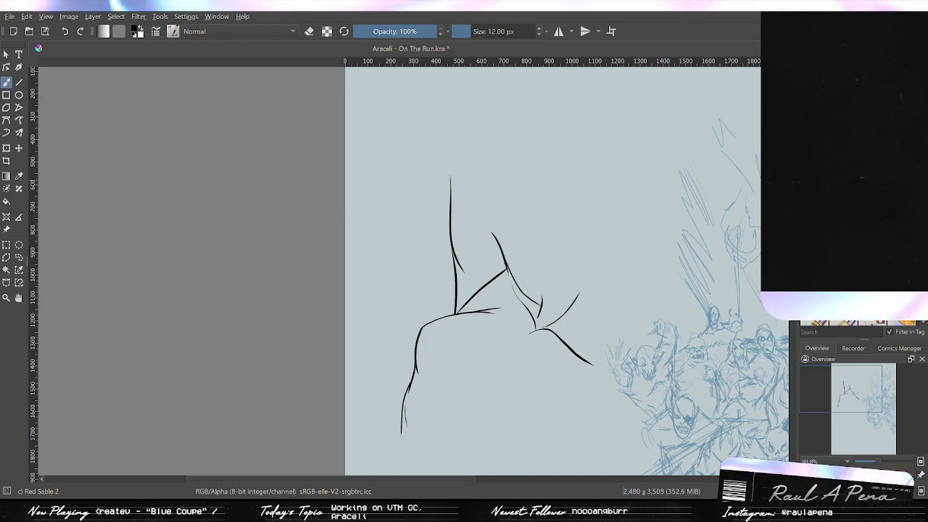
pyautogui.scroll(3, 510, 295)
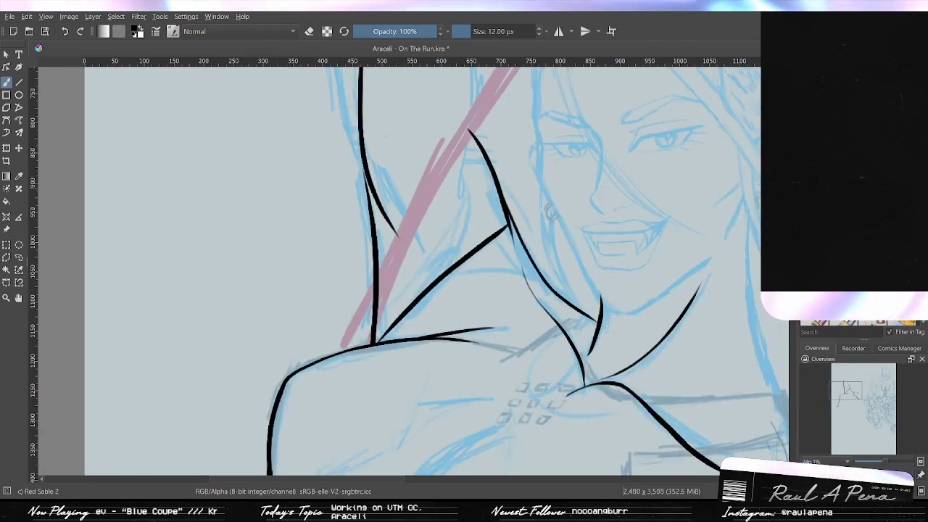
# Try to erase the lower tip of the upper arm line and a small gap in the diagonal line above the shoulder.
pyautogui.press('e')
pyautogui.moveTo(401, 238); pyautogui.dragTo(393, 227)
pyautogui.moveTo(410, 314); pyautogui.dragTo(404, 306)
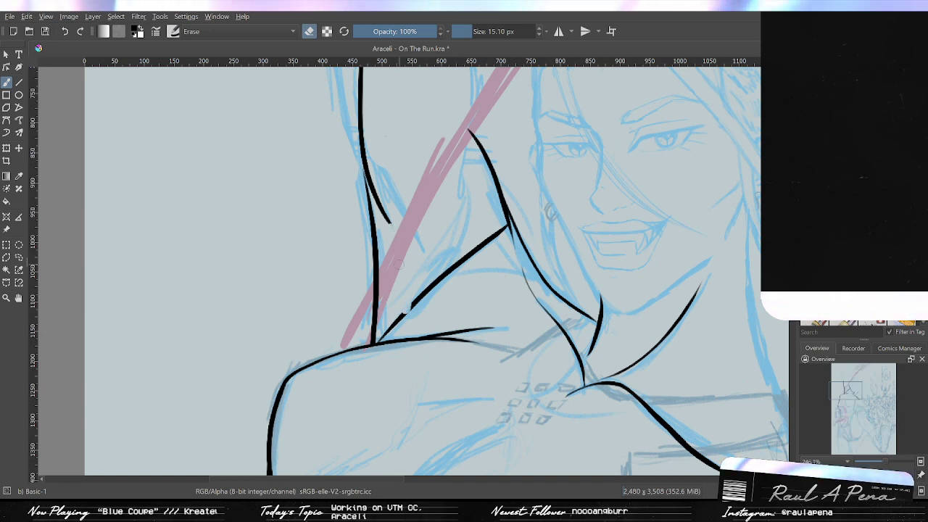
pyautogui.press('m')
pyautogui.press('m')
pyautogui.press('/')
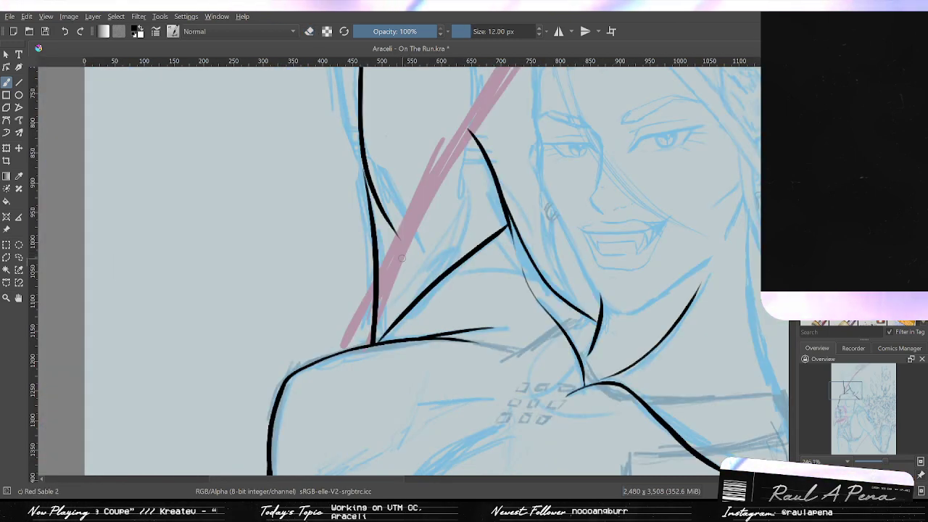
# Extend the inner line of the raised upper arm past the pink guide in black, redrawing it until it tapers along the sketch.
pyautogui.moveTo(382, 215); pyautogui.dragTo(399, 312)
pyautogui.hotkey('ctrl', 'z')
pyautogui.moveTo(382, 213); pyautogui.dragTo(391, 297)
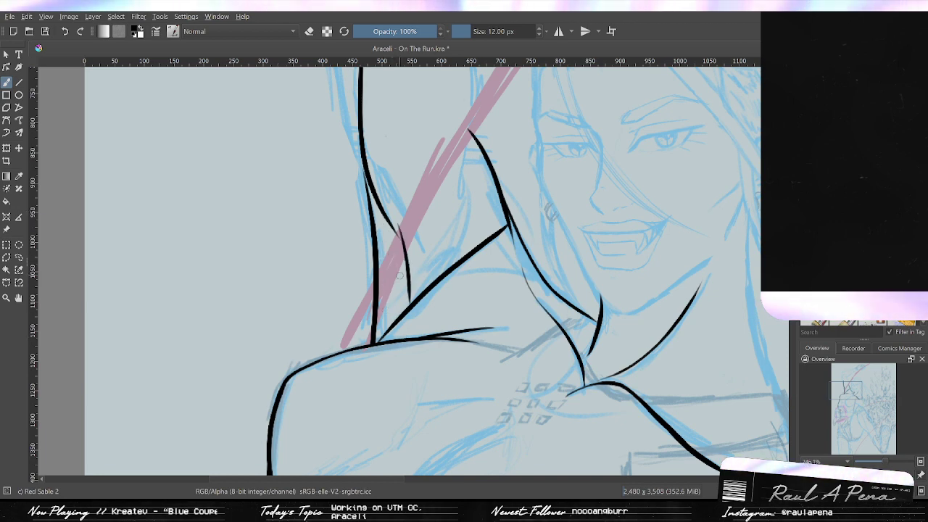
pyautogui.scroll(2, 388, 232)
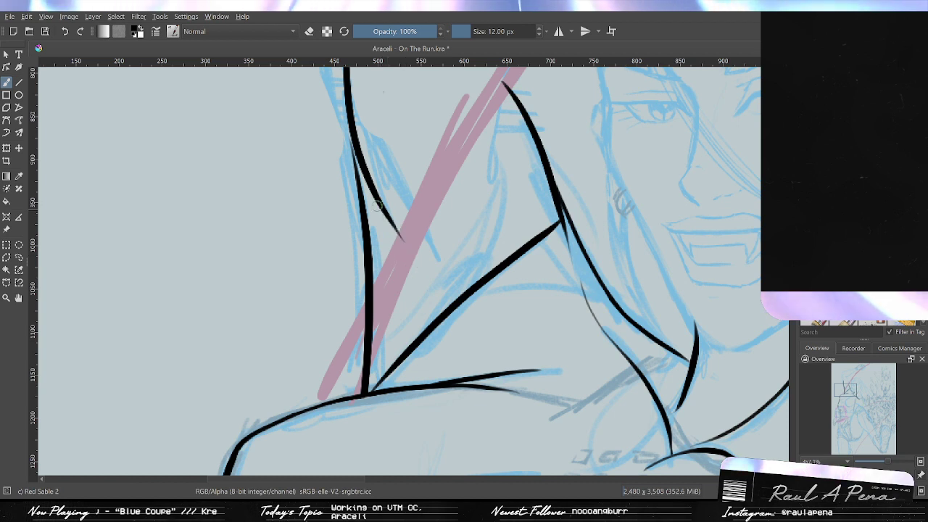
pyautogui.moveTo(377, 205); pyautogui.dragTo(433, 303)
pyautogui.hotkey('ctrl', 'z')
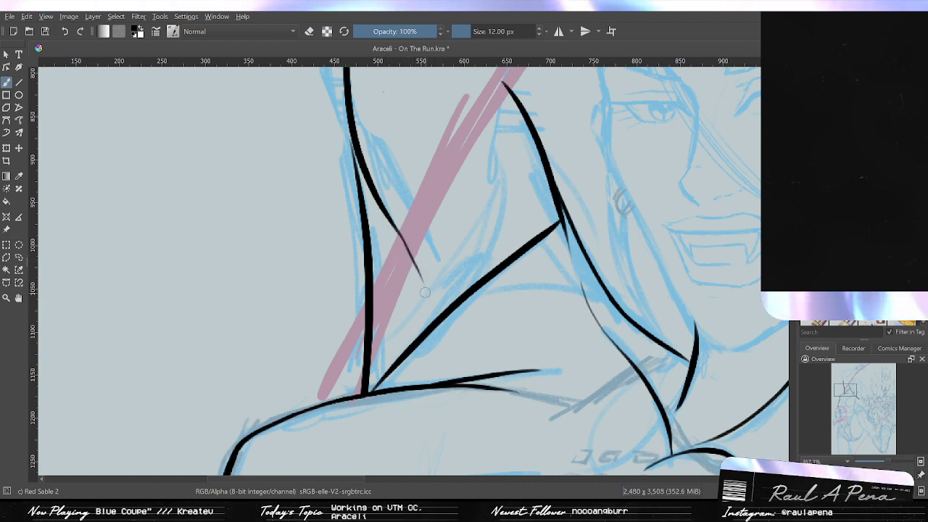
pyautogui.moveTo(397, 232); pyautogui.dragTo(437, 276)
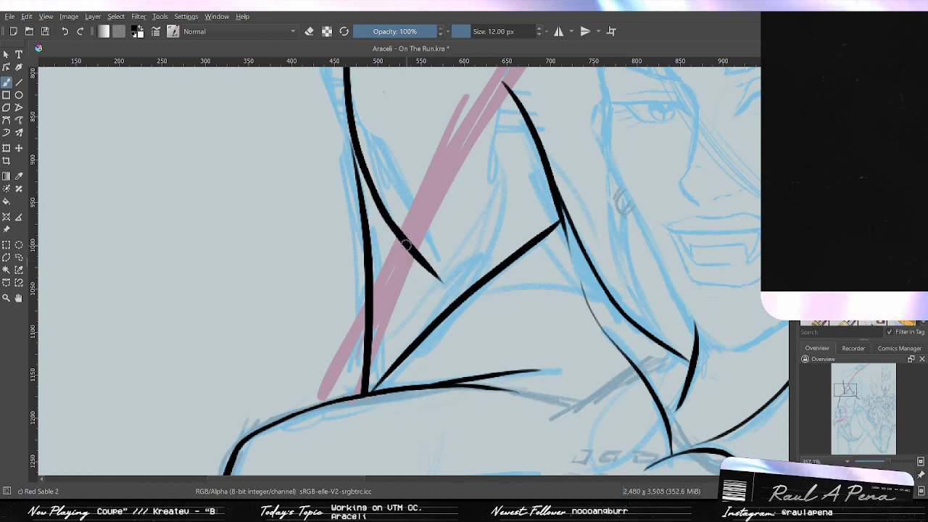
pyautogui.hotkey('ctrl', 'z')
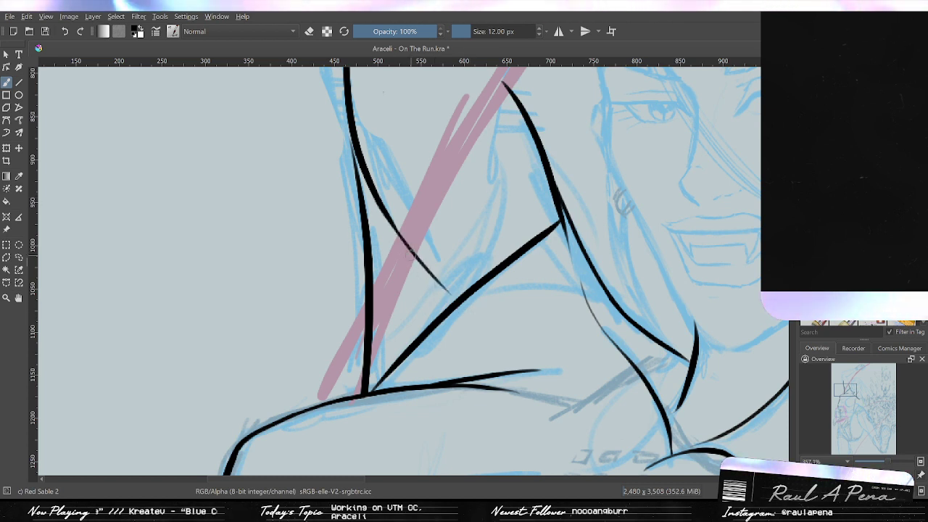
pyautogui.hotkey('ctrl', 'z')
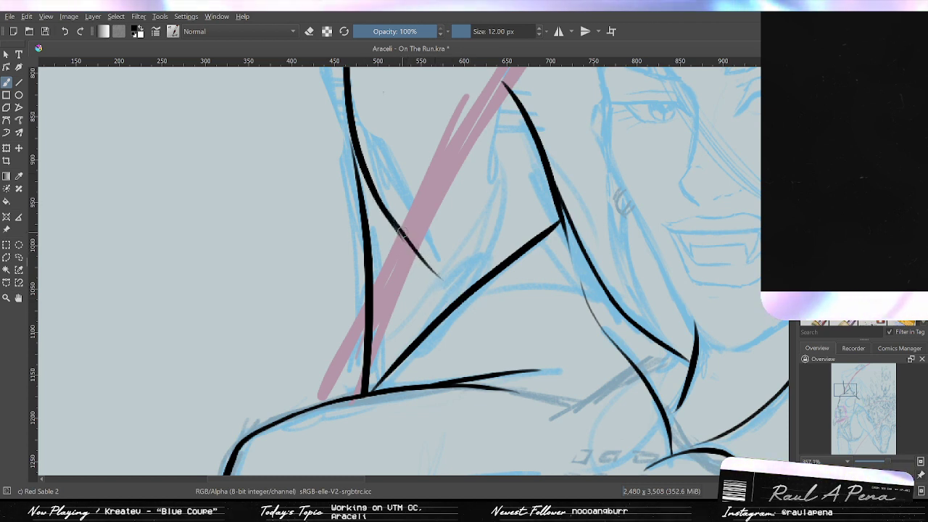
# Try to ink a short curved line from the end of the arm line across the diagonal line down to the shoulder.
pyautogui.moveTo(405, 240)
pyautogui.mouseDown()
pyautogui.moveTo(423, 350)
pyautogui.moveTo(429, 332)
pyautogui.moveTo(419, 371)
pyautogui.moveTo(456, 341)
pyautogui.mouseUp()
pyautogui.hotkey('ctrl', 'z')
pyautogui.hotkey('ctrl', 'z')
pyautogui.scroll(1, 455, 341)
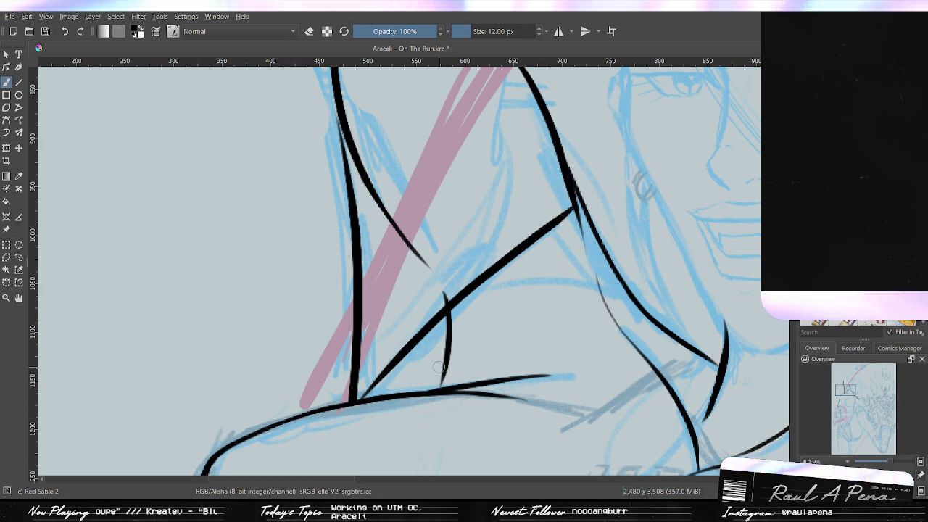
pyautogui.hotkey('ctrl', 'z')
# Erase the diagonal line running up from the shoulder, cleaning its remaining stub at the shoulder line with a 6.23 px eraser.
pyautogui.scroll(-3, 438, 348)
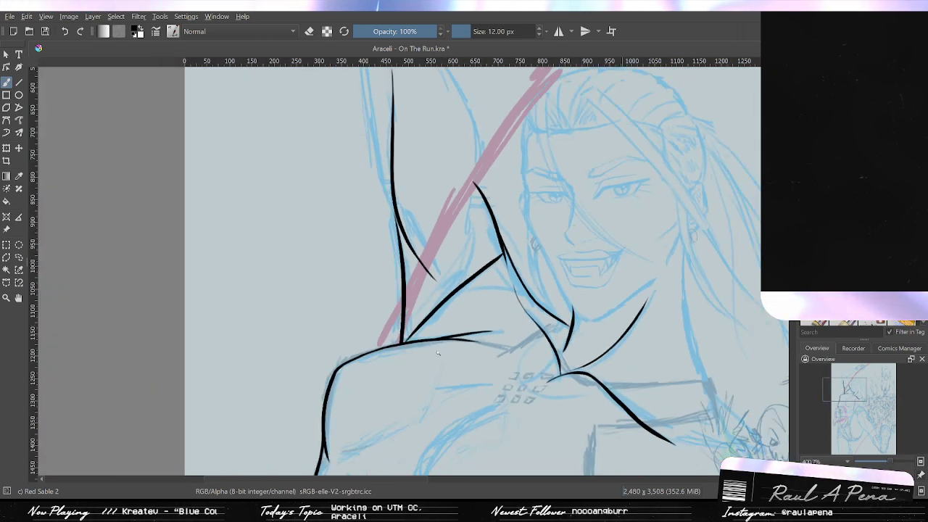
pyautogui.scroll(3, 445, 332)
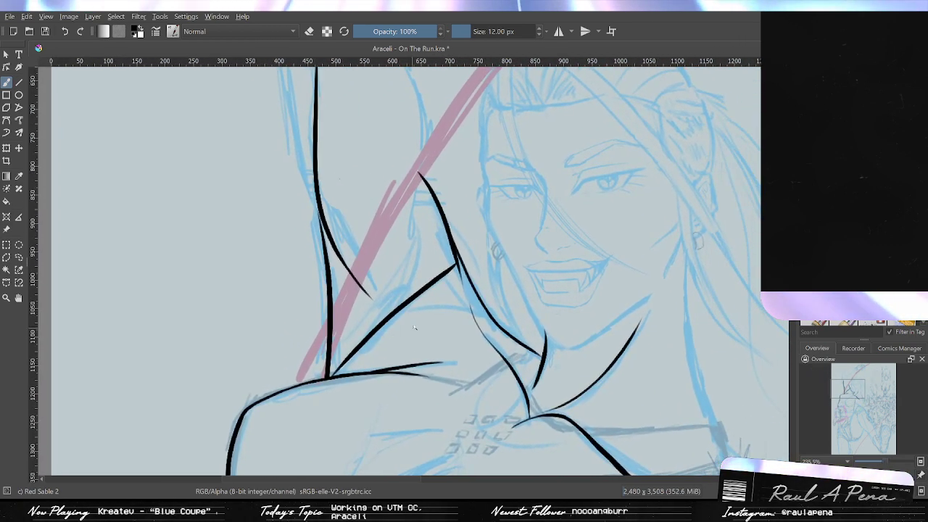
pyautogui.scroll(2, 415, 300)
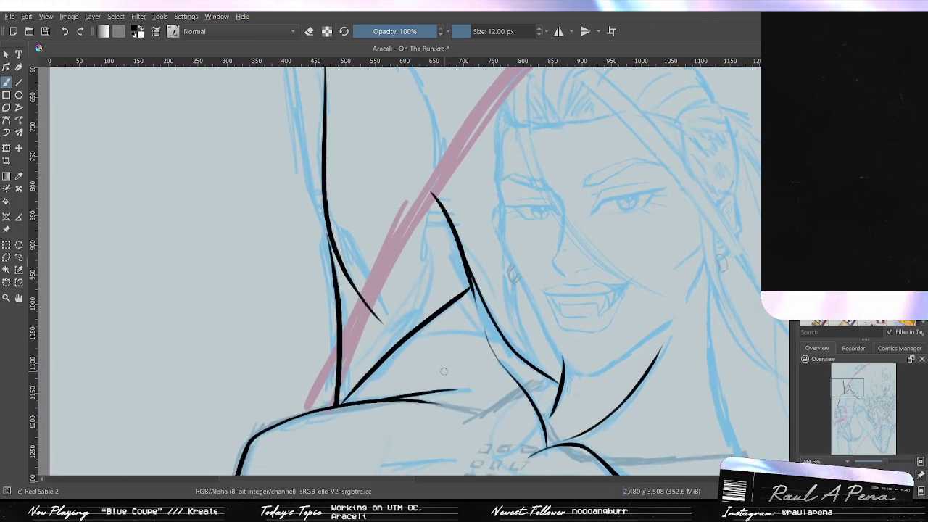
pyautogui.press('/')
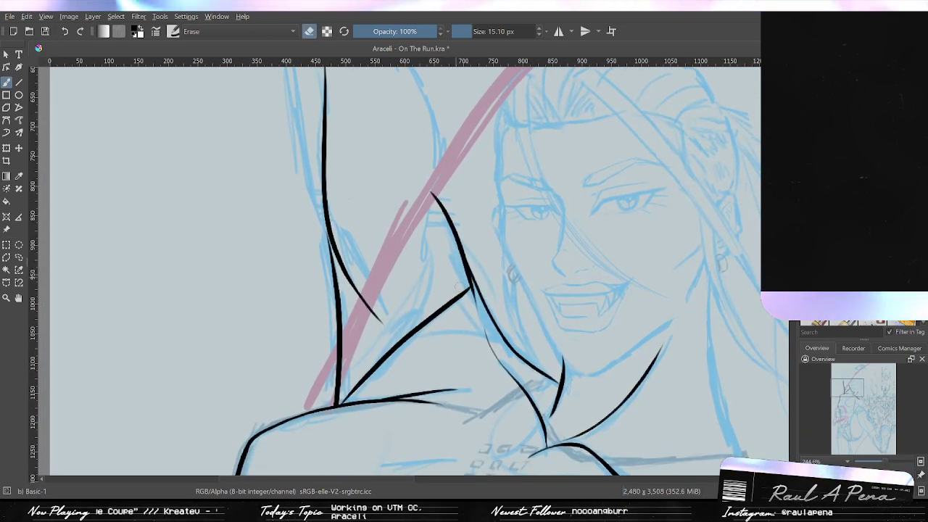
pyautogui.moveTo(468, 293); pyautogui.dragTo(464, 287)
pyautogui.scroll(1, 458, 296)
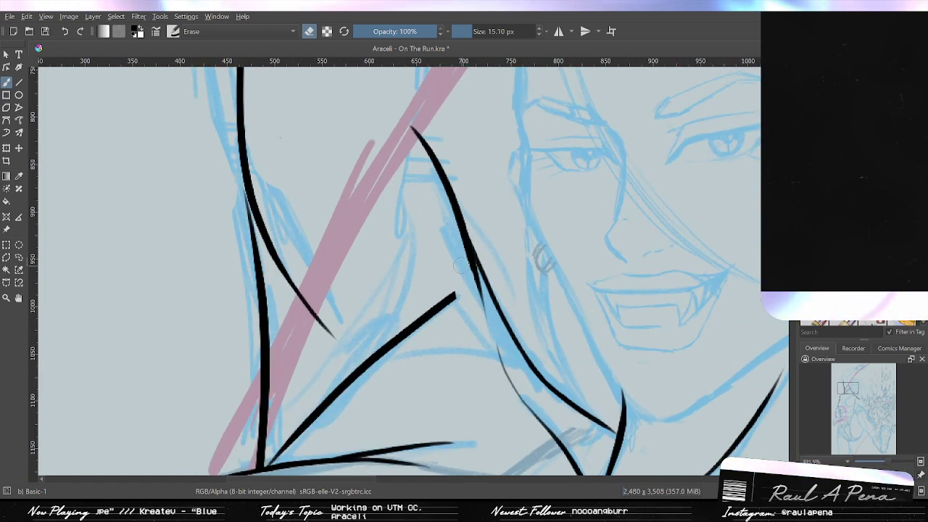
pyautogui.moveTo(403, 345); pyautogui.dragTo(455, 293)
pyautogui.moveTo(378, 365); pyautogui.dragTo(484, 260)
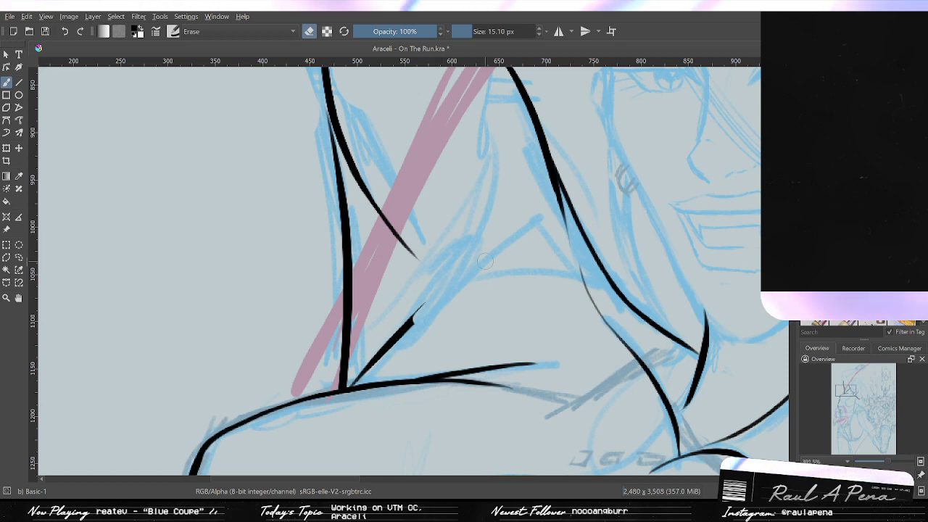
pyautogui.moveTo(401, 343); pyautogui.dragTo(421, 315)
pyautogui.hotkey('ctrl', 'z')
pyautogui.press('/')
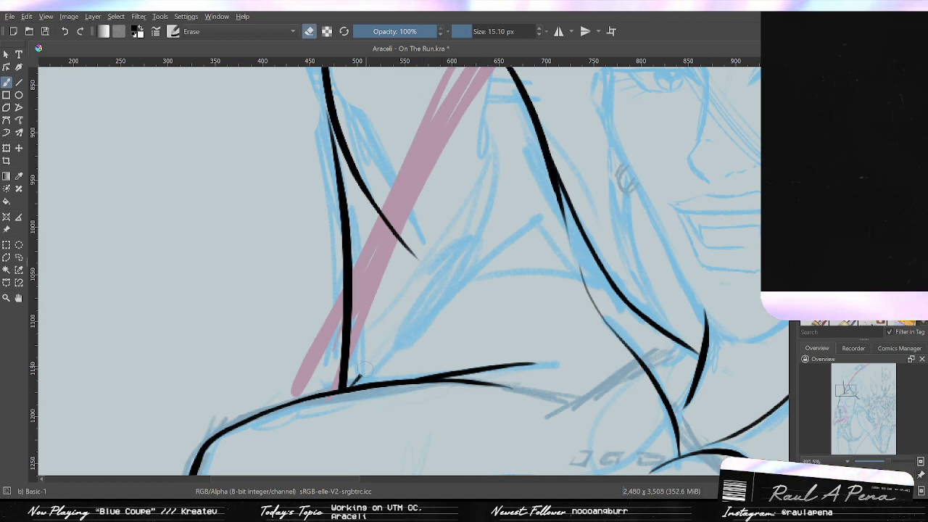
pyautogui.scroll(3, 355, 374)
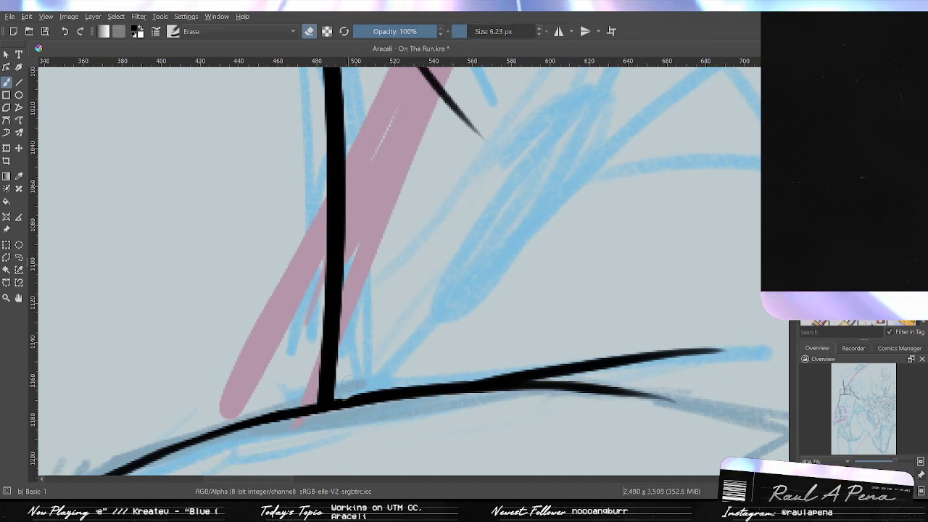
# Ink a curved 12 px line from the upper tip of the line beside the face to the shoulder, erasing the part below the shoulder line.
pyautogui.press('e')
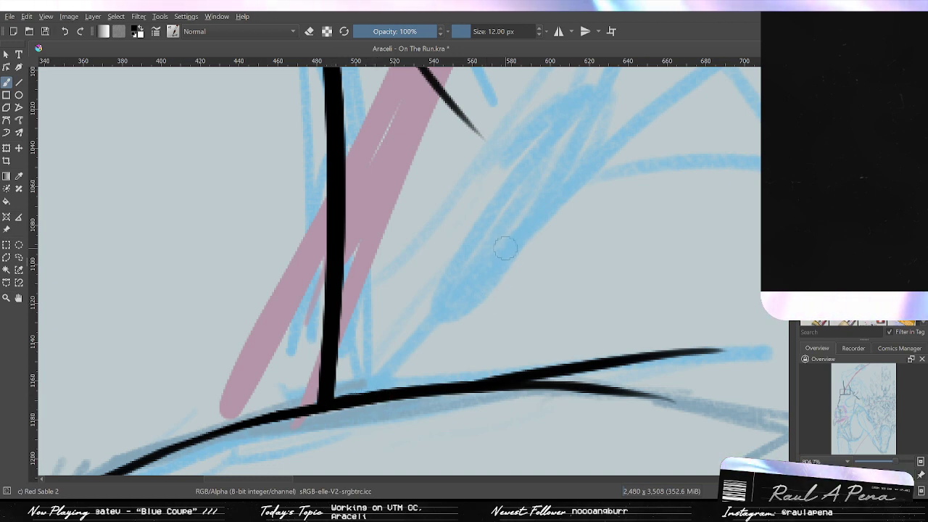
pyautogui.scroll(-4, 427, 333)
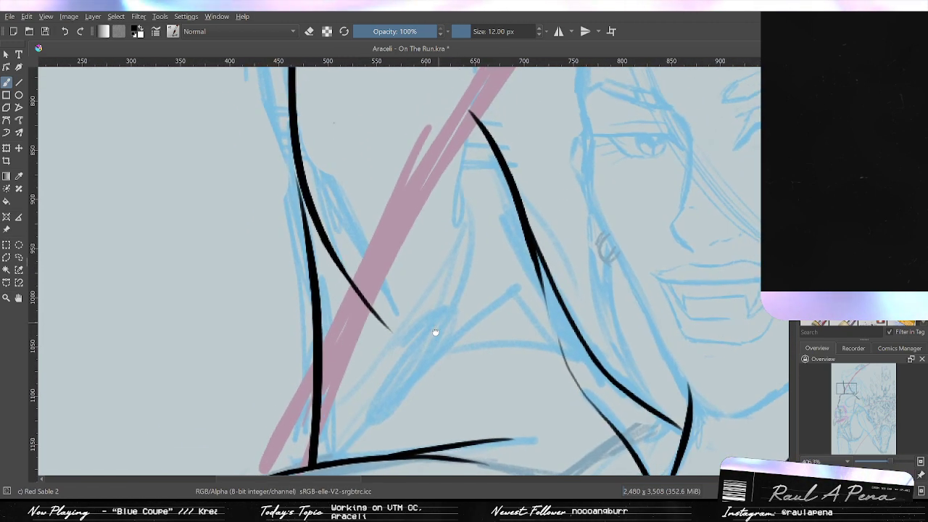
pyautogui.scroll(-2, 435, 332)
pyautogui.moveTo(460, 180)
pyautogui.mouseDown()
pyautogui.moveTo(433, 305)
pyautogui.moveTo(357, 429)
pyautogui.mouseUp()
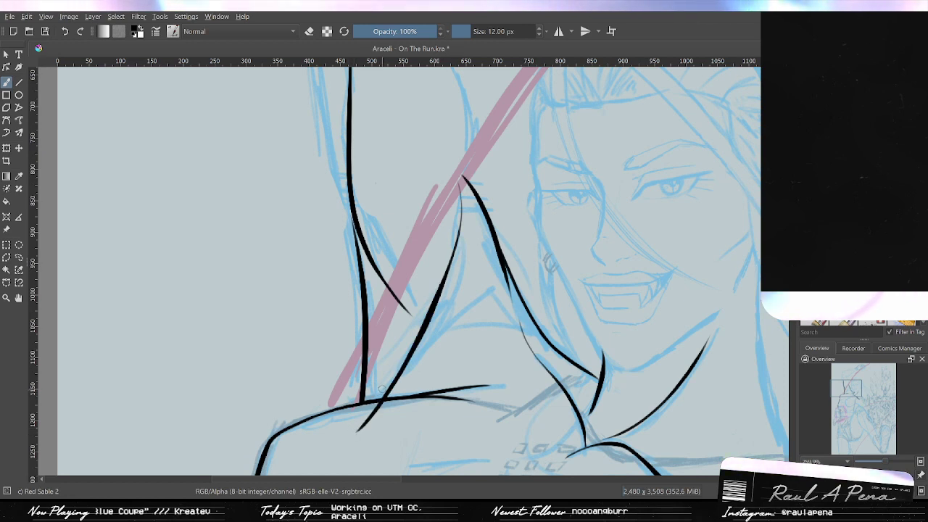
pyautogui.hotkey('ctrl', 'z')
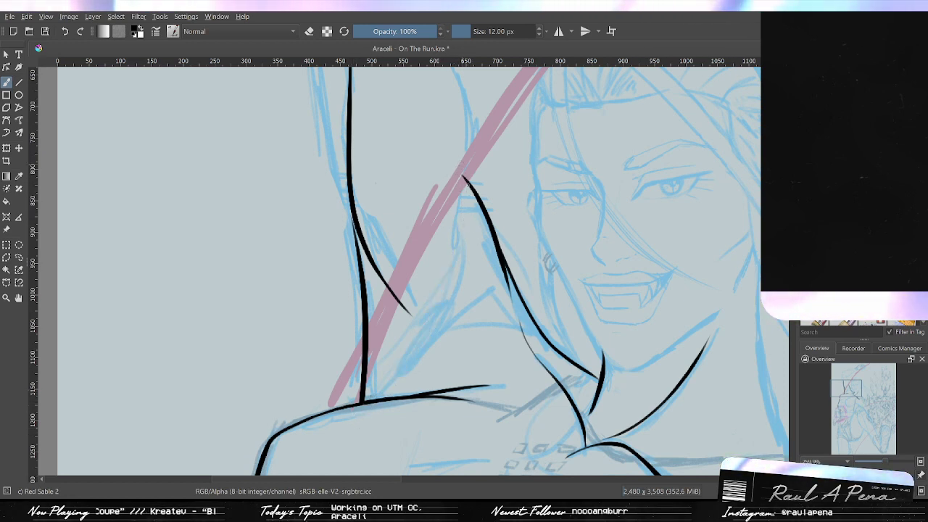
pyautogui.hotkey('ctrl', 'shift', 'z')
pyautogui.hotkey('ctrl', 'z')
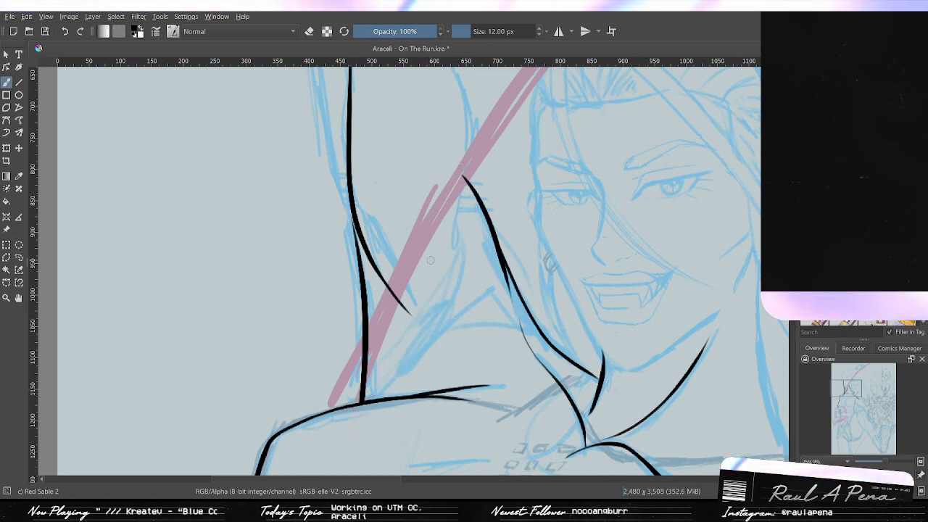
pyautogui.hotkey('ctrl', 'shift', 'z')
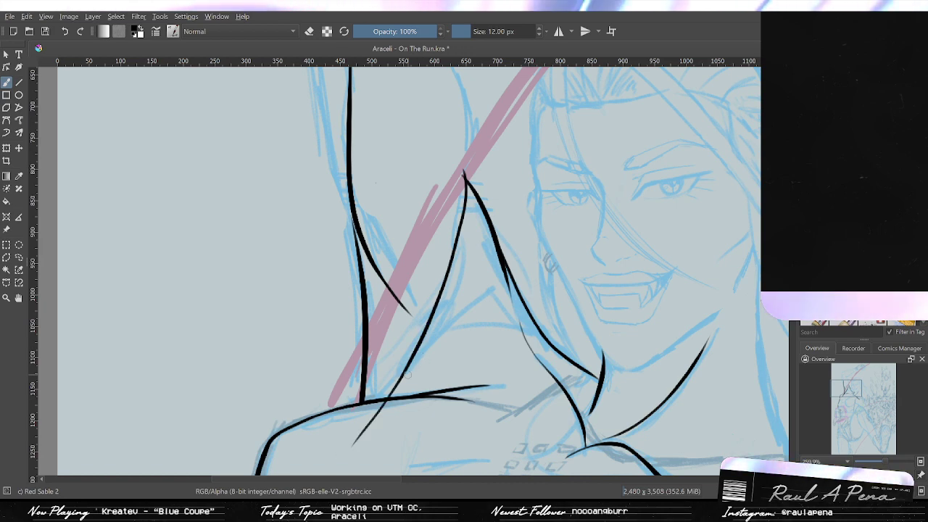
pyautogui.scroll(5, 363, 452)
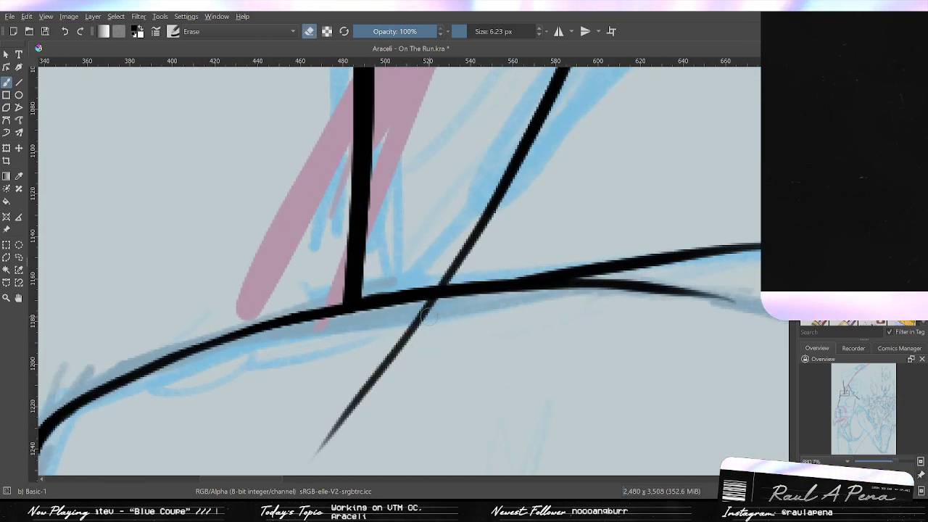
pyautogui.moveTo(438, 308)
pyautogui.mouseDown()
pyautogui.moveTo(363, 371)
pyautogui.moveTo(341, 424)
pyautogui.moveTo(406, 341)
pyautogui.mouseUp()
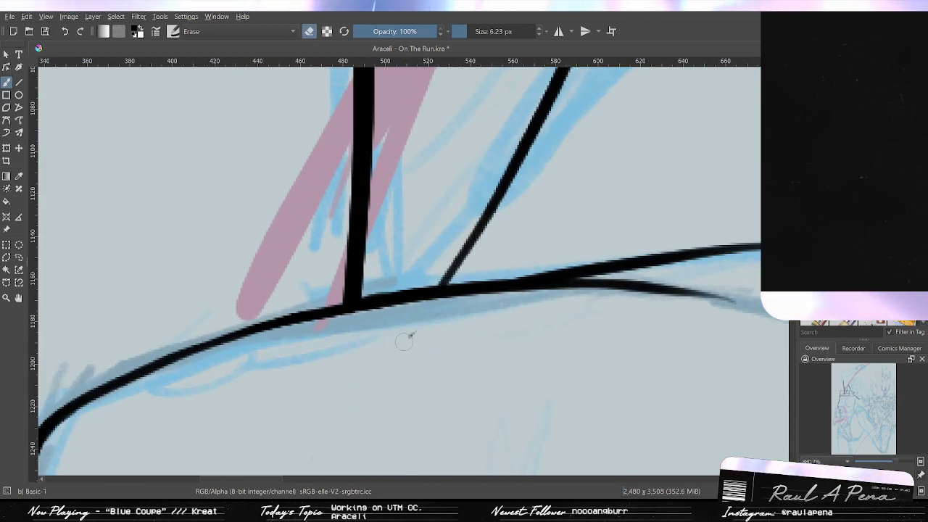
pyautogui.moveTo(518, 250)
pyautogui.mouseDown()
pyautogui.moveTo(505, 293)
pyautogui.moveTo(383, 439)
pyautogui.mouseUp()
pyautogui.moveTo(419, 218)
pyautogui.mouseDown()
pyautogui.moveTo(377, 156)
pyautogui.moveTo(378, 258)
pyautogui.moveTo(384, 164)
pyautogui.moveTo(375, 232)
pyautogui.mouseUp()
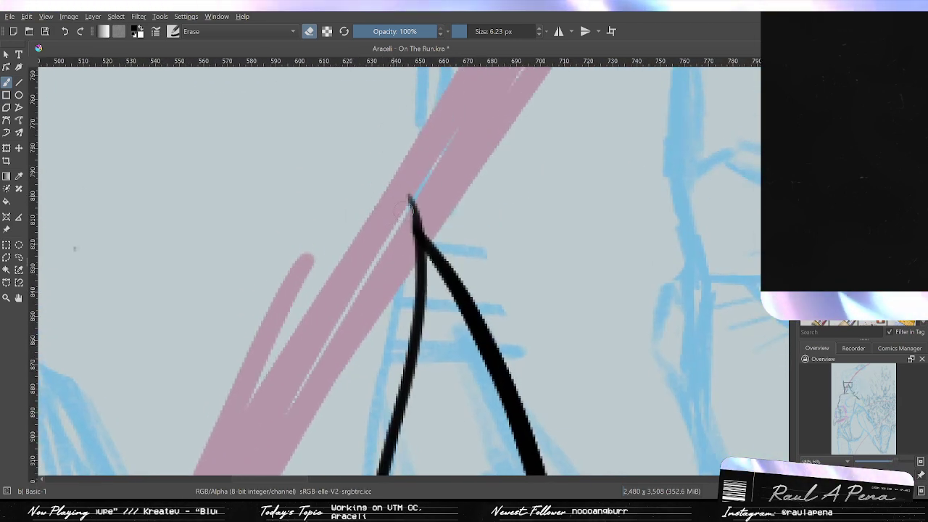
pyautogui.scroll(-4, 397, 218)
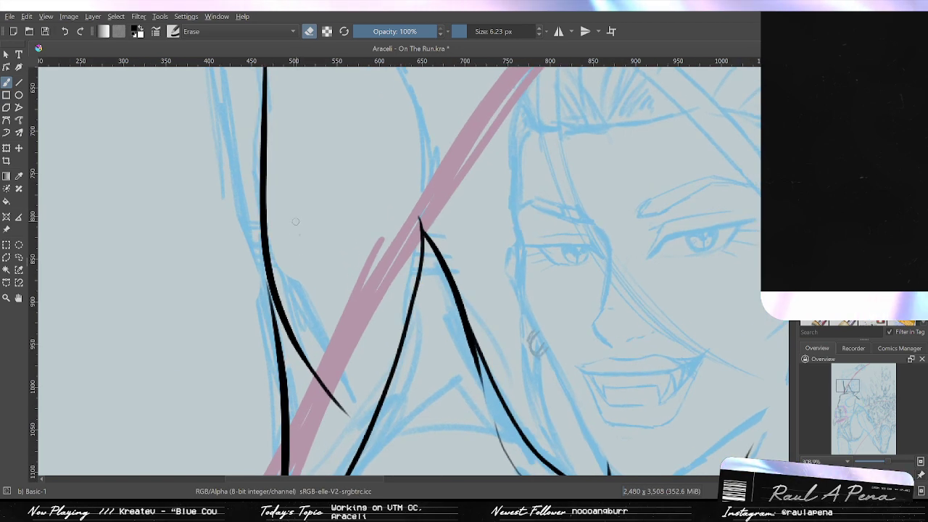
pyautogui.scroll(-2, 335, 278)
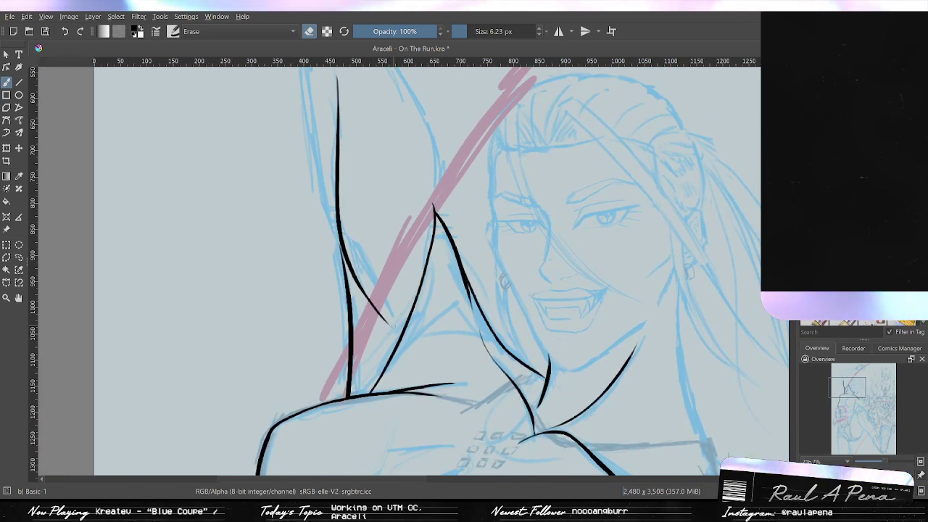
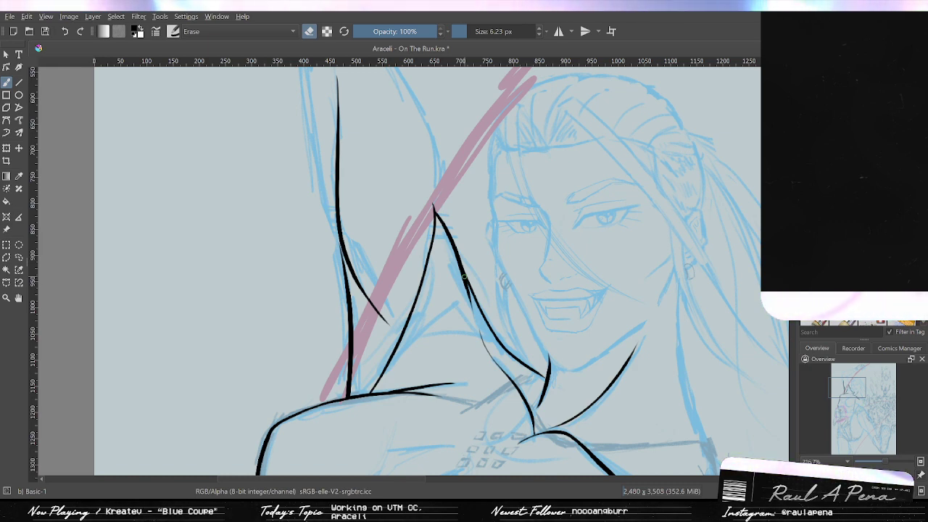
pyautogui.moveTo(322, 335); pyautogui.dragTo(339, 291)
pyautogui.scroll(2, 338, 291)
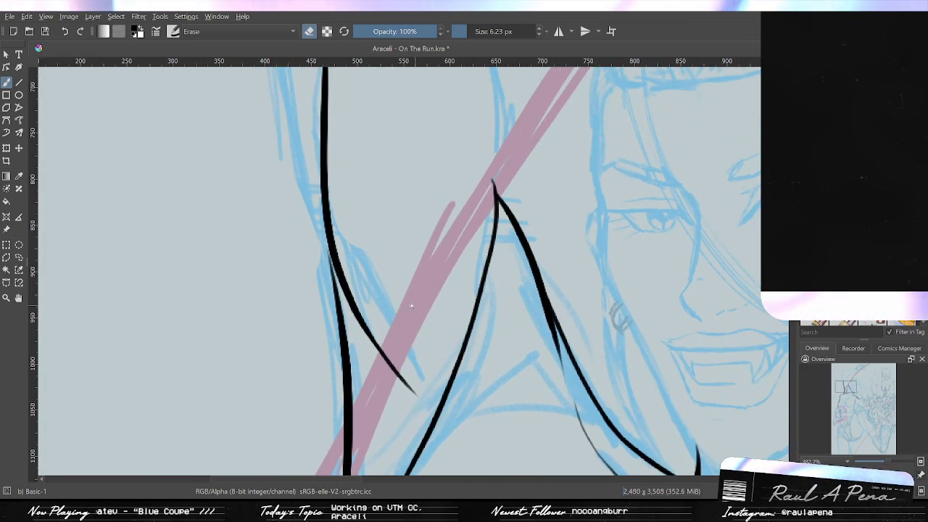
pyautogui.moveTo(443, 302)
pyautogui.mouseDown()
pyautogui.moveTo(454, 265)
pyautogui.moveTo(437, 345)
pyautogui.moveTo(464, 215)
pyautogui.moveTo(505, 99)
pyautogui.moveTo(441, 226)
pyautogui.mouseUp()
pyautogui.scroll(-3, 464, 215)
pyautogui.scroll(4, 469, 203)
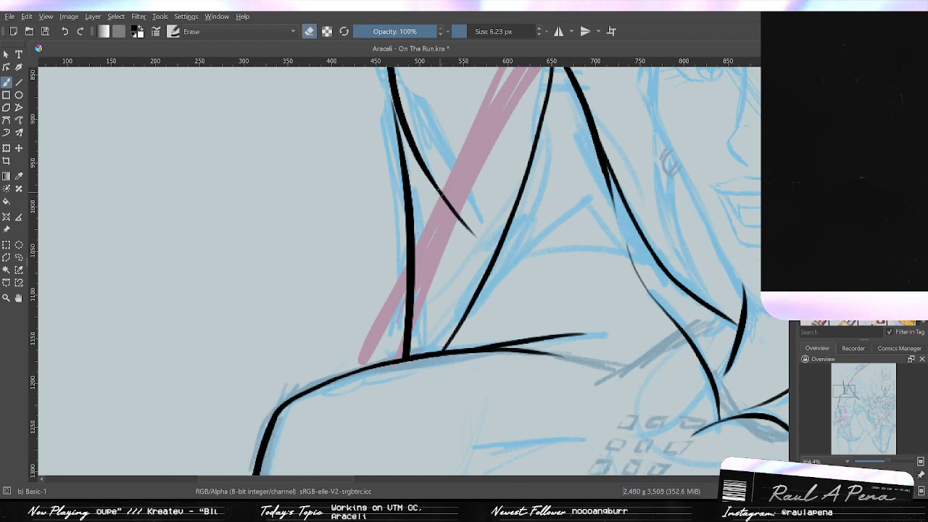
# Switch to the ink brush and draw a short crease branching down from the lower end of the raised arm's muscle line.
pyautogui.press('/')
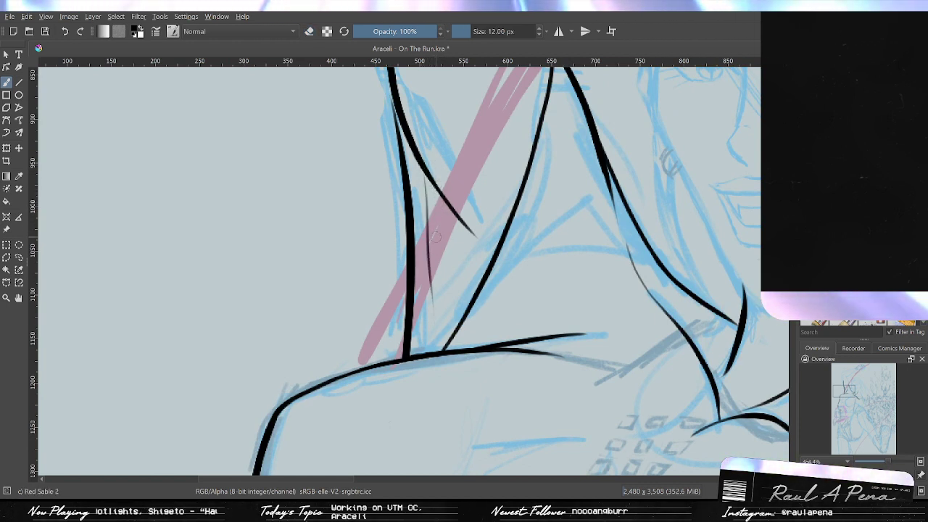
pyautogui.hotkey('ctrl', 'z')
pyautogui.moveTo(426, 178)
pyautogui.mouseDown()
pyautogui.moveTo(440, 247)
pyautogui.moveTo(440, 291)
pyautogui.mouseUp()
pyautogui.hotkey('ctrl', 'z')
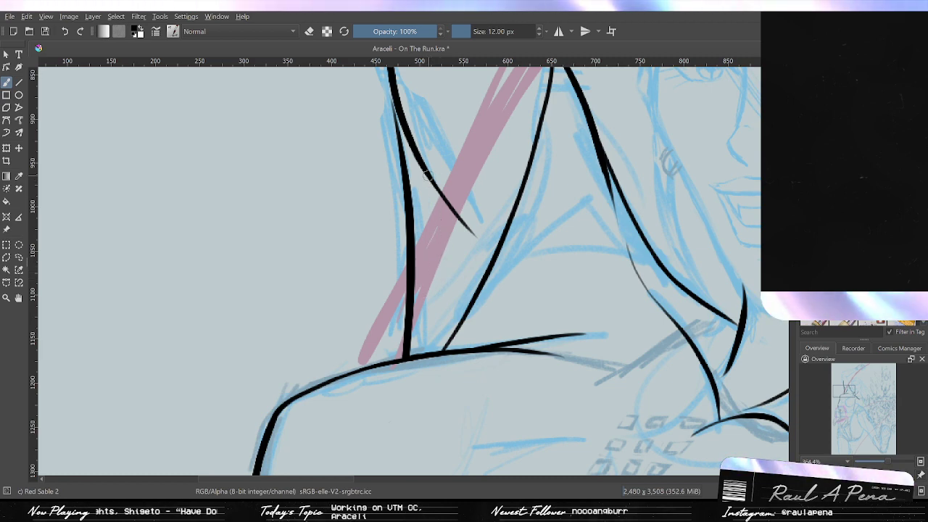
pyautogui.moveTo(444, 219); pyautogui.dragTo(446, 248)
pyautogui.moveTo(451, 232); pyautogui.dragTo(427, 335)
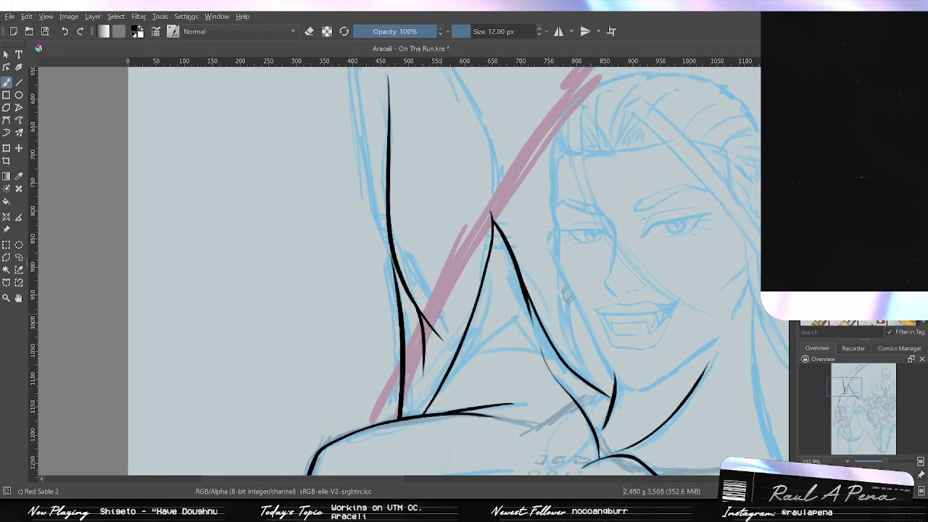
pyautogui.scroll(3, 416, 392)
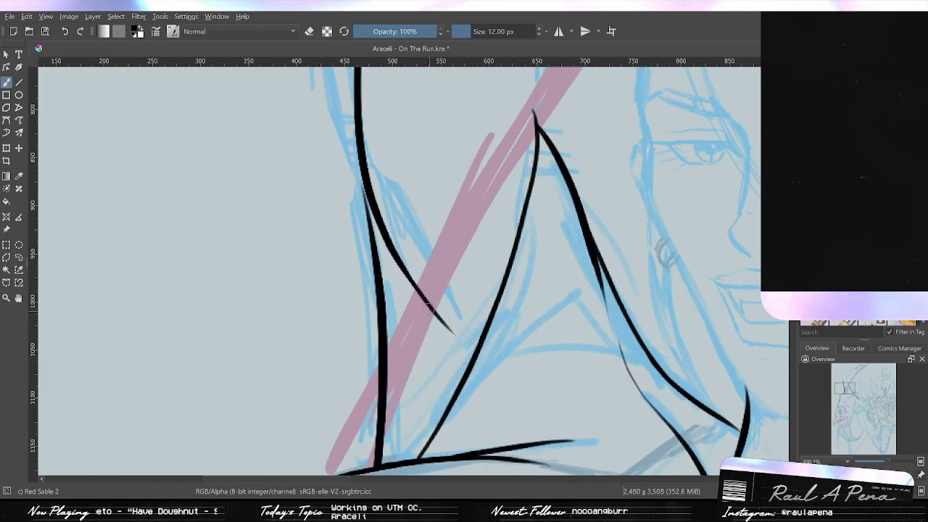
pyautogui.moveTo(427, 306)
pyautogui.mouseDown()
pyautogui.moveTo(435, 388)
pyautogui.moveTo(396, 213)
pyautogui.moveTo(415, 282)
pyautogui.moveTo(409, 255)
pyautogui.mouseUp()
pyautogui.scroll(-5, 433, 359)
pyautogui.scroll(5, 408, 255)
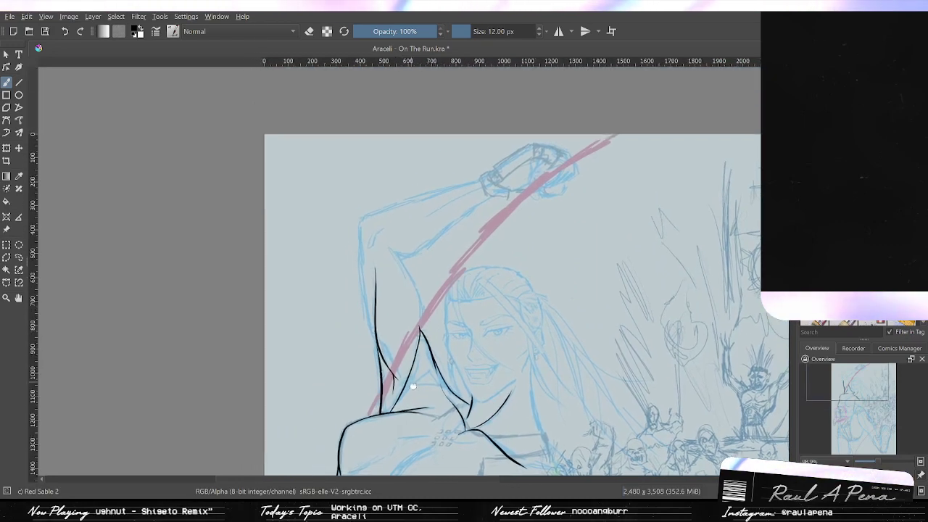
pyautogui.moveTo(400, 225); pyautogui.dragTo(440, 293)
pyautogui.hotkey('ctrl', 'z')
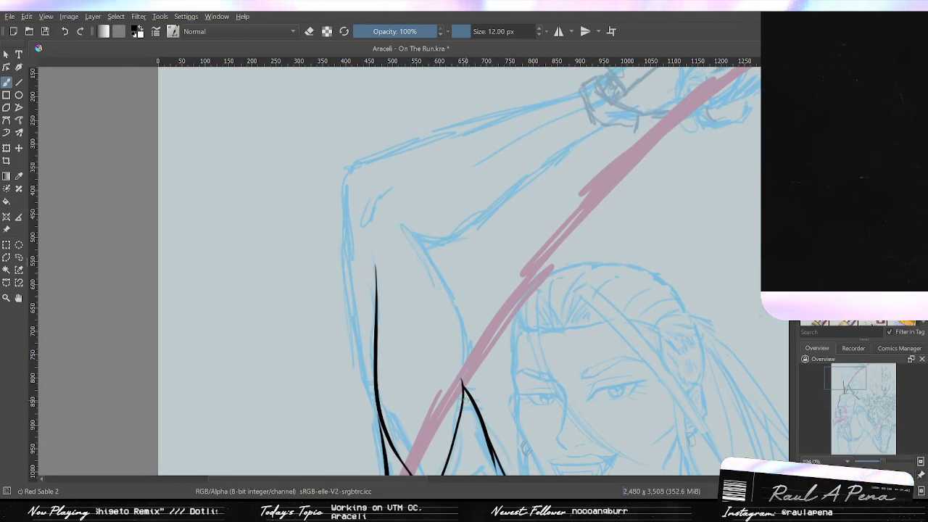
pyautogui.scroll(3, 463, 435)
pyautogui.moveTo(463, 416); pyautogui.dragTo(424, 182)
pyautogui.hotkey('ctrl', 'z')
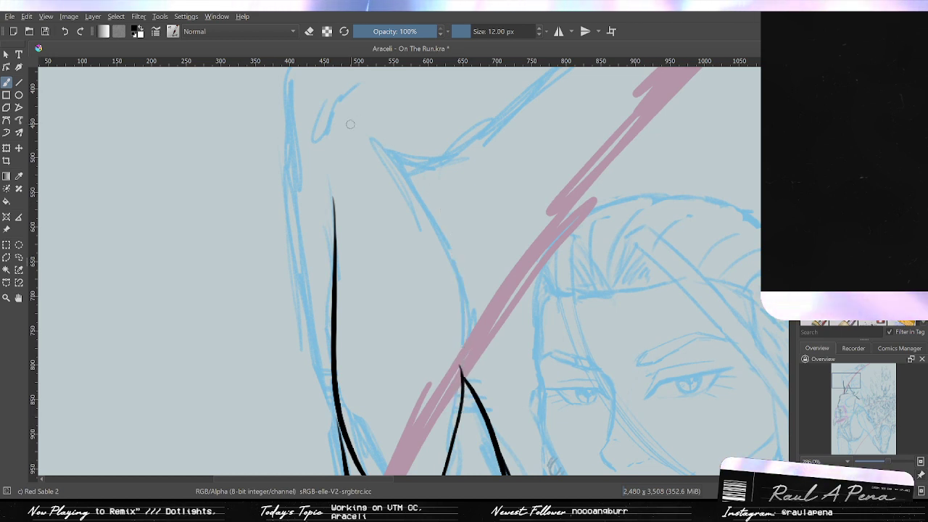
pyautogui.moveTo(339, 113); pyautogui.dragTo(462, 374)
pyautogui.hotkey('ctrl', 'z')
pyautogui.moveTo(363, 121); pyautogui.dragTo(442, 444)
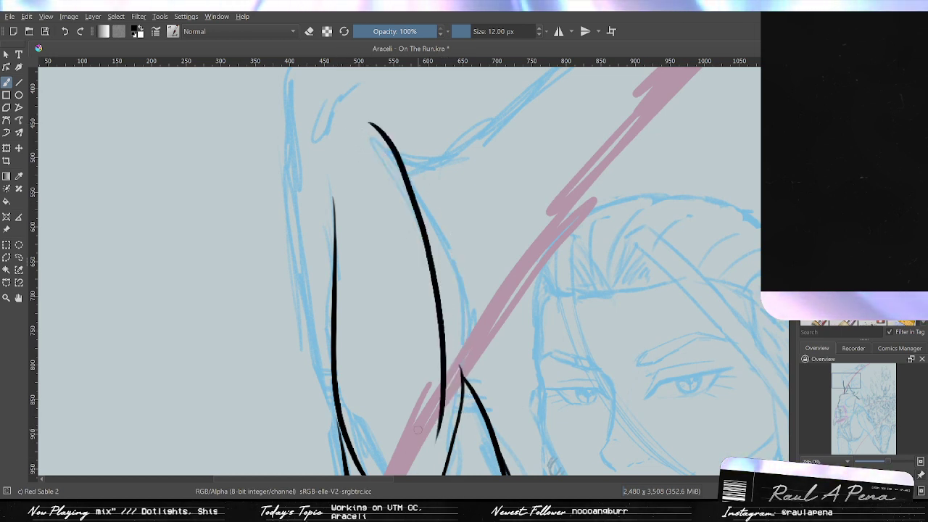
pyautogui.hotkey('ctrl', 'z')
pyautogui.moveTo(375, 137); pyautogui.dragTo(464, 406)
pyautogui.hotkey('ctrl', 'z')
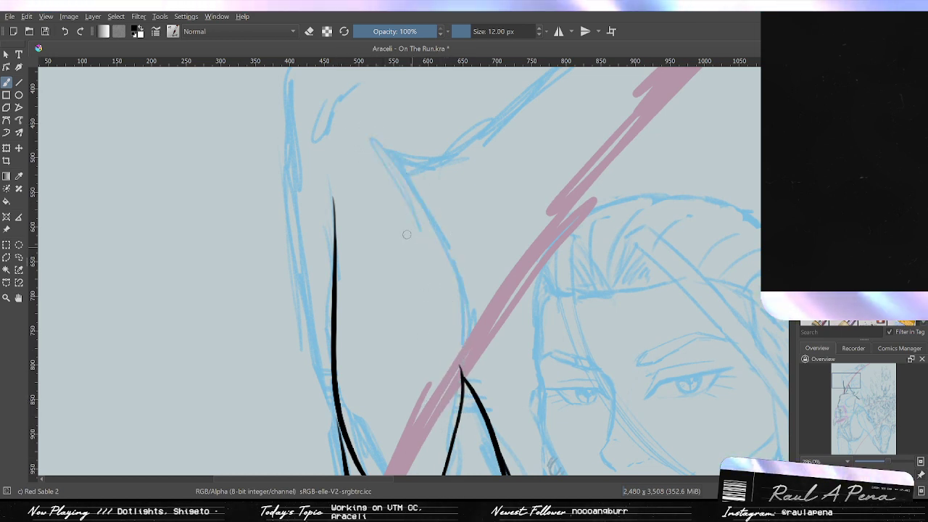
pyautogui.moveTo(367, 124); pyautogui.dragTo(444, 419)
pyautogui.hotkey('ctrl', 'z')
pyautogui.moveTo(359, 129)
pyautogui.mouseDown()
pyautogui.moveTo(435, 230)
pyautogui.moveTo(459, 376)
pyautogui.mouseUp()
pyautogui.hotkey('ctrl', 'z')
pyautogui.moveTo(368, 123); pyautogui.dragTo(482, 403)
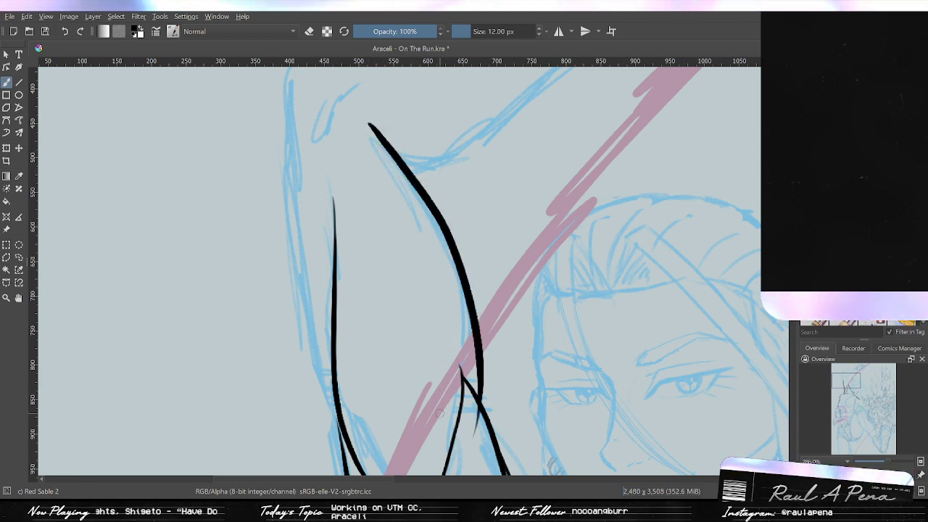
pyautogui.hotkey('ctrl', 'z')
pyautogui.moveTo(369, 121); pyautogui.dragTo(435, 457)
pyautogui.hotkey('ctrl', 'z')
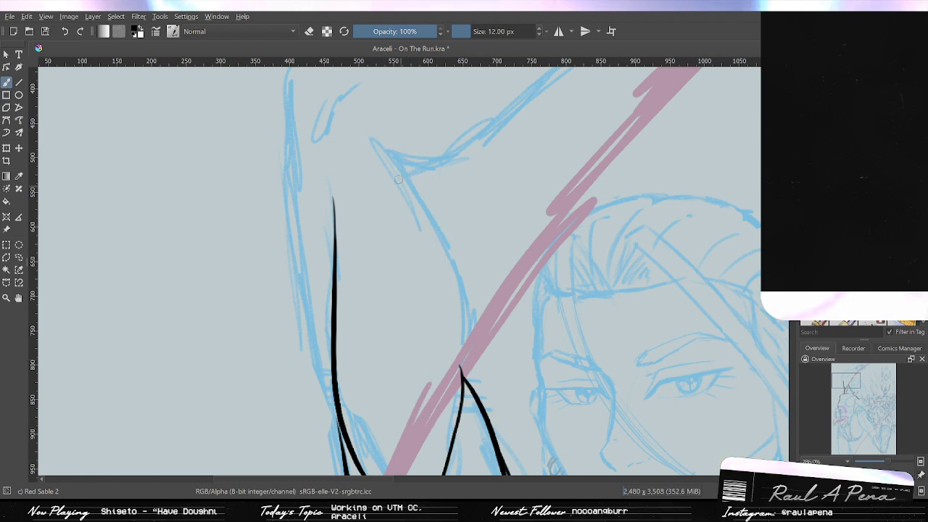
pyautogui.moveTo(364, 118); pyautogui.dragTo(448, 426)
pyautogui.hotkey('ctrl', 'z')
pyautogui.moveTo(396, 207); pyautogui.dragTo(323, 150)
pyautogui.moveTo(291, 75)
pyautogui.mouseDown()
pyautogui.moveTo(349, 128)
pyautogui.moveTo(389, 333)
pyautogui.mouseUp()
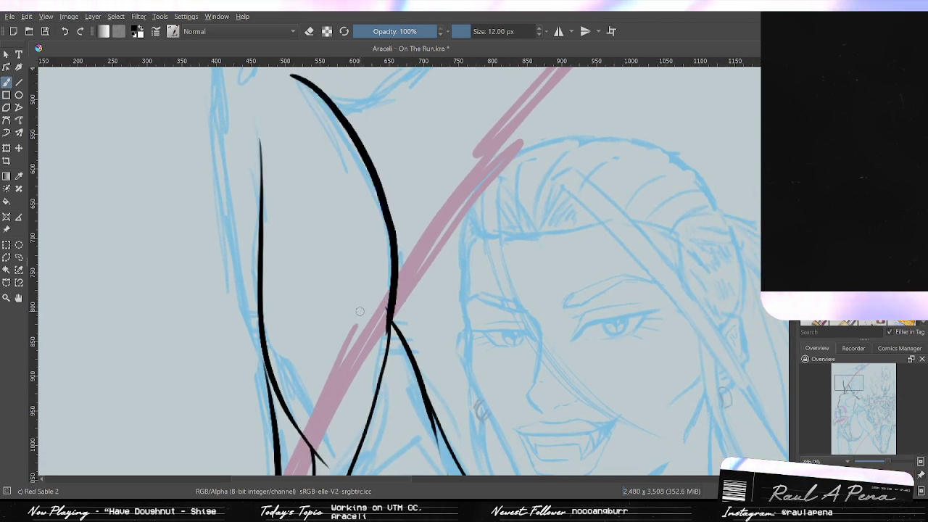
pyautogui.hotkey('ctrl', 'z')
# Ink the face-side contour of the raised upper arm in one curve from the elbow crease down to the armpit lines.
pyautogui.moveTo(354, 262); pyautogui.dragTo(377, 321)
pyautogui.scroll(1, 385, 330)
pyautogui.scroll(-1, 385, 330)
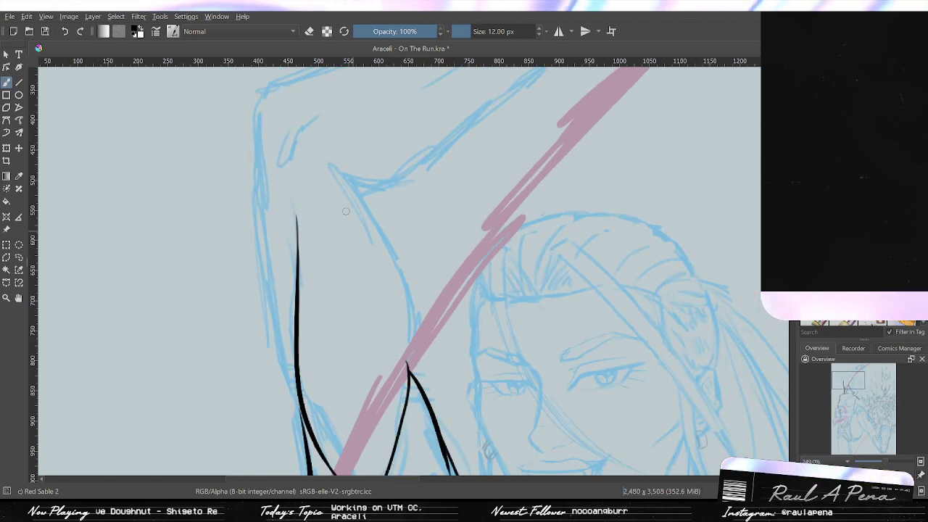
pyautogui.moveTo(321, 161); pyautogui.dragTo(409, 402)
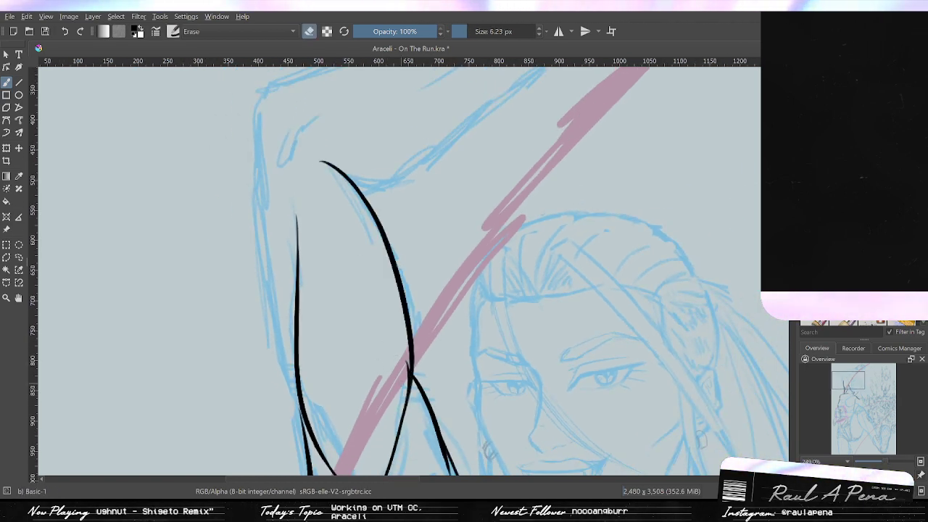
# Erase the stray line tip where the new upper-arm contour meets the two armpit lines.
pyautogui.scroll(2, 398, 348)
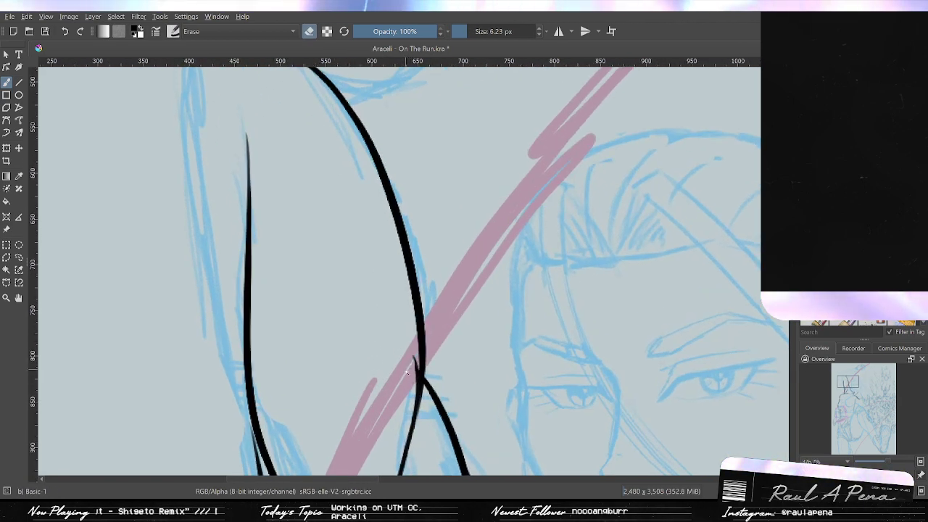
pyautogui.scroll(2, 415, 369)
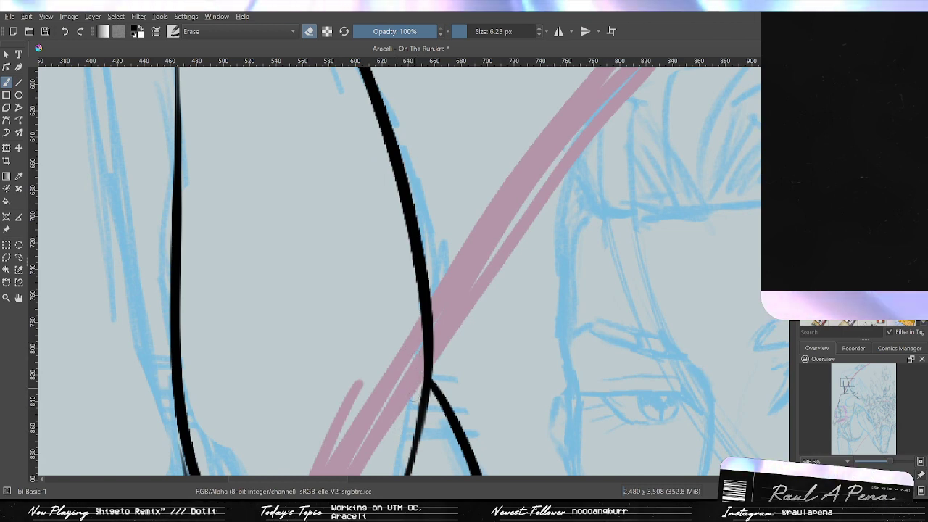
pyautogui.scroll(-5, 400, 393)
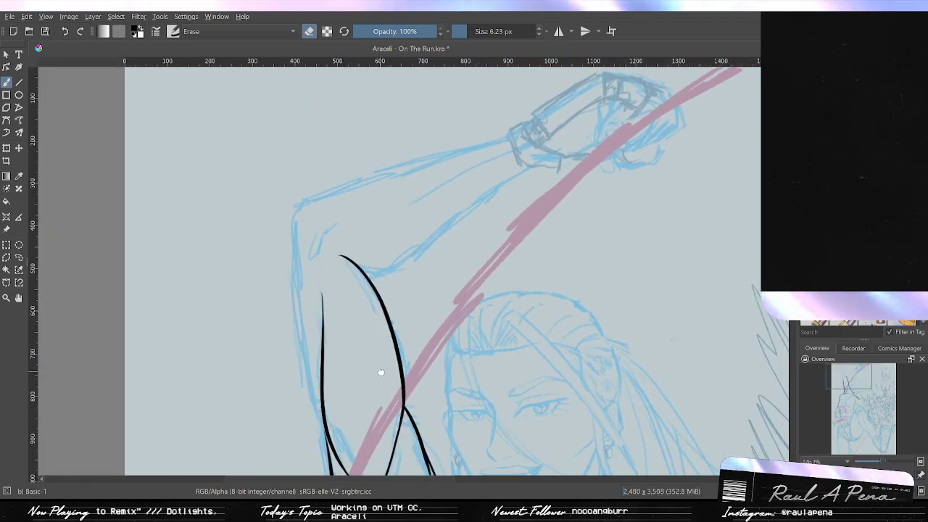
pyautogui.scroll(3, 403, 369)
pyautogui.scroll(-2, 402, 403)
pyautogui.moveTo(401, 404); pyautogui.dragTo(416, 286)
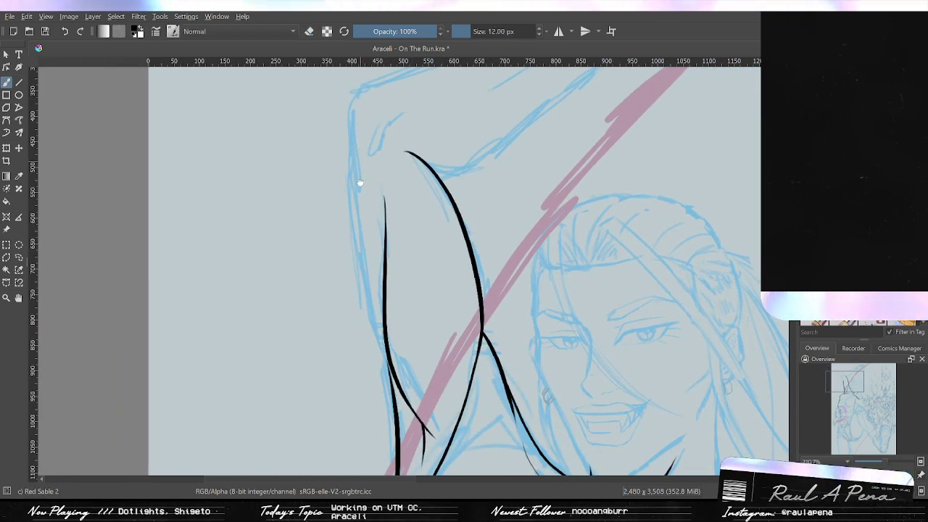
pyautogui.moveTo(358, 182); pyautogui.dragTo(357, 249)
pyautogui.moveTo(353, 158); pyautogui.dragTo(361, 375)
pyautogui.hotkey('ctrl', 'z')
pyautogui.moveTo(355, 157)
pyautogui.mouseDown()
pyautogui.moveTo(349, 271)
pyautogui.moveTo(379, 416)
pyautogui.mouseUp()
pyautogui.hotkey('ctrl', 'z')
pyautogui.moveTo(355, 158); pyautogui.dragTo(381, 416)
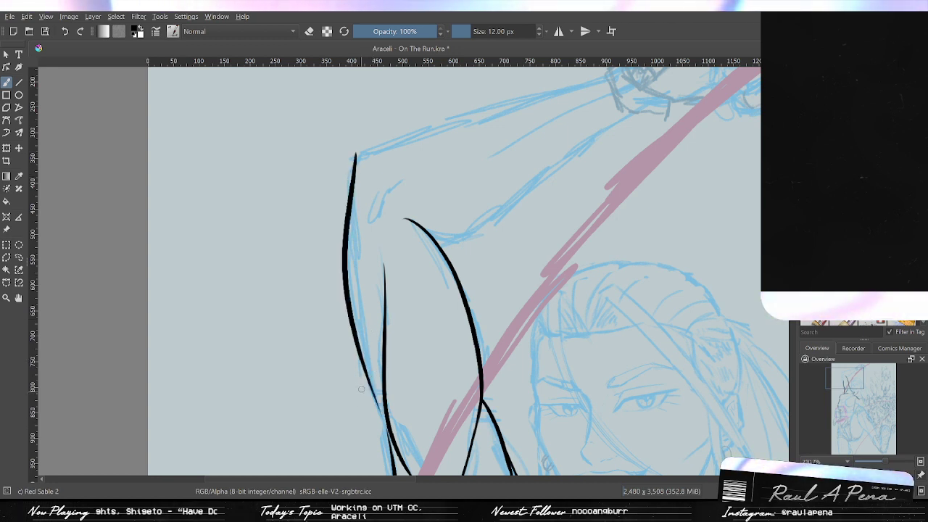
pyautogui.hotkey('ctrl', 'z')
pyautogui.moveTo(355, 152); pyautogui.dragTo(363, 395)
pyautogui.hotkey('ctrl', 'z')
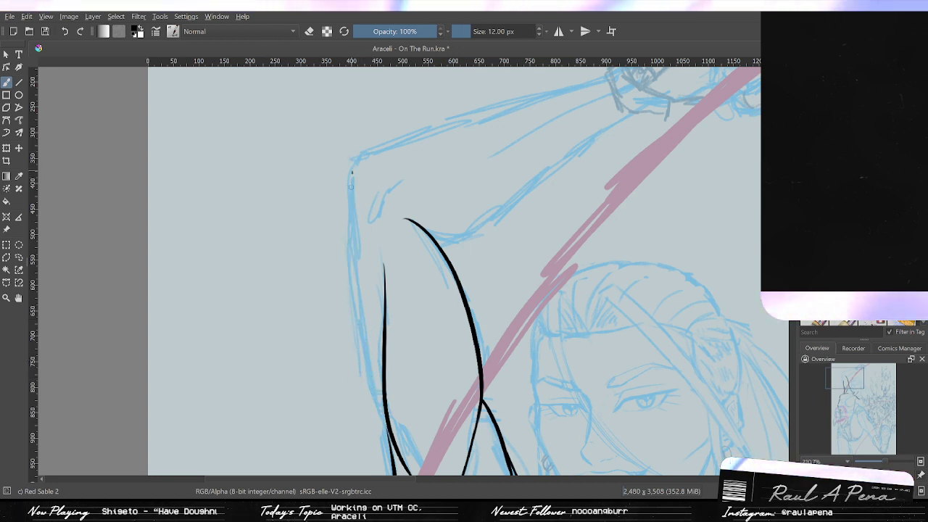
pyautogui.moveTo(351, 172); pyautogui.dragTo(383, 404)
pyautogui.hotkey('ctrl', 'z')
pyautogui.moveTo(350, 161); pyautogui.dragTo(377, 417)
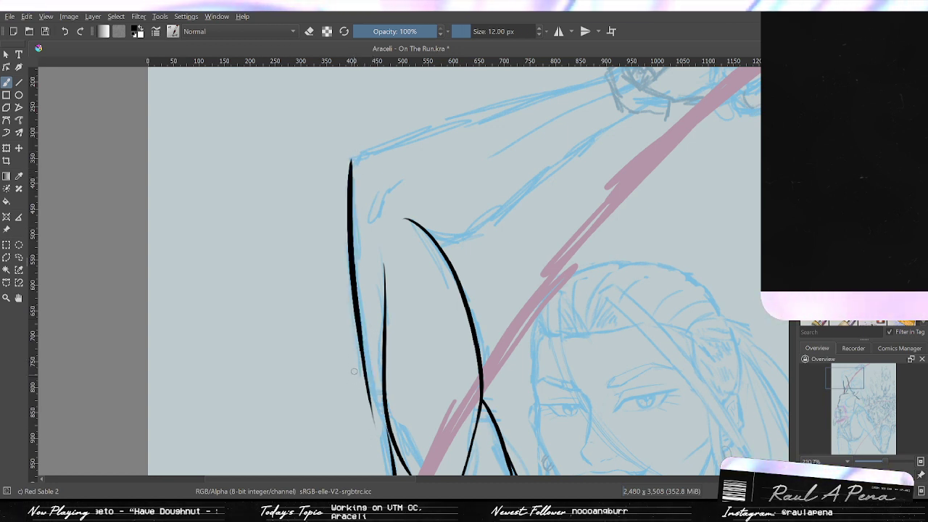
pyautogui.hotkey('ctrl', 'z')
pyautogui.hotkey('ctrl', 'z')
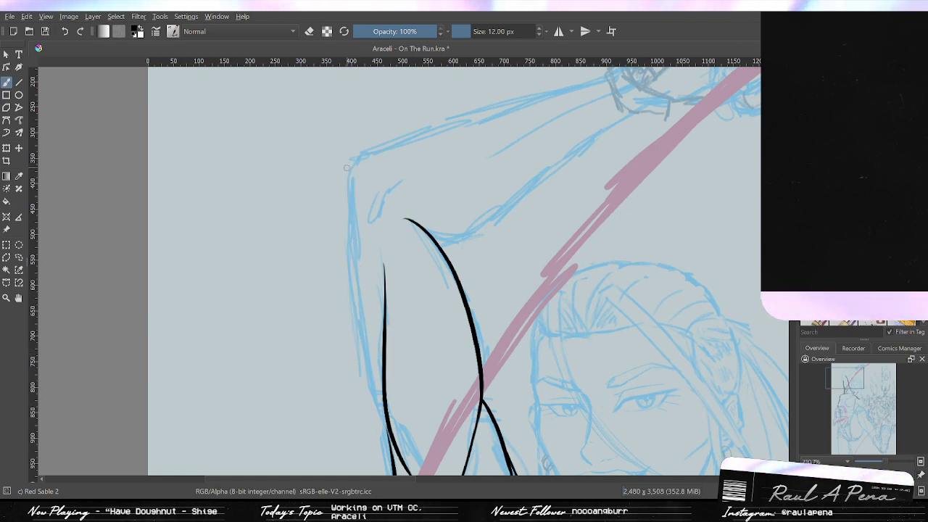
pyautogui.moveTo(351, 165); pyautogui.dragTo(358, 290)
pyautogui.hotkey('ctrl', 'z')
# Ink the outer contour of the raised upper arm from just below the elbow down to the existing muscle line.
pyautogui.moveTo(351, 176)
pyautogui.mouseDown()
pyautogui.moveTo(371, 410)
pyautogui.moveTo(381, 240)
pyautogui.mouseUp()
pyautogui.scroll(-2, 363, 340)
pyautogui.scroll(1, 364, 325)
# Erase the stray stroke end below the junction of the outer arm contour and muscle line with a 2.32 px eraser.
pyautogui.press('/')
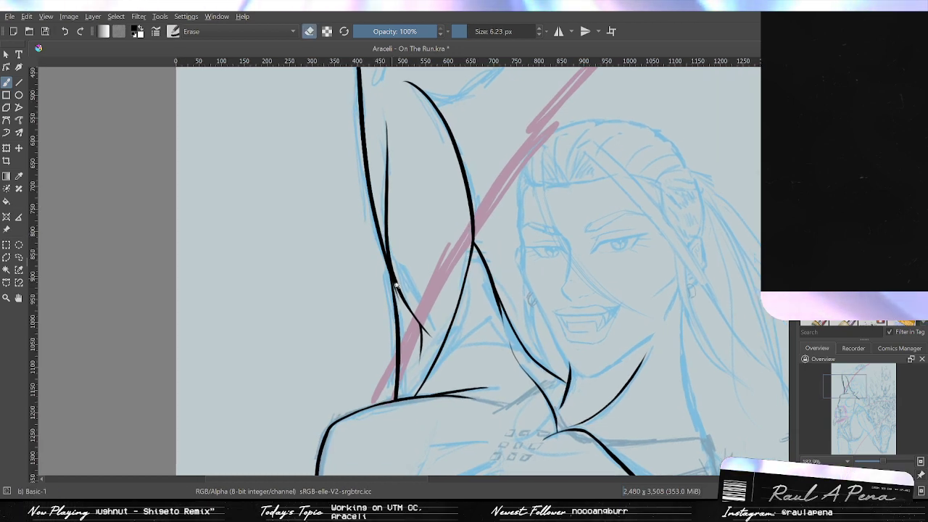
pyautogui.scroll(5, 395, 285)
pyautogui.moveTo(376, 293); pyautogui.dragTo(397, 343)
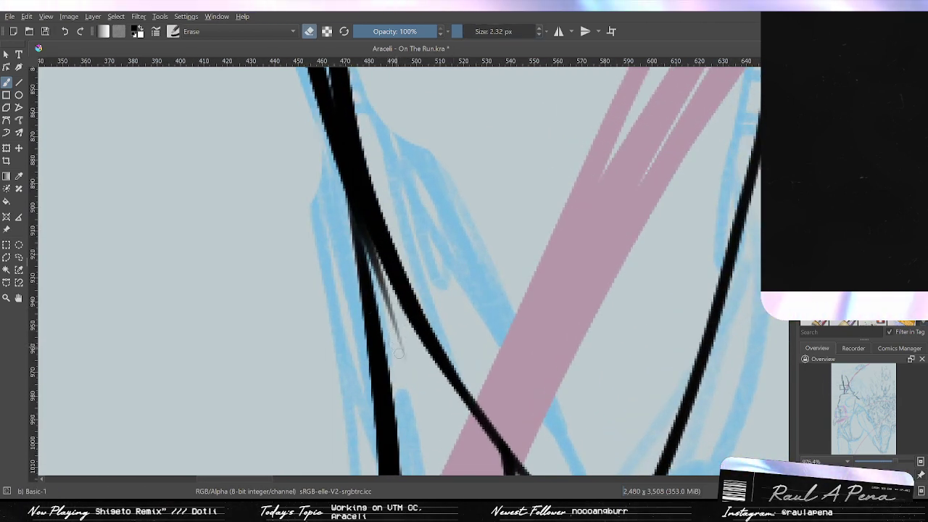
pyautogui.moveTo(365, 241); pyautogui.dragTo(380, 279)
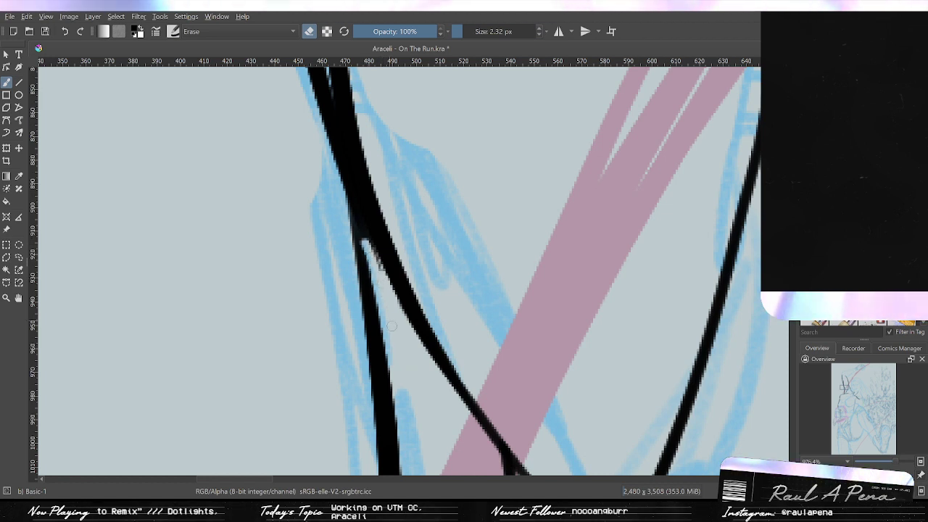
pyautogui.moveTo(364, 234); pyautogui.dragTo(390, 318)
# Switch back to the 12 px ink brush and restore the thinned outer line just below the cleaned junction.
pyautogui.press('/')
pyautogui.moveTo(359, 207); pyautogui.dragTo(373, 311)
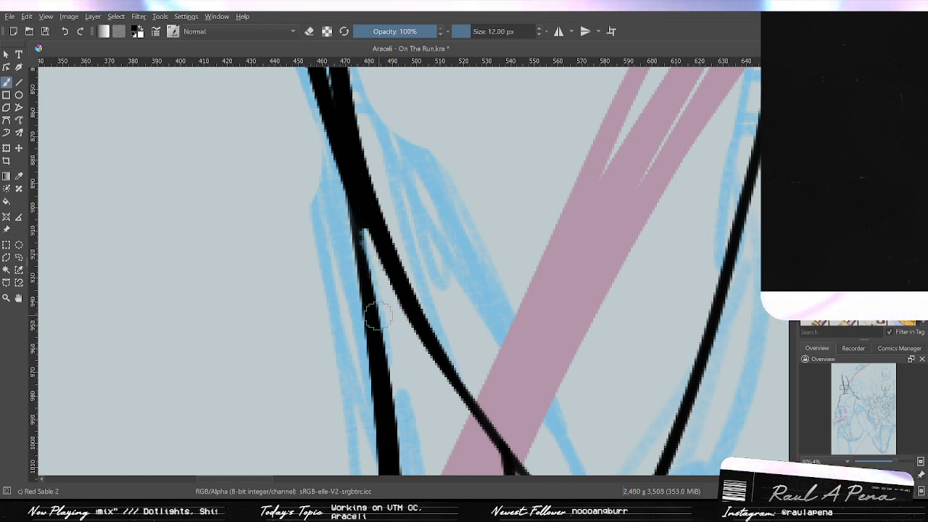
pyautogui.moveTo(362, 226); pyautogui.dragTo(369, 292)
pyautogui.hotkey('ctrl', 'z')
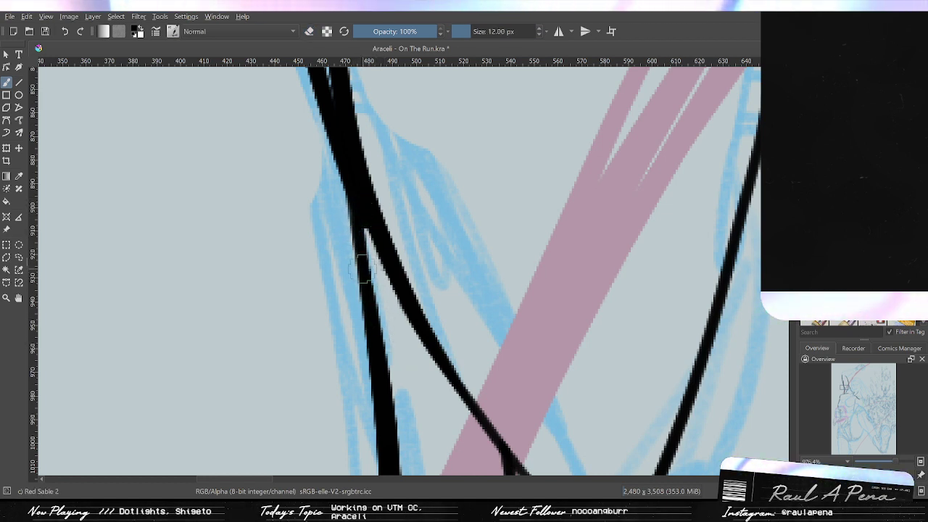
pyautogui.scroll(-5, 363, 243)
pyautogui.scroll(4, 393, 249)
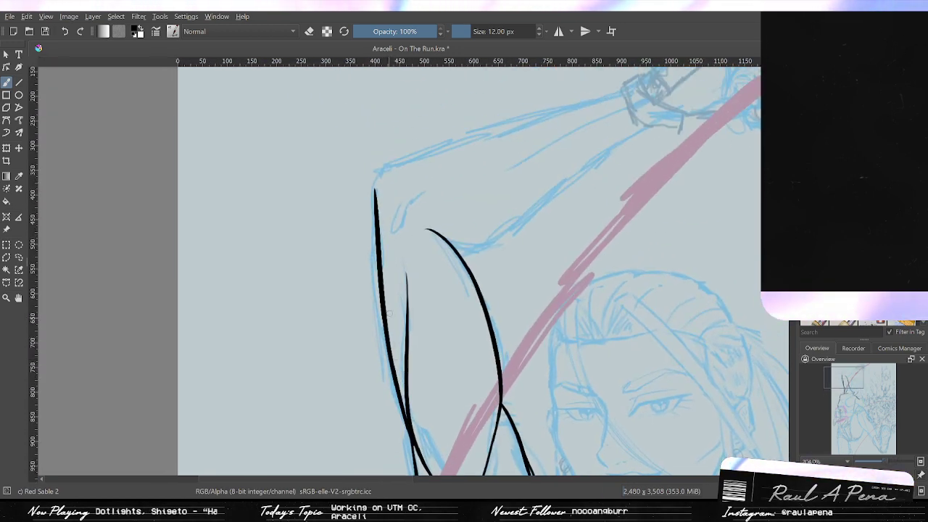
pyautogui.scroll(2, 378, 196)
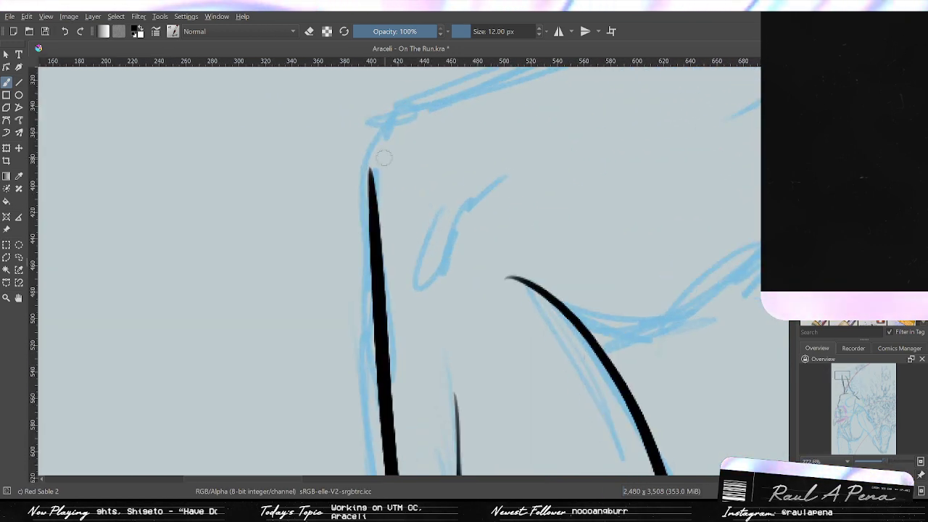
# Ink two short creases inside the bent elbow with the 12 px brush: one beside the elbow tip and a curved one below it.
pyautogui.scroll(2, 379, 155)
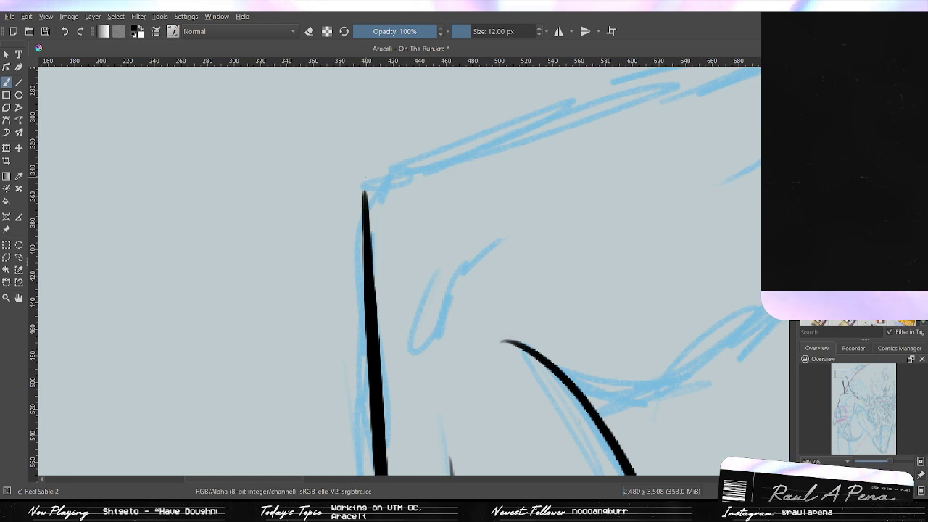
pyautogui.scroll(-2, 370, 225)
pyautogui.scroll(1, 432, 249)
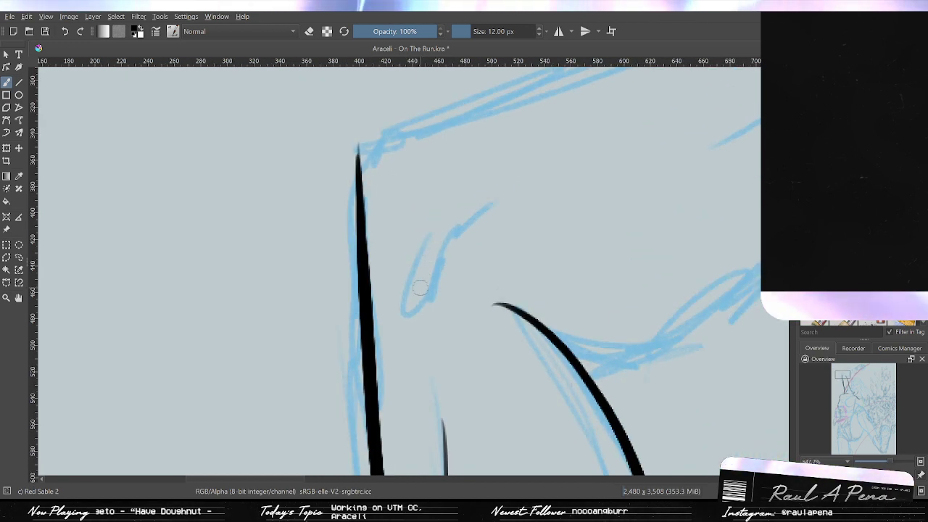
pyautogui.moveTo(419, 297)
pyautogui.mouseDown()
pyautogui.moveTo(479, 206)
pyautogui.moveTo(437, 201)
pyautogui.moveTo(420, 216)
pyautogui.mouseUp()
pyautogui.moveTo(341, 198)
pyautogui.mouseDown()
pyautogui.moveTo(384, 263)
pyautogui.moveTo(363, 227)
pyautogui.mouseUp()
pyautogui.hotkey('ctrl', 'z')
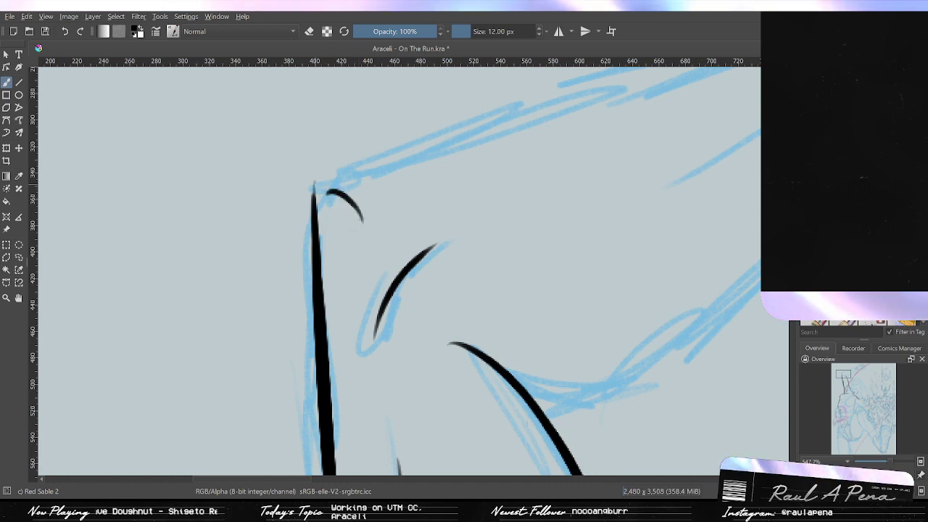
pyautogui.moveTo(314, 184); pyautogui.dragTo(589, 120)
pyautogui.hotkey('ctrl', 'z')
pyautogui.scroll(-2, 514, 145)
pyautogui.moveTo(532, 166); pyautogui.dragTo(498, 218)
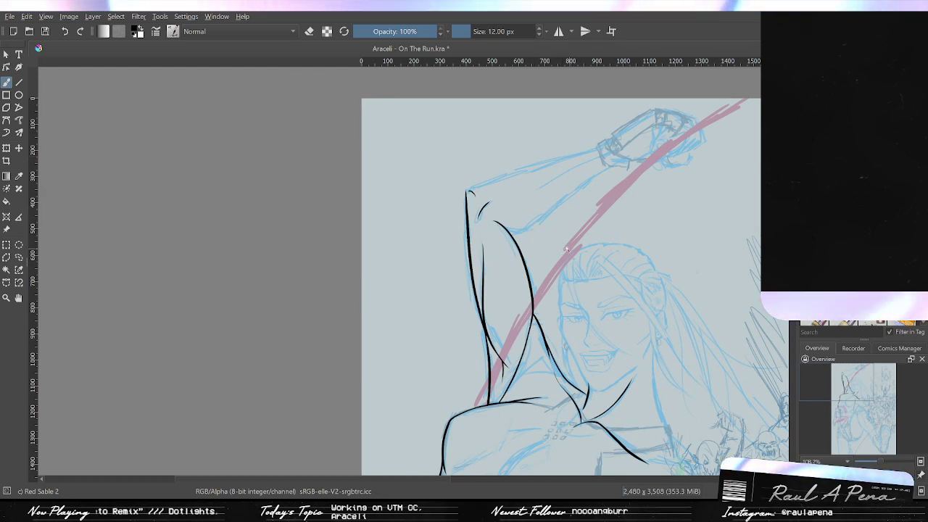
pyautogui.scroll(-4, 551, 239)
pyautogui.scroll(3, 513, 157)
pyautogui.scroll(6, 513, 158)
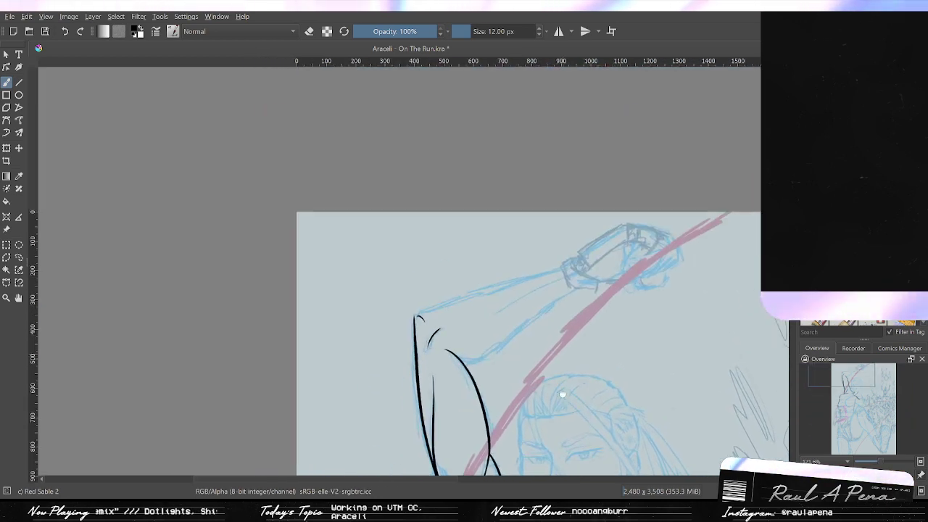
pyautogui.moveTo(687, 177); pyautogui.dragTo(305, 313)
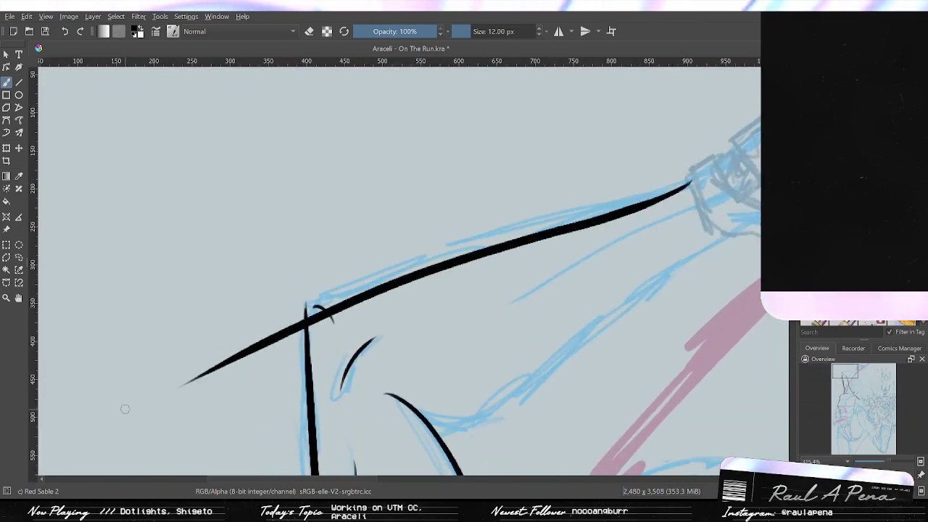
pyautogui.hotkey('ctrl', 'z')
pyautogui.moveTo(681, 183); pyautogui.dragTo(239, 330)
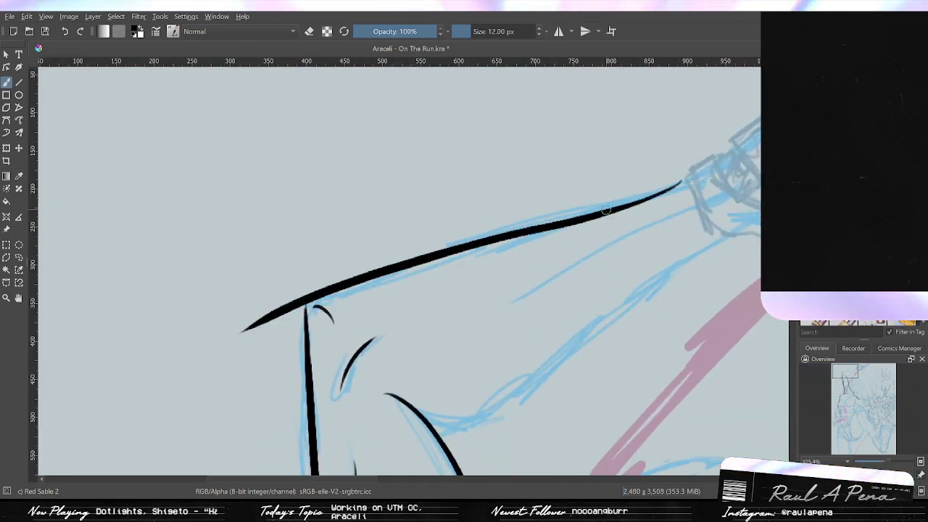
pyautogui.hotkey('ctrl', 'z')
pyautogui.moveTo(687, 181); pyautogui.dragTo(309, 312)
pyautogui.hotkey('ctrl', 'z')
pyautogui.moveTo(697, 182); pyautogui.dragTo(303, 310)
pyautogui.hotkey('ctrl', 'z')
pyautogui.hotkey('ctrl', 'z')
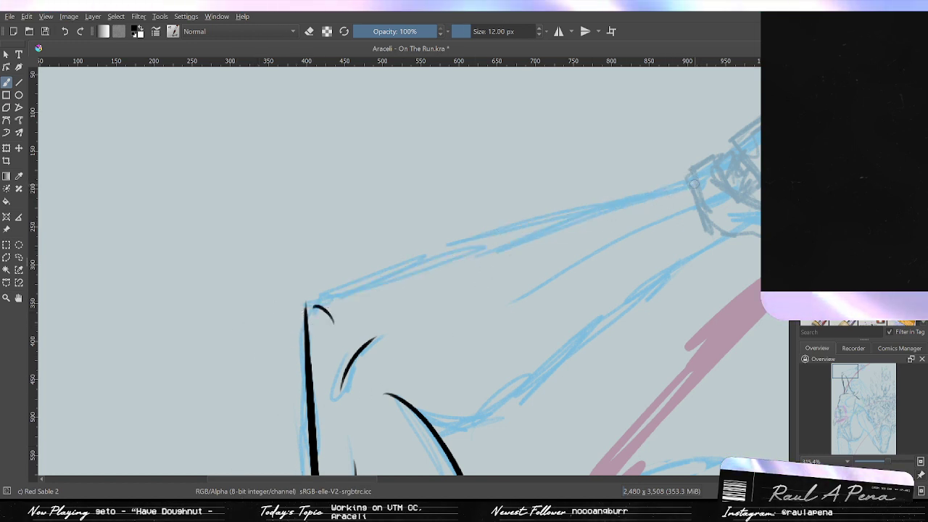
pyautogui.moveTo(694, 178)
pyautogui.mouseDown()
pyautogui.moveTo(443, 263)
pyautogui.moveTo(181, 386)
pyautogui.mouseUp()
pyautogui.hotkey('ctrl', 'z')
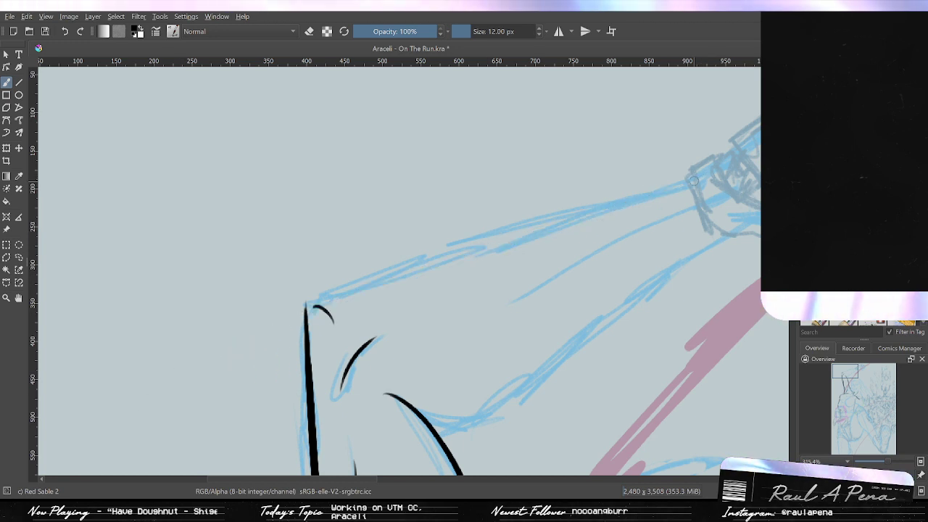
pyautogui.moveTo(693, 181); pyautogui.dragTo(243, 333)
pyautogui.hotkey('ctrl', 'z')
pyautogui.moveTo(699, 181)
pyautogui.mouseDown()
pyautogui.moveTo(333, 291)
pyautogui.moveTo(251, 333)
pyautogui.mouseUp()
pyautogui.hotkey('ctrl', 'z')
pyautogui.moveTo(696, 181)
pyautogui.mouseDown()
pyautogui.moveTo(522, 229)
pyautogui.moveTo(217, 336)
pyautogui.mouseUp()
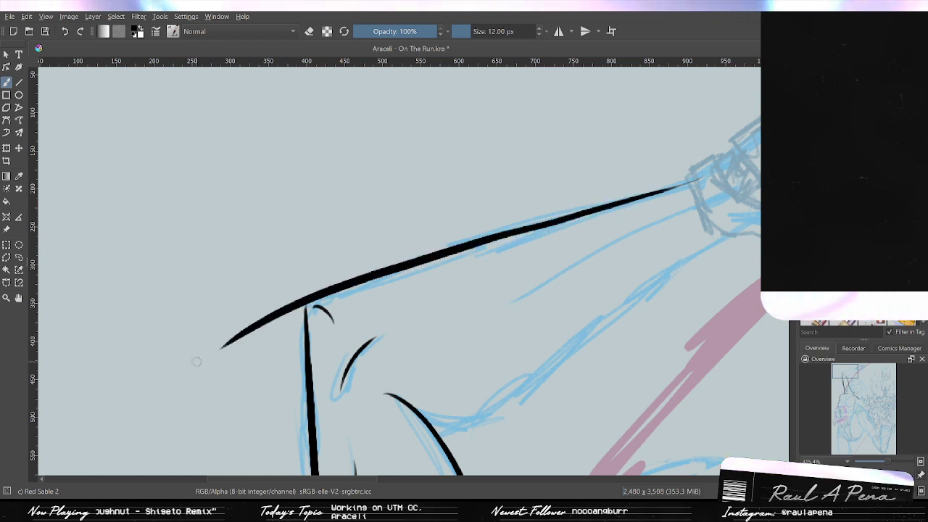
pyautogui.hotkey('ctrl', 'z')
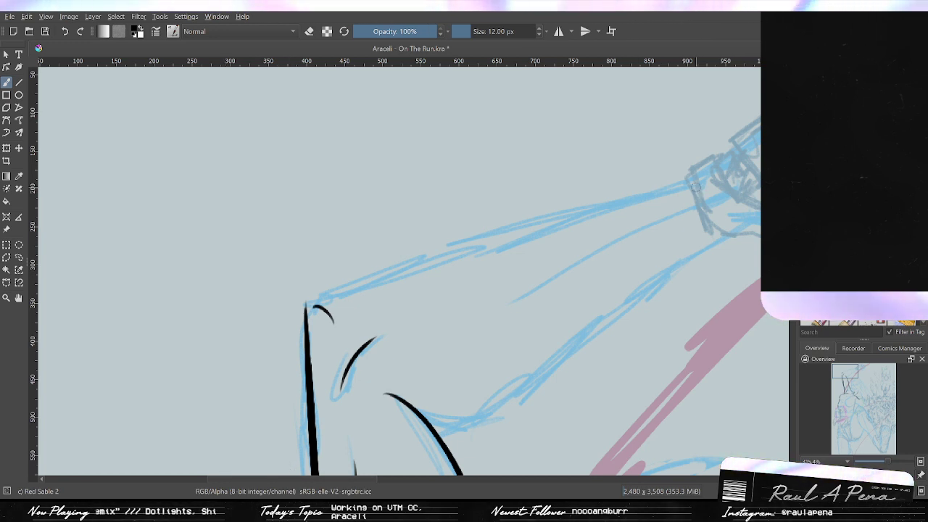
# Ink the forearm's upper contour as one long tapering stroke from the wrist past the elbow tip, retrying until it follows the sketch.
pyautogui.moveTo(710, 171); pyautogui.dragTo(229, 329)
pyautogui.hotkey('ctrl', 'z')
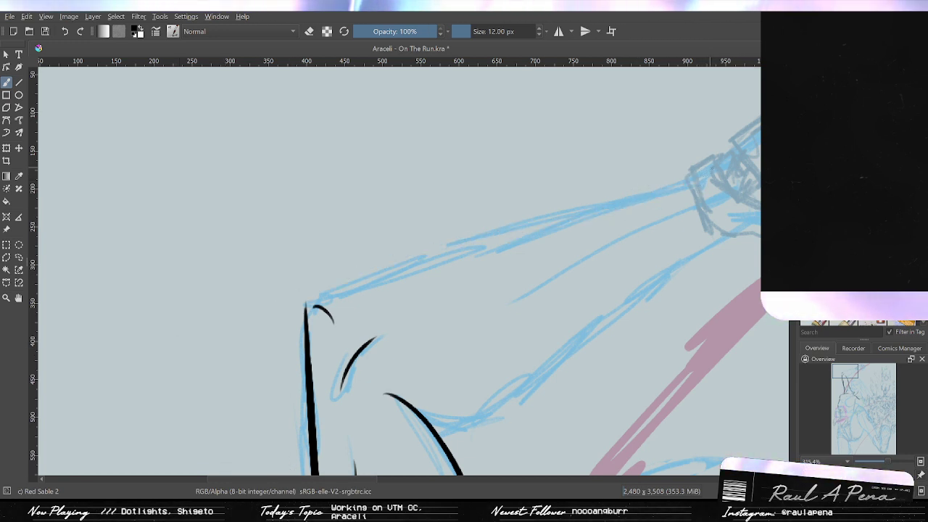
pyautogui.moveTo(712, 169); pyautogui.dragTo(168, 338)
pyautogui.hotkey('ctrl', 'z')
pyautogui.moveTo(711, 172); pyautogui.dragTo(200, 355)
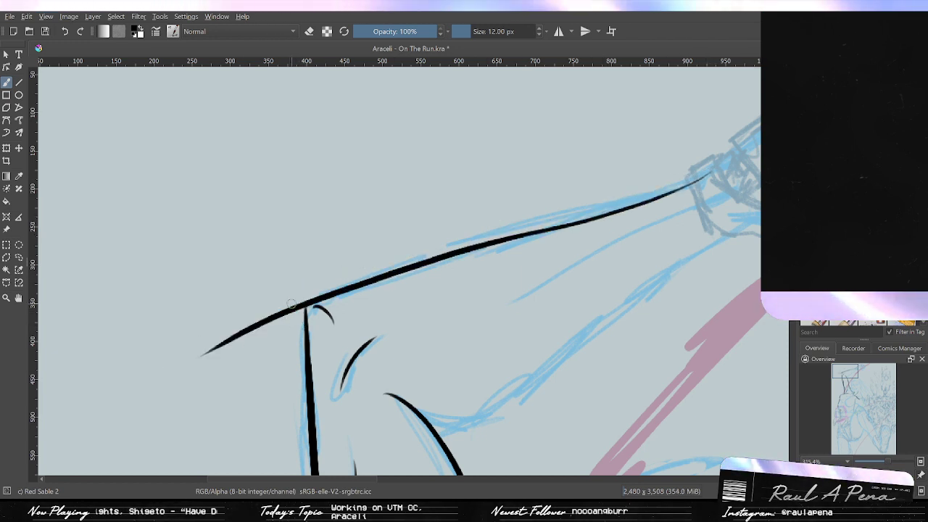
# Erase the part of the forearm's upper contour that overshoots the elbow corner, using a 16.18 px eraser.
pyautogui.scroll(3, 293, 323)
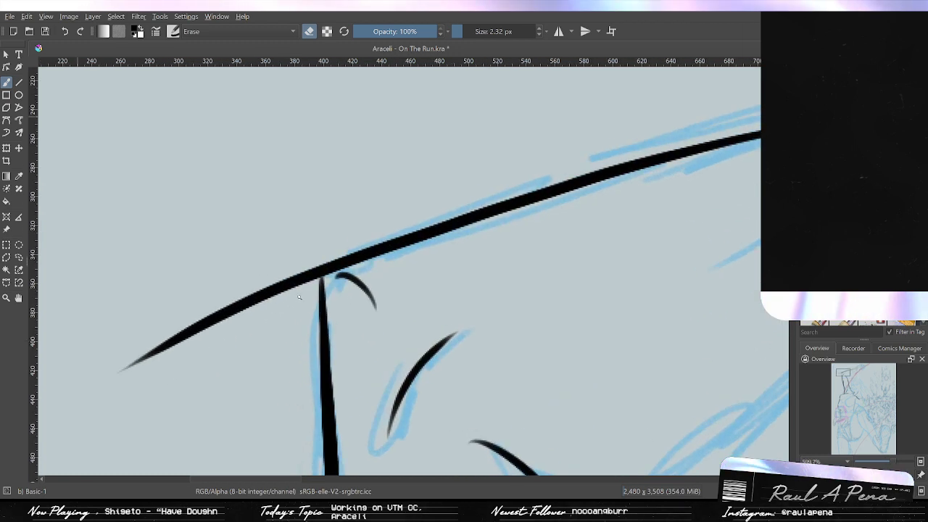
pyautogui.press('e')
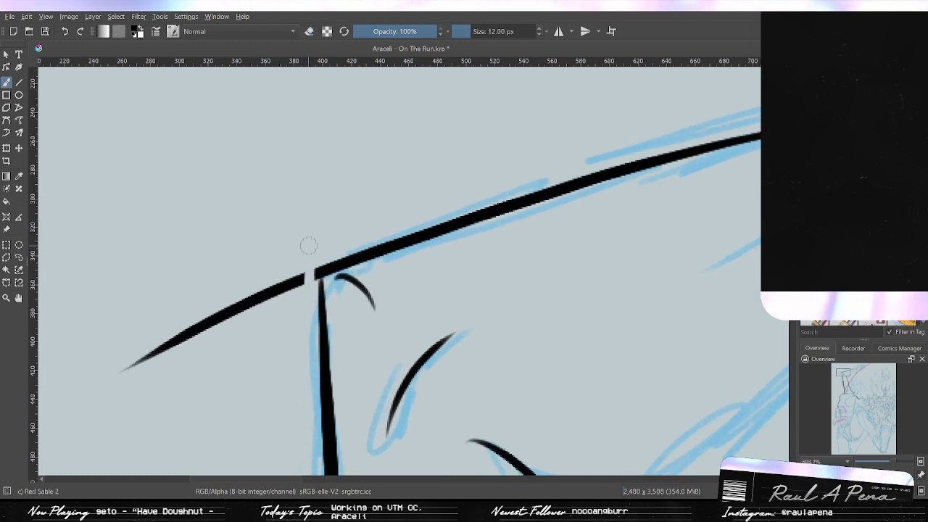
pyautogui.moveTo(308, 259); pyautogui.dragTo(309, 307)
pyautogui.hotkey('ctrl', 'z')
pyautogui.press('e')
pyautogui.moveTo(313, 263)
pyautogui.mouseDown()
pyautogui.moveTo(273, 307)
pyautogui.moveTo(279, 303)
pyautogui.moveTo(291, 282)
pyautogui.moveTo(191, 349)
pyautogui.moveTo(202, 329)
pyautogui.moveTo(215, 326)
pyautogui.moveTo(146, 364)
pyautogui.mouseUp()
pyautogui.click(472, 33)
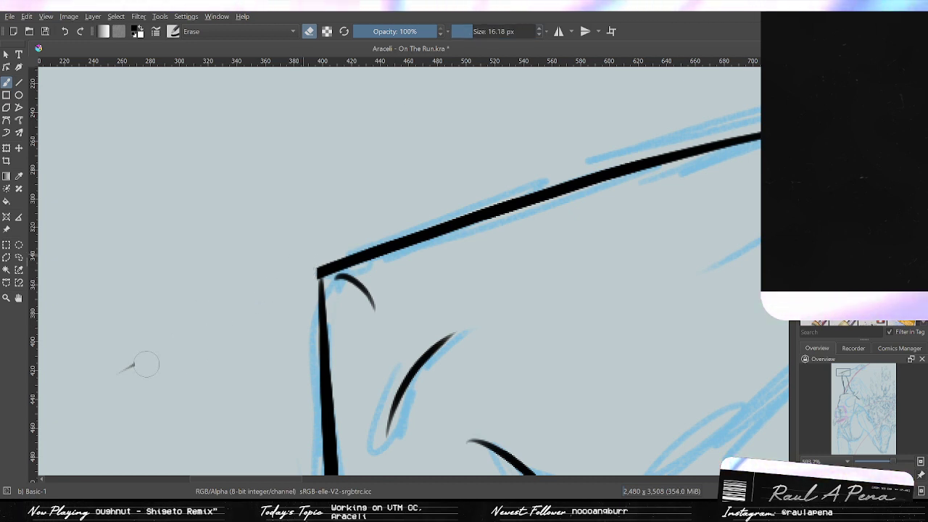
pyautogui.moveTo(298, 276); pyautogui.dragTo(316, 258)
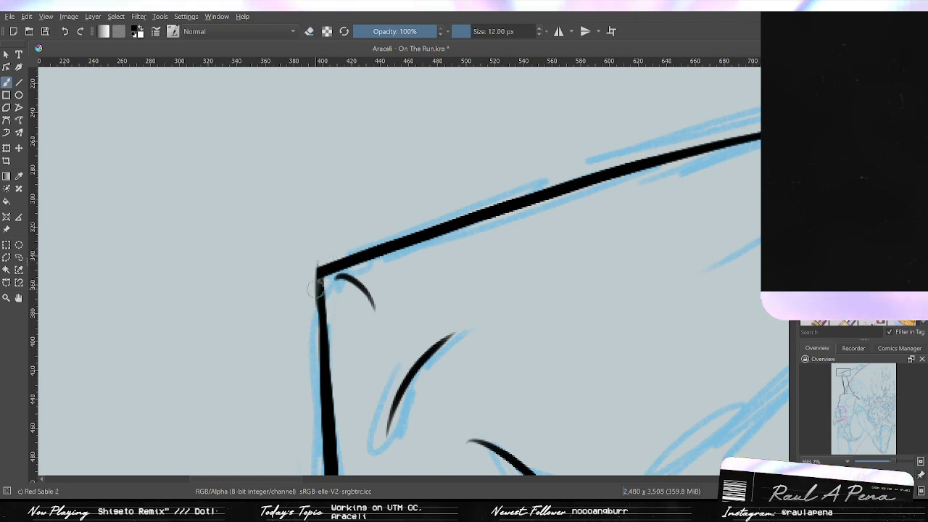
# Thicken the upper-arm line where it meets the elbow corner with the 12 px brush, and erase the overshoot above it with the 16.18 px eraser.
pyautogui.moveTo(317, 255); pyautogui.dragTo(324, 339)
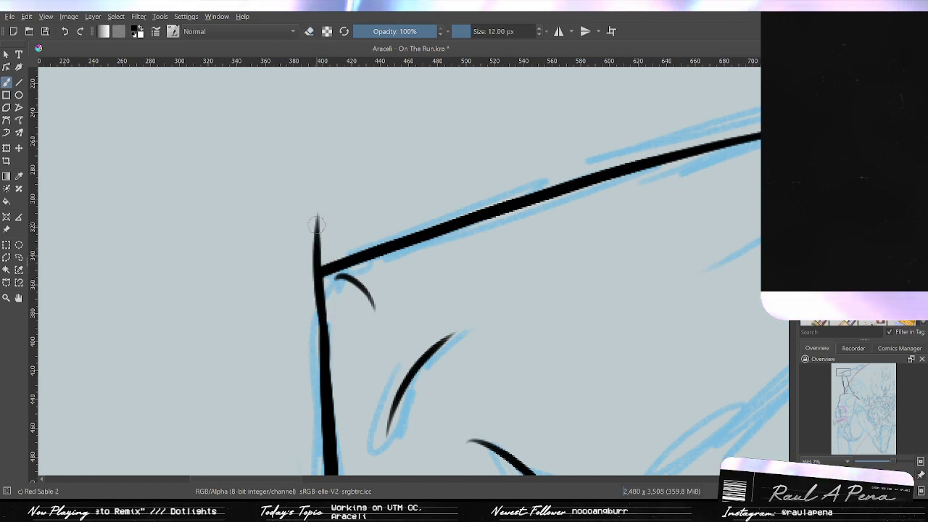
pyautogui.hotkey('ctrl', 'z')
pyautogui.moveTo(319, 235); pyautogui.dragTo(324, 347)
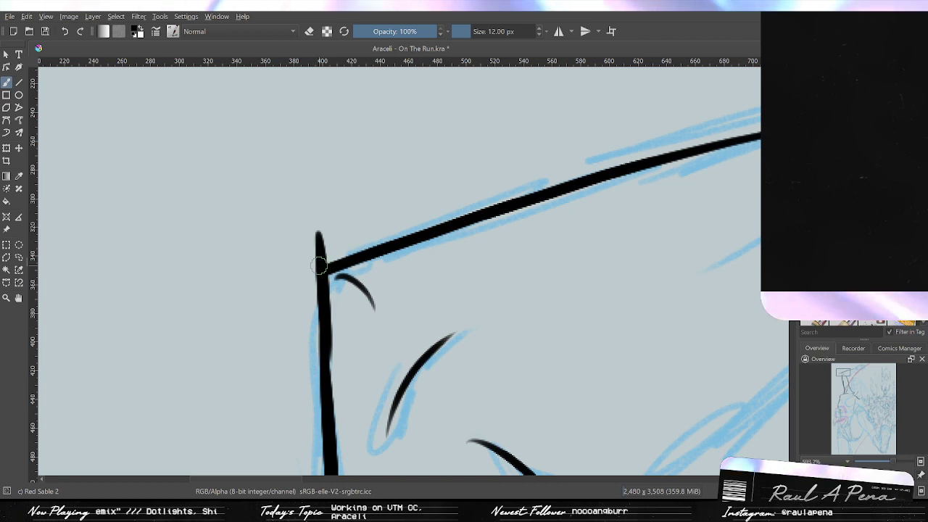
pyautogui.hotkey('ctrl', 'z')
pyautogui.moveTo(316, 239); pyautogui.dragTo(323, 344)
pyautogui.hotkey('ctrl', 'z')
pyautogui.moveTo(313, 220); pyautogui.dragTo(323, 342)
pyautogui.hotkey('ctrl', 'z')
pyautogui.hotkey('ctrl', 'z')
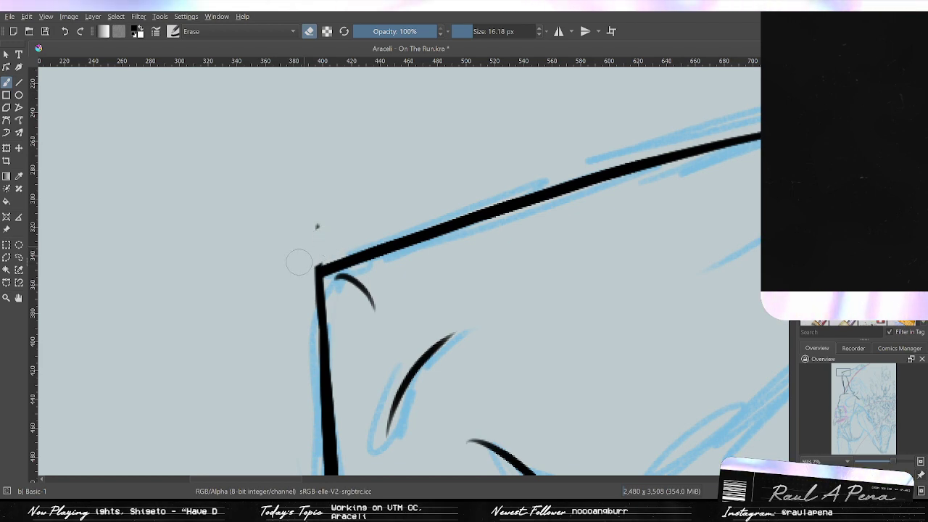
pyautogui.moveTo(300, 257)
pyautogui.mouseDown()
pyautogui.moveTo(314, 251)
pyautogui.moveTo(317, 226)
pyautogui.mouseUp()
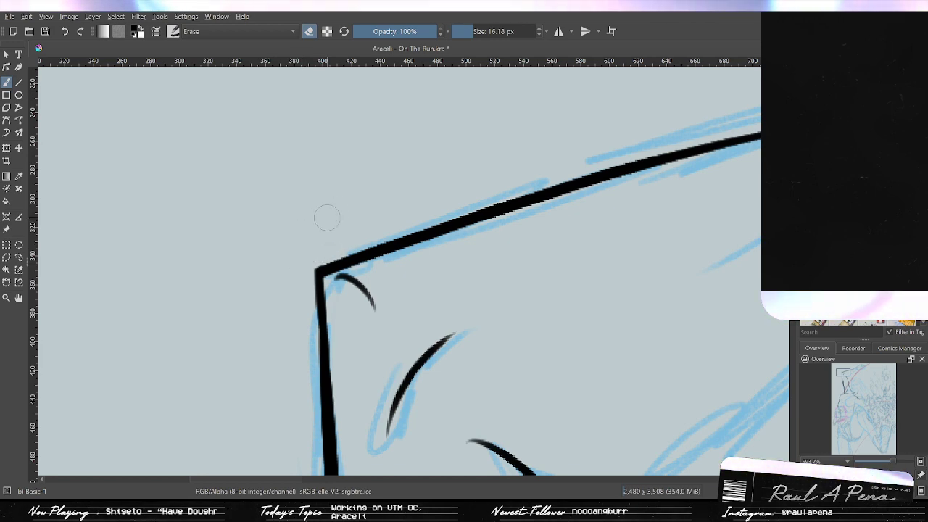
# Examine the inked elbow and upper forearm contour against the sketched forearm and hand.
pyautogui.scroll(-3, 613, 232)
pyautogui.moveTo(607, 246)
pyautogui.mouseDown()
pyautogui.moveTo(370, 316)
pyautogui.moveTo(242, 368)
pyautogui.moveTo(249, 365)
pyautogui.mouseUp()
pyautogui.scroll(-3, 376, 316)
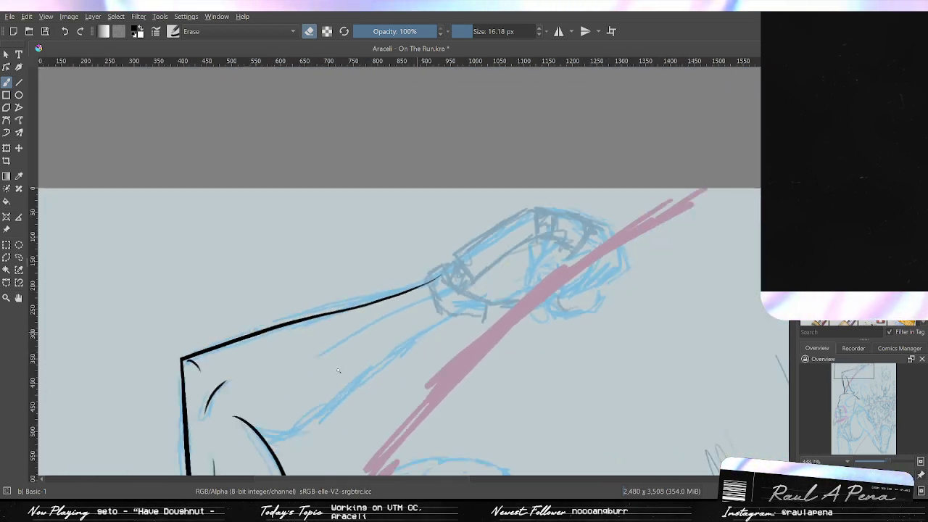
pyautogui.moveTo(326, 363); pyautogui.dragTo(406, 317)
pyautogui.scroll(2, 382, 341)
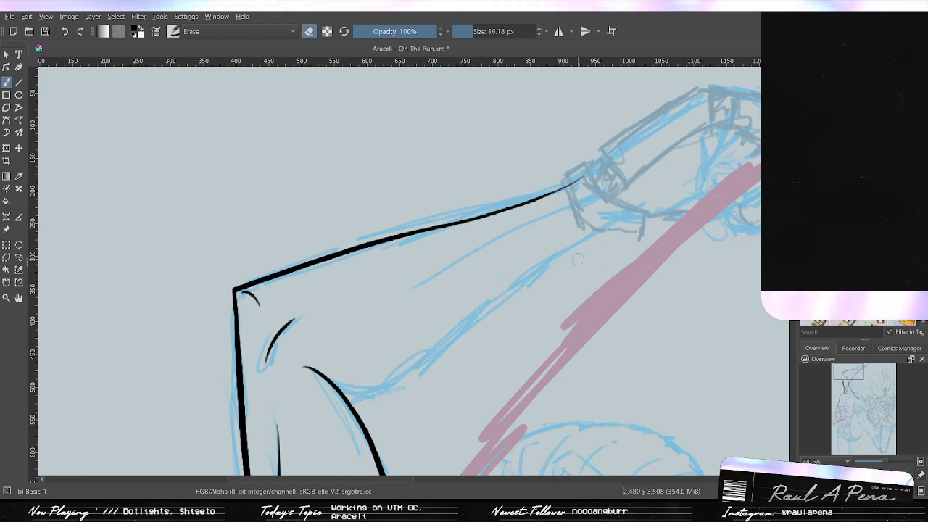
pyautogui.scroll(2, 611, 180)
pyautogui.scroll(-2, 611, 180)
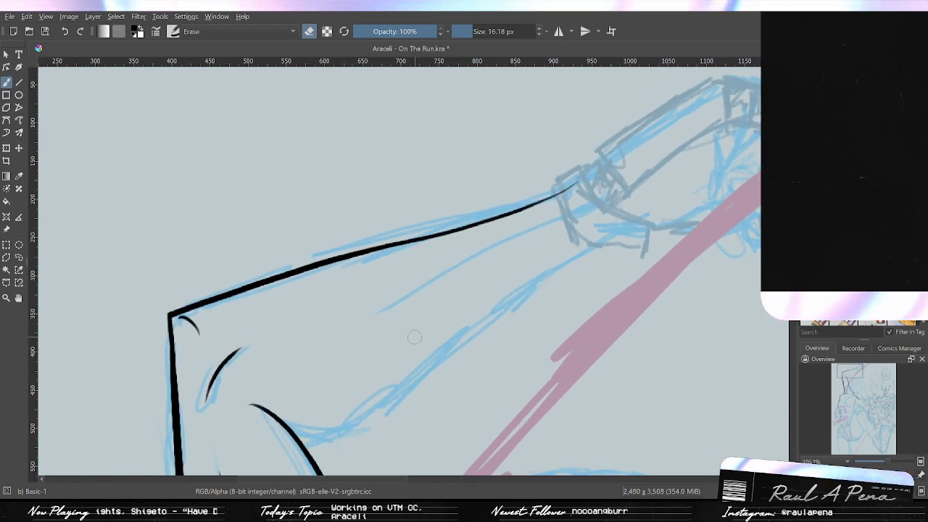
pyautogui.moveTo(410, 340); pyautogui.dragTo(518, 277)
pyautogui.moveTo(627, 248); pyautogui.dragTo(550, 268)
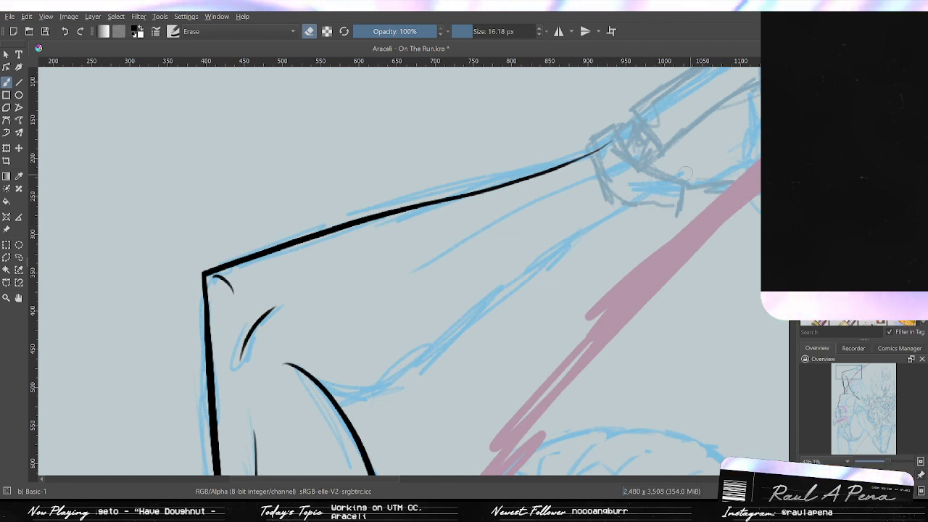
pyautogui.press('/')
pyautogui.moveTo(687, 184); pyautogui.dragTo(511, 290)
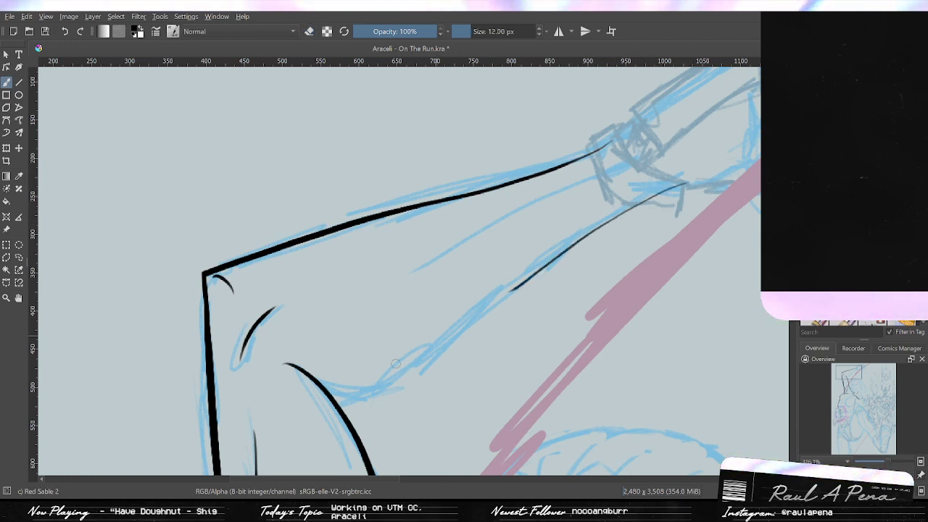
pyautogui.hotkey('ctrl', 'z')
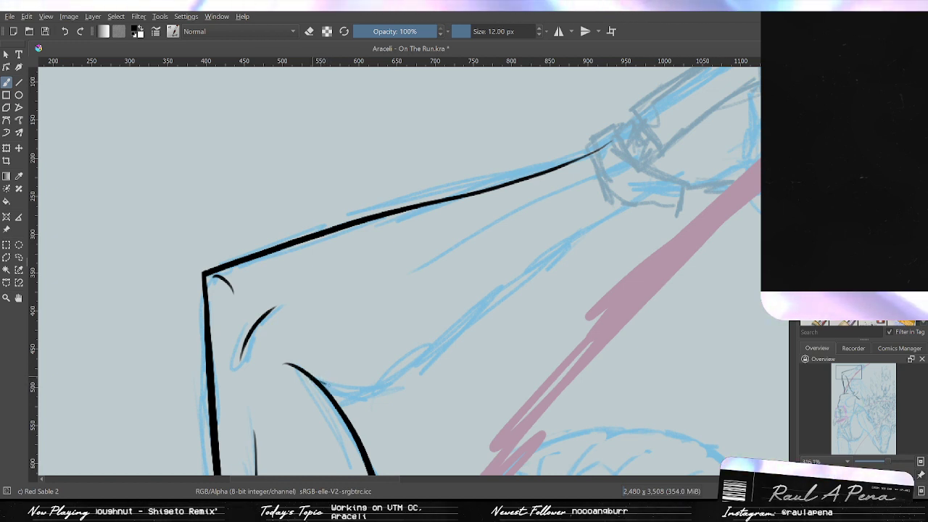
pyautogui.moveTo(324, 390); pyautogui.dragTo(492, 294)
pyautogui.hotkey('ctrl', 'z')
pyautogui.moveTo(322, 390)
pyautogui.mouseDown()
pyautogui.moveTo(488, 319)
pyautogui.moveTo(654, 198)
pyautogui.mouseUp()
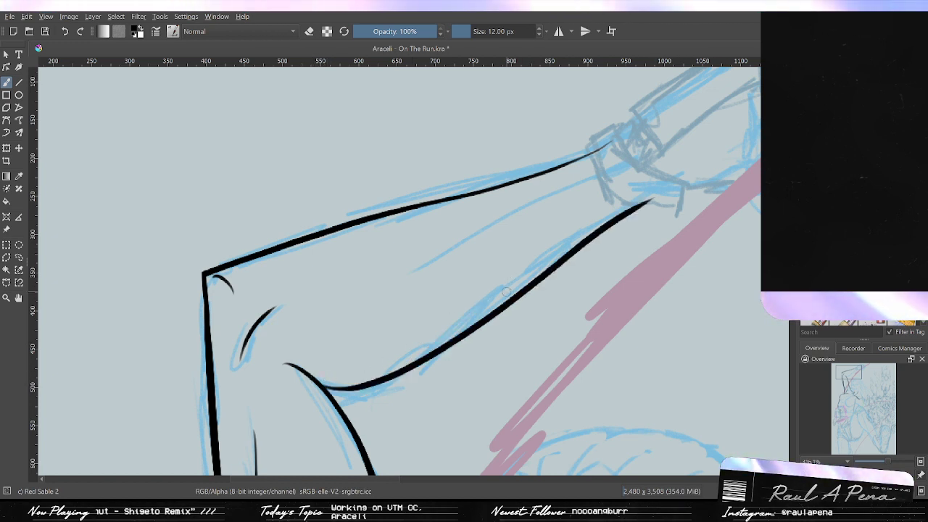
pyautogui.hotkey('ctrl', 'z')
pyautogui.hotkey('ctrl', 'shift', 'z')
pyautogui.hotkey('ctrl', 'z')
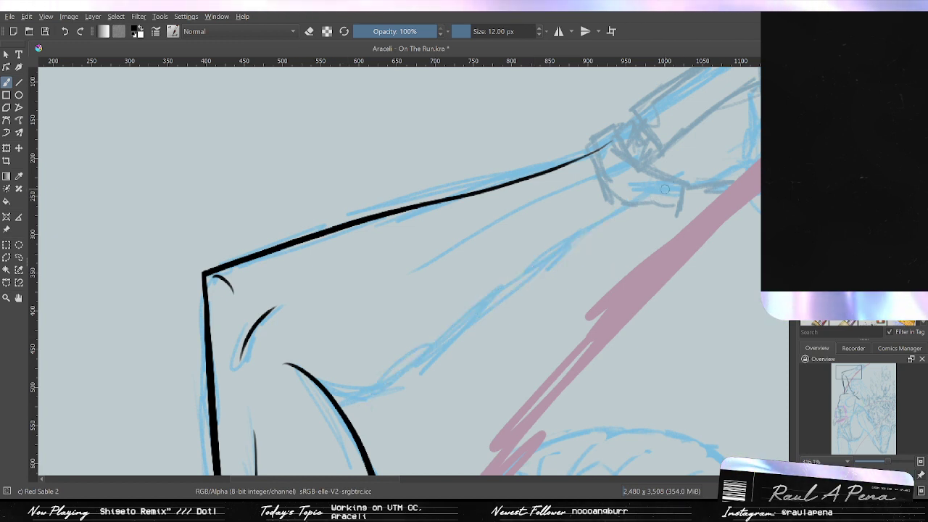
pyautogui.hotkey('ctrl', 'shift', 'z')
pyautogui.hotkey('ctrl', 'z')
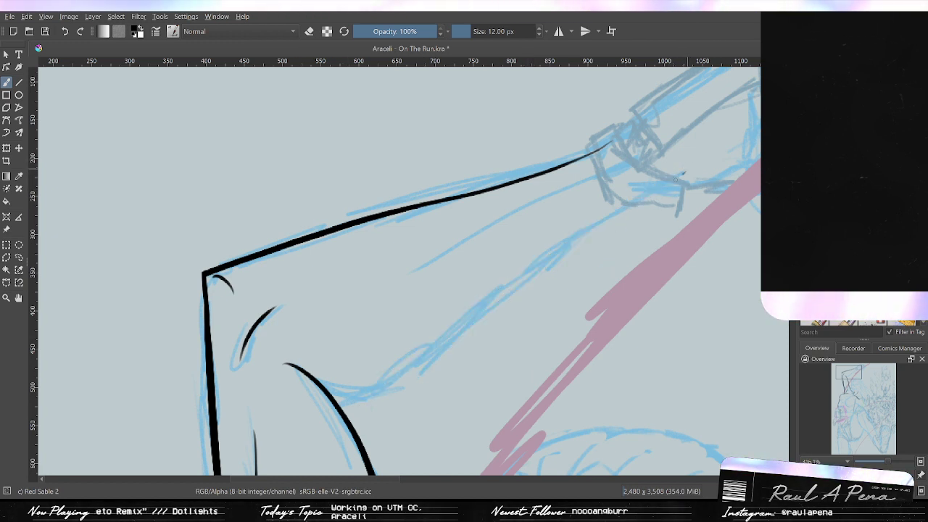
pyautogui.hotkey('ctrl', 'shift', 'z')
pyautogui.hotkey('ctrl', 'z')
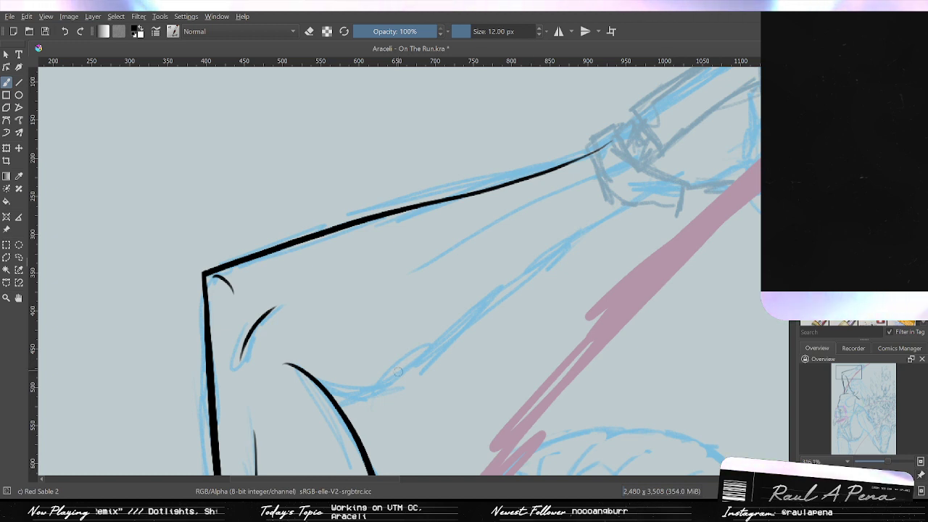
pyautogui.hotkey('ctrl', 'shift', 'z')
pyautogui.hotkey('ctrl', 'z')
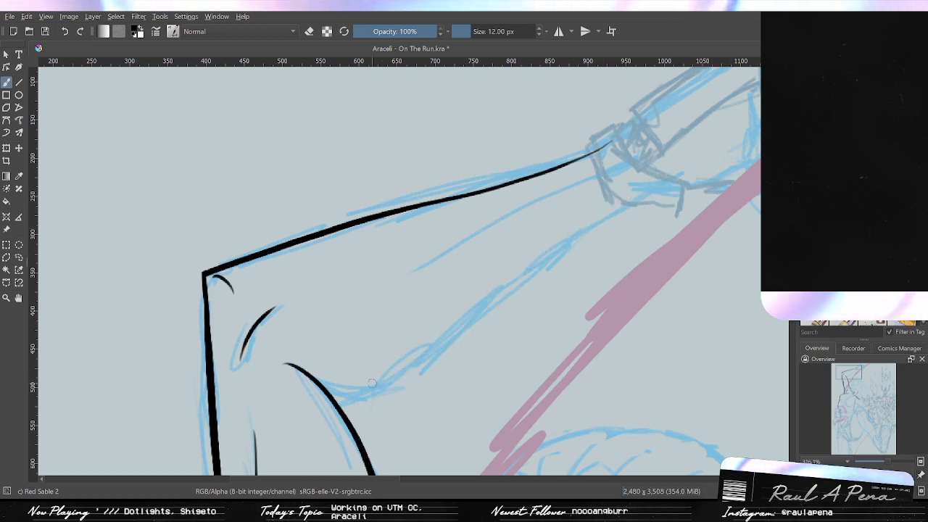
pyautogui.hotkey('ctrl', 'shift', 'z')
pyautogui.hotkey('ctrl', 'z')
pyautogui.hotkey('ctrl', 'shift', 'z')
pyautogui.hotkey('ctrl', 'z')
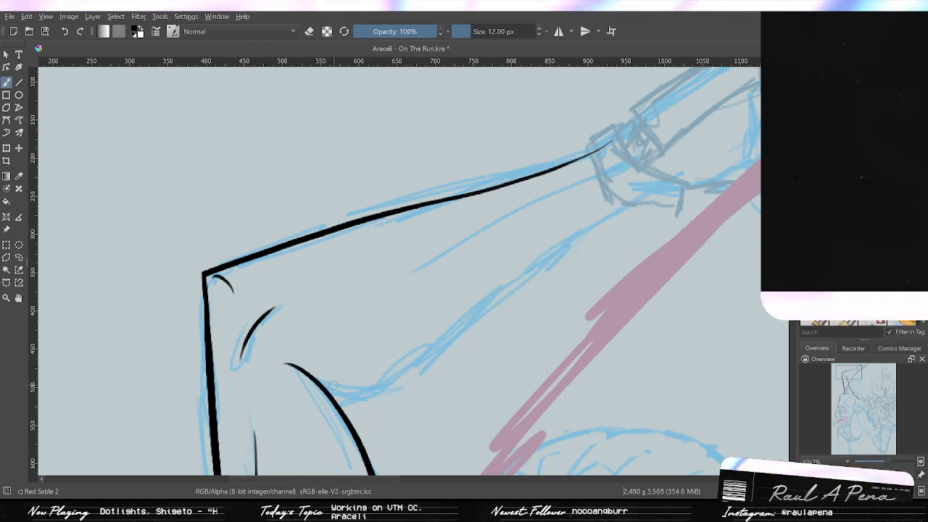
# Ink the forearm's lower contour with the 12 px brush, from the tip of the inner upper-arm line at the elbow toward the wrist.
pyautogui.moveTo(326, 381)
pyautogui.mouseDown()
pyautogui.moveTo(368, 383)
pyautogui.moveTo(316, 366)
pyautogui.moveTo(311, 355)
pyautogui.mouseUp()
pyautogui.hotkey('ctrl', 'z')
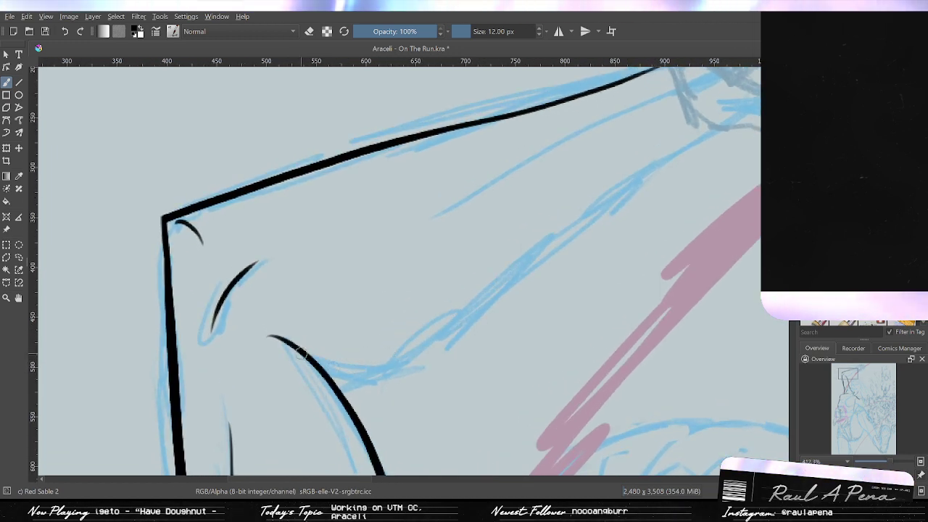
pyautogui.moveTo(301, 352); pyautogui.dragTo(349, 369)
pyautogui.hotkey('ctrl', 'z')
pyautogui.moveTo(293, 344)
pyautogui.mouseDown()
pyautogui.moveTo(353, 359)
pyautogui.moveTo(516, 270)
pyautogui.mouseUp()
pyautogui.hotkey('ctrl', 'z')
pyautogui.moveTo(335, 357); pyautogui.dragTo(601, 207)
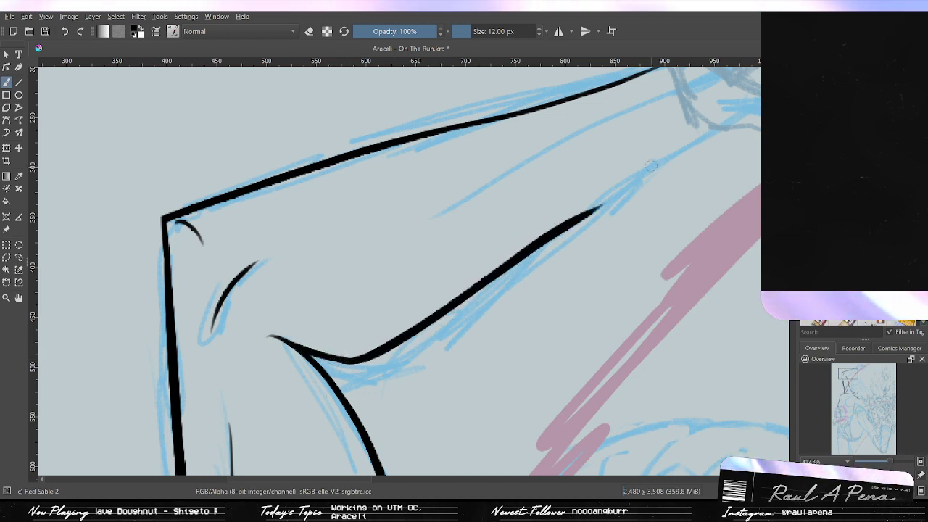
# Redraw the forearm's lower contour with the 12 px brush as one longer stroke from the elbow toward the wrist.
pyautogui.hotkey('ctrl', 'z')
pyautogui.moveTo(334, 358); pyautogui.dragTo(588, 192)
pyautogui.hotkey('ctrl', 'z')
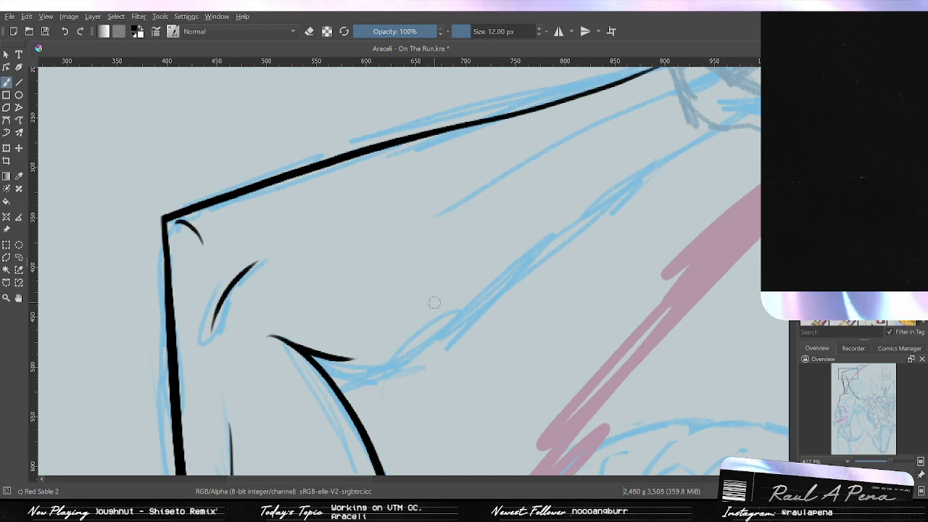
pyautogui.moveTo(331, 358); pyautogui.dragTo(682, 142)
pyautogui.moveTo(584, 219); pyautogui.dragTo(365, 352)
pyautogui.moveTo(411, 315)
pyautogui.mouseDown()
pyautogui.moveTo(498, 244)
pyautogui.moveTo(575, 203)
pyautogui.mouseUp()
pyautogui.hotkey('ctrl', 'z')
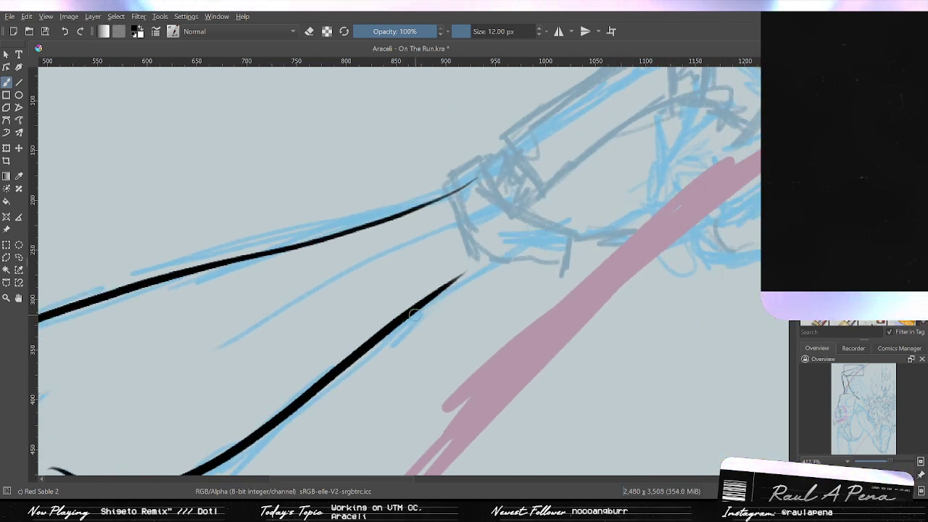
# Extend the forearm's lower contour past the wrist with the 12 px brush, and trim both forearm contours at the sketched cuff with the 16.18 px eraser.
pyautogui.moveTo(446, 288); pyautogui.dragTo(570, 219)
pyautogui.hotkey('ctrl', 'z')
pyautogui.moveTo(453, 281); pyautogui.dragTo(555, 228)
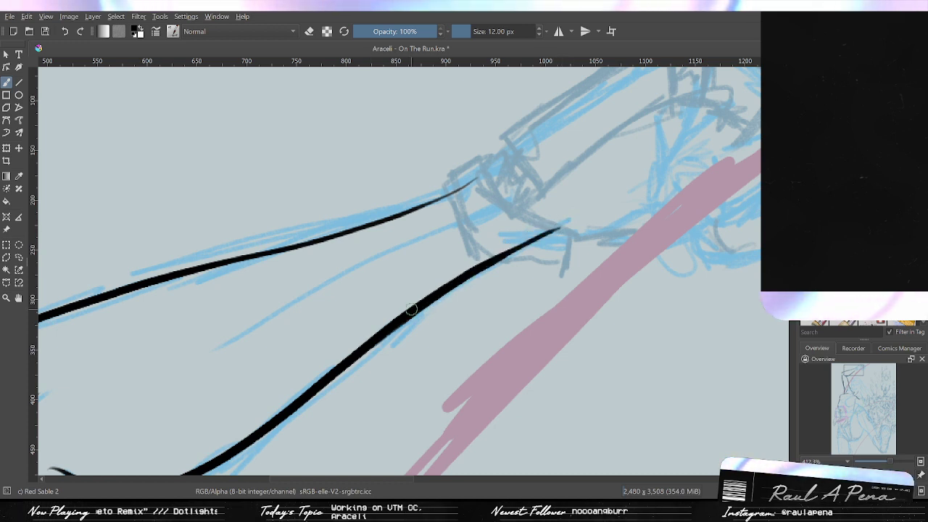
pyautogui.hotkey('ctrl', 'z')
pyautogui.moveTo(449, 284); pyautogui.dragTo(542, 226)
pyautogui.hotkey('ctrl', 'z')
pyautogui.moveTo(406, 319); pyautogui.dragTo(559, 219)
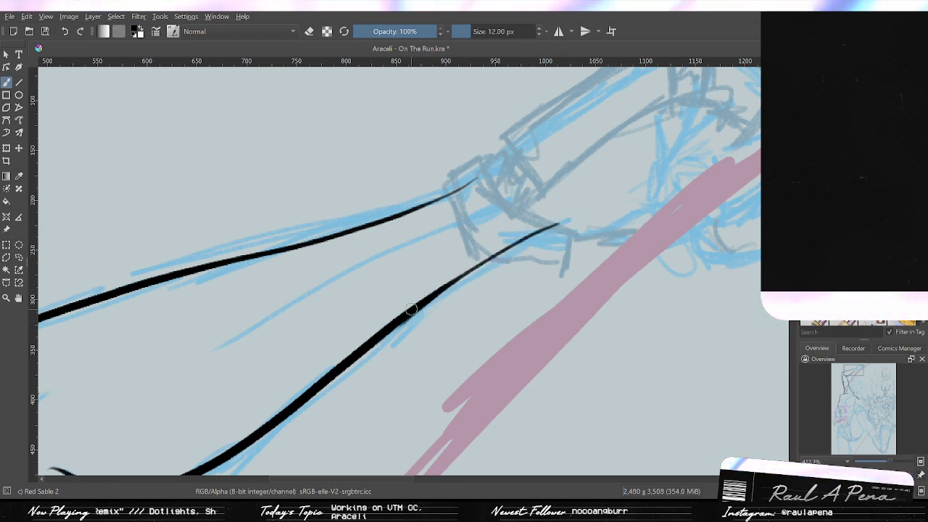
pyautogui.hotkey('ctrl', 'z')
pyautogui.moveTo(406, 319)
pyautogui.mouseDown()
pyautogui.moveTo(552, 232)
pyautogui.moveTo(526, 242)
pyautogui.mouseUp()
pyautogui.hotkey('ctrl', 'z')
pyautogui.hotkey('ctrl', 'z')
pyautogui.hotkey('ctrl', 'z')
pyautogui.moveTo(455, 278); pyautogui.dragTo(566, 227)
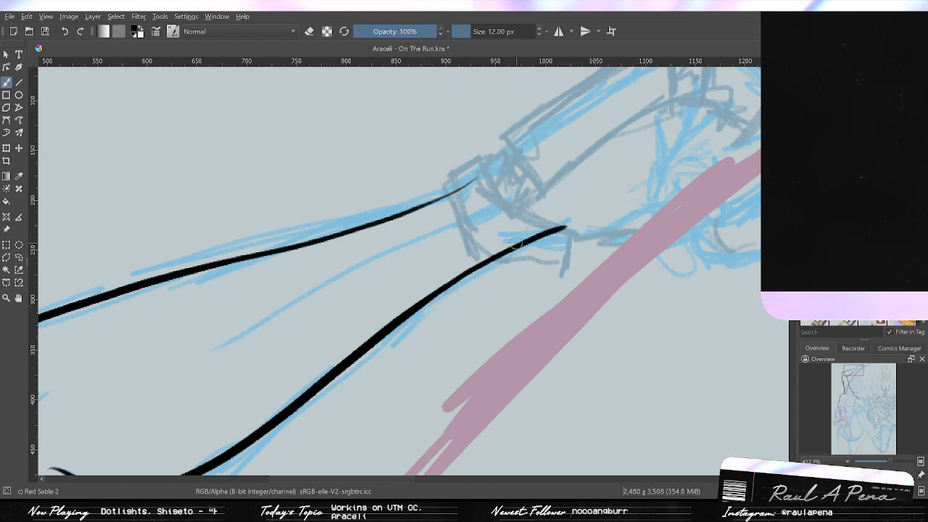
pyautogui.press('e')
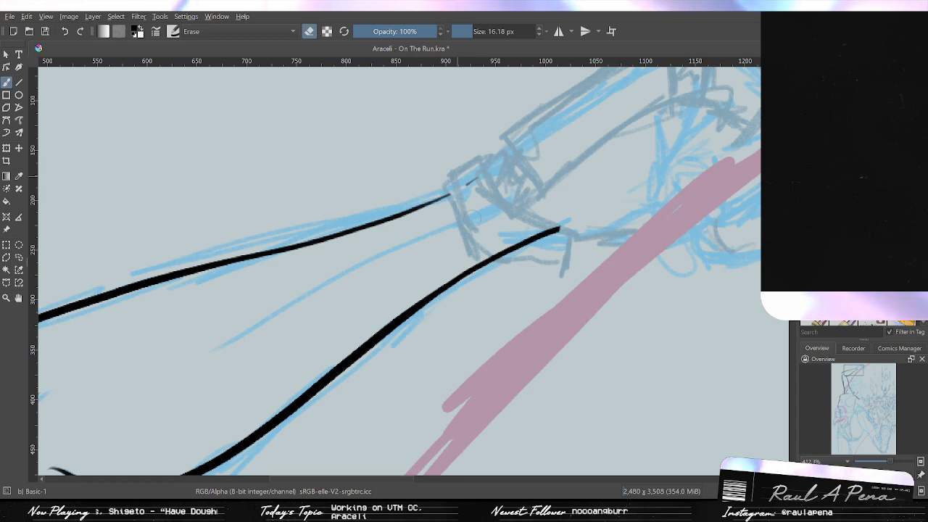
pyautogui.moveTo(501, 255); pyautogui.dragTo(515, 248)
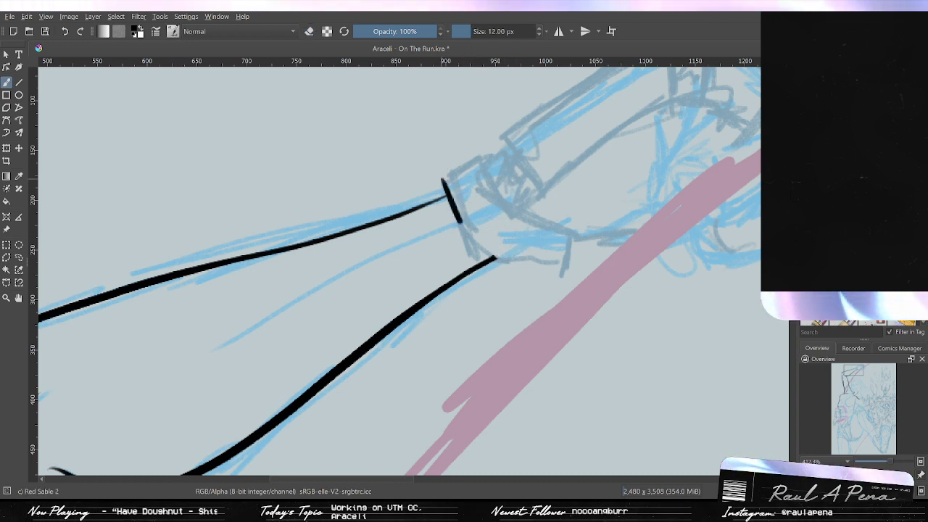
# Ink the wrist cuff's forearm-side edge, continuing into its wavy lower edge and short closing end, with the 12 px brush.
pyautogui.hotkey('ctrl', 'z')
pyautogui.moveTo(444, 179)
pyautogui.mouseDown()
pyautogui.moveTo(479, 250)
pyautogui.moveTo(560, 264)
pyautogui.mouseUp()
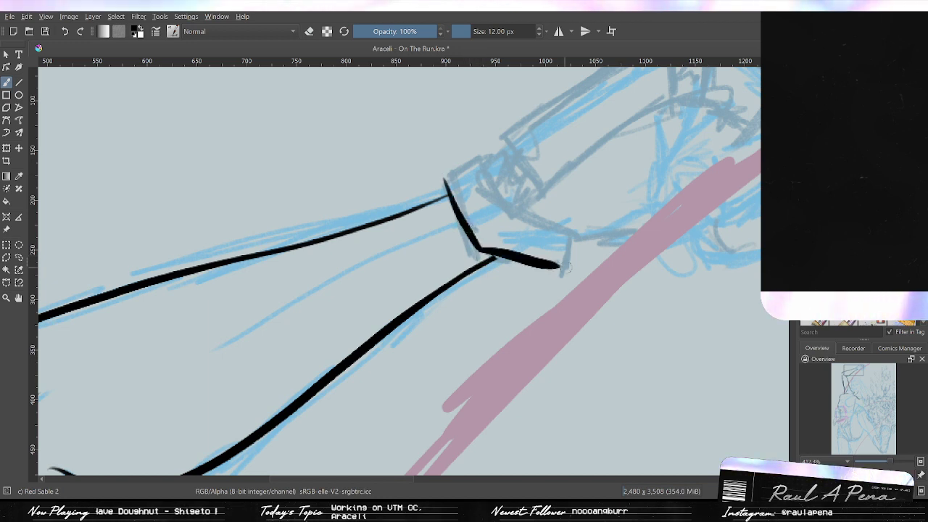
pyautogui.hotkey('ctrl', 'z')
pyautogui.moveTo(480, 250)
pyautogui.mouseDown()
pyautogui.moveTo(524, 259)
pyautogui.moveTo(494, 260)
pyautogui.moveTo(484, 246)
pyautogui.moveTo(555, 263)
pyautogui.moveTo(530, 255)
pyautogui.moveTo(548, 253)
pyautogui.moveTo(554, 265)
pyautogui.moveTo(546, 265)
pyautogui.moveTo(571, 268)
pyautogui.mouseUp()
pyautogui.hotkey('ctrl', 'z')
pyautogui.hotkey('ctrl', 'z')
pyautogui.hotkey('ctrl', 'z')
pyautogui.hotkey('ctrl', 'z')
pyautogui.hotkey('ctrl', 'z')
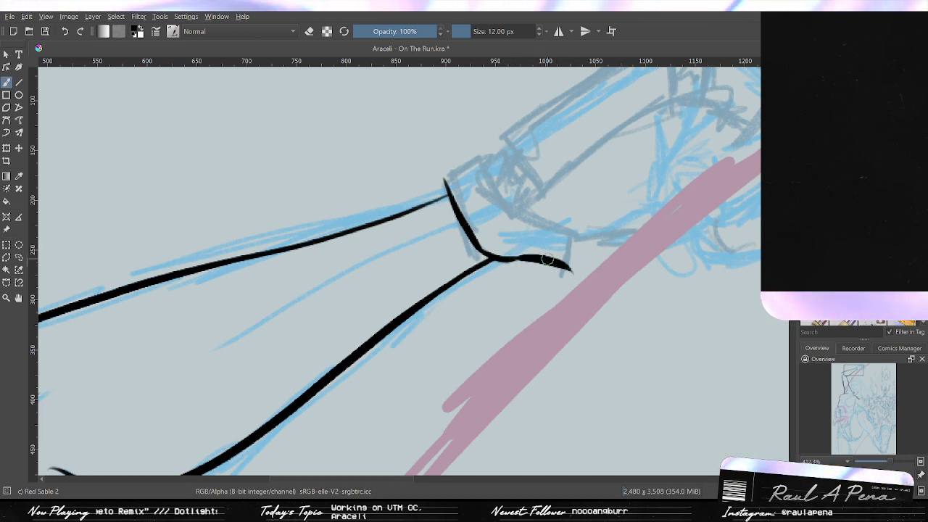
pyautogui.hotkey('ctrl', 'z')
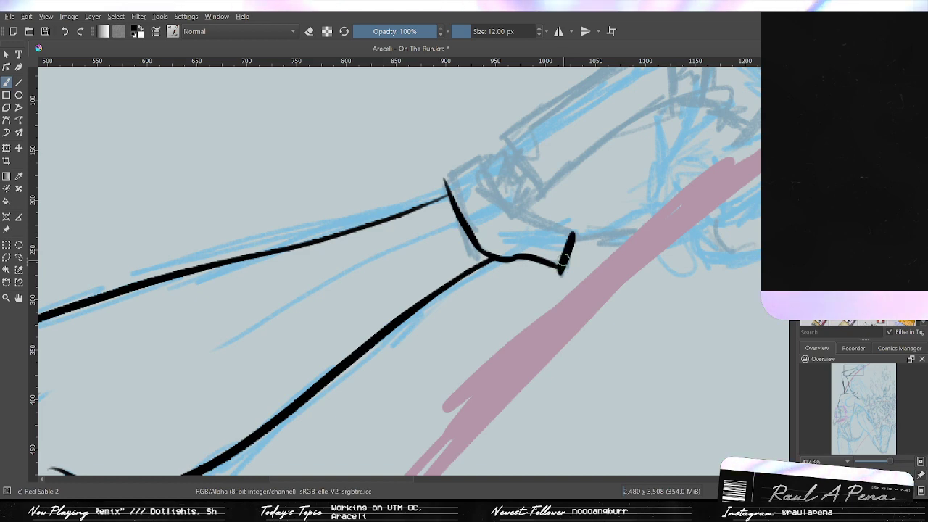
pyautogui.hotkey('ctrl', 'z')
# Ink the long muscle line inside the forearm with the 12 px brush, following the sketch from mid-forearm up through the cuff.
pyautogui.moveTo(558, 222); pyautogui.dragTo(708, 190)
pyautogui.moveTo(641, 194); pyautogui.dragTo(278, 370)
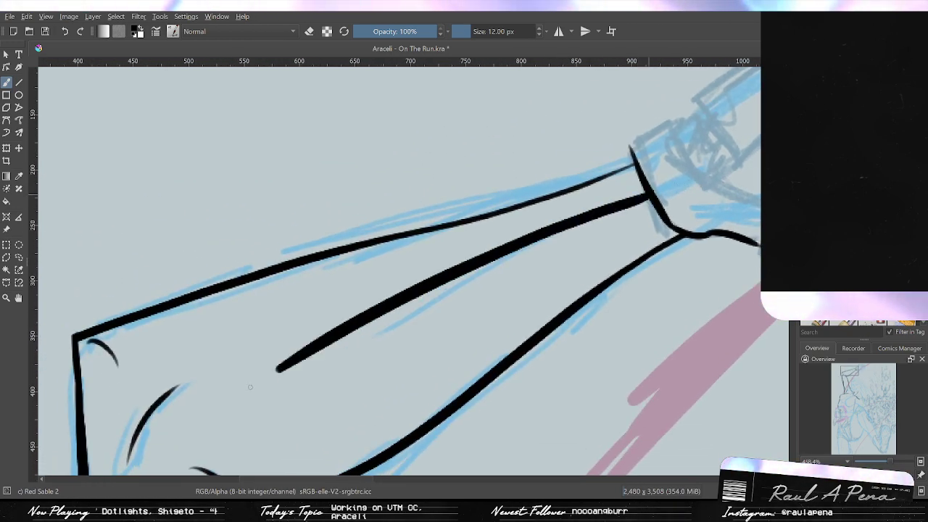
pyautogui.hotkey('ctrl', 'z')
pyautogui.moveTo(647, 190); pyautogui.dragTo(329, 352)
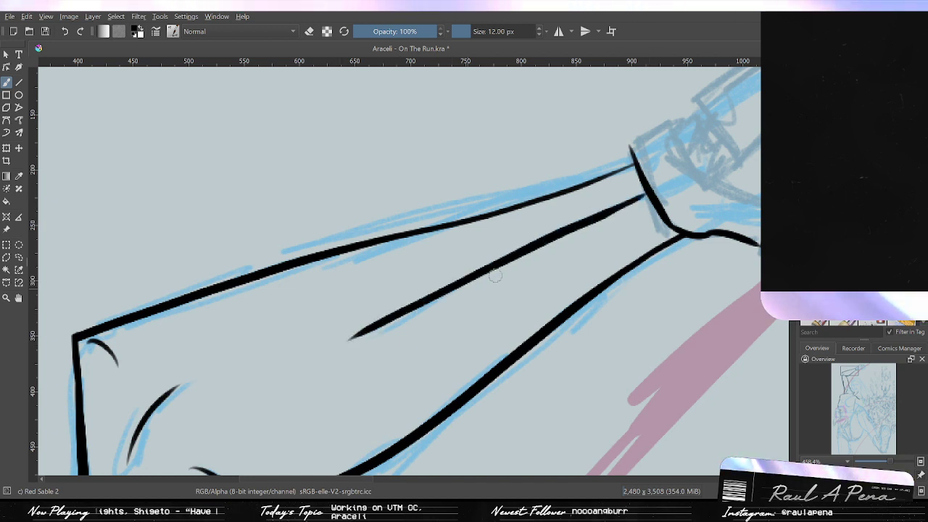
pyautogui.hotkey('ctrl', 'z')
pyautogui.moveTo(647, 196); pyautogui.dragTo(391, 337)
pyautogui.hotkey('ctrl', 'z')
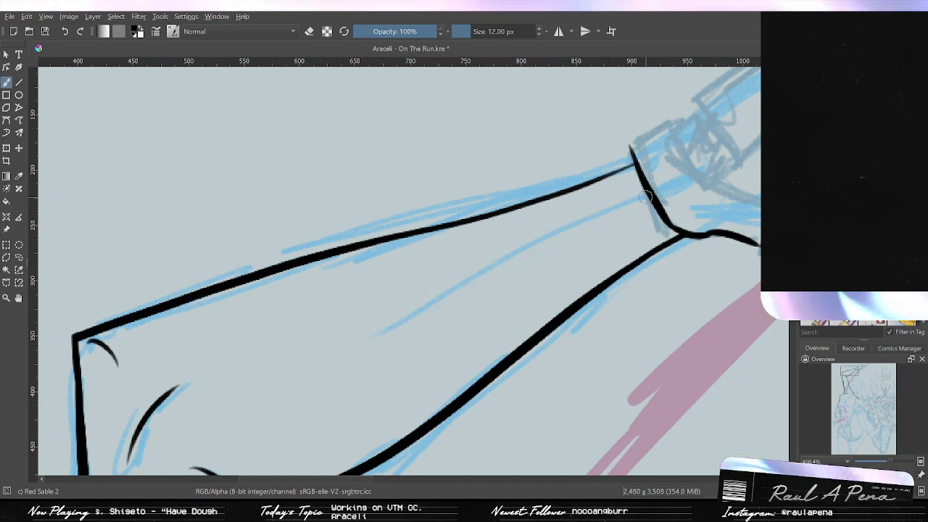
pyautogui.moveTo(543, 247); pyautogui.dragTo(397, 332)
pyautogui.hotkey('ctrl', 'z')
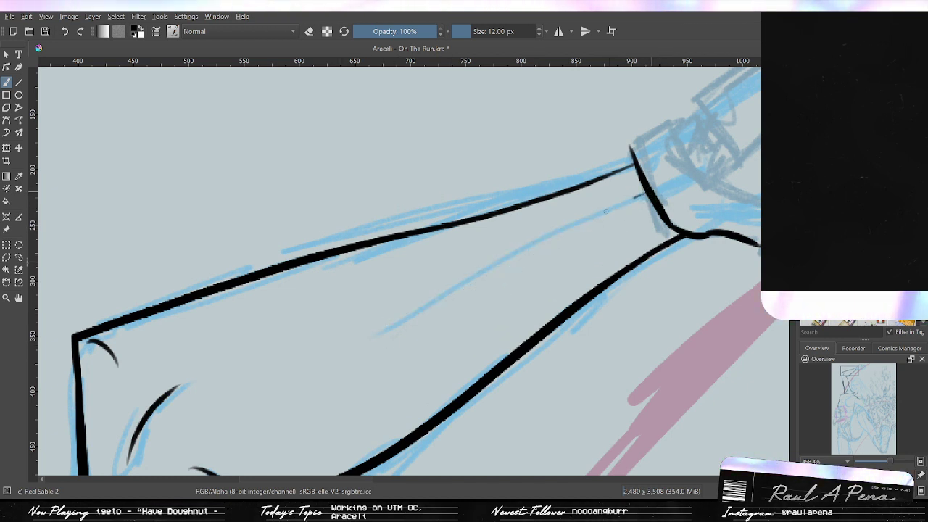
pyautogui.moveTo(645, 195); pyautogui.dragTo(489, 275)
pyautogui.hotkey('ctrl', 'z')
pyautogui.moveTo(644, 196); pyautogui.dragTo(539, 252)
pyautogui.hotkey('ctrl', 'z')
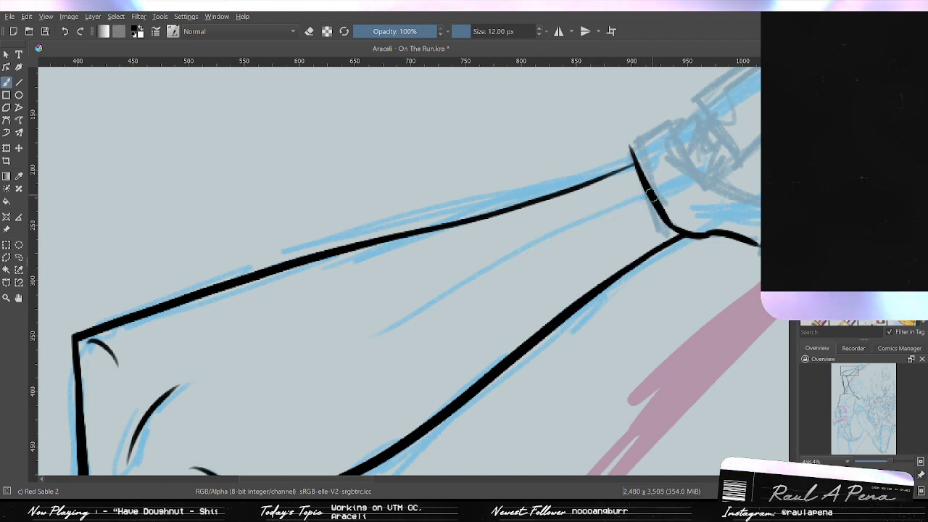
pyautogui.moveTo(643, 197); pyautogui.dragTo(374, 334)
pyautogui.hotkey('ctrl', 'z')
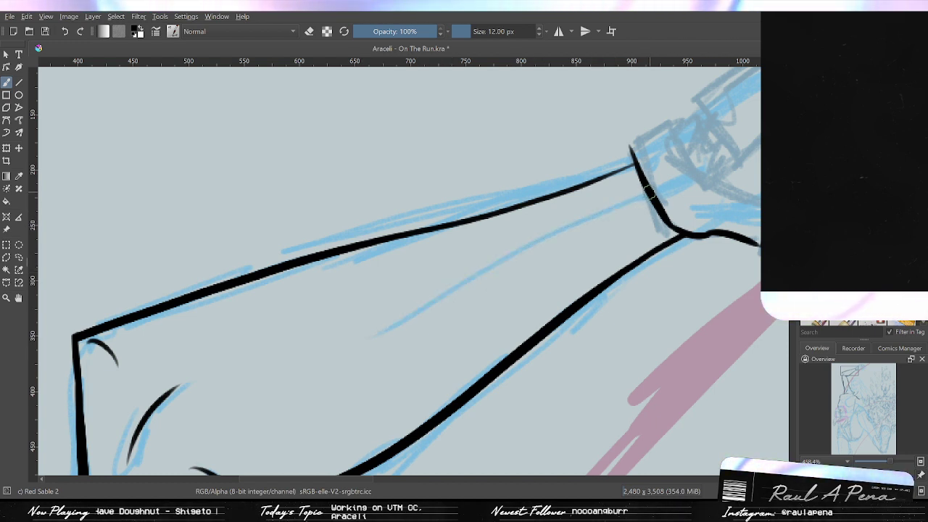
pyautogui.moveTo(629, 204)
pyautogui.mouseDown()
pyautogui.moveTo(392, 345)
pyautogui.moveTo(674, 184)
pyautogui.mouseUp()
pyautogui.hotkey('ctrl', 'z')
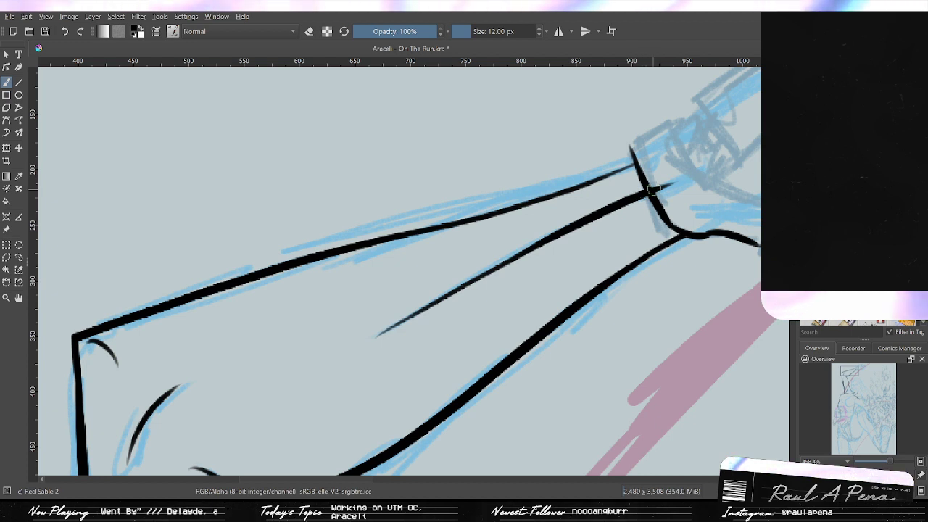
pyautogui.hotkey('ctrl', 'z')
pyautogui.moveTo(375, 334); pyautogui.dragTo(626, 196)
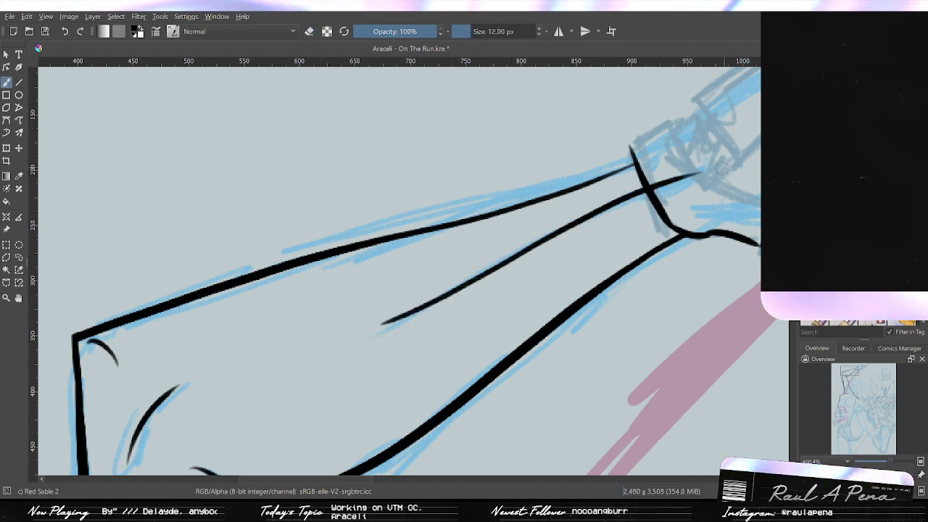
pyautogui.hotkey('ctrl', 'z')
pyautogui.moveTo(380, 333); pyautogui.dragTo(725, 158)
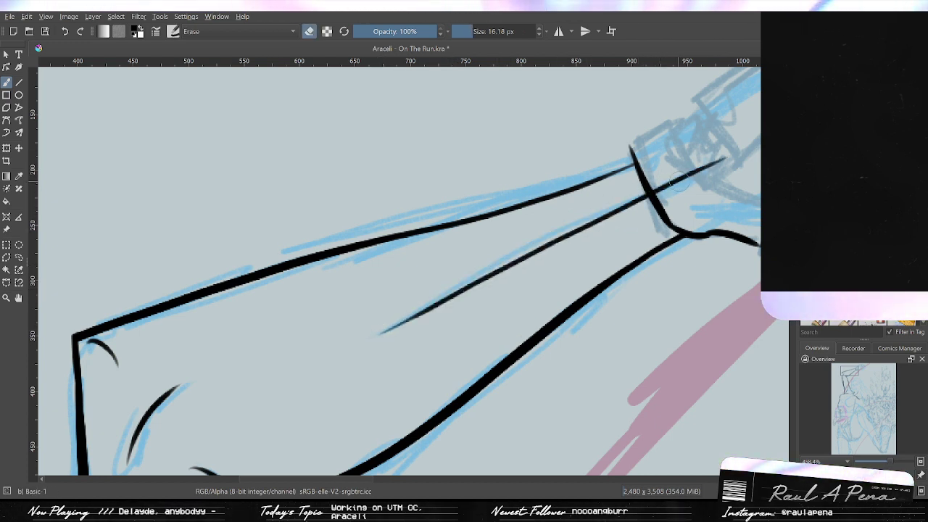
# Erase the part of the inner forearm line that overshoots into the cuff, using the 16.18 px eraser.
pyautogui.moveTo(680, 184); pyautogui.dragTo(664, 179)
pyautogui.moveTo(734, 157)
pyautogui.mouseDown()
pyautogui.moveTo(558, 228)
pyautogui.moveTo(468, 248)
pyautogui.moveTo(542, 238)
pyautogui.moveTo(578, 219)
pyautogui.moveTo(528, 196)
pyautogui.moveTo(471, 222)
pyautogui.mouseUp()
pyautogui.press('/')
# Ink the cuff's short upper edge and the curved fold rising from its lower edge with the 12 px brush.
pyautogui.scroll(2, 425, 226)
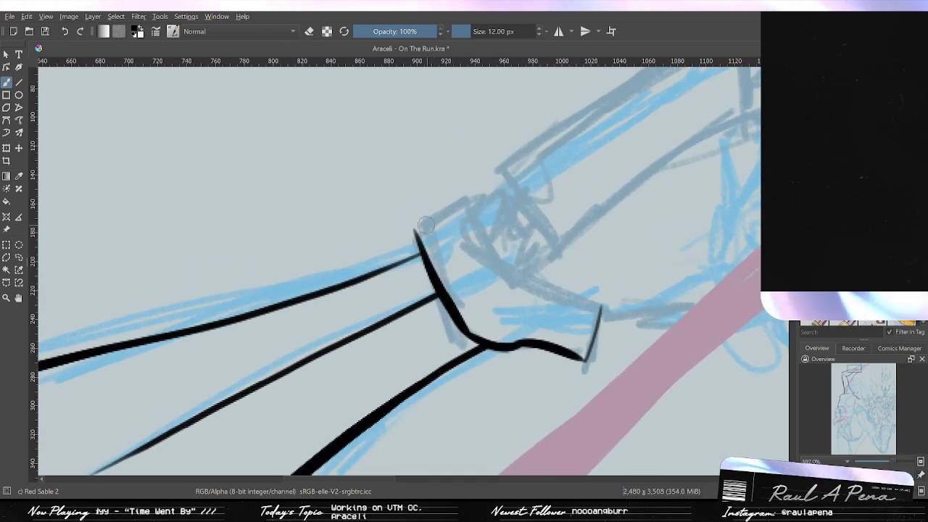
pyautogui.hotkey('ctrl', 'z')
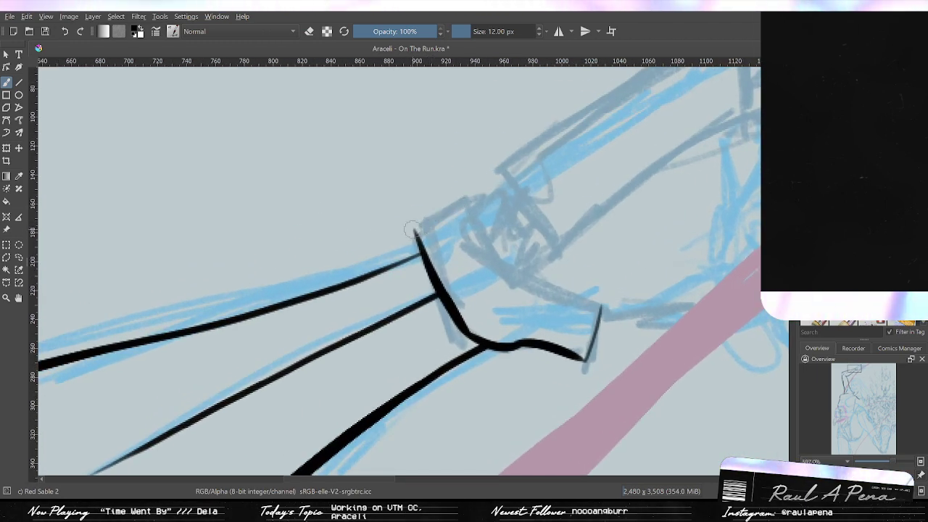
pyautogui.moveTo(415, 229)
pyautogui.mouseDown()
pyautogui.moveTo(459, 209)
pyautogui.moveTo(585, 288)
pyautogui.mouseUp()
pyautogui.hotkey('ctrl', 'z')
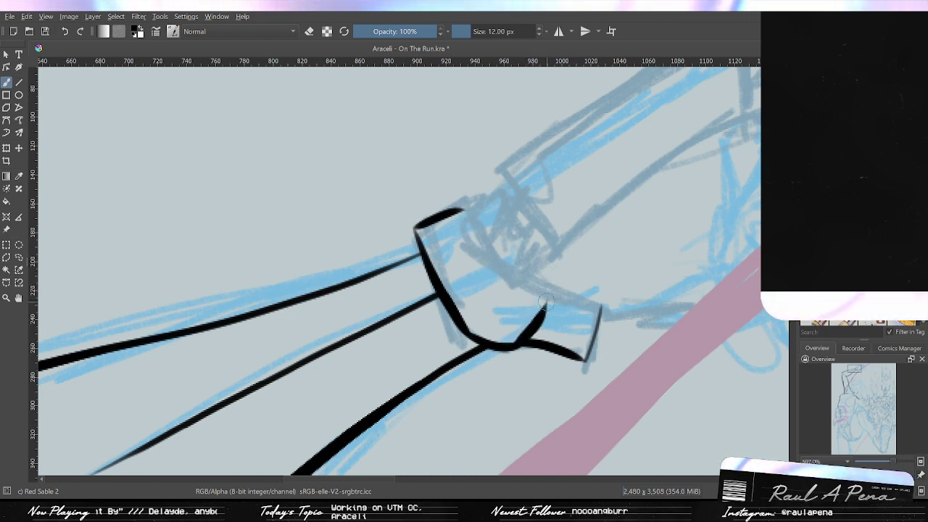
pyautogui.moveTo(551, 294)
pyautogui.mouseDown()
pyautogui.moveTo(513, 348)
pyautogui.moveTo(555, 279)
pyautogui.mouseUp()
pyautogui.hotkey('ctrl', 'z')
pyautogui.hotkey('ctrl', 'z')
# Ink the cuff's hand-side edge with the 12 px brush, curving from the upper edge past the fold to the short closing end.
pyautogui.moveTo(465, 210); pyautogui.dragTo(553, 296)
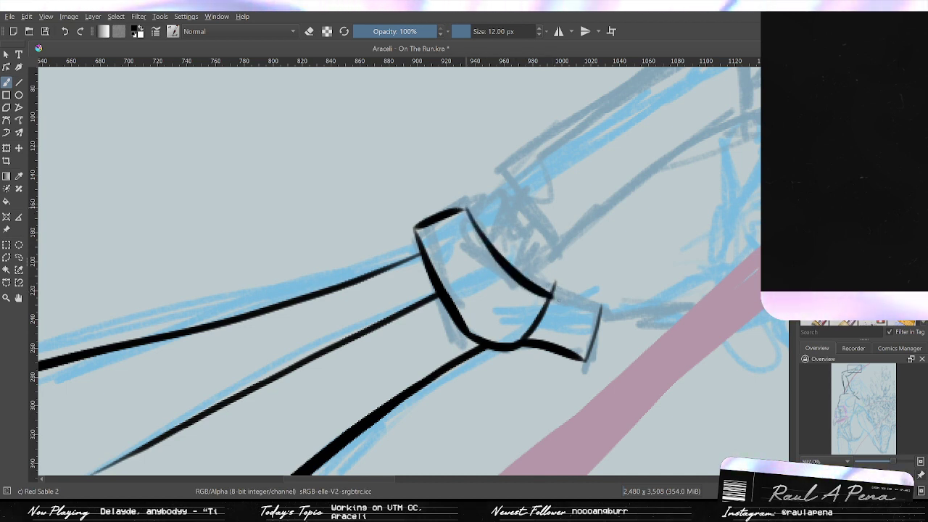
pyautogui.hotkey('ctrl', 'z')
pyautogui.moveTo(466, 210); pyautogui.dragTo(554, 279)
pyautogui.hotkey('ctrl', 'z')
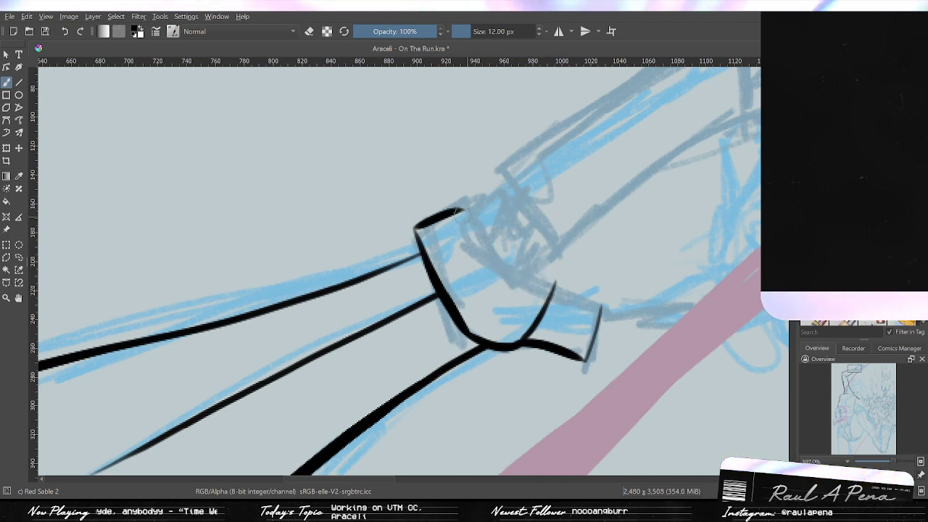
pyautogui.moveTo(465, 210); pyautogui.dragTo(554, 296)
pyautogui.hotkey('ctrl', 'z')
pyautogui.moveTo(456, 186)
pyautogui.mouseDown()
pyautogui.moveTo(573, 300)
pyautogui.moveTo(473, 221)
pyautogui.moveTo(558, 290)
pyautogui.moveTo(614, 313)
pyautogui.moveTo(509, 295)
pyautogui.moveTo(537, 367)
pyautogui.moveTo(536, 401)
pyautogui.mouseUp()
pyautogui.hotkey('ctrl', 'z')
pyautogui.hotkey('ctrl', 'z')
pyautogui.moveTo(535, 401); pyautogui.dragTo(634, 212)
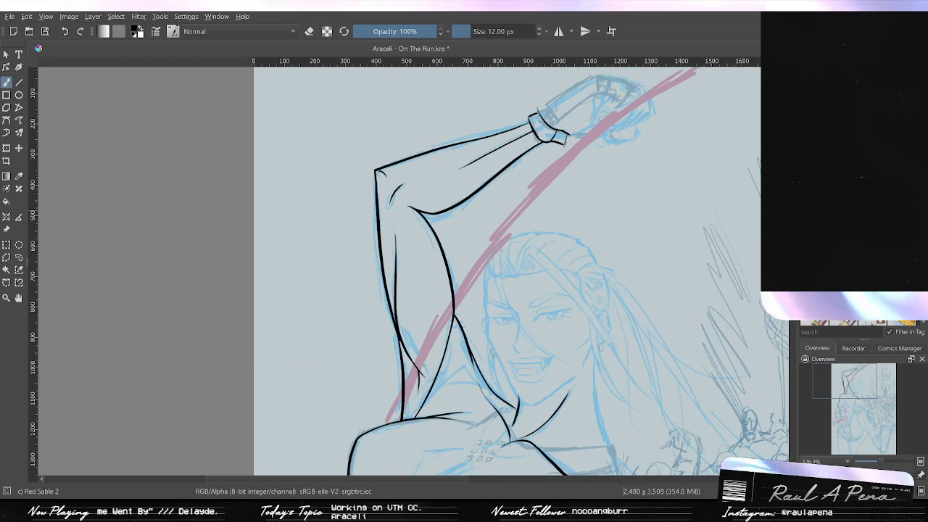
# Hide and show the character sketch to examine the inked arm and shoulders on their own.
pyautogui.hotkey('ctrl', 'h')
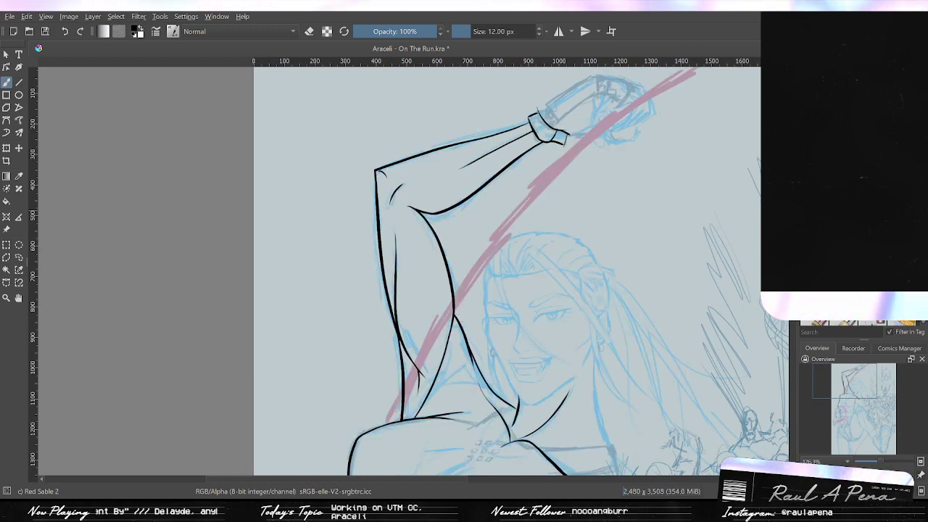
pyautogui.hotkey('ctrl', 'h')
pyautogui.hotkey('ctrl', 'h')
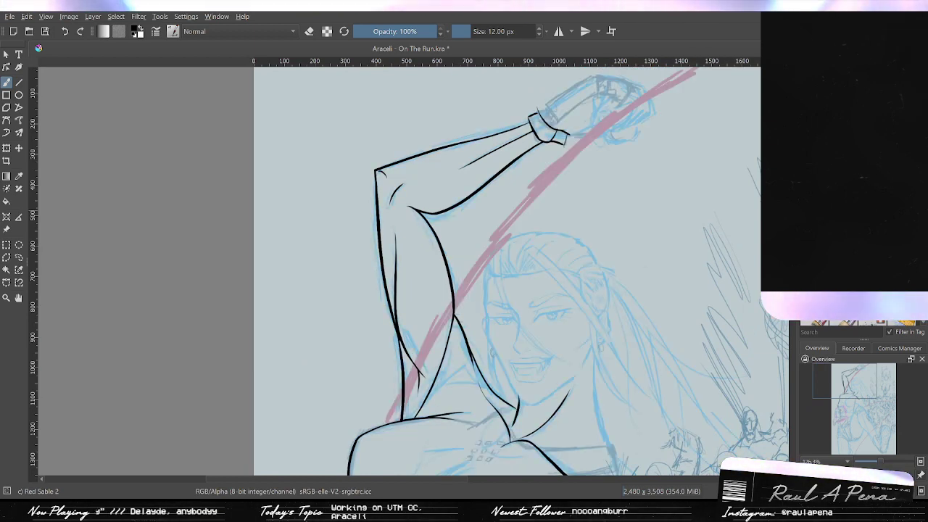
pyautogui.hotkey('ctrl', 'h')
pyautogui.scroll(-2, 724, 276)
pyautogui.moveTo(710, 308); pyautogui.dragTo(576, 218)
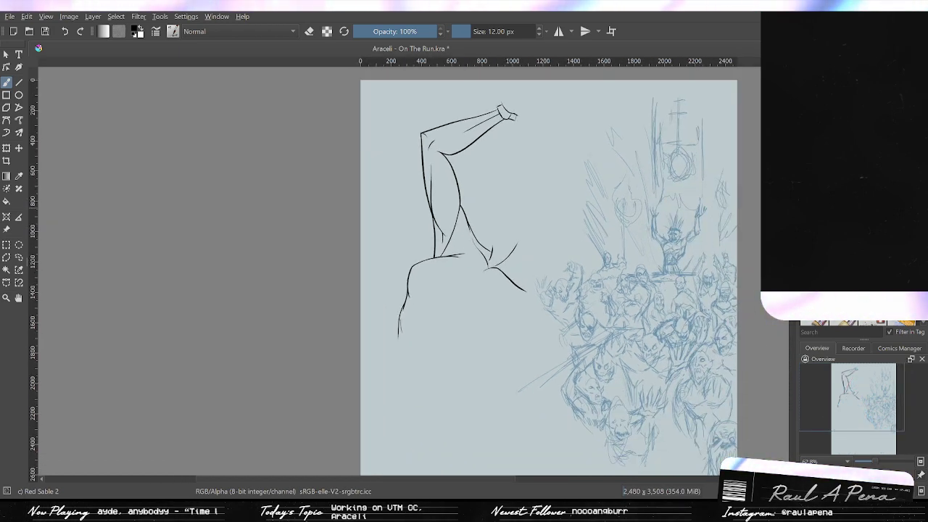
pyautogui.hotkey('ctrl', 'h')
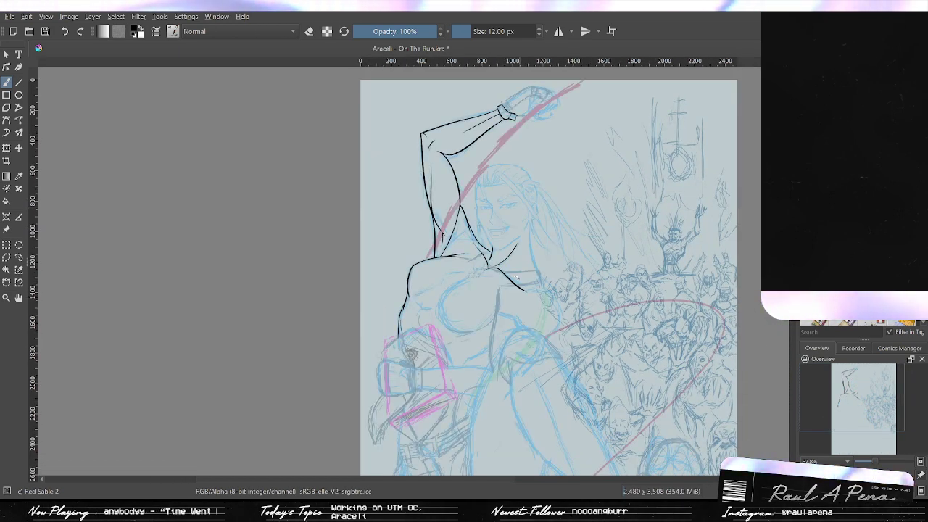
# Ink a short line from the cuff's upper corner toward the back of the hand, and erase the cuff edge's overshoot above it.
pyautogui.press('+')
pyautogui.press('+')
pyautogui.moveTo(541, 268)
pyautogui.mouseDown()
pyautogui.moveTo(518, 362)
pyautogui.moveTo(549, 266)
pyautogui.moveTo(555, 309)
pyautogui.moveTo(430, 274)
pyautogui.mouseUp()
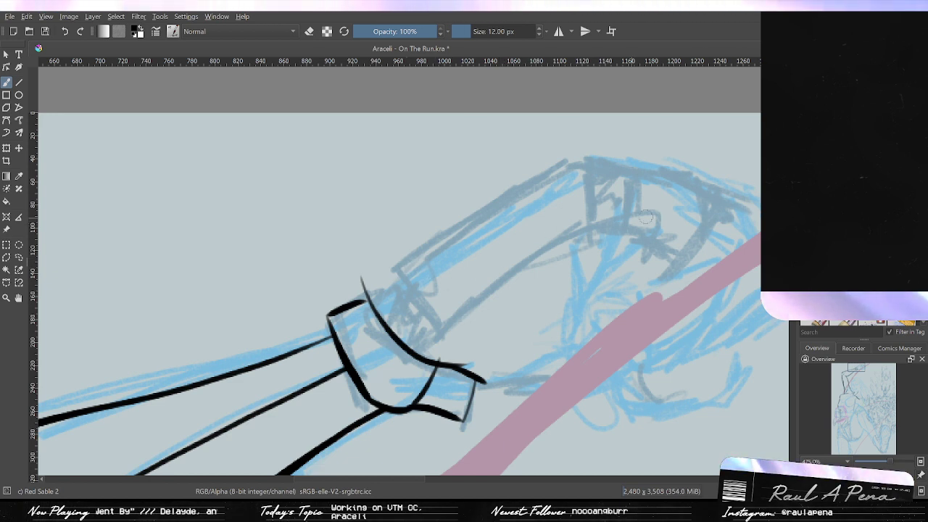
pyautogui.press('+')
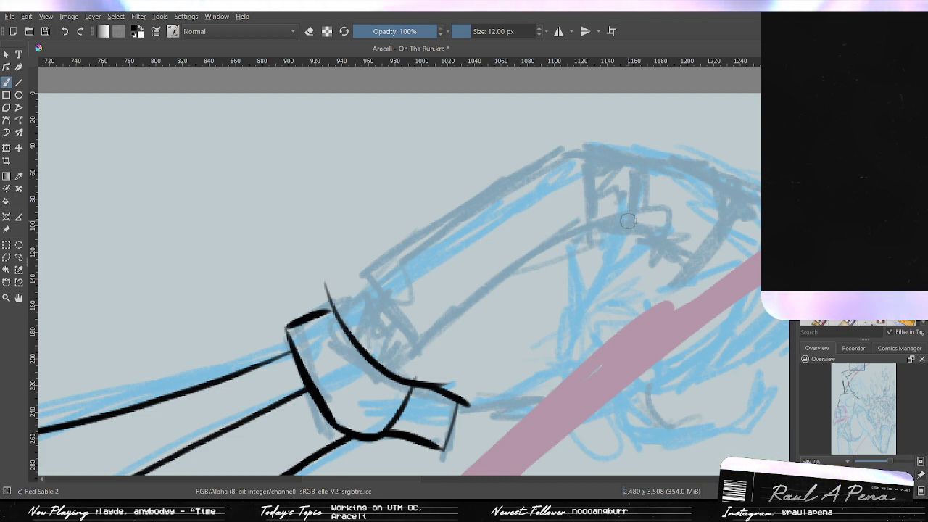
pyautogui.moveTo(359, 247); pyautogui.dragTo(427, 208)
pyautogui.scroll(1, 437, 242)
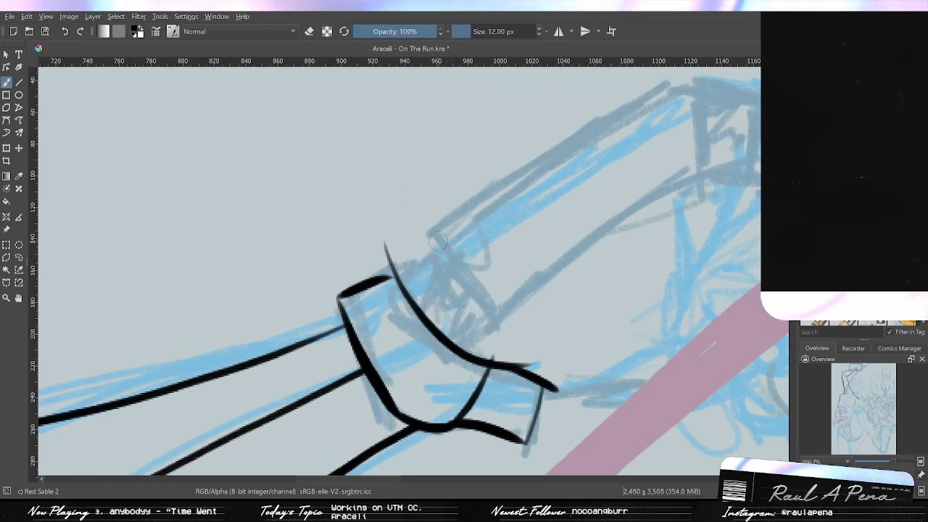
pyautogui.moveTo(435, 246); pyautogui.dragTo(392, 277)
pyautogui.hotkey('ctrl', 'z')
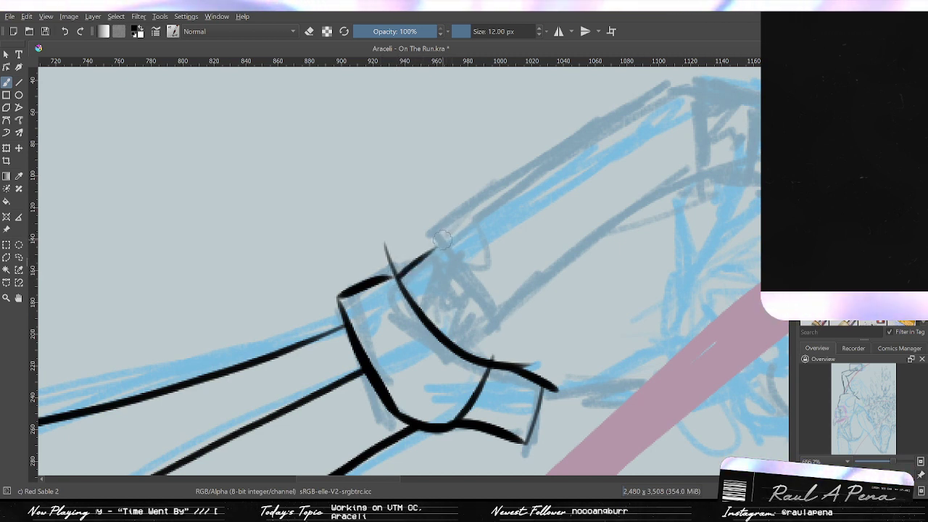
pyautogui.press('e')
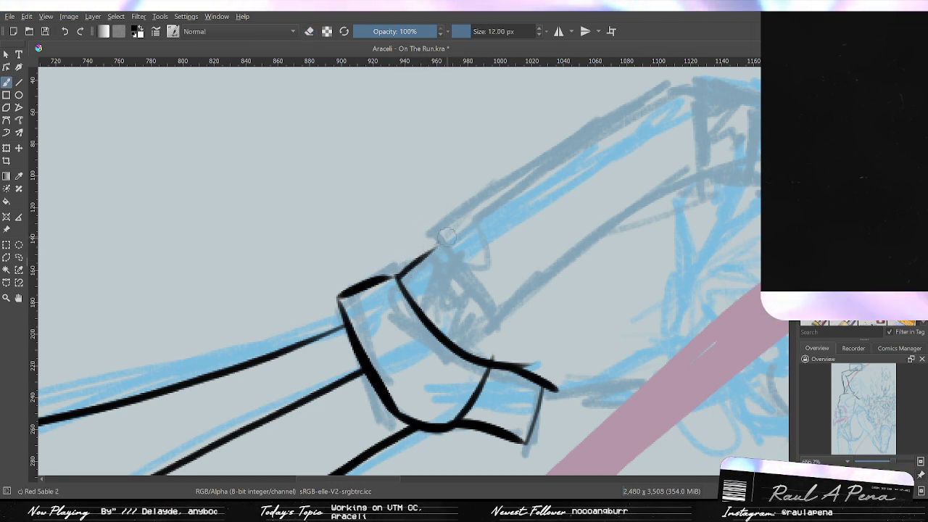
pyautogui.hotkey('ctrl', 'z')
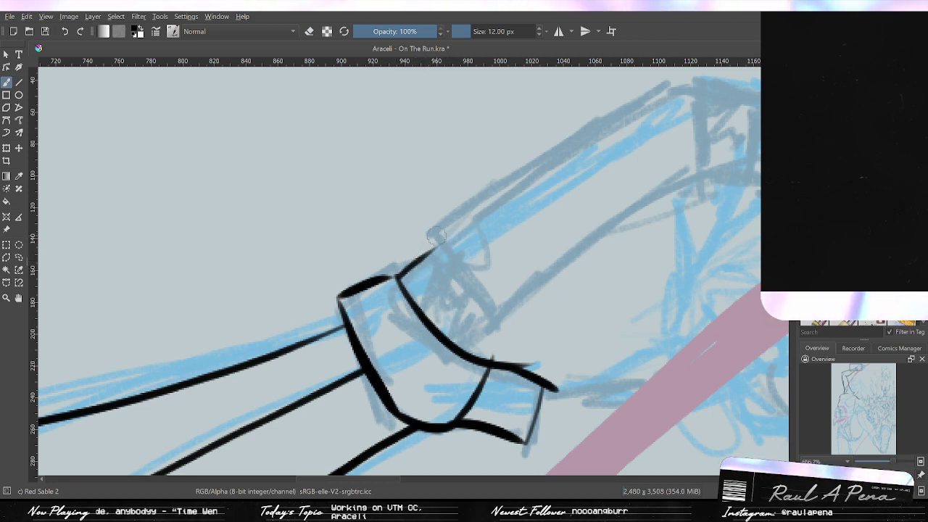
# Ink a short curved edge across the base of the hand, starting at the end of the short line above the cuff.
pyautogui.moveTo(464, 245); pyautogui.dragTo(422, 317)
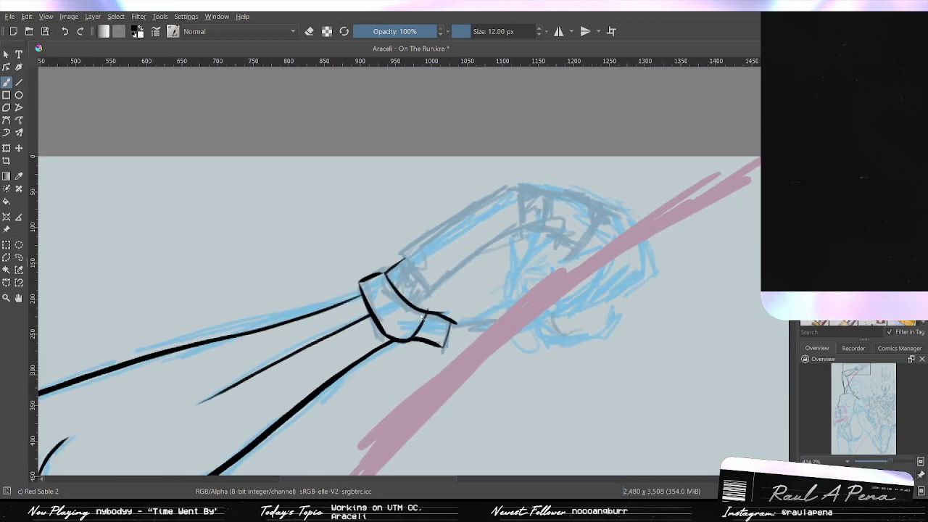
pyautogui.scroll(4, 423, 317)
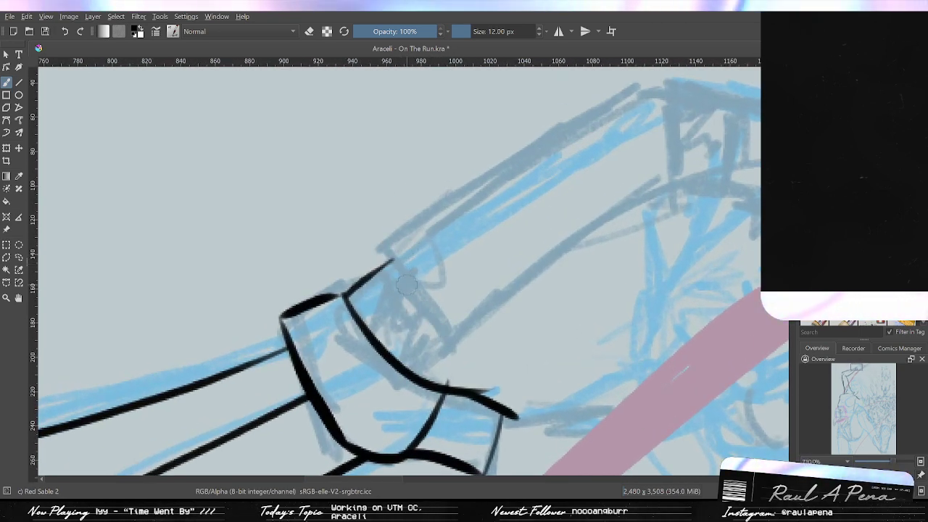
pyautogui.moveTo(378, 233); pyautogui.dragTo(441, 323)
pyautogui.hotkey('ctrl', 'z')
pyautogui.moveTo(388, 252)
pyautogui.mouseDown()
pyautogui.moveTo(444, 324)
pyautogui.moveTo(326, 309)
pyautogui.mouseUp()
pyautogui.hotkey('ctrl', 'z')
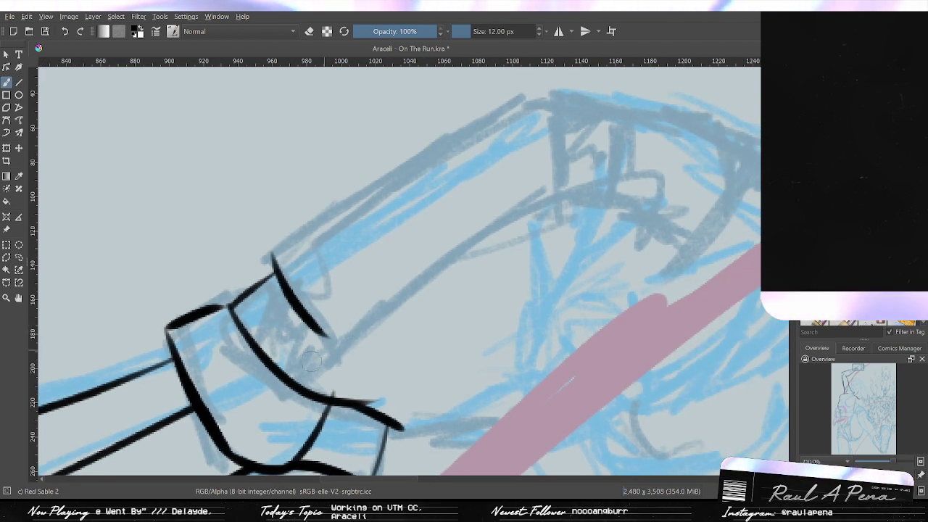
# Try to ink the long curved line along the inner side of the hand, from the cuff toward the knuckles.
pyautogui.moveTo(288, 376)
pyautogui.mouseDown()
pyautogui.moveTo(381, 292)
pyautogui.moveTo(454, 244)
pyautogui.mouseUp()
pyautogui.hotkey('ctrl', 'z')
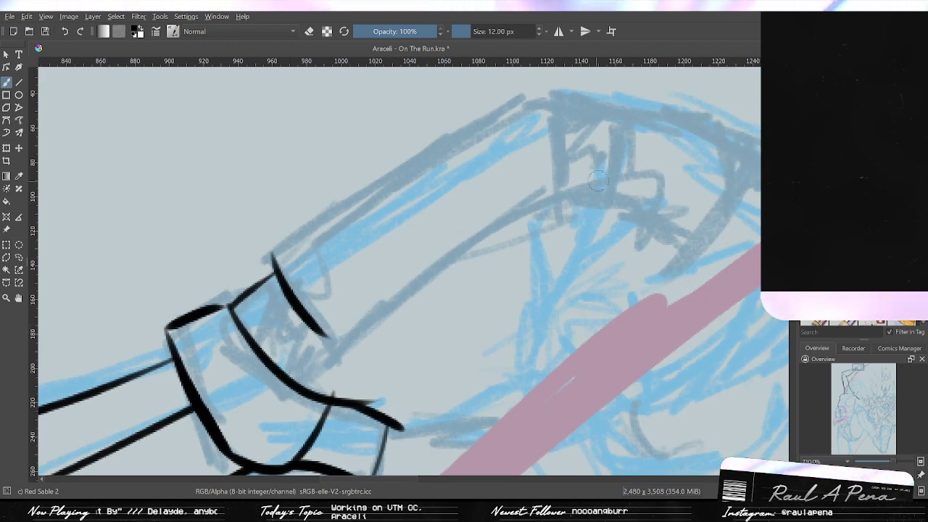
pyautogui.moveTo(682, 247)
pyautogui.mouseDown()
pyautogui.moveTo(580, 207)
pyautogui.moveTo(297, 348)
pyautogui.mouseUp()
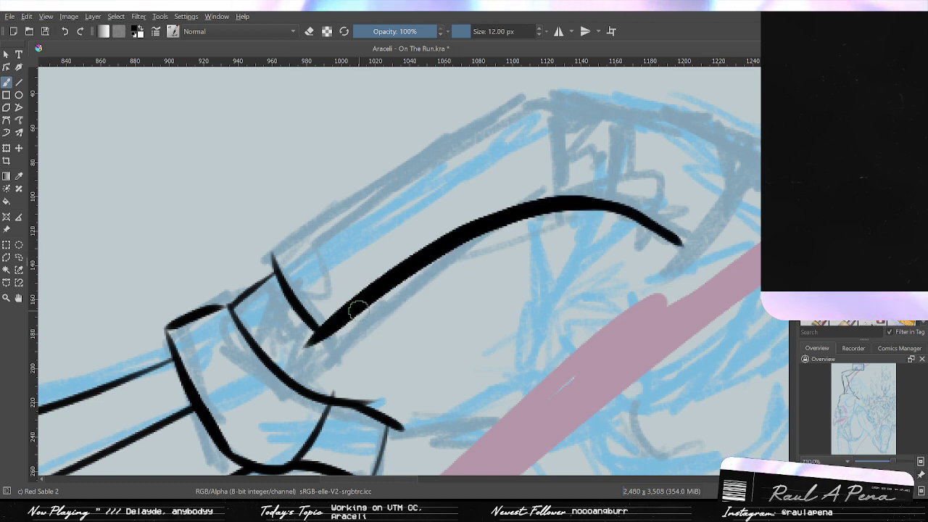
pyautogui.hotkey('ctrl', 'z')
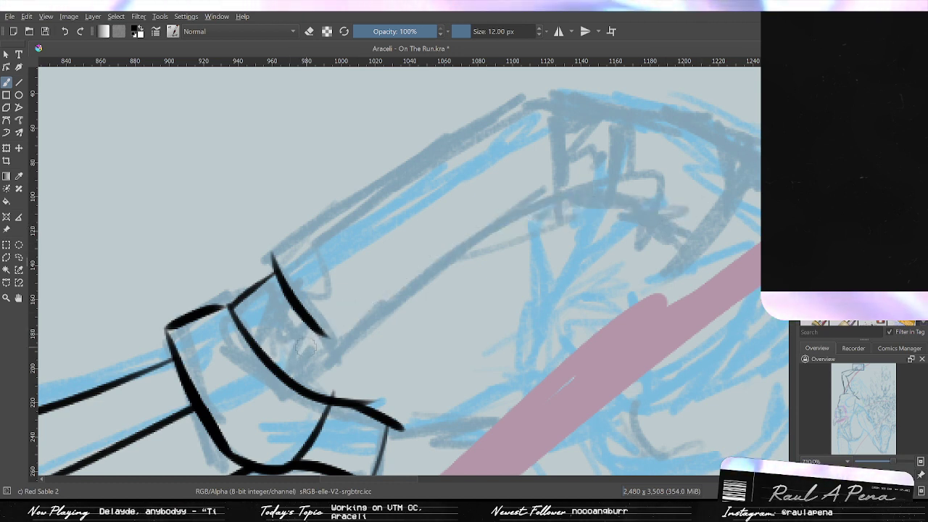
pyautogui.moveTo(287, 371); pyautogui.dragTo(377, 290)
pyautogui.hotkey('ctrl', 'z')
pyautogui.moveTo(288, 371); pyautogui.dragTo(333, 331)
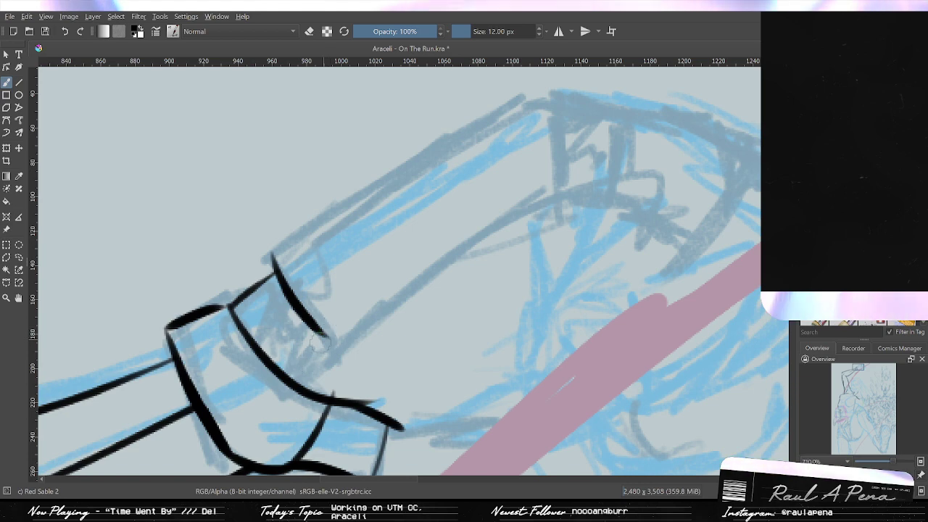
pyautogui.moveTo(285, 375)
pyautogui.mouseDown()
pyautogui.moveTo(590, 190)
pyautogui.moveTo(445, 232)
pyautogui.moveTo(537, 249)
pyautogui.mouseUp()
pyautogui.scroll(-3, 463, 230)
pyautogui.scroll(4, 462, 231)
pyautogui.hotkey('ctrl', 'z')
pyautogui.moveTo(415, 225)
pyautogui.mouseDown()
pyautogui.moveTo(470, 247)
pyautogui.moveTo(537, 285)
pyautogui.mouseUp()
pyautogui.hotkey('ctrl', 'z')
pyautogui.moveTo(406, 220)
pyautogui.mouseDown()
pyautogui.moveTo(515, 247)
pyautogui.moveTo(593, 289)
pyautogui.mouseUp()
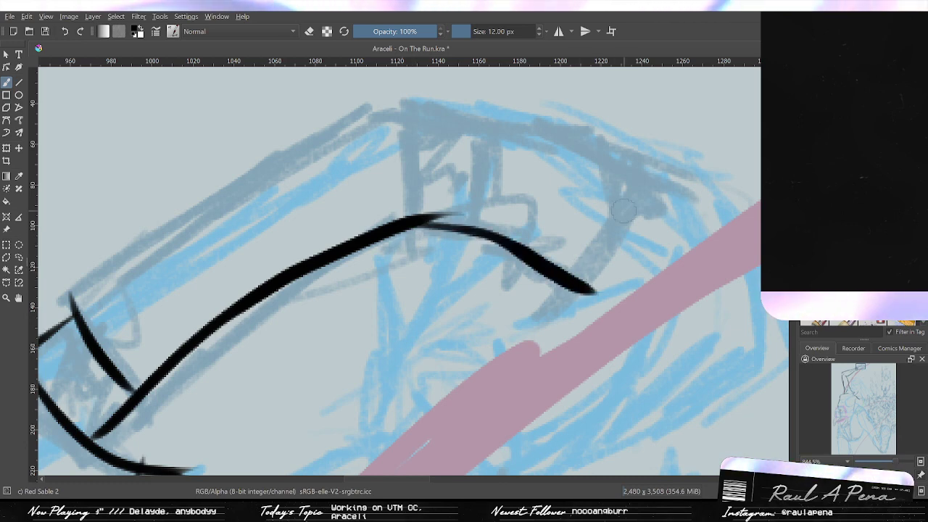
pyautogui.moveTo(625, 171)
pyautogui.mouseDown()
pyautogui.moveTo(603, 246)
pyautogui.moveTo(555, 308)
pyautogui.mouseUp()
pyautogui.hotkey('ctrl', 'z')
pyautogui.hotkey('ctrl', 'z')
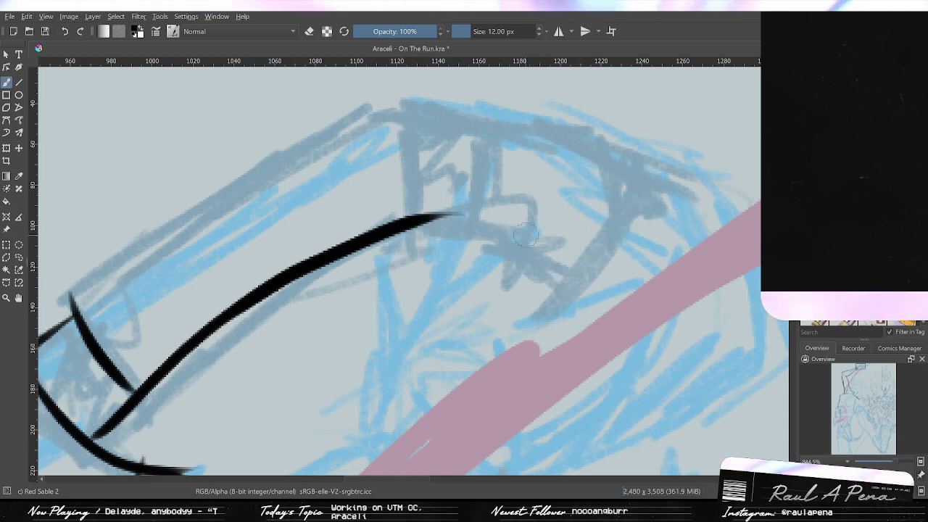
pyautogui.hotkey('ctrl', 'z')
# Ink over the cuff's short closing end with a darker stroke of the 12 px brush.
pyautogui.scroll(-3, 527, 230)
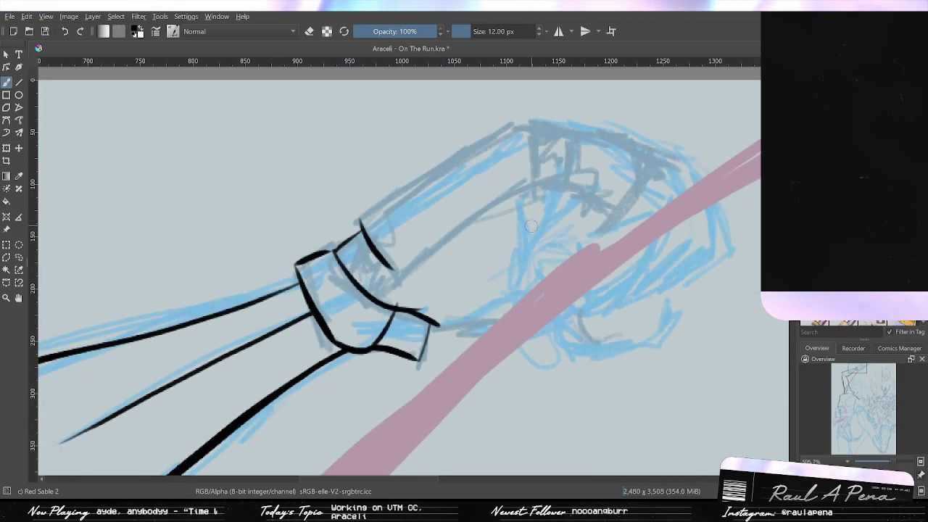
pyautogui.moveTo(531, 226); pyautogui.dragTo(543, 197)
pyautogui.scroll(3, 479, 257)
pyautogui.moveTo(441, 279); pyautogui.dragTo(381, 292)
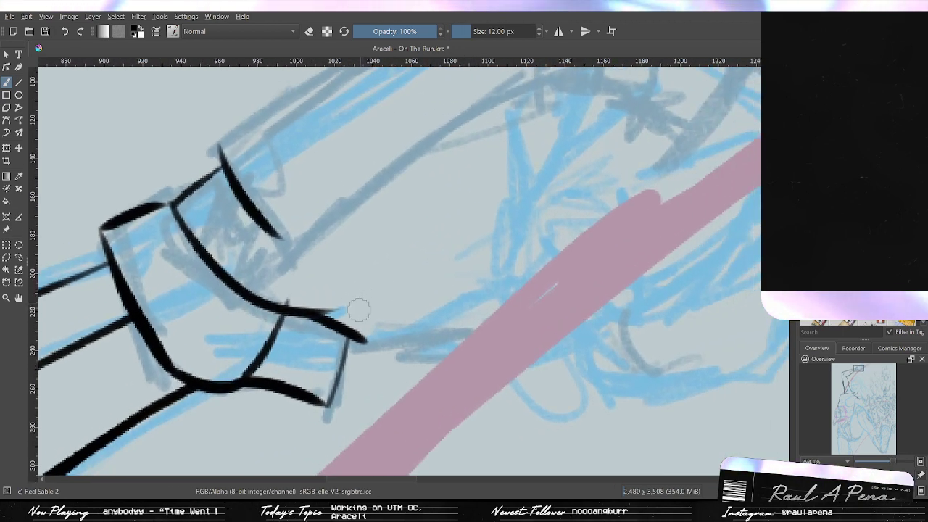
pyautogui.moveTo(347, 335)
pyautogui.mouseDown()
pyautogui.moveTo(317, 409)
pyautogui.moveTo(349, 340)
pyautogui.mouseUp()
pyautogui.hotkey('ctrl', 'z')
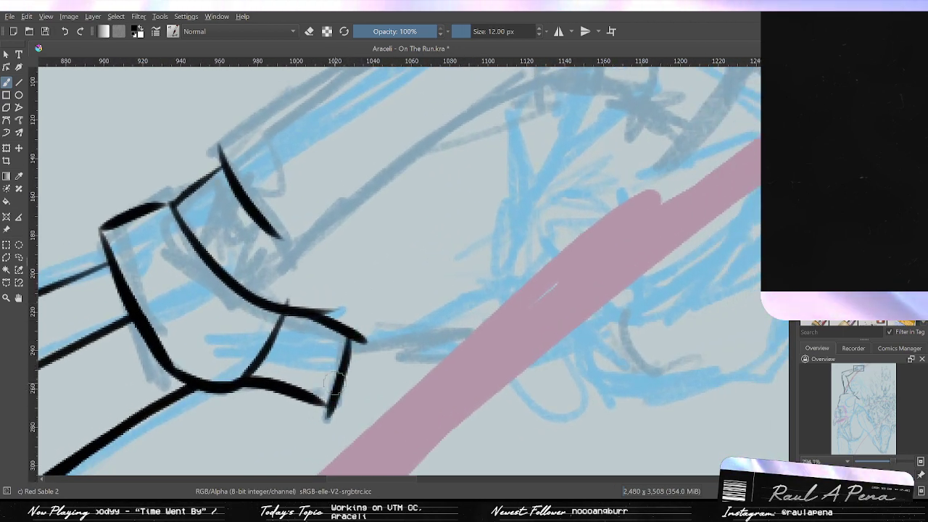
pyautogui.hotkey('ctrl', 'z')
# Try to ink the palm's lower line outward from the cuff's closing corner.
pyautogui.moveTo(331, 397)
pyautogui.mouseDown()
pyautogui.moveTo(349, 337)
pyautogui.moveTo(391, 323)
pyautogui.mouseUp()
pyautogui.scroll(-2, 337, 373)
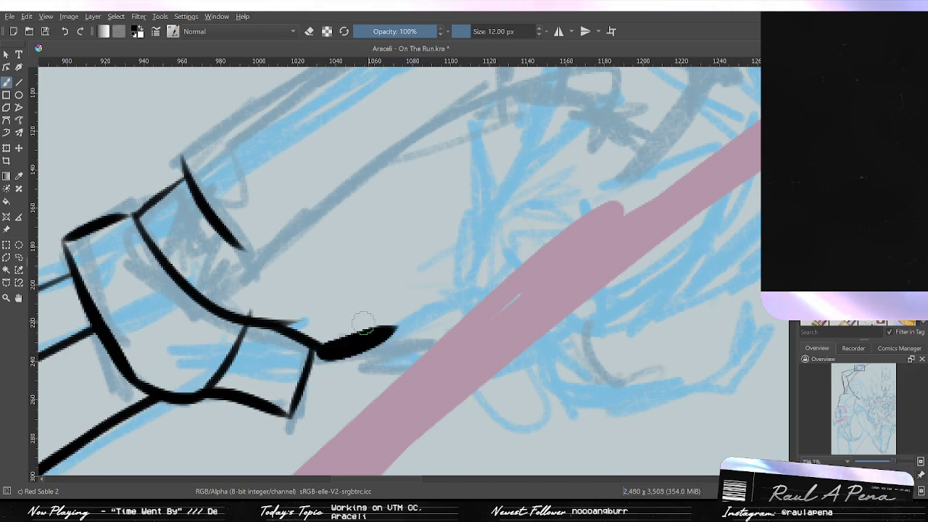
pyautogui.hotkey('ctrl', 'z')
pyautogui.scroll(-1, 313, 352)
pyautogui.moveTo(316, 355); pyautogui.dragTo(402, 377)
# Erase the overshoot of the cuff's fold line above the cuff edge and return to the 12 px inking brush.
pyautogui.scroll(4, 401, 377)
pyautogui.press('e')
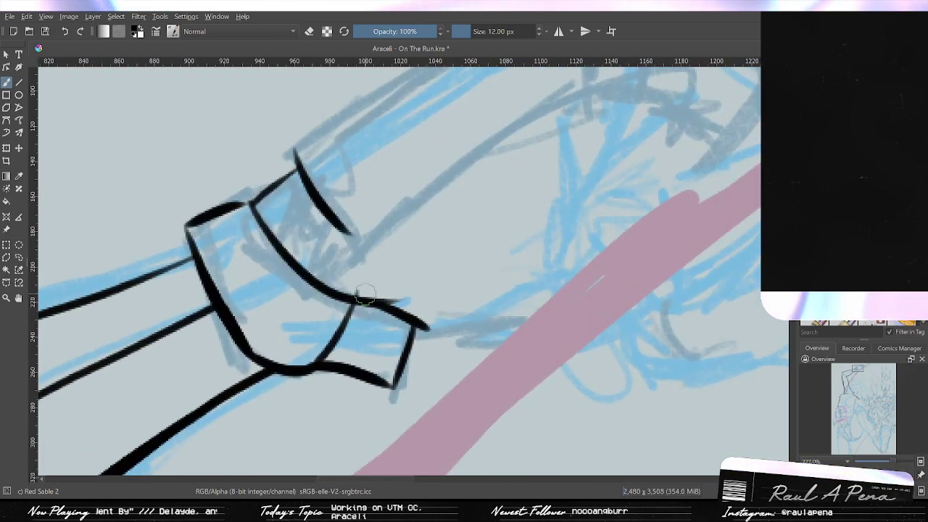
pyautogui.scroll(-2, 366, 281)
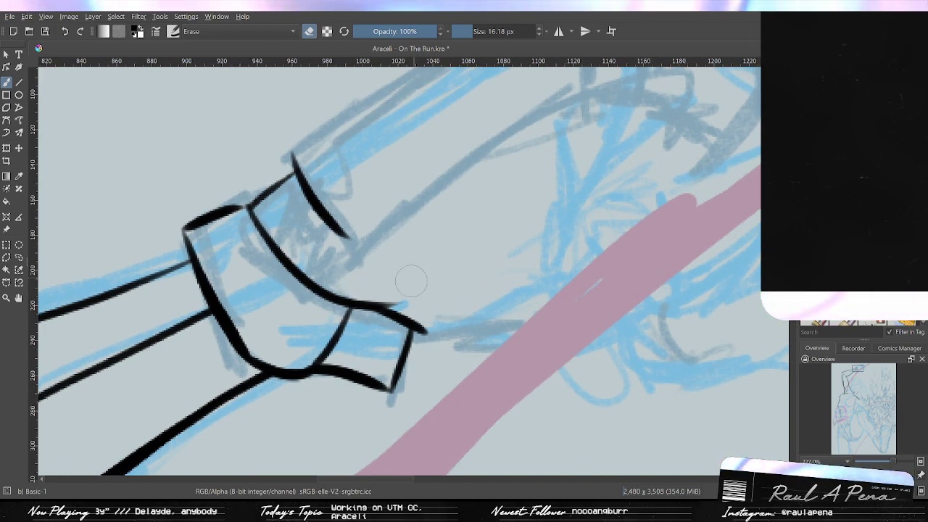
pyautogui.press('/')
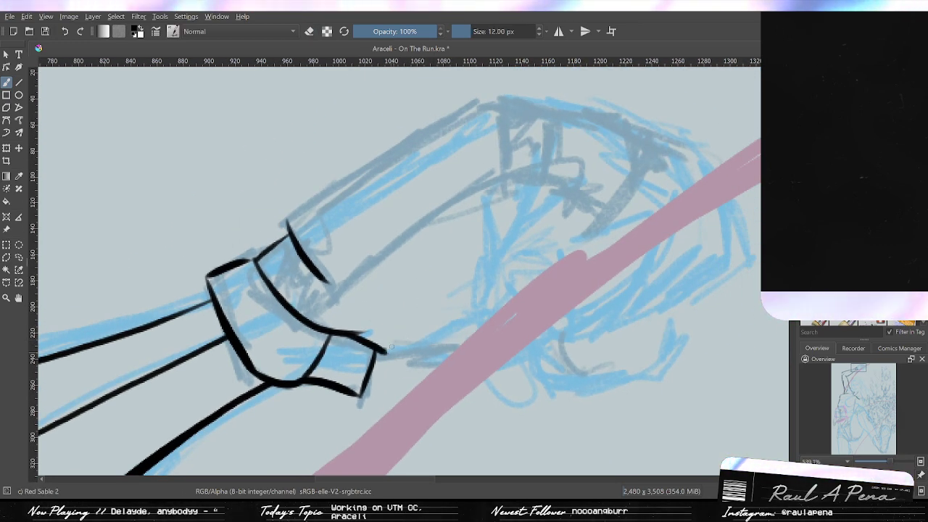
# Ink the curved palm line rising from near the cuff toward the middle of the fist, retrying until it is a thin tapered arc.
pyautogui.moveTo(385, 352); pyautogui.dragTo(457, 297)
pyautogui.hotkey('ctrl', 'z')
pyautogui.moveTo(384, 326); pyautogui.dragTo(471, 276)
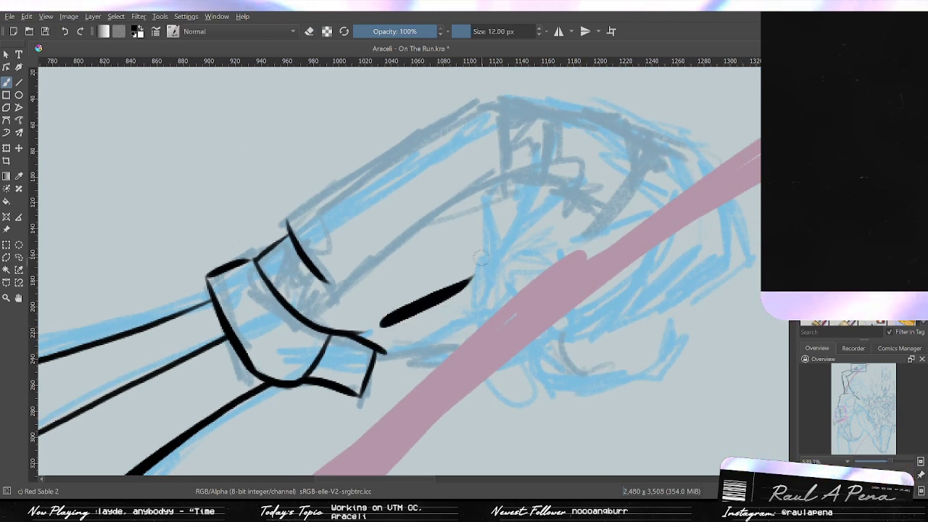
pyautogui.hotkey('ctrl', 'z')
pyautogui.moveTo(388, 324); pyautogui.dragTo(470, 276)
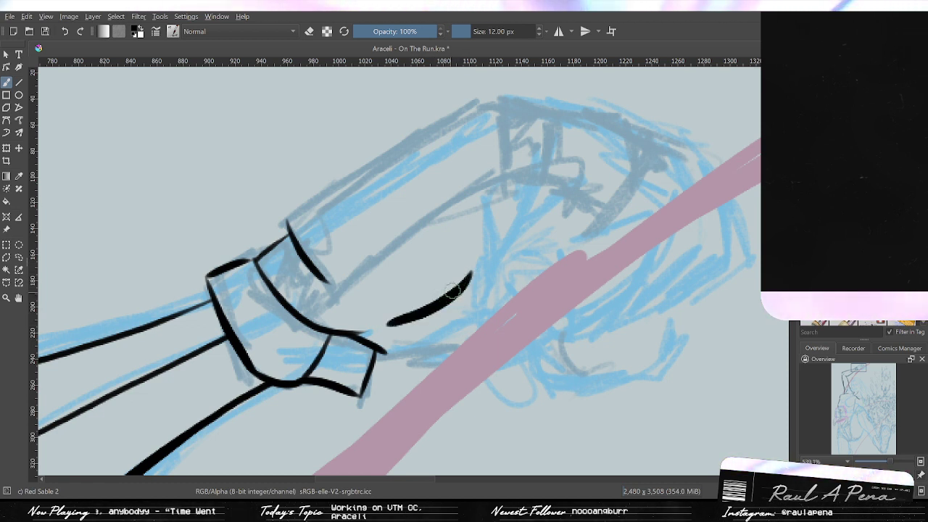
pyautogui.hotkey('ctrl', 'z')
pyautogui.moveTo(393, 322); pyautogui.dragTo(476, 285)
pyautogui.hotkey('ctrl', 'z')
pyautogui.moveTo(502, 254); pyautogui.dragTo(405, 313)
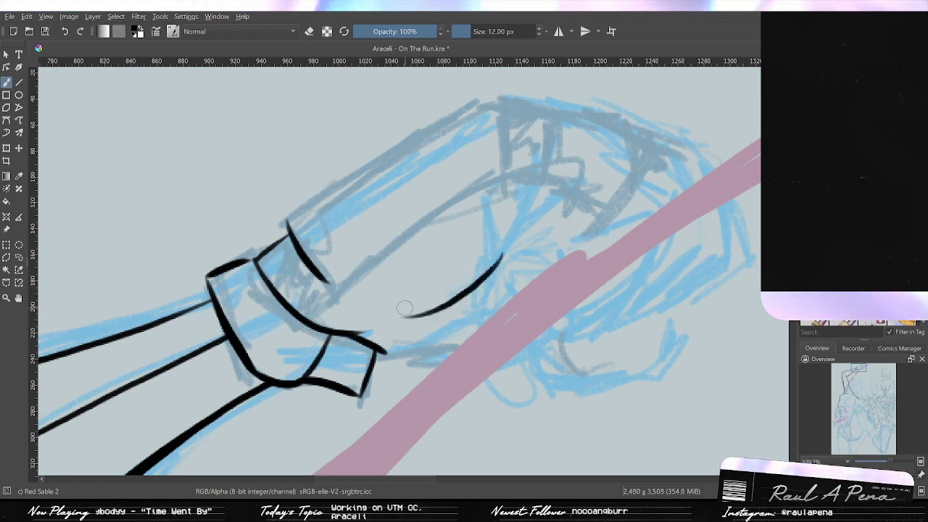
pyautogui.moveTo(484, 313)
pyautogui.mouseDown()
pyautogui.moveTo(419, 352)
pyautogui.moveTo(384, 356)
pyautogui.mouseUp()
pyautogui.hotkey('ctrl', 'z')
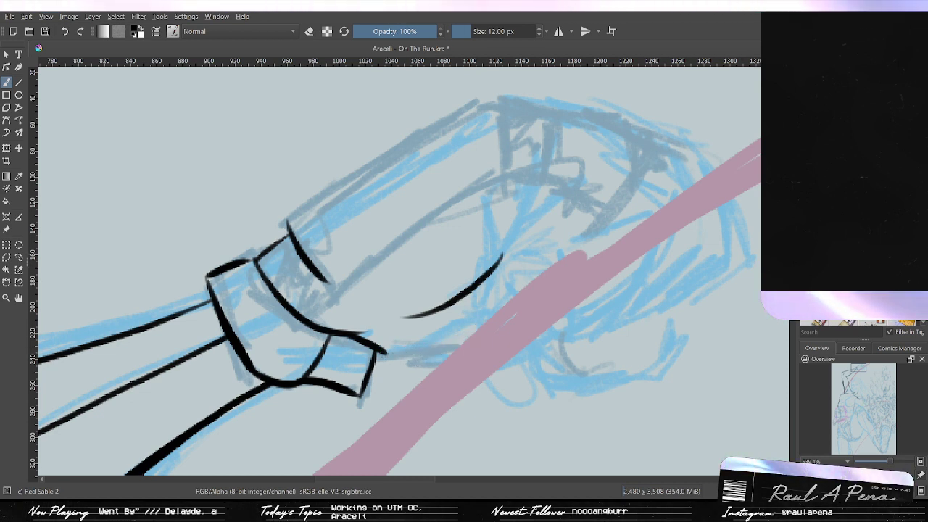
# Remove the thick pink stroke that crosses the hand sketch.
pyautogui.hotkey('ctrl', 'z')
pyautogui.hotkey('ctrl', 'shift', 'z')
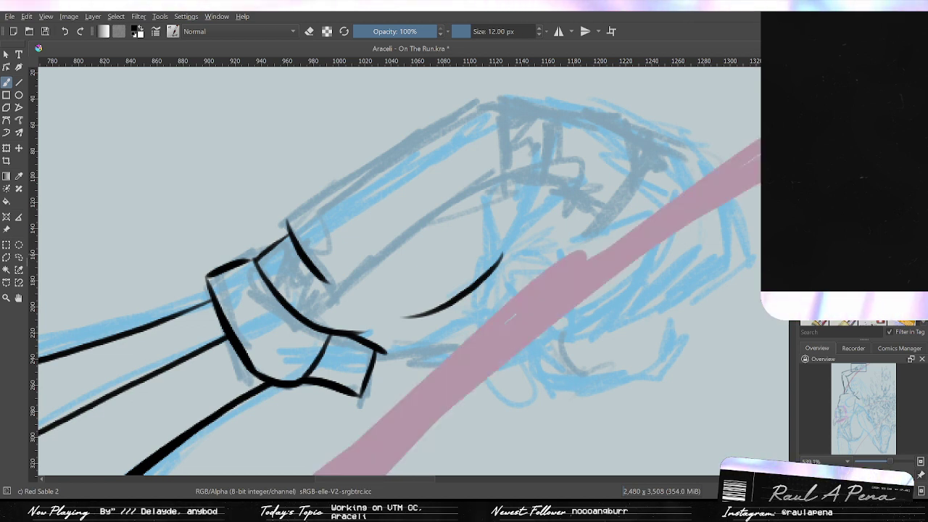
pyautogui.hotkey('ctrl', 'z')
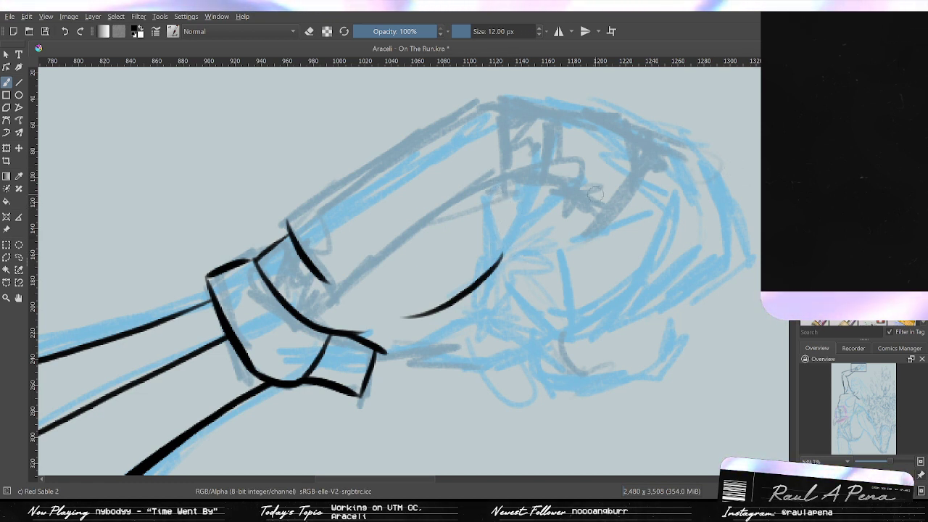
# Ink the short diagonal line beside the palm arc and the long curve from its lower end along the fist's lower edge.
pyautogui.moveTo(505, 181)
pyautogui.mouseDown()
pyautogui.moveTo(508, 253)
pyautogui.moveTo(490, 250)
pyautogui.moveTo(499, 269)
pyautogui.moveTo(499, 258)
pyautogui.moveTo(452, 250)
pyautogui.mouseUp()
pyautogui.hotkey('ctrl', 'z')
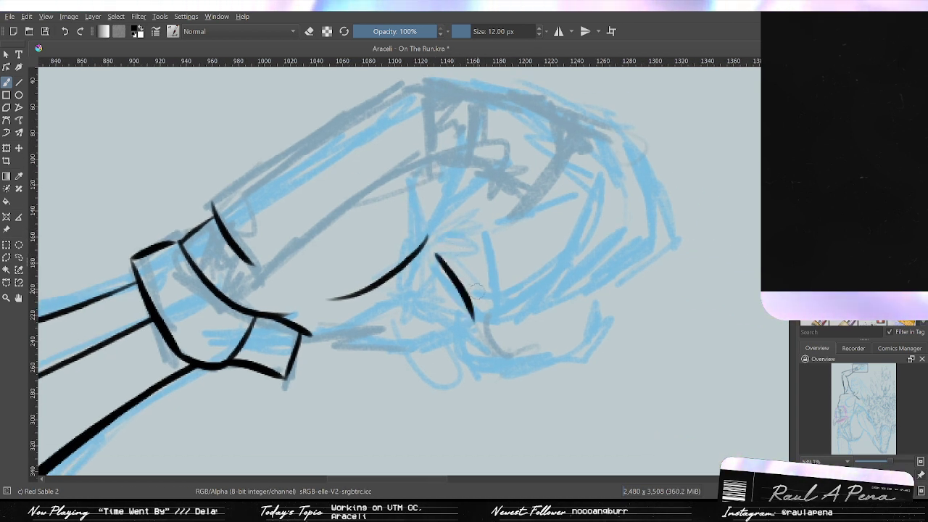
pyautogui.moveTo(533, 281); pyautogui.dragTo(620, 261)
pyautogui.hotkey('ctrl', 'z')
pyautogui.moveTo(467, 310); pyautogui.dragTo(572, 289)
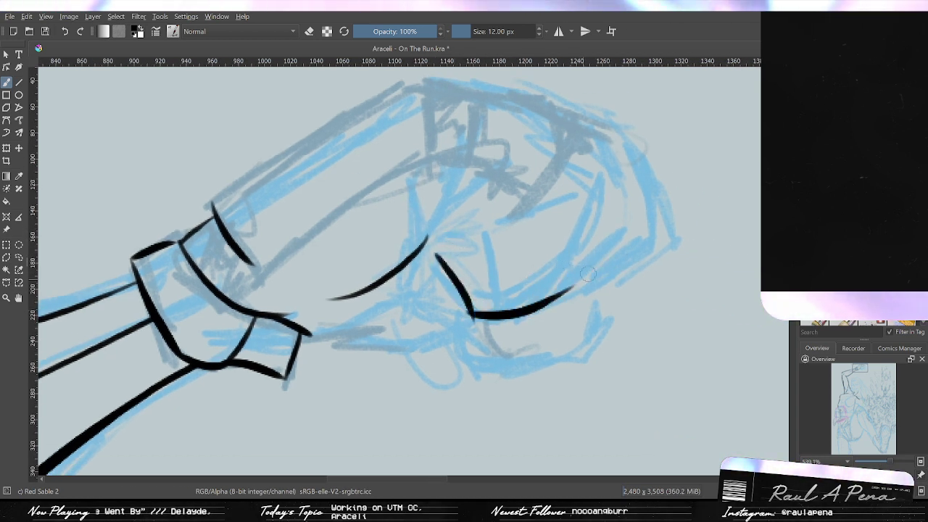
pyautogui.hotkey('ctrl', 'z')
pyautogui.moveTo(462, 322); pyautogui.dragTo(692, 243)
pyautogui.hotkey('ctrl', 'z')
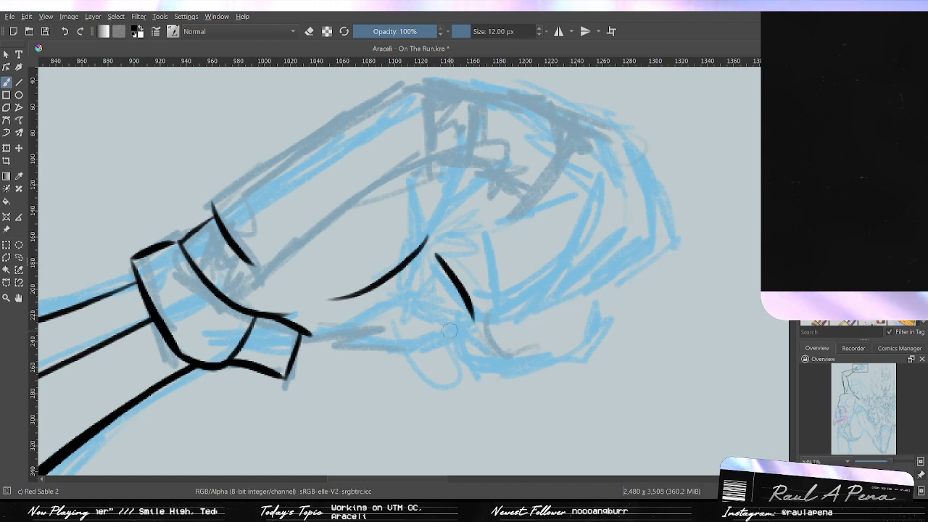
pyautogui.moveTo(445, 324); pyautogui.dragTo(549, 308)
pyautogui.hotkey('ctrl', 'z')
pyautogui.moveTo(487, 316); pyautogui.dragTo(707, 224)
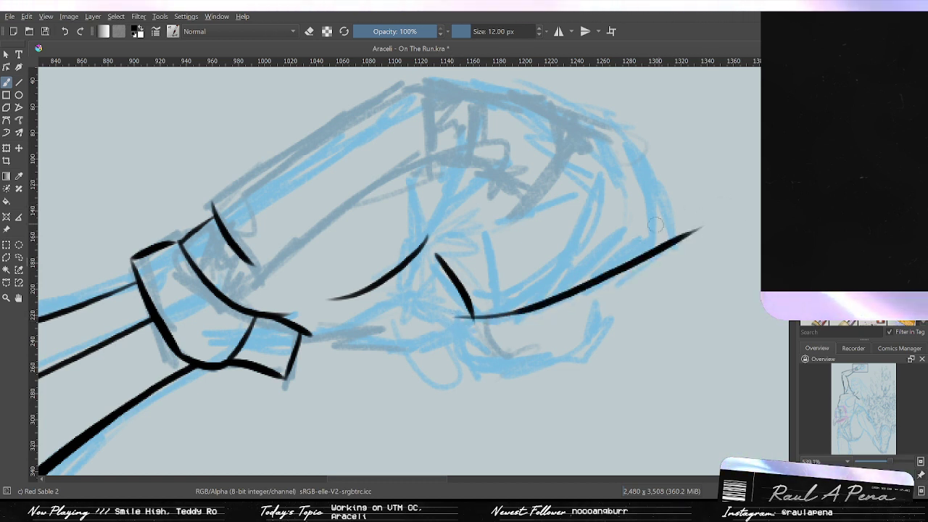
pyautogui.hotkey('ctrl', 'z')
pyautogui.moveTo(445, 326); pyautogui.dragTo(638, 266)
pyautogui.hotkey('ctrl', 'z')
pyautogui.moveTo(457, 322)
pyautogui.mouseDown()
pyautogui.moveTo(542, 308)
pyautogui.moveTo(677, 246)
pyautogui.mouseUp()
pyautogui.hotkey('ctrl', 'z')
pyautogui.moveTo(473, 329); pyautogui.dragTo(631, 257)
pyautogui.hotkey('ctrl', 'z')
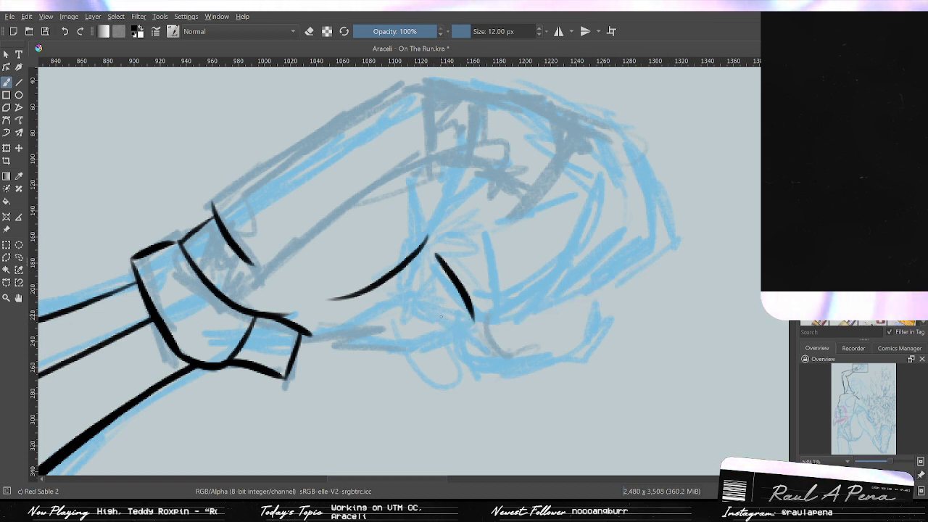
pyautogui.moveTo(446, 322); pyautogui.dragTo(631, 262)
pyautogui.hotkey('ctrl', 'z')
pyautogui.moveTo(462, 323)
pyautogui.mouseDown()
pyautogui.moveTo(547, 307)
pyautogui.moveTo(656, 243)
pyautogui.mouseUp()
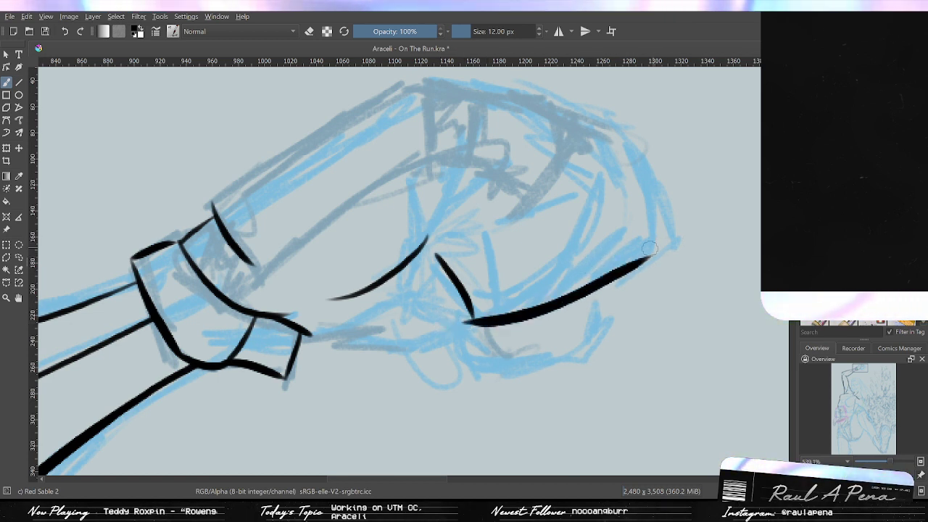
pyautogui.hotkey('ctrl', 'z')
pyautogui.moveTo(607, 112)
pyautogui.mouseDown()
pyautogui.moveTo(664, 227)
pyautogui.moveTo(570, 310)
pyautogui.moveTo(509, 335)
pyautogui.mouseUp()
pyautogui.hotkey('ctrl', 'z')
pyautogui.hotkey('ctrl', 'z')
pyautogui.moveTo(449, 319)
pyautogui.mouseDown()
pyautogui.moveTo(502, 313)
pyautogui.moveTo(713, 211)
pyautogui.mouseUp()
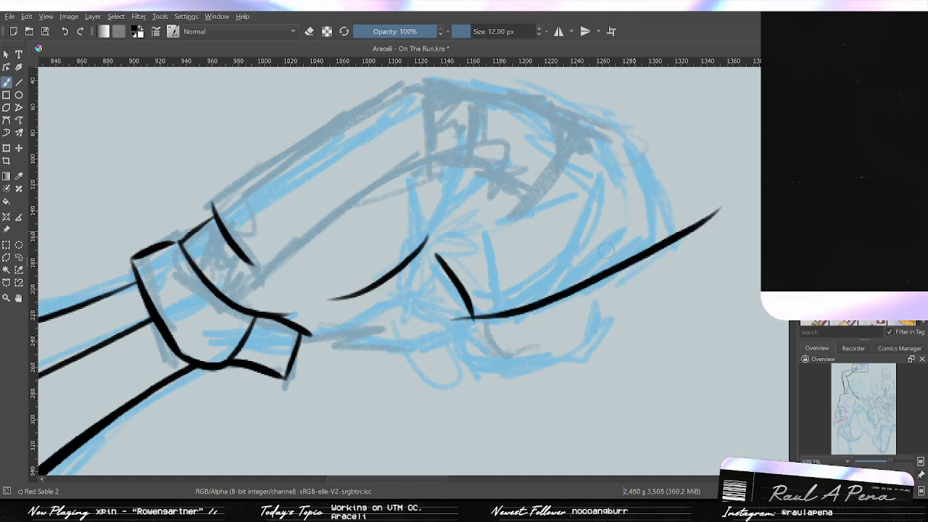
pyautogui.hotkey('ctrl', 'z')
pyautogui.hotkey('ctrl', 'z')
pyautogui.moveTo(464, 321); pyautogui.dragTo(656, 257)
pyautogui.hotkey('ctrl', 'z')
pyautogui.moveTo(456, 317); pyautogui.dragTo(659, 254)
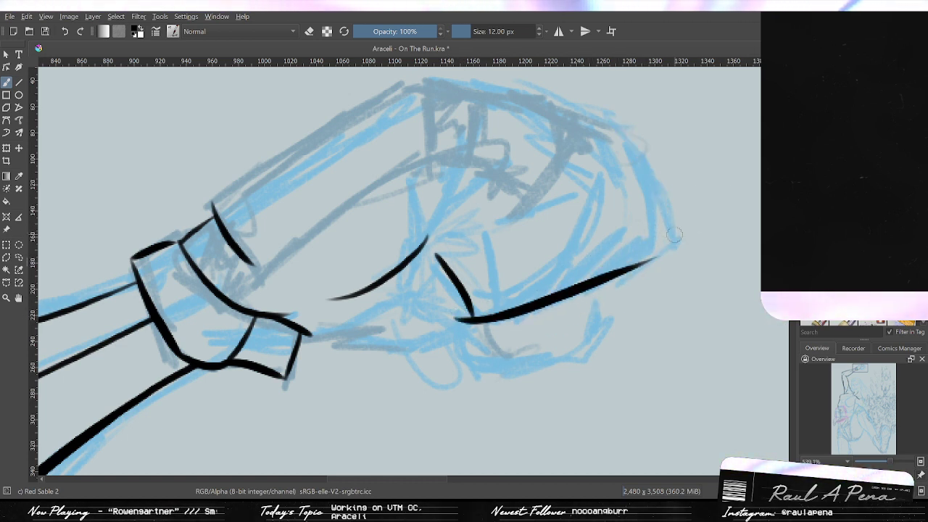
pyautogui.hotkey('ctrl', 'z')
pyautogui.moveTo(454, 318)
pyautogui.mouseDown()
pyautogui.moveTo(526, 310)
pyautogui.moveTo(669, 235)
pyautogui.mouseUp()
pyautogui.moveTo(619, 259); pyautogui.dragTo(550, 291)
pyautogui.moveTo(403, 351); pyautogui.dragTo(504, 316)
pyautogui.moveTo(459, 340)
pyautogui.mouseDown()
pyautogui.moveTo(613, 260)
pyautogui.moveTo(590, 272)
pyautogui.moveTo(625, 311)
pyautogui.mouseUp()
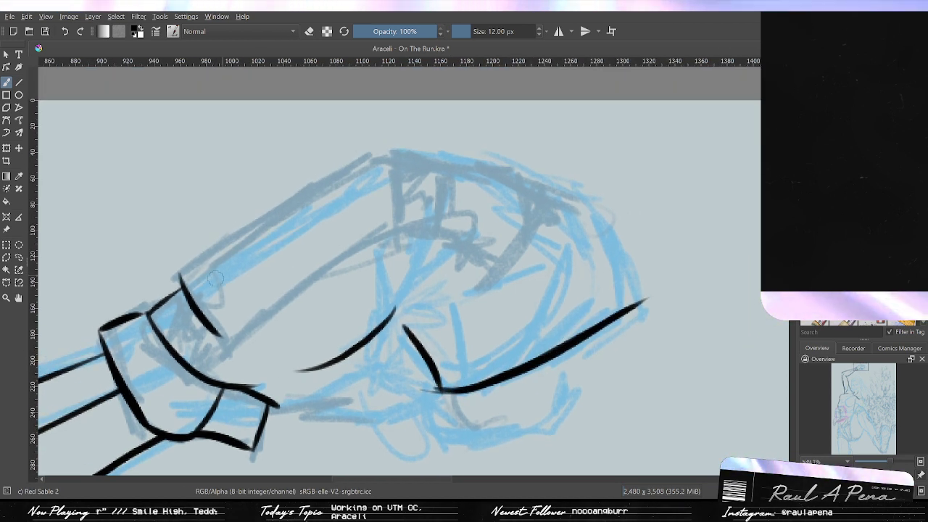
# Ink the back of the hand as one curved stroke from the short cuff-side edge up to the knuckles.
pyautogui.moveTo(182, 274); pyautogui.dragTo(381, 161)
pyautogui.hotkey('ctrl', 'z')
pyautogui.moveTo(176, 301); pyautogui.dragTo(372, 160)
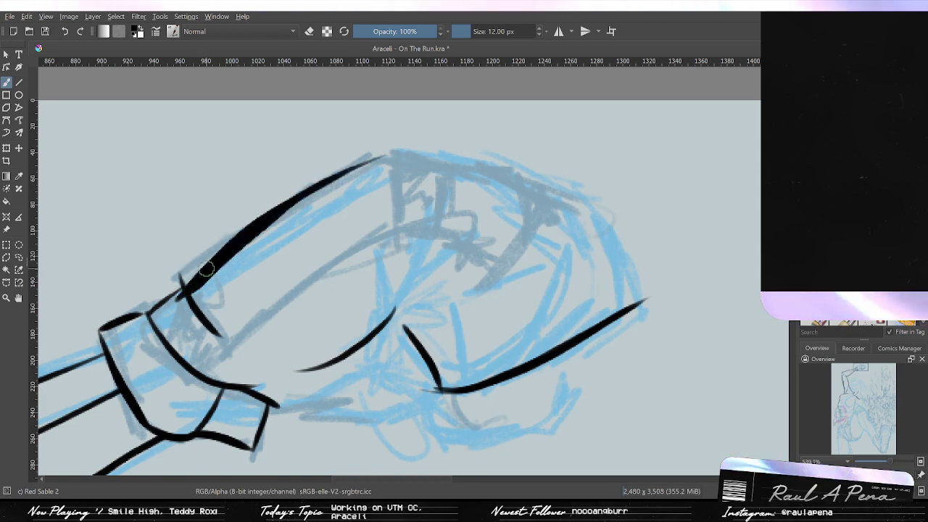
pyautogui.hotkey('ctrl', 'z')
pyautogui.moveTo(179, 277)
pyautogui.mouseDown()
pyautogui.moveTo(257, 225)
pyautogui.moveTo(382, 162)
pyautogui.mouseUp()
pyautogui.hotkey('ctrl', 'z')
pyautogui.moveTo(179, 284); pyautogui.dragTo(373, 161)
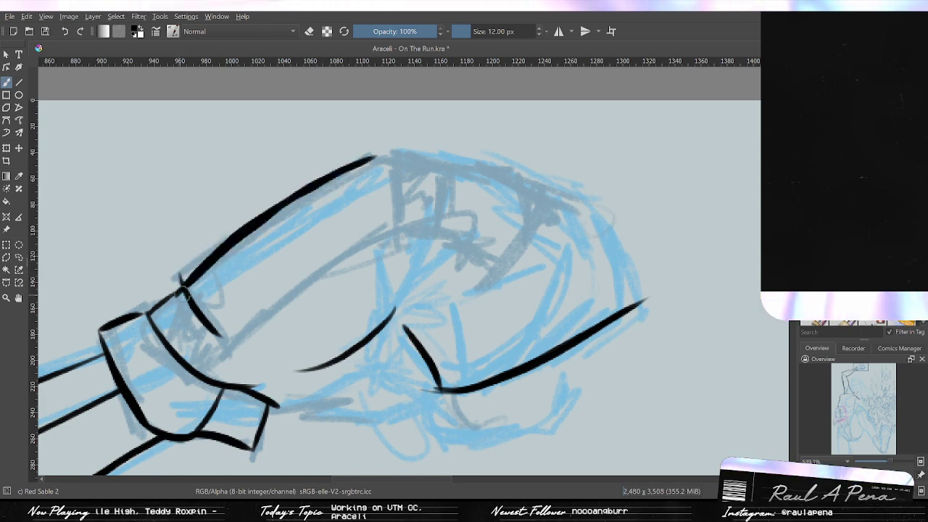
pyautogui.scroll(-4, 431, 297)
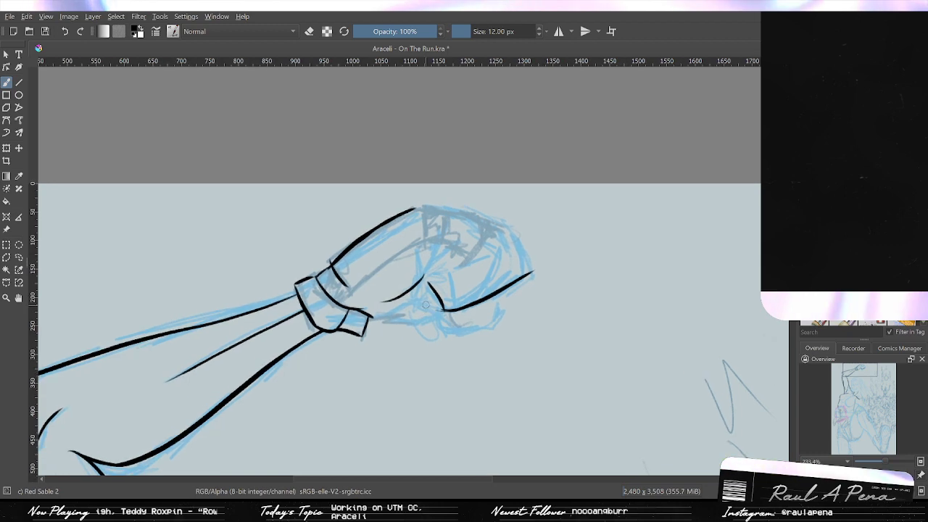
pyautogui.scroll(3, 500, 258)
pyautogui.scroll(1, 502, 255)
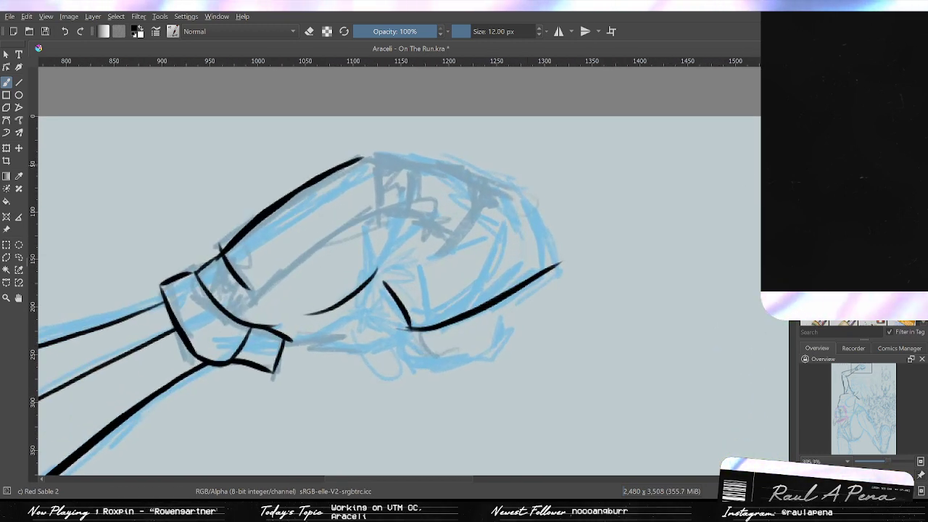
# Erase the messy blue sketch lines inside the lower half of the fist, above its inked lower edge.
pyautogui.press('/')
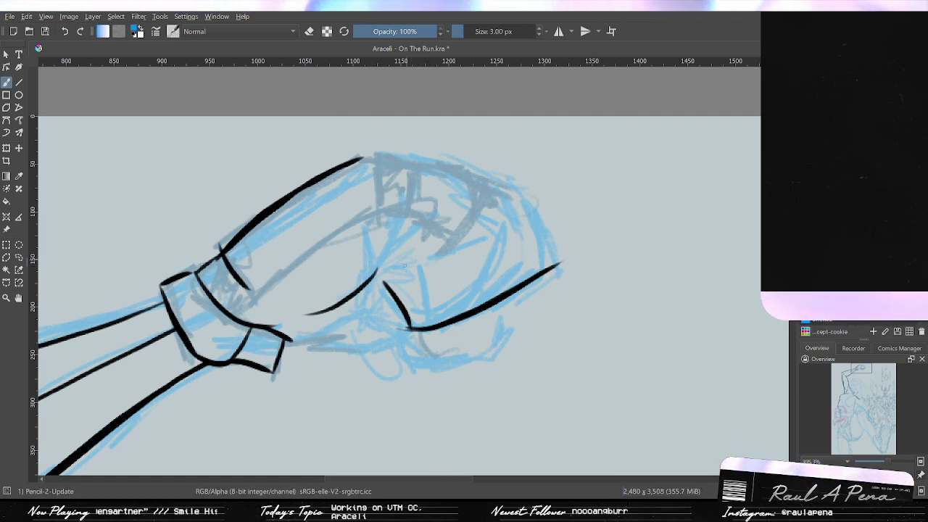
pyautogui.moveTo(458, 259); pyautogui.dragTo(371, 242)
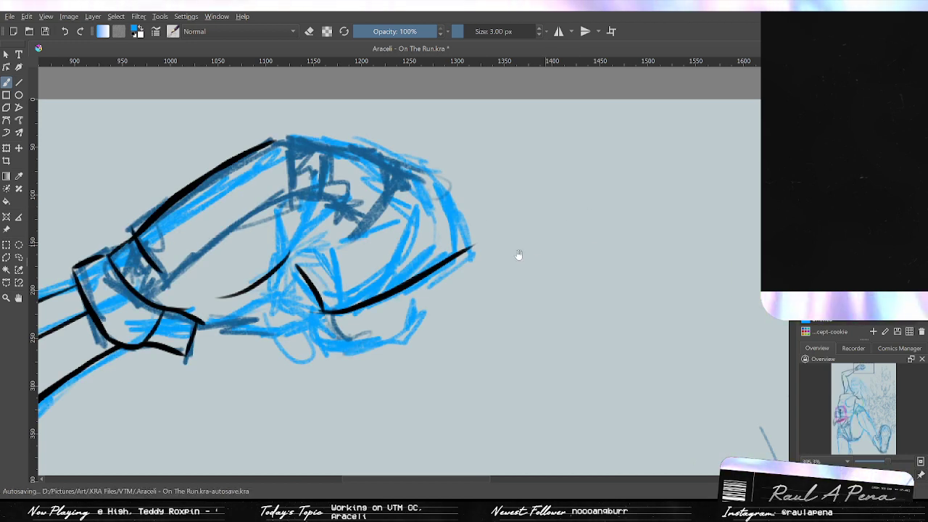
pyautogui.moveTo(518, 255); pyautogui.dragTo(677, 265)
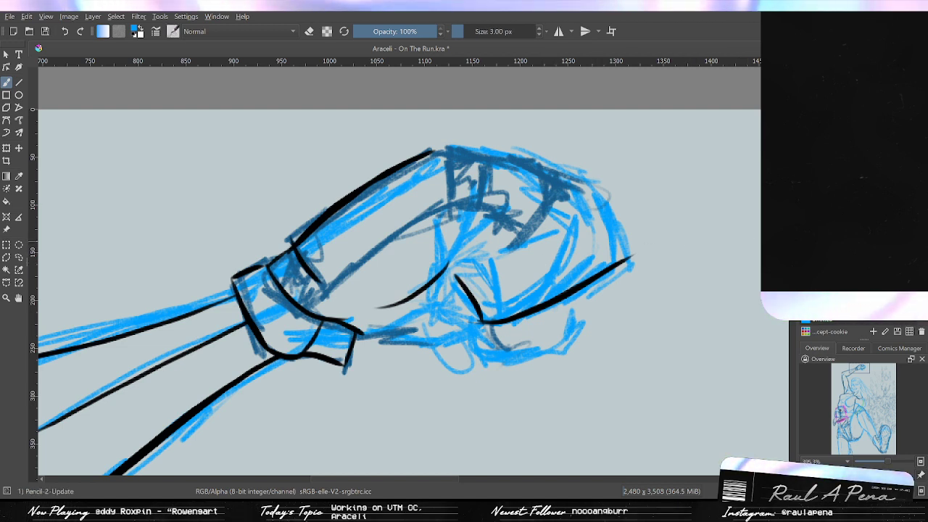
pyautogui.click(826, 243)
pyautogui.click(844, 297)
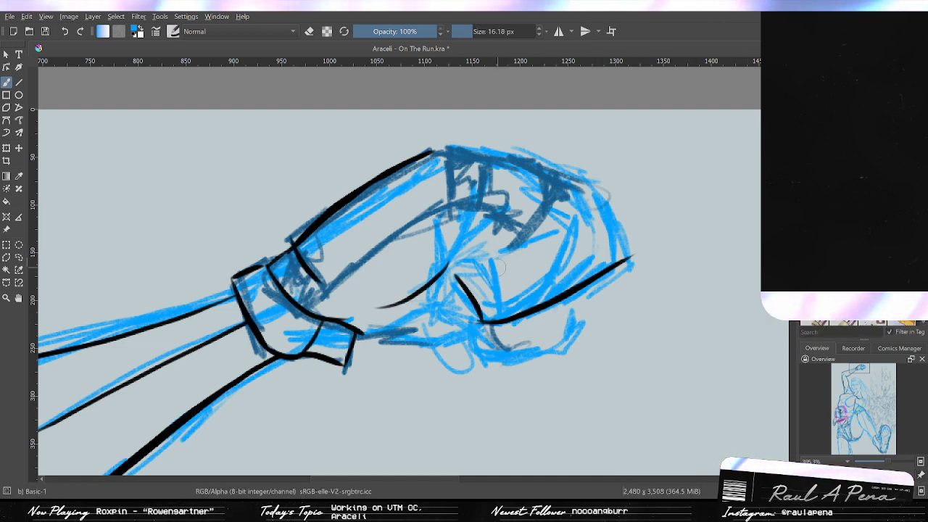
pyautogui.press('/')
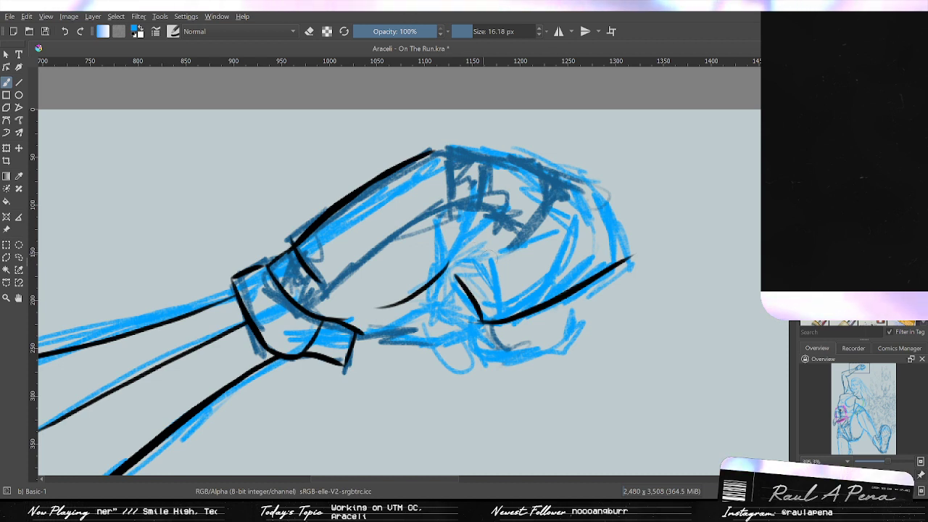
pyautogui.moveTo(500, 296)
pyautogui.mouseDown()
pyautogui.moveTo(523, 301)
pyautogui.moveTo(565, 286)
pyautogui.moveTo(545, 271)
pyautogui.mouseUp()
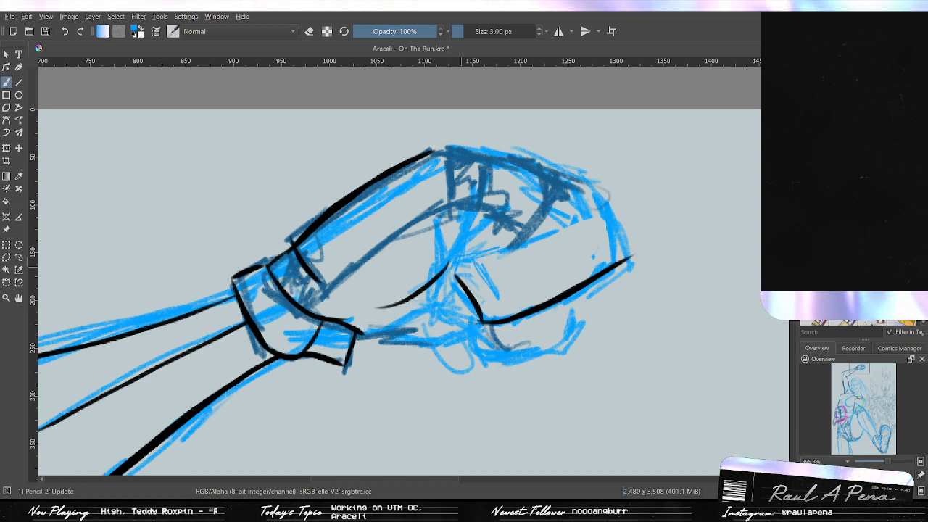
# Resketch the fold lines in the middle of the fist with the 3 px blue pencil and erase the excess marks.
pyautogui.moveTo(484, 261); pyautogui.dragTo(514, 295)
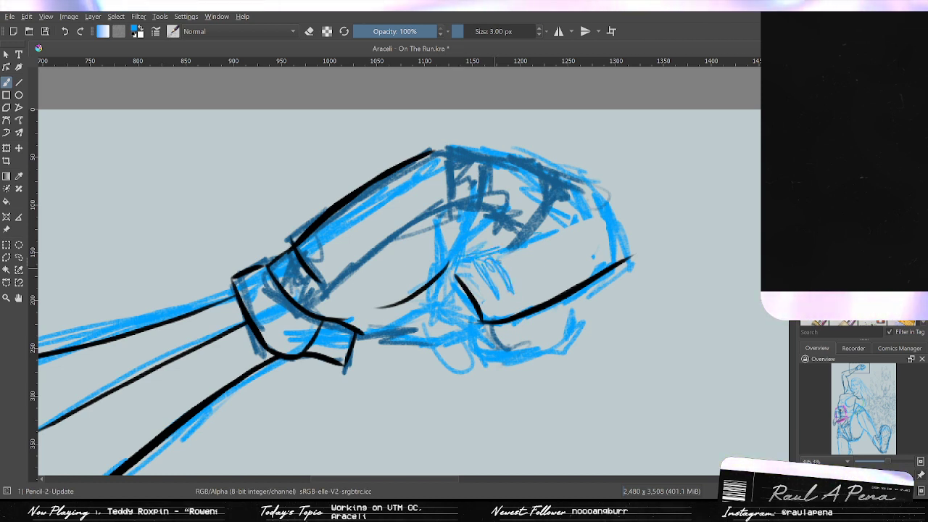
pyautogui.moveTo(512, 247)
pyautogui.mouseDown()
pyautogui.moveTo(545, 262)
pyautogui.moveTo(581, 259)
pyautogui.mouseUp()
pyautogui.press('m')
pyautogui.press('m')
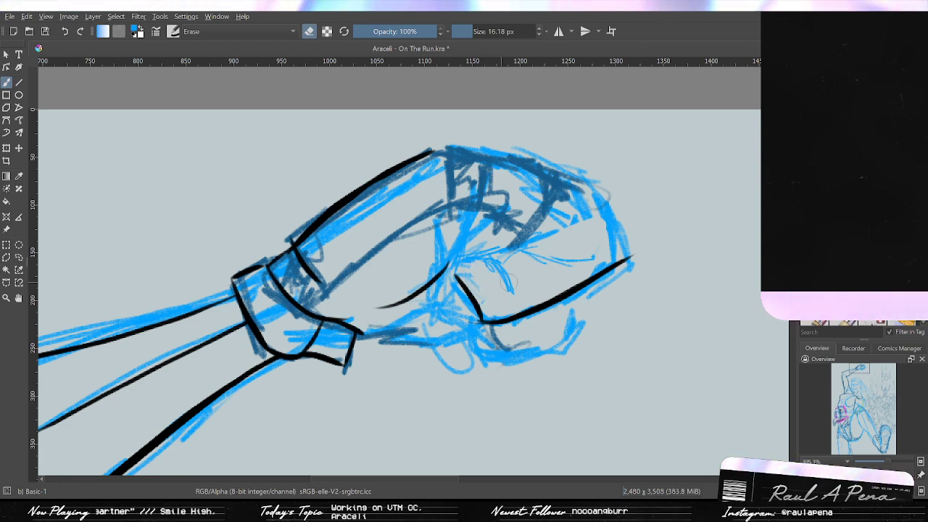
pyautogui.press('m')
pyautogui.press('m')
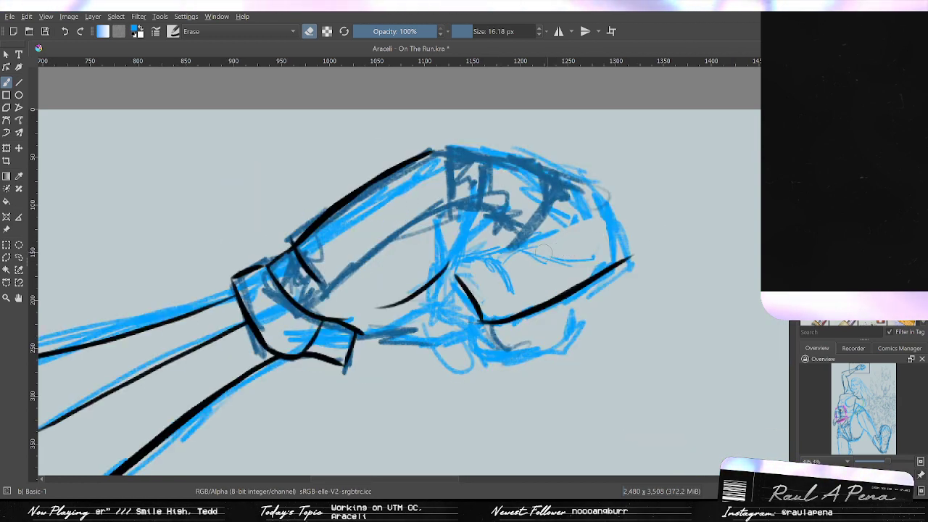
pyautogui.press('/')
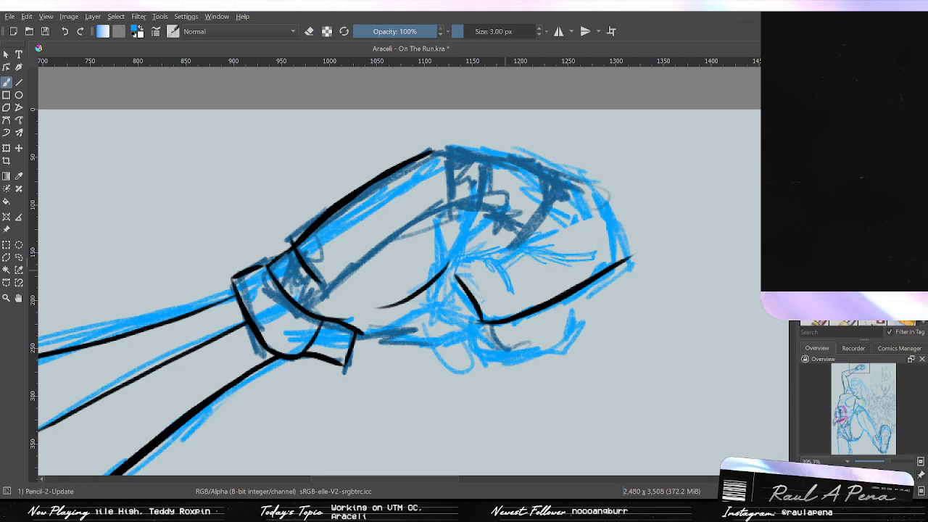
# Erase the loose outer blue sketch lines around the knuckles and the far side of the fist.
pyautogui.press('e')
pyautogui.press('m')
pyautogui.press('m')
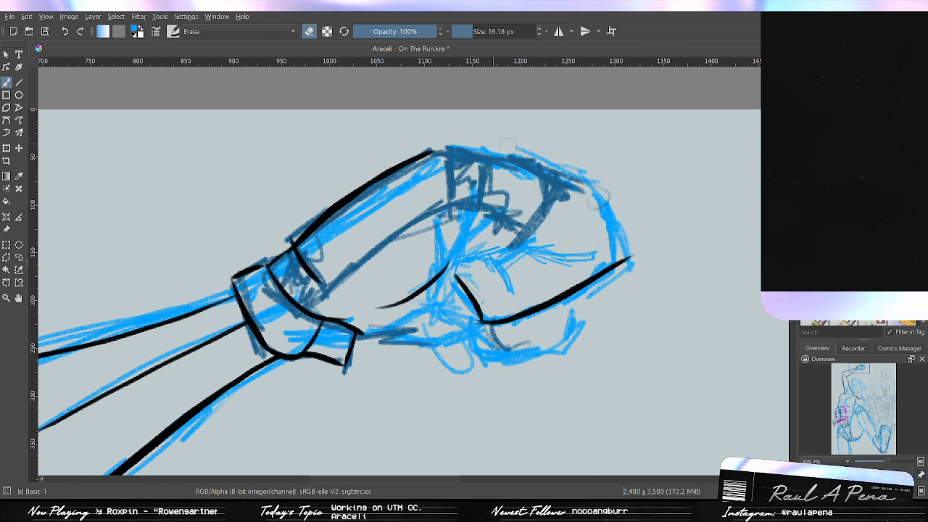
pyautogui.moveTo(508, 147)
pyautogui.mouseDown()
pyautogui.moveTo(483, 142)
pyautogui.moveTo(651, 170)
pyautogui.moveTo(600, 160)
pyautogui.moveTo(631, 241)
pyautogui.mouseUp()
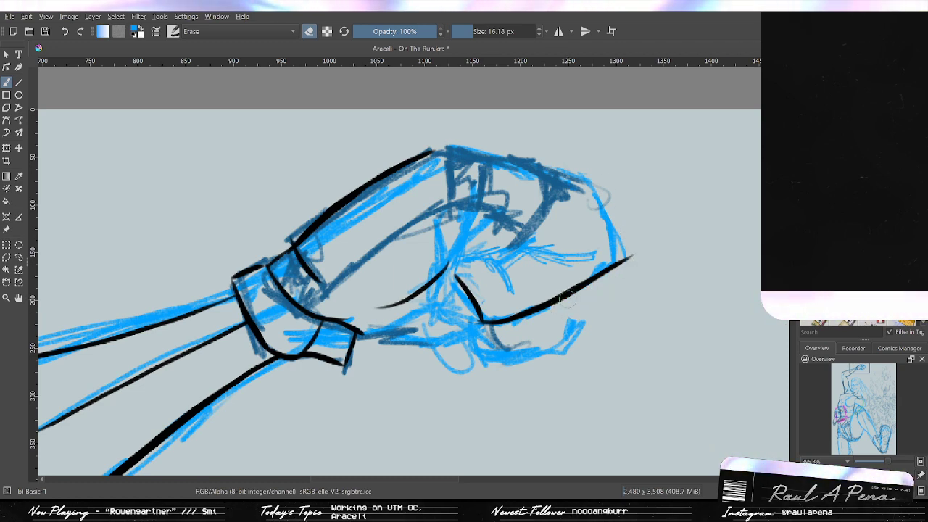
# Resketch the rounded finger shape below the fist's inked lower edge in blue pencil and clean up its outline.
pyautogui.press('/')
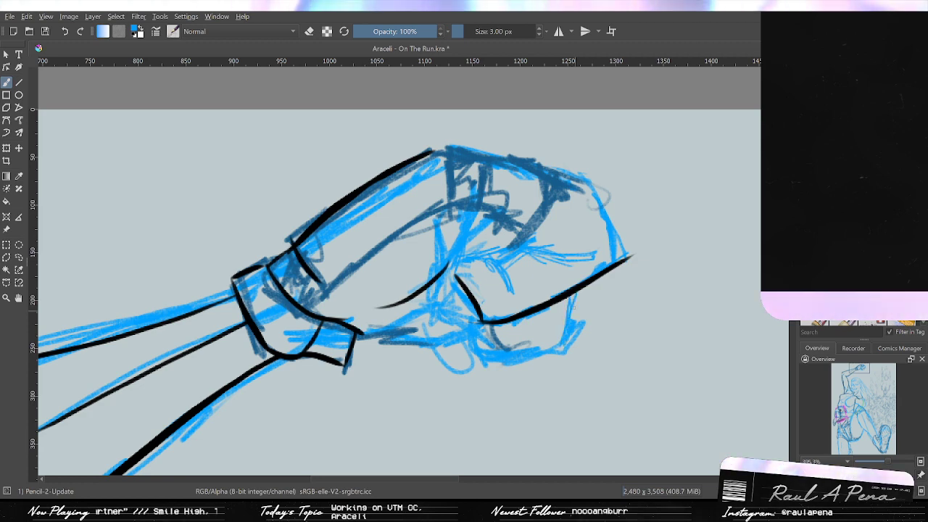
pyautogui.scroll(-5, 567, 305)
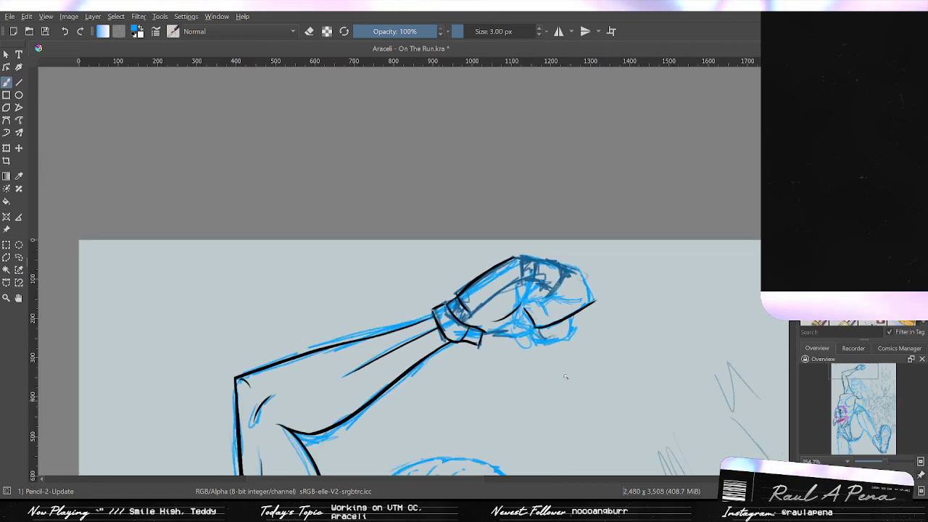
pyautogui.scroll(4, 566, 370)
pyautogui.press('/')
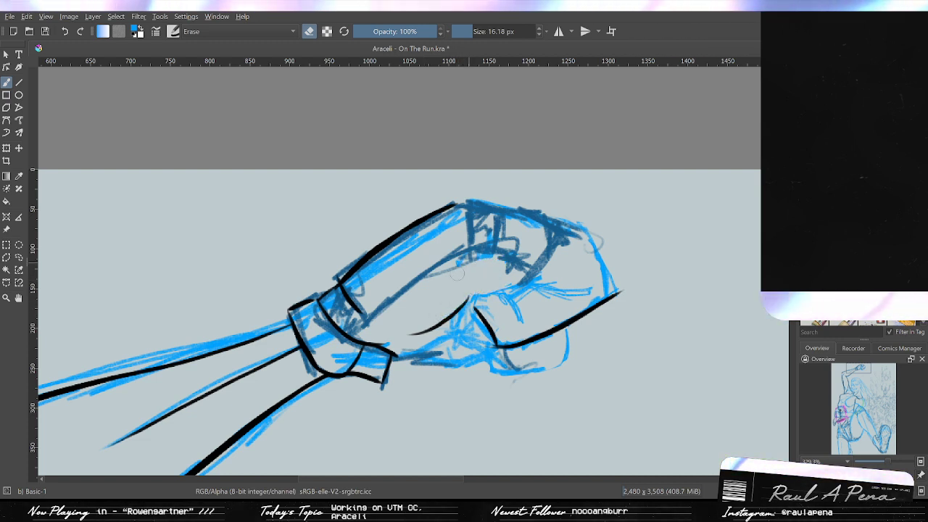
# Redraw the two blue crease lines that converge at the upper end of the palm arc.
pyautogui.moveTo(463, 262)
pyautogui.mouseDown()
pyautogui.moveTo(467, 298)
pyautogui.moveTo(468, 290)
pyautogui.mouseUp()
pyautogui.moveTo(490, 253); pyautogui.dragTo(479, 294)
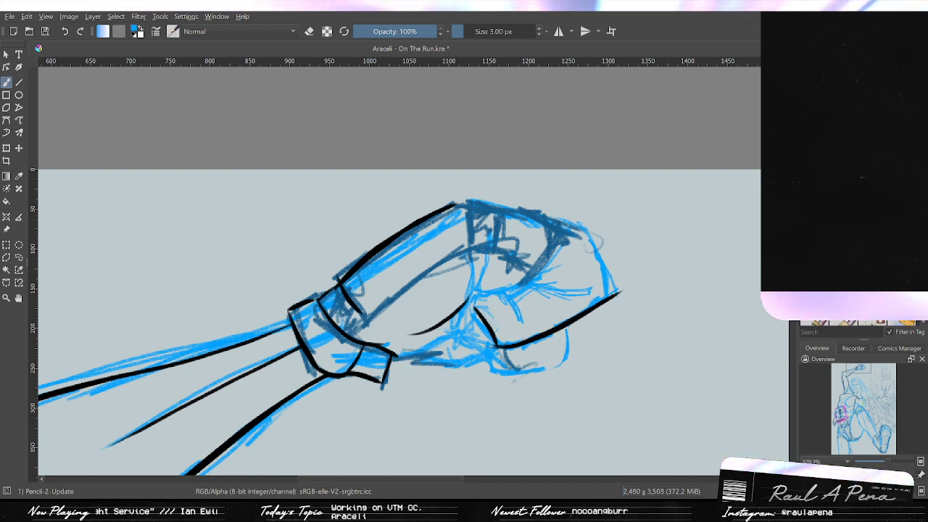
pyautogui.press('m')
pyautogui.press('m')
# Ink the palm arc's upward continuation with the 12 px Red Sable 2 brush, following the blue crease.
pyautogui.press('/')
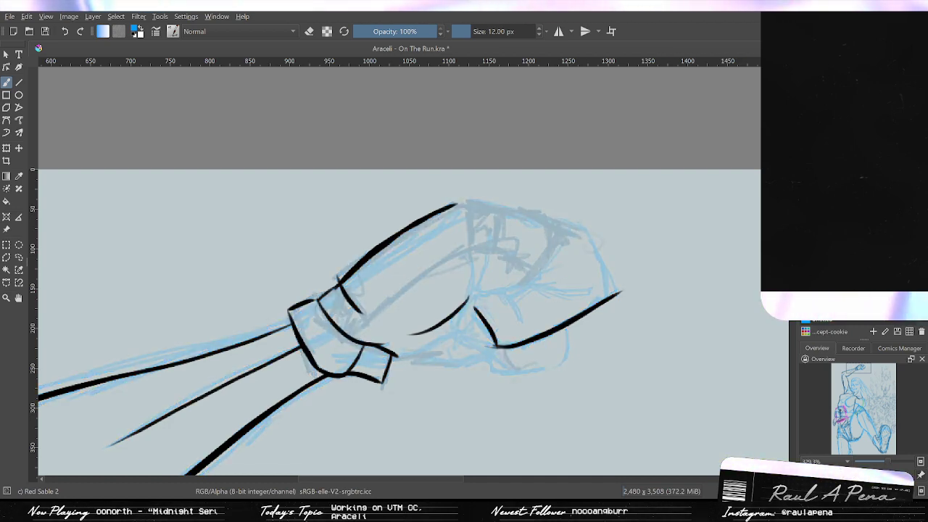
pyautogui.moveTo(458, 266)
pyautogui.mouseDown()
pyautogui.moveTo(474, 253)
pyautogui.moveTo(473, 193)
pyautogui.mouseUp()
pyautogui.moveTo(483, 280); pyautogui.dragTo(491, 209)
pyautogui.hotkey('ctrl', 'z')
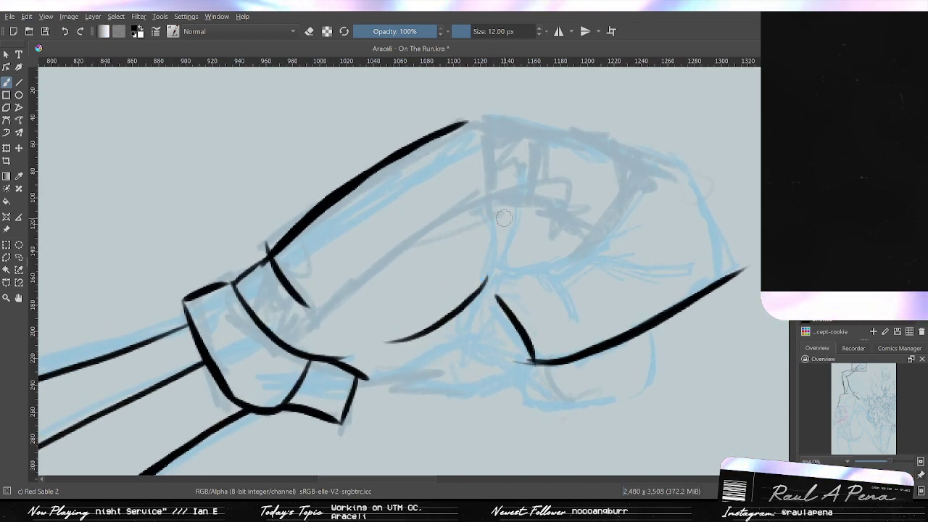
pyautogui.moveTo(489, 202); pyautogui.dragTo(465, 304)
pyautogui.hotkey('ctrl', 'z')
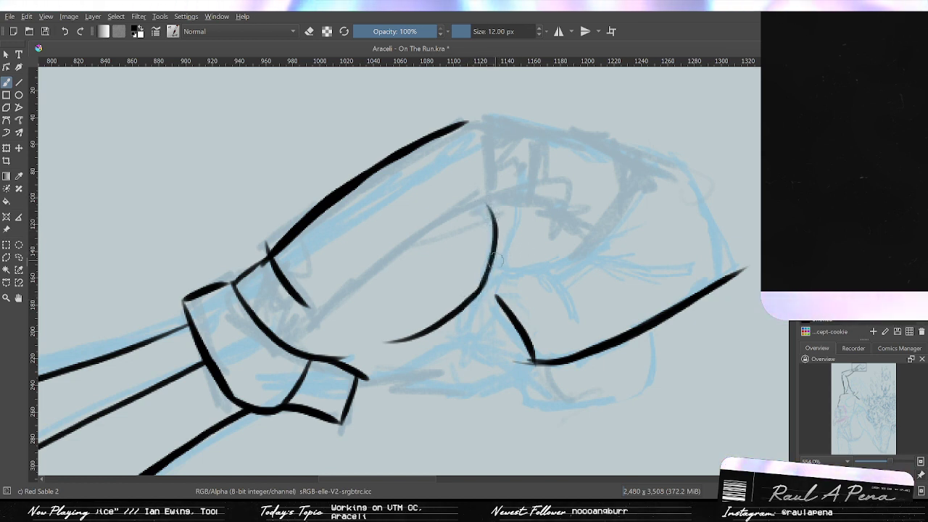
# Ink a thin short crease branching up from the palm arc, retrying until it tapers just beside the arc's tip.
pyautogui.moveTo(491, 267); pyautogui.dragTo(523, 196)
pyautogui.hotkey('ctrl', 'z')
pyautogui.moveTo(489, 274); pyautogui.dragTo(524, 183)
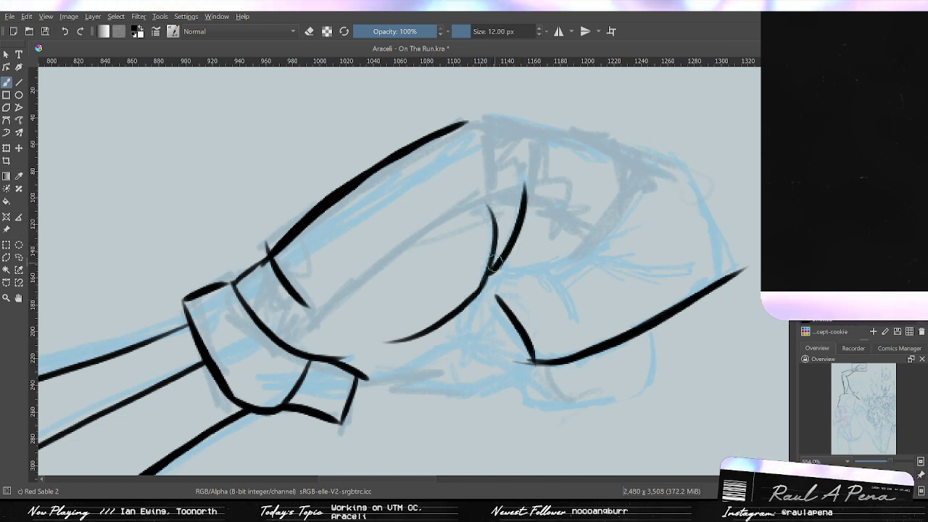
pyautogui.hotkey('ctrl', 'z')
pyautogui.moveTo(491, 273)
pyautogui.mouseDown()
pyautogui.moveTo(517, 234)
pyautogui.moveTo(518, 171)
pyautogui.mouseUp()
pyautogui.hotkey('ctrl', 'z')
pyautogui.hotkey('ctrl', 'z')
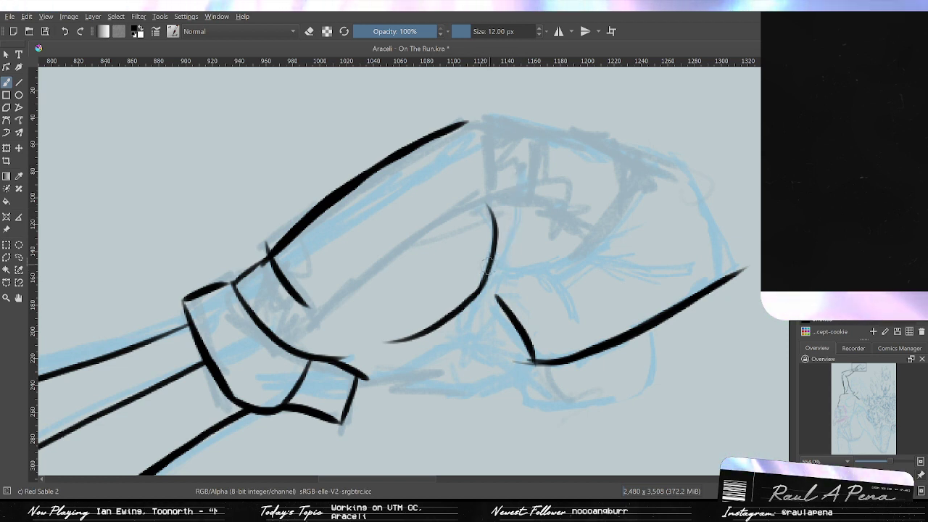
pyautogui.moveTo(490, 271); pyautogui.dragTo(516, 203)
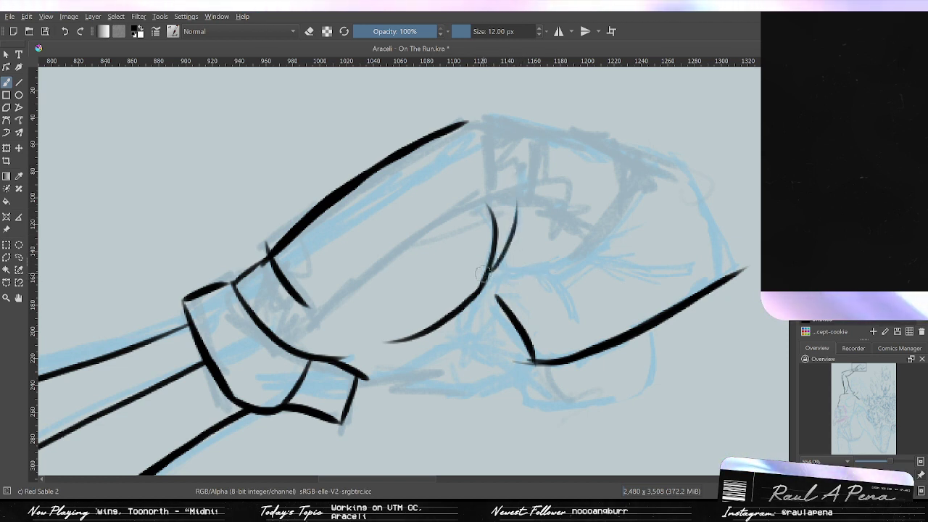
# Ink the curved finger fold from the crease junction across the middle of the fist, retrying until it sweeps up smoothly.
pyautogui.moveTo(490, 274); pyautogui.dragTo(562, 256)
pyautogui.hotkey('ctrl', 'z')
pyautogui.moveTo(491, 274); pyautogui.dragTo(611, 236)
pyautogui.hotkey('ctrl', 'z')
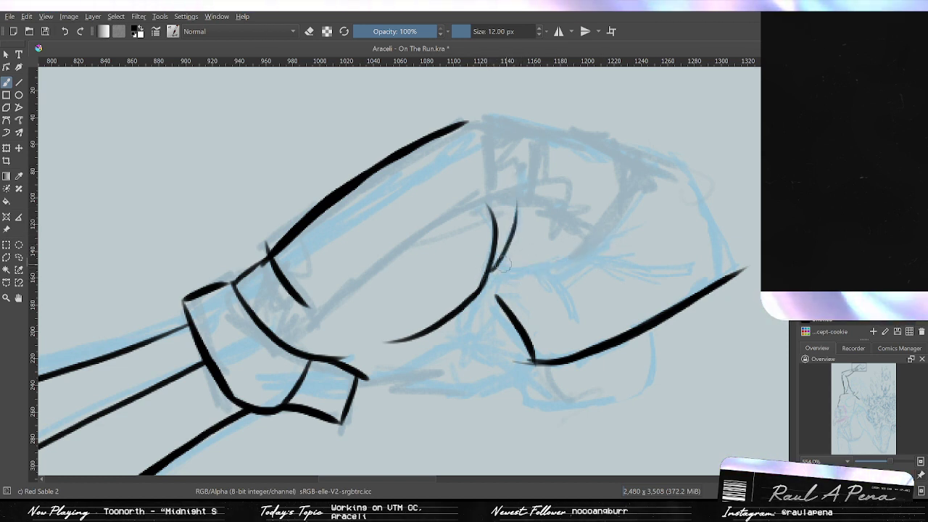
pyautogui.moveTo(490, 274); pyautogui.dragTo(614, 216)
pyautogui.hotkey('ctrl', 'z')
pyautogui.moveTo(489, 274)
pyautogui.mouseDown()
pyautogui.moveTo(554, 258)
pyautogui.moveTo(615, 216)
pyautogui.mouseUp()
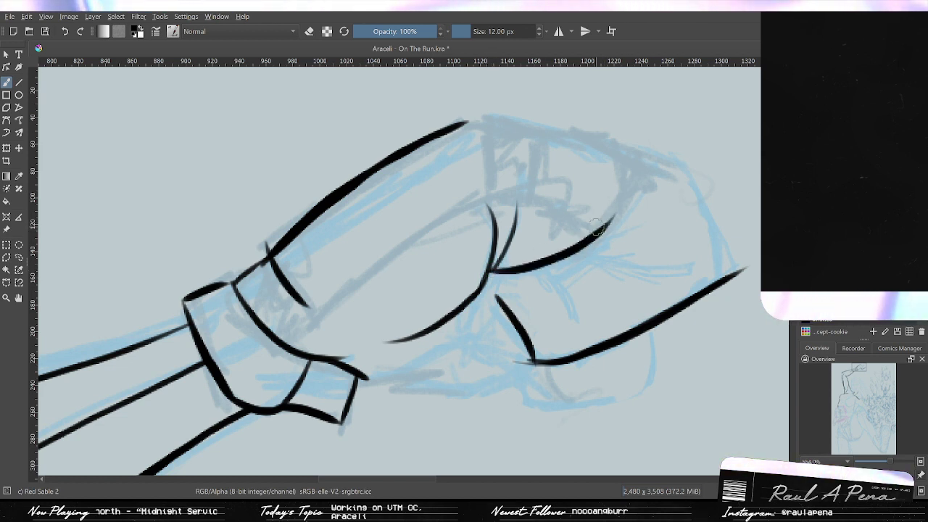
# Ink a short tapered branch off the outer end of the finger fold, retrying until it angles slightly upward.
pyautogui.hotkey('ctrl', 'z')
pyautogui.moveTo(584, 247)
pyautogui.mouseDown()
pyautogui.moveTo(681, 224)
pyautogui.moveTo(637, 230)
pyautogui.mouseUp()
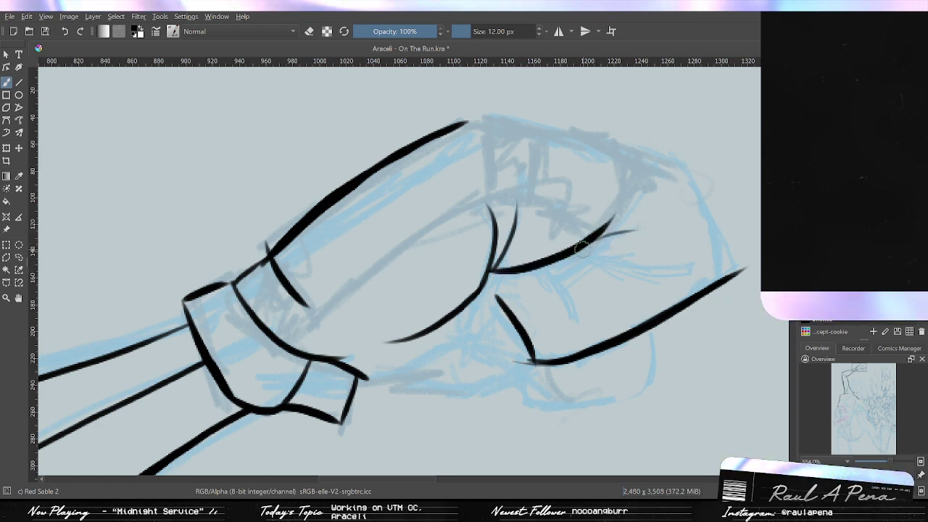
pyautogui.hotkey('ctrl', 'z')
pyautogui.moveTo(581, 250); pyautogui.dragTo(639, 226)
pyautogui.hotkey('ctrl', 'z')
pyautogui.hotkey('ctrl', 'z')
pyautogui.hotkey('ctrl', 'z')
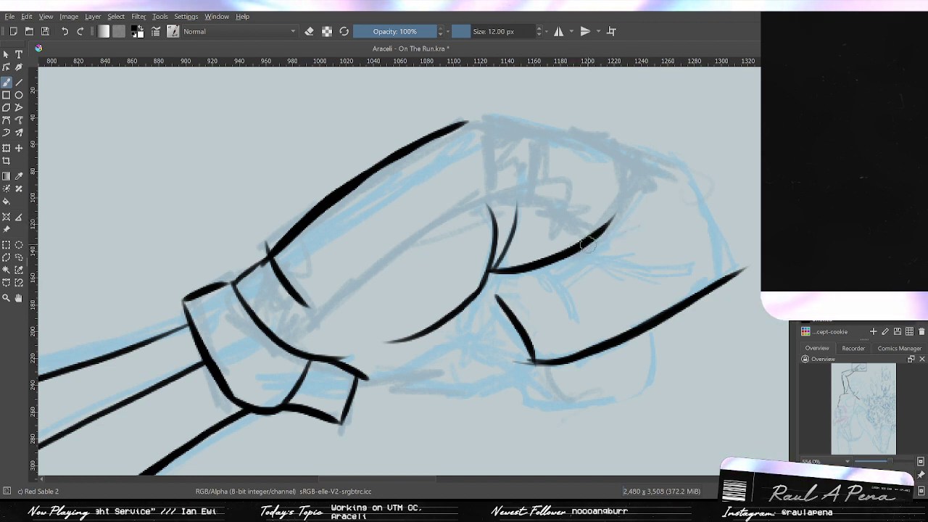
pyautogui.moveTo(578, 251); pyautogui.dragTo(643, 221)
# Ink a shallow curved crease below the fold's branch and close the small gap between the palm arc and short diagonal line.
pyautogui.moveTo(577, 250); pyautogui.dragTo(655, 269)
pyautogui.hotkey('ctrl', 'z')
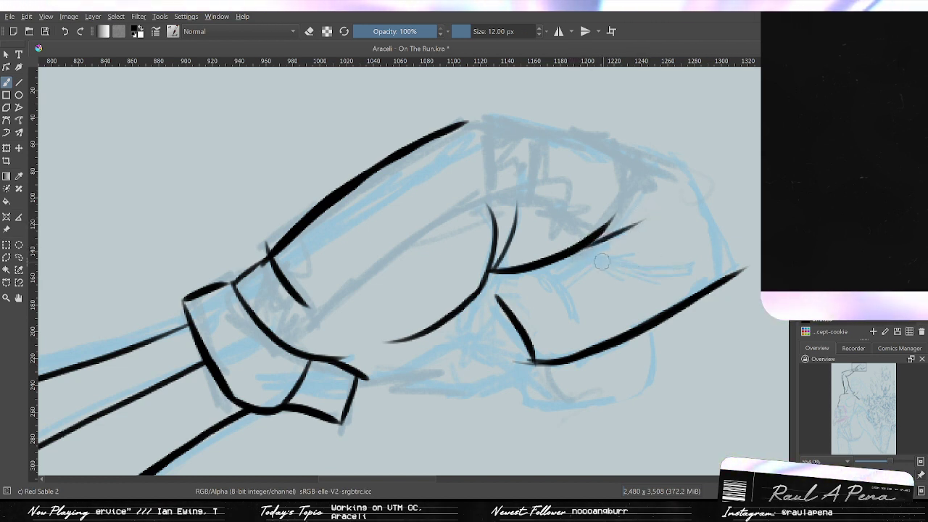
pyautogui.hotkey('ctrl', 'z')
pyautogui.moveTo(586, 250)
pyautogui.mouseDown()
pyautogui.moveTo(629, 267)
pyautogui.moveTo(707, 249)
pyautogui.mouseUp()
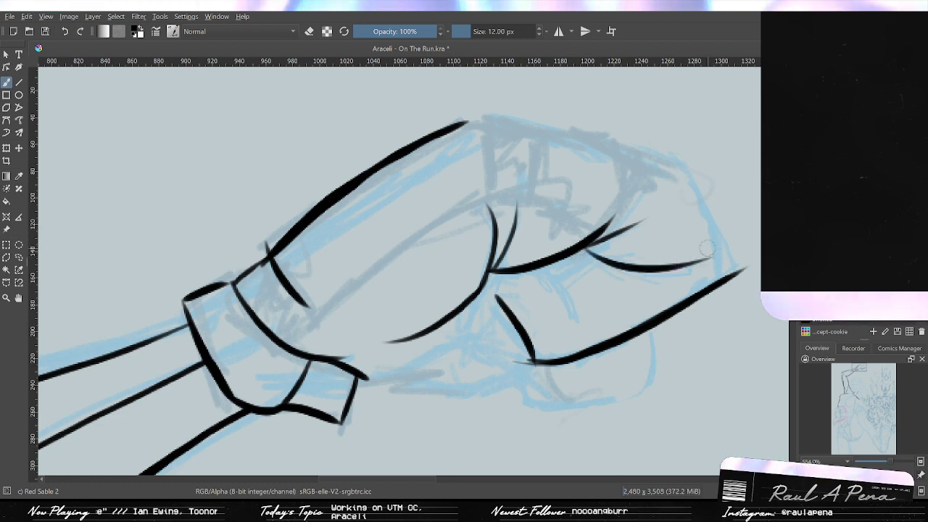
pyautogui.hotkey('ctrl', 'z')
pyautogui.moveTo(584, 254); pyautogui.dragTo(673, 255)
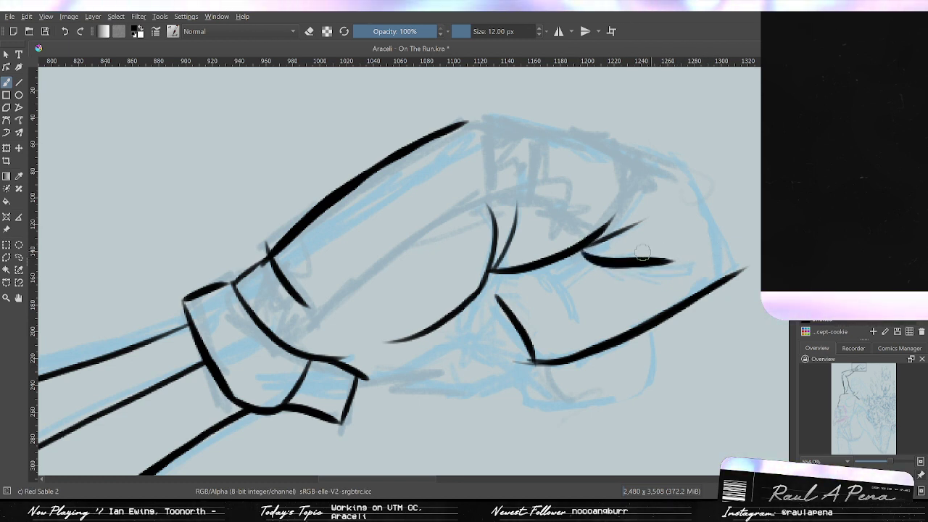
pyautogui.hotkey('ctrl', 'z')
pyautogui.moveTo(585, 251)
pyautogui.mouseDown()
pyautogui.moveTo(610, 262)
pyautogui.moveTo(664, 247)
pyautogui.mouseUp()
pyautogui.hotkey('ctrl', 'z')
pyautogui.moveTo(592, 251); pyautogui.dragTo(674, 255)
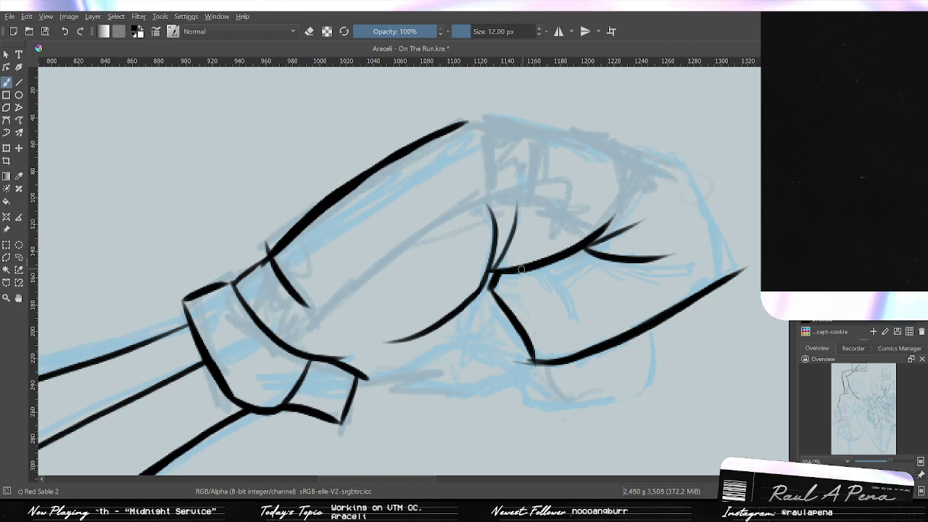
# Ink the rounded line curving down from the finger fold toward the fist's lower edge, retrying until it is a smooth arc.
pyautogui.moveTo(525, 271)
pyautogui.mouseDown()
pyautogui.moveTo(558, 284)
pyautogui.moveTo(572, 312)
pyautogui.moveTo(568, 345)
pyautogui.mouseUp()
pyautogui.hotkey('ctrl', 'z')
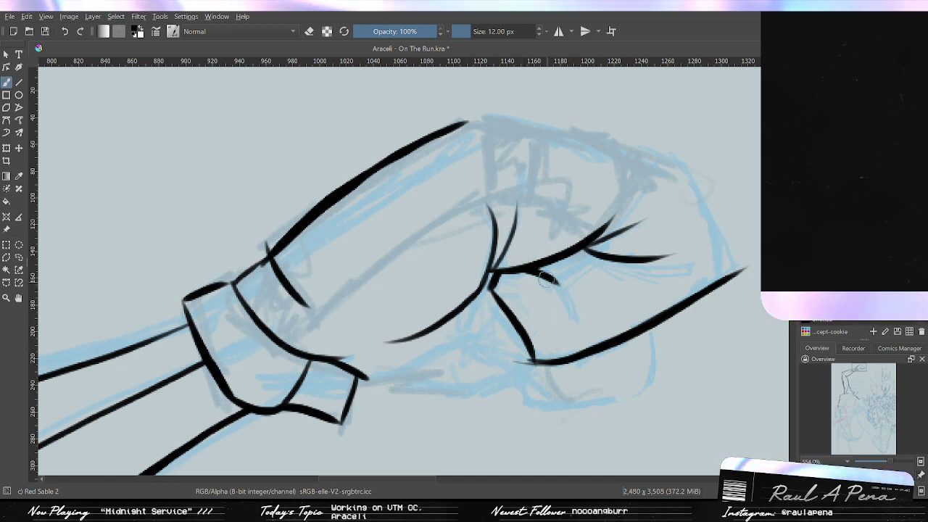
pyautogui.moveTo(536, 269); pyautogui.dragTo(569, 339)
pyautogui.hotkey('ctrl', 'z')
pyautogui.hotkey('ctrl', 'z')
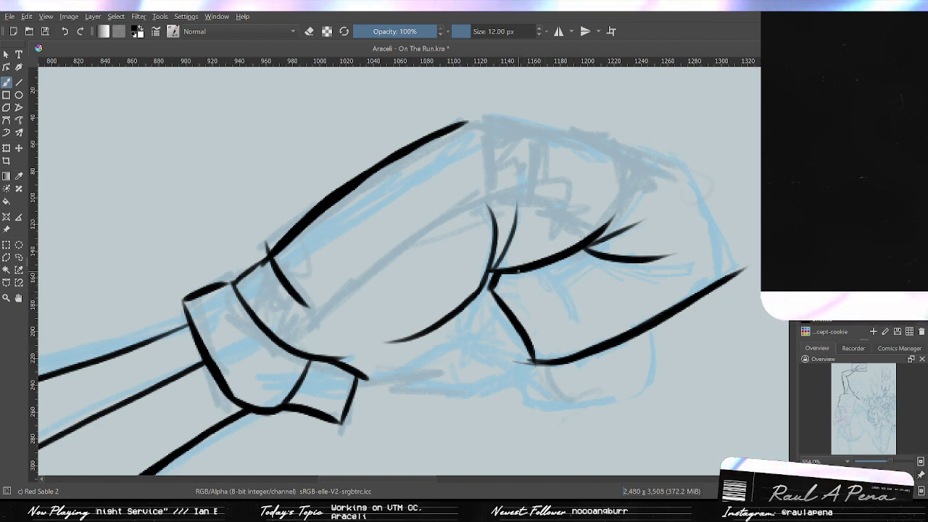
pyautogui.moveTo(531, 271); pyautogui.dragTo(568, 338)
pyautogui.hotkey('ctrl', 'z')
pyautogui.hotkey('ctrl', 'z')
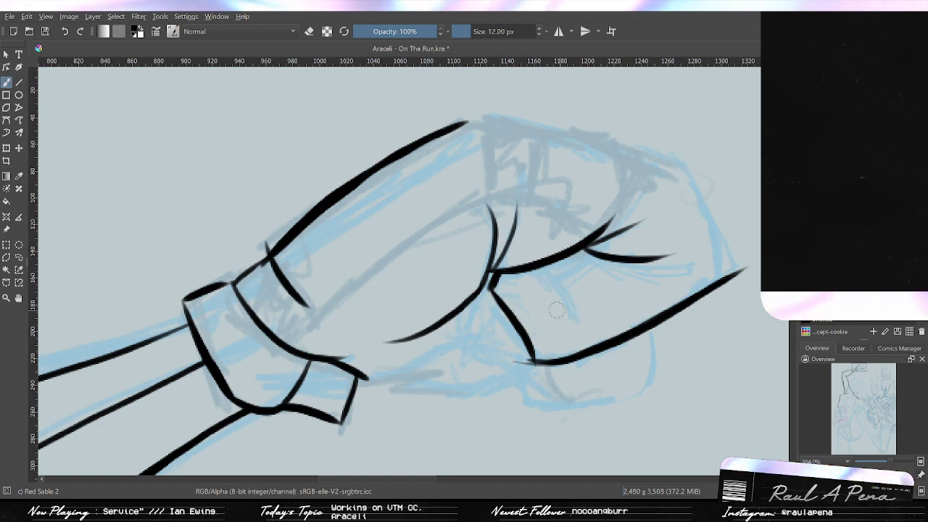
pyautogui.moveTo(540, 268); pyautogui.dragTo(562, 338)
pyautogui.hotkey('ctrl', 'z')
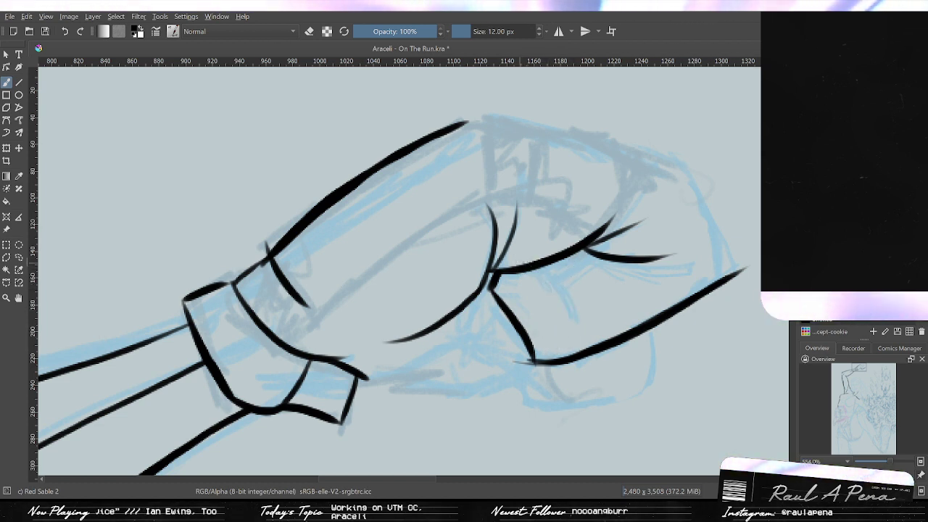
pyautogui.hotkey('ctrl', 'z')
pyautogui.moveTo(540, 270); pyautogui.dragTo(555, 348)
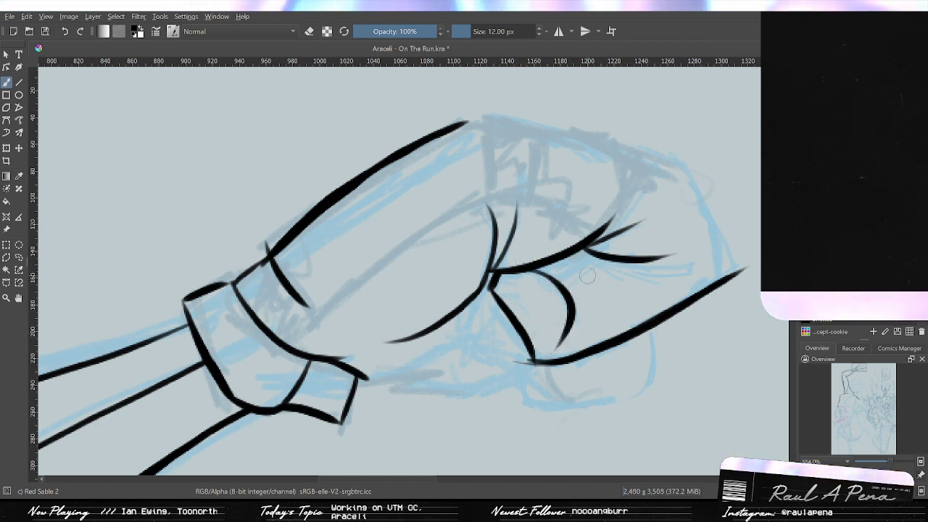
# Ink a short crease beneath the finger fold and show the pink sketch of the diagonal pole.
pyautogui.moveTo(558, 265); pyautogui.dragTo(550, 281)
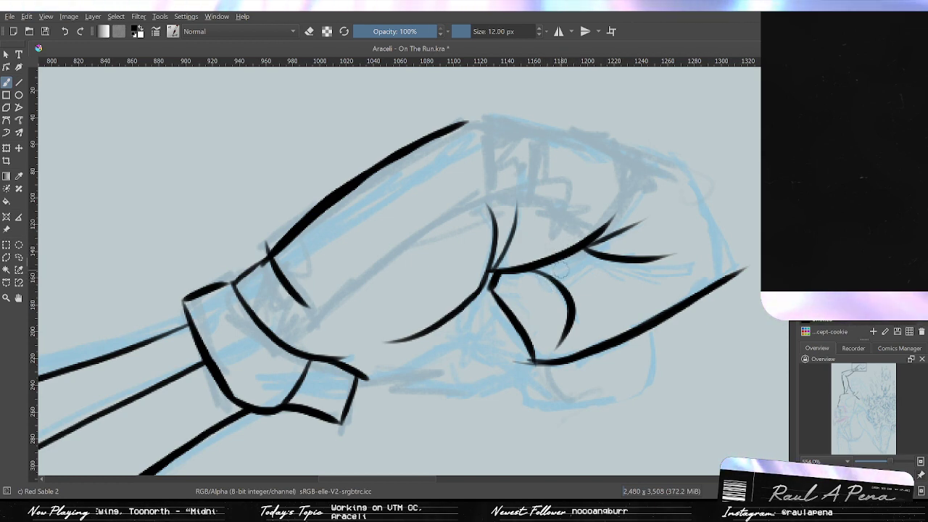
pyautogui.scroll(-4, 615, 234)
pyautogui.scroll(3, 615, 235)
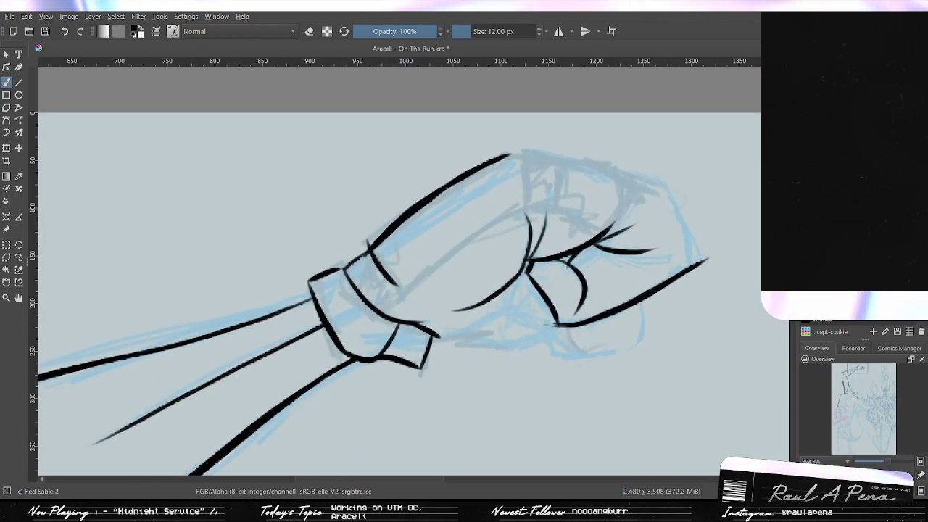
pyautogui.click(800, 211)
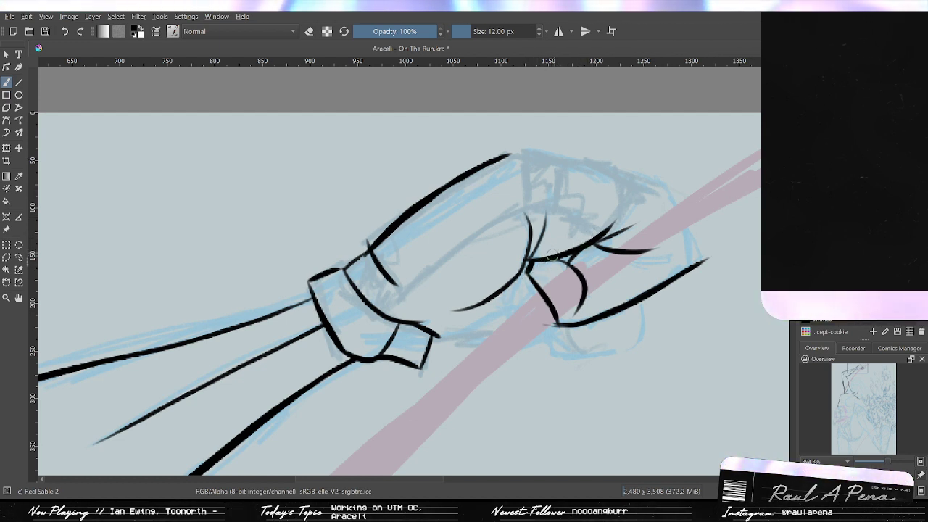
# Try to ink the pole's two parallel edges running down from the fist along the pink sketch.
pyautogui.moveTo(551, 254); pyautogui.dragTo(468, 329)
pyautogui.hotkey('ctrl', 'z')
pyautogui.moveTo(548, 255)
pyautogui.mouseDown()
pyautogui.moveTo(489, 300)
pyautogui.moveTo(448, 356)
pyautogui.moveTo(384, 412)
pyautogui.mouseUp()
pyautogui.hotkey('ctrl', 'z')
pyautogui.moveTo(592, 243); pyautogui.dragTo(426, 445)
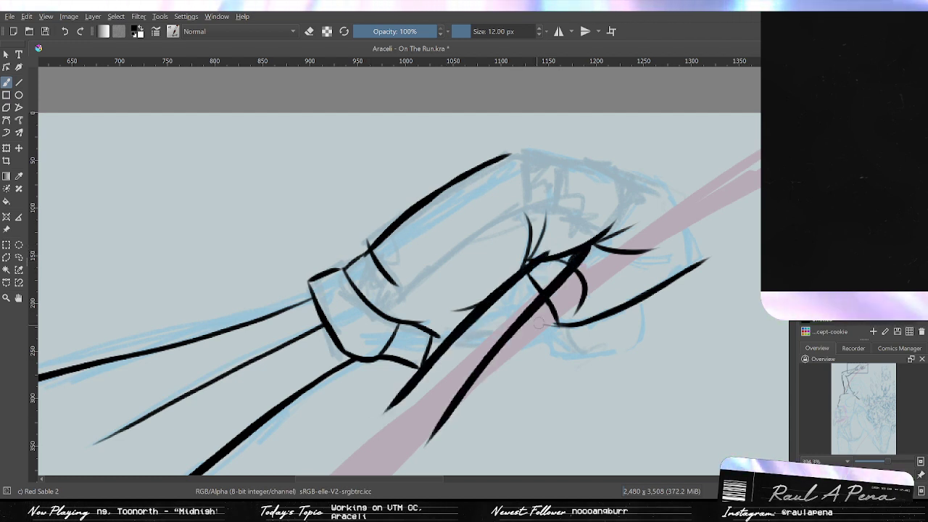
pyautogui.hotkey('ctrl', 'z')
pyautogui.moveTo(588, 248); pyautogui.dragTo(433, 412)
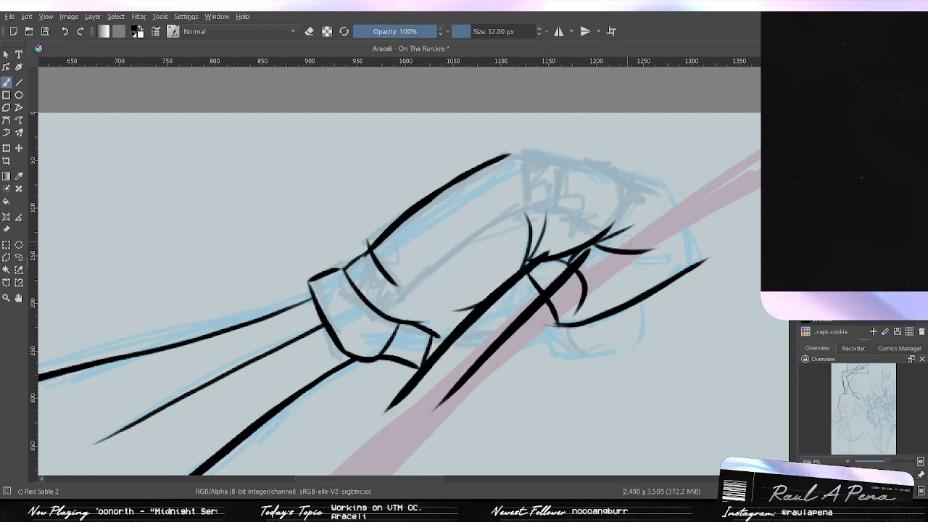
# Try to ink the pole's two upper edges from beyond the fist to the canvas's top edge.
pyautogui.moveTo(684, 253); pyautogui.dragTo(510, 293)
pyautogui.moveTo(512, 254); pyautogui.dragTo(640, 163)
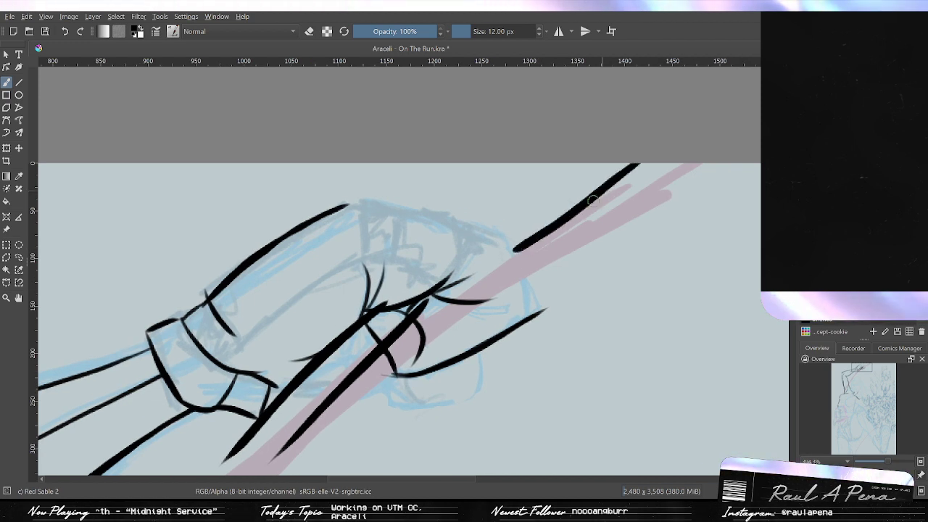
pyautogui.hotkey('ctrl', 'z')
pyautogui.moveTo(509, 255); pyautogui.dragTo(645, 163)
pyautogui.moveTo(514, 290); pyautogui.dragTo(664, 169)
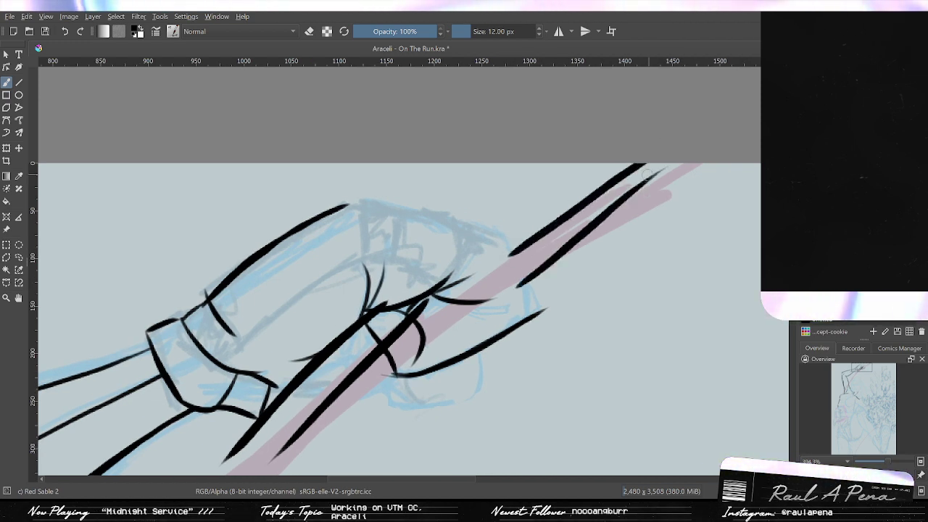
pyautogui.hotkey('ctrl', 'z')
pyautogui.moveTo(545, 262); pyautogui.dragTo(694, 171)
pyautogui.hotkey('ctrl', 'z')
pyautogui.moveTo(525, 276); pyautogui.dragTo(688, 162)
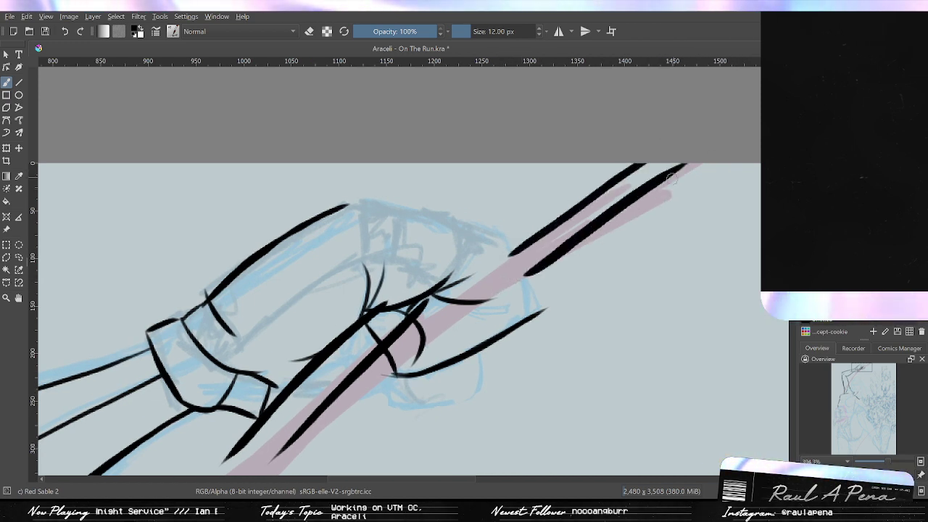
pyautogui.moveTo(512, 295); pyautogui.dragTo(580, 244)
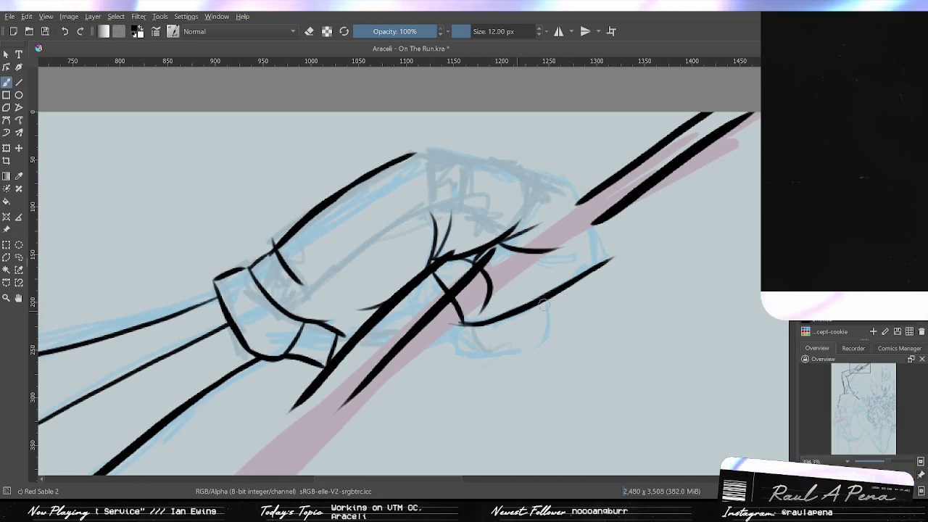
# Ink a short tapered crease from the finger fold toward the rounded finger line and remove the black pole edges.
pyautogui.moveTo(444, 300)
pyautogui.mouseDown()
pyautogui.moveTo(505, 225)
pyautogui.moveTo(501, 247)
pyautogui.moveTo(508, 203)
pyautogui.moveTo(479, 272)
pyautogui.mouseUp()
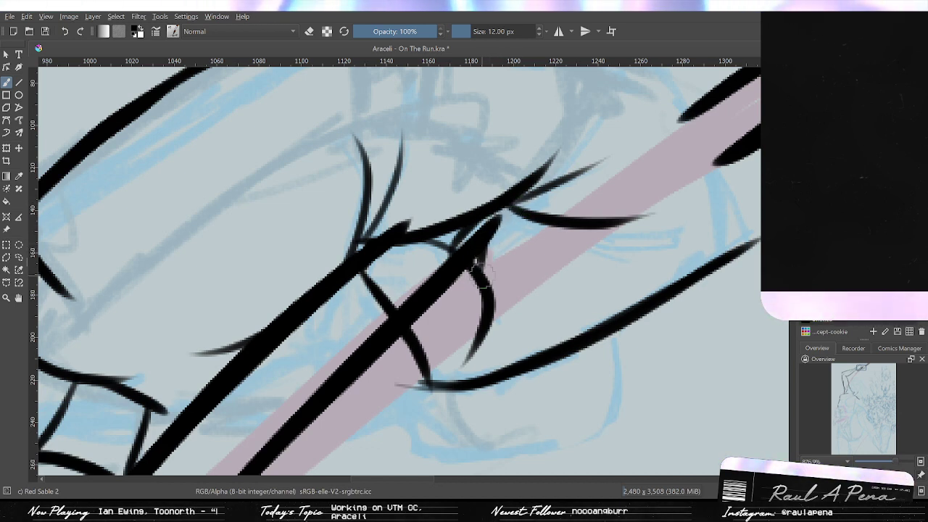
pyautogui.hotkey('ctrl', 'z')
pyautogui.moveTo(499, 210); pyautogui.dragTo(479, 273)
pyautogui.hotkey('ctrl', 'z')
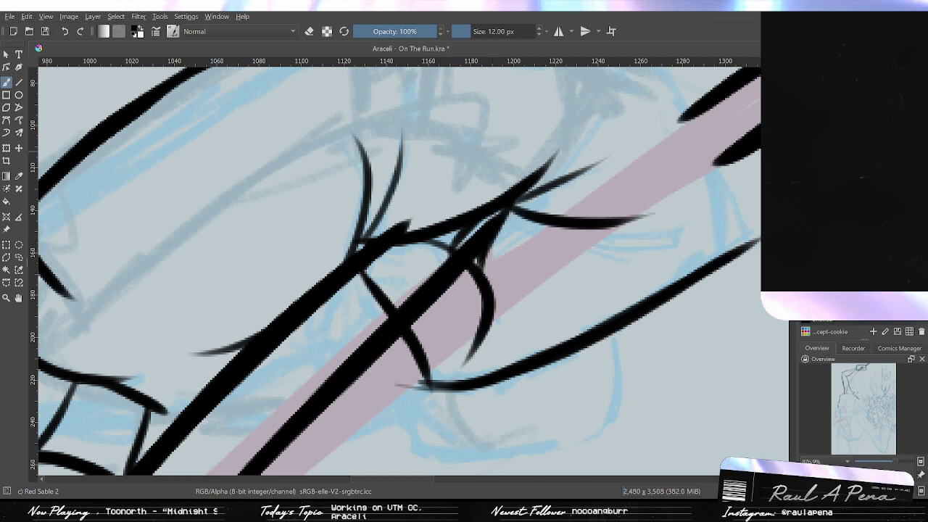
pyautogui.hotkey('ctrl', 'z')
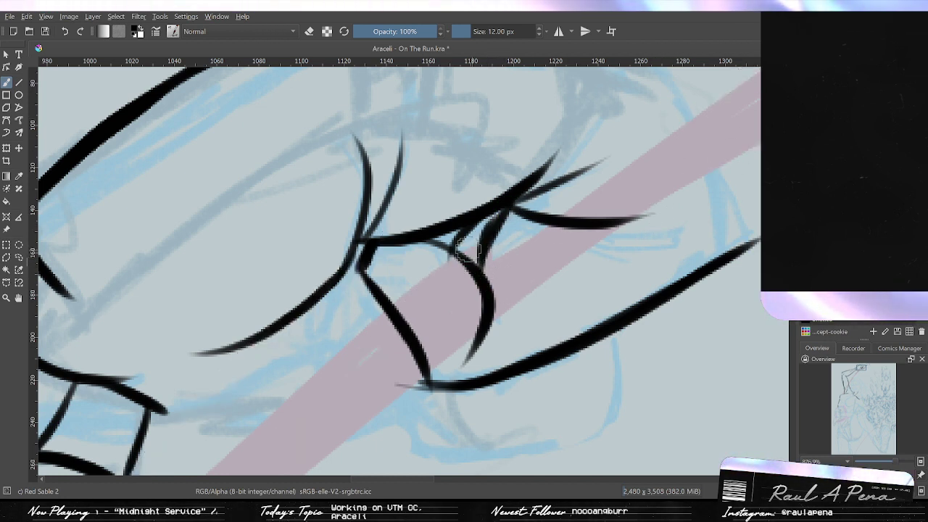
# Erase the stray line end sticking out at the fist's lower corner.
pyautogui.press('e')
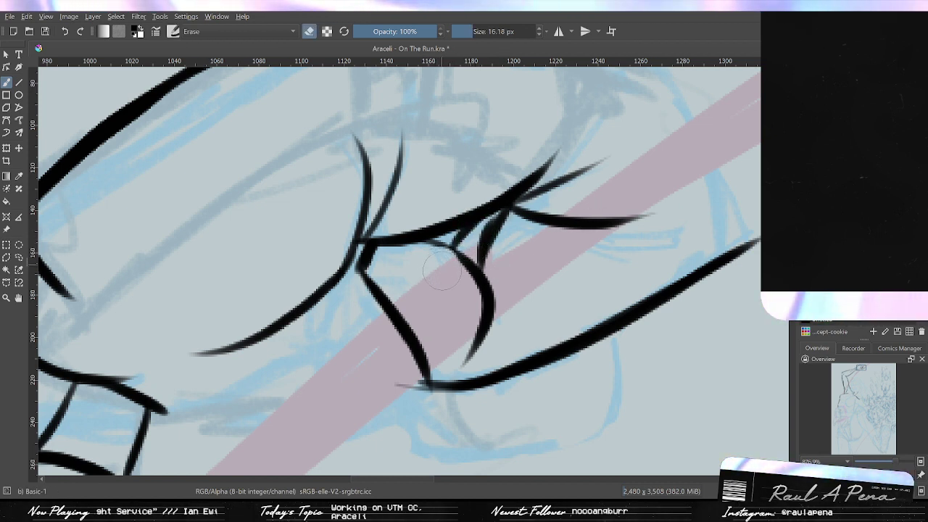
pyautogui.press('e')
pyautogui.scroll(-2, 558, 303)
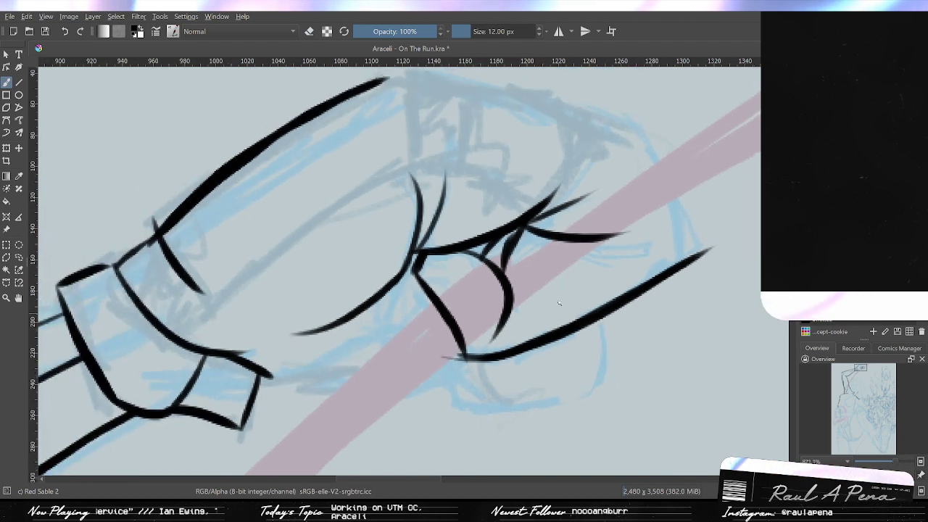
pyautogui.press('e')
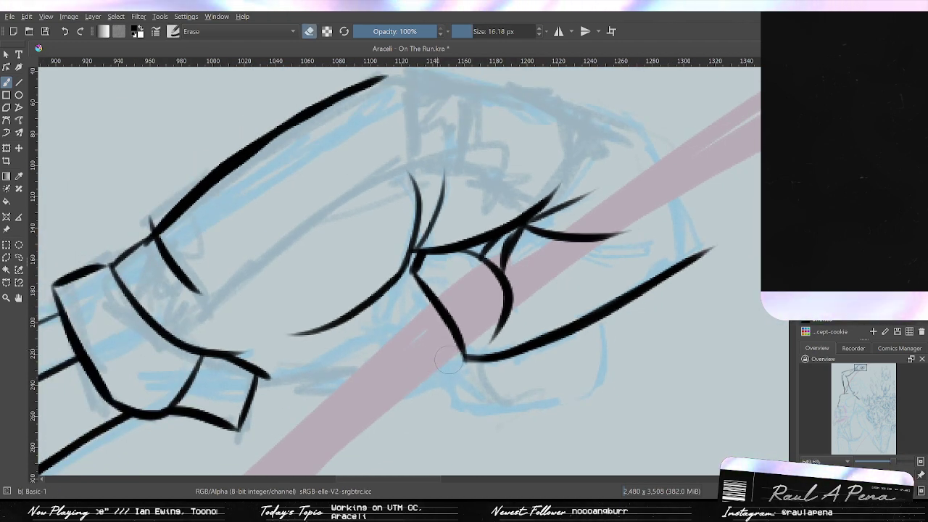
pyautogui.press('e')
# Ink the fist's outer edge curving down across the pole sketch to the lower outline, retrying until it bows smoothly.
pyautogui.moveTo(637, 229); pyautogui.dragTo(631, 278)
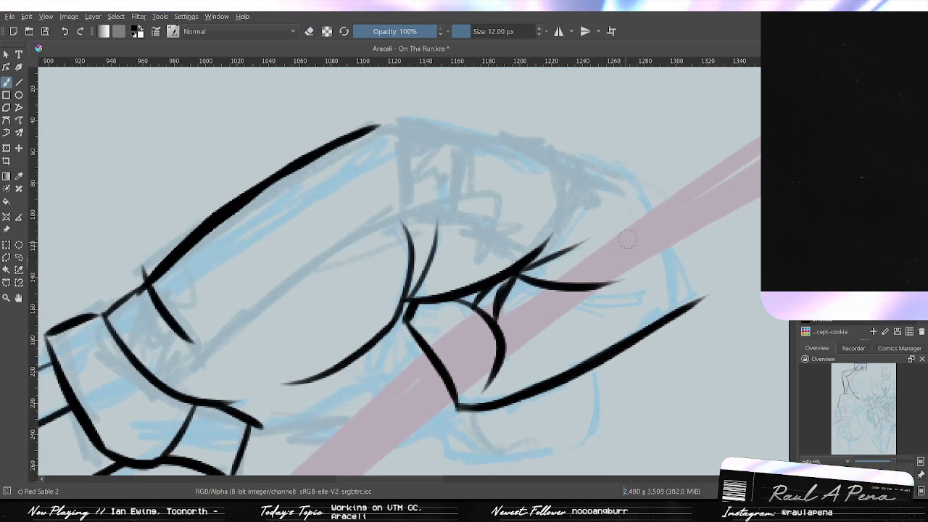
pyautogui.moveTo(620, 178)
pyautogui.mouseDown()
pyautogui.moveTo(659, 350)
pyautogui.moveTo(681, 309)
pyautogui.mouseUp()
pyautogui.hotkey('ctrl', 'z')
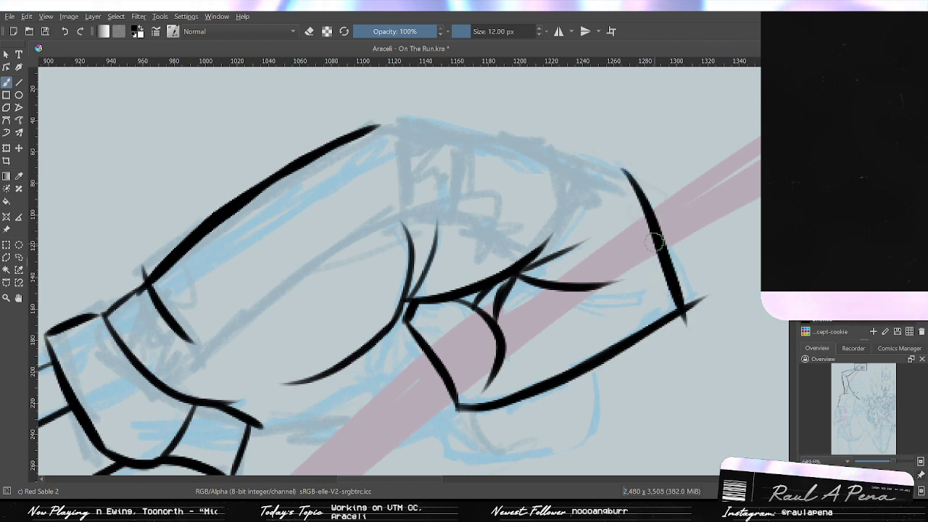
pyautogui.hotkey('ctrl', 'z')
pyautogui.moveTo(621, 167); pyautogui.dragTo(668, 363)
pyautogui.hotkey('ctrl', 'z')
pyautogui.moveTo(625, 173); pyautogui.dragTo(673, 369)
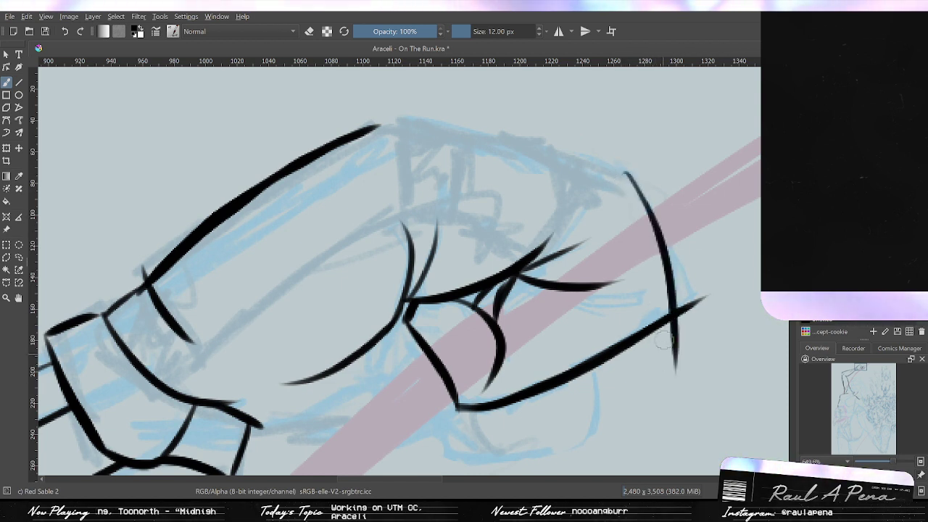
pyautogui.hotkey('ctrl', 'z')
pyautogui.moveTo(629, 173); pyautogui.dragTo(667, 355)
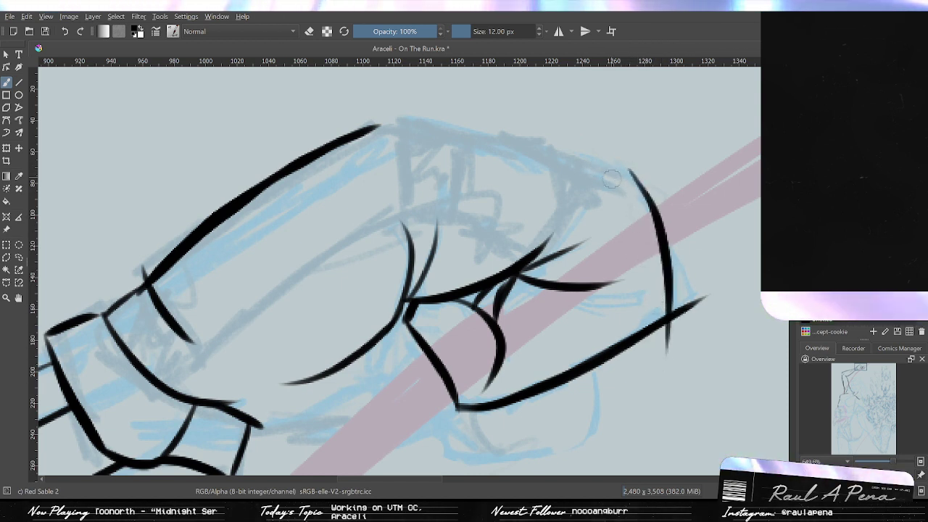
# Round off the upper end of the back-of-hand outline and ink a short knuckle line straight down from it.
pyautogui.moveTo(635, 178); pyautogui.dragTo(341, 135)
pyautogui.hotkey('ctrl', 'z')
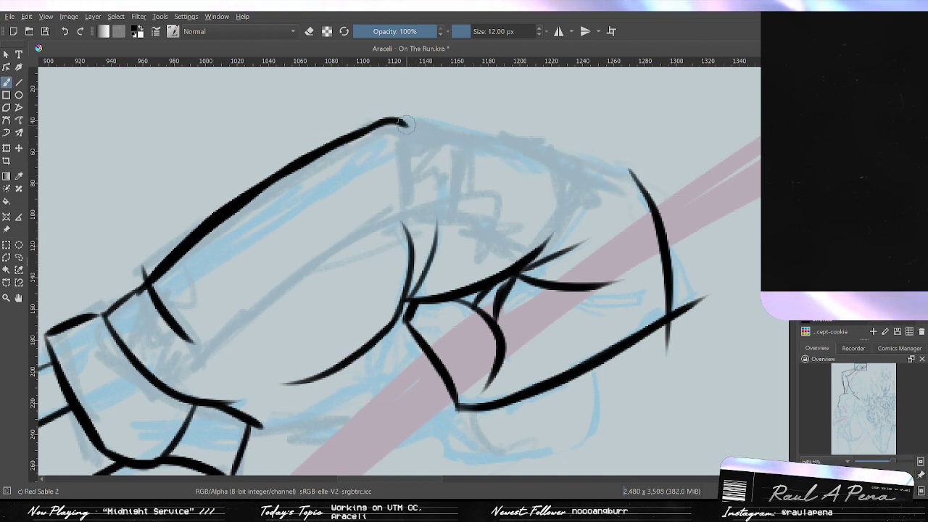
pyautogui.moveTo(406, 125); pyautogui.dragTo(401, 210)
# Ink the long curve from the glove cuff across the hand to the finger fold, plus a curve rising from its end.
pyautogui.moveTo(333, 247)
pyautogui.mouseDown()
pyautogui.moveTo(188, 351)
pyautogui.moveTo(400, 210)
pyautogui.moveTo(158, 373)
pyautogui.moveTo(275, 273)
pyautogui.moveTo(478, 216)
pyautogui.mouseUp()
pyautogui.hotkey('ctrl', 'z')
pyautogui.hotkey('ctrl', 'z')
pyautogui.hotkey('ctrl', 'z')
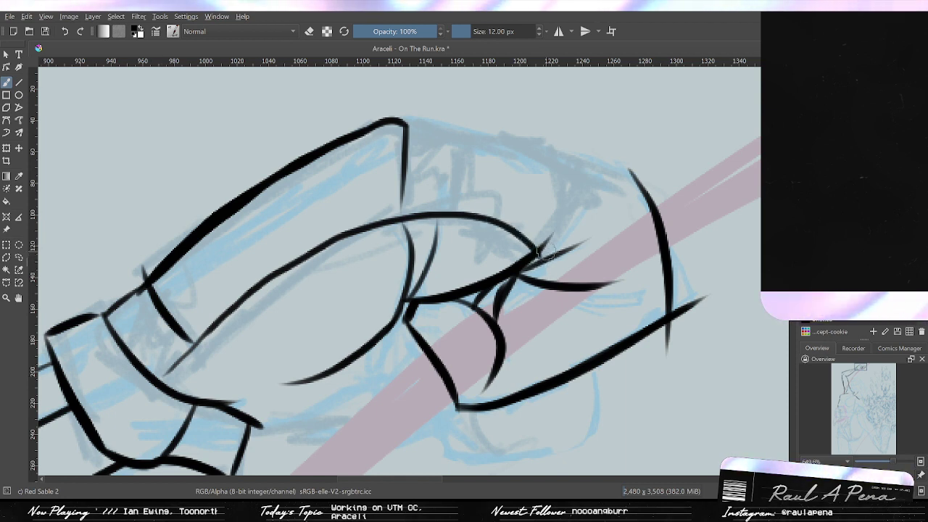
pyautogui.hotkey('ctrl', 'z')
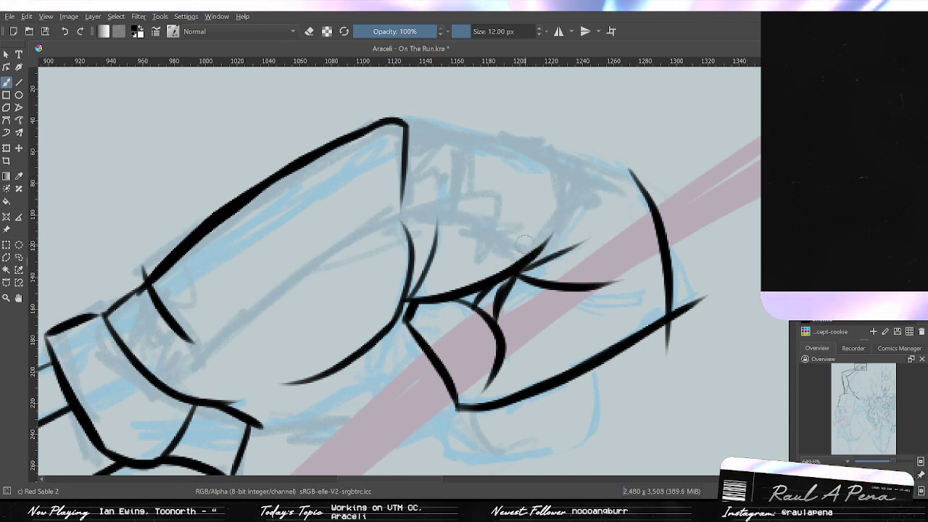
pyautogui.moveTo(538, 248)
pyautogui.mouseDown()
pyautogui.moveTo(511, 244)
pyautogui.moveTo(268, 319)
pyautogui.moveTo(224, 350)
pyautogui.mouseUp()
pyautogui.hotkey('ctrl', 'z')
pyautogui.moveTo(165, 384)
pyautogui.mouseDown()
pyautogui.moveTo(292, 277)
pyautogui.moveTo(519, 236)
pyautogui.moveTo(537, 245)
pyautogui.moveTo(585, 150)
pyautogui.moveTo(523, 249)
pyautogui.mouseUp()
pyautogui.hotkey('ctrl', 'z')
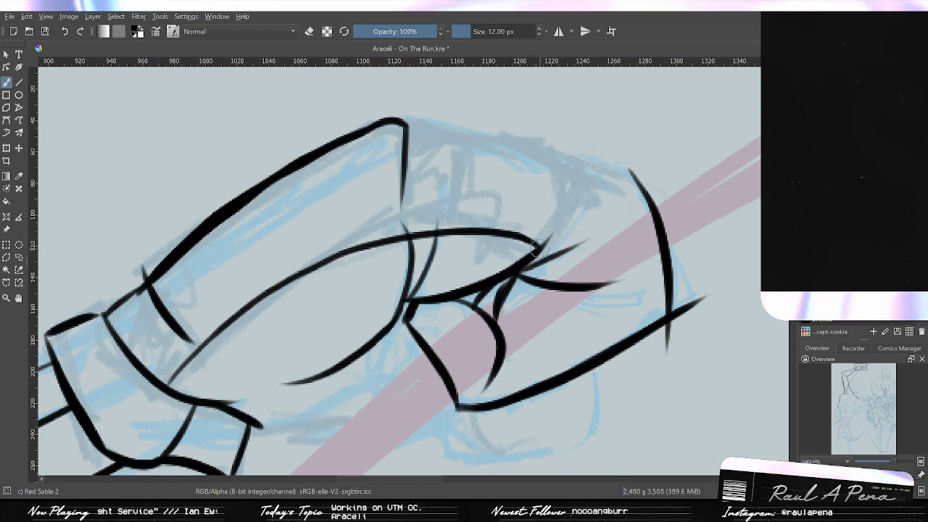
pyautogui.moveTo(536, 245); pyautogui.dragTo(595, 153)
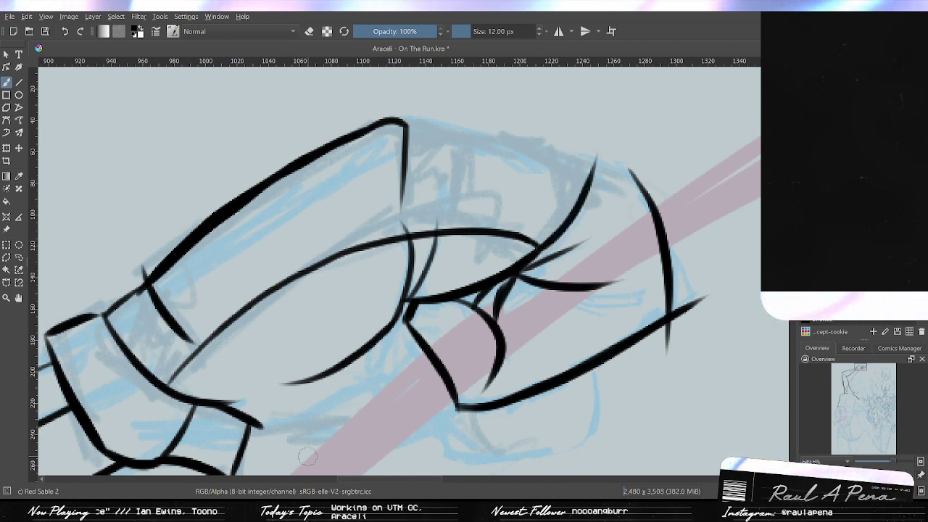
# Ink the fist's top outline from the knuckle line to the outer edge and erase the overshooting line ends.
pyautogui.moveTo(536, 199); pyautogui.dragTo(522, 233)
pyautogui.moveTo(582, 194)
pyautogui.mouseDown()
pyautogui.moveTo(481, 171)
pyautogui.moveTo(407, 176)
pyautogui.moveTo(480, 174)
pyautogui.mouseUp()
pyautogui.hotkey('ctrl', 'z')
pyautogui.hotkey('ctrl', 'z')
pyautogui.moveTo(386, 157)
pyautogui.mouseDown()
pyautogui.moveTo(480, 167)
pyautogui.moveTo(595, 214)
pyautogui.mouseUp()
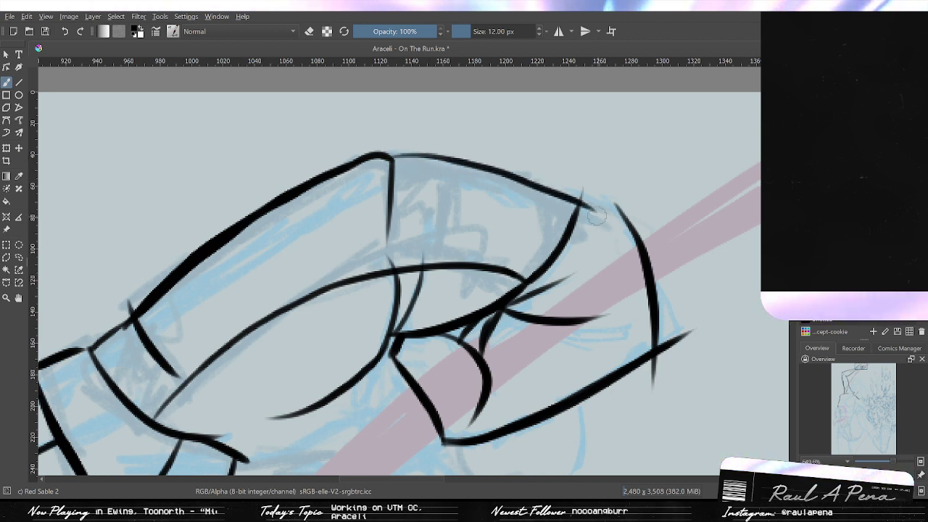
pyautogui.hotkey('ctrl', 'z')
pyautogui.moveTo(367, 160)
pyautogui.mouseDown()
pyautogui.moveTo(445, 152)
pyautogui.moveTo(656, 214)
pyautogui.moveTo(620, 206)
pyautogui.mouseUp()
pyautogui.press('e')
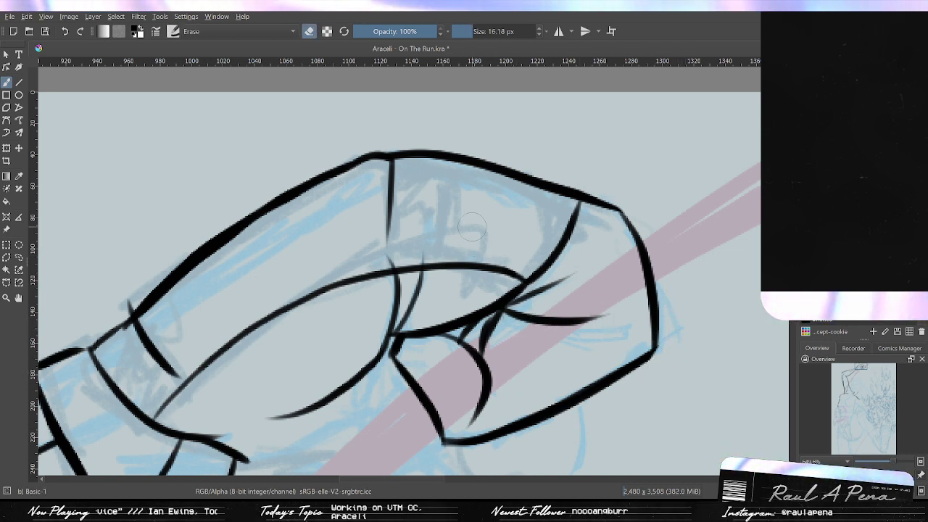
# Ink a second slanted line across the finger beside the knuckle line and extend the knuckle line to the long curve.
pyautogui.press('/')
pyautogui.moveTo(459, 161); pyautogui.dragTo(445, 254)
pyautogui.hotkey('ctrl', 'z')
pyautogui.moveTo(460, 163); pyautogui.dragTo(439, 255)
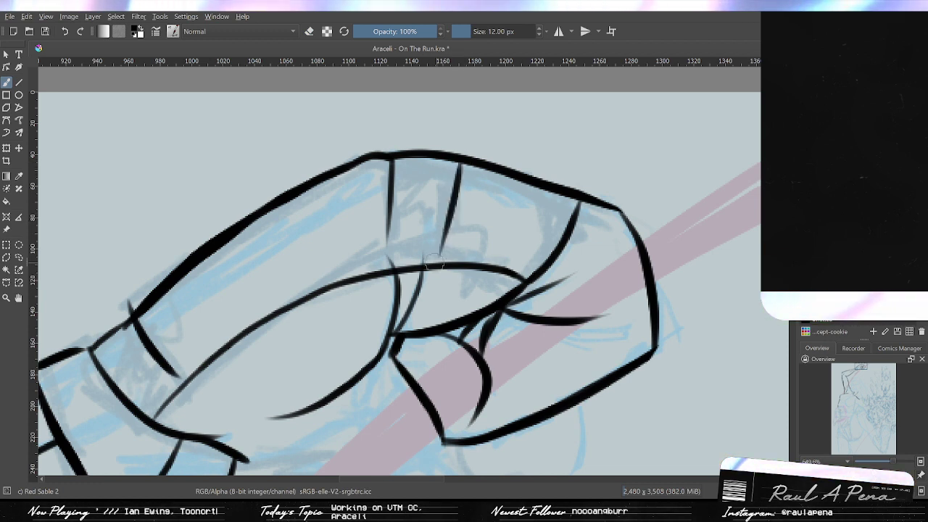
pyautogui.hotkey('ctrl', 'z')
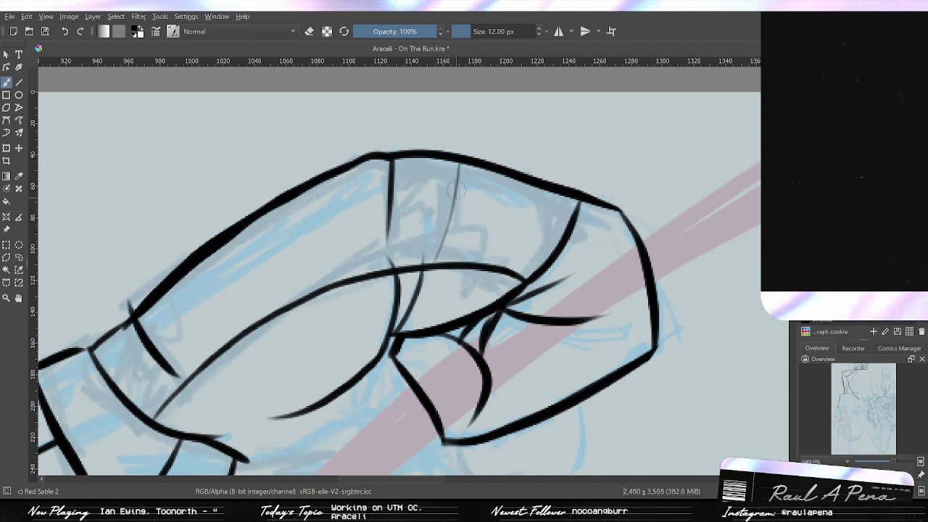
pyautogui.hotkey('ctrl', 'z')
pyautogui.moveTo(459, 162); pyautogui.dragTo(435, 260)
pyautogui.hotkey('ctrl', 'z')
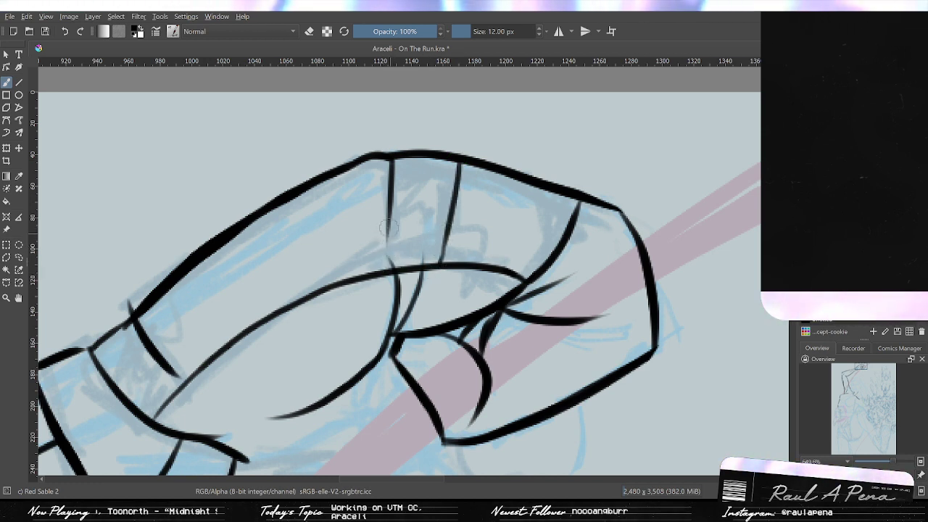
pyautogui.moveTo(400, 249); pyautogui.dragTo(384, 253)
pyautogui.hotkey('ctrl', 'z')
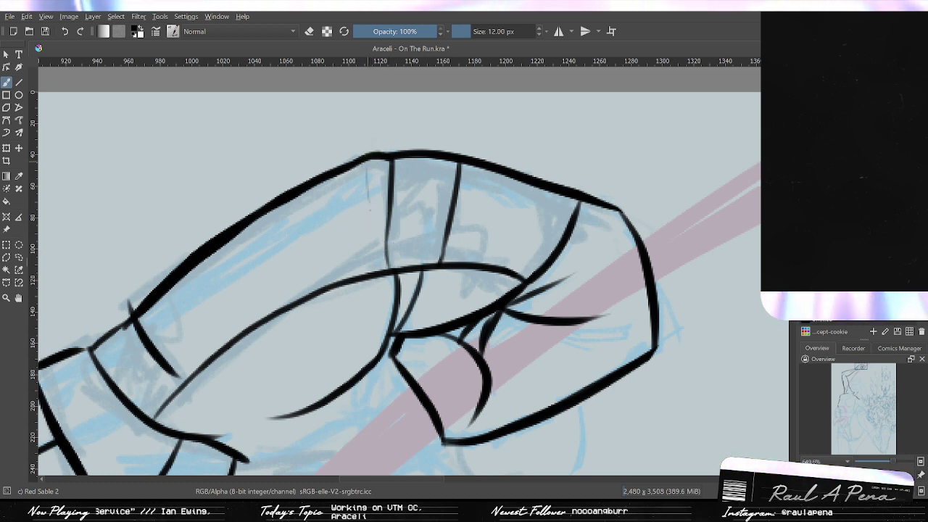
# Ink two thin accent lines under the top outline, one on each outer side of the two knuckle lines.
pyautogui.moveTo(368, 164); pyautogui.dragTo(372, 229)
pyautogui.hotkey('ctrl', 'z')
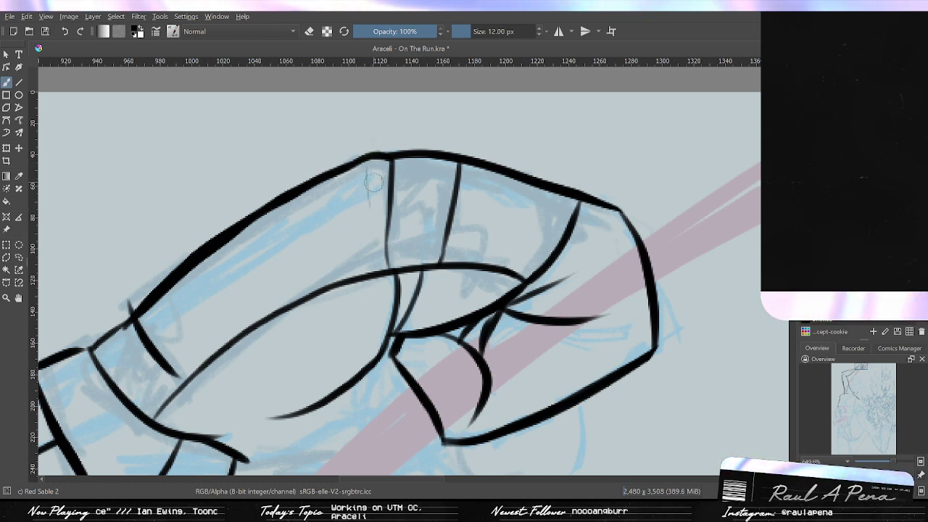
pyautogui.moveTo(367, 171); pyautogui.dragTo(373, 232)
pyautogui.moveTo(473, 168); pyautogui.dragTo(465, 217)
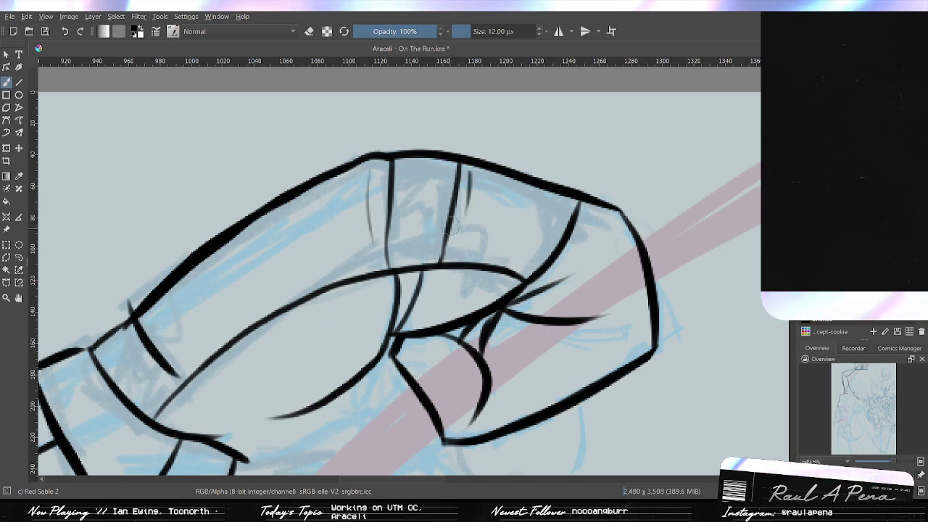
pyautogui.hotkey('ctrl', 'z')
pyautogui.moveTo(475, 170); pyautogui.dragTo(467, 226)
# Erase the end of the wrist crease that pokes out above the hand's outline.
pyautogui.scroll(-4, 436, 206)
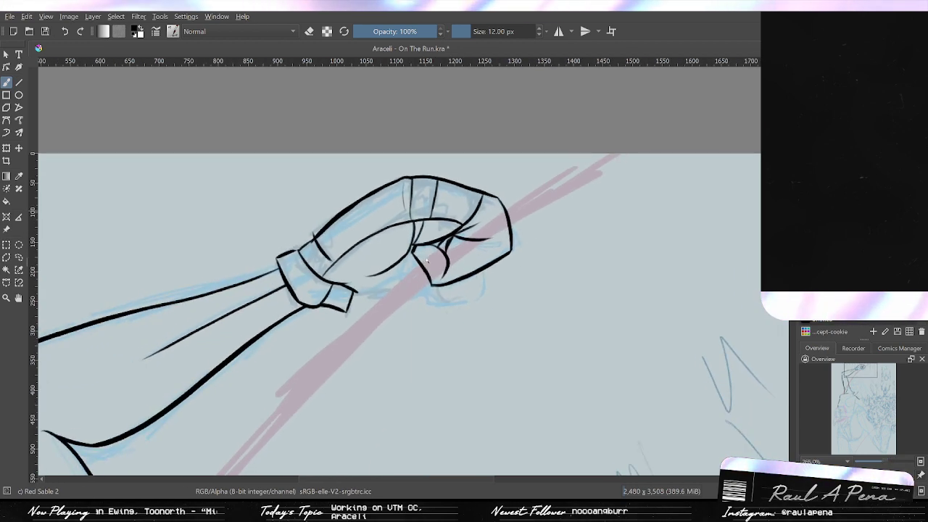
pyautogui.scroll(4, 436, 205)
pyautogui.press('/')
pyautogui.moveTo(191, 259); pyautogui.dragTo(500, 191)
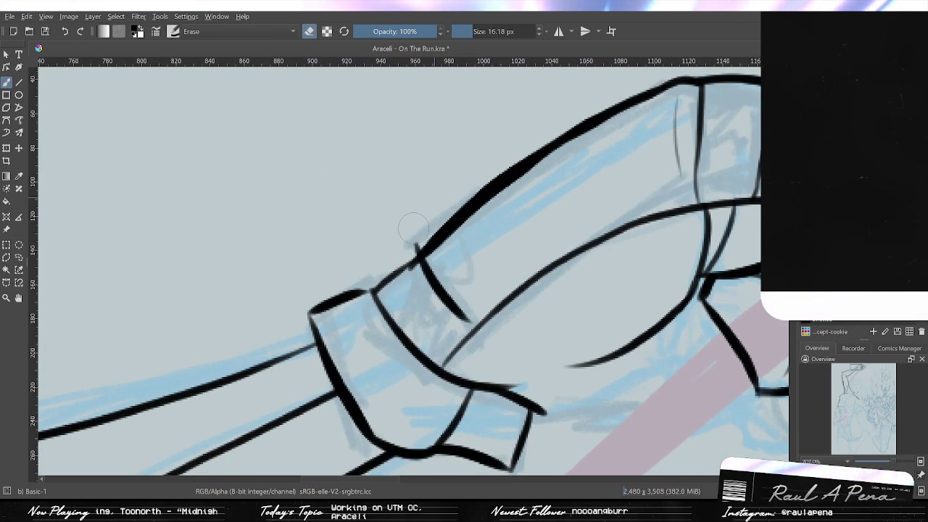
pyautogui.scroll(-3, 452, 198)
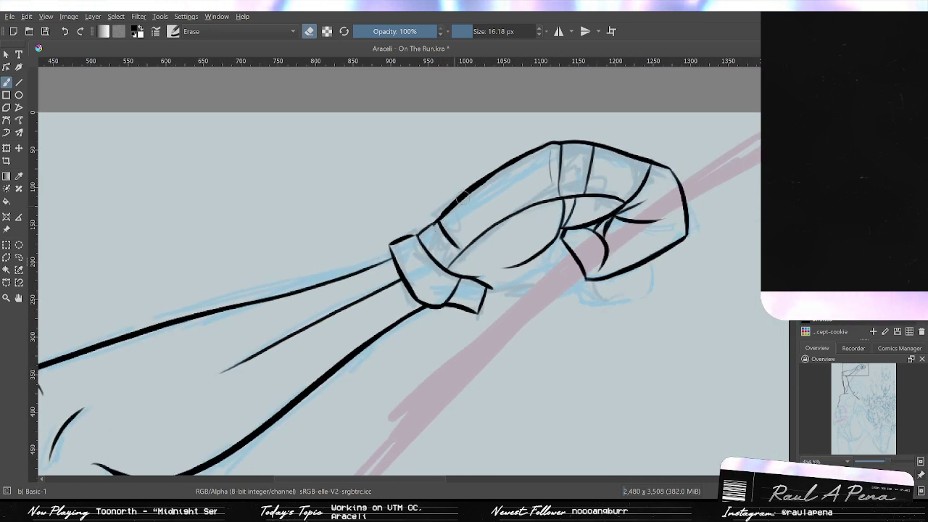
# Erase and re-ink the short outline segment joining the glove's cuff to the back of the hand.
pyautogui.moveTo(464, 190); pyautogui.dragTo(371, 281)
pyautogui.scroll(4, 386, 275)
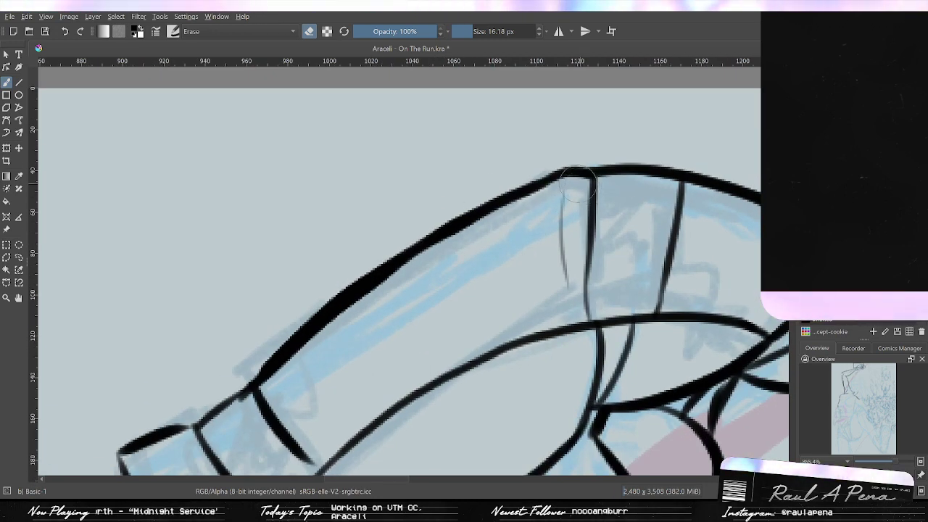
pyautogui.scroll(-2, 573, 188)
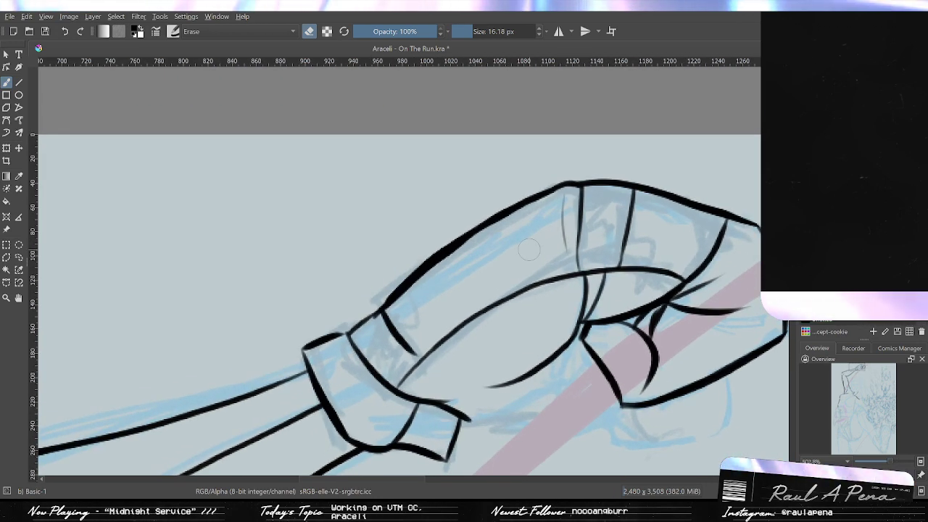
pyautogui.scroll(2, 341, 280)
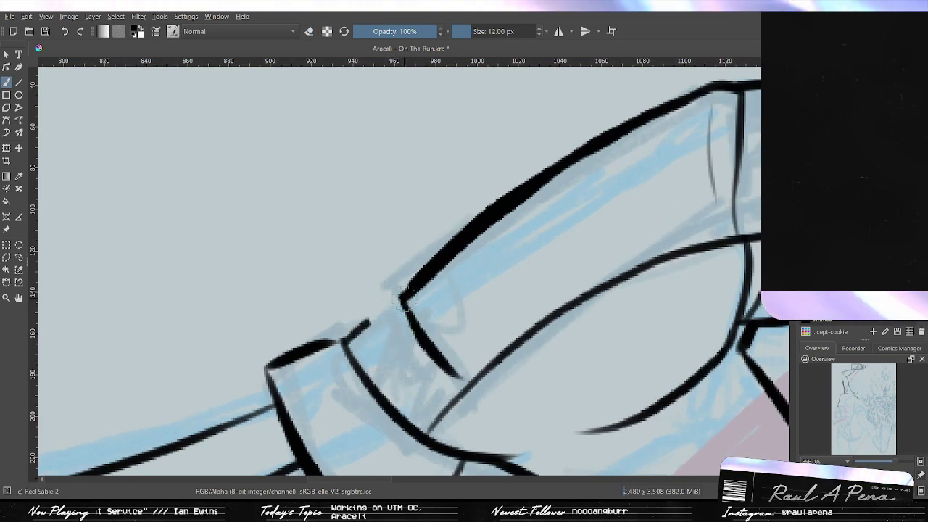
pyautogui.moveTo(404, 299)
pyautogui.mouseDown()
pyautogui.moveTo(354, 336)
pyautogui.moveTo(382, 316)
pyautogui.moveTo(345, 341)
pyautogui.mouseUp()
pyautogui.hotkey('ctrl', 'z')
pyautogui.hotkey('ctrl', 'z')
pyautogui.moveTo(402, 299); pyautogui.dragTo(349, 339)
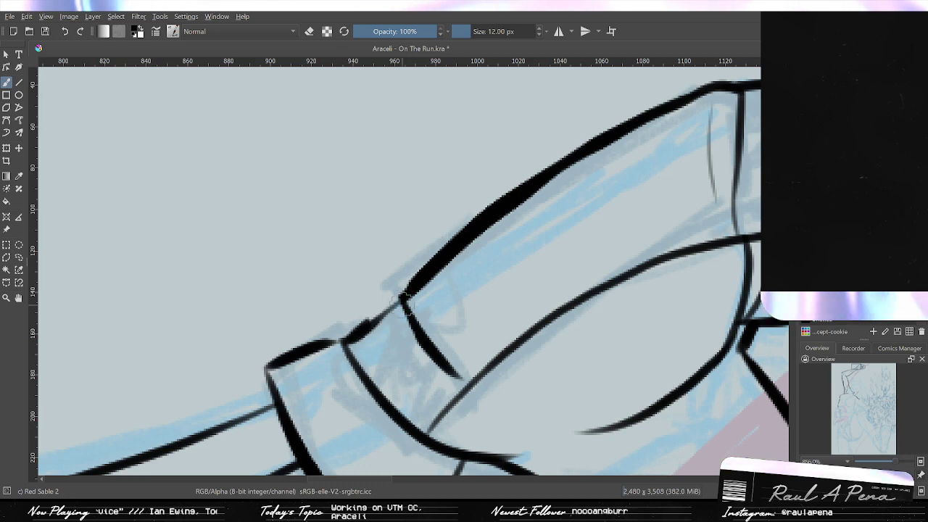
pyautogui.hotkey('ctrl', 'z')
pyautogui.moveTo(403, 299)
pyautogui.mouseDown()
pyautogui.moveTo(337, 342)
pyautogui.moveTo(419, 289)
pyautogui.moveTo(416, 449)
pyautogui.moveTo(435, 389)
pyautogui.moveTo(457, 217)
pyautogui.moveTo(465, 249)
pyautogui.mouseUp()
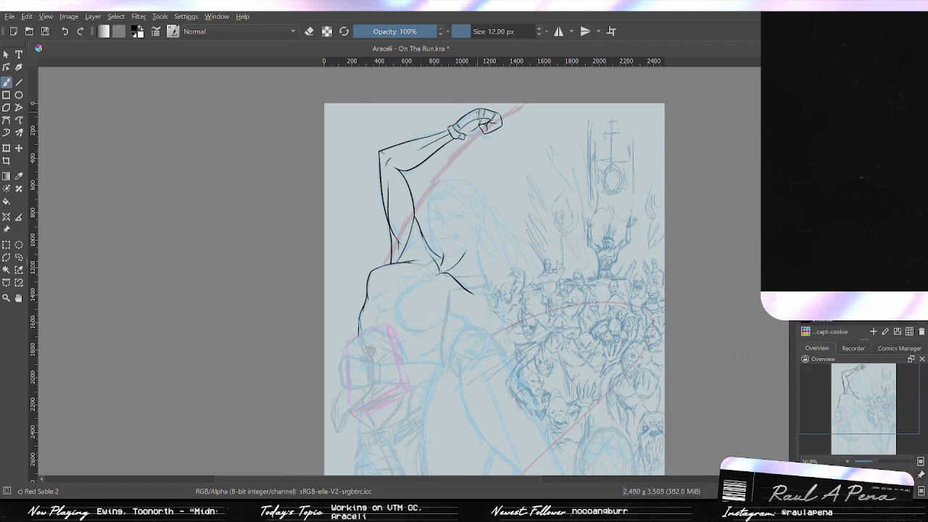
# Examine the inked arm and fist against the whole sketch at several zoom levels.
pyautogui.moveTo(469, 110); pyautogui.dragTo(487, 118)
pyautogui.moveTo(516, 203); pyautogui.dragTo(519, 178)
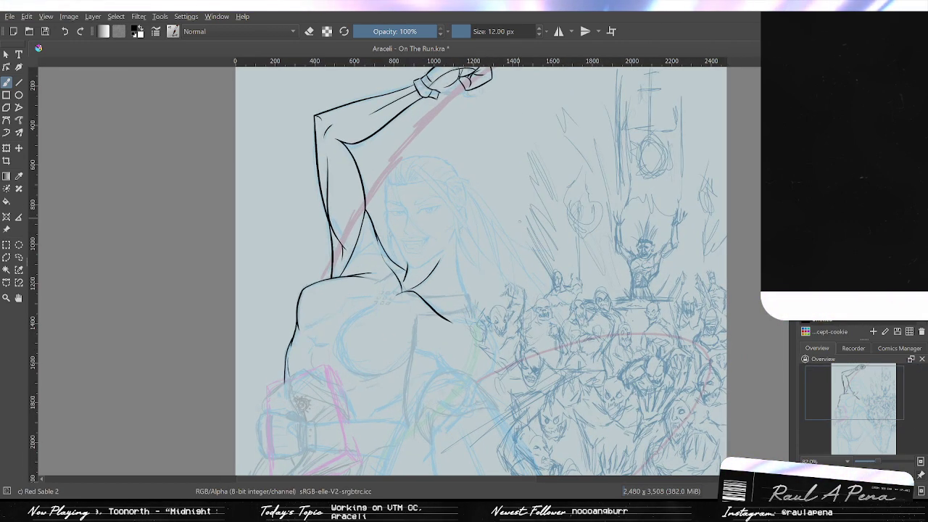
pyautogui.moveTo(470, 282)
pyautogui.mouseDown()
pyautogui.moveTo(499, 333)
pyautogui.moveTo(500, 317)
pyautogui.mouseUp()
pyautogui.moveTo(512, 365); pyautogui.dragTo(505, 400)
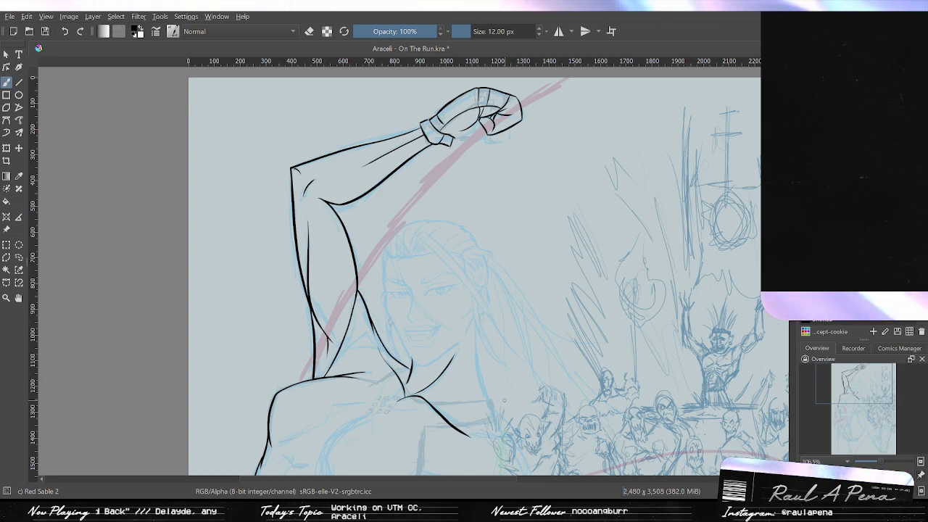
pyautogui.moveTo(492, 272); pyautogui.dragTo(495, 248)
pyautogui.moveTo(464, 312); pyautogui.dragTo(503, 251)
pyautogui.moveTo(496, 268); pyautogui.dragTo(471, 380)
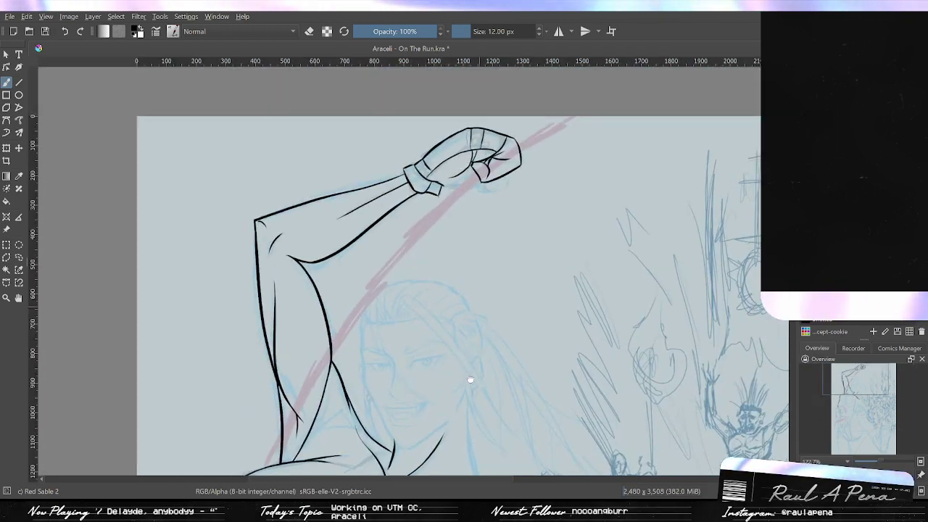
# Hide the pink pole sketch and ink a tapering curve from the cuff's lower corner up below the palm crease.
pyautogui.scroll(6, 470, 379)
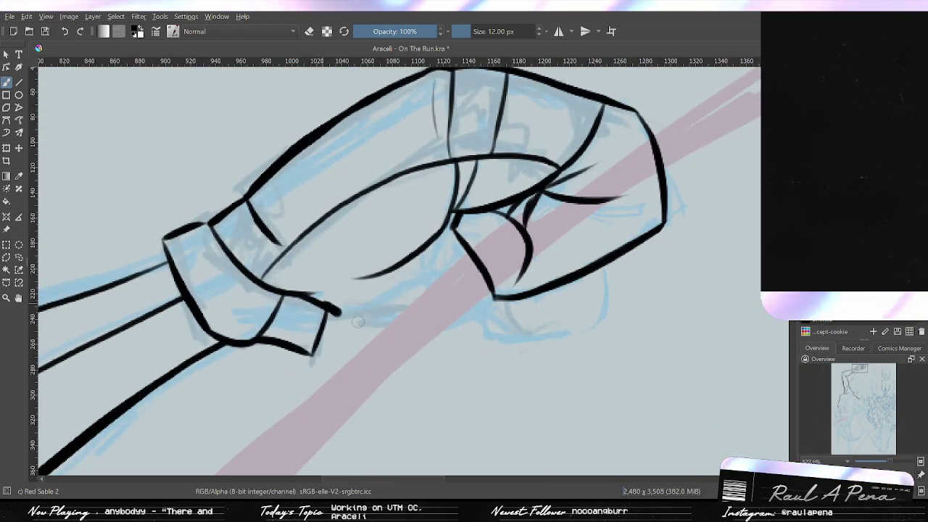
pyautogui.moveTo(335, 311); pyautogui.dragTo(412, 317)
pyautogui.hotkey('ctrl', 'z')
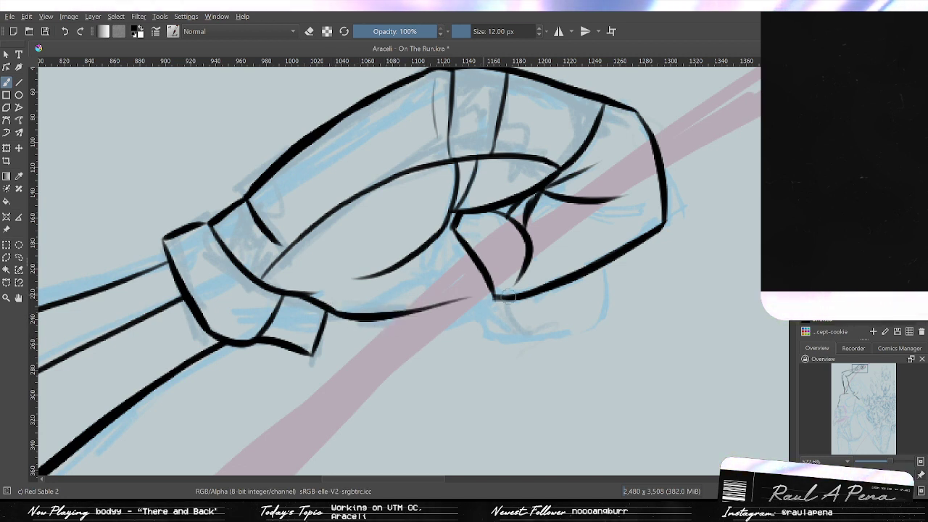
pyautogui.hotkey('ctrl', 'z')
pyautogui.hotkey('ctrl', 'shift', 'z')
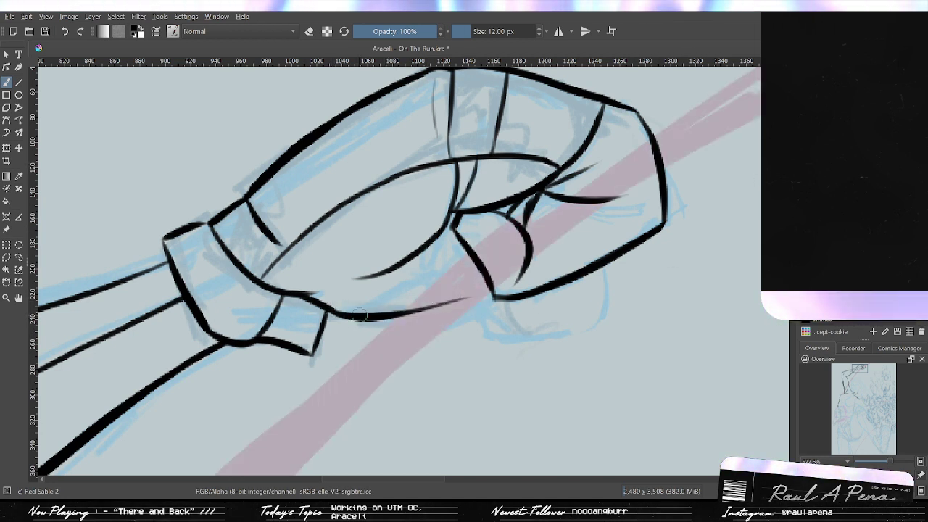
pyautogui.hotkey('ctrl', 'z')
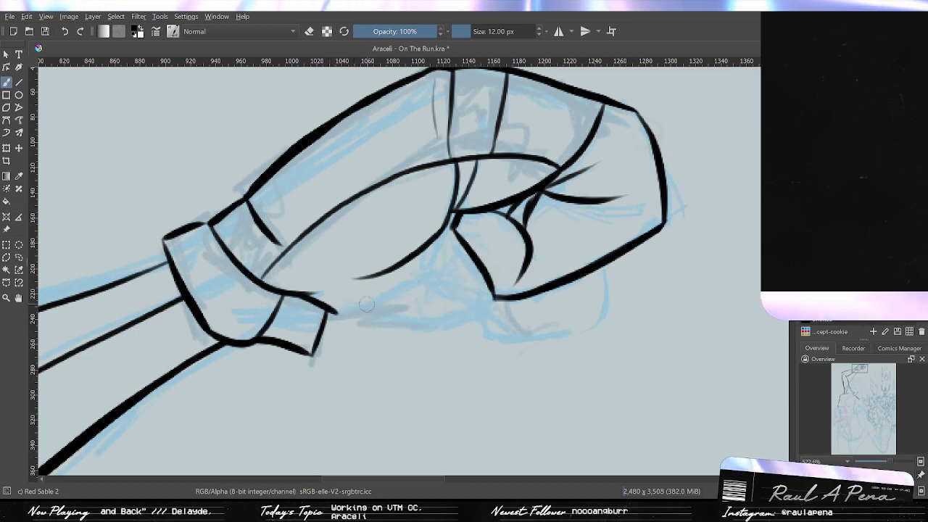
pyautogui.hotkey('ctrl', 'z')
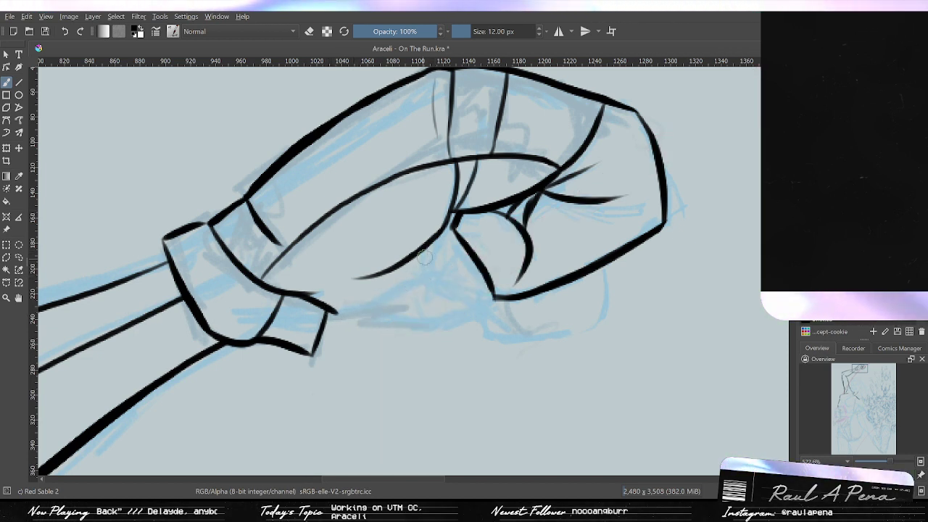
pyautogui.hotkey('ctrl', 'shift', 'z')
pyautogui.hotkey('ctrl', 'z')
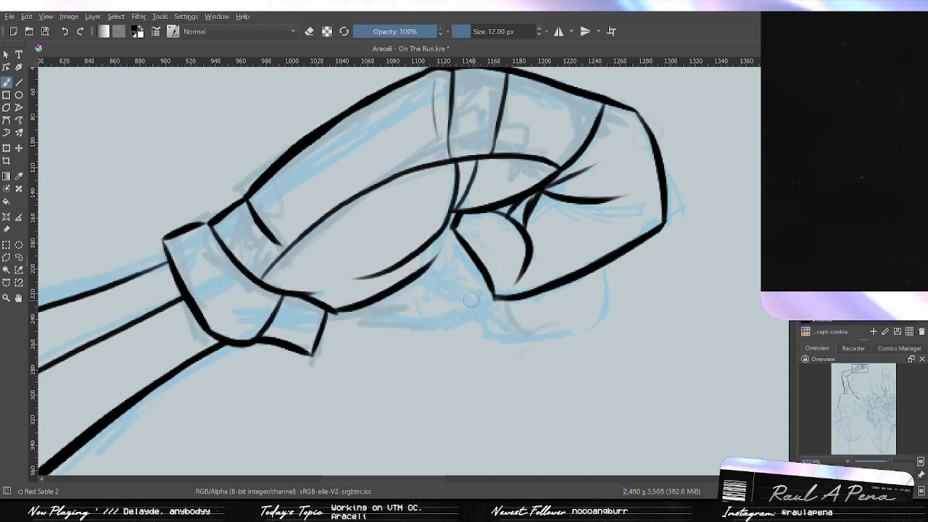
pyautogui.hotkey('ctrl', 'z')
# Ink the palm's lower edge from the cuff corner, running outward and tapering slightly downward toward the fingertips.
pyautogui.moveTo(337, 312); pyautogui.dragTo(435, 327)
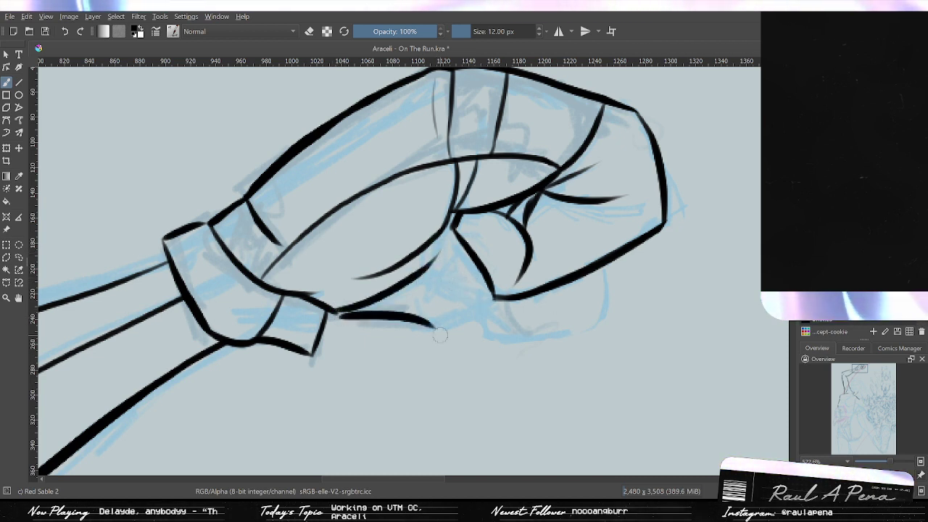
pyautogui.hotkey('ctrl', 'z')
pyautogui.moveTo(337, 312); pyautogui.dragTo(435, 321)
pyautogui.hotkey('ctrl', 'z')
pyautogui.moveTo(337, 312)
pyautogui.mouseDown()
pyautogui.moveTo(429, 322)
pyautogui.moveTo(335, 315)
pyautogui.mouseUp()
pyautogui.hotkey('ctrl', 'z')
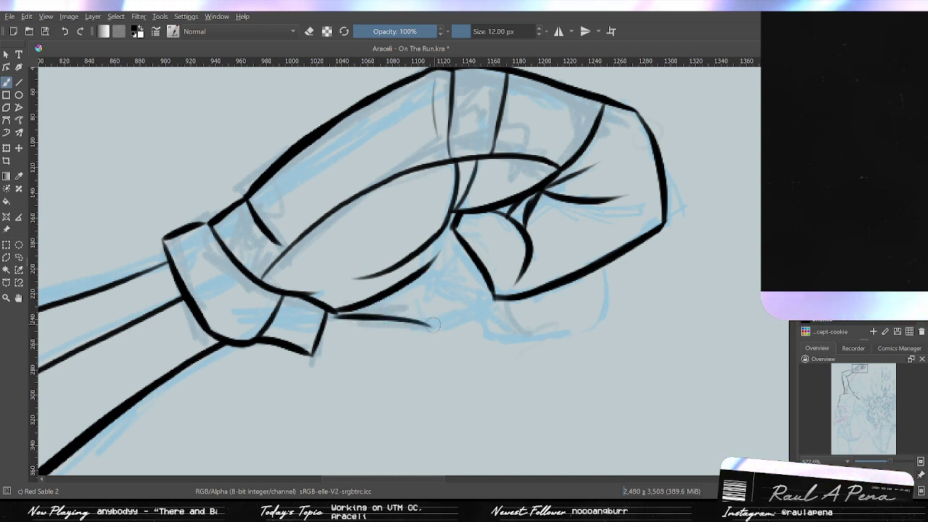
pyautogui.hotkey('ctrl', 'z')
pyautogui.moveTo(433, 326)
pyautogui.mouseDown()
pyautogui.moveTo(336, 313)
pyautogui.moveTo(436, 332)
pyautogui.mouseUp()
pyautogui.hotkey('ctrl', 'z')
pyautogui.hotkey('ctrl', 'z')
pyautogui.moveTo(336, 312); pyautogui.dragTo(446, 328)
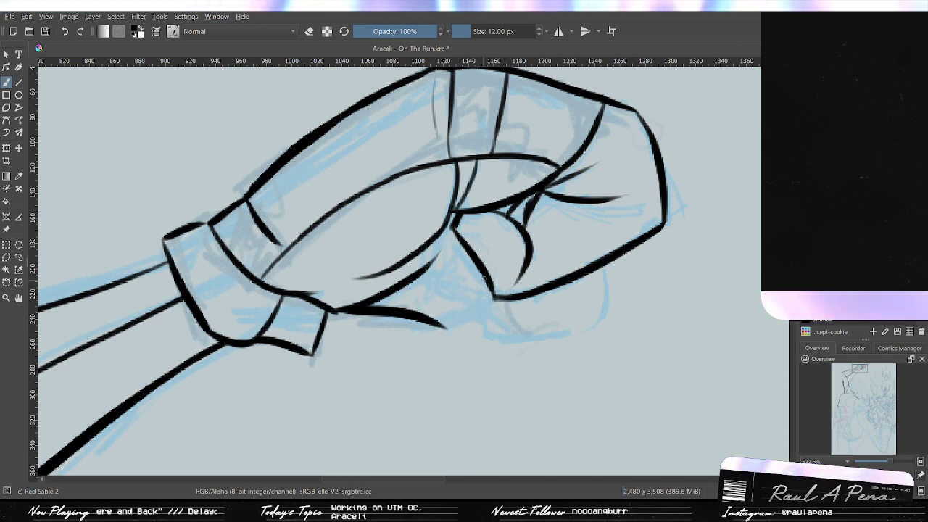
# Ink the rounded tip and the underside of the lowest finger beneath the fist, following the blue sketch.
pyautogui.moveTo(481, 303); pyautogui.dragTo(491, 339)
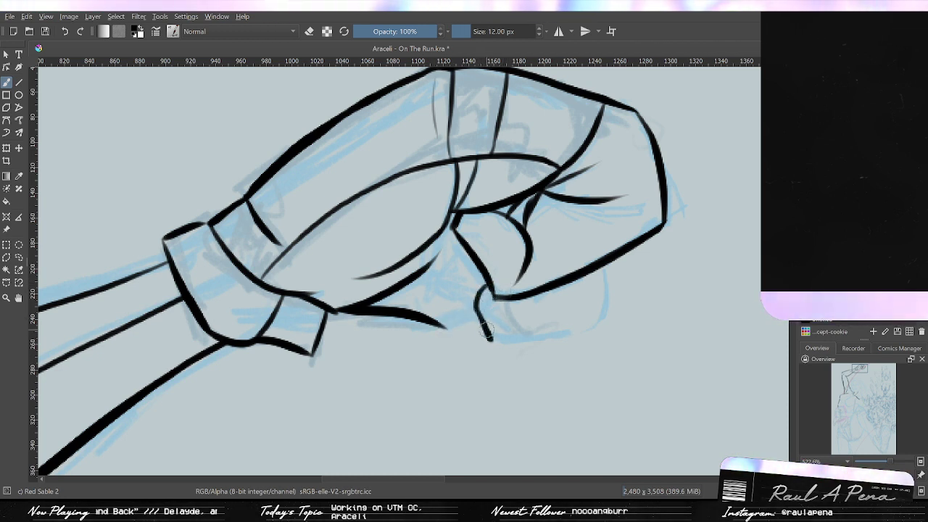
pyautogui.hotkey('ctrl', 'z')
pyautogui.moveTo(490, 286)
pyautogui.mouseDown()
pyautogui.moveTo(494, 331)
pyautogui.moveTo(535, 337)
pyautogui.moveTo(612, 325)
pyautogui.mouseUp()
pyautogui.hotkey('ctrl', 'z')
pyautogui.hotkey('ctrl', 'z')
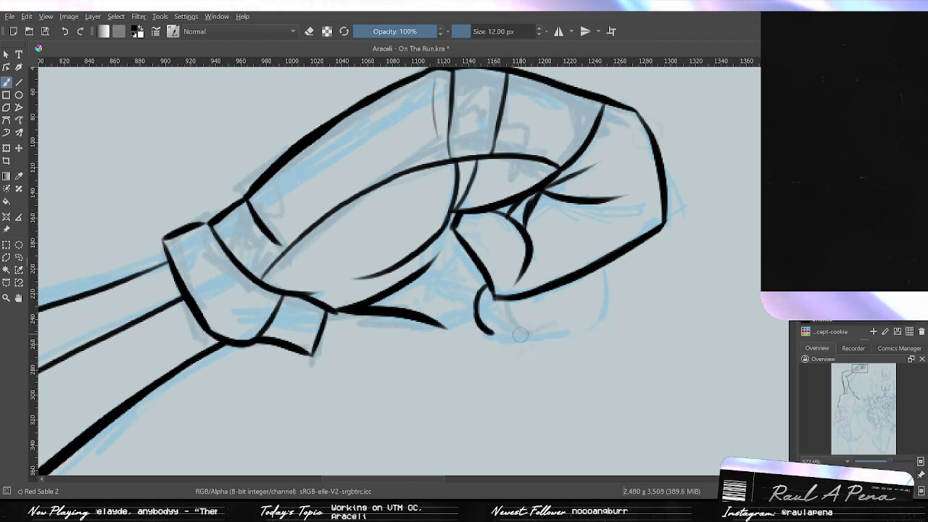
pyautogui.hotkey('ctrl', 'z')
pyautogui.moveTo(490, 332)
pyautogui.mouseDown()
pyautogui.moveTo(558, 323)
pyautogui.moveTo(547, 328)
pyautogui.moveTo(553, 332)
pyautogui.moveTo(607, 311)
pyautogui.mouseUp()
pyautogui.hotkey('ctrl', 'z')
# Close the lowest finger's outer side with a short line from the fist's lower outline to its underside.
pyautogui.moveTo(548, 334)
pyautogui.mouseDown()
pyautogui.moveTo(612, 305)
pyautogui.moveTo(603, 305)
pyautogui.moveTo(605, 268)
pyautogui.mouseUp()
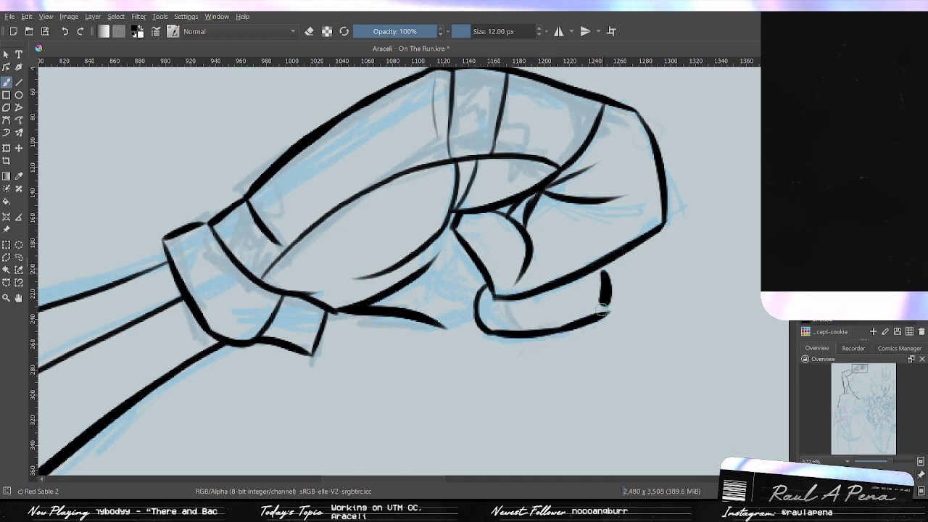
pyautogui.hotkey('ctrl', 'z')
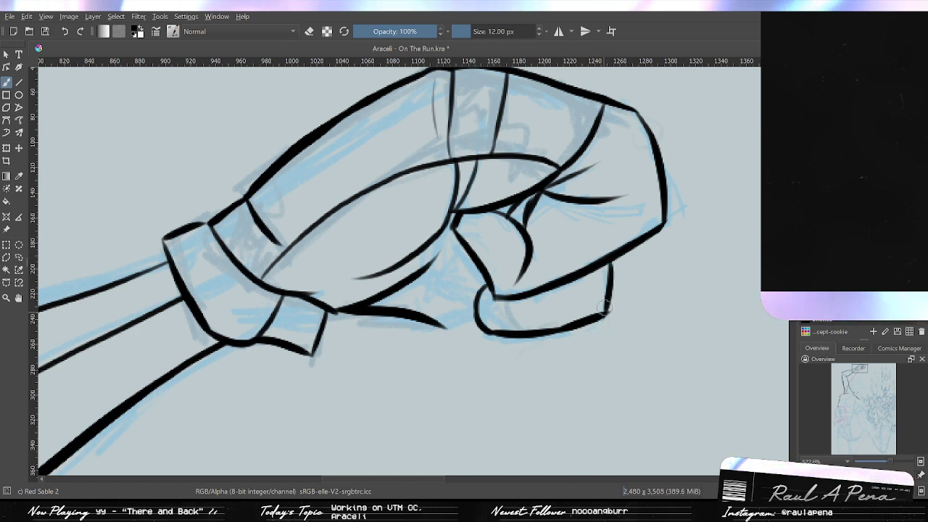
pyautogui.hotkey('ctrl', 'z')
pyautogui.moveTo(610, 262); pyautogui.dragTo(605, 310)
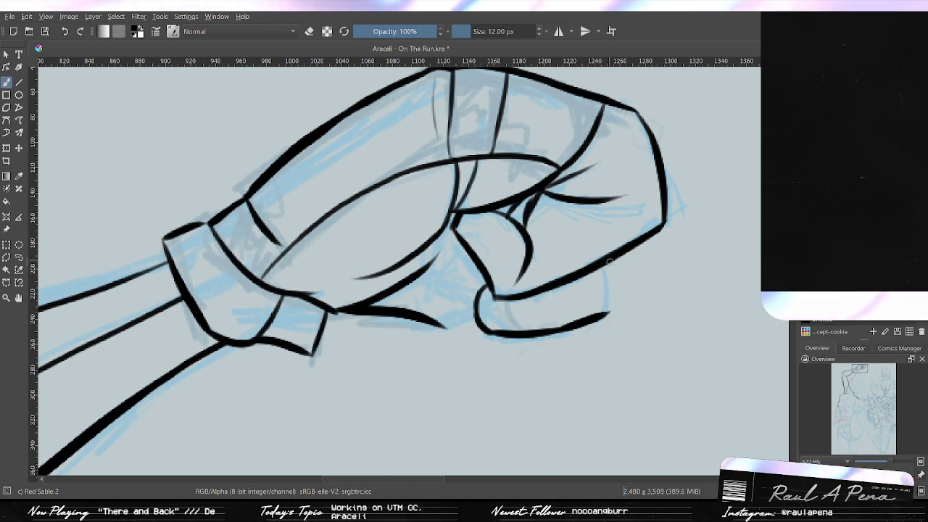
pyautogui.moveTo(610, 261); pyautogui.dragTo(607, 313)
pyautogui.hotkey('ctrl', 'z')
pyautogui.moveTo(613, 260); pyautogui.dragTo(606, 313)
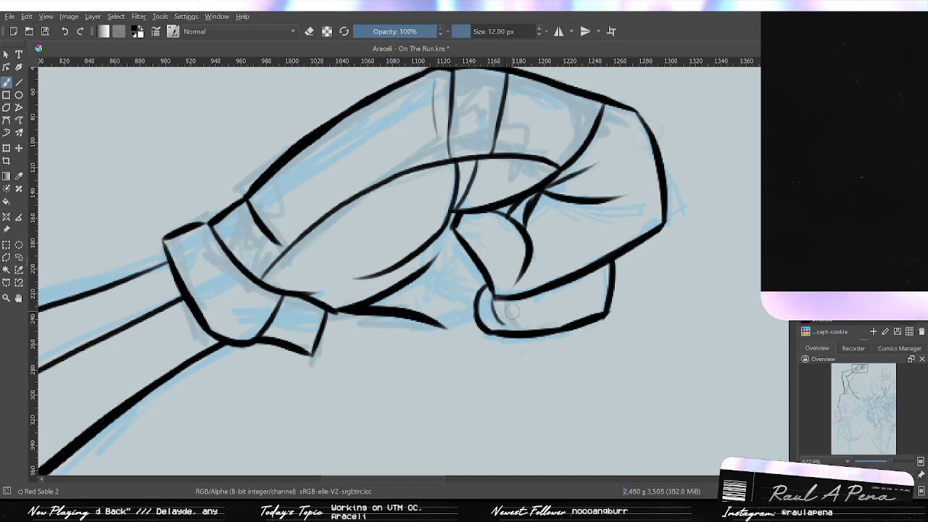
# Ink a small U-shaped fingernail inside the tip of the lowest finger.
pyautogui.moveTo(530, 296); pyautogui.dragTo(510, 326)
pyautogui.scroll(-2, 529, 294)
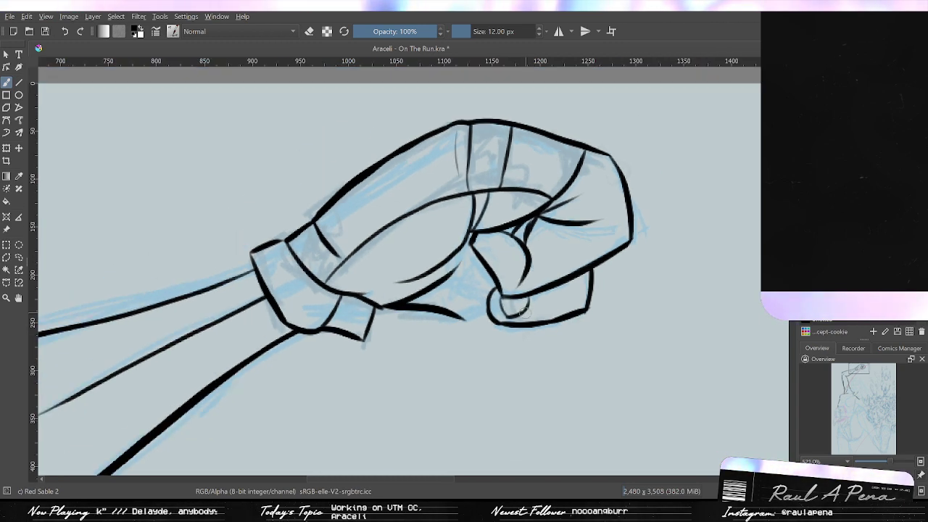
pyautogui.moveTo(529, 294); pyautogui.dragTo(548, 279)
# Connect the palm's lower edge to the lowest fingertip with a smooth, thick curve.
pyautogui.scroll(3, 516, 312)
pyautogui.moveTo(457, 295); pyautogui.dragTo(493, 278)
pyautogui.hotkey('ctrl', 'z')
pyautogui.hotkey('ctrl', 'z')
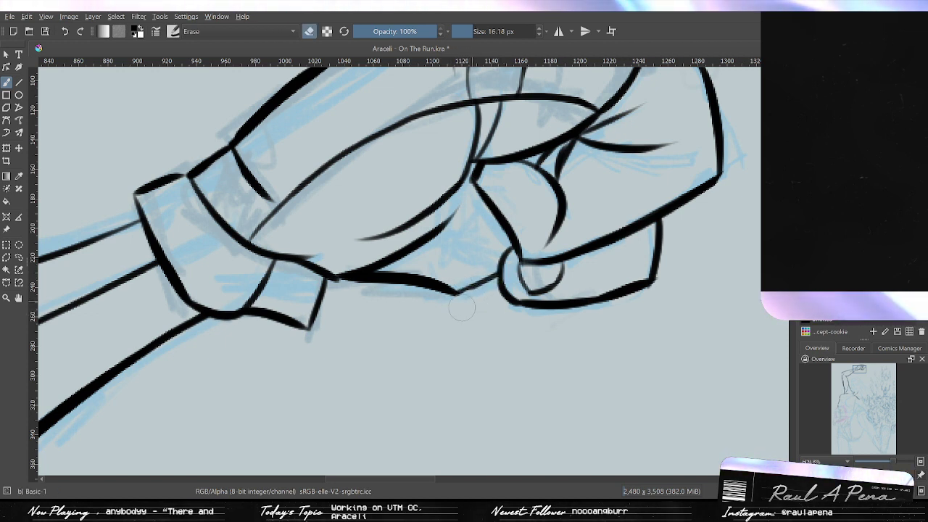
pyautogui.moveTo(456, 306); pyautogui.dragTo(495, 280)
pyautogui.press('/')
pyautogui.hotkey('ctrl', 'z')
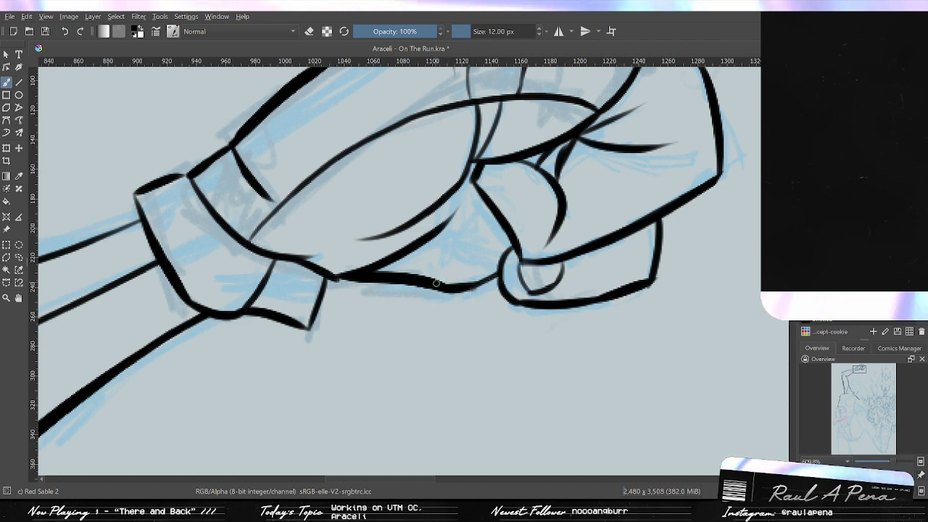
pyautogui.moveTo(435, 286); pyautogui.dragTo(493, 280)
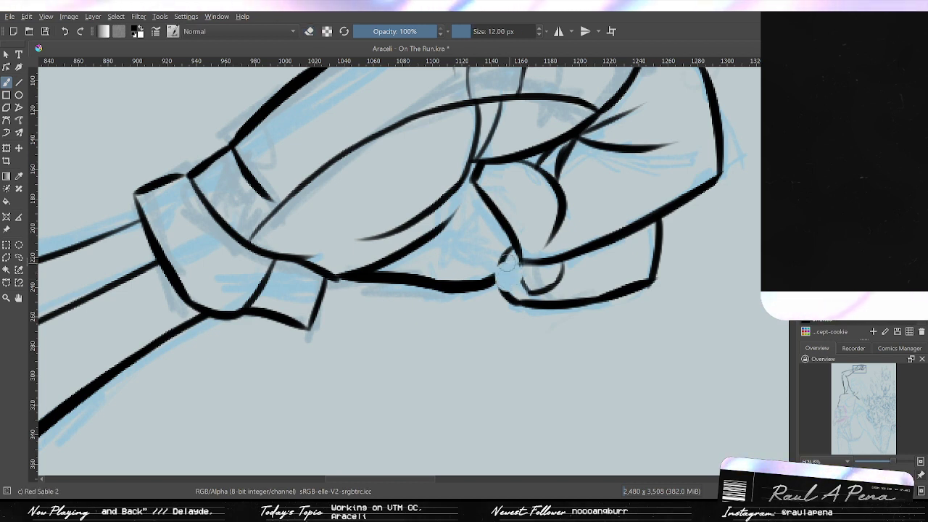
pyautogui.hotkey('ctrl', 'z')
pyautogui.click(470, 32)
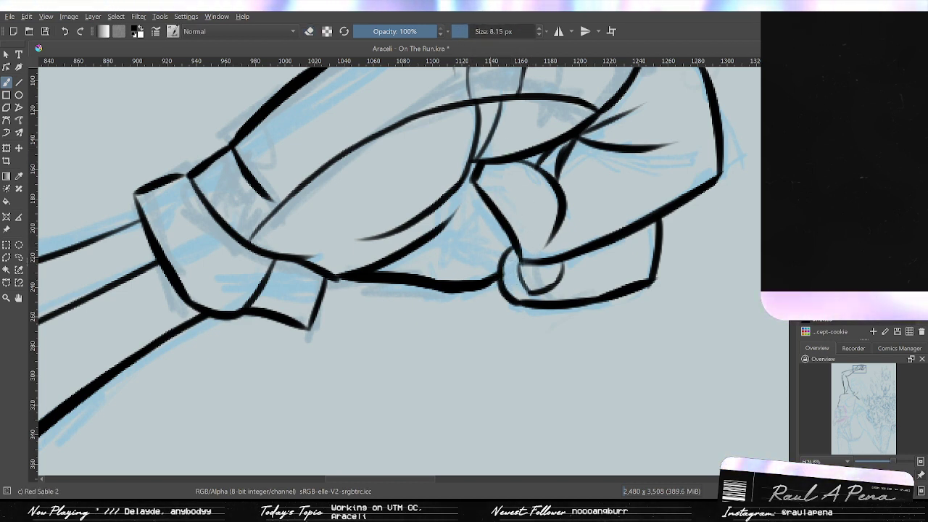
pyautogui.press('e')
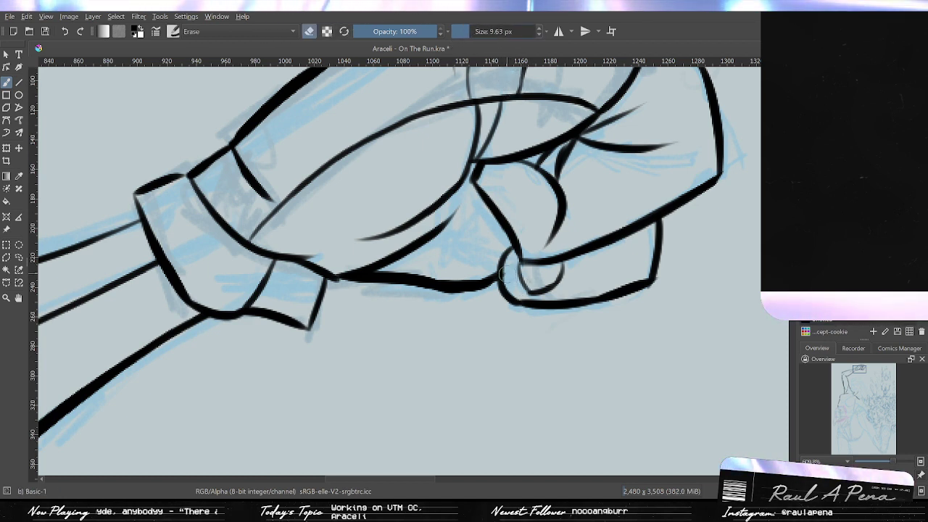
pyautogui.press('/')
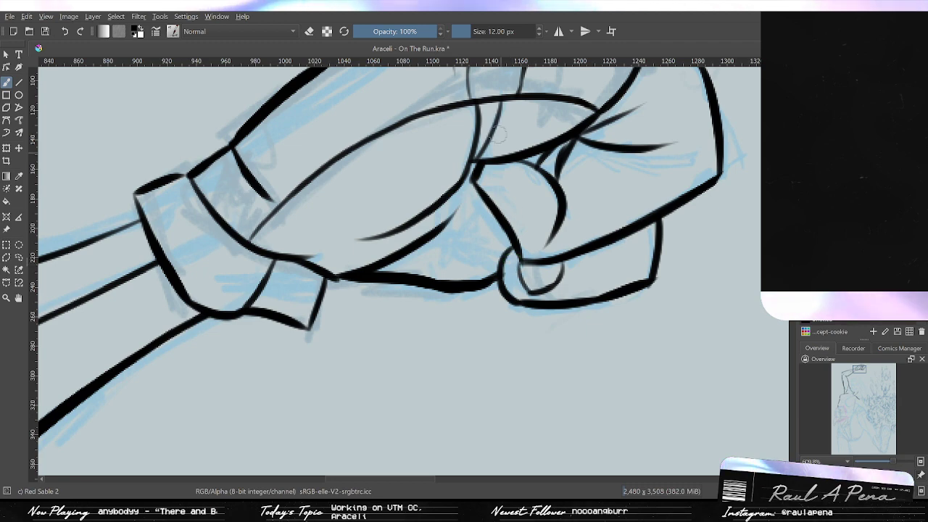
pyautogui.click(470, 33)
pyautogui.scroll(4, 511, 283)
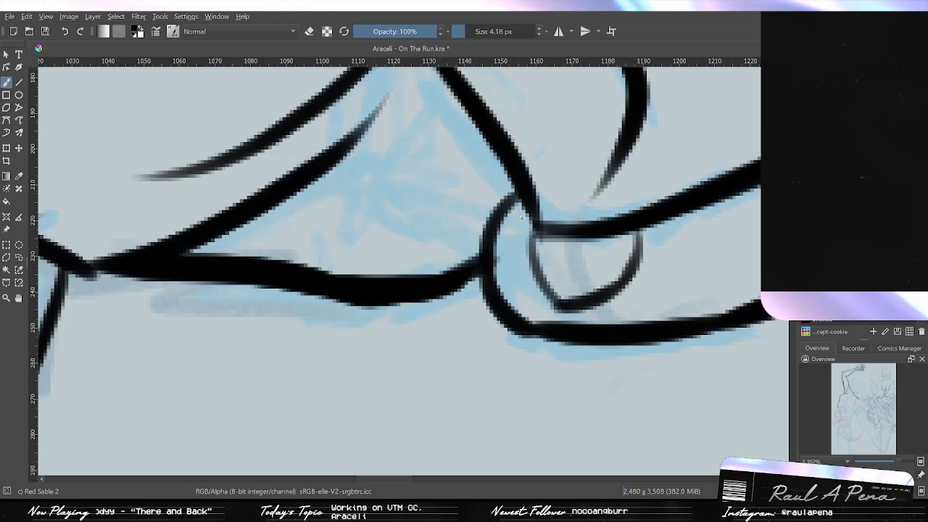
pyautogui.moveTo(499, 242); pyautogui.dragTo(500, 255)
pyautogui.hotkey('ctrl', 'z')
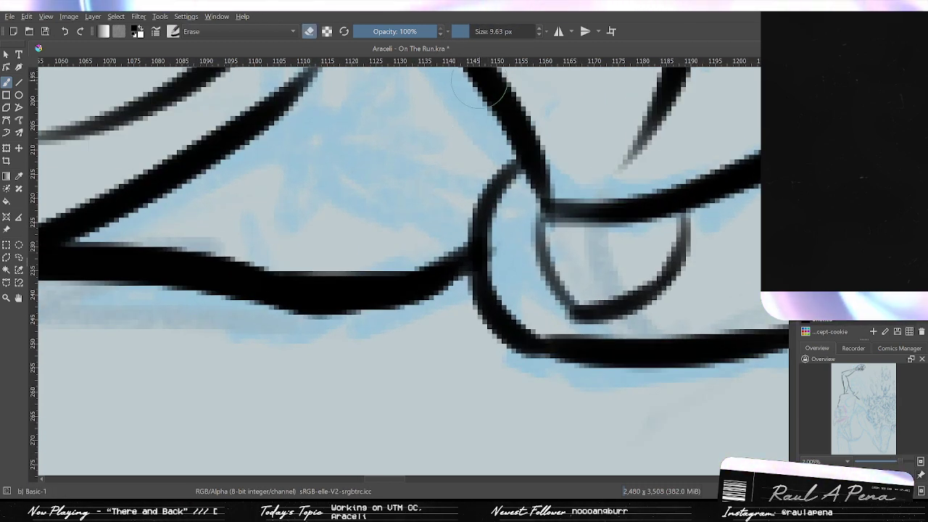
pyautogui.press('e')
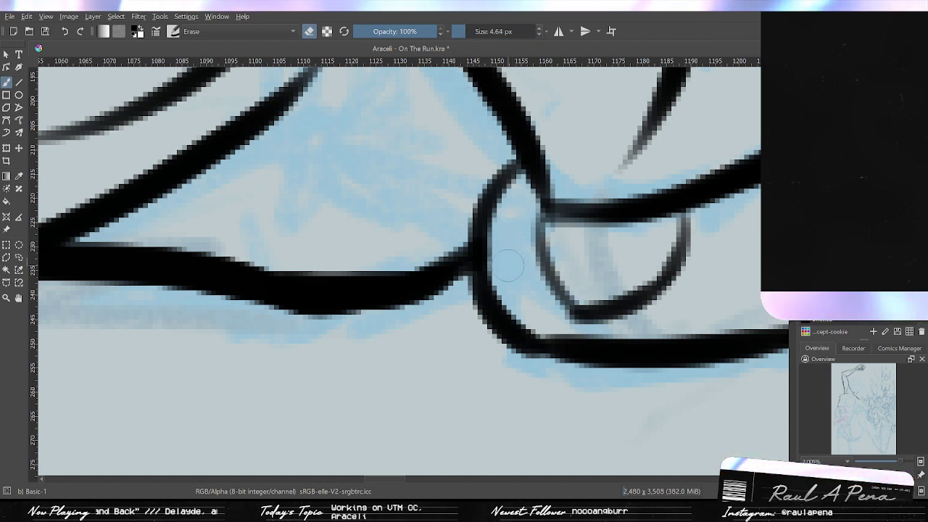
pyautogui.press('/')
pyautogui.click(472, 27)
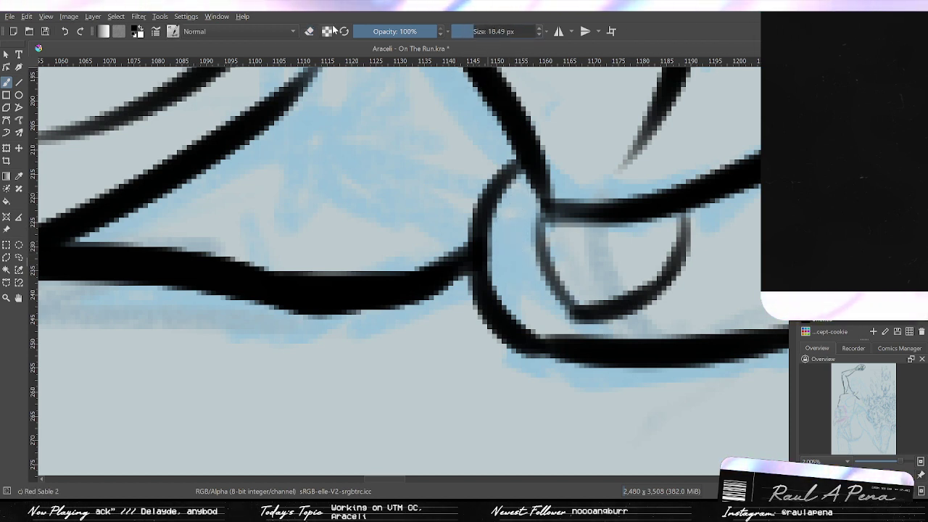
pyautogui.click(343, 32)
# Ink a slanted crease and a short curved fold in the palm area between the thumb base and the curled fingertips.
pyautogui.moveTo(410, 139); pyautogui.dragTo(442, 391)
pyautogui.moveTo(444, 296); pyautogui.dragTo(395, 332)
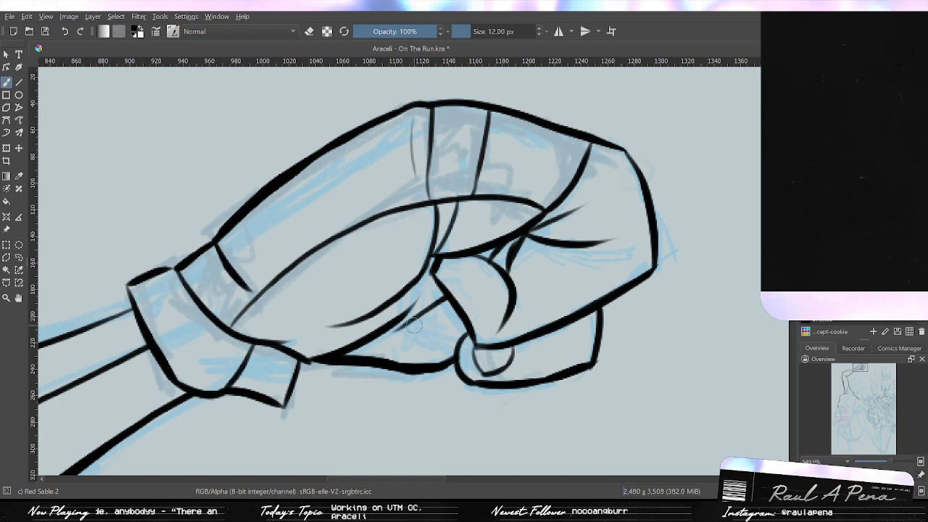
pyautogui.moveTo(458, 310)
pyautogui.mouseDown()
pyautogui.moveTo(434, 307)
pyautogui.moveTo(401, 336)
pyautogui.mouseUp()
pyautogui.hotkey('ctrl', 'z')
pyautogui.hotkey('ctrl', 'z')
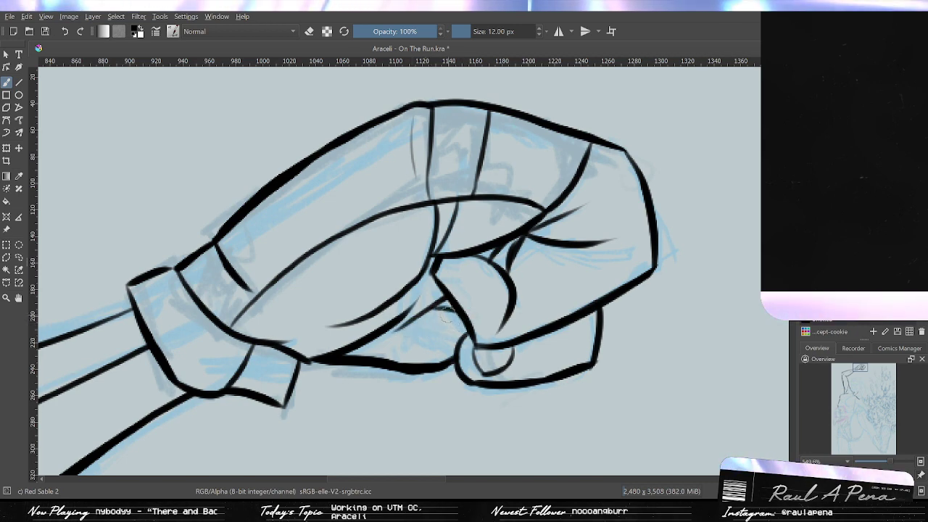
pyautogui.moveTo(433, 310)
pyautogui.mouseDown()
pyautogui.moveTo(462, 336)
pyautogui.moveTo(453, 321)
pyautogui.mouseUp()
pyautogui.hotkey('ctrl', 'z')
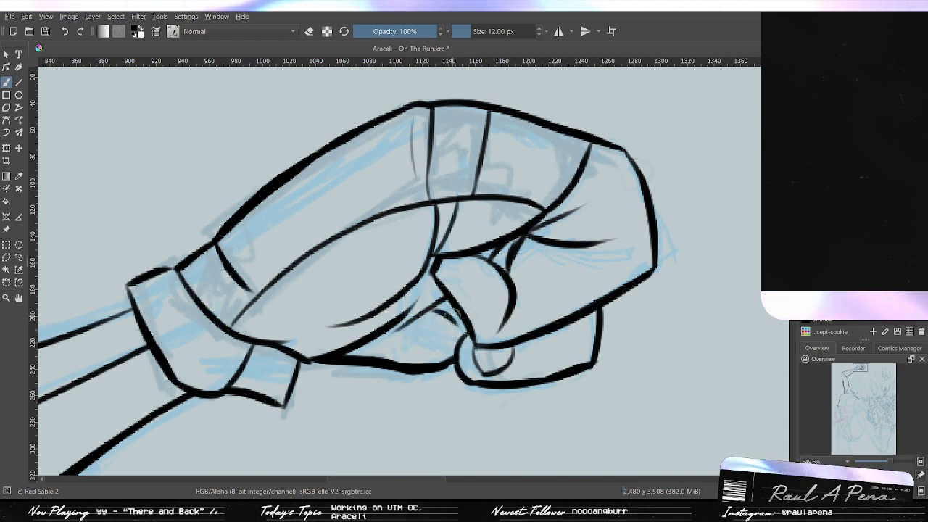
pyautogui.scroll(-3, 438, 311)
pyautogui.scroll(5, 390, 330)
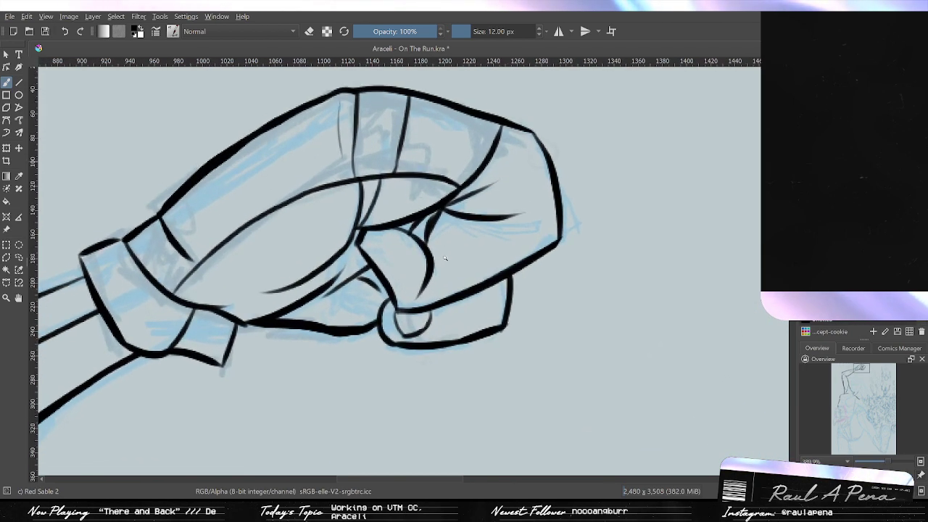
# Ink a short tapered curve below the finger fold, running from the fold line down to the gap beside the curled fingertip.
pyautogui.moveTo(494, 177); pyautogui.dragTo(441, 202)
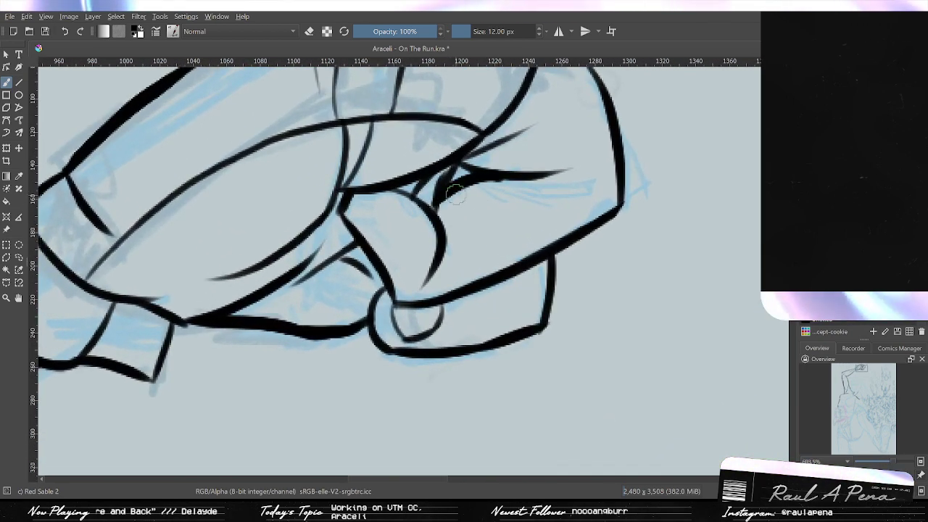
pyautogui.hotkey('ctrl', 'z')
pyautogui.moveTo(488, 177); pyautogui.dragTo(439, 213)
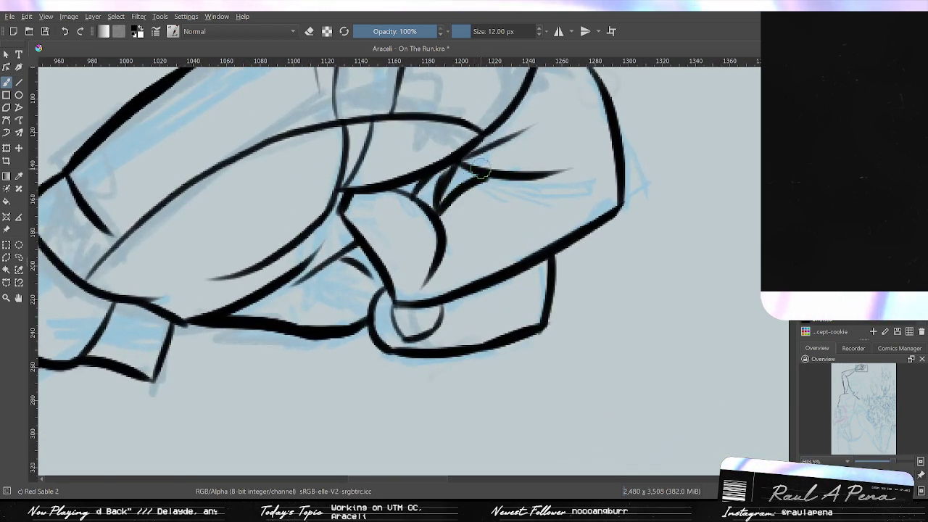
pyautogui.scroll(-10, 609, 167)
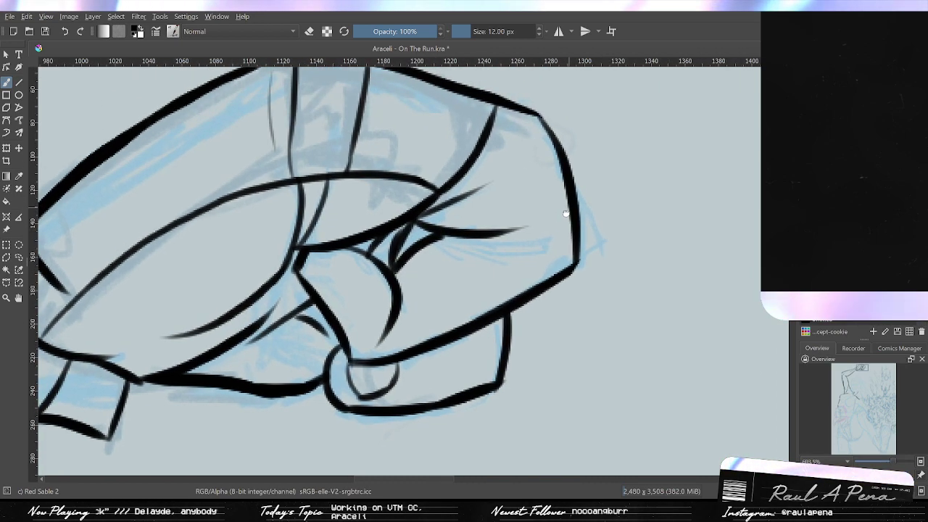
pyautogui.scroll(10, 510, 230)
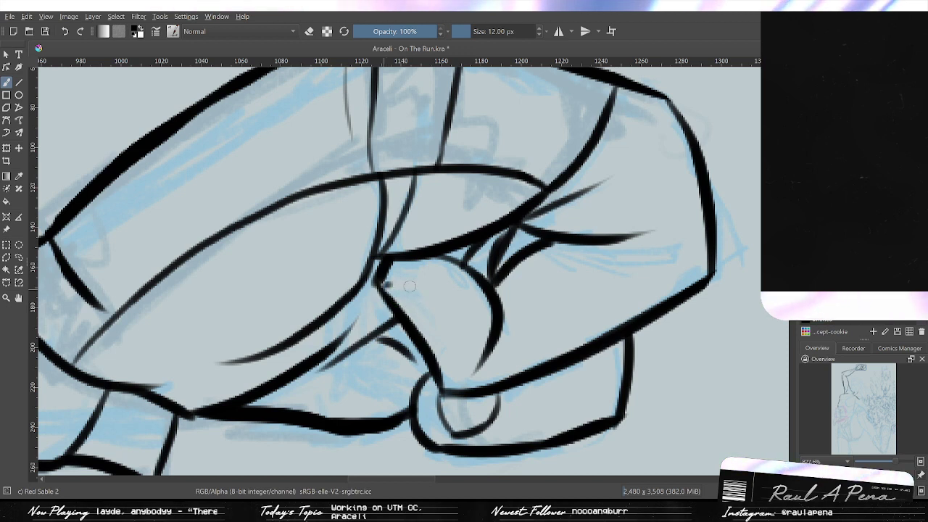
pyautogui.hotkey('ctrl', 'z')
pyautogui.moveTo(386, 290); pyautogui.dragTo(410, 284)
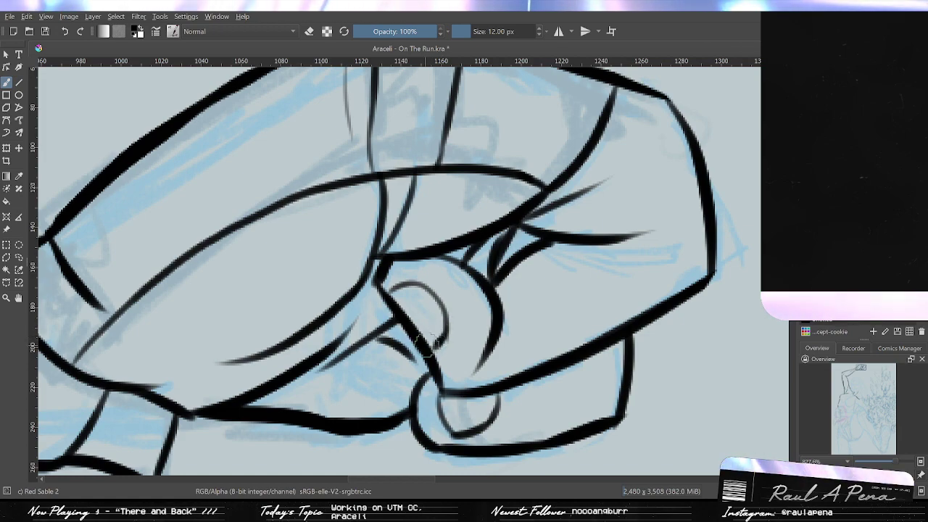
pyautogui.scroll(-4, 459, 348)
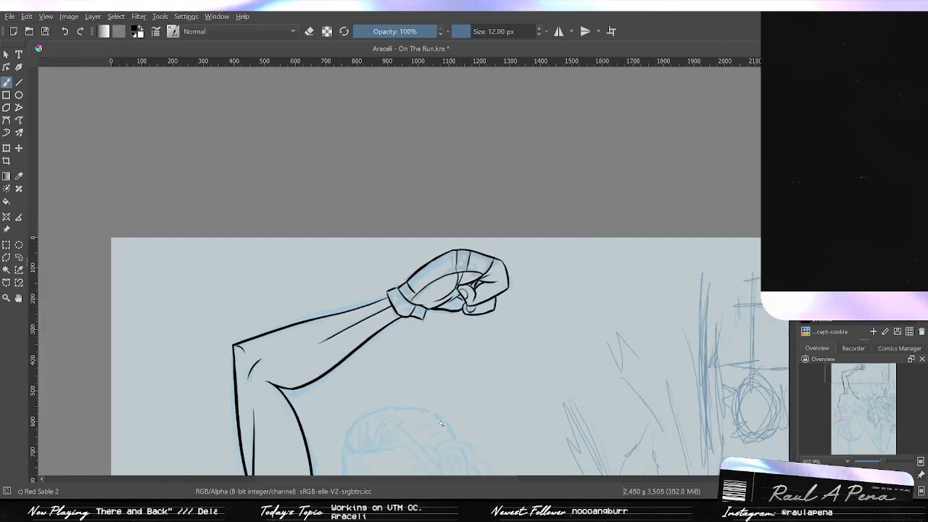
pyautogui.scroll(2, 449, 325)
pyautogui.scroll(4, 467, 261)
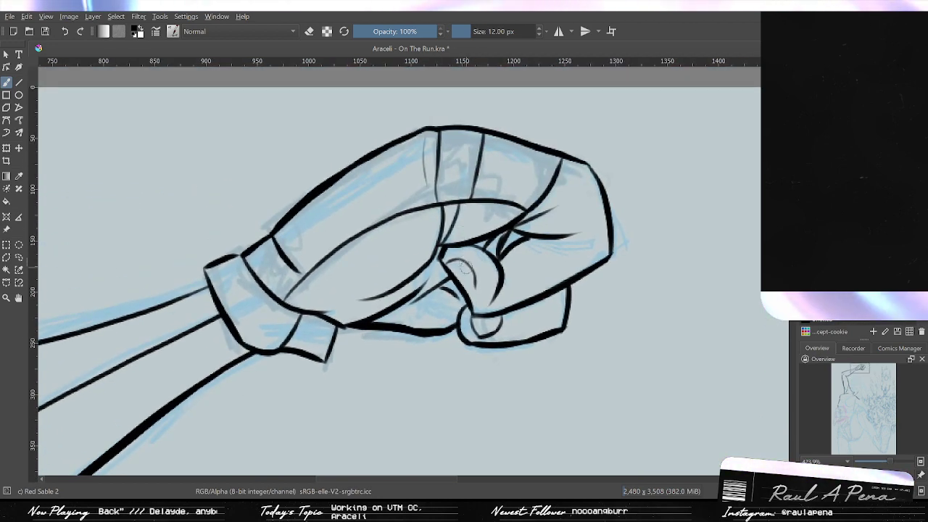
# Ink a narrow angled fingernail along the palm-side edge of the curled fingertip above the lowest finger.
pyautogui.scroll(4, 399, 274)
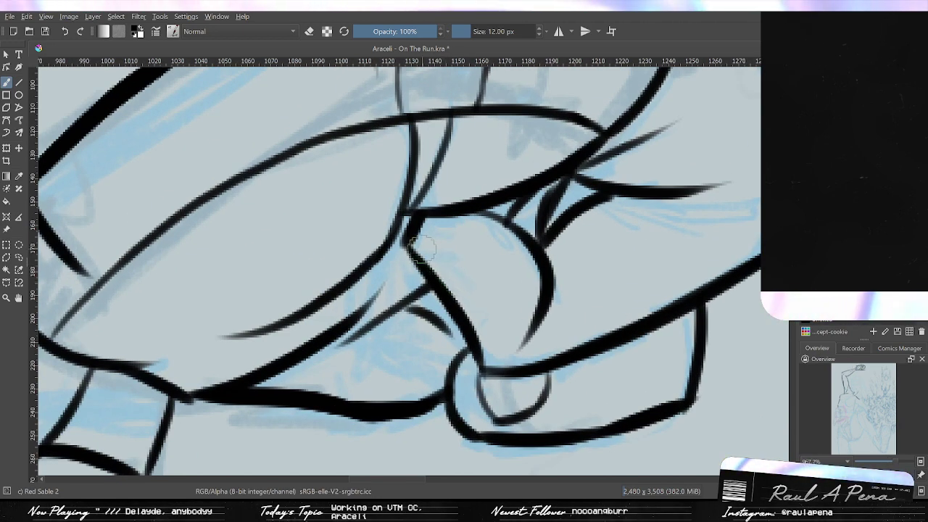
pyautogui.moveTo(423, 248)
pyautogui.mouseDown()
pyautogui.moveTo(451, 268)
pyautogui.moveTo(482, 317)
pyautogui.mouseUp()
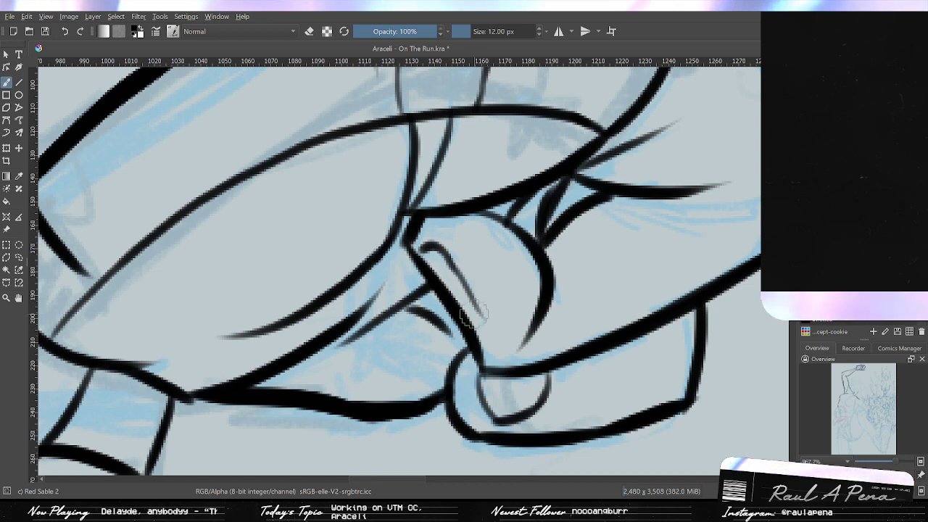
pyautogui.hotkey('ctrl', 'z')
pyautogui.moveTo(440, 251); pyautogui.dragTo(482, 303)
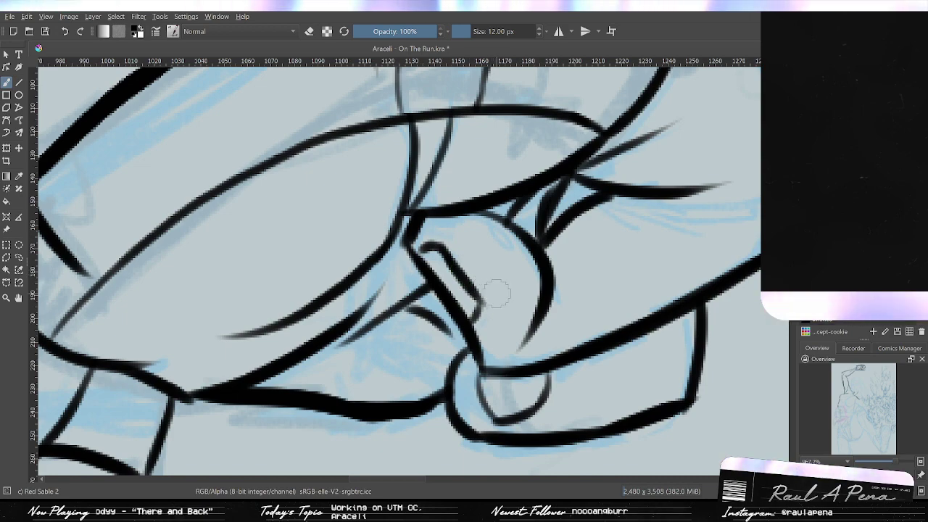
pyautogui.press('/')
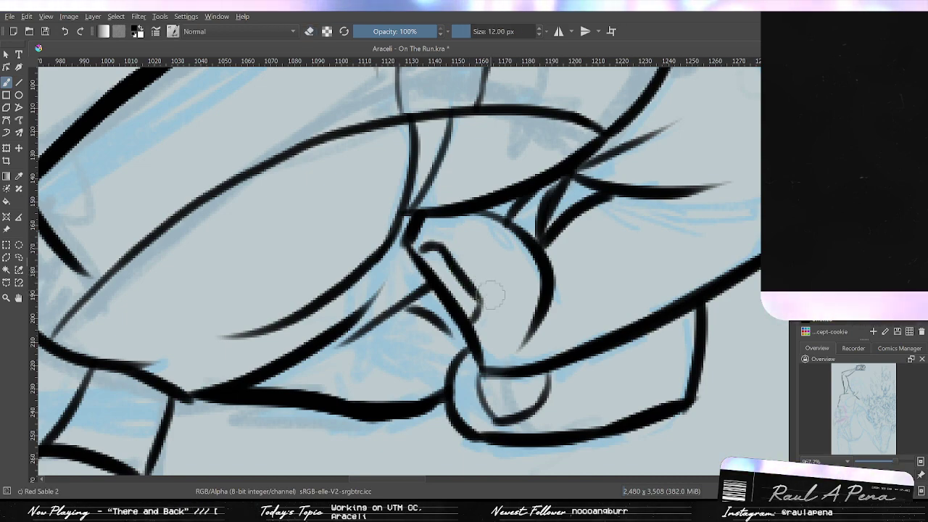
pyautogui.moveTo(510, 259); pyautogui.dragTo(480, 425)
pyautogui.scroll(4, 481, 424)
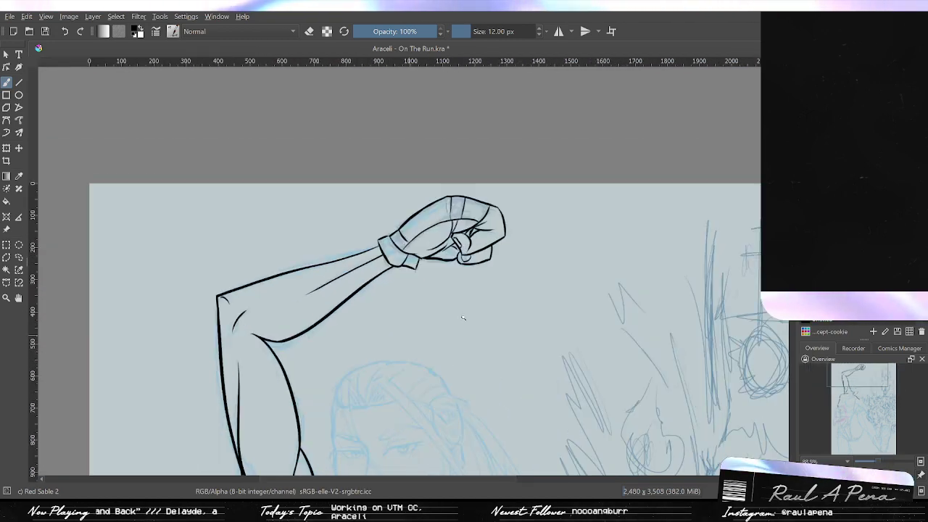
pyautogui.scroll(-6, 480, 423)
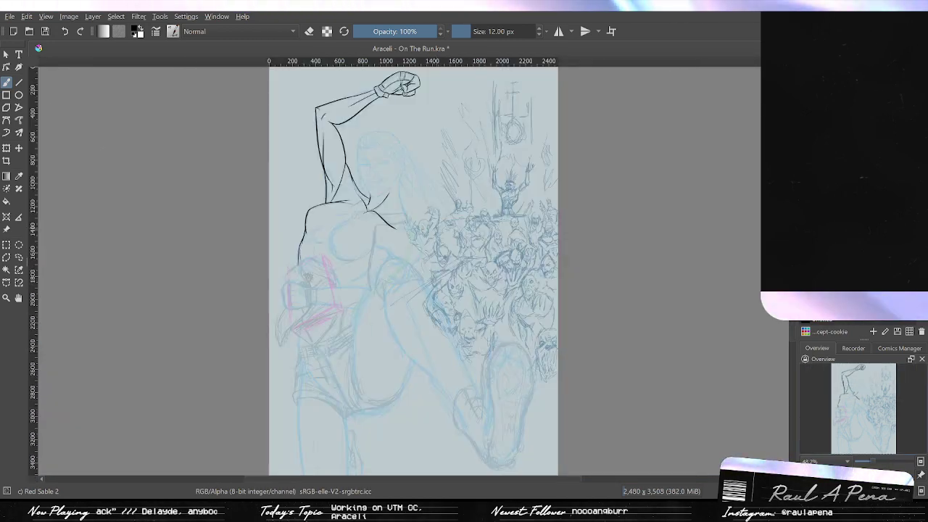
pyautogui.scroll(6, 431, 191)
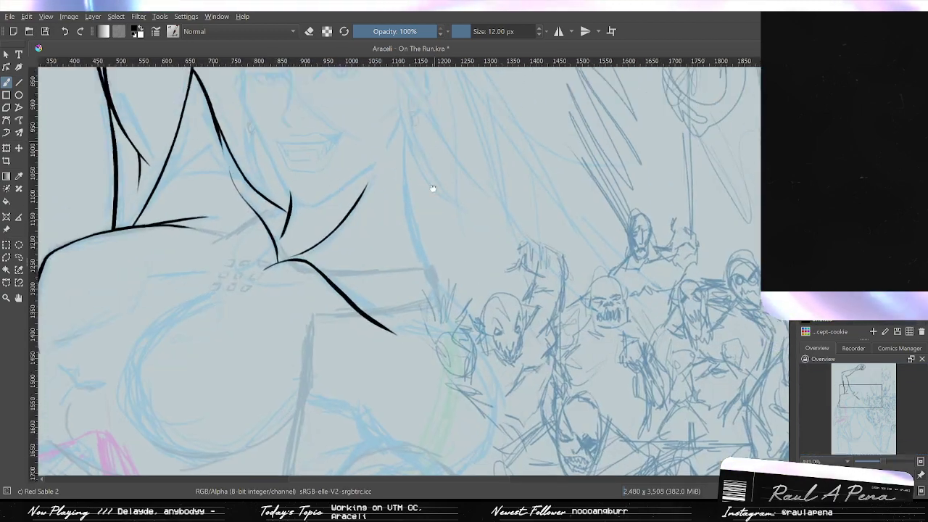
pyautogui.scroll(6, 452, 399)
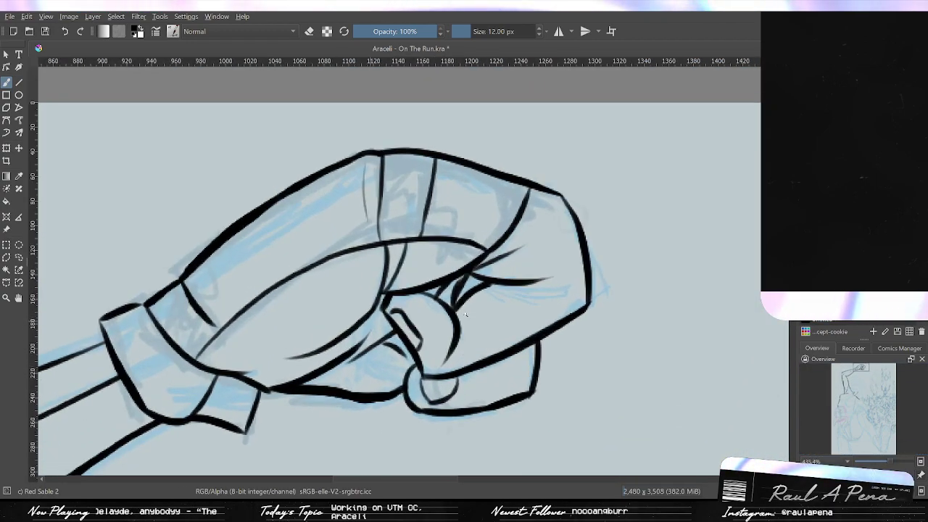
pyautogui.press('/')
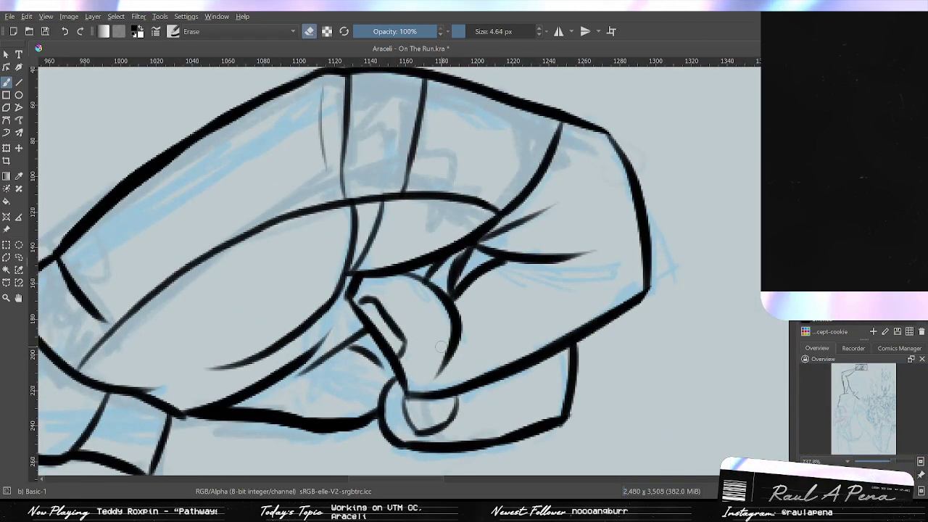
pyautogui.moveTo(457, 344); pyautogui.dragTo(440, 371)
pyautogui.hotkey('ctrl', 'z')
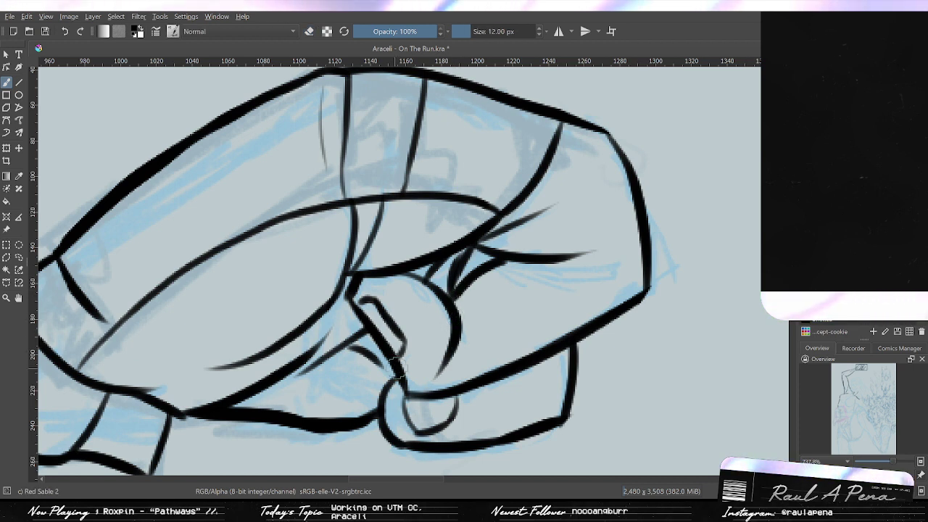
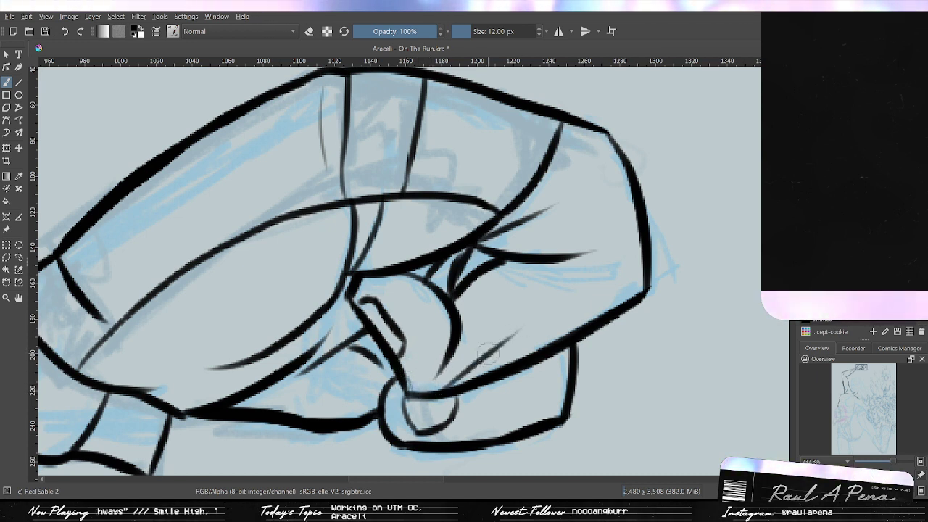
# Ink an inner line just above the fist's lower edge, running from the fingertip to the outer corner.
pyautogui.moveTo(451, 390)
pyautogui.mouseDown()
pyautogui.moveTo(593, 316)
pyautogui.moveTo(607, 290)
pyautogui.mouseUp()
pyautogui.hotkey('ctrl', 'z')
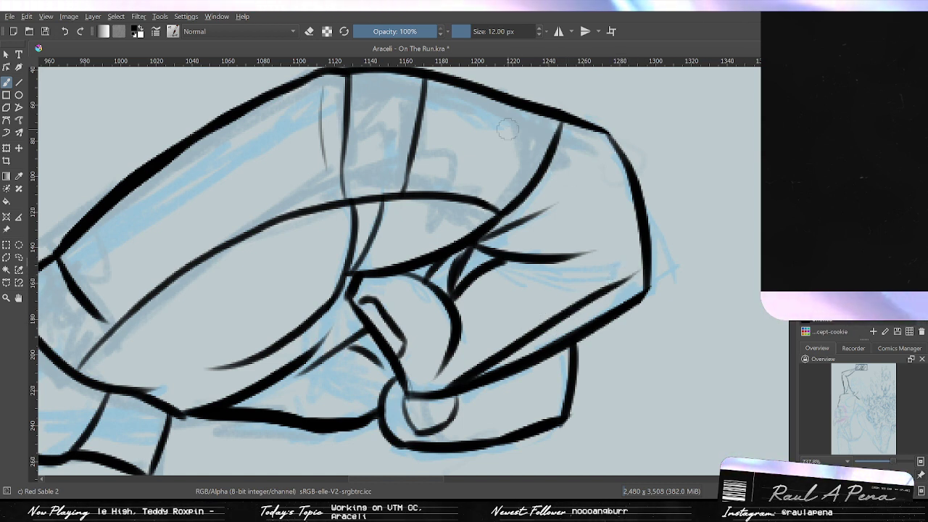
pyautogui.hotkey('ctrl', 'z')
# Ink a tapered inner contour just beneath the fist's upper edge, ending near the outer knuckle corner.
pyautogui.moveTo(481, 109); pyautogui.dragTo(620, 171)
pyautogui.hotkey('ctrl', 'z')
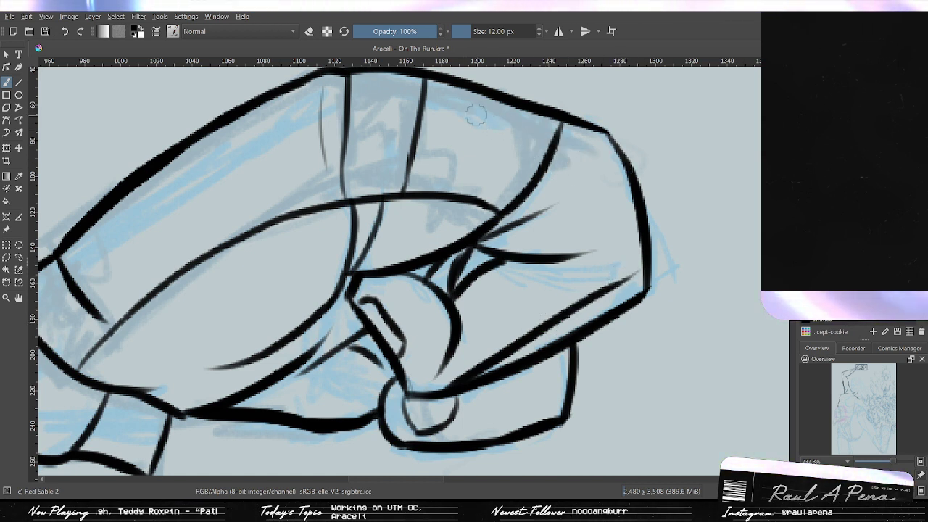
pyautogui.moveTo(476, 108); pyautogui.dragTo(609, 136)
pyautogui.hotkey('ctrl', 'z')
pyautogui.moveTo(468, 108)
pyautogui.mouseDown()
pyautogui.moveTo(590, 150)
pyautogui.moveTo(634, 238)
pyautogui.mouseUp()
# Ink an inner line alongside the fist's outer edge, connecting the upper and lower inner contours.
pyautogui.moveTo(598, 152)
pyautogui.mouseDown()
pyautogui.moveTo(626, 242)
pyautogui.moveTo(626, 297)
pyautogui.mouseUp()
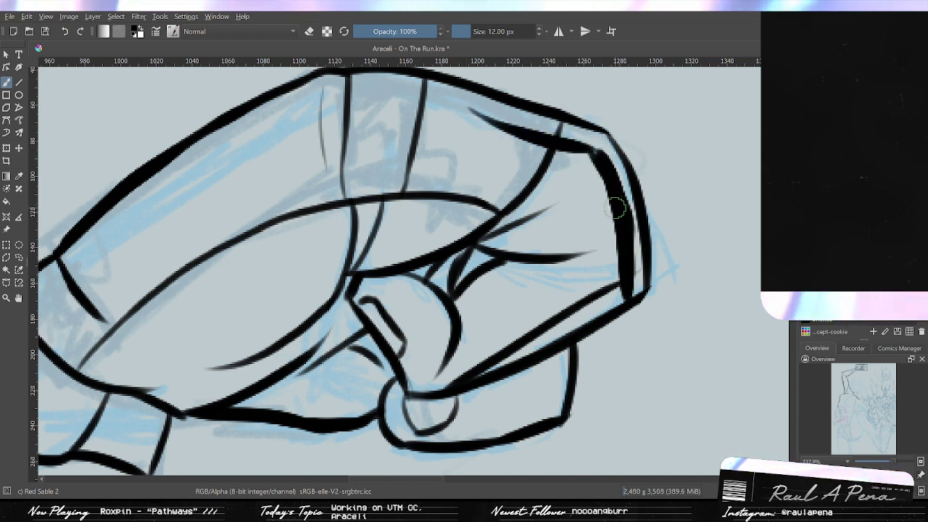
pyautogui.hotkey('ctrl', 'z')
pyautogui.hotkey('ctrl', 'z')
pyautogui.moveTo(591, 149); pyautogui.dragTo(614, 277)
pyautogui.hotkey('ctrl', 'z')
pyautogui.moveTo(603, 212); pyautogui.dragTo(607, 286)
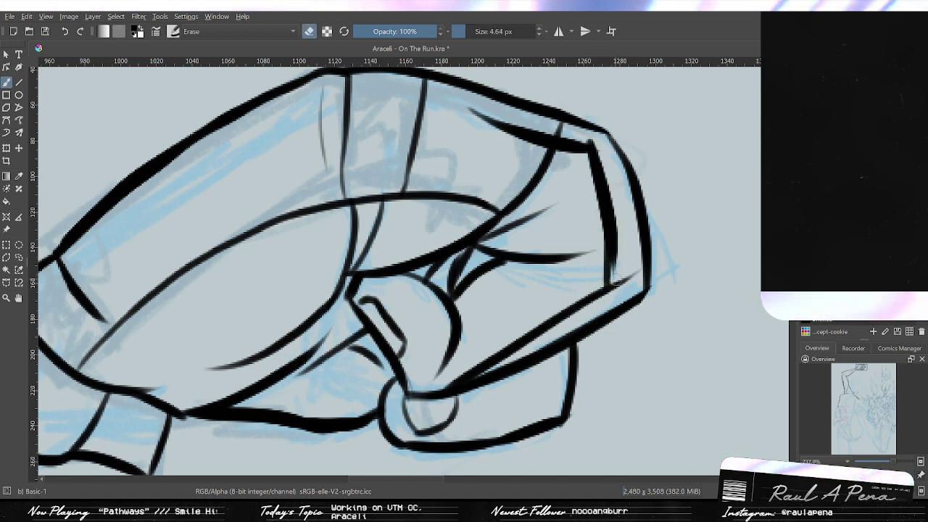
# Erase the overshooting line ends where the outer and lower inner contours meet to form a clean corner.
pyautogui.press('e')
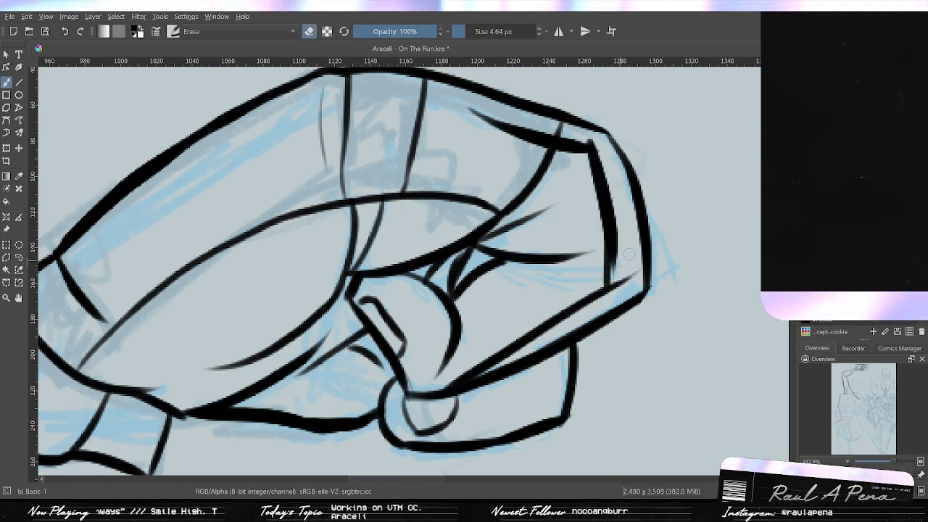
pyautogui.hotkey('ctrl', 'z')
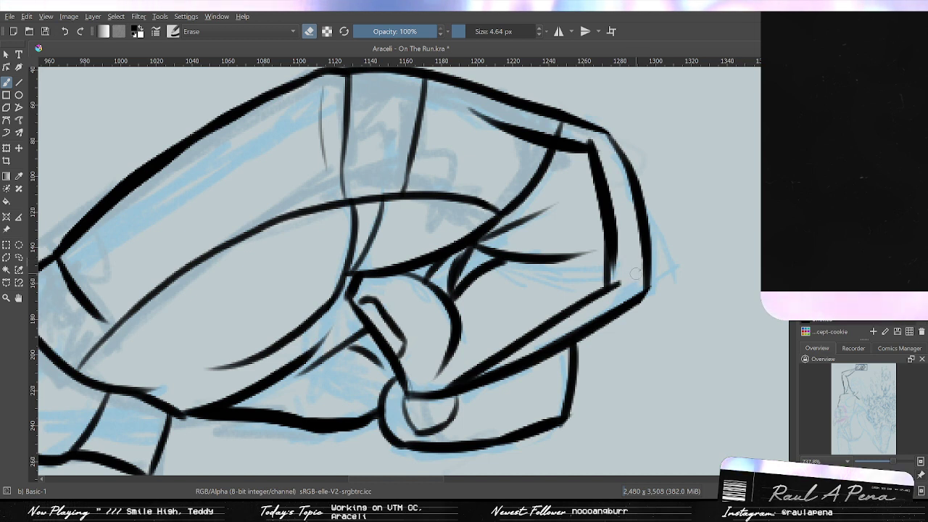
pyautogui.moveTo(618, 281); pyautogui.dragTo(612, 291)
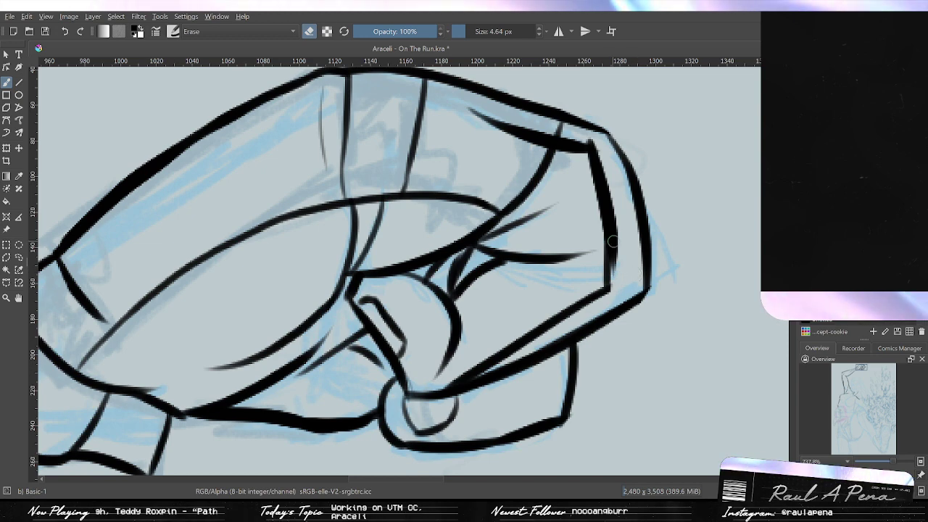
# Thin the inner line along the fist's outer edge with the eraser and smooth its inner side with the inking brush.
pyautogui.moveTo(613, 211); pyautogui.dragTo(613, 310)
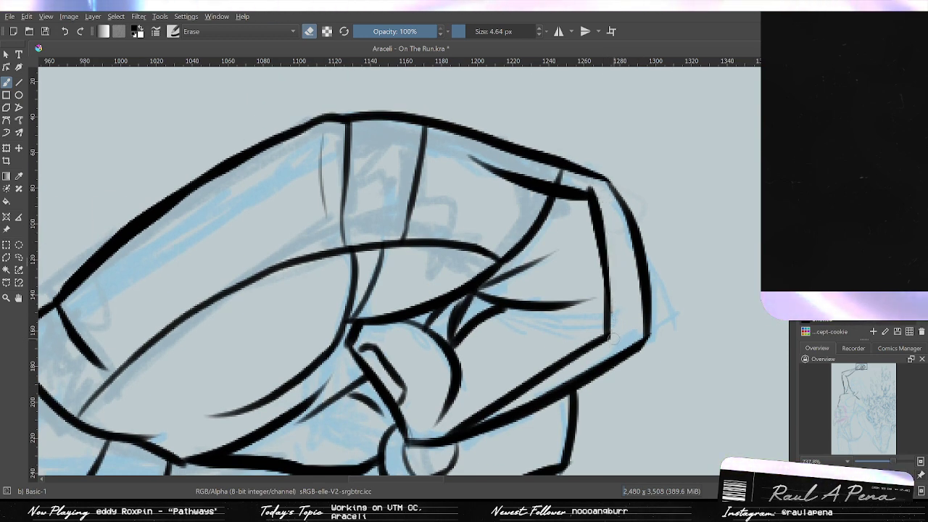
pyautogui.scroll(2, 615, 330)
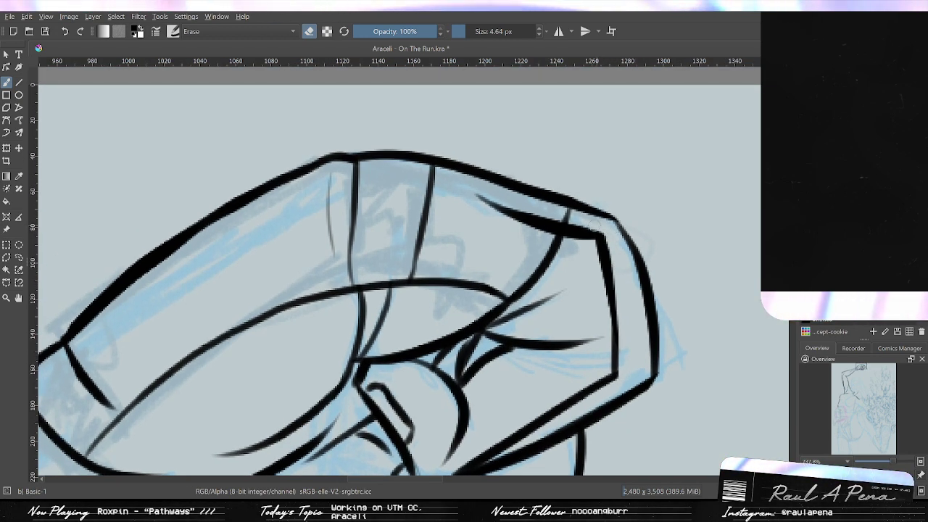
pyautogui.moveTo(622, 282); pyautogui.dragTo(620, 334)
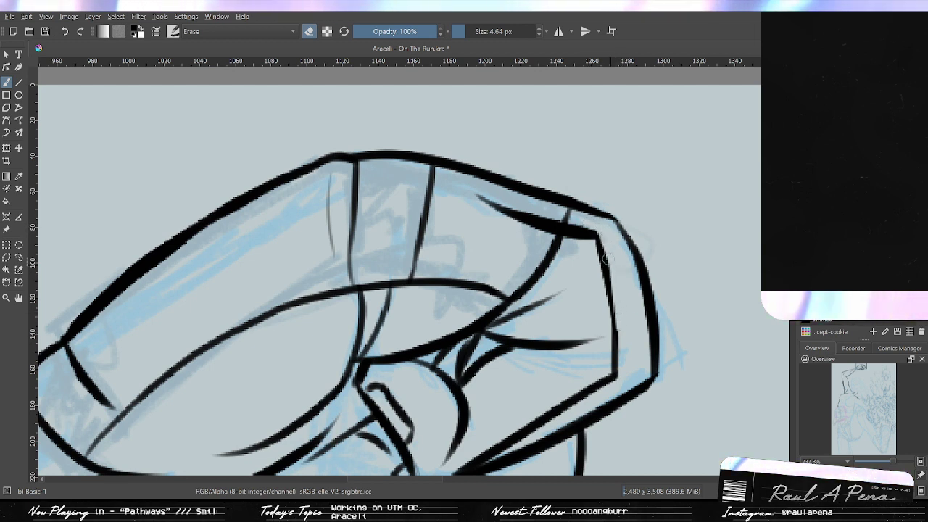
pyautogui.press('/')
pyautogui.moveTo(605, 263); pyautogui.dragTo(607, 312)
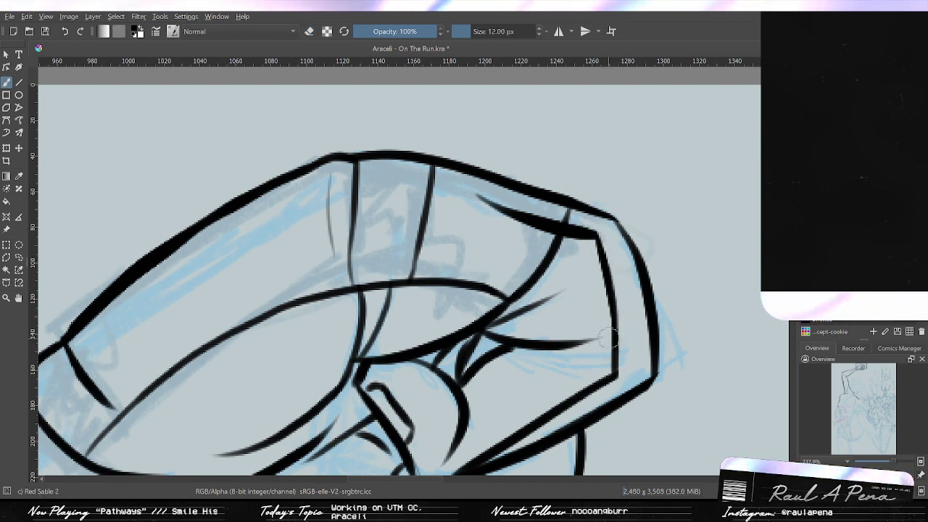
# Replace the tick between the fist's upper edge and its inner contour with a clean short connecting line.
pyautogui.press('/')
pyautogui.scroll(2, 548, 221)
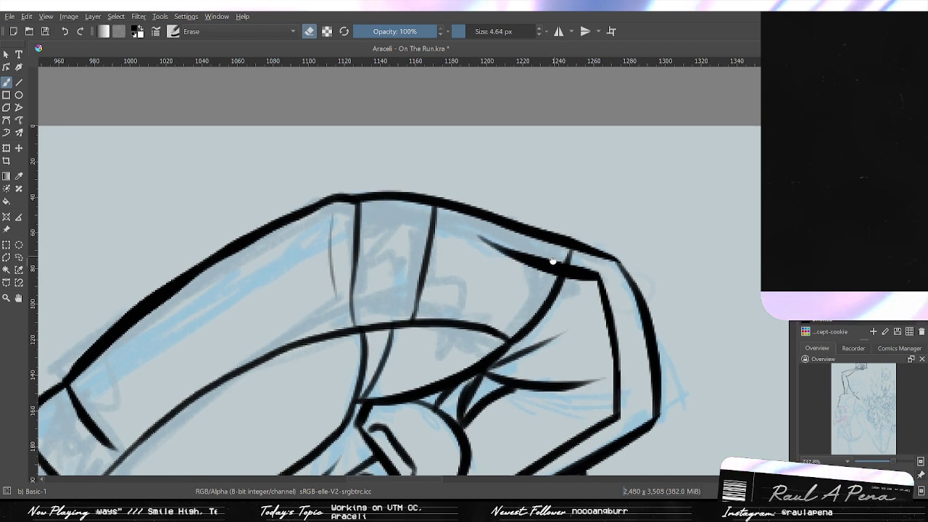
pyautogui.press('/')
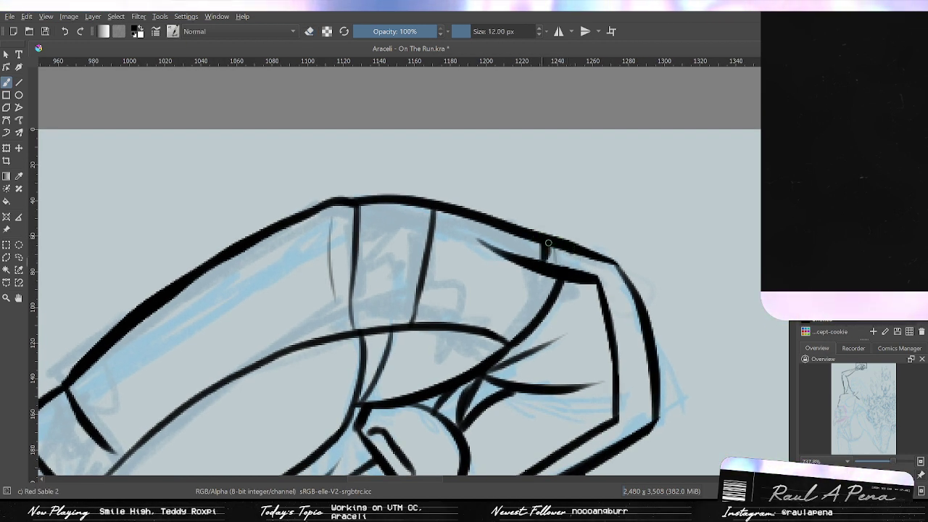
pyautogui.hotkey('ctrl', 'z')
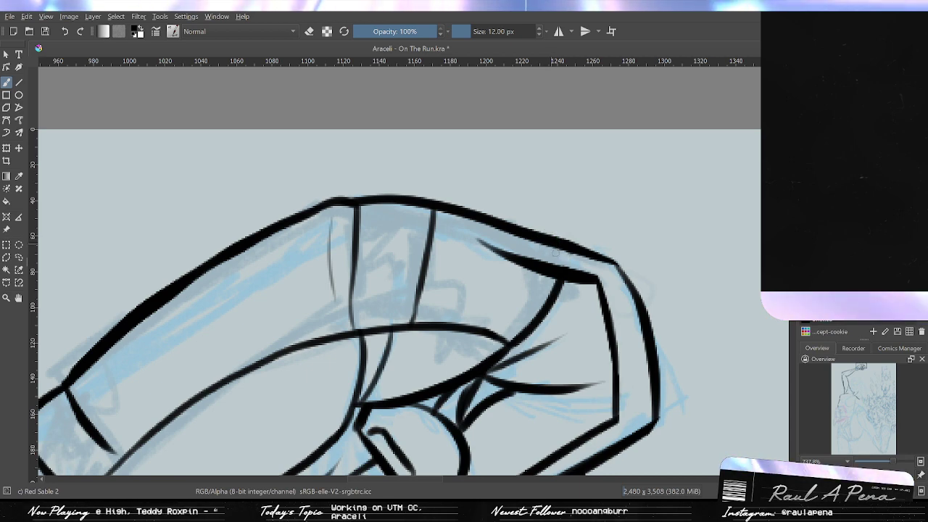
pyautogui.scroll(-4, 554, 250)
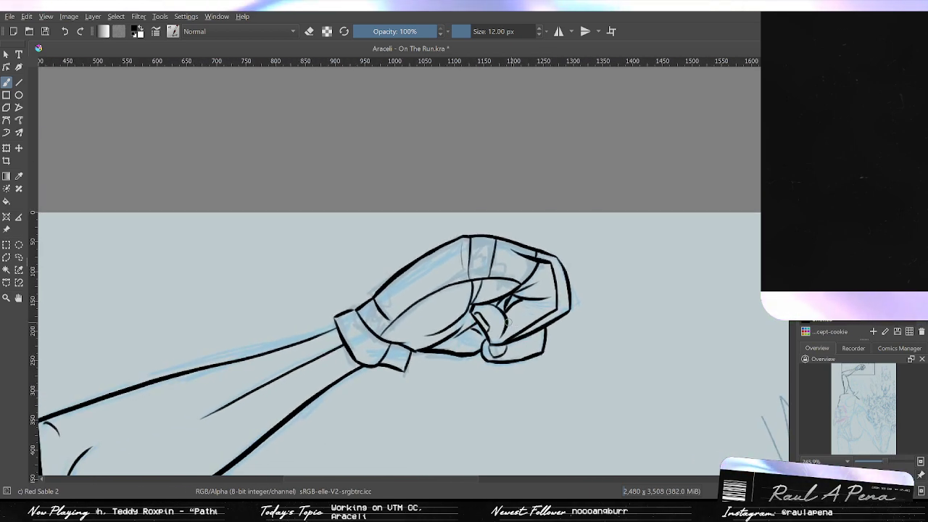
pyautogui.scroll(4, 544, 310)
pyautogui.scroll(-5, 534, 254)
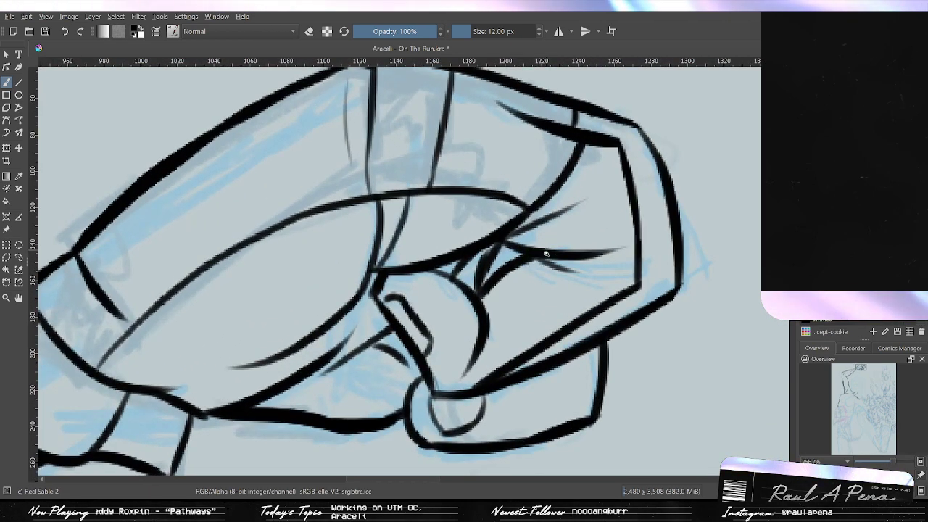
pyautogui.scroll(4, 516, 274)
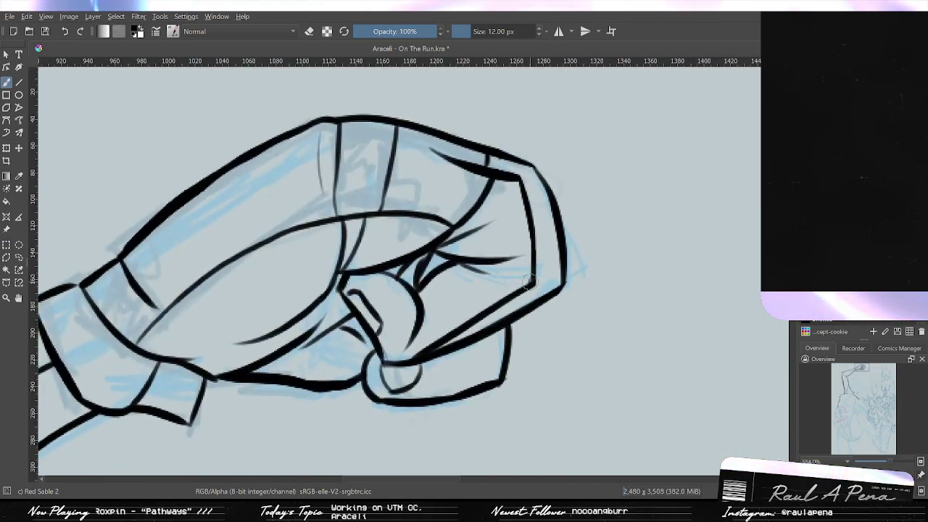
# Erase the heavy section of the fist's lower outer edge near the fingertip and ink a thinner curved line in its place.
pyautogui.press('e')
pyautogui.scroll(2, 464, 327)
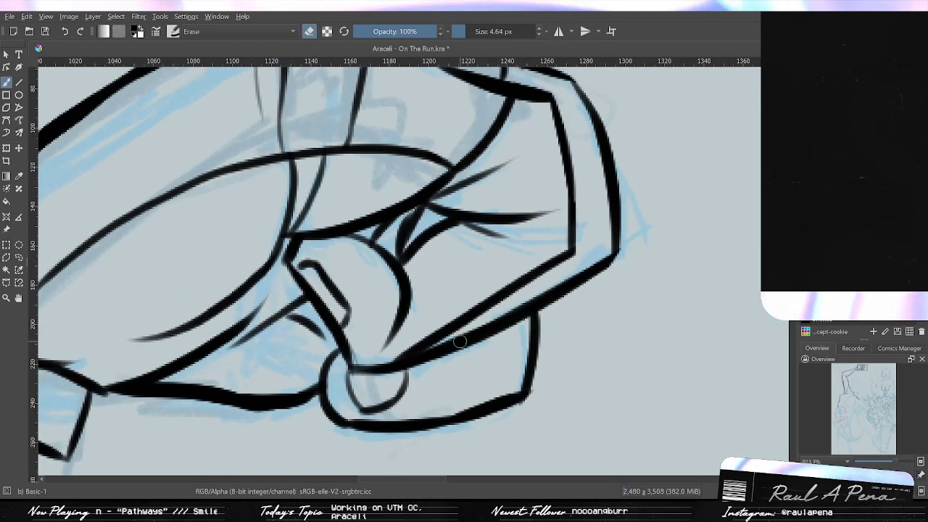
pyautogui.press('/')
pyautogui.moveTo(429, 361)
pyautogui.mouseDown()
pyautogui.moveTo(453, 347)
pyautogui.moveTo(415, 363)
pyautogui.moveTo(456, 342)
pyautogui.mouseUp()
pyautogui.hotkey('ctrl', 'z')
pyautogui.press('/')
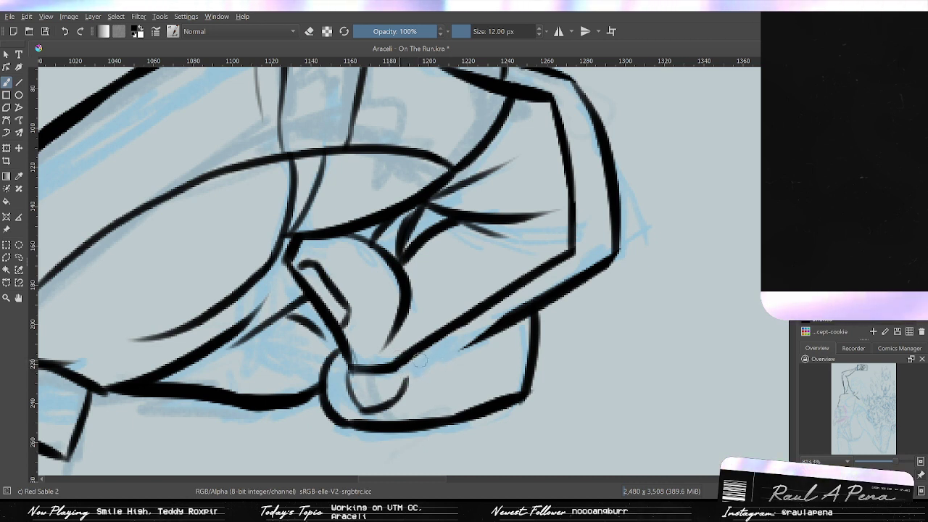
pyautogui.moveTo(417, 355)
pyautogui.mouseDown()
pyautogui.moveTo(518, 316)
pyautogui.moveTo(484, 326)
pyautogui.moveTo(460, 348)
pyautogui.moveTo(515, 313)
pyautogui.moveTo(430, 358)
pyautogui.moveTo(534, 303)
pyautogui.mouseUp()
pyautogui.hotkey('ctrl', 'z')
pyautogui.hotkey('ctrl', 'z')
pyautogui.hotkey('ctrl', 'z')
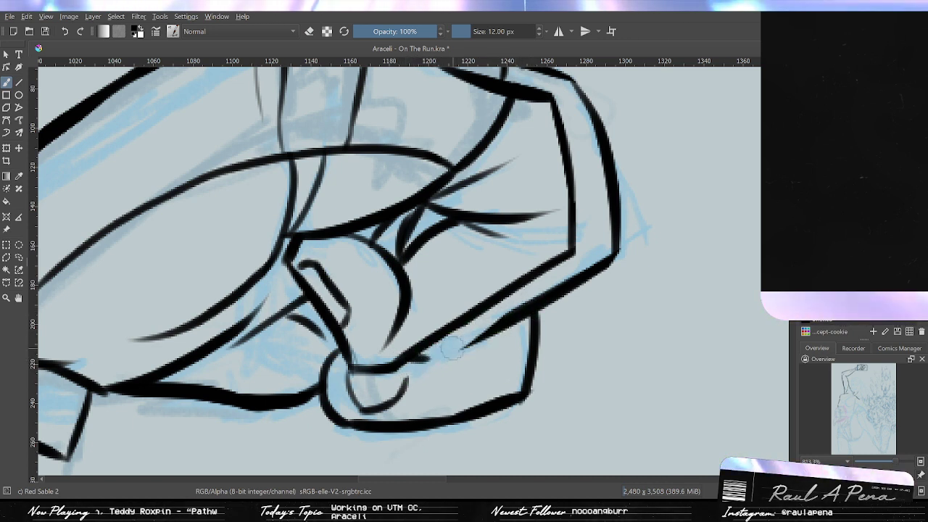
pyautogui.moveTo(433, 355); pyautogui.dragTo(523, 307)
pyautogui.hotkey('ctrl', 'z')
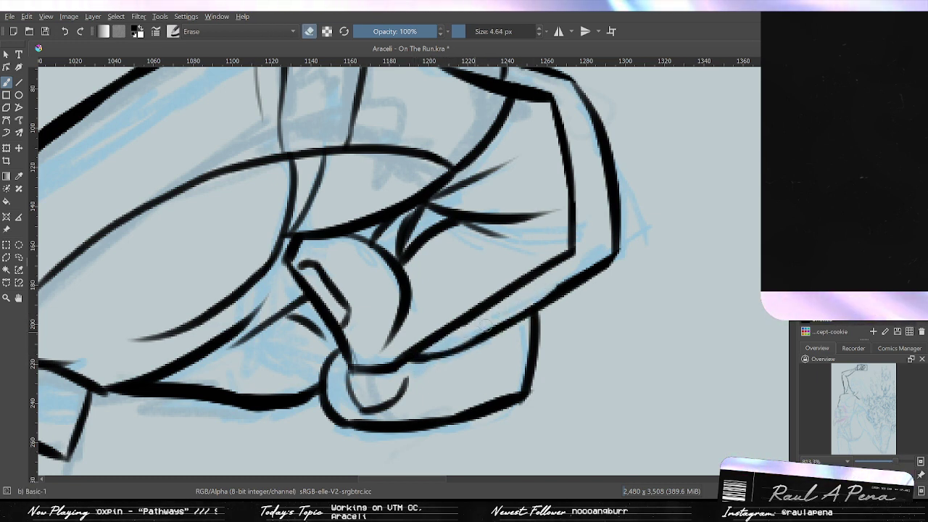
# Thin the fist's lower outer edge with the eraser between the little finger and the outer knuckle corner.
pyautogui.moveTo(515, 305); pyautogui.dragTo(607, 253)
pyautogui.hotkey('ctrl', 'z')
pyautogui.moveTo(551, 284)
pyautogui.mouseDown()
pyautogui.moveTo(513, 306)
pyautogui.moveTo(567, 281)
pyautogui.mouseUp()
pyautogui.hotkey('ctrl', 'z')
pyautogui.hotkey('ctrl', 'z')
pyautogui.moveTo(480, 332)
pyautogui.mouseDown()
pyautogui.moveTo(586, 264)
pyautogui.moveTo(532, 335)
pyautogui.moveTo(535, 323)
pyautogui.mouseUp()
pyautogui.moveTo(554, 269); pyautogui.dragTo(509, 257)
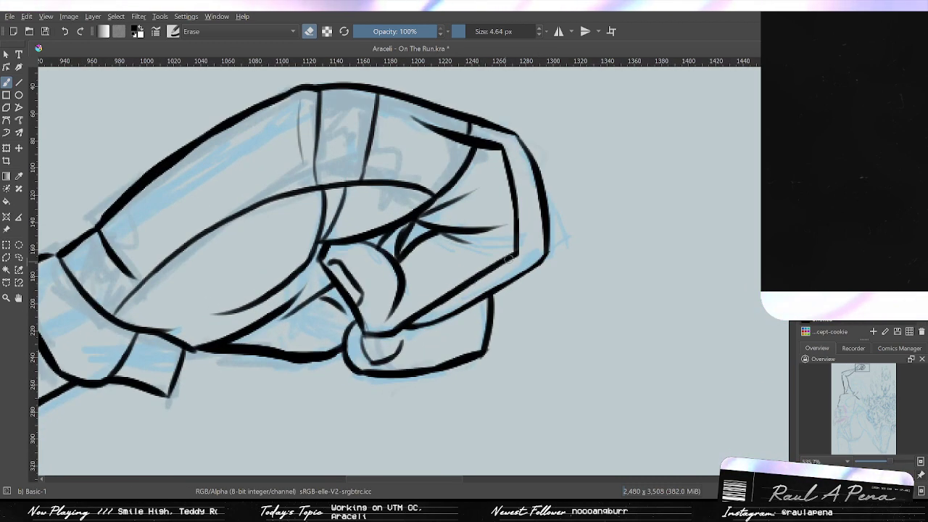
# Ink a short crease extending outward from the lower corner of the fist's inner contour.
pyautogui.press('/')
pyautogui.scroll(2, 511, 253)
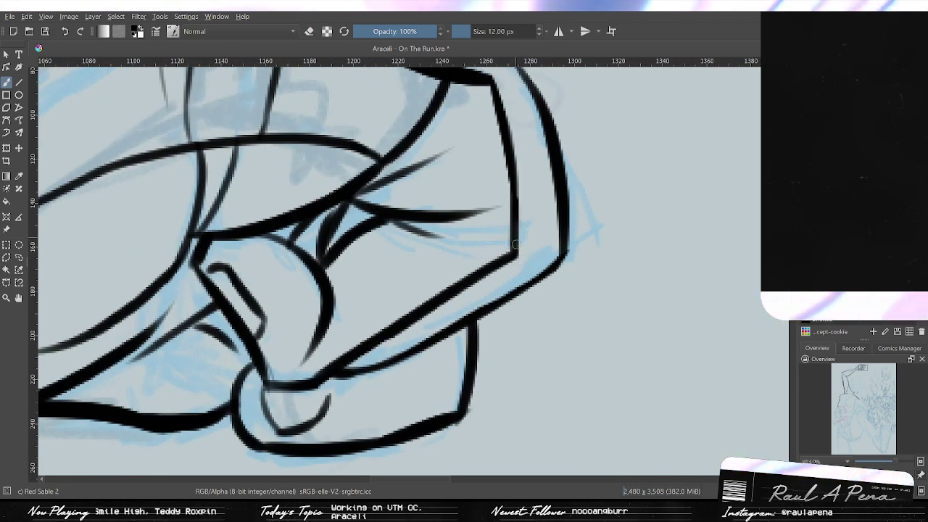
pyautogui.moveTo(398, 322)
pyautogui.mouseDown()
pyautogui.moveTo(393, 402)
pyautogui.moveTo(381, 404)
pyautogui.mouseUp()
pyautogui.scroll(-8, 491, 186)
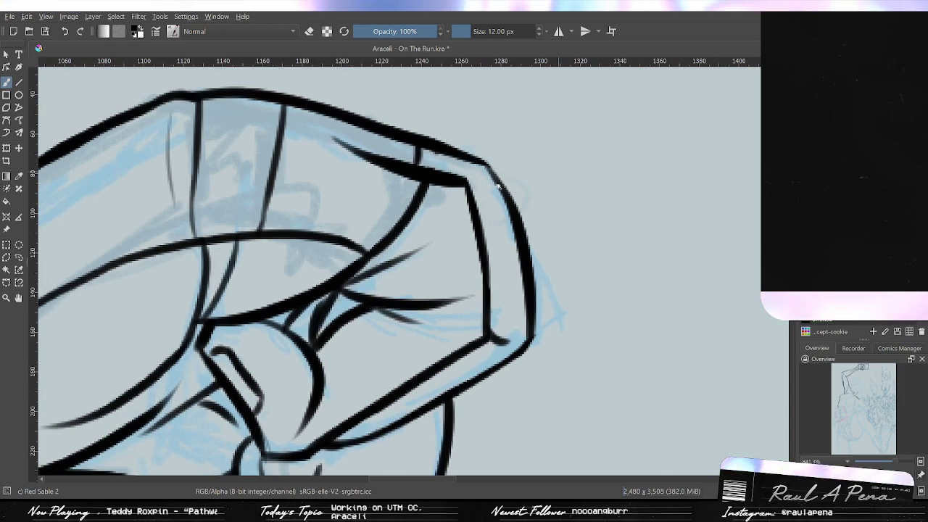
# Erase the curved outer edge of the fist and ink a straighter, tapered line between the upper and lower knuckle corners.
pyautogui.scroll(6, 502, 183)
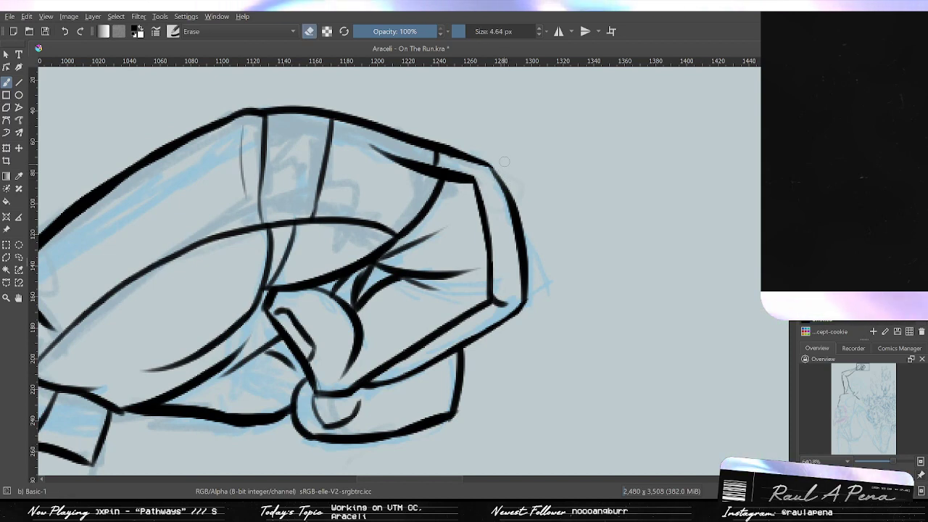
pyautogui.moveTo(503, 160); pyautogui.dragTo(524, 279)
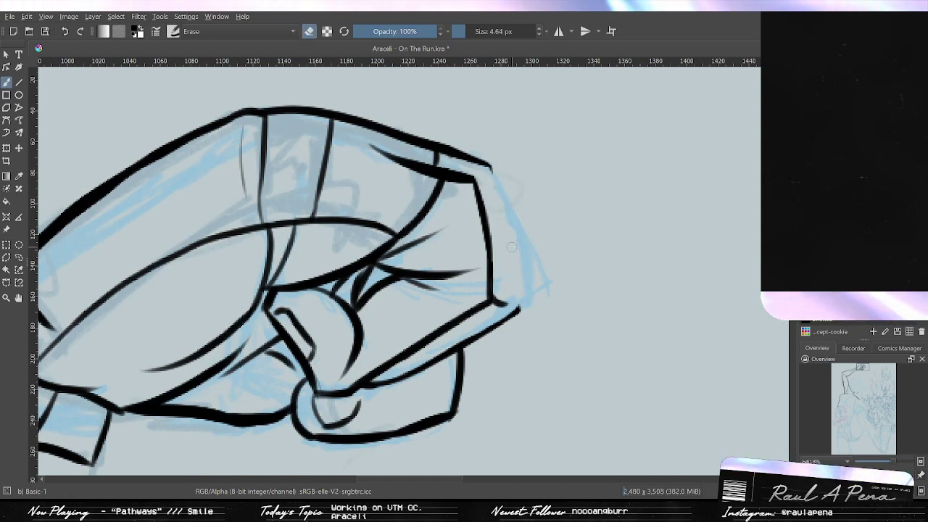
pyautogui.moveTo(488, 163); pyautogui.dragTo(514, 291)
pyautogui.hotkey('ctrl', 'z')
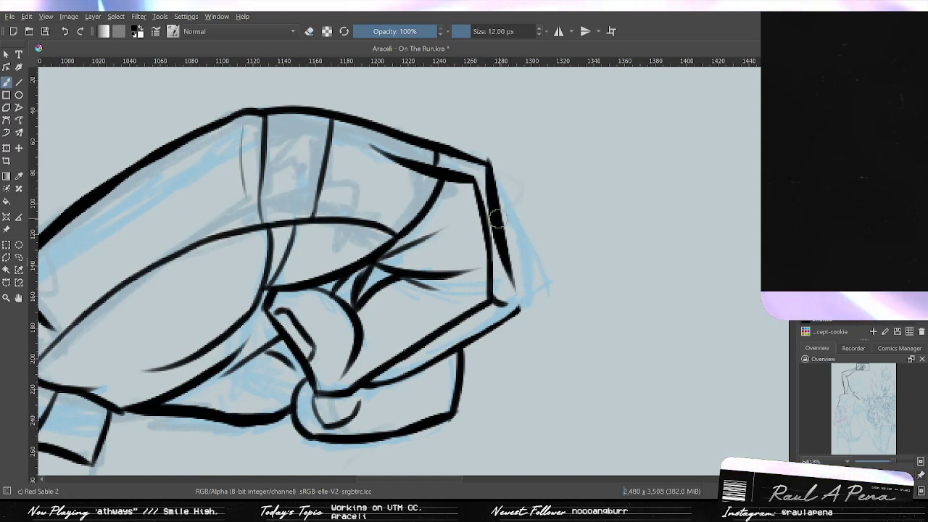
pyautogui.hotkey('ctrl', 'z')
pyautogui.moveTo(487, 159); pyautogui.dragTo(510, 290)
pyautogui.moveTo(495, 214); pyautogui.dragTo(519, 307)
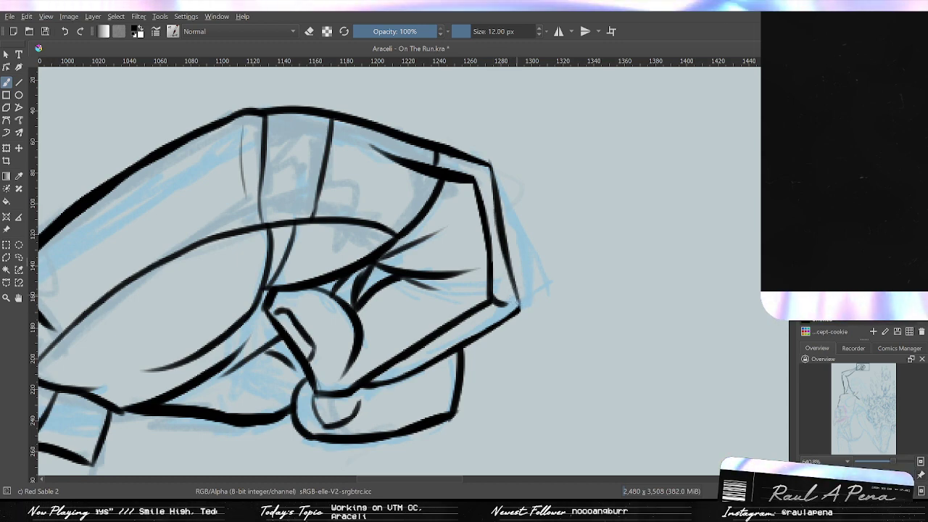
pyautogui.press('e')
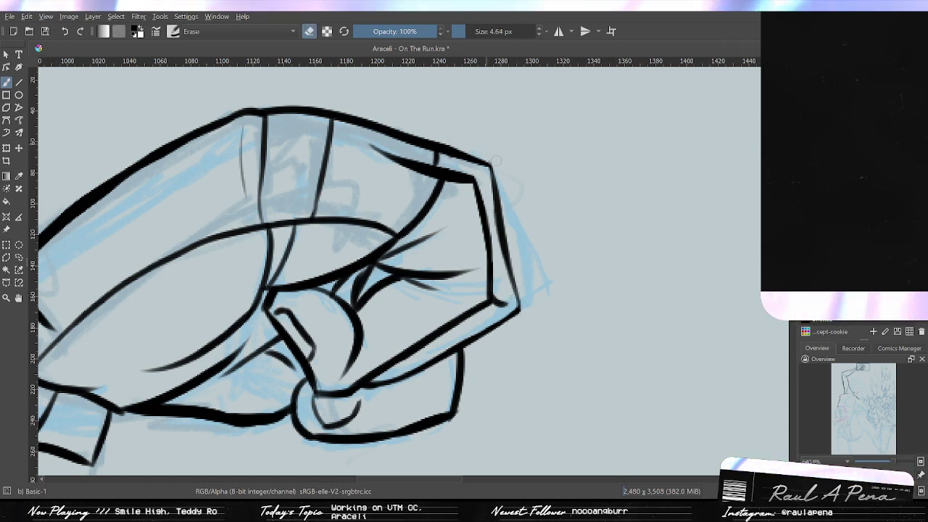
pyautogui.scroll(-3, 539, 328)
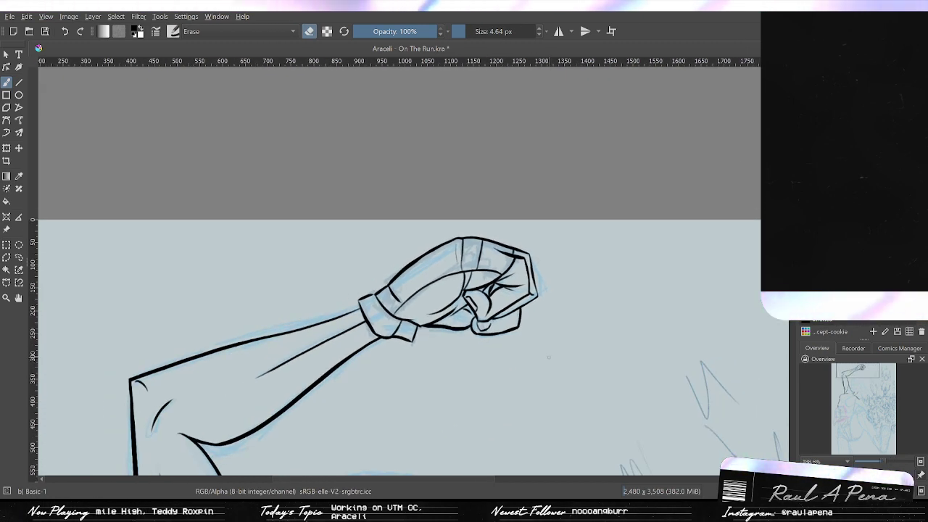
# Ink the finger behind the fist's outer edge with a diagonal from the upper knuckle corner and a stroke angling back down.
pyautogui.scroll(3, 529, 290)
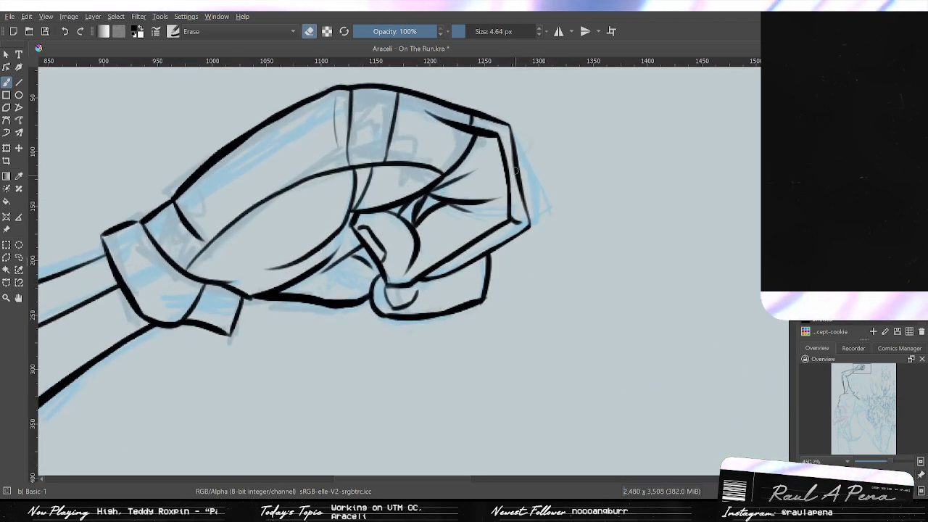
pyautogui.moveTo(536, 184); pyautogui.dragTo(563, 228)
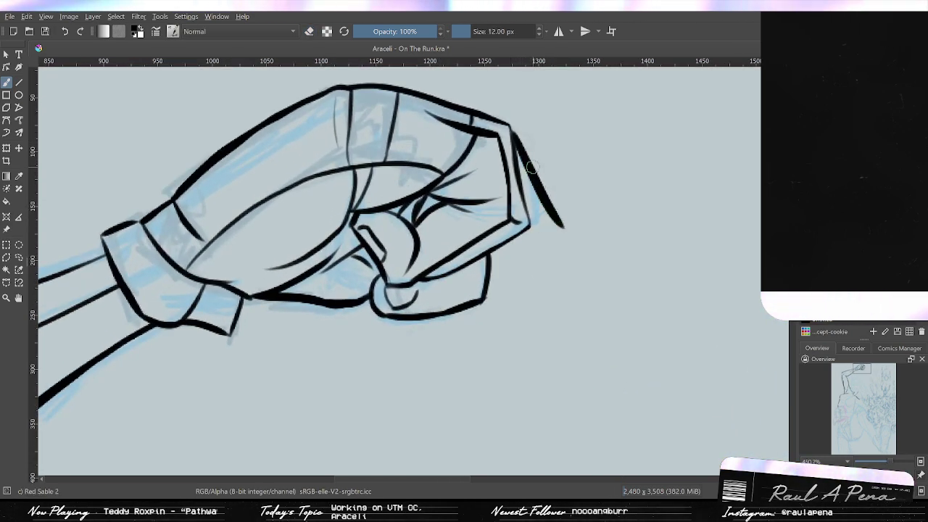
pyautogui.hotkey('ctrl', 'z')
pyautogui.moveTo(511, 127); pyautogui.dragTo(567, 229)
pyautogui.hotkey('ctrl', 'z')
pyautogui.moveTo(511, 126)
pyautogui.mouseDown()
pyautogui.moveTo(561, 216)
pyautogui.moveTo(498, 280)
pyautogui.mouseUp()
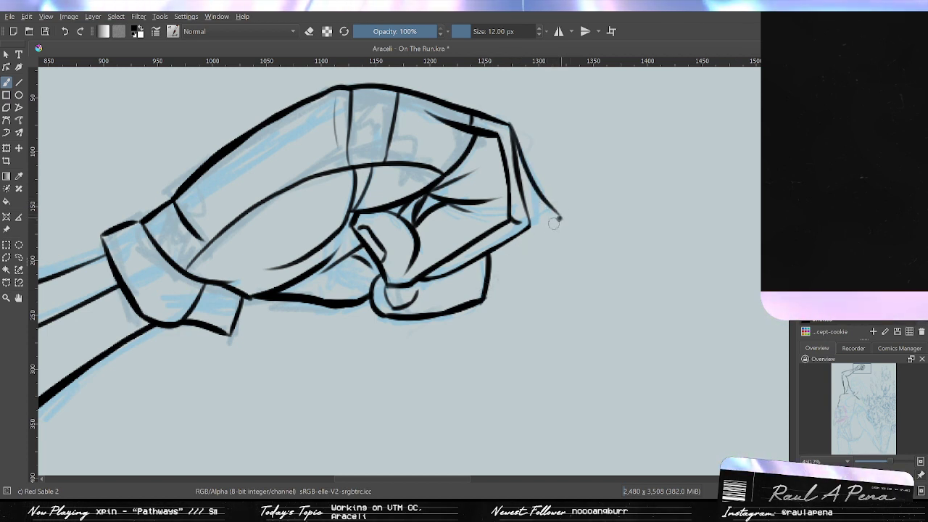
pyautogui.hotkey('ctrl', 'z')
pyautogui.hotkey('ctrl', 'z')
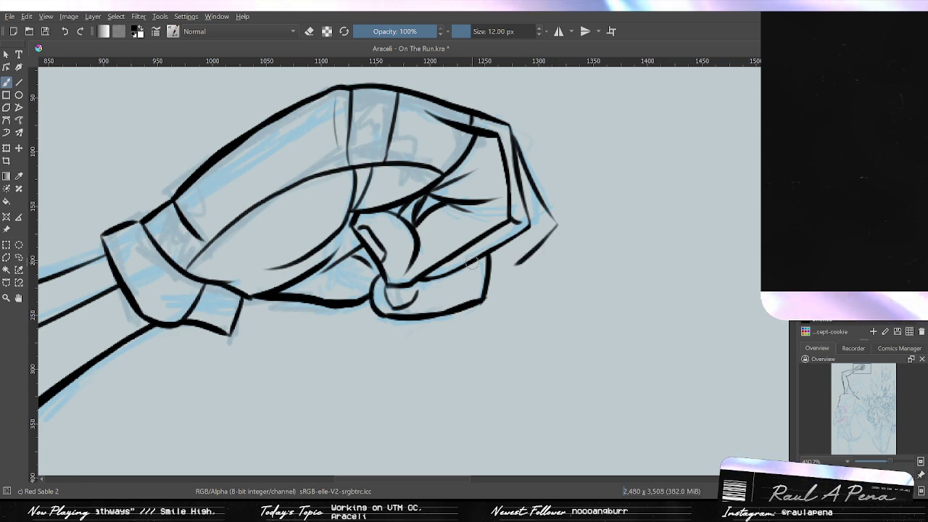
# Ink the underside of the rear finger back to the fist's lower edge and clean its corner and stray marks with the eraser.
pyautogui.moveTo(490, 255); pyautogui.dragTo(513, 266)
pyautogui.hotkey('ctrl', 'z')
pyautogui.scroll(3, 511, 271)
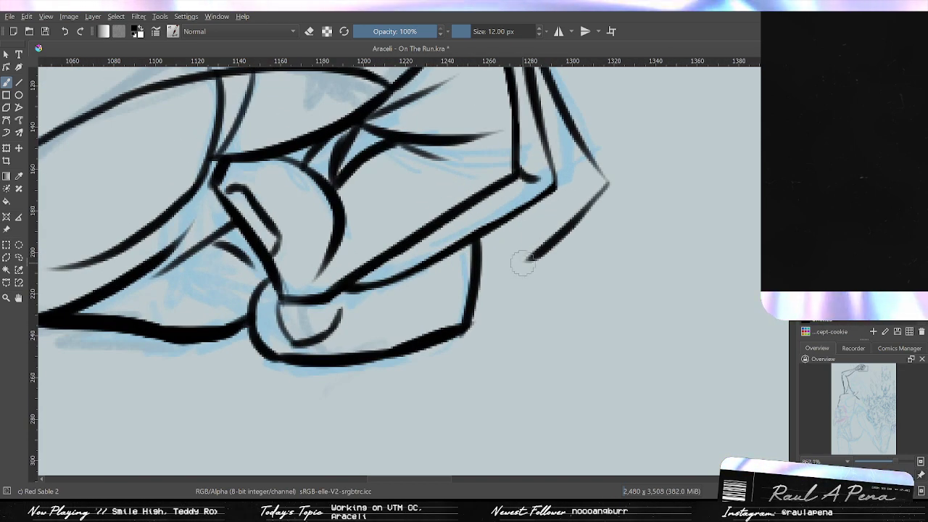
pyautogui.hotkey('ctrl', 'z')
pyautogui.moveTo(480, 241)
pyautogui.mouseDown()
pyautogui.moveTo(575, 287)
pyautogui.moveTo(537, 283)
pyautogui.moveTo(560, 257)
pyautogui.moveTo(535, 267)
pyautogui.mouseUp()
pyautogui.press('/')
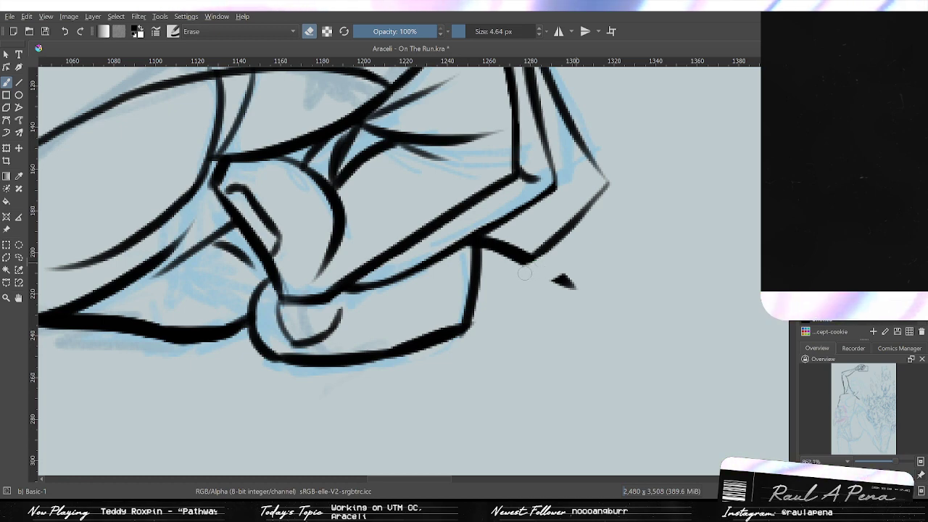
pyautogui.moveTo(613, 184)
pyautogui.mouseDown()
pyautogui.moveTo(628, 213)
pyautogui.moveTo(532, 303)
pyautogui.moveTo(497, 240)
pyautogui.mouseUp()
# Ink a short crease from the front finger's lower knuckle corner toward the rear finger's outer point.
pyautogui.press('/')
pyautogui.moveTo(452, 304); pyautogui.dragTo(477, 300)
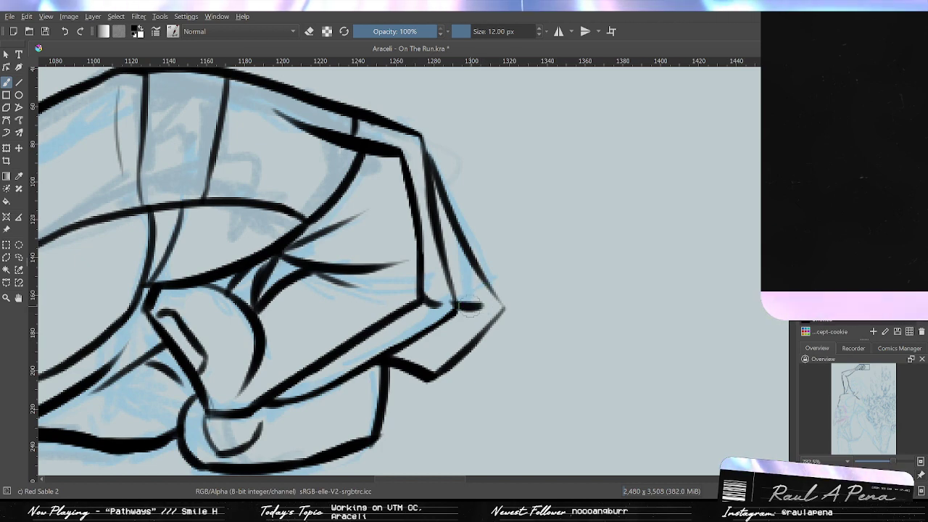
pyautogui.hotkey('ctrl', 'z')
pyautogui.moveTo(457, 306)
pyautogui.mouseDown()
pyautogui.moveTo(487, 305)
pyautogui.moveTo(492, 348)
pyautogui.moveTo(481, 278)
pyautogui.mouseUp()
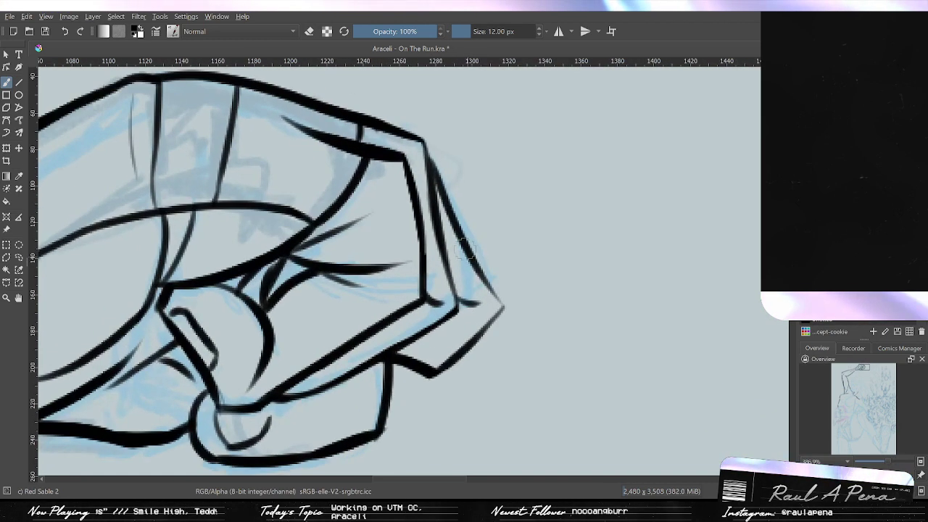
# Thicken the lower part of the rear finger's outer line where it runs into the pointed knuckle.
pyautogui.moveTo(468, 246); pyautogui.dragTo(492, 295)
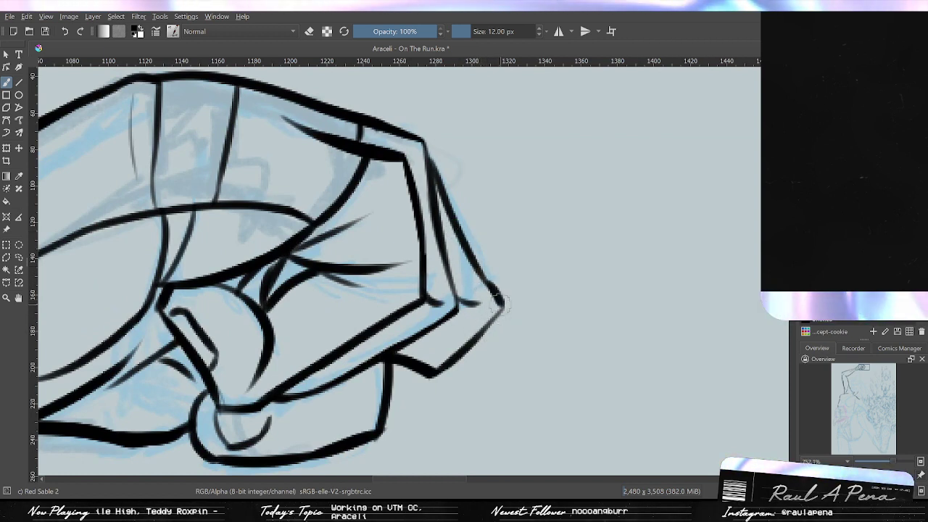
pyautogui.moveTo(475, 303); pyautogui.dragTo(479, 327)
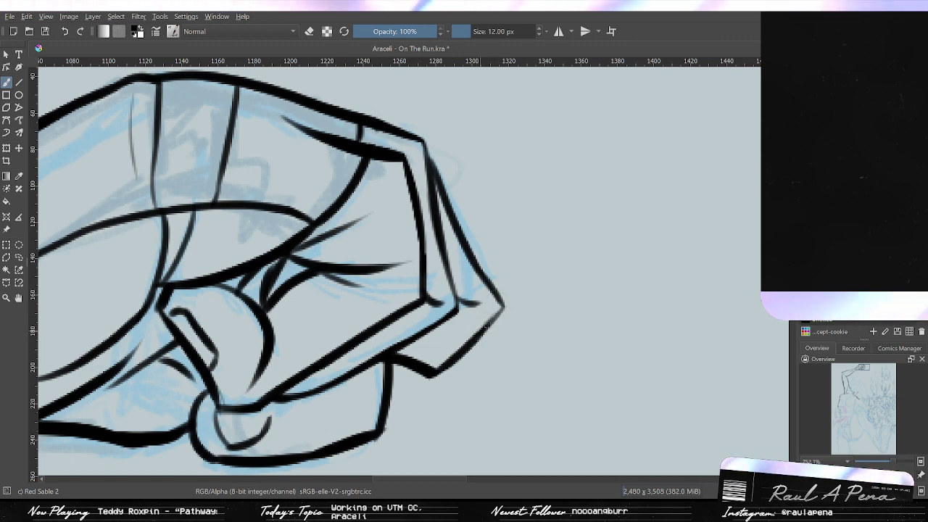
pyautogui.moveTo(515, 282)
pyautogui.mouseDown()
pyautogui.moveTo(495, 400)
pyautogui.moveTo(497, 354)
pyautogui.moveTo(489, 377)
pyautogui.moveTo(578, 312)
pyautogui.moveTo(548, 369)
pyautogui.moveTo(576, 297)
pyautogui.mouseUp()
pyautogui.hotkey('ctrl', 'z')
pyautogui.moveTo(577, 309)
pyautogui.mouseDown()
pyautogui.moveTo(544, 334)
pyautogui.moveTo(561, 352)
pyautogui.moveTo(545, 269)
pyautogui.mouseUp()
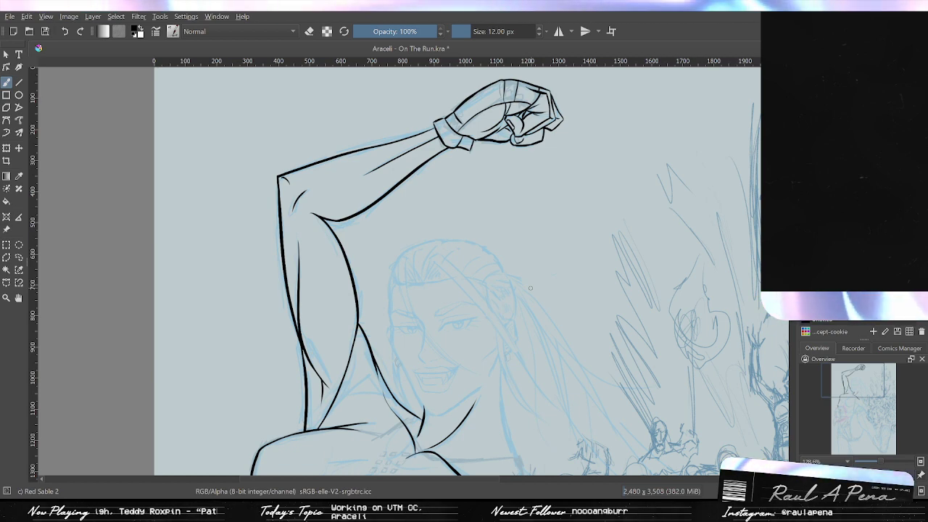
# Ink a short tapered stroke linking the neck line at the base of the neck to the adjoining shoulder contour.
pyautogui.scroll(-4, 530, 288)
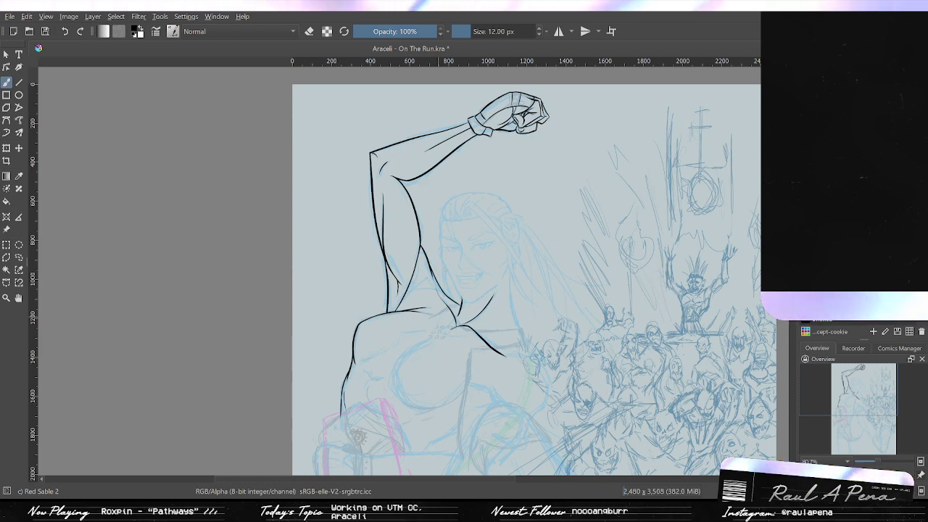
pyautogui.scroll(6, 476, 362)
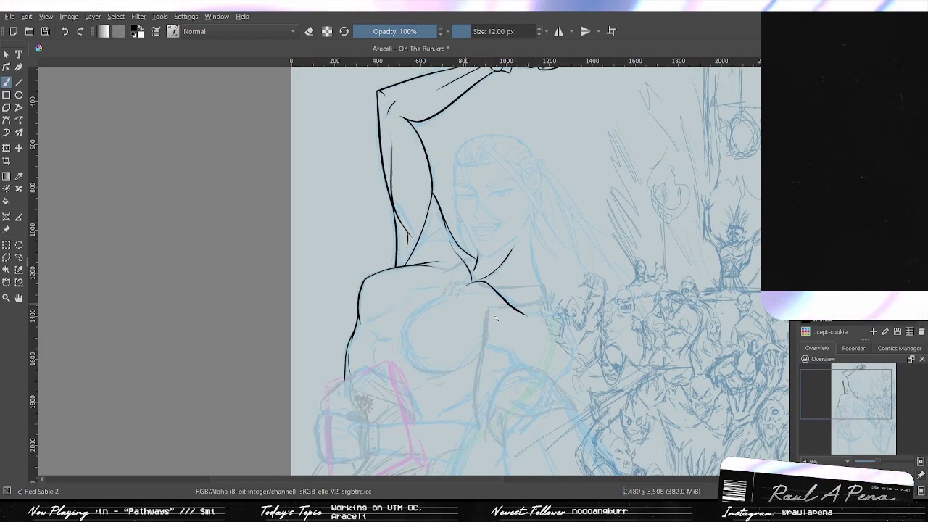
pyautogui.scroll(3, 529, 291)
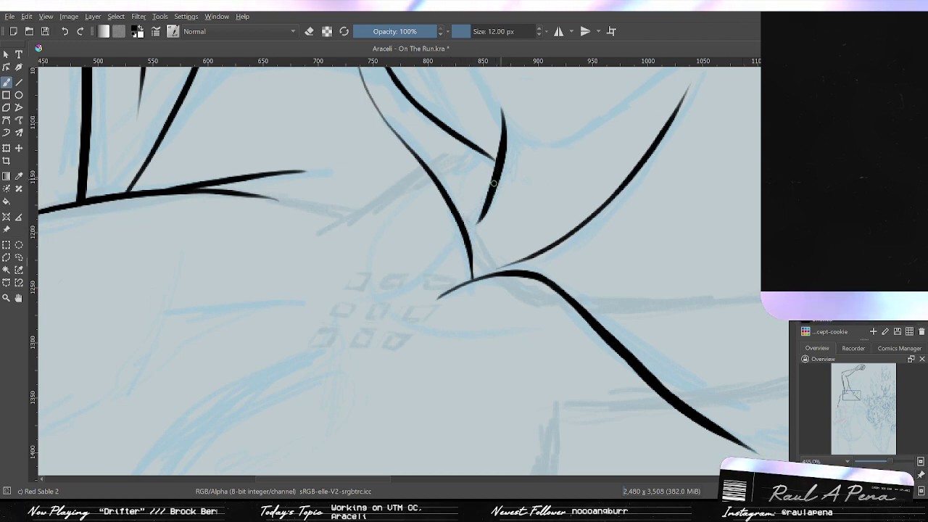
pyautogui.hotkey('ctrl', 'z')
pyautogui.moveTo(494, 183); pyautogui.dragTo(463, 227)
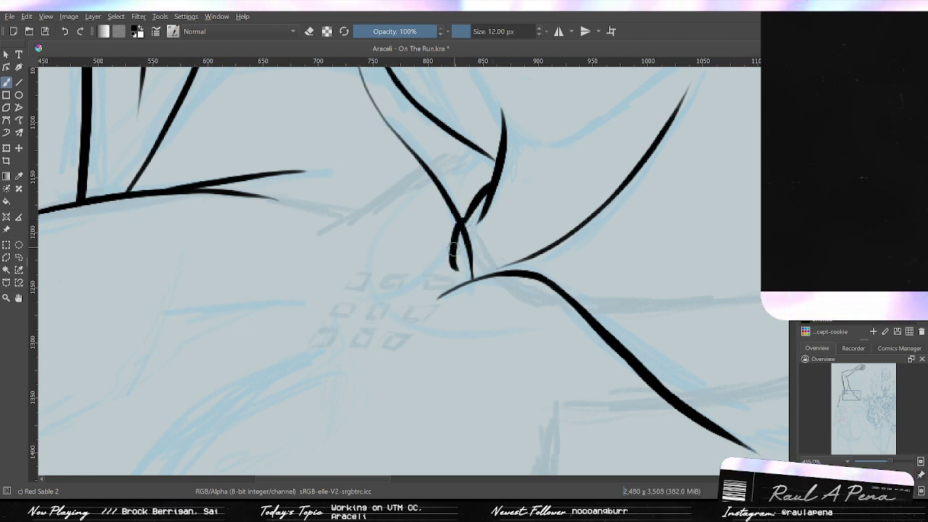
pyautogui.hotkey('ctrl', 'z')
pyautogui.hotkey('ctrl', 'z')
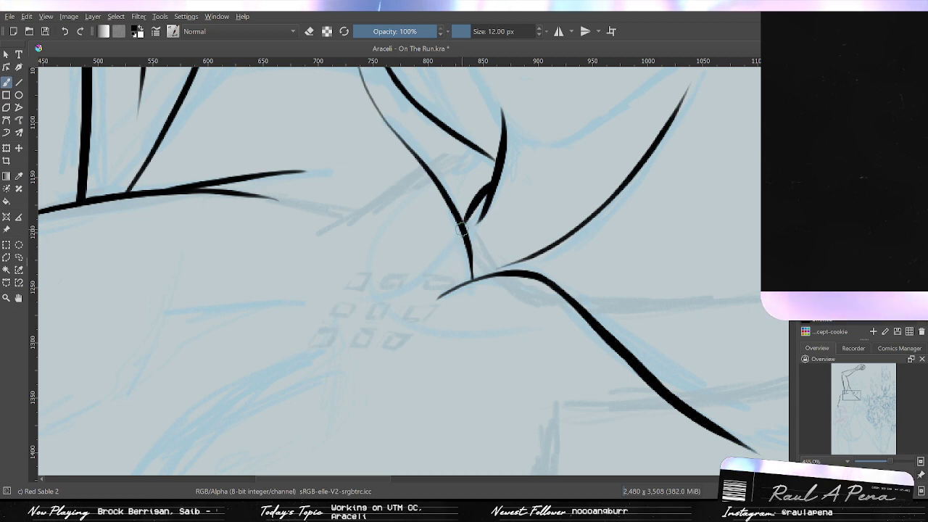
# Ink a short stroke bowing outward from the crossing at the neck's base down to the start of the collar line.
pyautogui.moveTo(461, 222); pyautogui.dragTo(468, 289)
pyautogui.hotkey('ctrl', 'z')
pyautogui.moveTo(458, 220); pyautogui.dragTo(464, 293)
pyautogui.hotkey('ctrl', 'z')
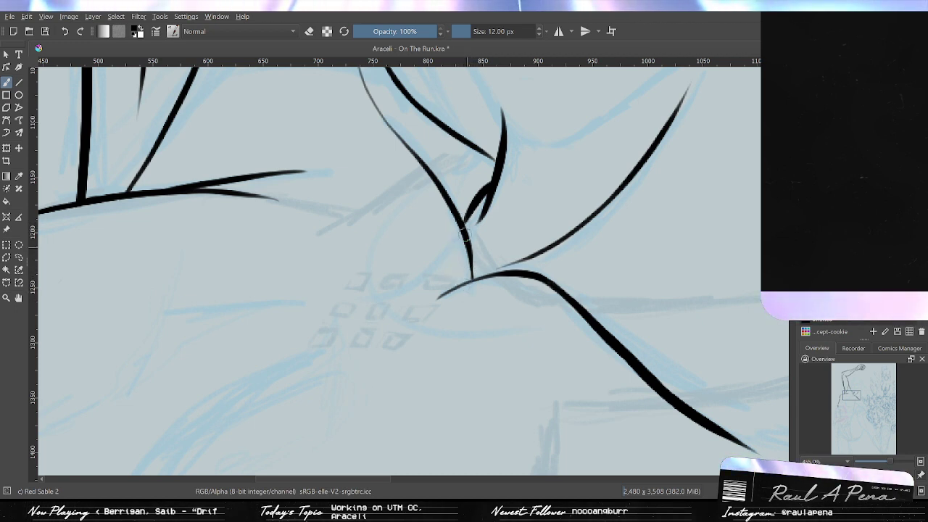
pyautogui.moveTo(459, 218); pyautogui.dragTo(469, 288)
pyautogui.hotkey('ctrl', 'z')
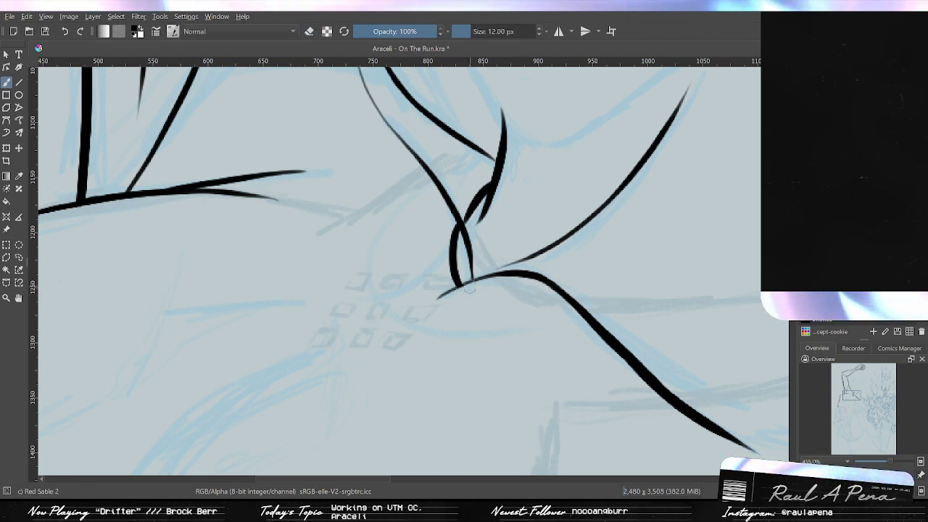
# Ink a short tapered curve from the lower end of the bowed neck stroke, running beneath the arched collar line.
pyautogui.moveTo(464, 284); pyautogui.dragTo(555, 286)
pyautogui.hotkey('ctrl', 'z')
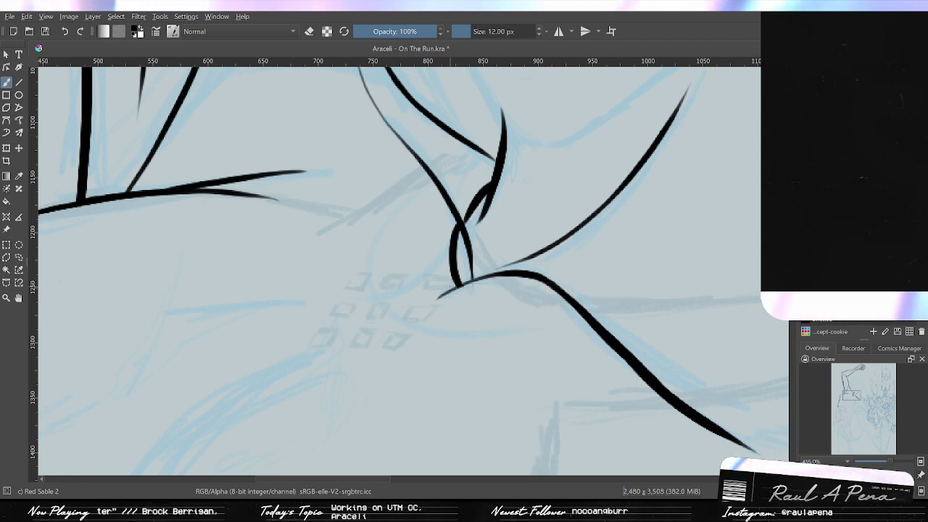
pyautogui.moveTo(460, 285)
pyautogui.mouseDown()
pyautogui.moveTo(584, 286)
pyautogui.moveTo(511, 290)
pyautogui.moveTo(569, 289)
pyautogui.mouseUp()
pyautogui.hotkey('ctrl', 'z')
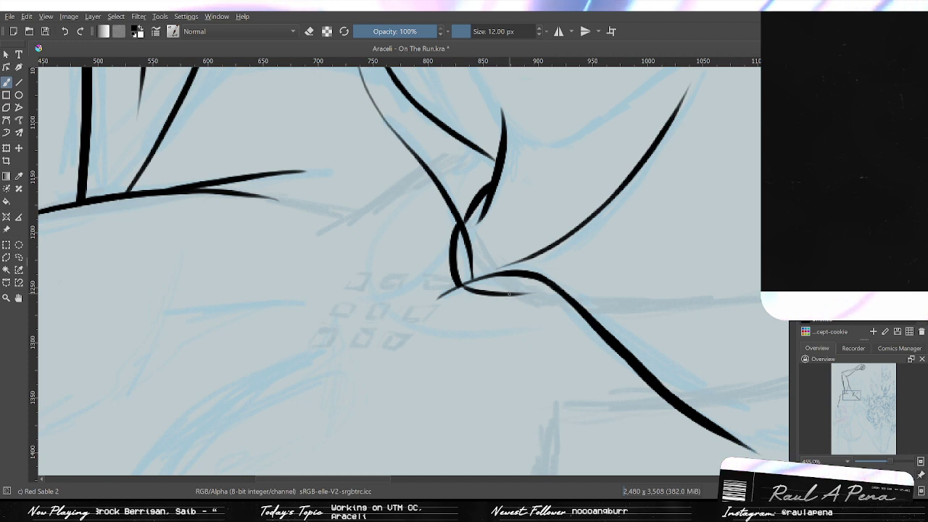
# Extend the curve beneath the arched collar line until it meets the thick diagonal line.
pyautogui.moveTo(512, 294); pyautogui.dragTo(580, 289)
pyautogui.hotkey('ctrl', 'z')
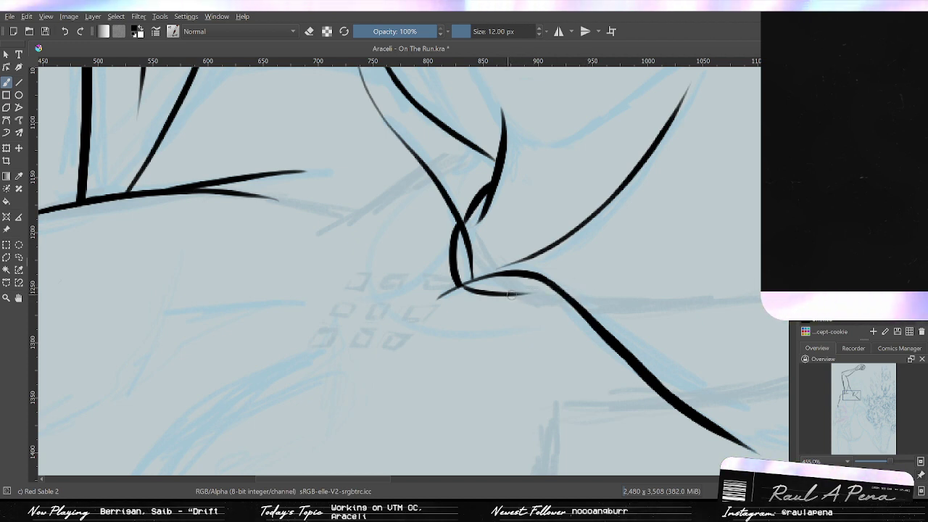
pyautogui.moveTo(540, 296); pyautogui.dragTo(596, 291)
pyautogui.hotkey('ctrl', 'z')
pyautogui.moveTo(511, 294)
pyautogui.mouseDown()
pyautogui.moveTo(558, 296)
pyautogui.moveTo(556, 269)
pyautogui.moveTo(577, 282)
pyautogui.mouseUp()
pyautogui.hotkey('ctrl', 'z')
pyautogui.hotkey('ctrl', 'z')
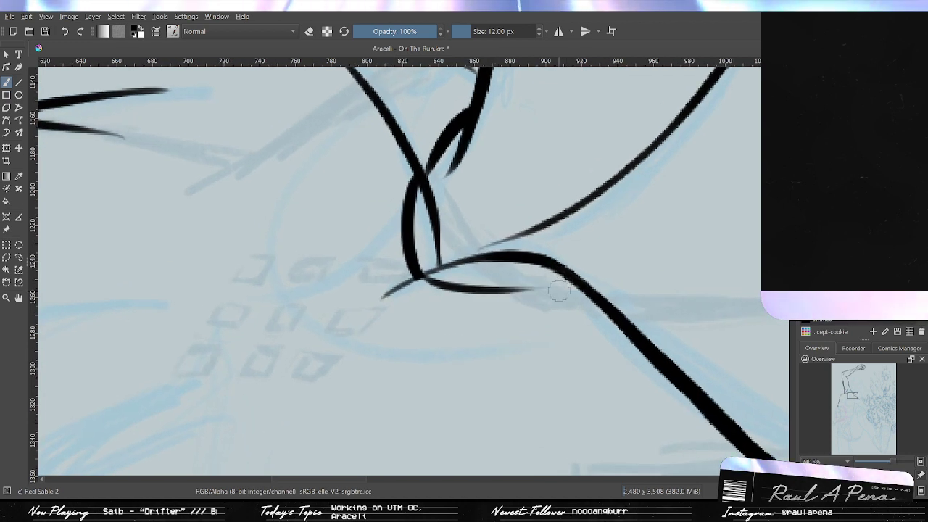
pyautogui.moveTo(501, 289); pyautogui.dragTo(577, 293)
pyautogui.hotkey('ctrl', 'z')
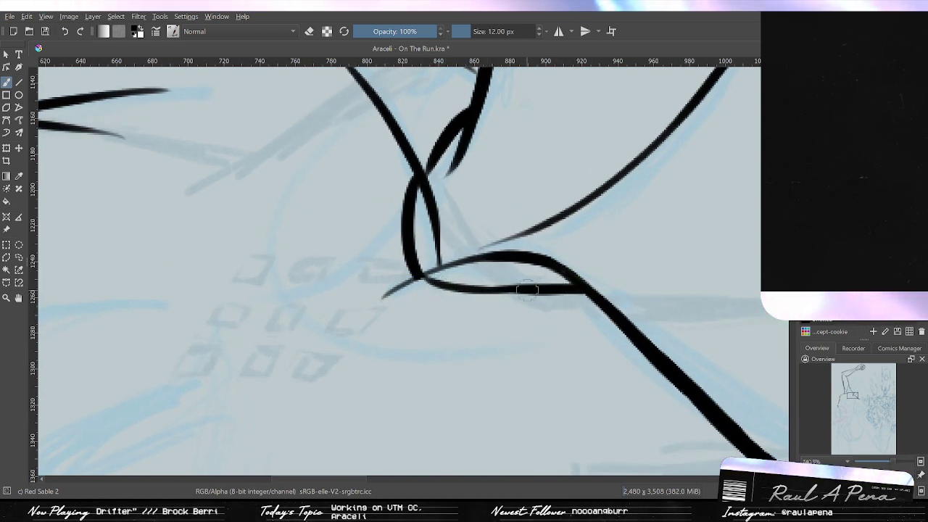
# Ink a long, gently waving horizontal line from the thick diagonal outward past the far side of the neck sketch.
pyautogui.moveTo(580, 278)
pyautogui.mouseDown()
pyautogui.moveTo(599, 304)
pyautogui.moveTo(466, 292)
pyautogui.moveTo(474, 281)
pyautogui.moveTo(540, 282)
pyautogui.mouseUp()
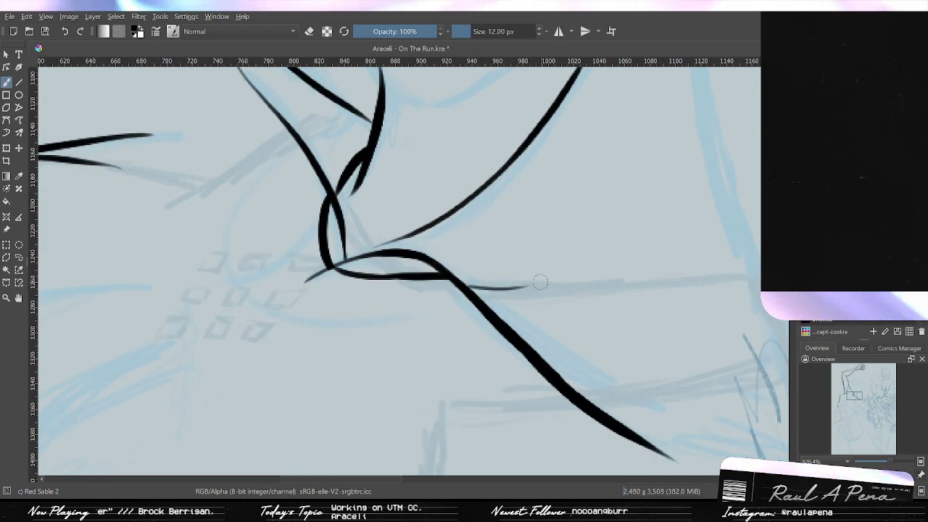
pyautogui.hotkey('ctrl', 'z')
pyautogui.moveTo(456, 278)
pyautogui.mouseDown()
pyautogui.moveTo(517, 286)
pyautogui.moveTo(520, 298)
pyautogui.mouseUp()
pyautogui.hotkey('ctrl', 'z')
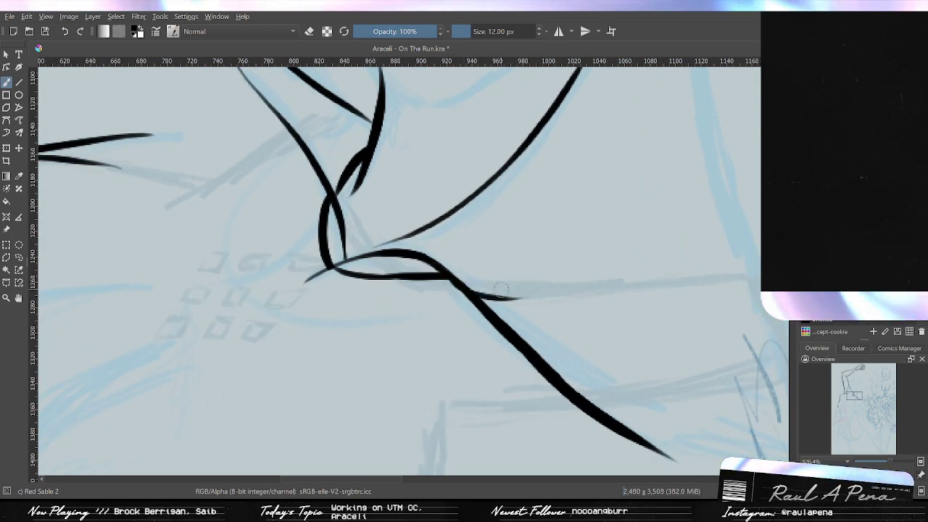
pyautogui.hotkey('ctrl', 'z')
pyautogui.moveTo(458, 286); pyautogui.dragTo(717, 265)
pyautogui.hotkey('ctrl', 'z')
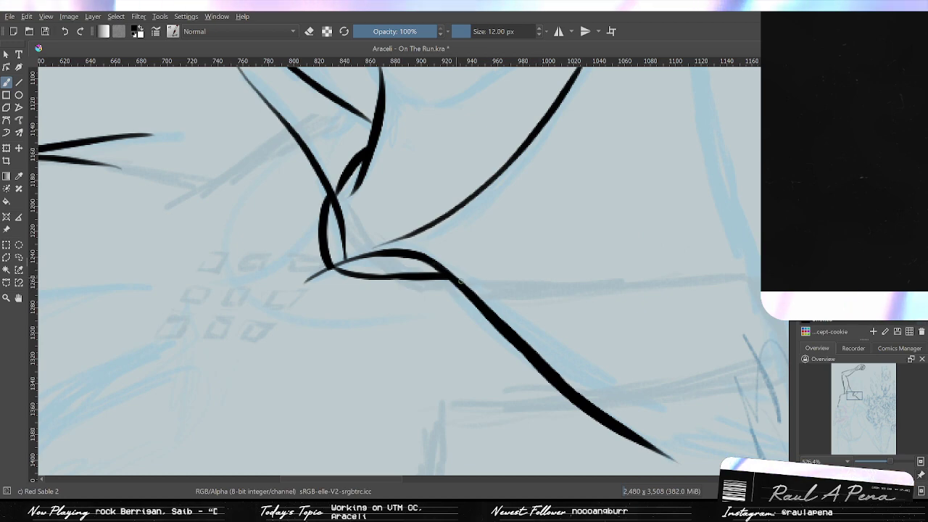
pyautogui.moveTo(459, 281); pyautogui.dragTo(855, 285)
pyautogui.moveTo(756, 272)
pyautogui.mouseDown()
pyautogui.moveTo(741, 298)
pyautogui.moveTo(410, 300)
pyautogui.mouseUp()
pyautogui.press('/')
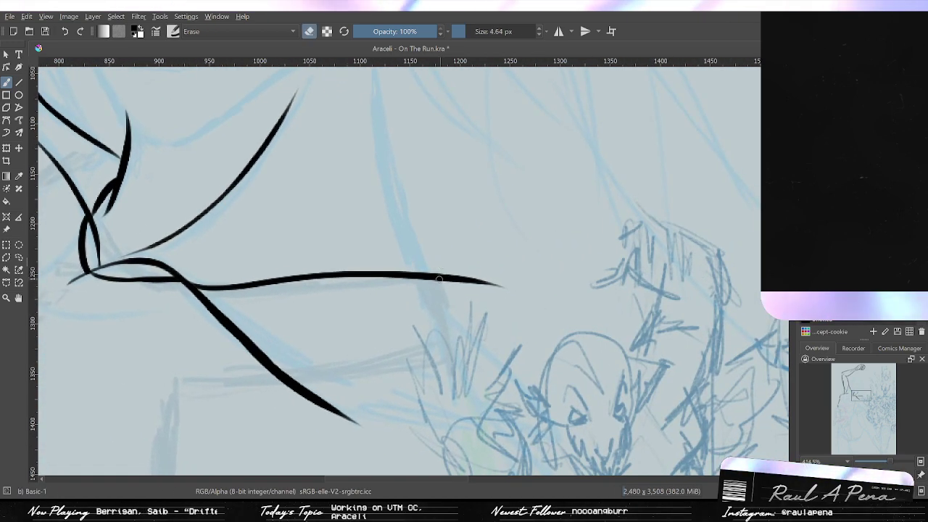
pyautogui.moveTo(449, 276); pyautogui.dragTo(437, 276)
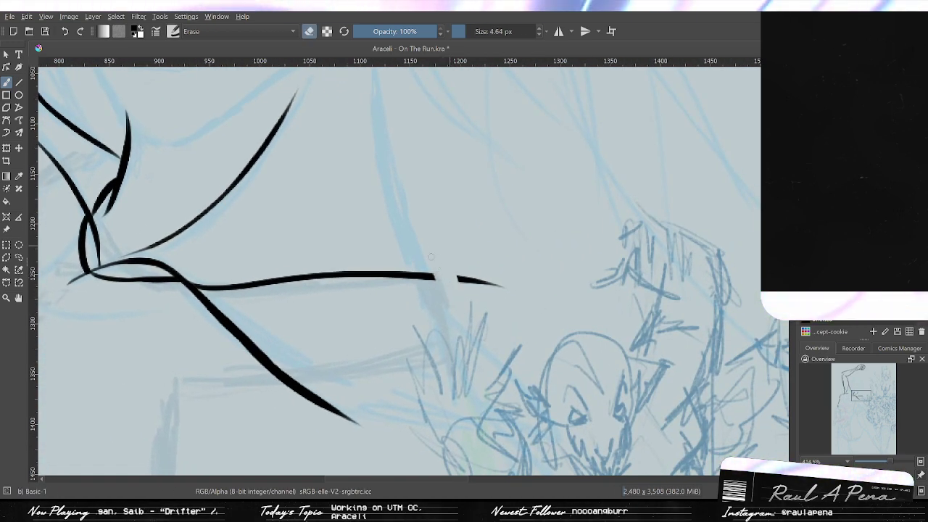
pyautogui.moveTo(463, 241); pyautogui.dragTo(469, 304)
pyautogui.moveTo(469, 305)
pyautogui.mouseDown()
pyautogui.moveTo(472, 273)
pyautogui.moveTo(493, 337)
pyautogui.moveTo(475, 229)
pyautogui.mouseUp()
pyautogui.press('/')
pyautogui.scroll(3, 475, 230)
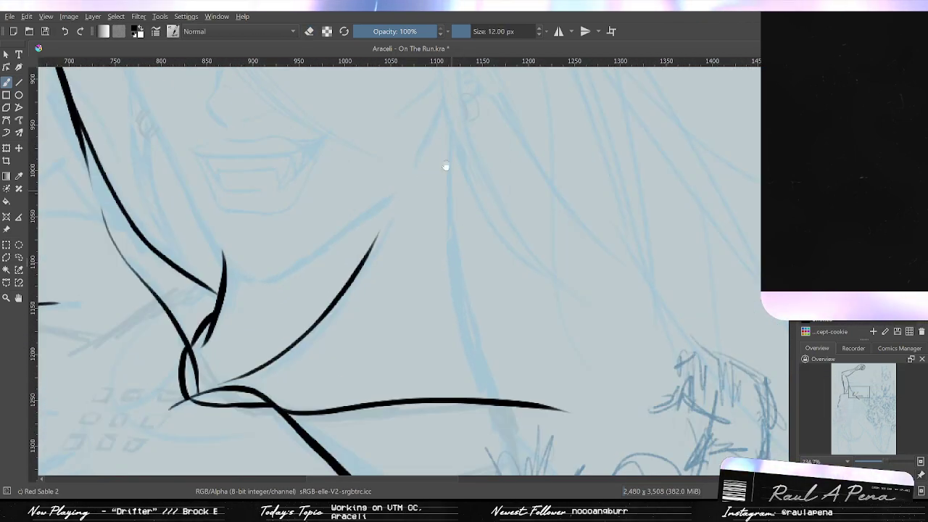
pyautogui.moveTo(448, 150); pyautogui.dragTo(451, 325)
pyautogui.hotkey('ctrl', 'z')
pyautogui.moveTo(442, 153)
pyautogui.mouseDown()
pyautogui.moveTo(458, 310)
pyautogui.moveTo(462, 284)
pyautogui.moveTo(600, 162)
pyautogui.mouseUp()
pyautogui.hotkey('ctrl', 'z')
# Ink the far side of the neck as one long curve from below the ear down across the horizontal collar line.
pyautogui.scroll(-4, 443, 269)
pyautogui.scroll(3, 480, 230)
pyautogui.moveTo(483, 229)
pyautogui.mouseDown()
pyautogui.moveTo(471, 281)
pyautogui.moveTo(408, 297)
pyautogui.moveTo(350, 334)
pyautogui.mouseUp()
pyautogui.scroll(5, 490, 230)
pyautogui.scroll(-6, 482, 270)
pyautogui.moveTo(544, 220); pyautogui.dragTo(455, 310)
pyautogui.scroll(1, 455, 310)
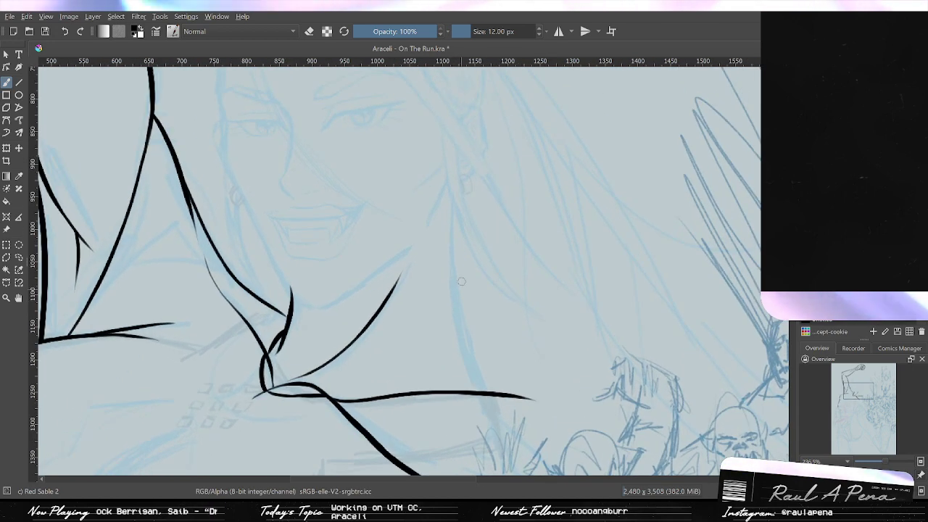
pyautogui.moveTo(453, 190); pyautogui.dragTo(466, 363)
pyautogui.hotkey('ctrl', 'z')
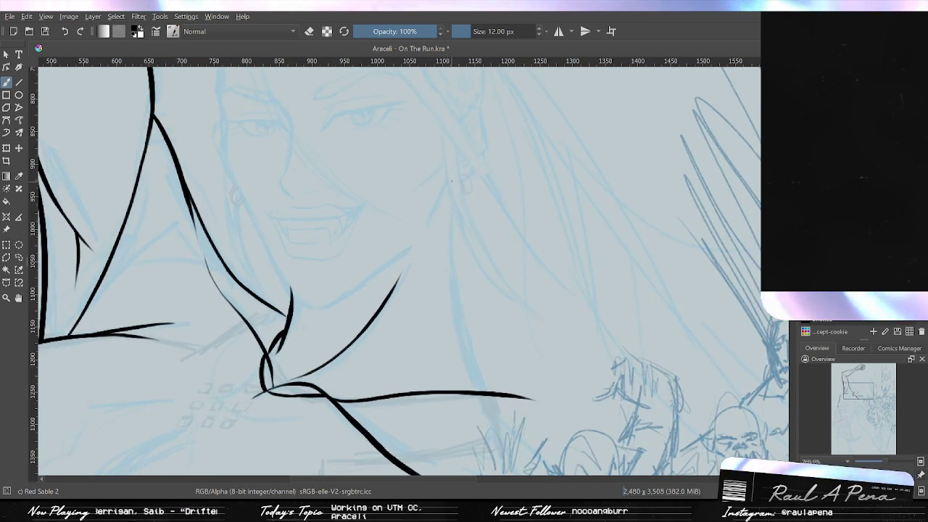
pyautogui.hotkey('ctrl', 'shift', 'z')
pyautogui.hotkey('ctrl', 'z')
pyautogui.hotkey('ctrl', 'shift', 'z')
pyautogui.hotkey('ctrl', 'z')
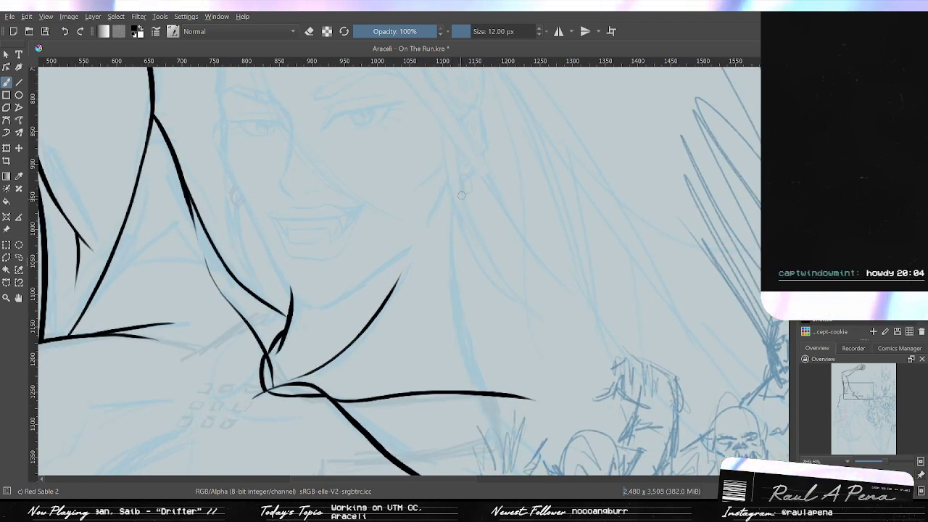
pyautogui.hotkey('ctrl', 'shift', 'z')
pyautogui.hotkey('ctrl', 'z')
pyautogui.moveTo(449, 176); pyautogui.dragTo(505, 437)
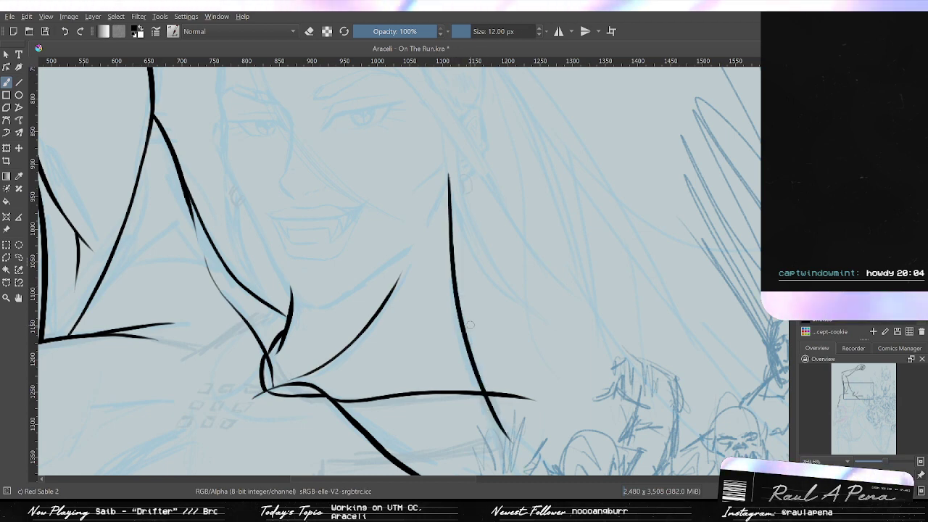
pyautogui.hotkey('ctrl', 'z')
pyautogui.moveTo(458, 169)
pyautogui.mouseDown()
pyautogui.moveTo(451, 218)
pyautogui.moveTo(497, 441)
pyautogui.mouseUp()
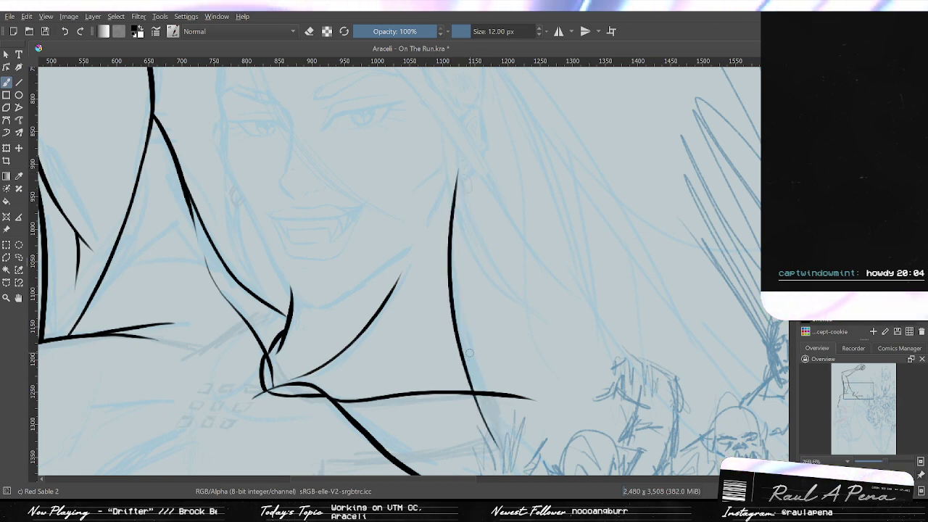
# Ink a heavier stroke from the middle of the far neck line, angling its lower part outward across the horizontal collar line.
pyautogui.moveTo(475, 327); pyautogui.dragTo(494, 385)
pyautogui.scroll(-1, 502, 389)
pyautogui.scroll(5, 502, 388)
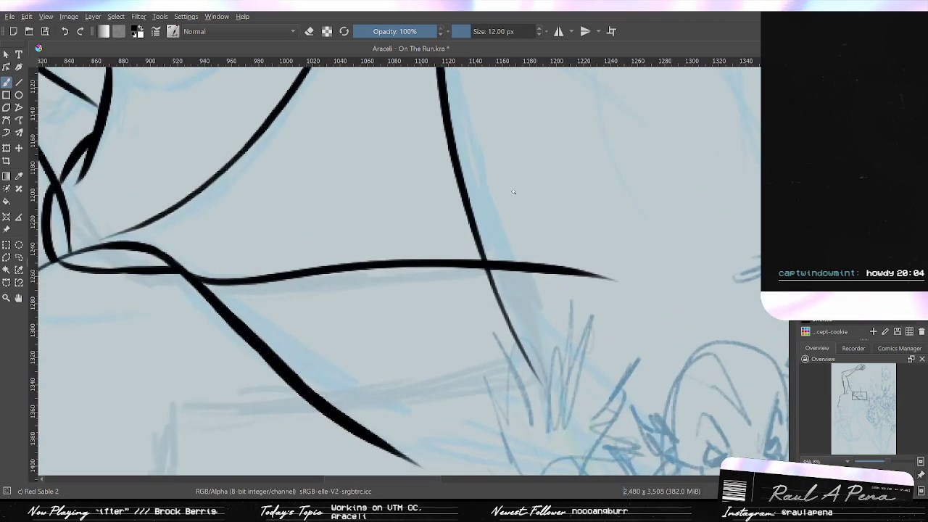
pyautogui.hotkey('ctrl', 'z')
pyautogui.moveTo(465, 170); pyautogui.dragTo(555, 370)
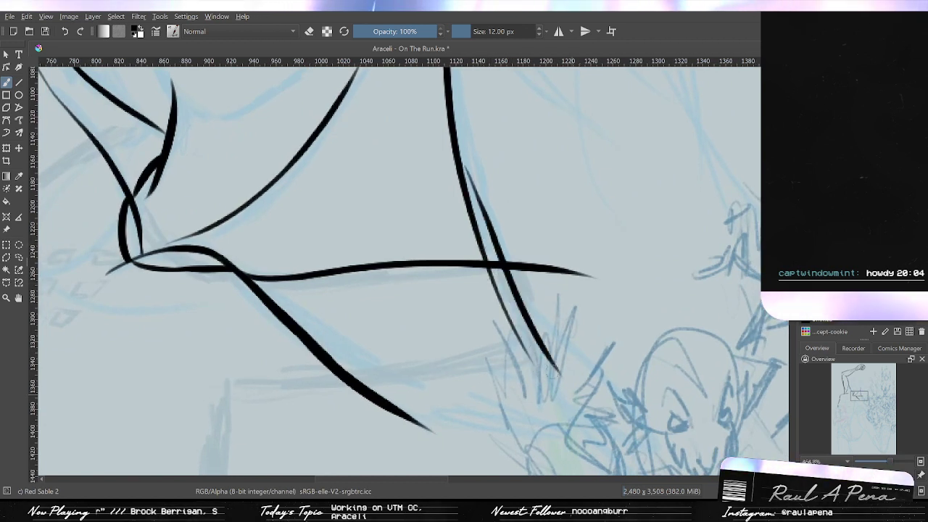
pyautogui.hotkey('ctrl', 'z')
pyautogui.moveTo(455, 141); pyautogui.dragTo(547, 399)
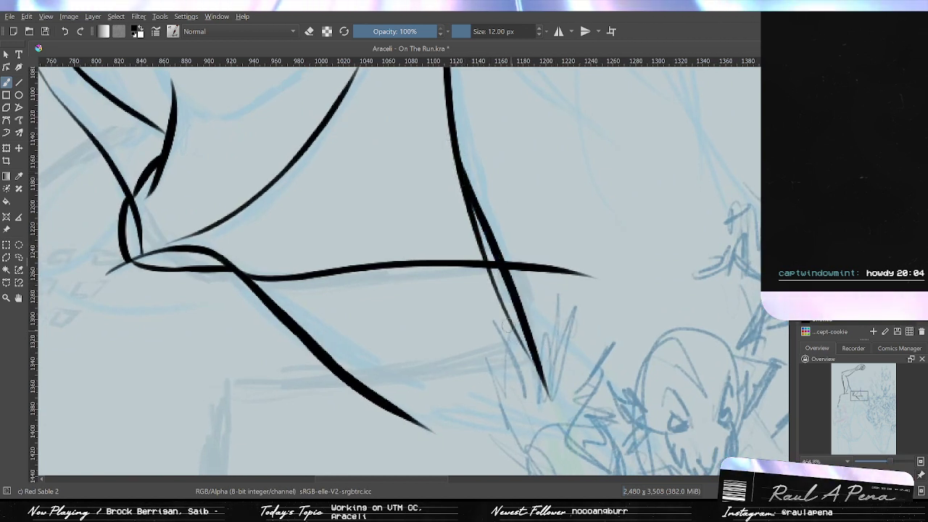
# Erase the old inner neck line above the horizontal collar line and smooth the bend where the heavier stroke joins.
pyautogui.press('e')
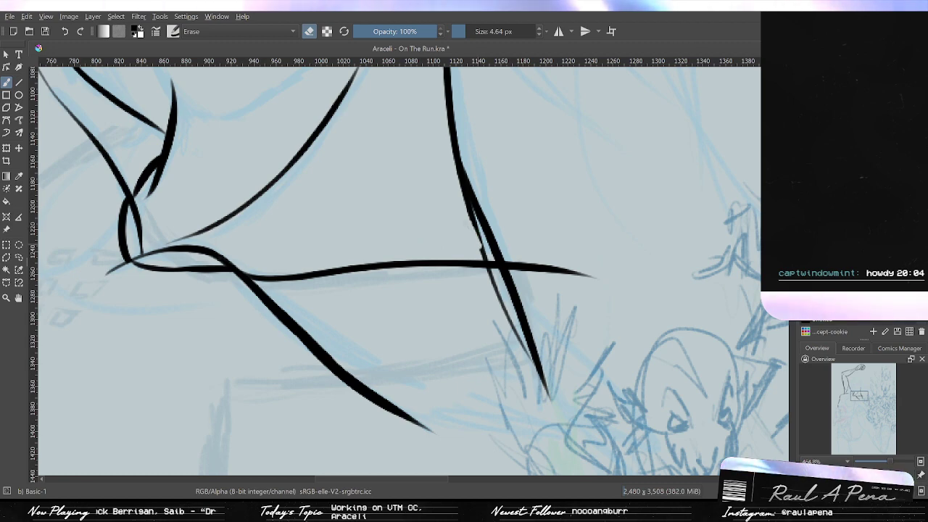
pyautogui.scroll(3, 480, 250)
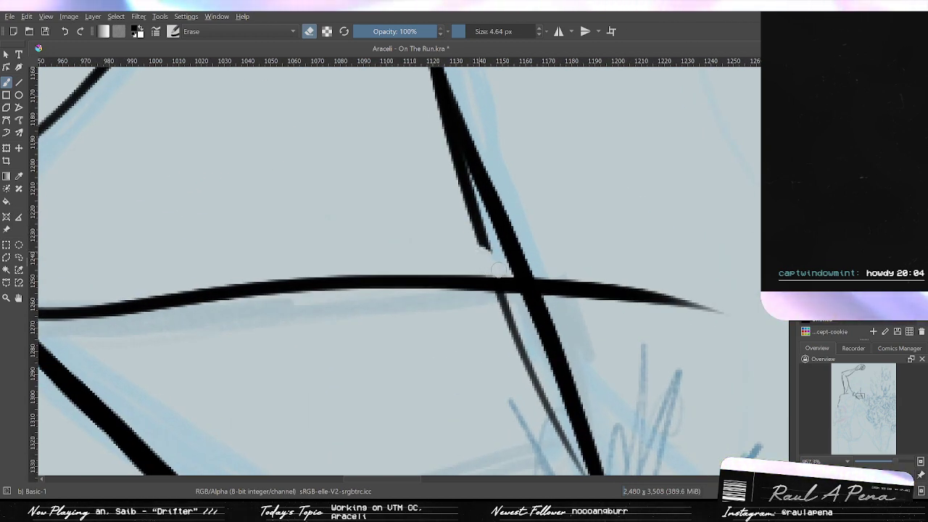
pyautogui.moveTo(467, 208)
pyautogui.mouseDown()
pyautogui.moveTo(483, 250)
pyautogui.moveTo(465, 195)
pyautogui.moveTo(451, 283)
pyautogui.moveTo(480, 271)
pyautogui.mouseUp()
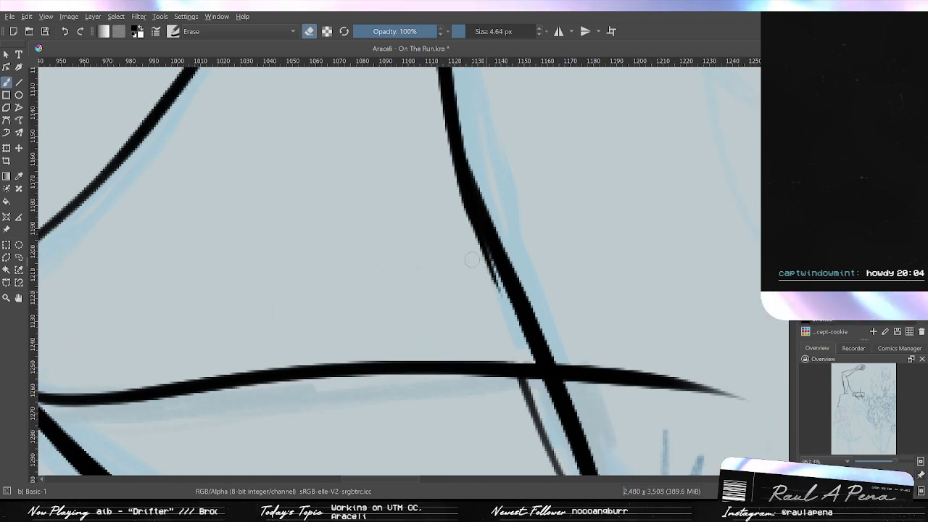
pyautogui.moveTo(453, 185); pyautogui.dragTo(473, 246)
pyautogui.hotkey('ctrl', 'z')
pyautogui.moveTo(444, 145); pyautogui.dragTo(474, 248)
pyautogui.hotkey('ctrl', 'z')
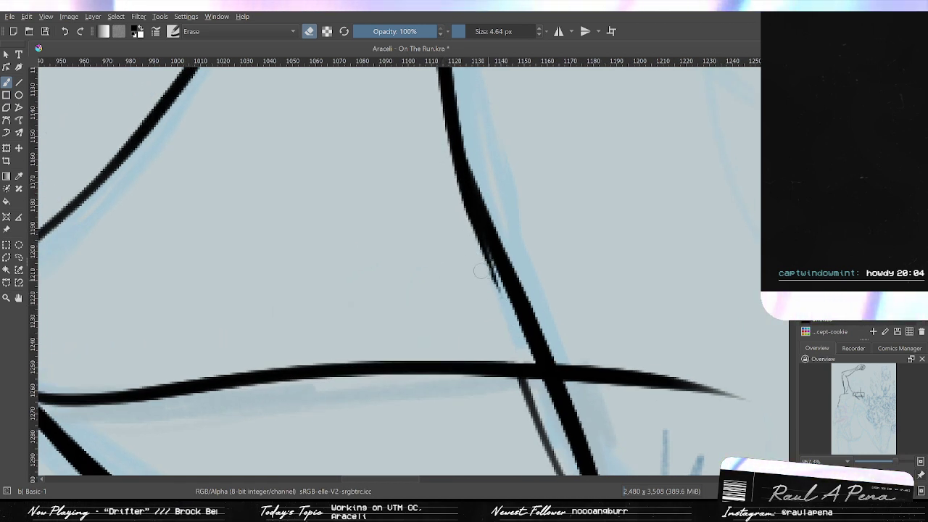
pyautogui.moveTo(447, 164); pyautogui.dragTo(478, 249)
pyautogui.moveTo(471, 213); pyautogui.dragTo(495, 278)
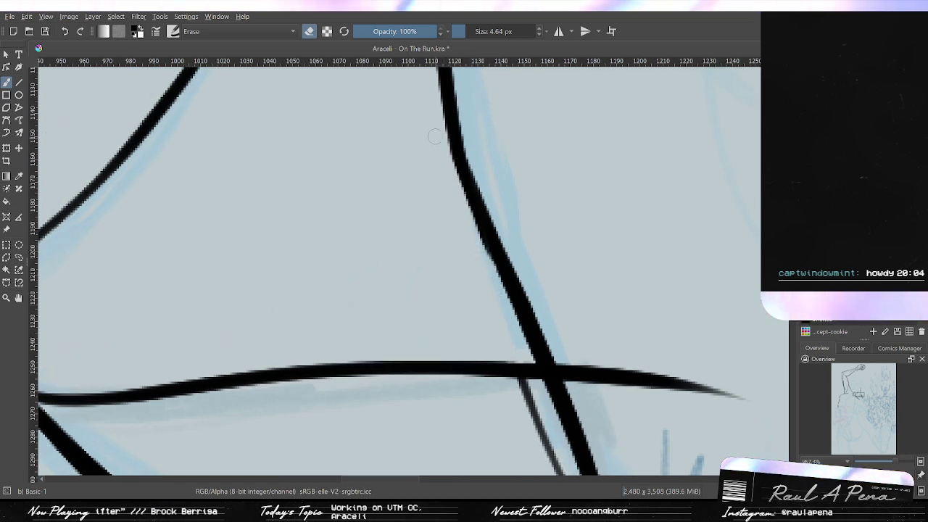
# Erase the leftover thin neck line below the horizontal collar line.
pyautogui.scroll(3, 438, 135)
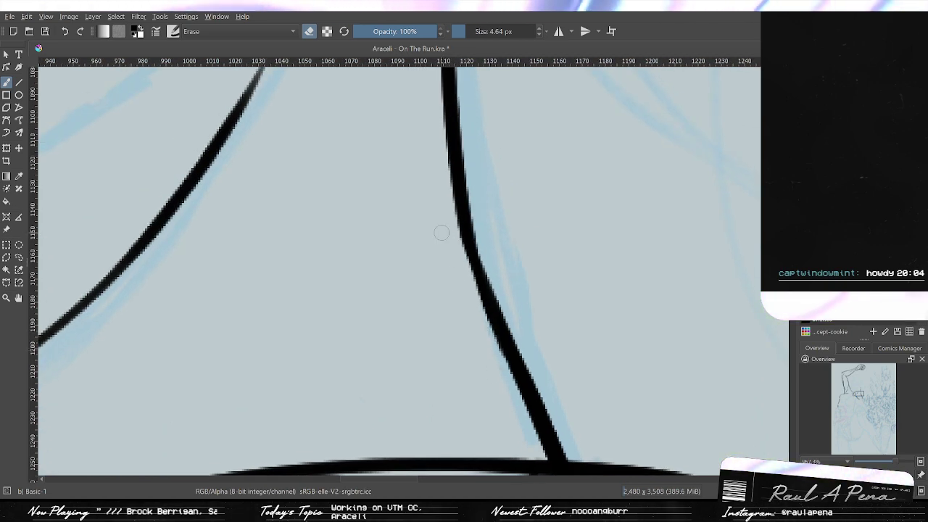
pyautogui.moveTo(516, 359); pyautogui.dragTo(439, 213)
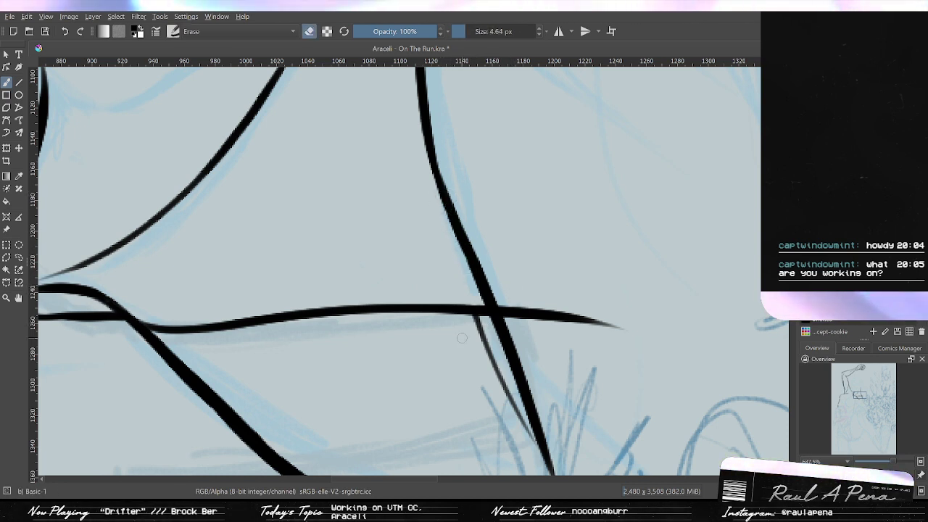
pyautogui.moveTo(479, 327)
pyautogui.mouseDown()
pyautogui.moveTo(509, 397)
pyautogui.moveTo(476, 358)
pyautogui.moveTo(485, 377)
pyautogui.mouseUp()
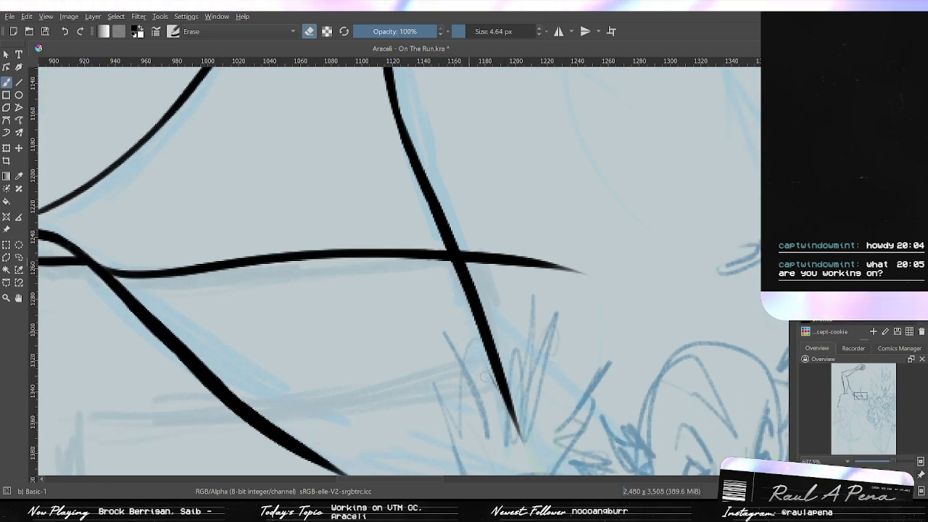
# Erase the end of the horizontal collar line that overshoots the far neck line, using a larger eraser for the remainder.
pyautogui.moveTo(473, 235); pyautogui.dragTo(468, 193)
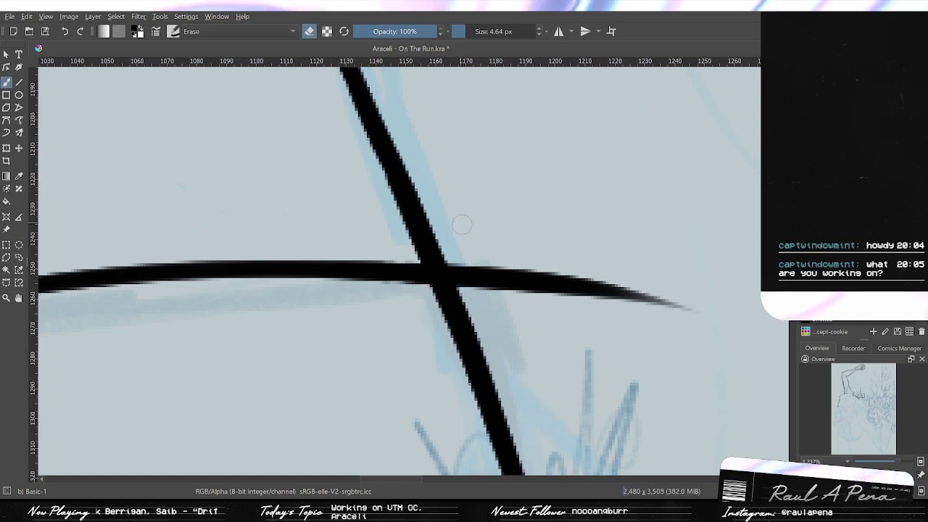
pyautogui.moveTo(472, 267); pyautogui.dragTo(467, 282)
pyautogui.scroll(-3, 465, 234)
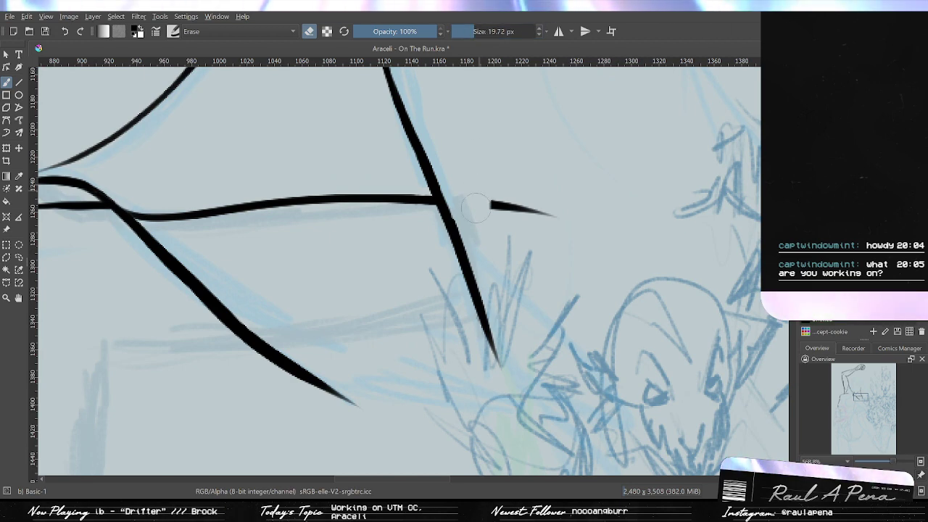
pyautogui.moveTo(508, 208); pyautogui.dragTo(543, 222)
# Hide the dark blue sketch of the crowd behind the character and turn off erase mode.
pyautogui.scroll(-5, 543, 221)
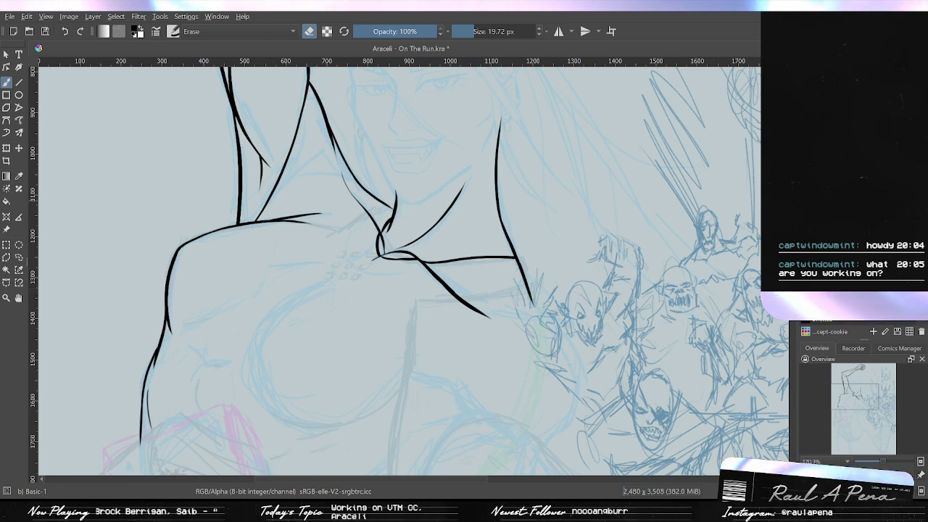
pyautogui.hotkey('shift', 'Delete')
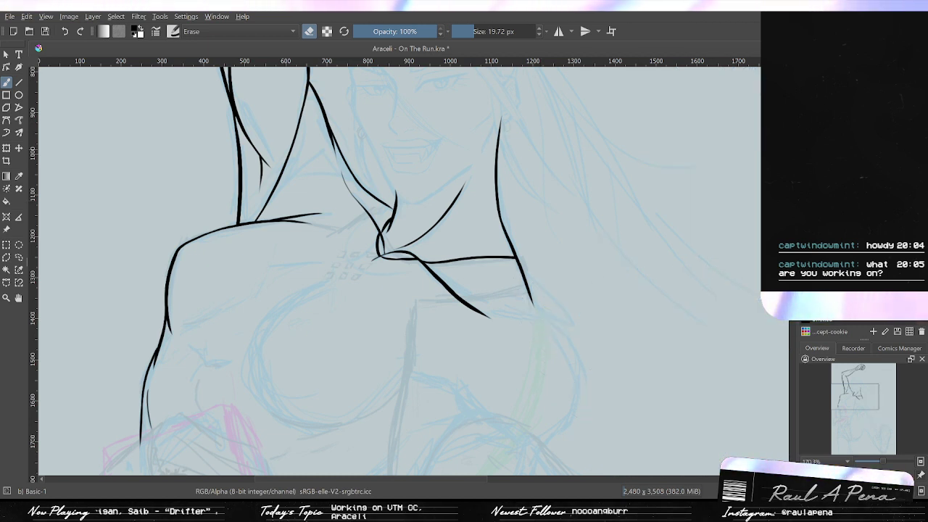
pyautogui.press('e')
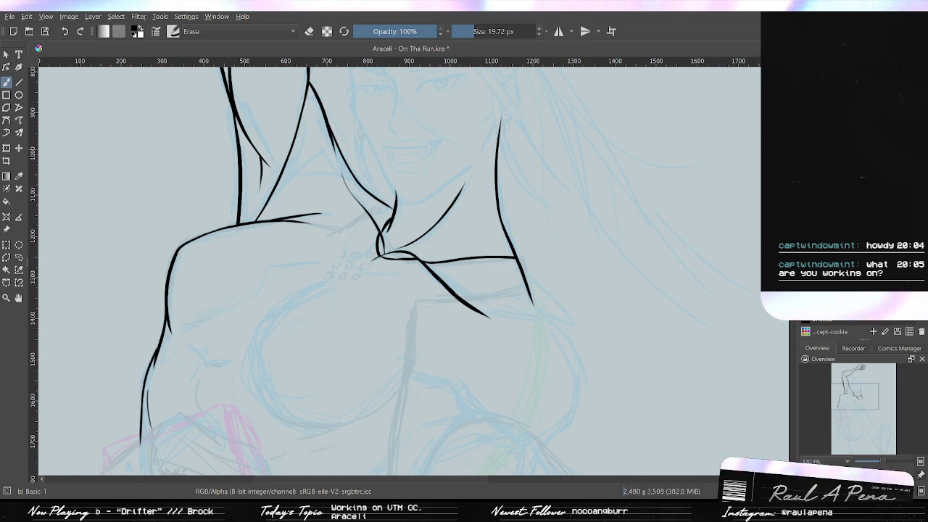
# Try to ink a long sweeping line from the upper part of the thick diagonal across the chest past the far neck line.
pyautogui.scroll(2, 532, 318)
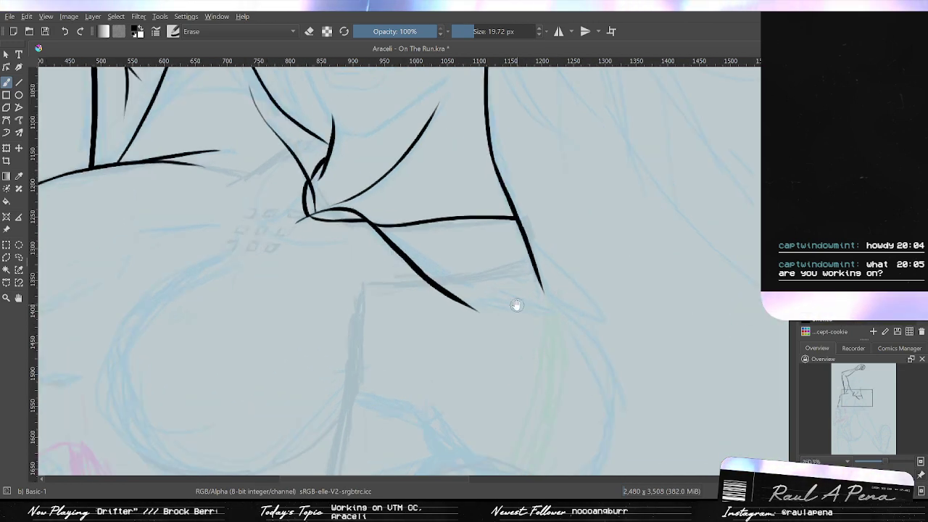
pyautogui.scroll(1, 414, 270)
pyautogui.hotkey('ctrl', 'z')
pyautogui.hotkey('ctrl', 'shift', 'z')
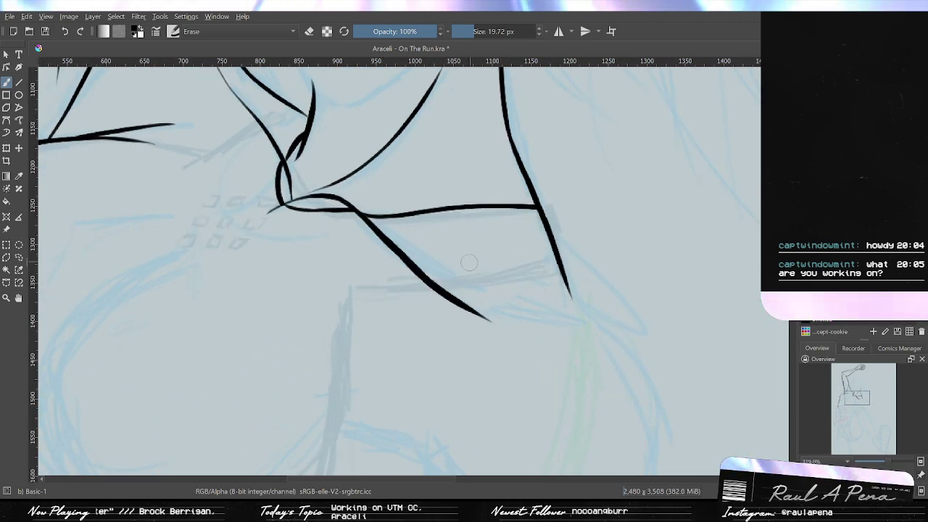
pyautogui.press('/')
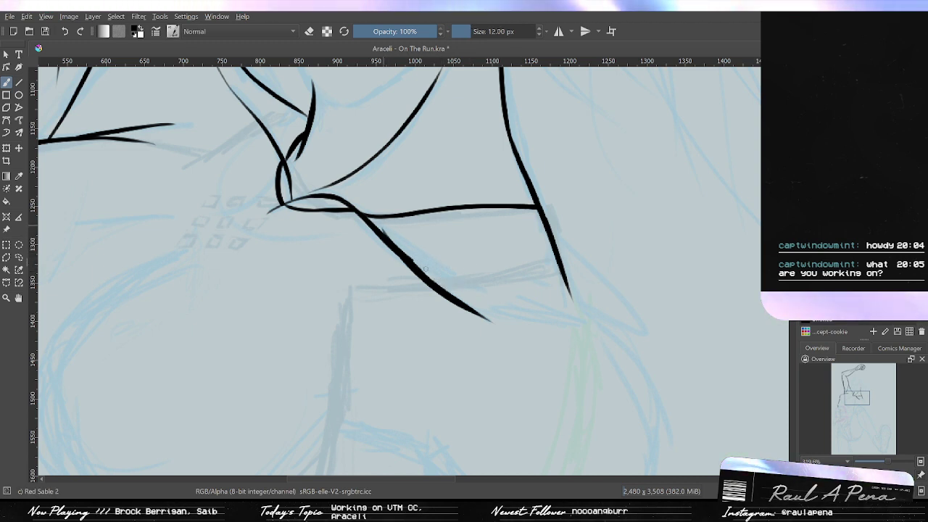
pyautogui.moveTo(368, 222); pyautogui.dragTo(665, 308)
pyautogui.hotkey('ctrl', 'z')
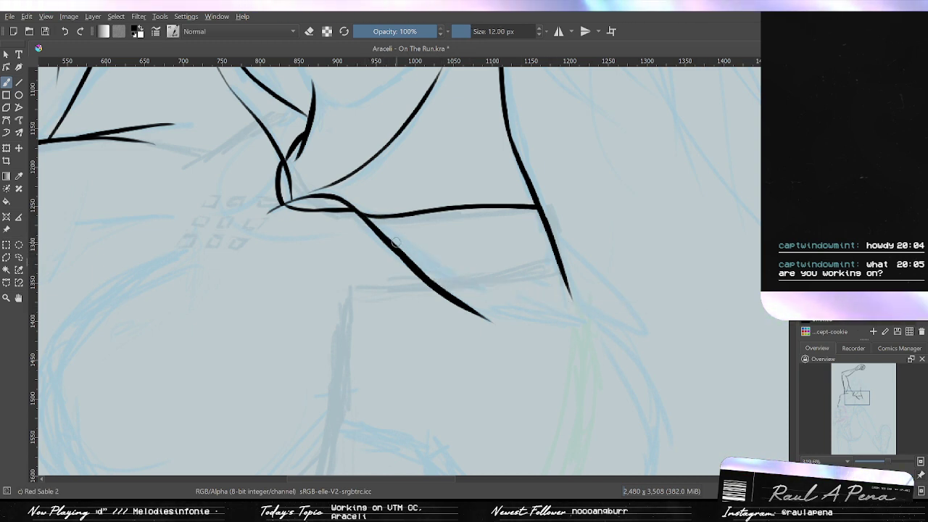
pyautogui.moveTo(378, 232); pyautogui.dragTo(688, 331)
pyautogui.hotkey('ctrl', 'z')
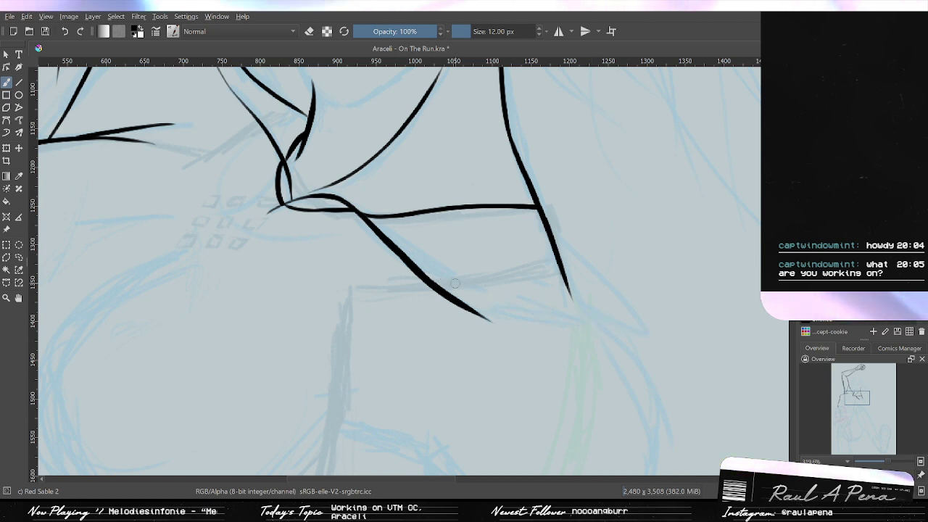
# Ink a long tapering curve branching off the thick diagonal line and running outward across the sketched hip, using the 12 px Red Sable 2 brush.
pyautogui.moveTo(395, 250); pyautogui.dragTo(613, 355)
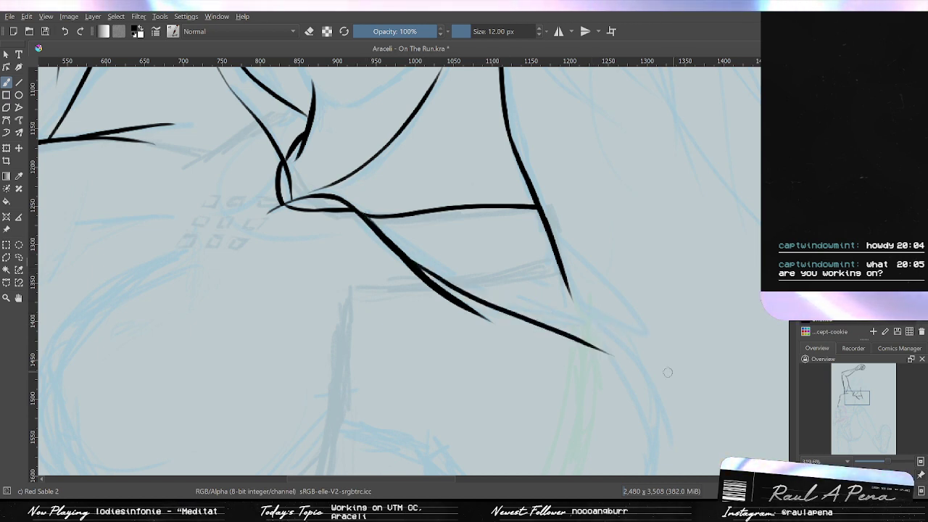
pyautogui.moveTo(650, 390)
pyautogui.mouseDown()
pyautogui.moveTo(538, 315)
pyautogui.moveTo(370, 307)
pyautogui.moveTo(412, 228)
pyautogui.moveTo(469, 299)
pyautogui.mouseUp()
pyautogui.hotkey('ctrl', 'z')
# Erase the leftover end of the old diagonal below the new curve and shave down its thickened section with the 19.72 px Basic-1 eraser.
pyautogui.press('/')
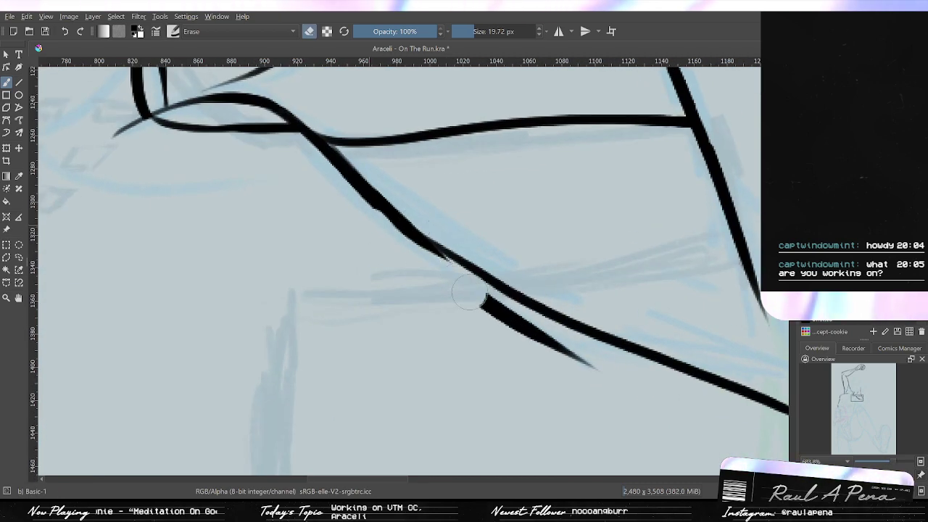
pyautogui.hotkey('ctrl', 'z')
pyautogui.moveTo(343, 195); pyautogui.dragTo(455, 287)
pyautogui.hotkey('ctrl', 'z')
pyautogui.moveTo(388, 236); pyautogui.dragTo(547, 357)
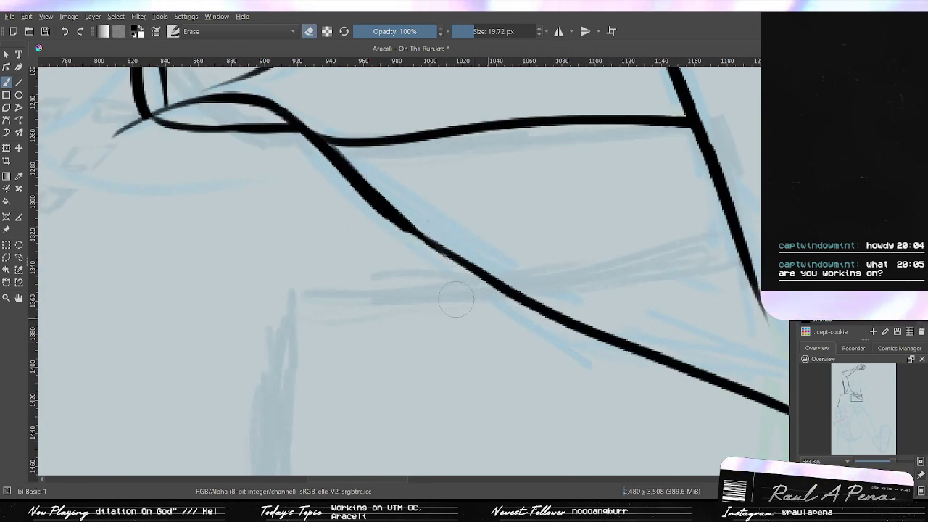
pyautogui.moveTo(377, 208); pyautogui.dragTo(342, 171)
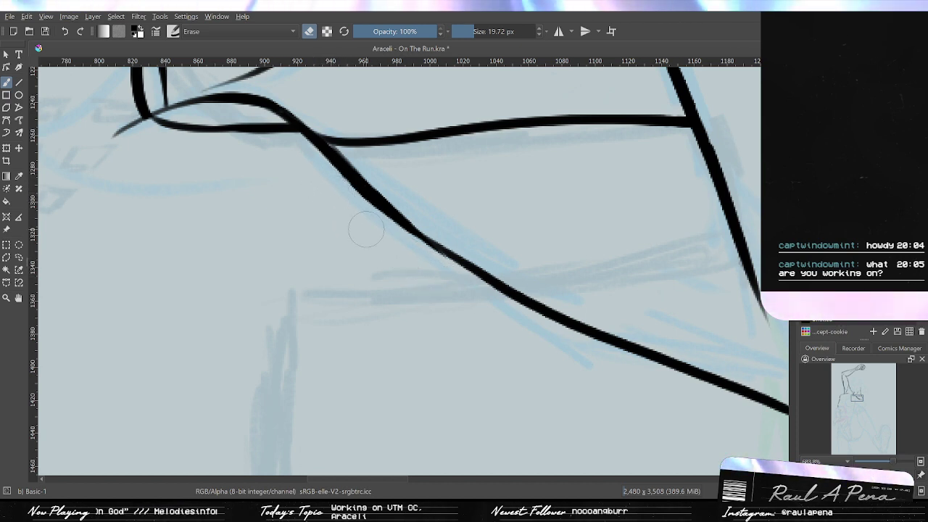
# Even out the line weight with the 12 px brush where the old diagonal flows into the new curve.
pyautogui.press('/')
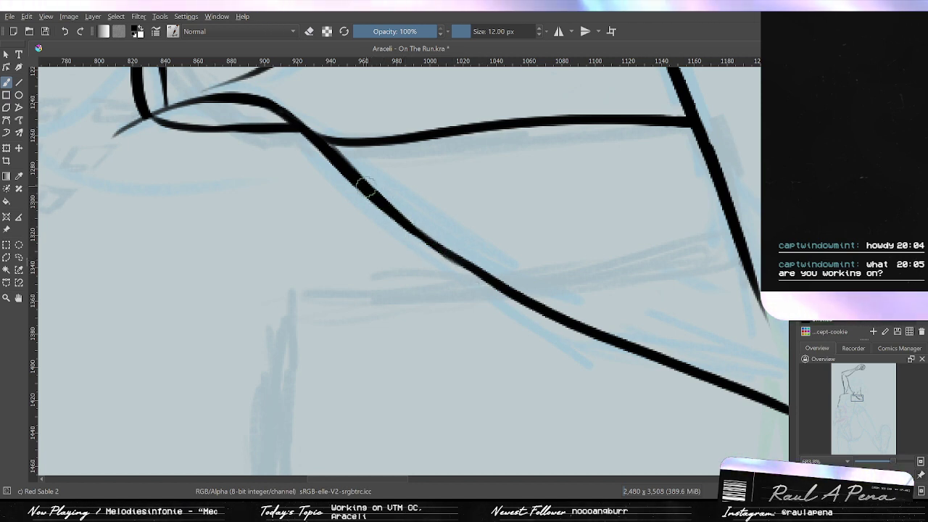
pyautogui.moveTo(420, 234)
pyautogui.mouseDown()
pyautogui.moveTo(444, 245)
pyautogui.moveTo(392, 209)
pyautogui.moveTo(518, 299)
pyautogui.moveTo(511, 295)
pyautogui.moveTo(517, 318)
pyautogui.mouseUp()
pyautogui.hotkey('ctrl', 'z')
pyautogui.hotkey('ctrl', 'z')
pyautogui.moveTo(517, 300)
pyautogui.mouseDown()
pyautogui.moveTo(437, 275)
pyautogui.moveTo(386, 274)
pyautogui.mouseUp()
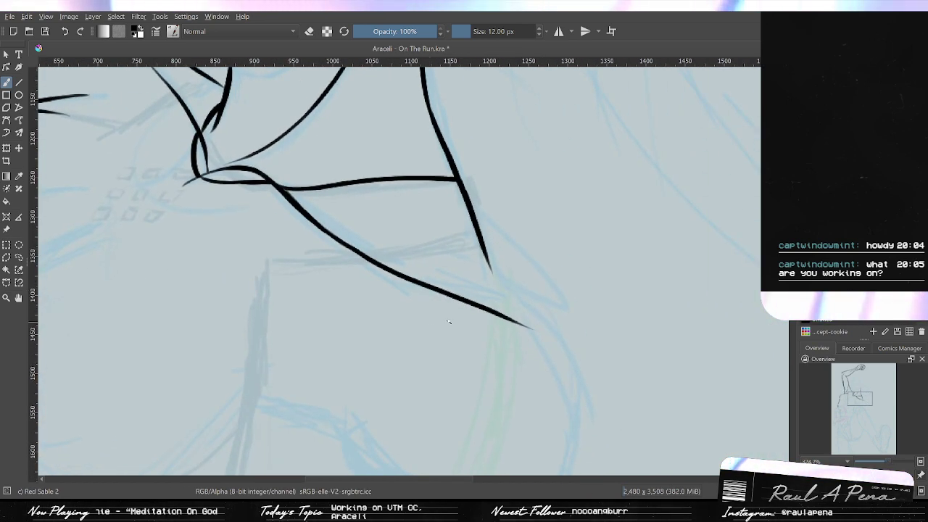
pyautogui.moveTo(451, 321); pyautogui.dragTo(419, 299)
pyautogui.press('e')
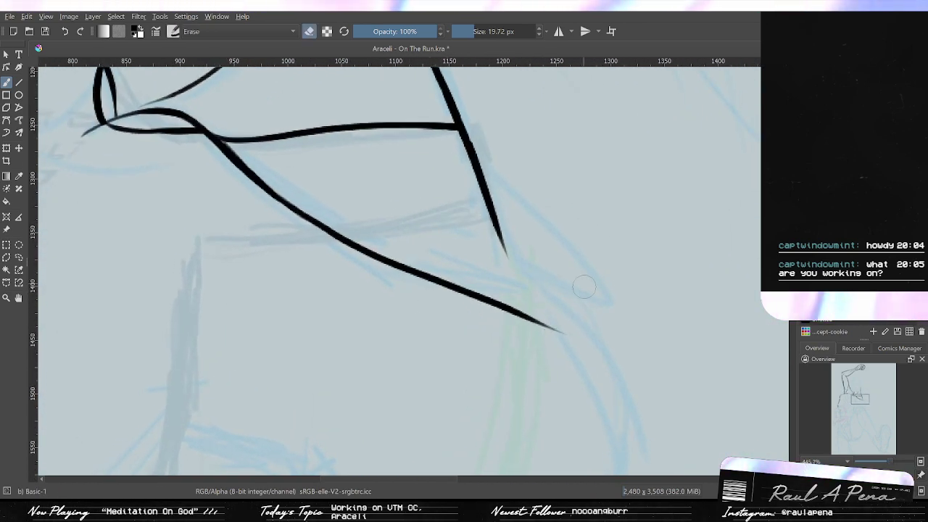
pyautogui.press('m')
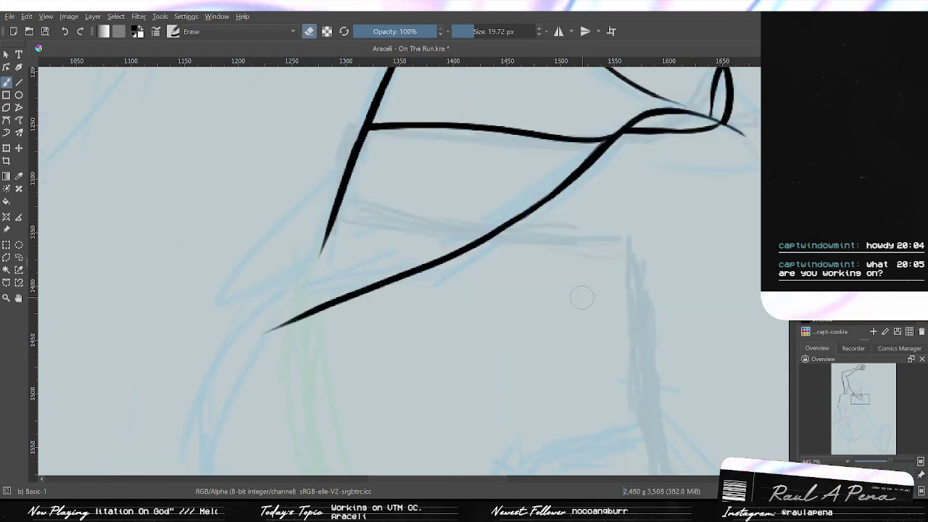
pyautogui.press('m')
pyautogui.moveTo(622, 367); pyautogui.dragTo(356, 280)
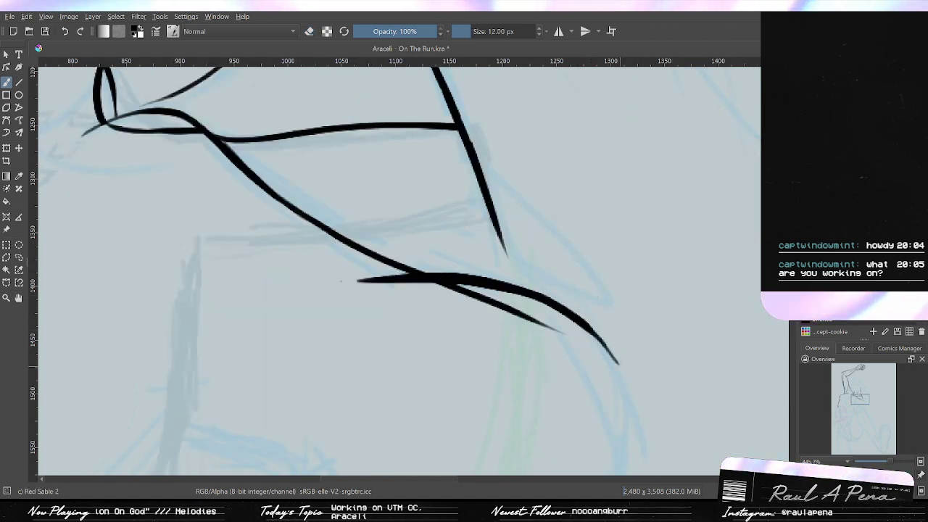
pyautogui.hotkey('ctrl', 'z')
pyautogui.moveTo(580, 319)
pyautogui.mouseDown()
pyautogui.moveTo(269, 259)
pyautogui.moveTo(612, 328)
pyautogui.moveTo(362, 276)
pyautogui.moveTo(217, 275)
pyautogui.moveTo(458, 271)
pyautogui.moveTo(627, 312)
pyautogui.moveTo(185, 279)
pyautogui.moveTo(604, 296)
pyautogui.mouseUp()
pyautogui.hotkey('ctrl', 'z')
pyautogui.hotkey('ctrl', 'z')
pyautogui.hotkey('ctrl', 'z')
pyautogui.hotkey('ctrl', 'z')
pyautogui.hotkey('ctrl', 'z')
pyautogui.hotkey('ctrl', 'z')
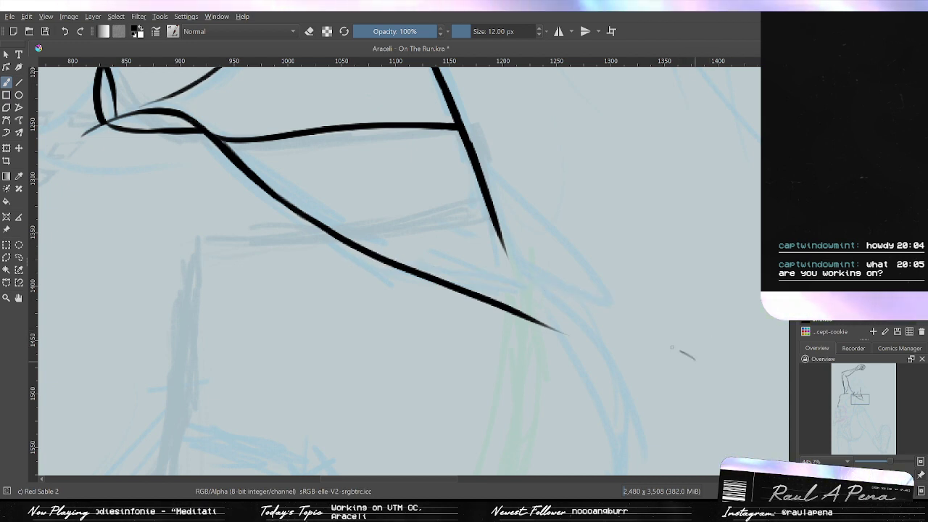
# Ink a long shallow arc that crosses the diagonal curve and extends past its lower end, redoing the stroke as needed.
pyautogui.moveTo(681, 353); pyautogui.dragTo(202, 262)
pyautogui.hotkey('ctrl', 'z')
pyautogui.moveTo(145, 297)
pyautogui.mouseDown()
pyautogui.moveTo(746, 358)
pyautogui.moveTo(155, 294)
pyautogui.mouseUp()
pyautogui.hotkey('ctrl', 'z')
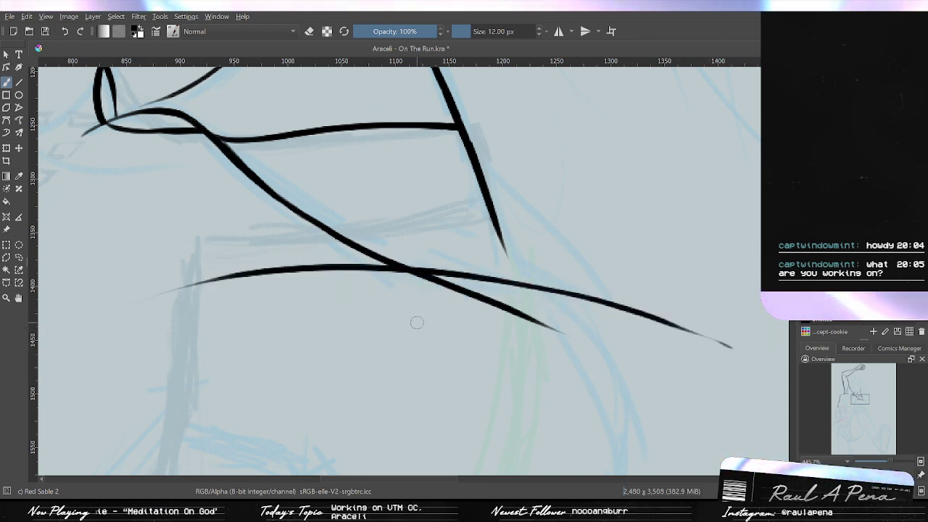
# Erase the part of the new arc that overhangs on the inner side of its crossing with the diagonal line.
pyautogui.press('e')
pyautogui.moveTo(276, 272); pyautogui.dragTo(382, 278)
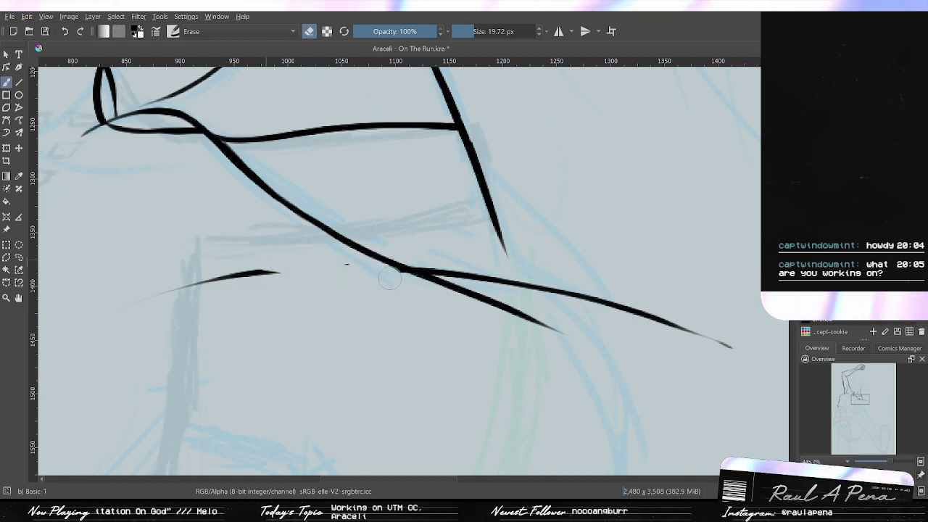
pyautogui.moveTo(360, 279); pyautogui.dragTo(180, 303)
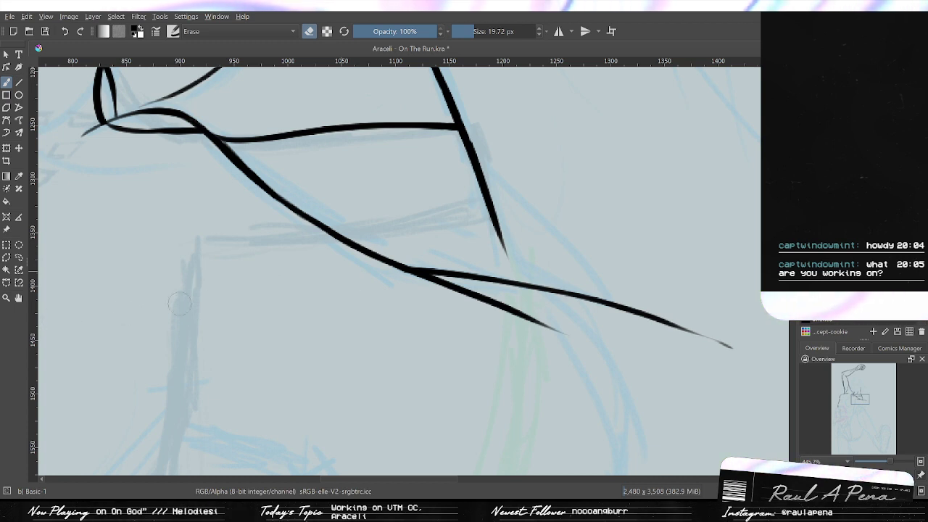
# Erase the old diagonal's end below the arc and clean up the corner so both strokes form one continuous line.
pyautogui.moveTo(609, 303); pyautogui.dragTo(569, 291)
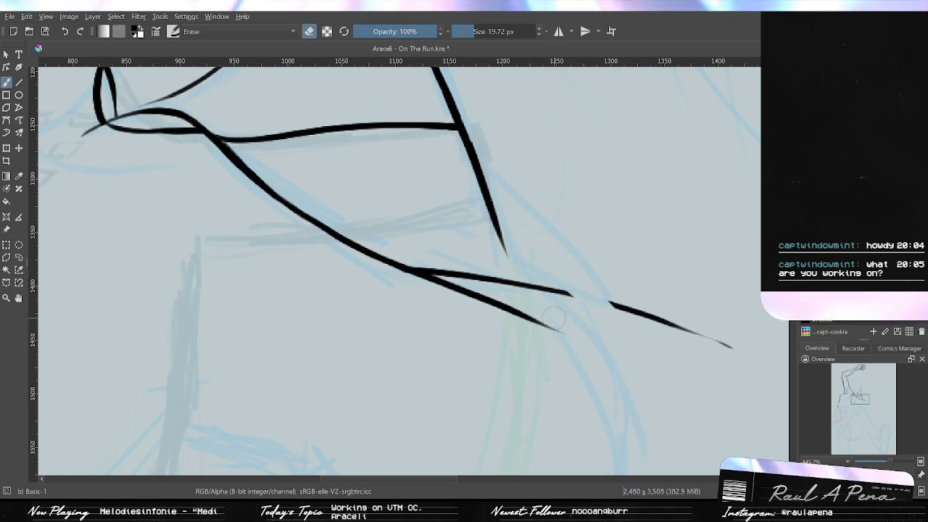
pyautogui.moveTo(573, 332); pyautogui.dragTo(504, 316)
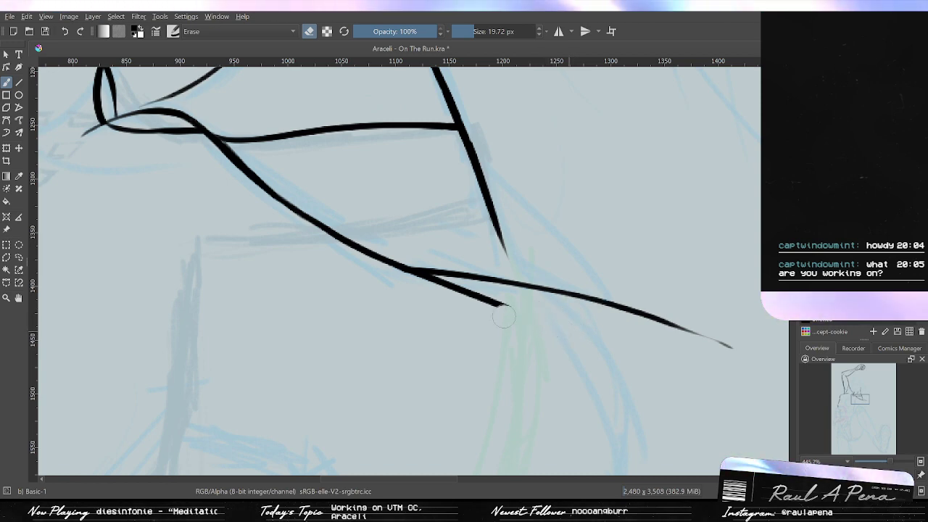
pyautogui.moveTo(419, 309)
pyautogui.mouseDown()
pyautogui.moveTo(450, 338)
pyautogui.moveTo(493, 303)
pyautogui.mouseUp()
pyautogui.moveTo(538, 274)
pyautogui.mouseDown()
pyautogui.moveTo(488, 257)
pyautogui.moveTo(435, 246)
pyautogui.mouseUp()
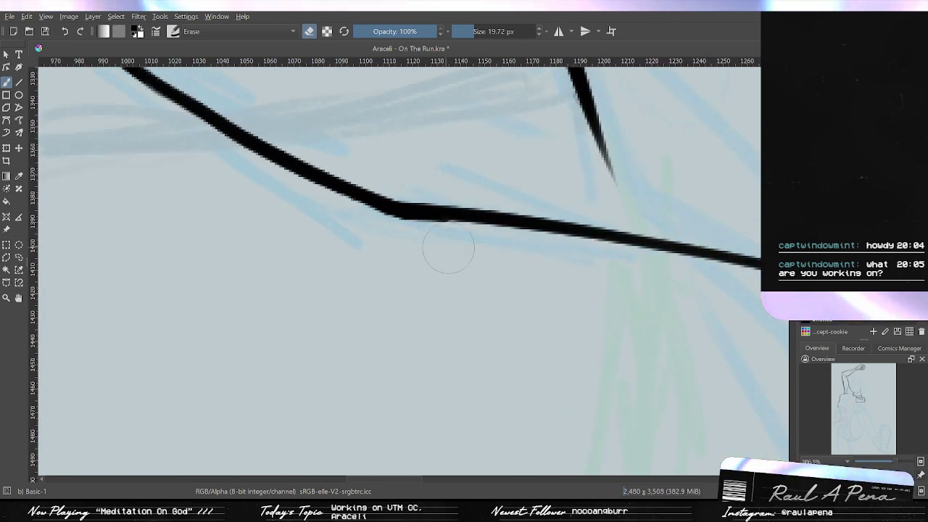
pyautogui.moveTo(470, 235)
pyautogui.mouseDown()
pyautogui.moveTo(475, 308)
pyautogui.moveTo(533, 298)
pyautogui.moveTo(399, 280)
pyautogui.mouseUp()
pyautogui.press('/')
pyautogui.moveTo(433, 227)
pyautogui.mouseDown()
pyautogui.moveTo(483, 276)
pyautogui.moveTo(485, 308)
pyautogui.mouseUp()
pyautogui.hotkey('ctrl', 'z')
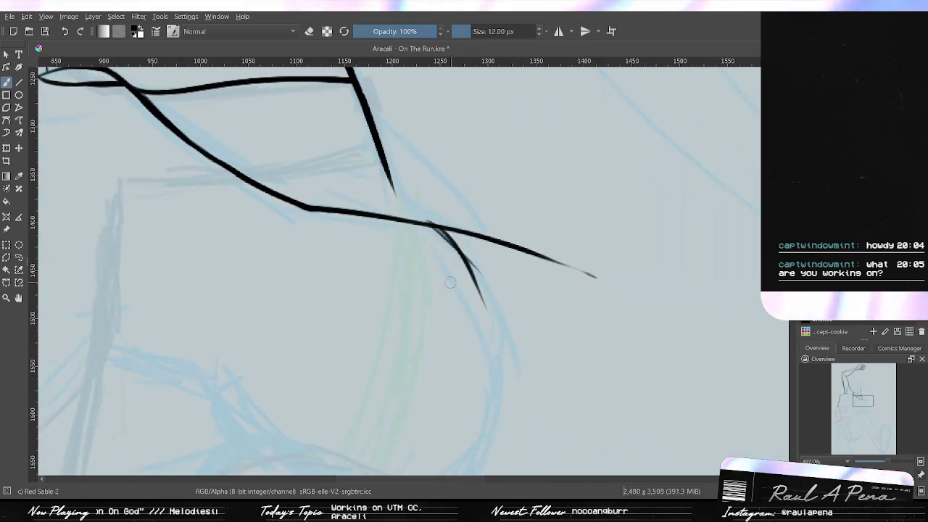
pyautogui.hotkey('ctrl', 'z')
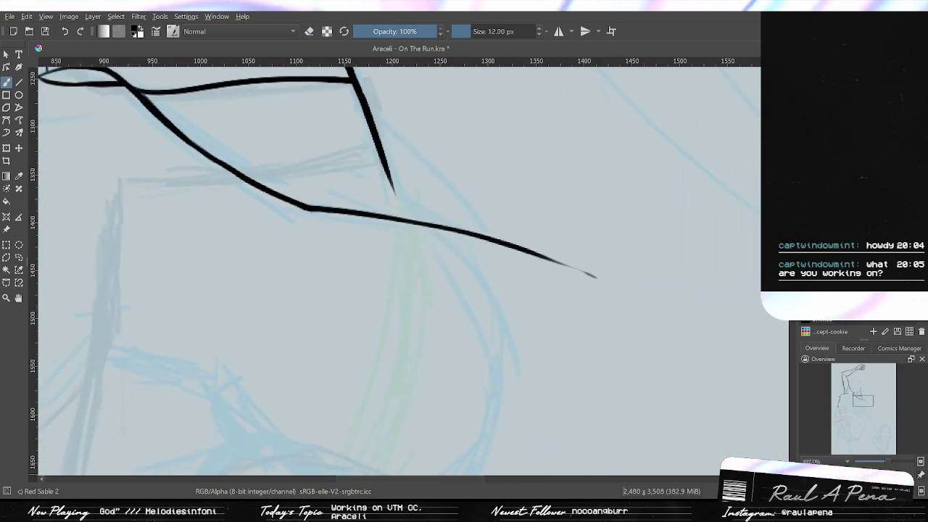
pyautogui.press('6')
pyautogui.press('6')
pyautogui.moveTo(138, 355)
pyautogui.mouseDown()
pyautogui.moveTo(412, 449)
pyautogui.moveTo(507, 457)
pyautogui.moveTo(724, 396)
pyautogui.mouseUp()
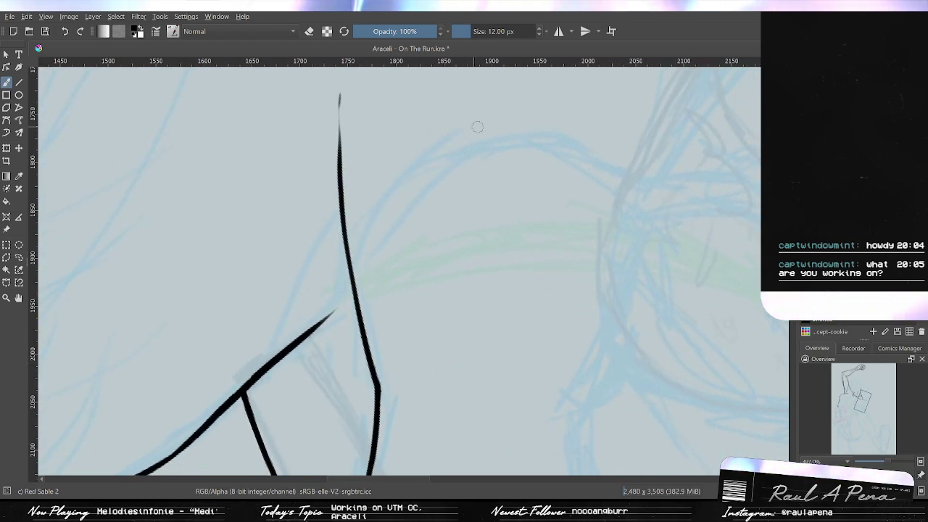
pyautogui.moveTo(476, 123)
pyautogui.mouseDown()
pyautogui.moveTo(335, 341)
pyautogui.moveTo(554, 107)
pyautogui.mouseUp()
pyautogui.hotkey('ctrl', 'z')
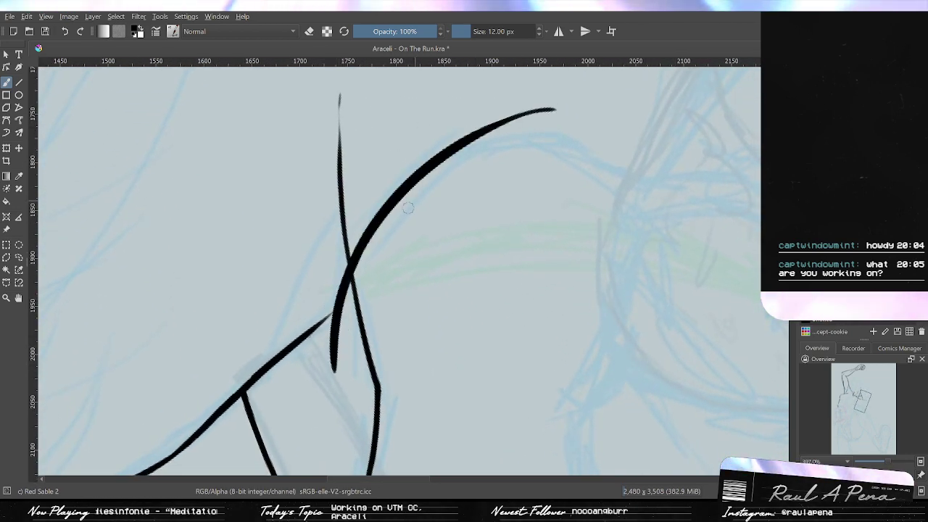
pyautogui.hotkey('ctrl', 'z')
pyautogui.moveTo(341, 352); pyautogui.dragTo(460, 128)
pyautogui.hotkey('ctrl', 'z')
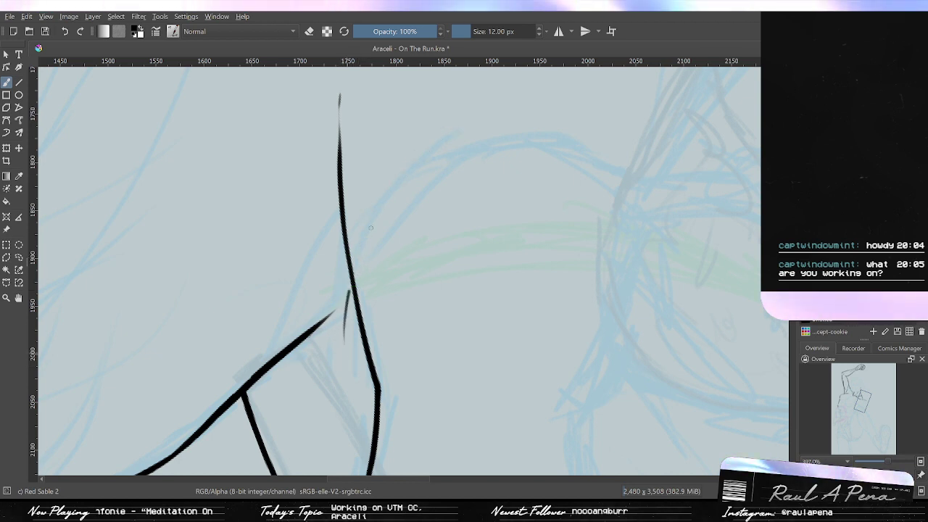
pyautogui.moveTo(351, 277); pyautogui.dragTo(574, 88)
pyautogui.hotkey('ctrl', 'z')
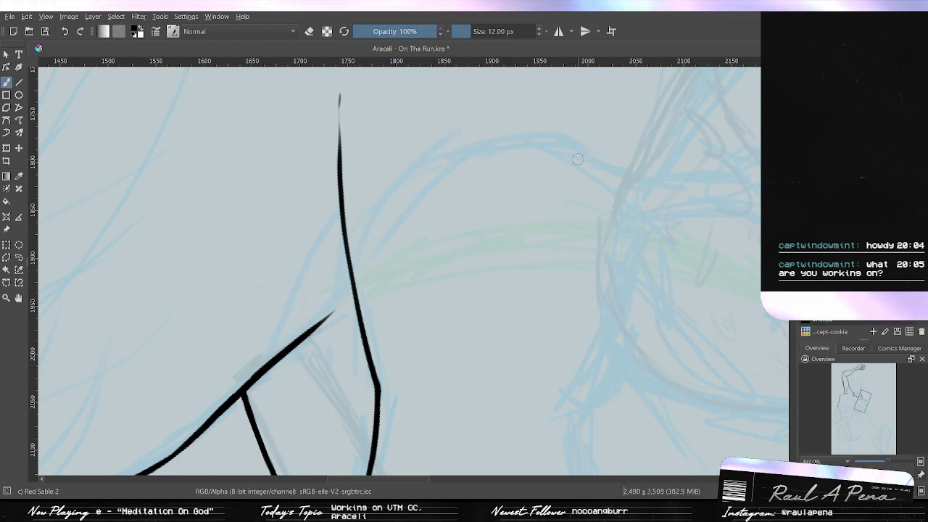
pyautogui.moveTo(580, 144); pyautogui.dragTo(238, 378)
pyautogui.hotkey('ctrl', 'z')
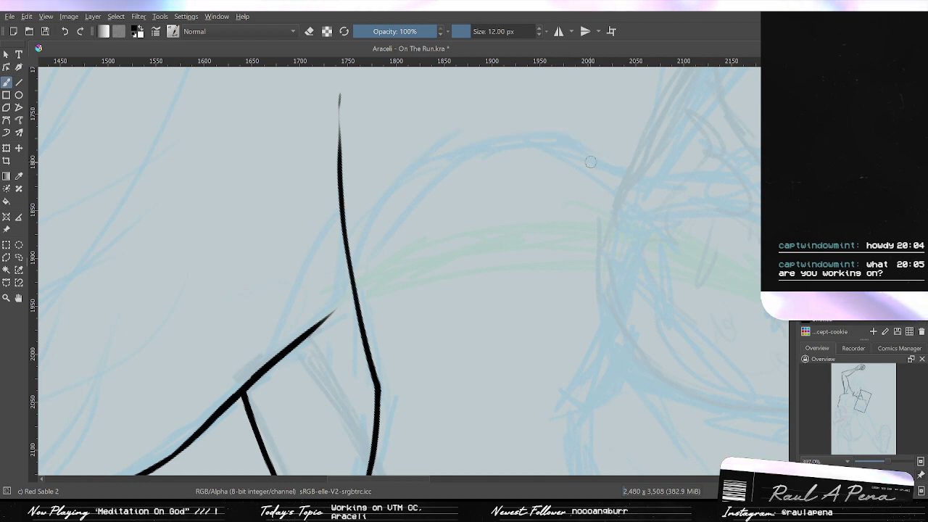
pyautogui.moveTo(647, 181)
pyautogui.mouseDown()
pyautogui.moveTo(622, 167)
pyautogui.moveTo(313, 335)
pyautogui.mouseUp()
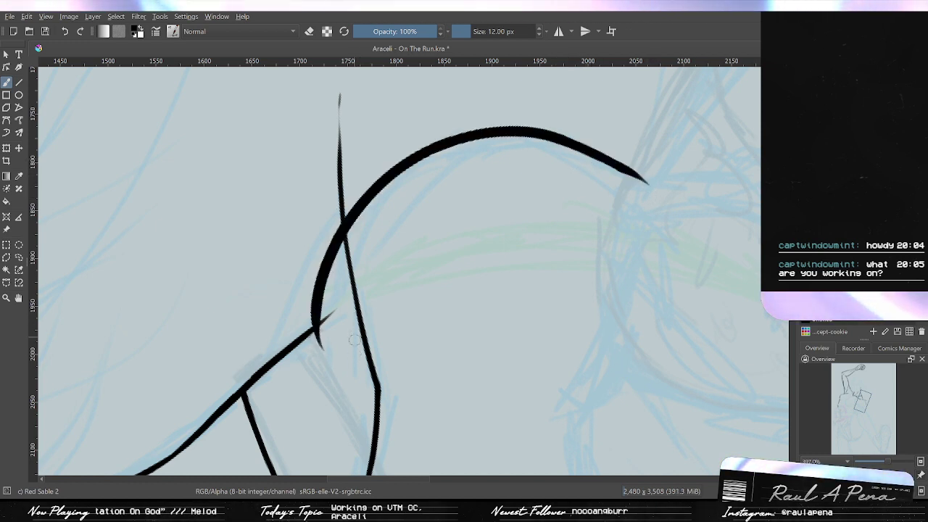
pyautogui.hotkey('ctrl', 'z')
pyautogui.moveTo(636, 104); pyautogui.dragTo(348, 379)
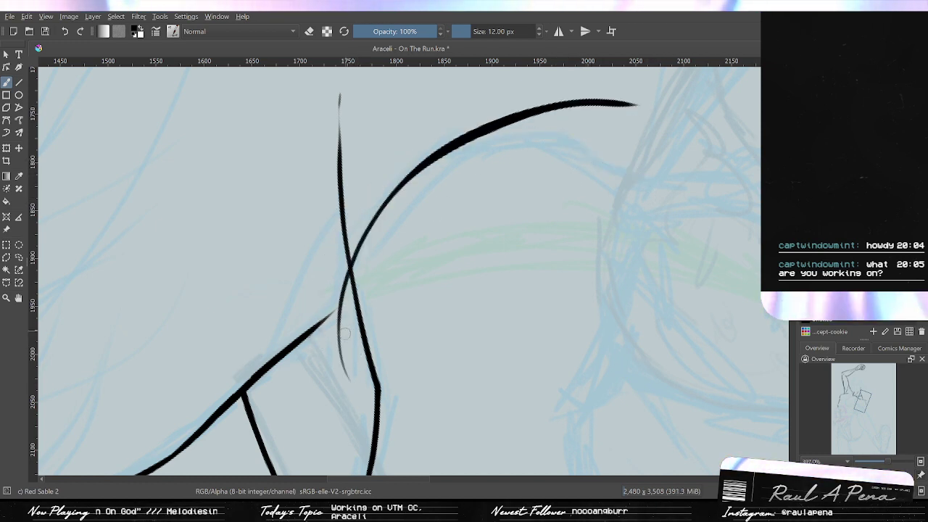
pyautogui.hotkey('ctrl', 'z')
pyautogui.moveTo(584, 109); pyautogui.dragTo(341, 362)
pyautogui.hotkey('ctrl', 'z')
pyautogui.moveTo(555, 123)
pyautogui.mouseDown()
pyautogui.moveTo(485, 142)
pyautogui.moveTo(344, 372)
pyautogui.moveTo(353, 349)
pyautogui.moveTo(594, 104)
pyautogui.moveTo(387, 200)
pyautogui.moveTo(193, 329)
pyautogui.moveTo(173, 358)
pyautogui.mouseUp()
pyautogui.hotkey('ctrl', 'z')
pyautogui.hotkey('ctrl', 'z')
pyautogui.hotkey('ctrl', 'z')
pyautogui.hotkey('ctrl', 'z')
pyautogui.hotkey('ctrl', 'z')
pyautogui.hotkey('ctrl', 'z')
pyautogui.hotkey('ctrl', 'z')
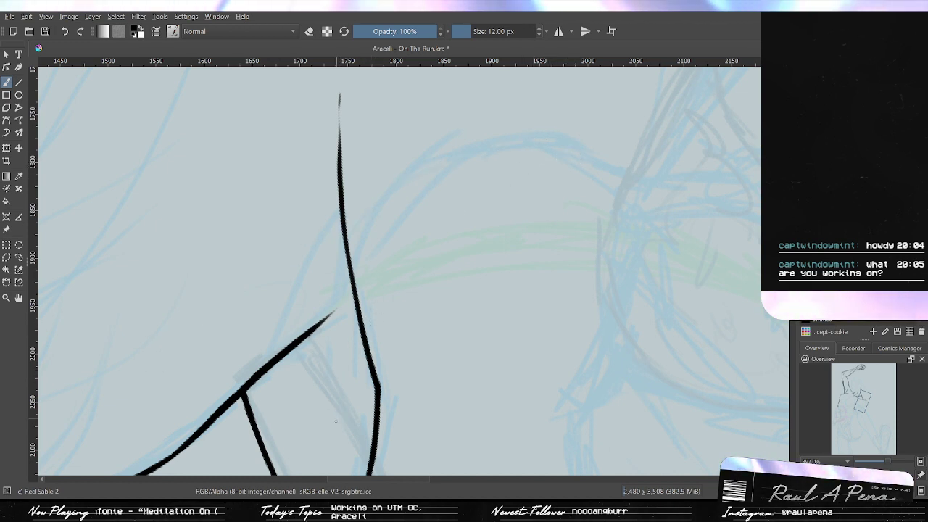
# Ink a rounded hip arc in the rotated view, crossing the long line and following the blue sketch with a tapered end.
pyautogui.moveTo(335, 419); pyautogui.dragTo(616, 74)
pyautogui.hotkey('ctrl', 'z')
pyautogui.moveTo(340, 349); pyautogui.dragTo(440, 153)
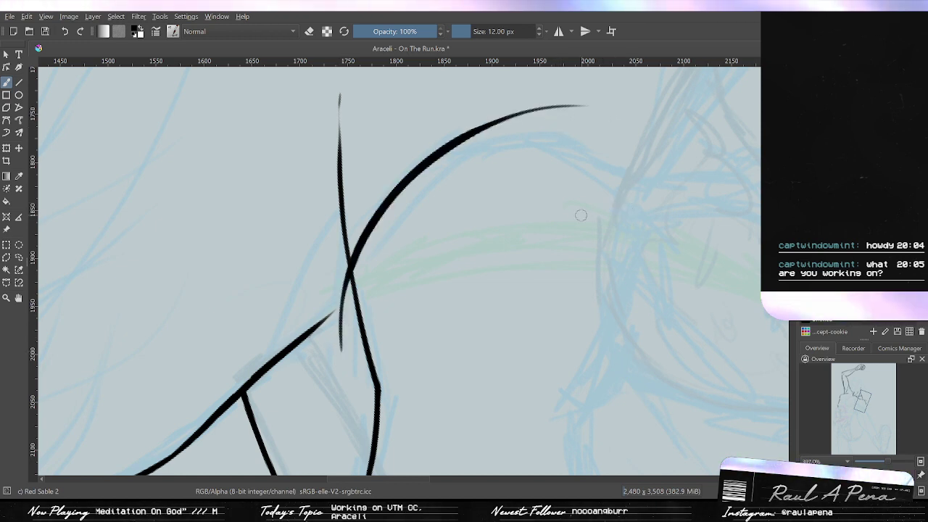
# Thicken the crossing of the hip arc and the long line with short strokes to make a smooth transition.
pyautogui.scroll(3, 364, 232)
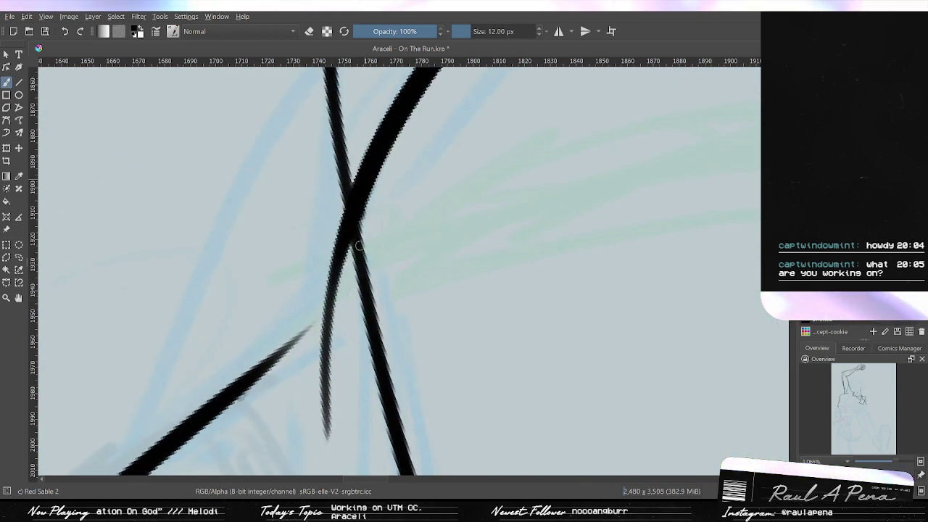
pyautogui.moveTo(364, 200); pyautogui.dragTo(369, 300)
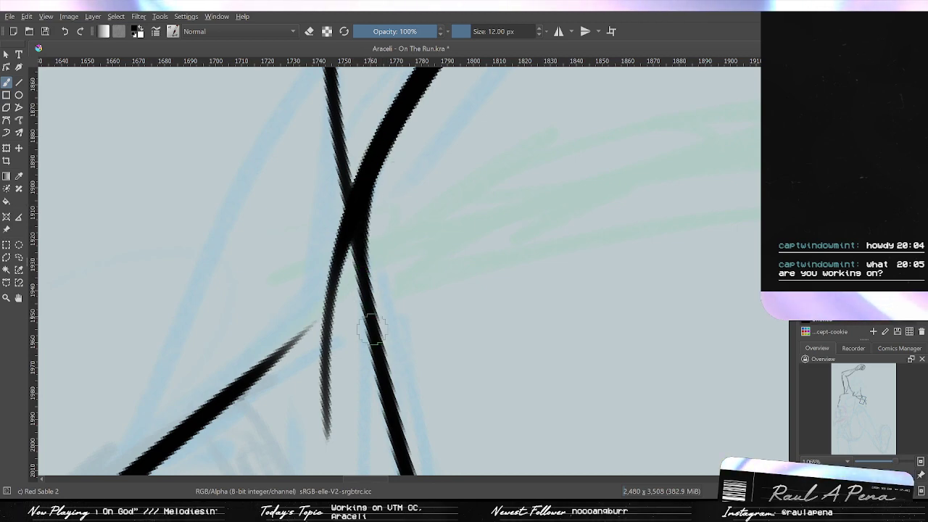
pyautogui.moveTo(391, 158); pyautogui.dragTo(378, 201)
# Erase the hip arc's tail that extends below its crossing with the long line.
pyautogui.press('e')
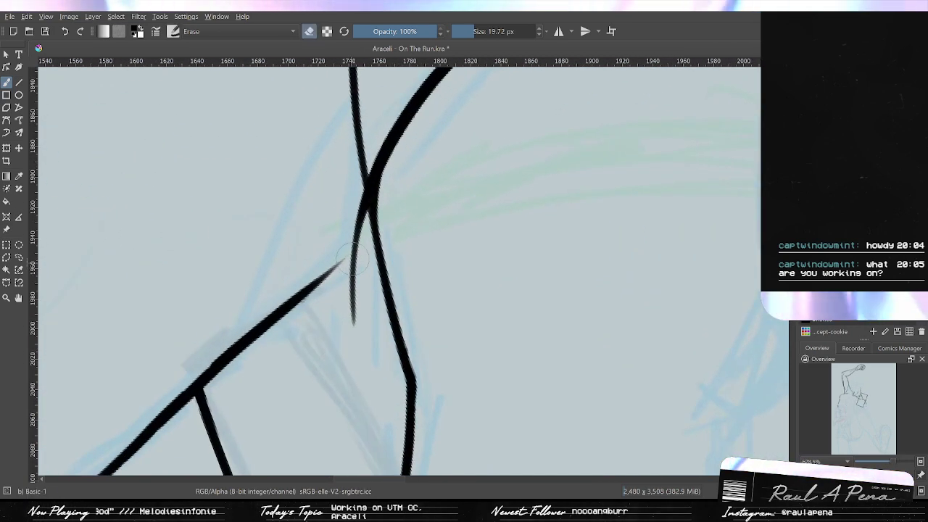
pyautogui.moveTo(356, 240); pyautogui.dragTo(359, 342)
pyautogui.moveTo(355, 302); pyautogui.dragTo(368, 230)
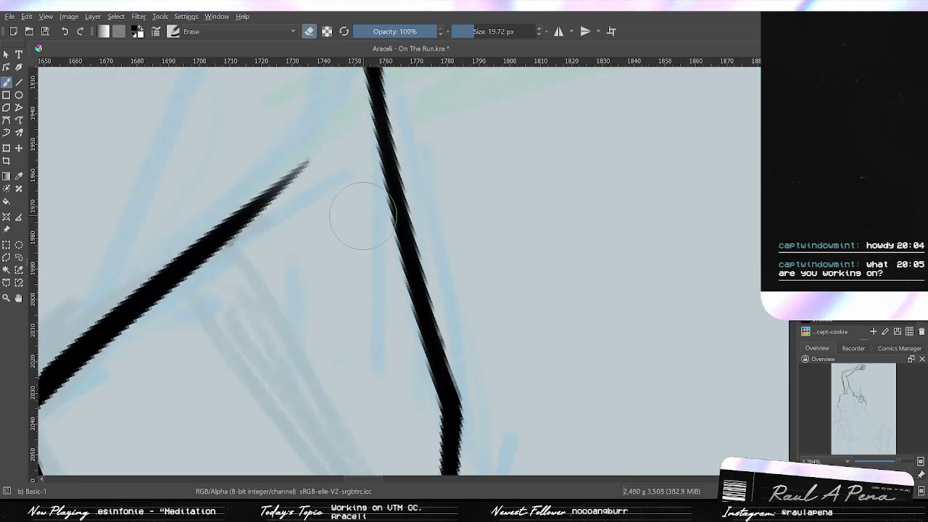
# Extend the open end of the neighbouring diagonal line with a curved stroke that meets the hip arc's junction.
pyautogui.press('e')
pyautogui.scroll(-4, 362, 221)
pyautogui.scroll(2, 370, 261)
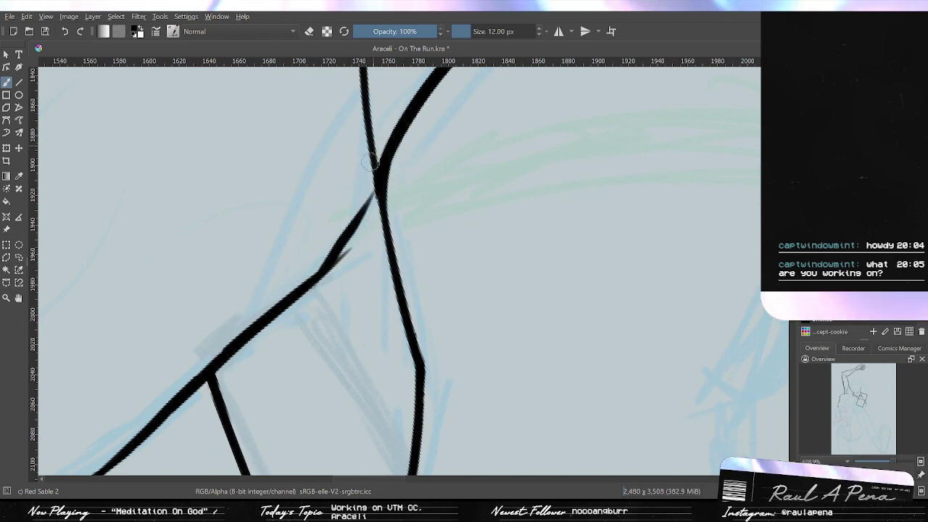
pyautogui.hotkey('ctrl', 'z')
# Erase the excess straight end of the long line beyond the junction, leaving only the hip arc there.
pyautogui.press('e')
pyautogui.scroll(-3, 371, 194)
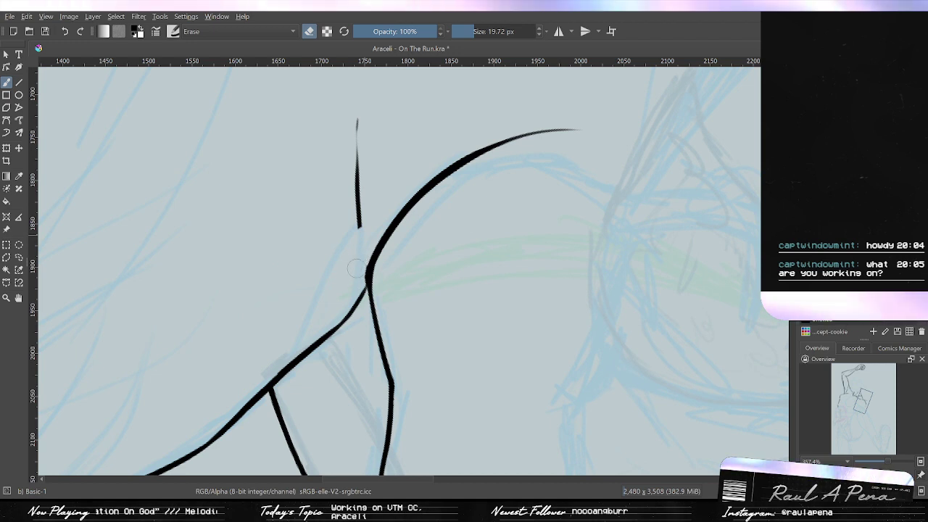
pyautogui.scroll(4, 356, 280)
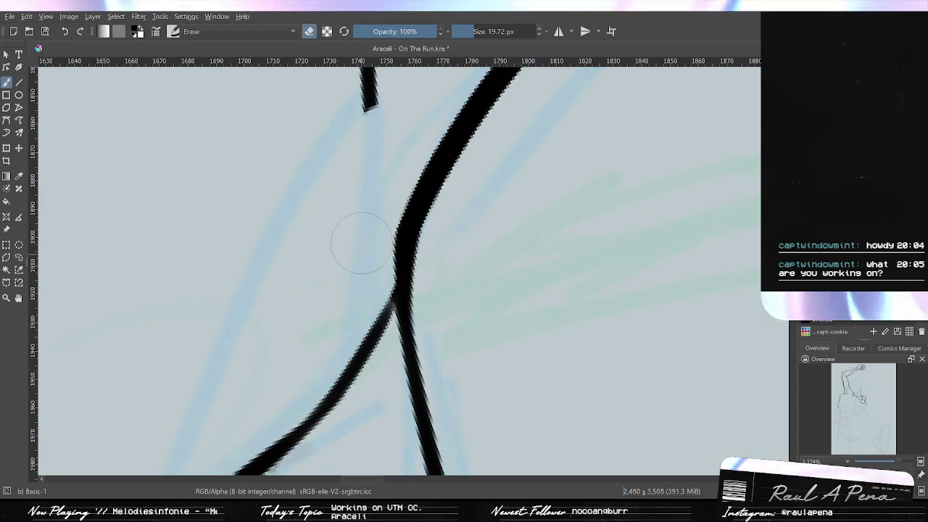
pyautogui.scroll(-2, 363, 236)
pyautogui.scroll(-4, 349, 193)
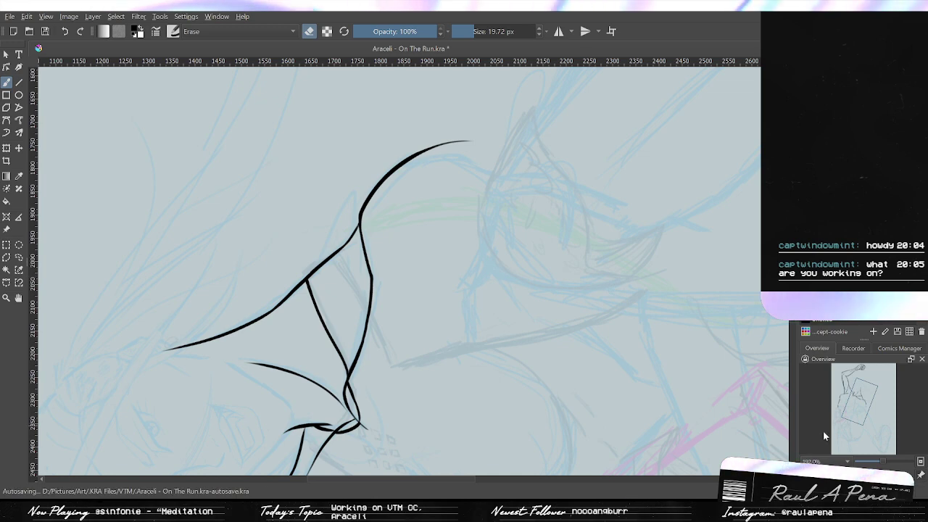
# Try to draw a tapered curve branching inward from the middle of the hip arc and following the blue sketch downward.
pyautogui.press('6')
pyautogui.press('6')
pyautogui.press('6')
pyautogui.press('6')
pyautogui.press('6')
pyautogui.press('6')
pyautogui.press('6')
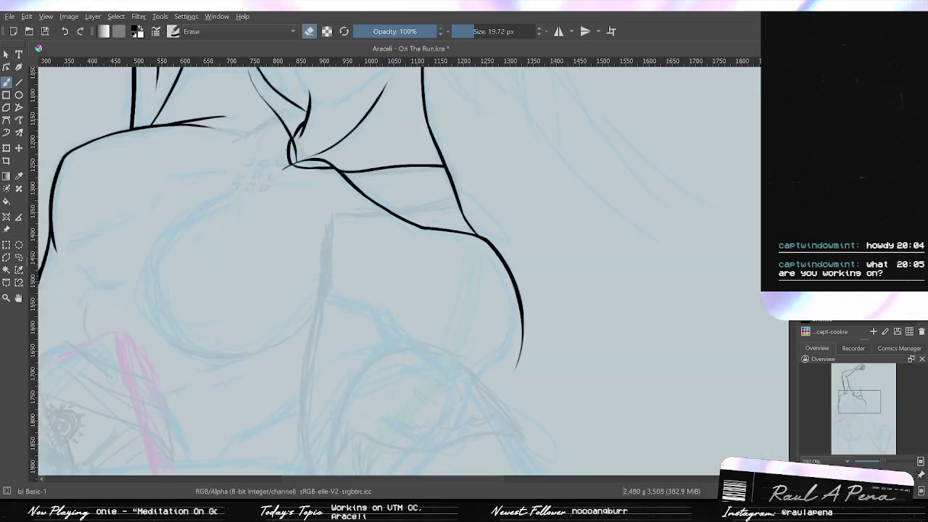
pyautogui.scroll(5, 541, 362)
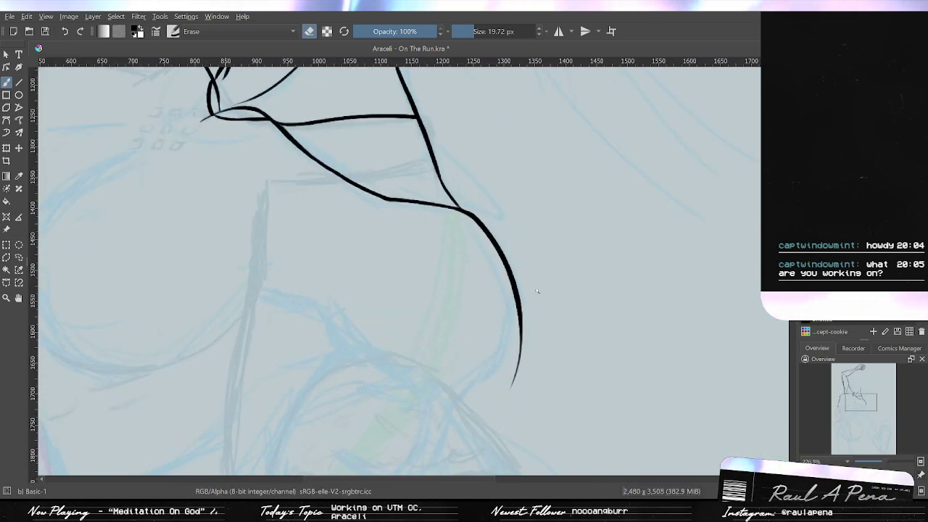
pyautogui.press('/')
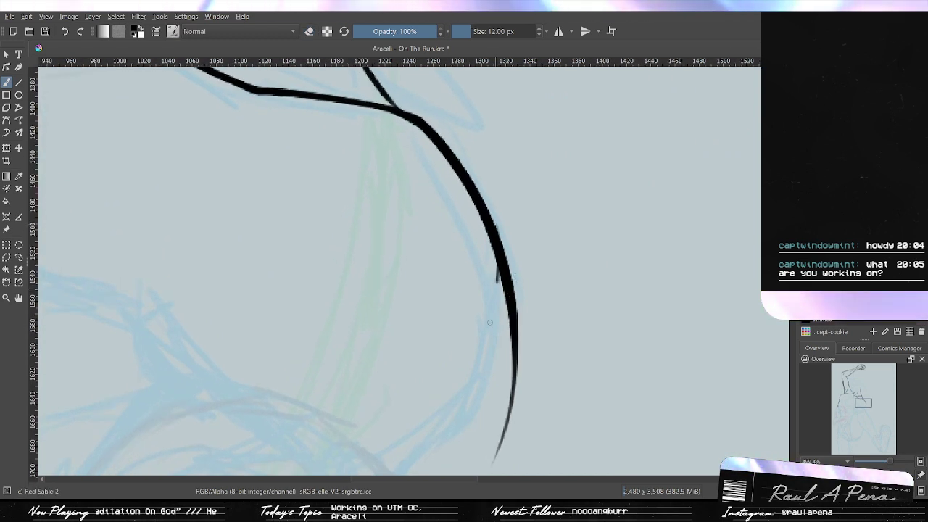
pyautogui.moveTo(497, 282); pyautogui.dragTo(461, 437)
pyautogui.hotkey('ctrl', 'z')
pyautogui.moveTo(500, 258); pyautogui.dragTo(444, 443)
pyautogui.hotkey('ctrl', 'z')
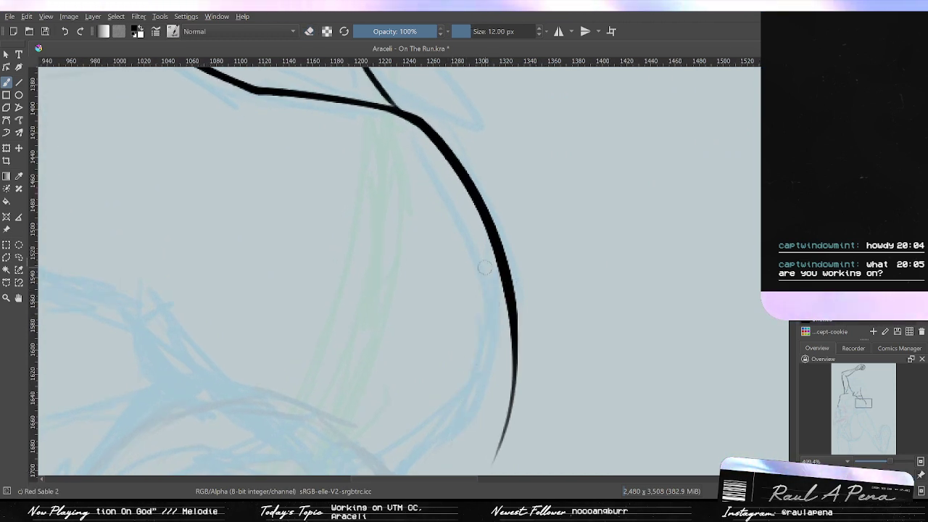
pyautogui.moveTo(505, 266); pyautogui.dragTo(387, 457)
pyautogui.hotkey('ctrl', 'z')
# Draw a smooth, slightly S-shaped diagonal line over the blue sketch below the hip arc, thicker in its middle and tapering at both ends.
pyautogui.scroll(-3, 452, 358)
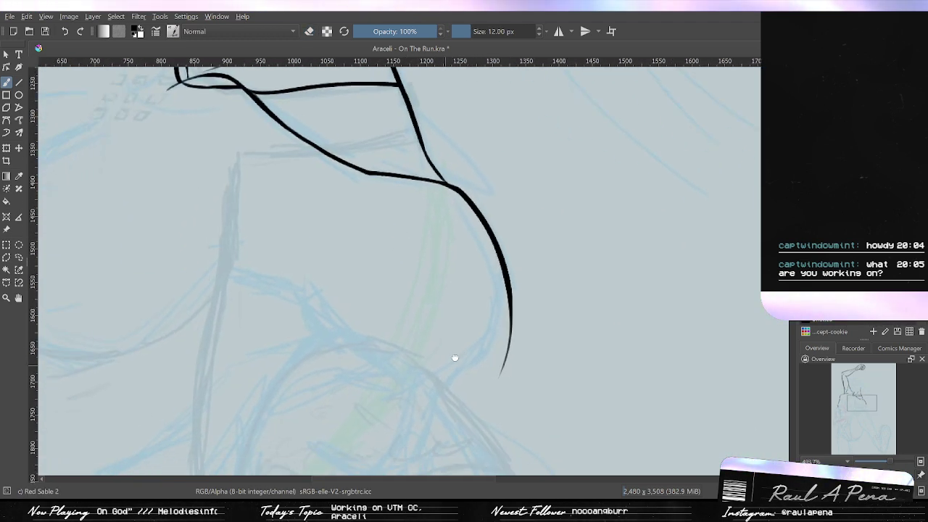
pyautogui.moveTo(375, 287)
pyautogui.mouseDown()
pyautogui.moveTo(408, 366)
pyautogui.moveTo(408, 297)
pyautogui.moveTo(381, 280)
pyautogui.moveTo(433, 394)
pyautogui.mouseUp()
pyautogui.hotkey('ctrl', 'z')
pyautogui.moveTo(319, 263); pyautogui.dragTo(437, 380)
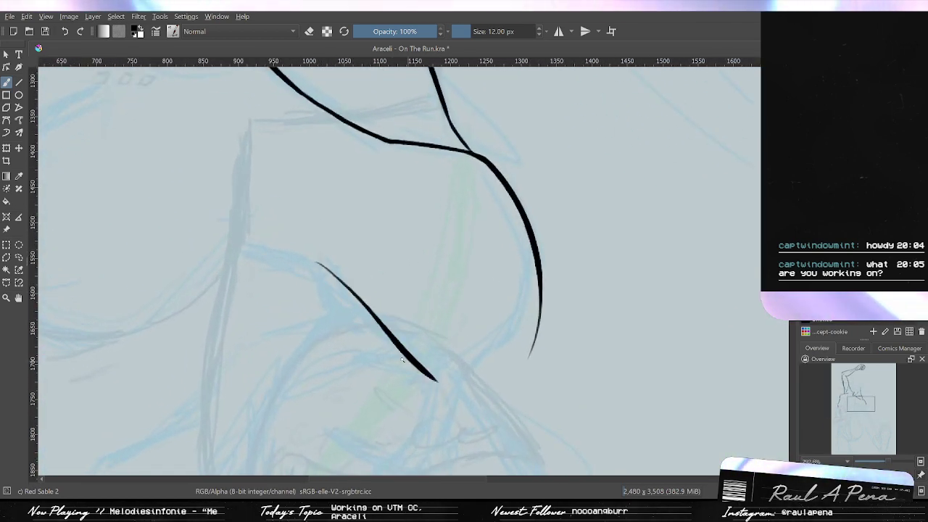
pyautogui.hotkey('ctrl', 'z')
pyautogui.moveTo(312, 261)
pyautogui.mouseDown()
pyautogui.moveTo(380, 317)
pyautogui.moveTo(439, 381)
pyautogui.mouseUp()
pyautogui.hotkey('ctrl', 'z')
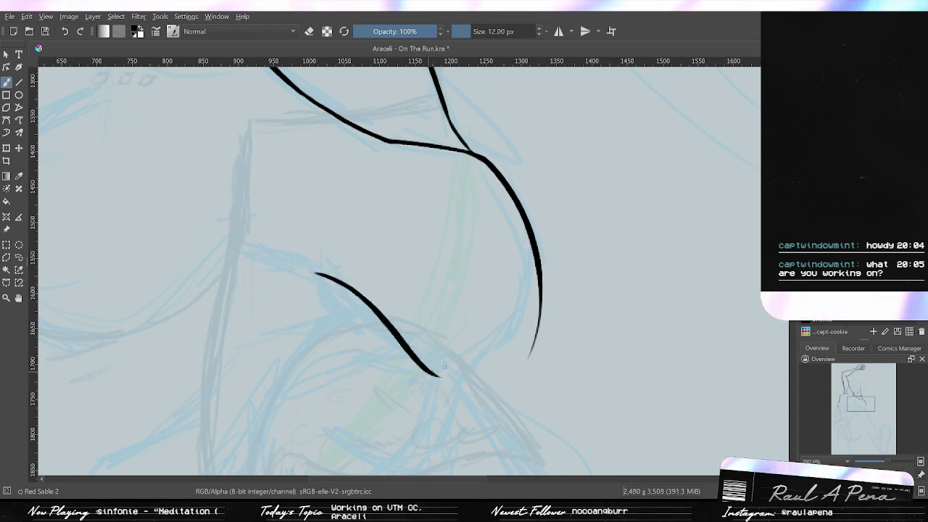
# Try to draw a line joining the lower end of the new diagonal stroke to the lower part of the hip arc.
pyautogui.moveTo(431, 375); pyautogui.dragTo(529, 326)
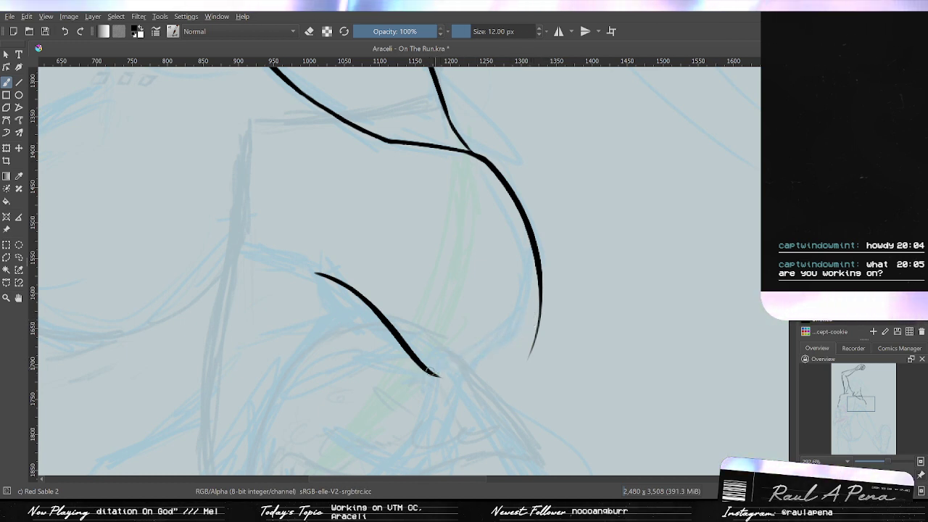
pyautogui.moveTo(435, 373); pyautogui.dragTo(507, 338)
pyautogui.hotkey('ctrl', 'z')
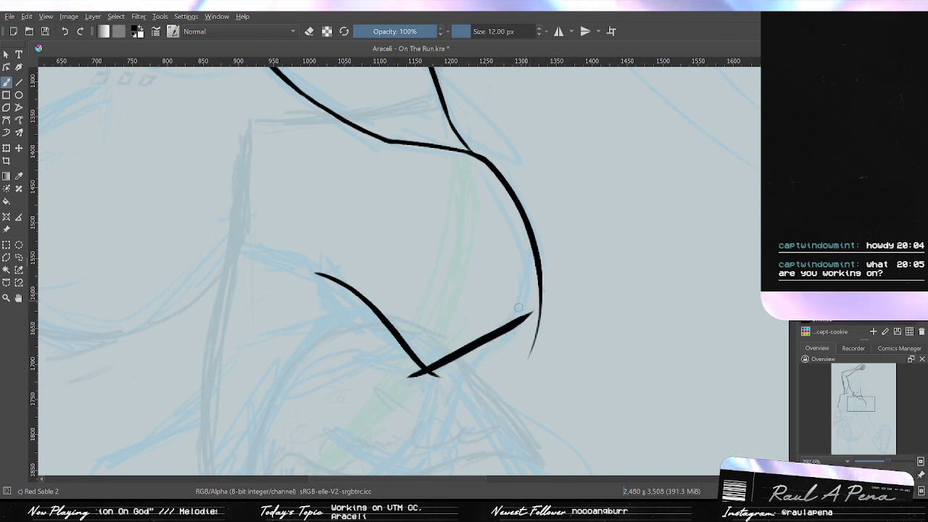
pyautogui.hotkey('ctrl', 'z')
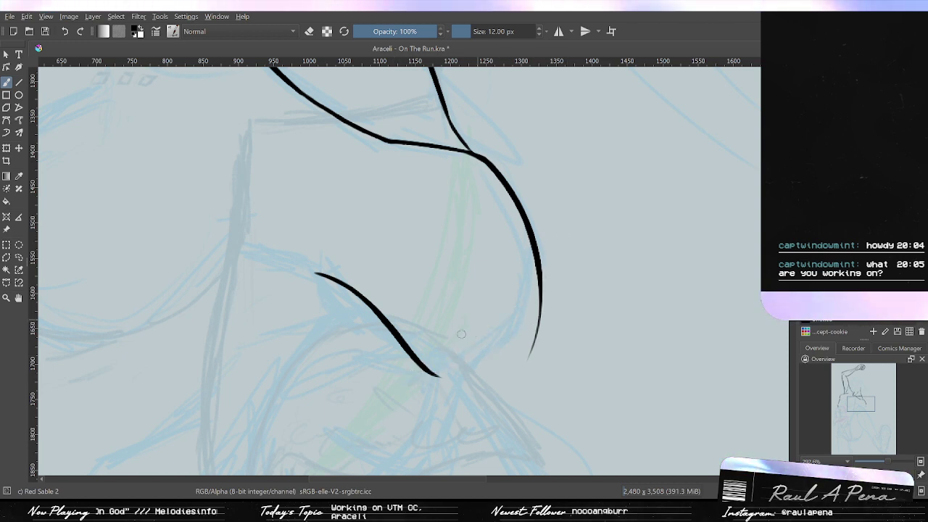
pyautogui.moveTo(400, 365); pyautogui.dragTo(555, 306)
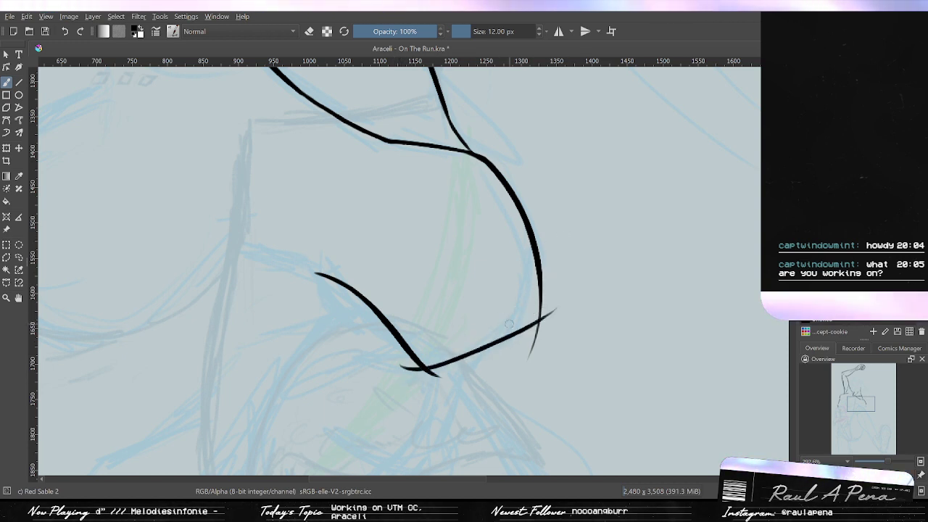
pyautogui.hotkey('ctrl', 'z')
pyautogui.moveTo(386, 368); pyautogui.dragTo(556, 297)
pyautogui.hotkey('ctrl', 'z')
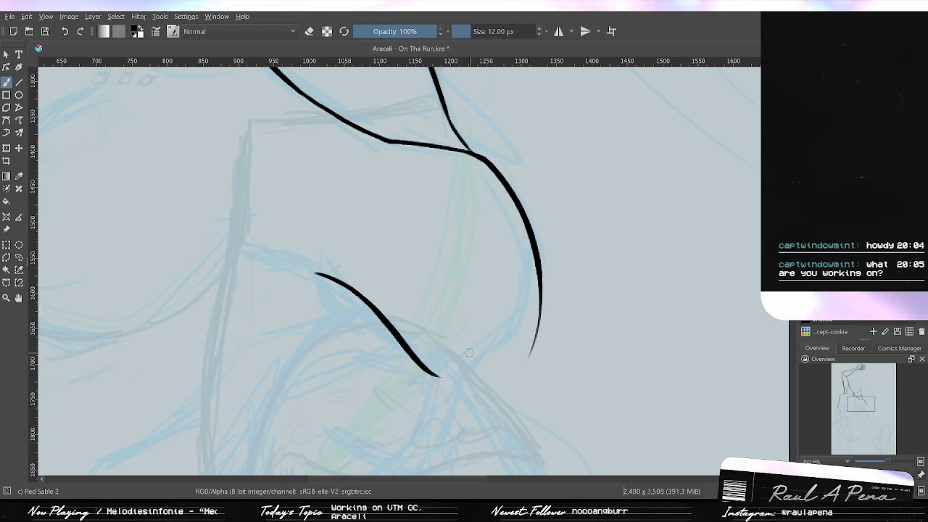
pyautogui.moveTo(458, 356)
pyautogui.mouseDown()
pyautogui.moveTo(545, 310)
pyautogui.moveTo(546, 296)
pyautogui.mouseUp()
pyautogui.hotkey('ctrl', 'z')
pyautogui.hotkey('ctrl', 'z')
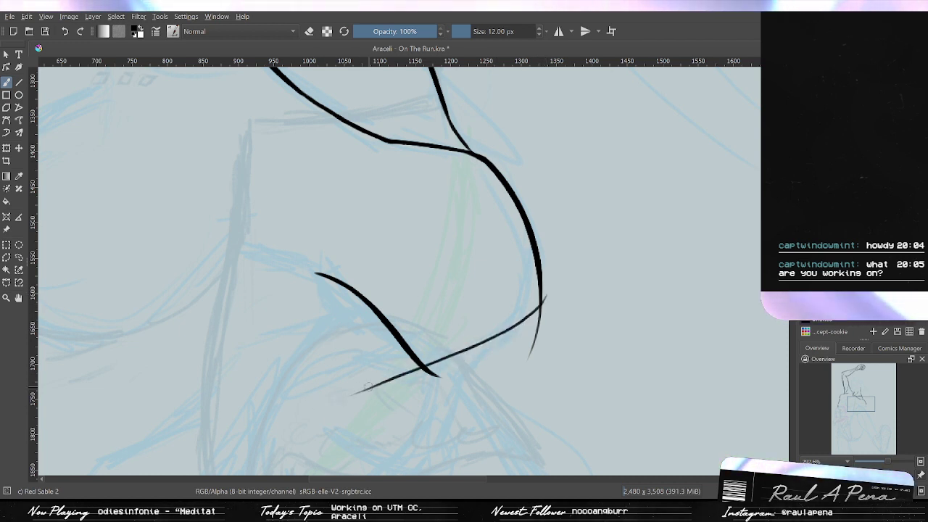
pyautogui.moveTo(324, 401); pyautogui.dragTo(564, 289)
pyautogui.hotkey('ctrl', 'z')
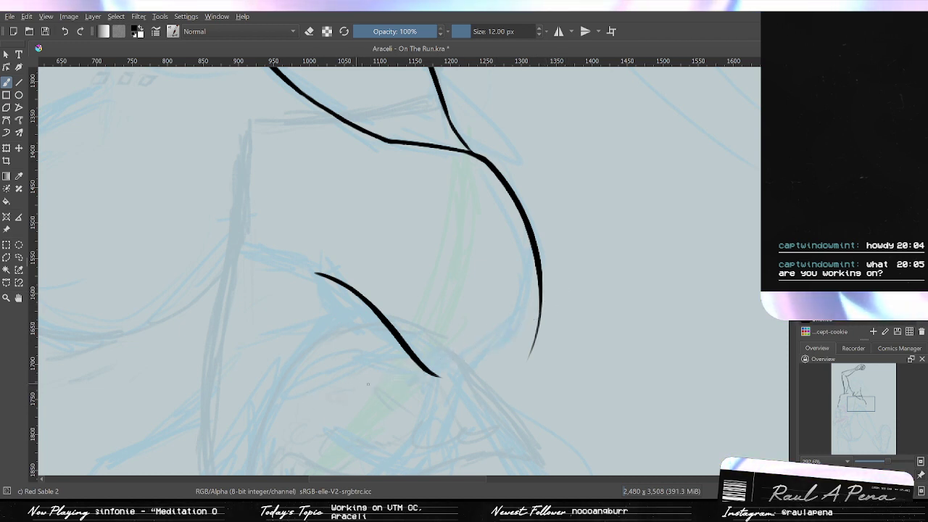
pyautogui.moveTo(362, 383)
pyautogui.mouseDown()
pyautogui.moveTo(621, 279)
pyautogui.moveTo(394, 370)
pyautogui.moveTo(579, 271)
pyautogui.moveTo(379, 382)
pyautogui.moveTo(559, 268)
pyautogui.mouseUp()
pyautogui.hotkey('ctrl', 'z')
pyautogui.hotkey('ctrl', 'z')
pyautogui.hotkey('ctrl', 'z')
pyautogui.moveTo(431, 375); pyautogui.dragTo(571, 248)
pyautogui.hotkey('ctrl', 'z')
pyautogui.moveTo(368, 379); pyautogui.dragTo(509, 313)
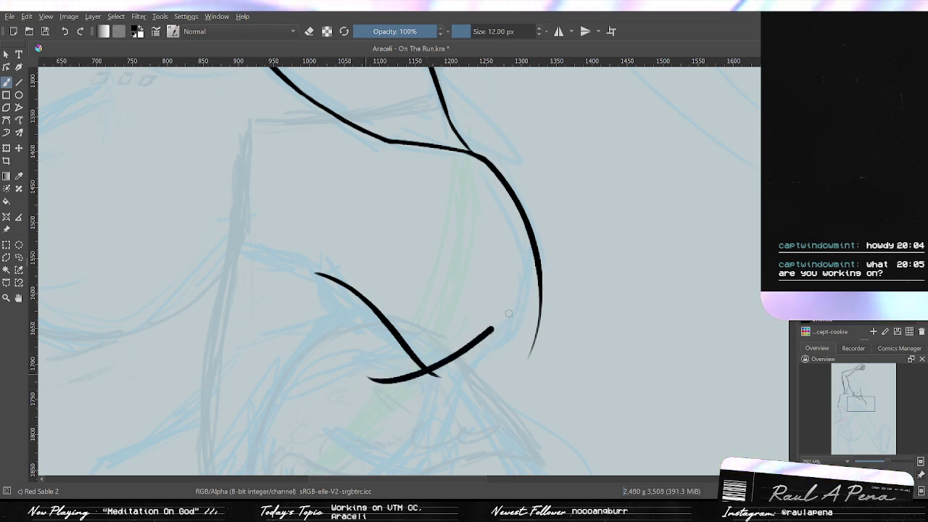
pyautogui.hotkey('ctrl', 'z')
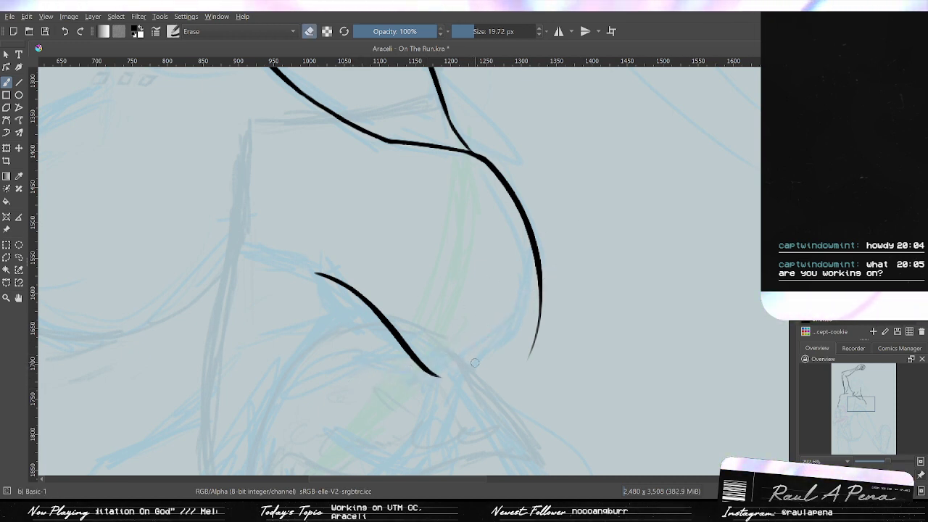
# Draw a long shallow arc that crosses the tapered end of the hip arc and the near end of the diagonal stroke.
pyautogui.press('/')
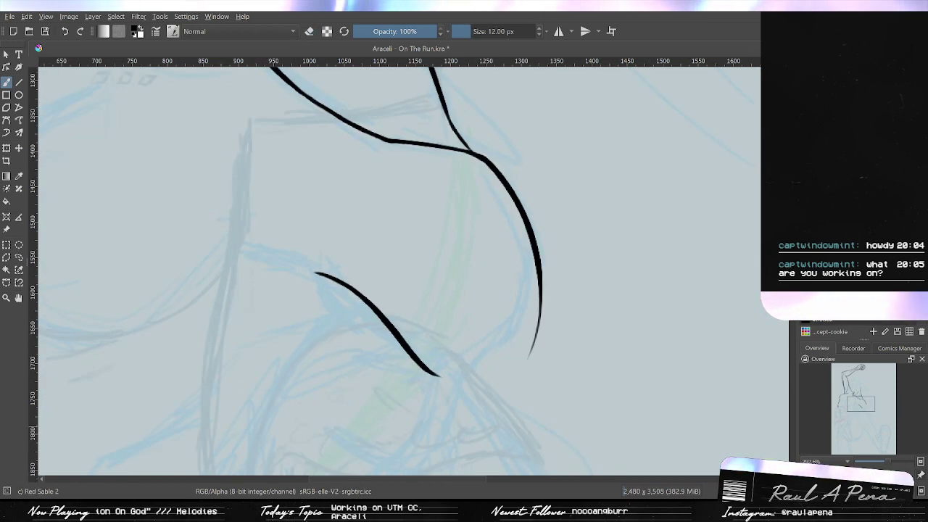
pyautogui.press('4')
pyautogui.press('4')
pyautogui.press('4')
pyautogui.press('4')
pyautogui.press('4')
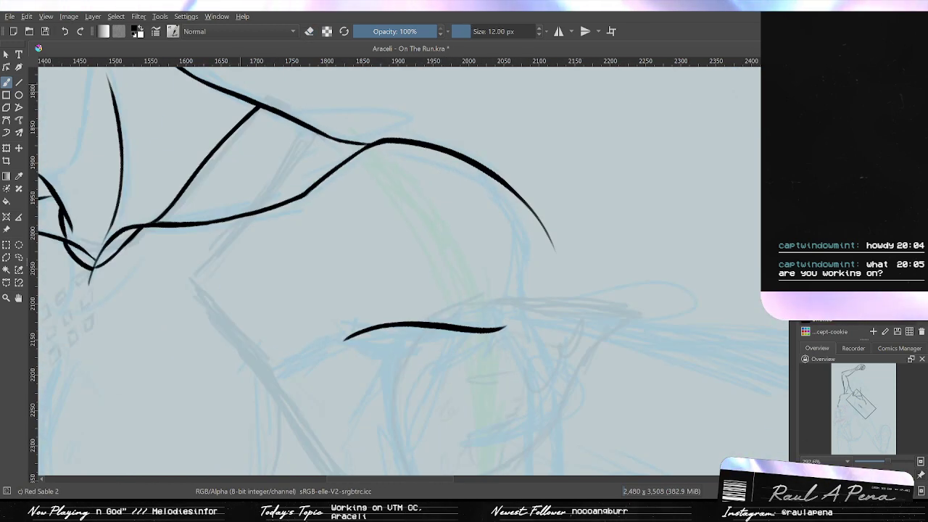
pyautogui.moveTo(812, 460)
pyautogui.mouseDown()
pyautogui.moveTo(815, 490)
pyautogui.moveTo(728, 398)
pyautogui.moveTo(529, 436)
pyautogui.moveTo(616, 510)
pyautogui.moveTo(706, 509)
pyautogui.mouseUp()
pyautogui.press('6')
pyautogui.press('4')
pyautogui.press('4')
pyautogui.press('4')
pyautogui.press('4')
pyautogui.press('4')
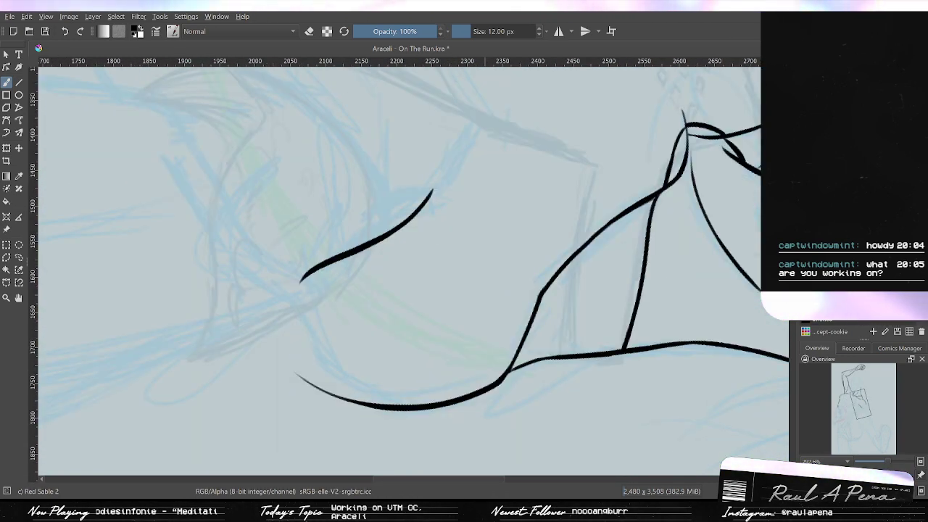
pyautogui.press('6')
pyautogui.press('6')
pyautogui.press('6')
pyautogui.press('6')
pyautogui.press('6')
pyautogui.press('6')
pyautogui.press('6')
pyautogui.press('6')
pyautogui.press('6')
pyautogui.press('4')
pyautogui.press('4')
pyautogui.press('4')
pyautogui.press('4')
pyautogui.press('4')
pyautogui.press('4')
pyautogui.press('4')
pyautogui.press('4')
pyautogui.press('6')
pyautogui.press('6')
pyautogui.press('6')
pyautogui.press('6')
pyautogui.press('6')
pyautogui.press('6')
pyautogui.press('6')
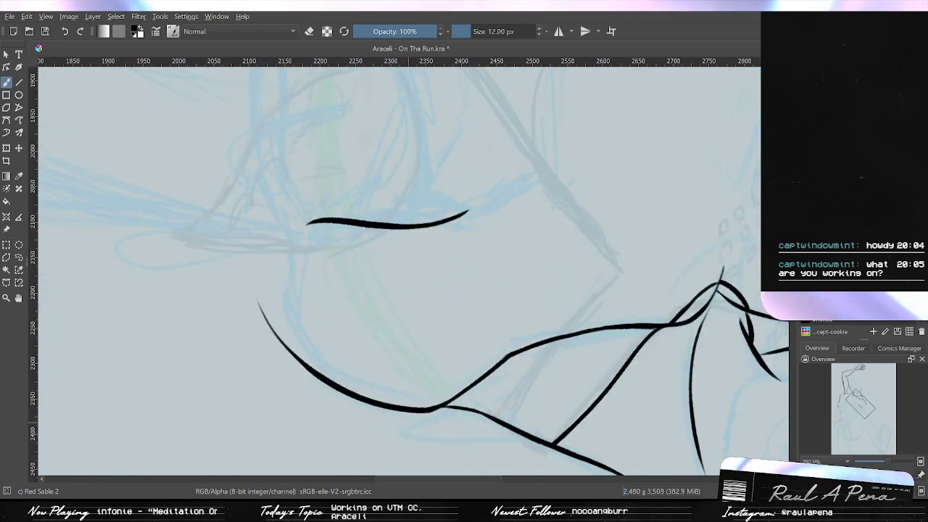
pyautogui.press('4')
pyautogui.press('4')
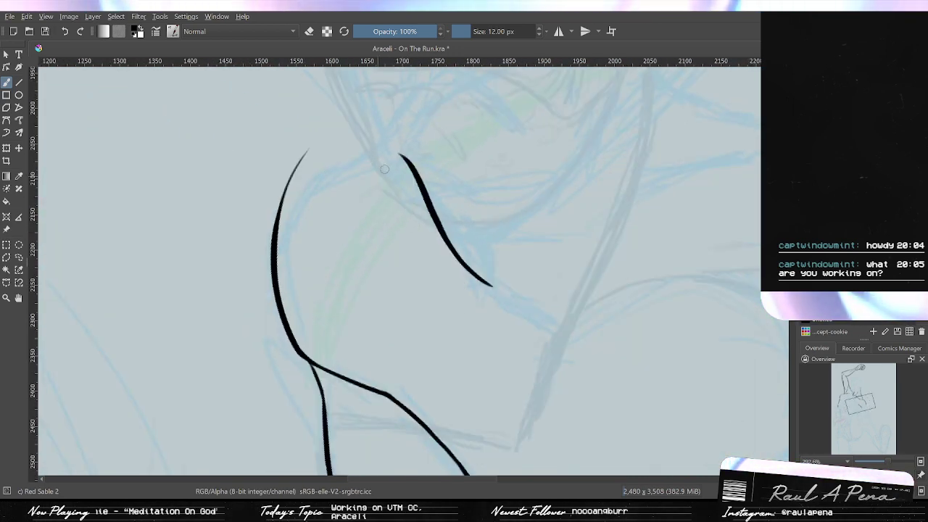
pyautogui.moveTo(185, 229)
pyautogui.mouseDown()
pyautogui.moveTo(413, 156)
pyautogui.moveTo(377, 159)
pyautogui.moveTo(122, 261)
pyautogui.mouseUp()
pyautogui.hotkey('ctrl', 'z')
pyautogui.hotkey('ctrl', 'z')
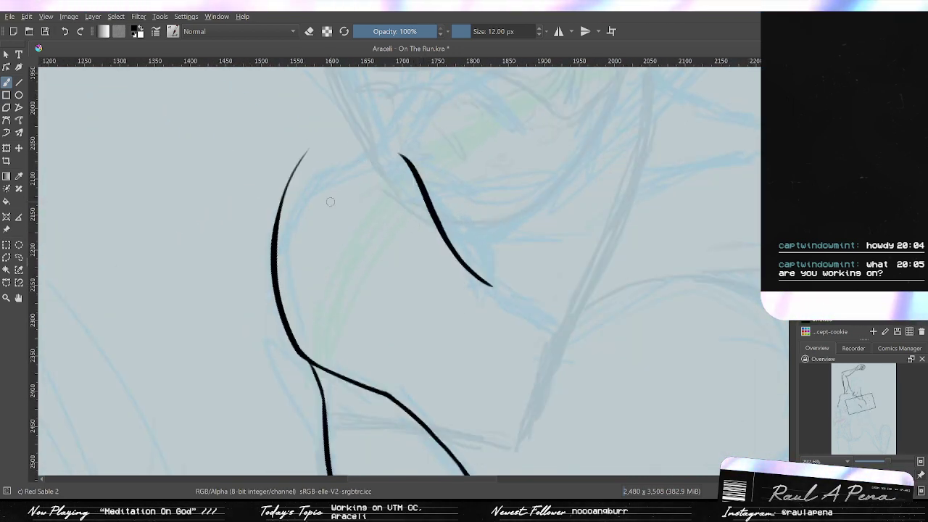
pyautogui.moveTo(444, 159)
pyautogui.mouseDown()
pyautogui.moveTo(372, 170)
pyautogui.moveTo(147, 263)
pyautogui.mouseUp()
pyautogui.hotkey('ctrl', 'z')
pyautogui.moveTo(406, 161); pyautogui.dragTo(244, 216)
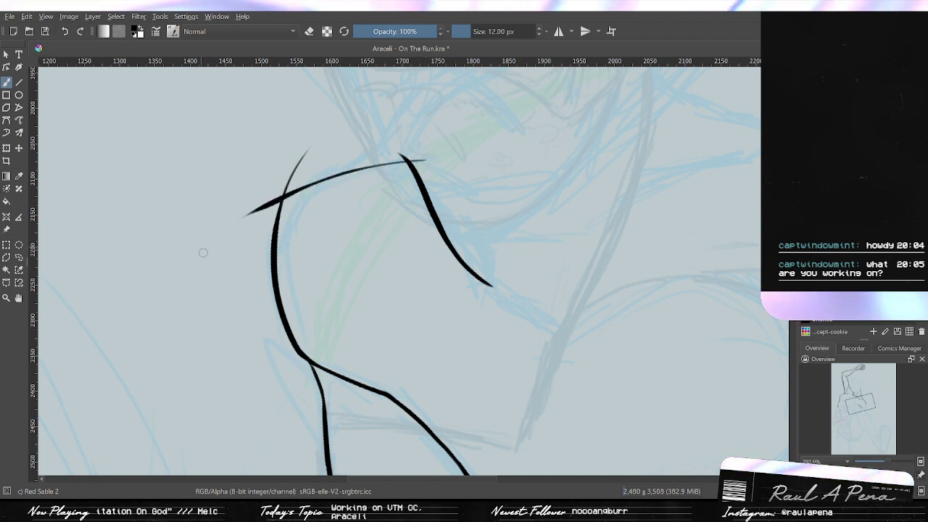
pyautogui.hotkey('ctrl', 'z')
pyautogui.moveTo(201, 263)
pyautogui.mouseDown()
pyautogui.moveTo(451, 154)
pyautogui.moveTo(478, 157)
pyautogui.mouseUp()
pyautogui.hotkey('ctrl', 'z')
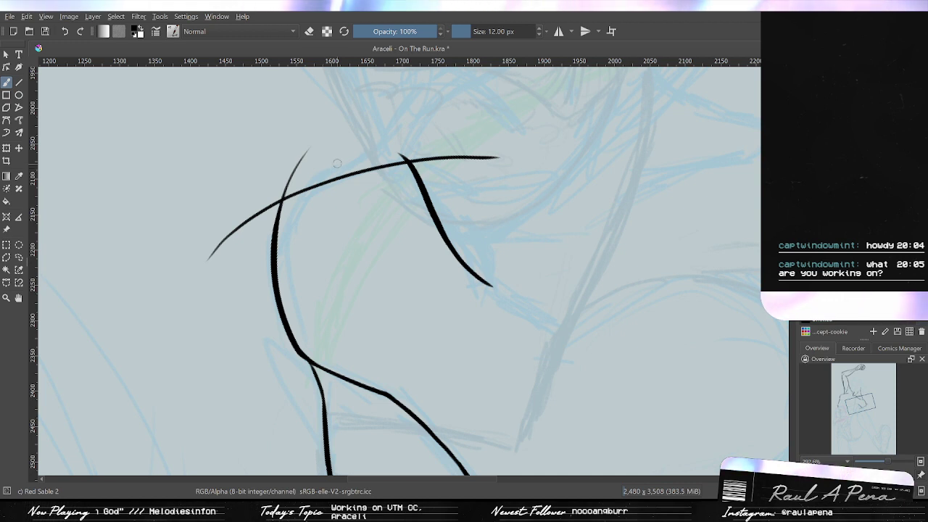
# Try to draw a rounded curve linking the start of the S-shaped diagonal stroke to the middle of the hip arc along the blue sketch.
pyautogui.moveTo(326, 169); pyautogui.dragTo(250, 319)
pyautogui.hotkey('ctrl', 'z')
pyautogui.moveTo(325, 168); pyautogui.dragTo(244, 327)
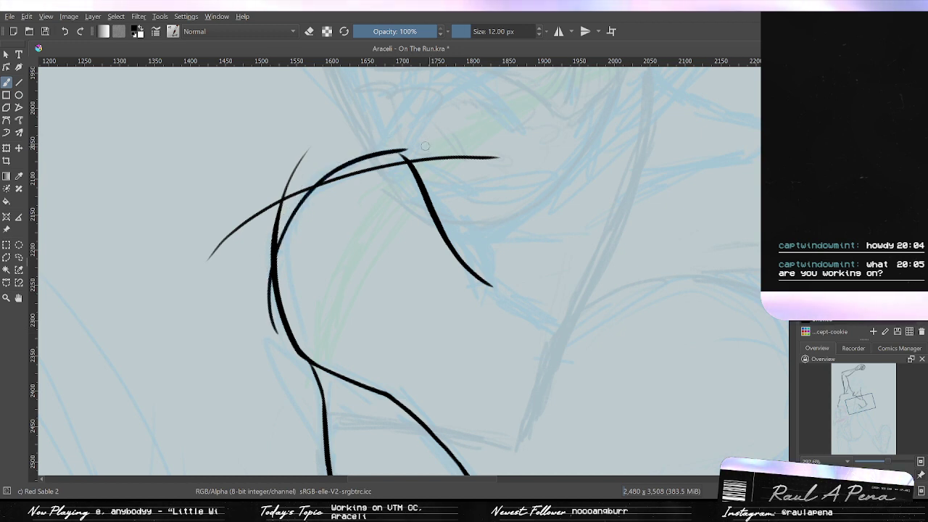
pyautogui.moveTo(374, 161)
pyautogui.mouseDown()
pyautogui.moveTo(246, 327)
pyautogui.moveTo(409, 133)
pyautogui.moveTo(317, 174)
pyautogui.moveTo(234, 316)
pyautogui.mouseUp()
pyautogui.hotkey('ctrl', 'z')
pyautogui.hotkey('ctrl', 'z')
pyautogui.hotkey('ctrl', 'z')
# Try to sweep the hip curve up from the hip arc's lower end past the diagonal stroke, keeping the long shallow arc.
pyautogui.moveTo(262, 371)
pyautogui.mouseDown()
pyautogui.moveTo(349, 162)
pyautogui.moveTo(406, 142)
pyautogui.moveTo(257, 320)
pyautogui.moveTo(403, 130)
pyautogui.mouseUp()
pyautogui.hotkey('ctrl', 'z')
pyautogui.hotkey('ctrl', 'z')
pyautogui.hotkey('ctrl', 'z')
pyautogui.hotkey('ctrl', 'z')
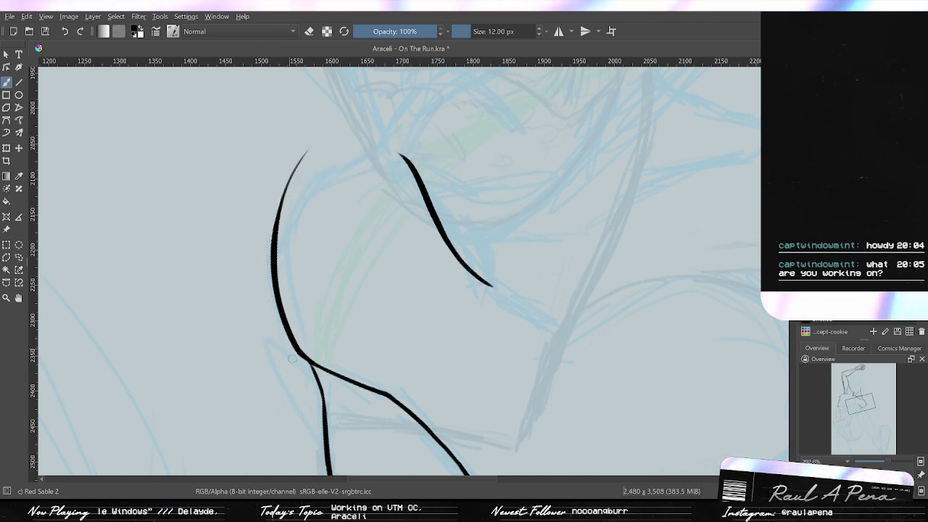
pyautogui.hotkey('ctrl', 'shift', 'z')
# Try to draw the rounded hip contour between the lower hip arc and the diagonal stroke's upper tip, including a short starting mark.
pyautogui.moveTo(269, 349)
pyautogui.mouseDown()
pyautogui.moveTo(273, 247)
pyautogui.moveTo(424, 123)
pyautogui.mouseUp()
pyautogui.hotkey('ctrl', 'z')
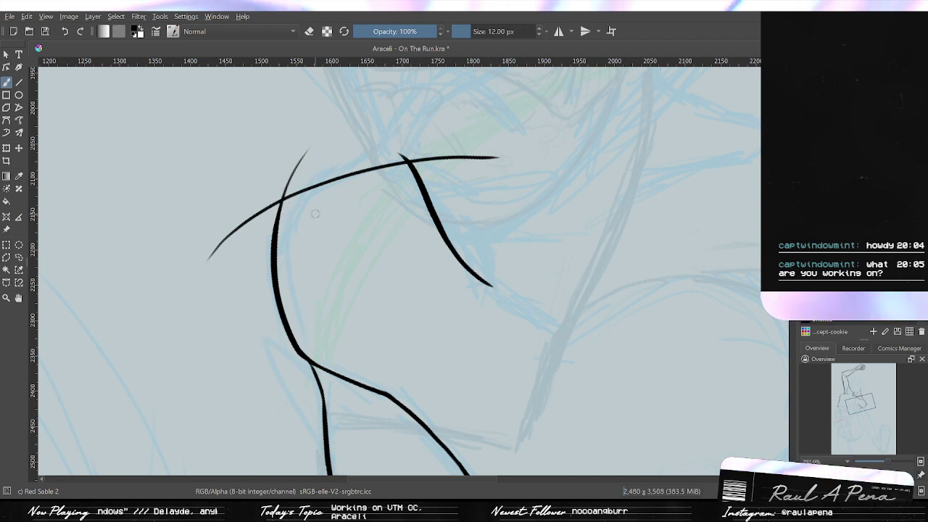
pyautogui.moveTo(297, 371)
pyautogui.mouseDown()
pyautogui.moveTo(415, 123)
pyautogui.moveTo(245, 376)
pyautogui.moveTo(419, 125)
pyautogui.moveTo(265, 351)
pyautogui.moveTo(439, 129)
pyautogui.mouseUp()
pyautogui.hotkey('ctrl', 'z')
pyautogui.hotkey('ctrl', 'z')
pyautogui.hotkey('ctrl', 'z')
pyautogui.hotkey('ctrl', 'z')
pyautogui.hotkey('ctrl', 'z')
pyautogui.moveTo(395, 151); pyautogui.dragTo(342, 171)
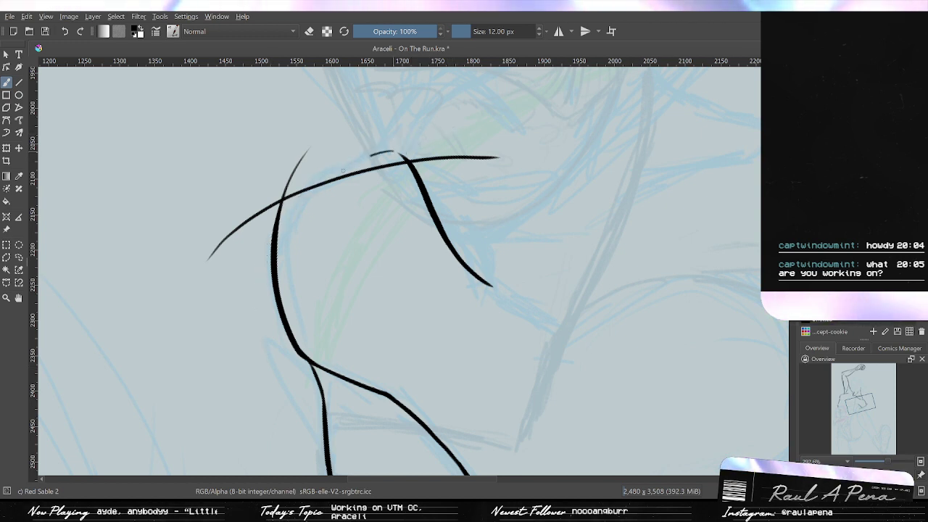
pyautogui.hotkey('ctrl', 'z')
# Try to draw a wider hip curve bulging outside the hip arc and extending past the diagonal stroke's upper tip.
pyautogui.moveTo(268, 358); pyautogui.dragTo(448, 116)
pyautogui.hotkey('ctrl', 'z')
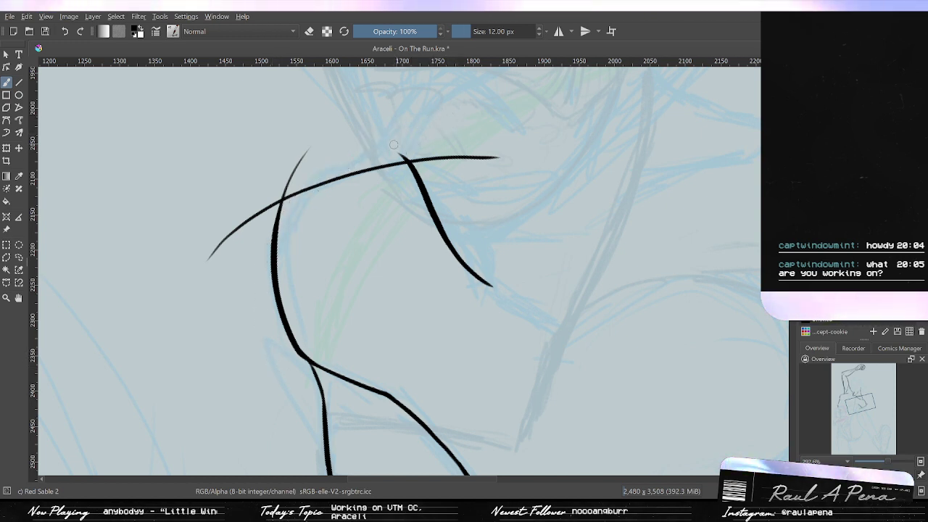
pyautogui.moveTo(471, 148); pyautogui.dragTo(218, 331)
pyautogui.hotkey('ctrl', 'z')
pyautogui.moveTo(276, 377); pyautogui.dragTo(464, 147)
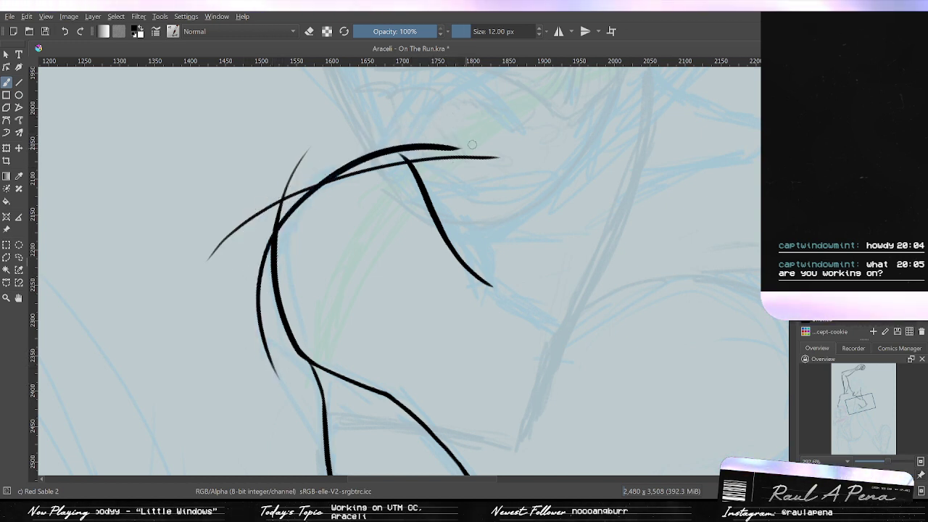
pyautogui.hotkey('ctrl', 'z')
pyautogui.moveTo(403, 158); pyautogui.dragTo(221, 315)
pyautogui.hotkey('ctrl', 'z')
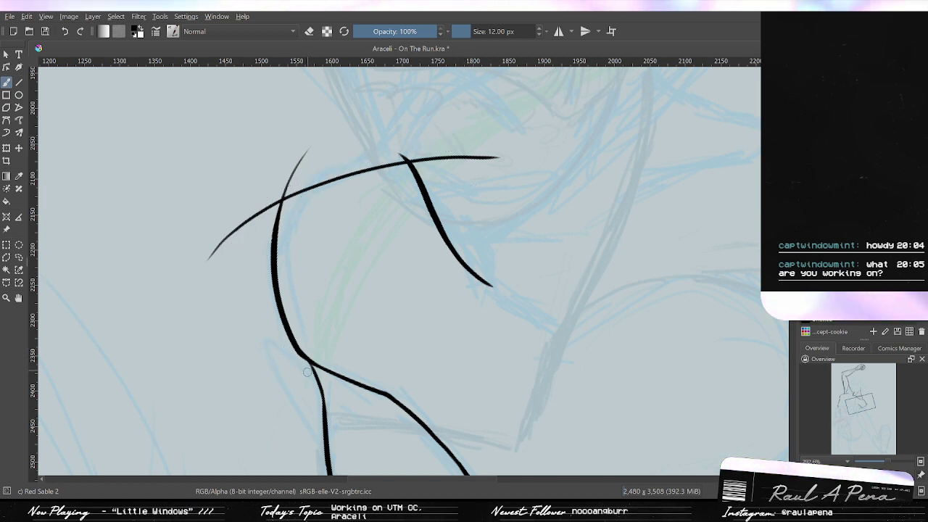
# Try to draw a hip curve touching the hip arc's middle and ending above the shallow arc near the diagonal stroke.
pyautogui.moveTo(293, 397); pyautogui.dragTo(478, 124)
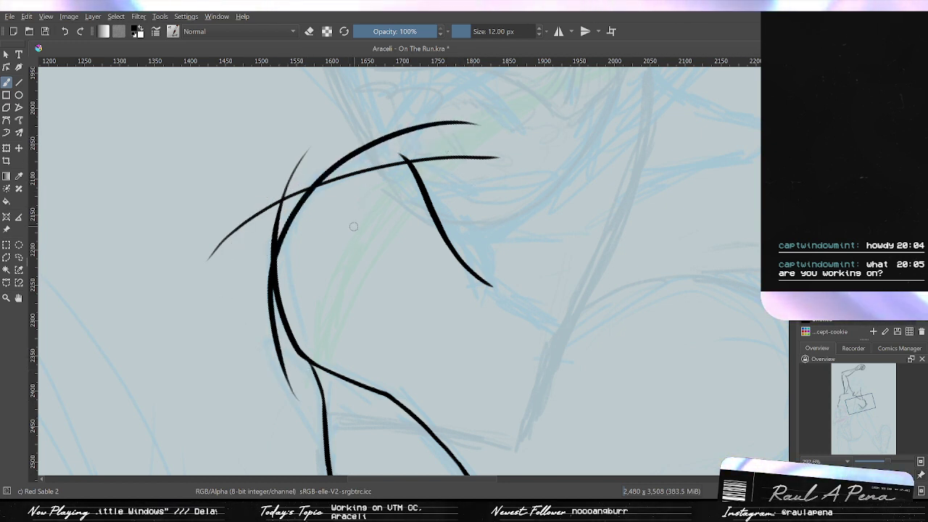
pyautogui.hotkey('ctrl', 'z')
pyautogui.moveTo(279, 250); pyautogui.dragTo(463, 141)
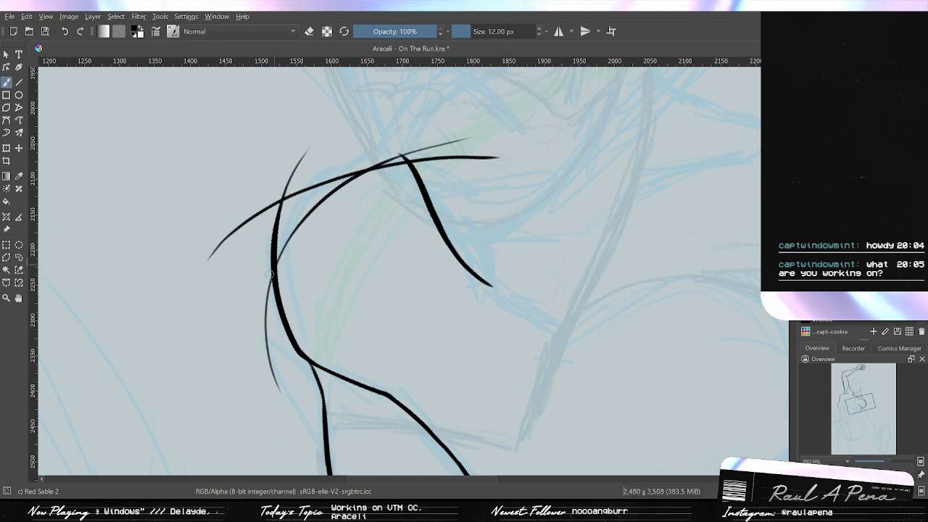
pyautogui.hotkey('ctrl', 'z')
pyautogui.moveTo(282, 228); pyautogui.dragTo(405, 140)
pyautogui.hotkey('ctrl', 'z')
pyautogui.moveTo(277, 258); pyautogui.dragTo(439, 138)
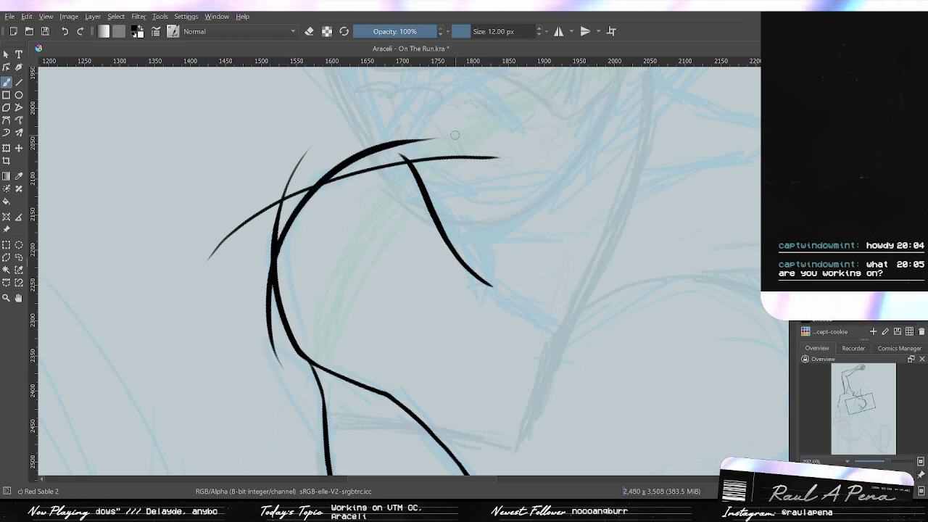
pyautogui.hotkey('ctrl', 'z')
# Try to draw a much longer hip curve sweeping over the shallow arc and well beyond its far end.
pyautogui.moveTo(269, 358)
pyautogui.mouseDown()
pyautogui.moveTo(403, 148)
pyautogui.moveTo(491, 153)
pyautogui.mouseUp()
pyautogui.hotkey('ctrl', 'z')
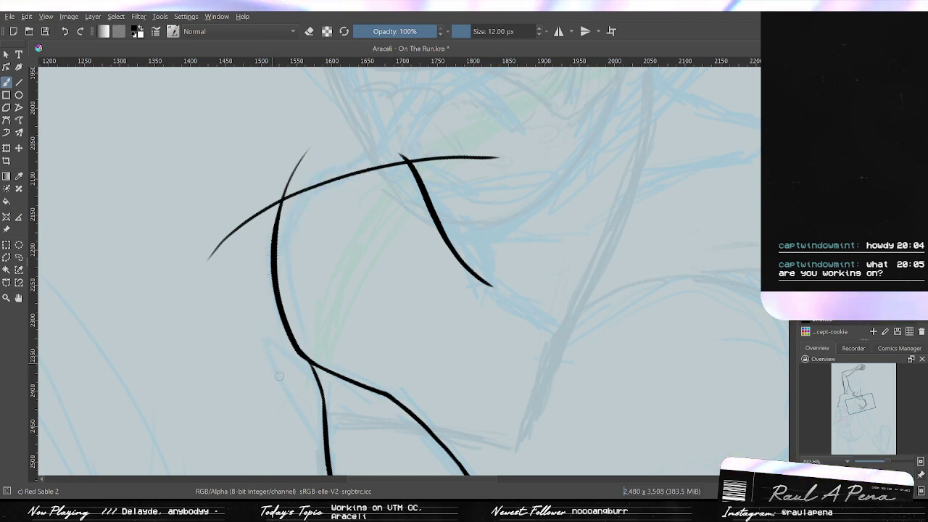
pyautogui.moveTo(279, 378); pyautogui.dragTo(487, 135)
pyautogui.hotkey('ctrl', 'z')
pyautogui.moveTo(265, 369); pyautogui.dragTo(601, 149)
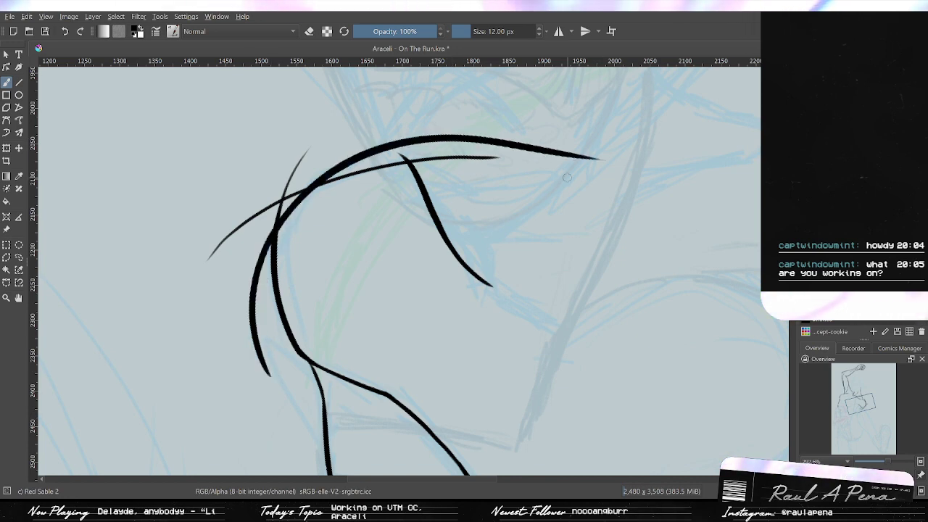
pyautogui.hotkey('ctrl', 'z')
pyautogui.moveTo(552, 175); pyautogui.dragTo(377, 395)
pyautogui.hotkey('ctrl', 'z')
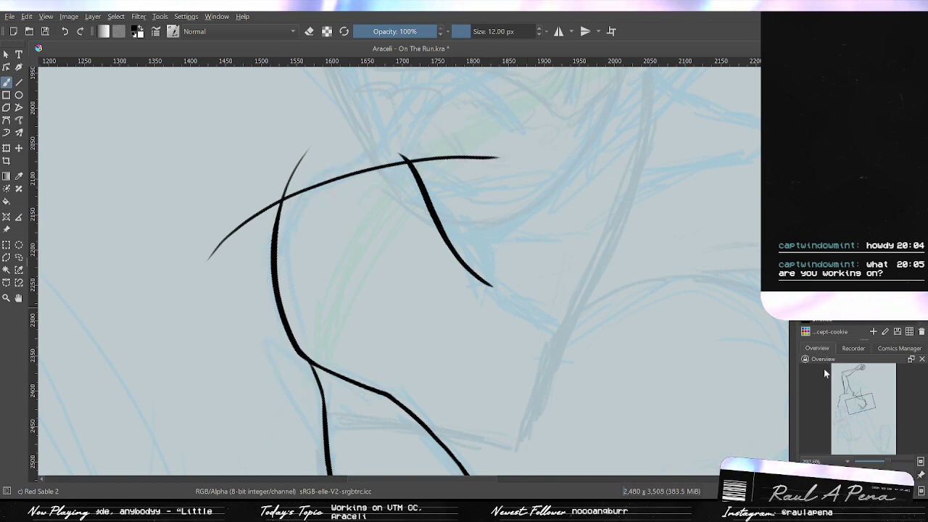
# Try to draw a broad arch over the hip arc and the S-shaped stroke's tip with the canvas rotated.
pyautogui.hotkey('ctrl', ']')
pyautogui.hotkey('ctrl', ']')
pyautogui.hotkey('ctrl', ']')
pyautogui.hotkey('ctrl', ']')
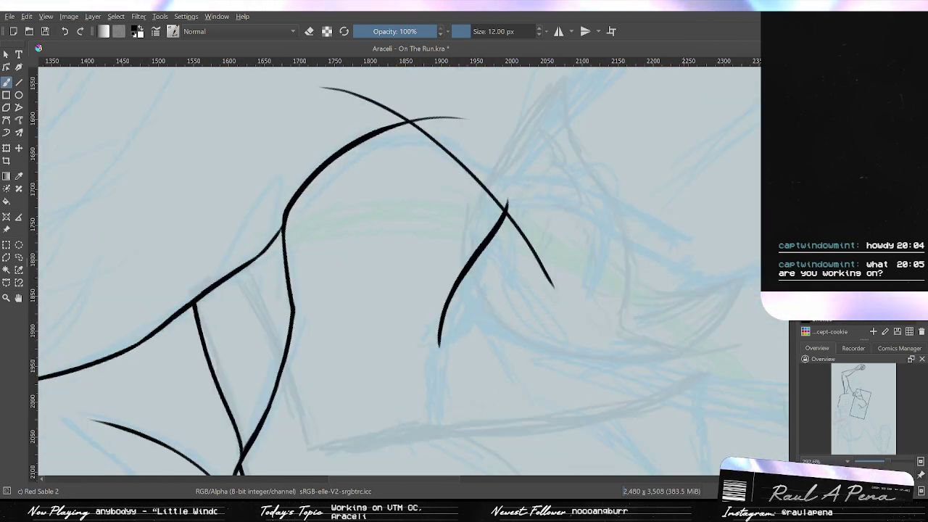
pyautogui.moveTo(511, 241)
pyautogui.mouseDown()
pyautogui.moveTo(206, 270)
pyautogui.moveTo(226, 216)
pyautogui.moveTo(512, 244)
pyautogui.mouseUp()
pyautogui.hotkey('ctrl', 'z')
pyautogui.hotkey('ctrl', 'z')
pyautogui.moveTo(528, 274)
pyautogui.mouseDown()
pyautogui.moveTo(481, 165)
pyautogui.moveTo(200, 292)
pyautogui.mouseUp()
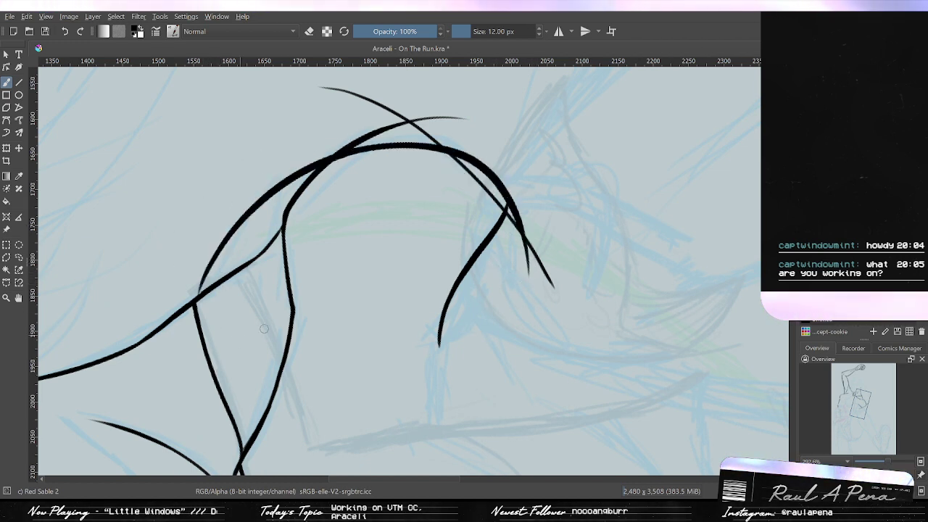
pyautogui.hotkey('ctrl', 'z')
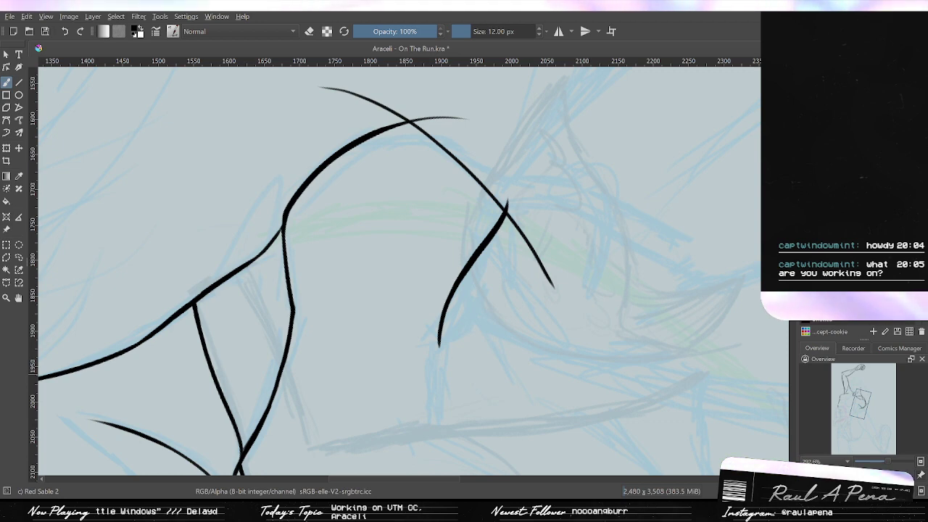
# Try to draw a curve from the tip of the S-shaped stroke past the tapered end of the hip arc on the re-rotated canvas.
pyautogui.press('6')
pyautogui.press('6')
pyautogui.press('6')
pyautogui.press('6')
pyautogui.press('6')
pyautogui.press('5')
pyautogui.press('6')
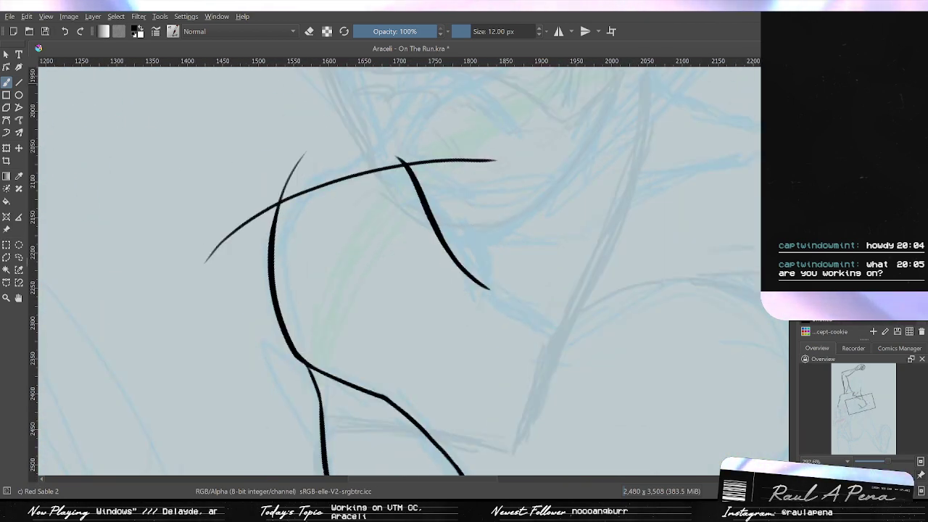
pyautogui.moveTo(374, 157); pyautogui.dragTo(300, 229)
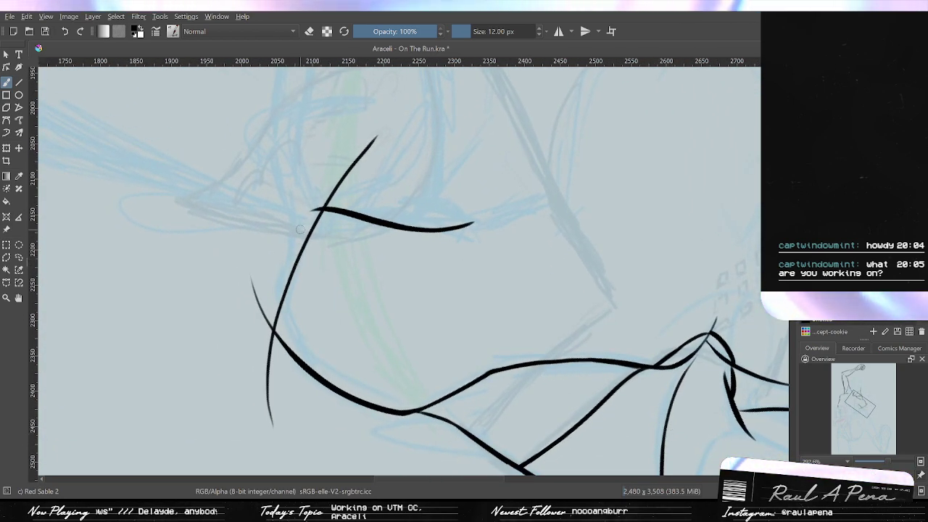
pyautogui.moveTo(296, 192); pyautogui.dragTo(328, 434)
pyautogui.hotkey('ctrl', 'z')
pyautogui.moveTo(320, 196); pyautogui.dragTo(356, 460)
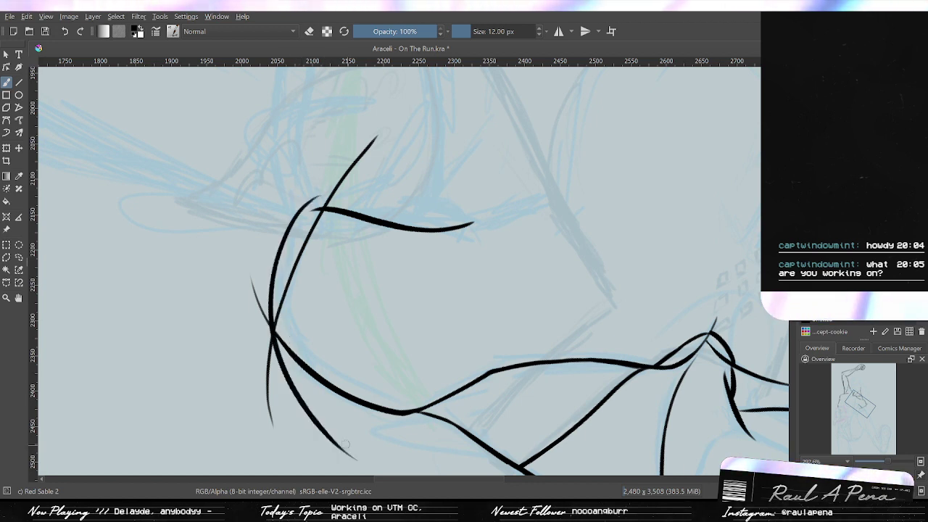
# Draw a long round arc that passes beyond the S-shaped stroke's tip and crosses the hip arc along the blue sketch.
pyautogui.hotkey('ctrl', 'z')
pyautogui.moveTo(319, 205); pyautogui.dragTo(375, 435)
pyautogui.hotkey('ctrl', 'z')
pyautogui.moveTo(374, 172)
pyautogui.mouseDown()
pyautogui.moveTo(381, 442)
pyautogui.moveTo(319, 405)
pyautogui.moveTo(447, 103)
pyautogui.mouseUp()
pyautogui.hotkey('ctrl', 'z')
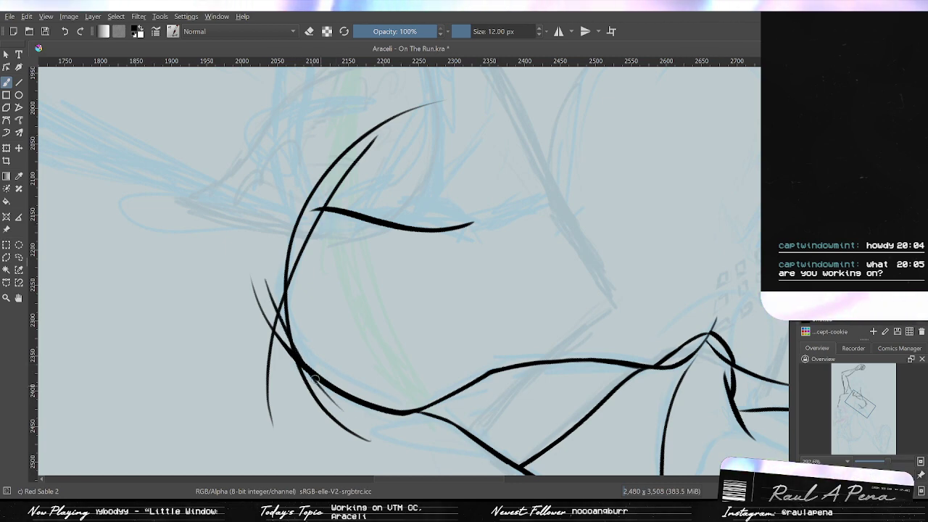
# Try to smooth the junction of the new round arc and the hip arc with a short tapered stroke.
pyautogui.hotkey('ctrl', 'z')
pyautogui.hotkey('ctrl', 'z')
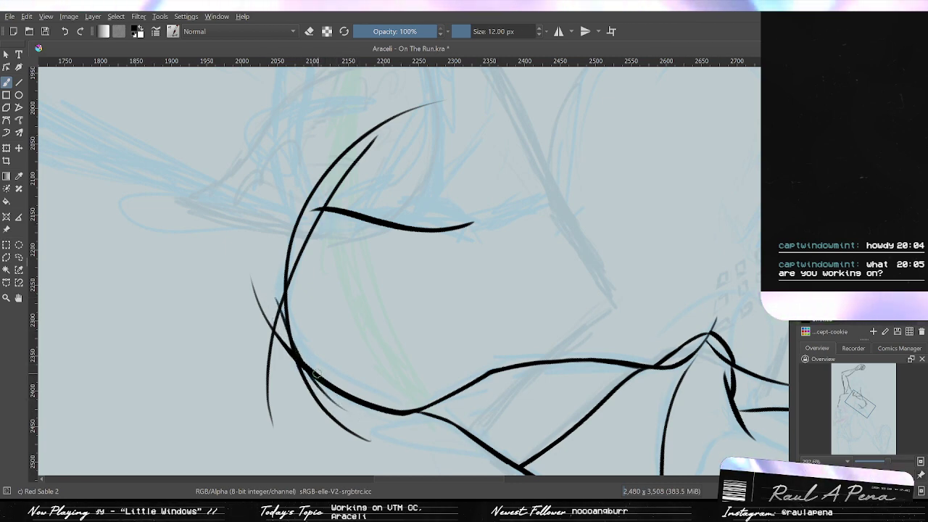
pyautogui.scroll(2, 310, 390)
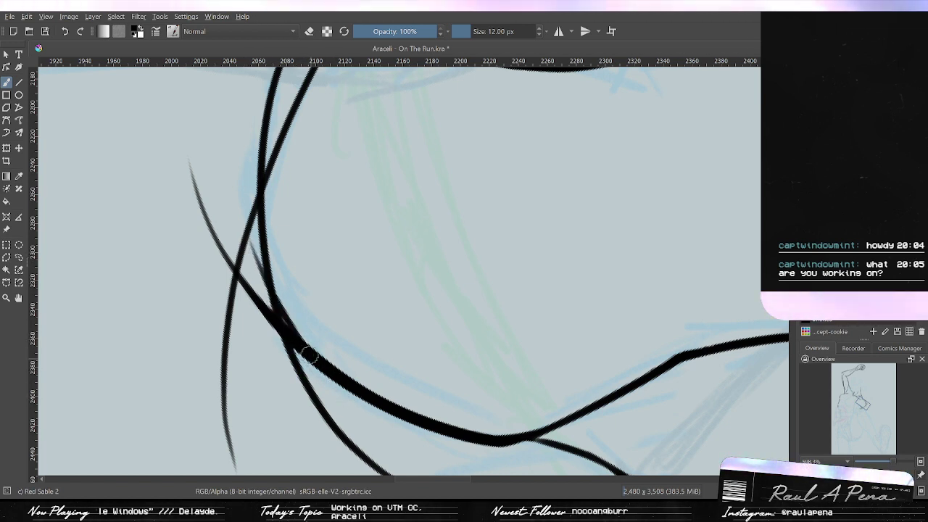
pyautogui.hotkey('ctrl', 'z')
pyautogui.moveTo(252, 236); pyautogui.dragTo(296, 342)
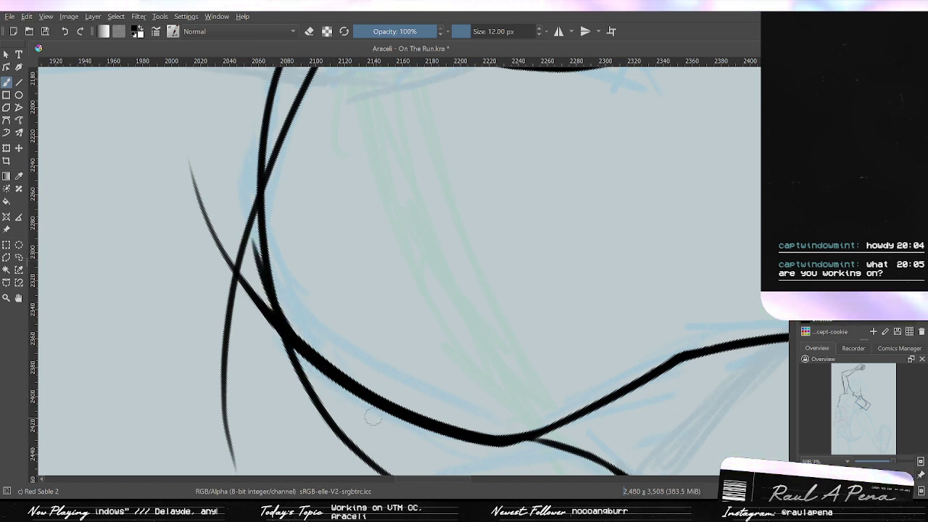
pyautogui.hotkey('ctrl', 'z')
pyautogui.moveTo(246, 187); pyautogui.dragTo(303, 350)
pyautogui.hotkey('ctrl', 'z')
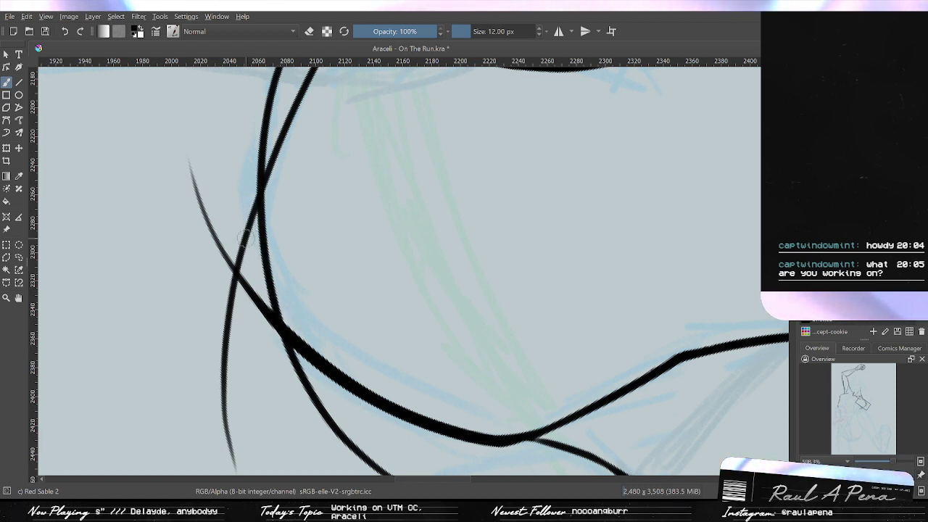
# Try longer tapered strokes running from the crossing of the two long arcs down into the thick part of the hip arc.
pyautogui.moveTo(243, 219); pyautogui.dragTo(293, 339)
pyautogui.hotkey('ctrl', 'z')
pyautogui.moveTo(256, 216); pyautogui.dragTo(312, 359)
pyautogui.hotkey('ctrl', 'z')
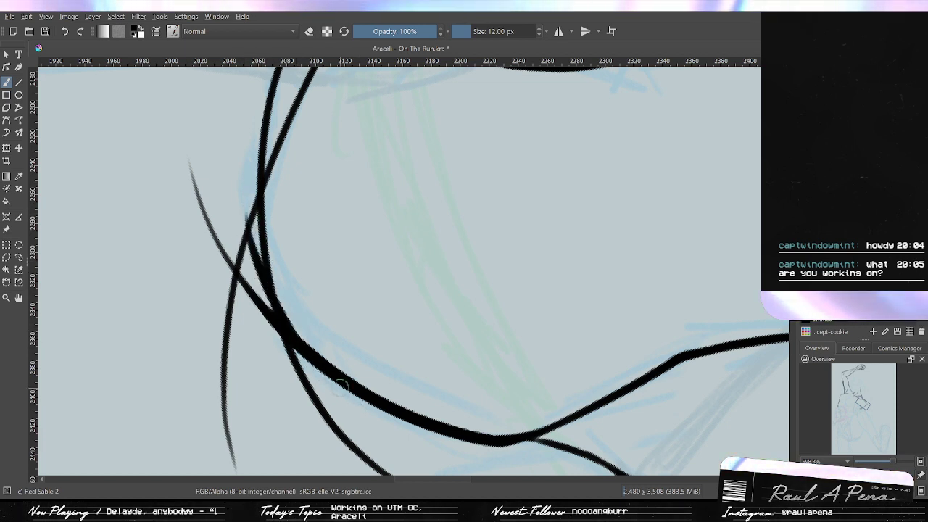
pyautogui.hotkey('ctrl', 'z')
pyautogui.moveTo(249, 205); pyautogui.dragTo(346, 406)
pyautogui.hotkey('ctrl', 'z')
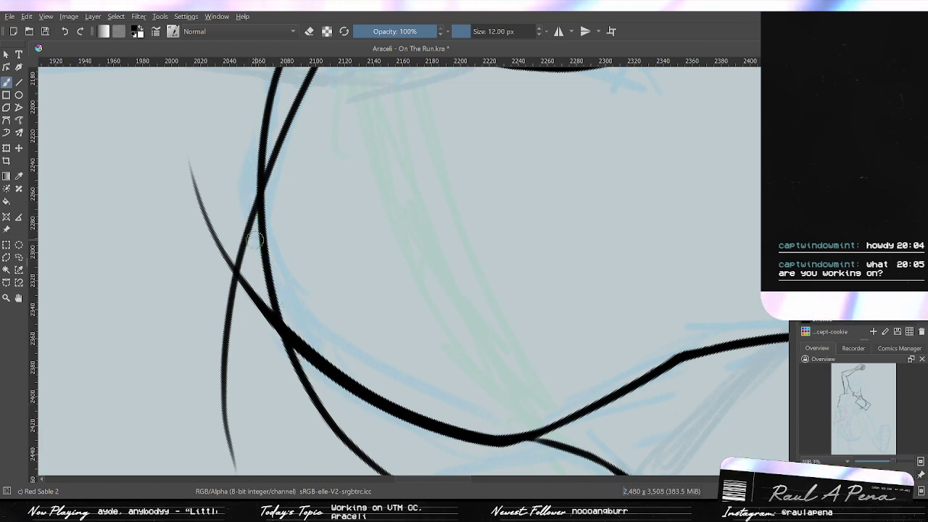
# Draw a short tapered stroke that thickens the round arc where it merges into the hip arc.
pyautogui.moveTo(252, 246); pyautogui.dragTo(305, 351)
pyautogui.hotkey('ctrl', 'z')
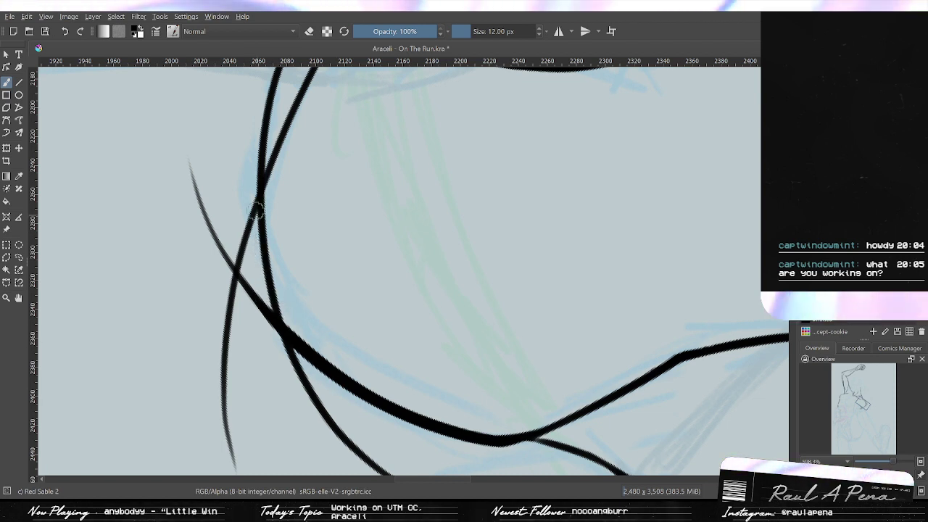
pyautogui.moveTo(250, 231); pyautogui.dragTo(304, 349)
pyautogui.hotkey('ctrl', 'z')
pyautogui.moveTo(262, 227); pyautogui.dragTo(327, 368)
pyautogui.hotkey('ctrl', 'z')
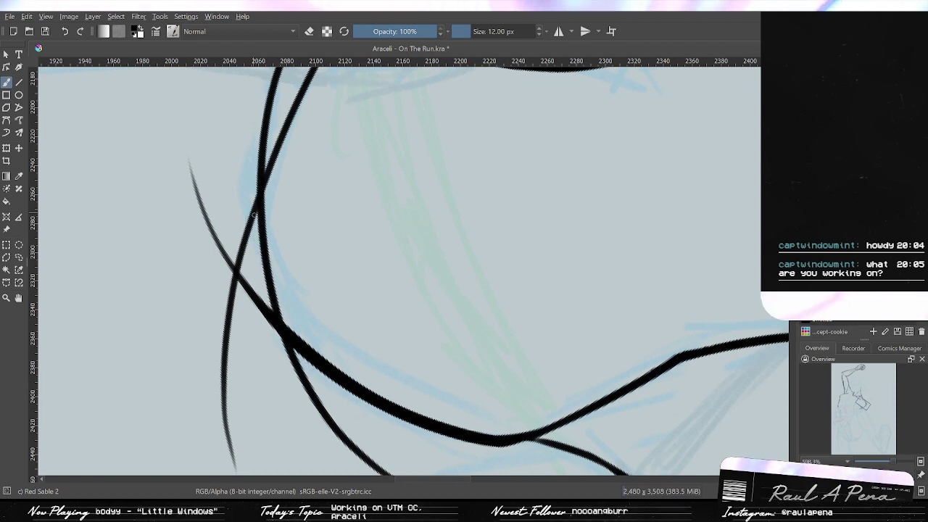
pyautogui.moveTo(258, 213); pyautogui.dragTo(325, 367)
pyautogui.moveTo(281, 214)
pyautogui.mouseDown()
pyautogui.moveTo(310, 333)
pyautogui.moveTo(333, 222)
pyautogui.mouseUp()
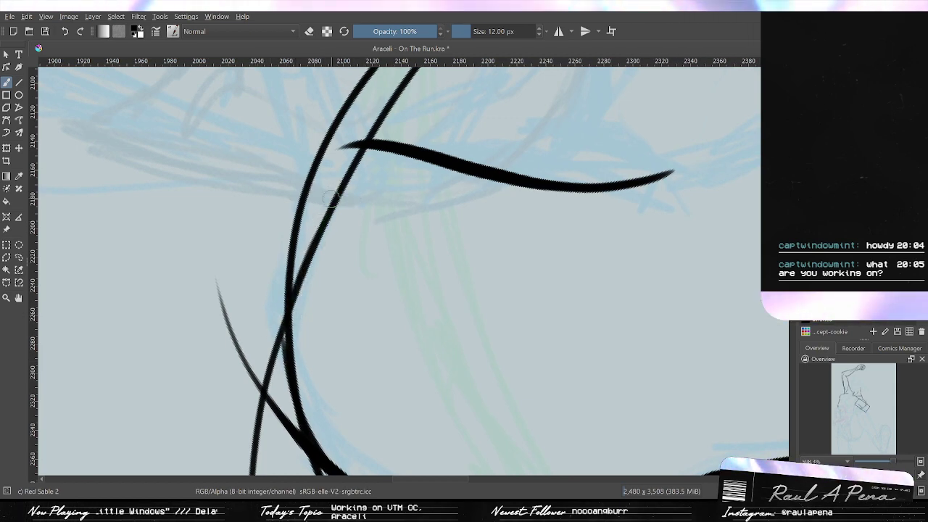
# Reset the canvas rotation and erase the hip arc's loose tail and the straighter arc's overshooting end outside the curve.
pyautogui.scroll(-4, 419, 301)
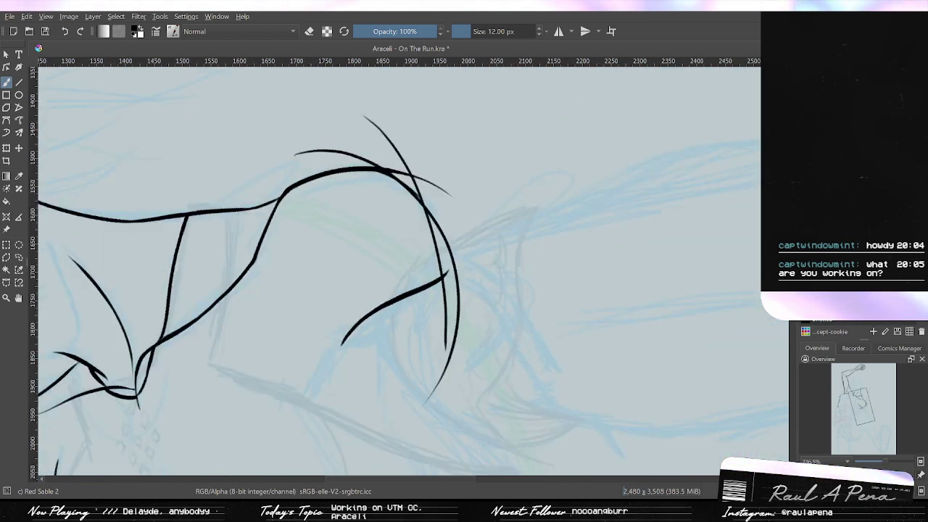
pyautogui.press('5')
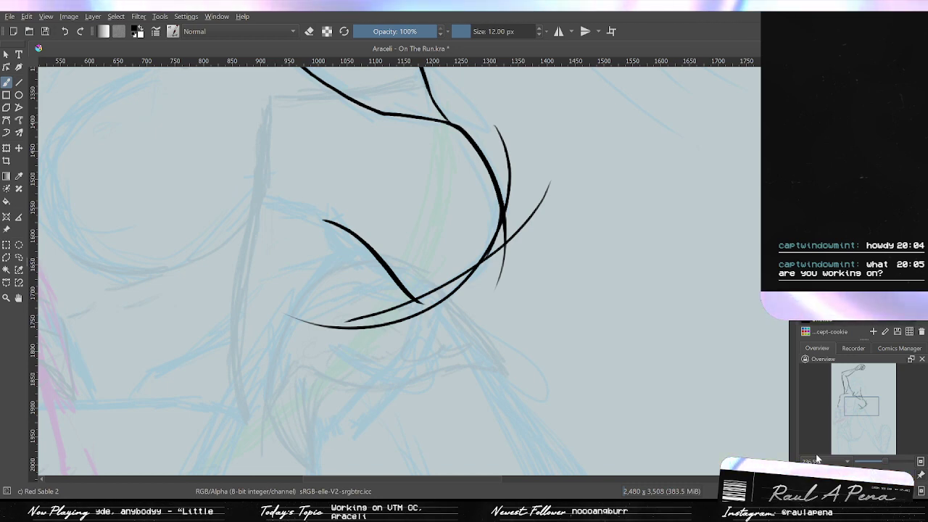
pyautogui.moveTo(557, 286); pyautogui.dragTo(560, 257)
pyautogui.press('/')
pyautogui.scroll(-4, 560, 257)
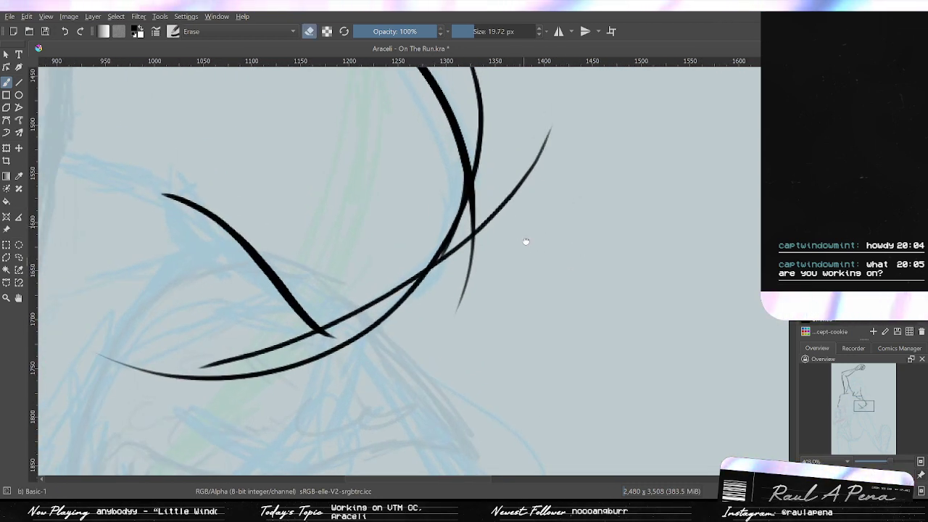
pyautogui.moveTo(500, 361); pyautogui.dragTo(498, 307)
pyautogui.moveTo(466, 353)
pyautogui.mouseDown()
pyautogui.moveTo(487, 326)
pyautogui.moveTo(439, 368)
pyautogui.moveTo(457, 345)
pyautogui.mouseUp()
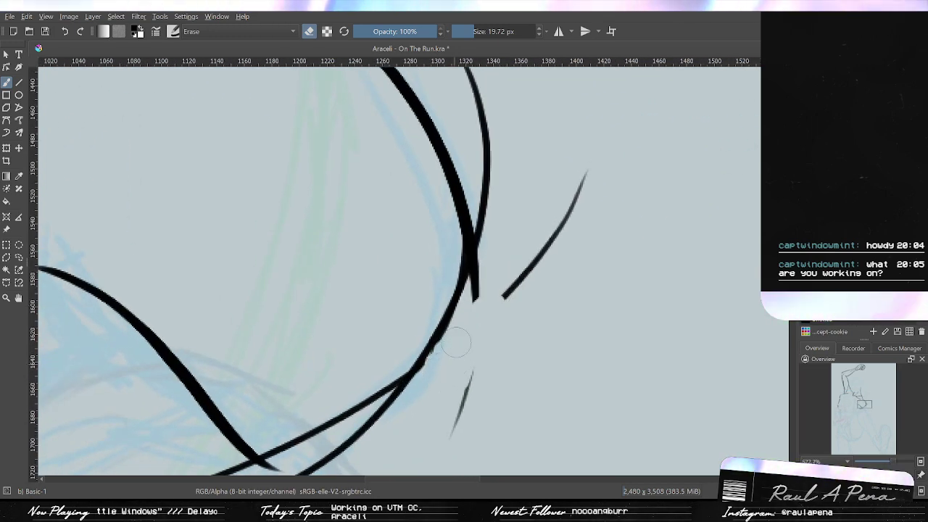
pyautogui.moveTo(472, 309)
pyautogui.mouseDown()
pyautogui.moveTo(486, 287)
pyautogui.moveTo(431, 389)
pyautogui.moveTo(470, 298)
pyautogui.moveTo(430, 393)
pyautogui.moveTo(463, 321)
pyautogui.moveTo(433, 367)
pyautogui.moveTo(604, 169)
pyautogui.mouseUp()
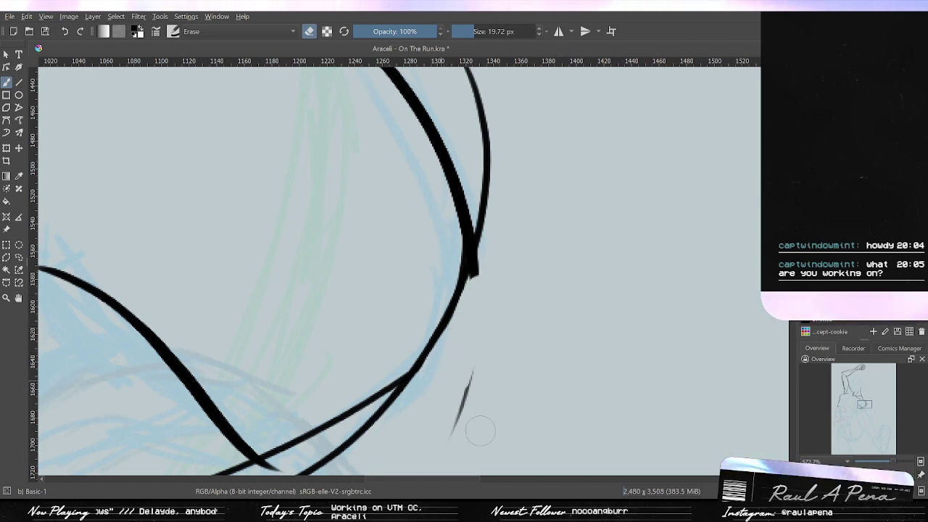
pyautogui.moveTo(472, 380)
pyautogui.mouseDown()
pyautogui.moveTo(497, 356)
pyautogui.moveTo(436, 272)
pyautogui.mouseUp()
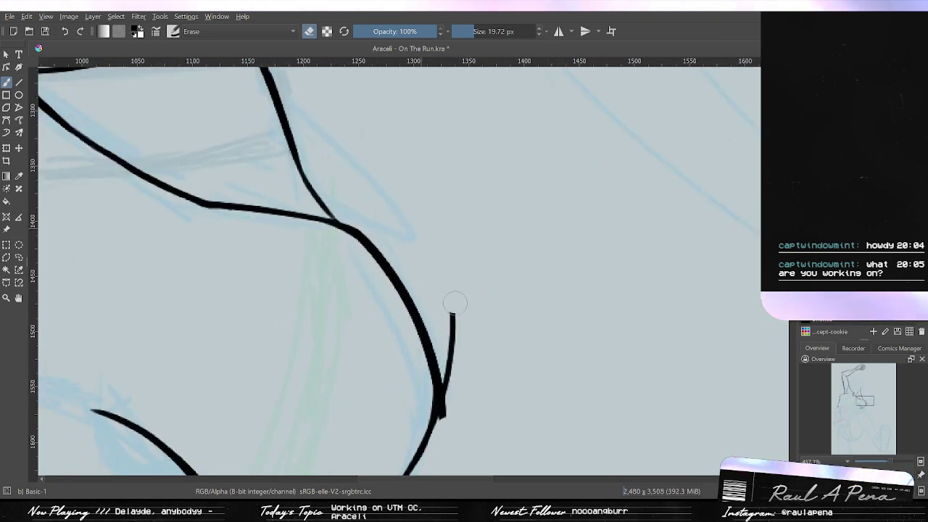
# Clean the lump where the round arc joins the hip arc and erase the round arc's section below the crossing.
pyautogui.scroll(4, 458, 372)
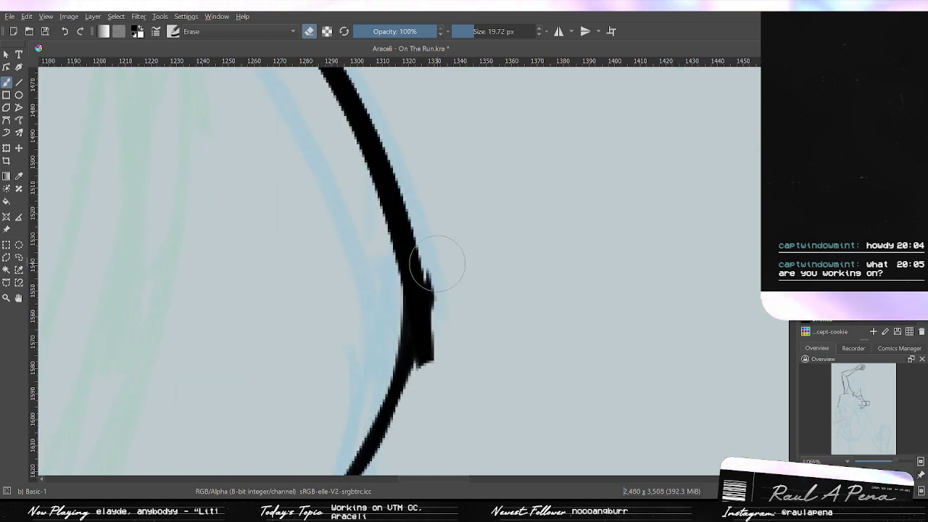
pyautogui.moveTo(457, 288)
pyautogui.mouseDown()
pyautogui.moveTo(458, 319)
pyautogui.moveTo(458, 284)
pyautogui.moveTo(441, 356)
pyautogui.moveTo(447, 373)
pyautogui.moveTo(445, 317)
pyautogui.mouseUp()
pyautogui.scroll(-4, 452, 252)
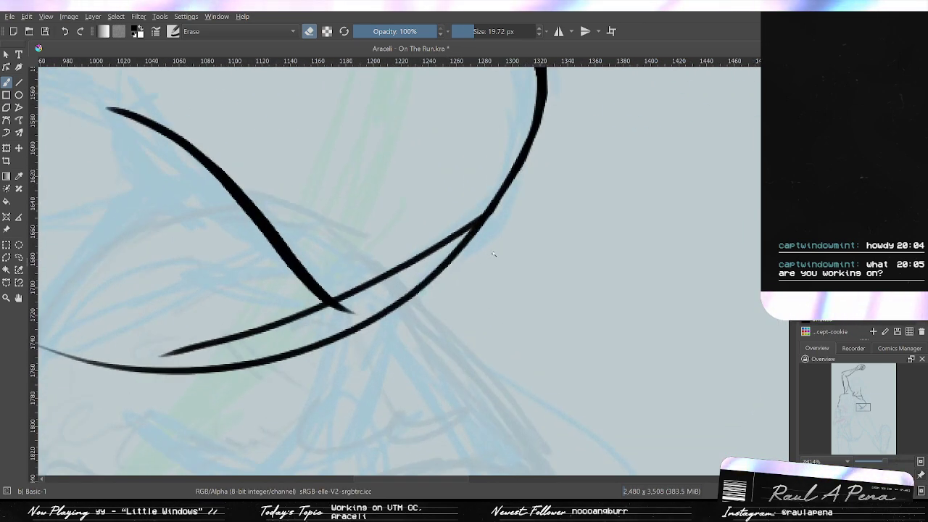
pyautogui.moveTo(530, 306); pyautogui.dragTo(578, 268)
pyautogui.moveTo(435, 351); pyautogui.dragTo(407, 358)
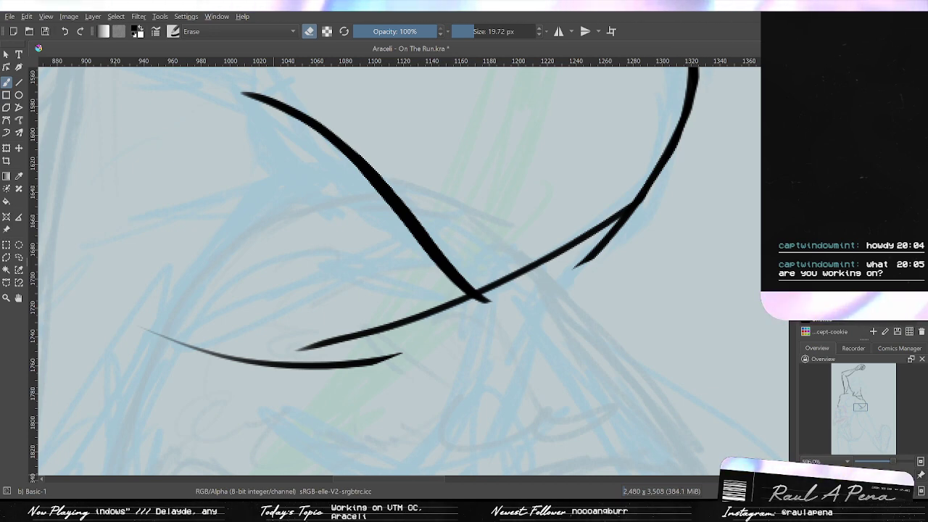
# Show the whole figure's rough sketch at full strength and compare the two versions of the face.
pyautogui.scroll(-8, 398, 268)
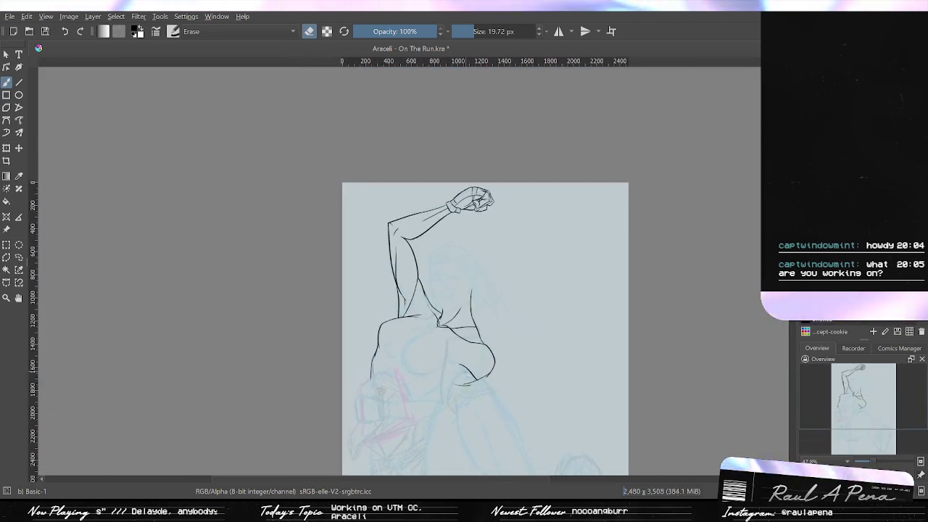
pyautogui.scroll(2, 467, 360)
pyautogui.press('2')
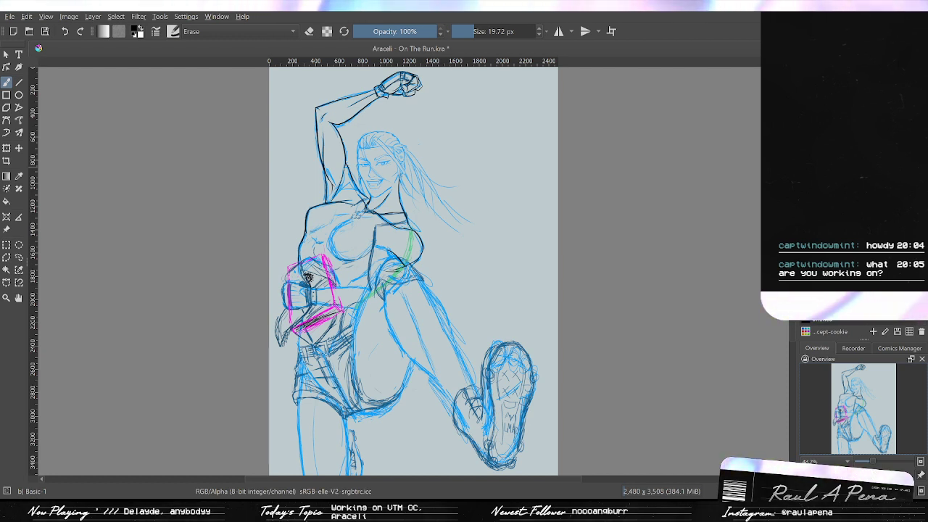
pyautogui.hotkey('ctrl', 'z')
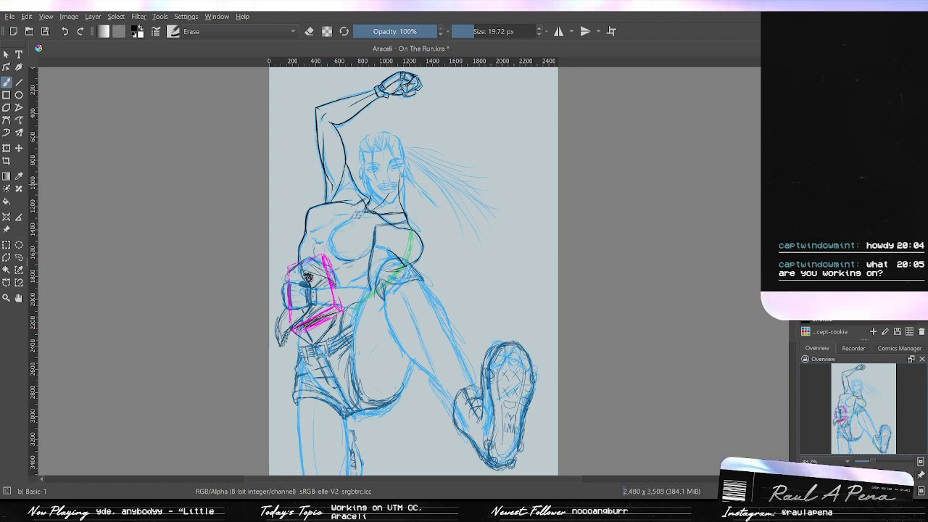
pyautogui.hotkey('ctrl', 'shift', 'z')
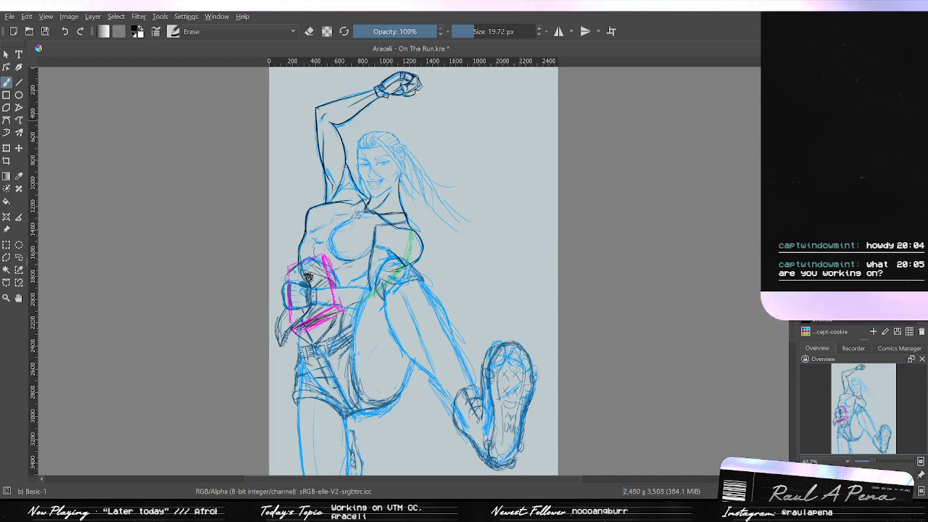
# Examine the background crowd sketch beside the figure, hiding it again and fading the figure's sketch when done.
pyautogui.moveTo(558, 285); pyautogui.dragTo(575, 234)
pyautogui.scroll(-4, 226, 347)
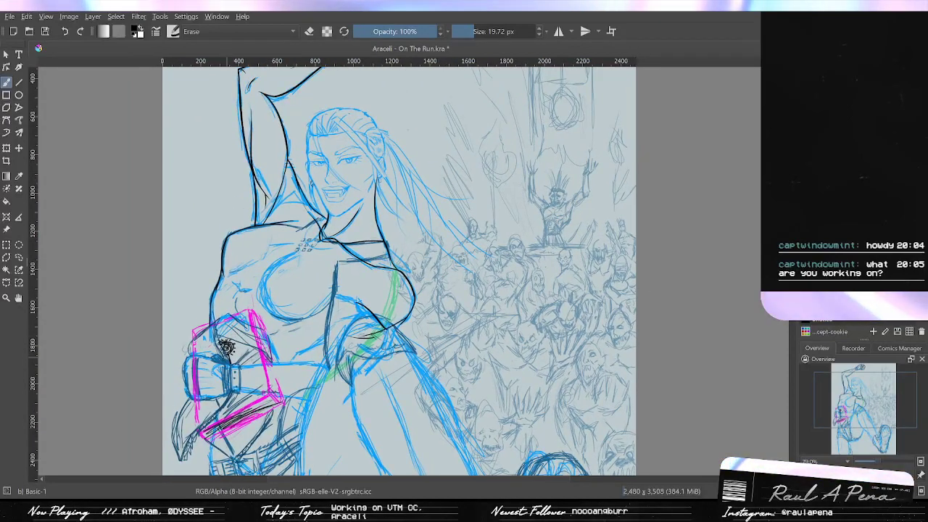
pyautogui.scroll(4, 576, 211)
pyautogui.scroll(1, 577, 212)
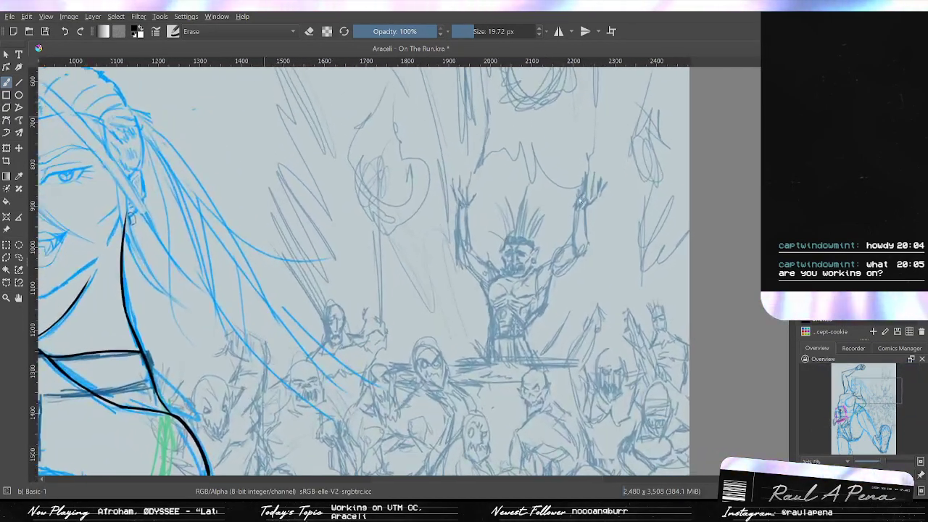
pyautogui.scroll(-4, 551, 210)
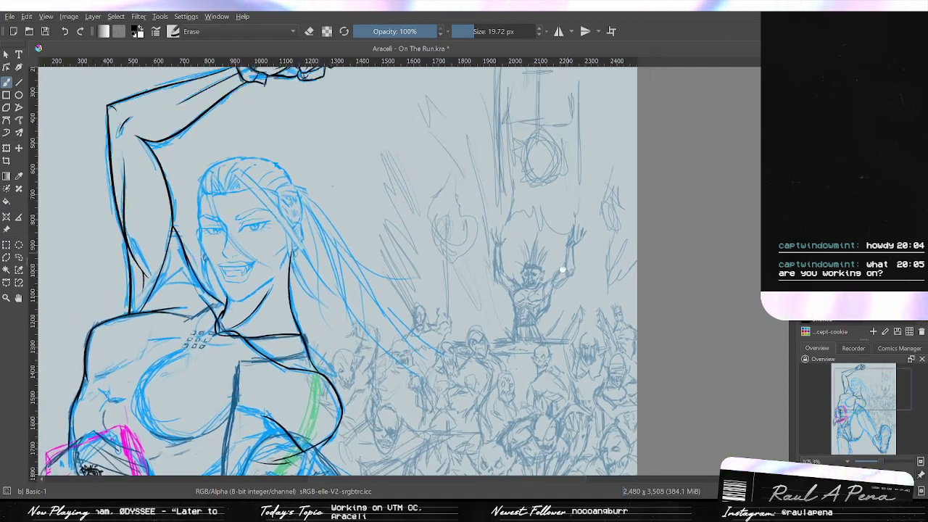
pyautogui.scroll(-2, 565, 291)
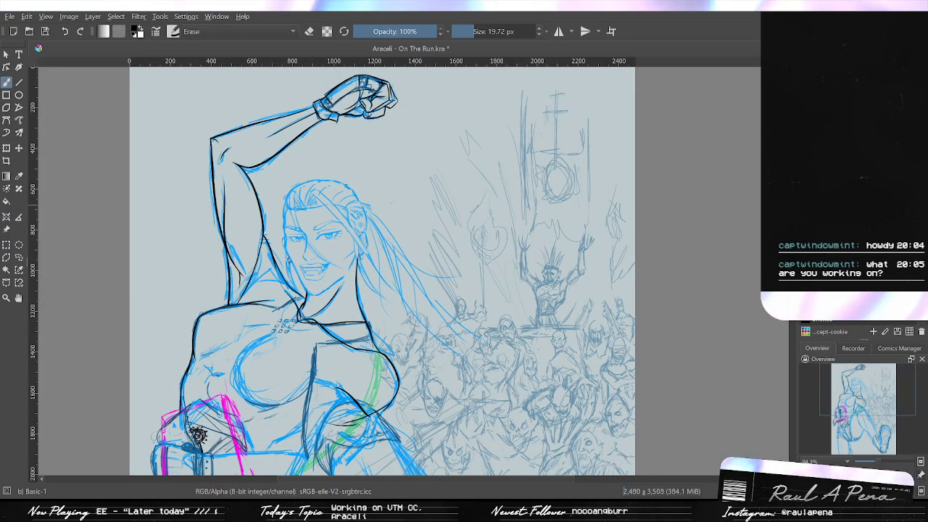
pyautogui.press('Delete')
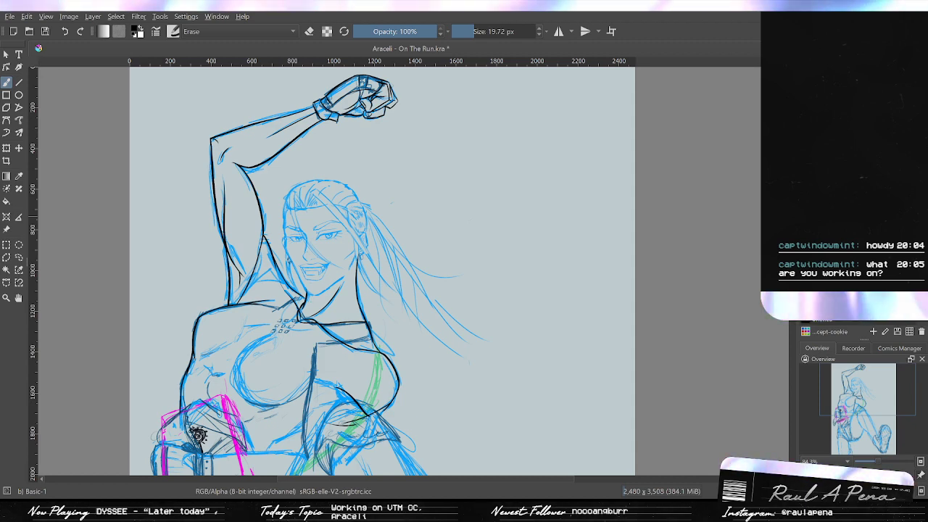
pyautogui.moveTo(458, 370); pyautogui.dragTo(820, 246)
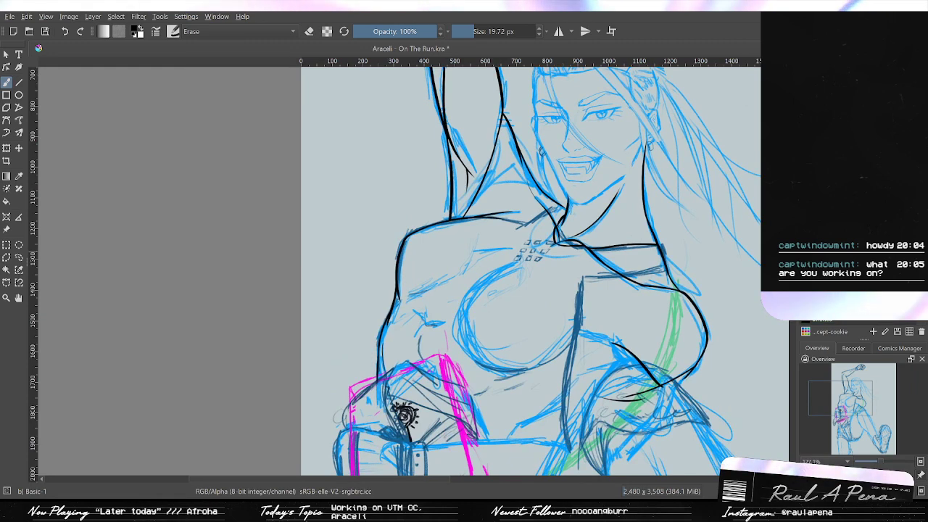
pyautogui.moveTo(902, 94); pyautogui.dragTo(833, 94)
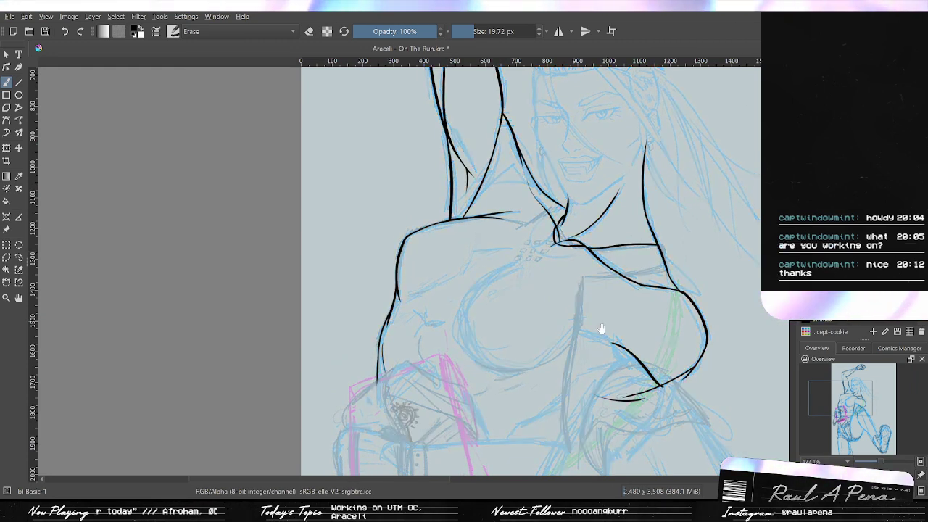
# Erase the stub of the round arc hanging below its junction with the straighter lower arc.
pyautogui.scroll(4, 600, 329)
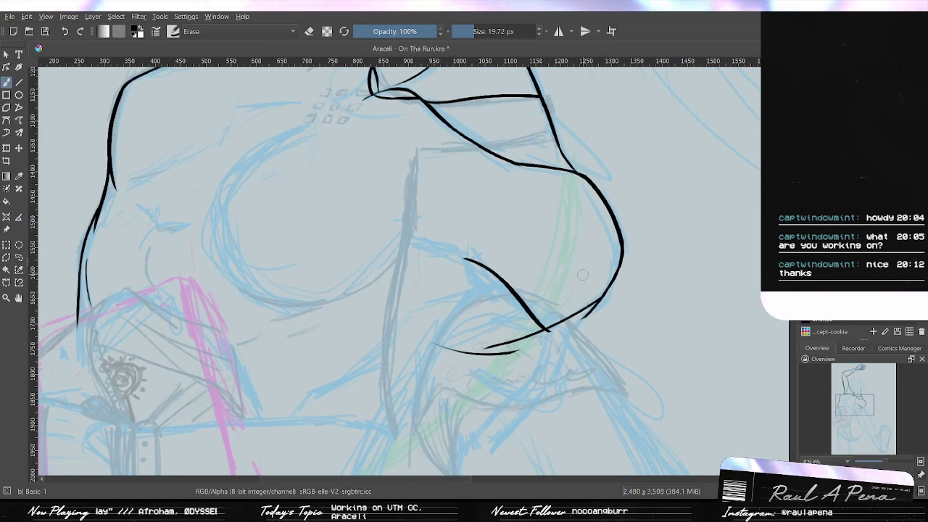
pyautogui.scroll(5, 582, 274)
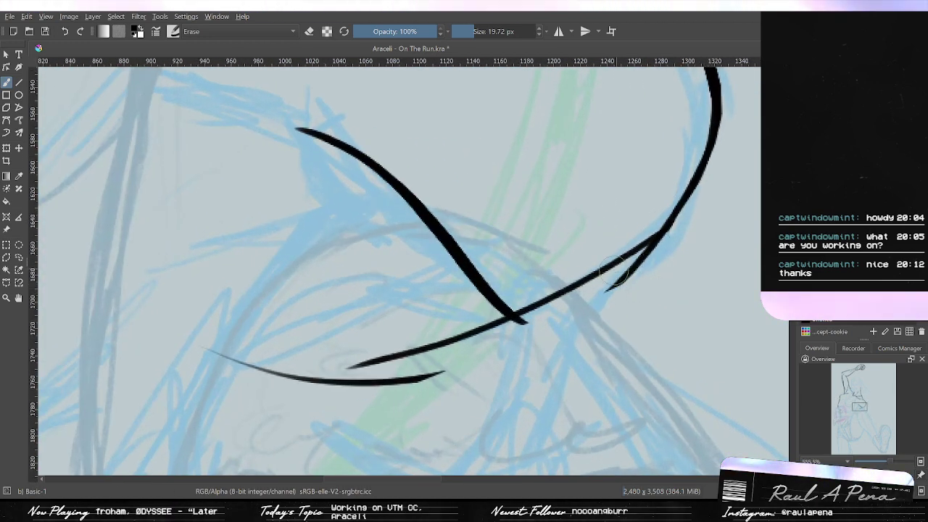
pyautogui.scroll(2, 612, 279)
pyautogui.moveTo(676, 250); pyautogui.dragTo(534, 332)
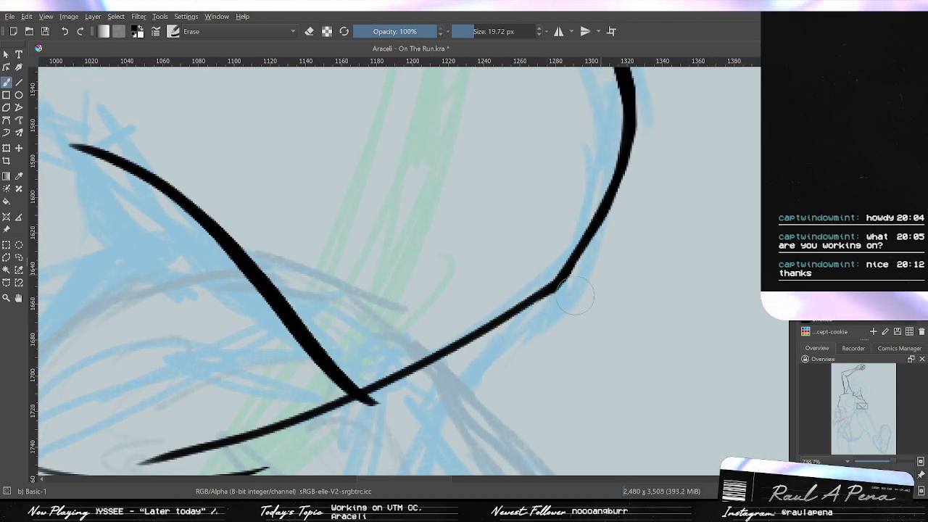
# Erase the S-shaped stroke's tip and the leftover arc ends beyond it, leaving a clean corner.
pyautogui.moveTo(551, 317); pyautogui.dragTo(692, 234)
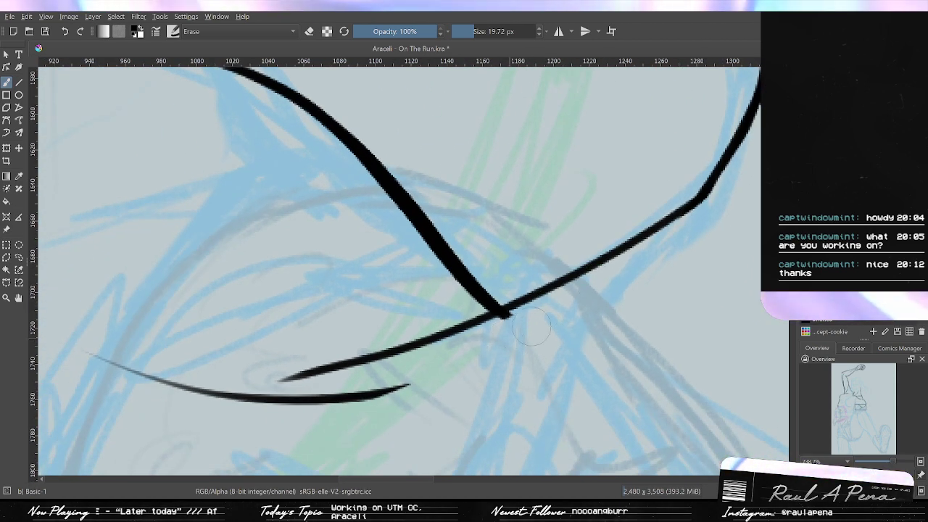
pyautogui.moveTo(422, 345)
pyautogui.mouseDown()
pyautogui.moveTo(499, 354)
pyautogui.moveTo(450, 355)
pyautogui.moveTo(382, 391)
pyautogui.mouseUp()
pyautogui.scroll(-3, 355, 371)
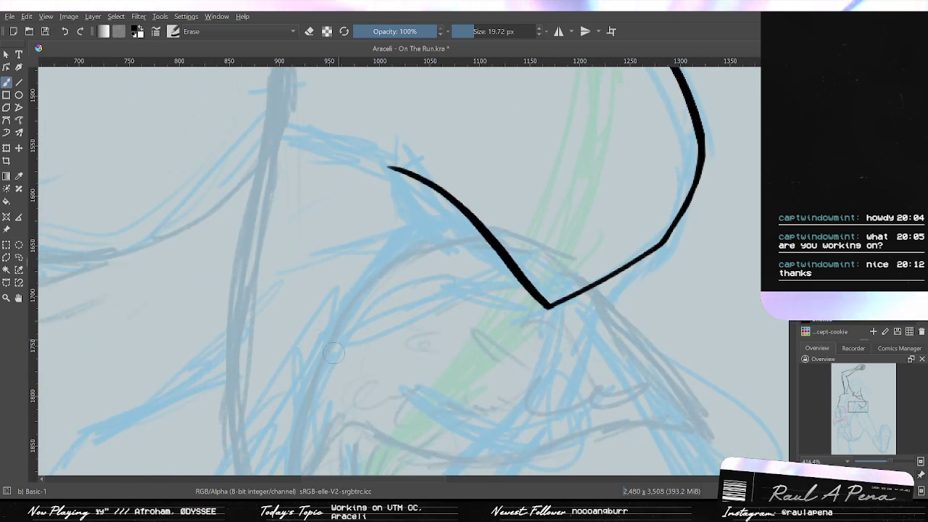
# Examine the inked figure as a whole with the red guide line shown over the raised arm, hiding the guide again.
pyautogui.scroll(-5, 333, 353)
pyautogui.scroll(4, 396, 410)
pyautogui.moveTo(402, 313); pyautogui.dragTo(411, 403)
pyautogui.scroll(-7, 610, 337)
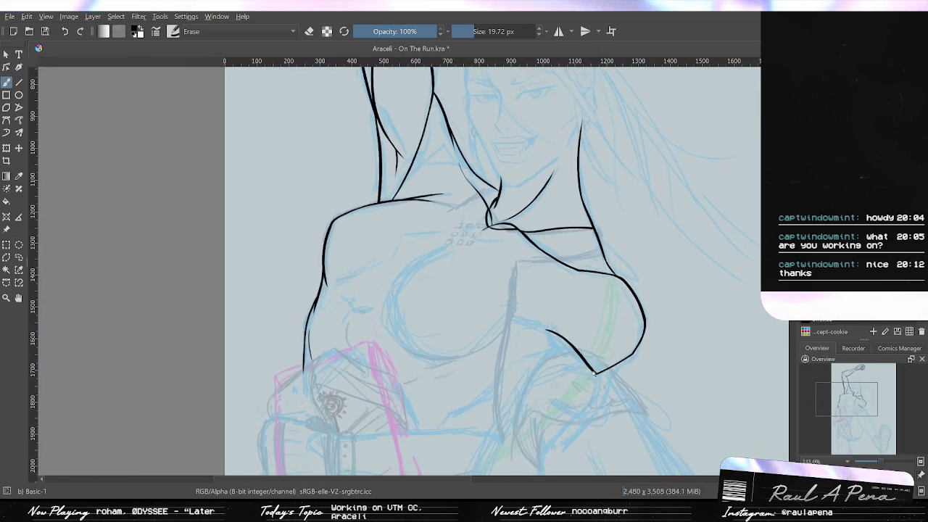
pyautogui.moveTo(579, 405); pyautogui.dragTo(466, 441)
pyautogui.scroll(4, 381, 303)
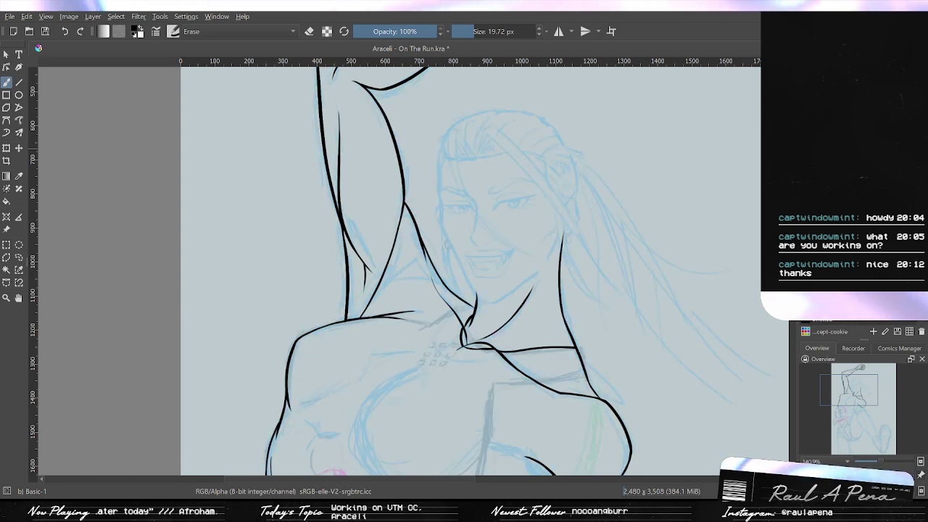
pyautogui.click(797, 197)
pyautogui.moveTo(751, 169)
pyautogui.mouseDown()
pyautogui.moveTo(752, 198)
pyautogui.moveTo(702, 271)
pyautogui.mouseUp()
pyautogui.scroll(-3, 751, 197)
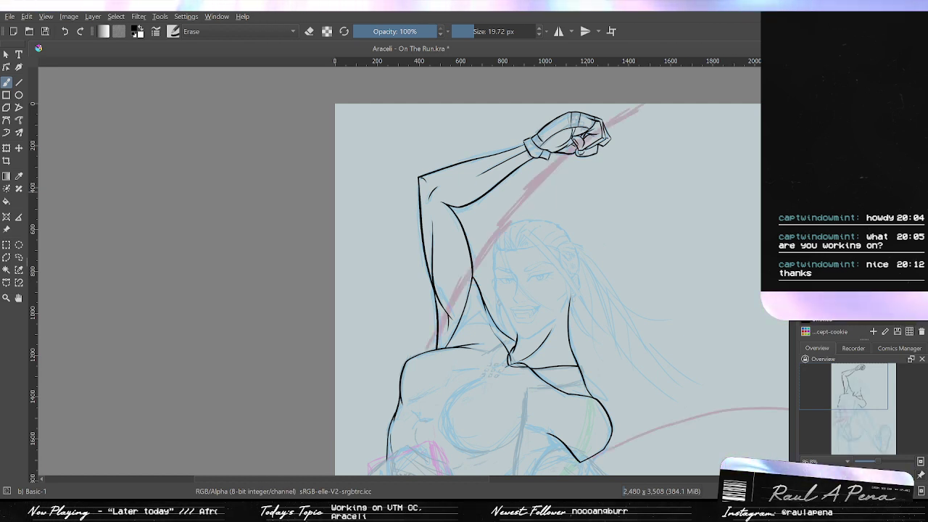
pyautogui.moveTo(637, 293); pyautogui.dragTo(601, 216)
pyautogui.scroll(-1, 601, 216)
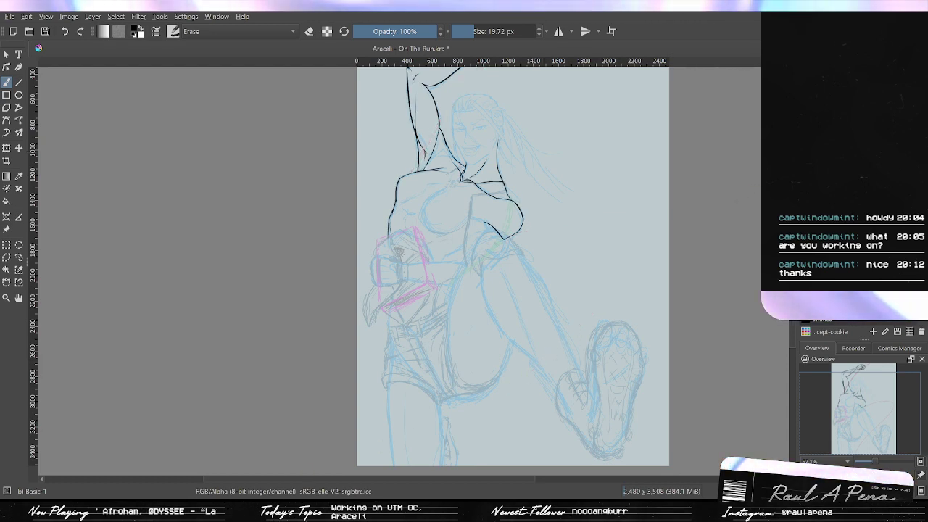
# Try inking a 12 px line from the middle of the S-shaped stroke along the blue sketch toward the torso.
pyautogui.moveTo(526, 287); pyautogui.dragTo(569, 295)
pyautogui.scroll(4, 569, 294)
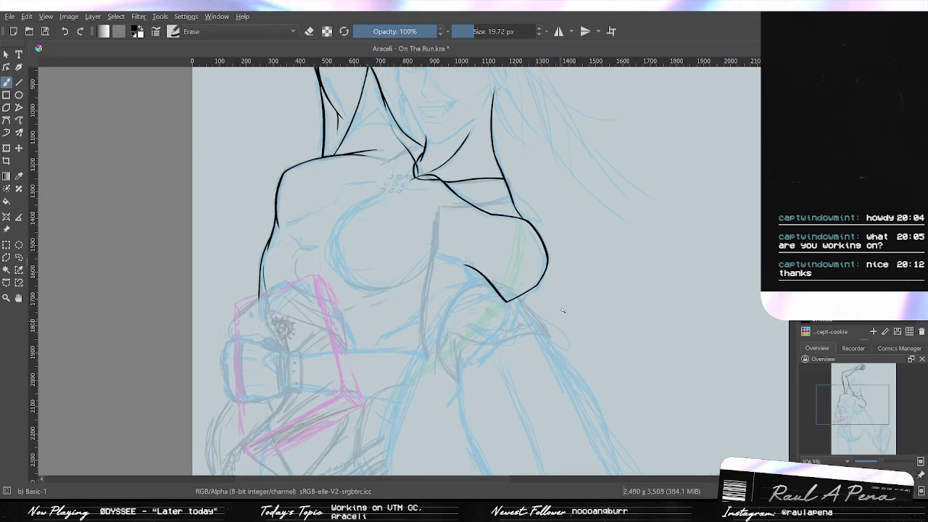
pyautogui.scroll(5, 689, 268)
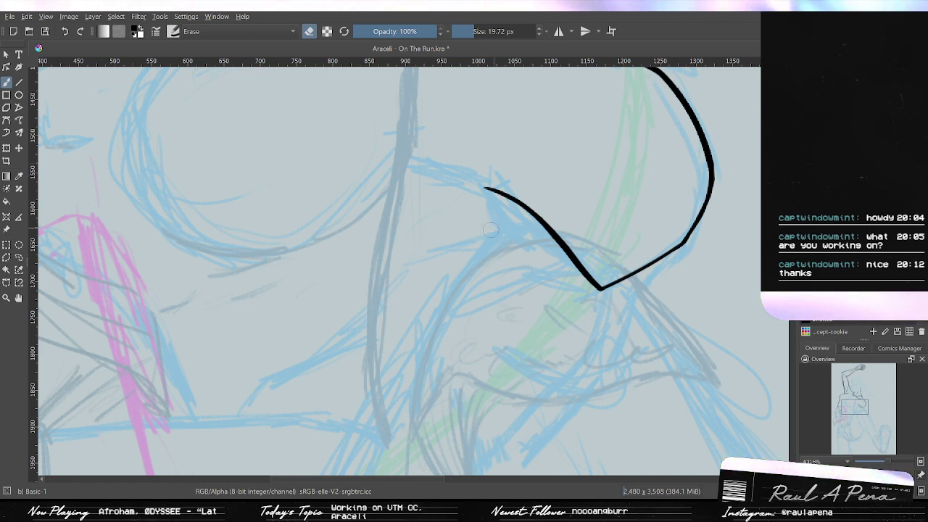
pyautogui.moveTo(566, 231); pyautogui.dragTo(397, 237)
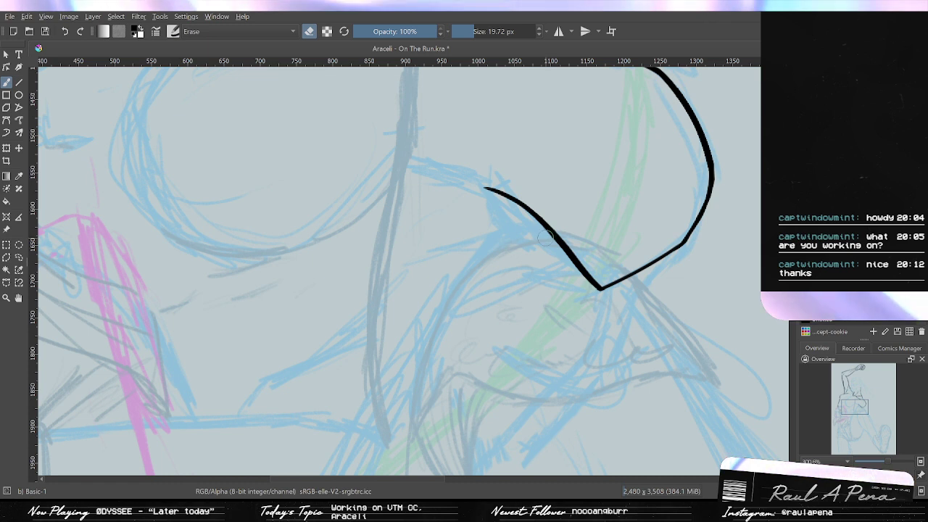
pyautogui.press('/')
pyautogui.moveTo(553, 230); pyautogui.dragTo(392, 264)
pyautogui.hotkey('ctrl', 'z')
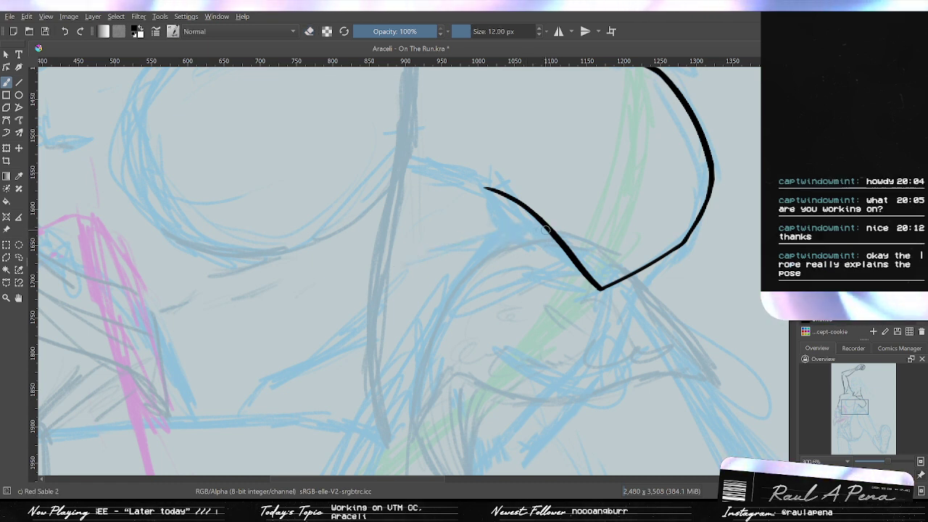
pyautogui.moveTo(549, 226); pyautogui.dragTo(398, 254)
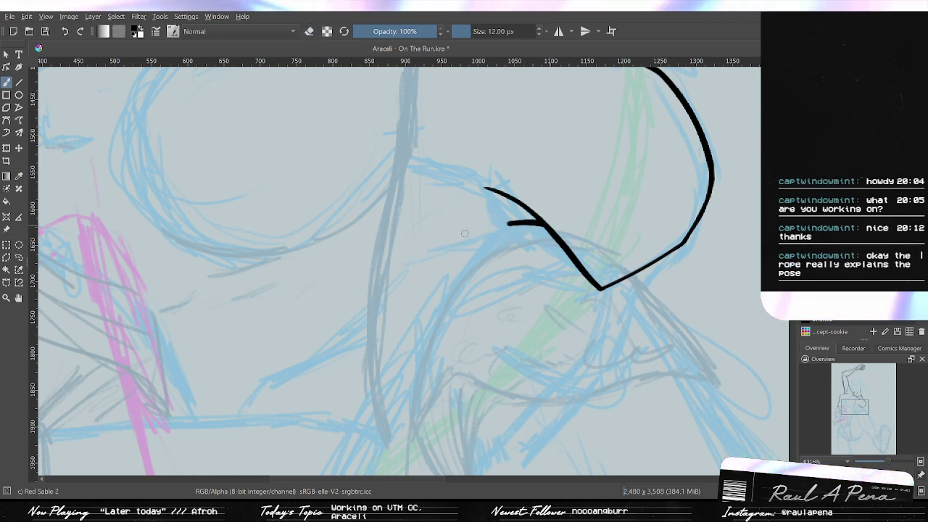
pyautogui.moveTo(465, 233); pyautogui.dragTo(387, 263)
pyautogui.hotkey('ctrl', 'z')
pyautogui.moveTo(455, 212); pyautogui.dragTo(429, 271)
pyautogui.moveTo(429, 271); pyautogui.dragTo(455, 312)
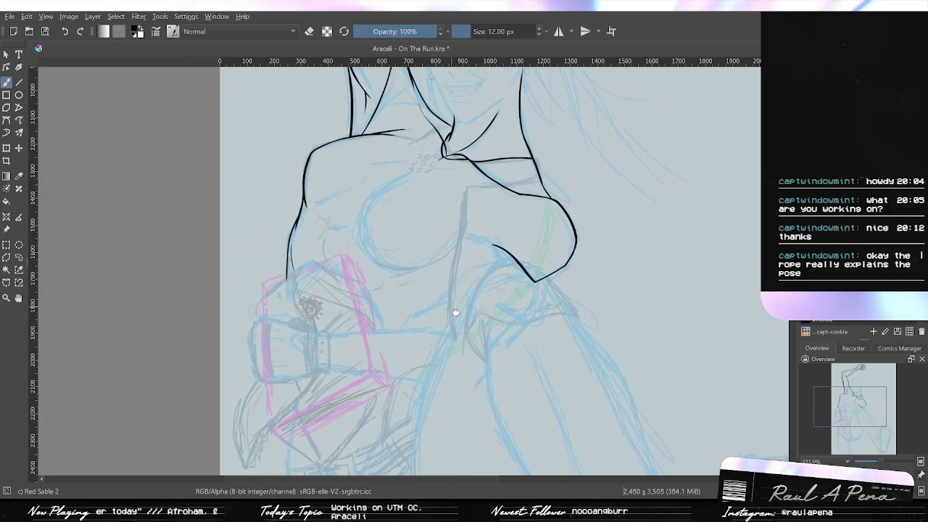
# Ink a 12 px line extending the S-shaped stroke from its inner end to the grey seam down the torso.
pyautogui.scroll(5, 455, 312)
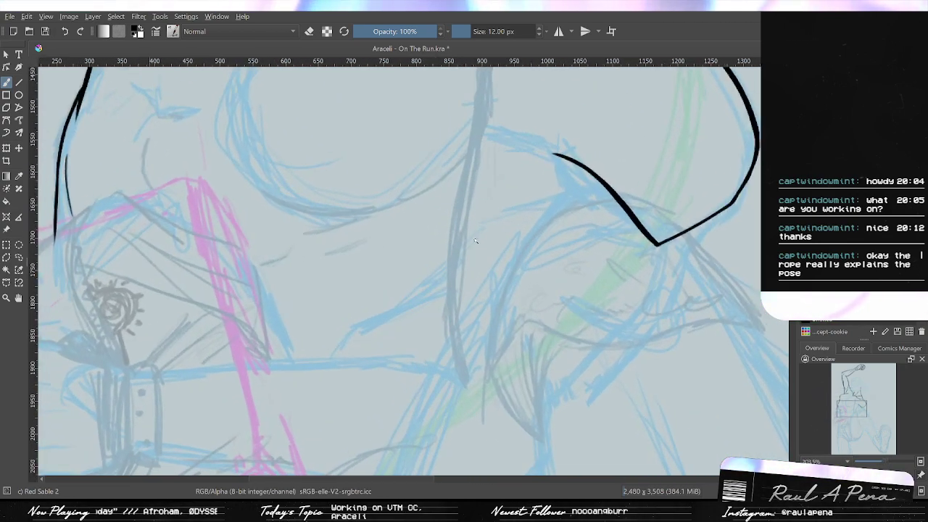
pyautogui.moveTo(504, 216); pyautogui.dragTo(500, 340)
pyautogui.moveTo(594, 303); pyautogui.dragTo(473, 330)
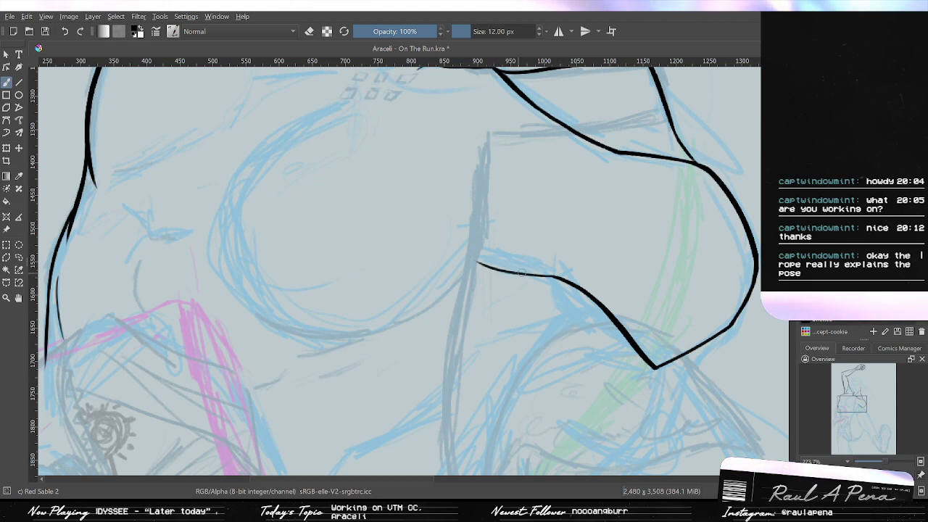
pyautogui.scroll(5, 522, 273)
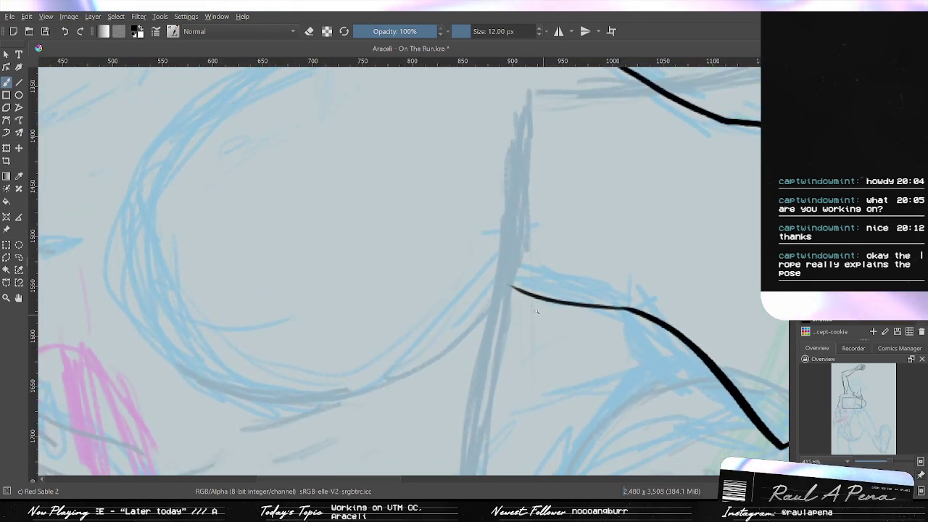
# Try inking the underside of the chest from the grey torso seam along the blue sketch.
pyautogui.moveTo(506, 217); pyautogui.dragTo(393, 372)
pyautogui.hotkey('ctrl', 'z')
pyautogui.scroll(-2, 383, 341)
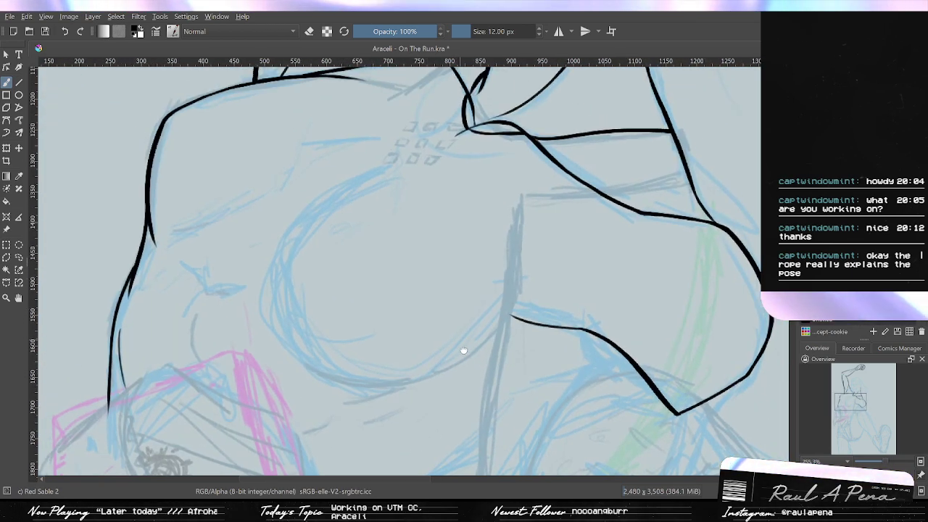
pyautogui.moveTo(319, 387)
pyautogui.mouseDown()
pyautogui.moveTo(542, 310)
pyautogui.moveTo(392, 433)
pyautogui.moveTo(333, 426)
pyautogui.mouseUp()
pyautogui.hotkey('ctrl', 'z')
pyautogui.hotkey('ctrl', 'z')
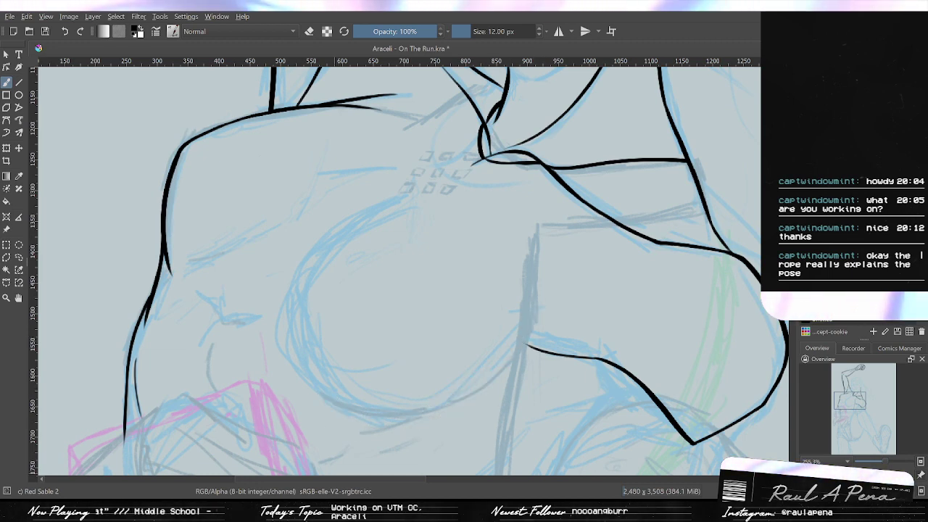
# Examine the whole figure with the background crowd sketch shown, looking closely at the figures beside and above the bent arm.
pyautogui.scroll(-8, 469, 308)
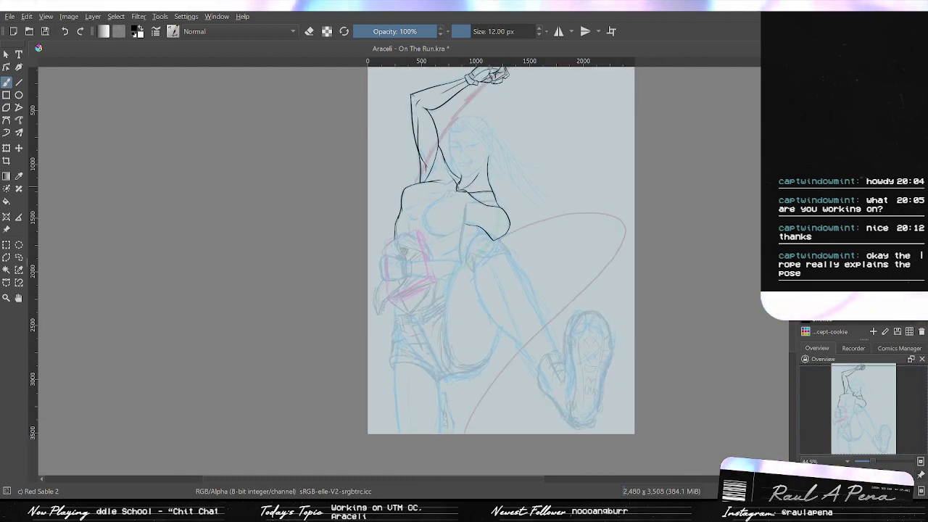
pyautogui.moveTo(596, 233); pyautogui.dragTo(562, 236)
pyautogui.scroll(1, 544, 287)
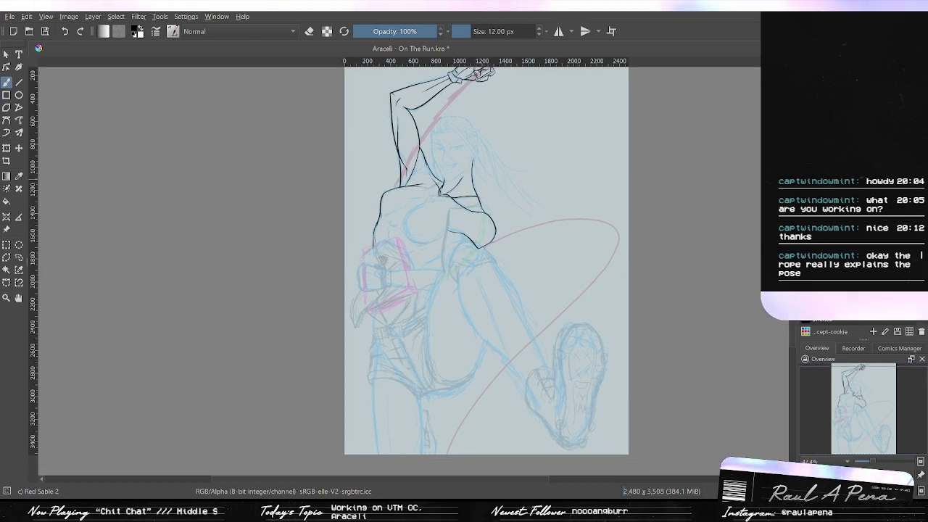
pyautogui.scroll(4, 529, 296)
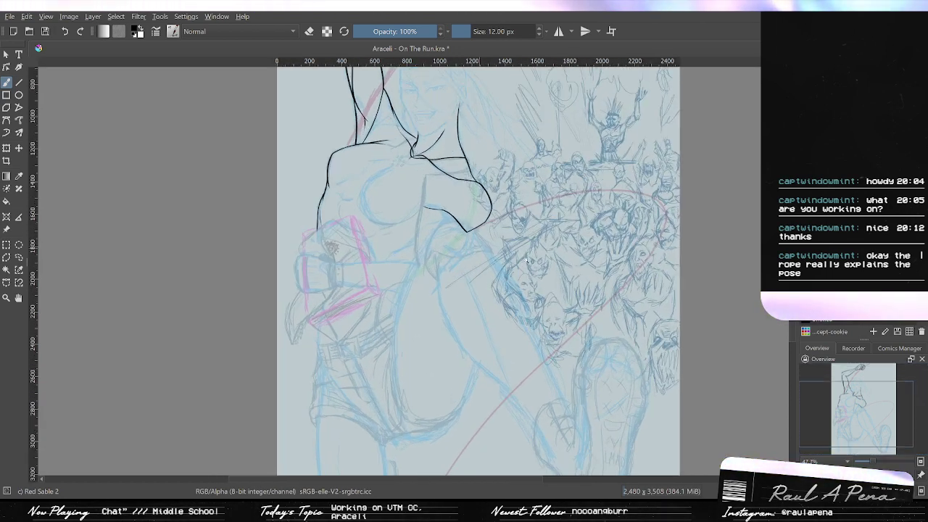
pyautogui.moveTo(532, 248); pyautogui.dragTo(623, 373)
pyautogui.moveTo(687, 346); pyautogui.dragTo(610, 282)
pyautogui.moveTo(543, 304); pyautogui.dragTo(523, 250)
pyautogui.moveTo(502, 387); pyautogui.dragTo(592, 201)
pyautogui.moveTo(613, 333); pyautogui.dragTo(580, 244)
pyautogui.moveTo(619, 282); pyautogui.dragTo(456, 331)
pyautogui.moveTo(719, 124); pyautogui.dragTo(449, 414)
pyautogui.moveTo(453, 253); pyautogui.dragTo(742, 200)
pyautogui.moveTo(562, 93); pyautogui.dragTo(619, 256)
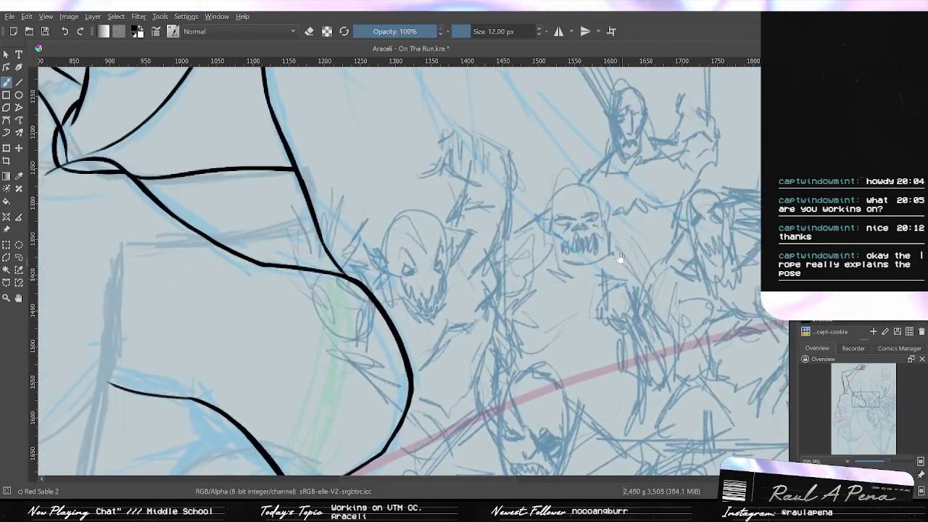
pyautogui.moveTo(692, 230); pyautogui.dragTo(549, 394)
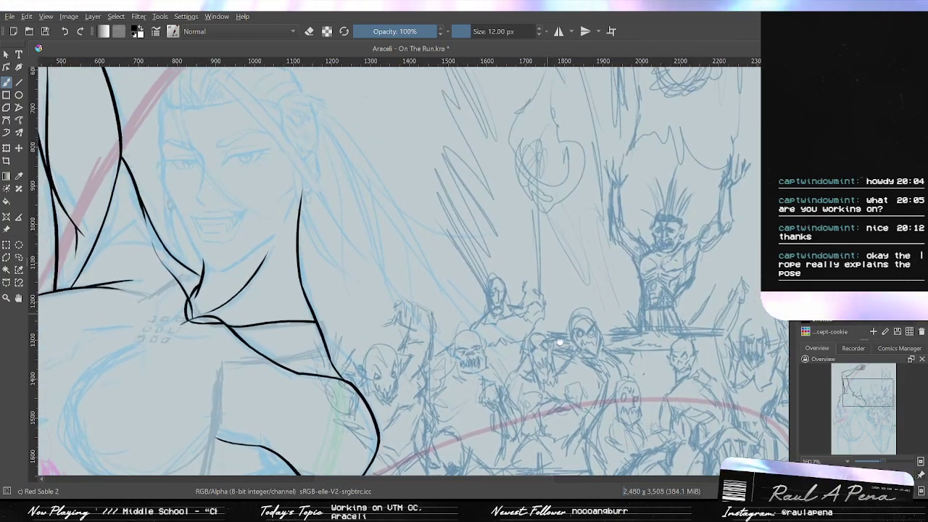
pyautogui.moveTo(543, 317); pyautogui.dragTo(543, 370)
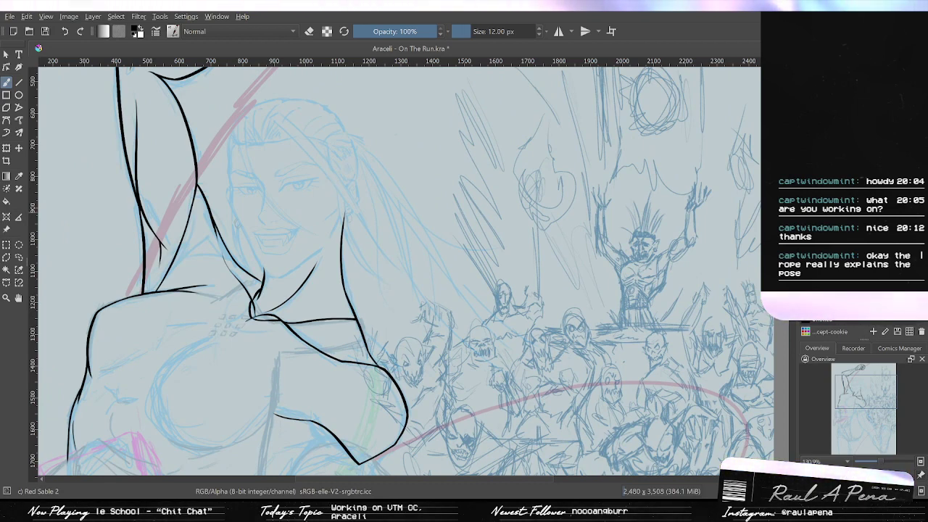
# Try inking a 12 px curve under the chest, rising toward the inner end of the S-shaped stroke.
pyautogui.moveTo(398, 328); pyautogui.dragTo(660, 100)
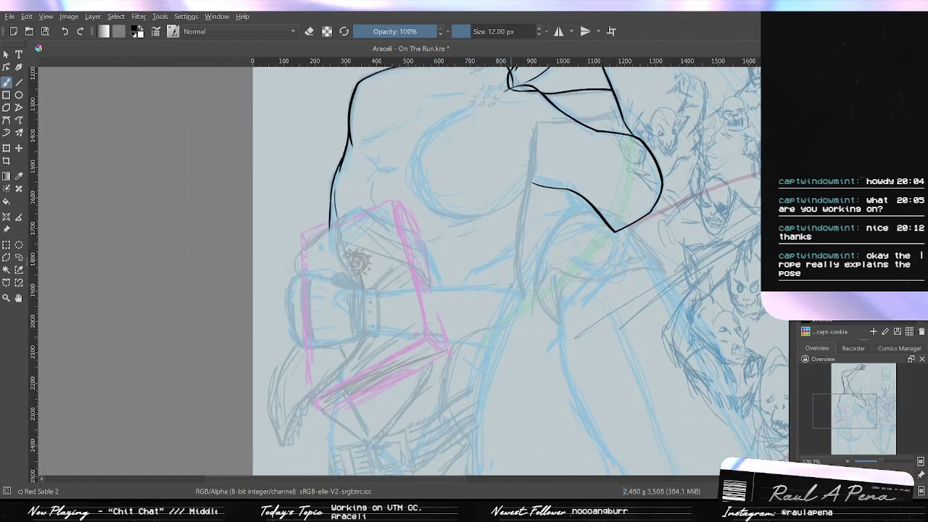
pyautogui.scroll(3, 510, 286)
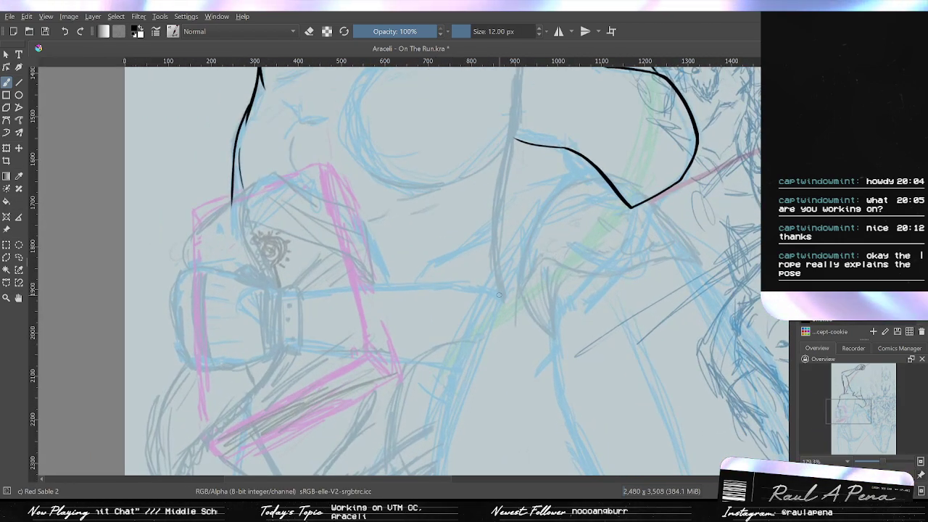
pyautogui.moveTo(467, 318); pyautogui.dragTo(496, 385)
pyautogui.moveTo(565, 270)
pyautogui.mouseDown()
pyautogui.moveTo(574, 259)
pyautogui.moveTo(535, 338)
pyautogui.moveTo(572, 255)
pyautogui.moveTo(552, 332)
pyautogui.mouseUp()
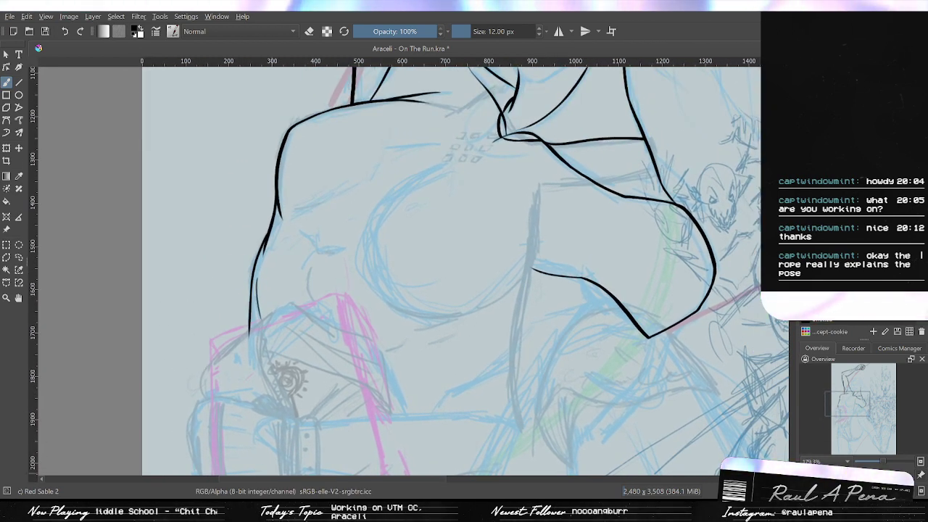
pyautogui.scroll(1, 485, 292)
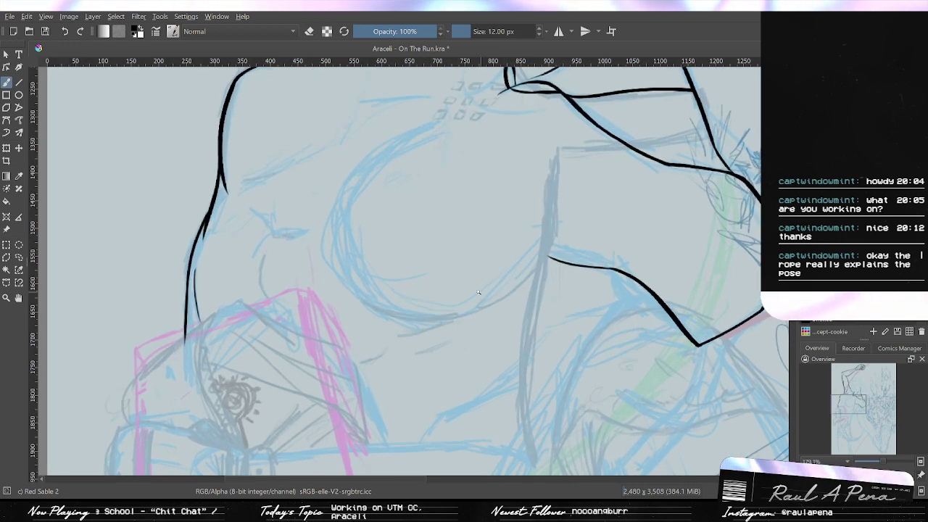
pyautogui.hotkey('ctrl', 'z')
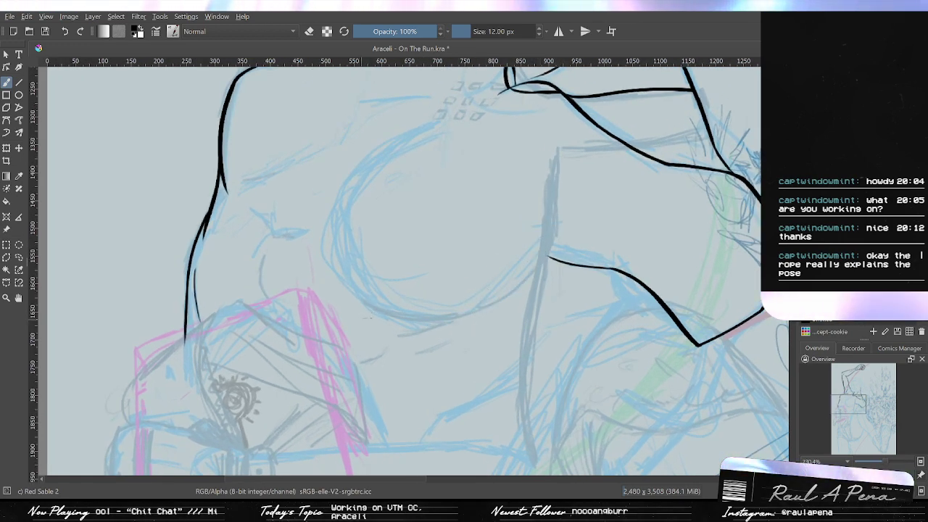
pyautogui.hotkey('ctrl', 'shift', 'z')
pyautogui.hotkey('ctrl', 'z')
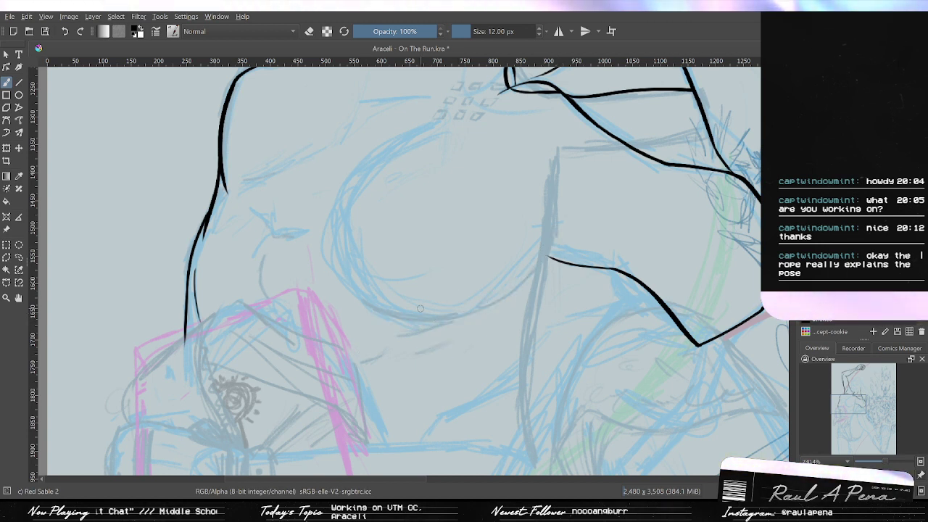
pyautogui.moveTo(423, 314); pyautogui.dragTo(559, 256)
pyautogui.hotkey('ctrl', 'z')
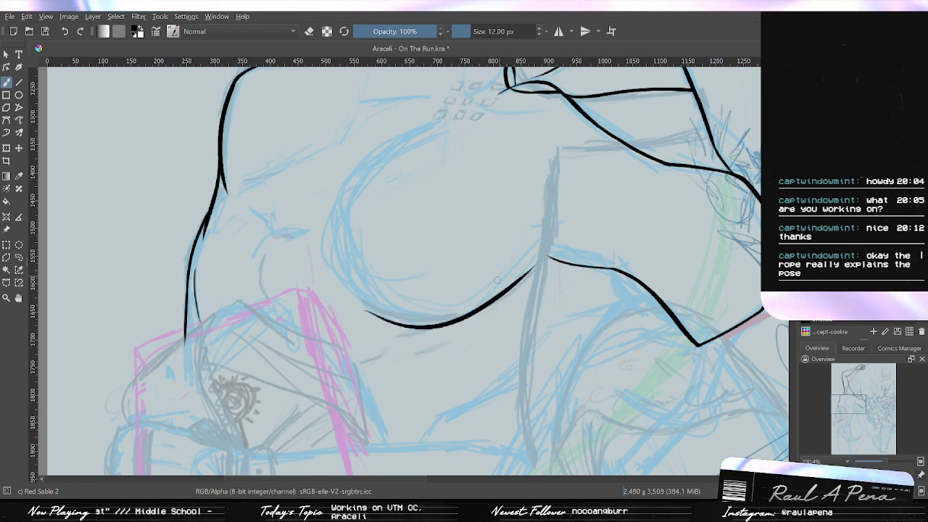
pyautogui.hotkey('ctrl', 'z')
pyautogui.hotkey('ctrl', 'z')
# Try several 12 px arcs along the chest's lower contour, meeting the grey seam near the S-shaped stroke.
pyautogui.moveTo(557, 225); pyautogui.dragTo(532, 277)
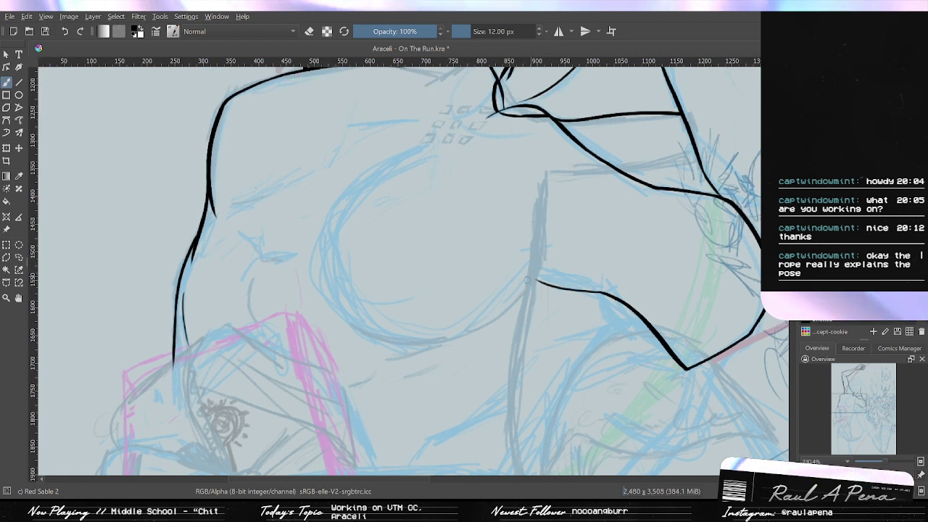
pyautogui.moveTo(554, 247); pyautogui.dragTo(503, 317)
pyautogui.moveTo(376, 336); pyautogui.dragTo(557, 250)
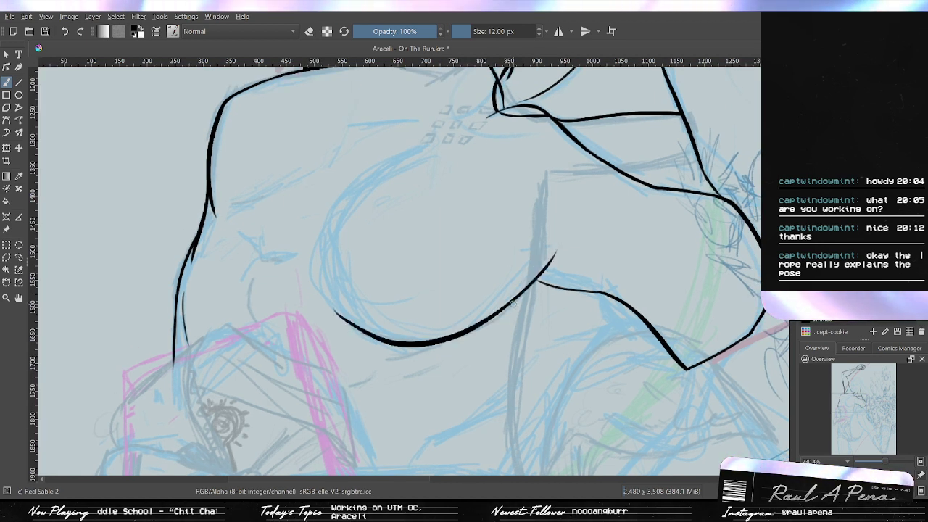
pyautogui.hotkey('ctrl', 'z')
pyautogui.moveTo(342, 320); pyautogui.dragTo(550, 267)
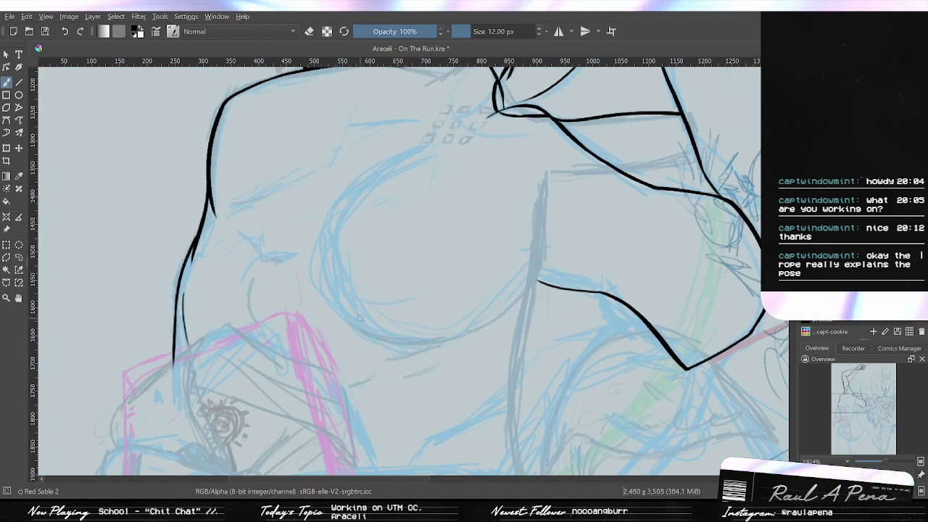
pyautogui.moveTo(352, 341)
pyautogui.mouseDown()
pyautogui.moveTo(407, 348)
pyautogui.moveTo(536, 242)
pyautogui.mouseUp()
pyautogui.hotkey('ctrl', 'z')
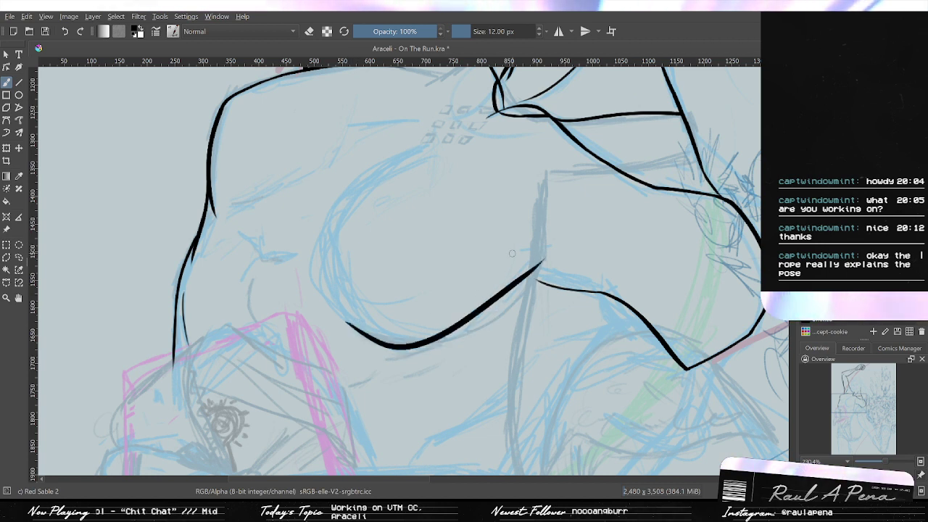
pyautogui.hotkey('ctrl', 'z')
pyautogui.moveTo(348, 330); pyautogui.dragTo(540, 261)
pyautogui.hotkey('ctrl', 'z')
pyautogui.moveTo(340, 308); pyautogui.dragTo(549, 275)
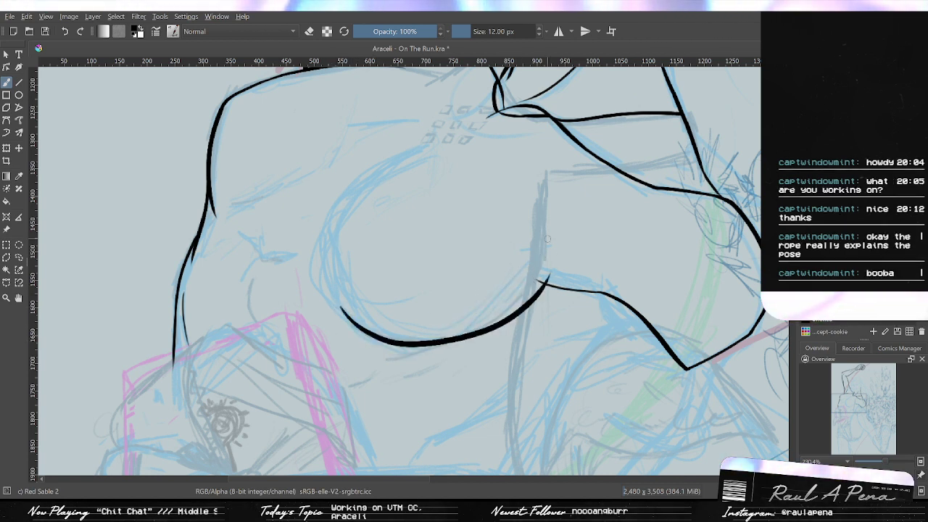
pyautogui.hotkey('ctrl', 'z')
# Try longer chest arcs that carry on past the S-shaped stroke's end and up beyond the grey seam.
pyautogui.moveTo(334, 319)
pyautogui.mouseDown()
pyautogui.moveTo(428, 341)
pyautogui.moveTo(551, 239)
pyautogui.mouseUp()
pyautogui.hotkey('ctrl', 'z')
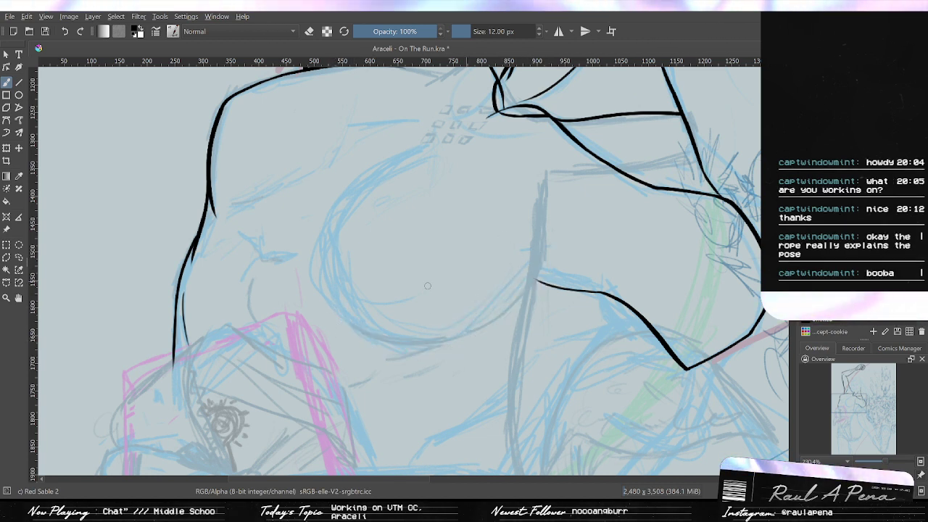
pyautogui.moveTo(358, 341); pyautogui.dragTo(554, 228)
pyautogui.hotkey('ctrl', 'z')
pyautogui.moveTo(341, 317)
pyautogui.mouseDown()
pyautogui.moveTo(537, 285)
pyautogui.moveTo(555, 217)
pyautogui.mouseUp()
pyautogui.hotkey('ctrl', 'z')
pyautogui.moveTo(342, 319)
pyautogui.mouseDown()
pyautogui.moveTo(554, 228)
pyautogui.moveTo(344, 319)
pyautogui.mouseUp()
pyautogui.hotkey('ctrl', 'z')
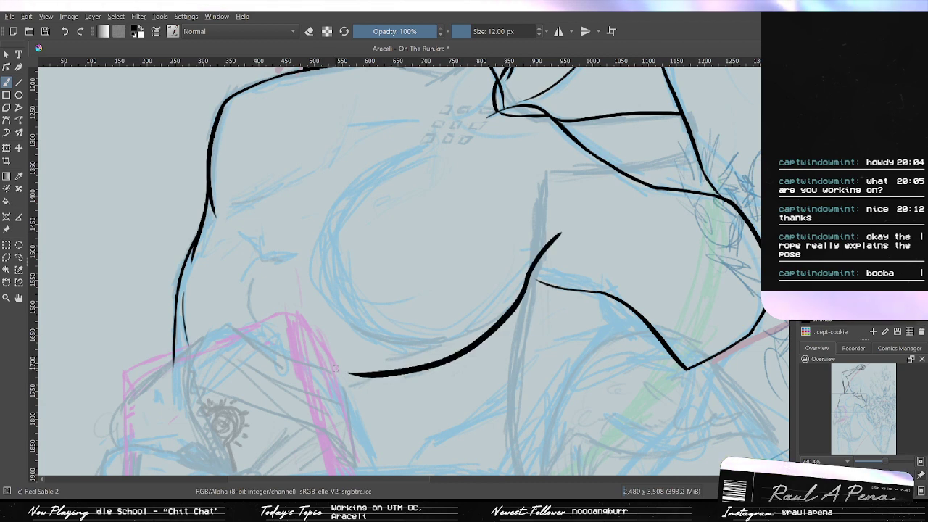
pyautogui.hotkey('ctrl', 'z')
pyautogui.moveTo(558, 226); pyautogui.dragTo(337, 300)
pyautogui.hotkey('ctrl', 'z')
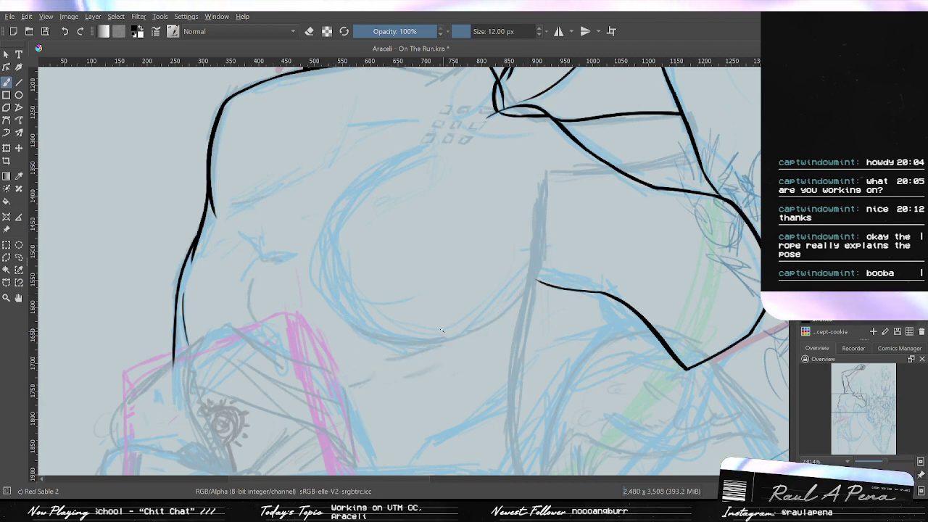
pyautogui.scroll(2, 585, 257)
pyautogui.moveTo(278, 321); pyautogui.dragTo(556, 241)
pyautogui.hotkey('ctrl', 'z')
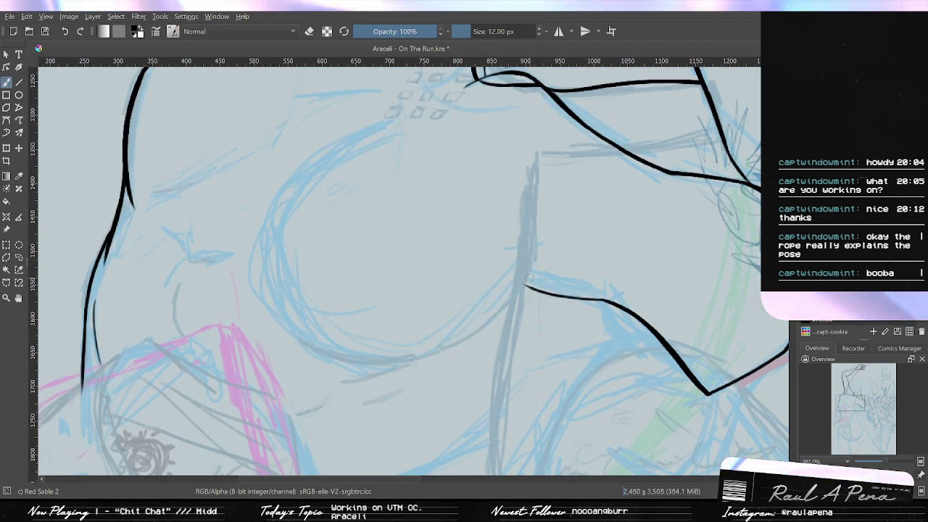
# Rotate the canvas roughly upside down and try inking the chest arc from its lowest part across the grey seam.
pyautogui.press('4')
pyautogui.press('4')
pyautogui.moveTo(334, 240)
pyautogui.mouseDown()
pyautogui.moveTo(413, 392)
pyautogui.moveTo(507, 431)
pyautogui.moveTo(624, 441)
pyautogui.mouseUp()
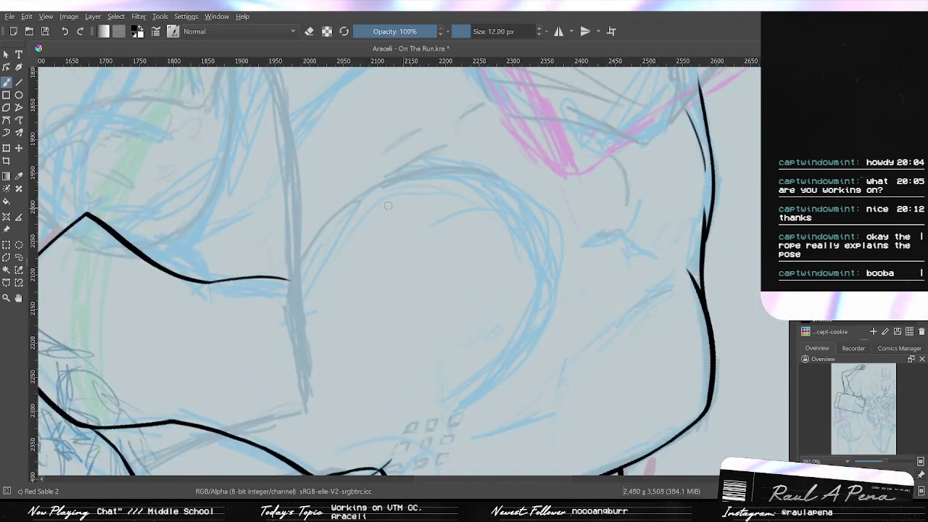
pyautogui.moveTo(445, 166)
pyautogui.mouseDown()
pyautogui.moveTo(327, 257)
pyautogui.moveTo(299, 416)
pyautogui.mouseUp()
pyautogui.hotkey('ctrl', 'z')
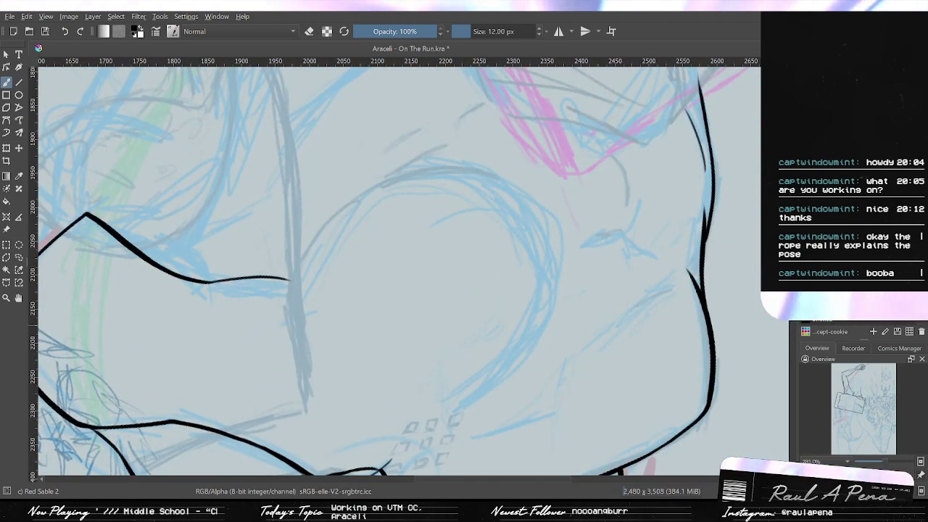
pyautogui.moveTo(494, 458)
pyautogui.mouseDown()
pyautogui.moveTo(225, 330)
pyautogui.moveTo(504, 454)
pyautogui.moveTo(651, 424)
pyautogui.mouseUp()
pyautogui.moveTo(387, 360); pyautogui.dragTo(433, 311)
pyautogui.moveTo(424, 113); pyautogui.dragTo(392, 372)
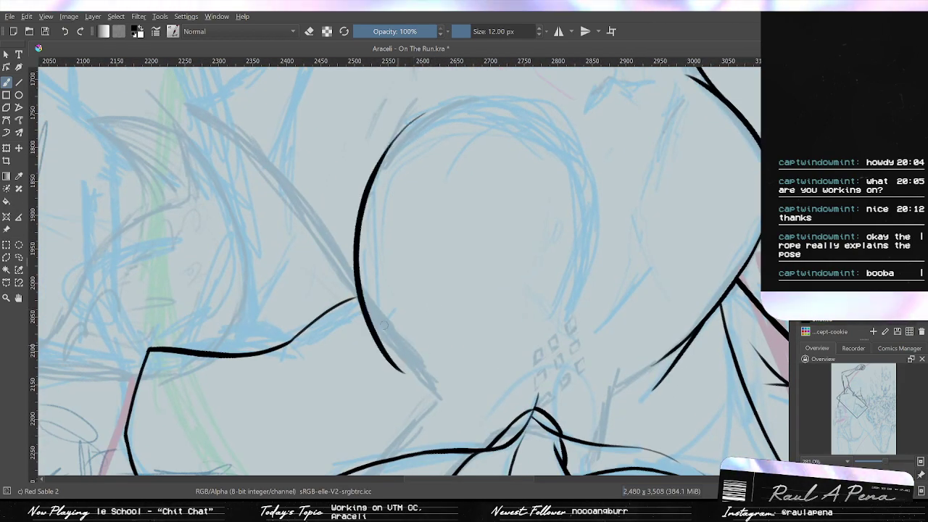
pyautogui.hotkey('ctrl', 'z')
pyautogui.moveTo(417, 115); pyautogui.dragTo(390, 356)
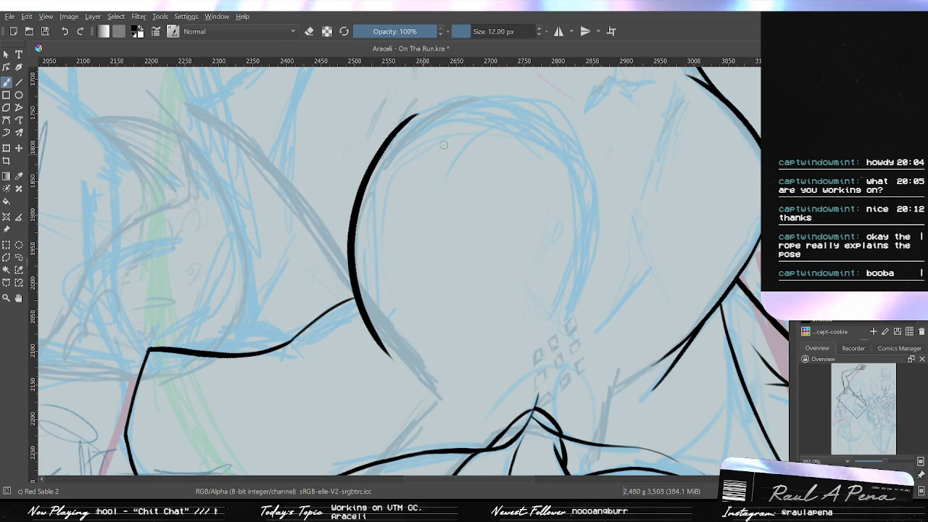
pyautogui.moveTo(401, 174); pyautogui.dragTo(379, 221)
pyautogui.hotkey('ctrl', 'z')
pyautogui.moveTo(402, 162); pyautogui.dragTo(338, 372)
pyautogui.hotkey('ctrl', 'z')
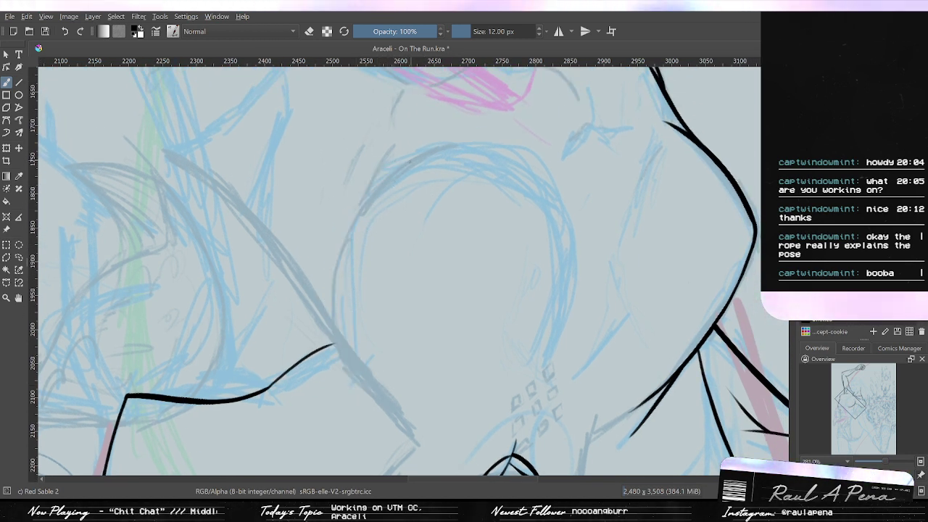
# Try the chest arc several more times in the rotated view, following the grey and blue sketch past the S-shaped stroke's end.
pyautogui.moveTo(410, 161); pyautogui.dragTo(347, 399)
pyautogui.hotkey('ctrl', 'z')
pyautogui.moveTo(405, 157); pyautogui.dragTo(331, 393)
pyautogui.hotkey('ctrl', 'z')
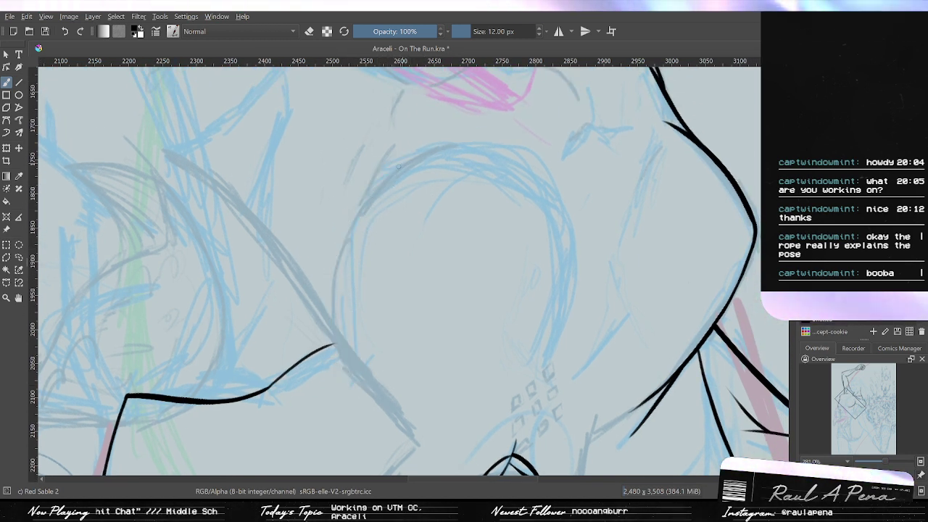
pyautogui.moveTo(401, 165); pyautogui.dragTo(347, 355)
pyautogui.hotkey('ctrl', 'z')
pyautogui.moveTo(389, 186); pyautogui.dragTo(340, 340)
pyautogui.hotkey('ctrl', 'z')
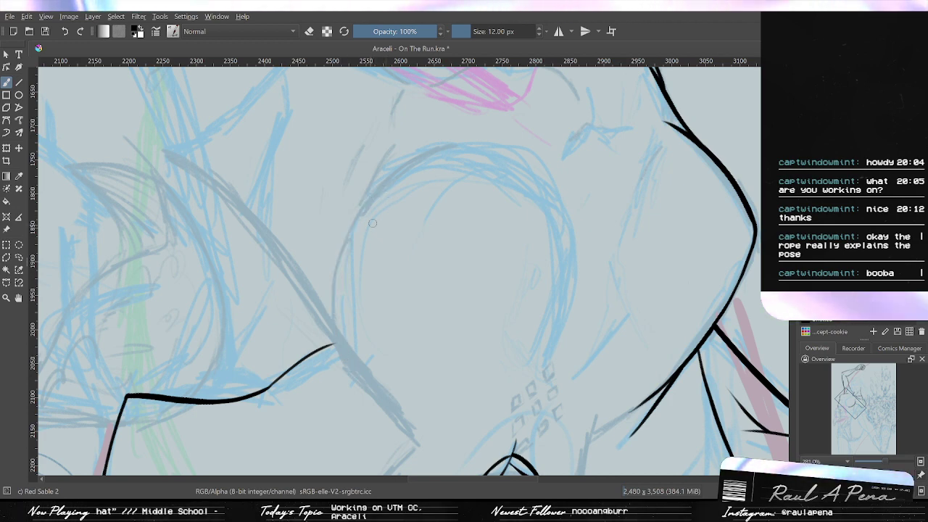
pyautogui.moveTo(392, 177); pyautogui.dragTo(358, 371)
pyautogui.hotkey('ctrl', 'z')
pyautogui.moveTo(393, 176)
pyautogui.mouseDown()
pyautogui.moveTo(360, 222)
pyautogui.moveTo(352, 398)
pyautogui.mouseUp()
pyautogui.hotkey('ctrl', 'z')
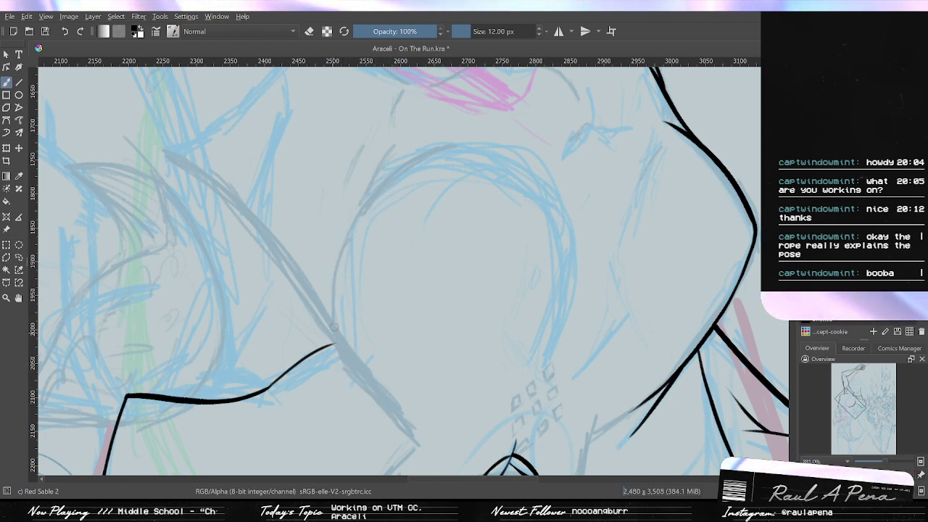
# Ink a 12 px arc along the chest's side contour, passing the end of the S-shaped stroke and crossing the grey seam.
pyautogui.moveTo(362, 204)
pyautogui.mouseDown()
pyautogui.moveTo(337, 291)
pyautogui.moveTo(371, 410)
pyautogui.mouseUp()
pyautogui.moveTo(336, 344); pyautogui.dragTo(432, 272)
pyautogui.scroll(3, 432, 273)
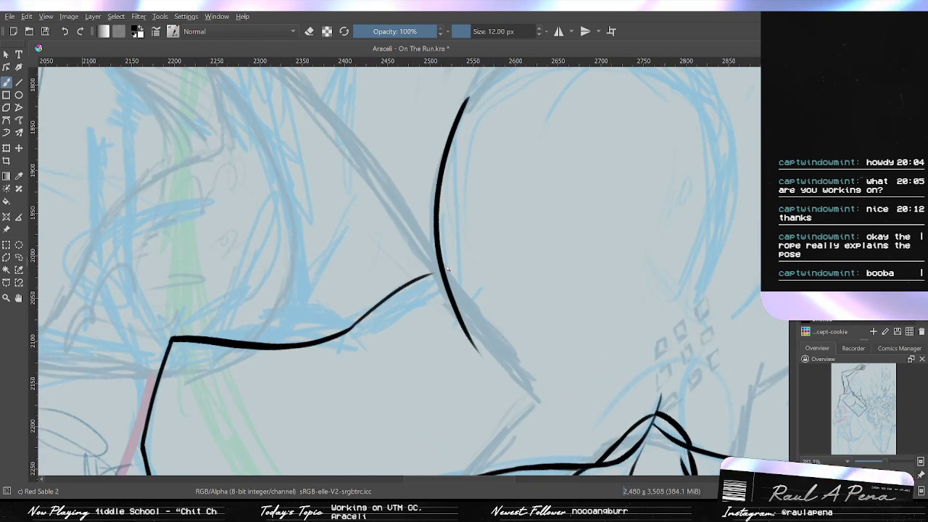
# Ink a tapered 12 px continuation from the chest arc's sketch-side end, following the grey sketch and curving toward the pink shape.
pyautogui.moveTo(458, 224)
pyautogui.mouseDown()
pyautogui.moveTo(455, 330)
pyautogui.moveTo(387, 363)
pyautogui.moveTo(360, 437)
pyautogui.mouseUp()
pyautogui.moveTo(359, 437)
pyautogui.mouseDown()
pyautogui.moveTo(437, 253)
pyautogui.moveTo(416, 315)
pyautogui.mouseUp()
pyautogui.scroll(-2, 417, 315)
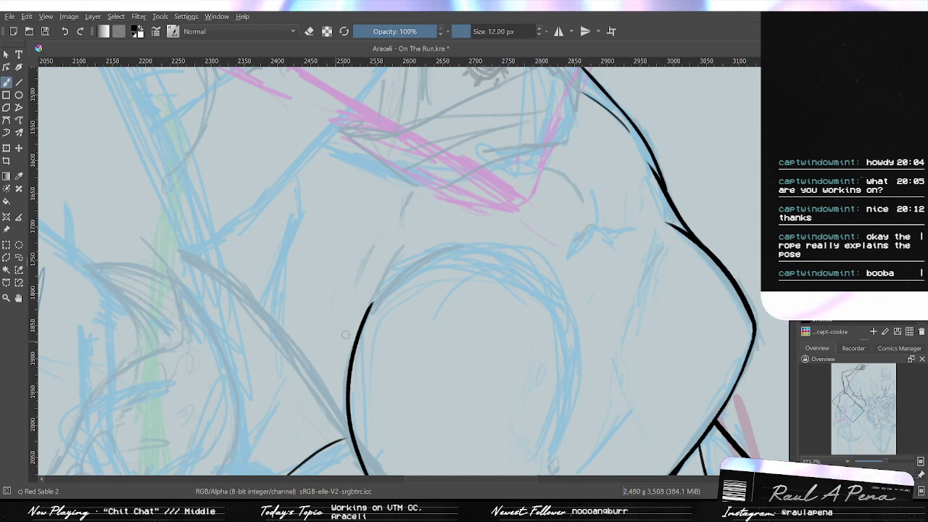
pyautogui.scroll(3, 420, 253)
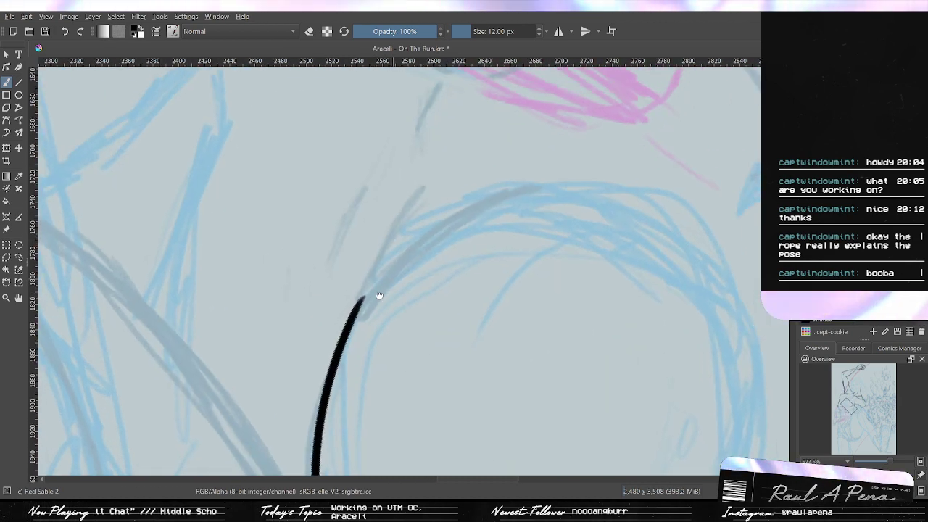
pyautogui.moveTo(279, 443)
pyautogui.mouseDown()
pyautogui.moveTo(445, 217)
pyautogui.moveTo(486, 200)
pyautogui.mouseUp()
pyautogui.hotkey('ctrl', 'z')
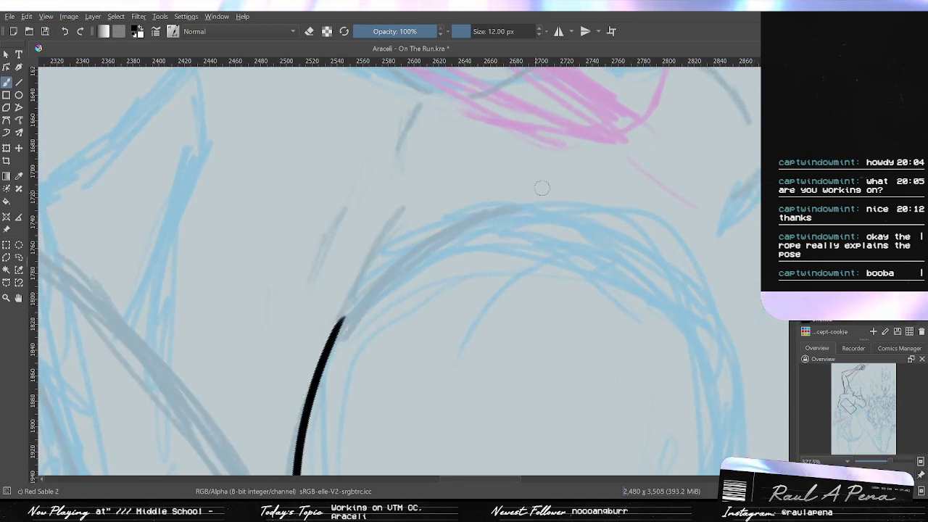
pyautogui.moveTo(268, 456); pyautogui.dragTo(645, 138)
pyautogui.hotkey('ctrl', 'z')
pyautogui.moveTo(609, 175)
pyautogui.mouseDown()
pyautogui.moveTo(257, 475)
pyautogui.moveTo(605, 162)
pyautogui.moveTo(525, 195)
pyautogui.moveTo(266, 471)
pyautogui.moveTo(558, 159)
pyautogui.mouseUp()
pyautogui.hotkey('ctrl', 'z')
pyautogui.hotkey('ctrl', 'z')
pyautogui.hotkey('ctrl', 'z')
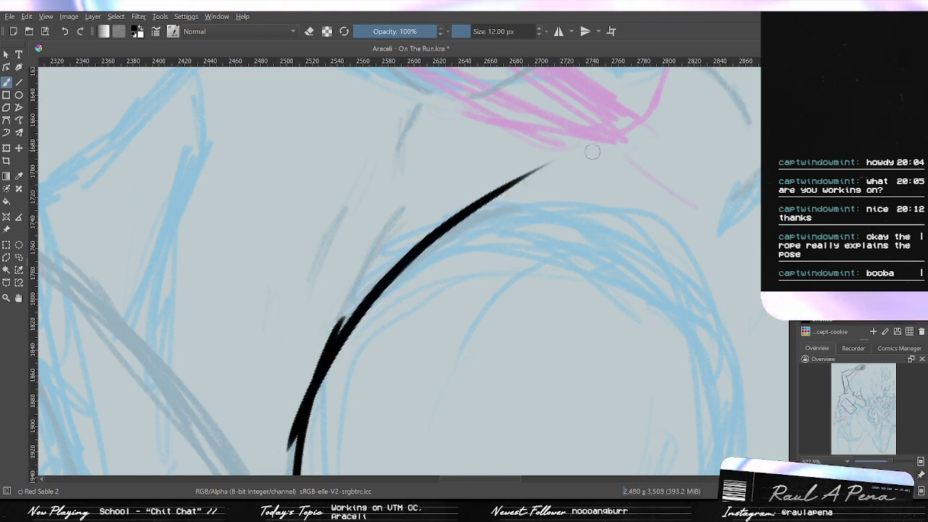
# Rotate the canvas until the chest's round contour hangs downward, with its still uninked underside above the pink shape.
pyautogui.scroll(-2, 556, 181)
pyautogui.moveTo(568, 200); pyautogui.dragTo(448, 252)
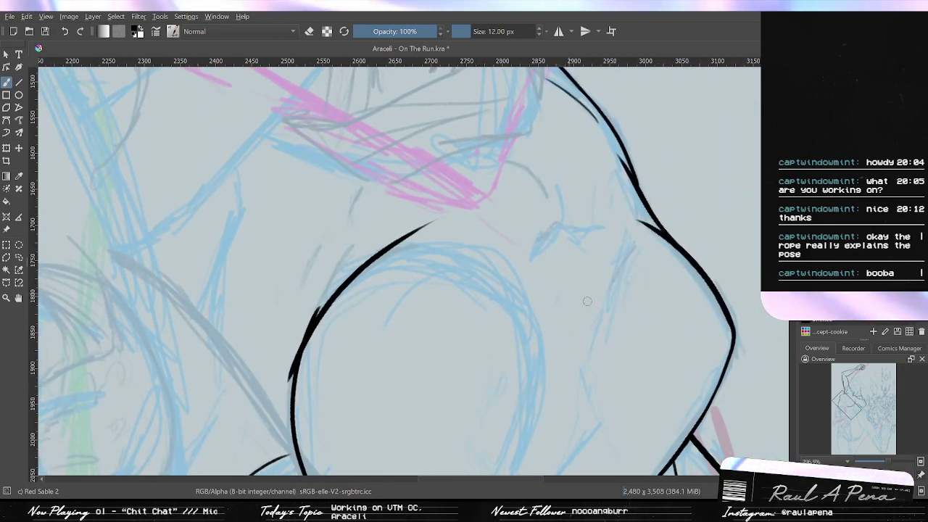
pyautogui.press('6')
pyautogui.press('6')
pyautogui.press('6')
pyautogui.press('6')
pyautogui.press('6')
pyautogui.press('6')
pyautogui.press('6')
pyautogui.press('6')
pyautogui.press('6')
pyautogui.press('4')
pyautogui.press('4')
pyautogui.press('4')
pyautogui.press('4')
pyautogui.press('4')
pyautogui.press('4')
pyautogui.press('4')
pyautogui.press('4')
pyautogui.press('4')
pyautogui.press('4')
pyautogui.press('4')
pyautogui.press('4')
pyautogui.press('4')
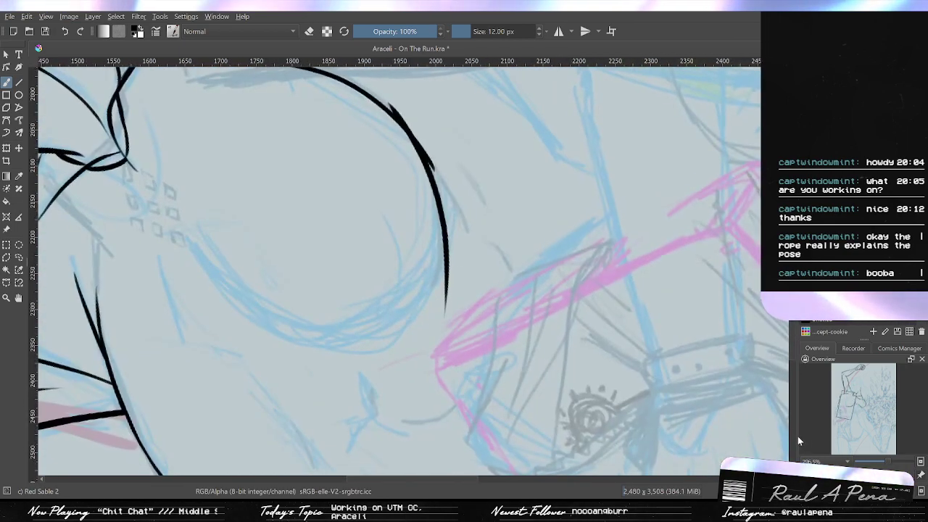
pyautogui.press('6')
pyautogui.press('6')
pyautogui.press('6')
pyautogui.press('6')
pyautogui.press('6')
pyautogui.press('6')
pyautogui.press('6')
pyautogui.press('6')
pyautogui.press('6')
pyautogui.press('6')
pyautogui.press('6')
pyautogui.press('6')
pyautogui.press('6')
pyautogui.press('6')
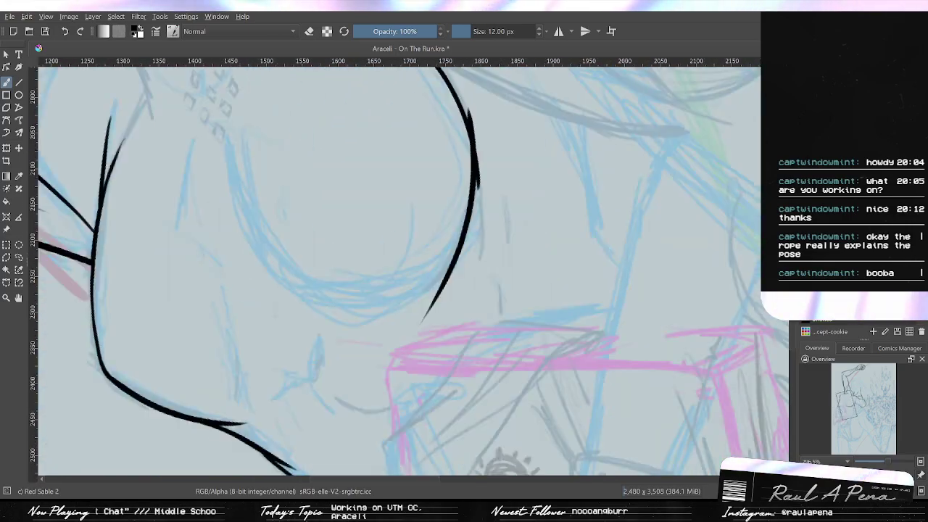
pyautogui.press('4')
pyautogui.press('4')
pyautogui.press('4')
pyautogui.press('4')
pyautogui.press('4')
pyautogui.press('4')
pyautogui.press('4')
pyautogui.press('4')
pyautogui.press('4')
pyautogui.press('4')
pyautogui.press('4')
pyautogui.press('4')
pyautogui.press('4')
pyautogui.press('4')
pyautogui.press('4')
pyautogui.press('4')
pyautogui.press('4')
pyautogui.press('4')
pyautogui.press('4')
pyautogui.press('4')
pyautogui.press('4')
pyautogui.press('4')
pyautogui.press('4')
pyautogui.press('4')
pyautogui.press('6')
pyautogui.press('6')
pyautogui.press('6')
pyautogui.press('6')
pyautogui.press('6')
pyautogui.press('6')
pyautogui.press('6')
pyautogui.press('6')
pyautogui.press('6')
pyautogui.press('6')
pyautogui.press('6')
pyautogui.press('6')
pyautogui.press('6')
pyautogui.press('6')
pyautogui.press('6')
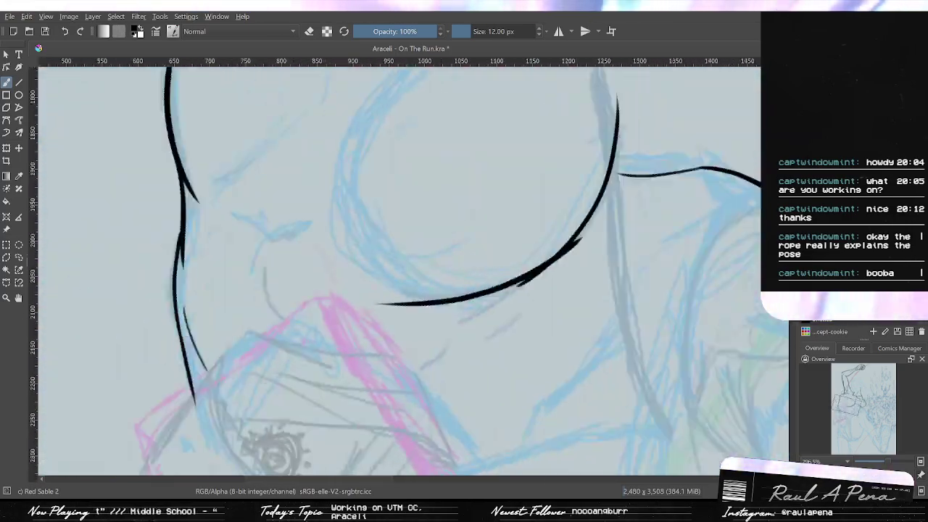
pyautogui.moveTo(796, 477); pyautogui.dragTo(820, 457)
pyautogui.moveTo(450, 328)
pyautogui.mouseDown()
pyautogui.moveTo(464, 364)
pyautogui.moveTo(517, 404)
pyautogui.moveTo(521, 423)
pyautogui.mouseUp()
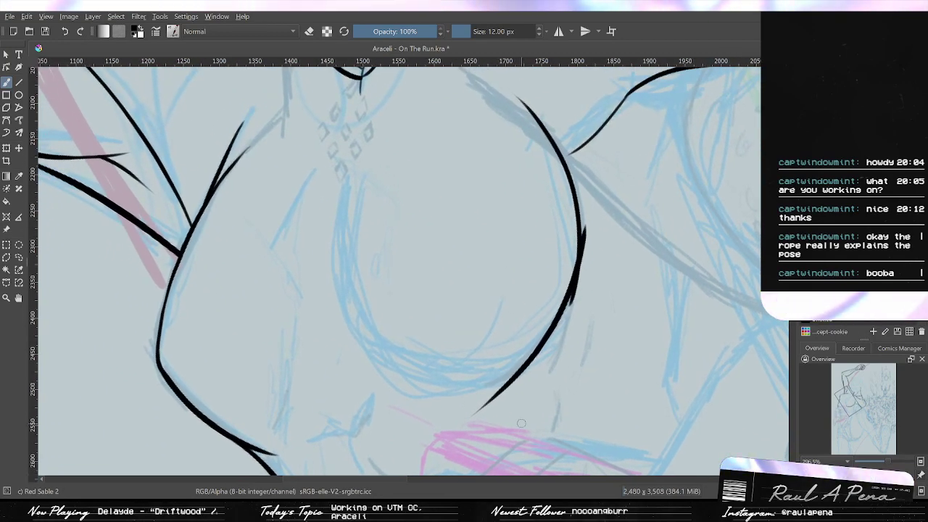
# Try several 12 px curves along the chest's sketched underside, sweeping up into the inked side arc.
pyautogui.moveTo(339, 353)
pyautogui.mouseDown()
pyautogui.moveTo(442, 387)
pyautogui.moveTo(607, 319)
pyautogui.moveTo(468, 391)
pyautogui.moveTo(595, 303)
pyautogui.mouseUp()
pyautogui.hotkey('ctrl', 'z')
pyautogui.hotkey('ctrl', 'z')
pyautogui.hotkey('ctrl', 'z')
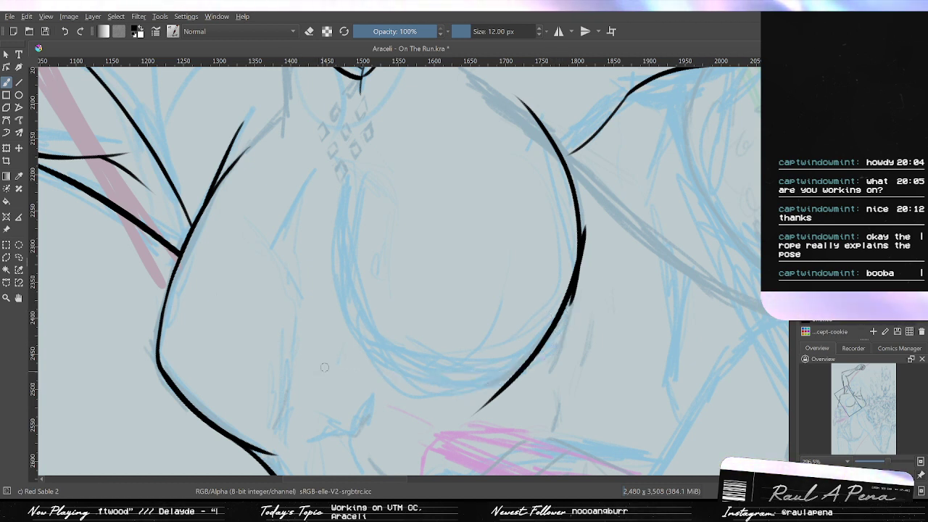
pyautogui.hotkey('ctrl', 'z')
pyautogui.moveTo(346, 357); pyautogui.dragTo(566, 328)
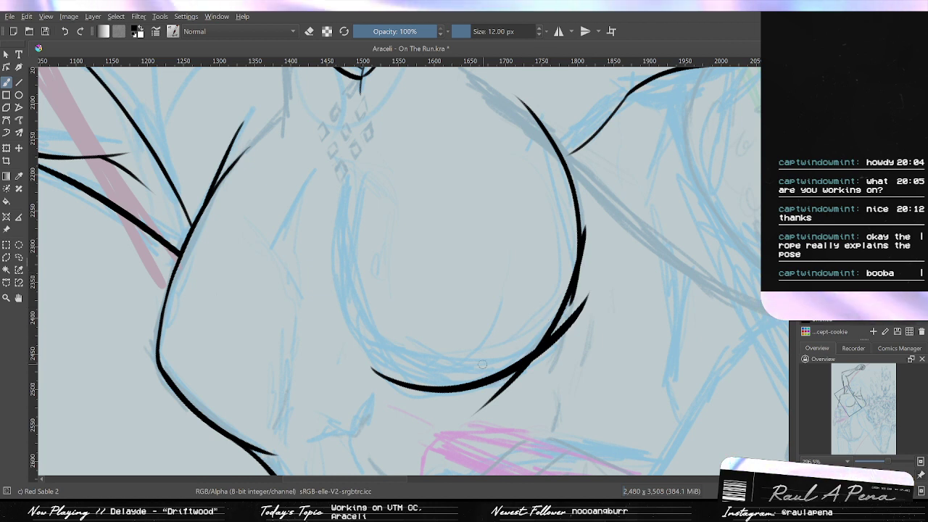
pyautogui.hotkey('ctrl', 'z')
pyautogui.moveTo(389, 386); pyautogui.dragTo(594, 288)
pyautogui.hotkey('ctrl', 'z')
# Try flatter and shorter underside curves that meet the side arc closer to its tapered tail.
pyautogui.moveTo(358, 378); pyautogui.dragTo(578, 319)
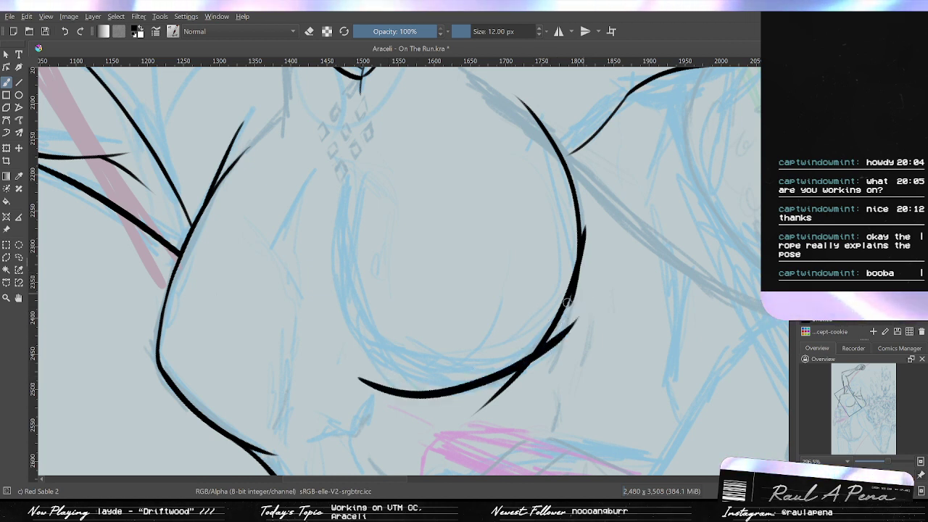
pyautogui.hotkey('ctrl', 'z')
pyautogui.moveTo(540, 349); pyautogui.dragTo(566, 328)
pyautogui.hotkey('ctrl', 'z')
pyautogui.moveTo(371, 377)
pyautogui.mouseDown()
pyautogui.moveTo(453, 384)
pyautogui.moveTo(514, 373)
pyautogui.moveTo(558, 322)
pyautogui.mouseUp()
pyautogui.hotkey('ctrl', 'z')
pyautogui.hotkey('ctrl', 'z')
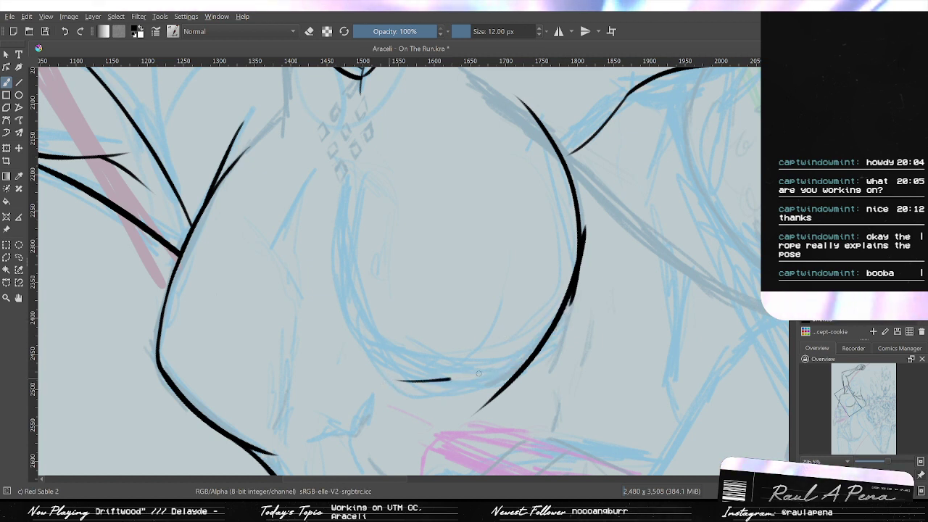
pyautogui.moveTo(483, 384); pyautogui.dragTo(561, 299)
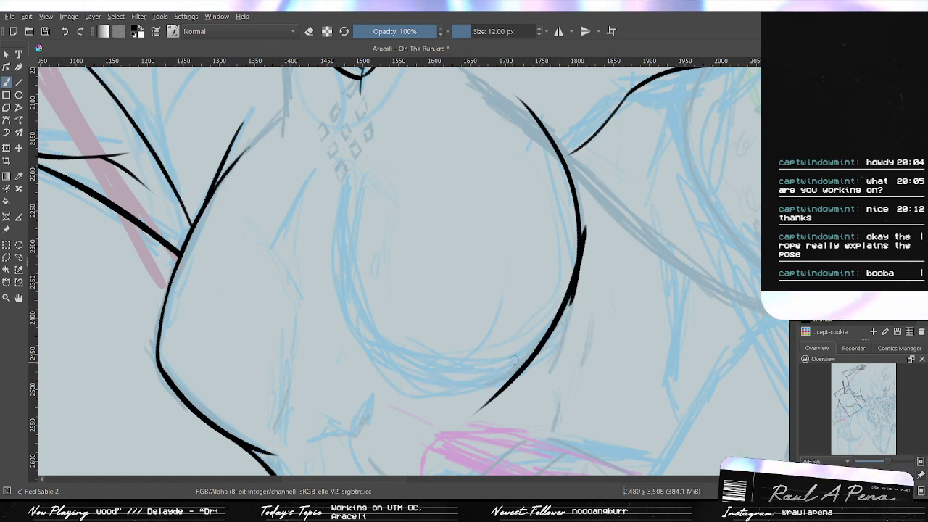
pyautogui.moveTo(456, 397); pyautogui.dragTo(581, 320)
pyautogui.hotkey('ctrl', 'z')
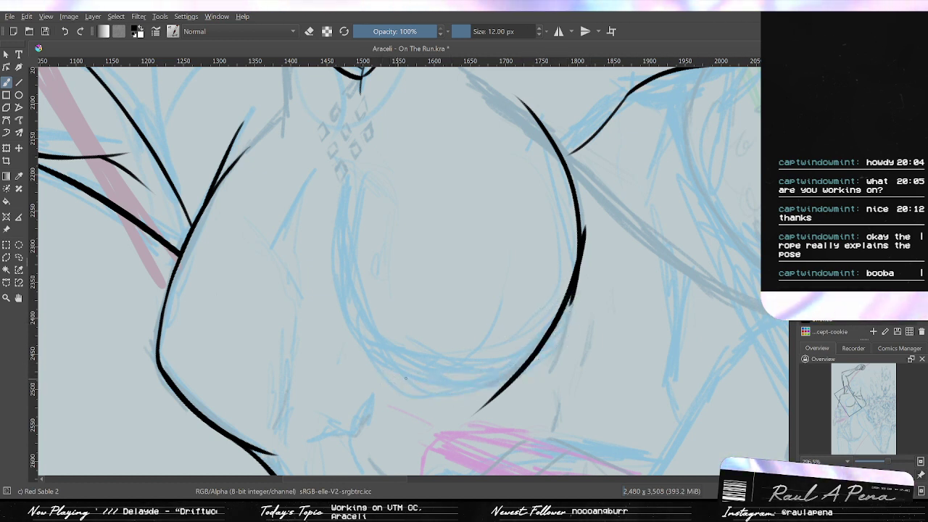
# Ink the 12 px underside curve from the lower blue sketch lines up until it merges smoothly with the side arc.
pyautogui.moveTo(406, 378); pyautogui.dragTo(605, 289)
pyautogui.hotkey('ctrl', 'z')
pyautogui.moveTo(395, 374); pyautogui.dragTo(575, 276)
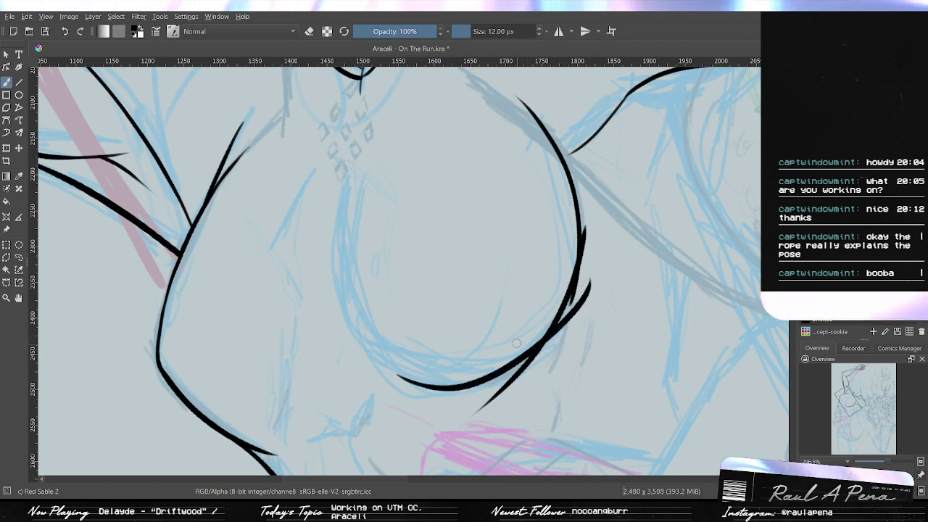
pyautogui.hotkey('ctrl', 'z')
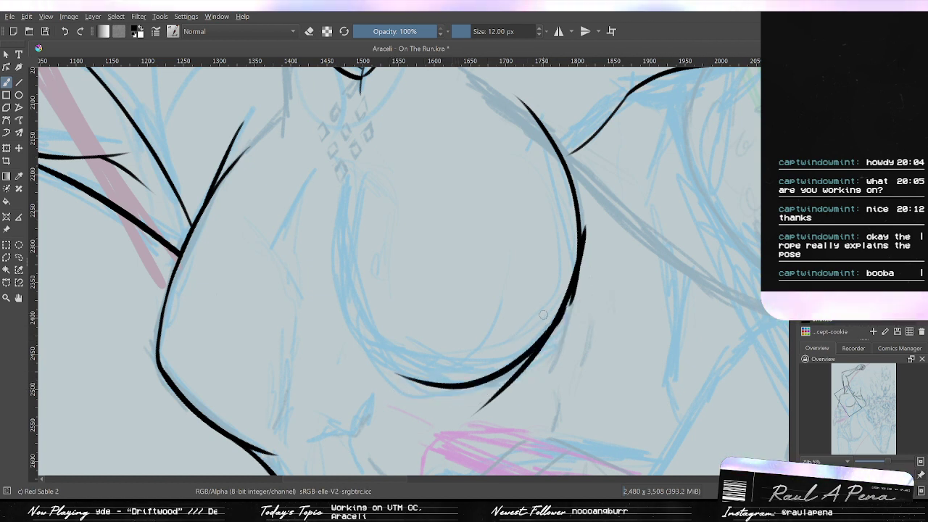
# Try inking the chest's inner contour from below the small bead shapes down to the start of the underside curve.
pyautogui.moveTo(484, 352); pyautogui.dragTo(514, 381)
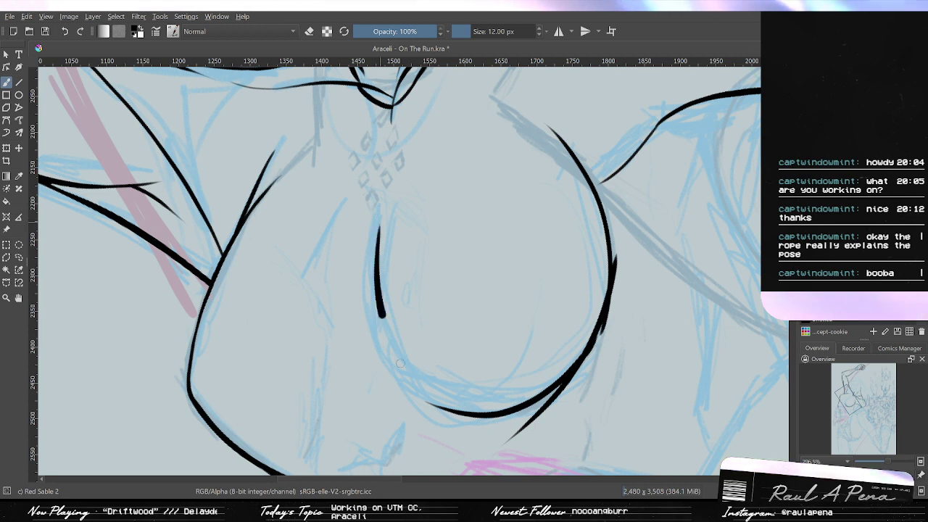
pyautogui.hotkey('ctrl', 'z')
pyautogui.moveTo(426, 404); pyautogui.dragTo(379, 328)
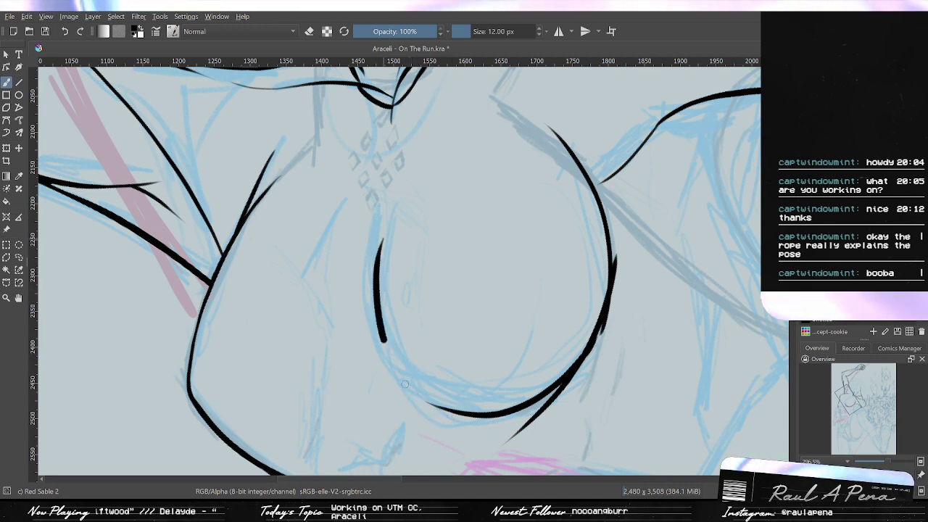
pyautogui.moveTo(404, 384); pyautogui.dragTo(450, 421)
pyautogui.hotkey('ctrl', 'z')
pyautogui.moveTo(379, 241); pyautogui.dragTo(443, 426)
pyautogui.hotkey('ctrl', 'z')
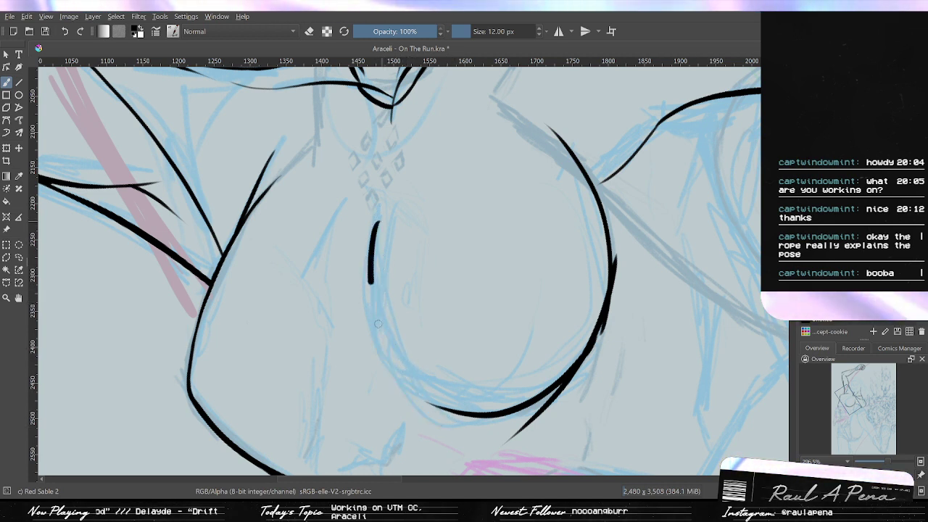
pyautogui.moveTo(378, 324); pyautogui.dragTo(450, 418)
pyautogui.hotkey('ctrl', 'z')
pyautogui.moveTo(385, 220); pyautogui.dragTo(424, 407)
pyautogui.hotkey('ctrl', 'z')
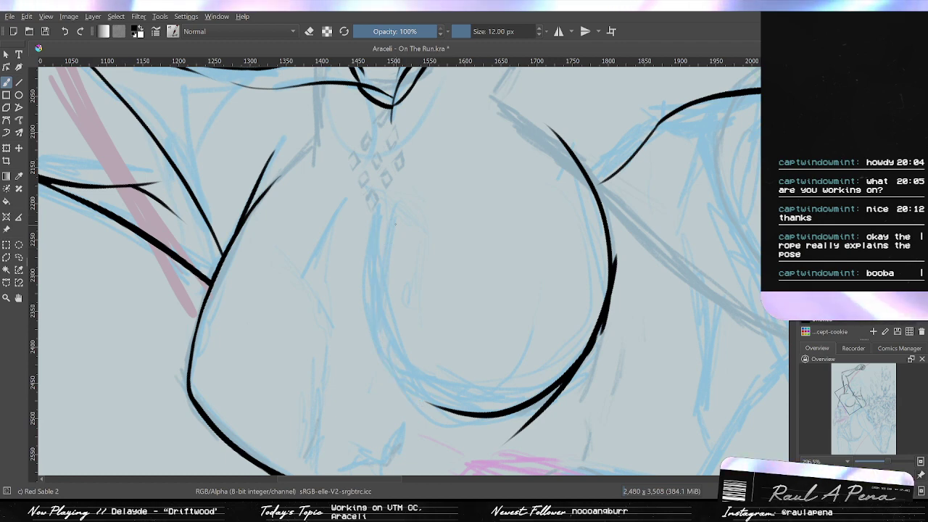
pyautogui.moveTo(391, 224); pyautogui.dragTo(443, 416)
pyautogui.hotkey('ctrl', 'z')
# Erase the side arc's tail overshooting below the underside curve with the 19.72 px eraser, trimming the line's outer edge.
pyautogui.moveTo(395, 287); pyautogui.dragTo(395, 326)
pyautogui.moveTo(395, 326)
pyautogui.mouseDown()
pyautogui.moveTo(425, 338)
pyautogui.moveTo(420, 302)
pyautogui.mouseUp()
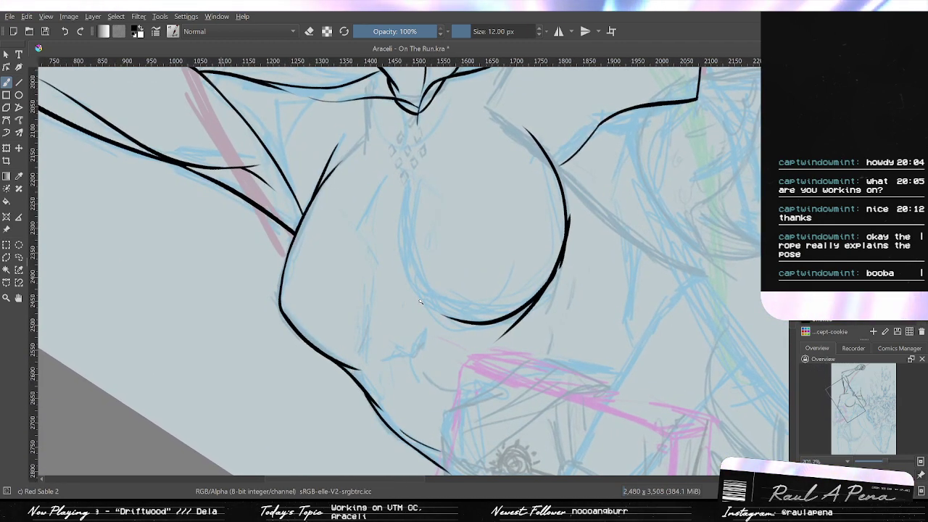
pyautogui.scroll(4, 421, 302)
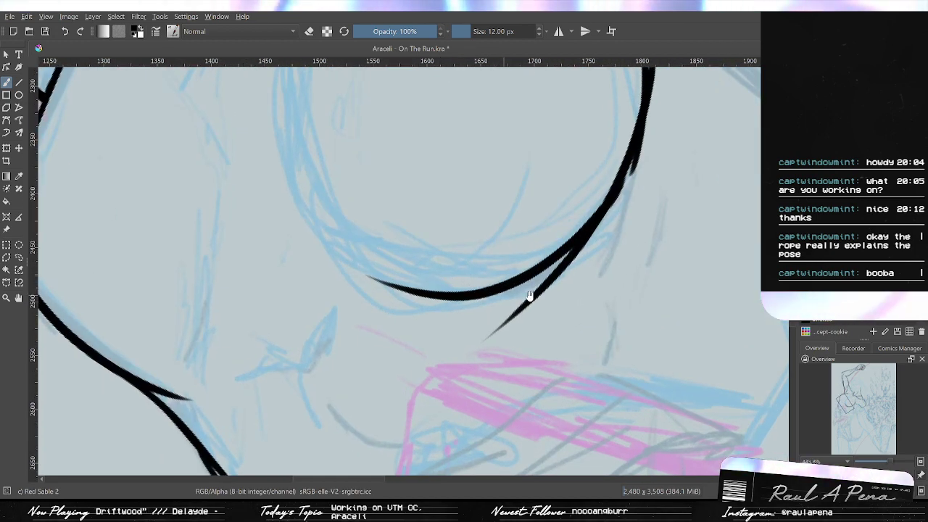
pyautogui.moveTo(529, 296); pyautogui.dragTo(469, 330)
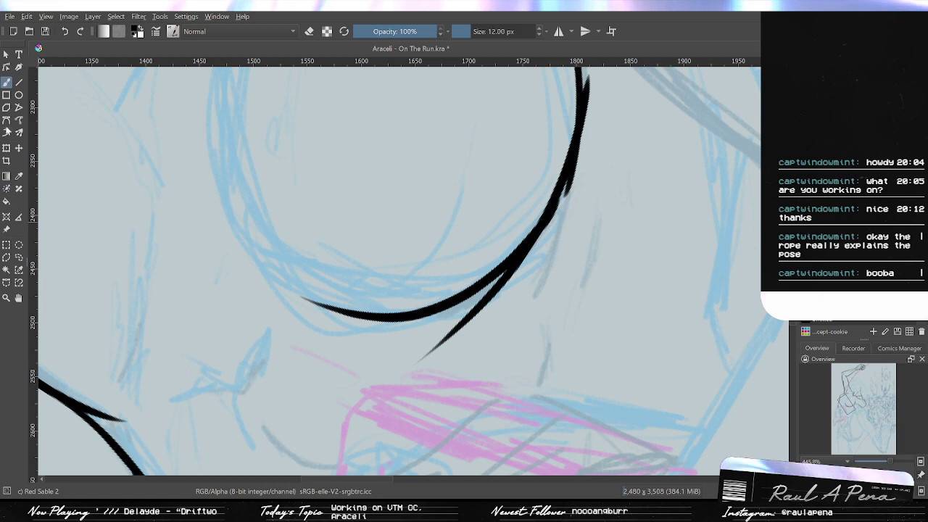
pyautogui.press('e')
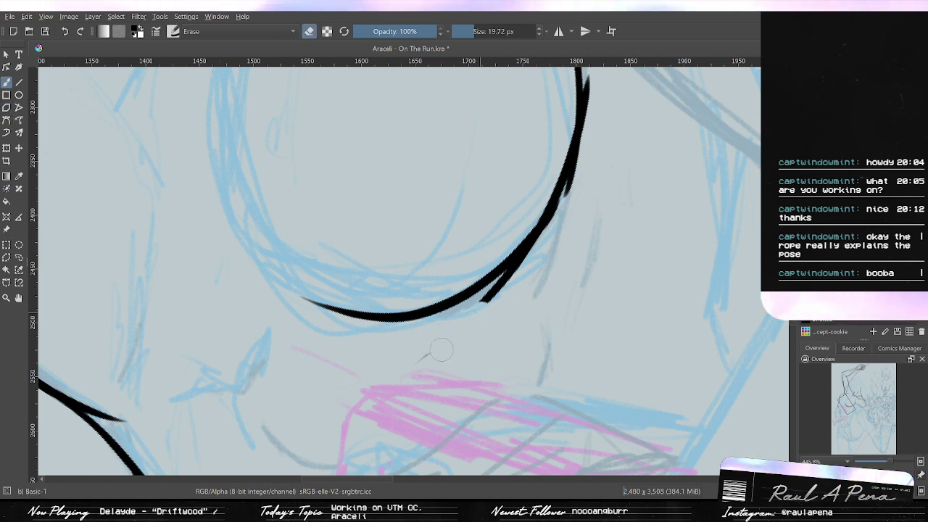
pyautogui.moveTo(472, 330); pyautogui.dragTo(377, 377)
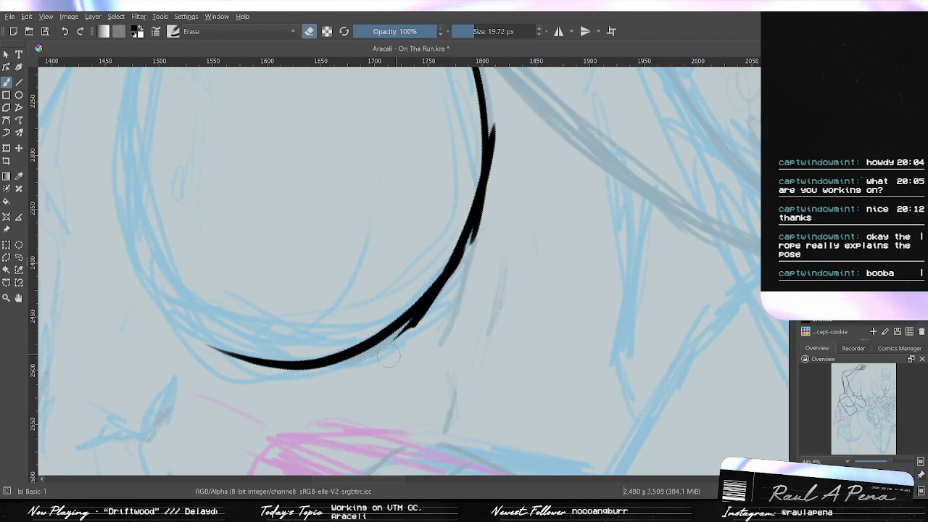
pyautogui.moveTo(420, 328)
pyautogui.mouseDown()
pyautogui.moveTo(413, 304)
pyautogui.moveTo(463, 277)
pyautogui.mouseUp()
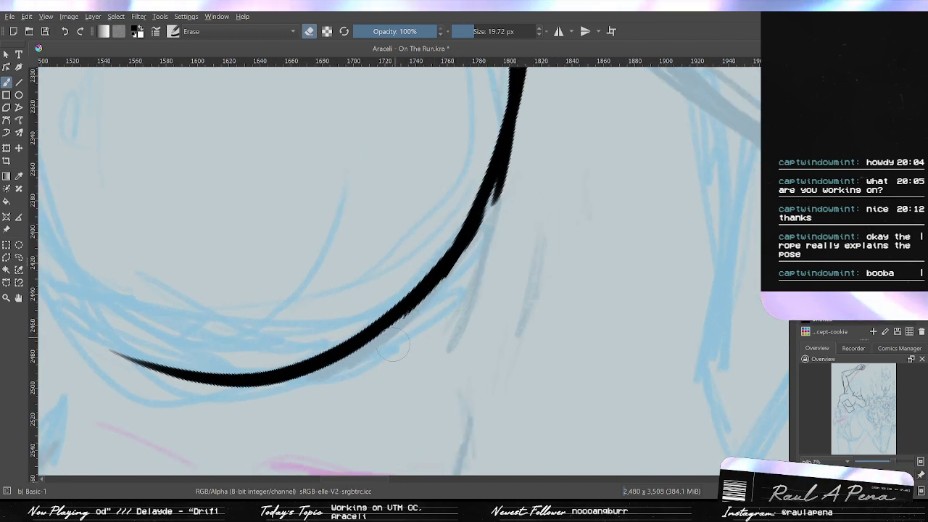
# Erase the two overlapping stroke tips along the outer edge of the chest's side arc to leave one clean line.
pyautogui.scroll(2, 402, 346)
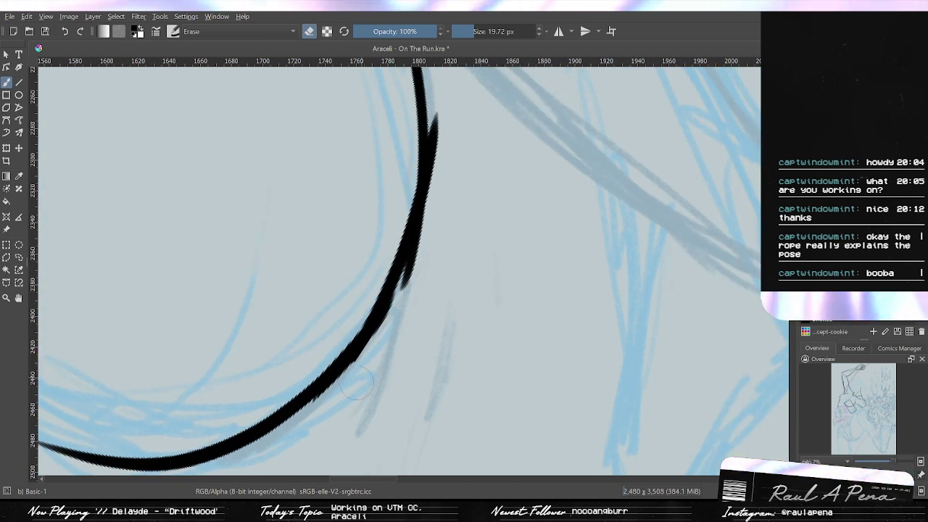
pyautogui.moveTo(385, 343); pyautogui.dragTo(408, 300)
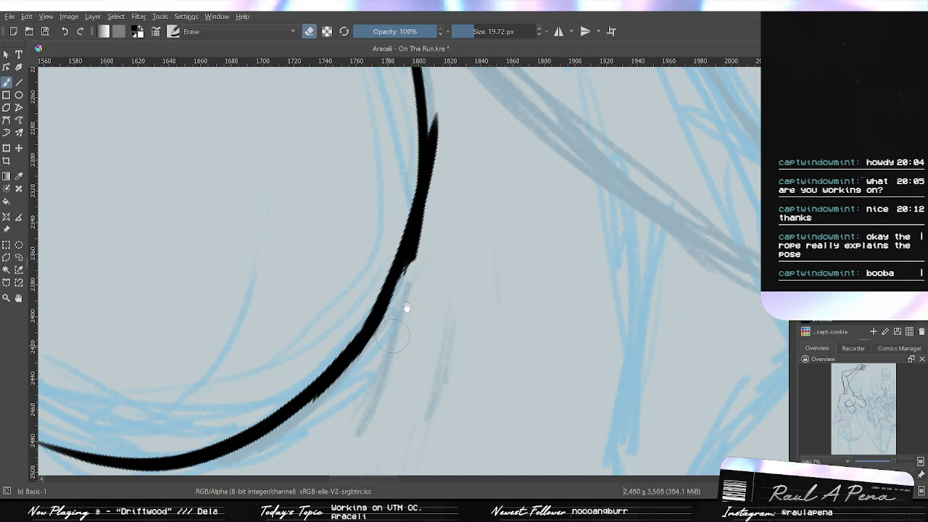
pyautogui.moveTo(407, 308); pyautogui.dragTo(379, 366)
pyautogui.moveTo(397, 328); pyautogui.dragTo(405, 284)
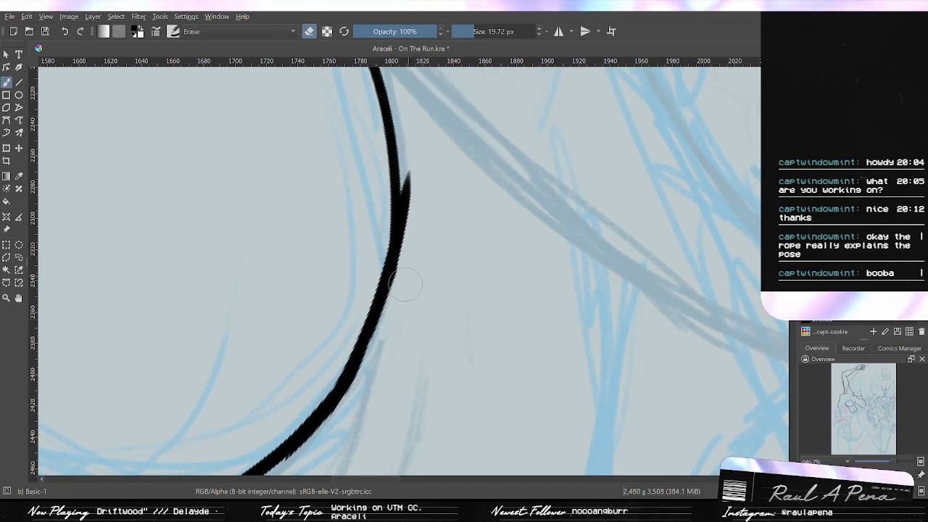
pyautogui.moveTo(415, 163); pyautogui.dragTo(390, 355)
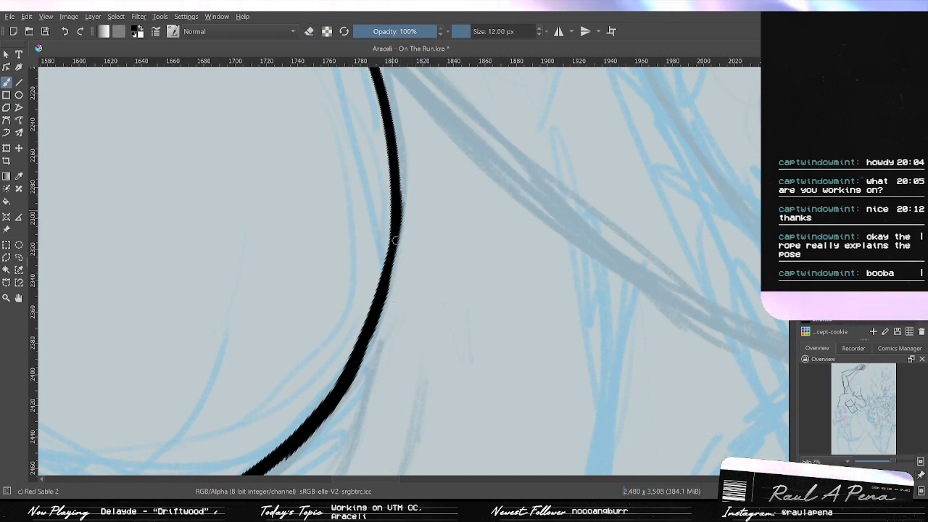
# Erase the rough bump on the outer edge of the chest's side arc, where it turns into the underside curve, with the 19.72 px eraser.
pyautogui.scroll(-6, 389, 230)
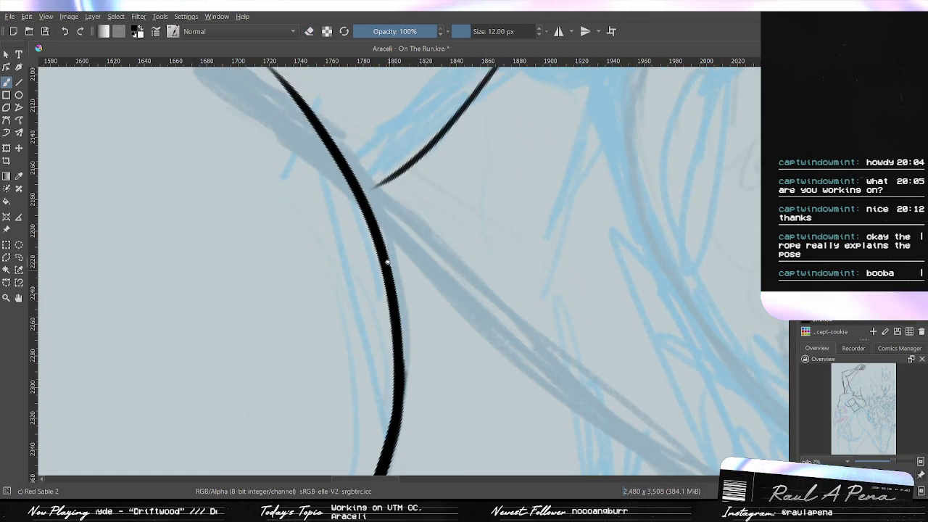
pyautogui.moveTo(403, 323)
pyautogui.mouseDown()
pyautogui.moveTo(411, 396)
pyautogui.moveTo(442, 350)
pyautogui.mouseUp()
pyautogui.press('/')
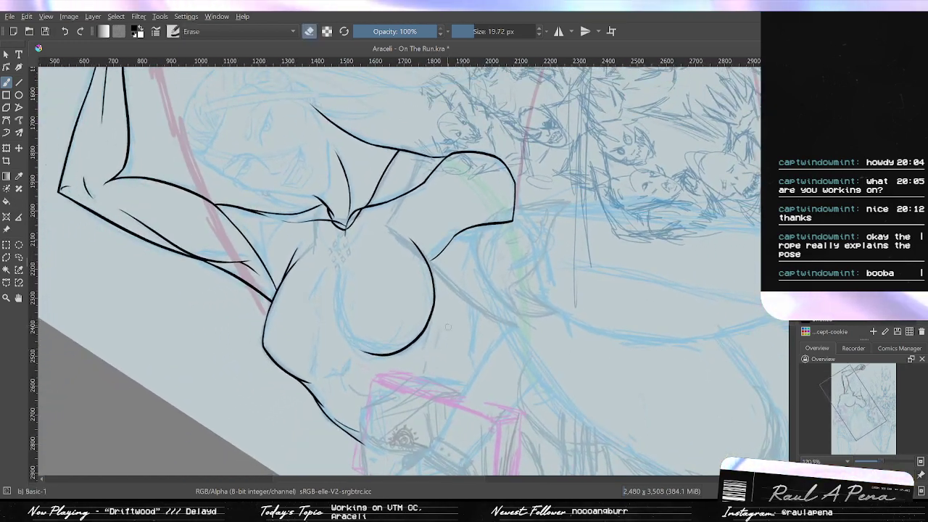
pyautogui.scroll(6, 478, 282)
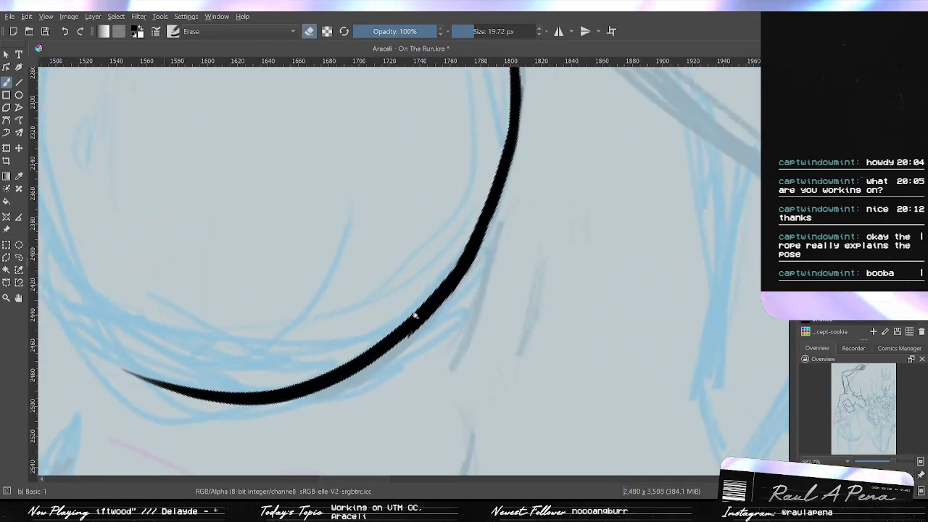
pyautogui.moveTo(510, 240); pyautogui.dragTo(530, 211)
pyautogui.scroll(-1, 530, 210)
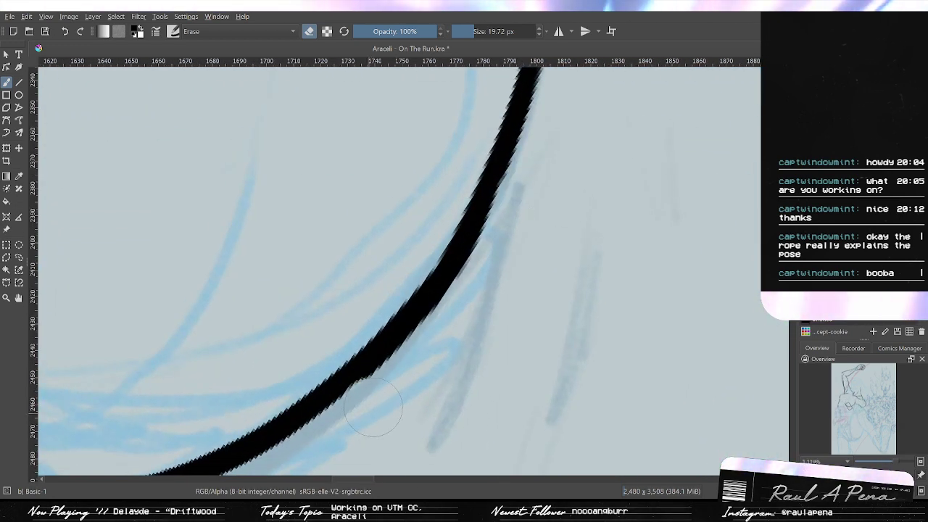
# Fill the notch in the outer edge of the chest's lower side arc with the 12 px Red Sable brush.
pyautogui.press('/')
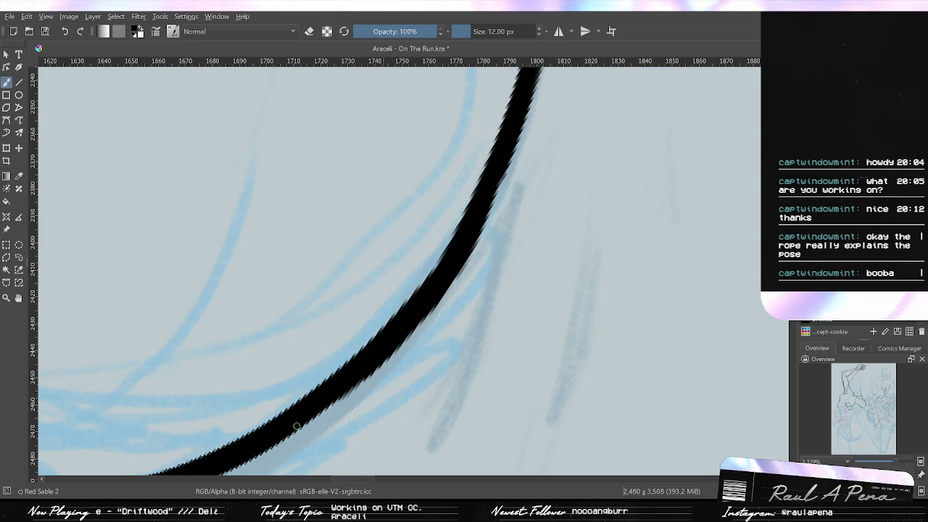
pyautogui.moveTo(369, 353); pyautogui.dragTo(368, 399)
pyautogui.press('4')
pyautogui.press('4')
pyautogui.press('4')
pyautogui.press('4')
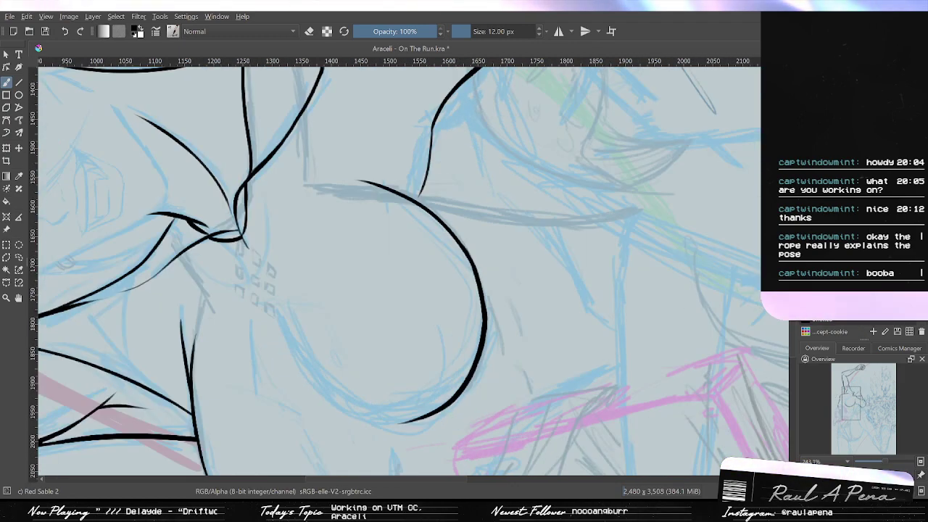
pyautogui.press('6')
pyautogui.press('6')
pyautogui.press('6')
pyautogui.press('6')
pyautogui.press('6')
pyautogui.press('6')
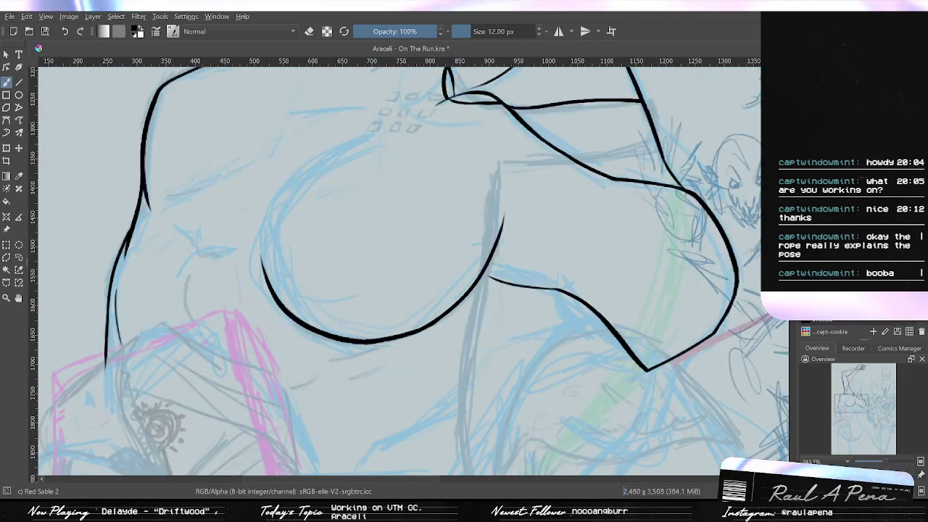
# Hide the character's rough sketch and shave the inner edge of the underside curve's free end to a finer taper with the 19.72 px eraser.
pyautogui.moveTo(686, 232)
pyautogui.mouseDown()
pyautogui.moveTo(668, 382)
pyautogui.moveTo(670, 374)
pyautogui.mouseUp()
pyautogui.scroll(3, 670, 374)
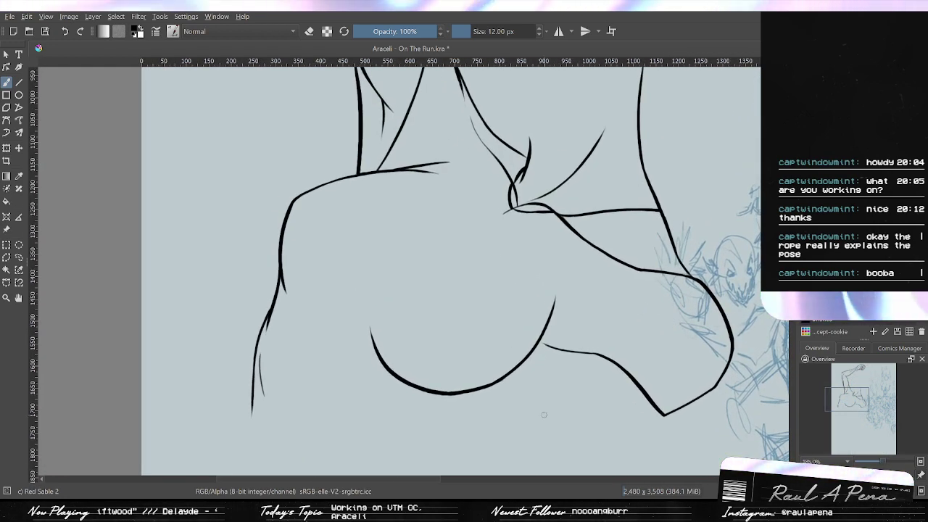
pyautogui.scroll(2, 526, 390)
pyautogui.scroll(-3, 526, 390)
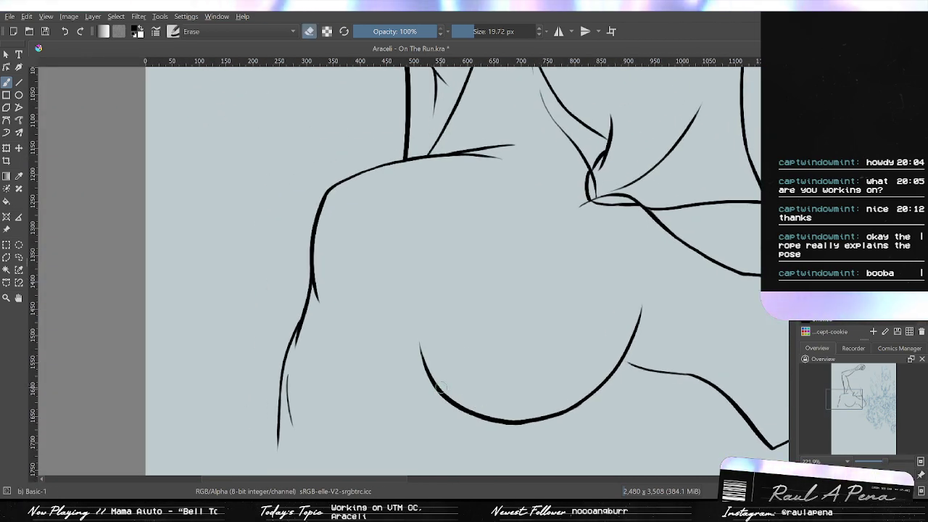
pyautogui.scroll(2, 536, 389)
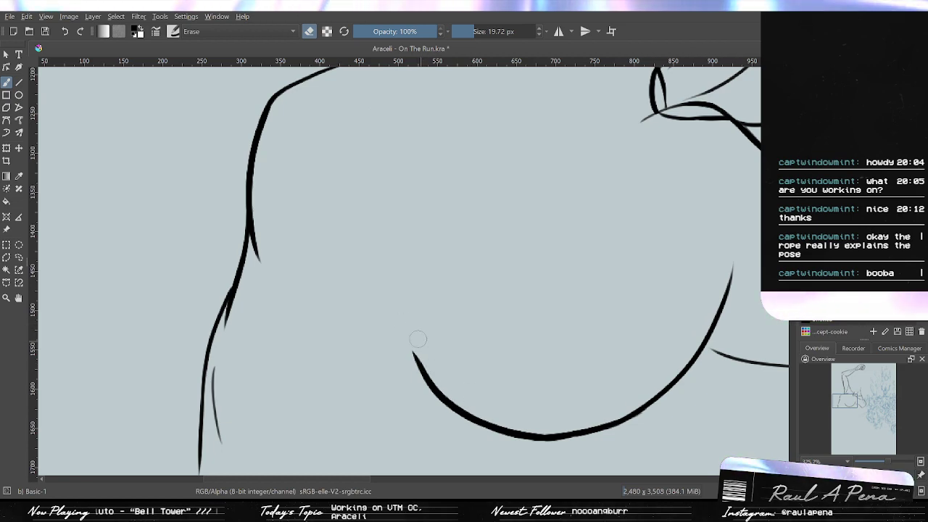
pyautogui.moveTo(434, 313); pyautogui.dragTo(422, 334)
pyautogui.scroll(5, 421, 335)
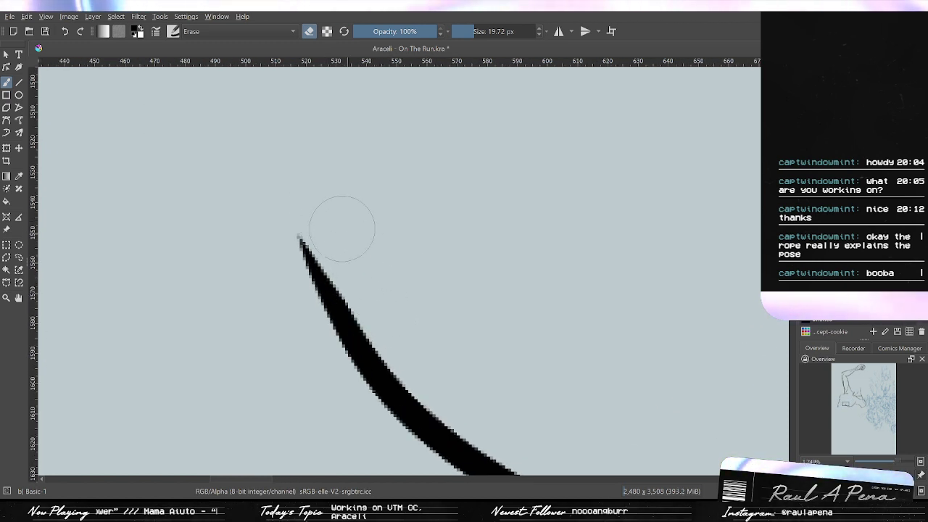
pyautogui.hotkey('ctrl', 'z')
pyautogui.moveTo(353, 255); pyautogui.dragTo(410, 345)
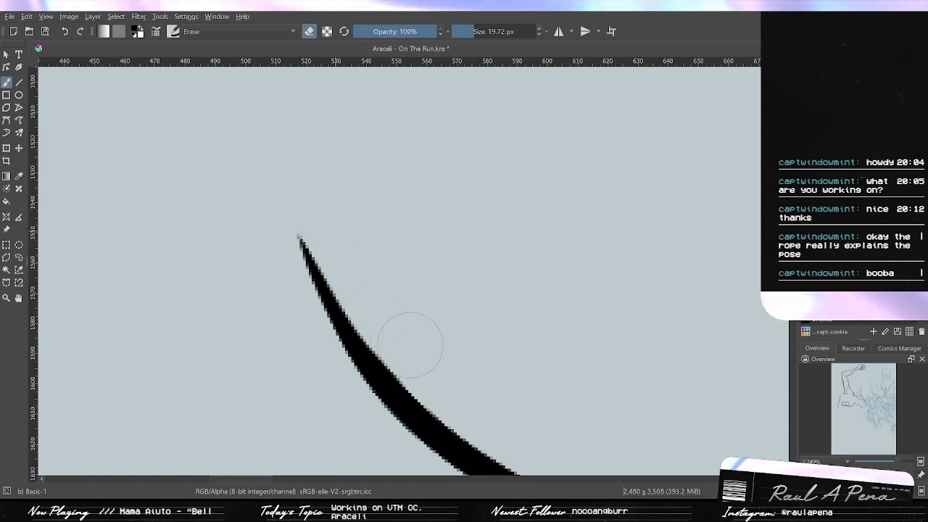
pyautogui.moveTo(373, 215)
pyautogui.mouseDown()
pyautogui.moveTo(405, 323)
pyautogui.moveTo(377, 333)
pyautogui.mouseUp()
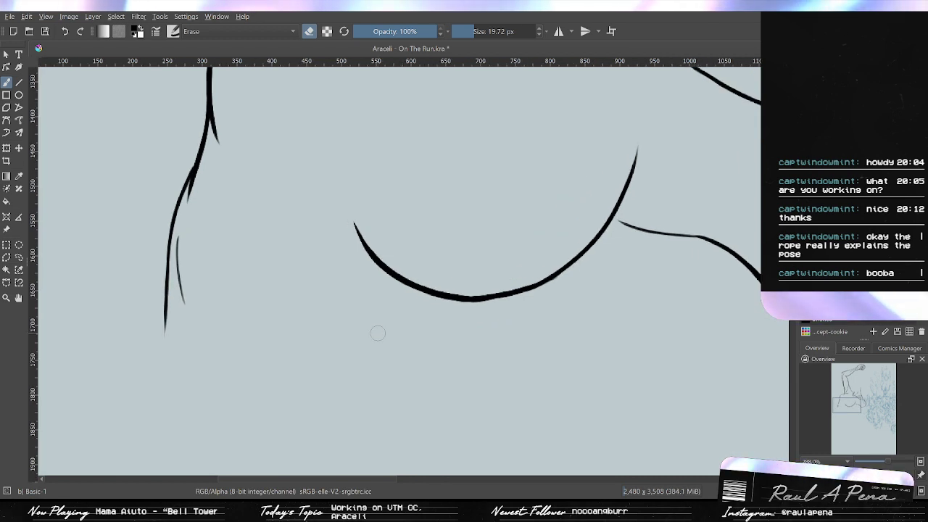
# Erase the uneven outer edge of the underside curve where it rises toward the arm line.
pyautogui.moveTo(656, 374); pyautogui.dragTo(681, 297)
pyautogui.moveTo(398, 210)
pyautogui.mouseDown()
pyautogui.moveTo(435, 308)
pyautogui.moveTo(396, 291)
pyautogui.mouseUp()
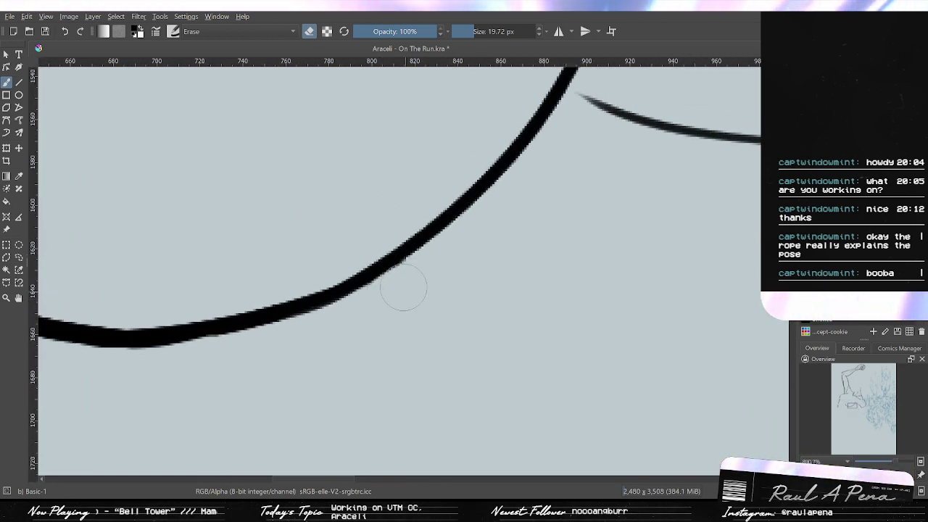
pyautogui.moveTo(369, 302)
pyautogui.mouseDown()
pyautogui.moveTo(430, 270)
pyautogui.moveTo(449, 311)
pyautogui.moveTo(446, 335)
pyautogui.mouseUp()
pyautogui.moveTo(454, 295); pyautogui.dragTo(489, 198)
# Even out the outer edge of the rising part of the underside curve with short 12 px ink strokes.
pyautogui.press('/')
pyautogui.scroll(3, 430, 245)
pyautogui.hotkey('ctrl', 'z')
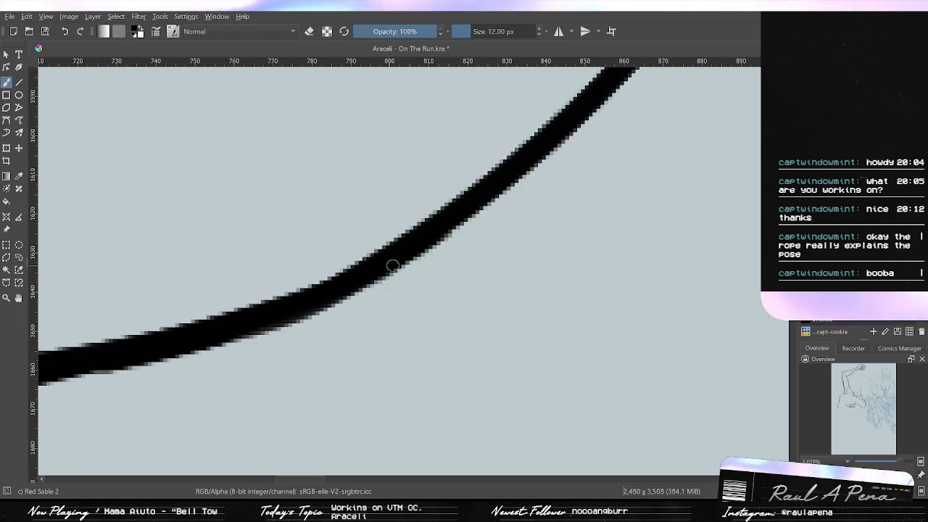
pyautogui.moveTo(394, 267)
pyautogui.mouseDown()
pyautogui.moveTo(522, 176)
pyautogui.moveTo(338, 286)
pyautogui.mouseUp()
pyautogui.hotkey('ctrl', 'z')
pyautogui.moveTo(427, 250); pyautogui.dragTo(579, 122)
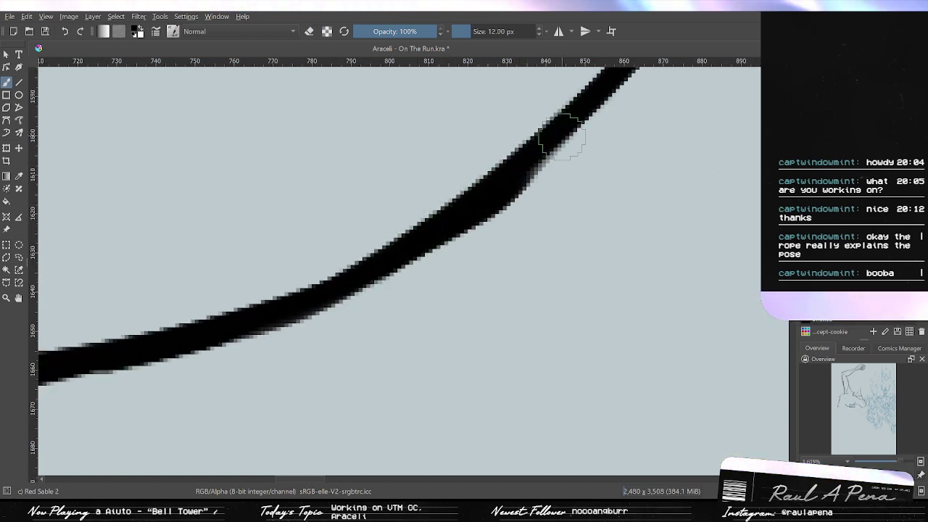
pyautogui.hotkey('ctrl', 'z')
pyautogui.moveTo(481, 223); pyautogui.dragTo(510, 282)
pyautogui.scroll(-5, 510, 281)
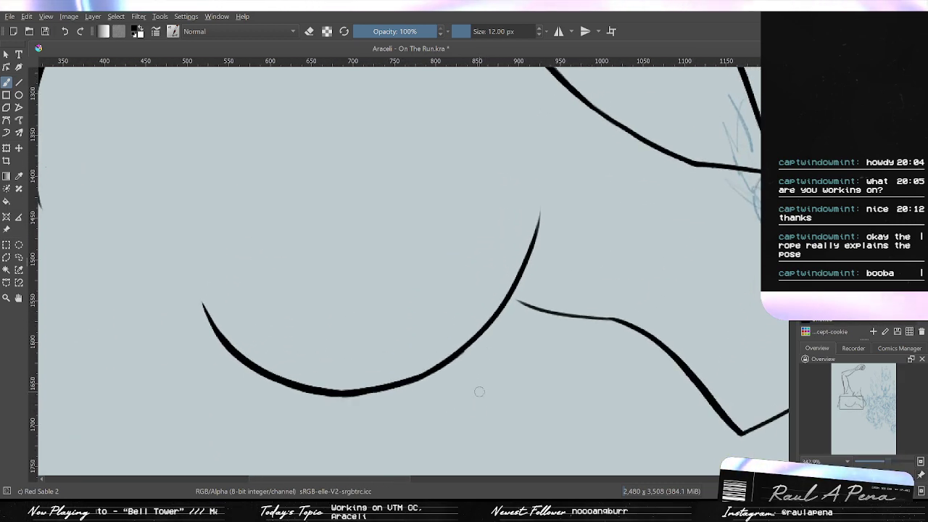
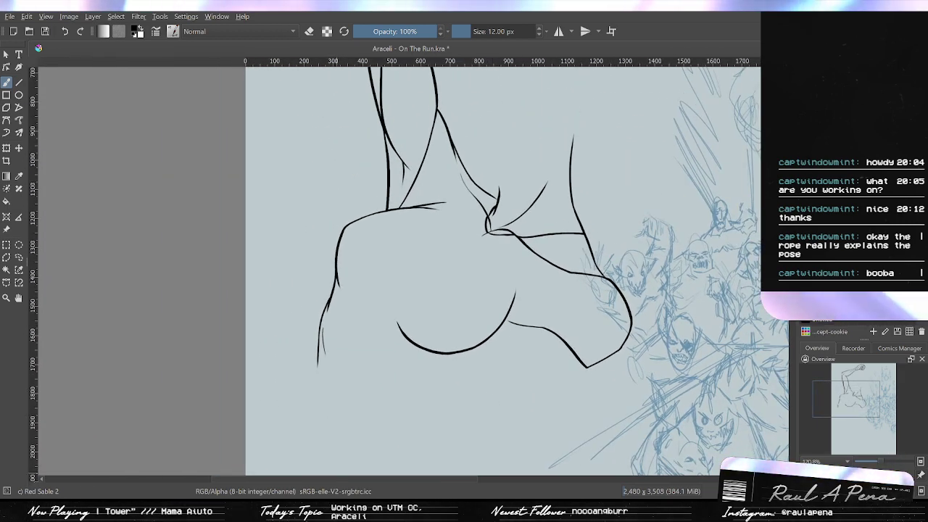
# Show the character's rough sketch again beneath the line art.
pyautogui.scroll(3, 518, 297)
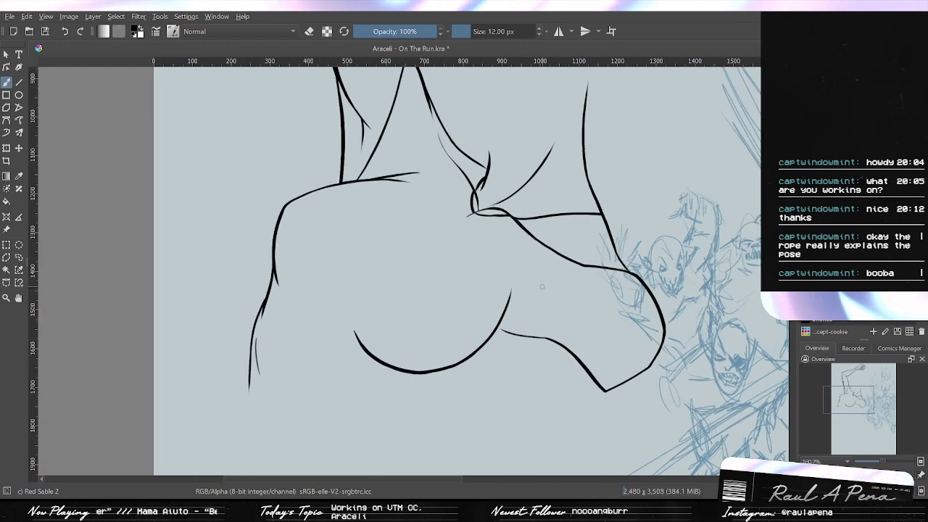
pyautogui.click(800, 258)
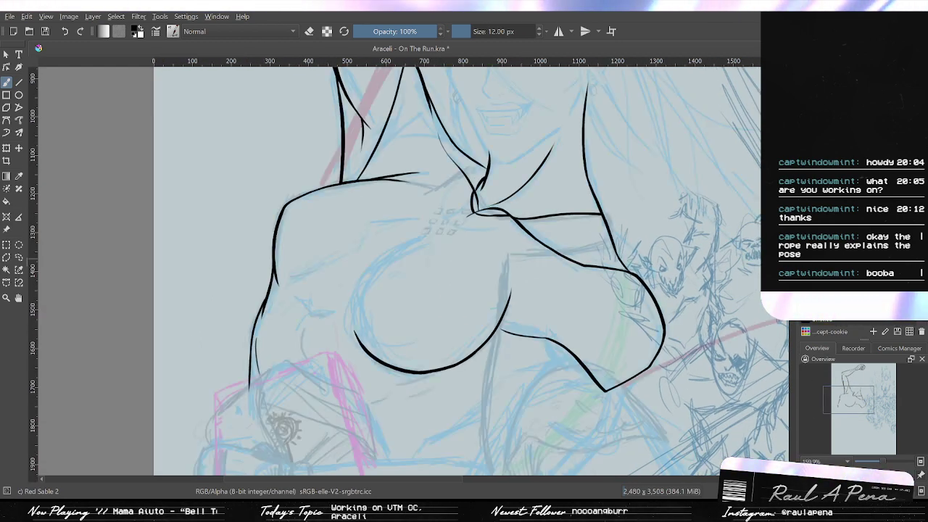
pyautogui.scroll(5, 500, 222)
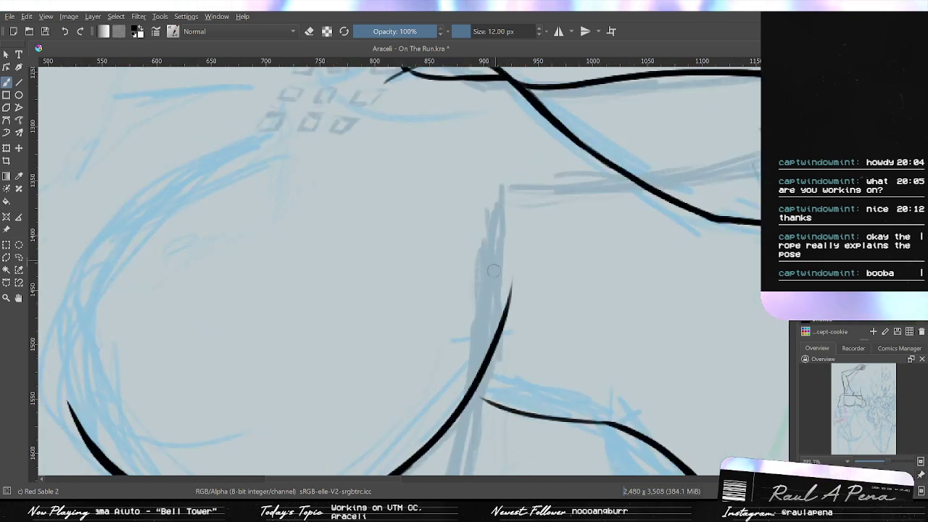
# Try inking the grey sketched horizontal edge from its corner above the chest curve across the diagonal line below the knot.
pyautogui.moveTo(500, 222); pyautogui.dragTo(468, 265)
pyautogui.moveTo(474, 231)
pyautogui.mouseDown()
pyautogui.moveTo(612, 231)
pyautogui.moveTo(568, 231)
pyautogui.mouseUp()
pyautogui.hotkey('ctrl', 'z')
pyautogui.hotkey('ctrl', 'z')
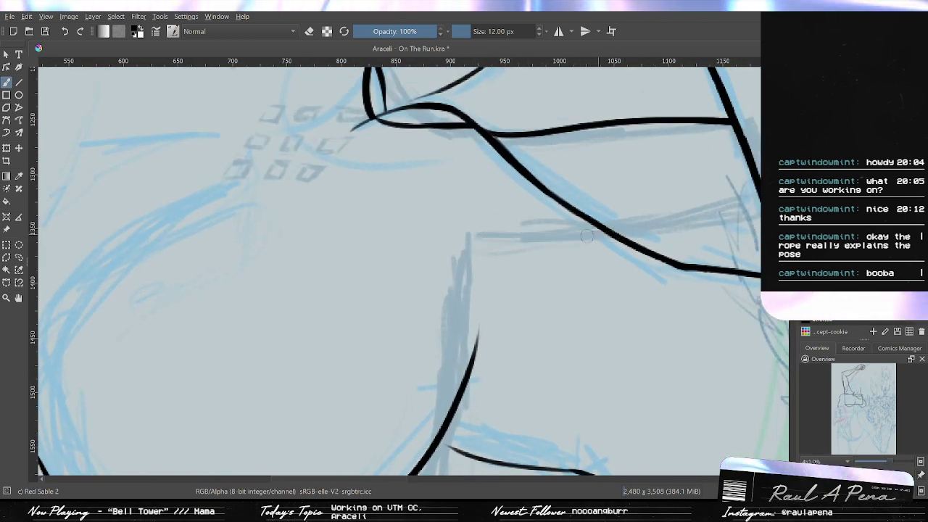
pyautogui.moveTo(470, 236); pyautogui.dragTo(692, 229)
pyautogui.hotkey('ctrl', 'z')
pyautogui.moveTo(609, 228); pyautogui.dragTo(560, 286)
pyautogui.scroll(2, 558, 287)
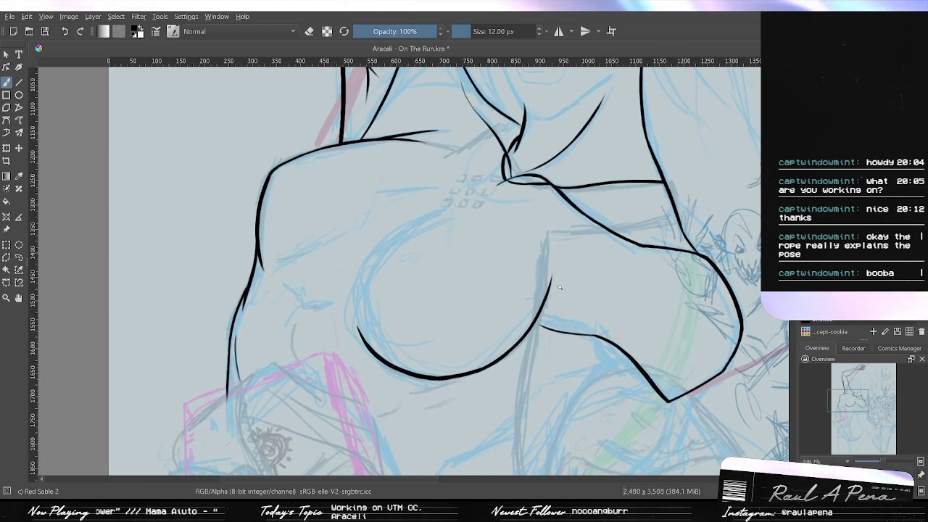
pyautogui.scroll(3, 576, 263)
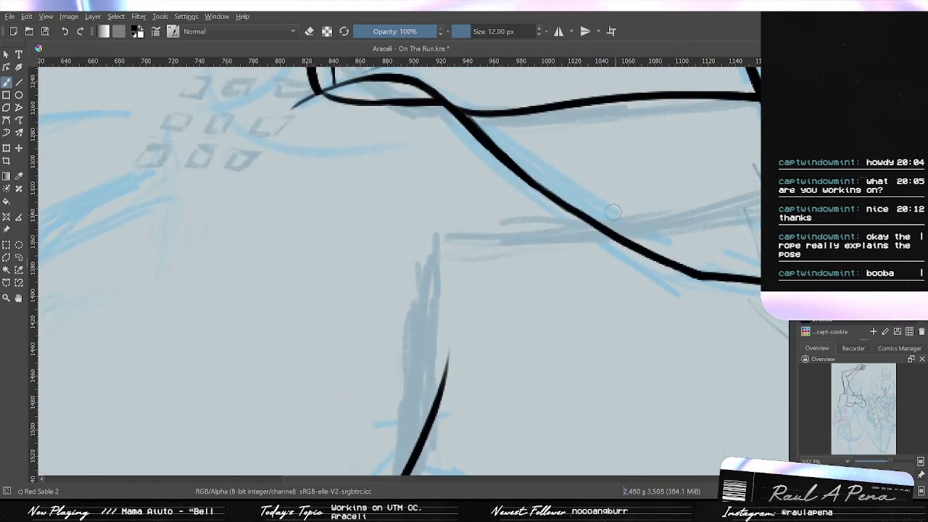
pyautogui.moveTo(410, 263)
pyautogui.mouseDown()
pyautogui.moveTo(516, 258)
pyautogui.moveTo(739, 217)
pyautogui.mouseUp()
pyautogui.hotkey('ctrl', 'z')
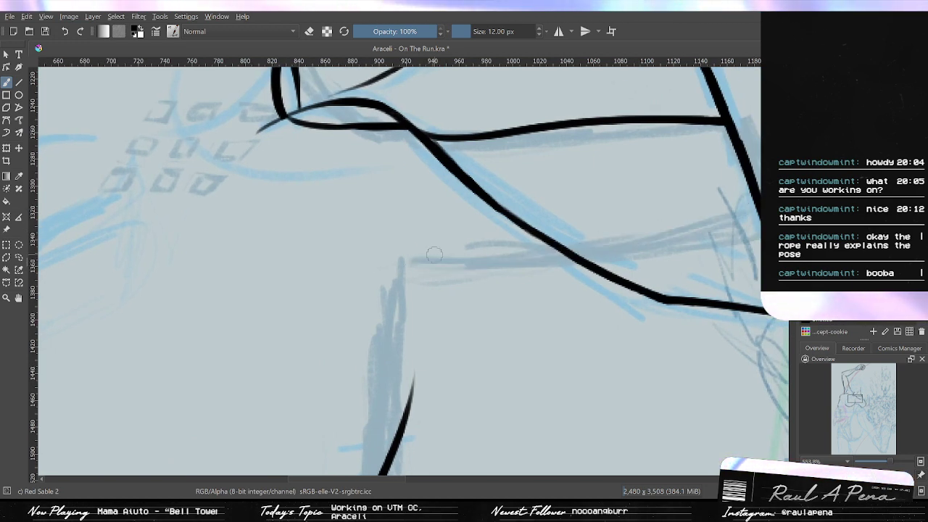
pyautogui.hotkey('ctrl', 'shift', 'z')
pyautogui.hotkey('ctrl', 'z')
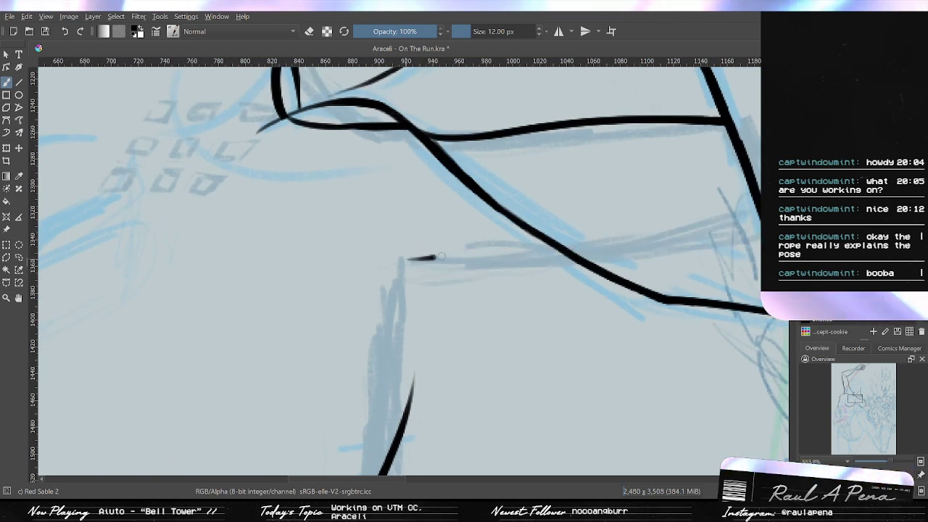
pyautogui.moveTo(440, 257); pyautogui.dragTo(558, 253)
pyautogui.hotkey('ctrl', 'z')
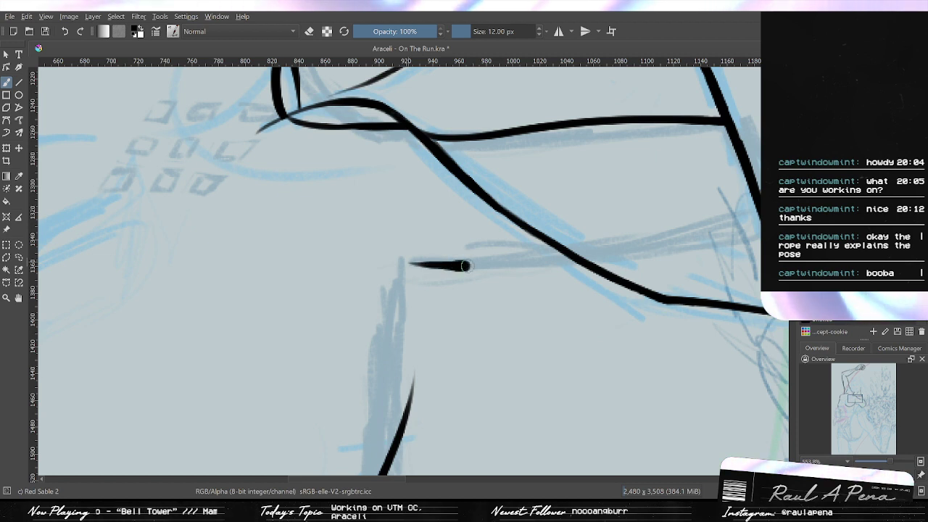
pyautogui.moveTo(465, 266); pyautogui.dragTo(511, 266)
pyautogui.hotkey('ctrl', 'z')
pyautogui.moveTo(406, 259); pyautogui.dragTo(562, 250)
pyautogui.hotkey('ctrl', 'z')
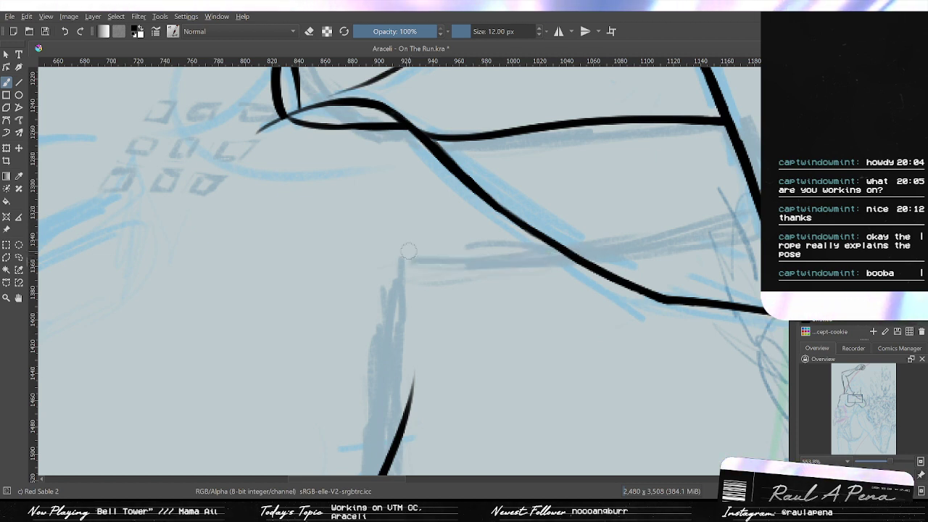
pyautogui.moveTo(408, 251)
pyautogui.mouseDown()
pyautogui.moveTo(435, 261)
pyautogui.moveTo(610, 236)
pyautogui.mouseUp()
pyautogui.hotkey('ctrl', 'z')
# Ink the horizontal edge from the grey sketch corner to the diagonal line below the knot, bowing slightly downward.
pyautogui.moveTo(402, 259); pyautogui.dragTo(605, 248)
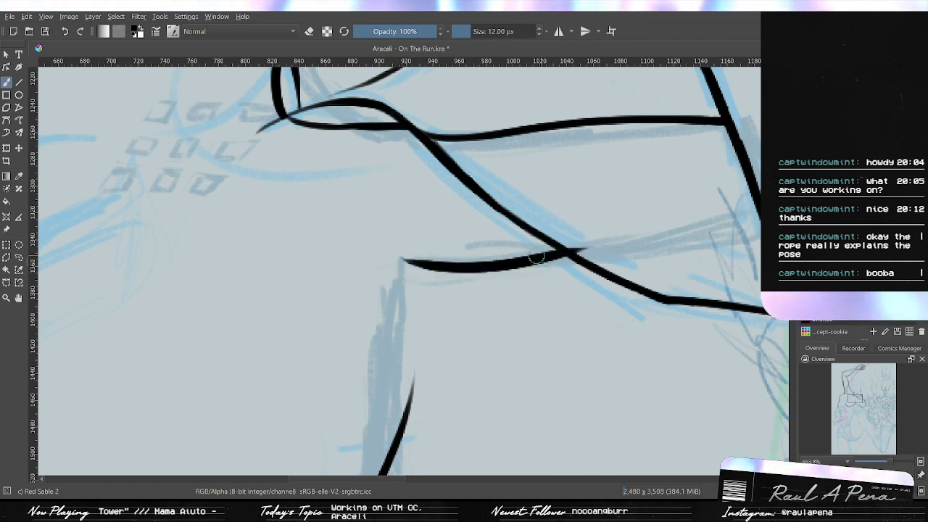
pyautogui.moveTo(542, 259)
pyautogui.mouseDown()
pyautogui.moveTo(421, 275)
pyautogui.moveTo(535, 263)
pyautogui.moveTo(637, 232)
pyautogui.mouseUp()
pyautogui.hotkey('ctrl', 'z')
# Continue the horizontal edge from the diagonal line to the long side line in a shallow upward arc.
pyautogui.moveTo(456, 270); pyautogui.dragTo(648, 260)
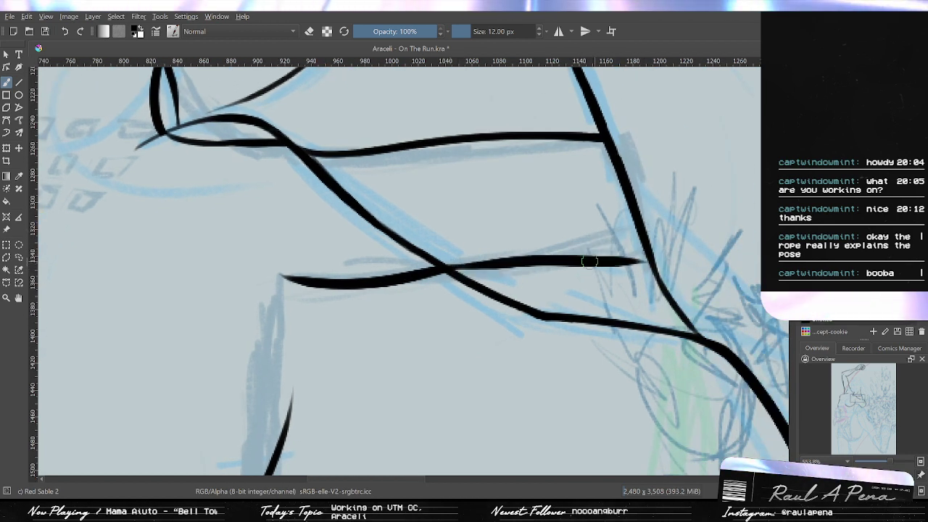
pyautogui.hotkey('ctrl', 'z')
pyautogui.moveTo(451, 268); pyautogui.dragTo(674, 267)
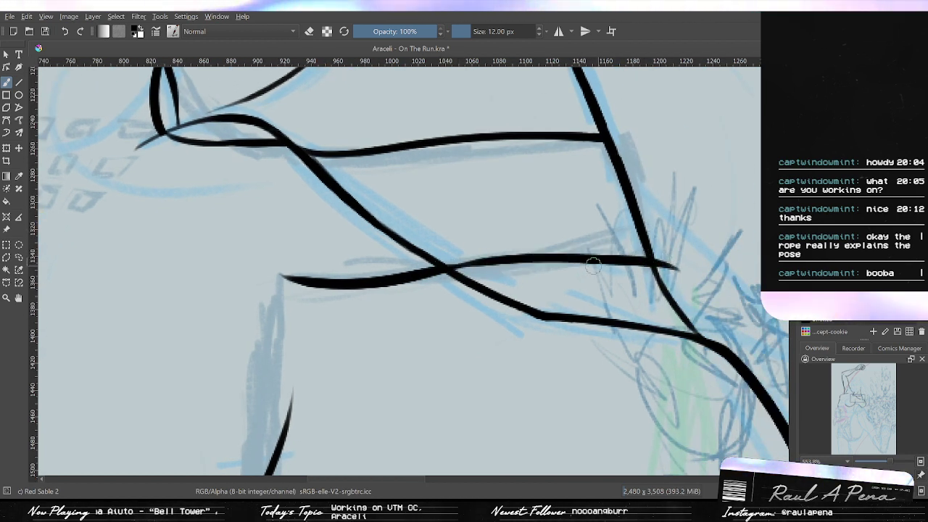
pyautogui.hotkey('ctrl', 'z')
pyautogui.moveTo(446, 270); pyautogui.dragTo(569, 247)
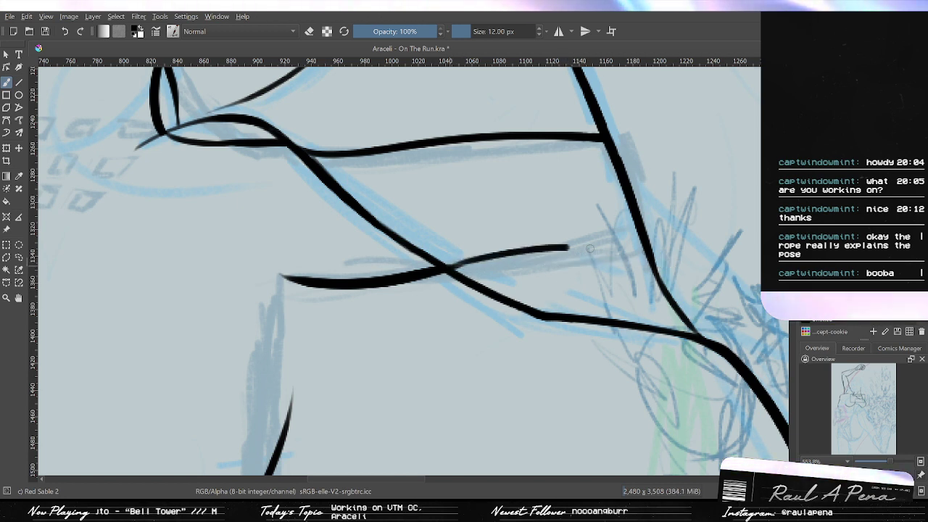
pyautogui.press('e')
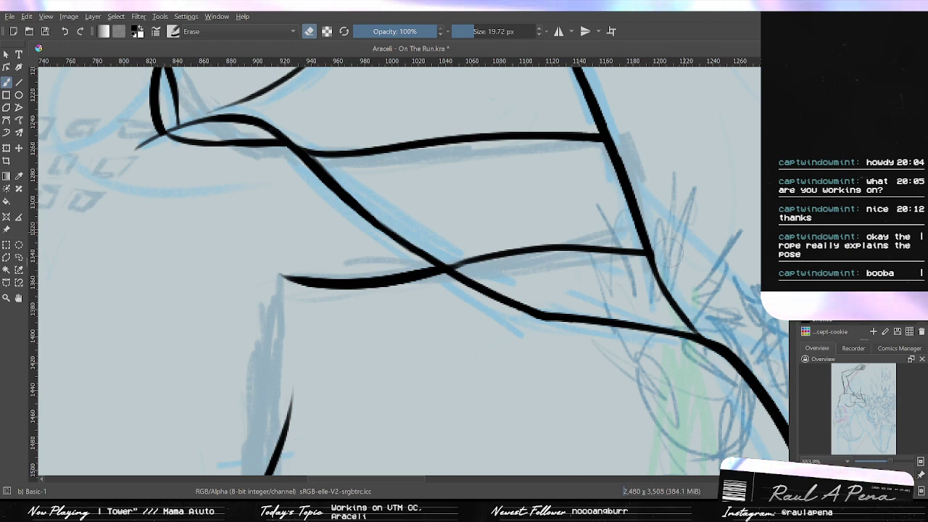
# Try inking the vertical edge from the horizontal edge's corner down to the chest curve.
pyautogui.scroll(-3, 673, 235)
pyautogui.scroll(2, 691, 263)
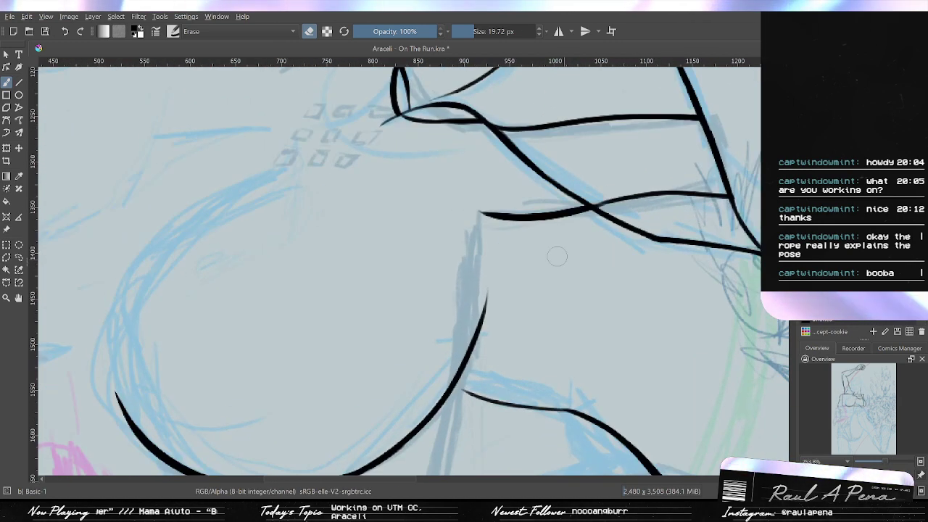
pyautogui.press('/')
pyautogui.moveTo(480, 195); pyautogui.dragTo(476, 296)
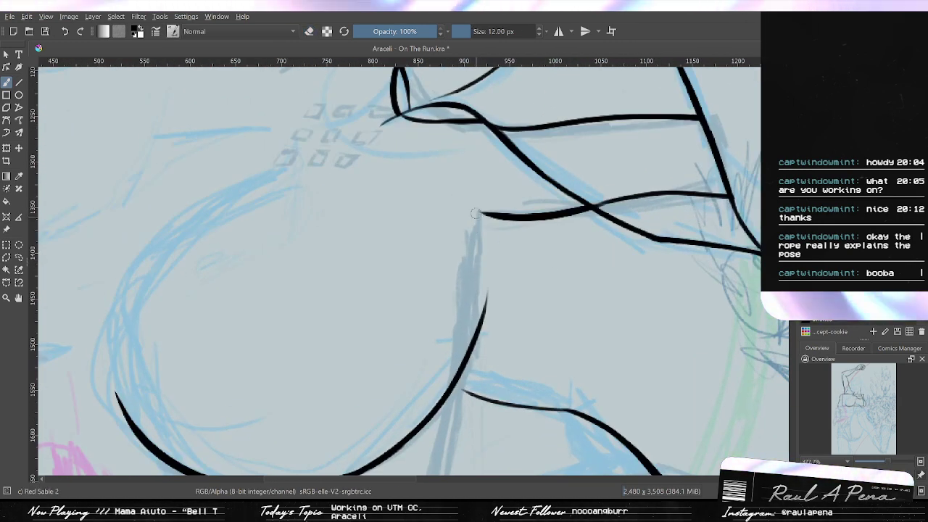
pyautogui.moveTo(481, 203)
pyautogui.mouseDown()
pyautogui.moveTo(484, 320)
pyautogui.moveTo(474, 280)
pyautogui.moveTo(468, 349)
pyautogui.mouseUp()
pyautogui.hotkey('ctrl', 'z')
pyautogui.hotkey('ctrl', 'z')
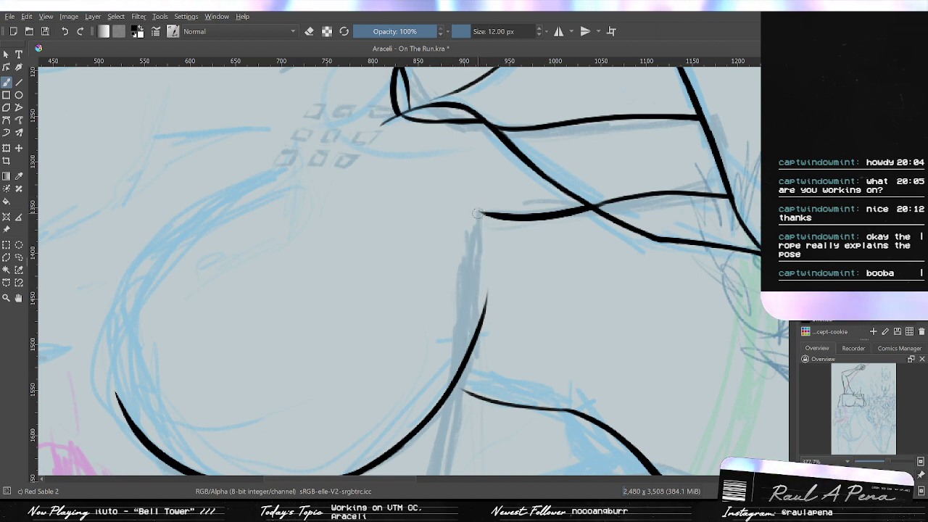
pyautogui.hotkey('ctrl', 'z')
# Ink the vertical edge along the grey sketch from the horizontal edge's corner until it merges into the chest curve.
pyautogui.moveTo(478, 193); pyautogui.dragTo(470, 319)
pyautogui.hotkey('ctrl', 'z')
pyautogui.moveTo(478, 250); pyautogui.dragTo(463, 361)
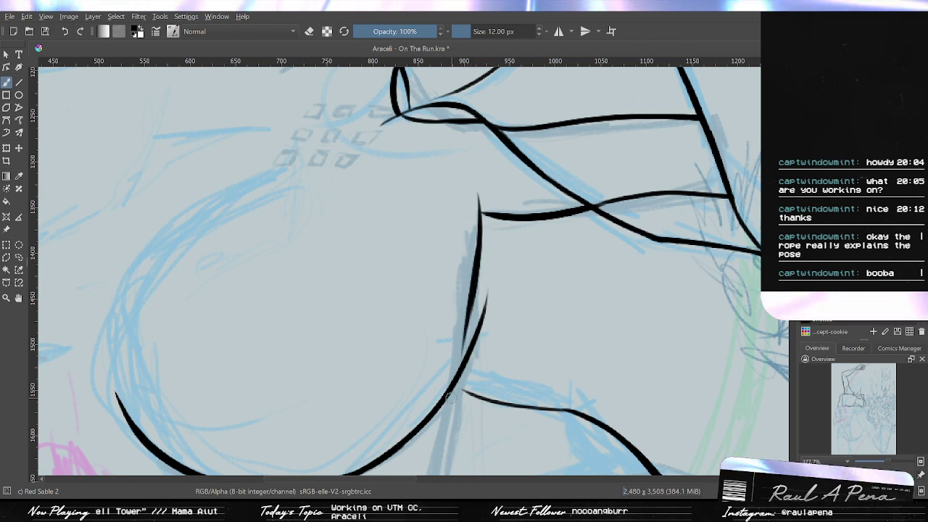
pyautogui.hotkey('ctrl', 'z')
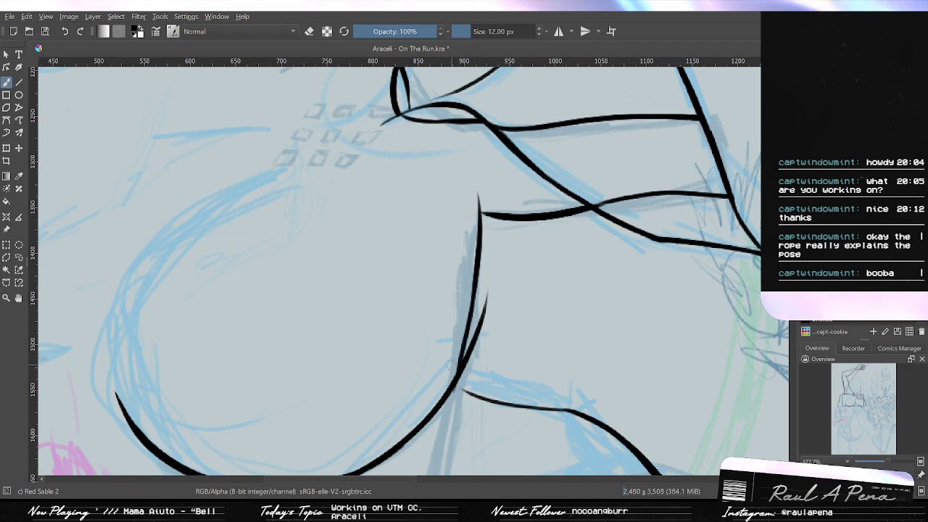
pyautogui.hotkey('ctrl', 'z')
pyautogui.moveTo(476, 283); pyautogui.dragTo(458, 389)
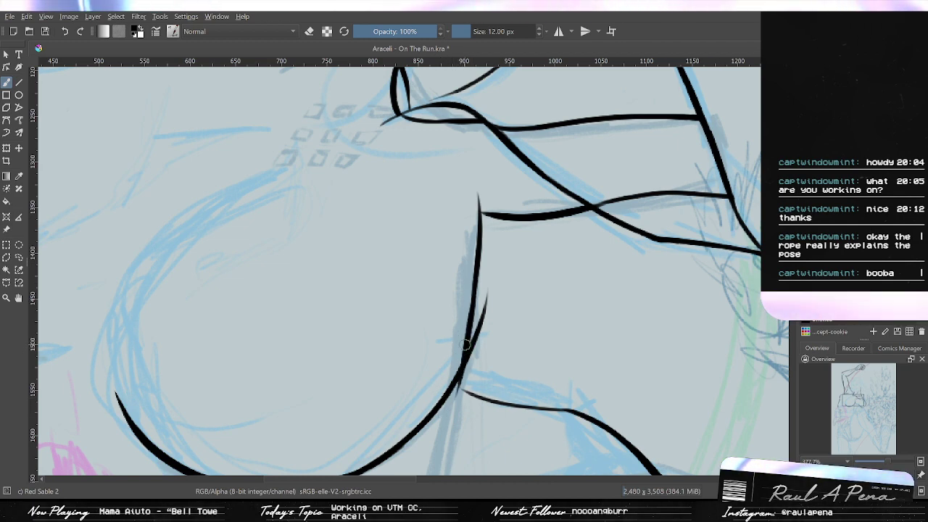
# Set the eraser to 4.18 px and erase the vertical edge's end that overshoots the chest curve.
pyautogui.scroll(3, 458, 390)
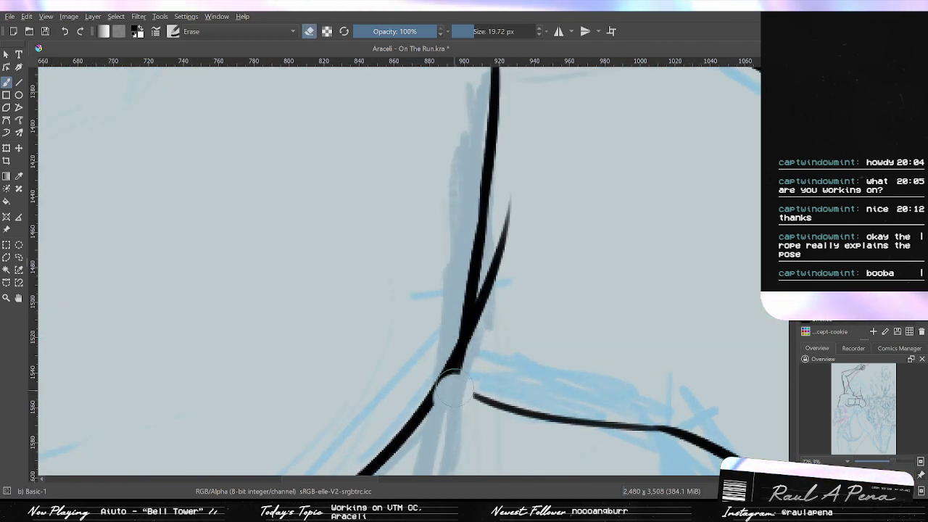
pyautogui.click(471, 31)
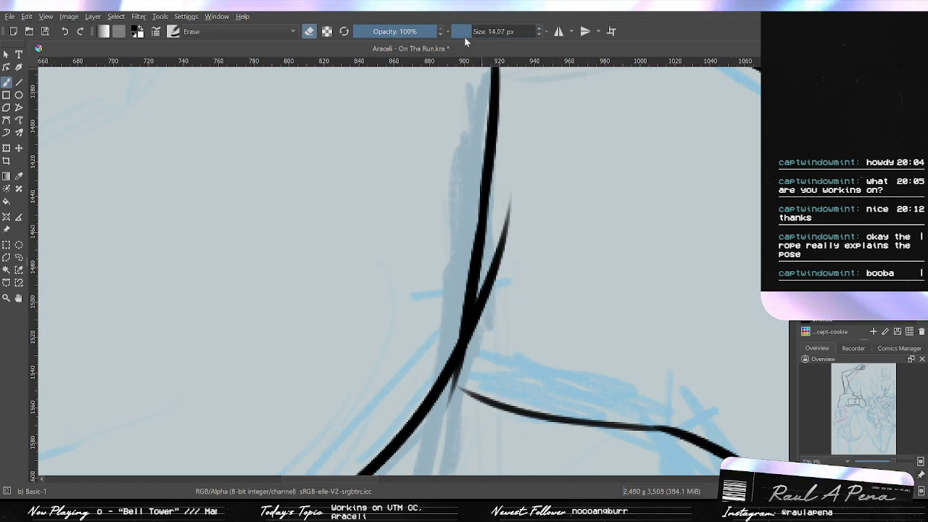
pyautogui.click(465, 32)
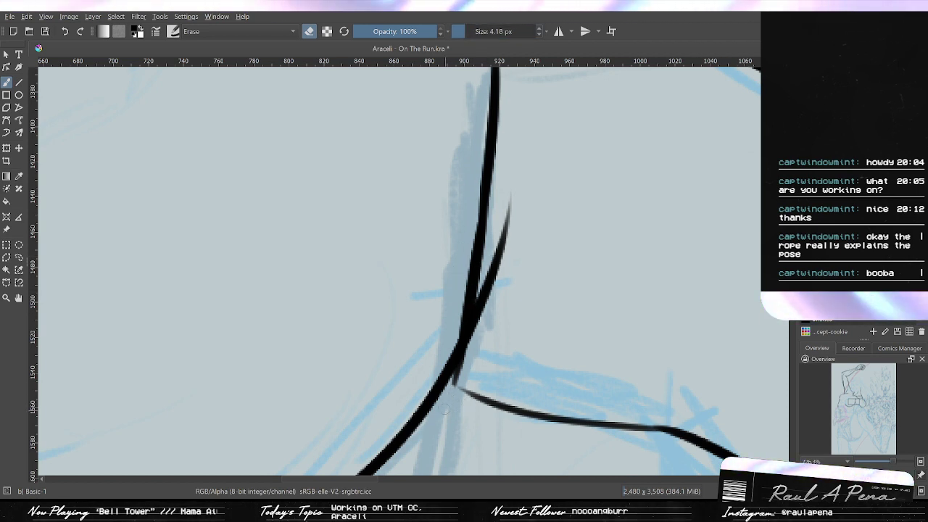
pyautogui.moveTo(452, 390); pyautogui.dragTo(468, 357)
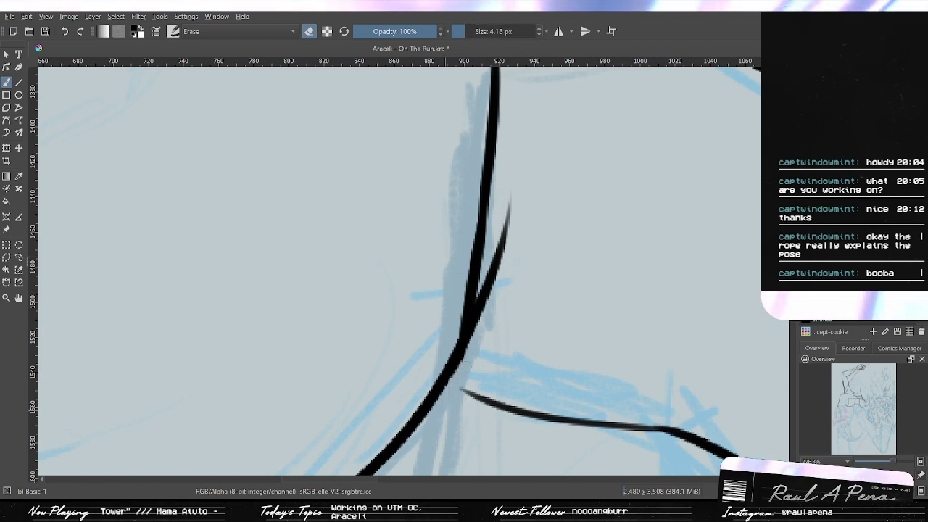
# Square off the corner between the horizontal and vertical edges, trimming the overshooting tips and thickening the horizontal edge's start.
pyautogui.scroll(-2, 476, 308)
pyautogui.moveTo(476, 308); pyautogui.dragTo(430, 439)
pyautogui.scroll(3, 440, 239)
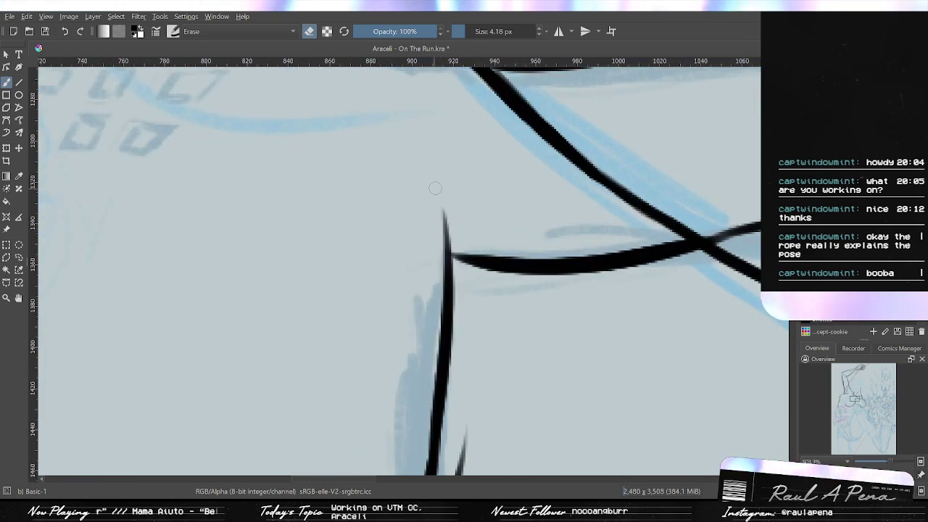
pyautogui.moveTo(436, 244); pyautogui.dragTo(466, 255)
pyautogui.press('/')
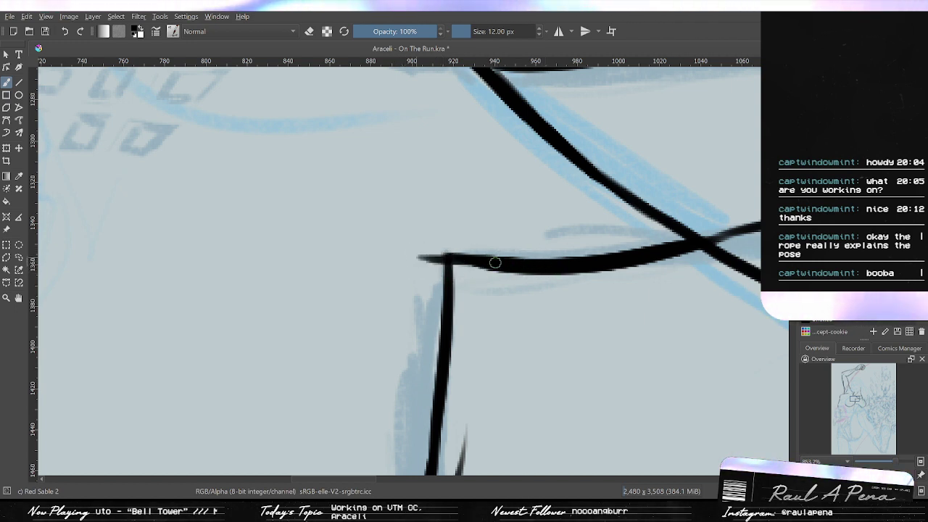
pyautogui.moveTo(425, 259)
pyautogui.mouseDown()
pyautogui.moveTo(519, 270)
pyautogui.moveTo(437, 267)
pyautogui.mouseUp()
pyautogui.hotkey('ctrl', 'z')
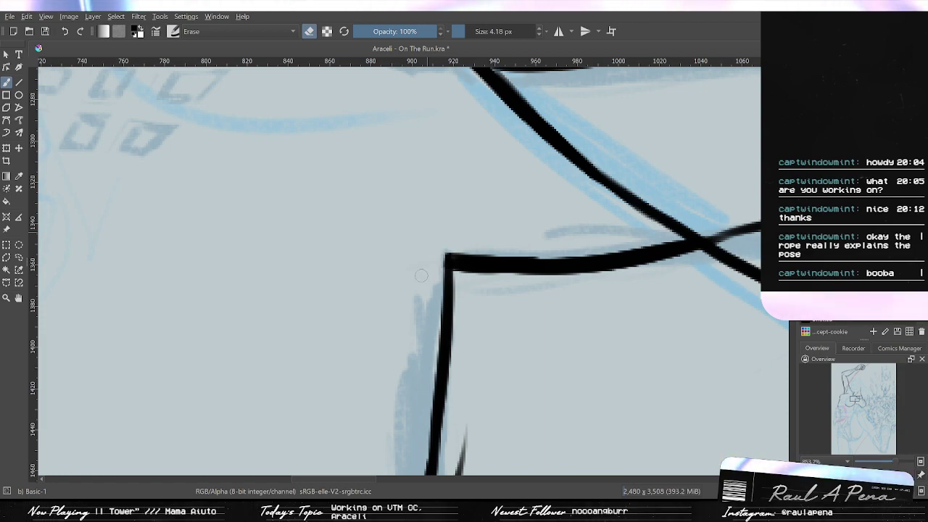
# Try thinning the horizontal edge beside the corner by erasing along its upper side.
pyautogui.scroll(-5, 447, 241)
pyautogui.scroll(5, 448, 241)
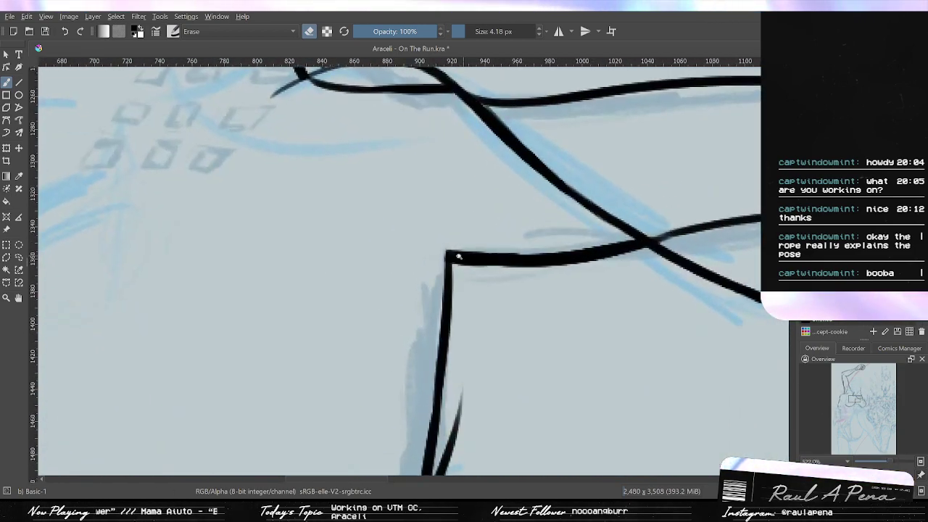
pyautogui.moveTo(448, 256)
pyautogui.mouseDown()
pyautogui.moveTo(568, 264)
pyautogui.moveTo(493, 263)
pyautogui.moveTo(578, 255)
pyautogui.mouseUp()
pyautogui.hotkey('ctrl', 'z')
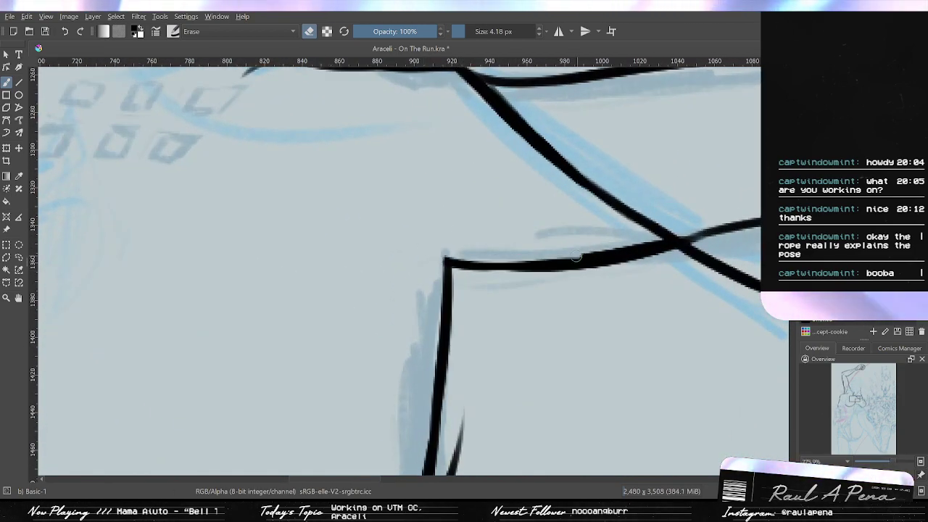
pyautogui.hotkey('ctrl', 'z')
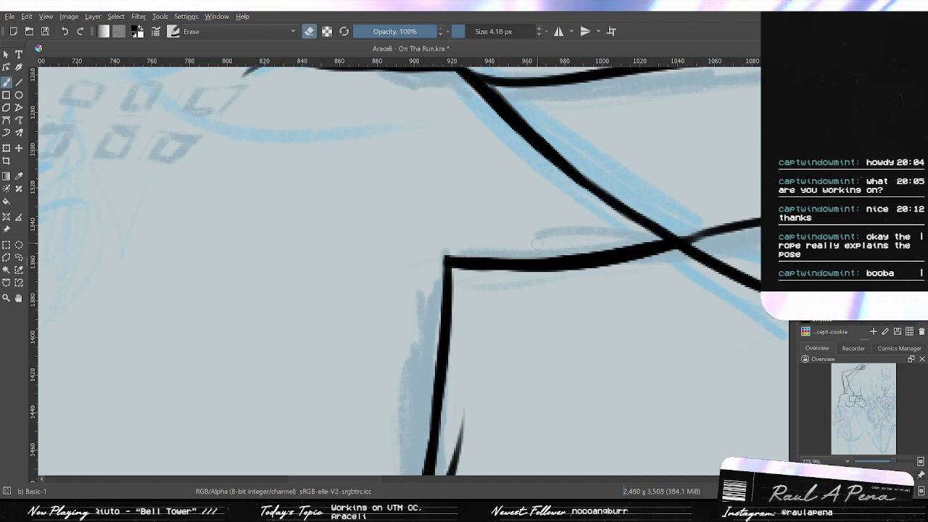
# Try extending the shoulder line's lower branch along the grey sketch to the foot of the grey diagonal.
pyautogui.scroll(-6, 473, 250)
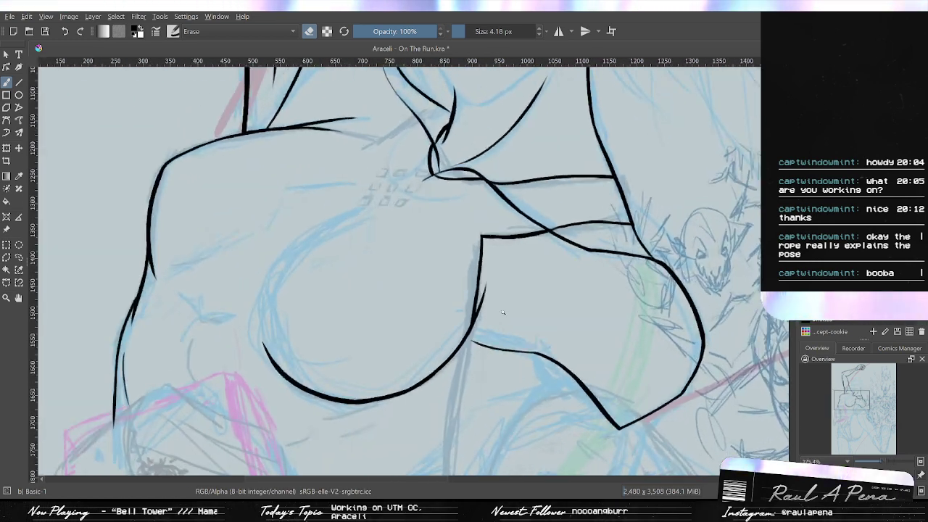
pyautogui.press('/')
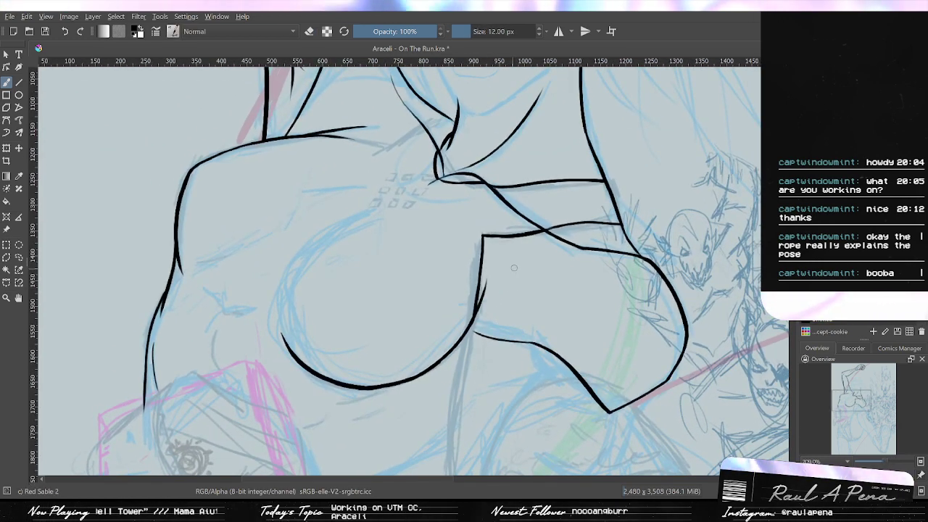
pyautogui.moveTo(517, 271)
pyautogui.mouseDown()
pyautogui.moveTo(511, 283)
pyautogui.moveTo(549, 264)
pyautogui.mouseUp()
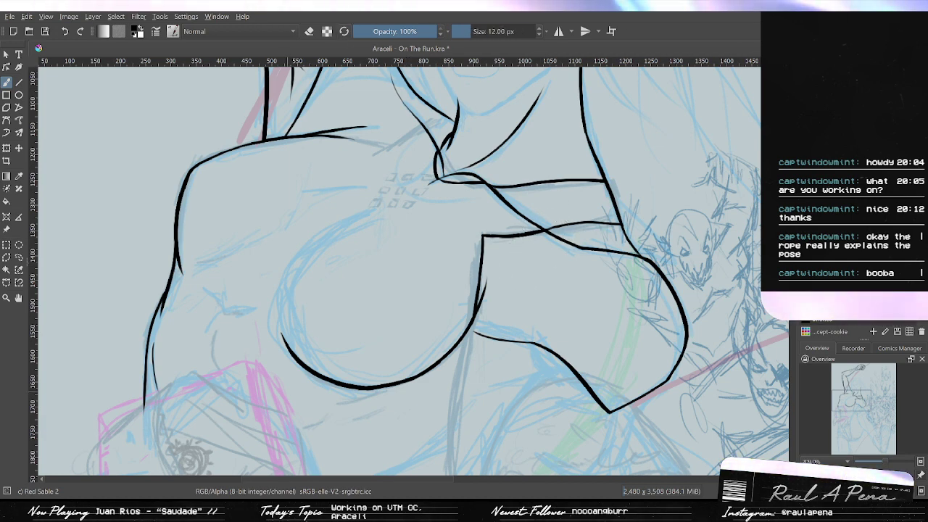
pyautogui.moveTo(403, 382); pyautogui.dragTo(412, 347)
pyautogui.keyDown('ctrl'); pyautogui.moveTo(416, 326); pyautogui.dragTo(407, 341); pyautogui.keyUp('ctrl')
pyautogui.scroll(6, 406, 341)
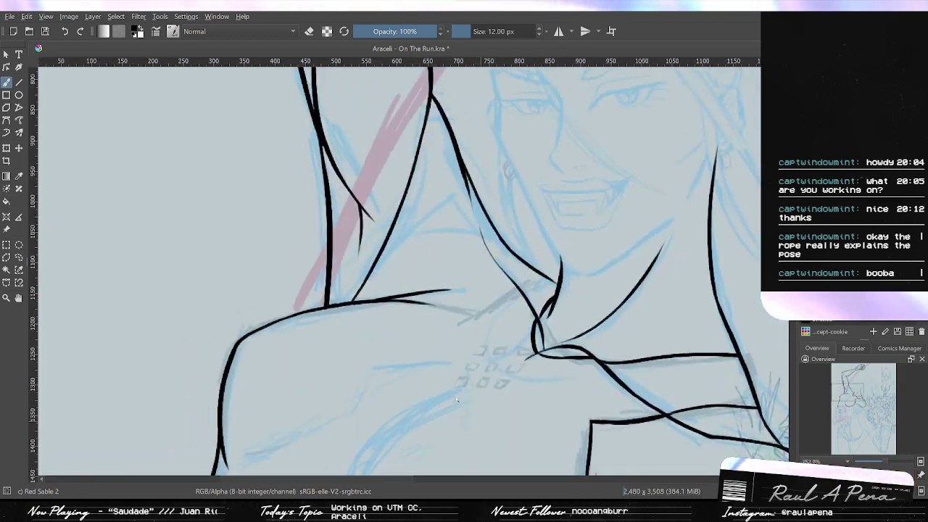
pyautogui.scroll(1, 455, 351)
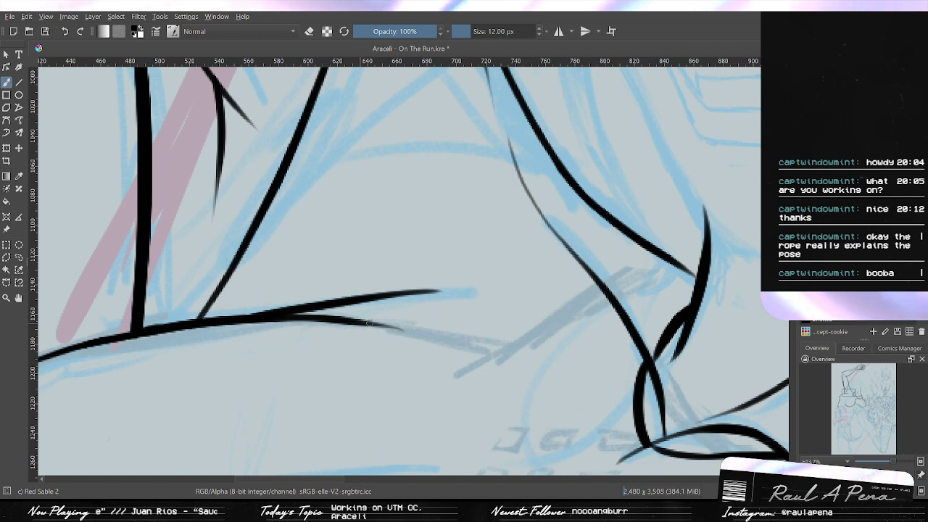
pyautogui.moveTo(367, 323)
pyautogui.mouseDown()
pyautogui.moveTo(468, 363)
pyautogui.moveTo(386, 321)
pyautogui.moveTo(492, 343)
pyautogui.moveTo(481, 360)
pyautogui.moveTo(395, 323)
pyautogui.moveTo(499, 352)
pyautogui.mouseUp()
pyautogui.hotkey('ctrl', 'z')
pyautogui.hotkey('ctrl', 'z')
pyautogui.hotkey('ctrl', 'z')
pyautogui.hotkey('ctrl', 'z')
pyautogui.moveTo(344, 321); pyautogui.dragTo(497, 353)
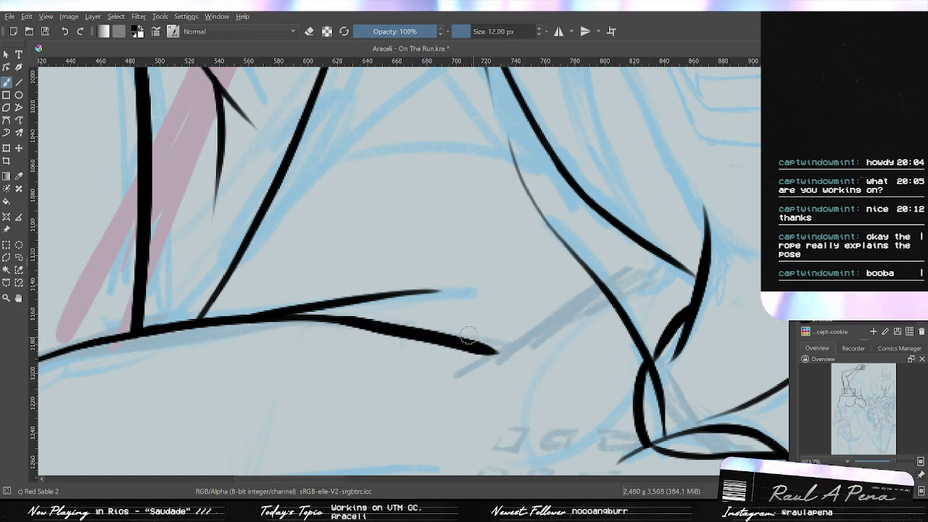
pyautogui.hotkey('ctrl', 'z')
# Try extending the shoulder line's lower branch toward the grey diagonal in two overlapping strokes.
pyautogui.moveTo(355, 319); pyautogui.dragTo(489, 350)
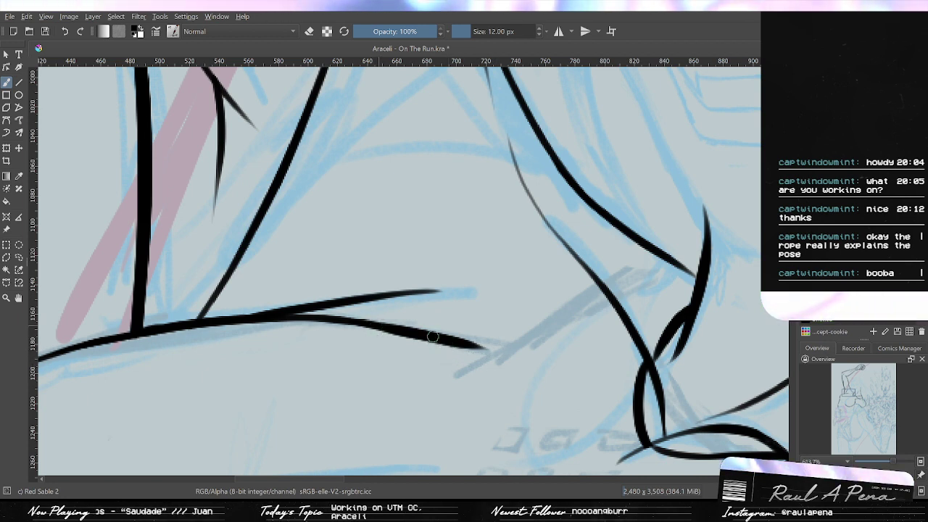
pyautogui.moveTo(433, 336); pyautogui.dragTo(518, 353)
pyautogui.hotkey('ctrl', 'z')
pyautogui.hotkey('ctrl', 'z')
pyautogui.hotkey('ctrl', 'z')
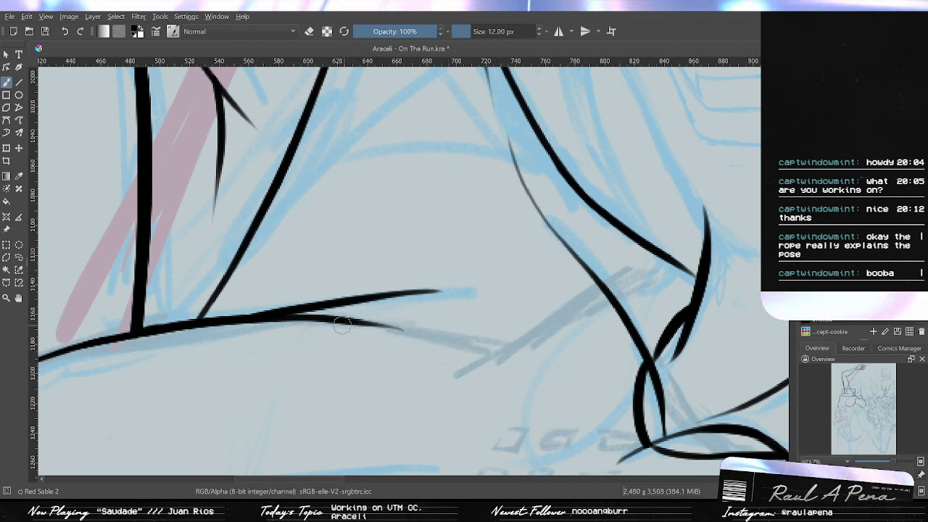
# Try inking the shoulder line's lower branch in one long stroke running past the grey diagonal.
pyautogui.moveTo(338, 319); pyautogui.dragTo(524, 341)
pyautogui.hotkey('ctrl', 'z')
pyautogui.moveTo(337, 320)
pyautogui.mouseDown()
pyautogui.moveTo(446, 343)
pyautogui.moveTo(535, 380)
pyautogui.mouseUp()
pyautogui.hotkey('ctrl', 'z')
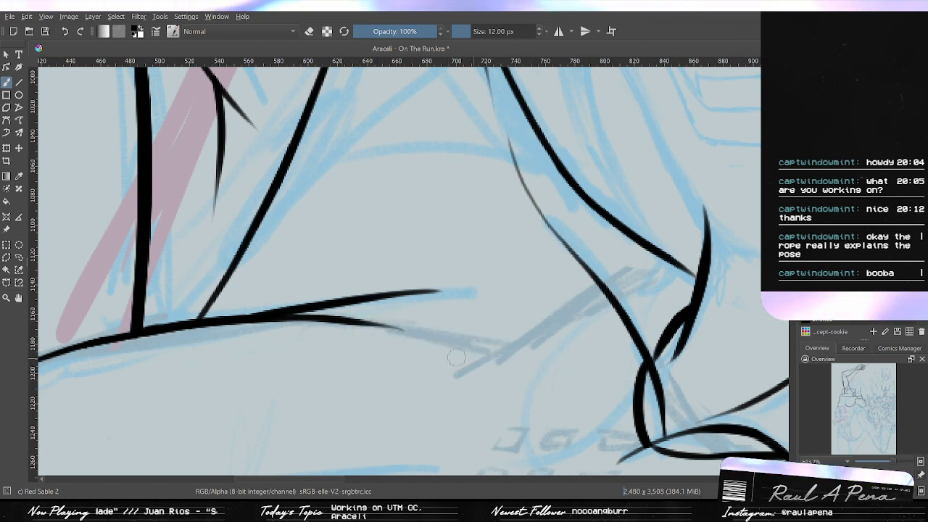
pyautogui.moveTo(332, 319)
pyautogui.mouseDown()
pyautogui.moveTo(467, 336)
pyautogui.moveTo(537, 358)
pyautogui.mouseUp()
pyautogui.hotkey('ctrl', 'z')
pyautogui.moveTo(342, 320); pyautogui.dragTo(520, 355)
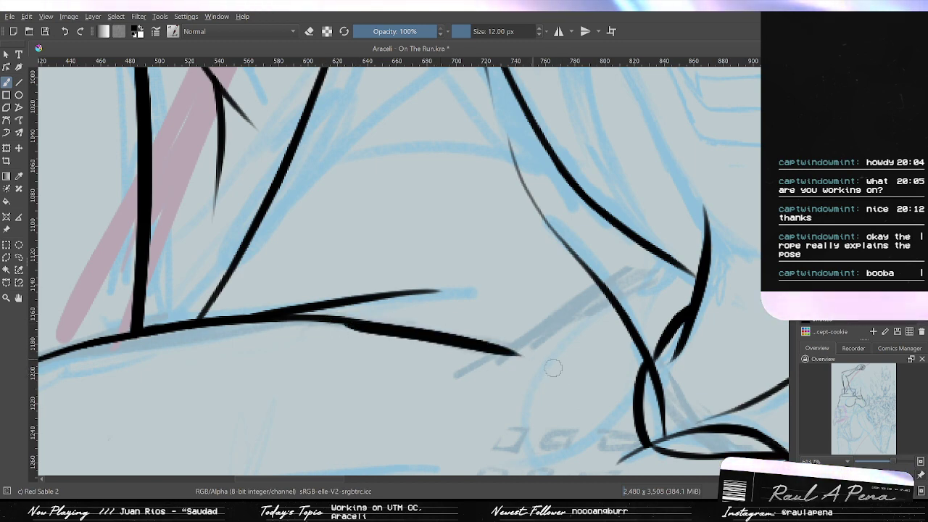
pyautogui.hotkey('ctrl', 'z')
pyautogui.moveTo(342, 318); pyautogui.dragTo(528, 374)
pyautogui.hotkey('ctrl', 'z')
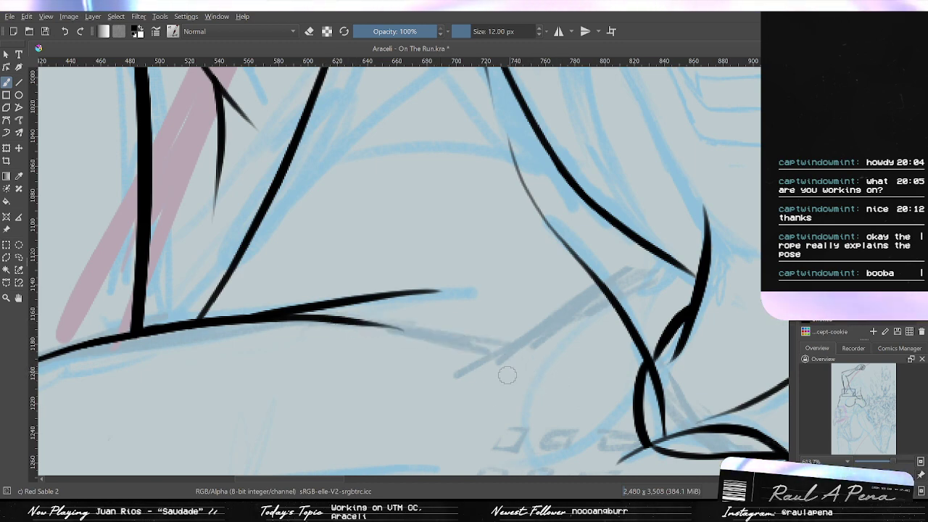
# Extend the shoulder line's lower branch along the grey sketch to the corner with the grey diagonal.
pyautogui.press('4')
pyautogui.press('4')
pyautogui.press('4')
pyautogui.press('4')
pyautogui.press('6')
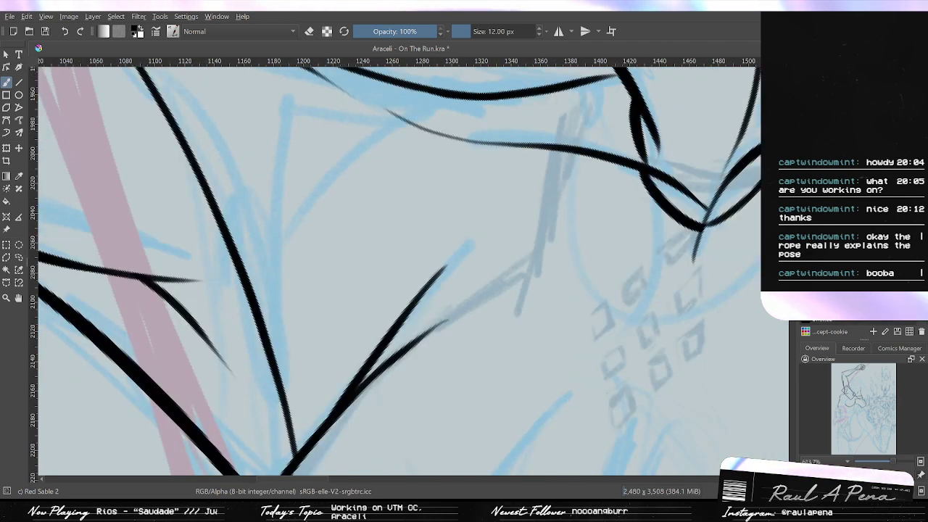
pyautogui.press('4')
pyautogui.press('4')
pyautogui.press('4')
pyautogui.press('4')
pyautogui.press('4')
pyautogui.press('4')
pyautogui.moveTo(614, 364); pyautogui.dragTo(595, 433)
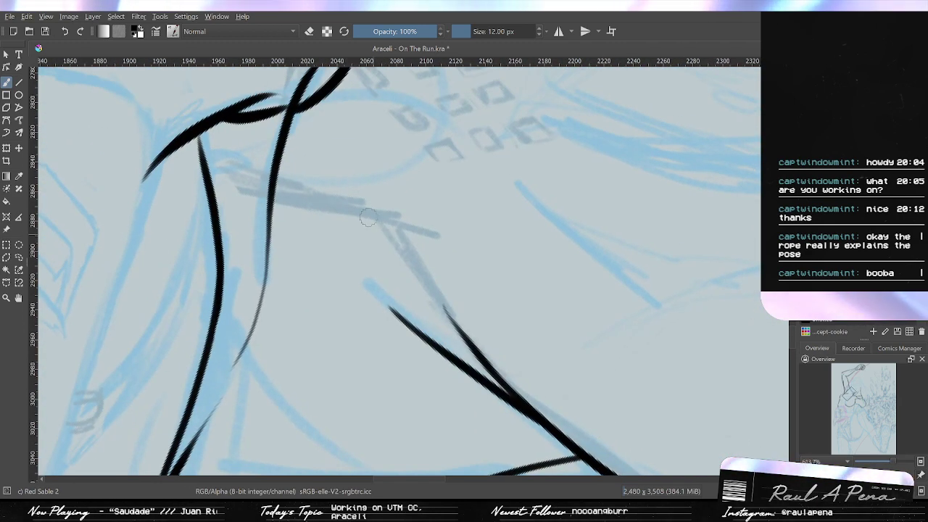
pyautogui.hotkey('ctrl', 'z')
pyautogui.moveTo(390, 190)
pyautogui.mouseDown()
pyautogui.moveTo(465, 346)
pyautogui.moveTo(478, 346)
pyautogui.mouseUp()
pyautogui.hotkey('ctrl', 'z')
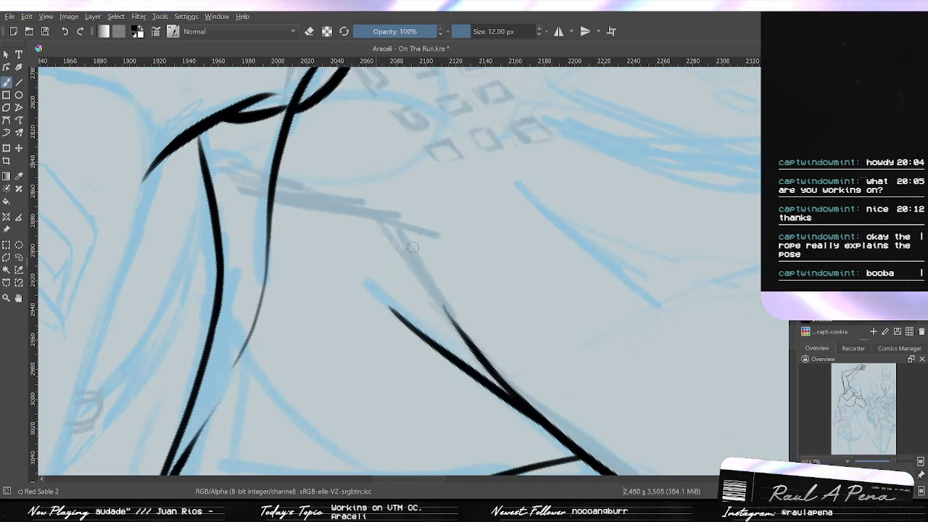
pyautogui.moveTo(380, 177); pyautogui.dragTo(483, 348)
pyautogui.hotkey('ctrl', 'z')
pyautogui.moveTo(411, 262); pyautogui.dragTo(478, 347)
# Ink the grey sketched diagonal edge from the thin strap line beside the knot to the extended shoulder branch's tip.
pyautogui.press('4')
pyautogui.press('4')
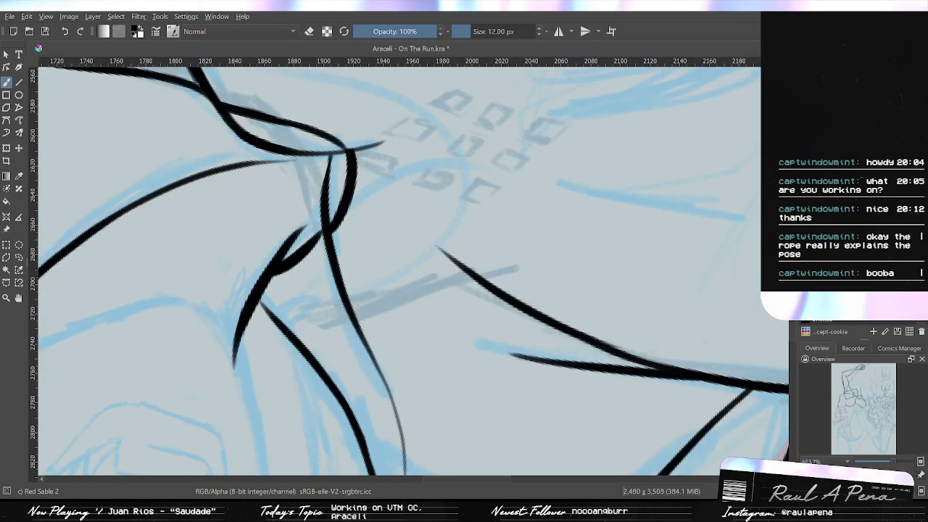
pyautogui.press('6')
pyautogui.press('6')
pyautogui.press('6')
pyautogui.press('6')
pyautogui.press('6')
pyautogui.press('6')
pyautogui.press('6')
pyautogui.press('6')
pyautogui.press('6')
pyautogui.press('4')
pyautogui.press('4')
pyautogui.press('4')
pyautogui.press('4')
pyautogui.press('4')
pyautogui.press('4')
pyautogui.press('4')
pyautogui.press('4')
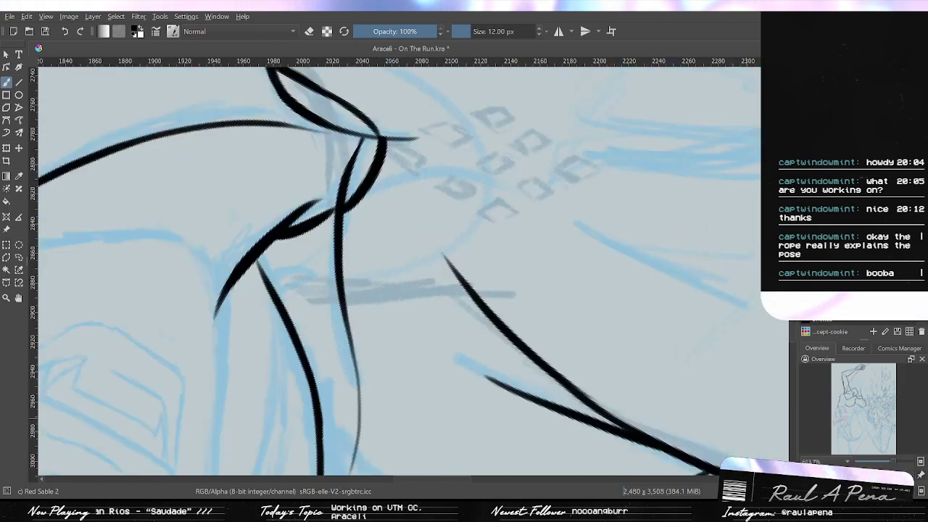
pyautogui.press('6')
pyautogui.press('6')
pyautogui.press('6')
pyautogui.moveTo(658, 416); pyautogui.dragTo(669, 490)
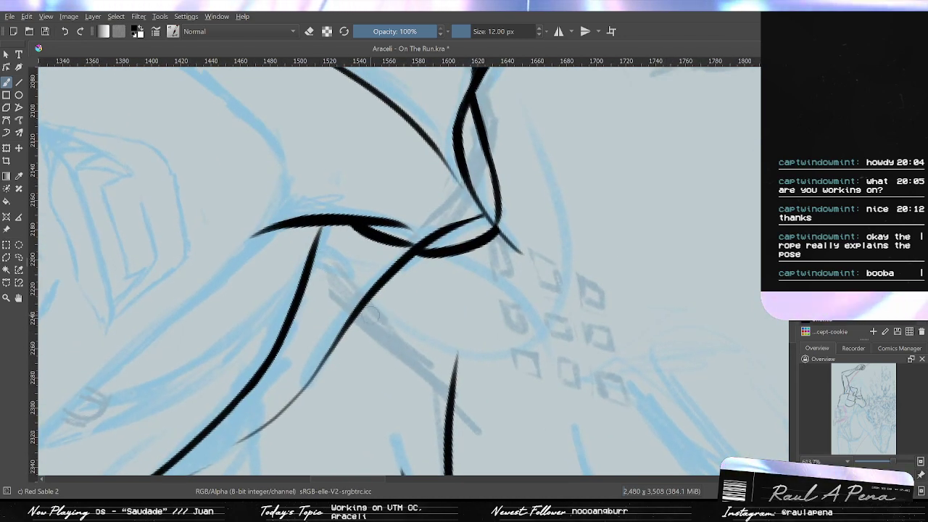
pyautogui.moveTo(349, 302); pyautogui.dragTo(444, 375)
pyautogui.hotkey('ctrl', 'z')
pyautogui.moveTo(338, 290)
pyautogui.mouseDown()
pyautogui.moveTo(479, 395)
pyautogui.moveTo(426, 364)
pyautogui.mouseUp()
pyautogui.hotkey('ctrl', 'z')
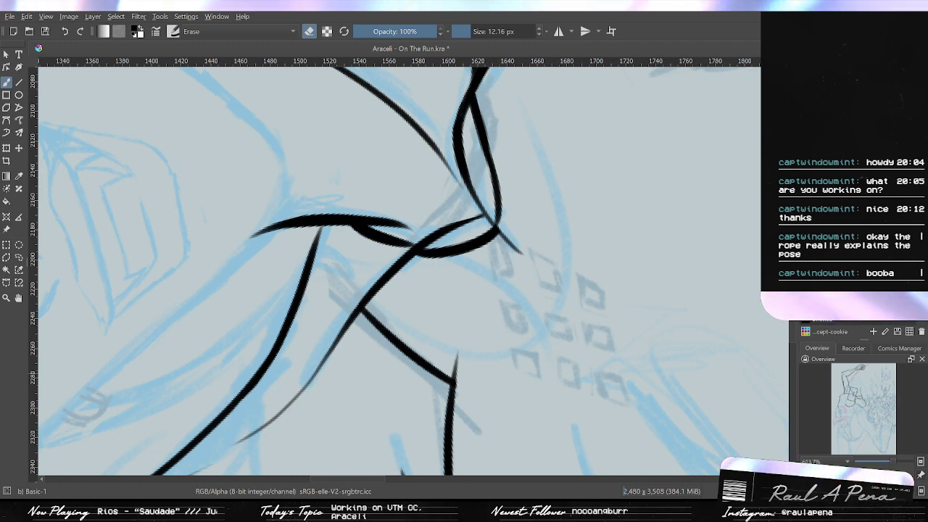
pyautogui.press('6')
pyautogui.press('6')
pyautogui.press('6')
pyautogui.press('6')
pyautogui.press('4')
pyautogui.press('4')
pyautogui.press('4')
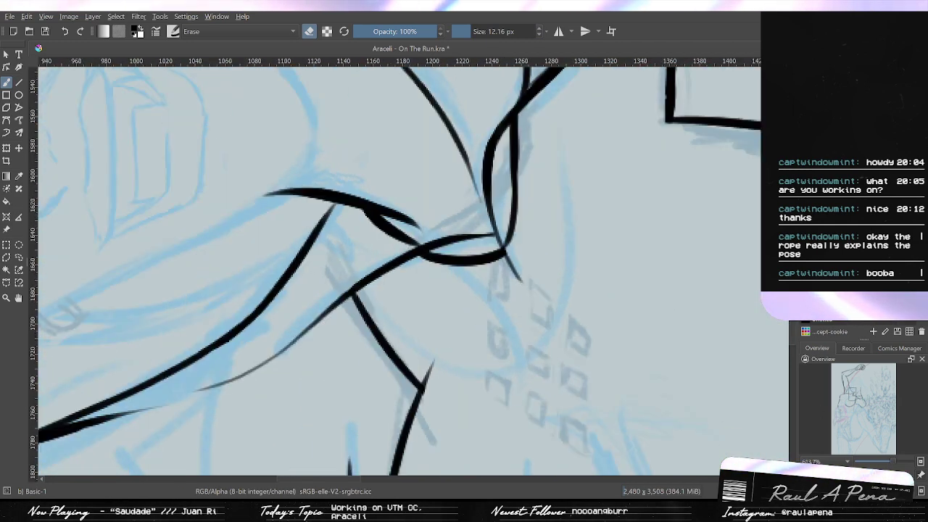
# Ink a short curve continuing the diagonal edge across the thin strap line to the end of the neck-side line beside the knot.
pyautogui.moveTo(523, 370); pyautogui.dragTo(622, 426)
pyautogui.press('/')
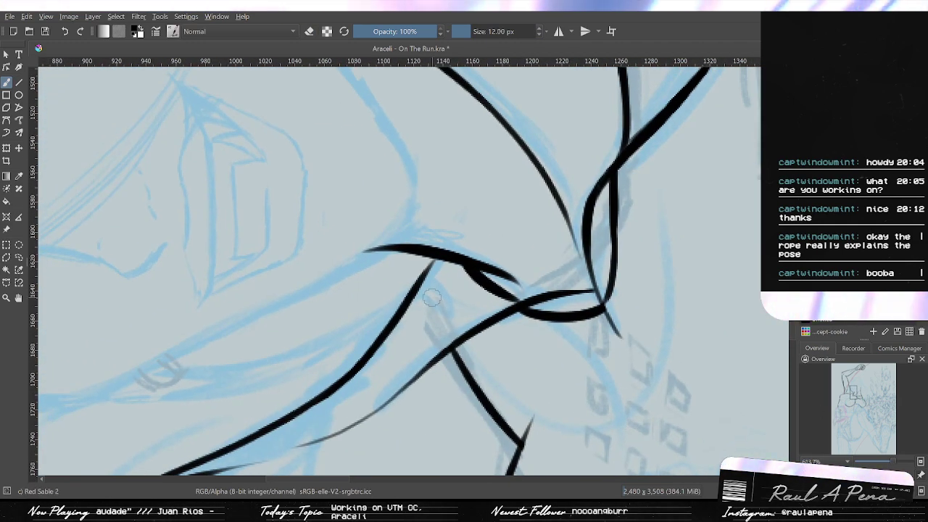
pyautogui.hotkey('ctrl', 'z')
pyautogui.moveTo(425, 286); pyautogui.dragTo(454, 350)
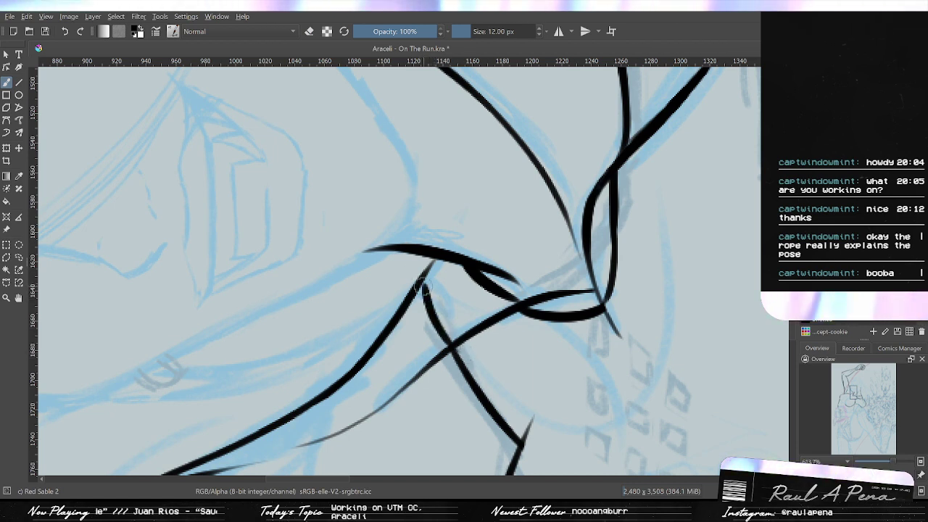
pyautogui.hotkey('ctrl', 'z')
pyautogui.moveTo(423, 285); pyautogui.dragTo(463, 353)
pyautogui.hotkey('ctrl', 'z')
pyautogui.moveTo(423, 282); pyautogui.dragTo(450, 343)
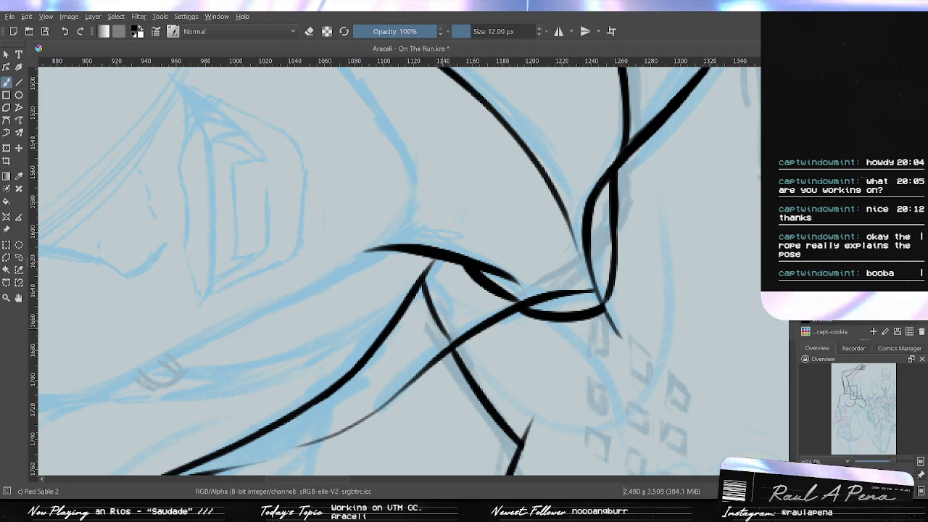
# Rotate the canvas back upright and thicken the short connecting curve where it crosses the thin strap line.
pyautogui.scroll(-2, 444, 314)
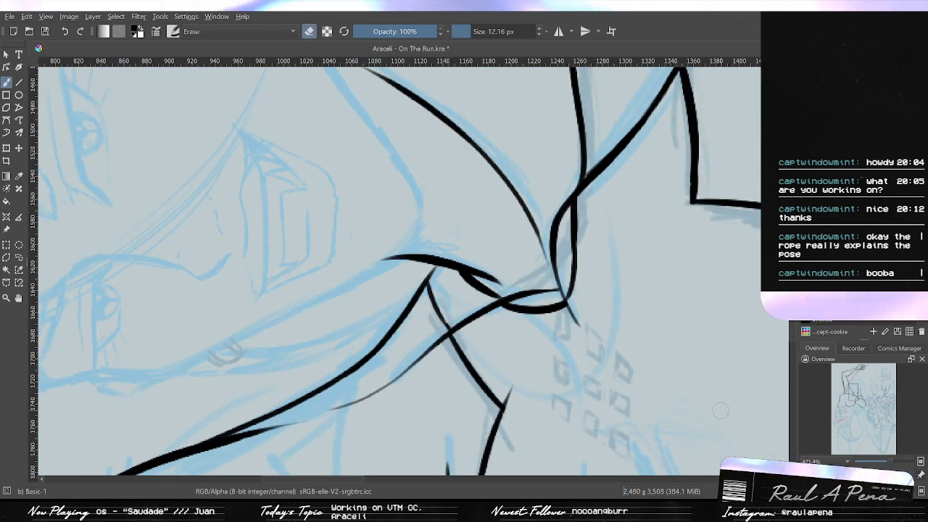
pyautogui.press('6')
pyautogui.press('6')
pyautogui.press('6')
pyautogui.press('6')
pyautogui.press('6')
pyautogui.press('6')
pyautogui.press('6')
pyautogui.press('4')
pyautogui.press('4')
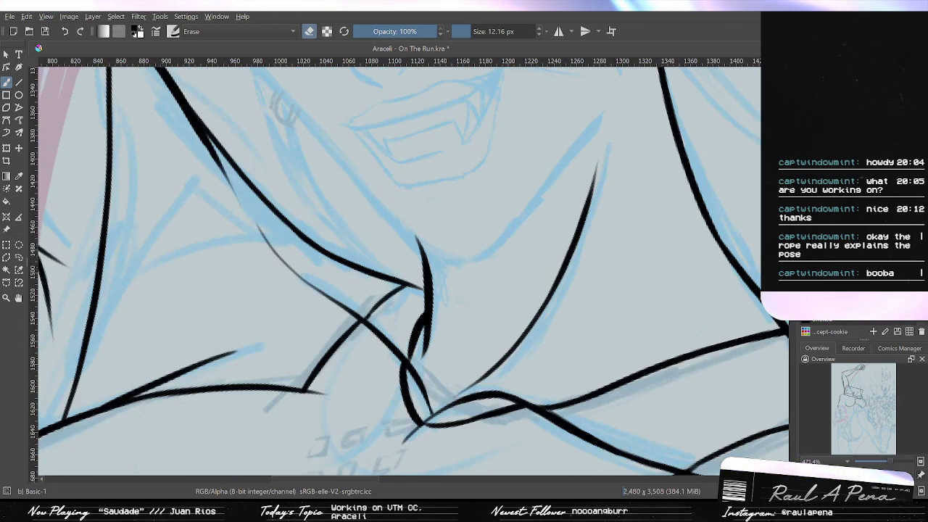
pyautogui.press('6')
pyautogui.scroll(-4, 698, 378)
pyautogui.moveTo(696, 415); pyautogui.dragTo(697, 274)
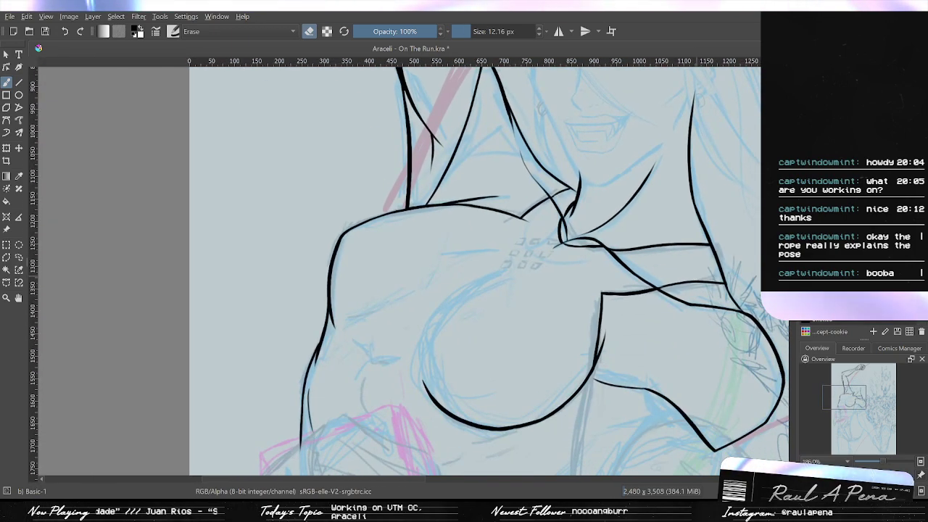
pyautogui.scroll(6, 558, 264)
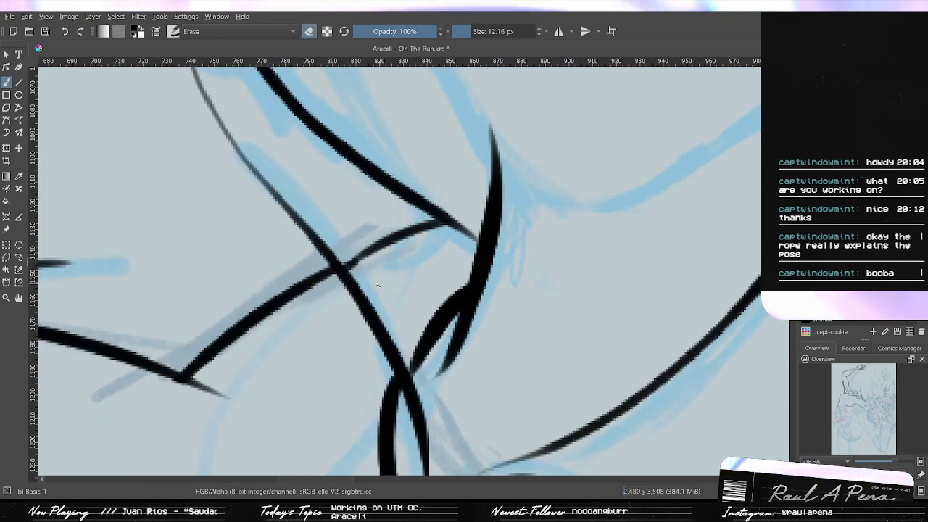
pyautogui.moveTo(337, 276); pyautogui.dragTo(372, 254)
pyautogui.hotkey('ctrl', 'z')
pyautogui.press('/')
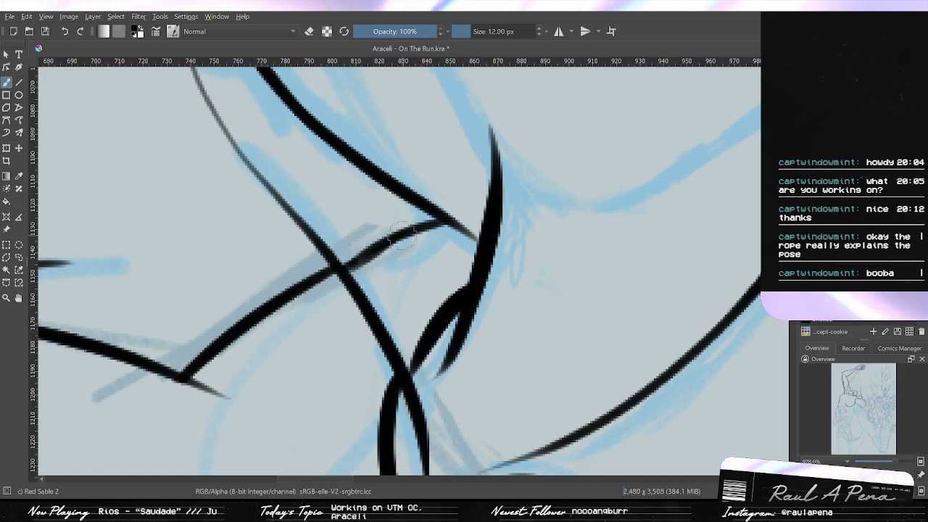
# Review the inked arm, shoulders and torso as a whole, comparing them with the pink sketch lines hidden and shown.
pyautogui.scroll(-5, 402, 236)
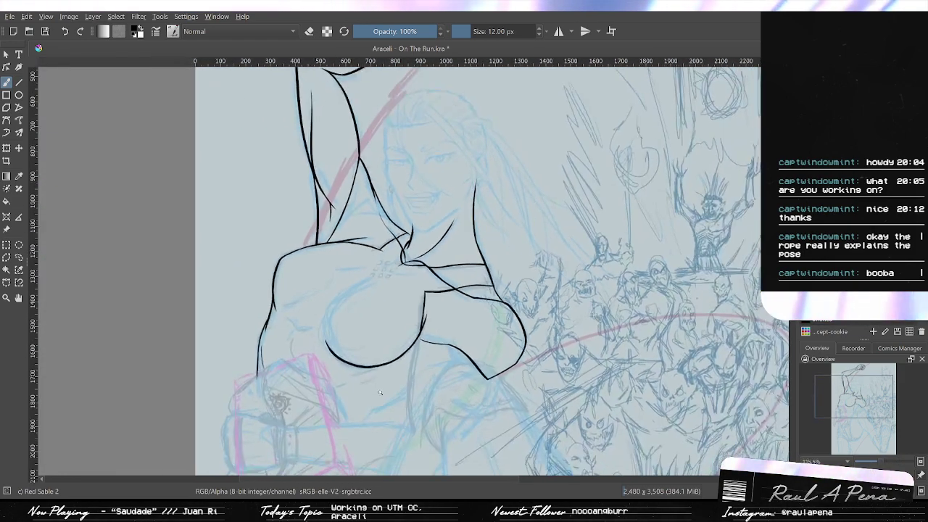
pyautogui.moveTo(379, 365); pyautogui.dragTo(498, 364)
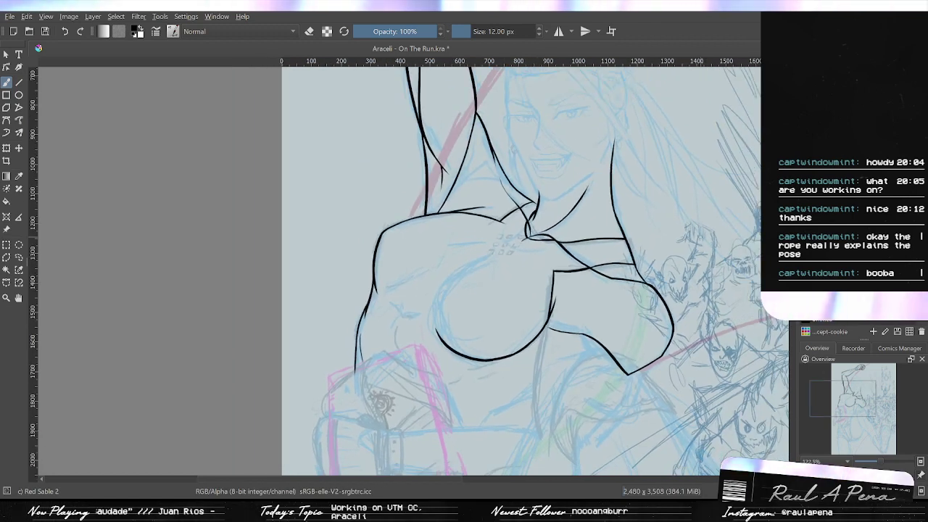
pyautogui.hotkey('ctrl', 'z')
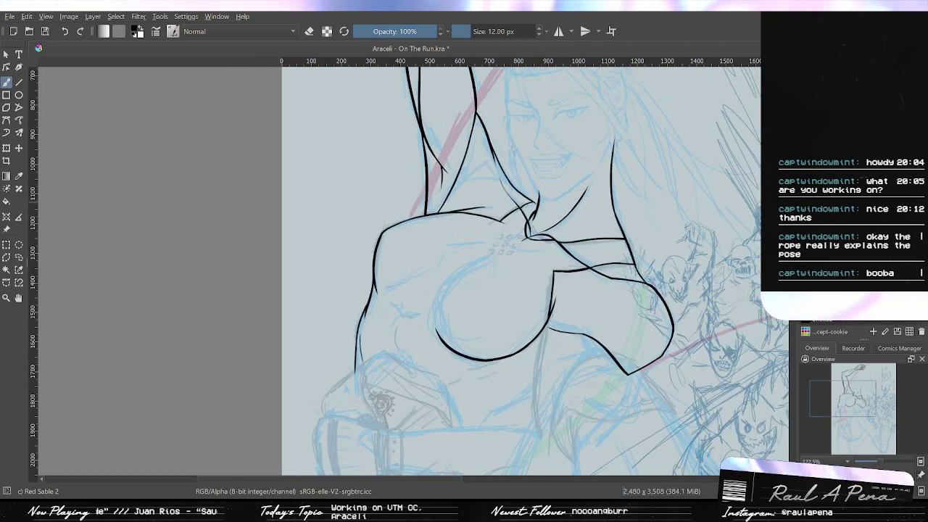
pyautogui.hotkey('ctrl', 'shift', 'z')
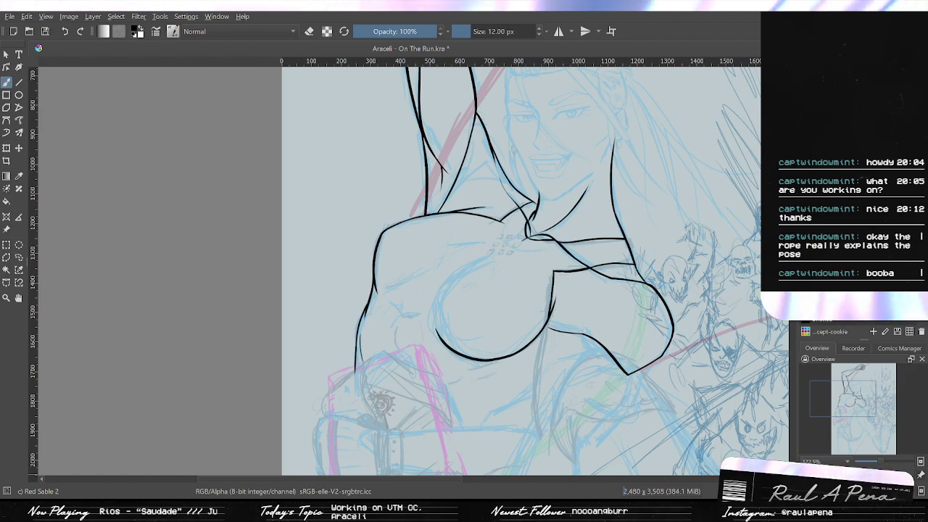
pyautogui.scroll(-2, 480, 309)
pyautogui.moveTo(517, 213); pyautogui.dragTo(484, 279)
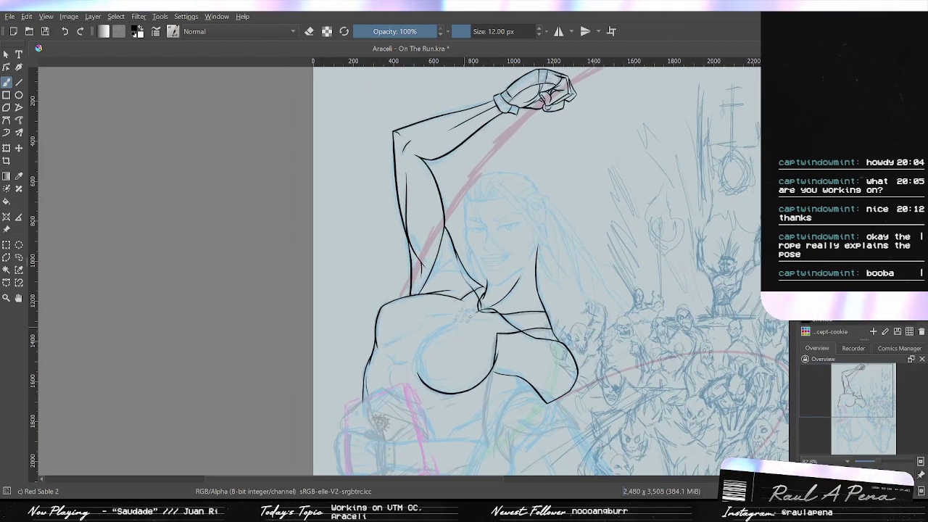
pyautogui.scroll(3, 484, 279)
pyautogui.moveTo(505, 232); pyautogui.dragTo(459, 342)
pyautogui.moveTo(475, 310); pyautogui.dragTo(469, 343)
pyautogui.moveTo(427, 424); pyautogui.dragTo(507, 242)
pyautogui.moveTo(486, 268); pyautogui.dragTo(396, 290)
pyautogui.moveTo(384, 350); pyautogui.dragTo(527, 236)
# Ink a short rising crease stroke on the torso just below the chest's lower curve, redrawing it until it tapers cleanly.
pyautogui.moveTo(398, 327)
pyautogui.mouseDown()
pyautogui.moveTo(491, 269)
pyautogui.moveTo(505, 365)
pyautogui.moveTo(551, 360)
pyautogui.mouseUp()
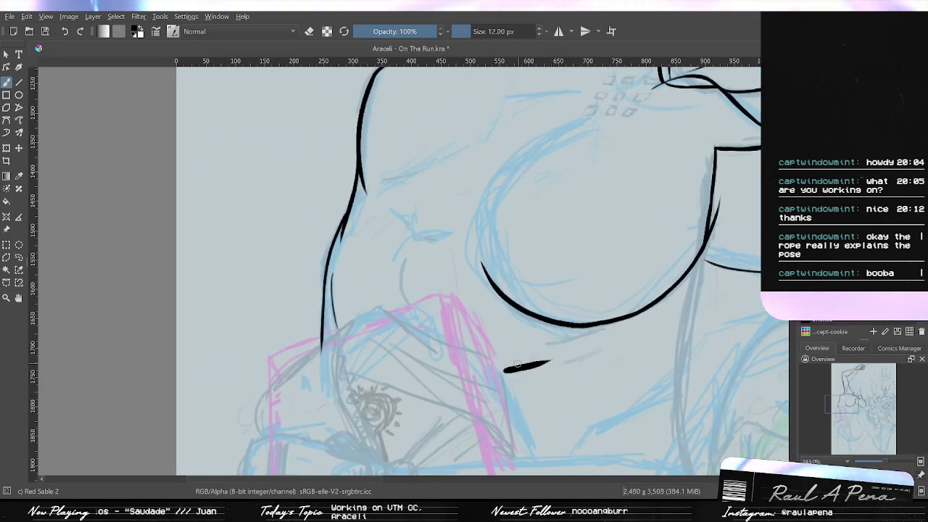
pyautogui.scroll(1, 515, 374)
pyautogui.moveTo(490, 365)
pyautogui.mouseDown()
pyautogui.moveTo(544, 347)
pyautogui.moveTo(520, 365)
pyautogui.moveTo(552, 360)
pyautogui.mouseUp()
pyautogui.moveTo(425, 272); pyautogui.dragTo(471, 335)
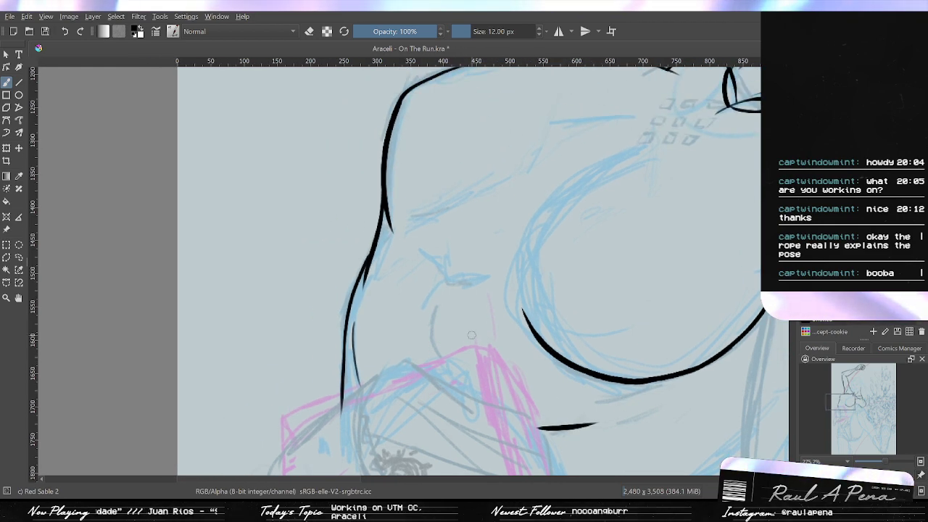
pyautogui.moveTo(434, 300)
pyautogui.mouseDown()
pyautogui.moveTo(427, 330)
pyautogui.moveTo(438, 356)
pyautogui.mouseUp()
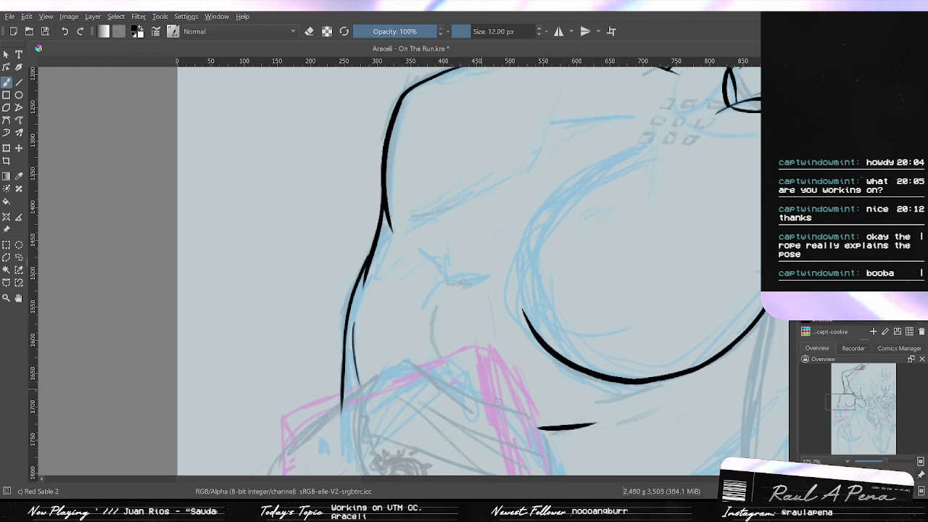
pyautogui.hotkey('ctrl', 'z')
pyautogui.scroll(1, 529, 384)
pyautogui.moveTo(570, 432)
pyautogui.mouseDown()
pyautogui.moveTo(571, 394)
pyautogui.moveTo(586, 395)
pyautogui.mouseUp()
pyautogui.hotkey('ctrl', 'z')
pyautogui.moveTo(521, 394)
pyautogui.mouseDown()
pyautogui.moveTo(592, 384)
pyautogui.moveTo(672, 352)
pyautogui.mouseUp()
# Ink a second, thinner crease stroke beyond the first one, rising toward the chest's lower curve.
pyautogui.moveTo(613, 387)
pyautogui.mouseDown()
pyautogui.moveTo(522, 375)
pyautogui.moveTo(590, 340)
pyautogui.mouseUp()
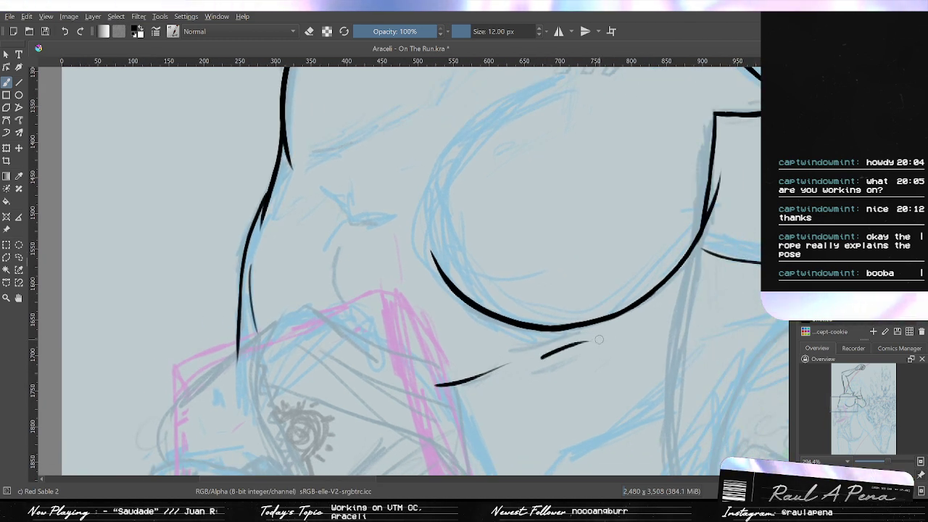
pyautogui.moveTo(535, 371); pyautogui.dragTo(555, 364)
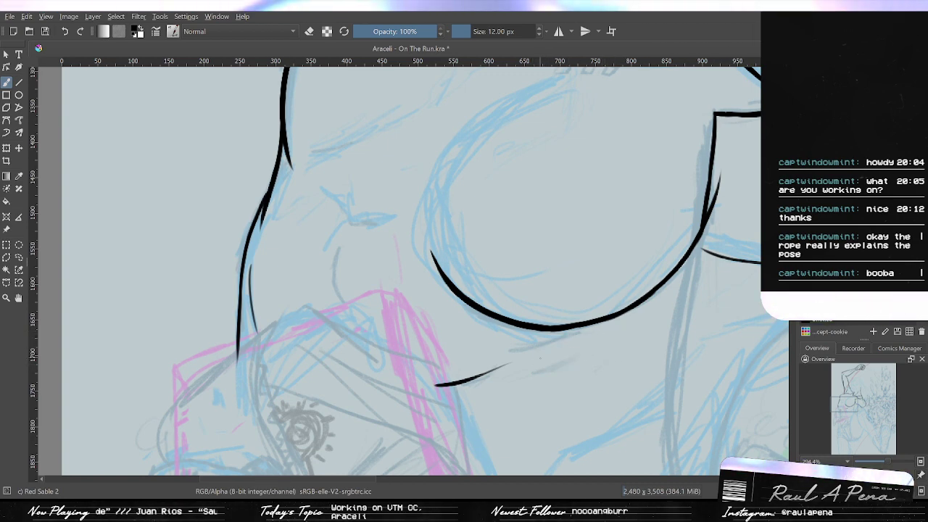
pyautogui.moveTo(631, 337); pyautogui.dragTo(411, 310)
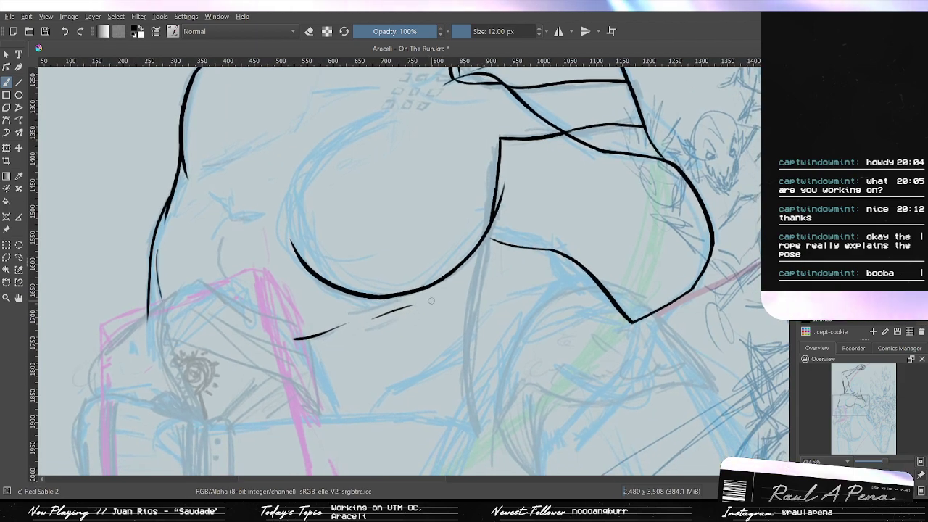
# Ink the grey sketched fold between the torso's outer edge and the chest as a short curve bowing outward.
pyautogui.scroll(-3, 541, 293)
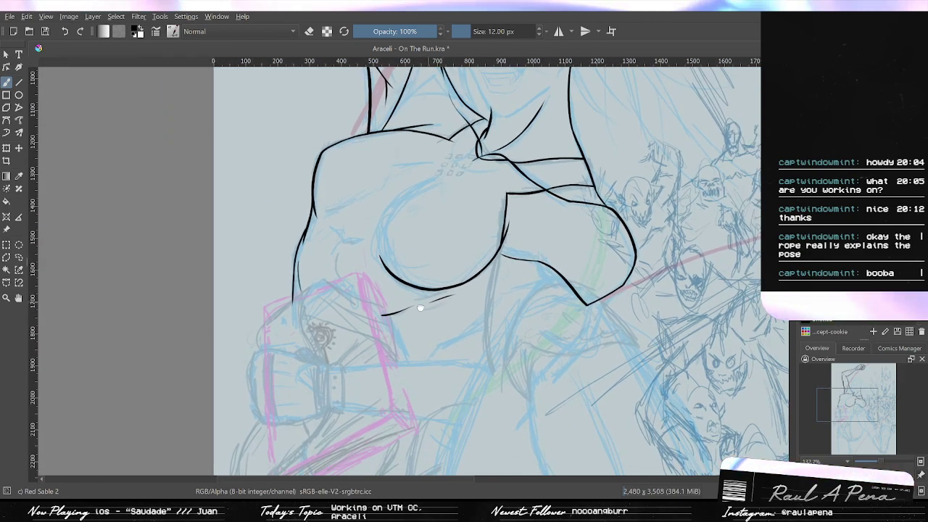
pyautogui.scroll(3, 512, 316)
pyautogui.scroll(4, 516, 313)
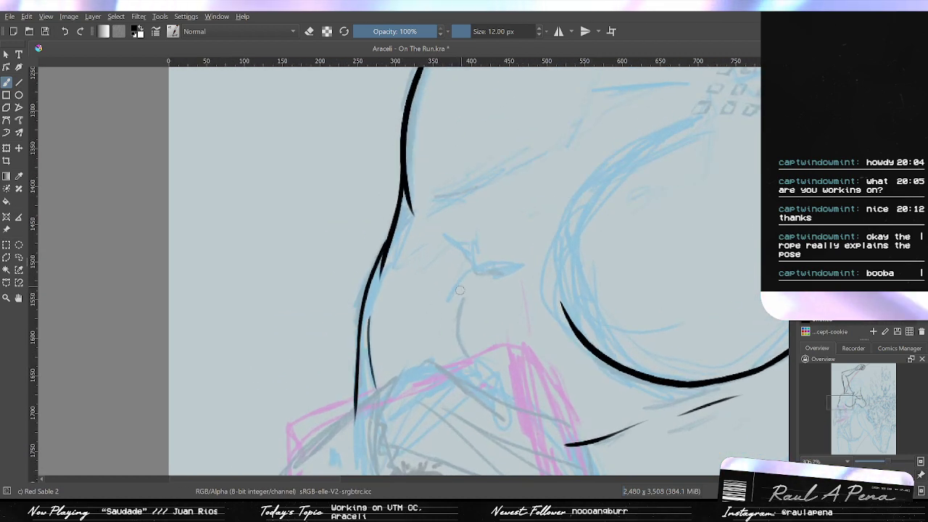
pyautogui.moveTo(461, 297); pyautogui.dragTo(457, 355)
pyautogui.hotkey('ctrl', 'z')
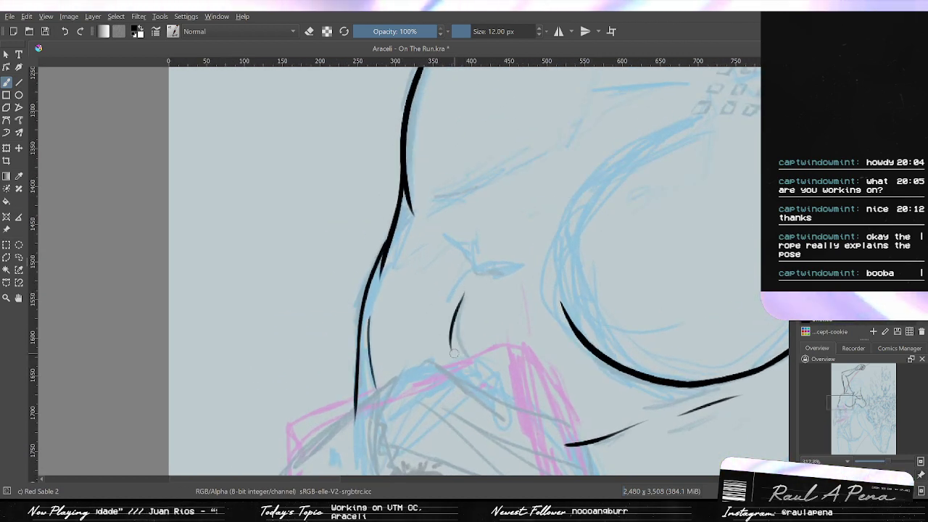
pyautogui.hotkey('ctrl', 'z')
pyautogui.moveTo(460, 300); pyautogui.dragTo(467, 354)
pyautogui.hotkey('ctrl', 'z')
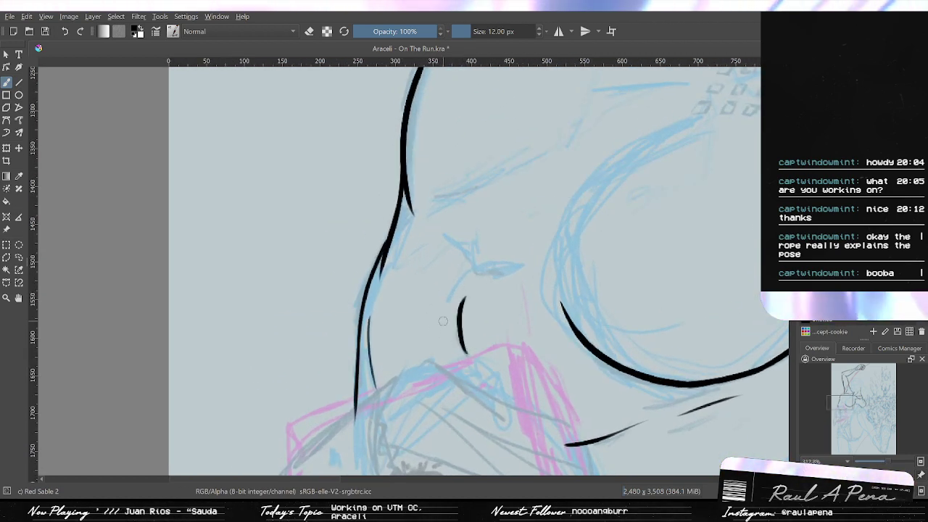
# Ink a thin branch from the upper part of the short fold curve, sloping down toward the torso's outer edge.
pyautogui.moveTo(450, 310); pyautogui.dragTo(416, 335)
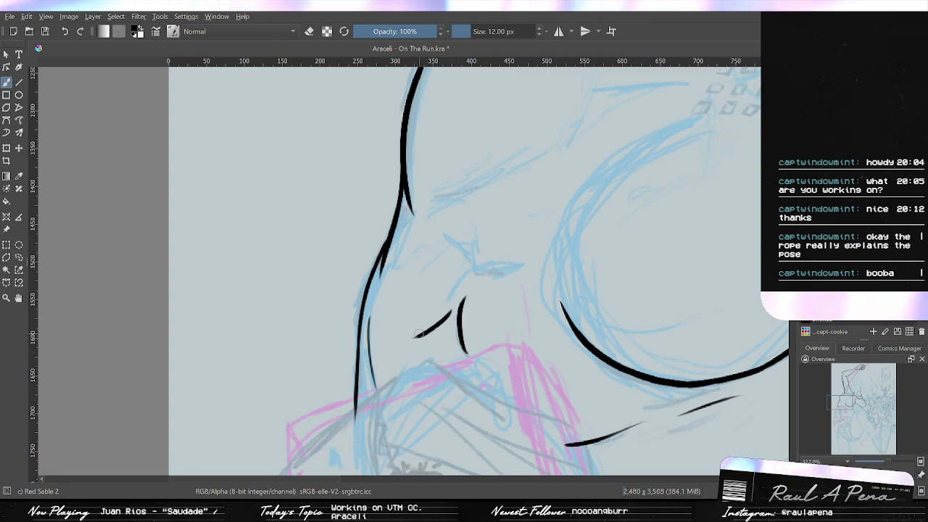
pyautogui.hotkey('ctrl', 'z')
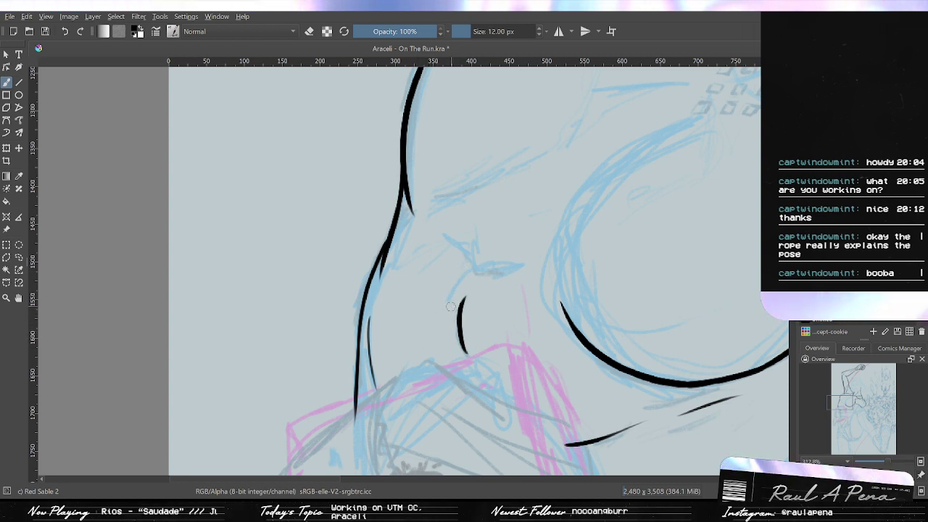
pyautogui.hotkey('ctrl', 'z')
pyautogui.hotkey('ctrl', 'shift', 'z')
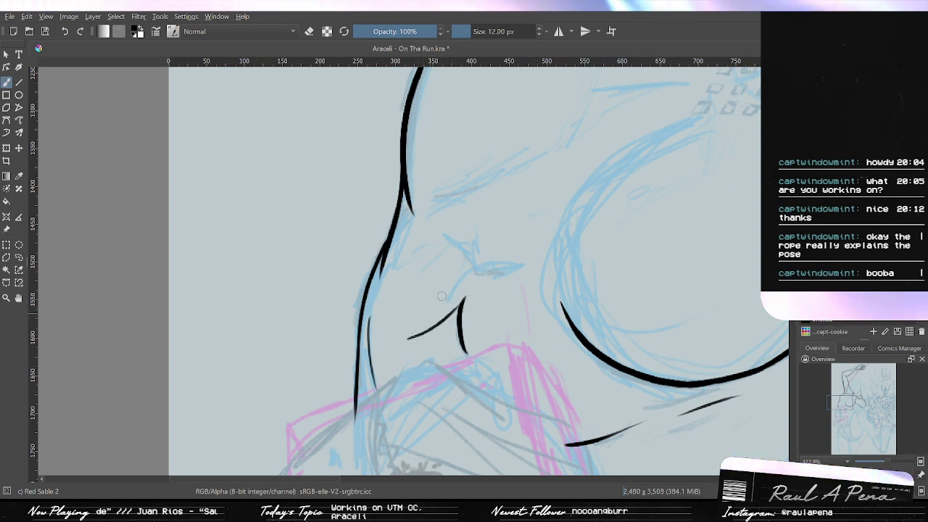
# Ink the blue sketched fold above it as a short near-horizontal stroke and a curved stroke descending to its outer end.
pyautogui.moveTo(472, 275); pyautogui.dragTo(529, 265)
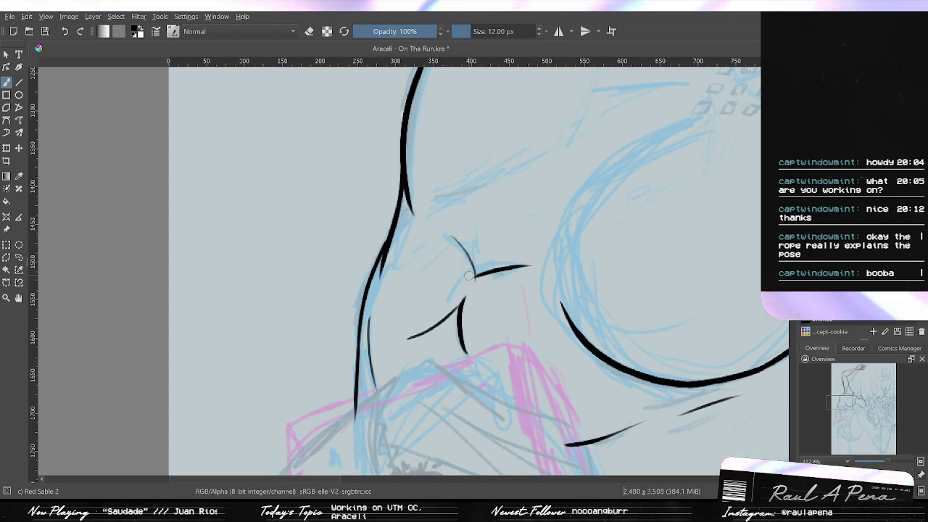
pyautogui.hotkey('ctrl', 'z')
pyautogui.moveTo(450, 236); pyautogui.dragTo(475, 277)
pyautogui.hotkey('ctrl', 'z')
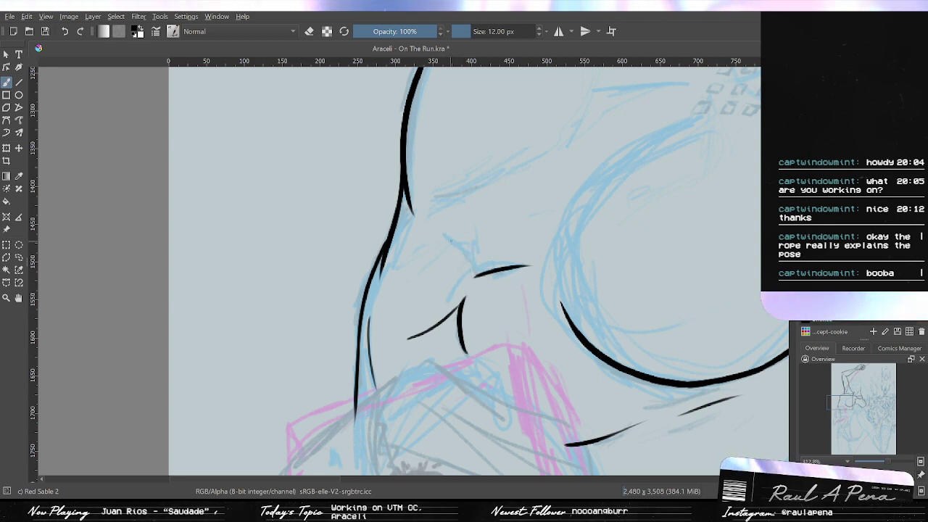
pyautogui.moveTo(478, 235)
pyautogui.mouseDown()
pyautogui.moveTo(473, 323)
pyautogui.moveTo(487, 222)
pyautogui.mouseUp()
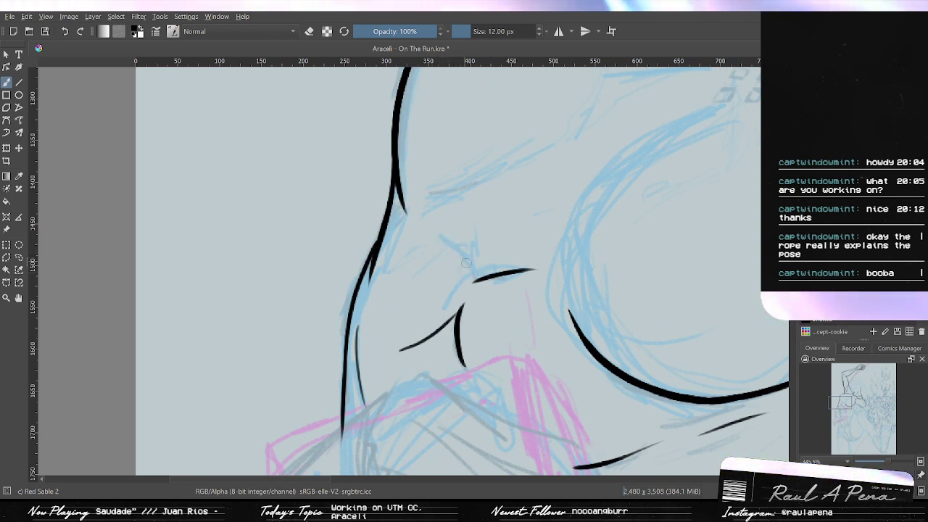
pyautogui.hotkey('ctrl', 'z')
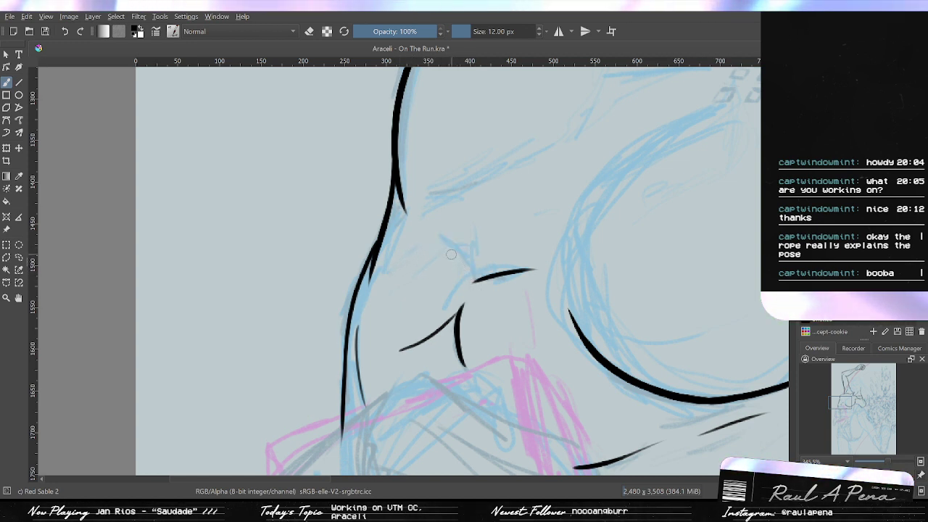
pyautogui.moveTo(444, 233); pyautogui.dragTo(460, 285)
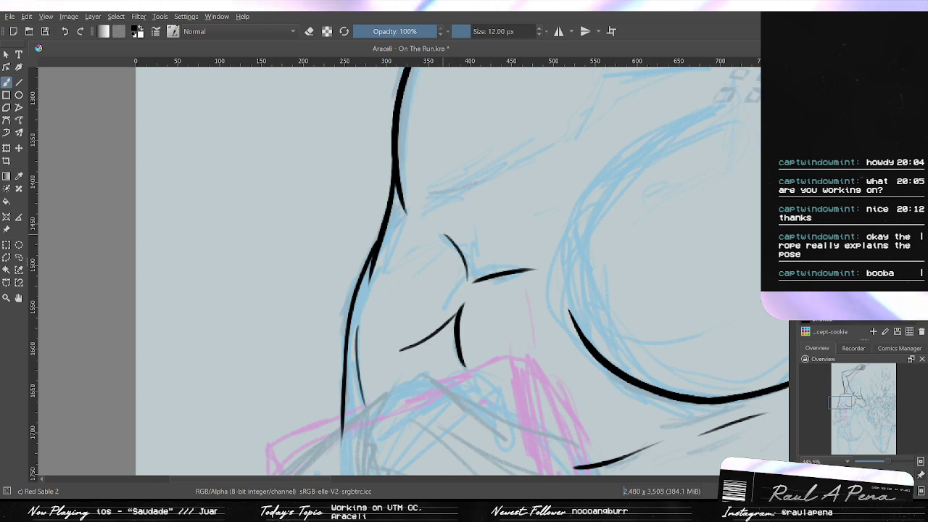
pyautogui.hotkey('ctrl', 'z')
pyautogui.moveTo(446, 234); pyautogui.dragTo(467, 285)
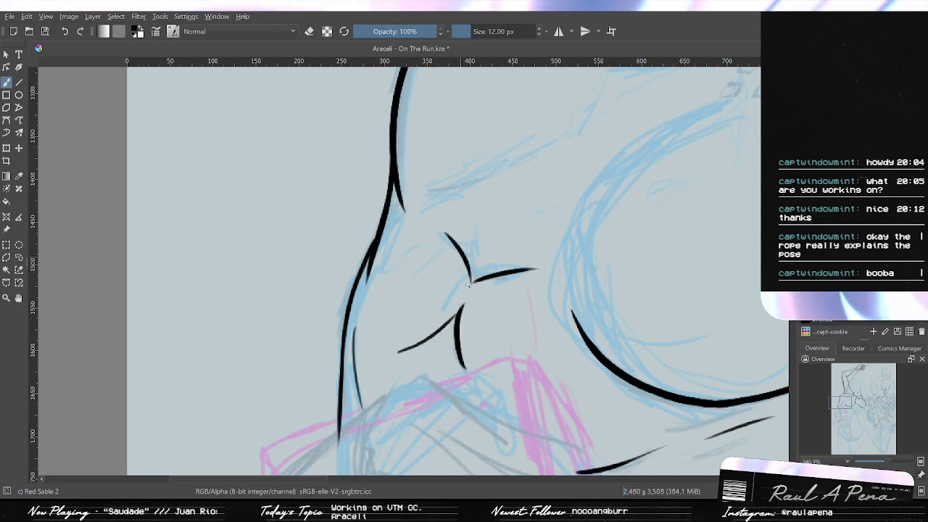
# Trim the overshooting lower tip of the descending fold stroke, reducing the eraser size to 6.83 px.
pyautogui.scroll(4, 467, 284)
pyautogui.press('e')
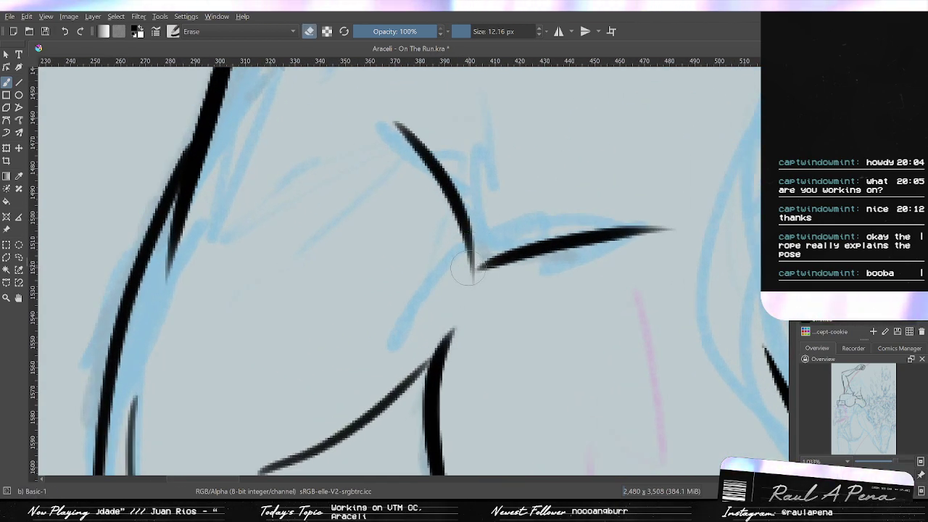
pyautogui.moveTo(456, 273); pyautogui.dragTo(460, 288)
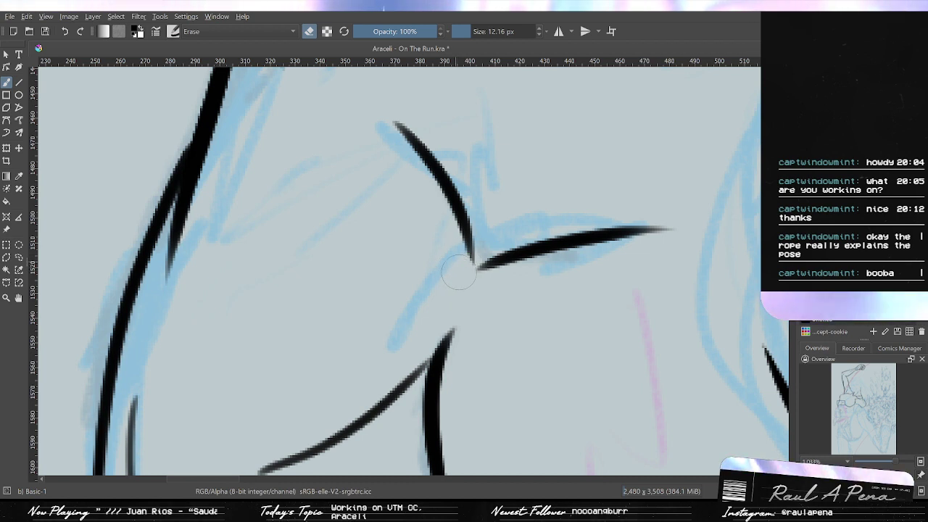
pyautogui.click(467, 32)
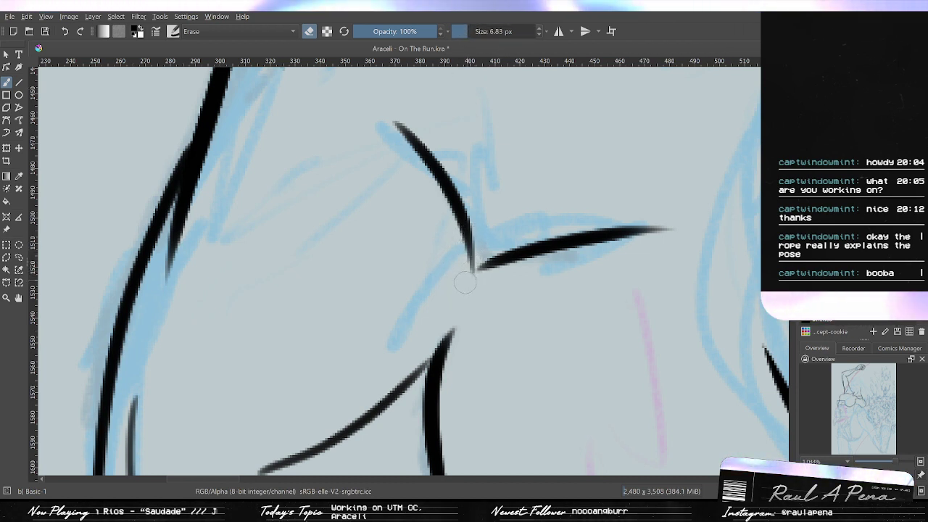
# Erase the two blue-sketched fold strokes above the short fold curve, enlarging the eraser to 31.59 px.
pyautogui.scroll(-5, 464, 283)
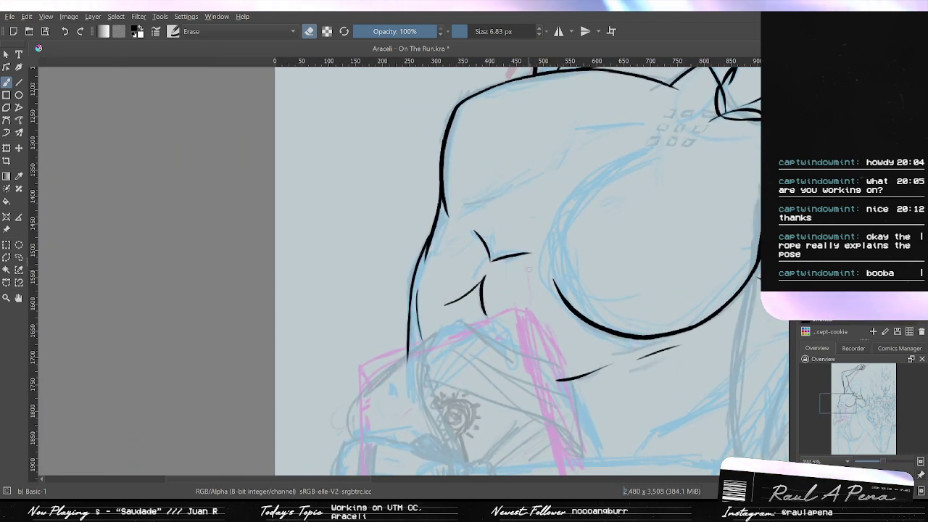
pyautogui.scroll(1, 499, 271)
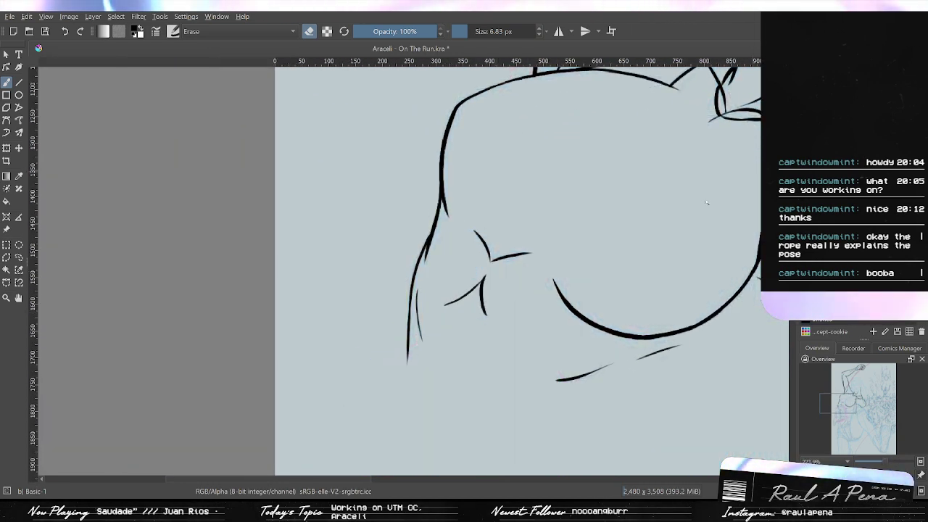
pyautogui.scroll(-2, 633, 265)
pyautogui.scroll(4, 487, 333)
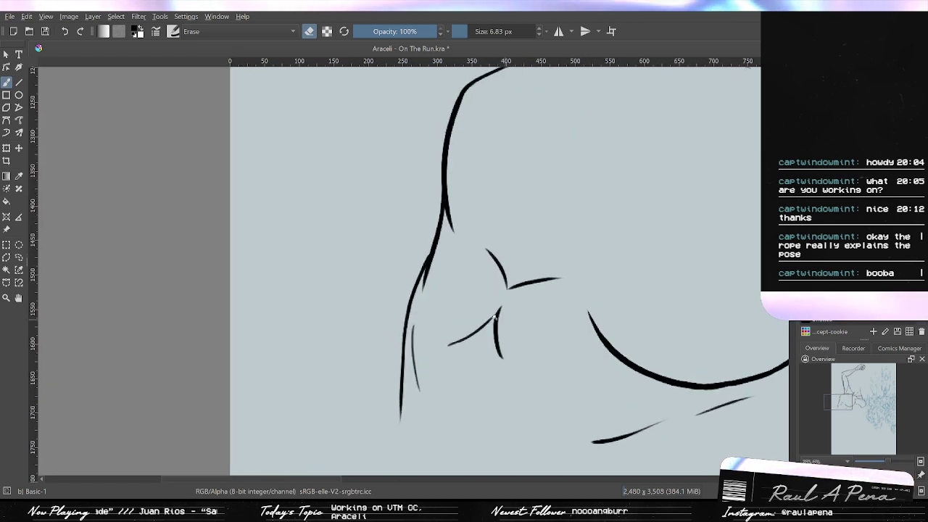
pyautogui.moveTo(502, 303)
pyautogui.mouseDown()
pyautogui.moveTo(540, 313)
pyautogui.moveTo(583, 301)
pyautogui.mouseUp()
pyautogui.press('e')
pyautogui.press('e')
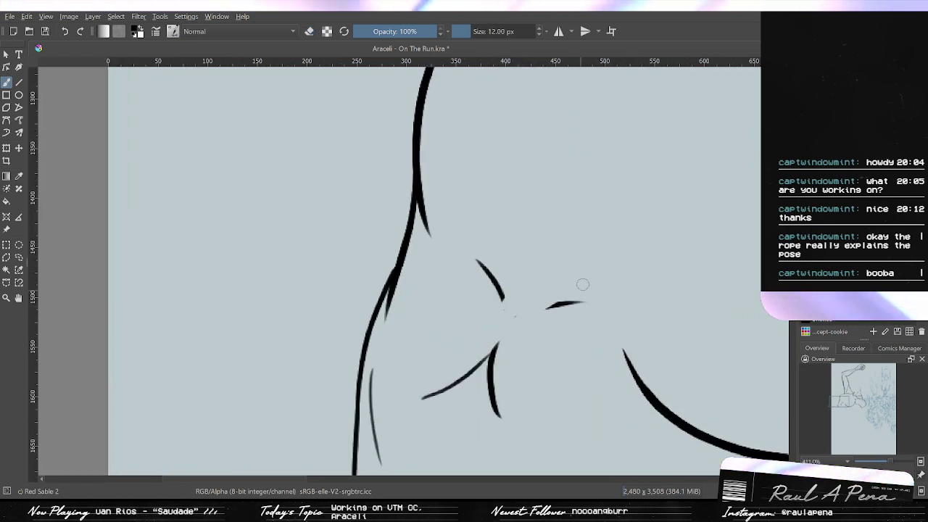
pyautogui.moveTo(465, 31); pyautogui.dragTo(477, 31)
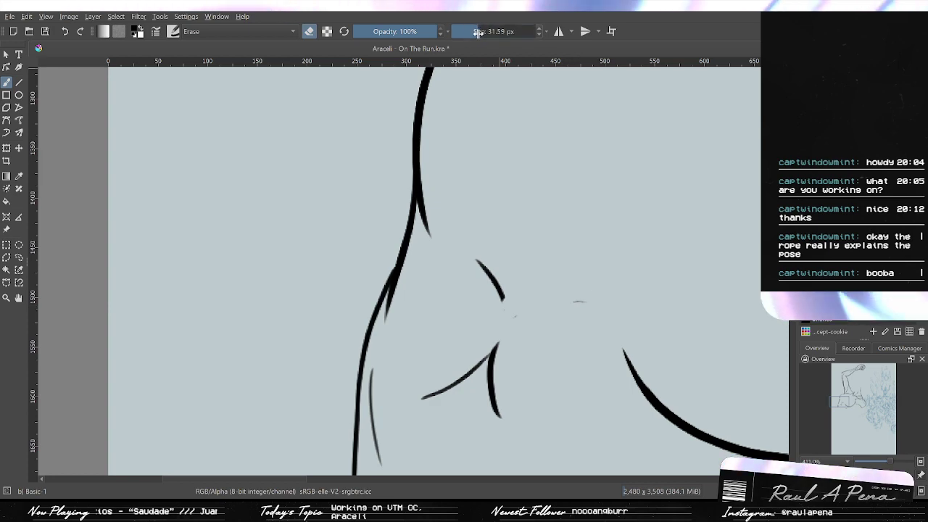
pyautogui.moveTo(480, 263); pyautogui.dragTo(508, 304)
pyautogui.moveTo(578, 302)
pyautogui.mouseDown()
pyautogui.moveTo(596, 394)
pyautogui.moveTo(584, 358)
pyautogui.moveTo(504, 329)
pyautogui.moveTo(522, 271)
pyautogui.mouseUp()
pyautogui.press('e')
# Erase the thin branch sloping from the short fold curve toward the torso's outer edge.
pyautogui.scroll(4, 522, 271)
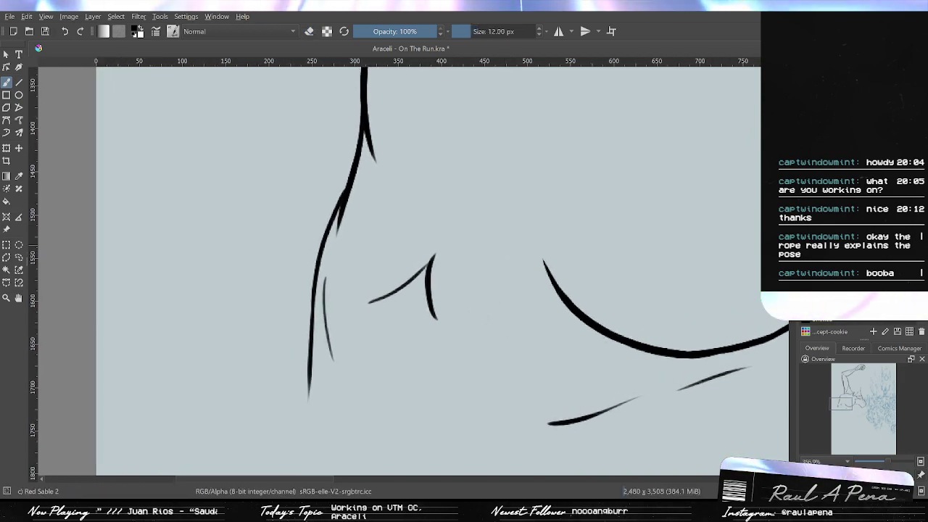
pyautogui.scroll(-6, 537, 266)
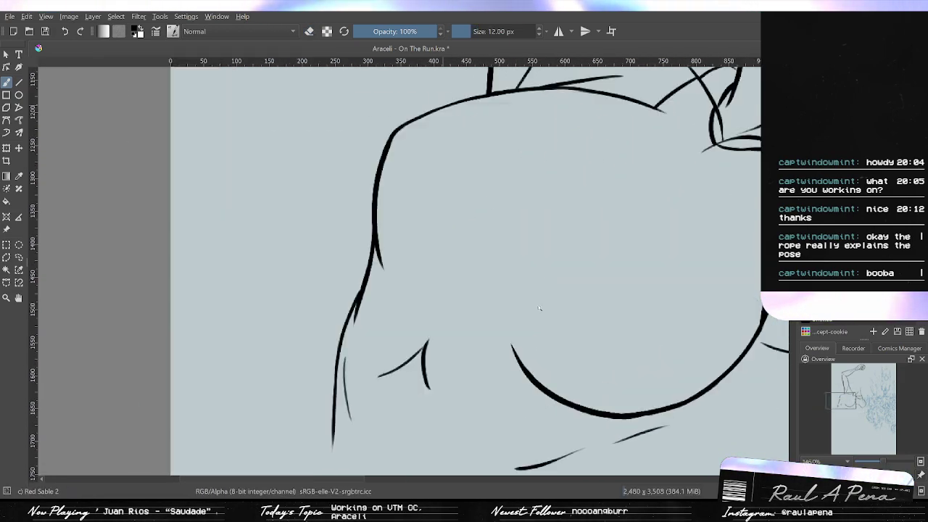
pyautogui.scroll(6, 535, 351)
pyautogui.scroll(-6, 536, 334)
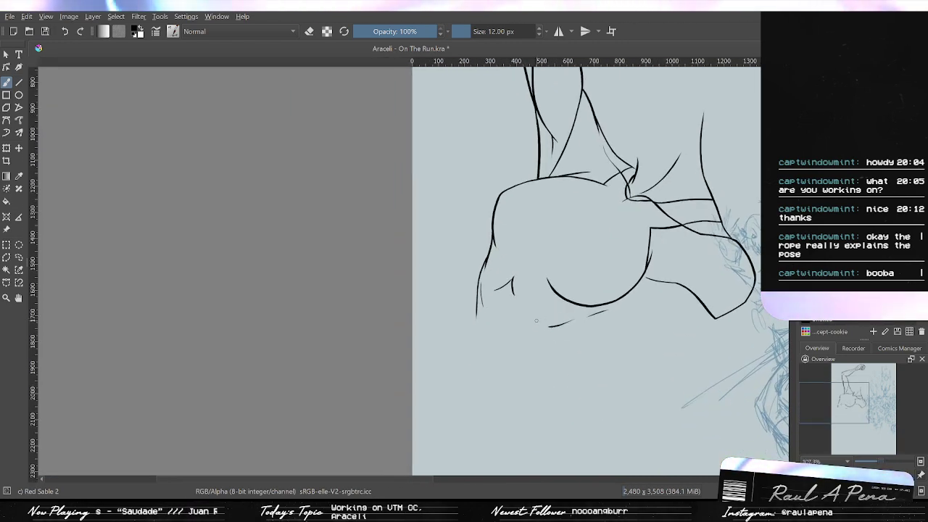
pyautogui.press('e')
pyautogui.scroll(3, 519, 318)
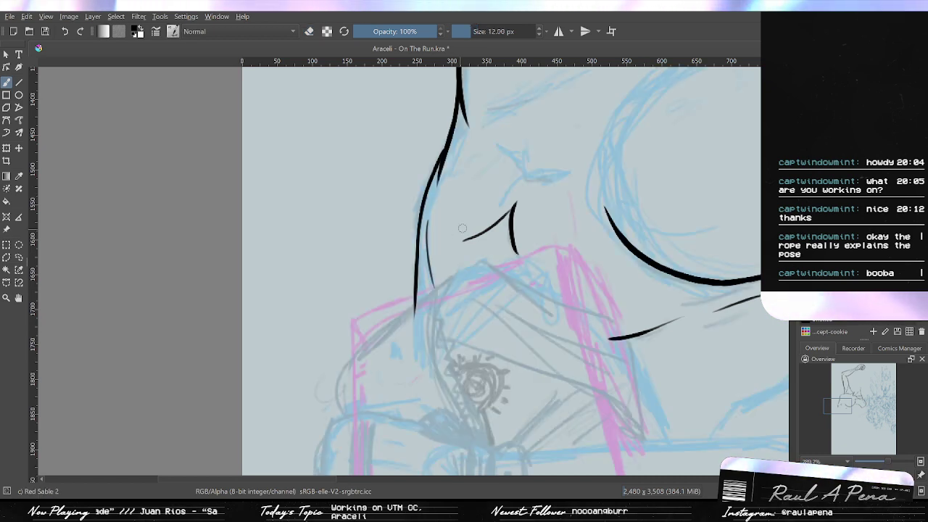
pyautogui.press('e')
pyautogui.scroll(2, 489, 237)
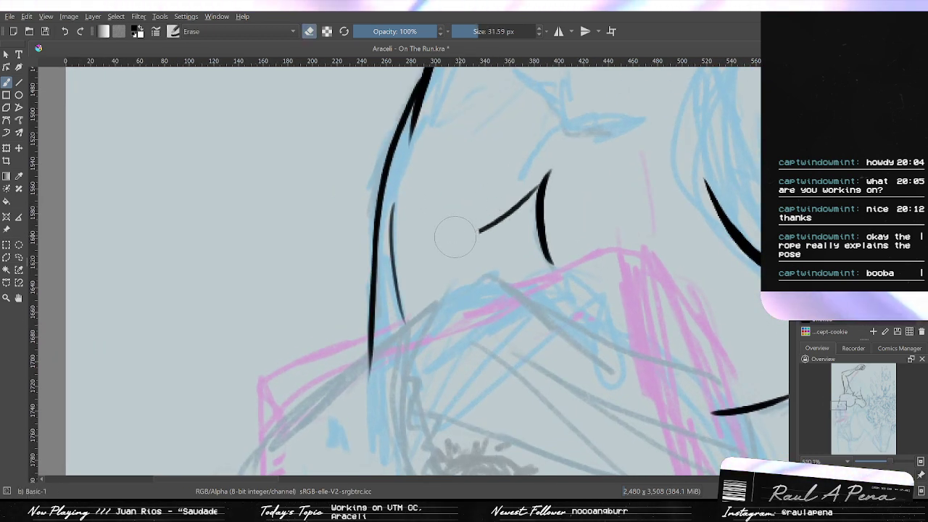
pyautogui.moveTo(495, 213); pyautogui.dragTo(516, 186)
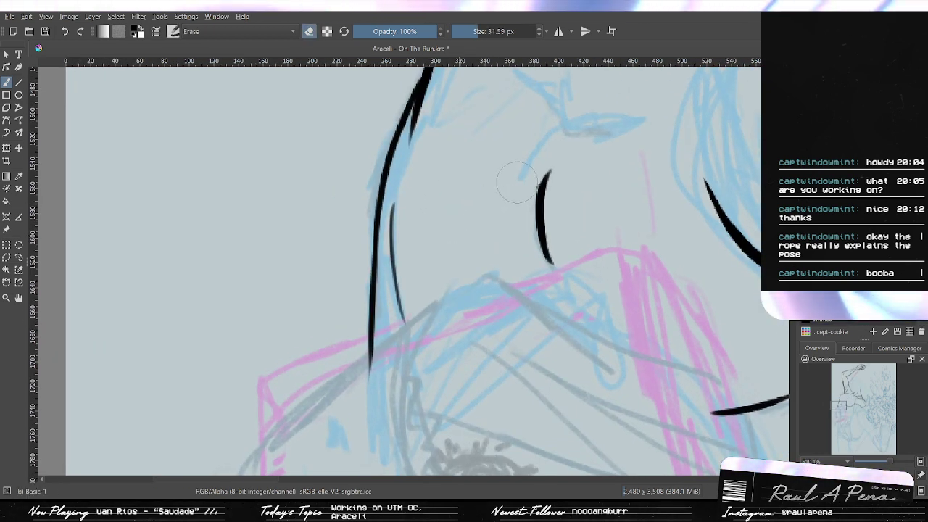
# Examine the inked torso folds and chest lines against the rough sketch.
pyautogui.scroll(-1, 671, 208)
pyautogui.moveTo(669, 209); pyautogui.dragTo(522, 321)
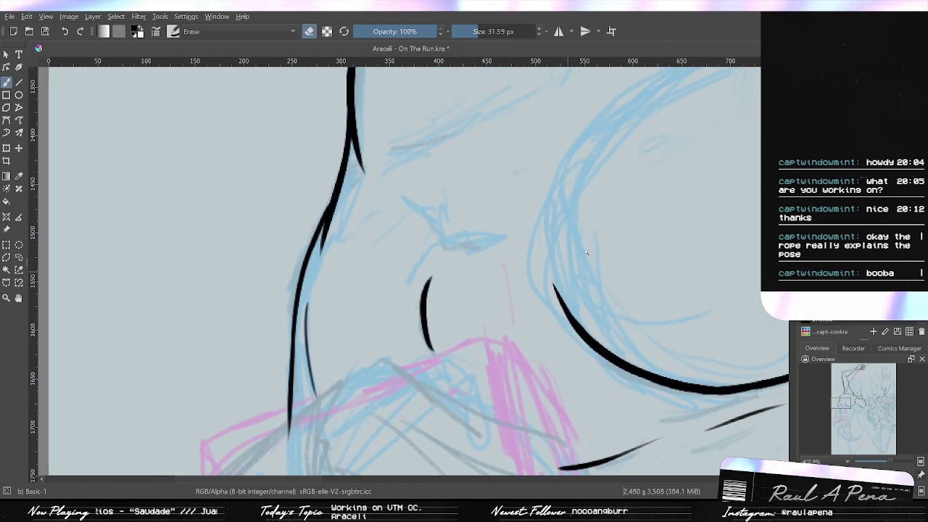
pyautogui.scroll(-2, 594, 255)
pyautogui.moveTo(587, 255); pyautogui.dragTo(557, 297)
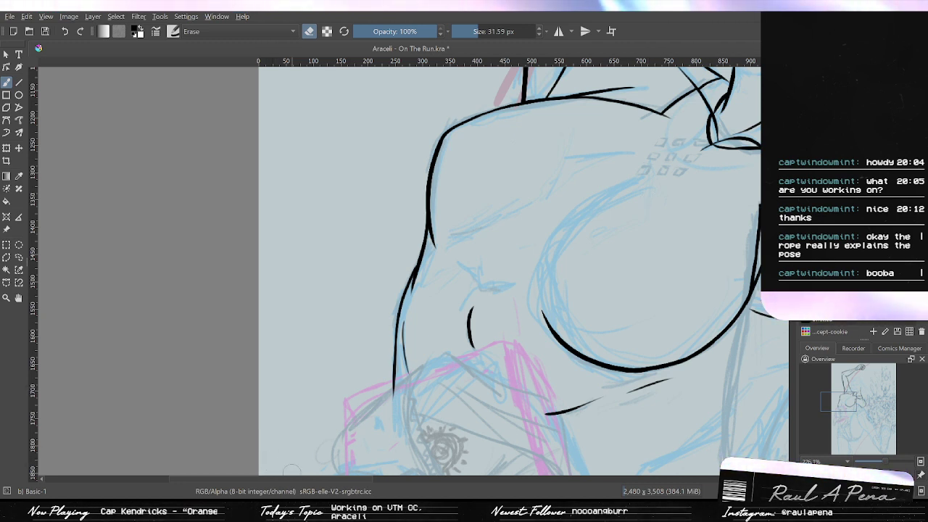
pyautogui.moveTo(520, 368); pyautogui.dragTo(417, 242)
pyautogui.moveTo(593, 270); pyautogui.dragTo(511, 314)
pyautogui.scroll(4, 511, 313)
pyautogui.scroll(-1, 532, 275)
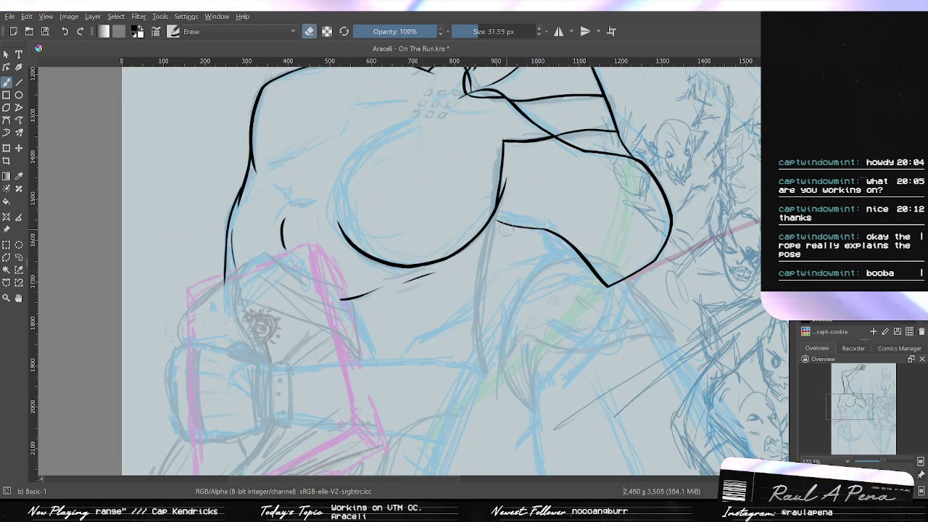
# Ink the upper part of the grey sketched line descending from the inner end of the chest curve with the 12 px Red Sable 2 brush.
pyautogui.press('/')
pyautogui.press('/')
pyautogui.press('/')
pyautogui.moveTo(459, 256); pyautogui.dragTo(471, 253)
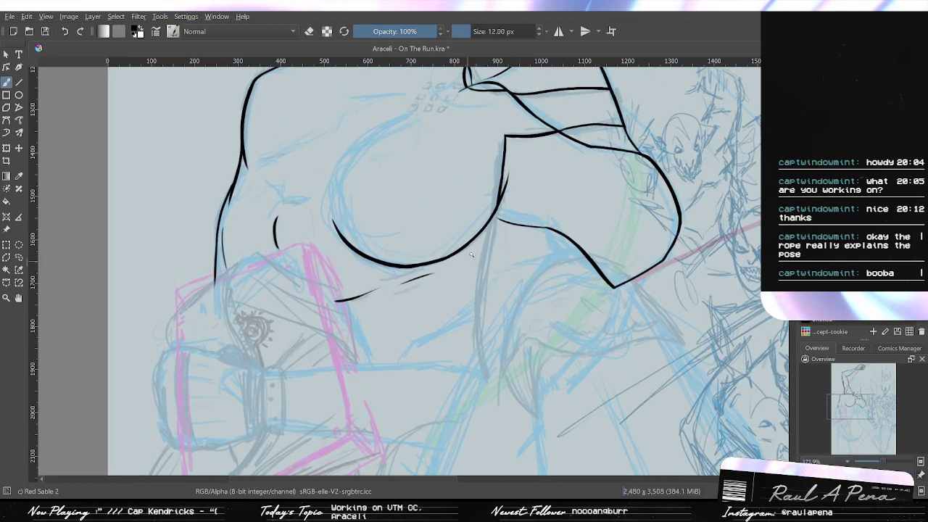
pyautogui.scroll(2, 470, 253)
pyautogui.scroll(1, 472, 255)
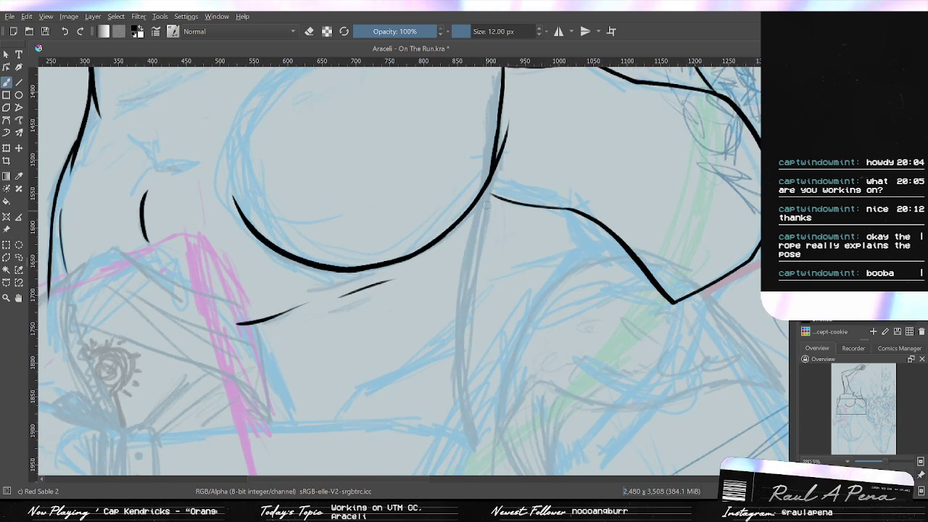
pyautogui.moveTo(479, 231); pyautogui.dragTo(457, 395)
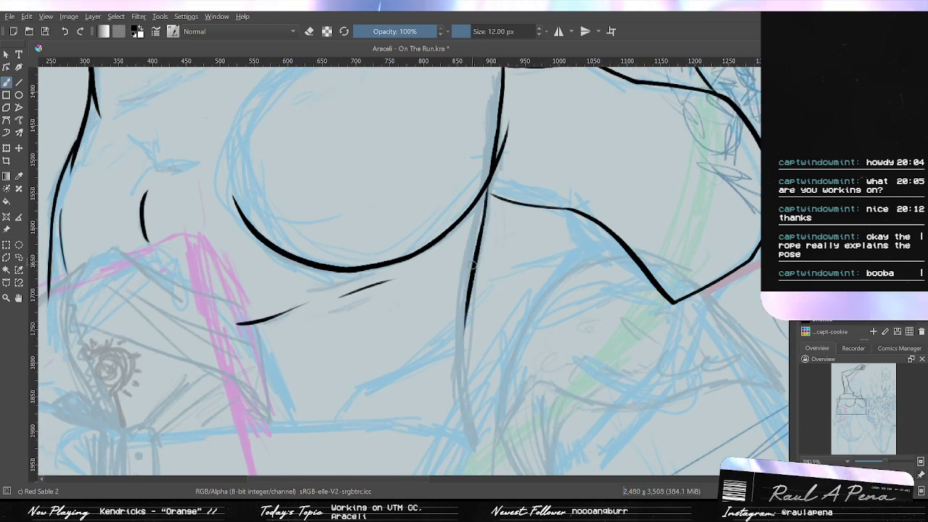
pyautogui.moveTo(471, 282); pyautogui.dragTo(460, 421)
pyautogui.hotkey('ctrl', 'z')
pyautogui.hotkey('ctrl', 'z')
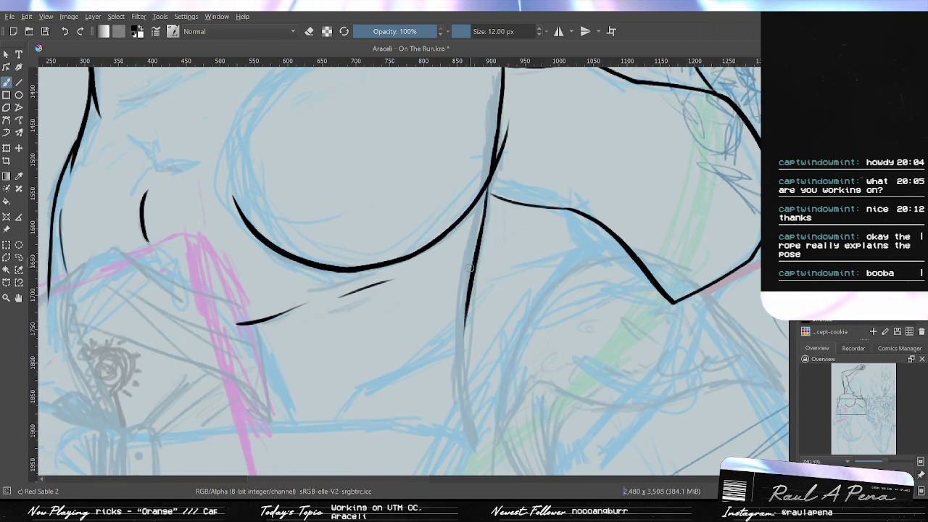
pyautogui.moveTo(478, 268); pyautogui.dragTo(463, 464)
pyautogui.hotkey('ctrl', 'z')
pyautogui.moveTo(475, 262); pyautogui.dragTo(468, 428)
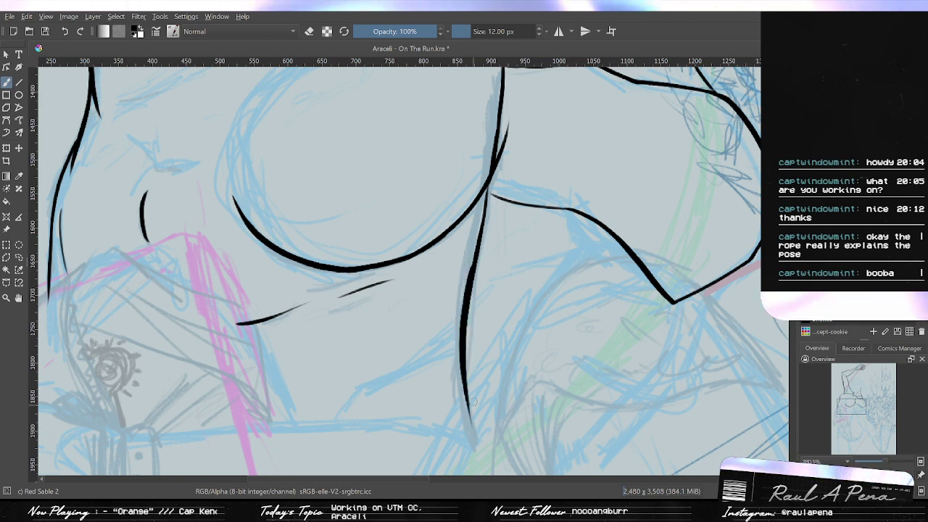
pyautogui.hotkey('ctrl', 'z')
pyautogui.moveTo(473, 276); pyautogui.dragTo(474, 444)
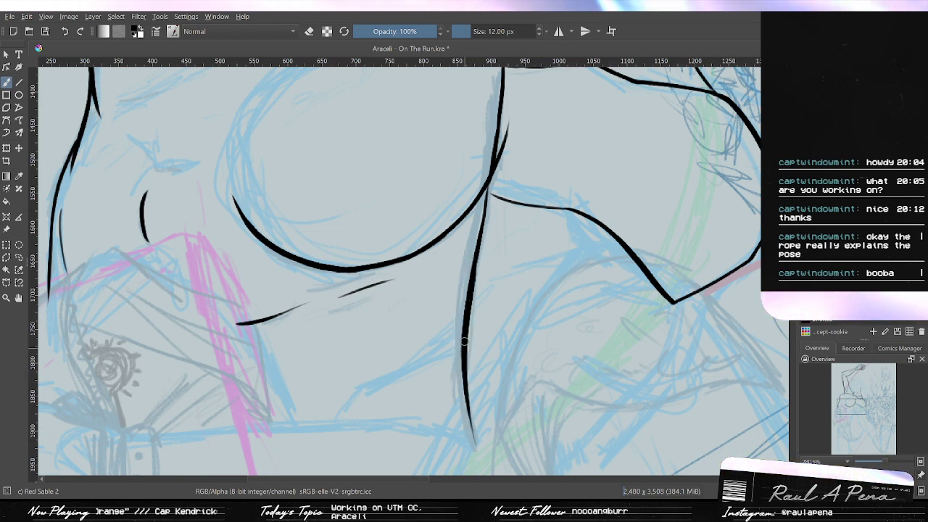
pyautogui.scroll(-2, 463, 341)
pyautogui.hotkey('ctrl', 'z')
pyautogui.moveTo(472, 250); pyautogui.dragTo(464, 347)
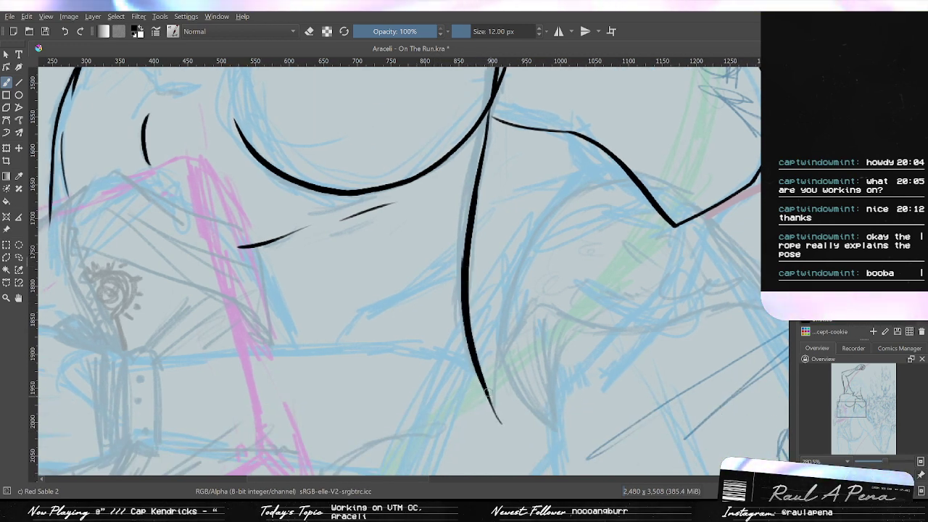
pyautogui.hotkey('ctrl', 'z')
# Extend the line descending from the chest curve with a tapering stroke that bows gently along the grey sketch toward the waist.
pyautogui.moveTo(473, 265); pyautogui.dragTo(477, 373)
pyautogui.moveTo(508, 237); pyautogui.dragTo(450, 297)
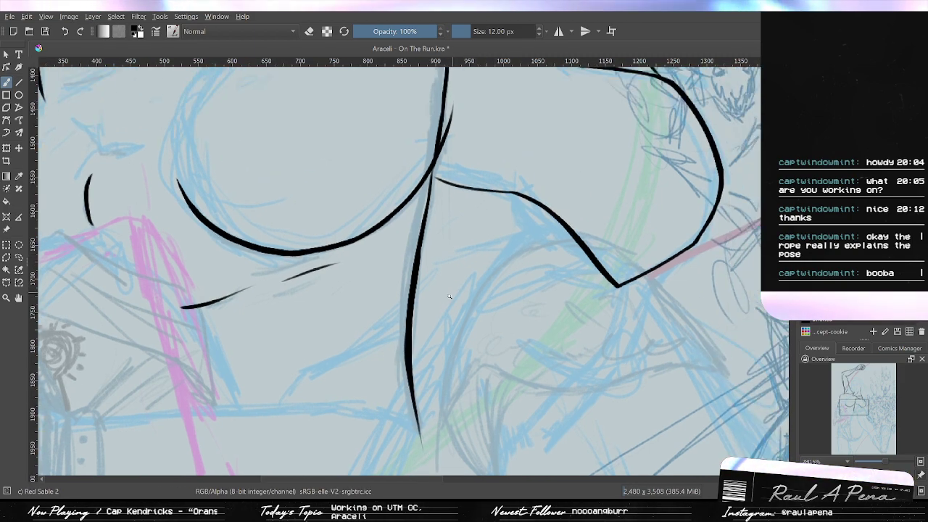
pyautogui.scroll(-3, 450, 296)
pyautogui.scroll(1, 450, 297)
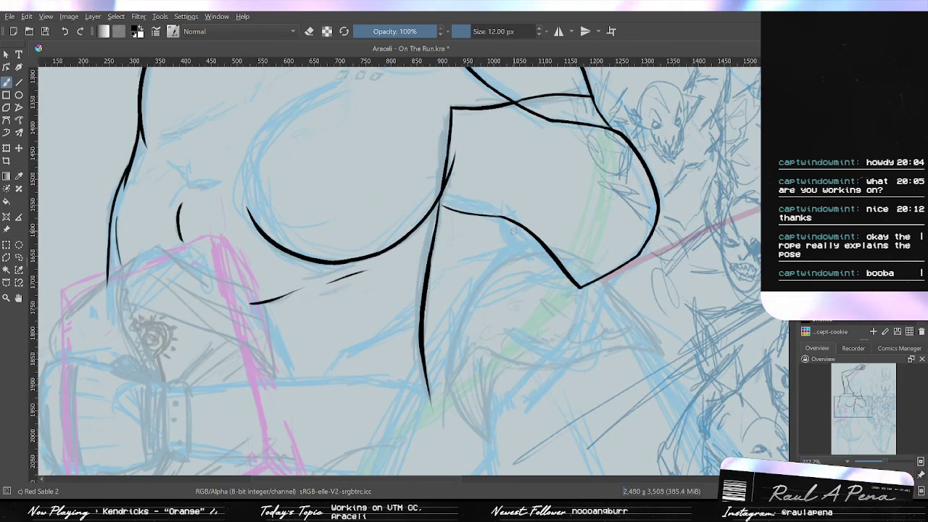
pyautogui.scroll(-3, 493, 310)
pyautogui.scroll(8, 493, 310)
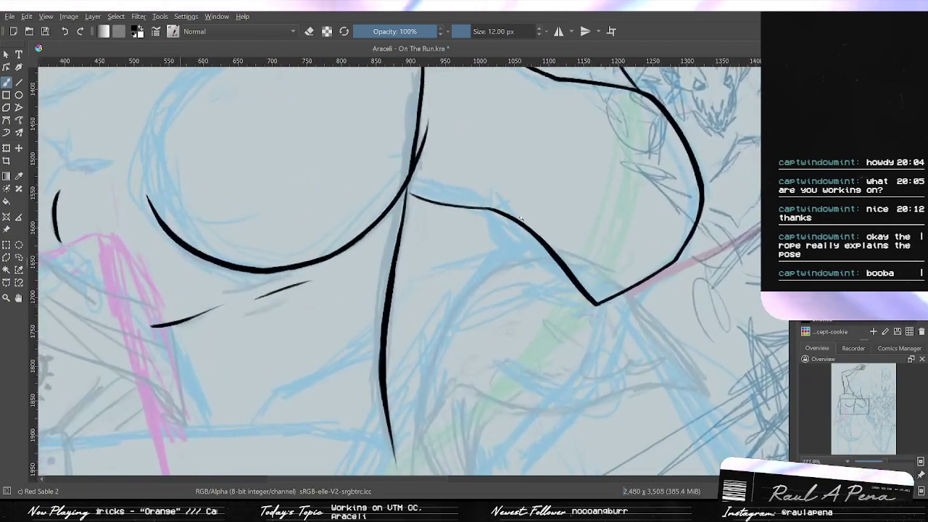
pyautogui.scroll(-5, 545, 208)
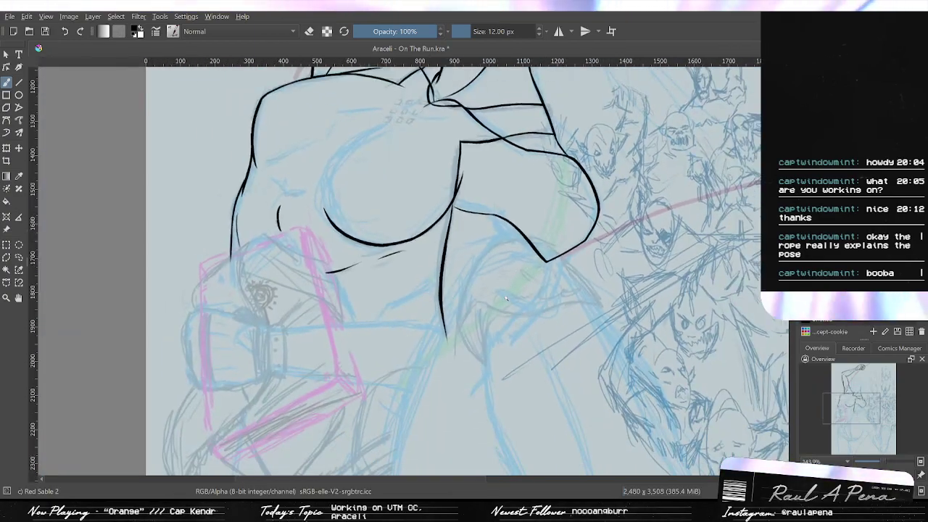
pyautogui.moveTo(506, 298); pyautogui.dragTo(508, 297)
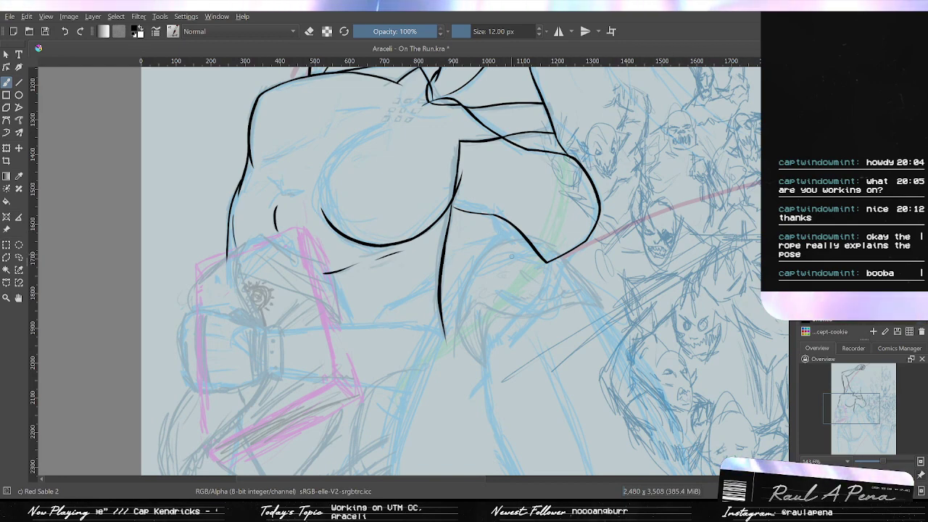
pyautogui.scroll(5, 512, 257)
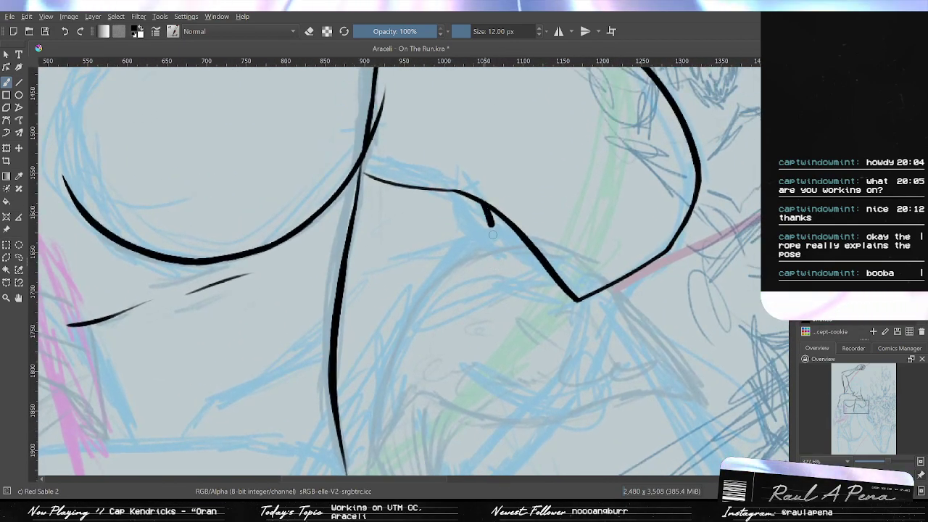
pyautogui.hotkey('ctrl', 'z')
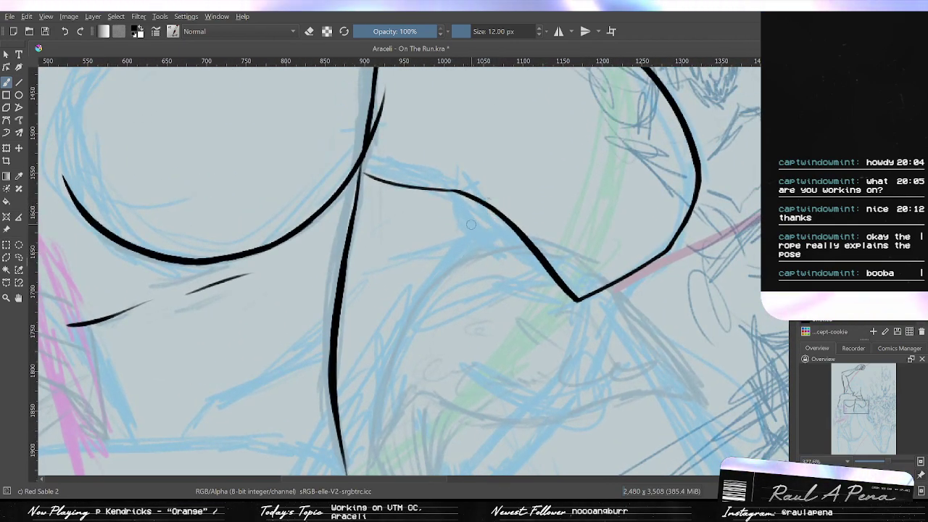
pyautogui.moveTo(482, 203); pyautogui.dragTo(408, 314)
pyautogui.hotkey('ctrl', 'z')
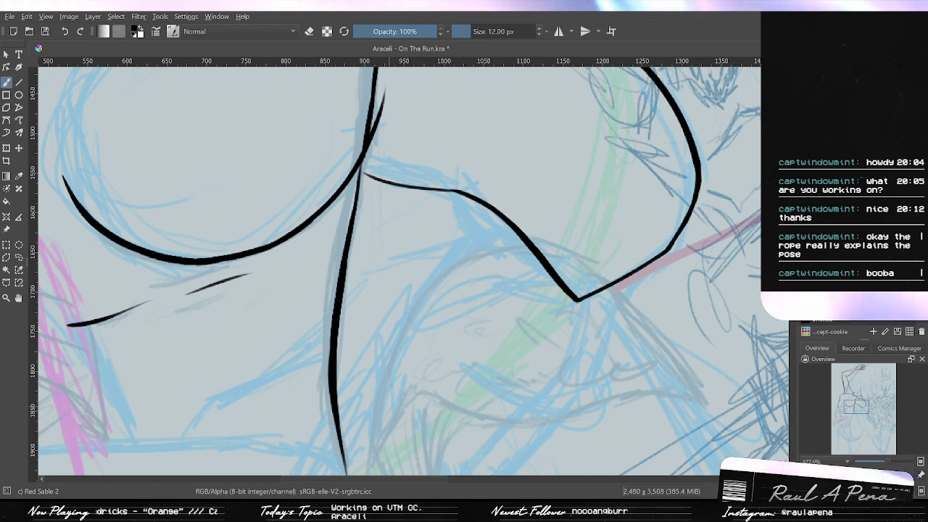
# Ink a long curve sweeping down from the angular shape's lower edge, plus a shorter stroke from the same edge merging into it.
pyautogui.moveTo(514, 202); pyautogui.dragTo(391, 388)
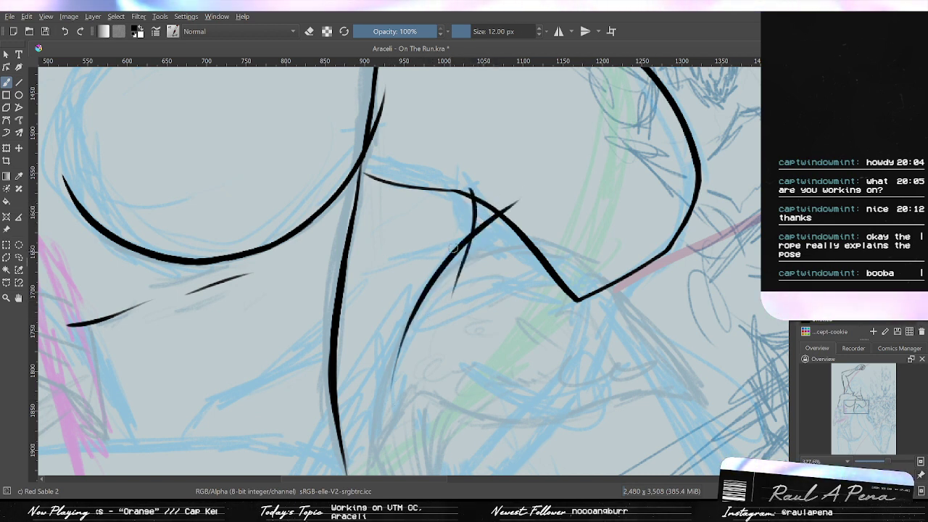
pyautogui.moveTo(461, 172); pyautogui.dragTo(443, 290)
pyautogui.hotkey('ctrl', 'z')
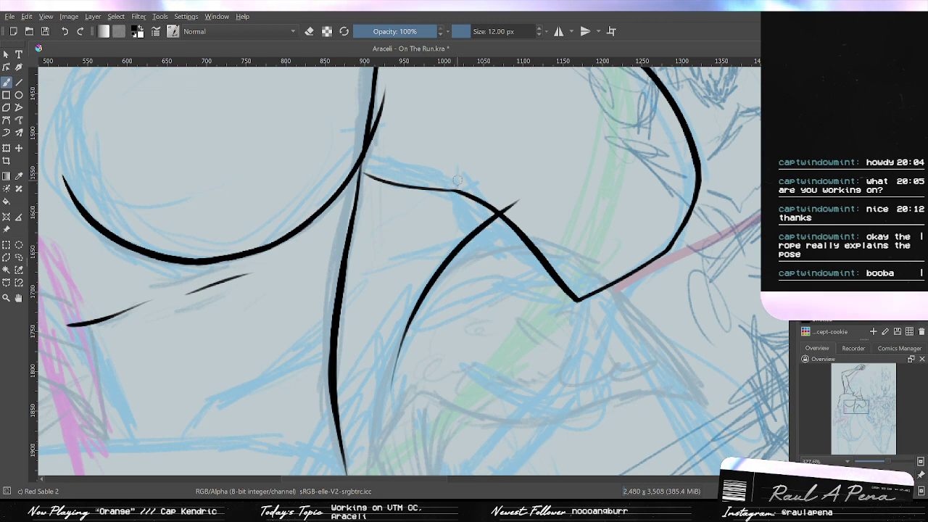
pyautogui.moveTo(476, 169); pyautogui.dragTo(431, 294)
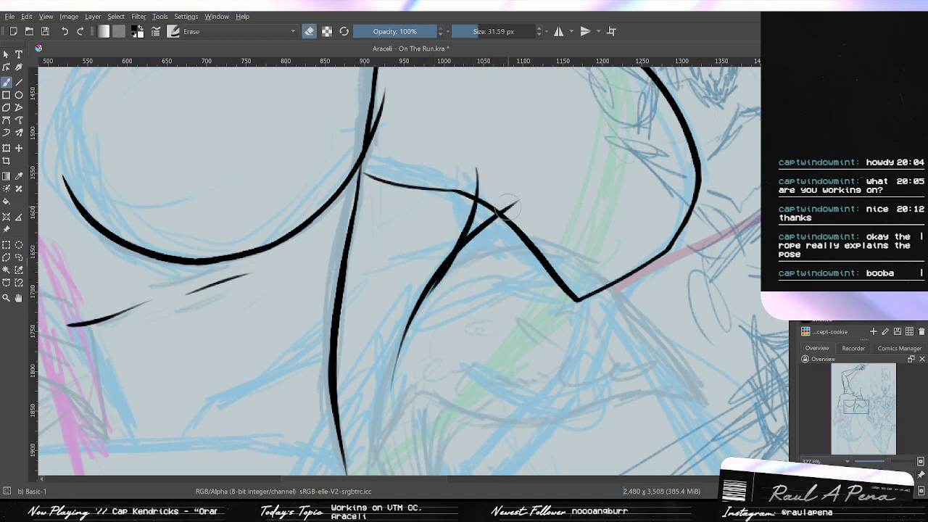
# Erase both stroke ends overshooting the angular shape's lower edge with the 31.59 px eraser.
pyautogui.press('e')
pyautogui.moveTo(524, 207); pyautogui.dragTo(514, 206)
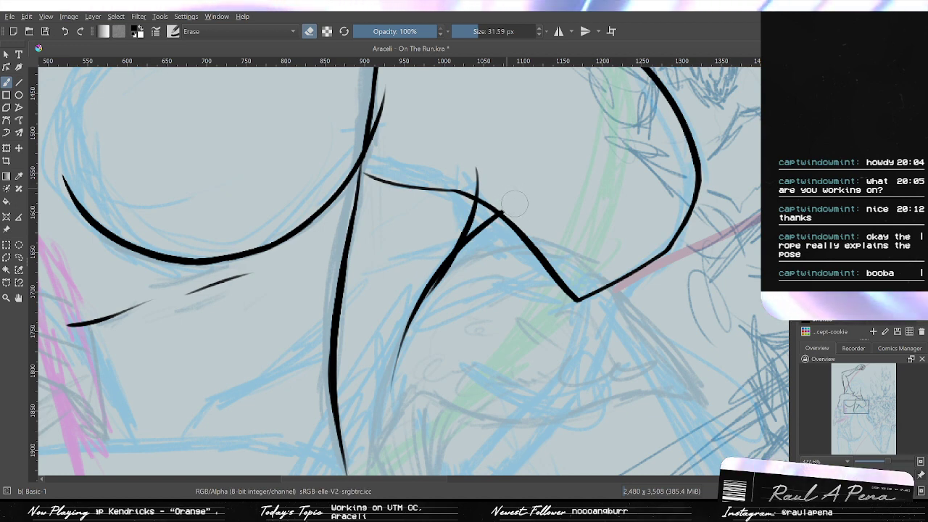
pyautogui.scroll(2, 509, 201)
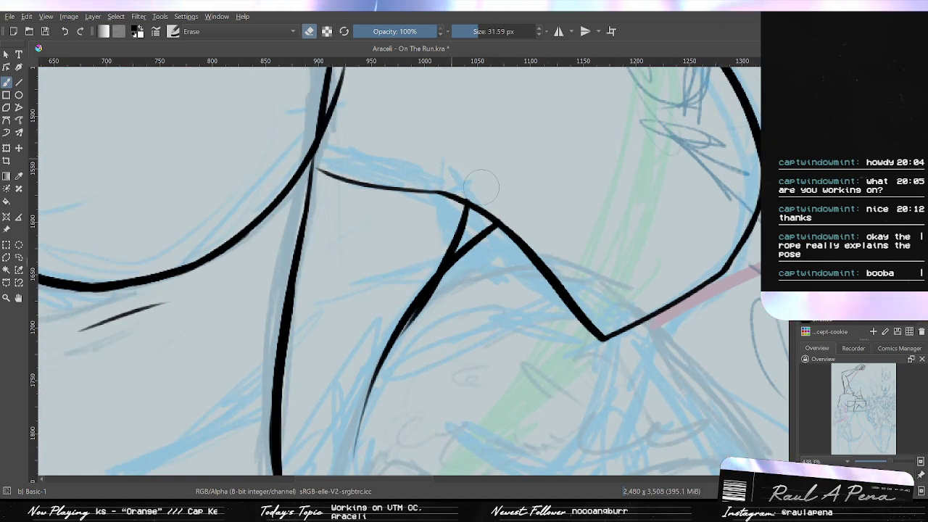
# Set the eraser to 6.83 px and remove the shorter stroke branching between the angular shape's edge and the long curve.
pyautogui.click(468, 29)
pyautogui.scroll(2, 487, 204)
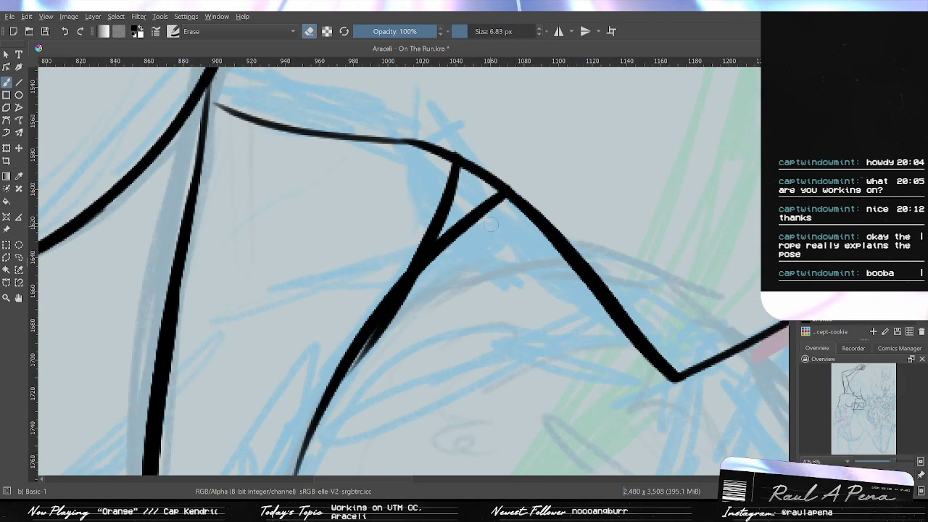
pyautogui.click(497, 202)
pyautogui.moveTo(486, 207); pyautogui.dragTo(435, 262)
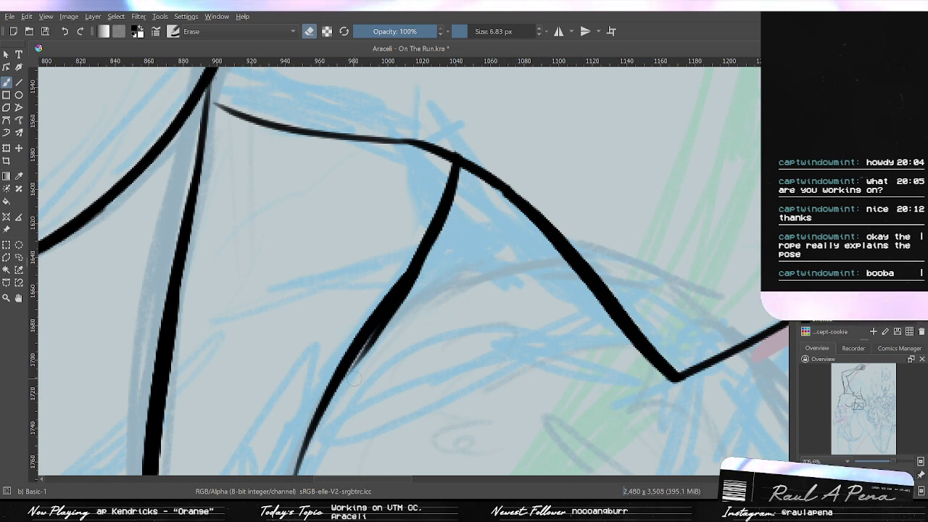
# Erase the stray spur along the outer side of the long curve to leave one clean tapering line.
pyautogui.moveTo(362, 366); pyautogui.dragTo(425, 269)
pyautogui.hotkey('ctrl', 'z')
pyautogui.moveTo(349, 384); pyautogui.dragTo(414, 298)
pyautogui.hotkey('ctrl', 'z')
pyautogui.moveTo(344, 397); pyautogui.dragTo(430, 285)
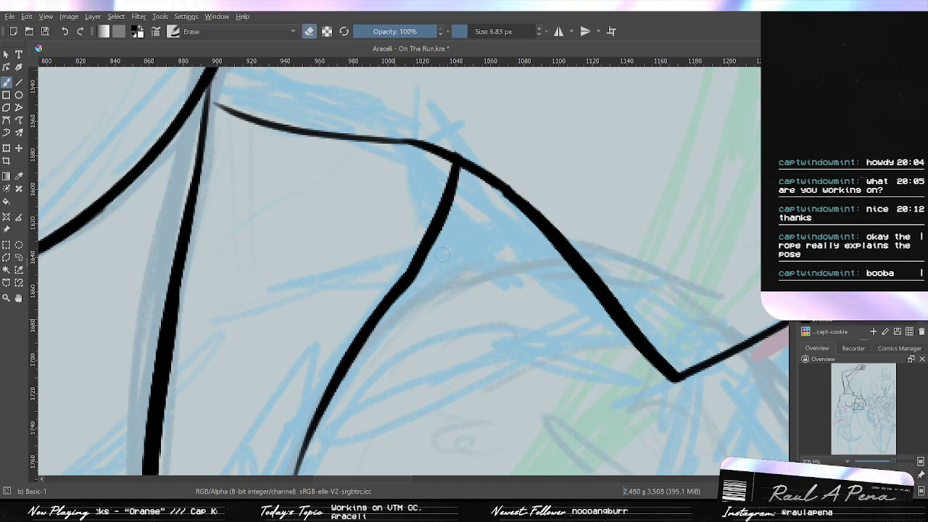
# Examine the cleaned junction of the long curve and the angular shape's lower edge up close and within the torso.
pyautogui.press('/')
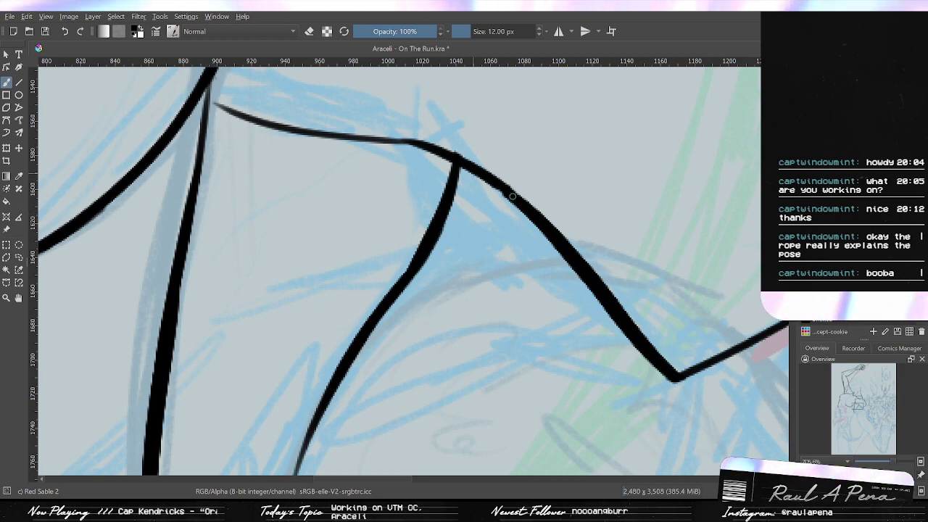
pyautogui.scroll(2, 492, 192)
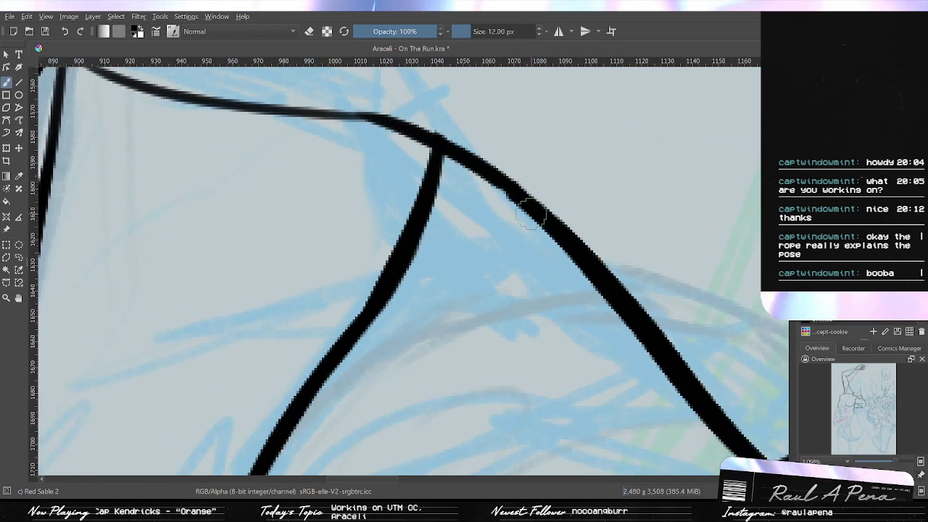
pyautogui.press('/')
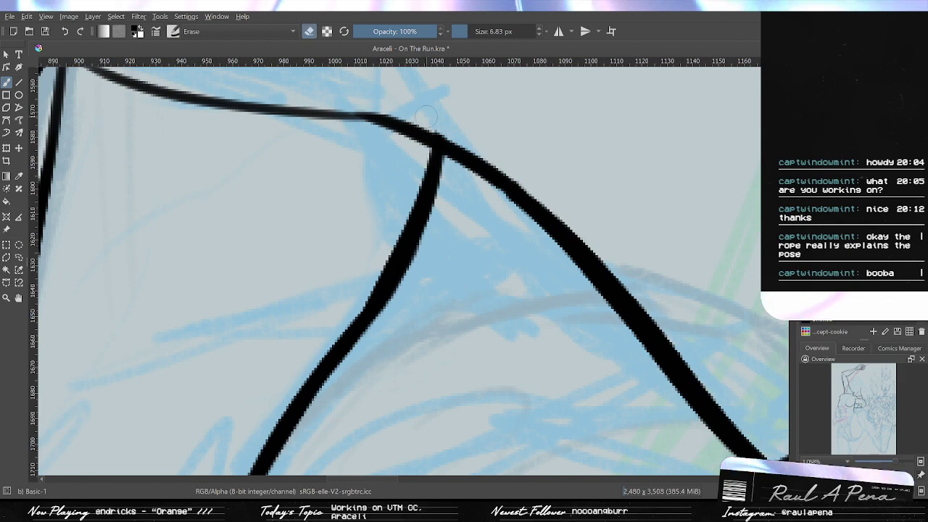
pyautogui.scroll(-2, 461, 115)
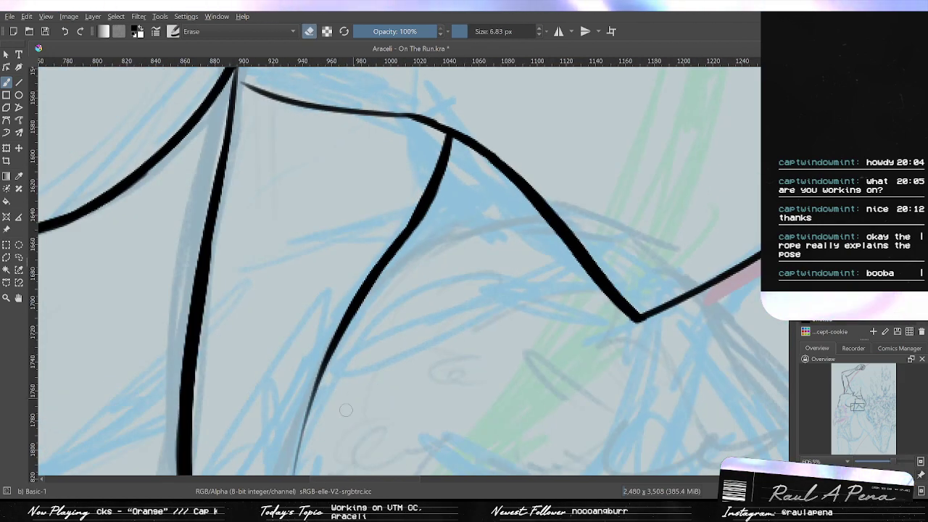
pyautogui.scroll(-5, 460, 297)
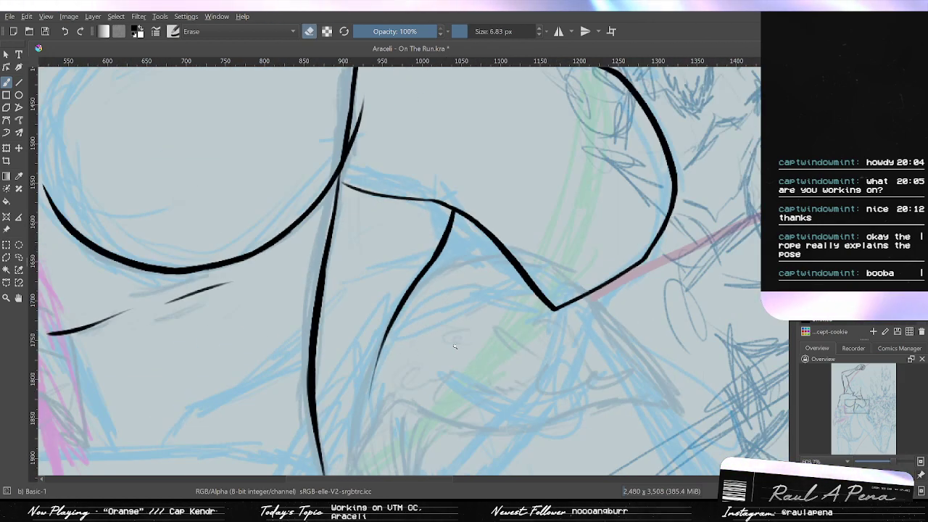
pyautogui.scroll(2, 458, 297)
pyautogui.scroll(2, 434, 310)
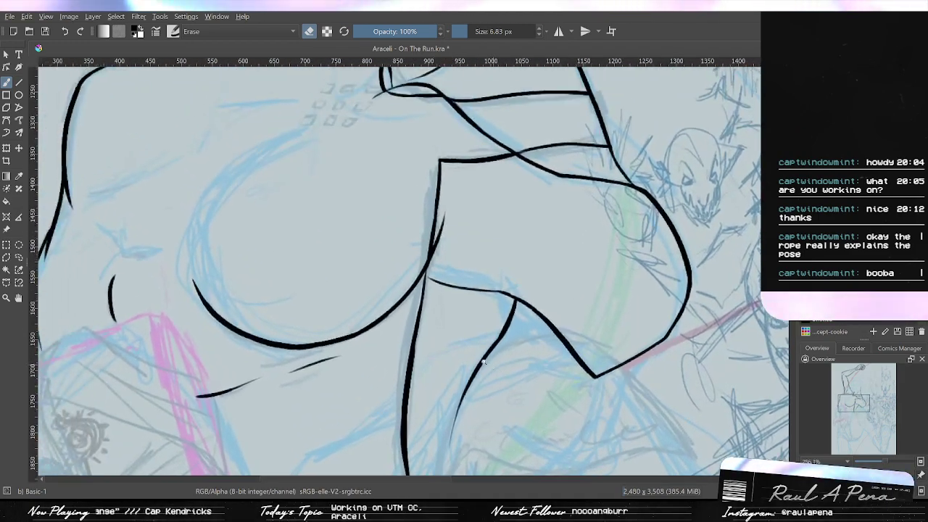
# Ink a short tapering fold line from the long curve inward toward the torso's center line with the 12 px Red Sable 2 brush, redoing unsatisfactory strokes.
pyautogui.press('/')
pyautogui.moveTo(525, 302); pyautogui.dragTo(431, 334)
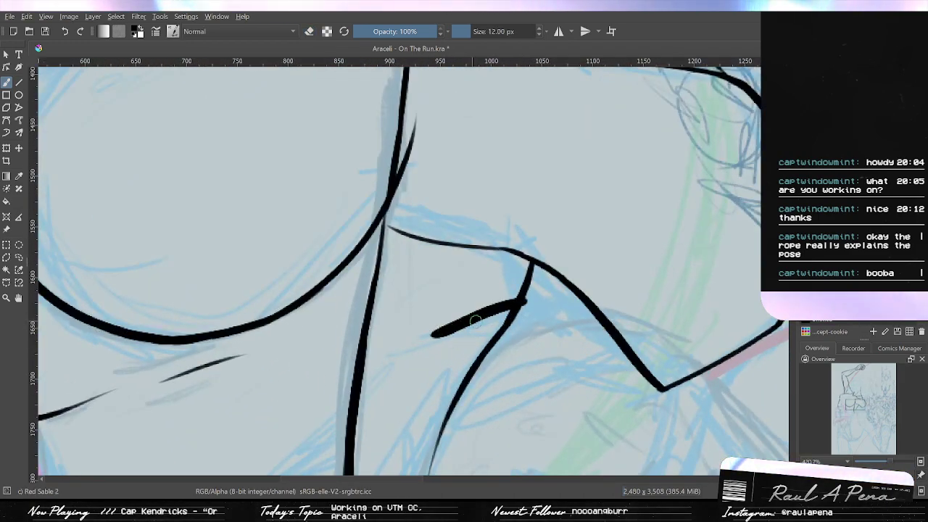
pyautogui.hotkey('ctrl', 'z')
pyautogui.moveTo(509, 311); pyautogui.dragTo(436, 343)
pyautogui.hotkey('ctrl', 'z')
pyautogui.moveTo(515, 302); pyautogui.dragTo(426, 346)
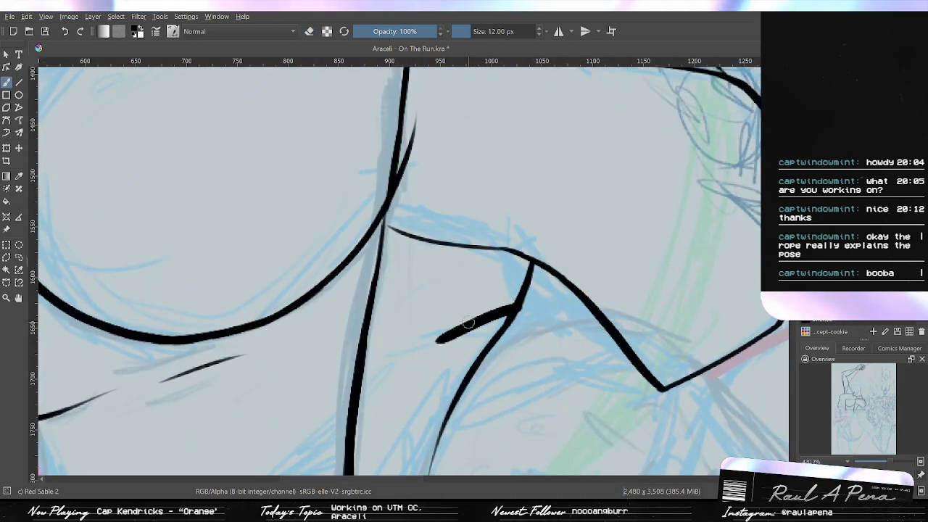
pyautogui.hotkey('ctrl', 'z')
pyautogui.moveTo(517, 302); pyautogui.dragTo(463, 330)
pyautogui.hotkey('ctrl', 'z')
pyautogui.moveTo(516, 306); pyautogui.dragTo(443, 332)
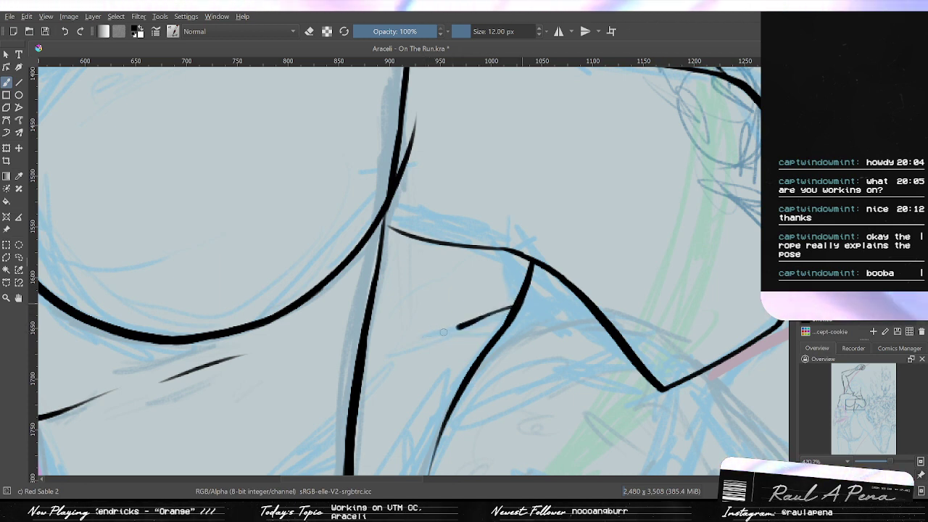
pyautogui.moveTo(518, 302); pyautogui.dragTo(403, 348)
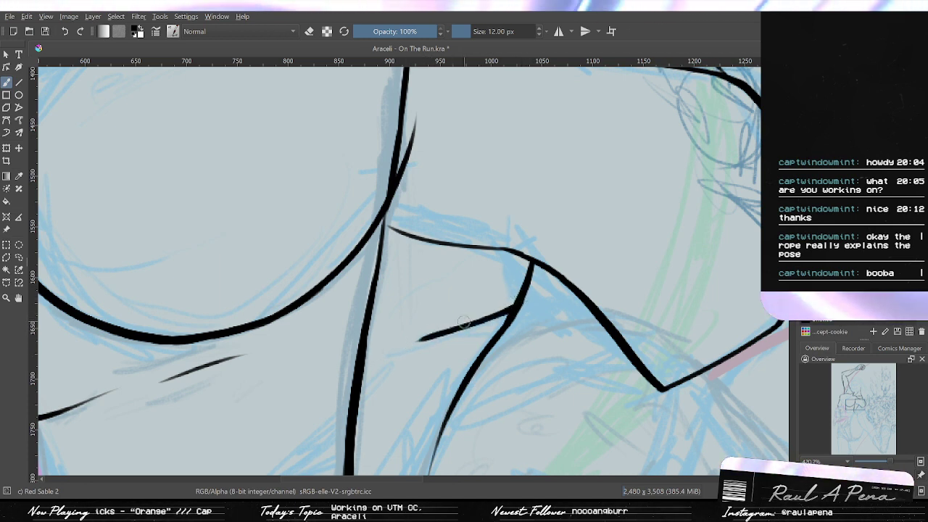
pyautogui.hotkey('ctrl', 'z')
pyautogui.moveTo(522, 300); pyautogui.dragTo(391, 350)
pyautogui.hotkey('ctrl', 'z')
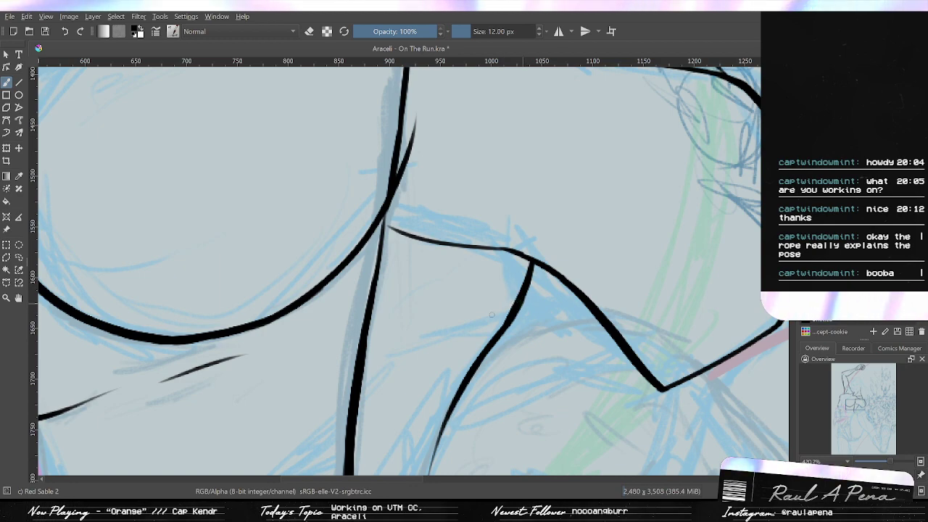
pyautogui.moveTo(508, 307); pyautogui.dragTo(415, 338)
# Examine the inked torso folds and waist lines against the rough sketch, both up close and across the figure.
pyautogui.scroll(-5, 493, 313)
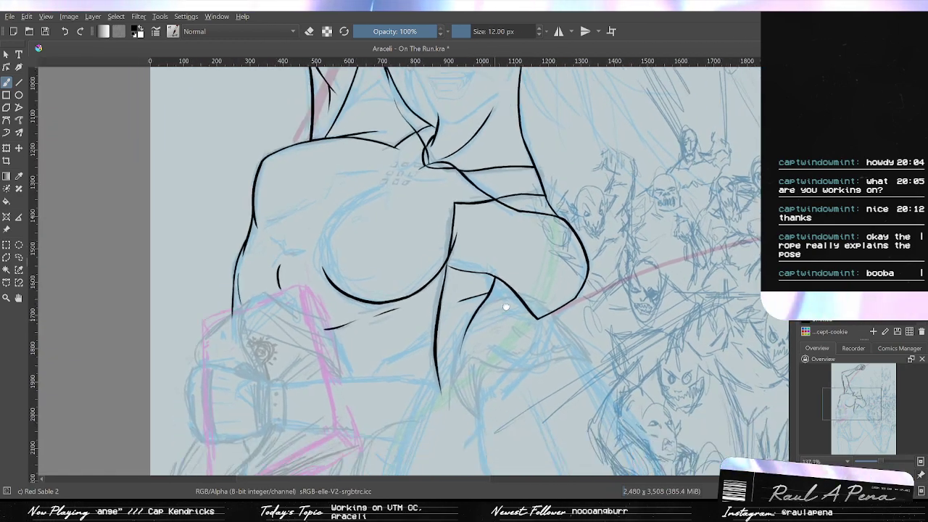
pyautogui.scroll(5, 505, 307)
pyautogui.scroll(-2, 496, 349)
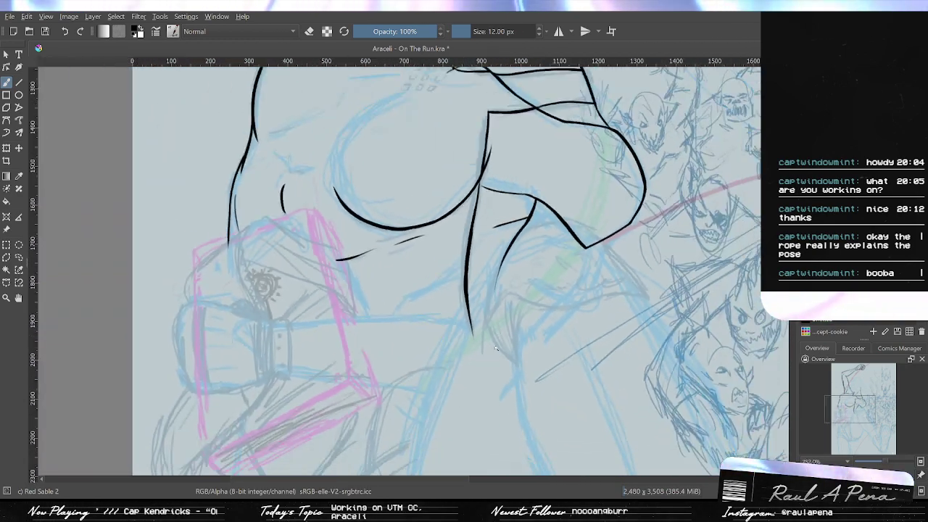
pyautogui.scroll(-2, 495, 349)
pyautogui.scroll(4, 675, 248)
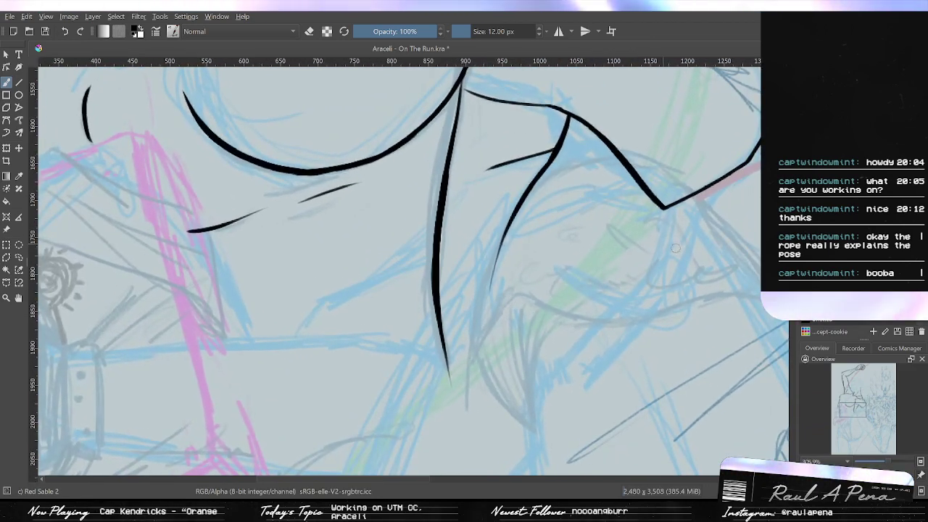
pyautogui.scroll(-3, 674, 248)
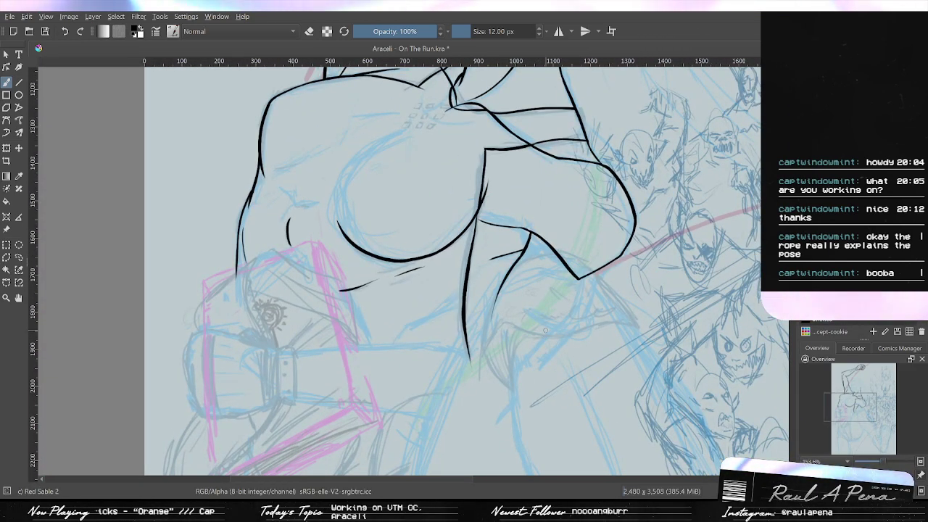
pyautogui.scroll(3, 545, 330)
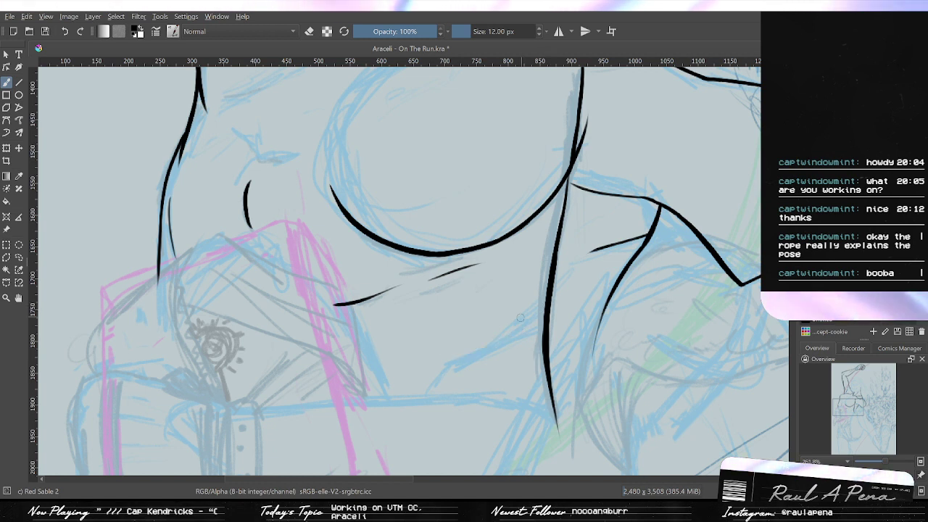
pyautogui.moveTo(527, 332); pyautogui.dragTo(492, 350)
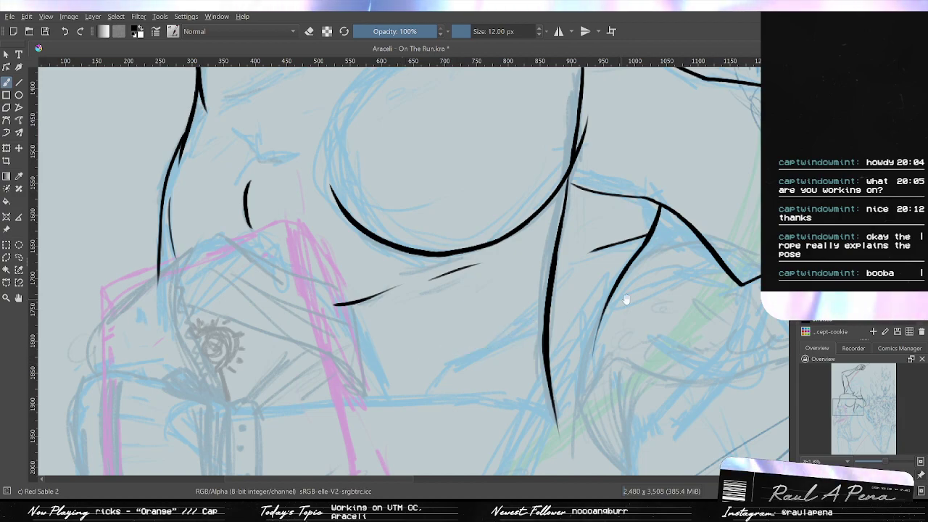
pyautogui.moveTo(625, 300); pyautogui.dragTo(530, 292)
pyautogui.moveTo(473, 298); pyautogui.dragTo(545, 307)
pyautogui.scroll(-4, 544, 307)
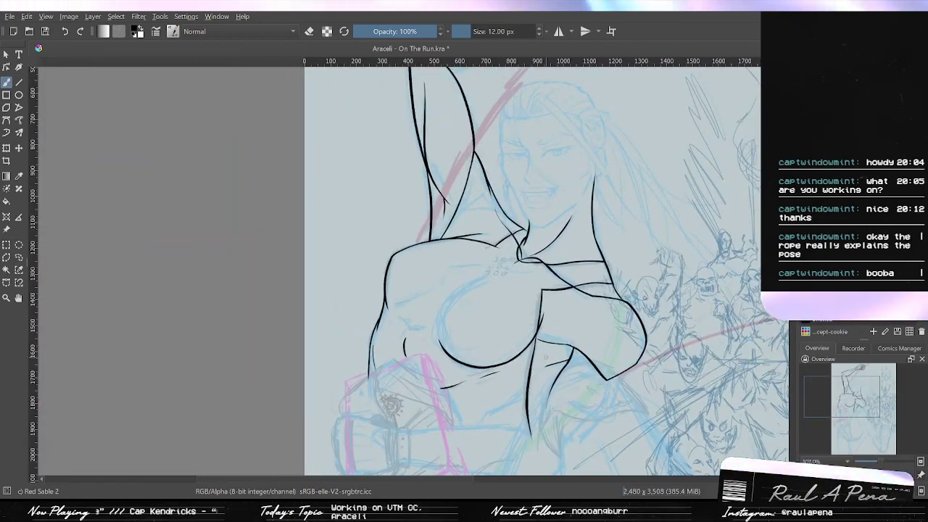
pyautogui.scroll(4, 556, 352)
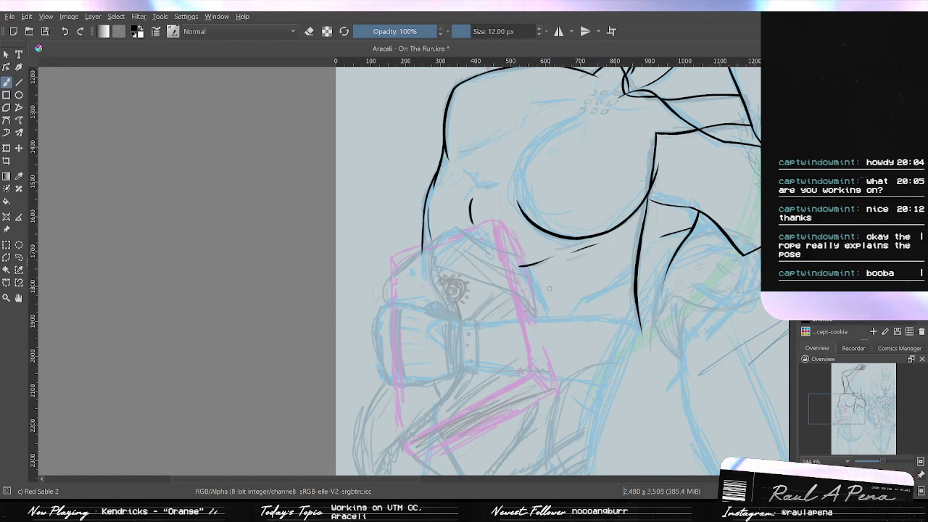
pyautogui.scroll(-3, 537, 305)
pyautogui.scroll(-4, 487, 316)
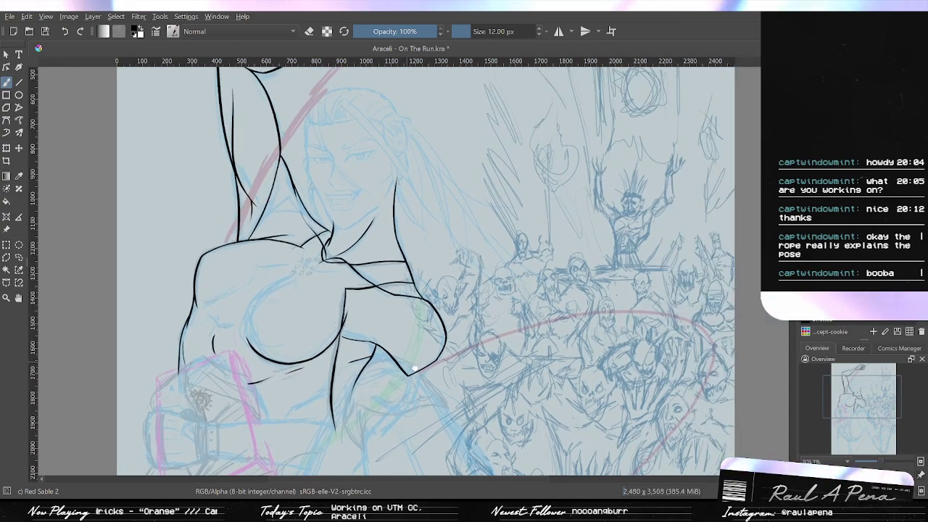
pyautogui.scroll(-3, 564, 278)
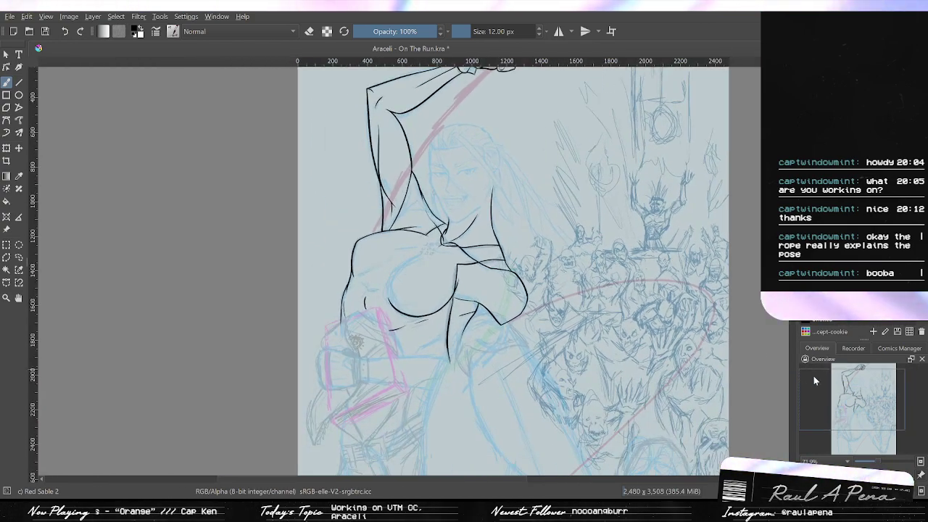